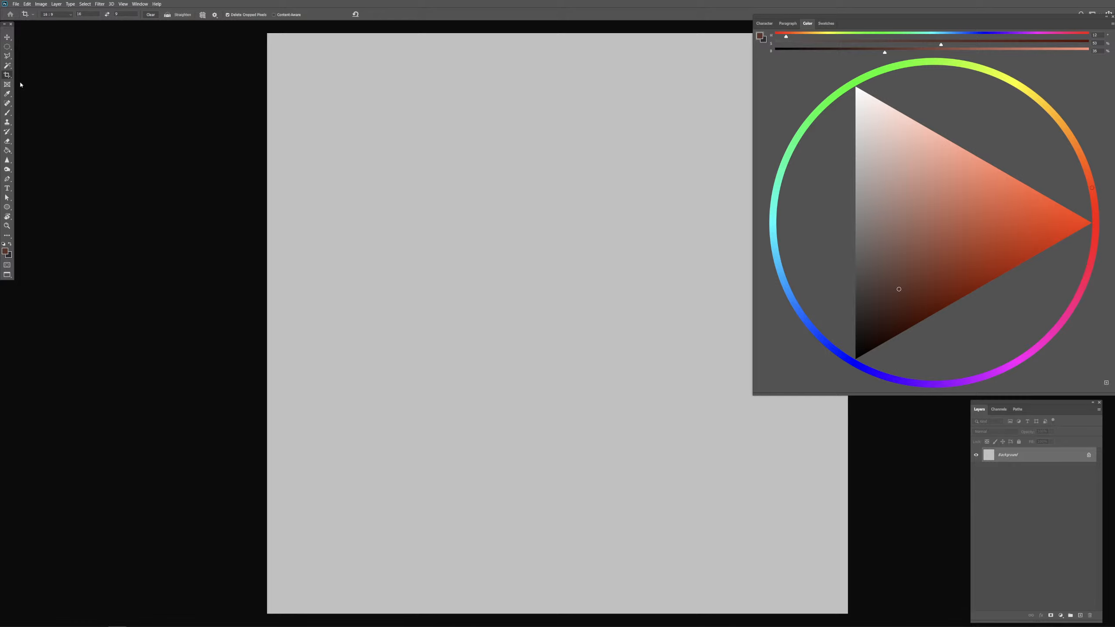
key(ctrl+minus)
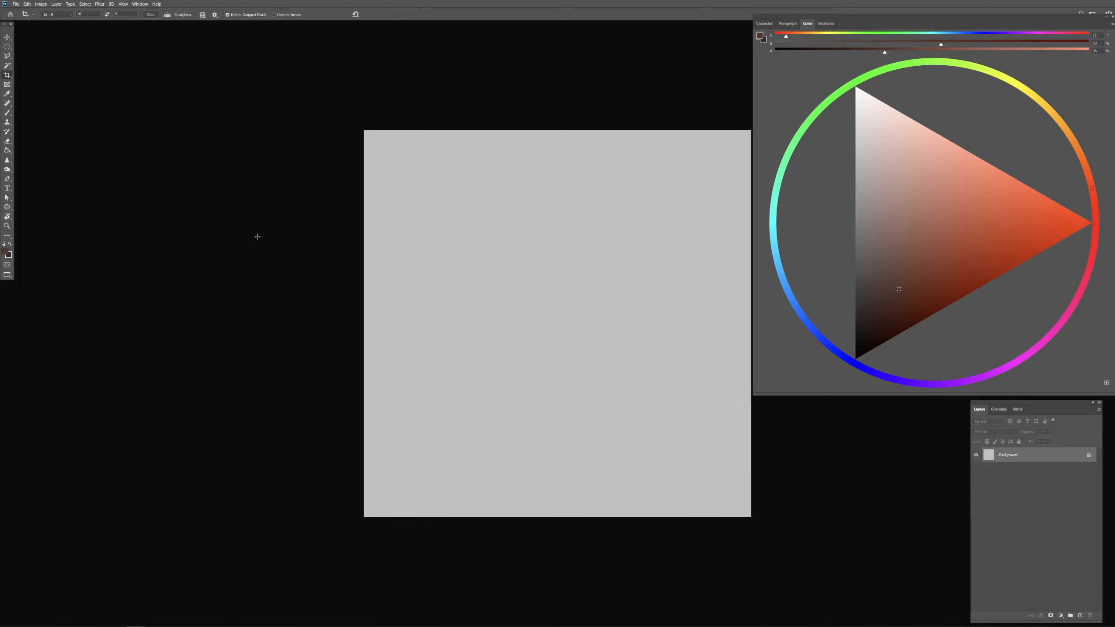
click(404, 244)
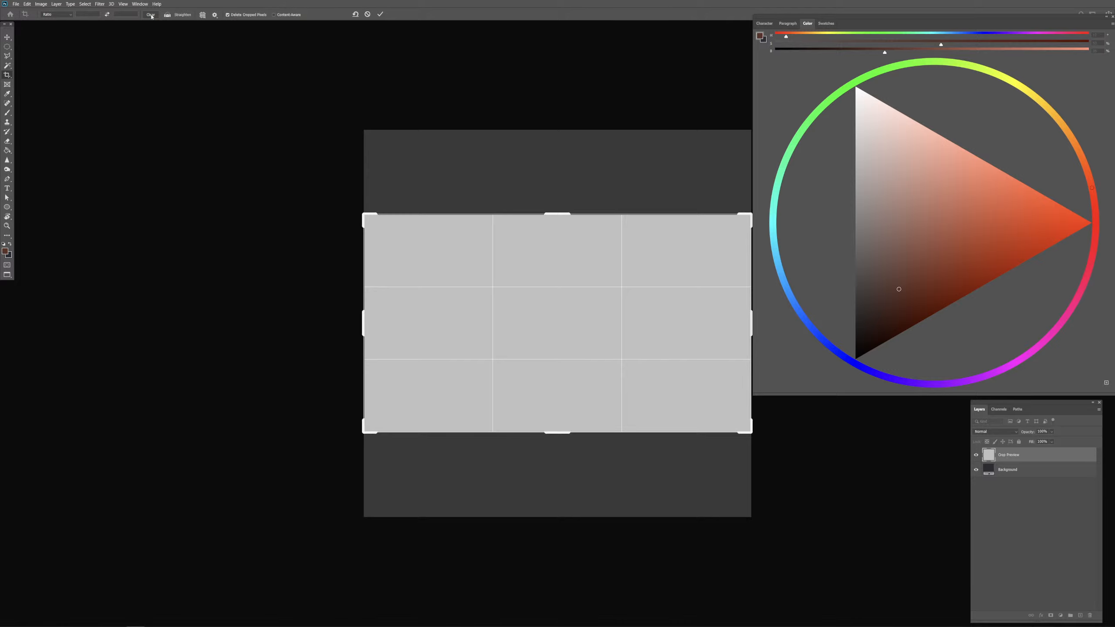
key(Return)
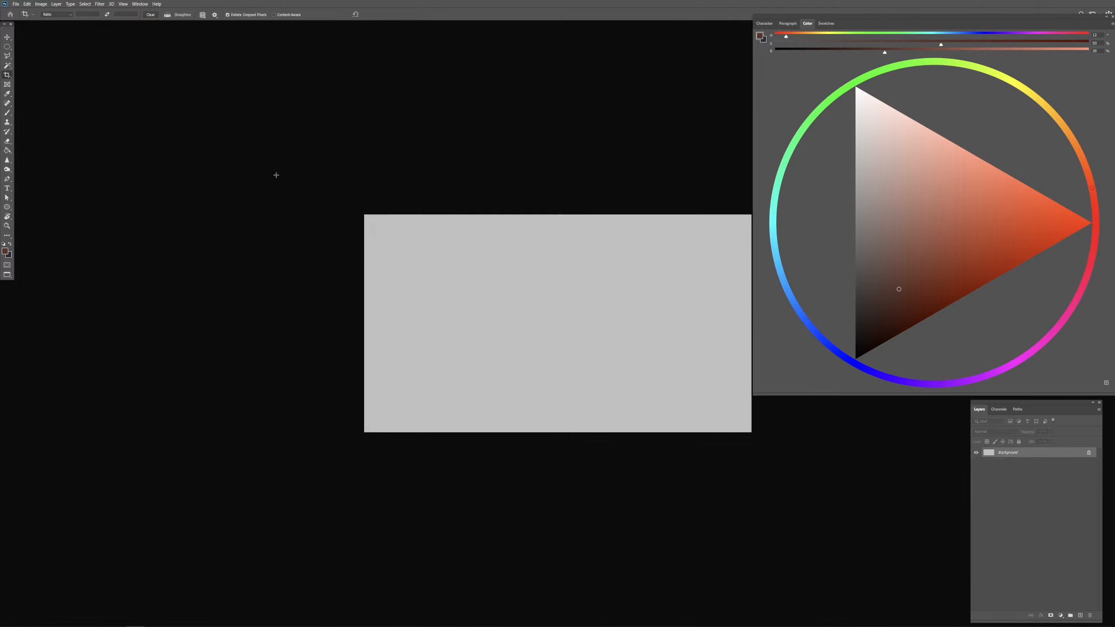
key(ctrl+z)
Step: Crop the square canvas to a portrait format by trimming about a fifth off its left side, keeping the full height
click(307, 165)
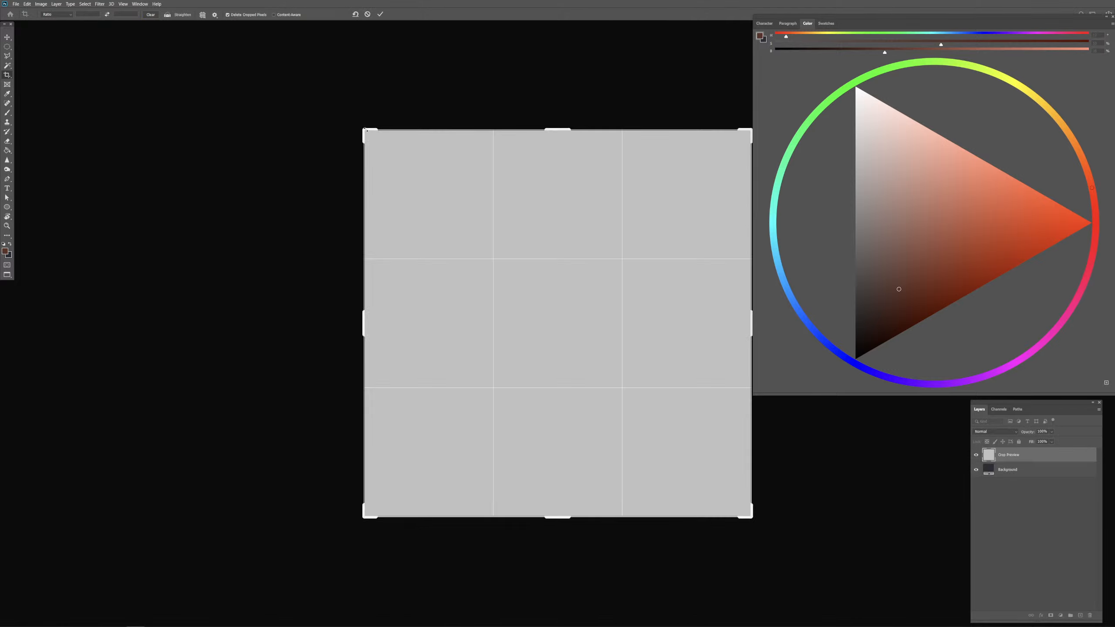
drag(368, 130, 404, 129)
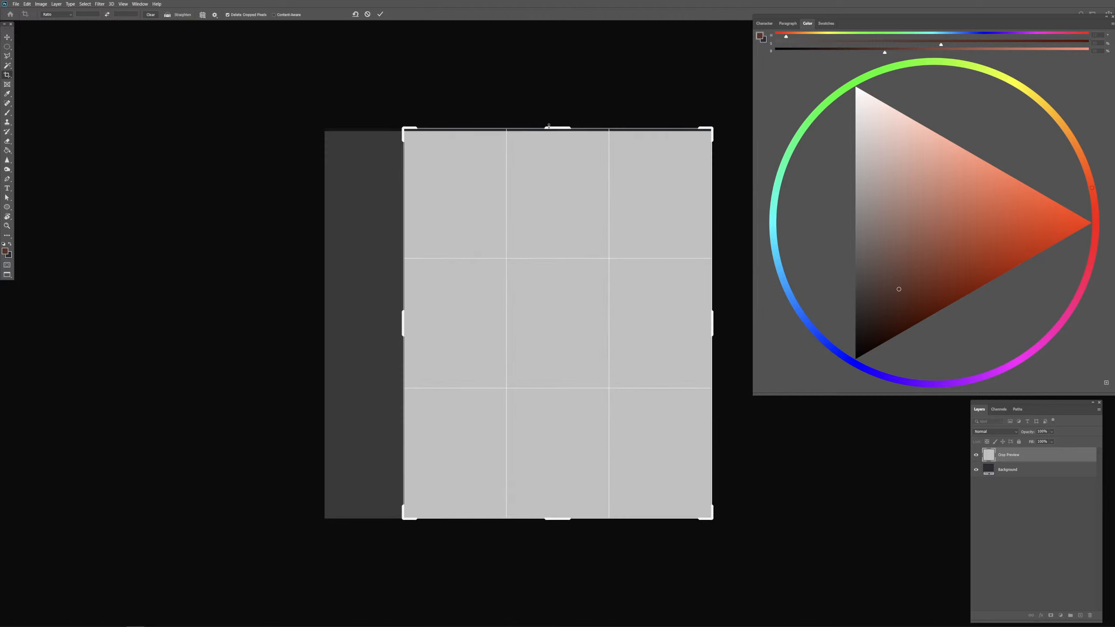
drag(554, 128, 554, 128)
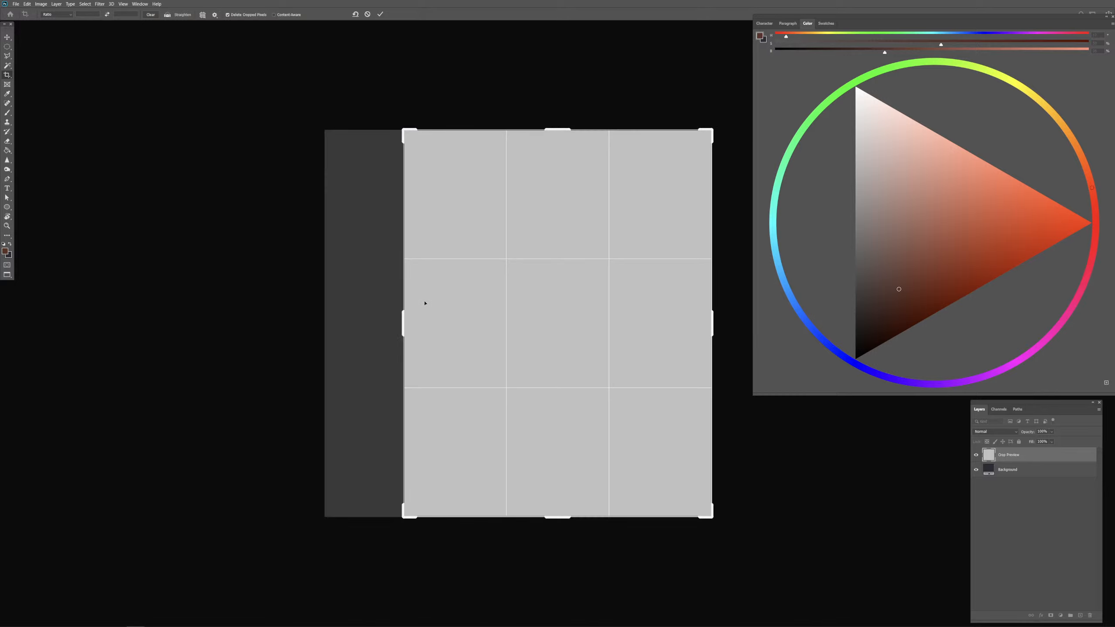
key(Return)
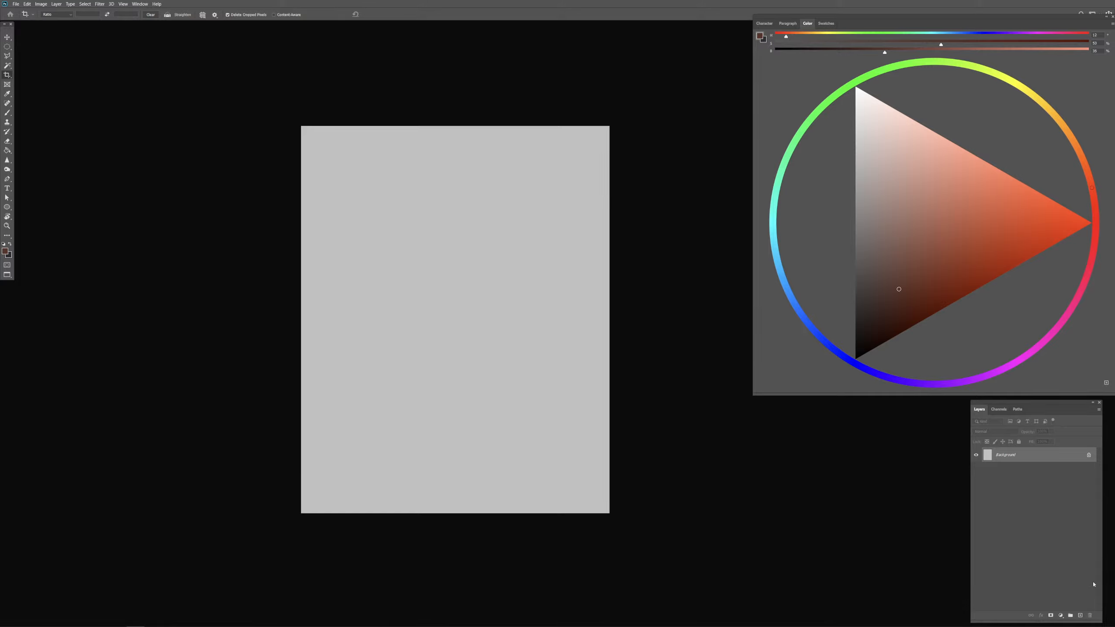
Step: Save the document as a Photoshop file in the 2025 file folder, under a name starting with 202502
key(ctrl+s)
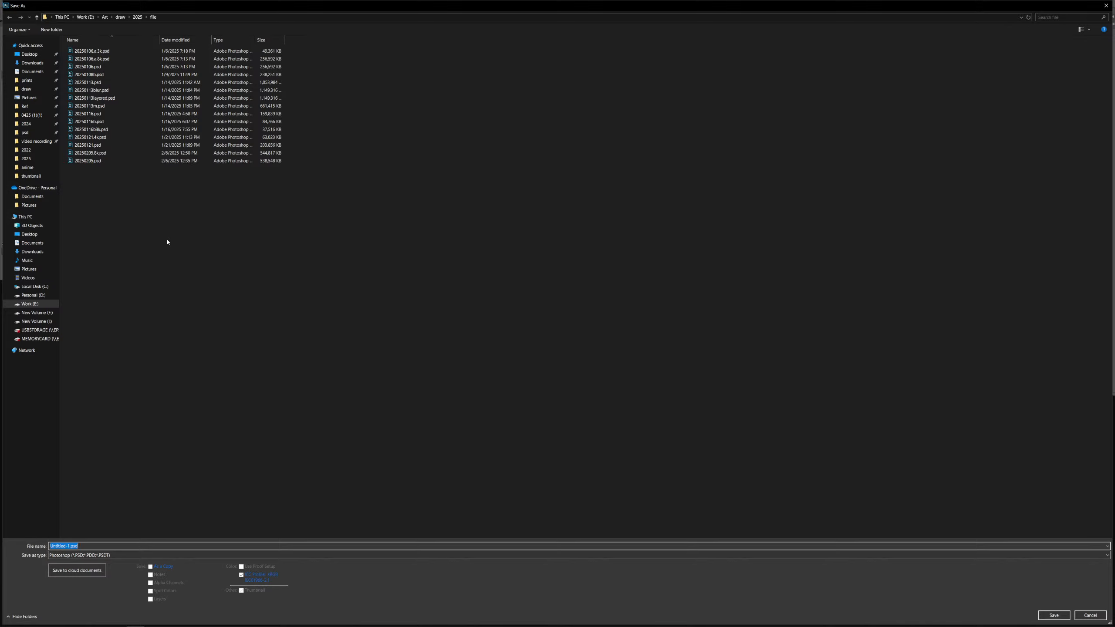
text(202502)
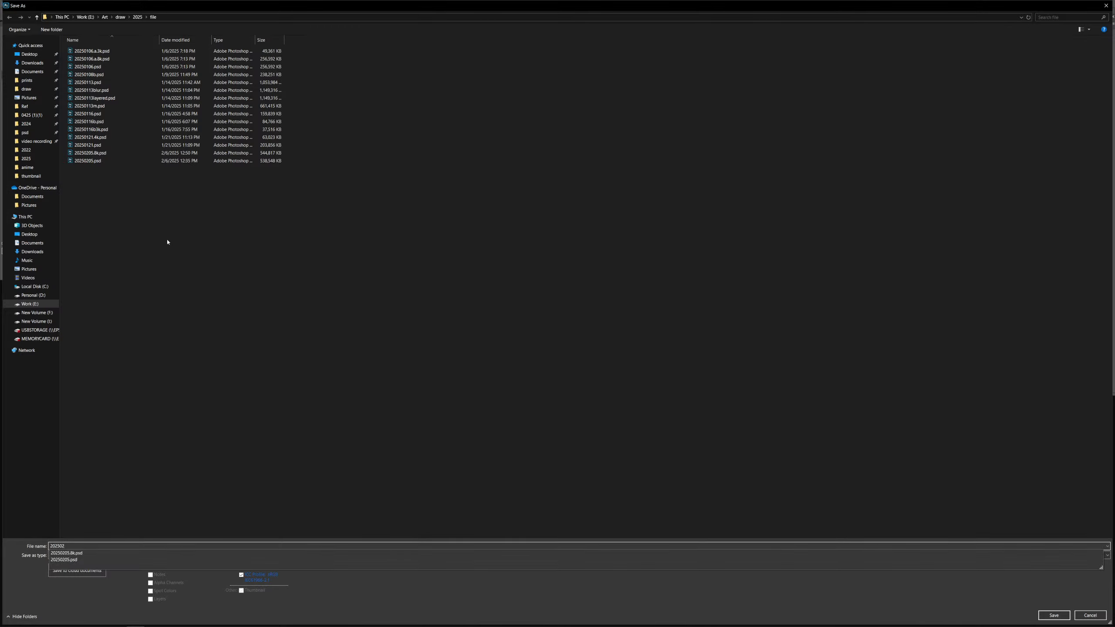
key(Return)
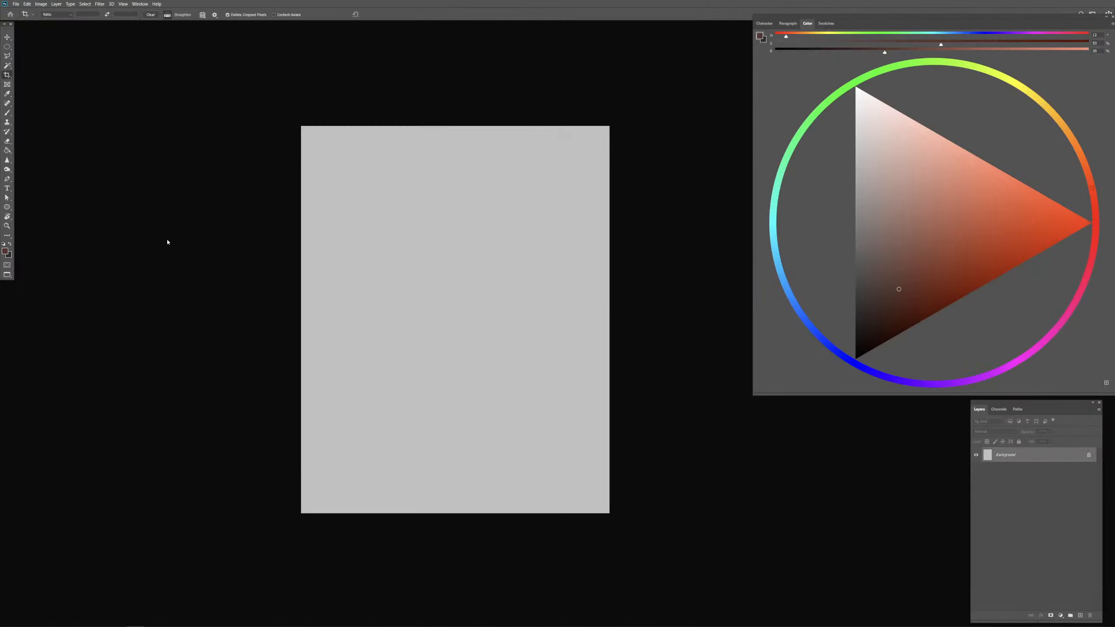
Step: Mix a dark, desaturated blue-grey and fill the whole canvas with it
key(b)
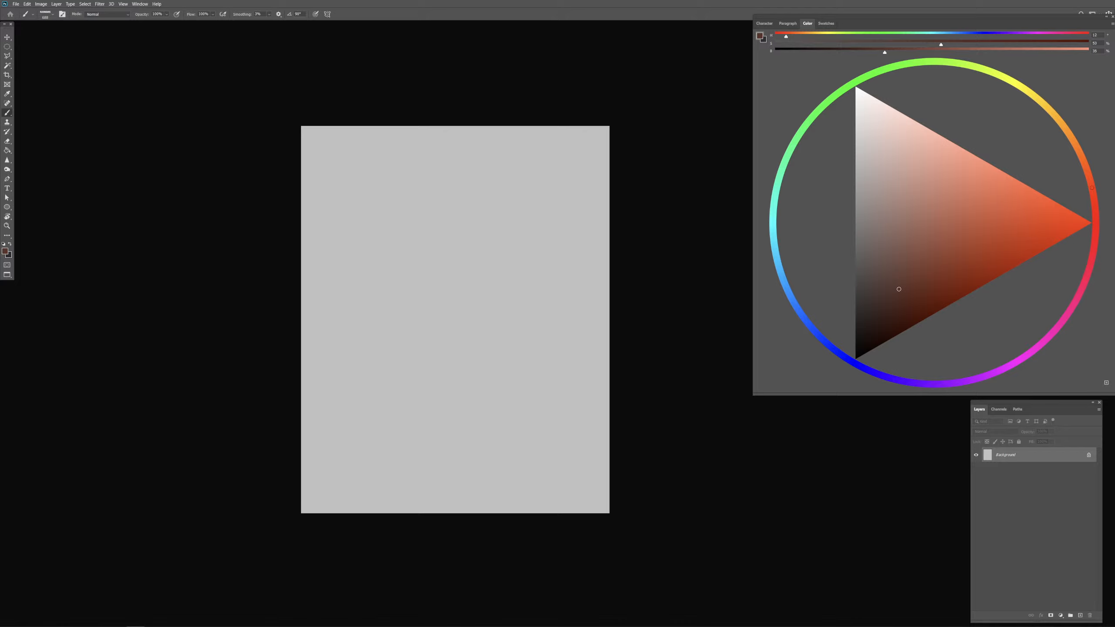
key(c)
key(x)
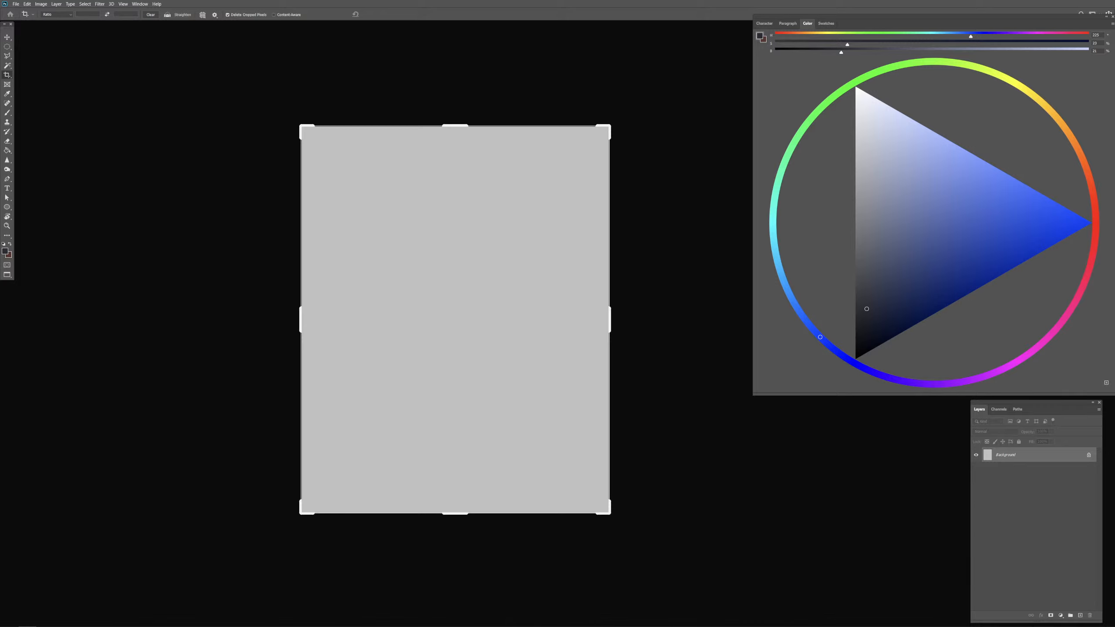
drag(877, 244, 871, 288)
key(g)
click(538, 503)
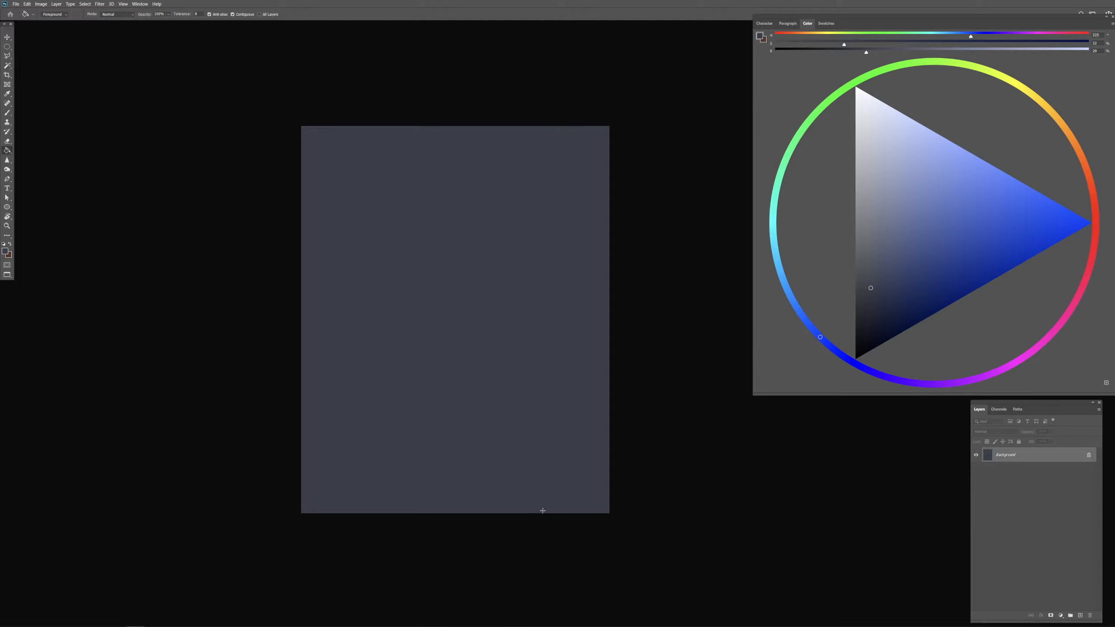
Step: Brush broad near-black navy strokes across the upper and lower parts of the canvas as dark background bands
drag(867, 324, 867, 335)
key(b)
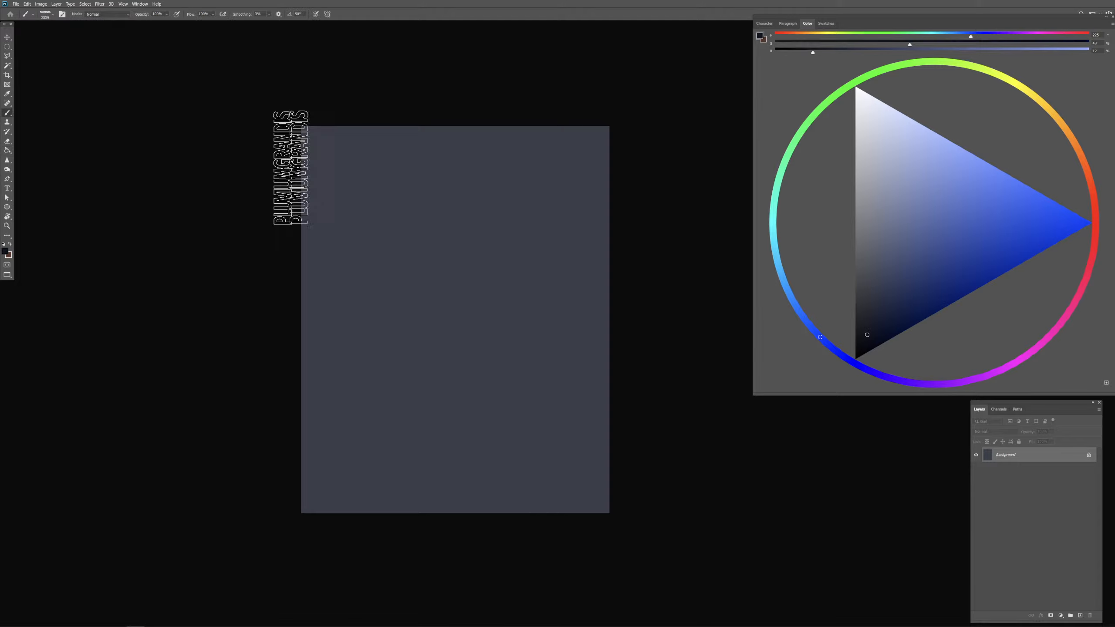
mouse_move(290, 168)
mouse_down()
mouse_move(268, 230)
mouse_move(682, 244)
mouse_up()
mouse_move(244, 473)
mouse_down()
mouse_move(728, 437)
mouse_move(279, 523)
mouse_move(605, 412)
mouse_up()
alt+click(522, 351)
mouse_move(216, 340)
mouse_down()
mouse_move(659, 301)
mouse_move(228, 420)
mouse_move(554, 382)
mouse_up()
Step: Pick a light bluish grey and paint a wide horizontal band across the middle of the canvas
drag(874, 228, 870, 189)
drag(270, 327, 336, 320)
mouse_move(470, 312)
mouse_down()
mouse_move(201, 413)
mouse_move(749, 377)
mouse_move(294, 307)
mouse_move(576, 297)
mouse_move(286, 324)
mouse_move(655, 274)
mouse_up()
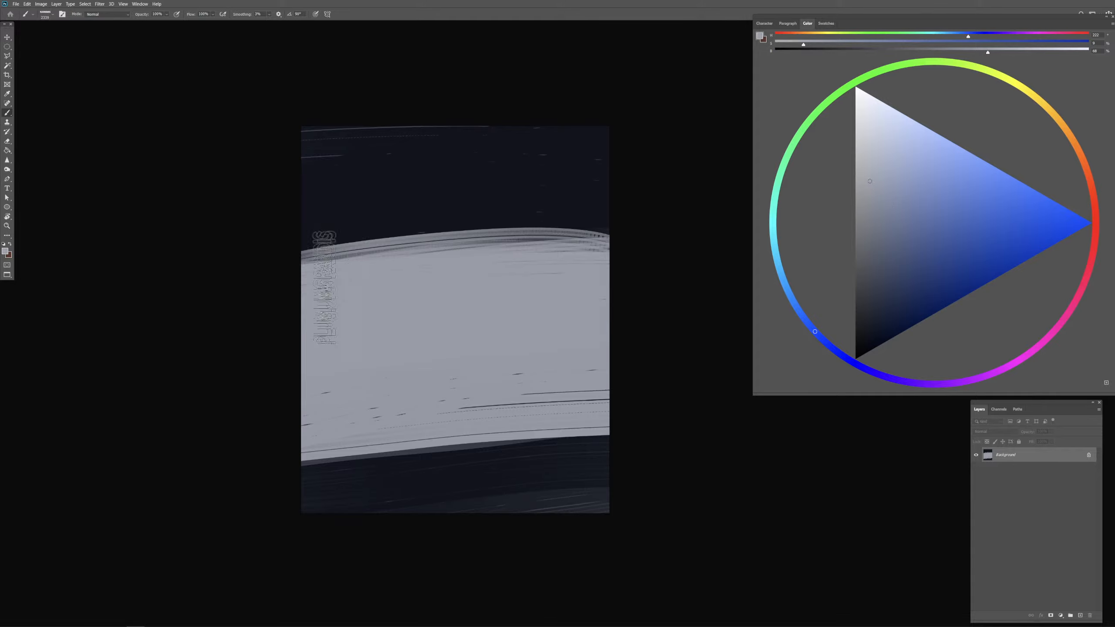
mouse_move(294, 291)
mouse_down()
mouse_move(657, 277)
mouse_move(226, 385)
mouse_move(589, 363)
mouse_move(375, 413)
mouse_move(604, 358)
mouse_move(286, 316)
mouse_move(464, 291)
mouse_move(637, 286)
mouse_move(204, 312)
mouse_move(796, 274)
mouse_up()
mouse_move(476, 347)
mouse_down()
mouse_move(458, 372)
mouse_move(439, 370)
mouse_up()
Step: Even out the upper band with near-black navy and repaint the lower band in a slightly lighter dark blue
alt+click(428, 190)
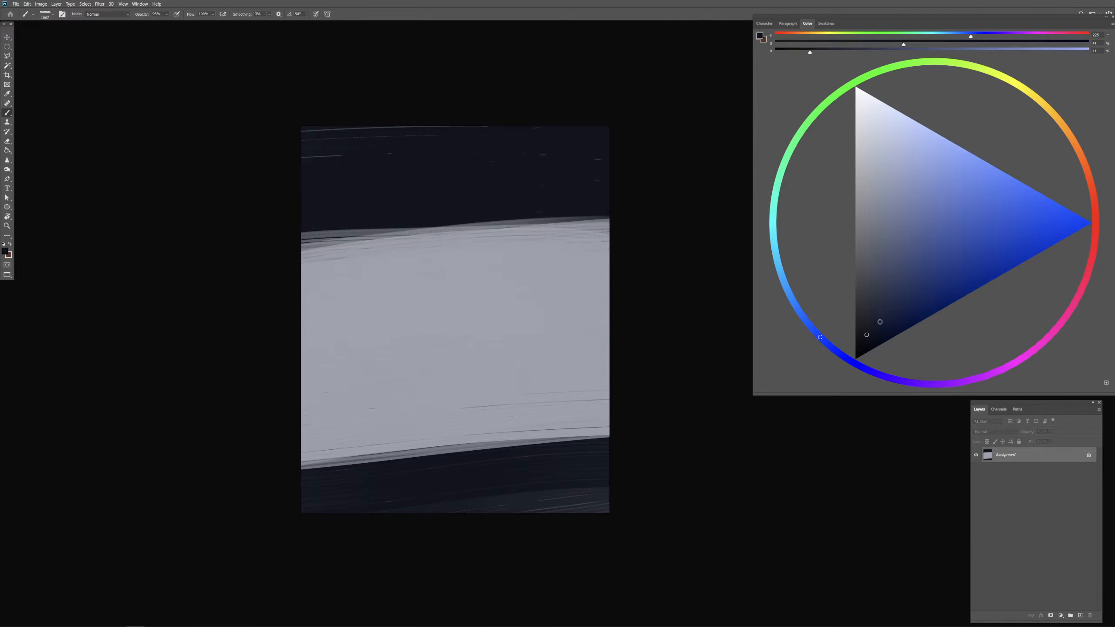
click(865, 339)
mouse_move(302, 149)
mouse_down()
mouse_move(719, 131)
mouse_move(396, 147)
mouse_move(657, 216)
mouse_up()
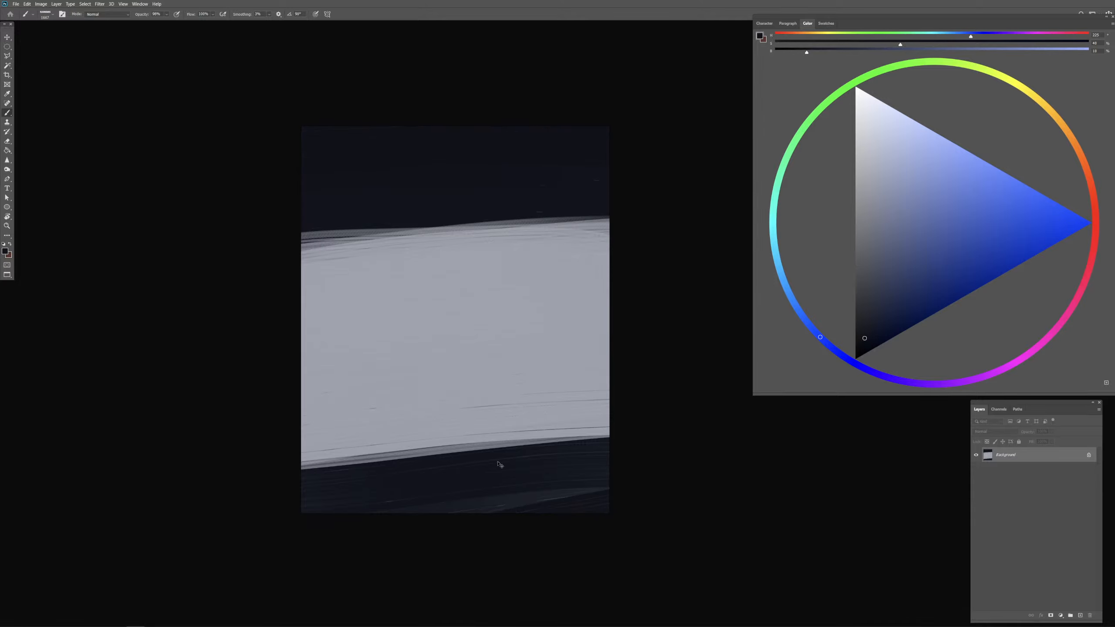
alt+click(547, 501)
mouse_move(614, 482)
mouse_down()
mouse_move(257, 516)
mouse_move(684, 461)
mouse_up()
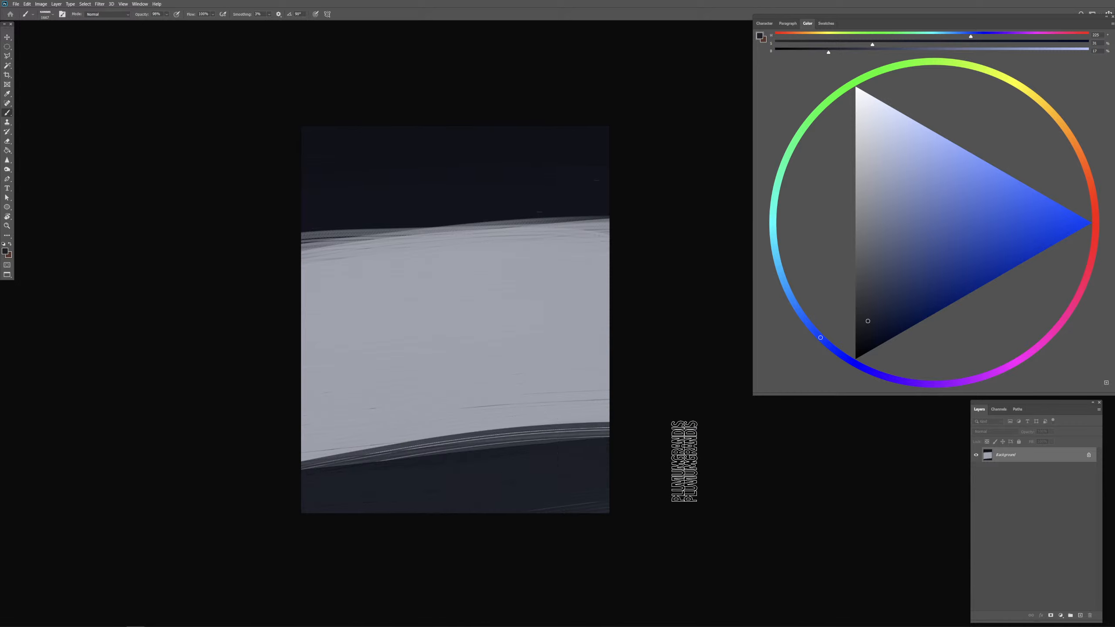
key(ctrl+z)
drag(275, 506, 672, 474)
Step: Shrink the brush and roughen the boundary between the upper dark band and the light middle band with dark strokes
drag(370, 276, 350, 275)
drag(286, 235, 492, 221)
alt+click(510, 234)
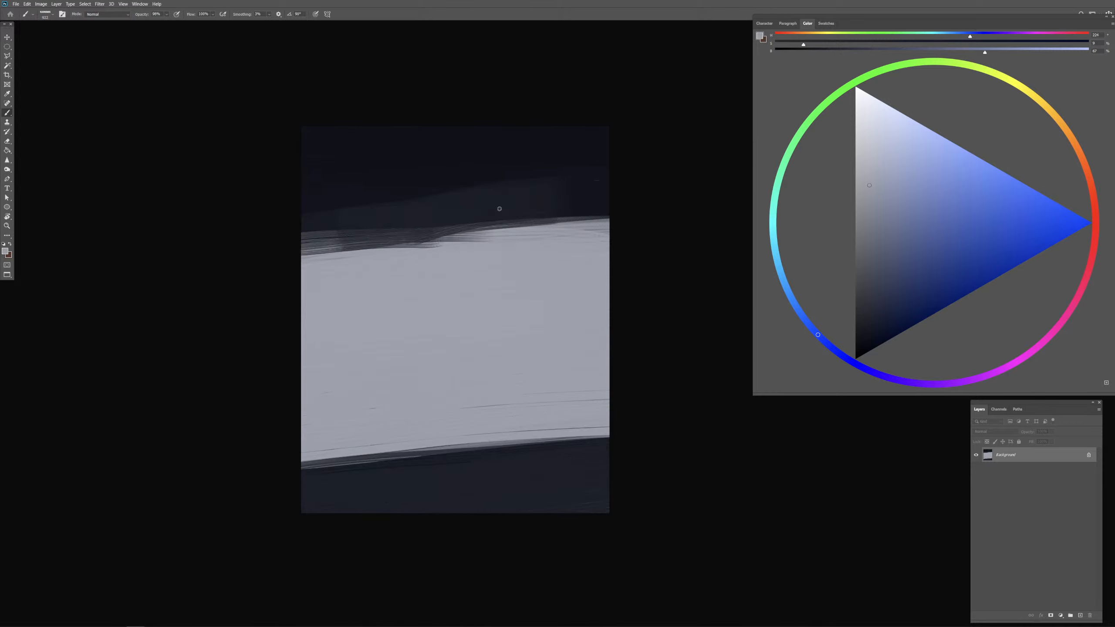
drag(458, 163, 575, 183)
key(ctrl+z)
alt+click(505, 162)
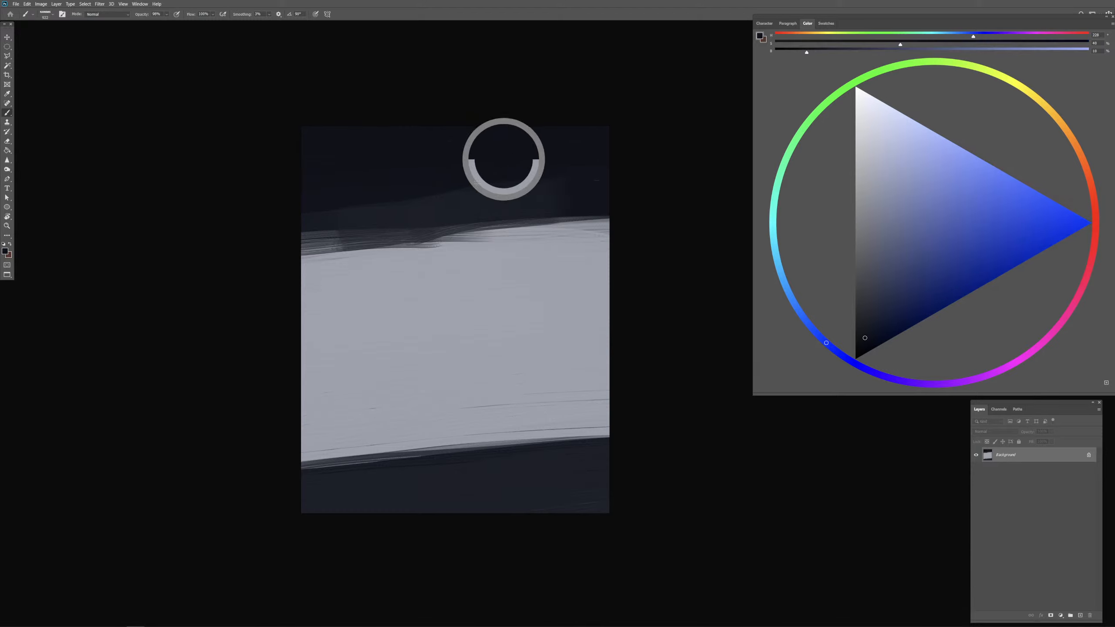
drag(607, 320, 594, 319)
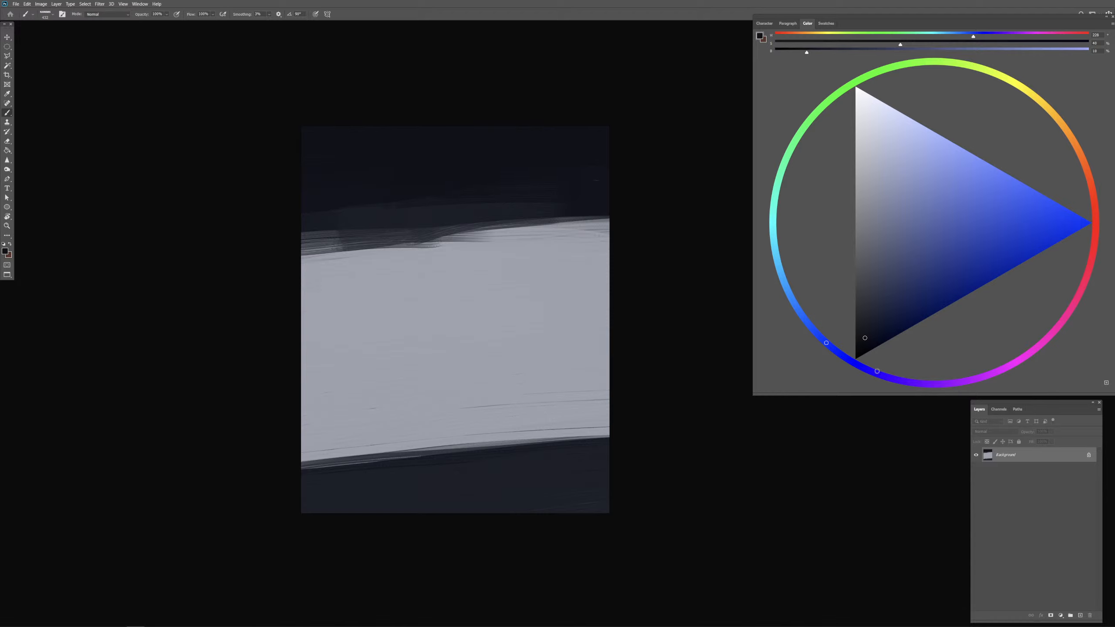
Step: Switch to a dark bluish violet and block in the hair mass over the boundary of the upper band, right of centre
click(878, 371)
click(877, 326)
mouse_move(482, 210)
mouse_down()
mouse_move(435, 257)
mouse_move(438, 237)
mouse_move(463, 260)
mouse_move(478, 255)
mouse_up()
key(ctrl+z)
click(869, 322)
key(ctrl+z)
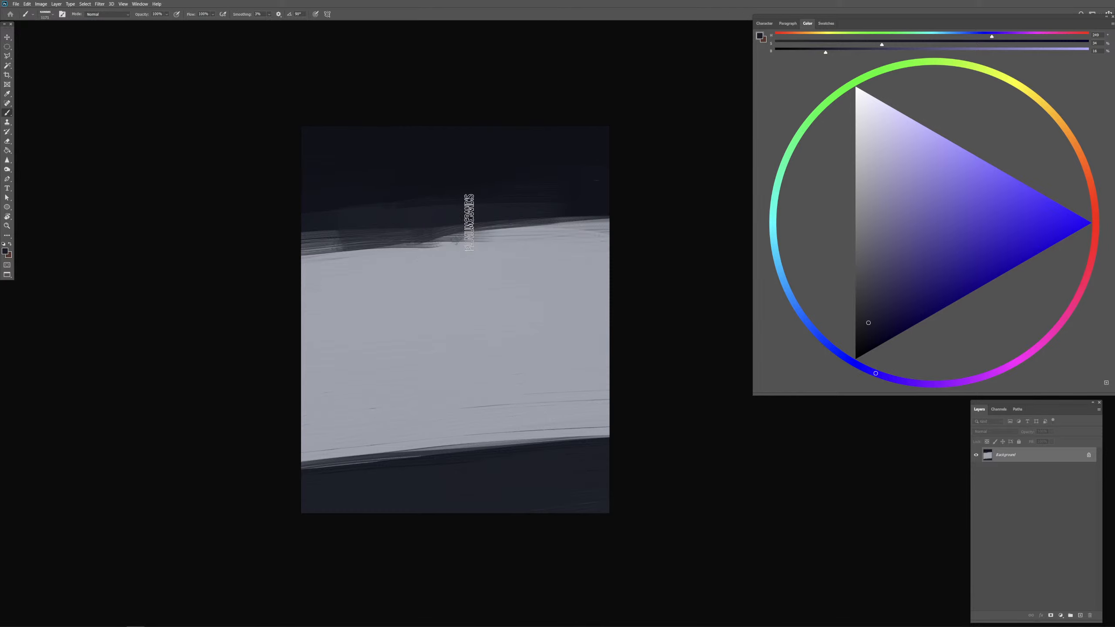
mouse_move(466, 206)
mouse_down()
mouse_move(458, 269)
mouse_move(521, 205)
mouse_move(464, 251)
mouse_move(543, 252)
mouse_move(538, 242)
mouse_move(534, 294)
mouse_up()
drag(505, 249, 519, 273)
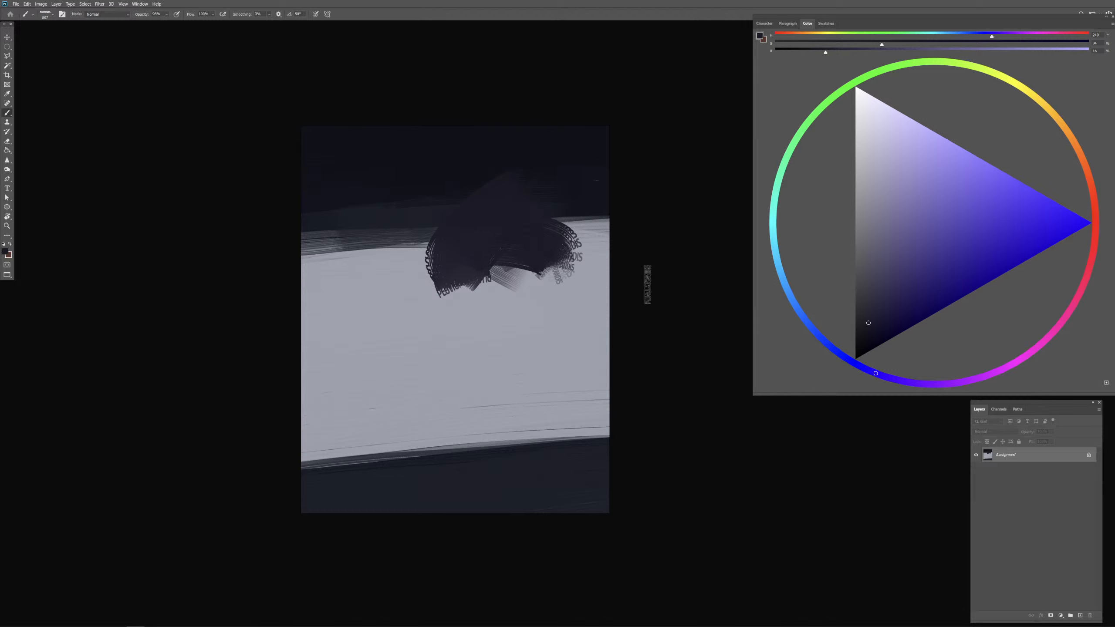
Step: Change the paint hue to orange with a muted greyish-beige shade and try a face stroke below the hair
click(1067, 131)
mouse_move(872, 250)
mouse_down()
mouse_move(884, 249)
mouse_move(895, 195)
mouse_up()
drag(486, 292, 514, 323)
key(ctrl+z)
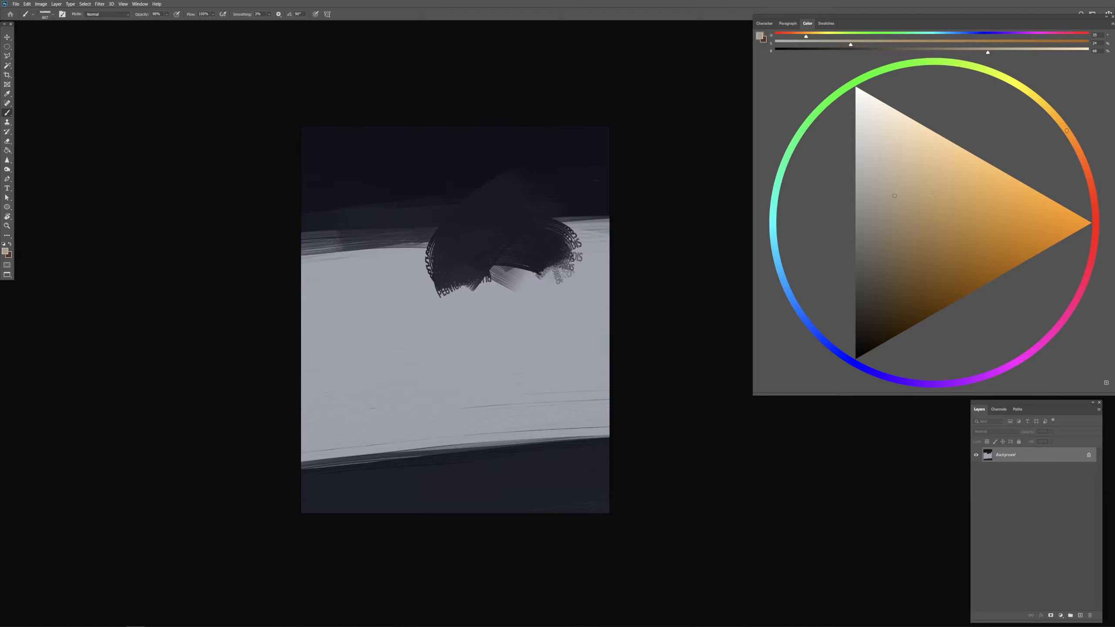
Step: Lighten the paint to a pale beige and block in the tapered face shape beneath the hair
drag(894, 196, 901, 153)
drag(464, 297, 502, 329)
mouse_move(498, 295)
mouse_down()
mouse_move(508, 326)
mouse_move(455, 294)
mouse_move(507, 350)
mouse_up()
mouse_move(500, 307)
mouse_down()
mouse_move(500, 279)
mouse_move(493, 352)
mouse_up()
key(ctrl+z)
key(ctrl+z)
mouse_move(480, 254)
mouse_down()
mouse_move(471, 337)
mouse_move(497, 355)
mouse_up()
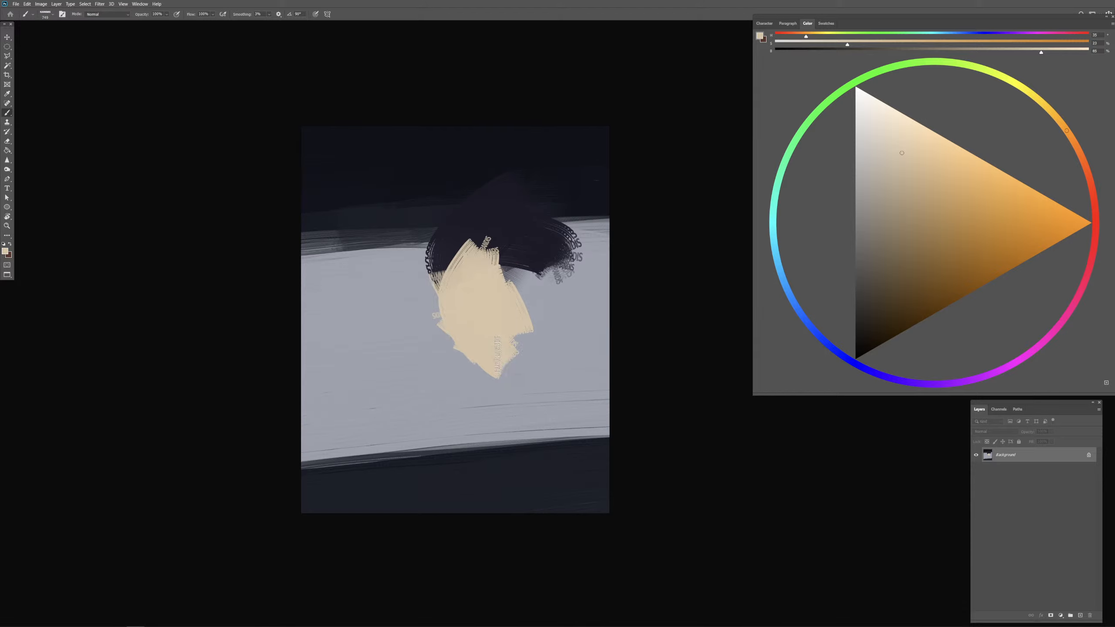
drag(497, 281, 519, 360)
drag(493, 316, 494, 317)
Step: Sample the hair colour, darken it, and extend the hair down the left side of the face with overlapping strokes
alt+click(473, 228)
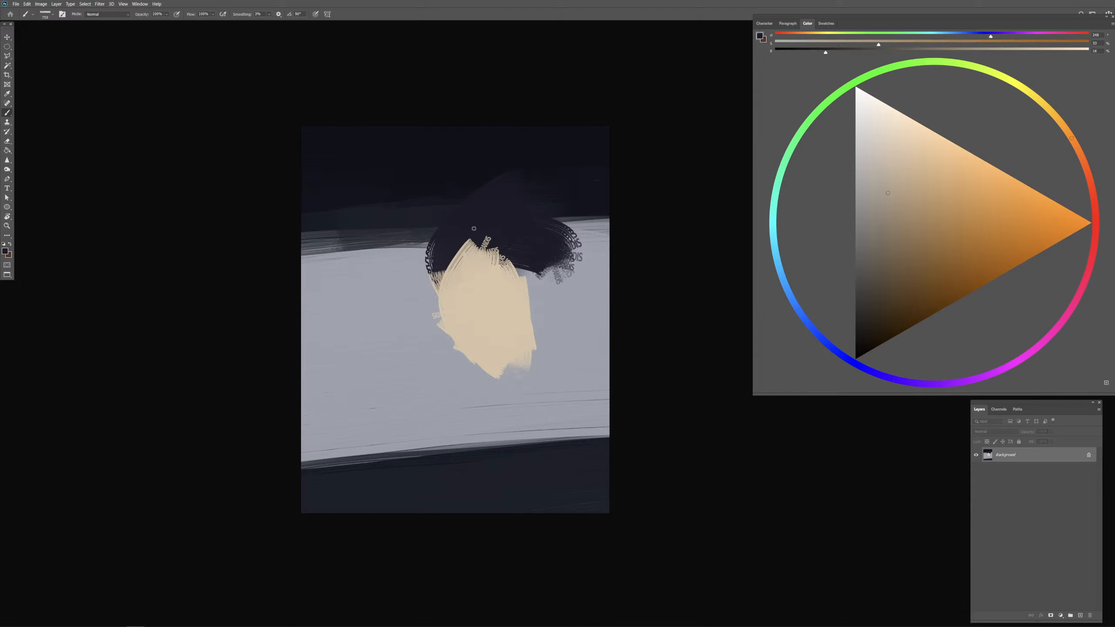
click(867, 332)
mouse_move(451, 237)
mouse_down()
mouse_move(410, 275)
mouse_move(439, 308)
mouse_move(436, 287)
mouse_move(418, 293)
mouse_move(454, 245)
mouse_move(410, 285)
mouse_up()
mouse_move(453, 246)
mouse_down()
mouse_move(421, 286)
mouse_move(440, 311)
mouse_up()
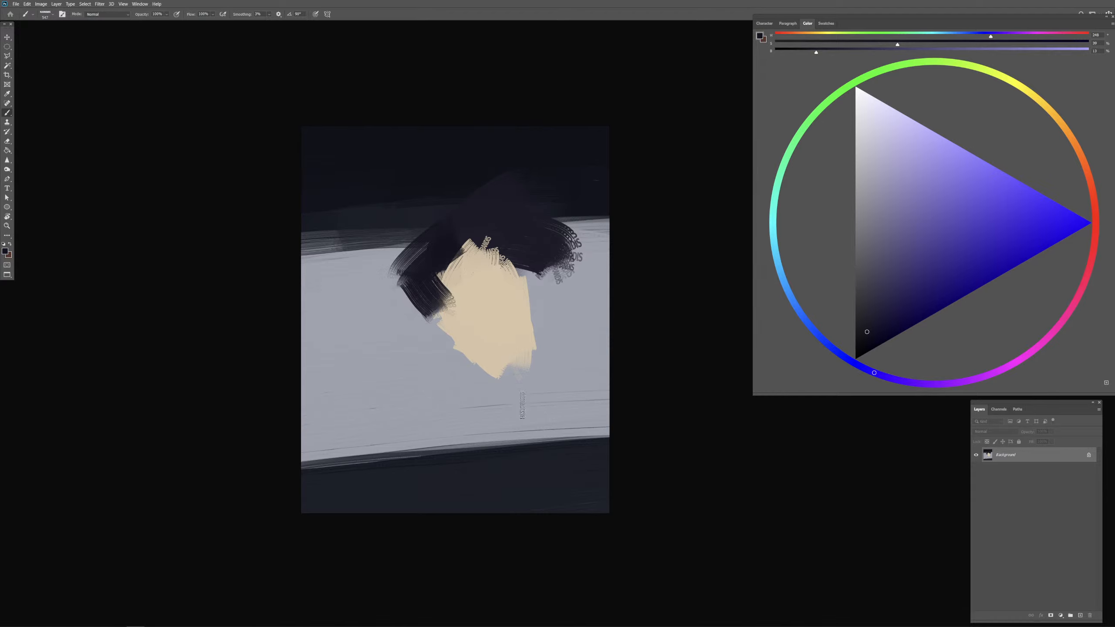
key(ctrl+plus)
mouse_move(577, 426)
mouse_down()
mouse_move(605, 436)
mouse_move(626, 427)
mouse_up()
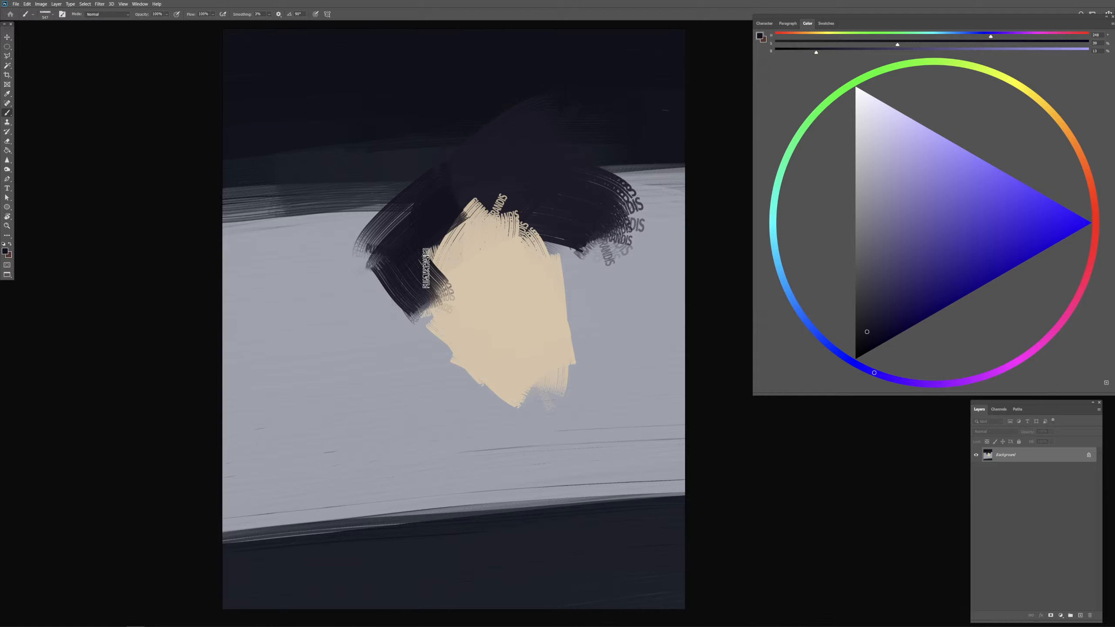
drag(407, 294, 400, 295)
mouse_move(364, 250)
mouse_down()
mouse_move(403, 297)
mouse_move(393, 236)
mouse_move(364, 260)
mouse_move(408, 310)
mouse_move(439, 263)
mouse_move(440, 278)
mouse_move(455, 226)
mouse_up()
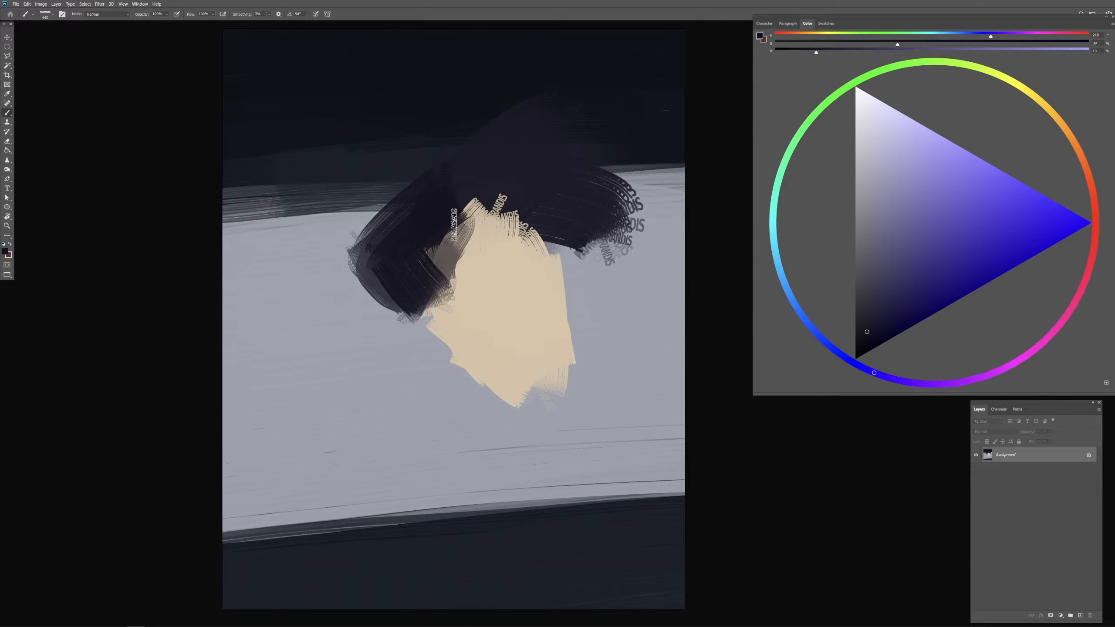
Step: Paint thin translucent dark strands across the left side of the face with a smaller brush
drag(443, 367, 439, 367)
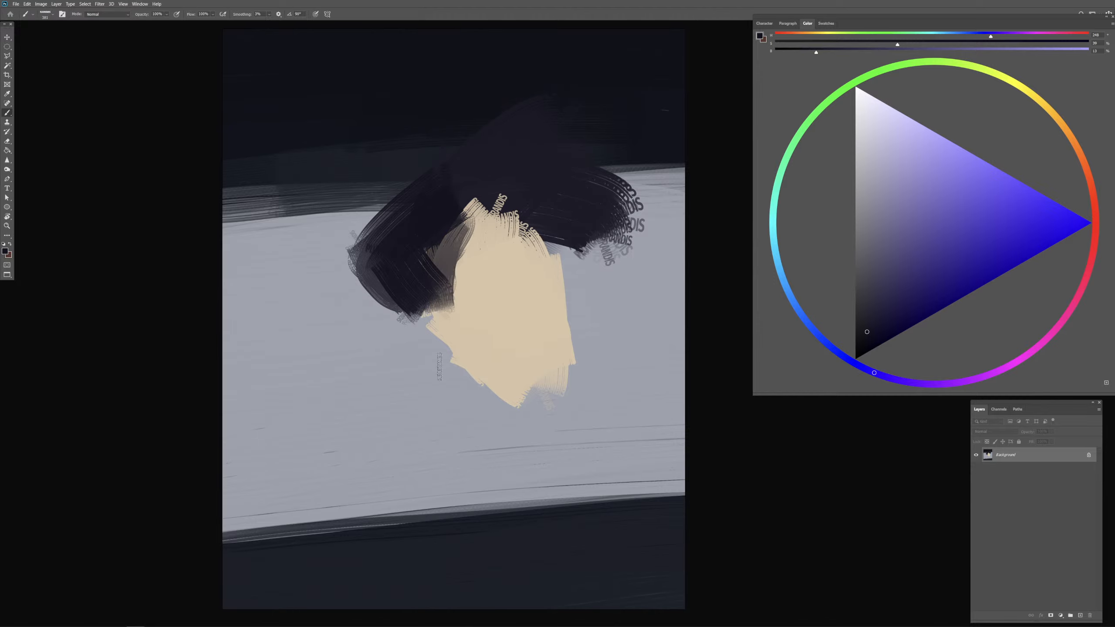
drag(473, 275, 435, 343)
drag(498, 244, 434, 341)
Step: Extend the beige forehead into the hair at the upper right and glaze the right side of the face with pinkish beige
alt+click(490, 286)
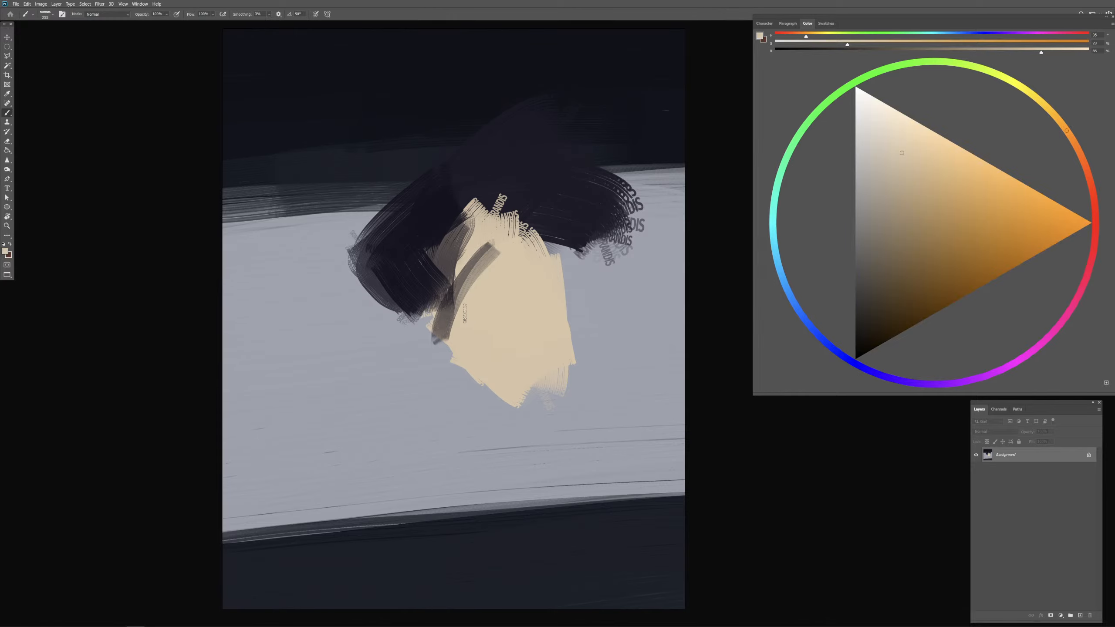
mouse_move(496, 263)
mouse_down()
mouse_move(459, 341)
mouse_move(528, 271)
mouse_move(576, 253)
mouse_move(553, 241)
mouse_move(560, 201)
mouse_move(573, 260)
mouse_up()
key(ctrl+z)
key(ctrl+z)
click(1090, 171)
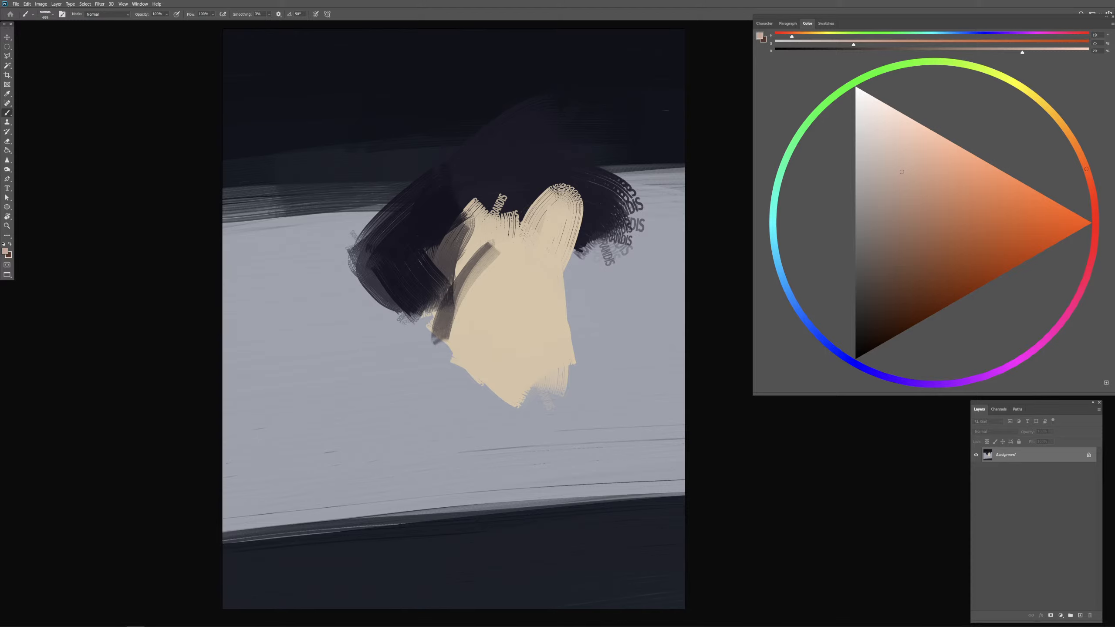
mouse_move(547, 220)
mouse_down()
mouse_move(566, 182)
mouse_move(570, 236)
mouse_move(555, 258)
mouse_move(568, 248)
mouse_move(552, 256)
mouse_move(564, 314)
mouse_up()
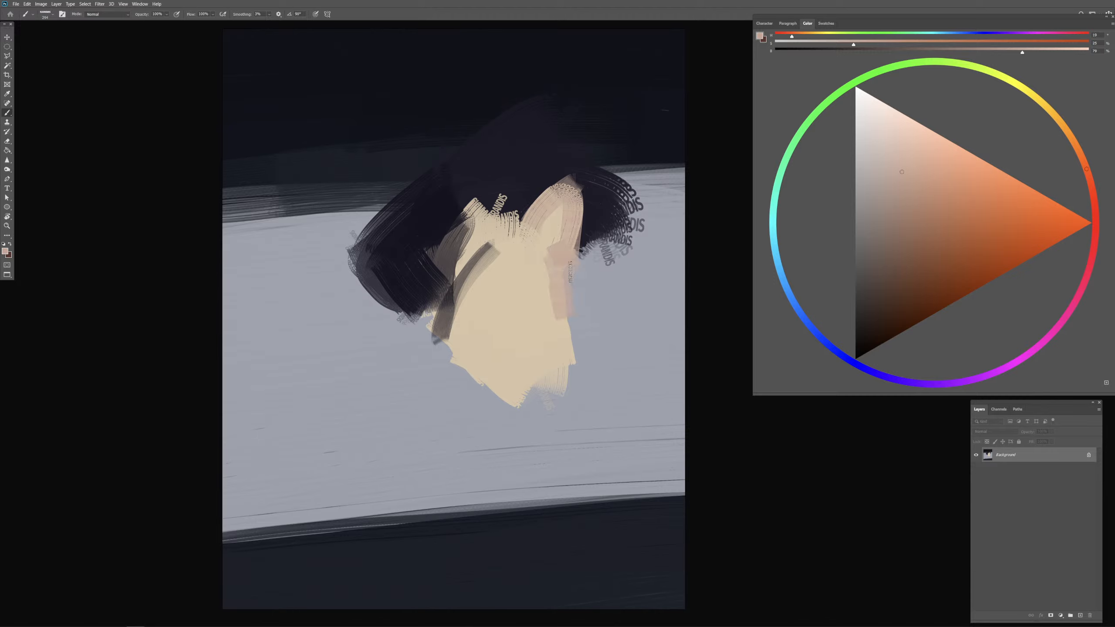
Step: Shift the paint to a darker, more saturated orange tan and shade the right side of the face down to the chin
drag(1096, 175, 1082, 155)
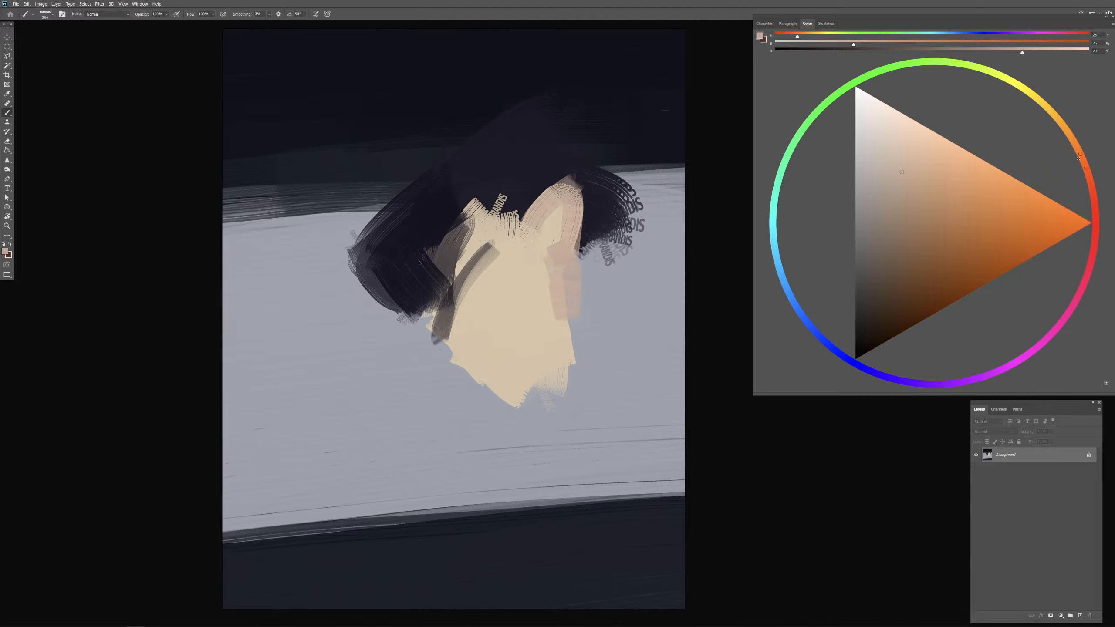
click(923, 201)
mouse_move(539, 263)
mouse_down()
mouse_move(556, 262)
mouse_move(567, 325)
mouse_move(592, 277)
mouse_move(608, 298)
mouse_move(545, 394)
mouse_up()
key(ctrl+z)
drag(565, 341, 527, 399)
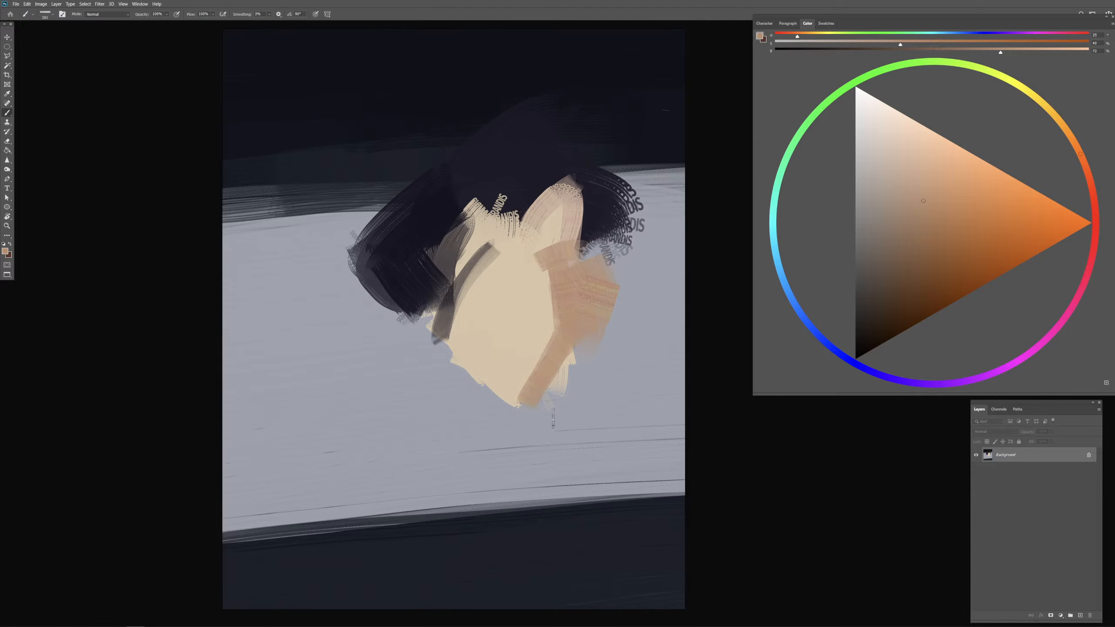
Step: Add another orange-tan stroke along the right jaw down to the chin
drag(561, 322, 525, 396)
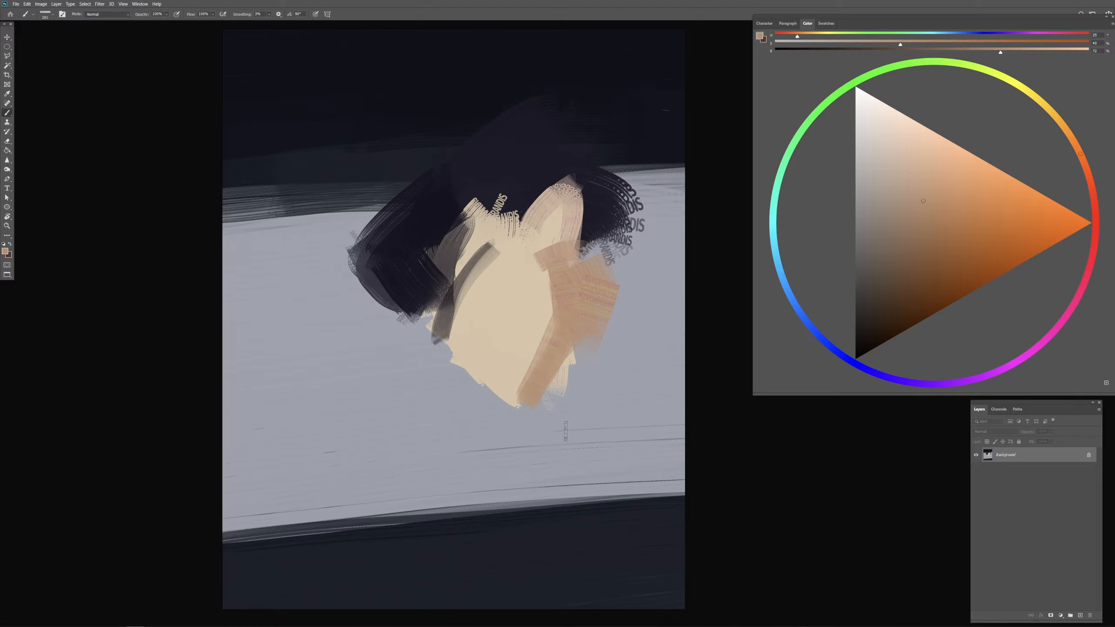
Step: Outline the whole head with a freehand lasso selection and copy it onto a new layer
key(l)
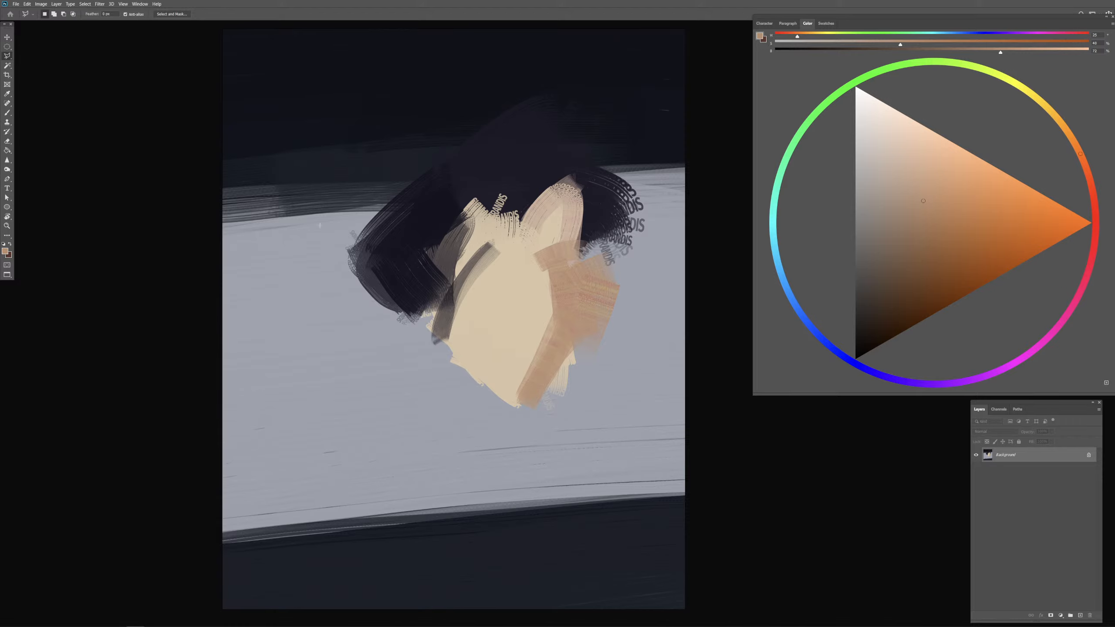
right_click(14, 61)
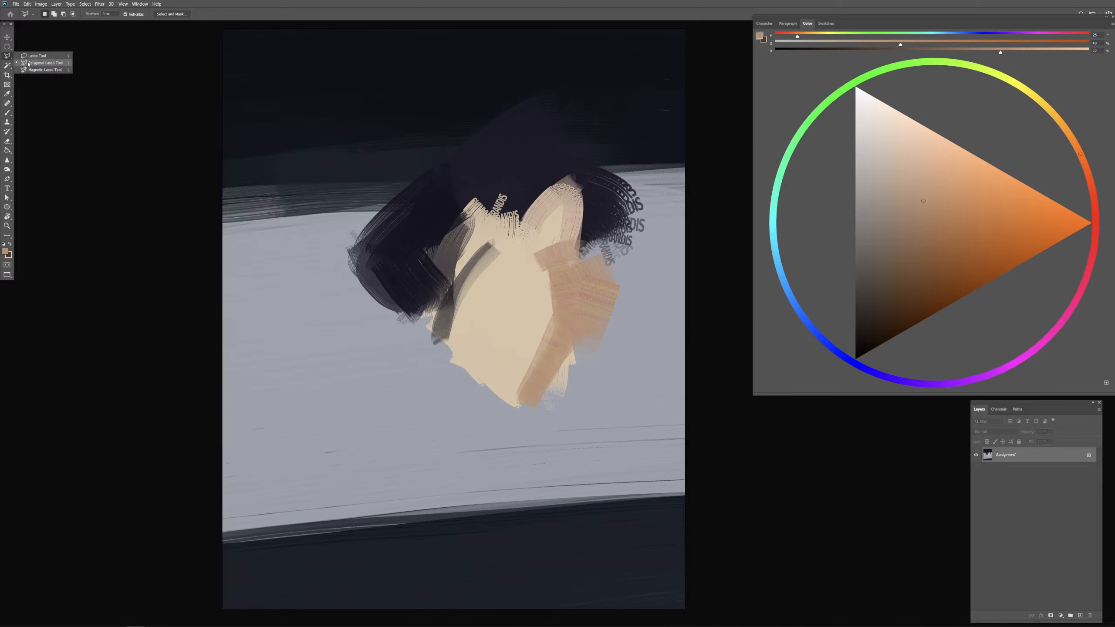
click(35, 56)
mouse_move(515, 88)
mouse_down()
mouse_move(401, 437)
mouse_move(667, 303)
mouse_move(532, 70)
mouse_move(281, 352)
mouse_move(474, 55)
mouse_move(486, 56)
mouse_up()
key(ctrl+j)
Step: Scale the copied head down proportionally, shift it slightly left and down, and clear the selection
right_click(501, 337)
click(522, 411)
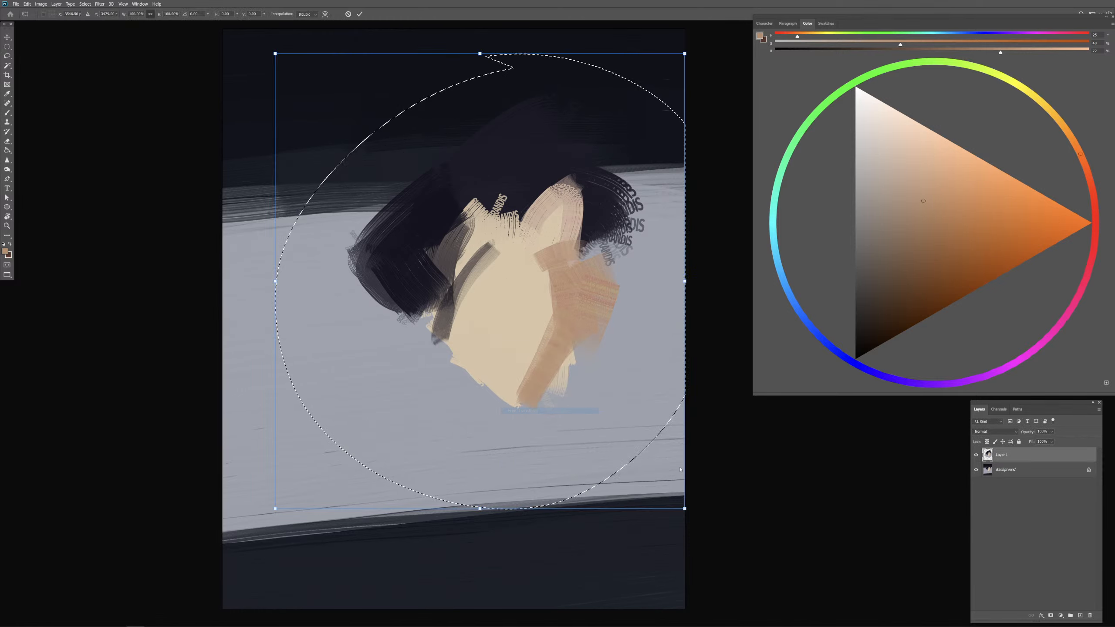
drag(684, 509, 647, 467)
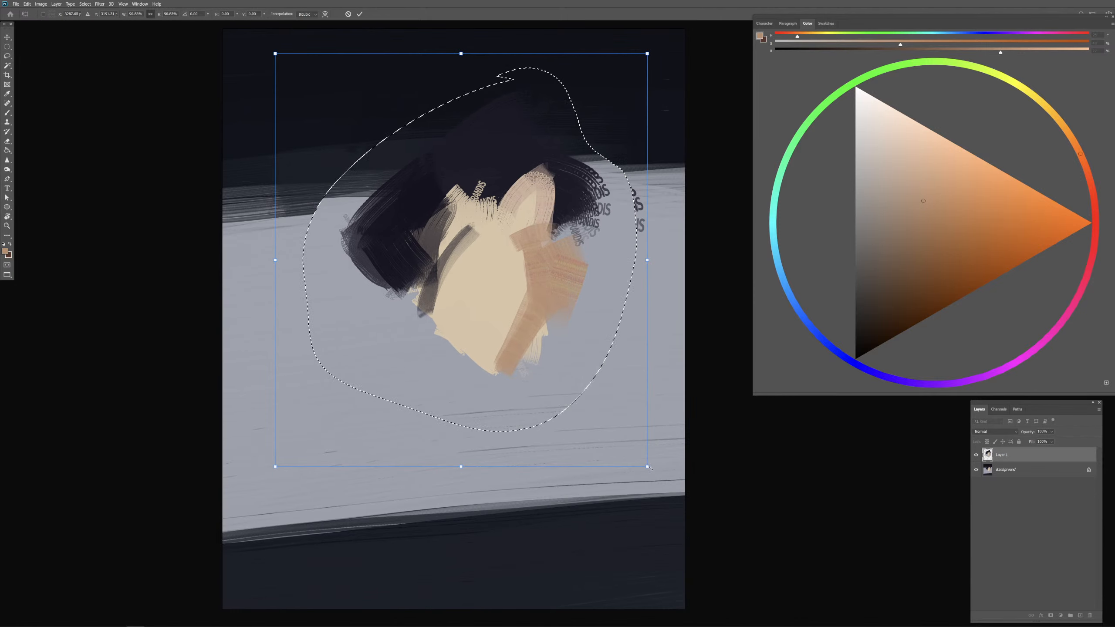
drag(648, 467, 631, 449)
drag(599, 432, 592, 444)
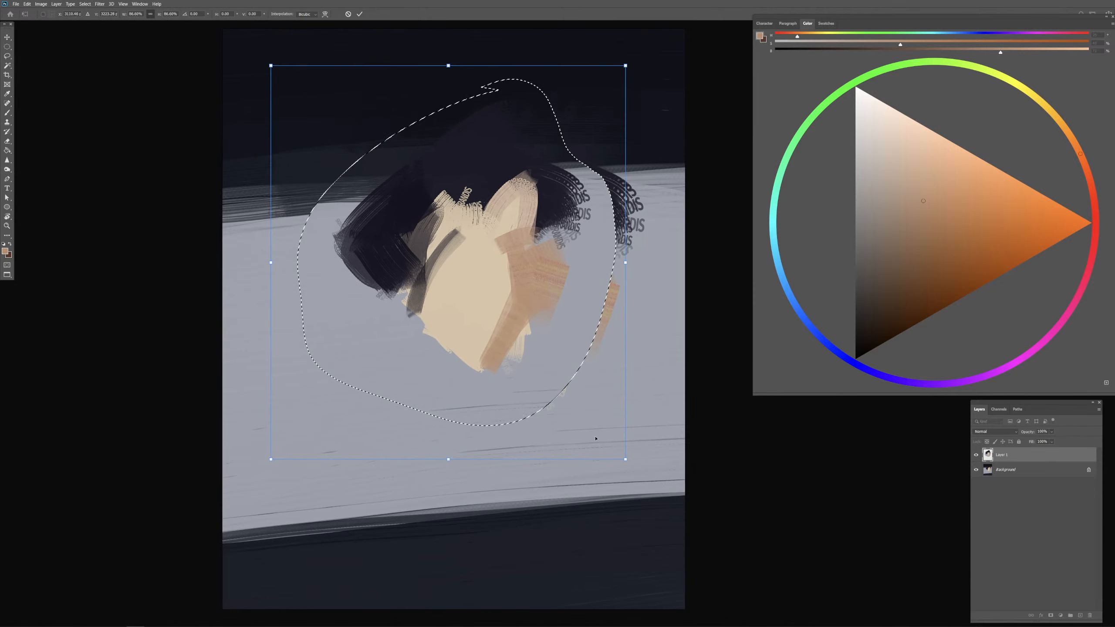
key(Return)
key(ctrl+d)
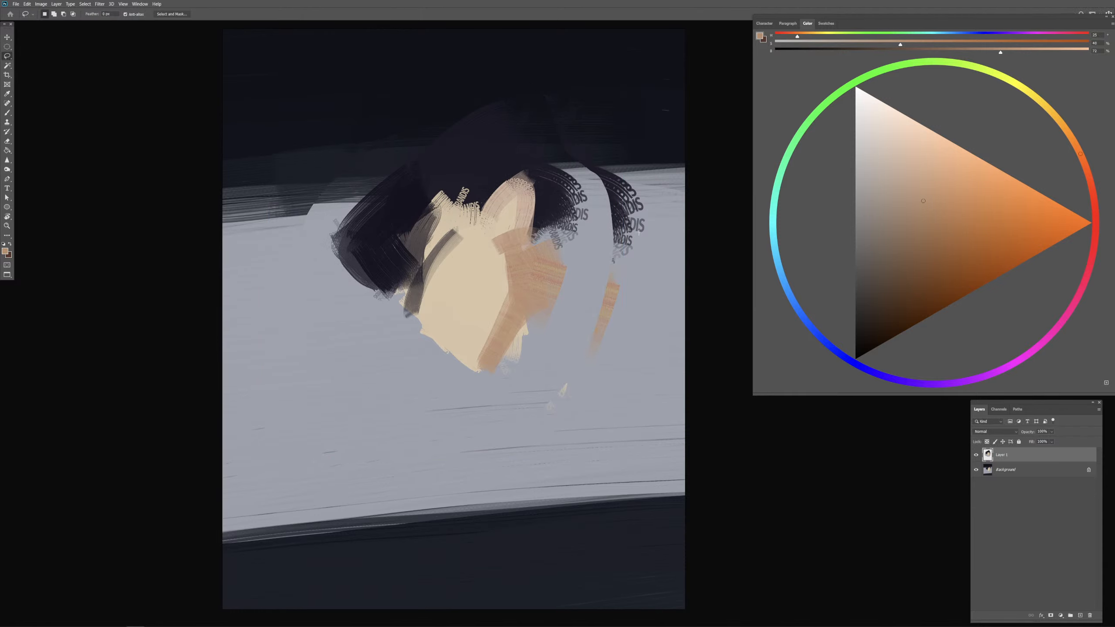
Step: Sample the dark hair colour and extend the hair to the right and down beside the face with broad strokes
key(b)
alt+click(487, 162)
drag(519, 175, 599, 214)
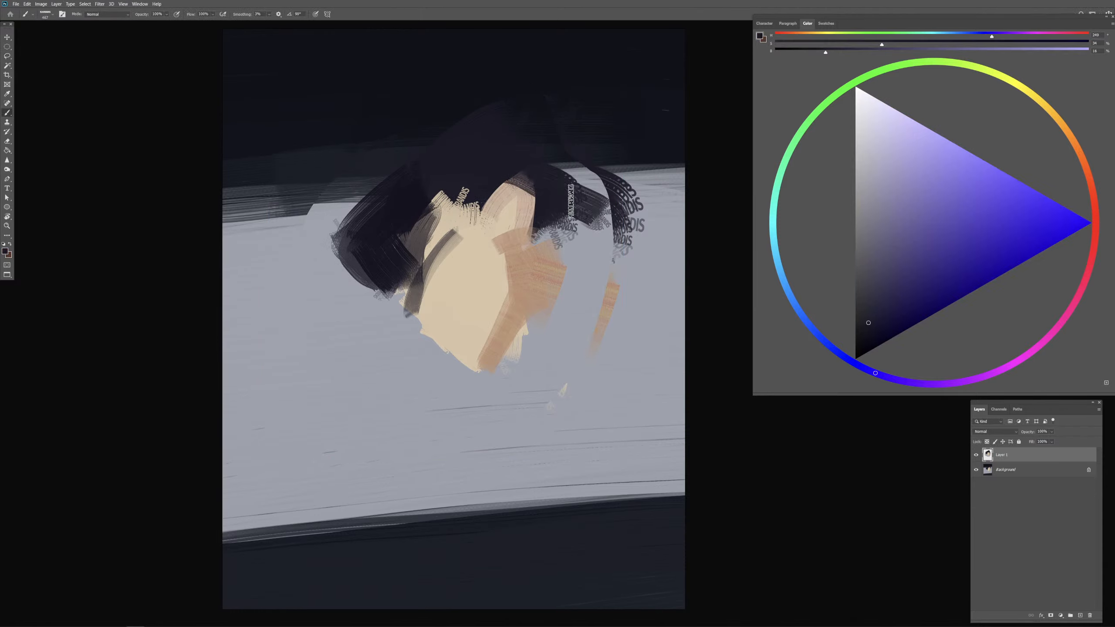
drag(525, 159, 576, 278)
Step: Sample the tan shadow colour and paint a small shadow patch on the lower left edge of the face
drag(469, 263, 446, 267)
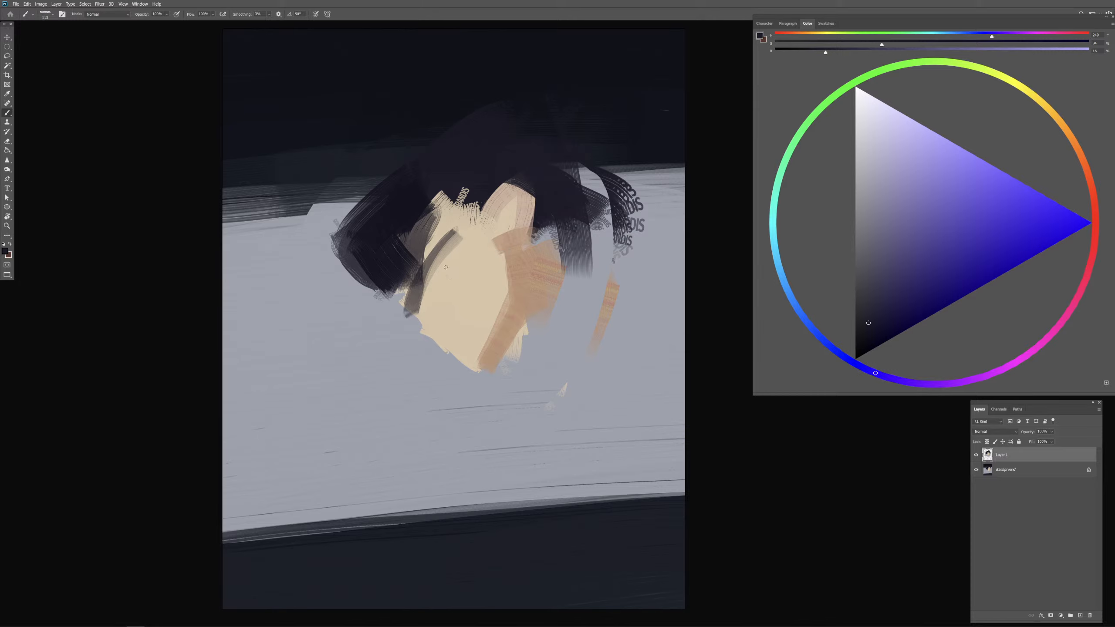
alt+click(443, 272)
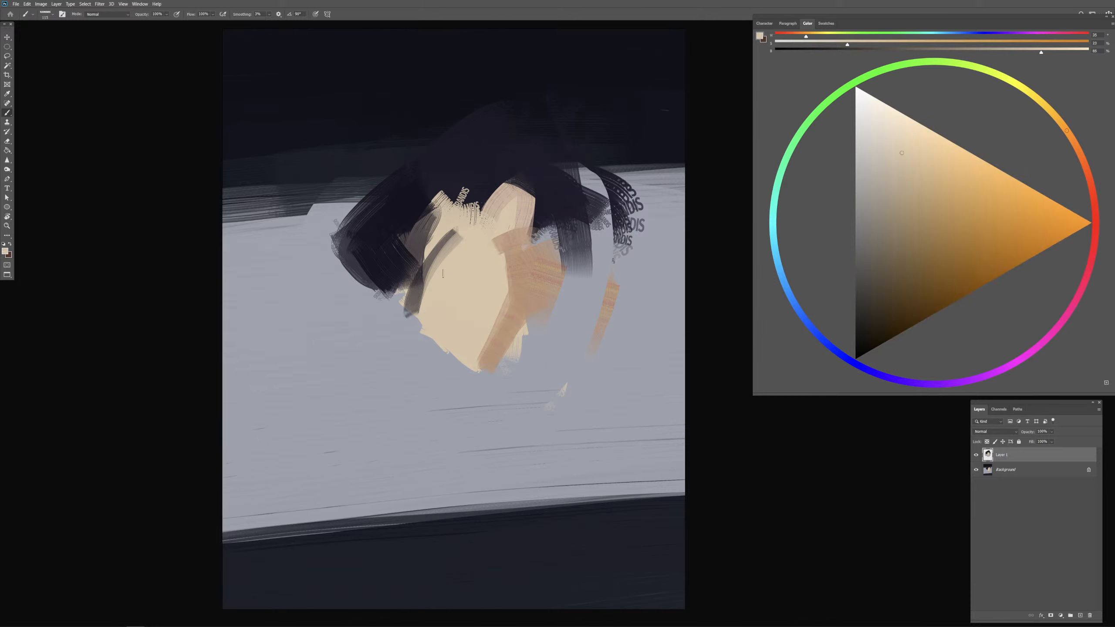
alt+click(414, 299)
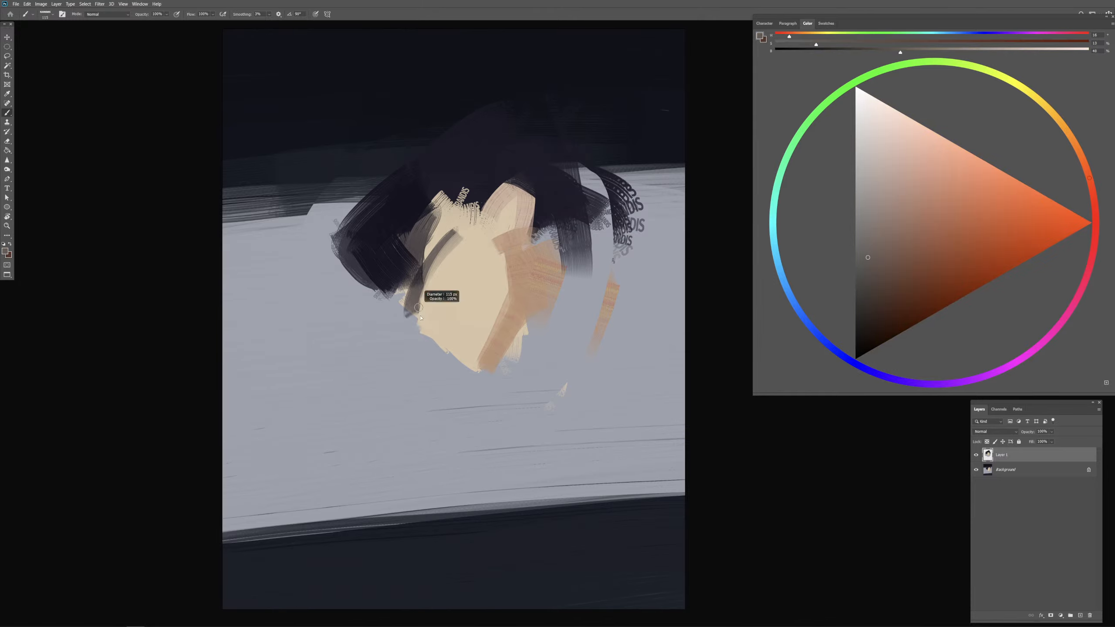
alt+click(509, 299)
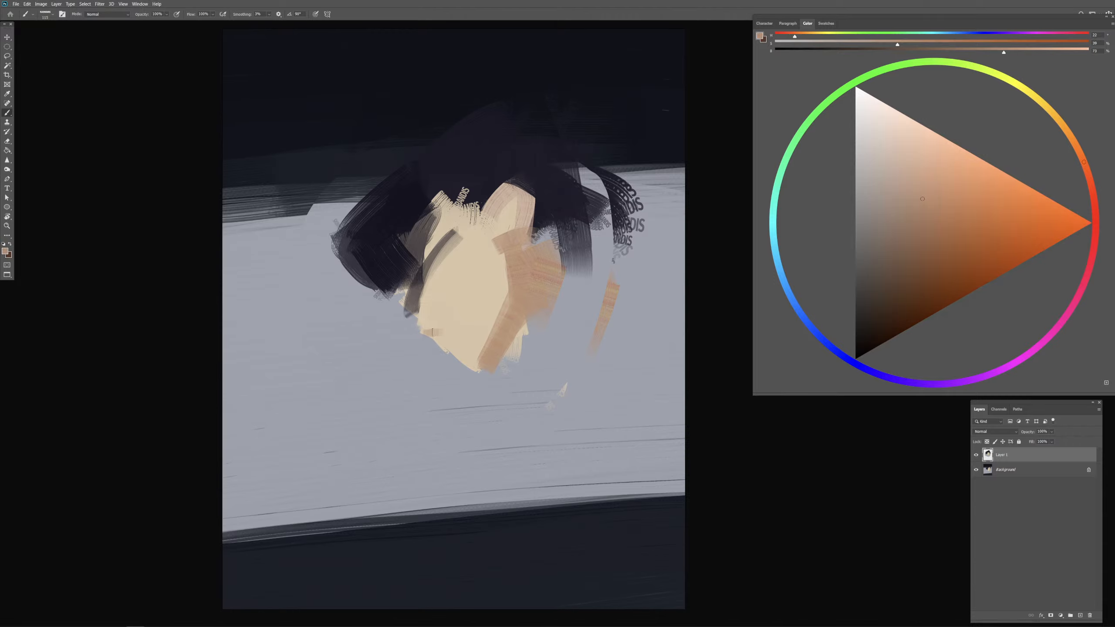
key(ctrl+z)
key(ctrl+z)
drag(424, 330, 449, 325)
Step: Merge the head layer into the background and fill the light background band with a lighter grey
alt+click(432, 350)
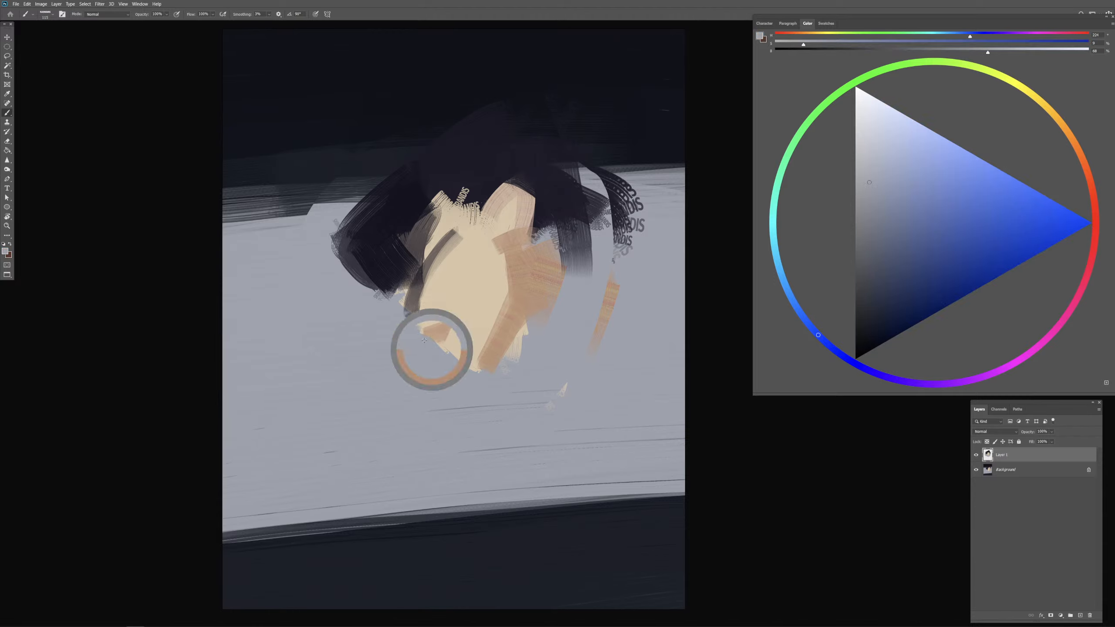
alt+click(429, 359)
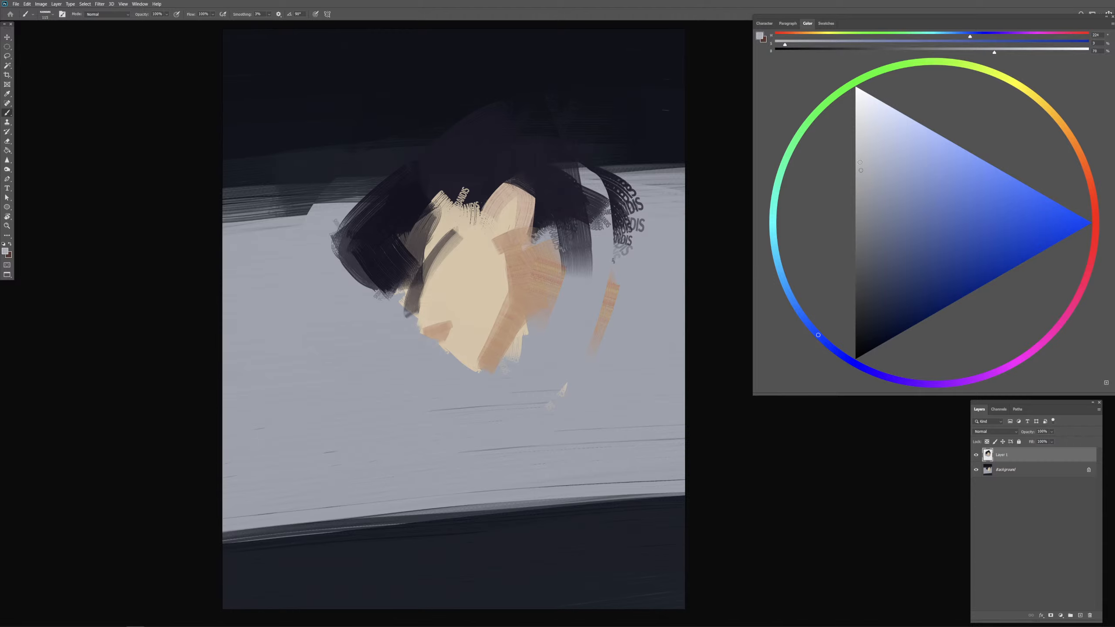
drag(861, 161, 860, 160)
key(g)
click(405, 529)
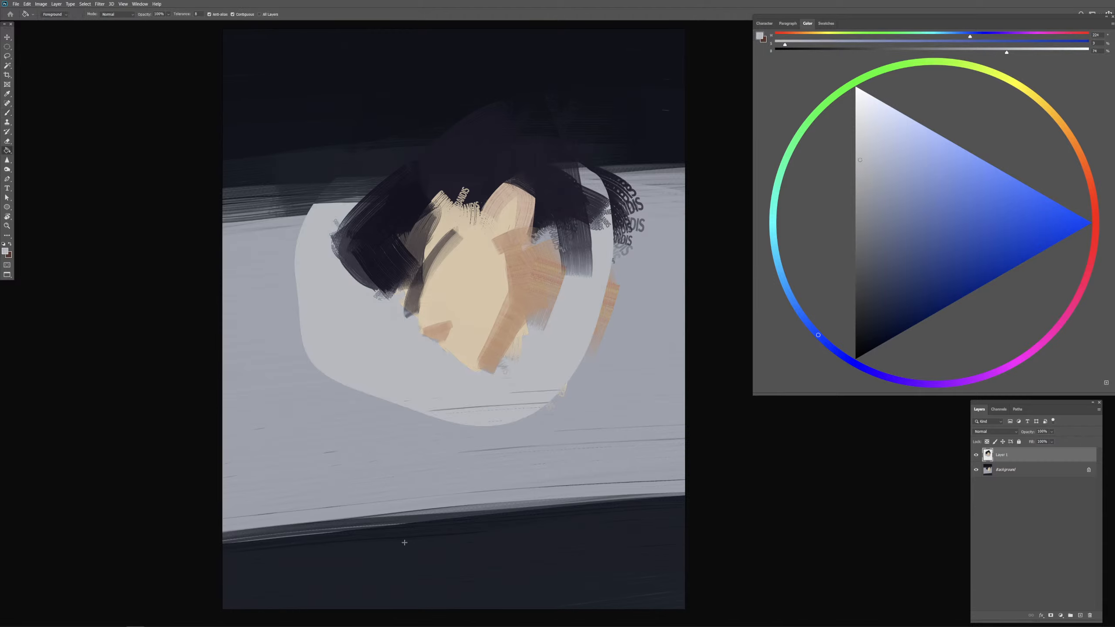
key(ctrl+z)
key(ctrl+e)
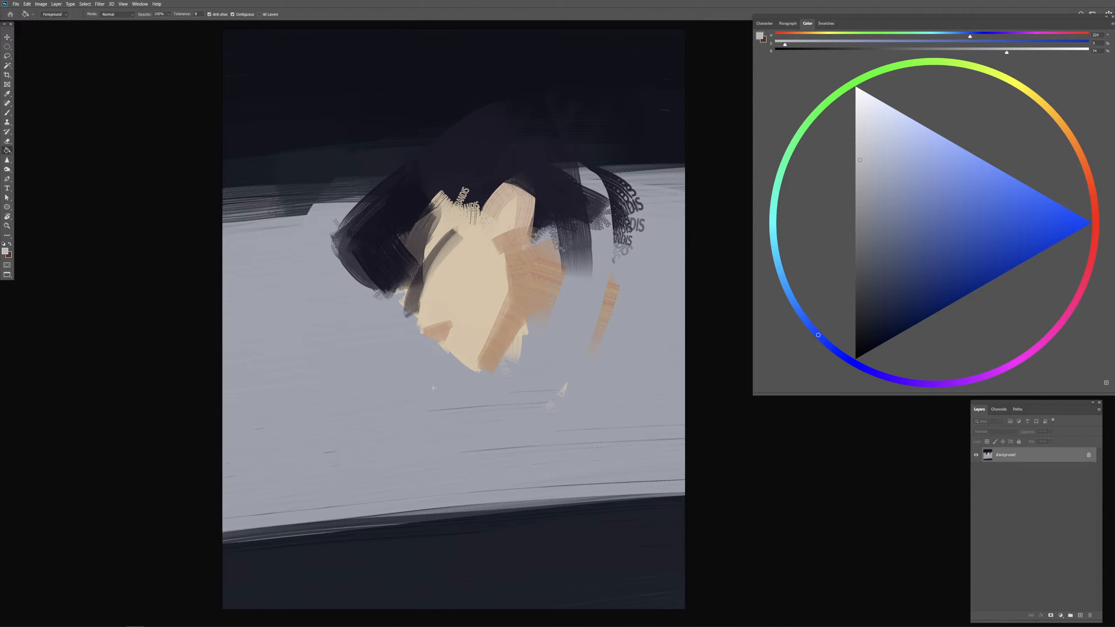
click(441, 500)
key(b)
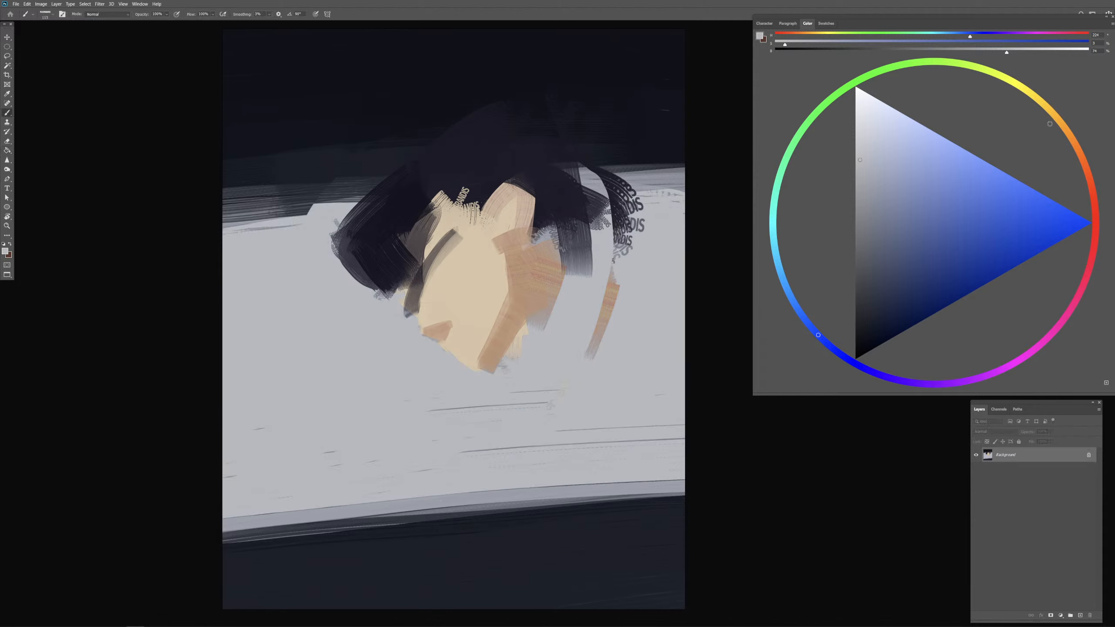
Step: Shift the grey to a warm orange hue and refill the light background band with it
drag(1084, 159, 1057, 150)
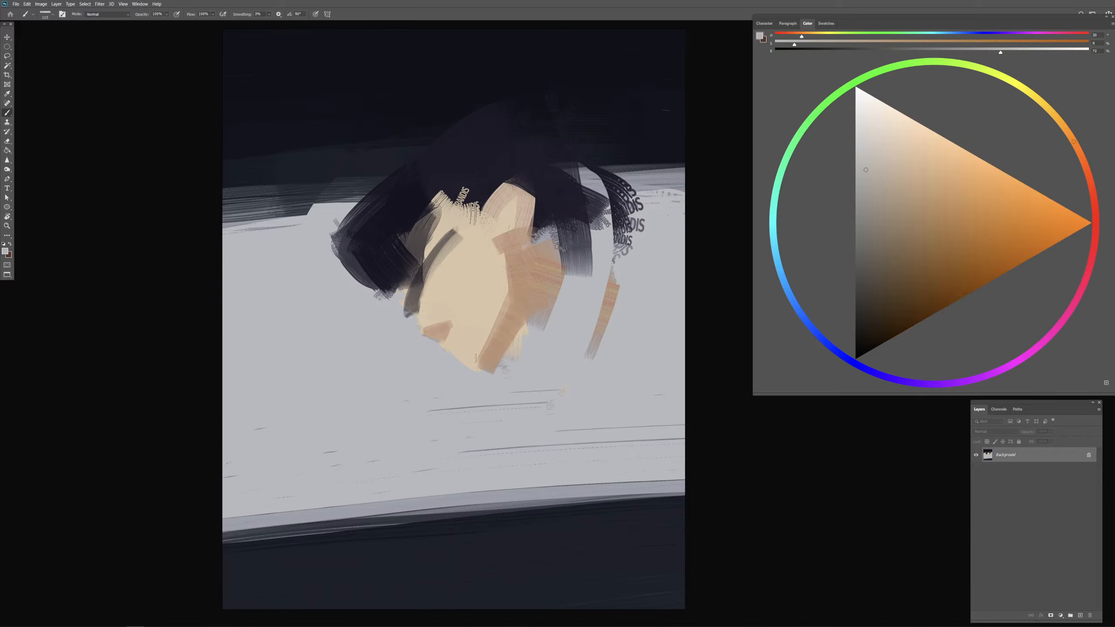
key(g)
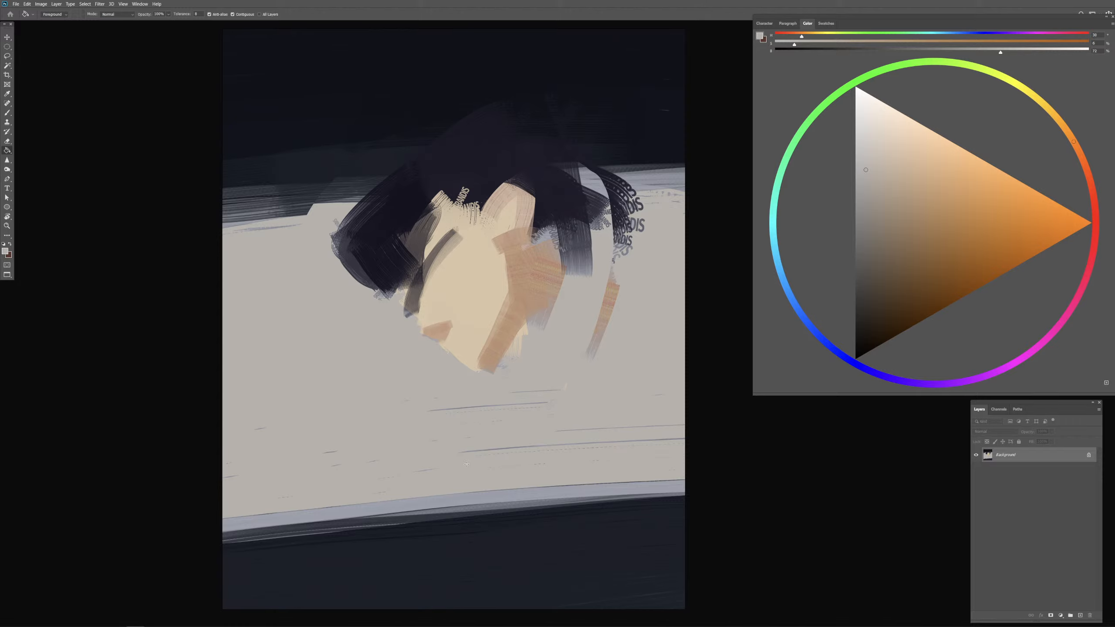
key(b)
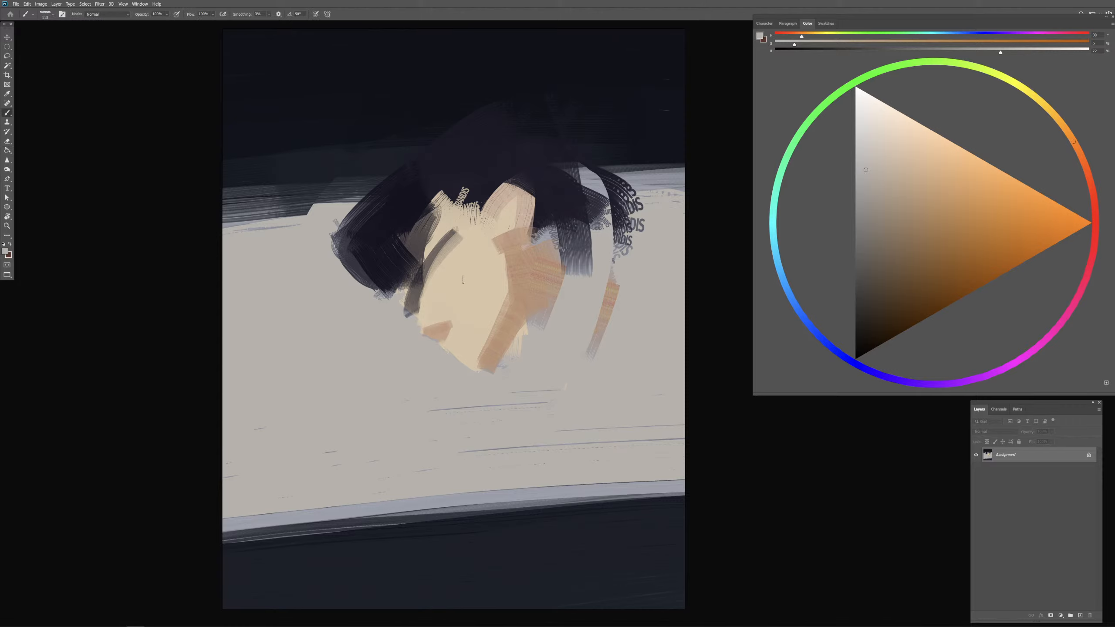
Step: Sample the face beige and paint across the dark strand at the left cheek
alt+click(463, 280)
mouse_move(425, 285)
alt+mouse_down()
mouse_move(432, 298)
mouse_move(467, 293)
alt+mouse_up()
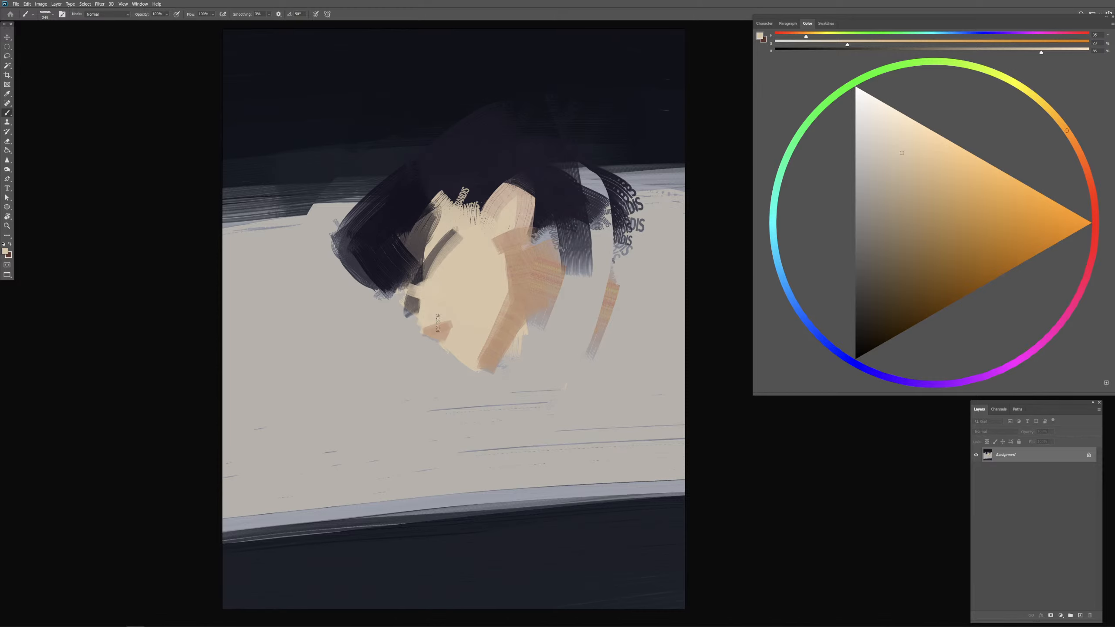
Step: Change the paint colour to a bright saturated red and add a new empty layer above the background
key(ctrl+plus)
key(ctrl+plus)
key(ctrl+plus)
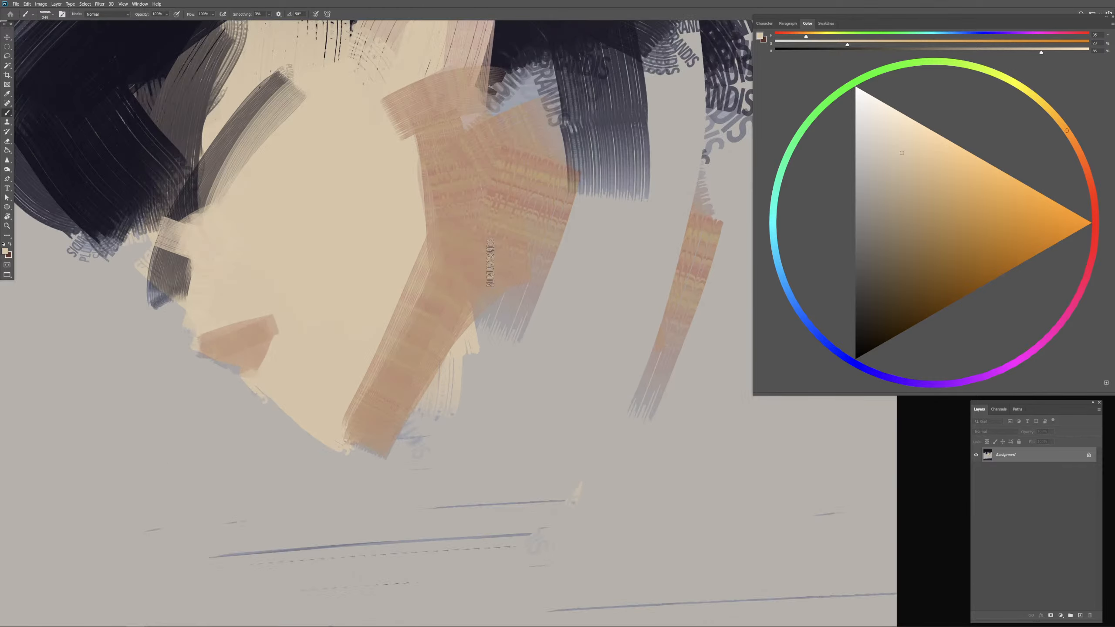
alt+drag(558, 242, 564, 241)
click(1094, 205)
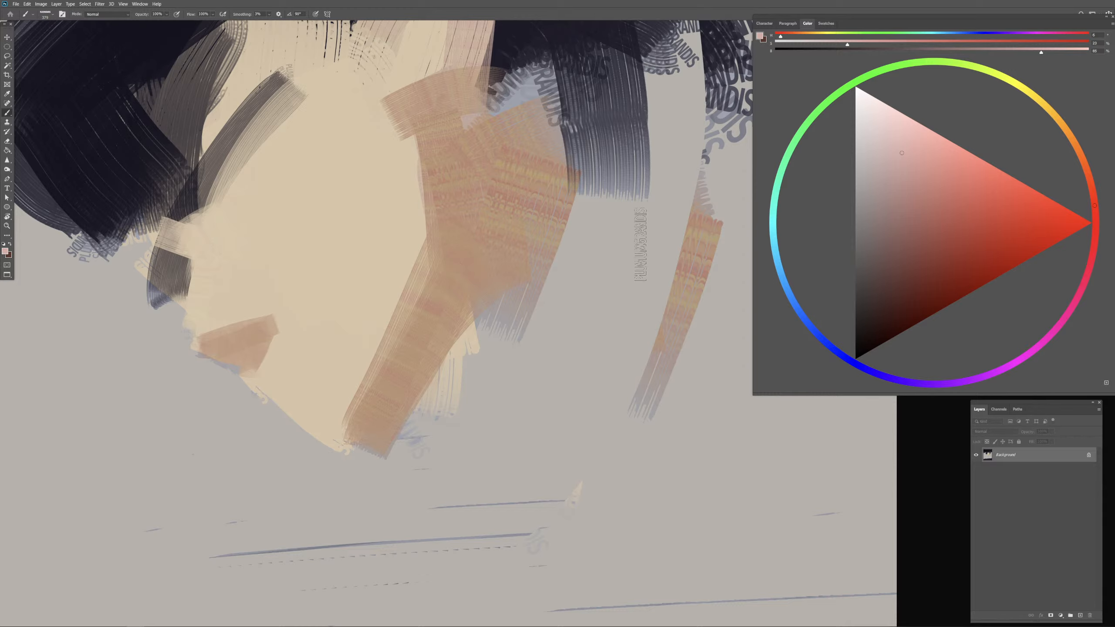
click(1060, 205)
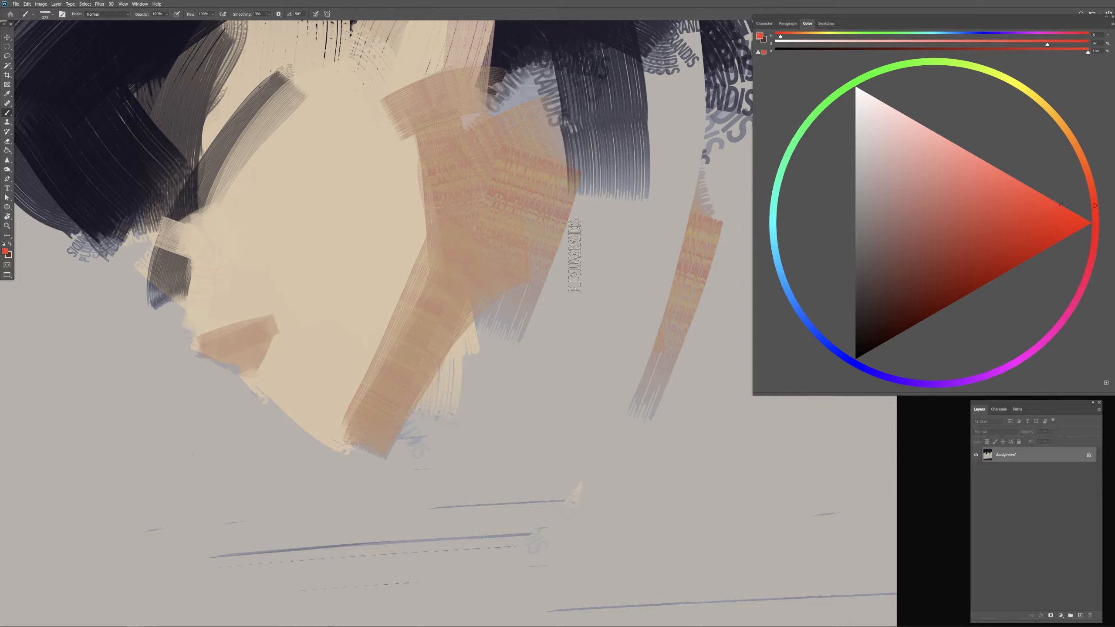
click(315, 254)
key(ctrl+z)
drag(371, 269, 449, 270)
click(1081, 616)
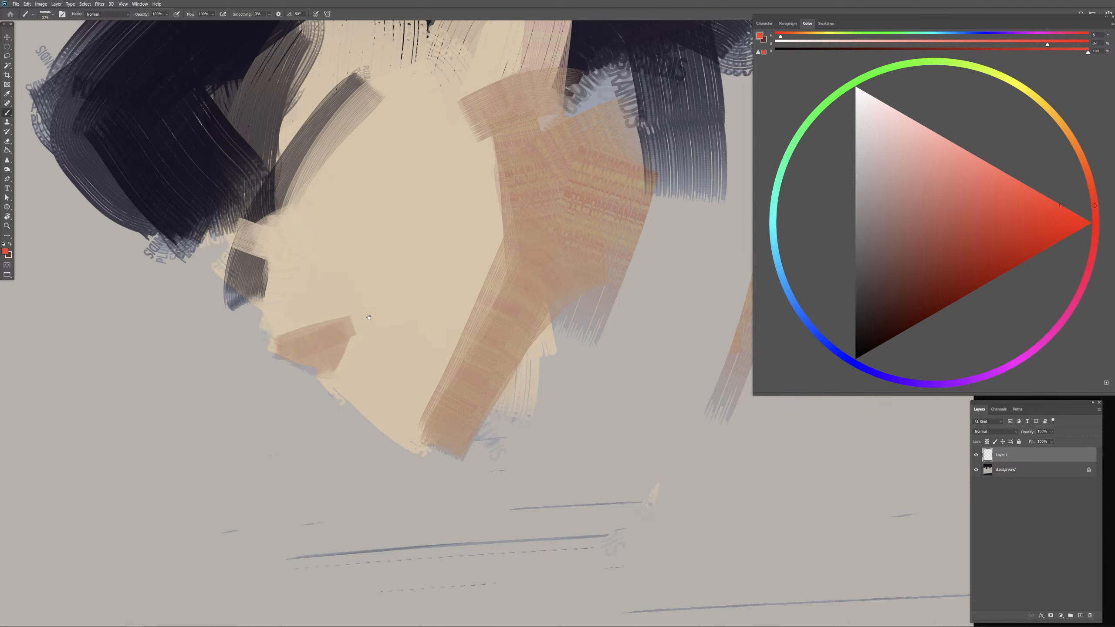
Step: Stamp one red brush imprint left of the face and paint overlapping red test strokes below it
drag(319, 314, 440, 315)
click(124, 266)
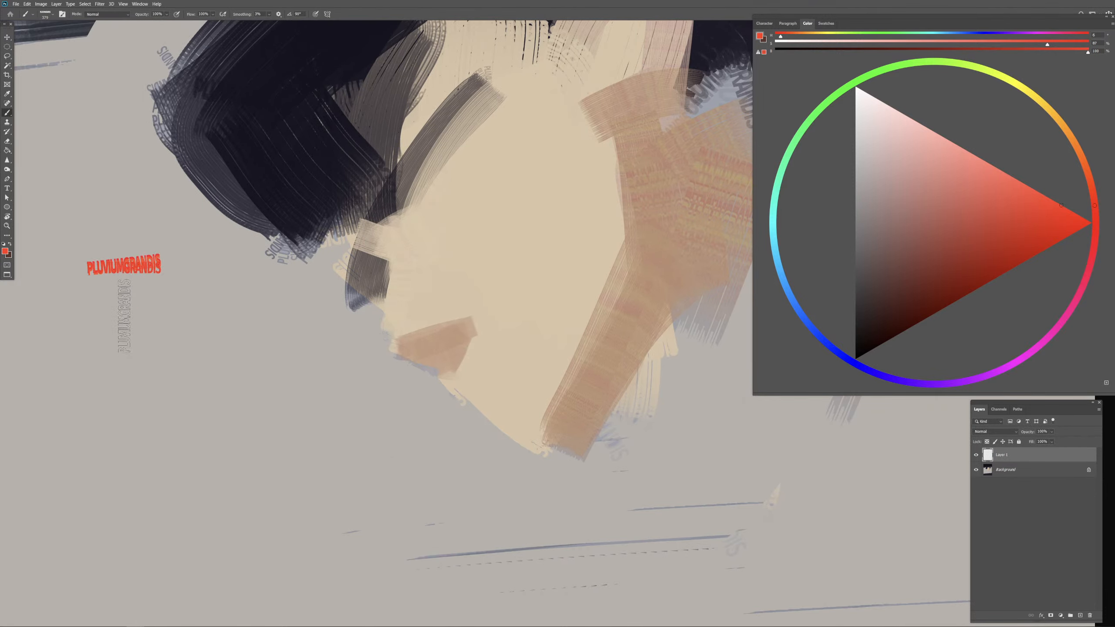
key(ctrl+z)
click(126, 265)
drag(125, 327, 126, 397)
drag(141, 352, 127, 439)
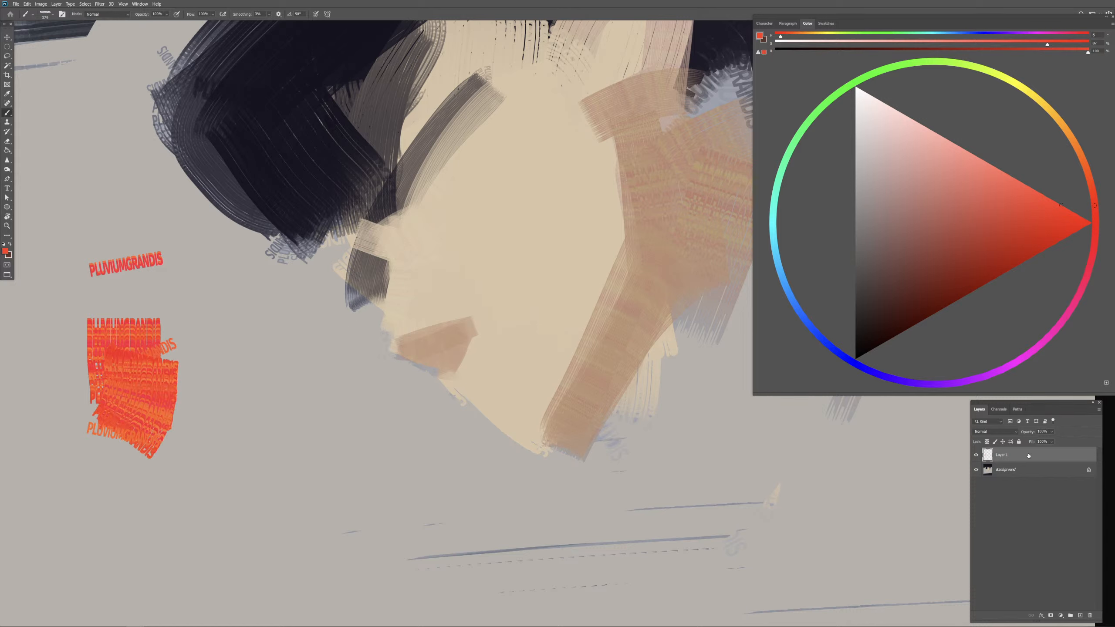
Step: Return to the Background layer, sample the face beige and stroke it along the dark strand beside the forehead
click(1005, 469)
key(ctrl+minus)
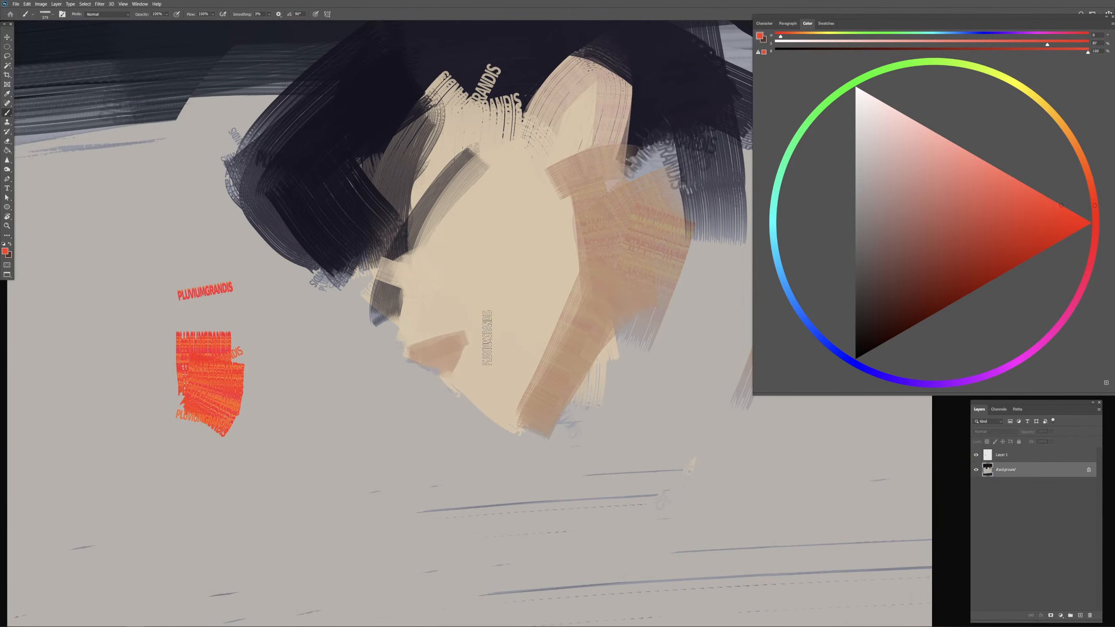
mouse_move(476, 252)
mouse_down()
mouse_move(456, 233)
mouse_move(438, 239)
mouse_up()
alt+click(455, 233)
drag(477, 176, 430, 222)
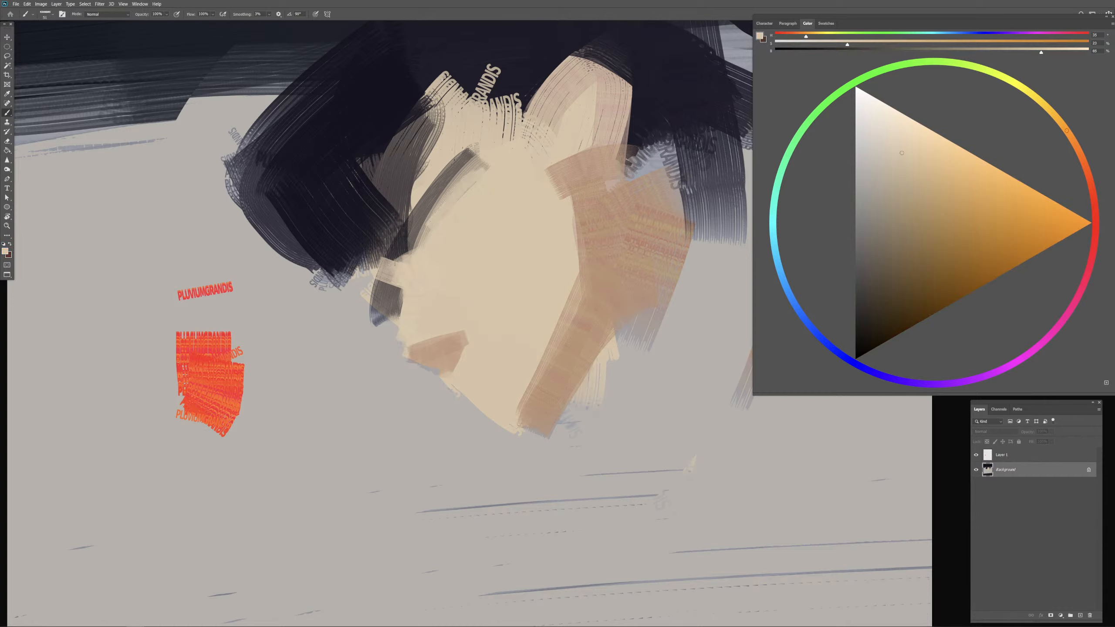
Step: Sample the orange tan and glaze it over the dark strand and down the left edge of the cheek
alt+click(603, 220)
drag(509, 213, 521, 213)
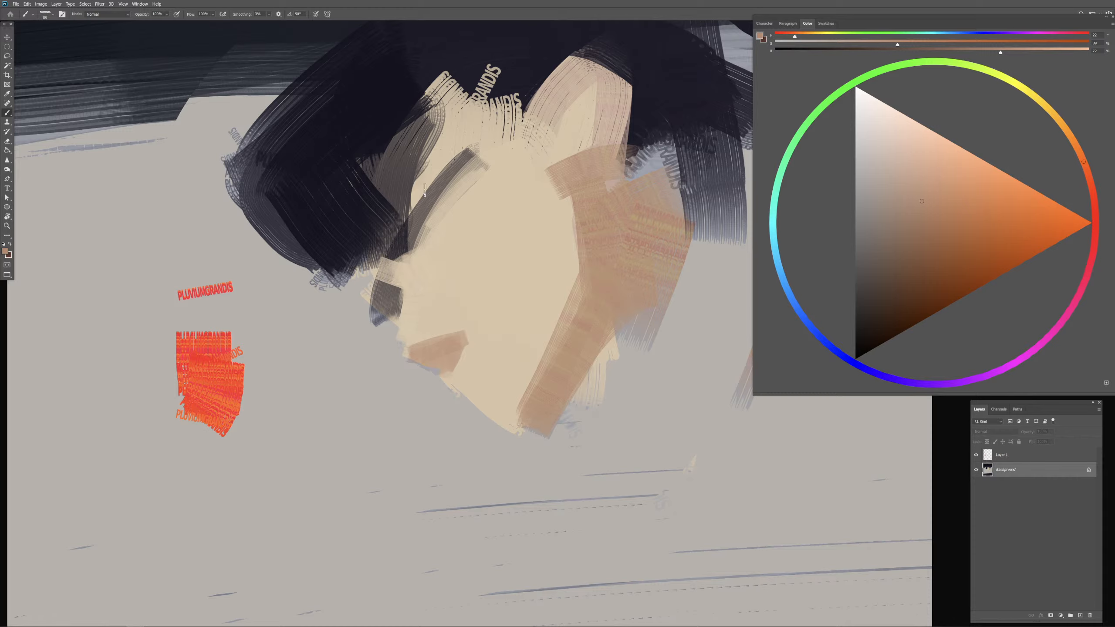
drag(454, 171, 420, 249)
drag(446, 193, 417, 239)
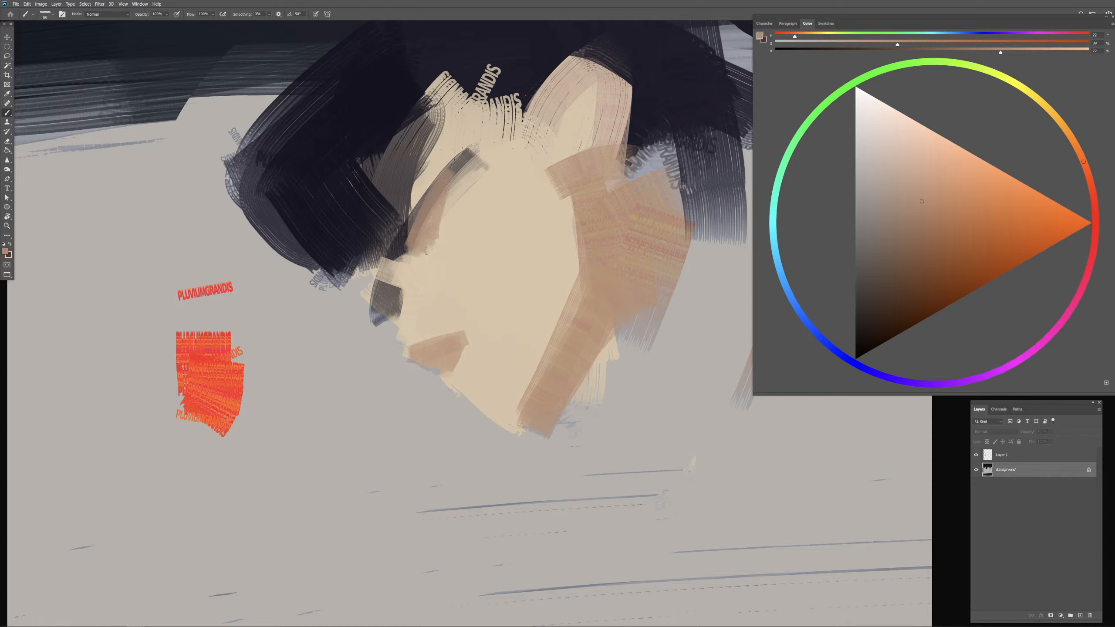
mouse_move(414, 279)
mouse_down()
mouse_move(403, 278)
mouse_move(400, 330)
mouse_up()
Step: Sample the light skin beige and paint over the dark areas between the hair and the left side of the face
alt+click(399, 288)
alt+click(411, 290)
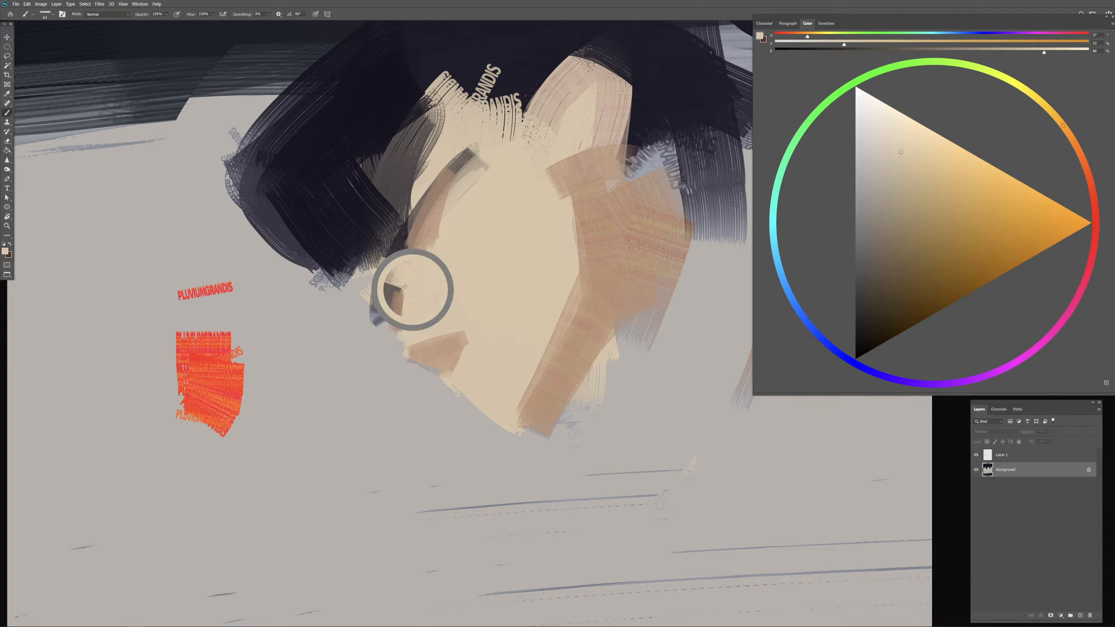
alt+click(428, 279)
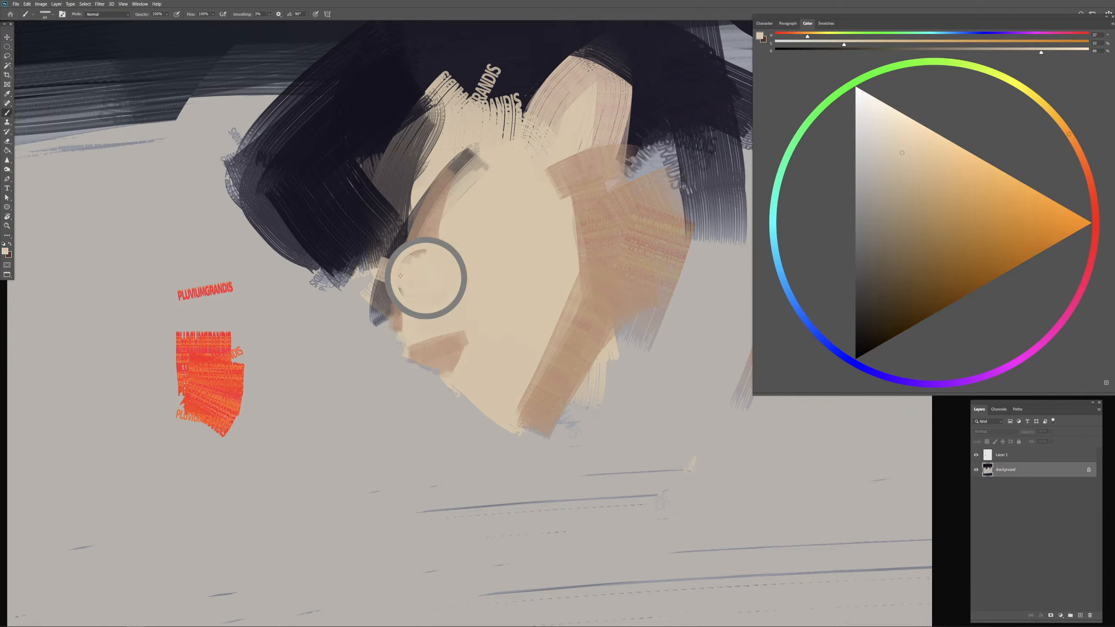
mouse_move(391, 269)
mouse_down()
mouse_move(424, 268)
mouse_move(417, 261)
mouse_up()
mouse_move(402, 202)
mouse_down()
mouse_move(401, 251)
mouse_move(417, 215)
mouse_move(400, 249)
mouse_move(413, 180)
mouse_move(400, 210)
mouse_up()
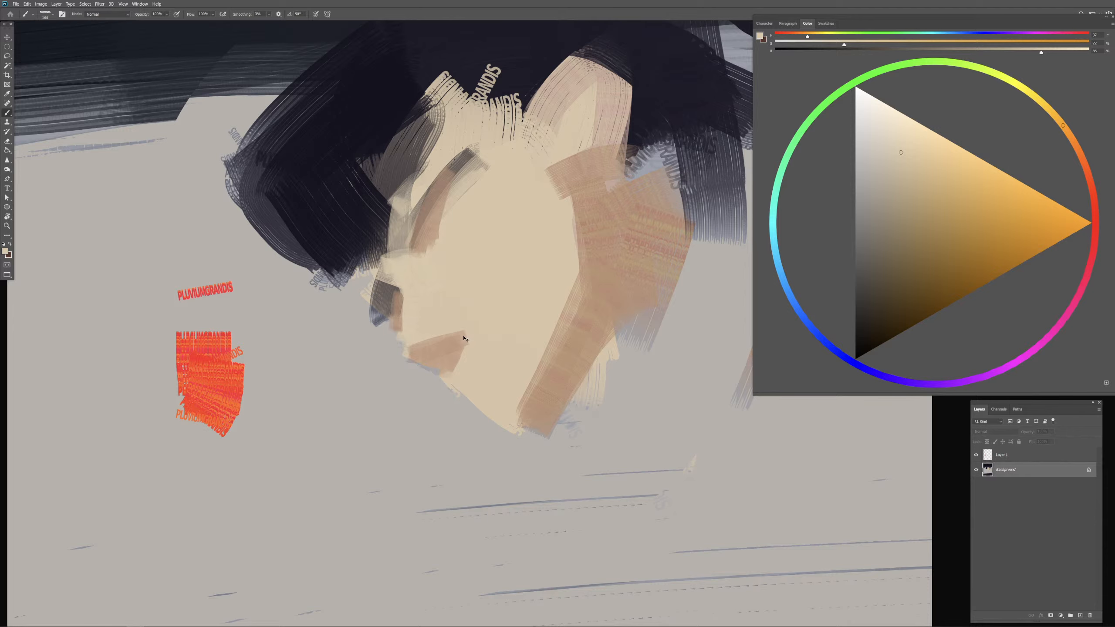
key(ctrl+minus)
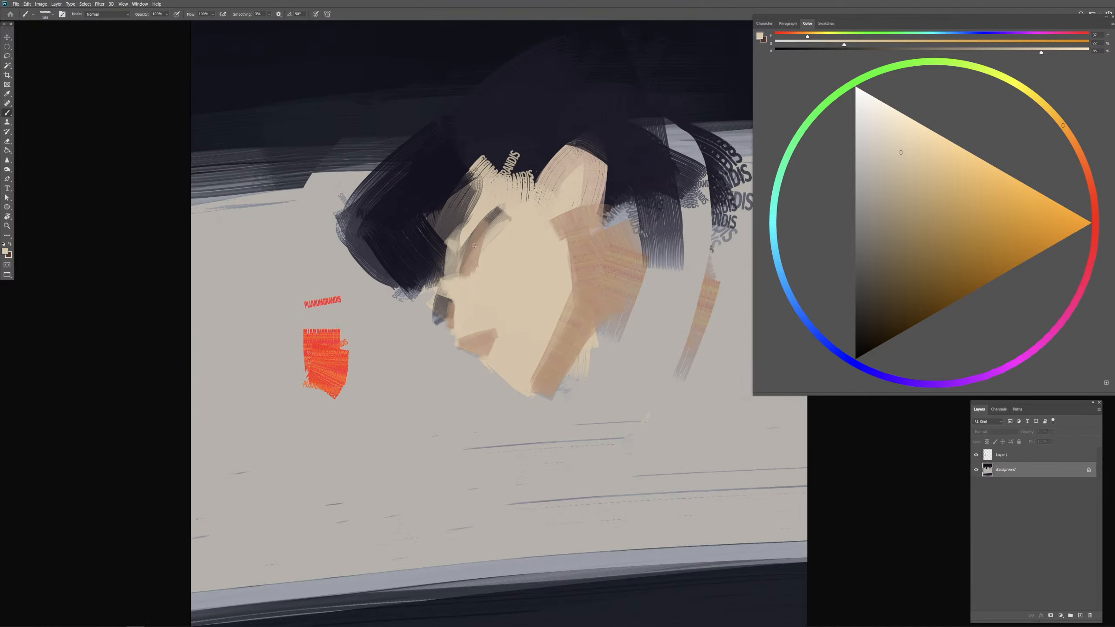
Step: Sample the skin and shadow tones, widen the tan eye-socket shadow and rework the beige below the ear
alt+click(511, 244)
mouse_move(495, 227)
mouse_down()
mouse_move(485, 264)
mouse_move(472, 251)
mouse_move(482, 273)
mouse_up()
alt+click(473, 261)
drag(544, 245, 596, 263)
Step: Choose a darker orange-brown, paint the shadow inside the ear, and blend the ear's lower edge into the cheek with sampled skin tones
click(925, 225)
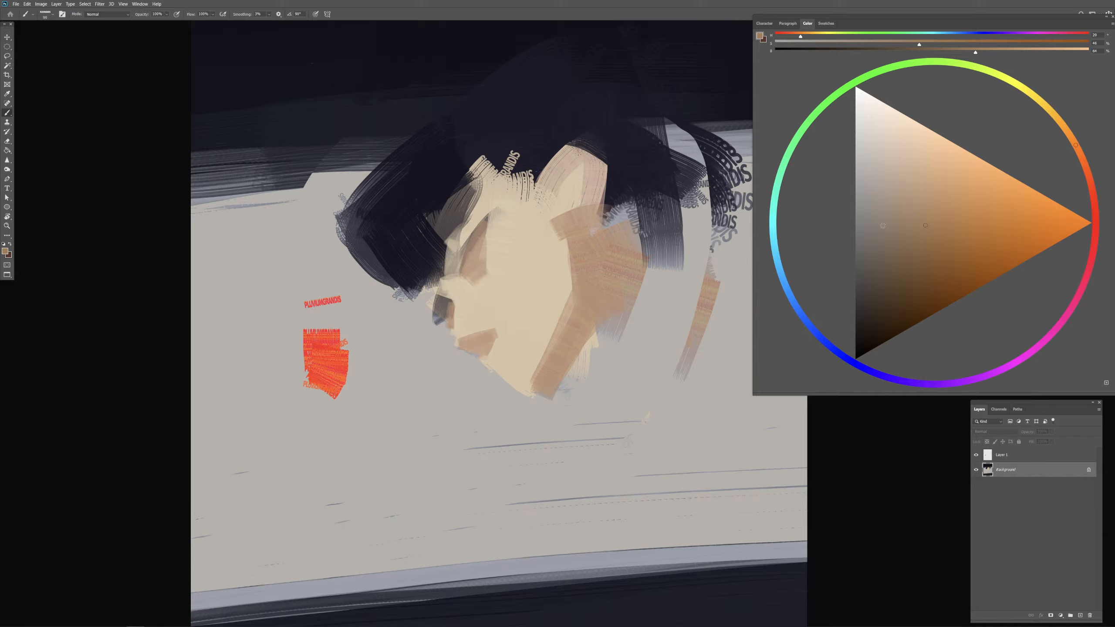
click(943, 223)
mouse_move(570, 179)
mouse_down()
mouse_move(575, 202)
mouse_move(563, 170)
mouse_move(559, 186)
mouse_move(544, 185)
mouse_move(578, 144)
mouse_move(606, 194)
mouse_move(549, 227)
mouse_move(562, 214)
mouse_move(596, 219)
mouse_up()
alt+click(549, 219)
mouse_move(596, 208)
mouse_down()
mouse_move(581, 246)
mouse_move(529, 224)
mouse_up()
alt+click(555, 236)
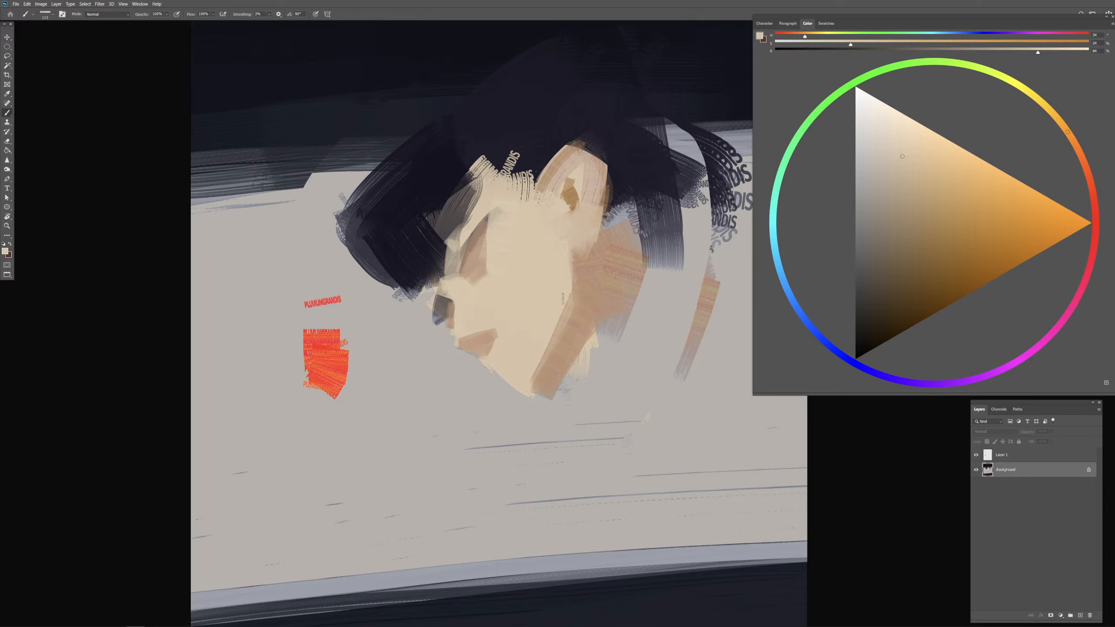
Step: Extend the light beige cheek over the inner edge of the tan jaw shadow, from below the ear down to the chin
drag(562, 311, 561, 312)
alt+click(545, 359)
drag(497, 350, 492, 349)
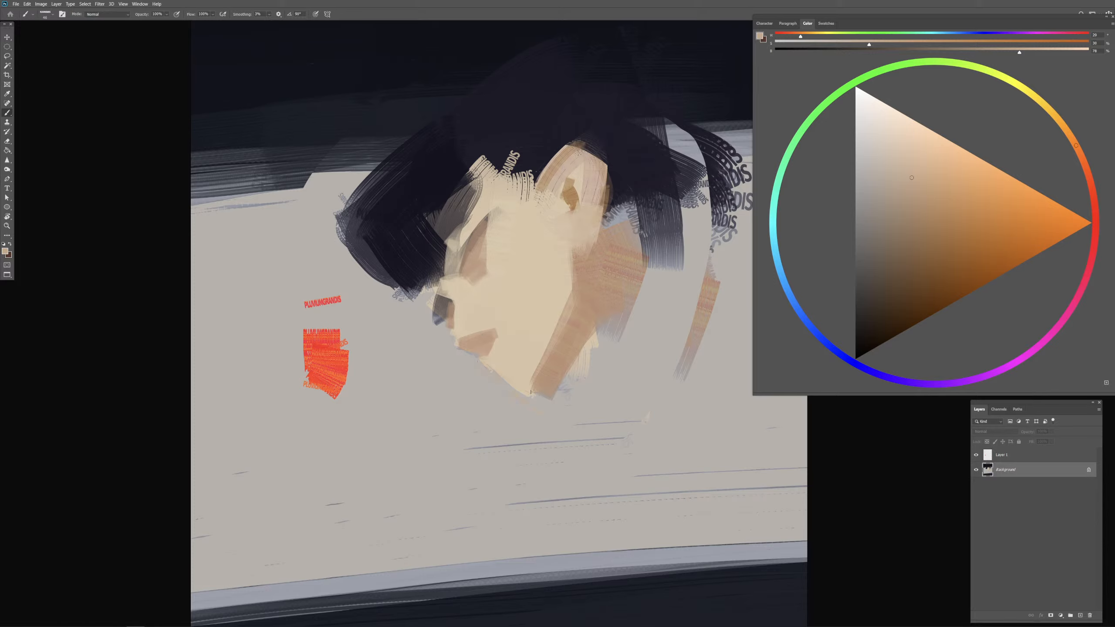
drag(530, 390, 539, 390)
alt+click(527, 359)
mouse_move(570, 269)
mouse_down()
mouse_move(551, 339)
mouse_move(580, 251)
mouse_move(546, 365)
mouse_up()
mouse_move(581, 252)
mouse_down()
mouse_move(544, 369)
mouse_move(567, 330)
mouse_up()
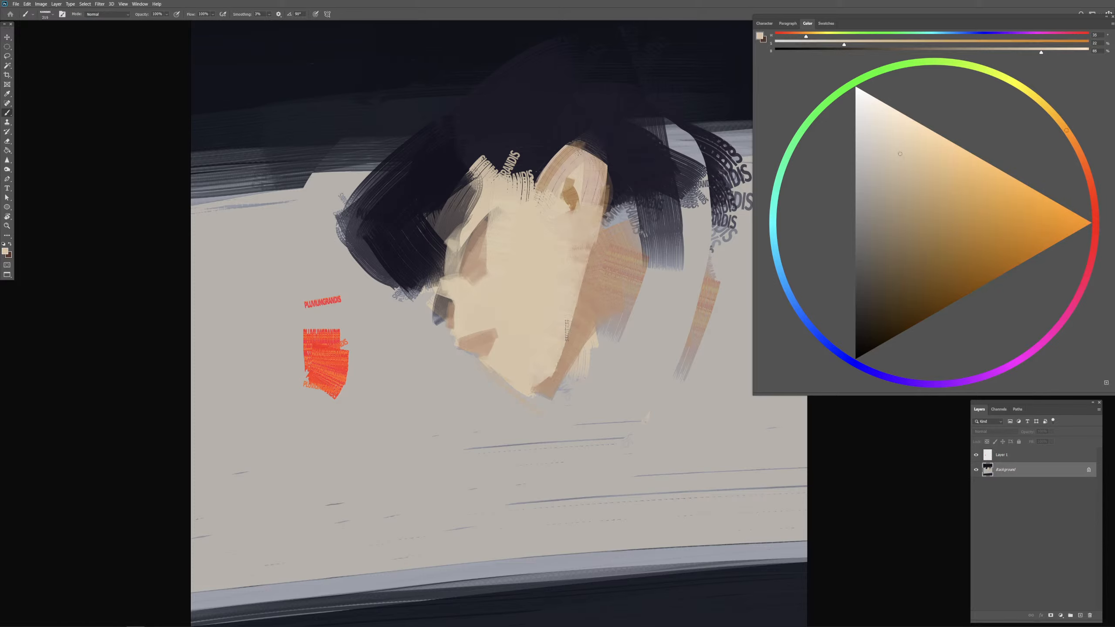
Step: Choose a muted dark red and block in the lips above the chin
alt+click(588, 290)
click(1095, 206)
click(927, 246)
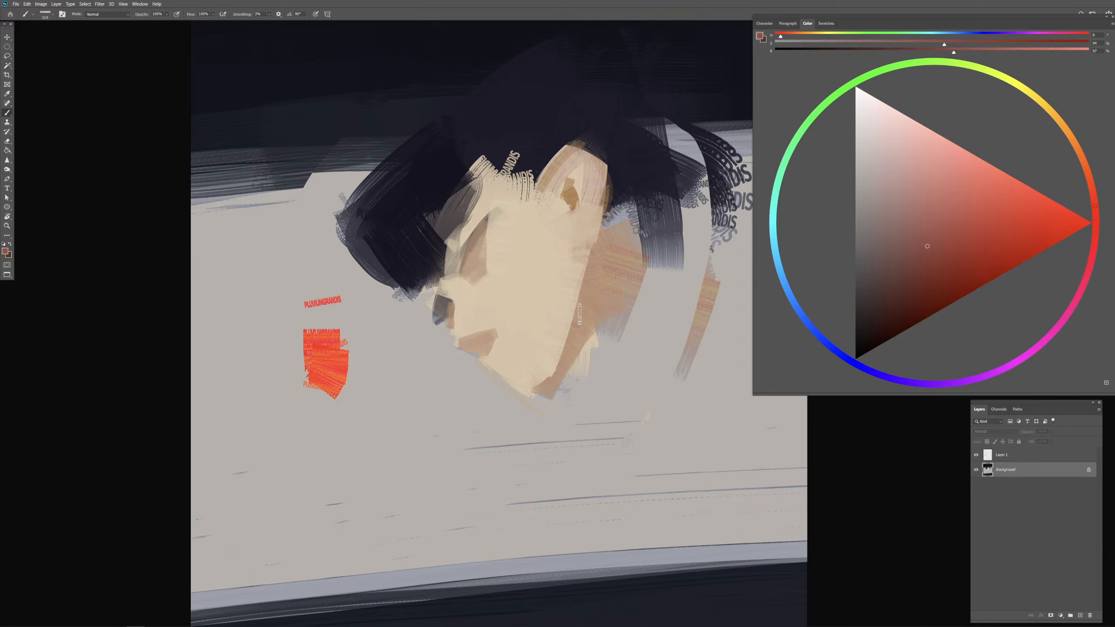
mouse_move(513, 342)
mouse_down()
mouse_move(496, 367)
mouse_move(522, 340)
mouse_move(499, 366)
mouse_up()
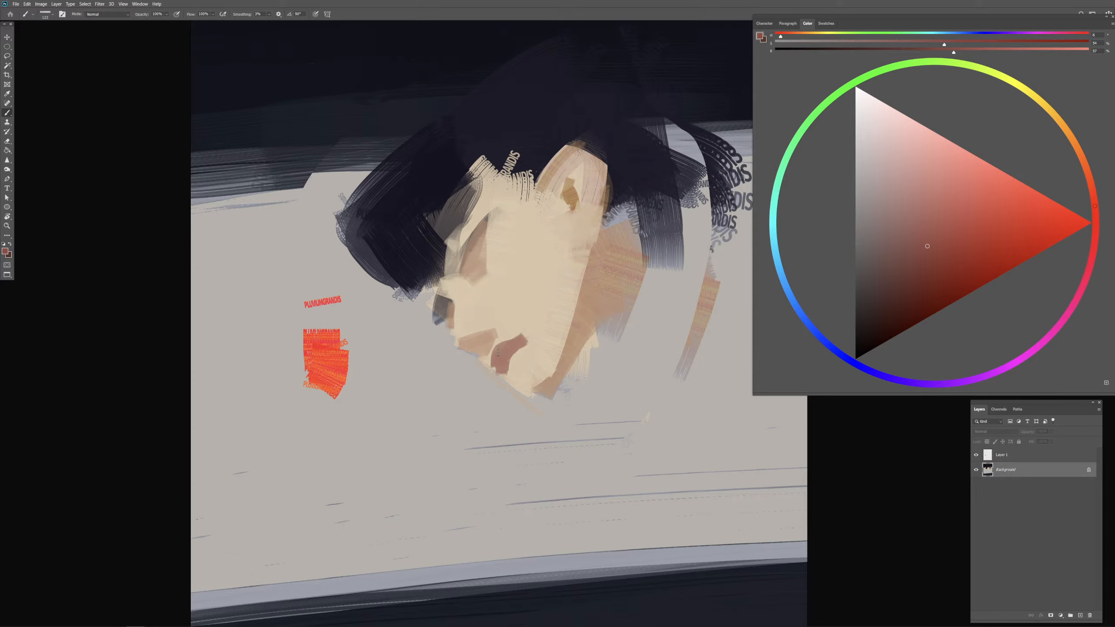
Step: Refine the lips' shape with sampled skin tones and deepen them with a darker muted red at 100% brush opacity
mouse_move(500, 351)
mouse_down()
mouse_move(496, 368)
mouse_move(499, 354)
mouse_move(532, 342)
mouse_move(518, 348)
mouse_up()
alt+click(527, 347)
alt+click(510, 349)
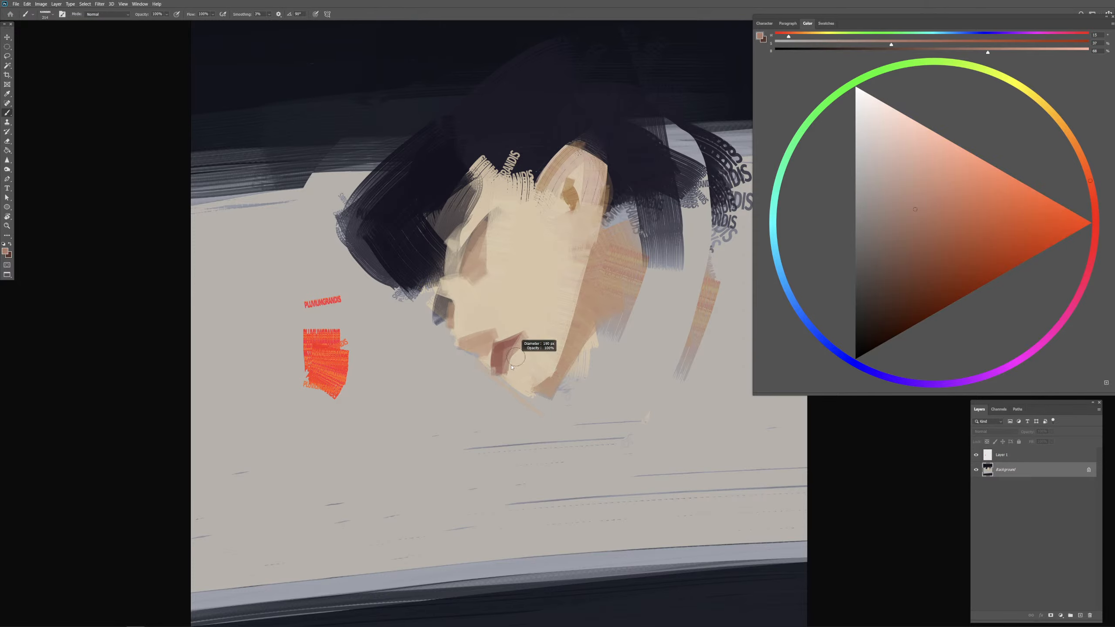
alt+click(503, 347)
click(921, 258)
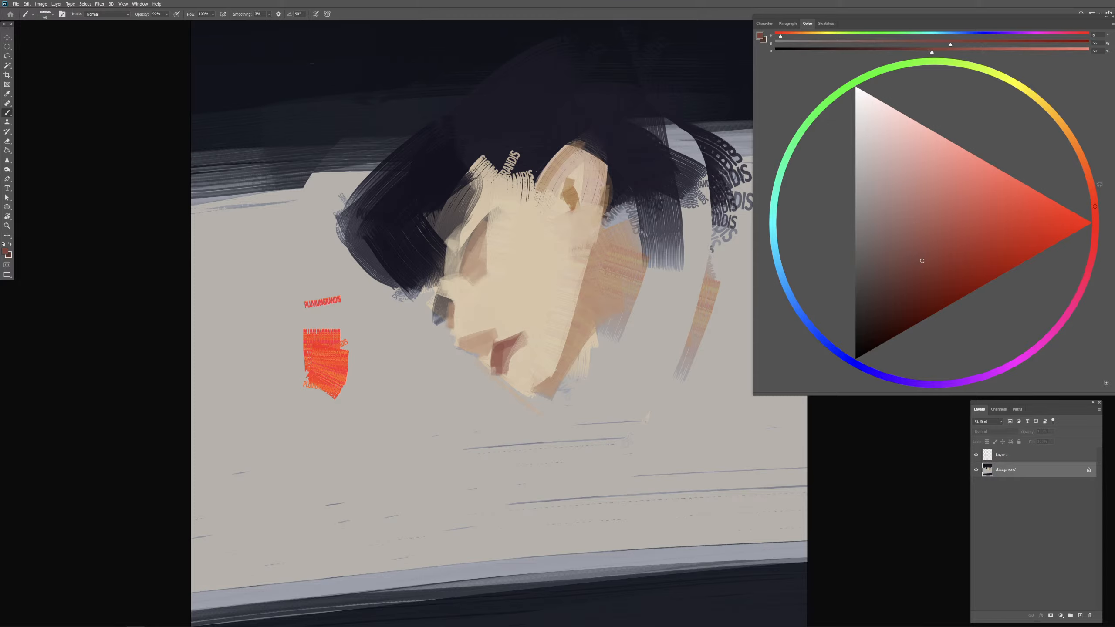
key(0)
mouse_move(522, 341)
mouse_down()
mouse_move(505, 378)
mouse_move(524, 357)
mouse_move(514, 363)
mouse_move(524, 333)
mouse_up()
Step: Paint beige skin strokes over the dark hair at the outer forehead, and sample the dark navy of the hair
alt+click(502, 269)
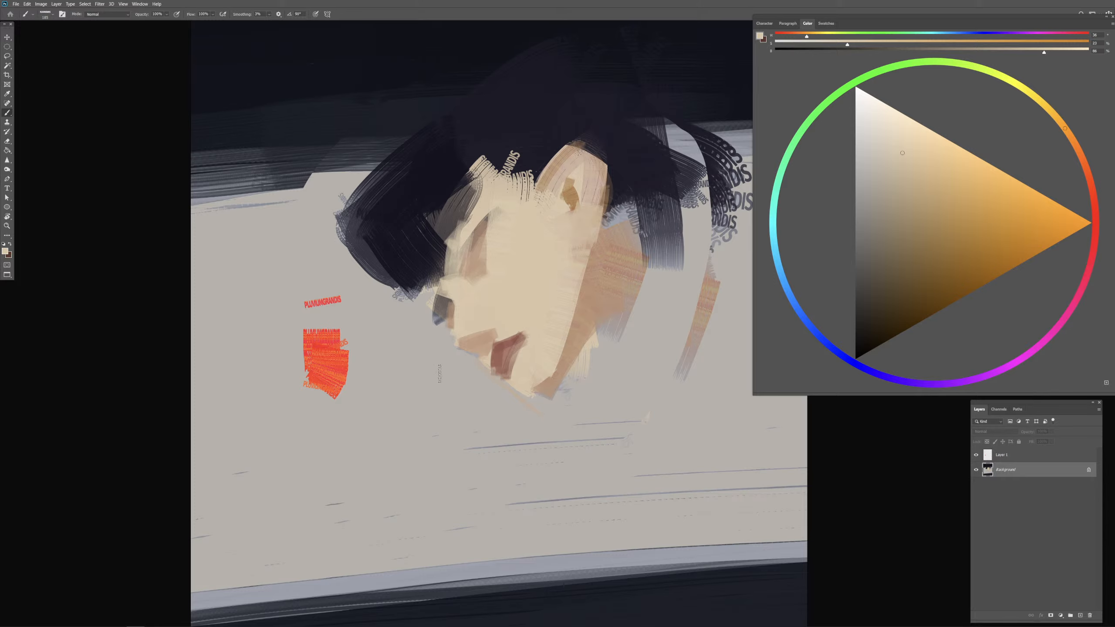
alt+click(533, 145)
mouse_move(505, 260)
mouse_down()
mouse_move(467, 262)
mouse_move(450, 248)
mouse_move(457, 218)
mouse_move(463, 241)
mouse_move(430, 264)
mouse_up()
alt+click(509, 263)
mouse_move(432, 211)
mouse_down()
mouse_move(458, 218)
mouse_move(431, 227)
mouse_move(469, 195)
mouse_move(428, 221)
mouse_move(478, 191)
mouse_up()
mouse_move(556, 184)
mouse_down()
mouse_move(466, 237)
mouse_move(472, 154)
mouse_move(477, 232)
mouse_up()
alt+click(635, 162)
drag(461, 176, 458, 257)
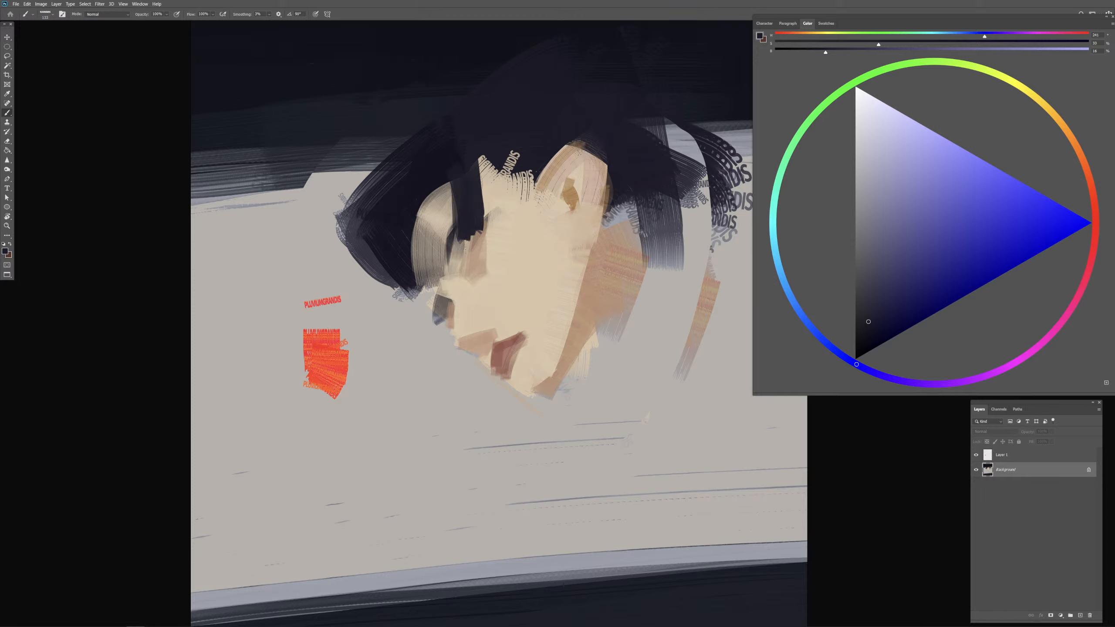
drag(483, 164, 487, 231)
drag(491, 246, 489, 245)
drag(488, 208, 491, 239)
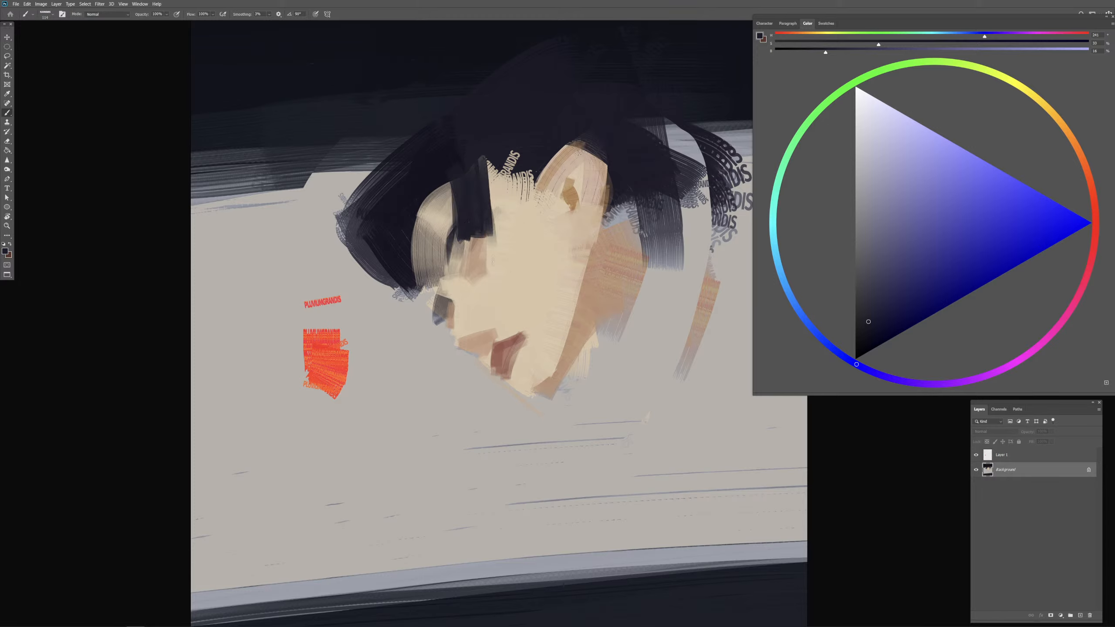
drag(505, 236, 494, 213)
drag(489, 171, 494, 196)
drag(488, 163, 501, 246)
mouse_move(488, 160)
mouse_down()
mouse_move(500, 260)
mouse_move(491, 237)
mouse_up()
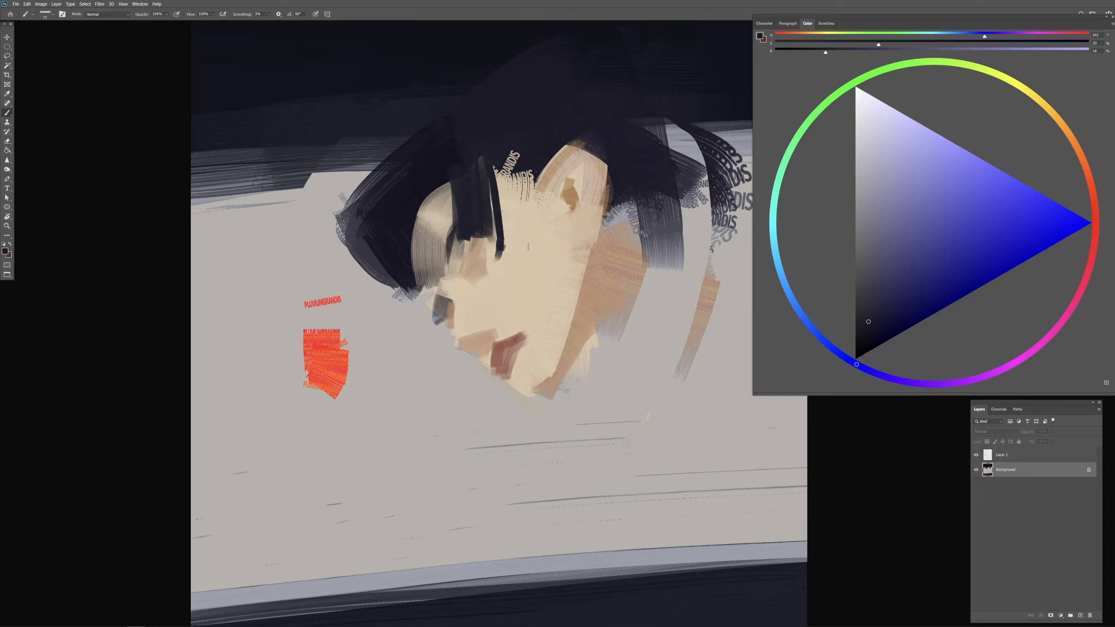
key(ctrl+z)
key(ctrl+z)
key(ctrl+z)
key(ctrl+z)
key(ctrl+z)
key(ctrl+z)
key(ctrl+z)
key(ctrl+z)
key(ctrl+z)
key(ctrl+z)
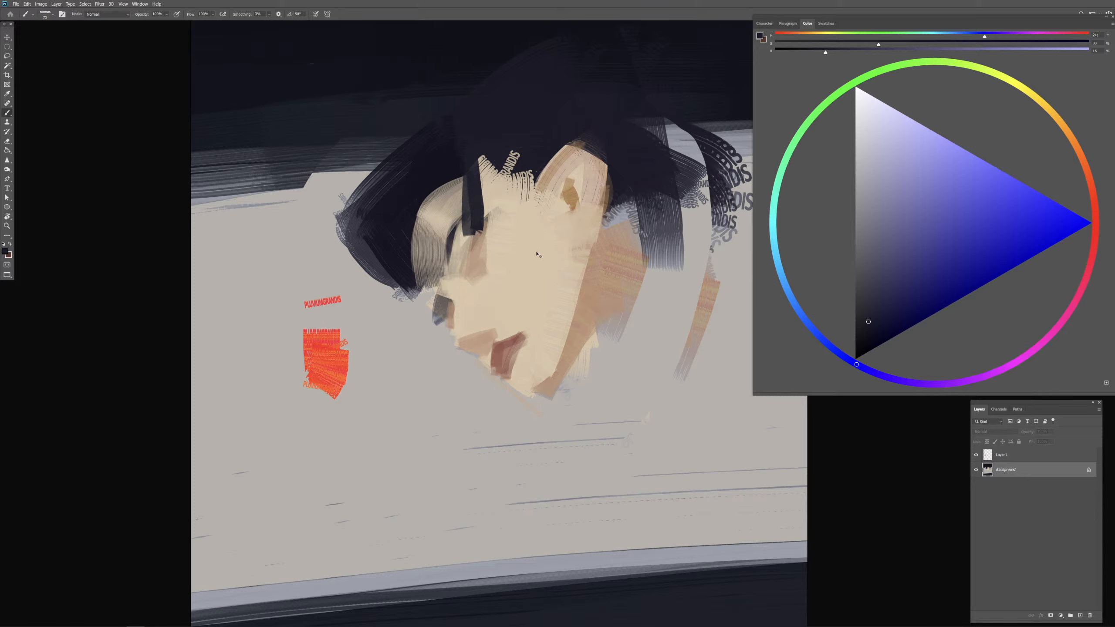
Step: Paint a broad diagonal dark navy lock across the forehead toward the cheek, with a thin strand beside it
mouse_move(465, 175)
mouse_down()
mouse_move(482, 177)
mouse_move(528, 254)
mouse_up()
mouse_move(495, 188)
mouse_down()
mouse_move(504, 260)
mouse_move(492, 266)
mouse_up()
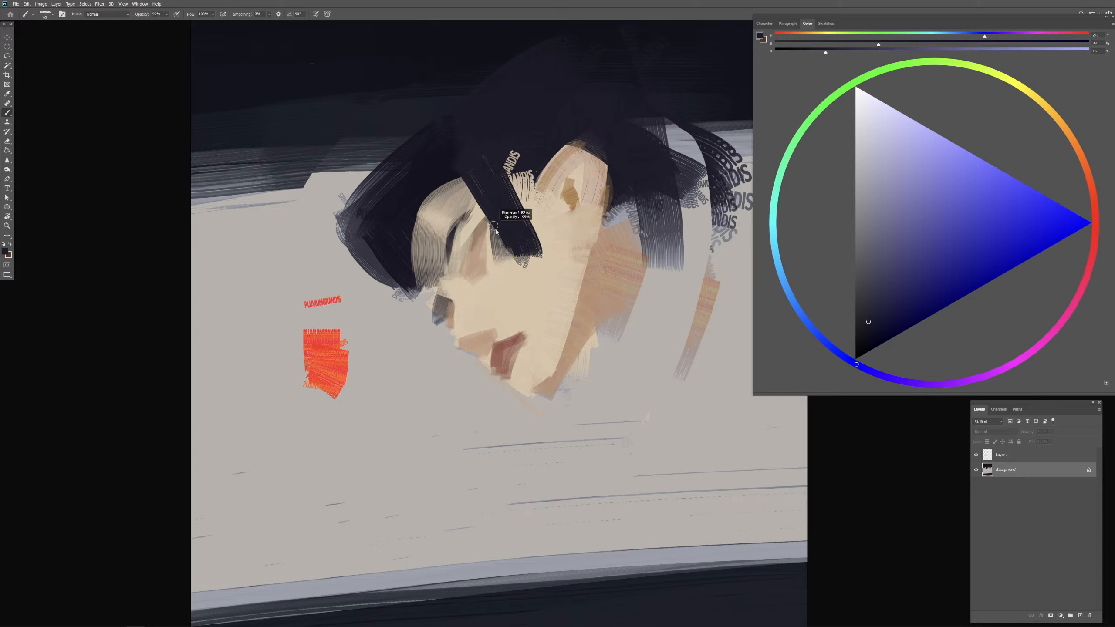
drag(472, 193, 500, 271)
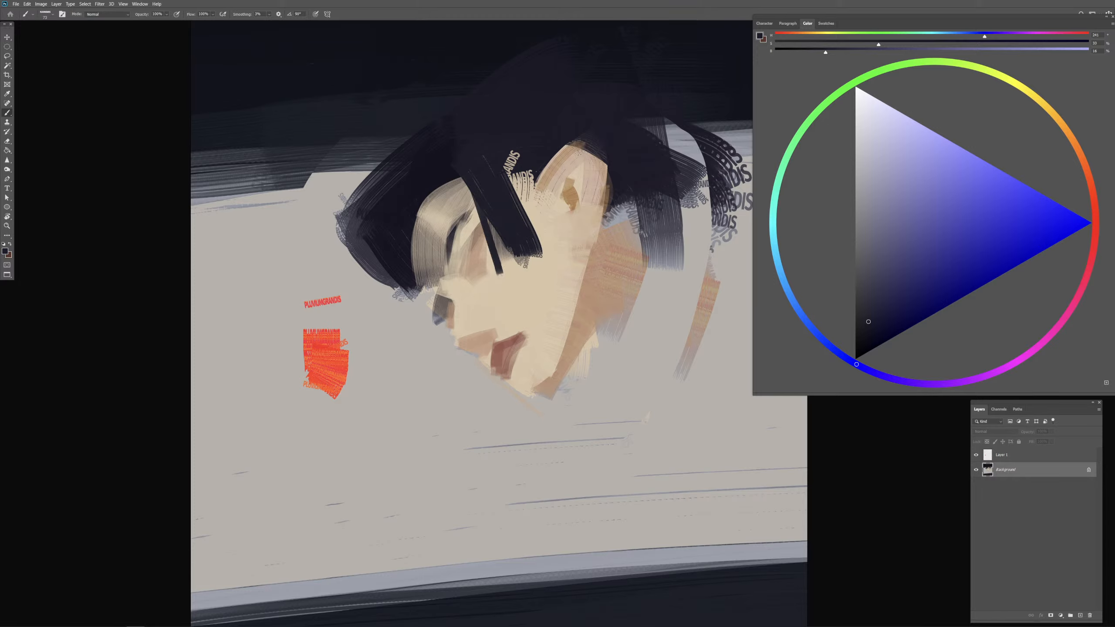
Step: Sample the dark hair navy and paint long downward strokes along the outer forehead to narrow the exposed skin
drag(437, 221, 445, 222)
alt+click(443, 164)
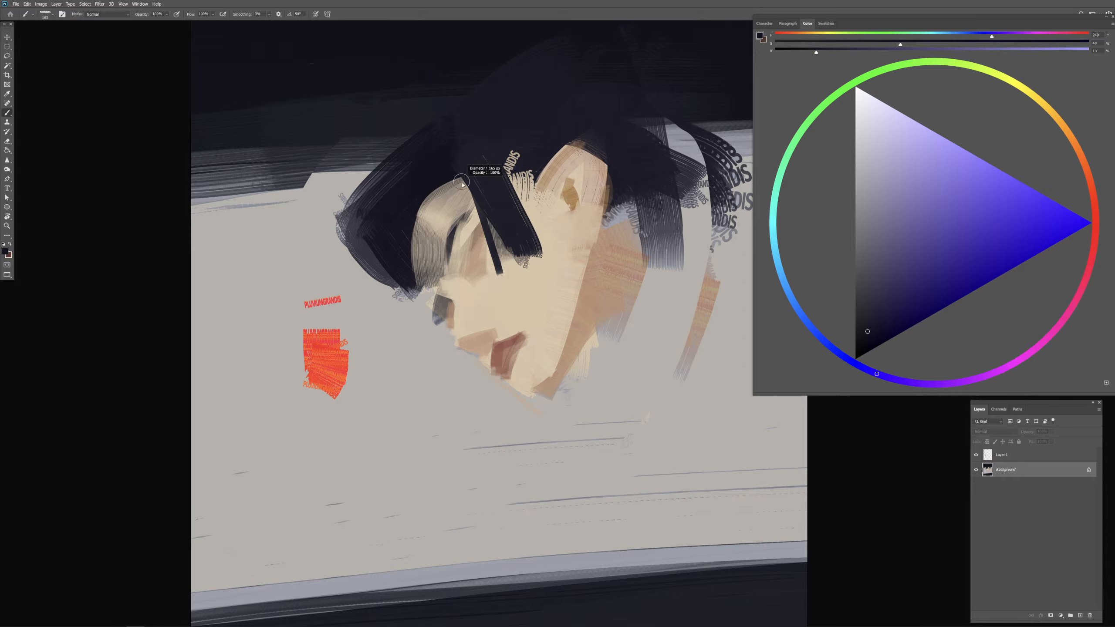
alt+click(470, 145)
alt+click(470, 145)
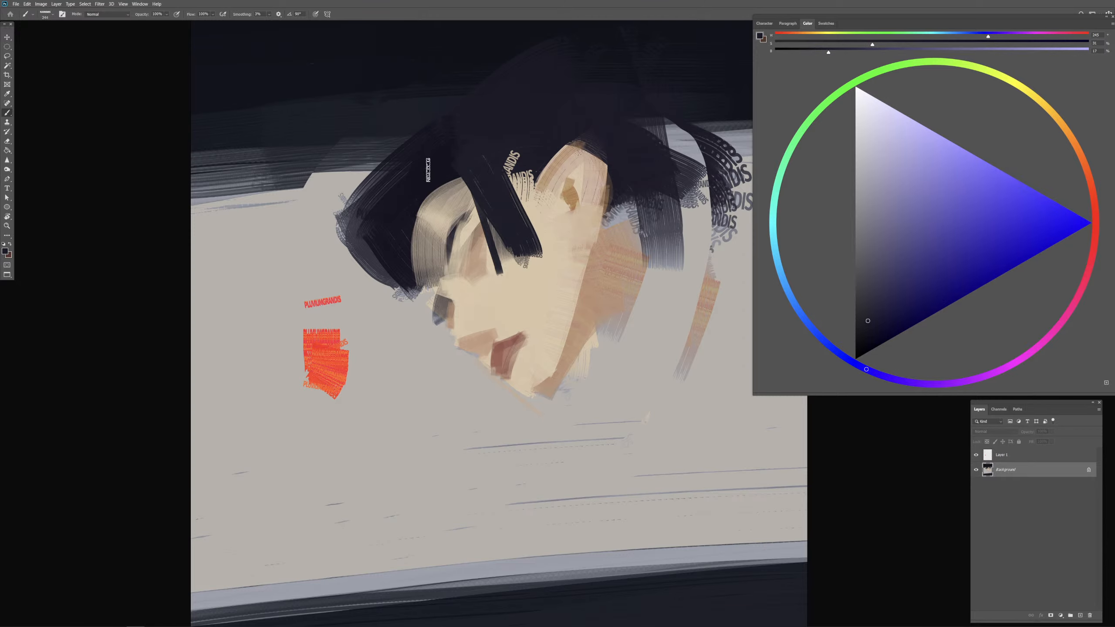
drag(420, 183, 424, 303)
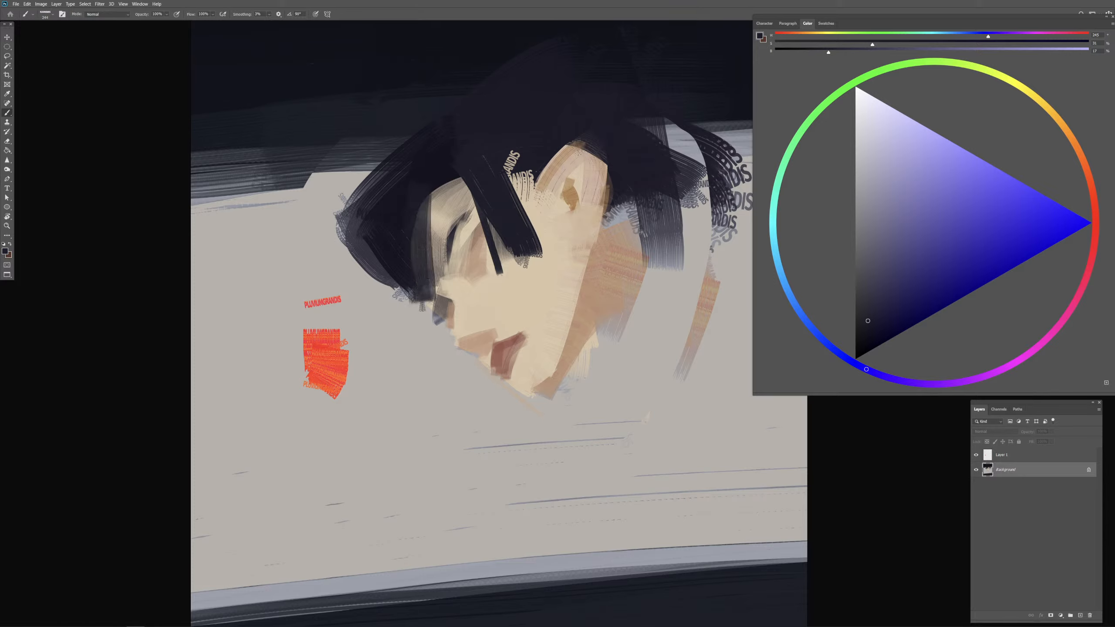
drag(422, 237, 415, 236)
mouse_move(426, 191)
mouse_down()
mouse_move(428, 304)
mouse_move(410, 303)
mouse_up()
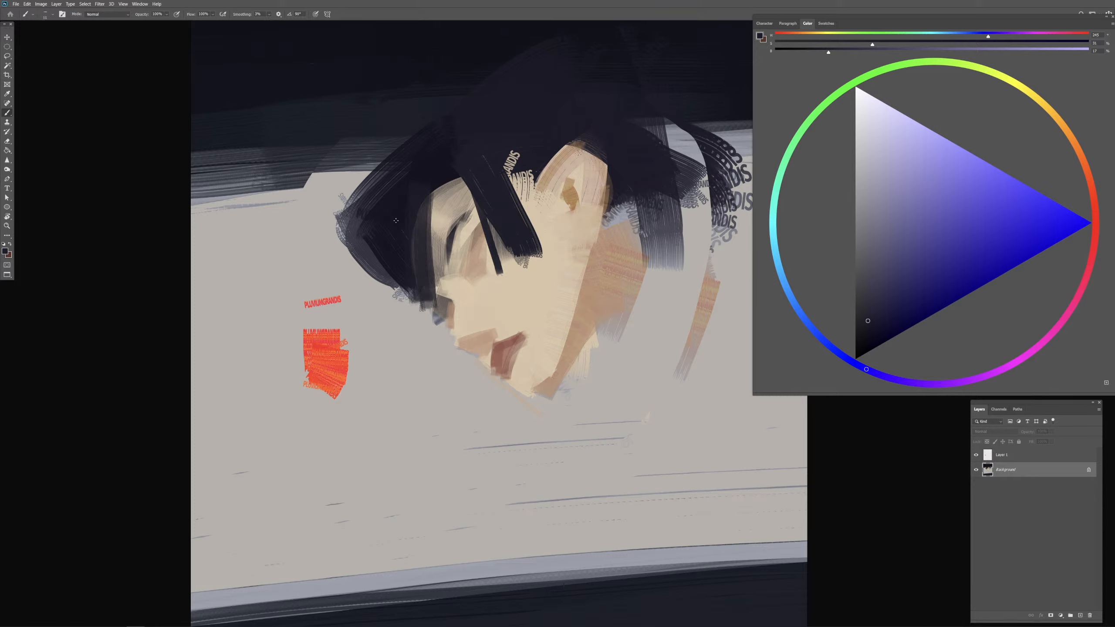
Step: Sample a darker hair tone and extend the front hair mass downward into a pointed tip beside the nose
alt+click(407, 209)
alt+click(398, 264)
mouse_move(398, 276)
mouse_down()
mouse_move(409, 276)
mouse_move(390, 318)
mouse_move(414, 314)
mouse_up()
drag(391, 294, 422, 317)
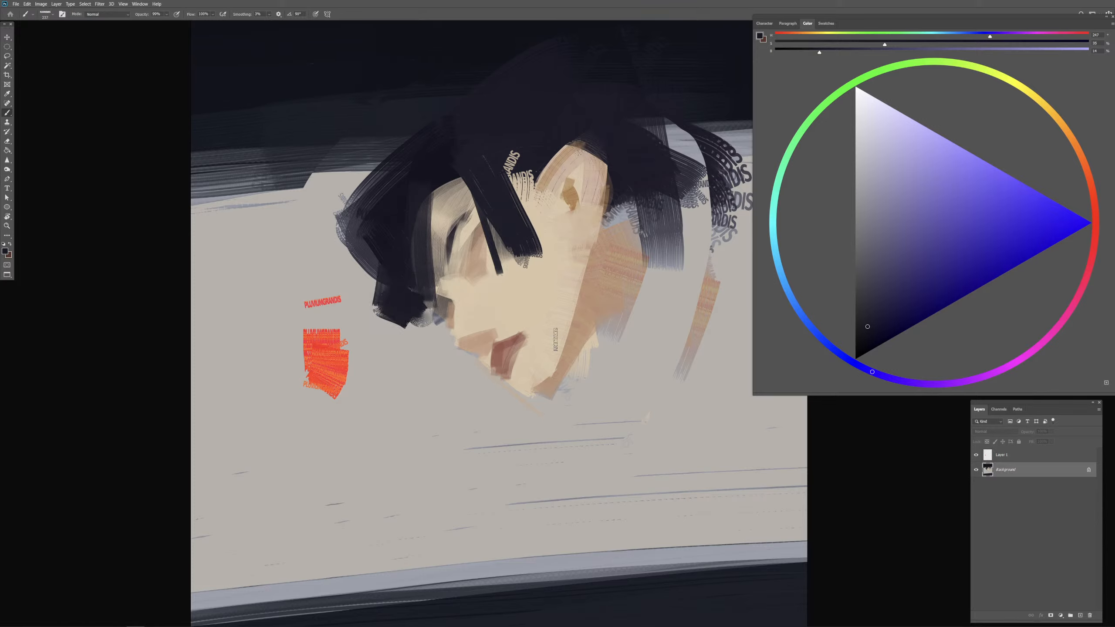
drag(478, 290, 469, 305)
drag(374, 260, 372, 300)
Step: Sample the eye-socket tan and dark hair navy, and work dark shading into the eye socket, undoing the unwanted strokes
drag(477, 247, 472, 260)
alt+click(480, 249)
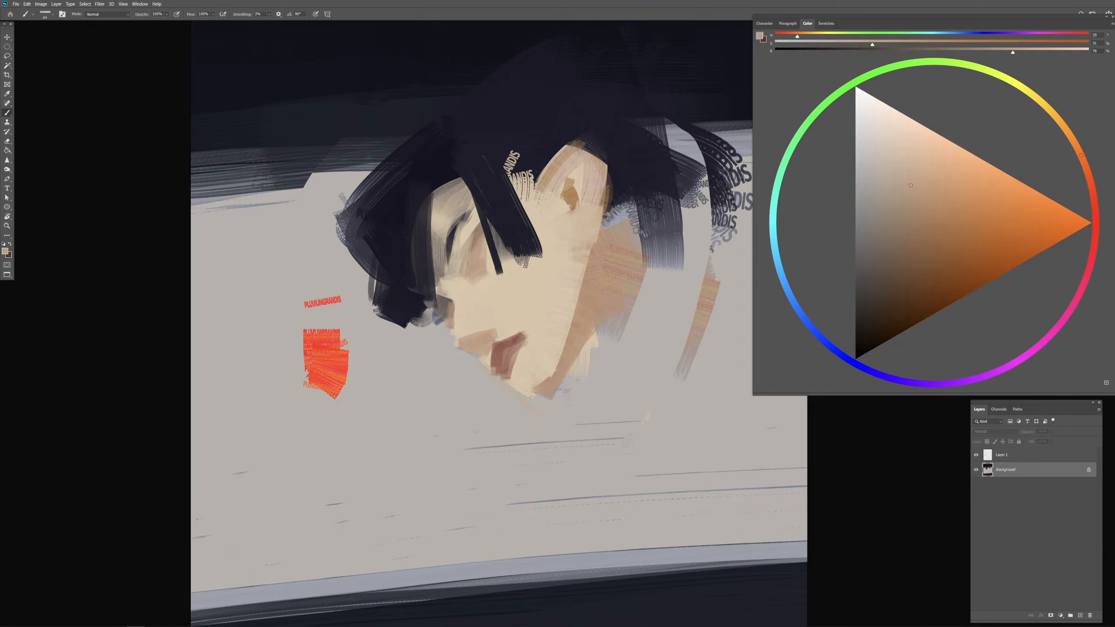
alt+click(499, 207)
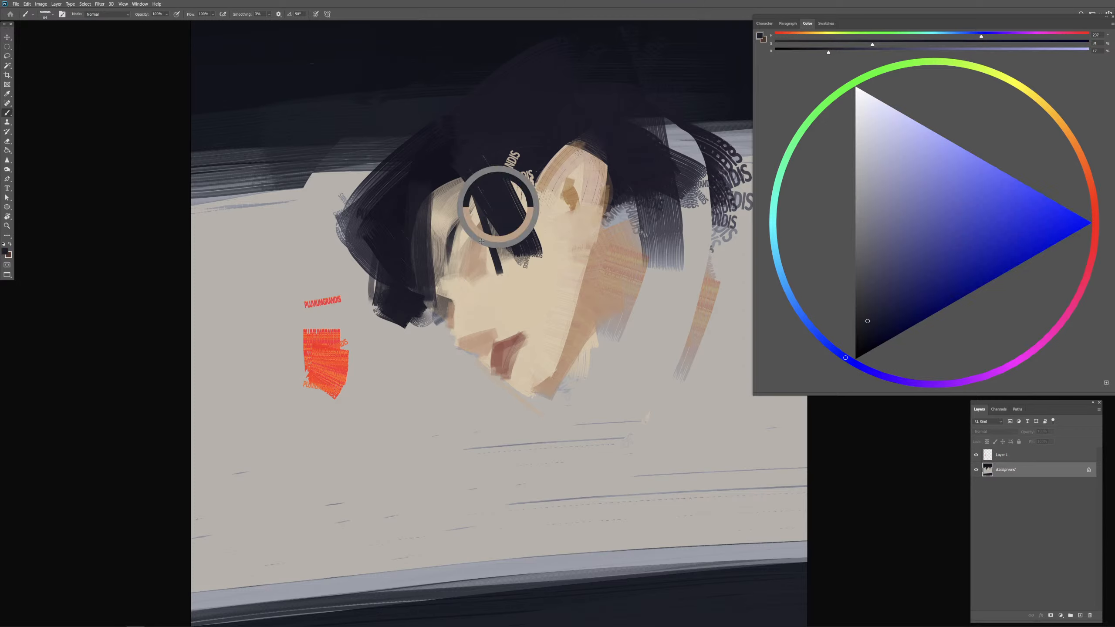
mouse_move(473, 239)
mouse_down()
mouse_move(469, 267)
mouse_move(489, 229)
mouse_up()
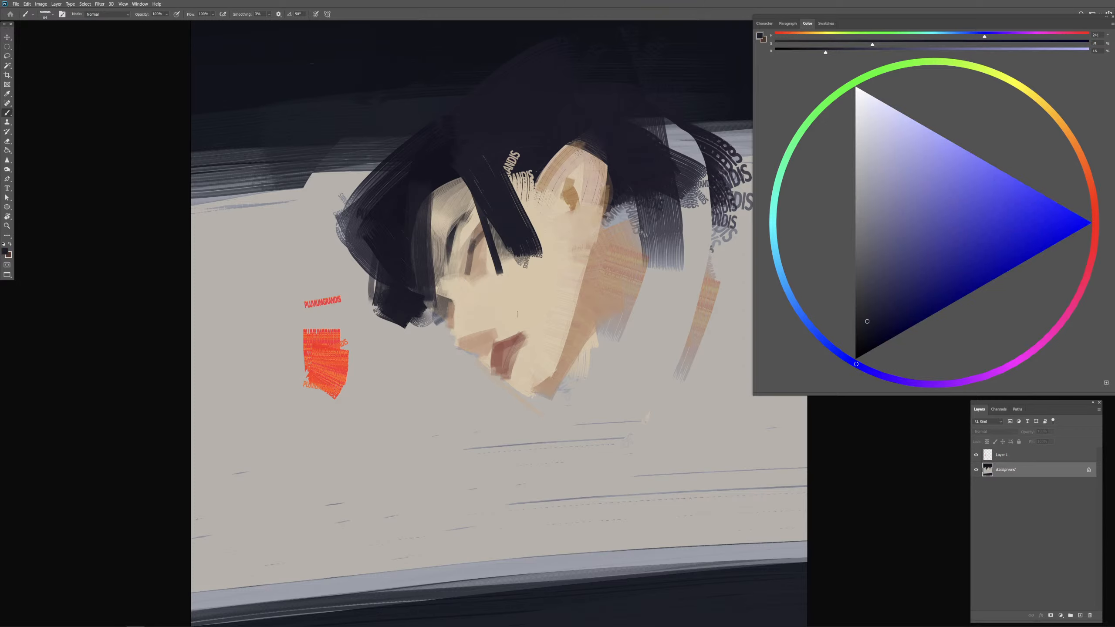
key(ctrl+z)
key(ctrl+z)
mouse_move(468, 247)
mouse_down()
mouse_move(464, 278)
mouse_move(466, 255)
mouse_move(487, 268)
mouse_move(477, 268)
mouse_up()
key(ctrl+z)
key(ctrl+z)
Step: Sample the light skin beige and paint over part of the tan shadow between the nose and the lips
alt+click(486, 274)
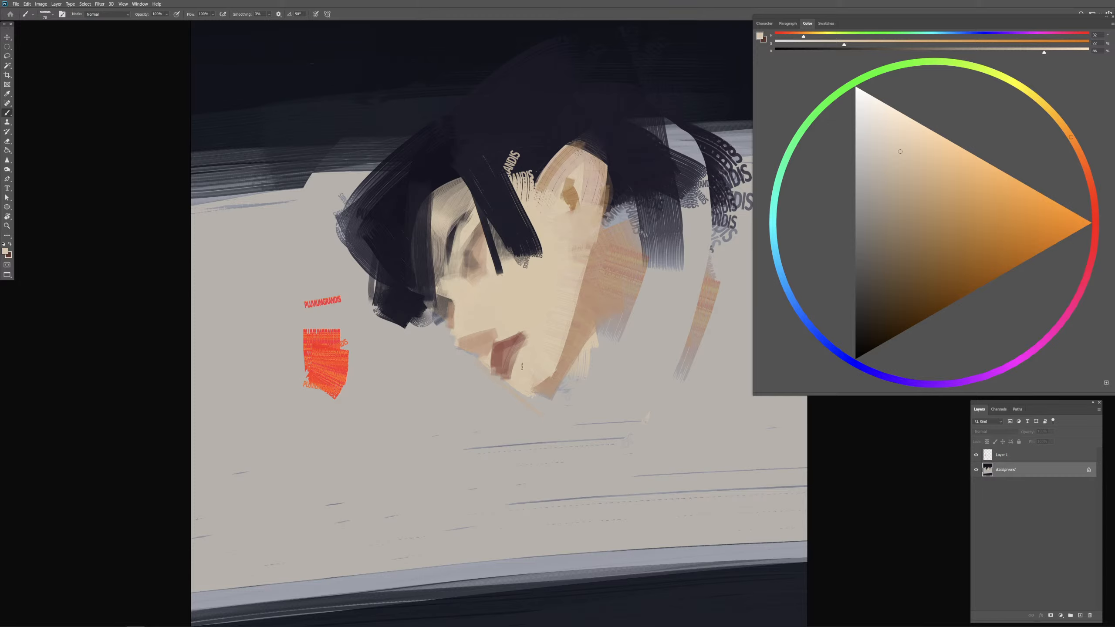
alt+click(500, 317)
alt+click(505, 320)
alt+right_click(500, 335)
drag(495, 332, 483, 342)
Step: Sample the dark hair tones and lengthen the front lock with overlapping vertical strokes down the face edge to the nose
alt+right_click(440, 266)
alt+click(480, 168)
alt+right_click(457, 195)
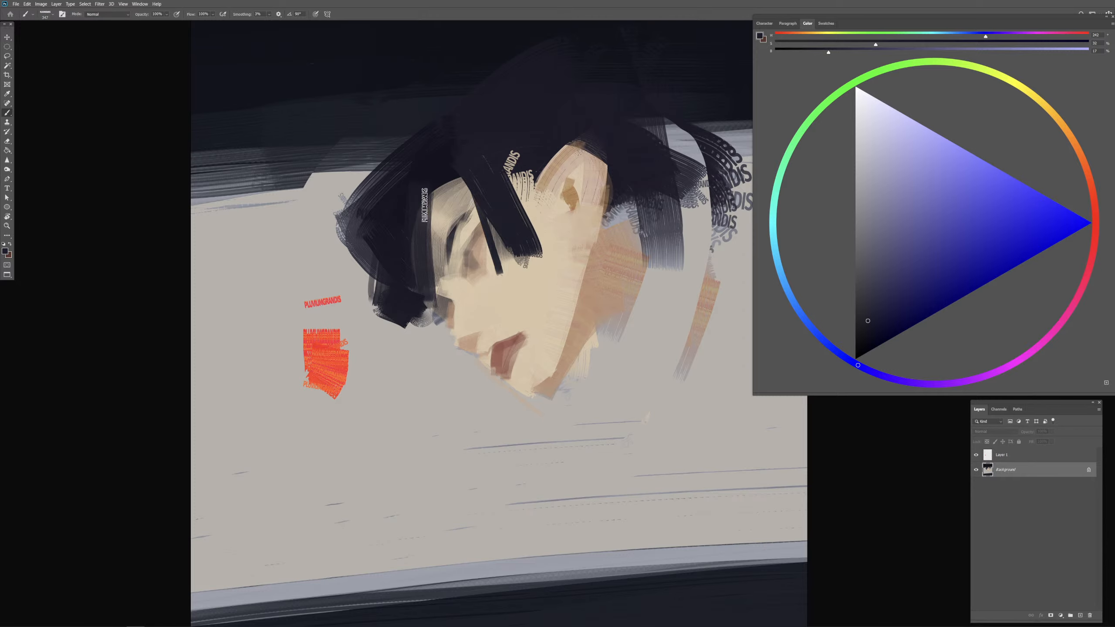
alt+right_click(429, 217)
alt+click(436, 169)
alt+right_click(422, 229)
drag(437, 196, 430, 309)
alt+right_click(434, 231)
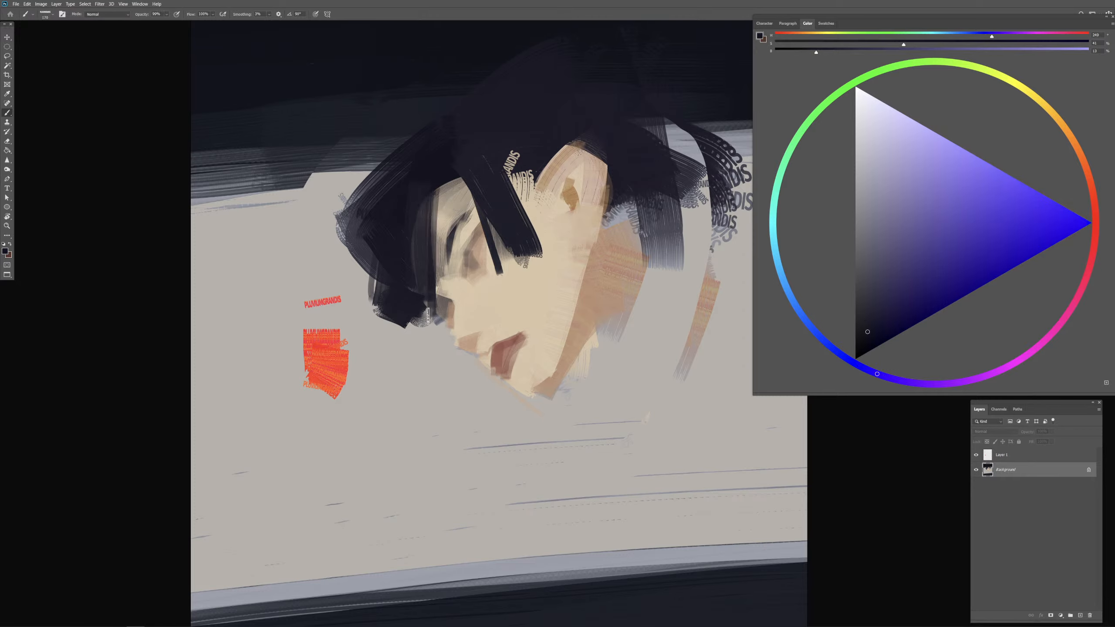
drag(426, 208, 430, 316)
alt+right_click(431, 263)
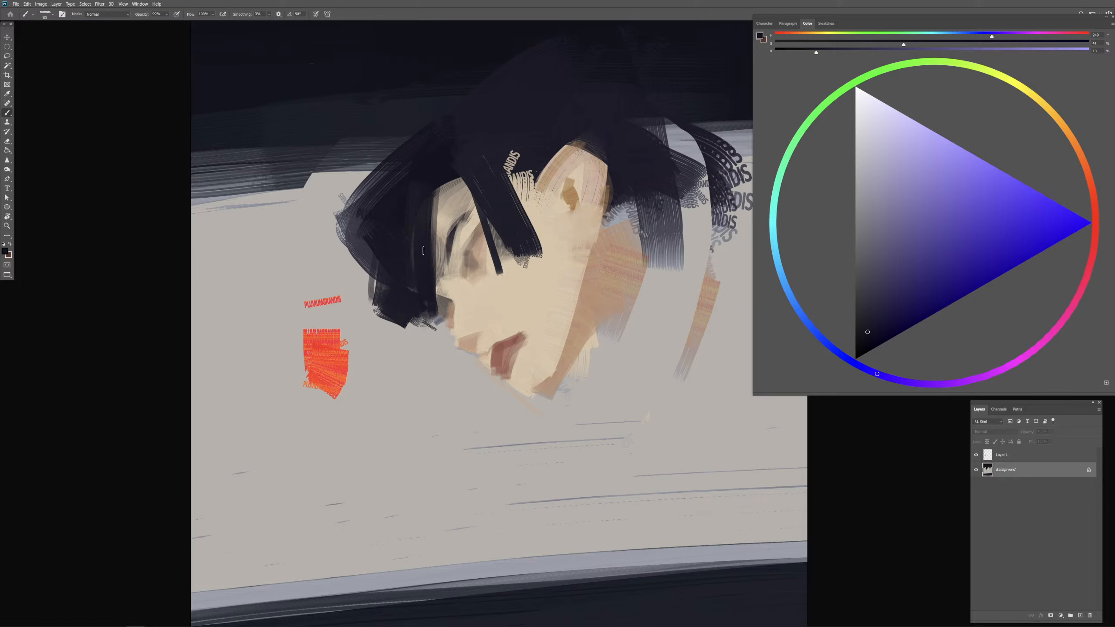
drag(435, 196, 434, 328)
Step: Sample the jaw tan, darken it to a medium brown, and stroke the jaw shadow up from the chin, undoing the first attempts
alt+right_click(584, 352)
alt+click(591, 318)
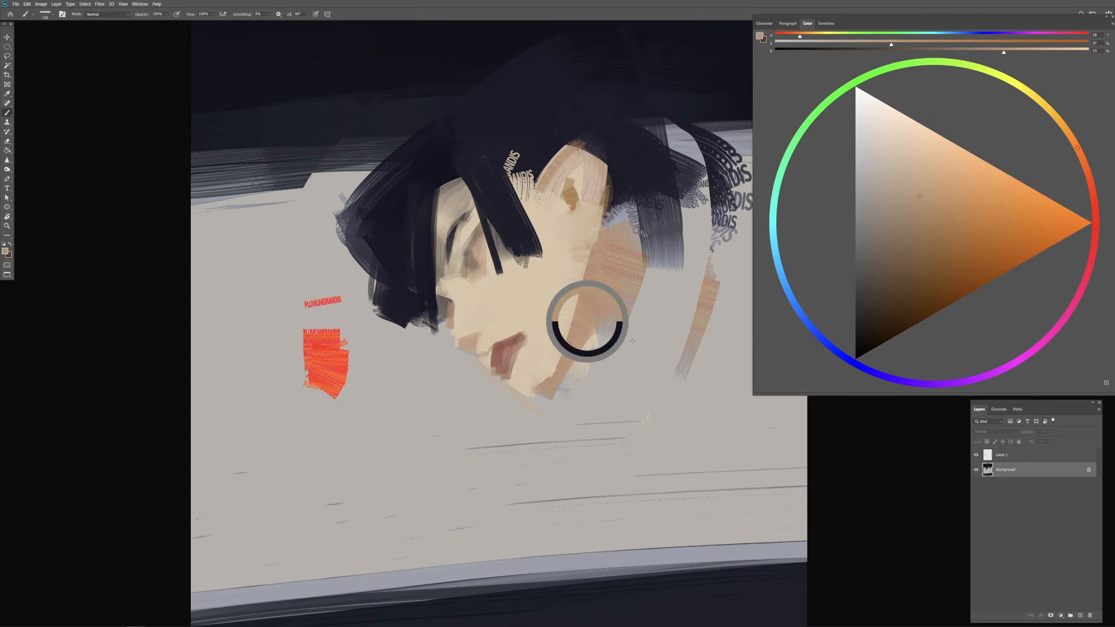
drag(916, 261, 913, 271)
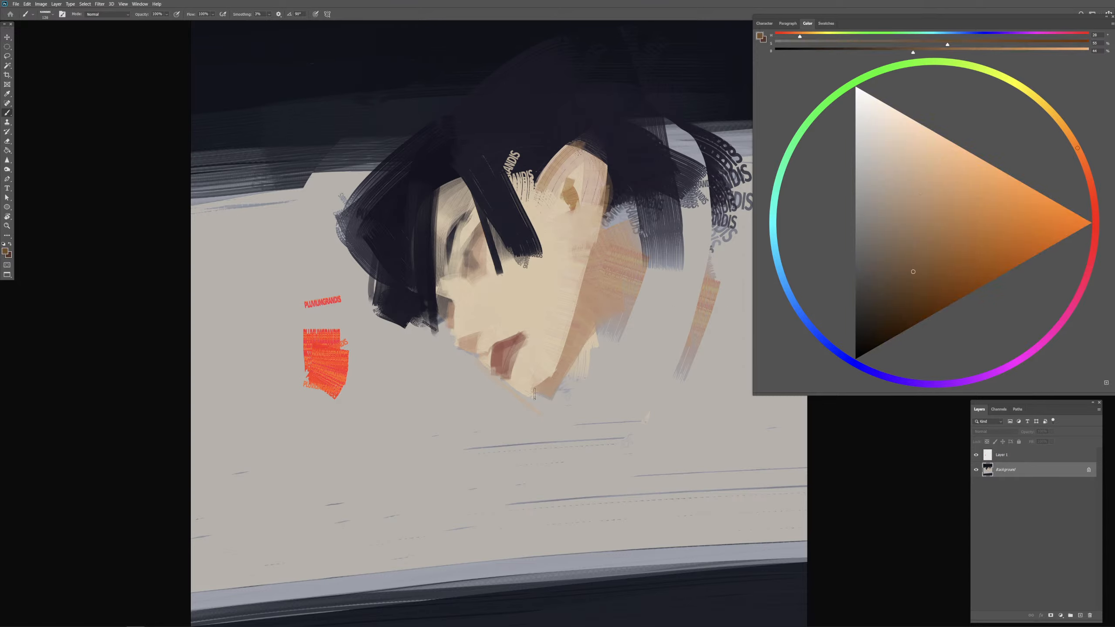
mouse_move(535, 395)
mouse_down()
mouse_move(563, 382)
mouse_move(587, 342)
mouse_up()
key(ctrl+z)
mouse_move(539, 391)
mouse_down()
mouse_move(553, 389)
mouse_move(594, 329)
mouse_up()
key(ctrl+z)
drag(565, 366, 596, 309)
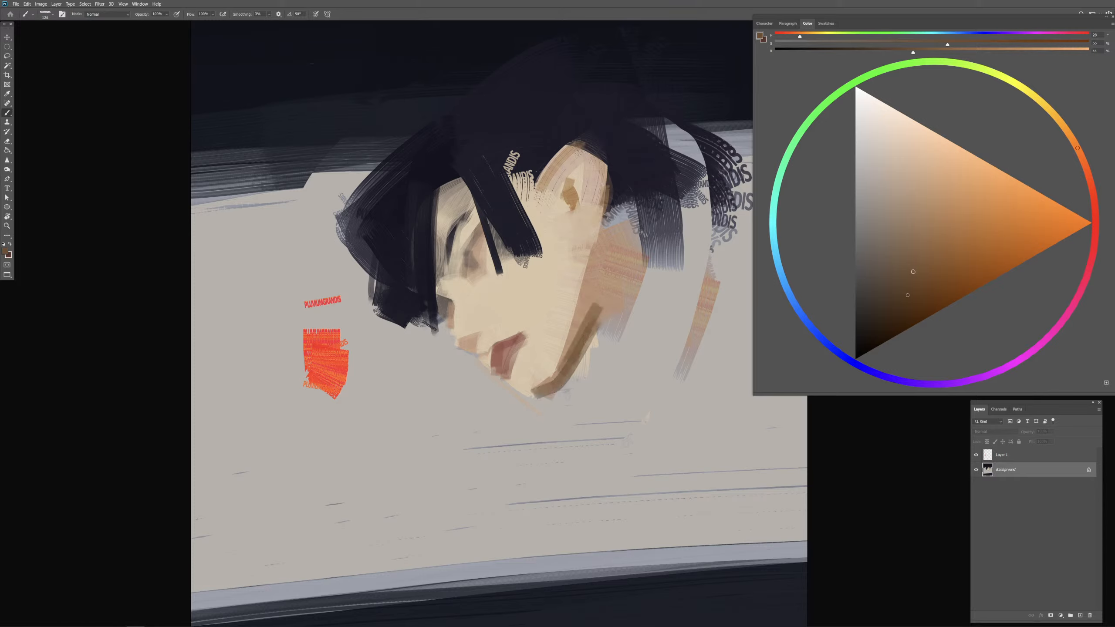
Step: Choose a darker brown, deepen the jawline shadow, and block in a dark shadow on the neck behind the jaw
drag(908, 295, 890, 305)
mouse_move(532, 396)
mouse_down()
mouse_move(568, 371)
mouse_move(597, 321)
mouse_up()
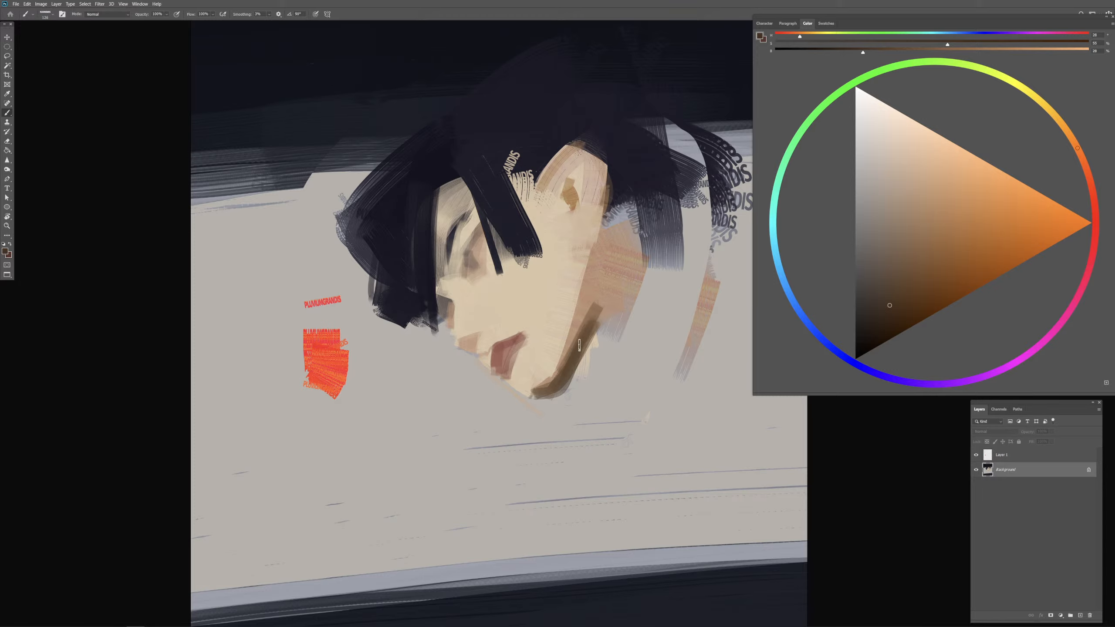
drag(592, 328, 613, 328)
drag(607, 280, 569, 363)
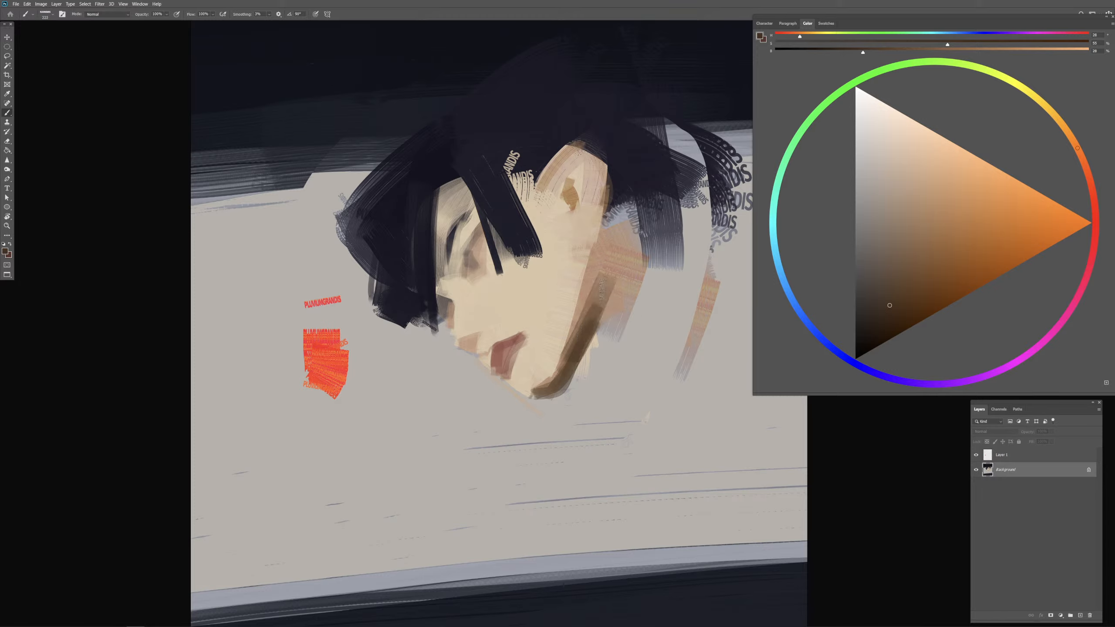
drag(597, 307, 584, 308)
mouse_move(599, 267)
mouse_down()
mouse_move(601, 326)
mouse_move(581, 345)
mouse_move(606, 317)
mouse_move(606, 329)
mouse_move(633, 324)
mouse_move(587, 350)
mouse_move(589, 335)
mouse_move(581, 355)
mouse_move(610, 339)
mouse_move(602, 322)
mouse_move(620, 338)
mouse_up()
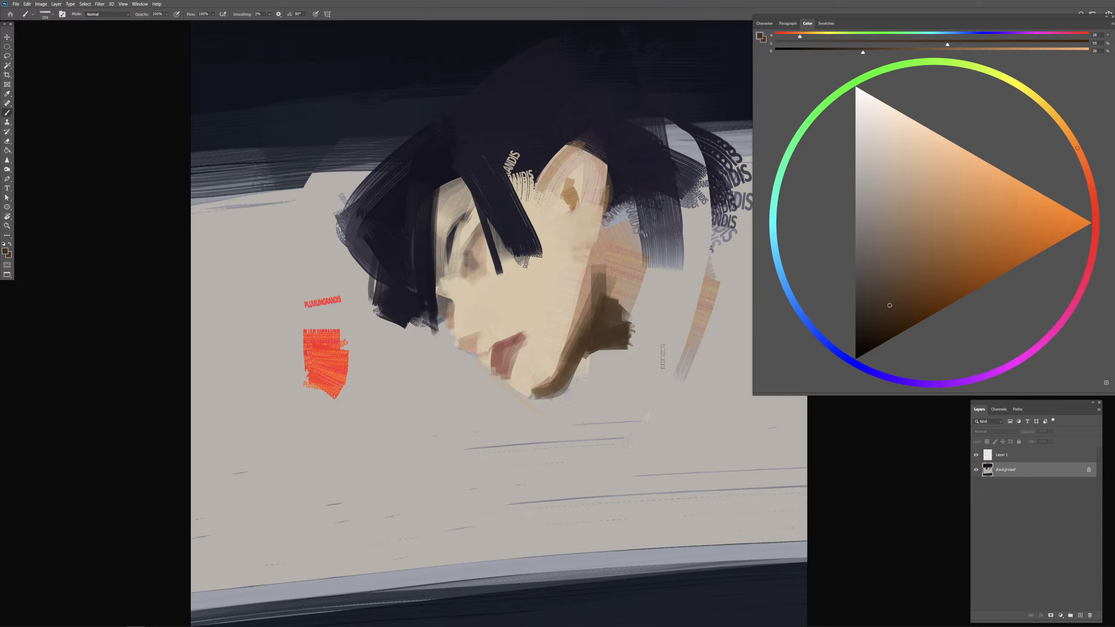
Step: Sample peach and beige skin tones, smooth over the orange streaks on the neck, and extend the brown jaw shadow toward the earlobe
alt+click(612, 294)
mouse_move(621, 239)
mouse_down()
mouse_move(636, 297)
mouse_move(626, 306)
mouse_up()
alt+click(609, 265)
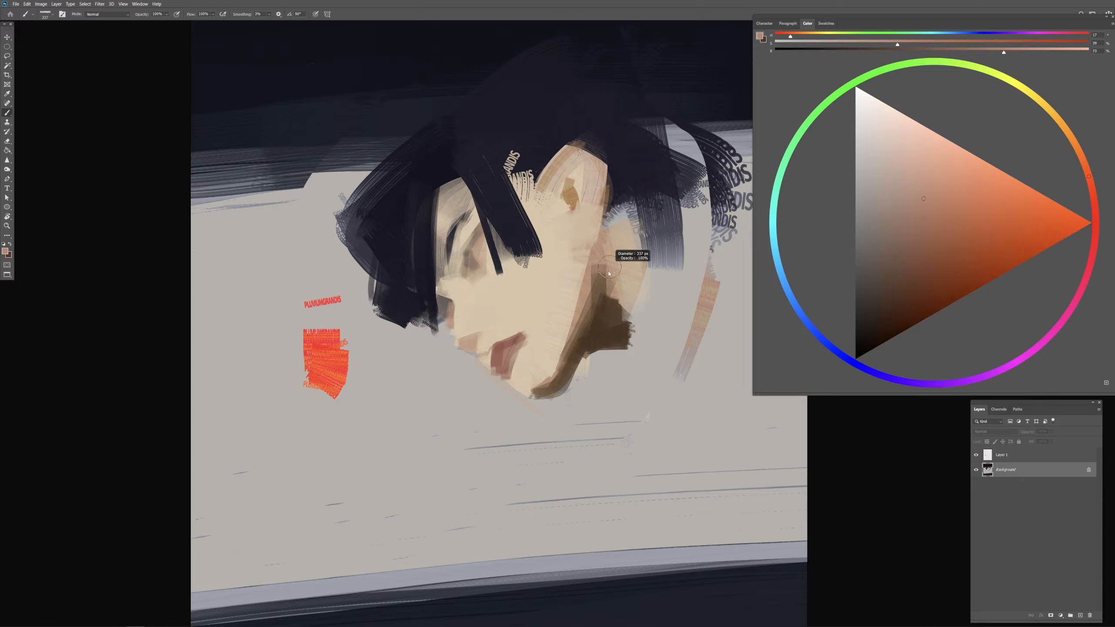
alt+click(572, 257)
alt+click(550, 266)
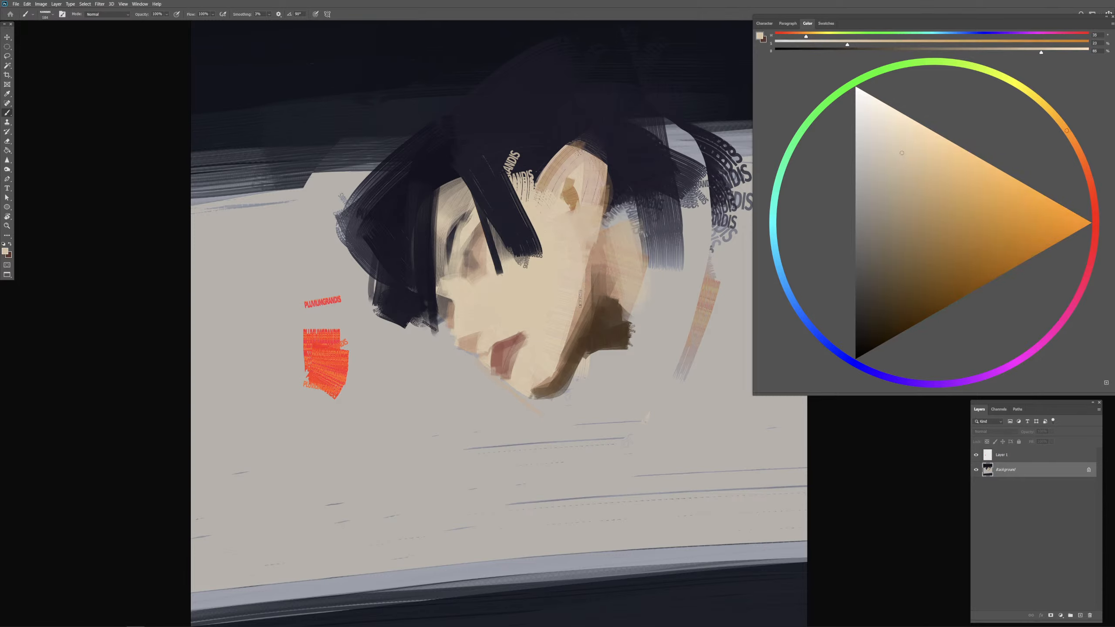
alt+click(605, 318)
mouse_move(578, 229)
mouse_down()
mouse_move(602, 284)
mouse_move(590, 234)
mouse_move(596, 256)
mouse_up()
Step: Sample the dark hair colour and paint hair over the back edge of the ear to narrow it
alt+click(624, 172)
alt+click(625, 175)
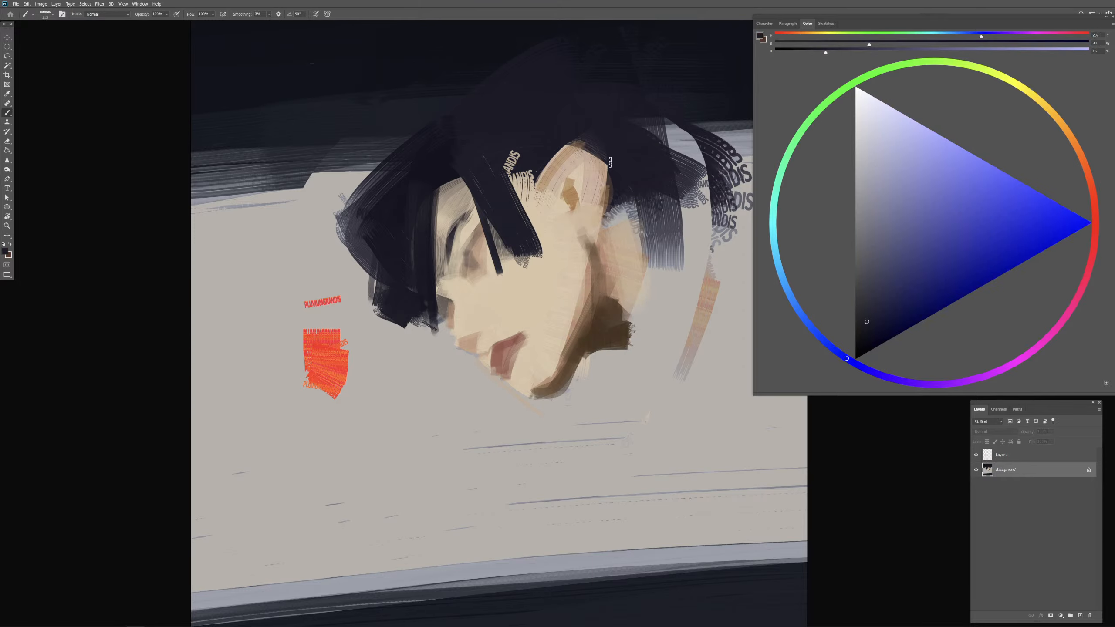
mouse_move(610, 159)
mouse_down()
mouse_move(603, 215)
mouse_move(603, 157)
mouse_up()
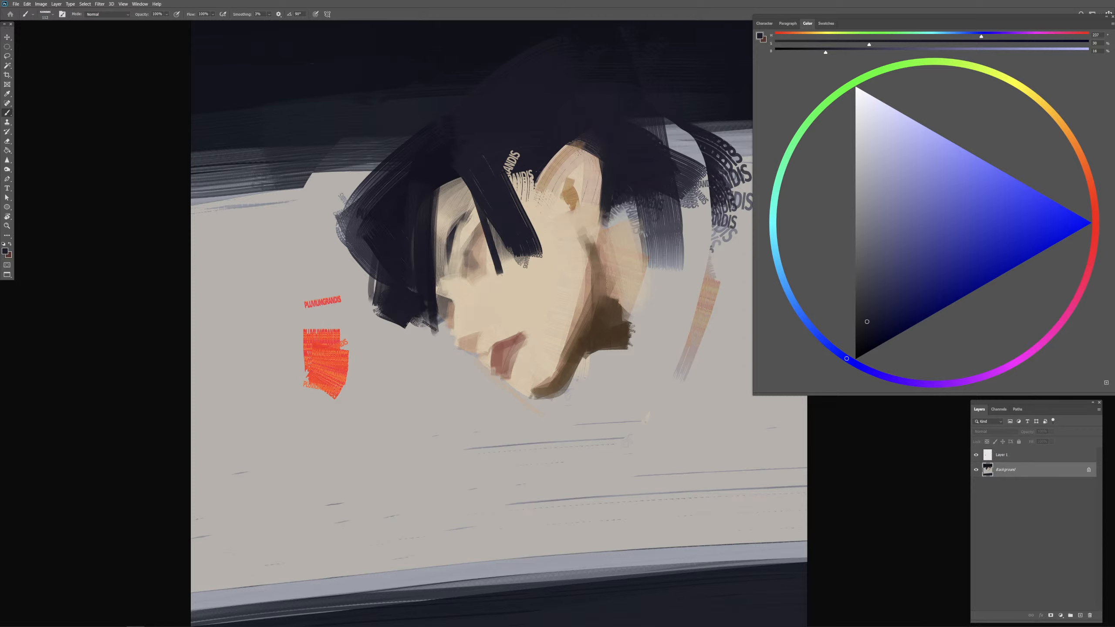
Step: Deepen the jaw shadow with a dark brown, and rework it down to the chin with a slightly lighter brown
alt+click(596, 336)
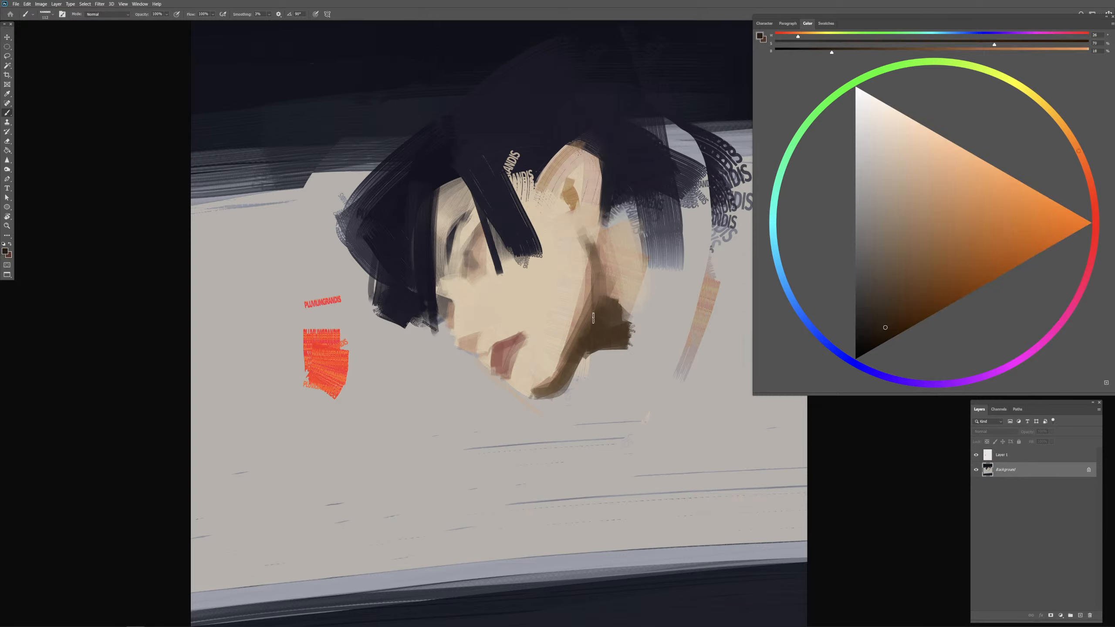
mouse_move(596, 307)
mouse_down()
mouse_move(570, 364)
mouse_move(595, 330)
mouse_move(594, 342)
mouse_move(574, 371)
mouse_up()
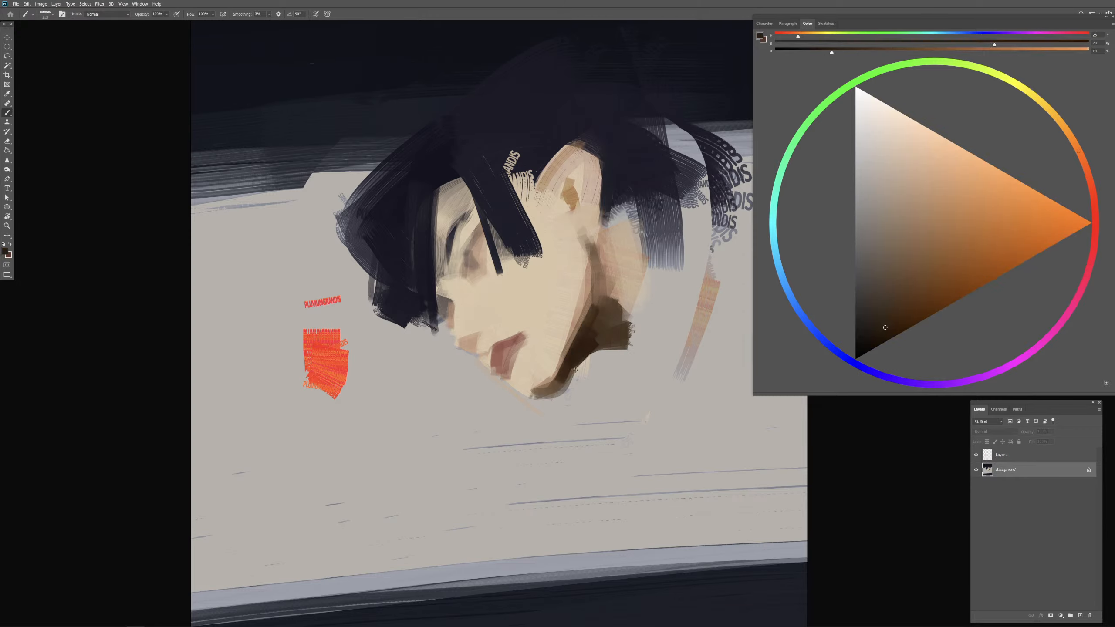
alt+click(599, 334)
alt+click(598, 334)
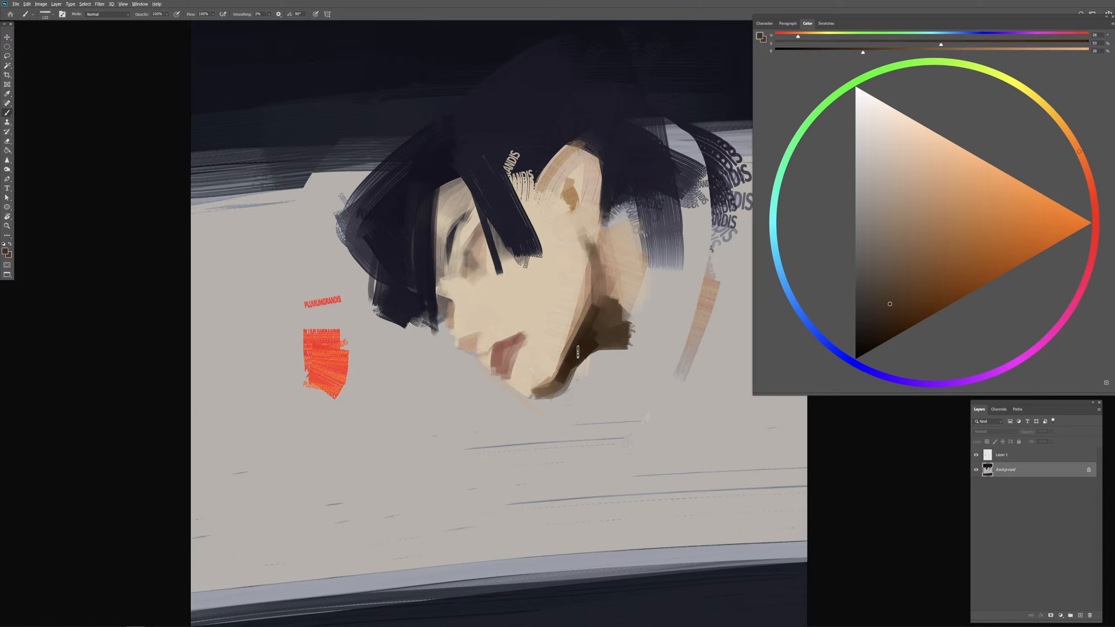
click(902, 298)
drag(594, 323, 547, 392)
alt+right_click(545, 389)
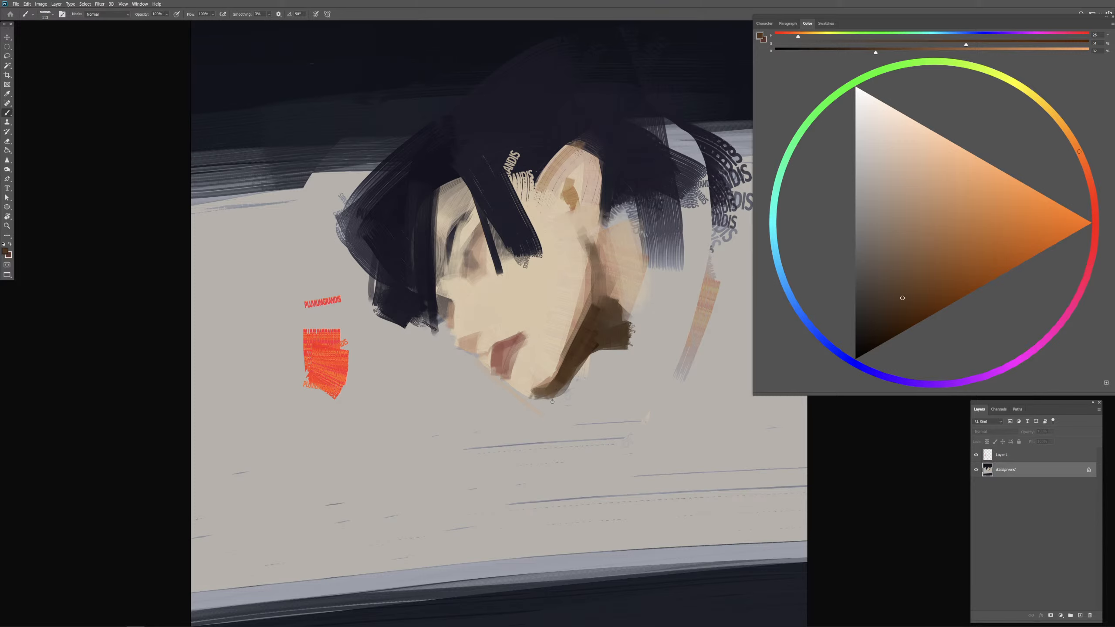
Step: Sample the background grey and trim the profile edge from the lips to the chin into a cleaner contour
alt+click(529, 400)
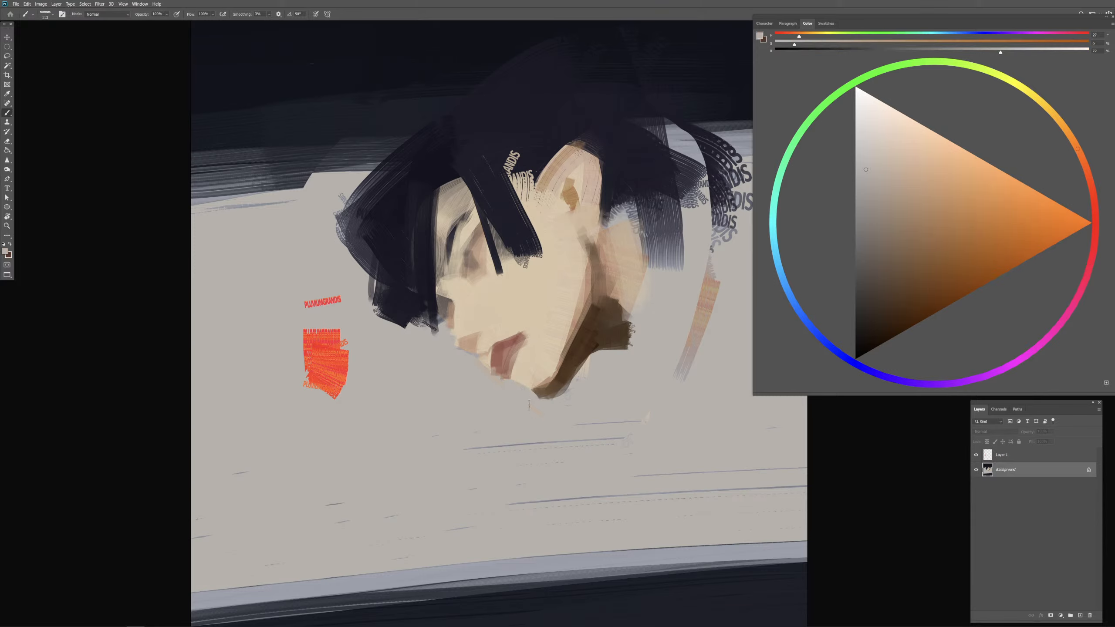
drag(489, 366, 512, 386)
drag(525, 345, 517, 345)
Step: Sample the lip red, darken it to a deep reddish brown, and accent the mouth, undoing the first attempts
alt+click(497, 356)
click(922, 250)
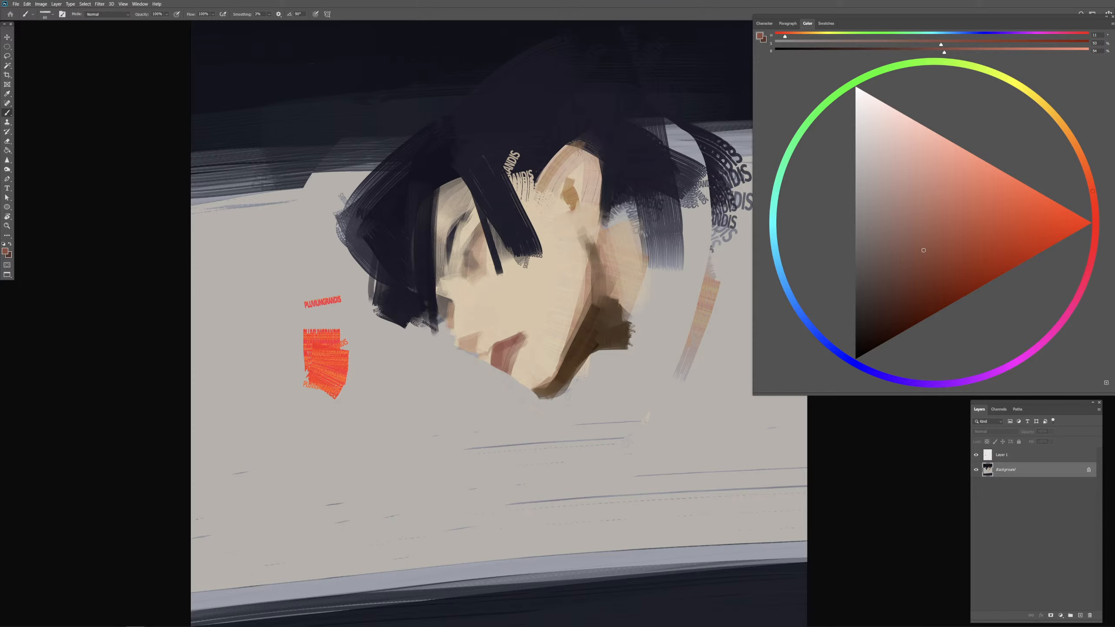
mouse_move(492, 369)
mouse_down()
mouse_move(503, 367)
mouse_move(490, 366)
mouse_up()
key(ctrl+z)
click(901, 305)
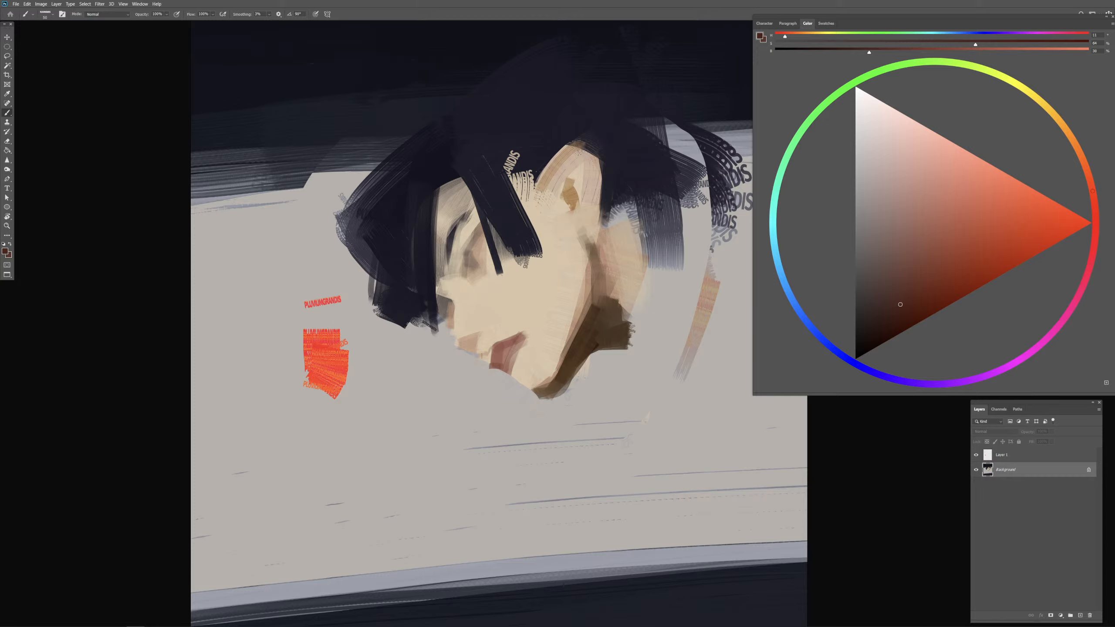
click(499, 367)
key(ctrl+z)
key(ctrl+z)
drag(503, 363, 501, 366)
Step: Add a small dark brown shadow beneath the lower lip and trim its outer edge with the background grey
alt+click(577, 350)
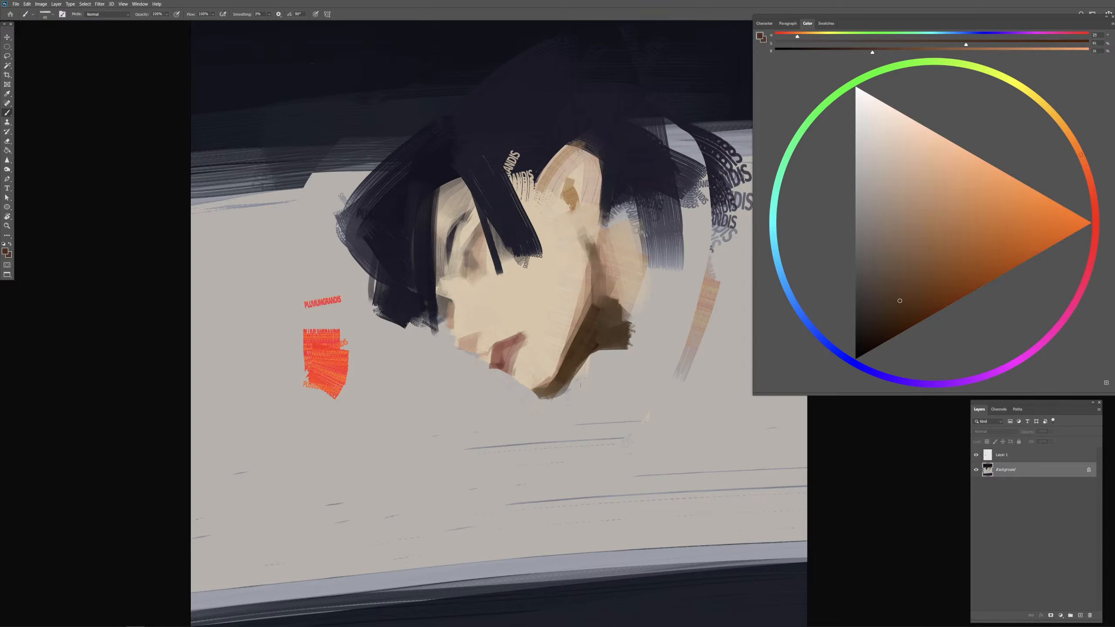
click(892, 319)
drag(515, 361, 525, 384)
alt+click(521, 385)
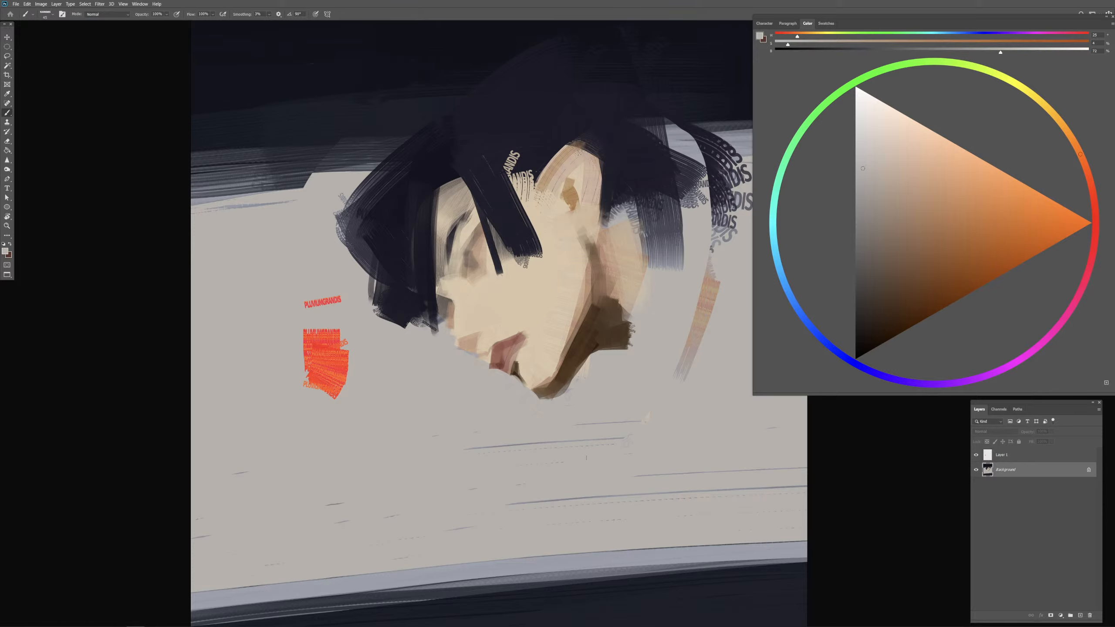
Step: Sample the dark hair colour, enlarge the brush, and paint hair around the top and back edge of the ear
alt+click(488, 286)
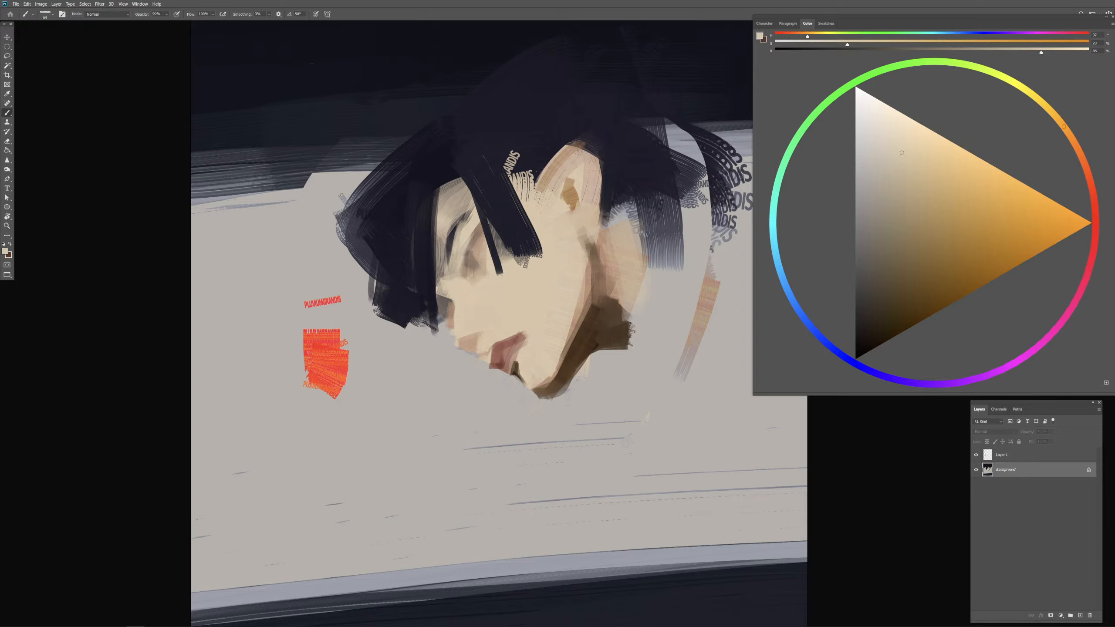
alt+click(510, 232)
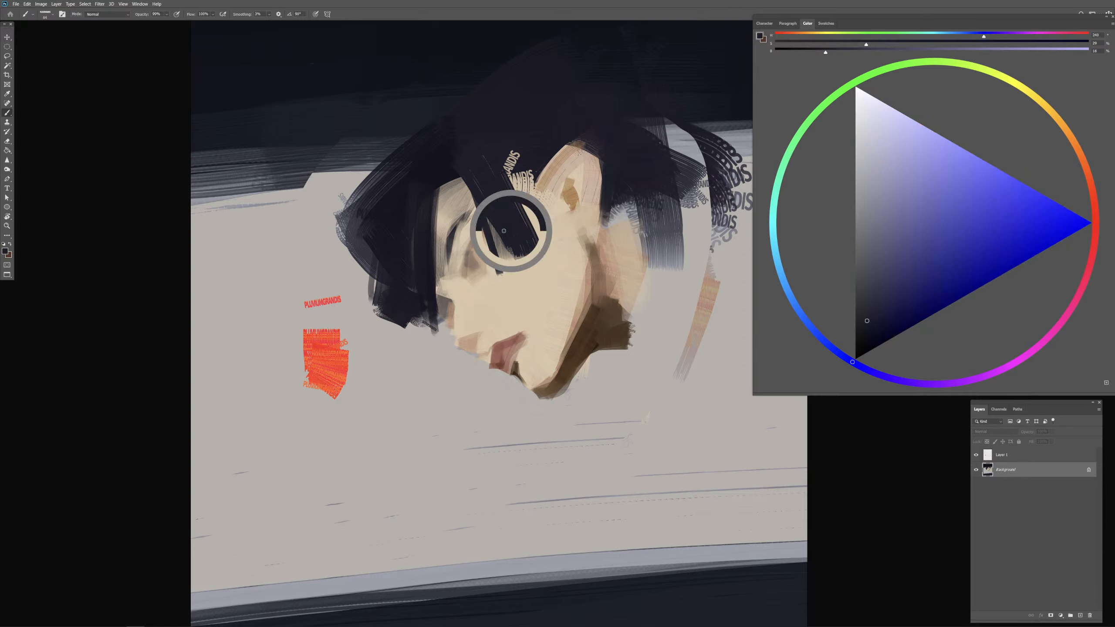
alt+right_click(475, 245)
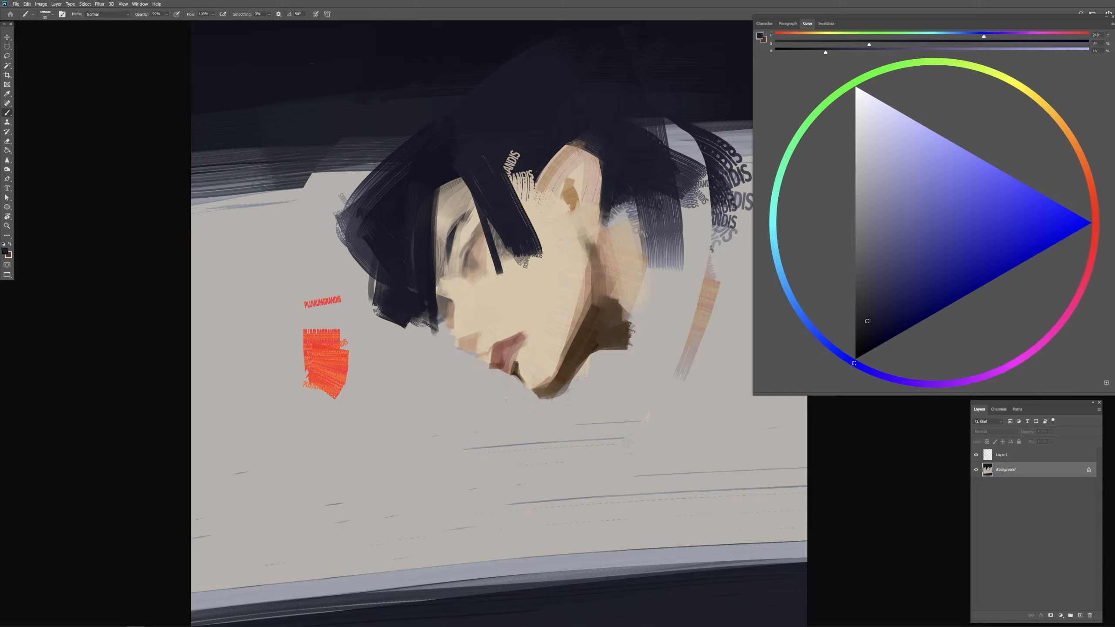
alt+right_click(608, 187)
alt+click(608, 155)
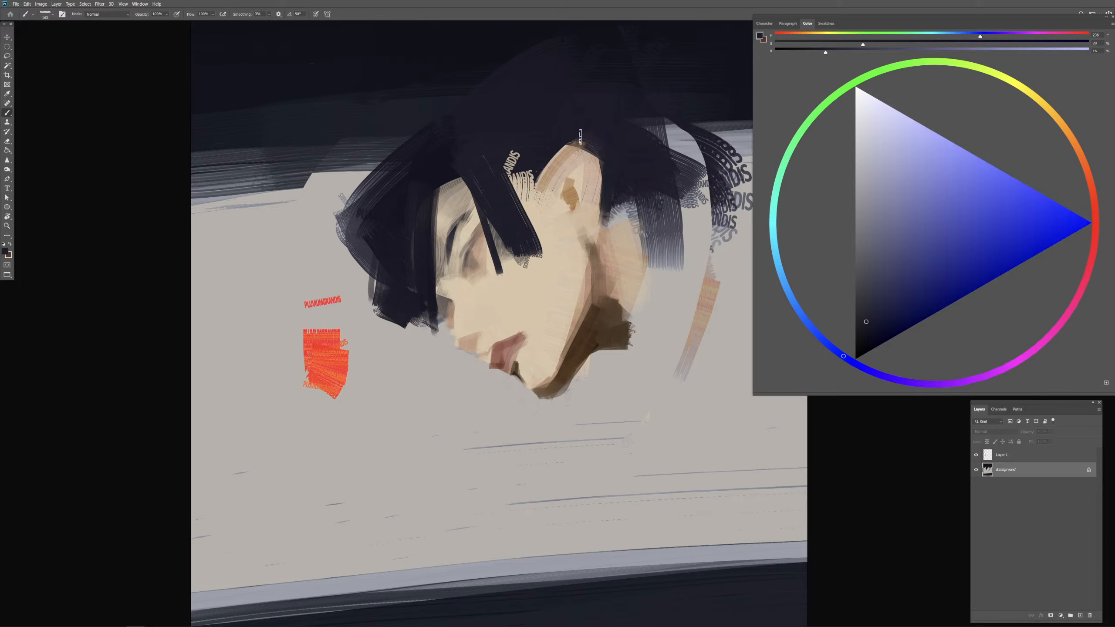
mouse_move(568, 132)
mouse_down()
mouse_move(606, 172)
mouse_move(601, 250)
mouse_up()
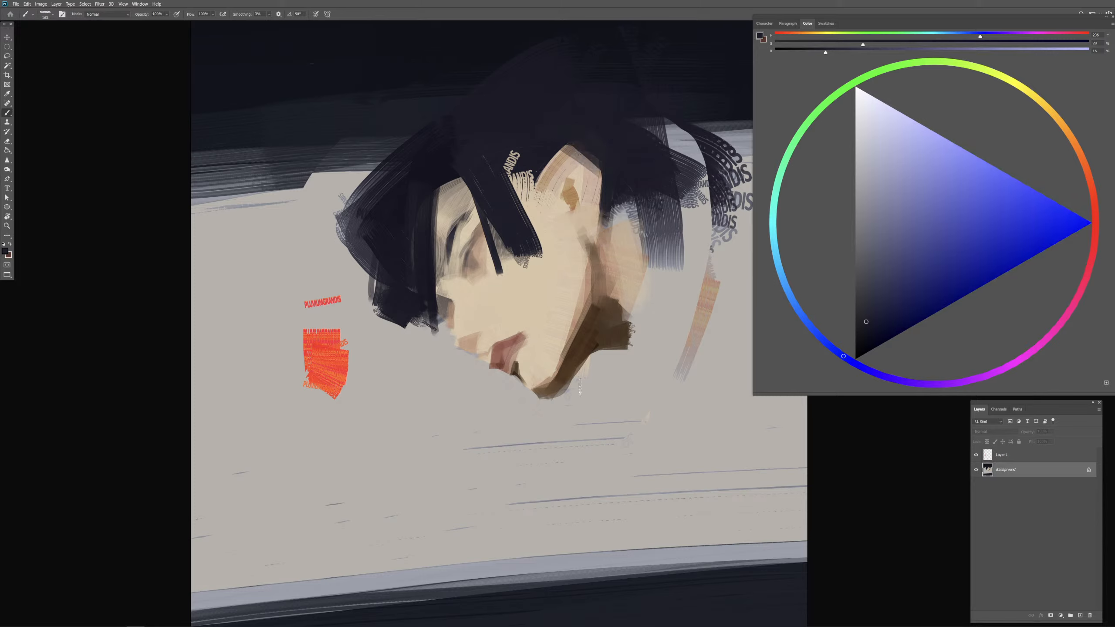
Step: Paint a dark grey curved stroke running outward and down from the mouth, and sample the light skin beige
alt+right_click(495, 355)
alt+right_click(480, 370)
mouse_move(452, 354)
mouse_down()
mouse_move(437, 376)
mouse_move(472, 353)
mouse_move(450, 378)
mouse_move(469, 408)
mouse_move(496, 405)
mouse_up()
alt+right_click(451, 439)
alt+click(505, 293)
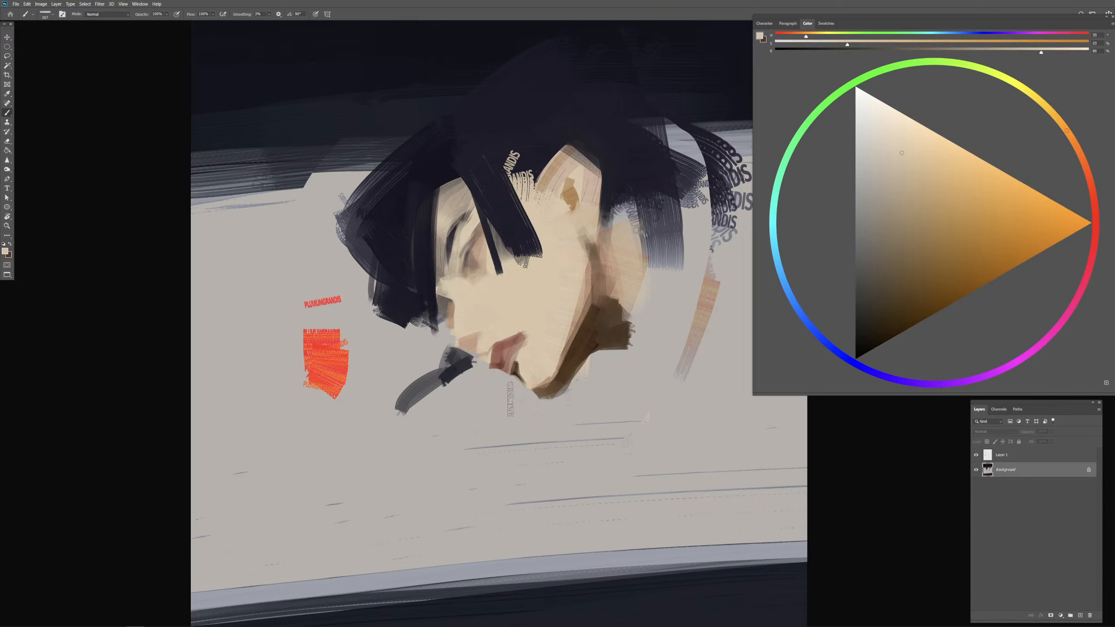
key(ctrl+minus)
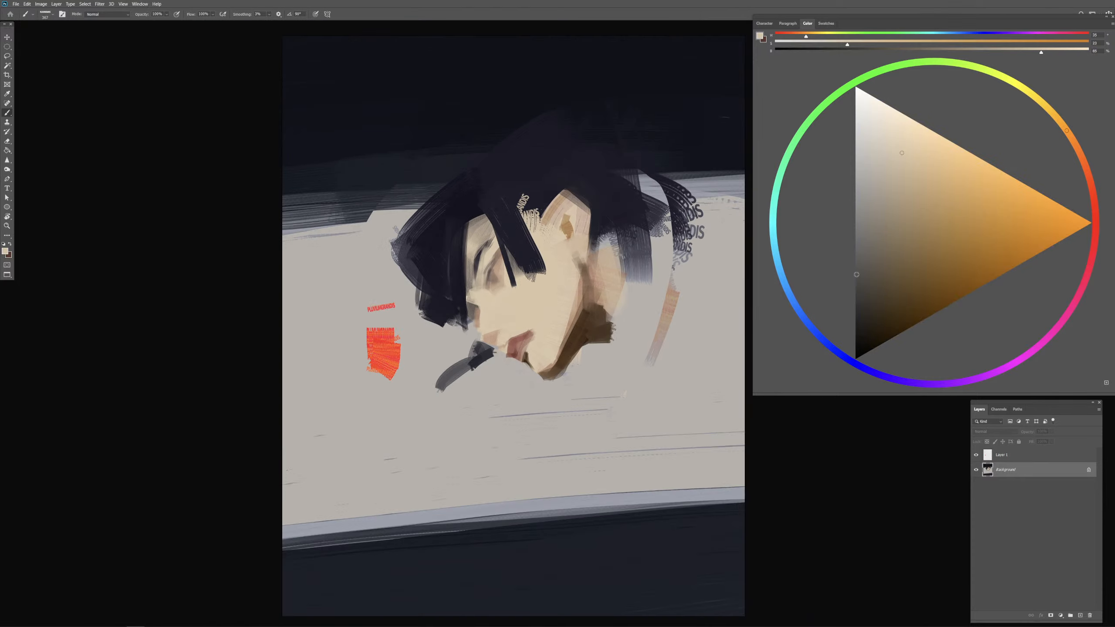
Step: Hide Layer 1, sample the background grey, darken it, and fill the background's light middle band using the Paint Bucket
alt+click(626, 366)
click(976, 454)
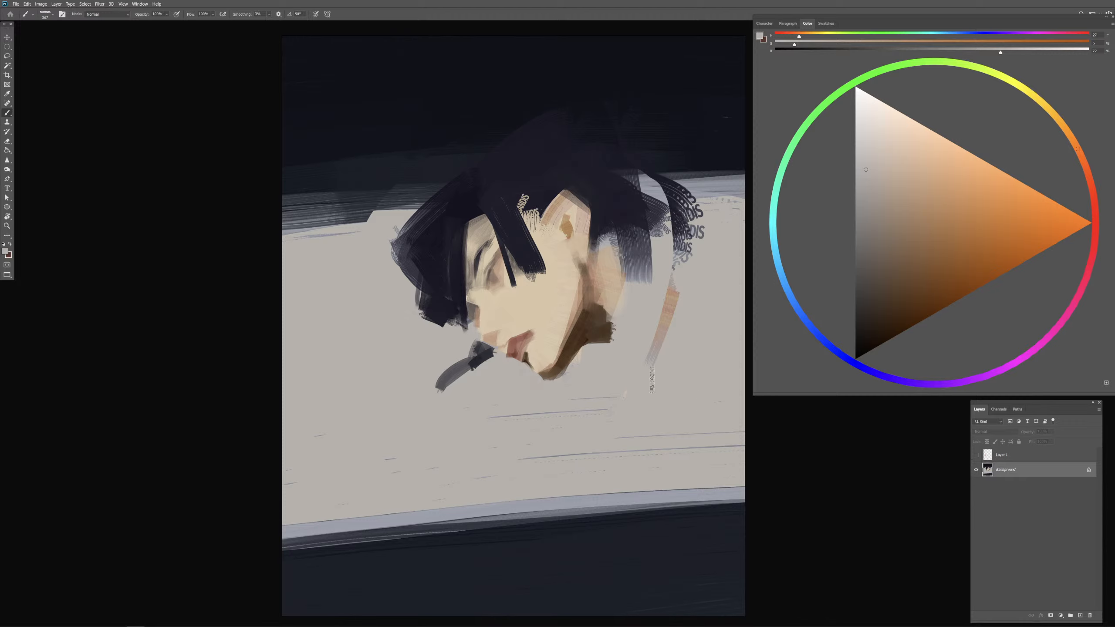
click(972, 52)
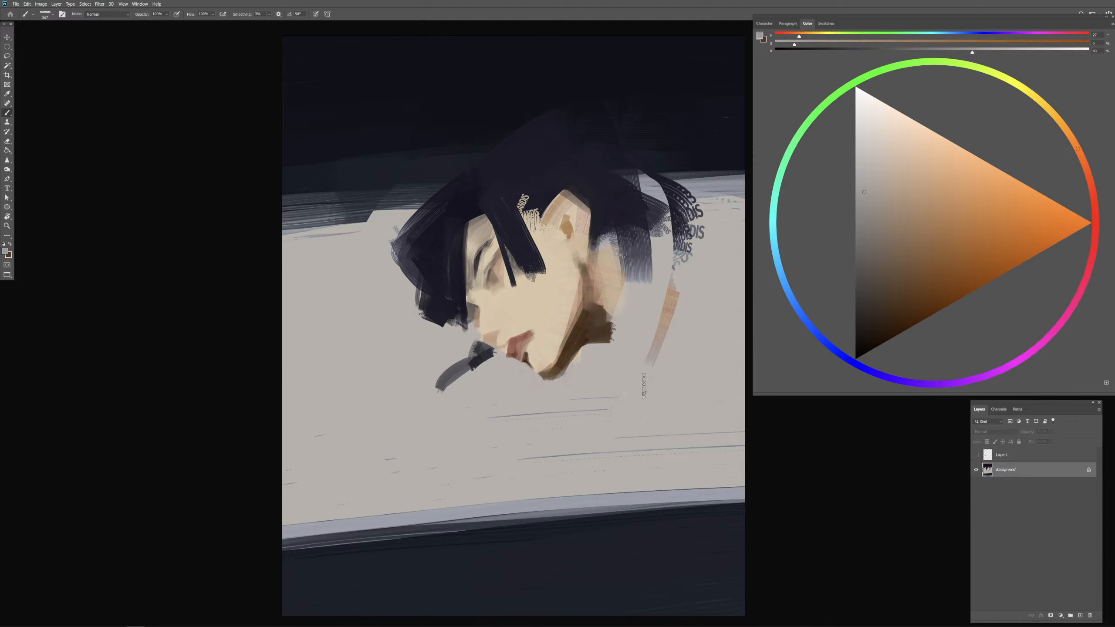
key(g)
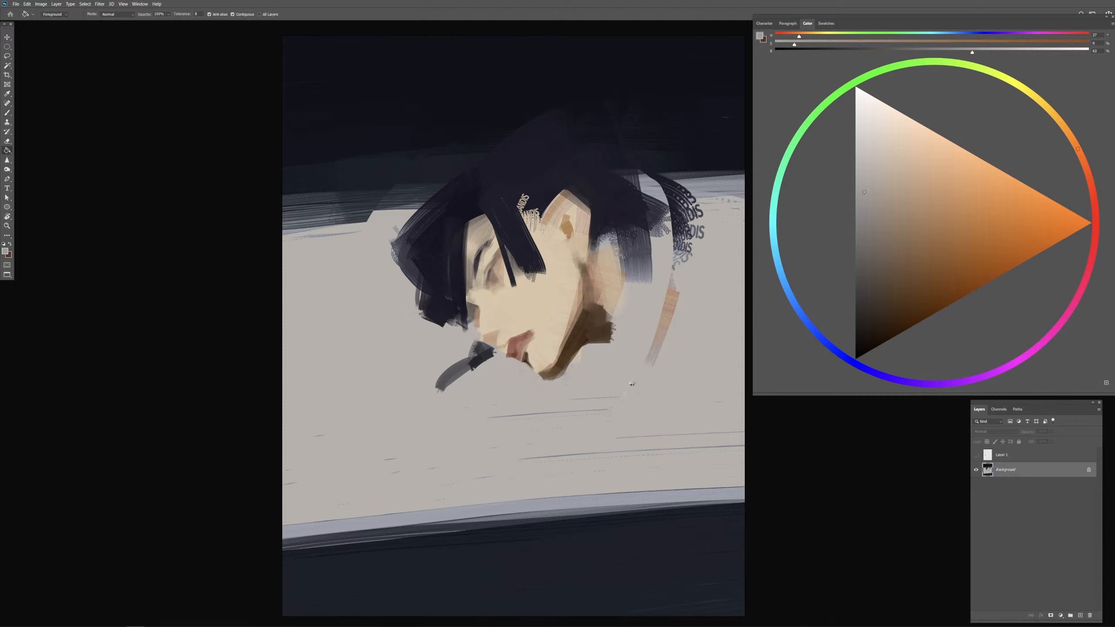
click(618, 452)
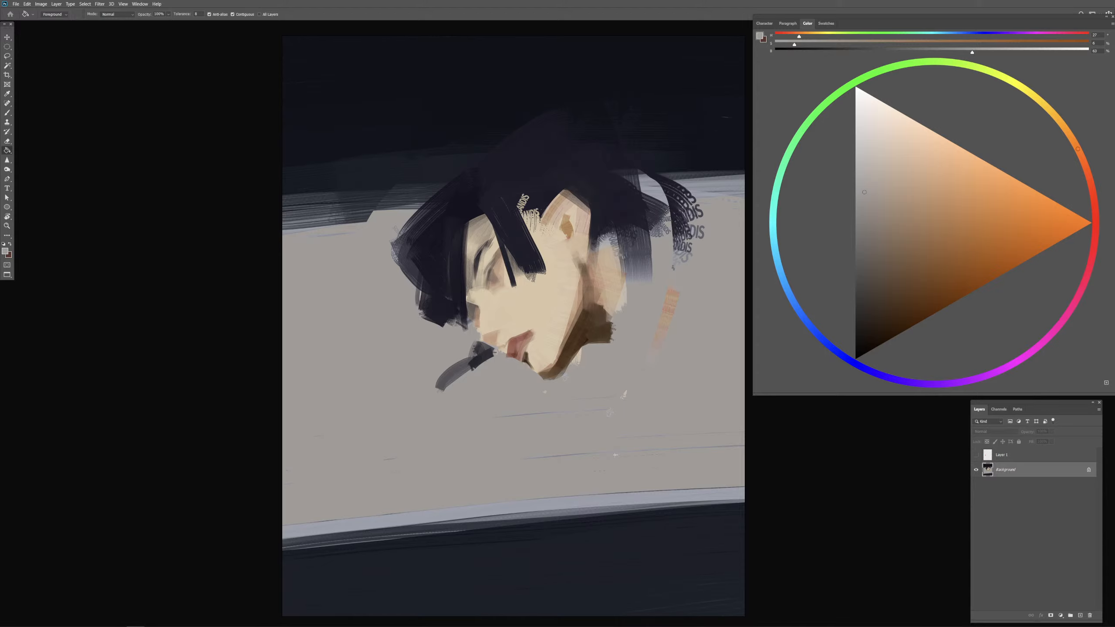
Step: Sample the cheek beige with the Brush, choose a lighter cream, and brighten the cheek and the area beside the mouth
key(b)
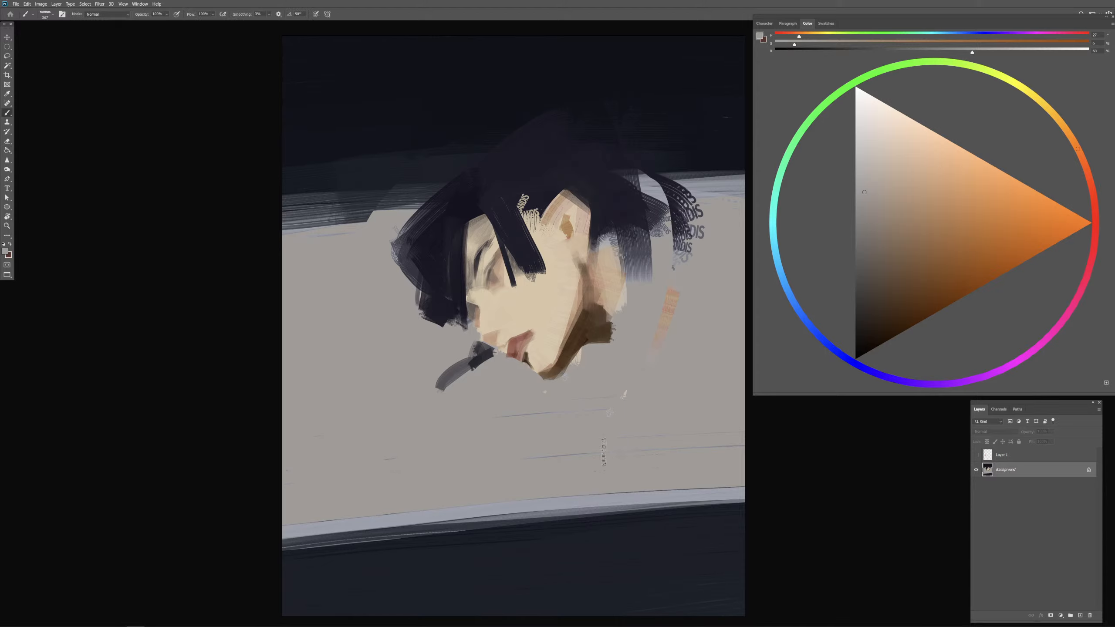
alt+click(519, 304)
click(889, 135)
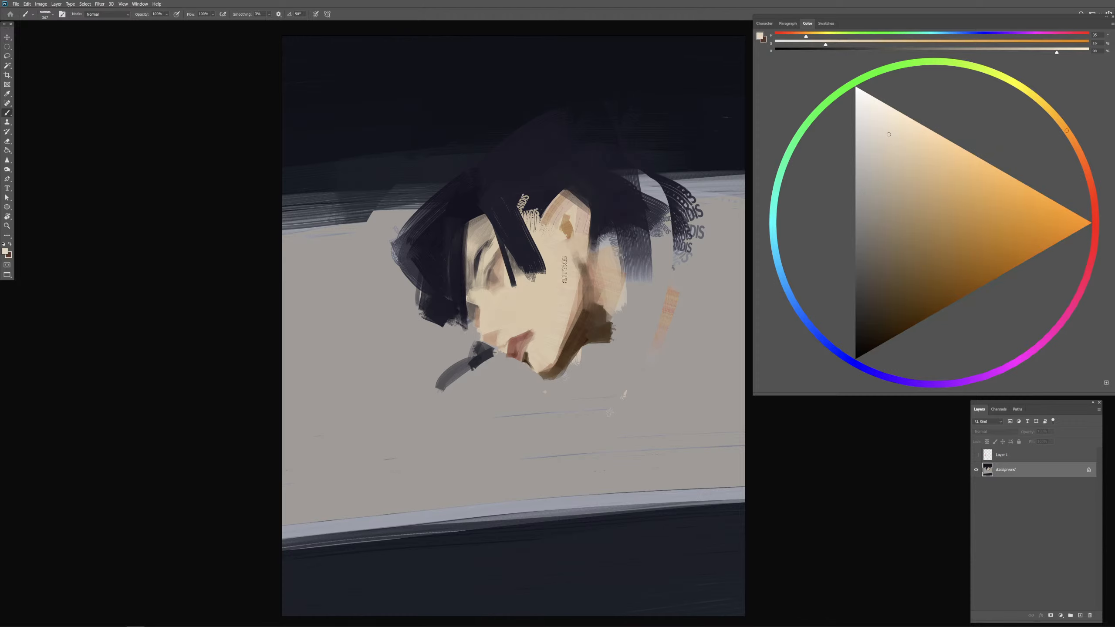
mouse_move(535, 307)
alt+mouse_down()
mouse_move(511, 308)
mouse_move(538, 301)
mouse_move(549, 344)
alt+mouse_up()
alt+drag(547, 260, 544, 260)
Step: Cover the lettering marks between the front lock and the ear with dark hair strokes to form the sideburn
alt+click(537, 231)
alt+click(523, 202)
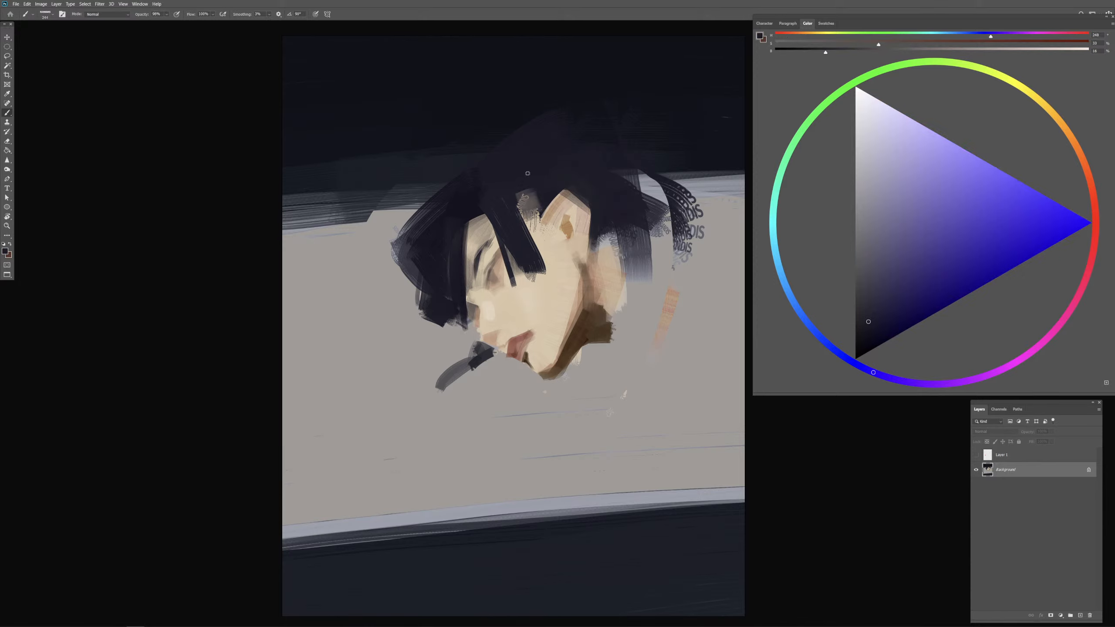
drag(523, 202, 547, 233)
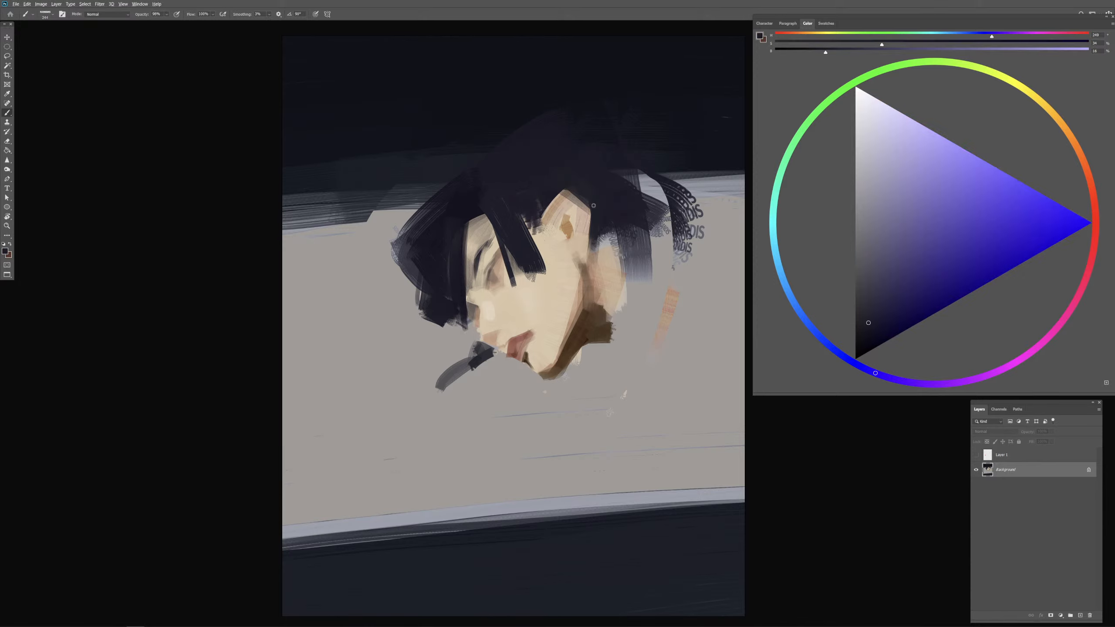
alt+drag(594, 206, 590, 204)
drag(523, 224, 547, 242)
alt+drag(547, 228, 549, 229)
Step: Add thin dark strands over the brow and extend the outer front hair with darker curved strokes beside the face
alt+drag(517, 240, 488, 278)
alt+click(505, 223)
alt+click(479, 205)
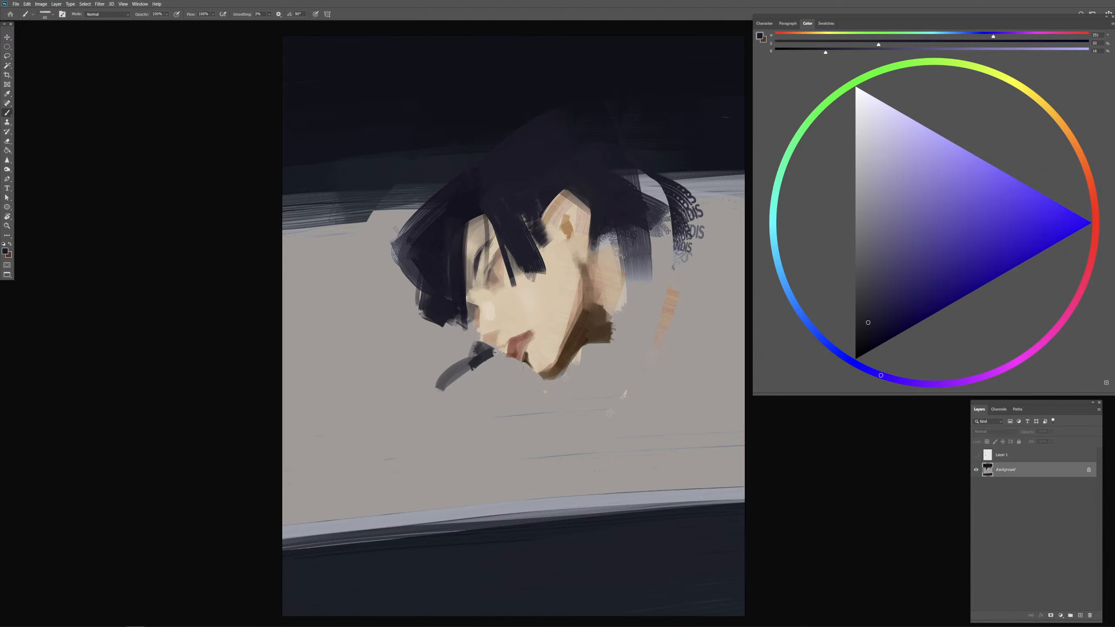
alt+click(459, 221)
mouse_move(444, 247)
alt+mouse_down()
mouse_move(457, 247)
mouse_move(408, 302)
mouse_move(439, 314)
mouse_move(408, 300)
mouse_move(428, 335)
mouse_move(446, 325)
alt+mouse_up()
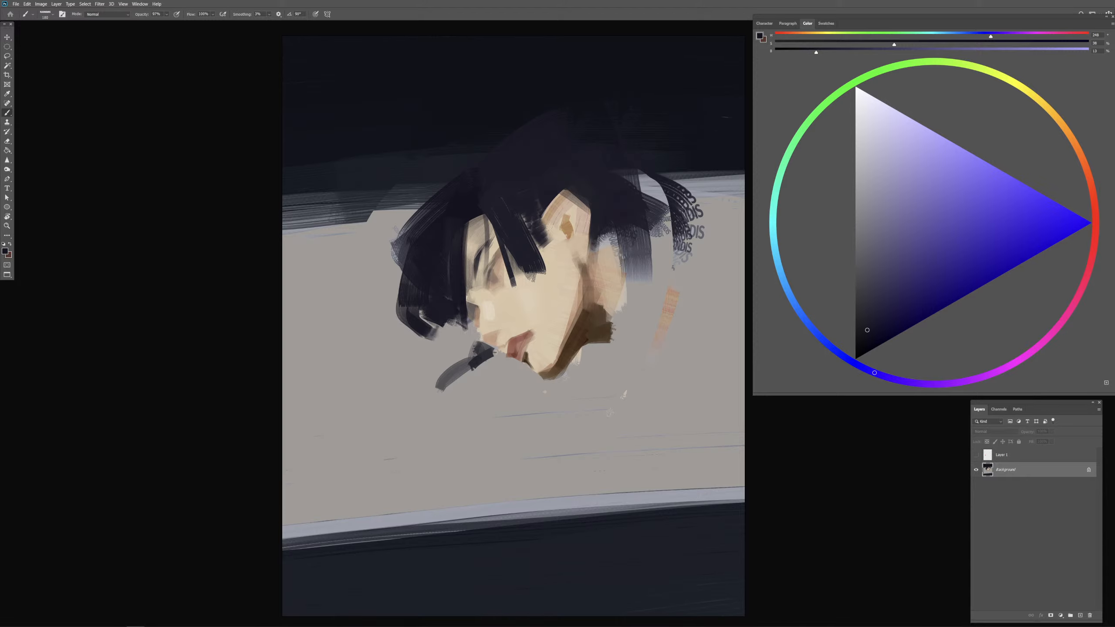
alt+drag(580, 195, 595, 195)
Step: Sample the background grey and brush broad strokes over the dark upper band in front of the hair to raise its edge
alt+click(364, 251)
drag(259, 216, 440, 187)
mouse_move(440, 186)
mouse_down()
mouse_move(265, 189)
mouse_move(270, 215)
mouse_move(257, 232)
mouse_up()
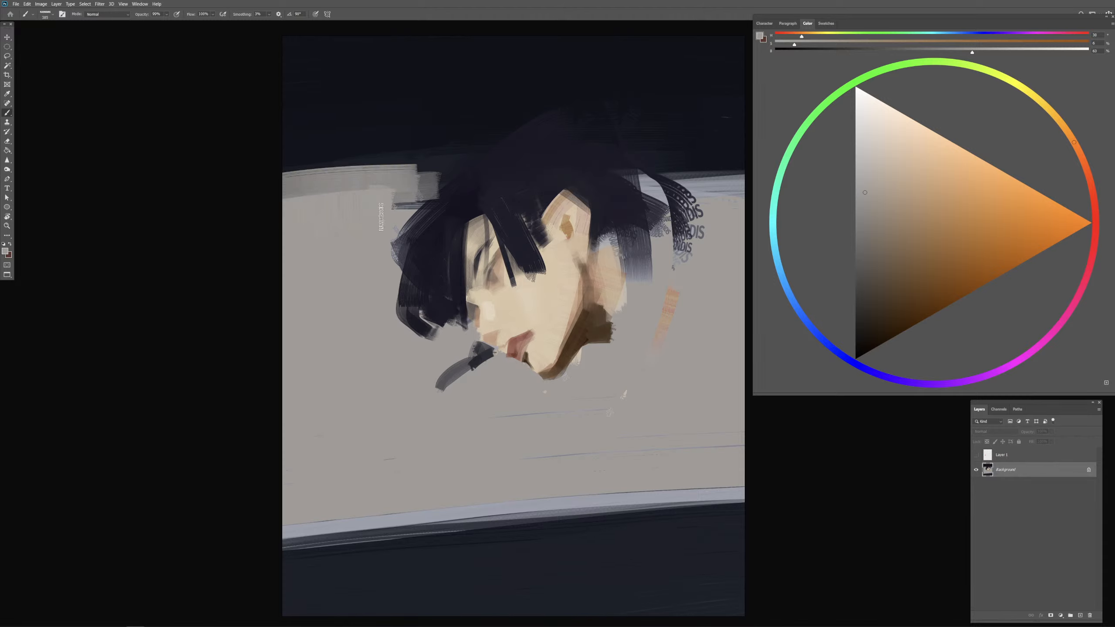
mouse_move(393, 208)
mouse_down()
mouse_move(452, 167)
mouse_move(440, 167)
mouse_move(561, 154)
mouse_up()
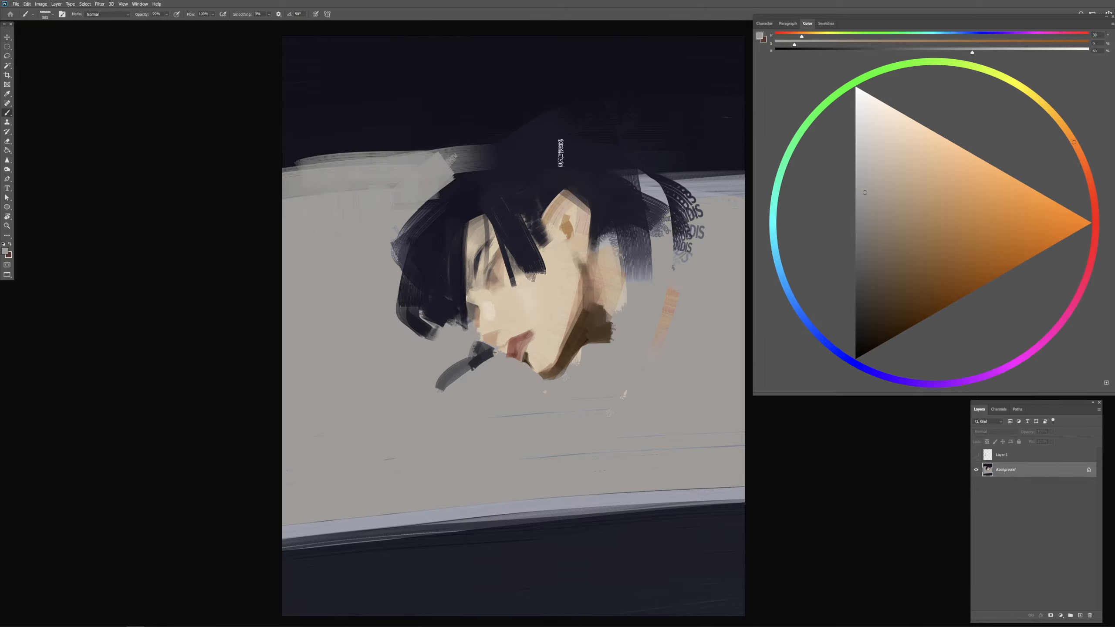
Step: Enlarge the brush and raise the grey background behind the head with broad horizontal strokes over the dark upper band
key(bracketright)
drag(634, 152, 746, 166)
mouse_move(649, 161)
mouse_down()
mouse_move(707, 200)
mouse_move(766, 145)
mouse_up()
drag(645, 134, 746, 127)
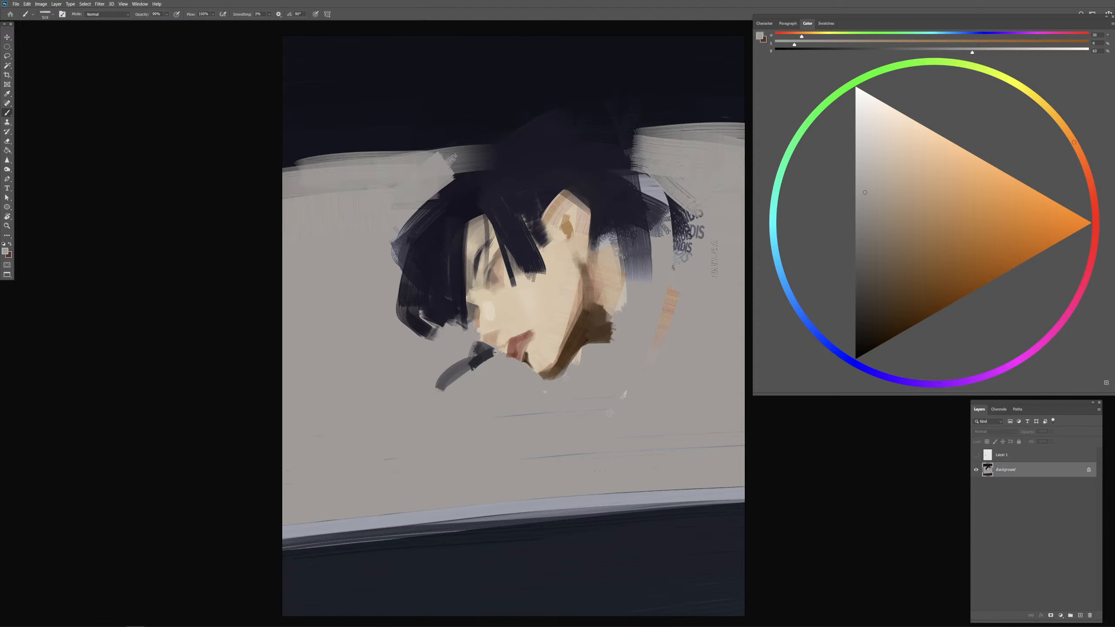
drag(637, 373, 623, 380)
Step: Add a new layer, choose a muted red and block in a curved cap shape over the top of the head
alt+click(495, 196)
drag(476, 190, 470, 191)
alt+click(463, 190)
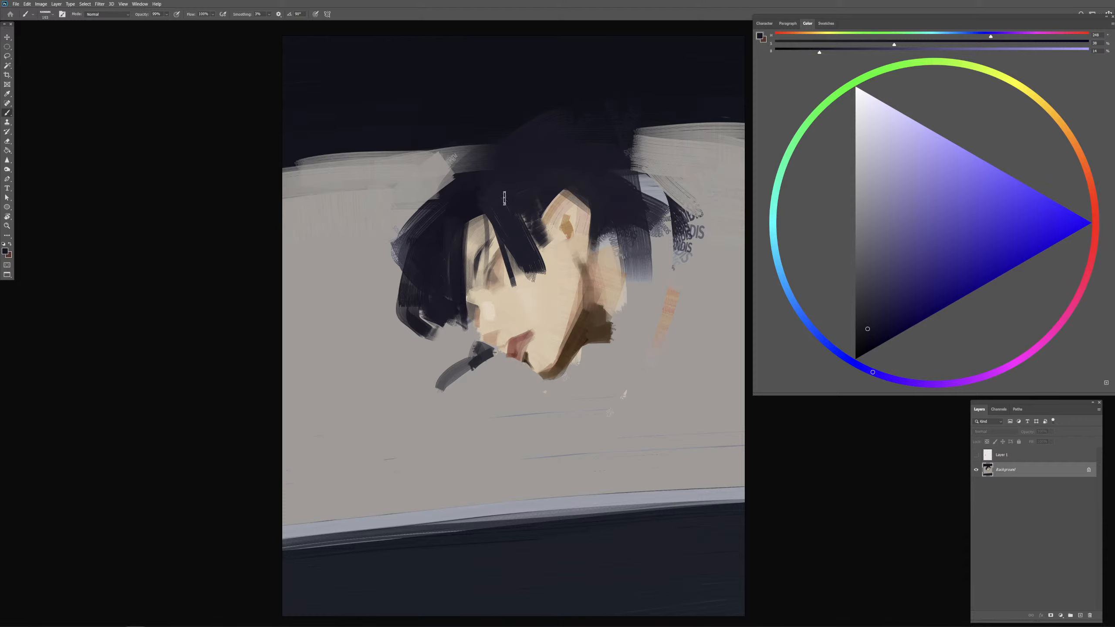
click(1081, 616)
click(1096, 207)
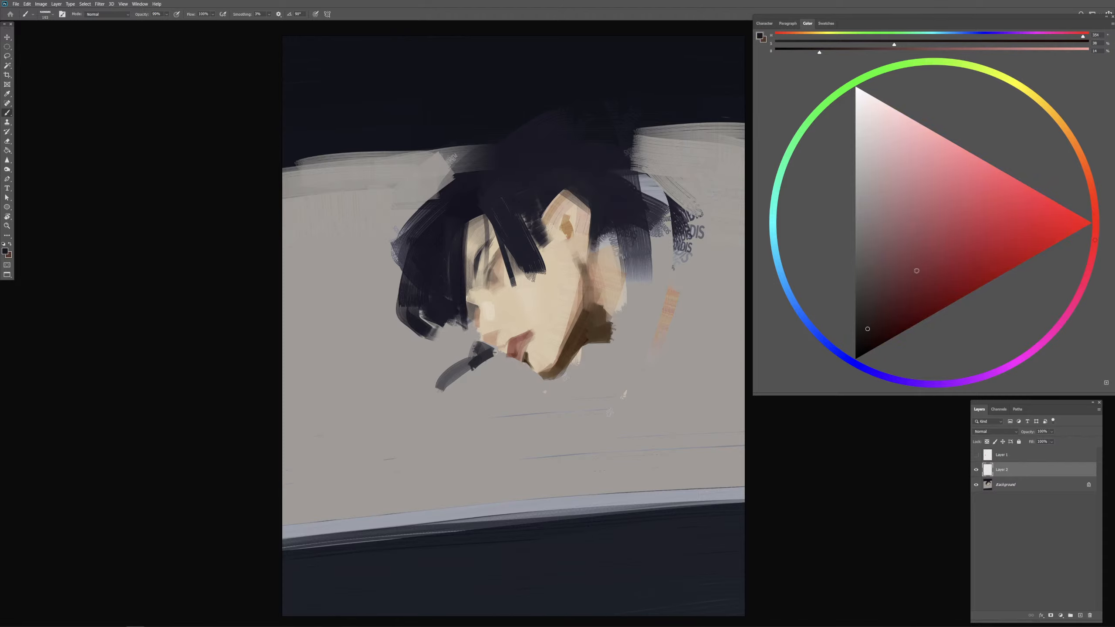
drag(906, 292, 899, 274)
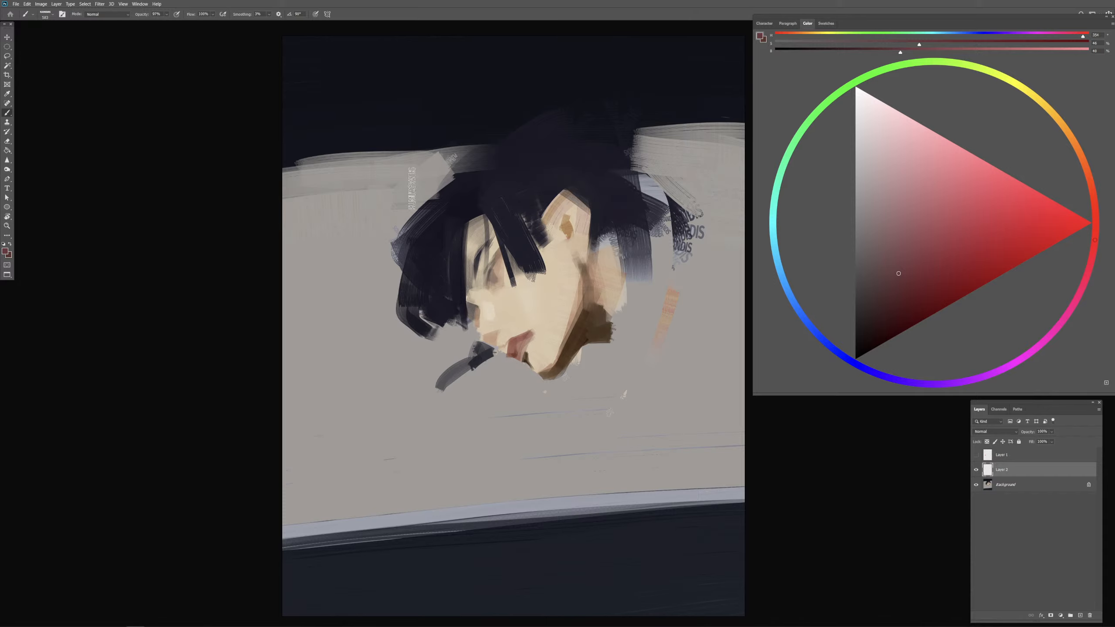
mouse_move(411, 188)
mouse_down()
mouse_move(424, 156)
mouse_move(556, 105)
mouse_up()
click(941, 267)
mouse_move(413, 177)
mouse_down()
mouse_move(425, 142)
mouse_move(505, 100)
mouse_move(568, 117)
mouse_up()
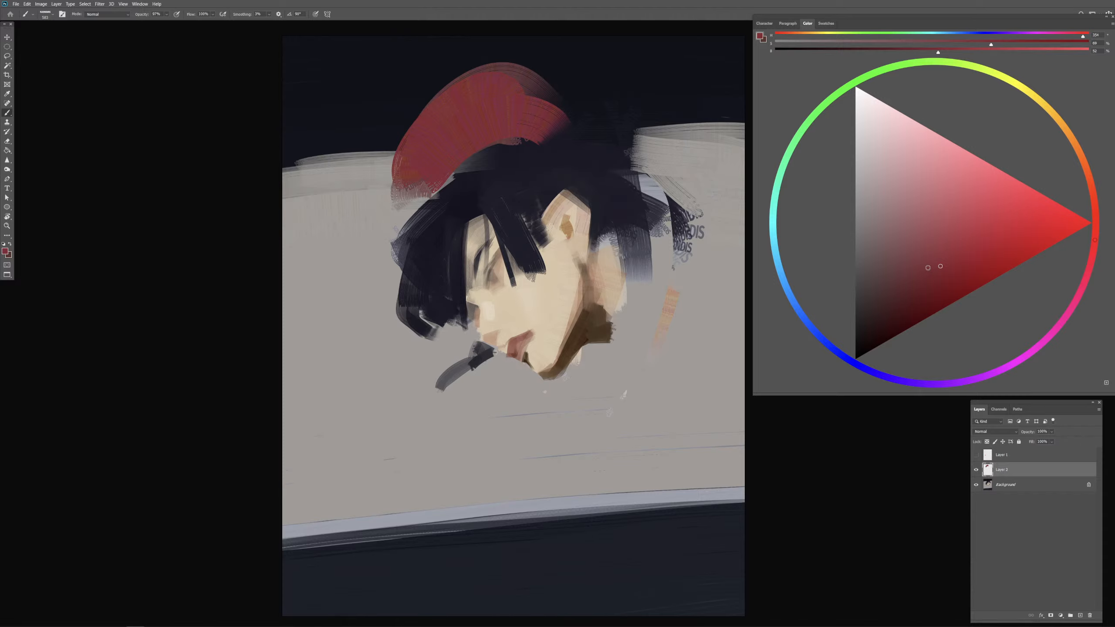
Step: Choose a more saturated red and paint further curved strokes to fill the cap and extend it toward the back of the head
click(937, 273)
mouse_move(406, 176)
mouse_down()
mouse_move(509, 99)
mouse_move(579, 129)
mouse_up()
drag(410, 180, 543, 119)
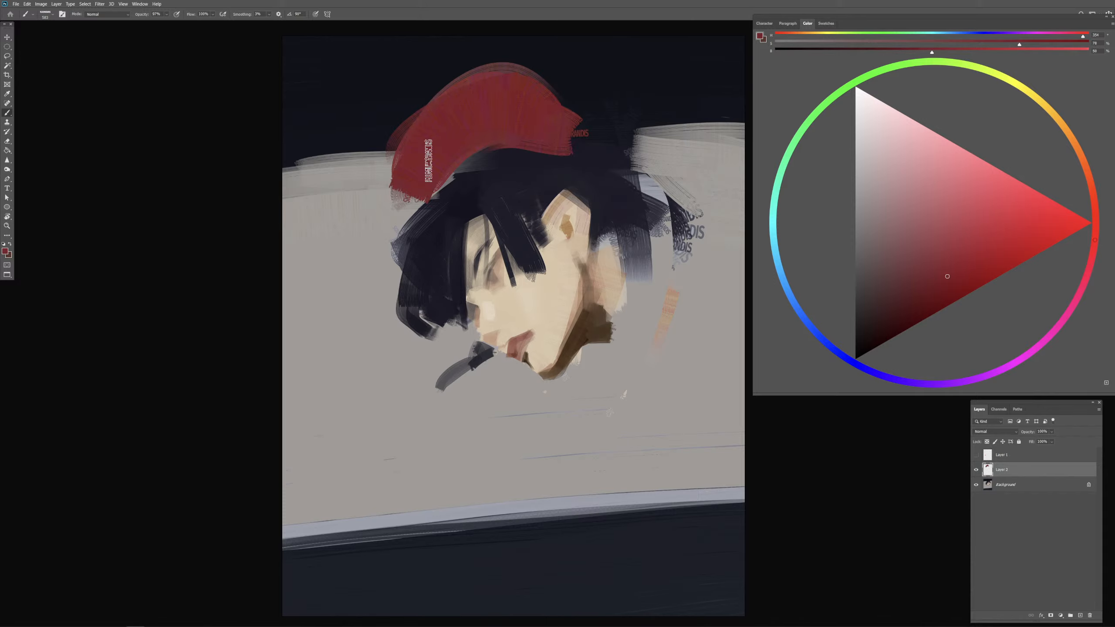
drag(428, 161, 552, 138)
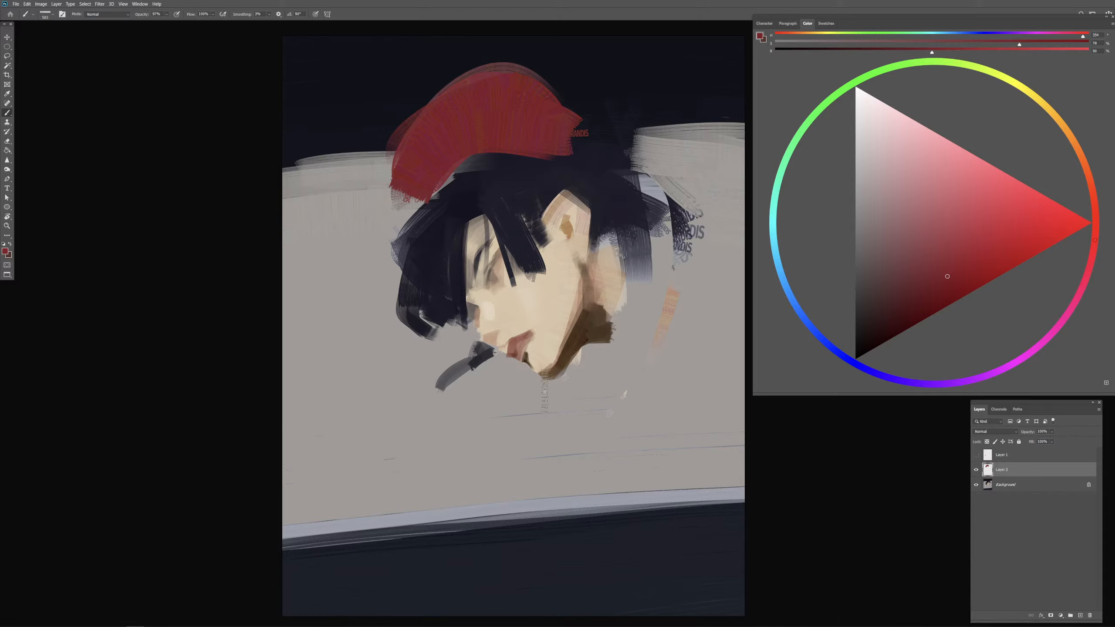
mouse_move(442, 182)
mouse_down()
mouse_move(393, 196)
mouse_move(420, 207)
mouse_move(504, 152)
mouse_move(622, 159)
mouse_up()
drag(576, 114, 603, 130)
Step: Raise the eraser's opacity and trim the cap's upper edge into a slanted crown
key(e)
drag(513, 87, 552, 95)
drag(377, 79, 527, 90)
click(137, 14)
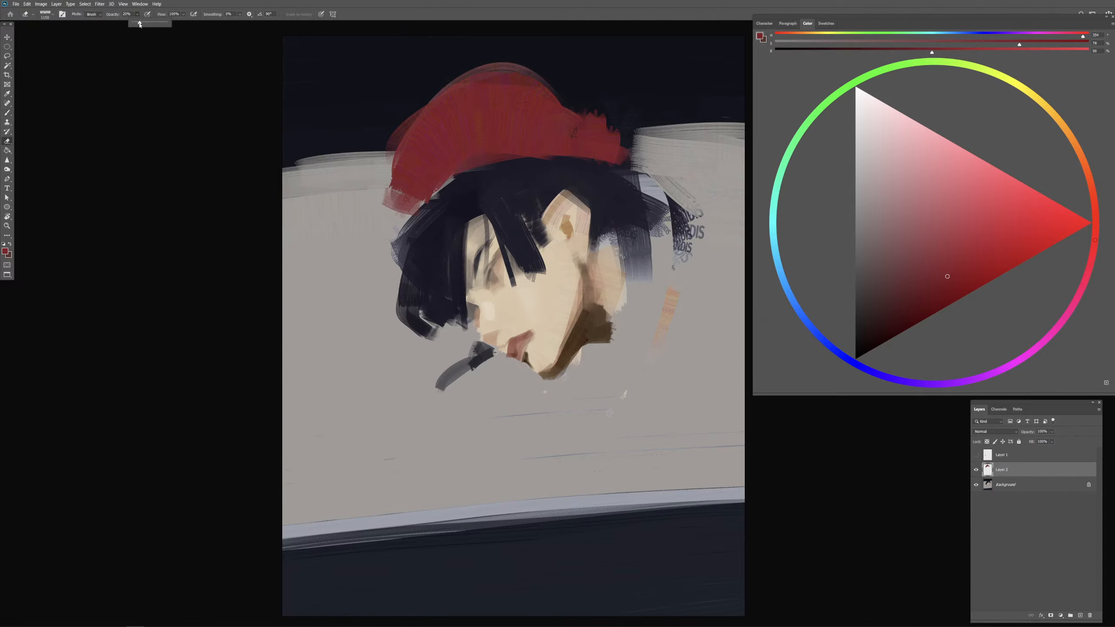
drag(138, 22, 171, 22)
key(ctrl+z)
mouse_move(483, 83)
mouse_down()
mouse_move(448, 92)
mouse_move(537, 81)
mouse_move(471, 74)
mouse_move(548, 95)
mouse_up()
Step: Sample the cap's red and brush strokes that extend its front edge downward and its back edge into a point
key(b)
alt+click(559, 142)
drag(414, 145, 423, 128)
mouse_move(439, 102)
mouse_down()
mouse_move(369, 151)
mouse_move(392, 210)
mouse_up()
drag(602, 141, 644, 162)
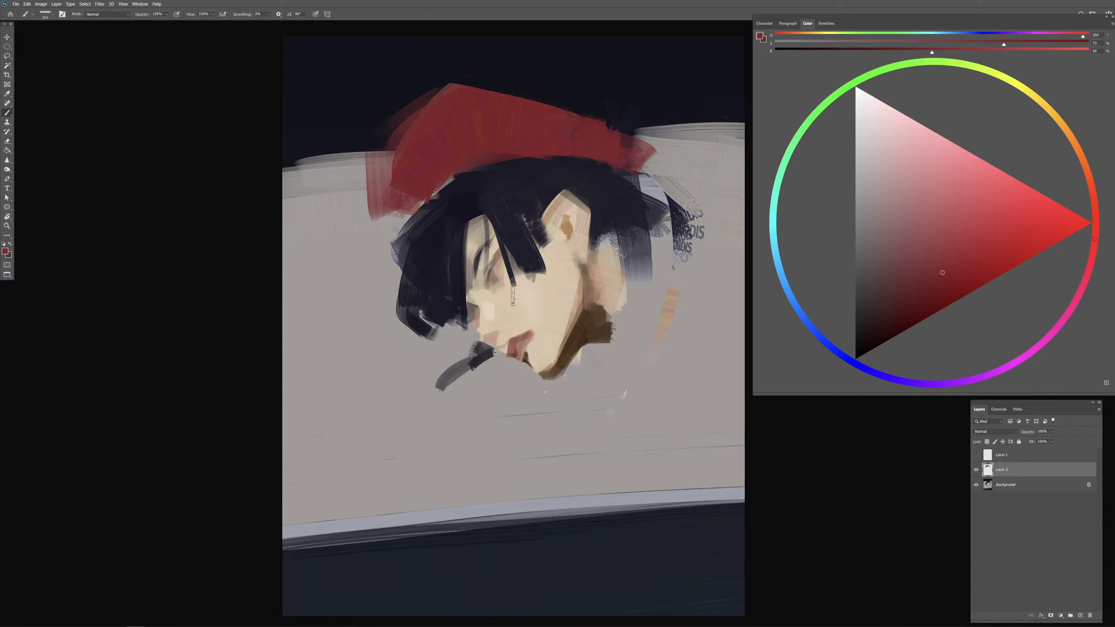
alt+click(511, 219)
alt+drag(495, 282, 492, 282)
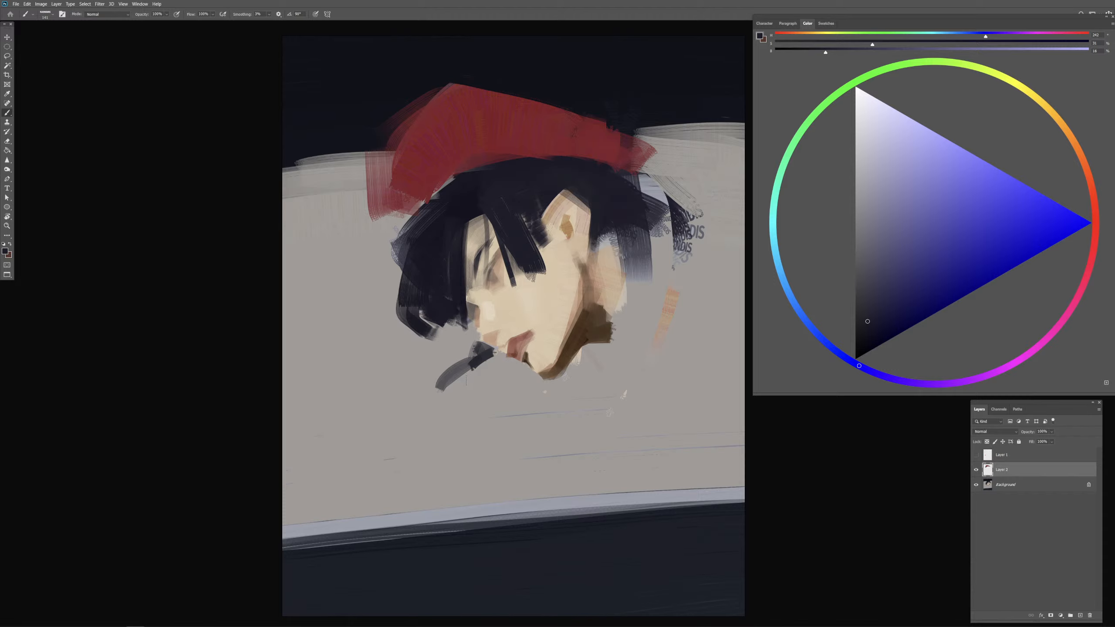
alt+click(494, 143)
alt+click(514, 151)
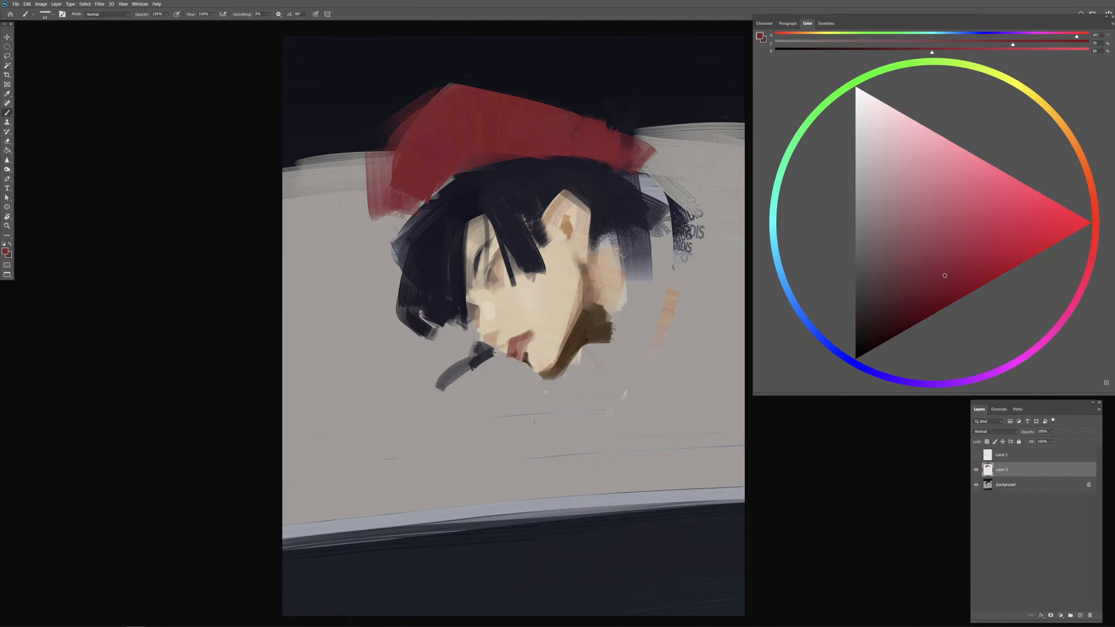
Step: Merge the cap layer down into the background and delete the hidden Layer 1
key(ctrl+e)
click(1010, 456)
click(1089, 615)
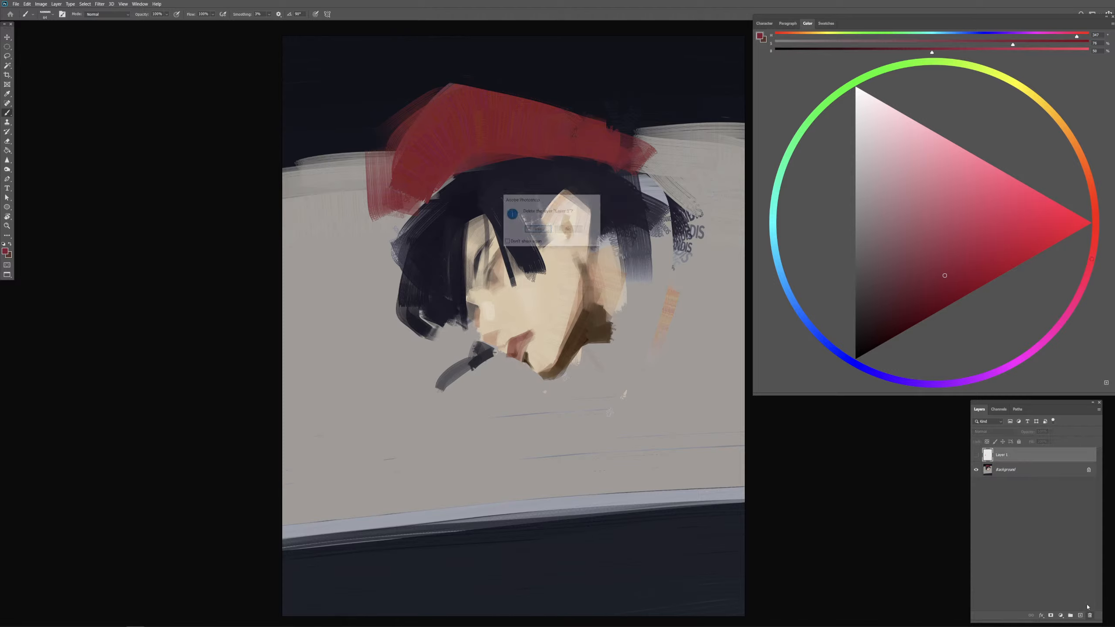
key(Return)
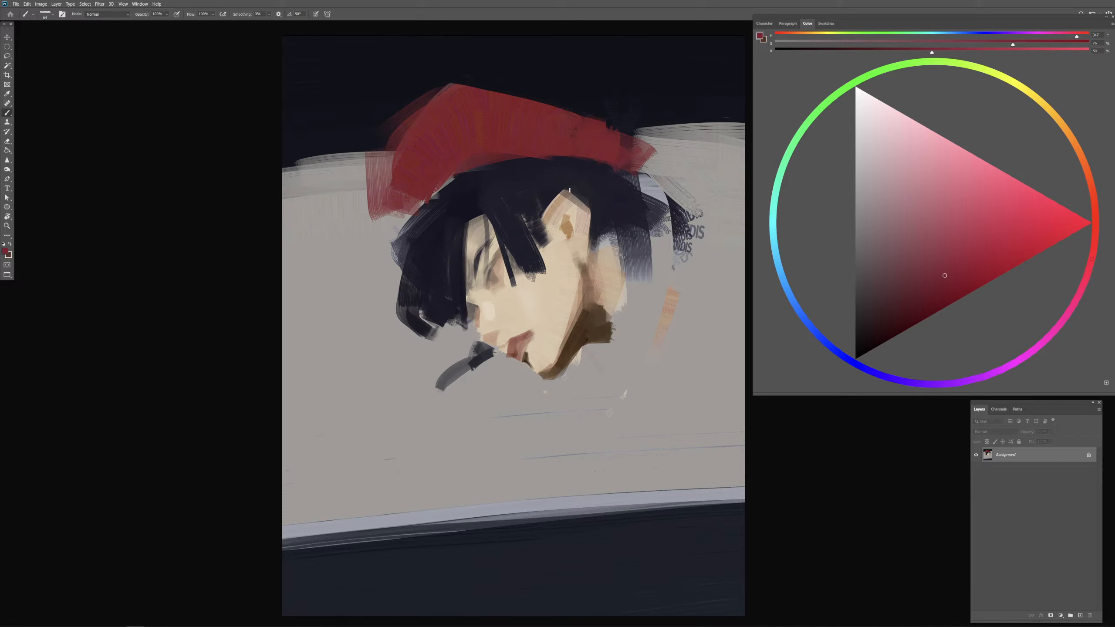
Step: Redefine the cap's lower edge with a dark hair stroke, and a broad red stroke running down toward the ear
alt+click(525, 186)
mouse_move(516, 176)
mouse_down()
mouse_move(493, 151)
mouse_move(511, 158)
mouse_move(551, 143)
mouse_move(451, 160)
mouse_move(601, 167)
mouse_up()
alt+click(470, 188)
alt+click(509, 134)
alt+click(520, 143)
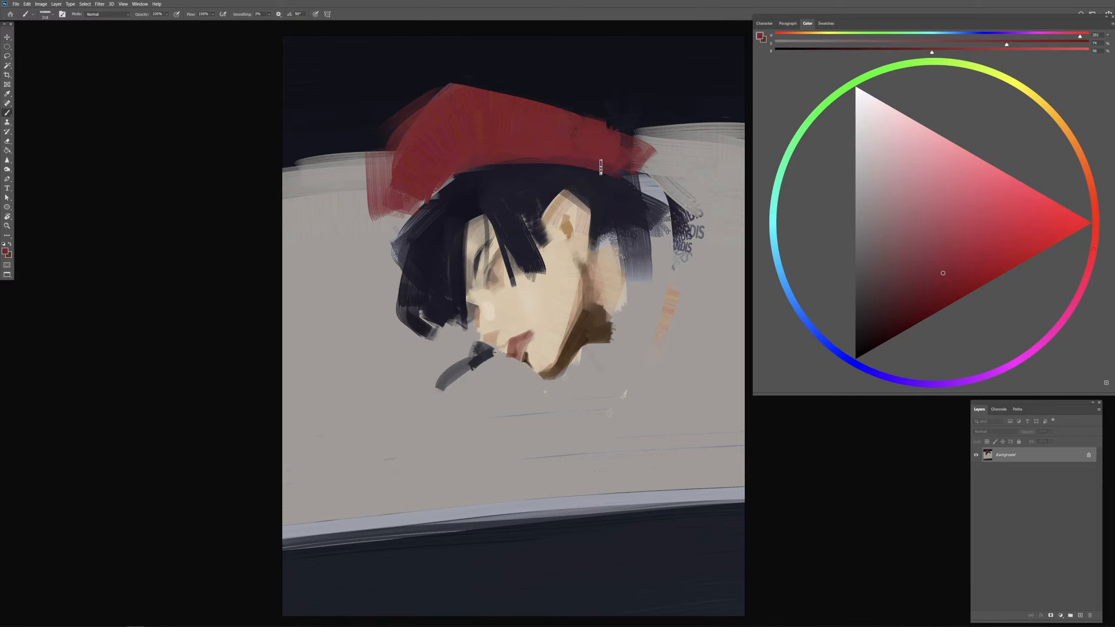
drag(441, 148, 603, 181)
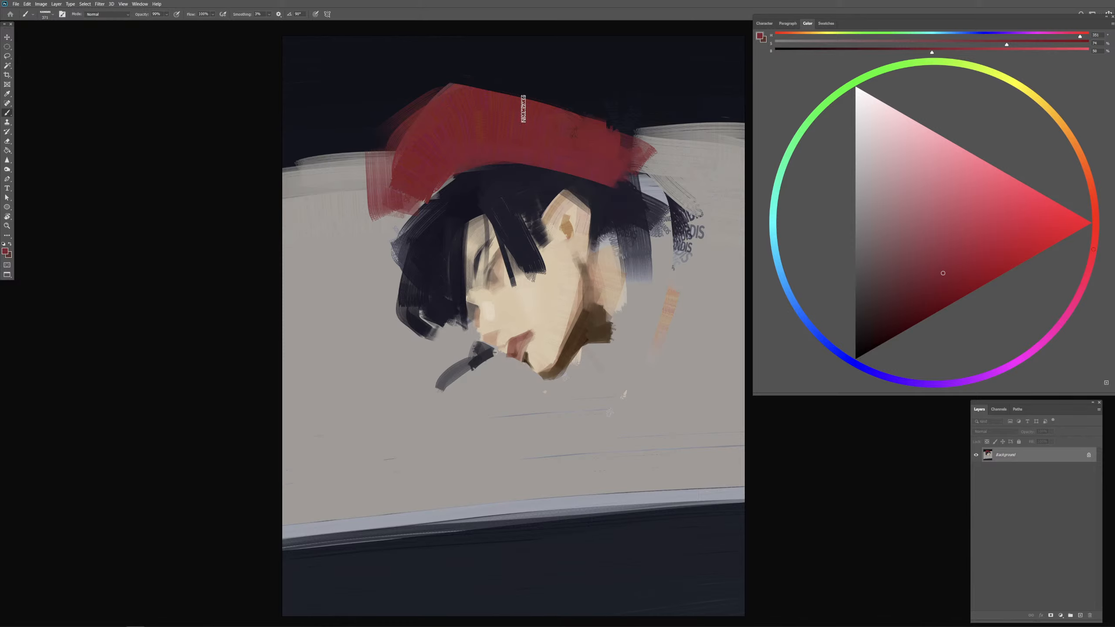
Step: Sample the dark background and paint over the cap's peak to round and lower its crown
alt+click(476, 78)
alt+click(446, 81)
drag(350, 134, 475, 67)
drag(412, 86, 626, 115)
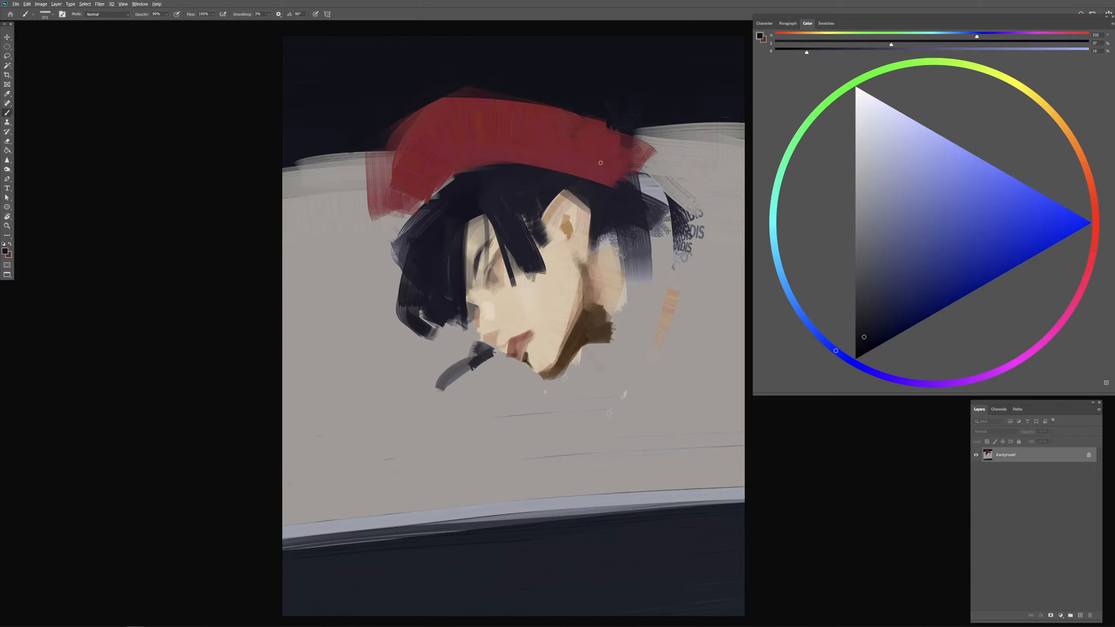
Step: Try to lower the cap's bottom edge over the hair with a long curved red stroke
alt+click(568, 146)
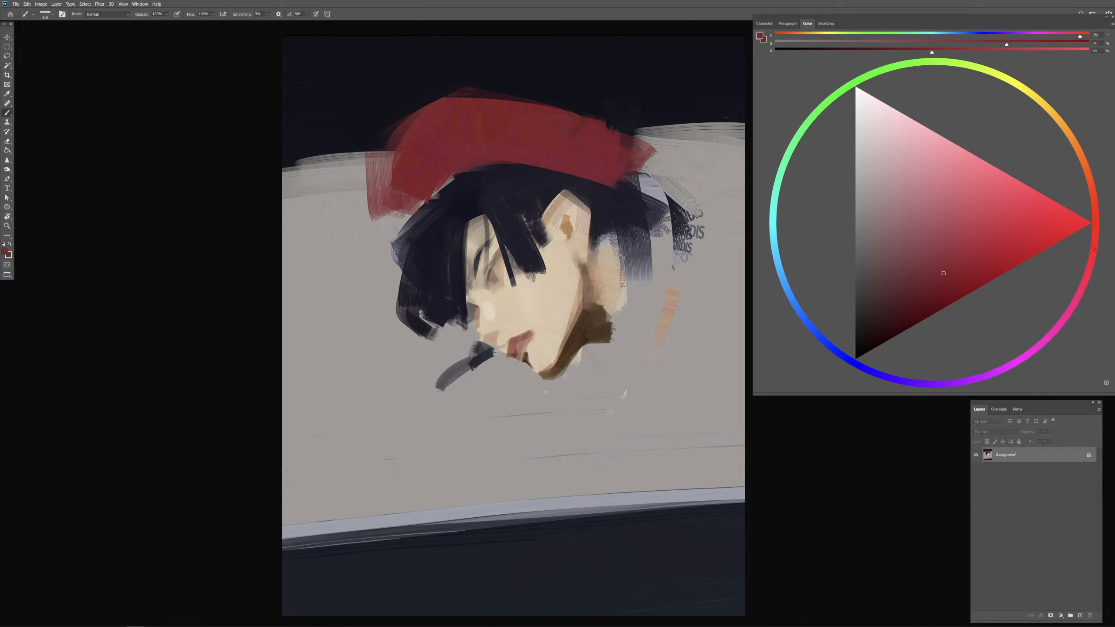
alt+click(608, 200)
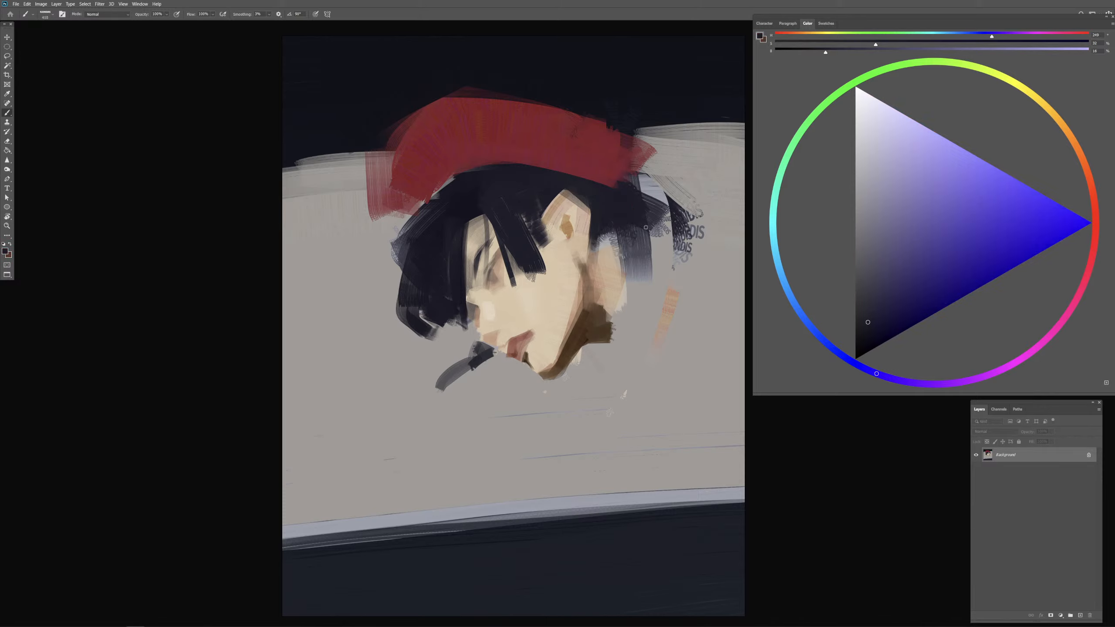
alt+click(587, 156)
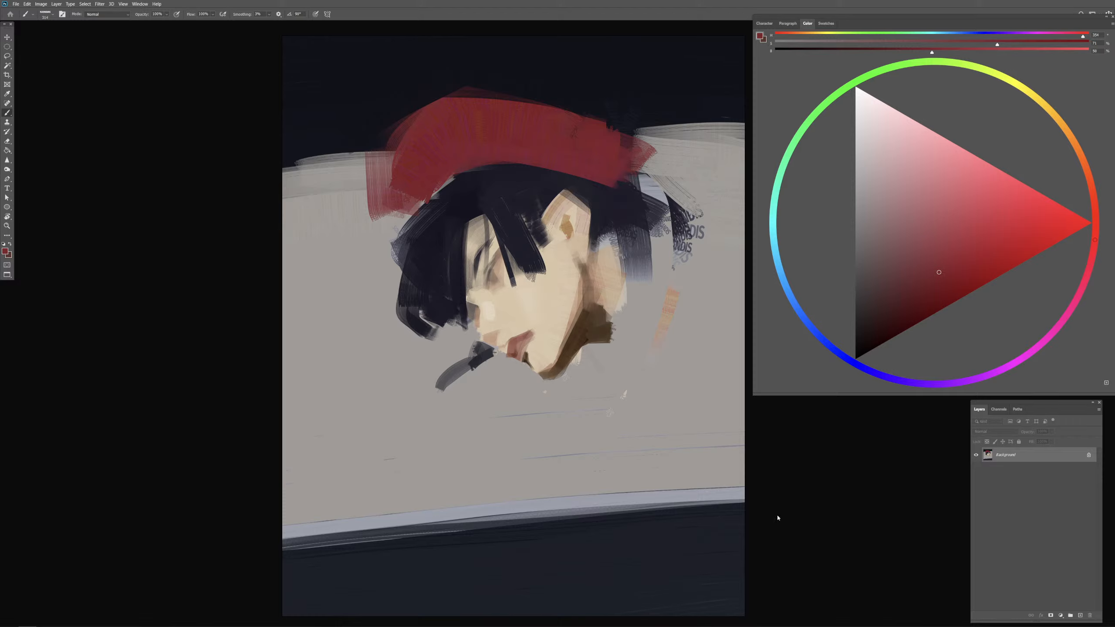
alt+click(526, 155)
alt+click(557, 157)
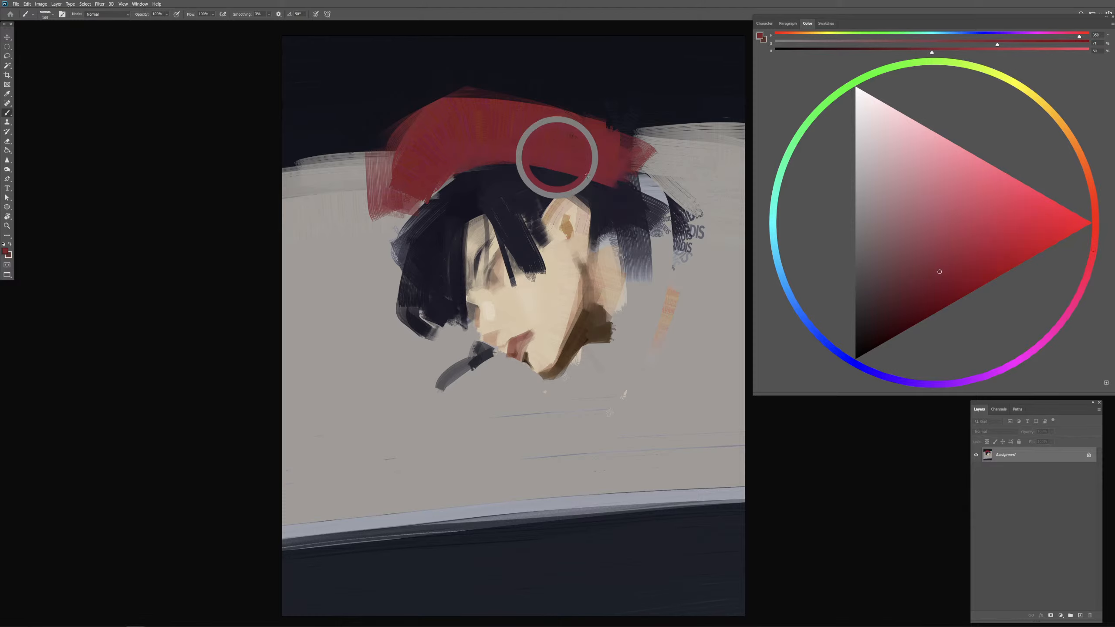
alt+right_click(591, 195)
alt+click(578, 152)
alt+right_click(524, 167)
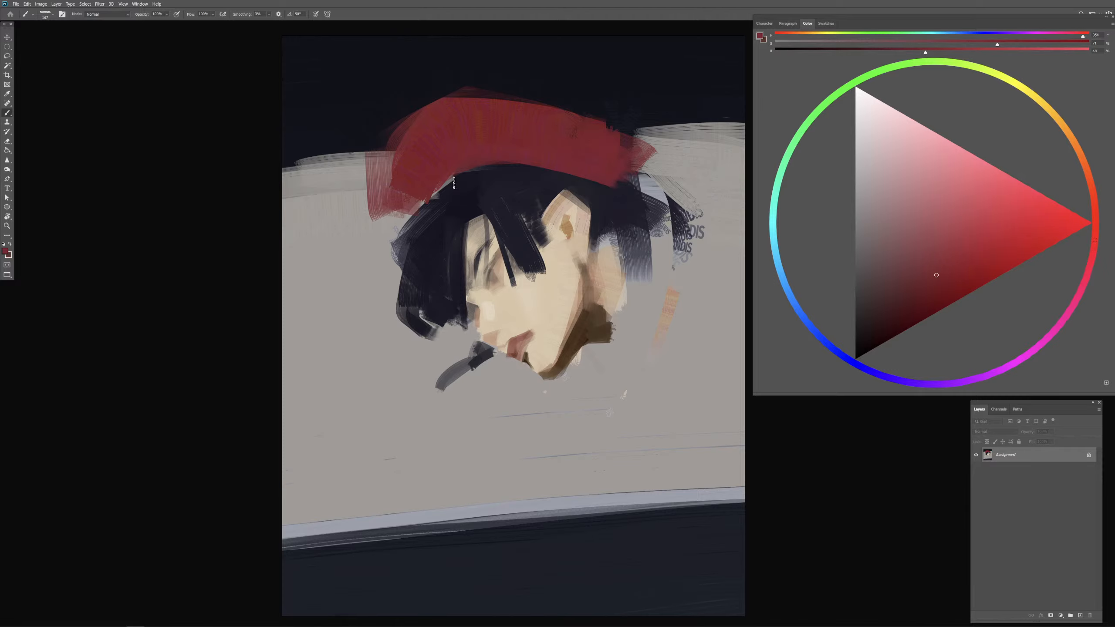
mouse_move(421, 207)
mouse_down()
mouse_move(493, 172)
mouse_move(548, 177)
mouse_move(490, 169)
mouse_move(630, 191)
mouse_up()
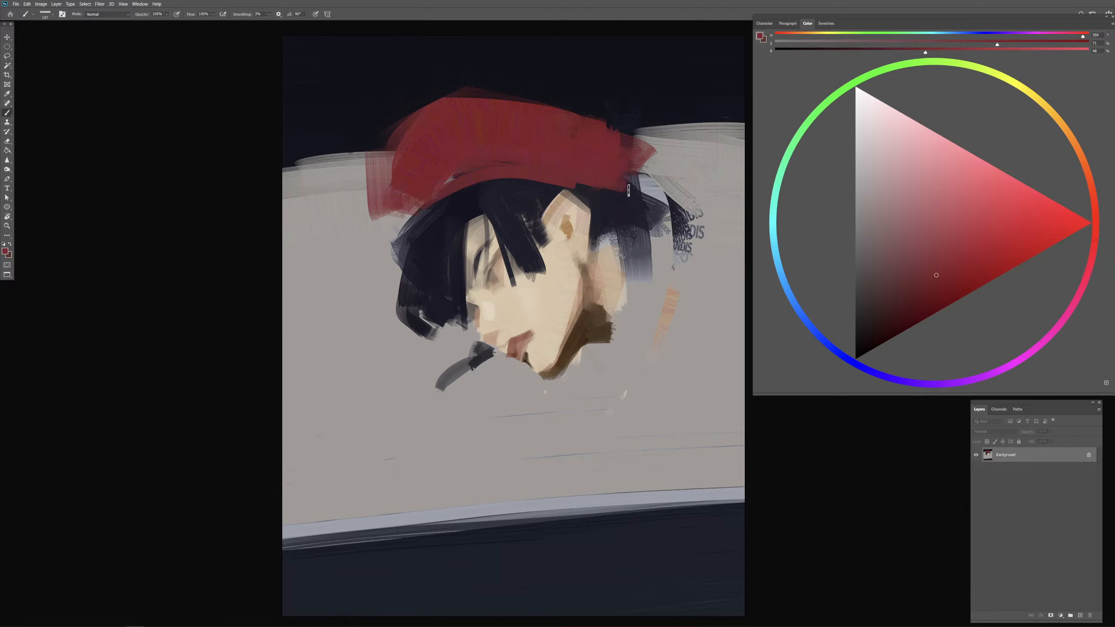
key(ctrl+z)
key(ctrl+z)
key(ctrl+z)
Step: Paint a short red stroke along the front part of the cap's lower edge to smooth its curve
mouse_move(420, 206)
mouse_down()
mouse_move(533, 151)
mouse_move(493, 179)
mouse_up()
alt+click(529, 177)
alt+click(507, 154)
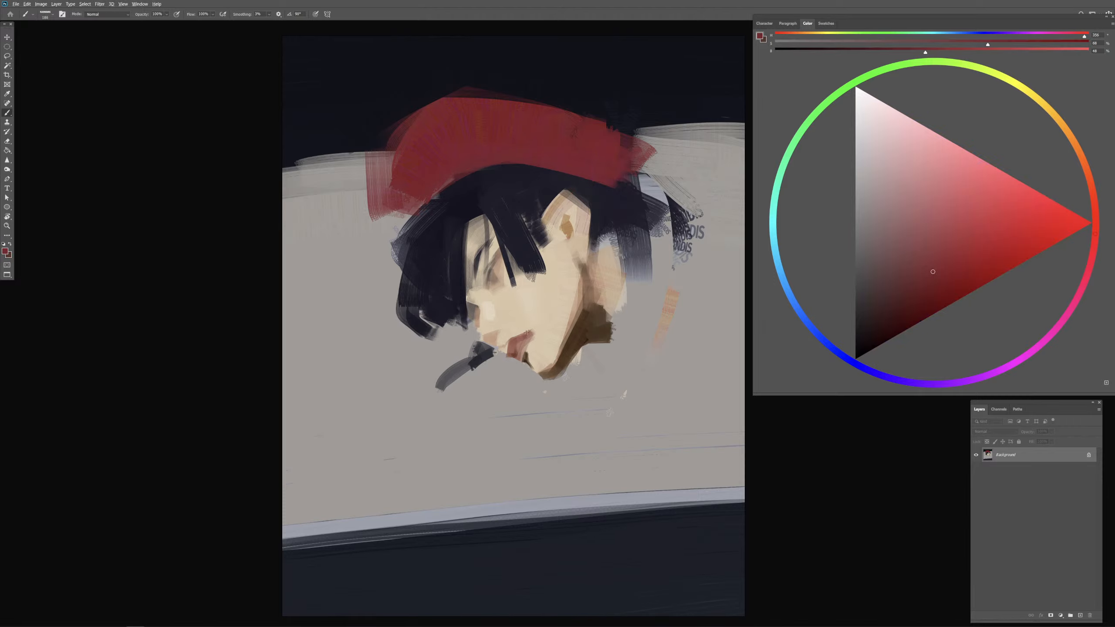
Step: Sample the dark hair colour, reduce the brush size and add a thin curved strand sticking out from the front hair
alt+click(467, 213)
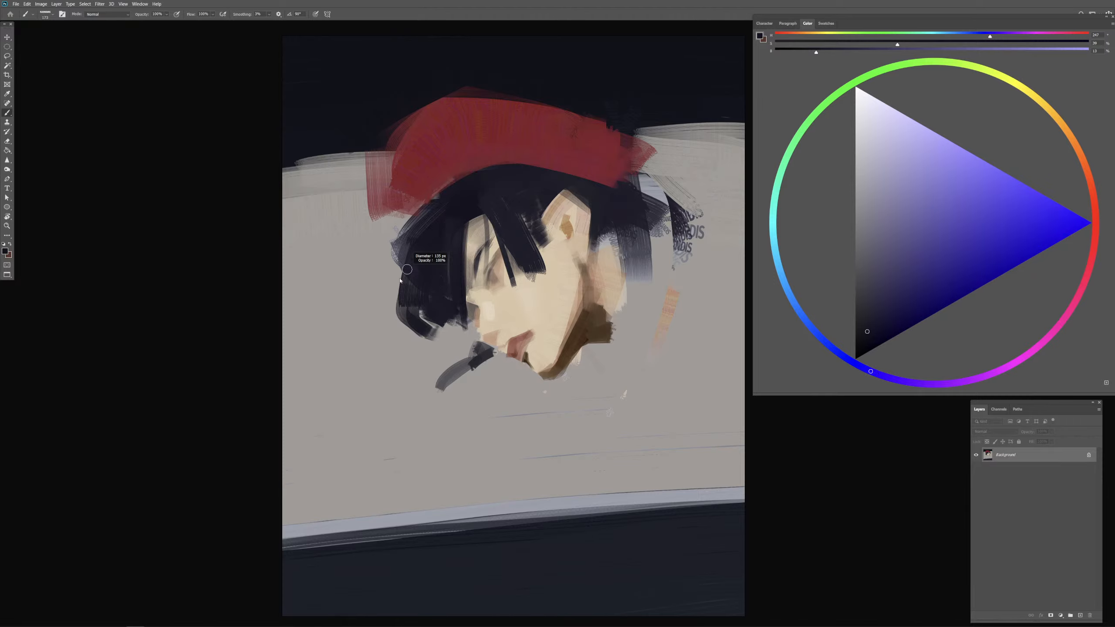
mouse_move(400, 281)
mouse_down()
mouse_move(398, 259)
mouse_move(390, 281)
mouse_up()
drag(405, 243, 374, 311)
drag(400, 263, 392, 304)
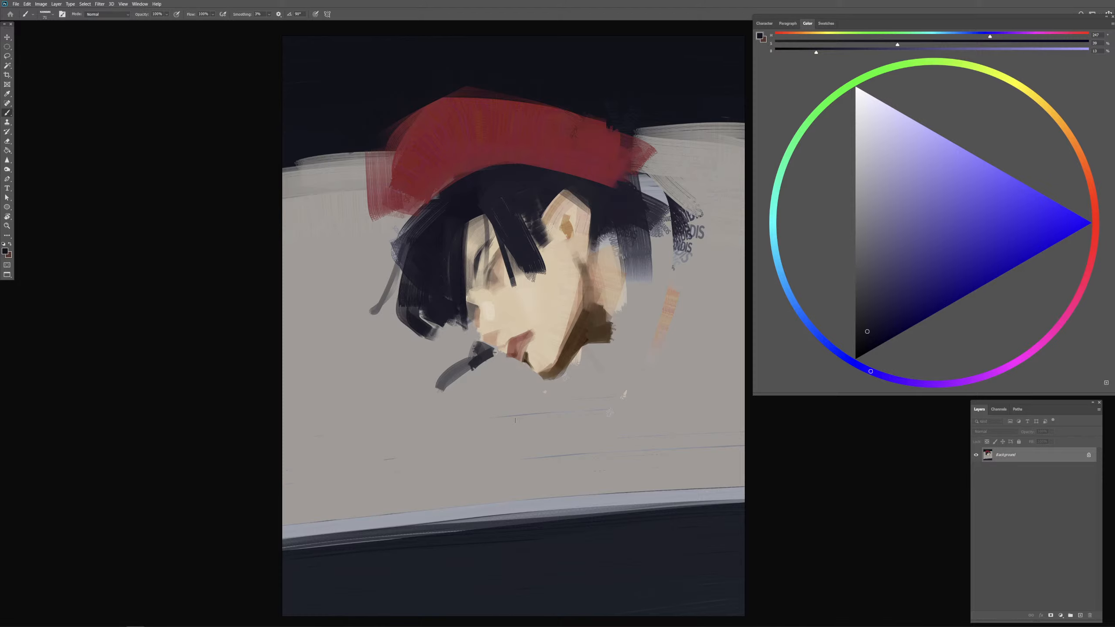
Step: Sample the background grey and paint over the lettering marks and stray dark strokes behind the hair
alt+click(711, 238)
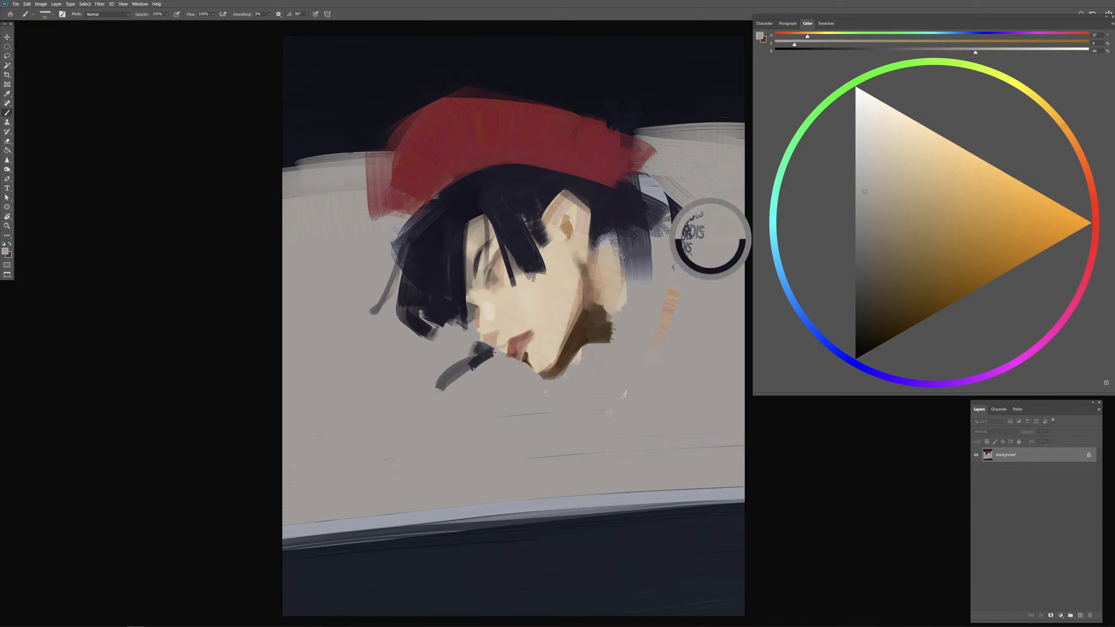
drag(685, 237, 696, 237)
mouse_move(656, 181)
mouse_down()
mouse_move(685, 237)
mouse_move(697, 228)
mouse_up()
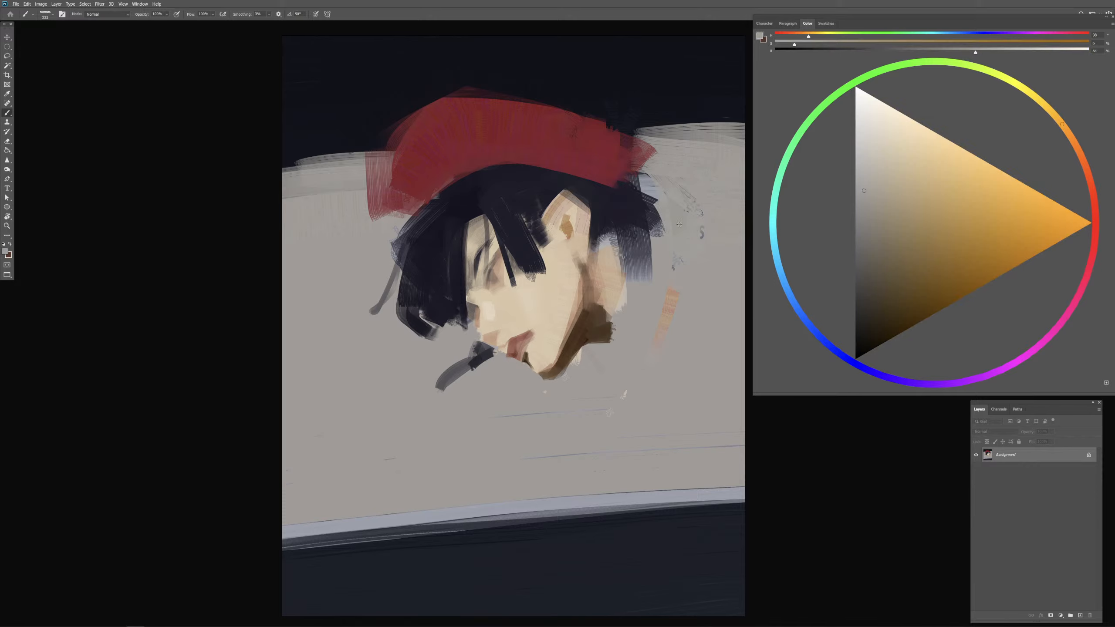
Step: Sample the dark hair colour and paint the back hair down over the nape behind the ear
alt+click(579, 195)
alt+click(605, 207)
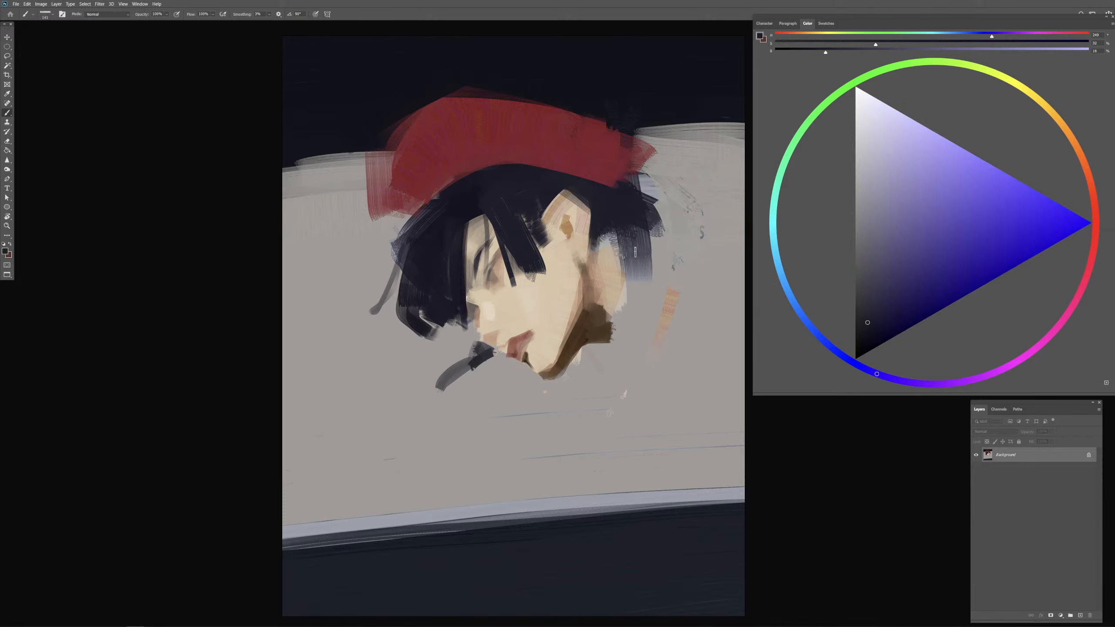
mouse_move(631, 264)
mouse_down()
mouse_move(613, 243)
mouse_move(604, 261)
mouse_move(591, 255)
mouse_move(632, 261)
mouse_move(614, 237)
mouse_move(613, 277)
mouse_up()
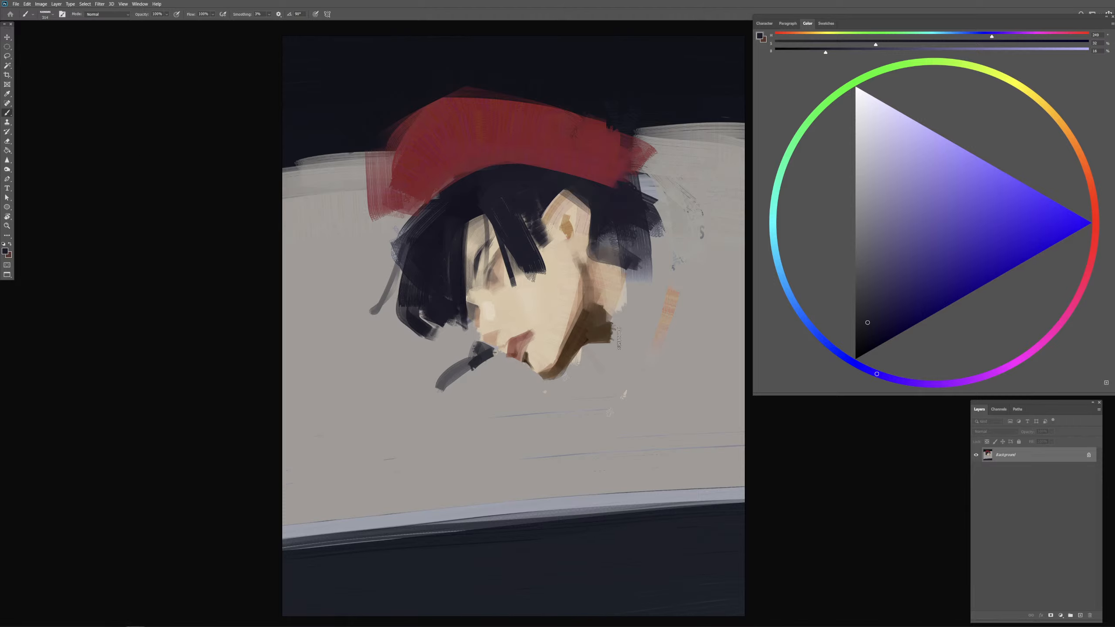
Step: Sketch a collar behind the neck with a dark line from the nape and curved strokes down its sides
alt+click(604, 204)
mouse_move(611, 269)
mouse_down()
mouse_move(599, 280)
mouse_move(673, 271)
mouse_up()
drag(585, 343, 651, 358)
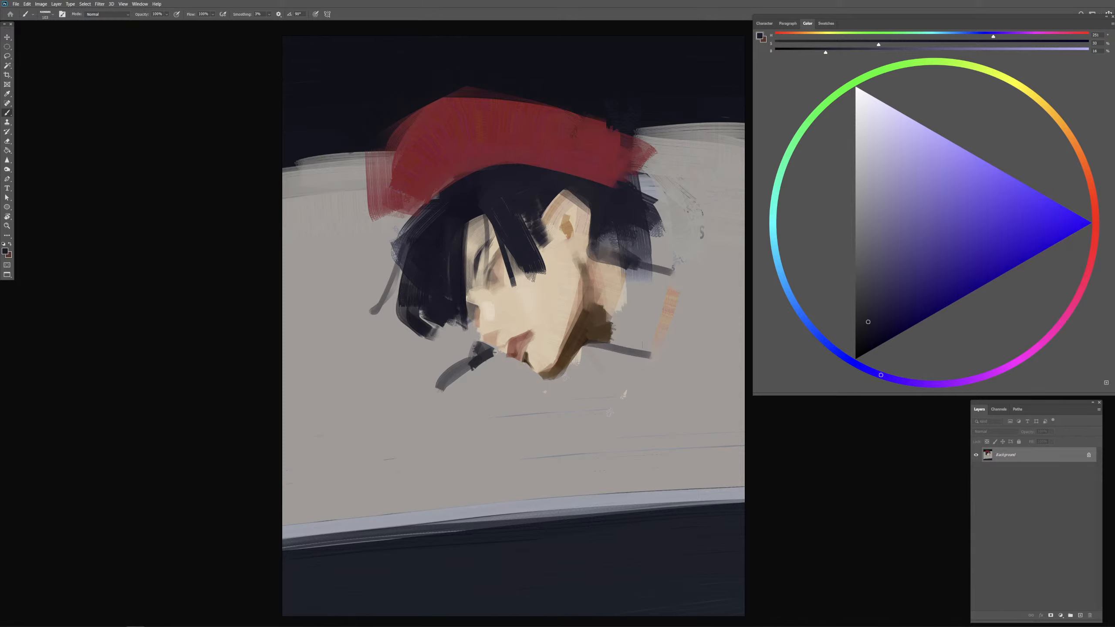
key(ctrl+z)
drag(624, 269, 607, 347)
drag(674, 266, 643, 348)
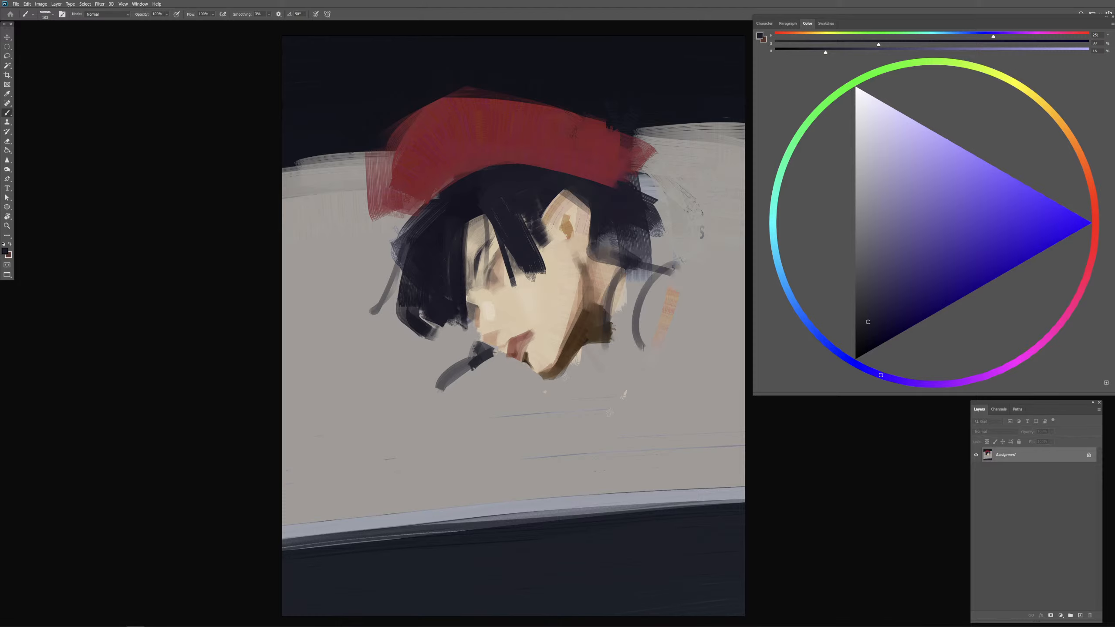
drag(673, 268, 640, 351)
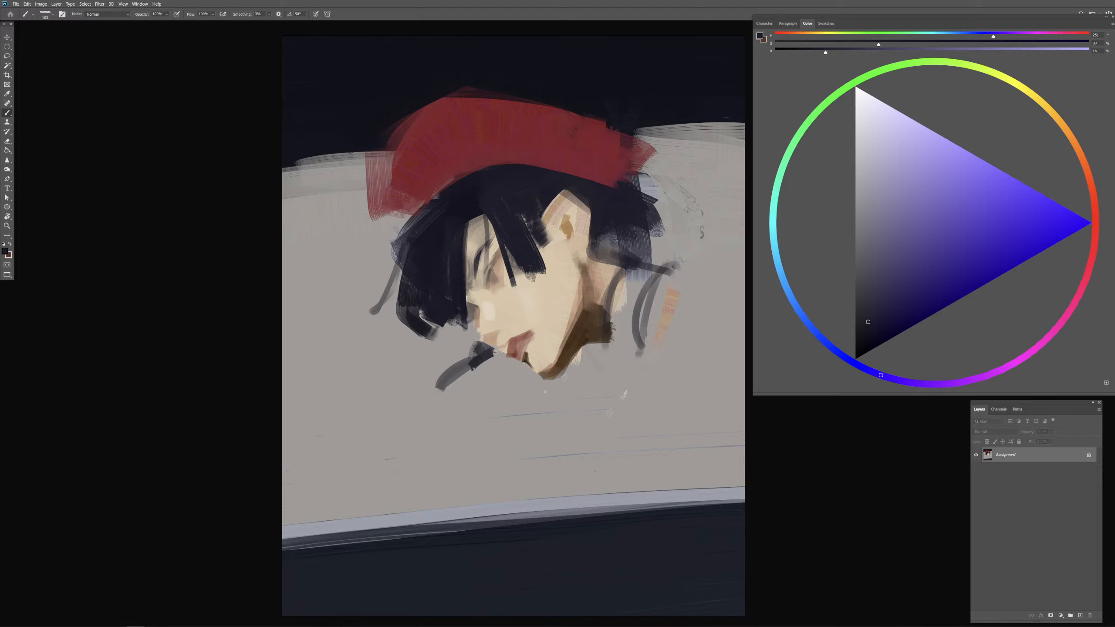
Step: Sketch dark guide lines for the back shoulder, the inner collar edge and the garment front below the chin
drag(673, 263, 715, 284)
drag(618, 312, 651, 398)
drag(676, 266, 739, 299)
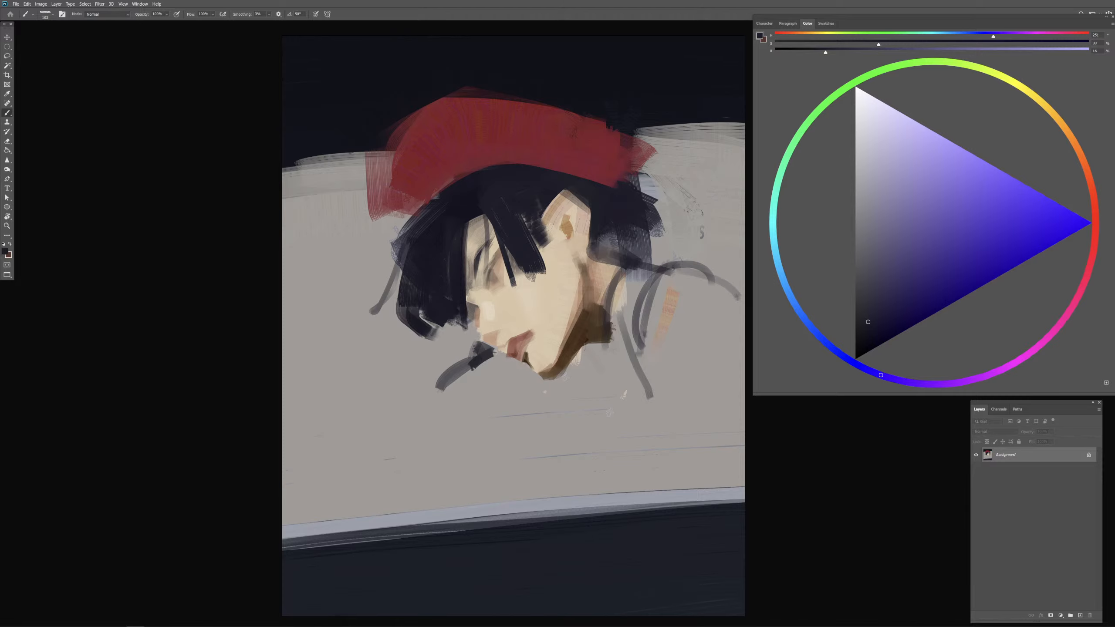
mouse_move(588, 348)
mouse_down()
mouse_move(625, 352)
mouse_move(589, 394)
mouse_move(643, 476)
mouse_up()
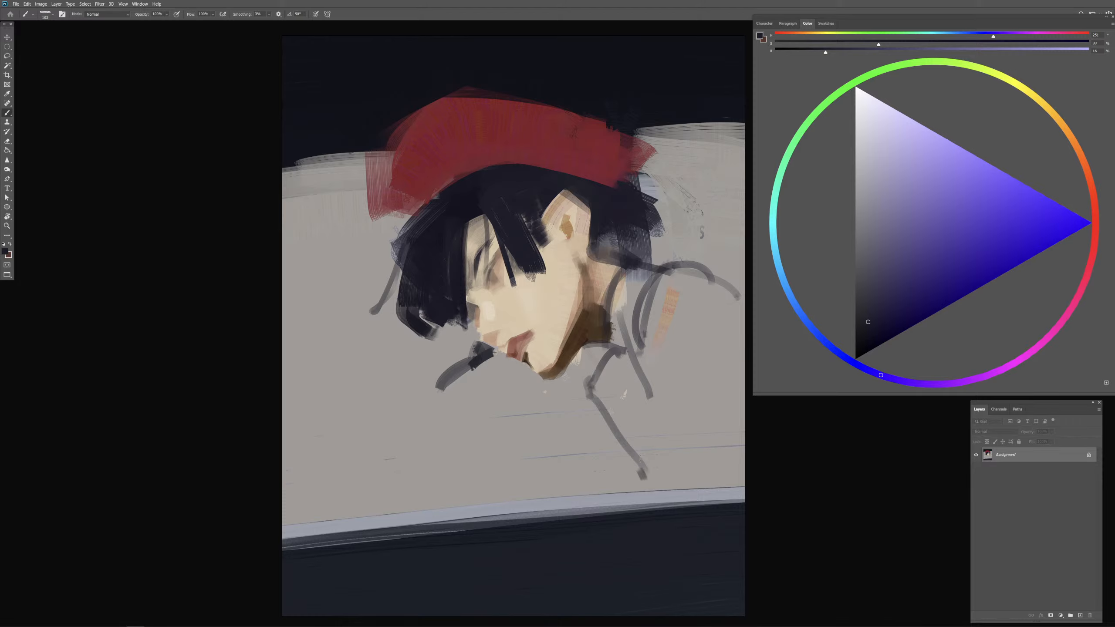
Step: Undo the thin front garment lines and redraw the collar and chest guides with a thicker brush
drag(629, 437, 640, 436)
key(ctrl+z)
key(ctrl+z)
mouse_move(616, 355)
mouse_down()
mouse_move(580, 410)
mouse_move(643, 490)
mouse_move(545, 397)
mouse_up()
key(ctrl+minus)
mouse_move(533, 317)
mouse_down()
mouse_move(491, 351)
mouse_move(527, 328)
mouse_up()
key(ctrl+z)
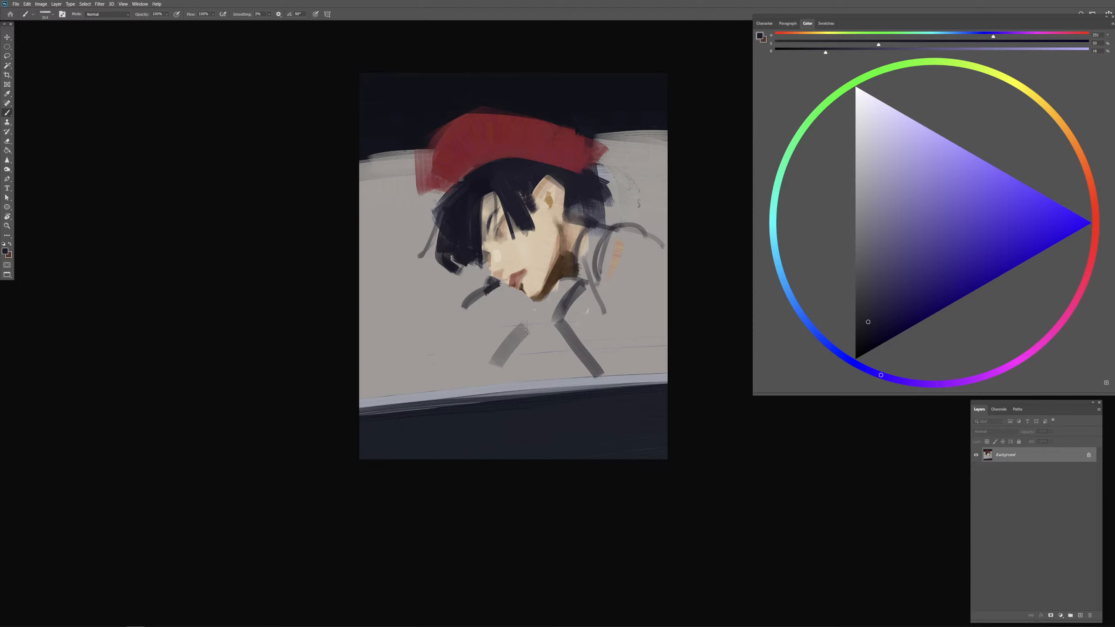
alt+click(533, 242)
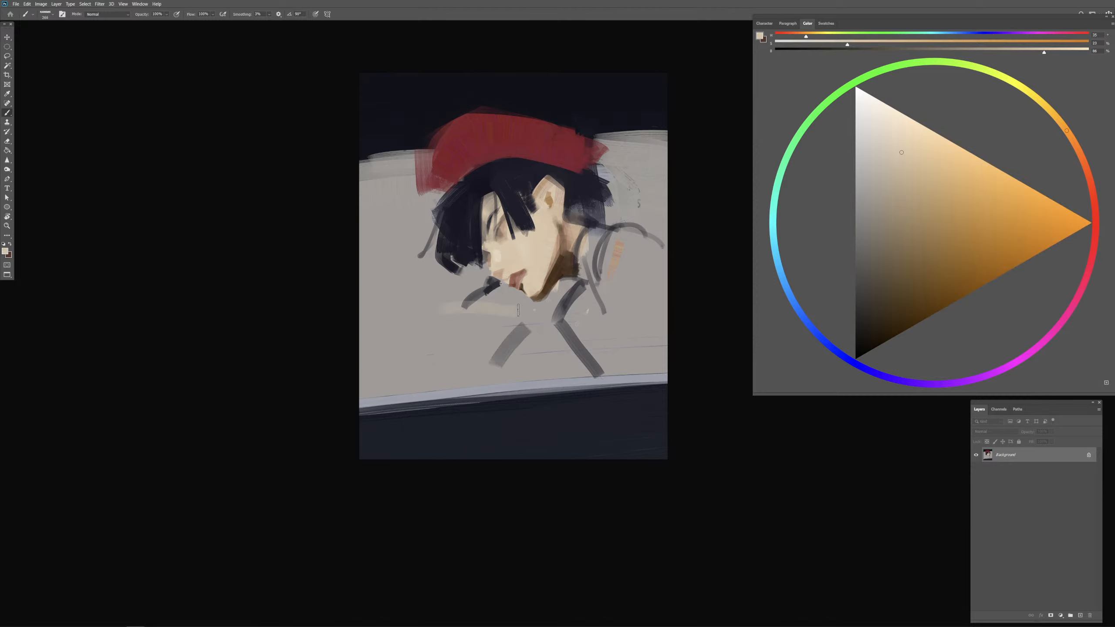
alt+click(560, 260)
alt+click(532, 262)
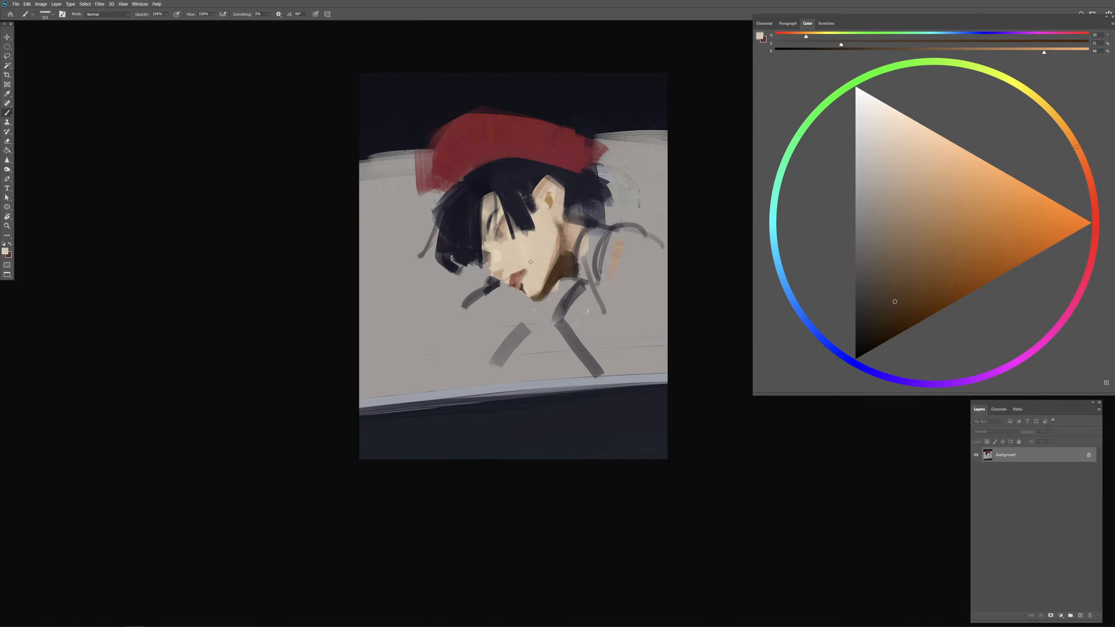
alt+right_click(466, 318)
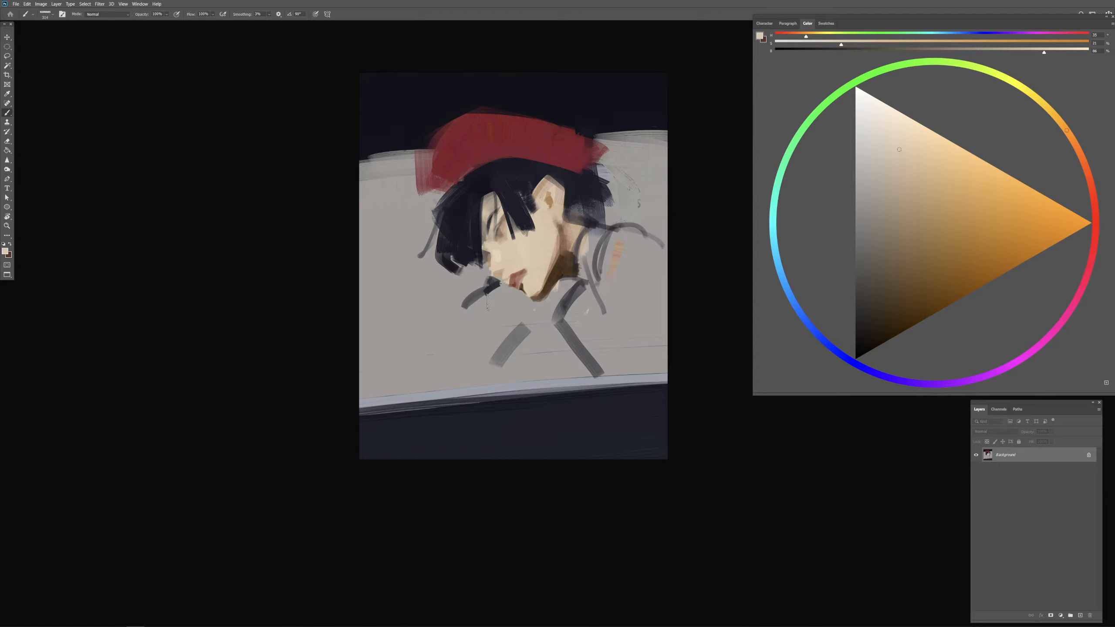
mouse_move(485, 299)
mouse_down()
mouse_move(507, 312)
mouse_move(442, 299)
mouse_move(454, 357)
mouse_up()
key(ctrl+z)
Step: Sample the light skin colour from the cheek and block in a raised hand below the mouth and chin
alt+click(537, 259)
alt+right_click(490, 310)
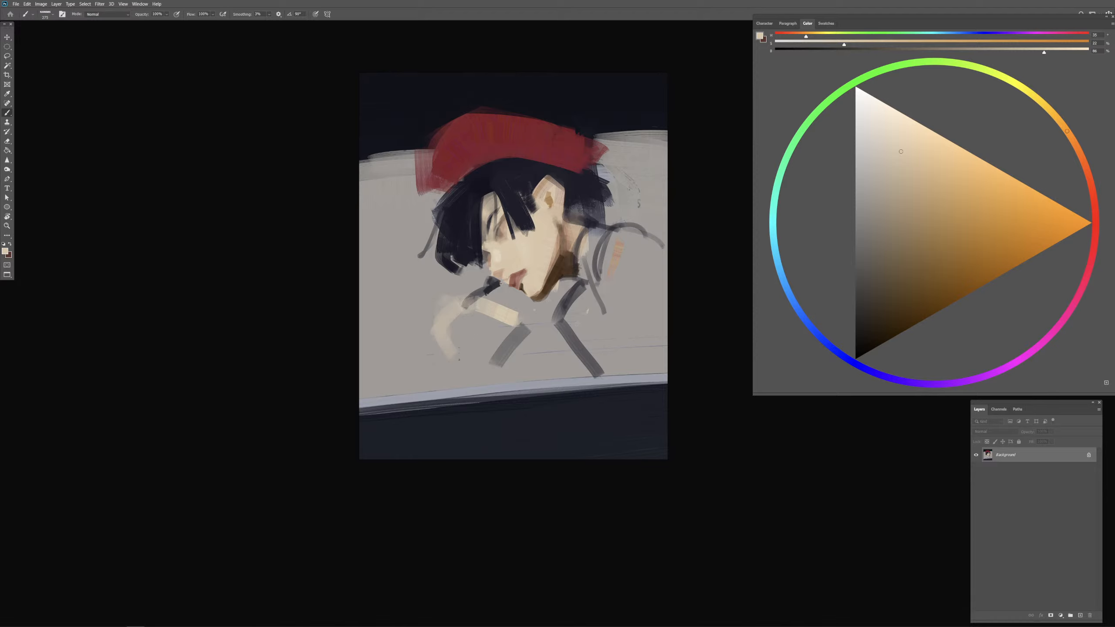
key(ctrl+z)
mouse_move(451, 293)
mouse_down()
mouse_move(477, 302)
mouse_move(440, 311)
mouse_move(447, 326)
mouse_move(431, 296)
mouse_move(448, 343)
mouse_move(489, 332)
mouse_move(452, 324)
mouse_move(502, 326)
mouse_move(469, 351)
mouse_move(532, 331)
mouse_move(511, 355)
mouse_up()
Step: Sample the dark hair colour, shift it to a near-neutral dark and paint a glove over the raised hand
alt+click(498, 278)
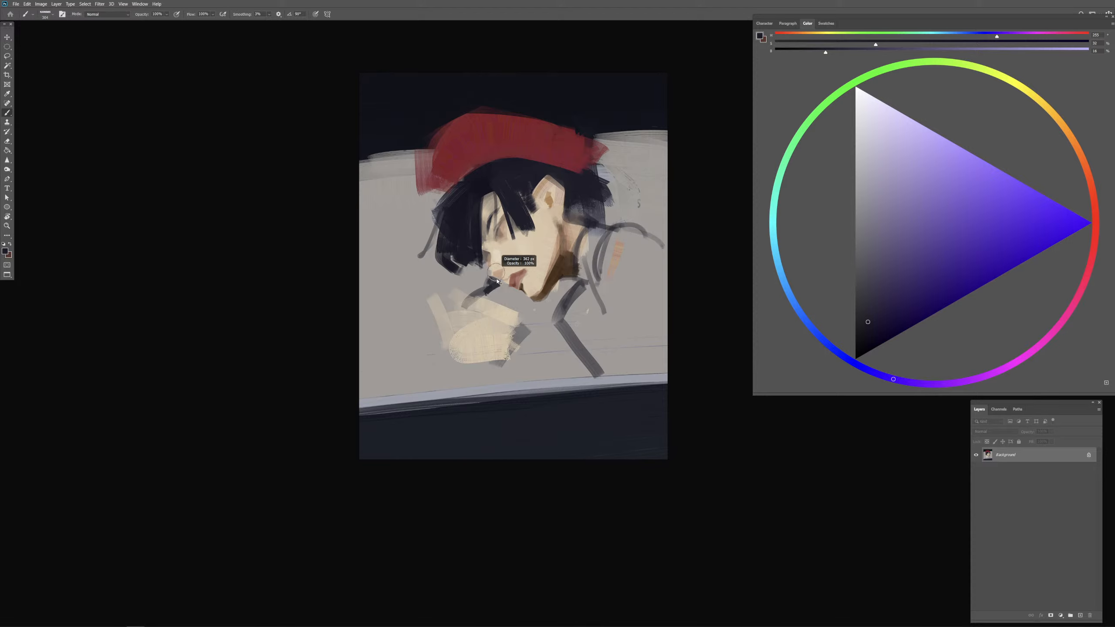
drag(498, 281, 500, 280)
mouse_move(448, 342)
mouse_down()
mouse_move(436, 301)
mouse_move(454, 355)
mouse_up()
click(862, 328)
mouse_move(454, 290)
mouse_down()
mouse_move(496, 317)
mouse_move(461, 315)
mouse_move(466, 336)
mouse_move(495, 319)
mouse_move(474, 350)
mouse_move(512, 320)
mouse_move(502, 354)
mouse_up()
mouse_move(502, 353)
mouse_down()
mouse_move(517, 327)
mouse_move(478, 343)
mouse_move(464, 326)
mouse_move(491, 319)
mouse_move(464, 331)
mouse_move(471, 316)
mouse_move(439, 305)
mouse_up()
key(ctrl+z)
Step: Sample the glove's dark tone and paint a bent finger extending outward from the glove's outer side
alt+click(441, 293)
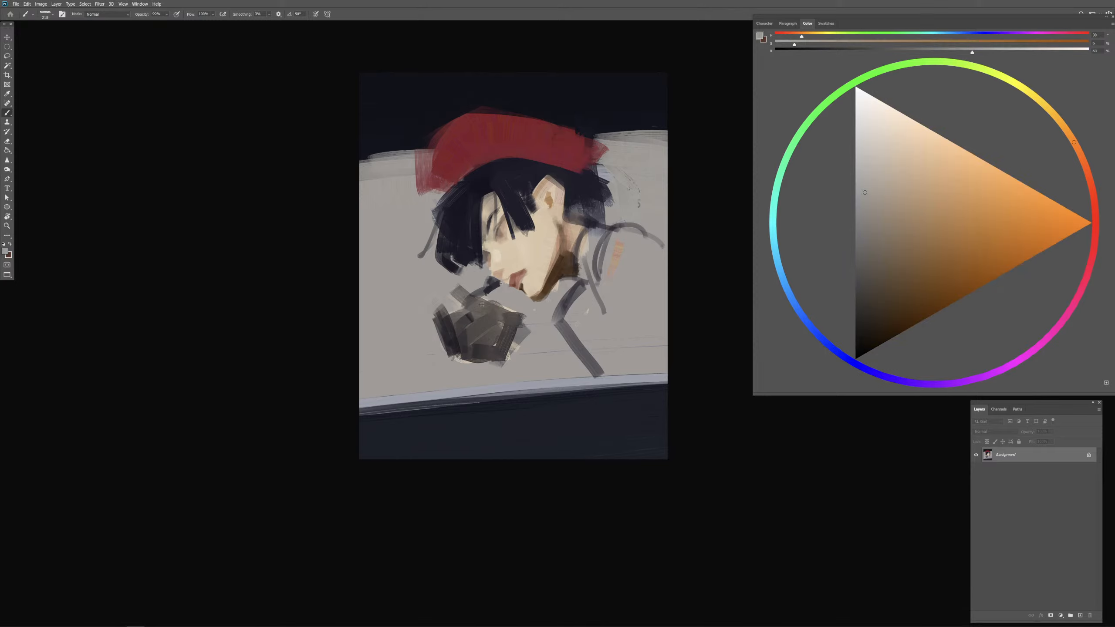
alt+click(449, 332)
alt+right_click(438, 319)
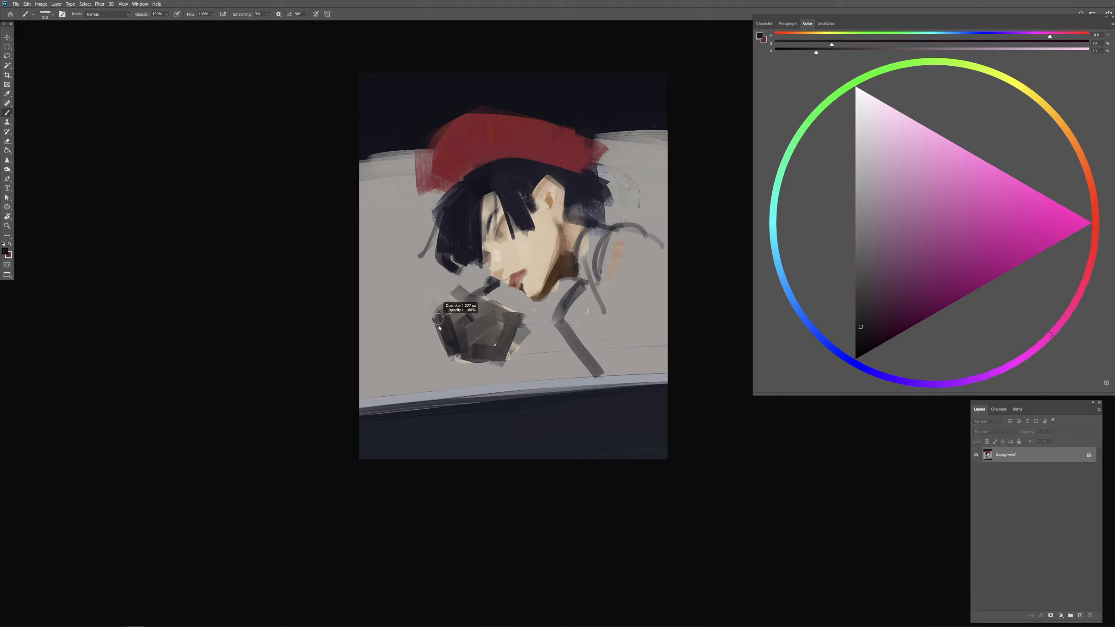
mouse_move(440, 301)
mouse_down()
mouse_move(437, 344)
mouse_move(429, 329)
mouse_move(440, 326)
mouse_up()
alt+right_click(447, 332)
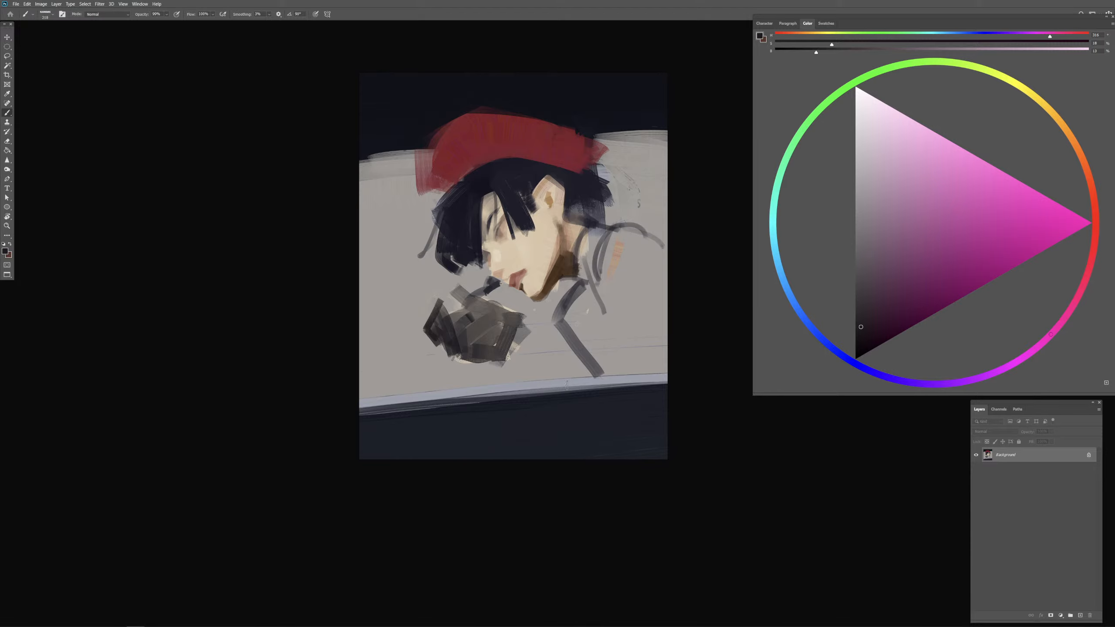
key(ctrl+z)
key(ctrl+z)
mouse_move(437, 290)
mouse_down()
mouse_move(425, 300)
mouse_move(438, 332)
mouse_move(423, 325)
mouse_move(443, 334)
mouse_up()
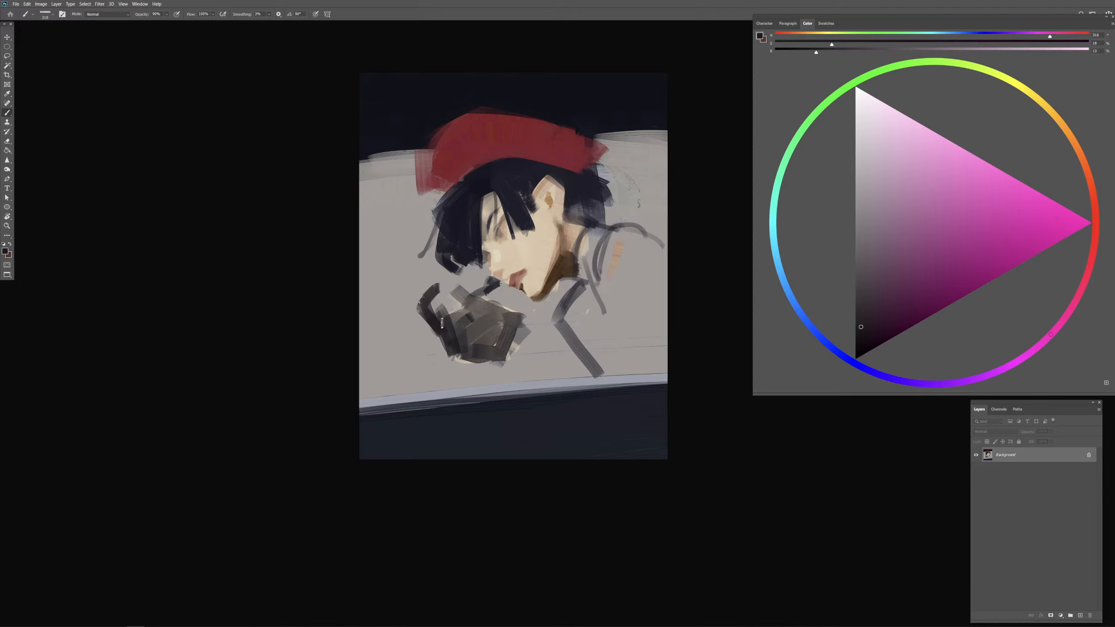
key(ctrl+z)
key(ctrl+z)
mouse_move(437, 285)
mouse_down()
mouse_move(420, 313)
mouse_move(432, 326)
mouse_move(457, 331)
mouse_move(450, 320)
mouse_move(469, 307)
mouse_move(450, 315)
mouse_move(487, 317)
mouse_up()
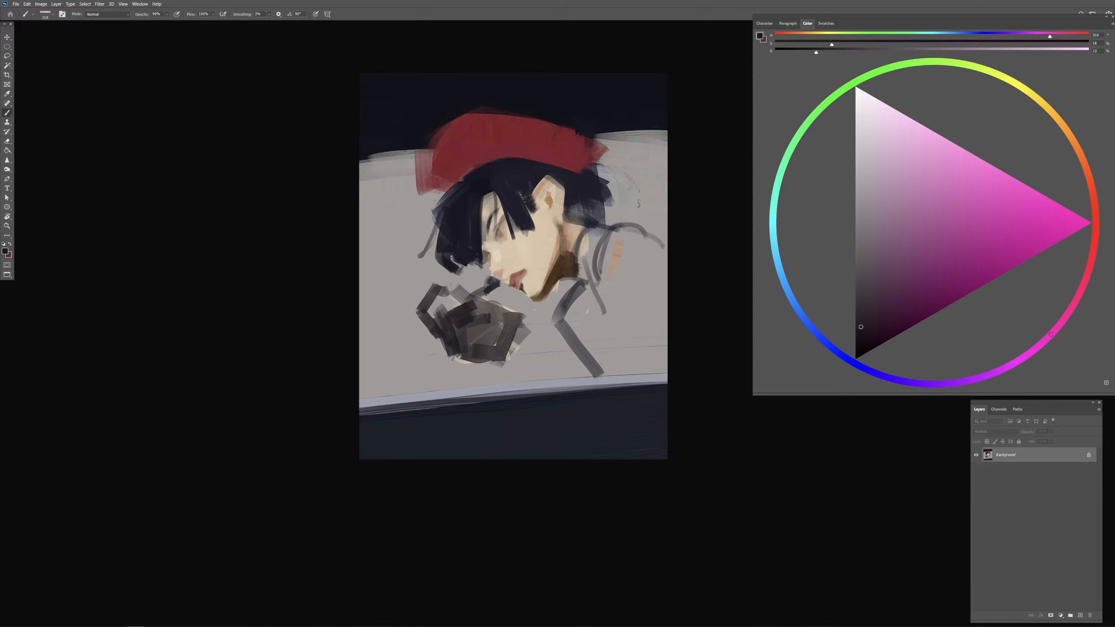
Step: Rework the tip of the raised finger with short dark strokes using a resized brush
key(ctrl+z)
alt+right_click(443, 311)
drag(435, 291, 451, 296)
key(ctrl+z)
drag(434, 286, 454, 285)
key(ctrl+z)
Step: Try a wide dark band running diagonally from the canvas edge past the glove to the lower dark area
drag(421, 268, 429, 266)
mouse_move(373, 219)
mouse_down()
mouse_move(440, 294)
mouse_move(365, 224)
mouse_move(444, 306)
mouse_move(357, 239)
mouse_move(444, 292)
mouse_up()
key(ctrl+z)
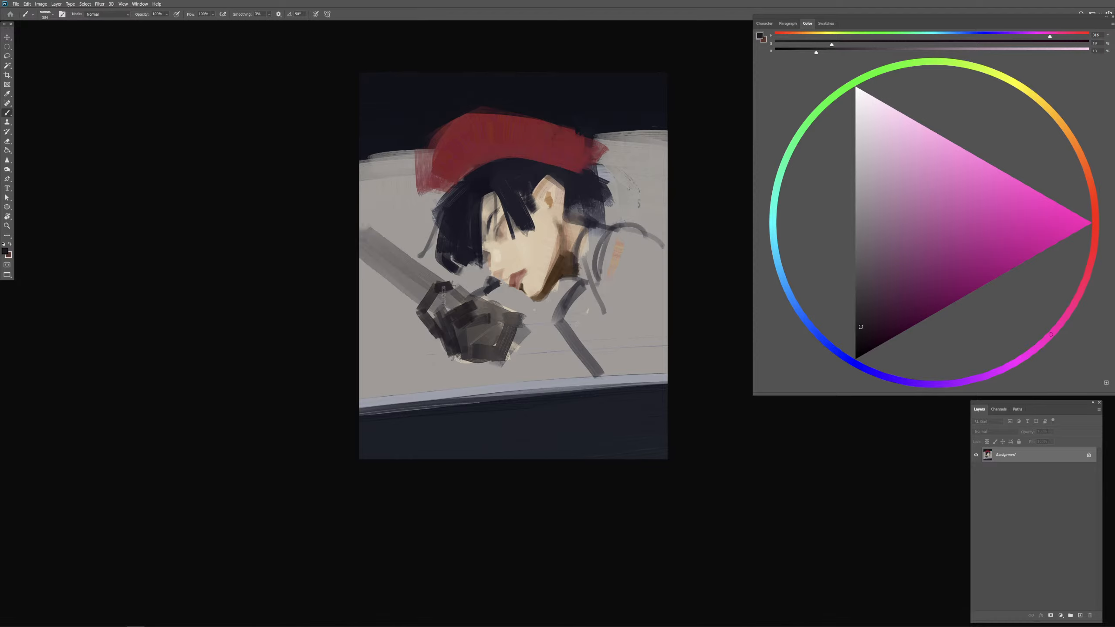
drag(489, 330, 584, 389)
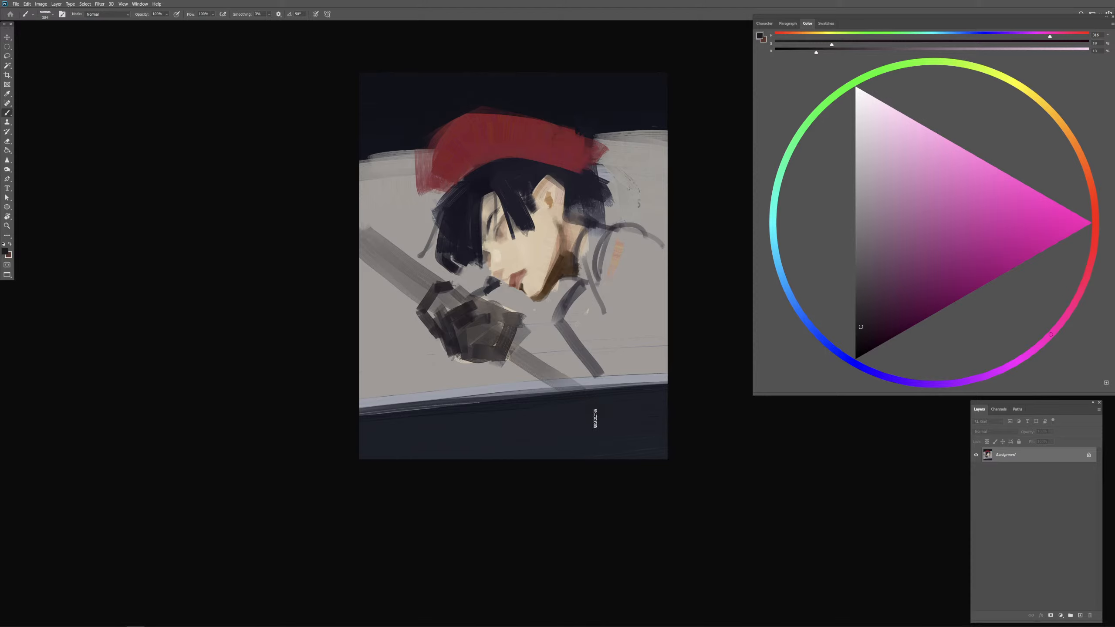
key(ctrl+z)
drag(542, 346, 539, 345)
key(ctrl+z)
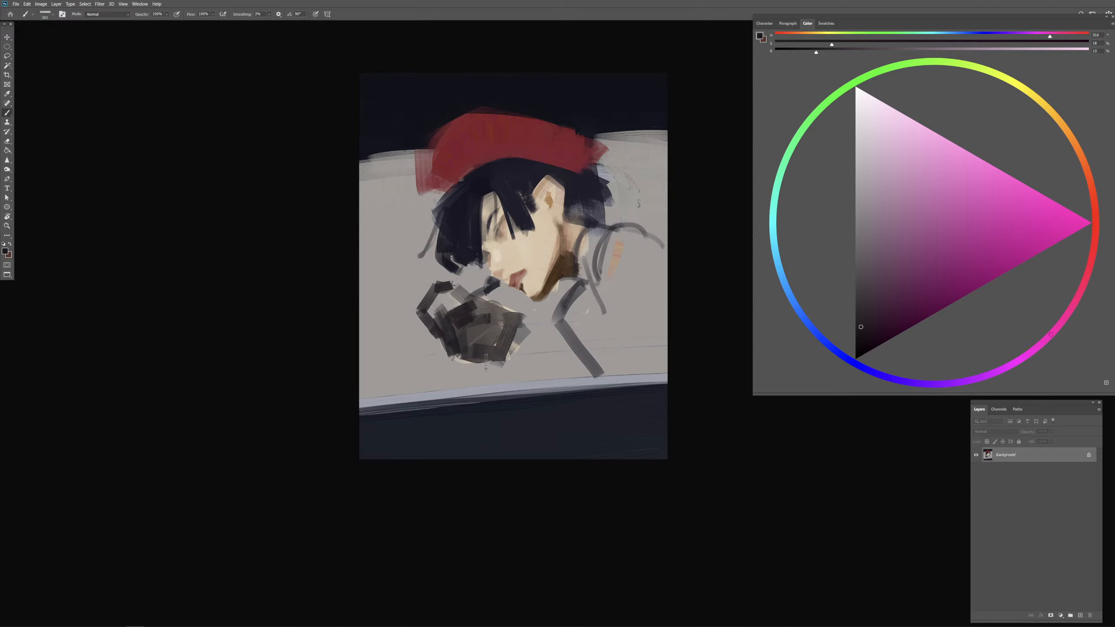
Step: Sketch a forearm stroke from the glove toward the lower dark band and extend the chest guide line down to it
mouse_move(487, 363)
mouse_down()
mouse_move(508, 377)
mouse_move(496, 357)
mouse_move(531, 351)
mouse_move(503, 370)
mouse_move(502, 357)
mouse_move(517, 356)
mouse_move(552, 379)
mouse_up()
key(ctrl+z)
key(ctrl+z)
drag(518, 339, 566, 379)
drag(518, 340, 571, 378)
drag(498, 360, 566, 405)
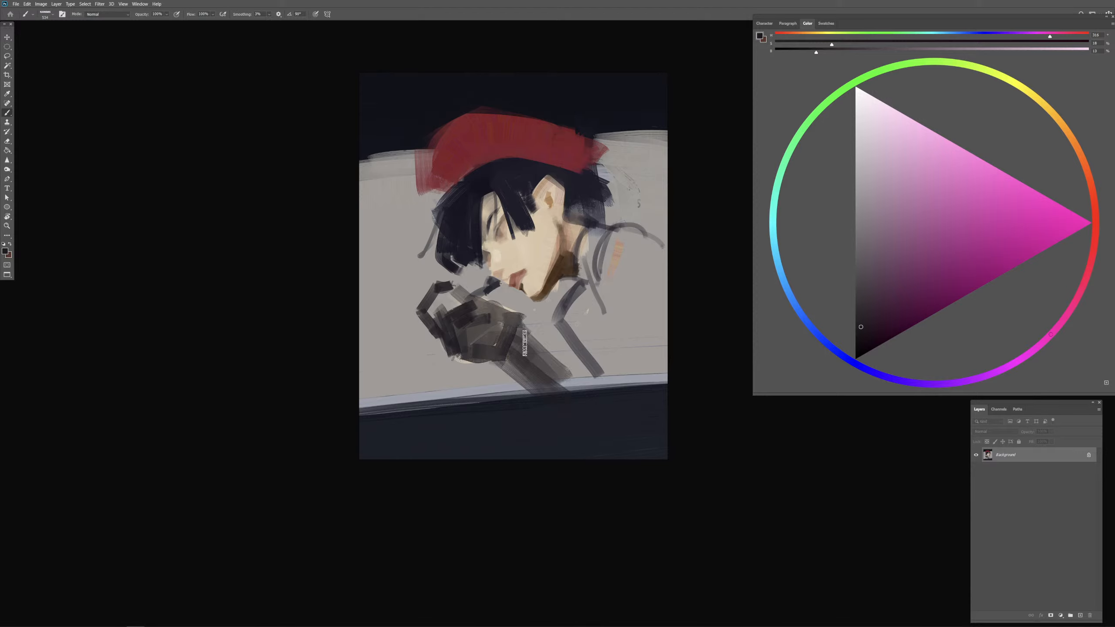
mouse_move(524, 343)
mouse_down()
mouse_move(596, 386)
mouse_move(578, 375)
mouse_move(579, 341)
mouse_move(592, 390)
mouse_up()
key(ctrl+z)
key(ctrl+z)
key(ctrl+z)
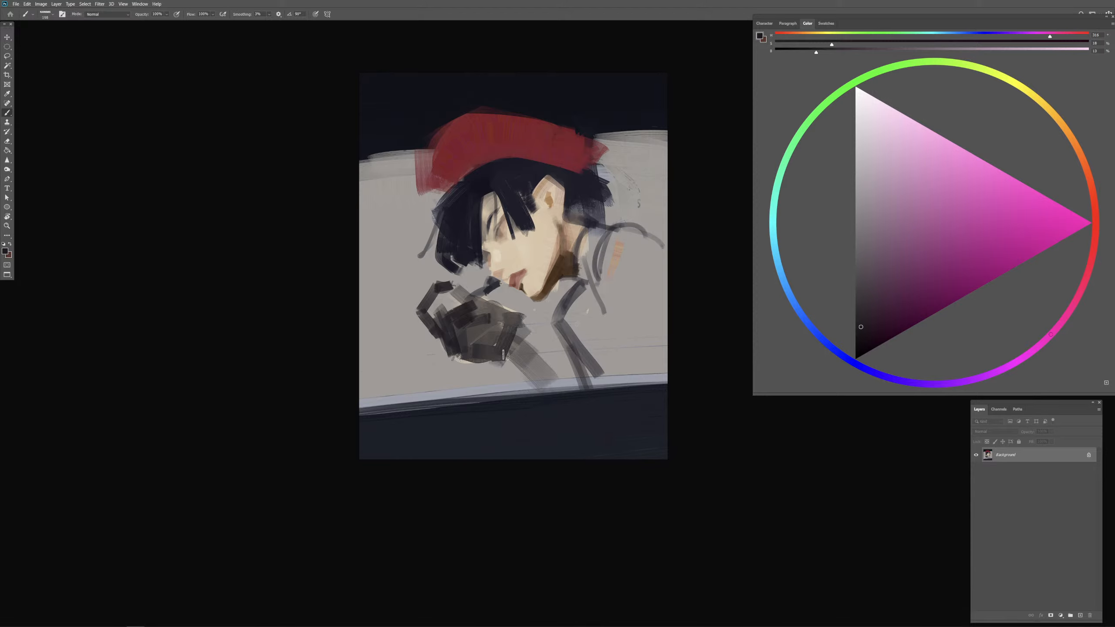
Step: Paint the dark forearm diagonally from the glove's wrist down into the lower dark band
mouse_move(503, 354)
mouse_down()
mouse_move(540, 369)
mouse_move(544, 355)
mouse_move(599, 439)
mouse_up()
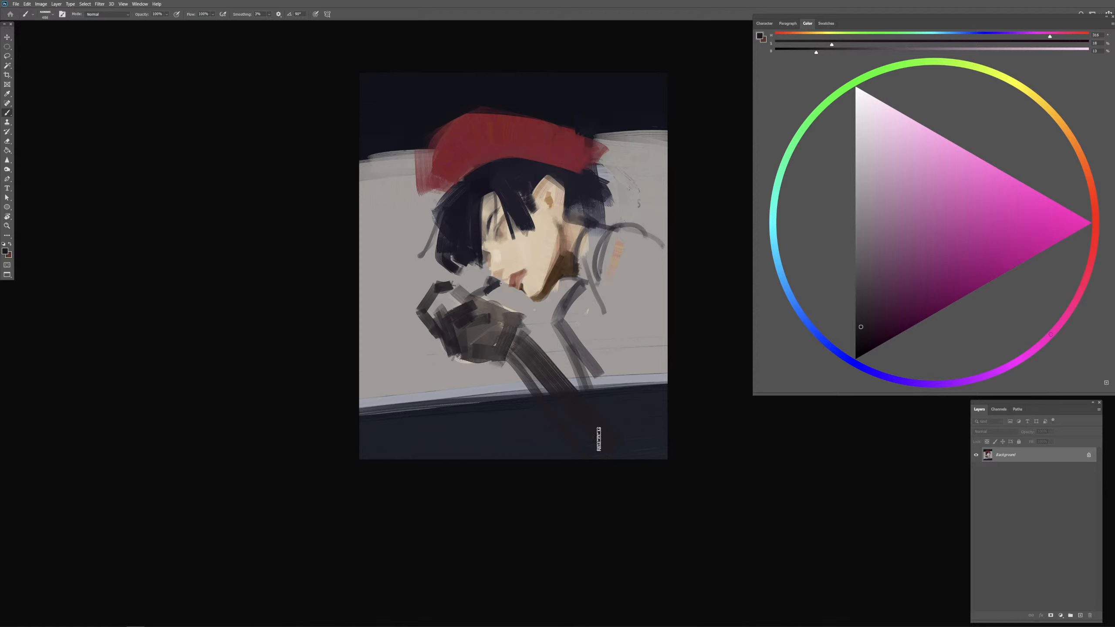
drag(522, 372, 591, 452)
key(ctrl+z)
key(ctrl+z)
key(ctrl+z)
mouse_move(505, 354)
mouse_down()
mouse_move(544, 408)
mouse_move(578, 418)
mouse_up()
drag(539, 363, 591, 408)
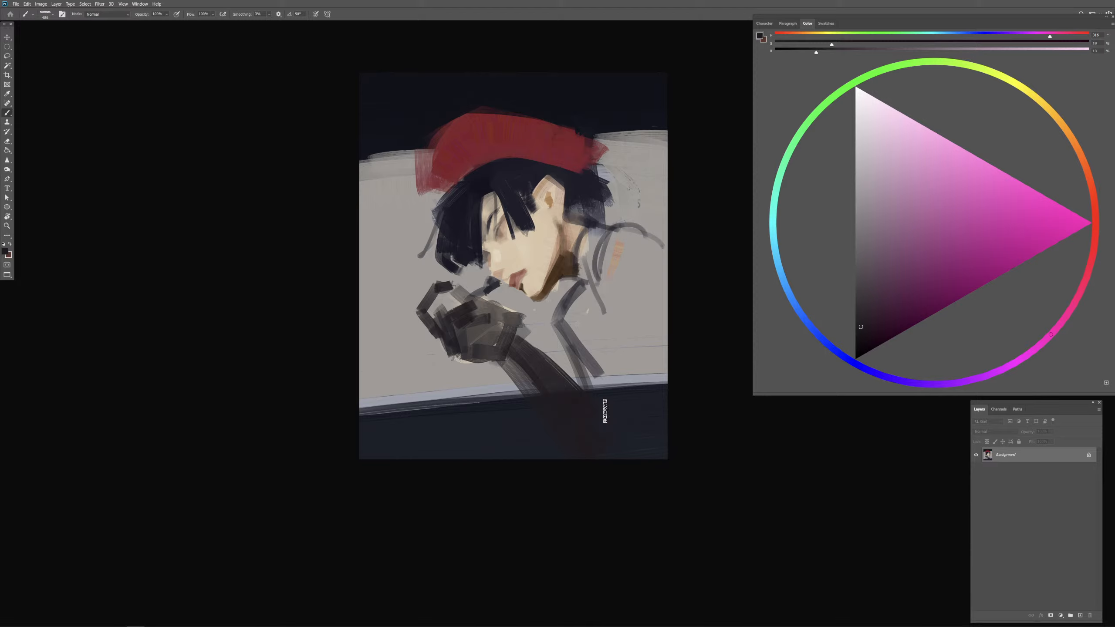
Step: Strengthen the collar, garment opening and back shoulder guides with thinner dark strokes
drag(596, 304, 577, 304)
drag(600, 238, 579, 365)
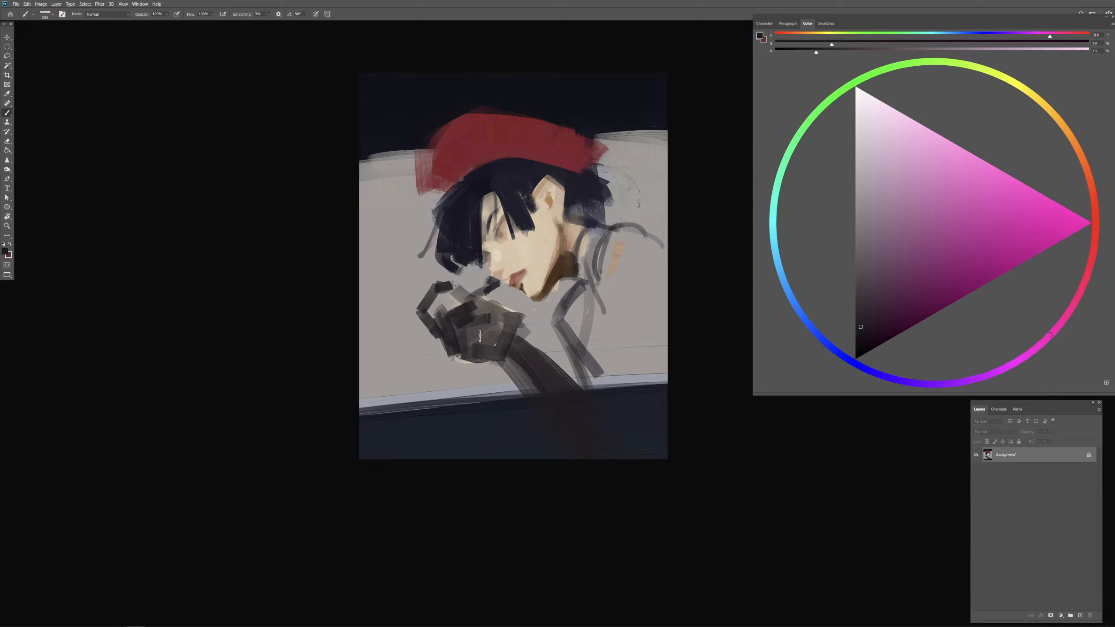
drag(487, 309, 522, 326)
key(ctrl+z)
mouse_move(622, 244)
mouse_down()
mouse_move(574, 301)
mouse_move(606, 349)
mouse_move(600, 365)
mouse_up()
key(ctrl+z)
mouse_move(591, 268)
mouse_down()
mouse_move(582, 296)
mouse_move(600, 301)
mouse_up()
drag(585, 295, 602, 310)
mouse_move(629, 217)
mouse_down()
mouse_move(608, 247)
mouse_move(650, 274)
mouse_up()
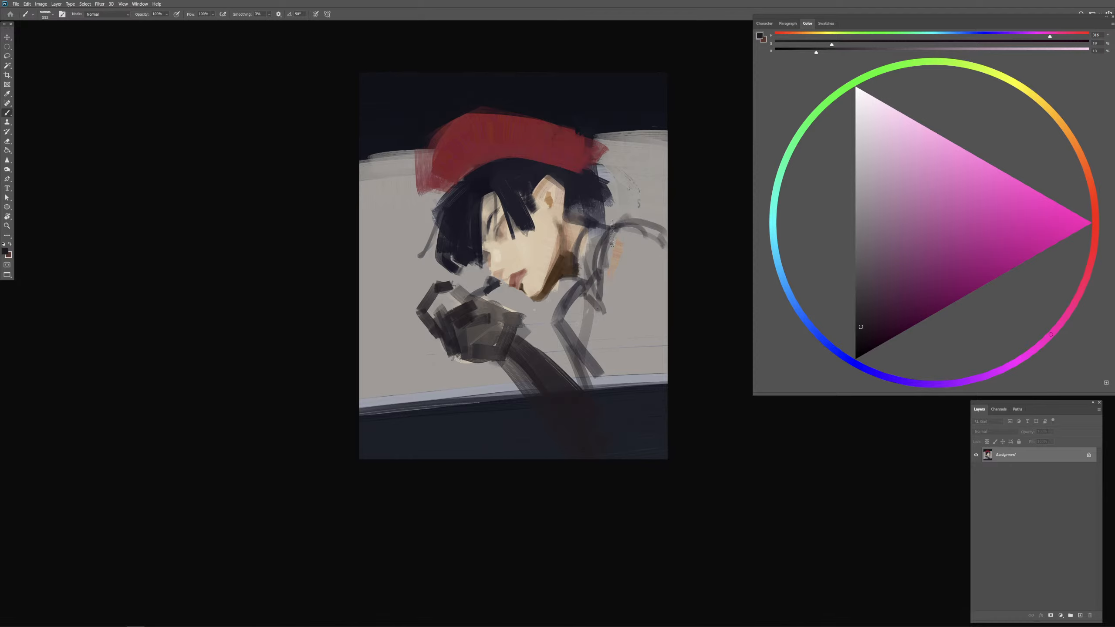
Step: Try filling the back upper arm below the shoulder line with broad translucent dark strokes
drag(614, 233, 646, 391)
drag(632, 332, 647, 334)
key(ctrl+z)
mouse_move(615, 242)
mouse_down()
mouse_move(642, 264)
mouse_move(672, 350)
mouse_up()
key(ctrl+z)
mouse_move(621, 235)
mouse_down()
mouse_move(616, 380)
mouse_move(632, 383)
mouse_up()
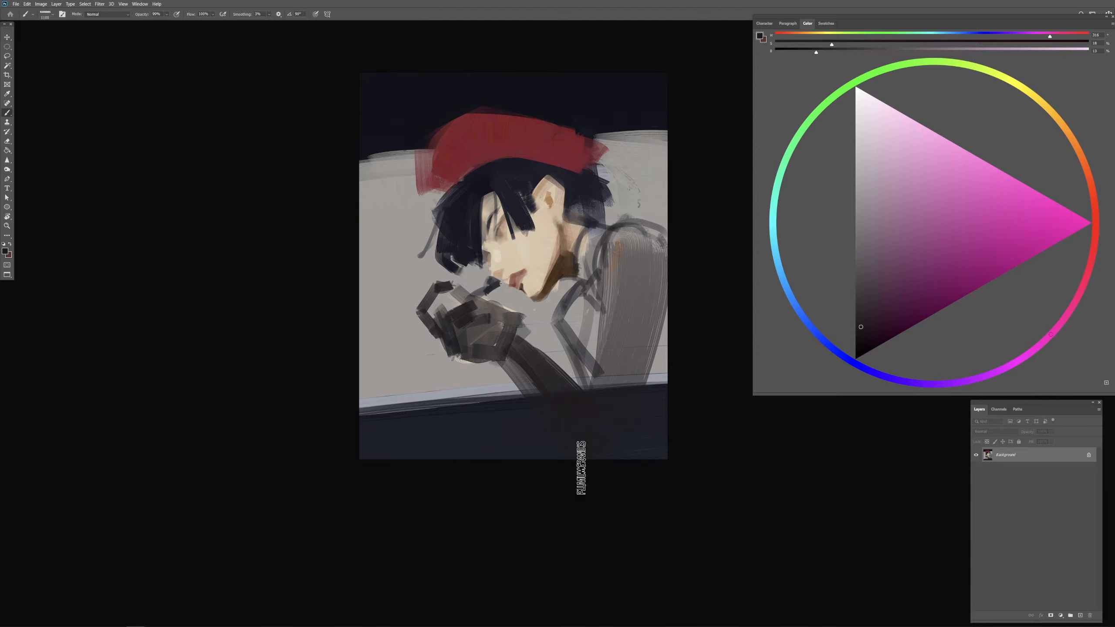
Step: Try shading the garment front between the chin and the lower band with dark vertical strokes
mouse_move(573, 425)
mouse_down()
mouse_move(567, 437)
mouse_move(543, 433)
mouse_up()
drag(545, 338, 523, 439)
drag(541, 327, 527, 442)
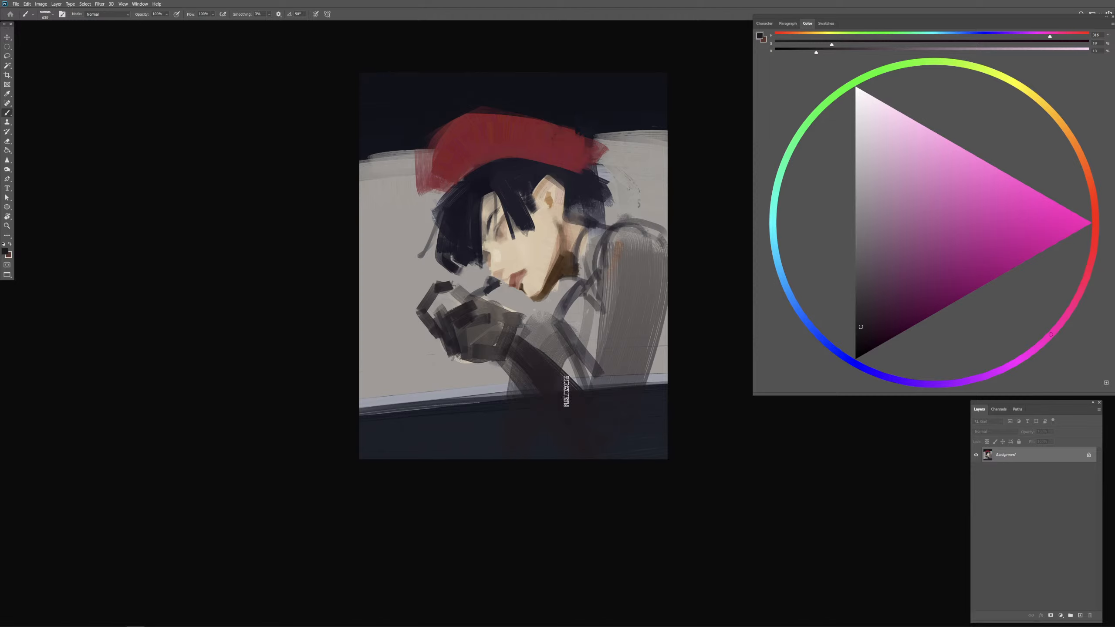
key(ctrl+z)
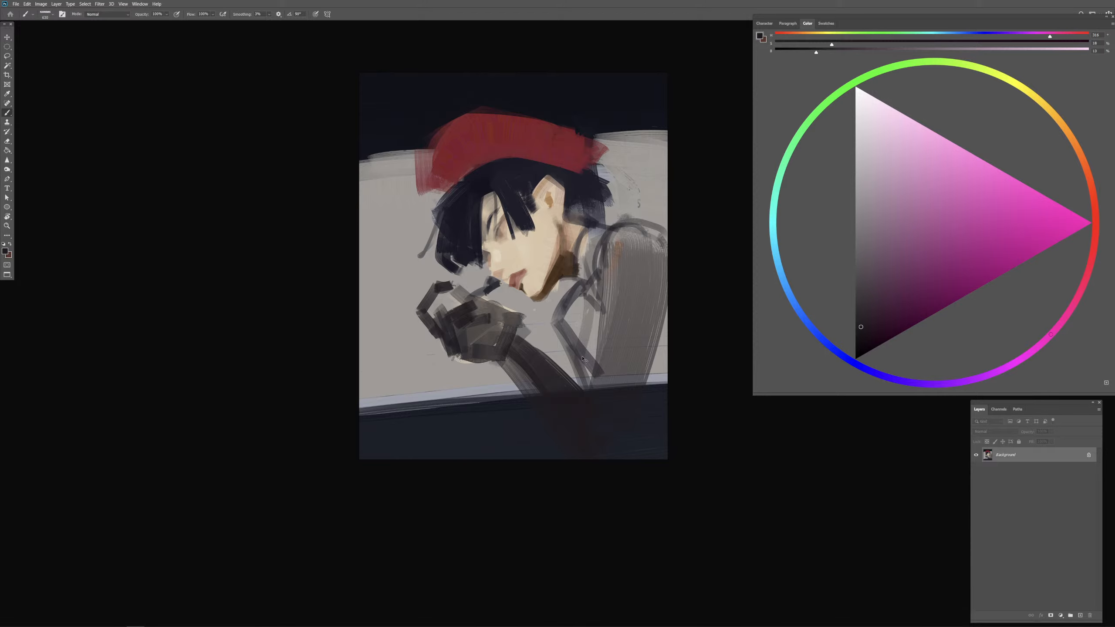
key(ctrl+z)
Step: Try a denser dark fill following the curve of the back shoulder and upper arm
mouse_move(618, 253)
mouse_down()
mouse_move(638, 260)
mouse_move(654, 386)
mouse_up()
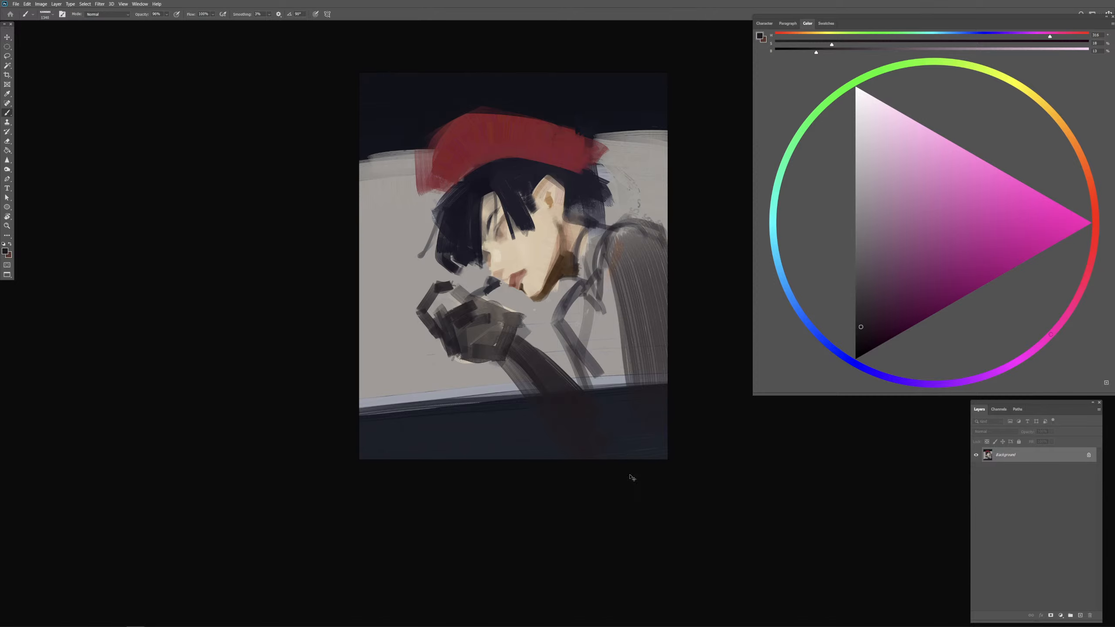
key(ctrl+z)
drag(621, 307, 612, 307)
drag(631, 240, 652, 382)
drag(630, 264, 652, 369)
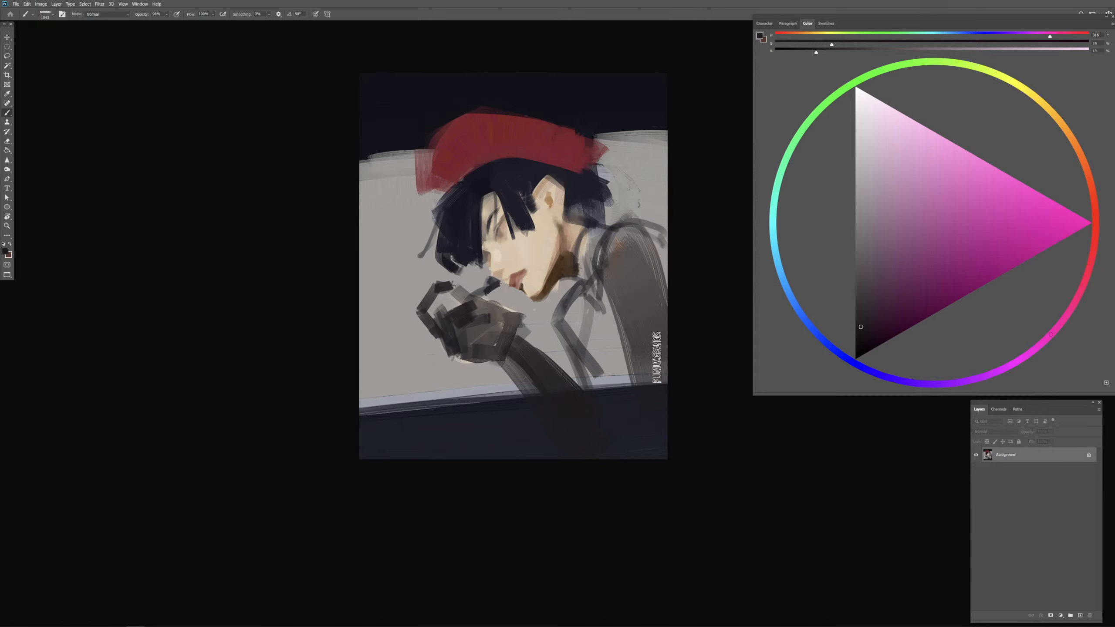
Step: Undo the dark upper-arm fill and paint a light skin-toned patch for the bare arm at the canvas edge
mouse_move(651, 324)
mouse_down()
mouse_move(643, 360)
mouse_move(660, 424)
mouse_up()
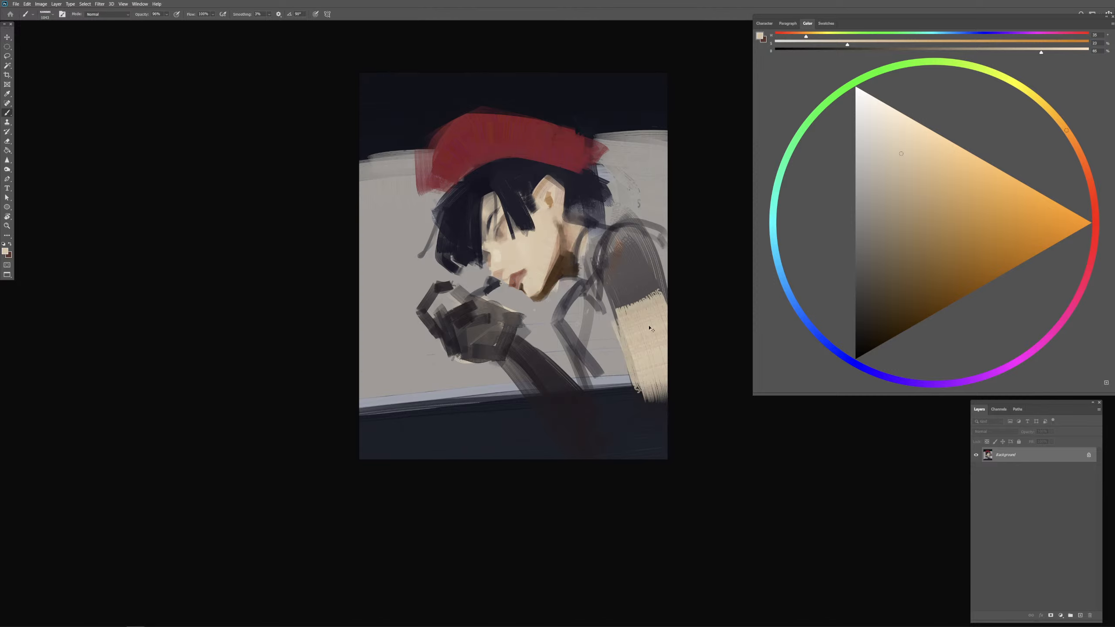
key(ctrl+z)
key(ctrl+z)
drag(647, 301, 671, 366)
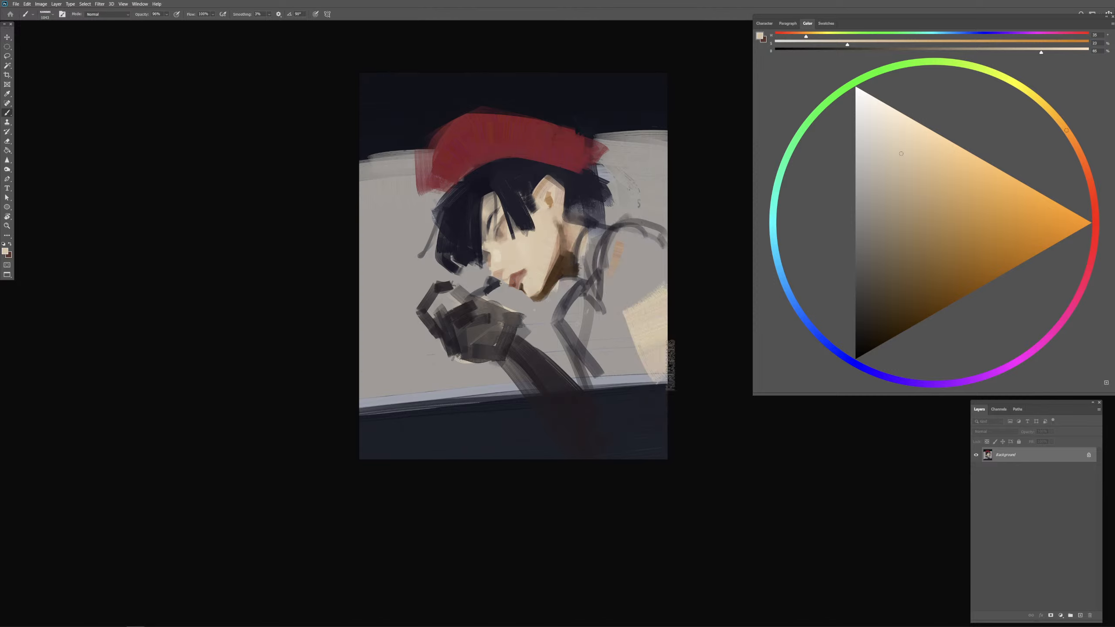
Step: Sample the cap's red, adjust it slightly toward crimson and paint the rounded back shoulder with it
alt+click(576, 187)
alt+click(563, 147)
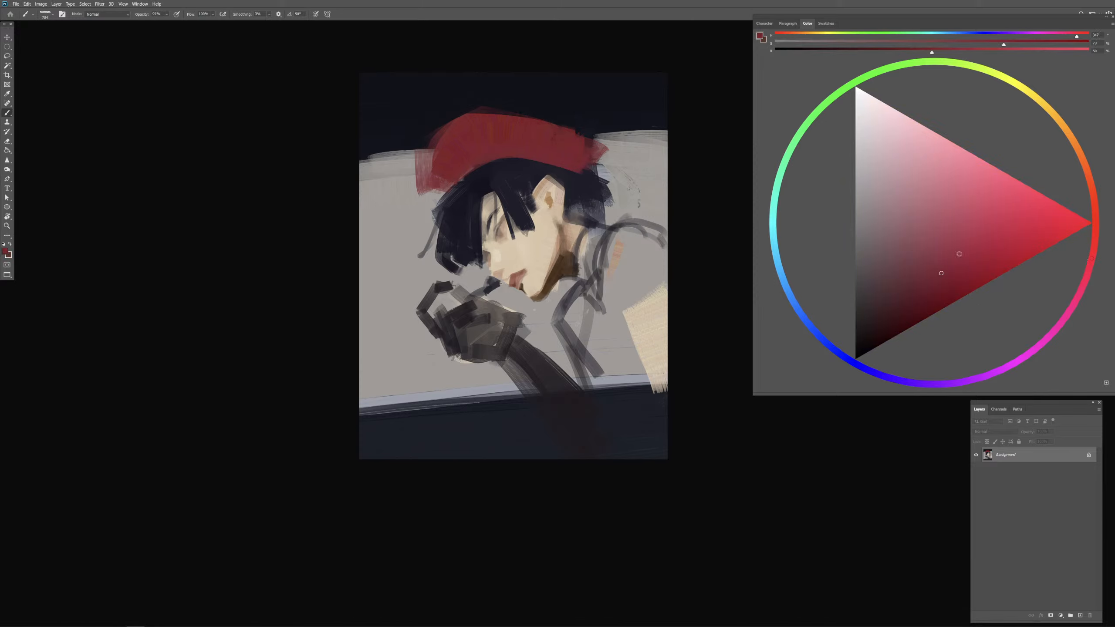
mouse_move(602, 272)
mouse_down()
mouse_move(629, 233)
mouse_move(660, 269)
mouse_move(617, 277)
mouse_up()
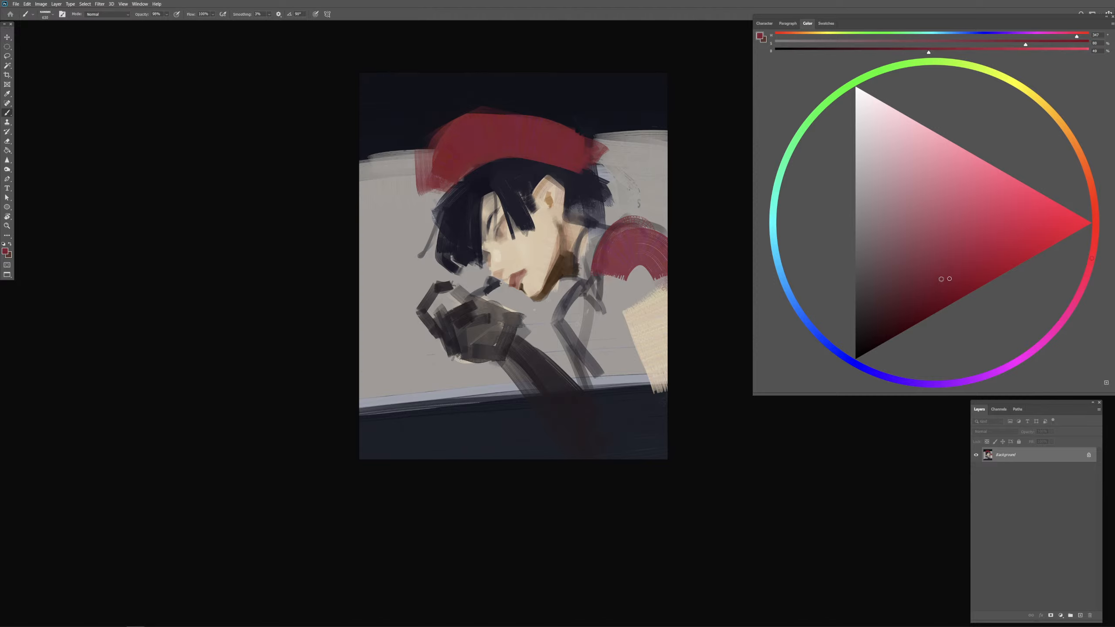
click(943, 278)
drag(610, 253, 646, 246)
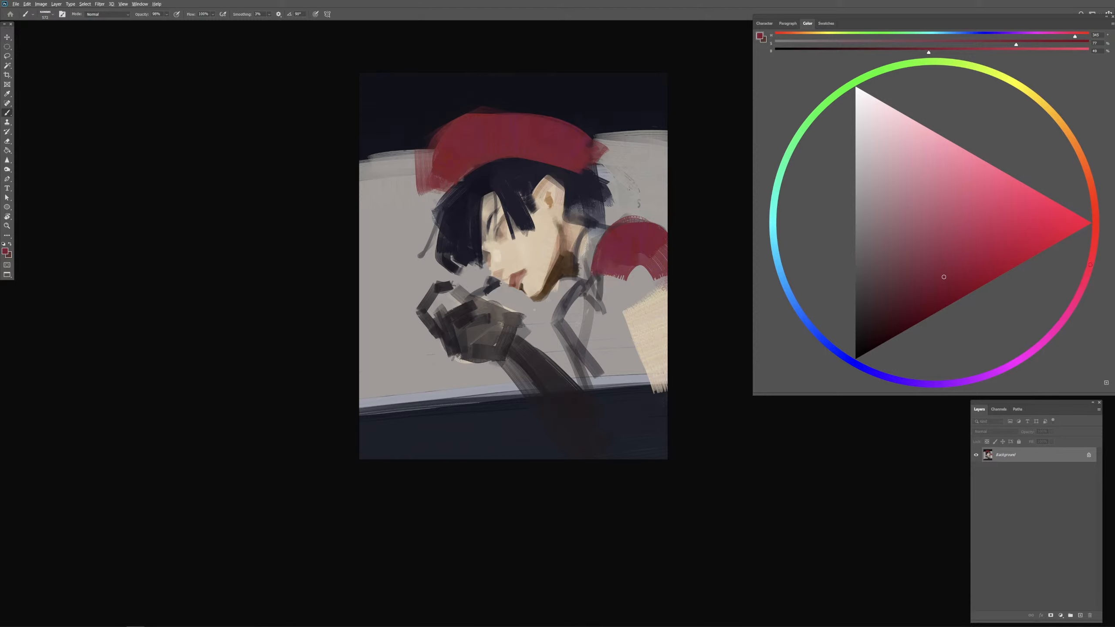
Step: Trim the cap's upper edge with the dark background colour and resample the cap's red
alt+click(566, 102)
alt+click(537, 143)
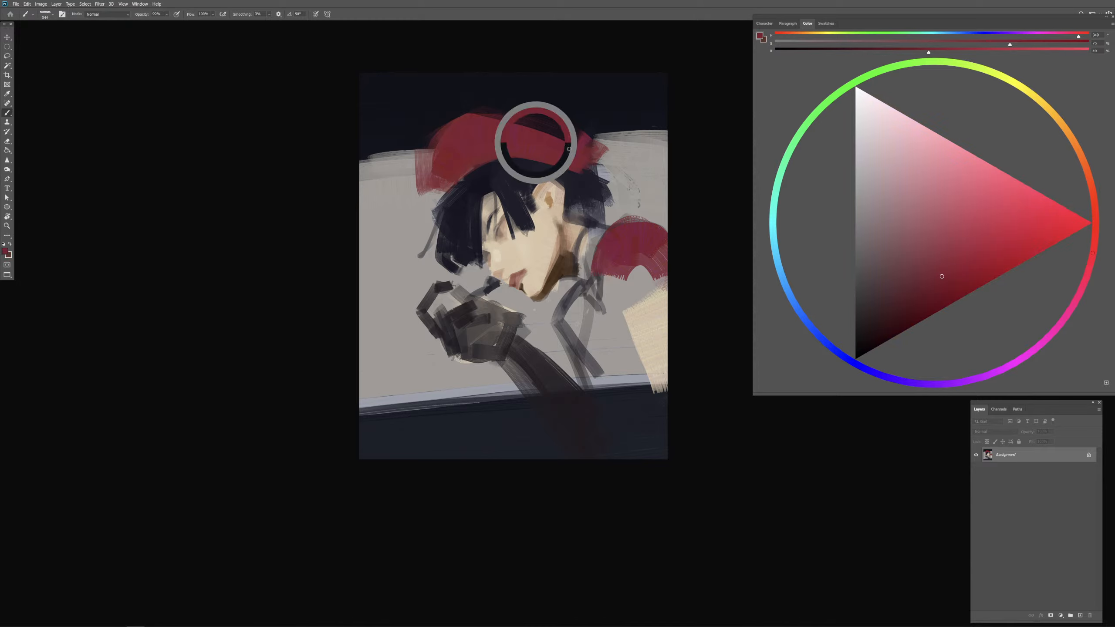
drag(613, 291, 620, 290)
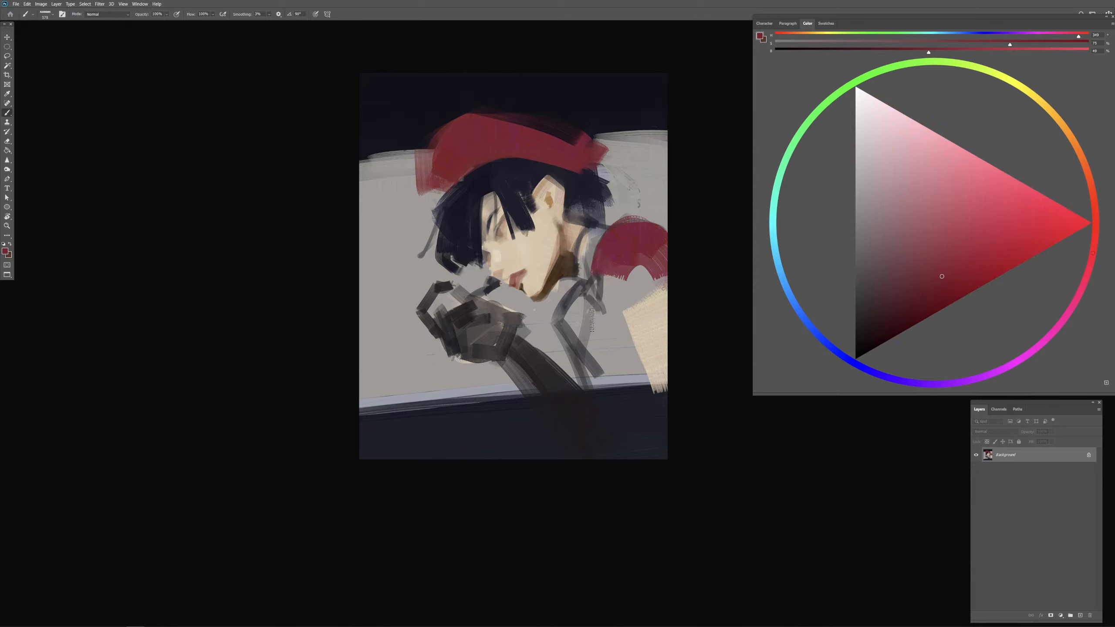
Step: Block in the garment front below the chin with the sampled red, over the chest guides
mouse_move(584, 335)
mouse_down()
mouse_move(567, 350)
mouse_move(573, 315)
mouse_move(565, 326)
mouse_move(578, 308)
mouse_move(578, 348)
mouse_move(565, 318)
mouse_move(577, 293)
mouse_move(551, 314)
mouse_move(563, 325)
mouse_move(561, 302)
mouse_move(572, 358)
mouse_up()
key(ctrl+z)
drag(630, 236, 627, 237)
mouse_move(611, 223)
mouse_down()
mouse_move(661, 228)
mouse_move(618, 232)
mouse_move(615, 219)
mouse_move(585, 285)
mouse_up()
key(ctrl+z)
Step: Fill the back shoulder and short sleeve with red from the collar down to the bare arm
mouse_move(609, 219)
mouse_down()
mouse_move(595, 307)
mouse_move(612, 225)
mouse_move(599, 312)
mouse_up()
drag(598, 293, 609, 294)
key(ctrl+z)
key(ctrl+z)
mouse_move(619, 224)
mouse_down()
mouse_move(613, 319)
mouse_move(610, 304)
mouse_move(660, 268)
mouse_move(689, 286)
mouse_up()
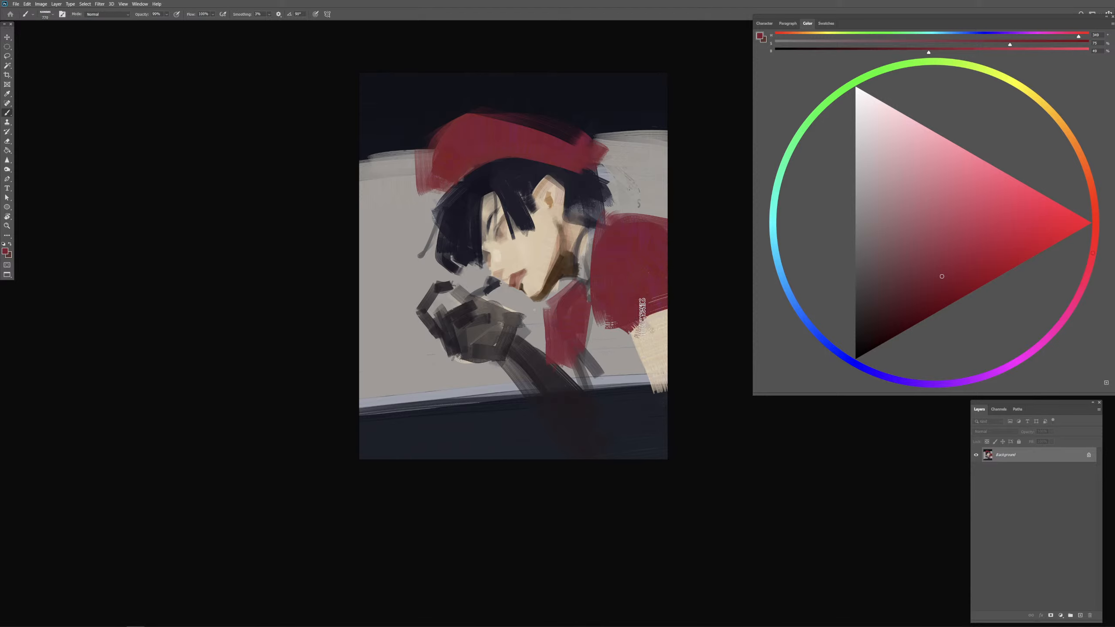
drag(602, 218, 589, 229)
Step: Sample the dark hair colour and repaint the front hair strand falling over the forehead and eye
alt+click(505, 192)
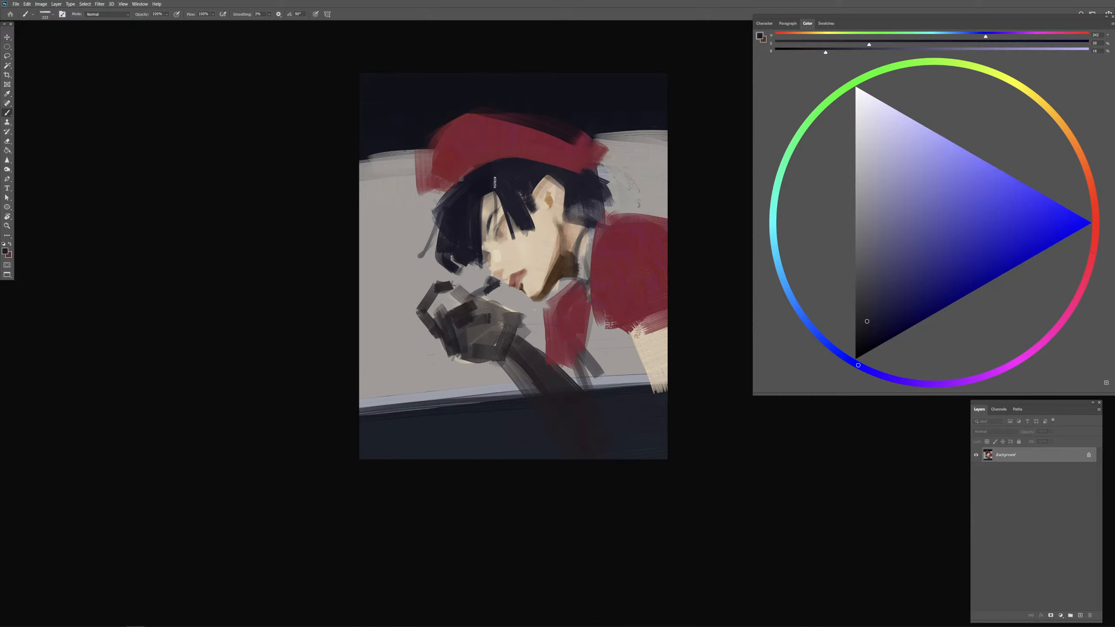
drag(493, 200, 485, 243)
drag(490, 192, 488, 240)
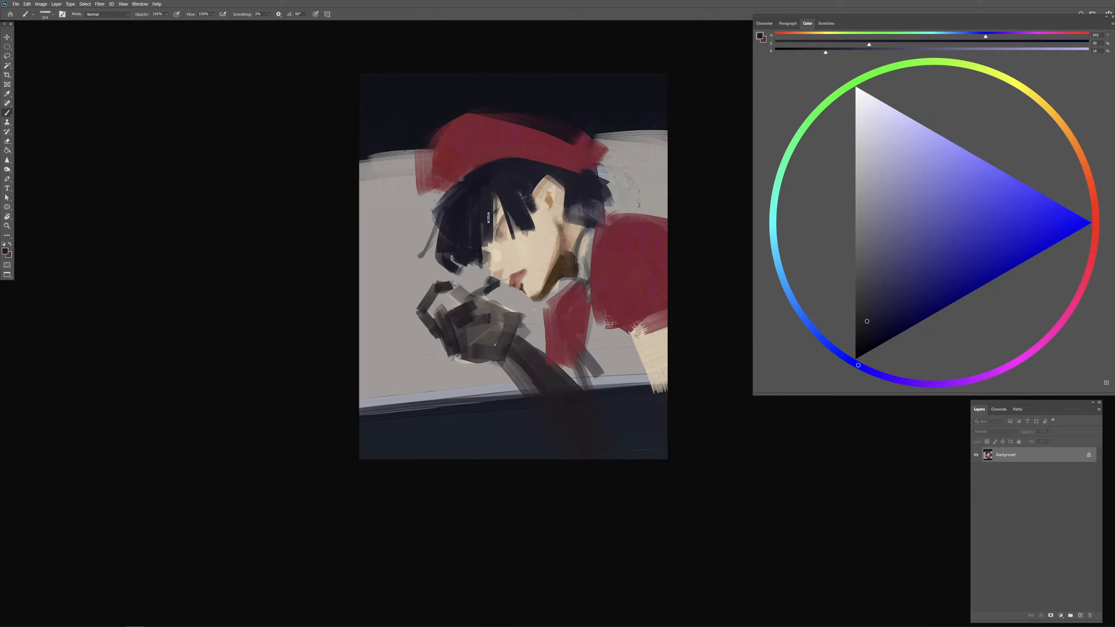
key(ctrl+z)
key(ctrl+z)
drag(484, 194, 485, 246)
drag(490, 195, 485, 247)
key(ctrl+z)
Step: Undo the last two hair strokes and repaint the front strands over the forehead and eye with the dark hair colour
key(ctrl+z)
drag(483, 192, 488, 255)
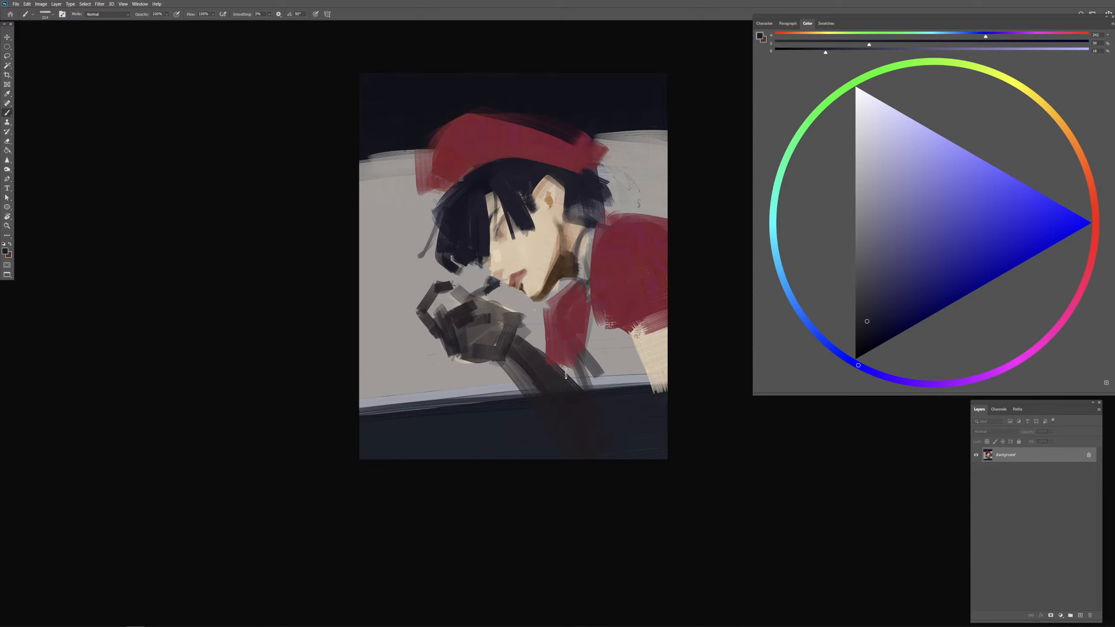
key(ctrl+z)
key(ctrl+z)
drag(488, 210, 486, 257)
alt+click(485, 185)
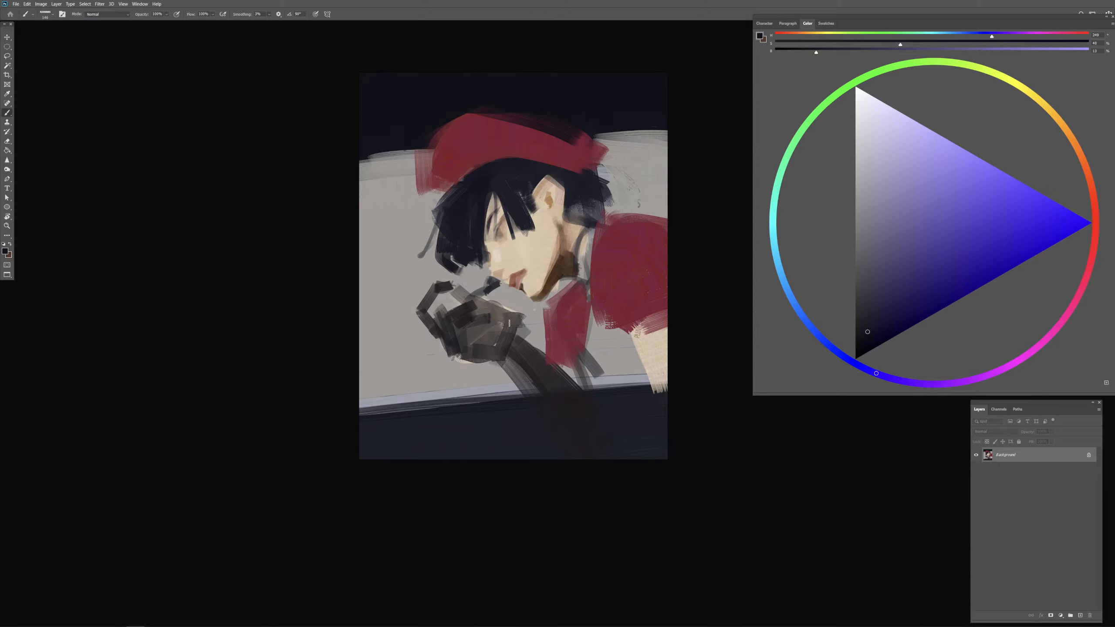
drag(482, 226, 497, 207)
Step: Mix a muted blue-grey from the sampled hair colour and paint soft highlights on the front of the hair
alt+click(489, 179)
click(876, 277)
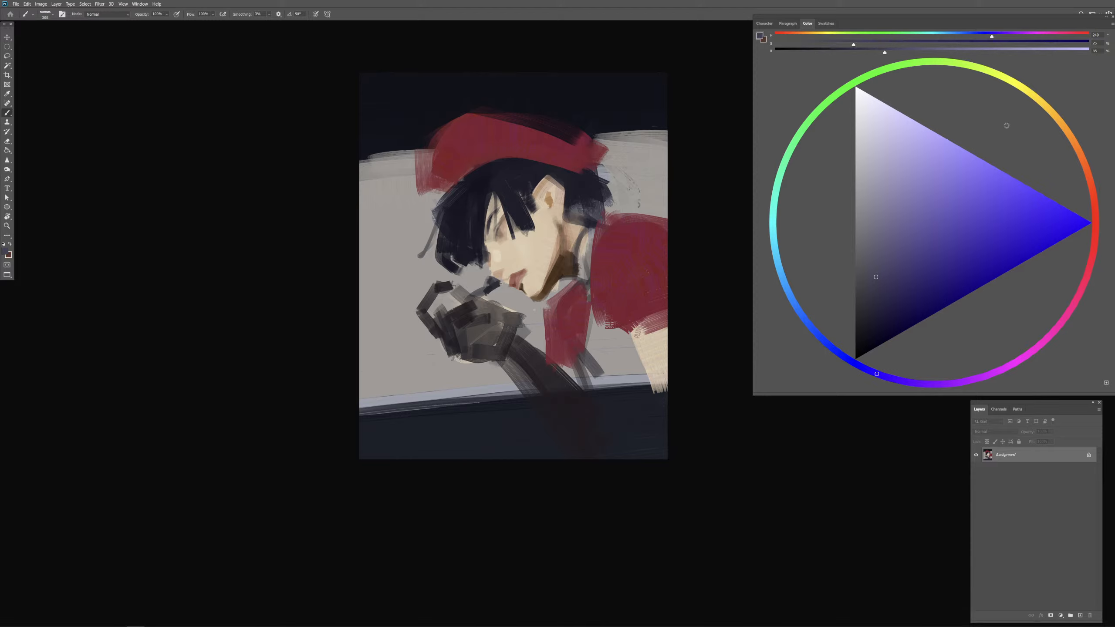
click(864, 251)
drag(482, 189, 460, 214)
click(470, 207)
Step: Choose a muted yellow-beige and dab small accents on the front and crown hair, undoing unwanted strokes and resampling the dark hair colour
click(1043, 102)
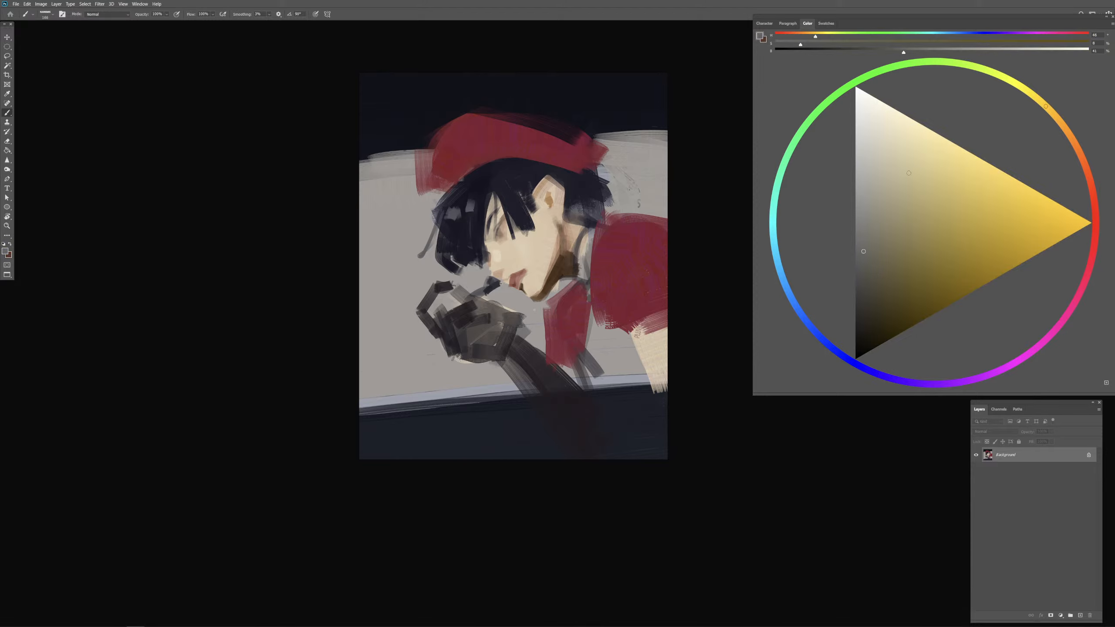
click(911, 189)
click(915, 206)
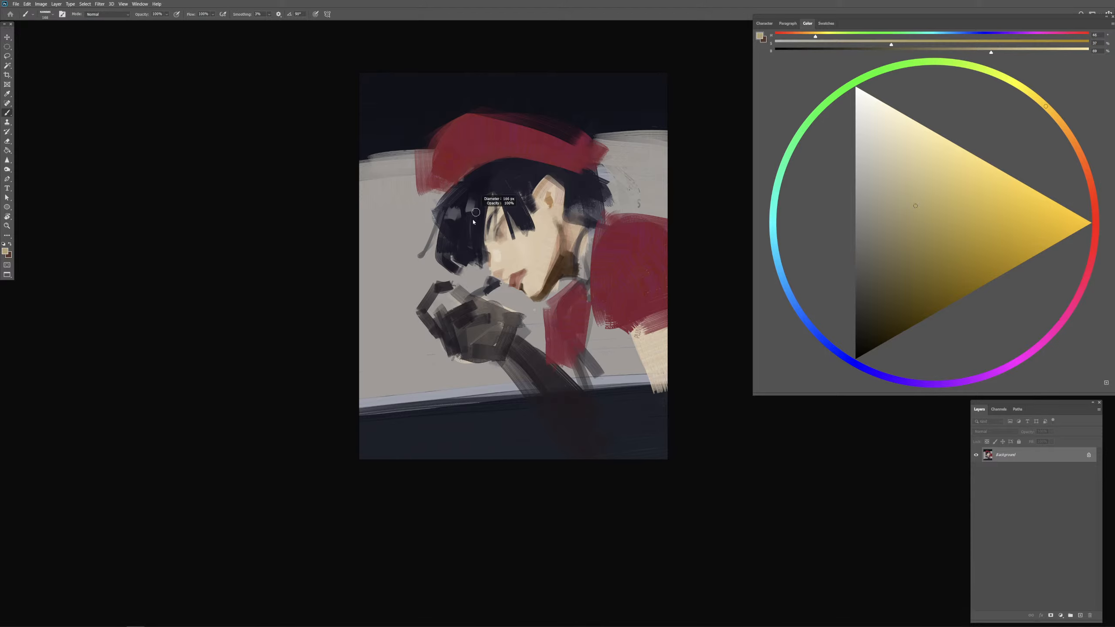
drag(448, 213, 452, 234)
mouse_move(459, 220)
mouse_down()
mouse_move(478, 196)
mouse_move(488, 201)
mouse_move(531, 169)
mouse_move(447, 229)
mouse_up()
key(ctrl+z)
key(ctrl+z)
key(ctrl+z)
mouse_move(505, 193)
mouse_down()
mouse_move(531, 175)
mouse_move(598, 195)
mouse_move(580, 214)
mouse_move(575, 203)
mouse_up()
alt+click(480, 180)
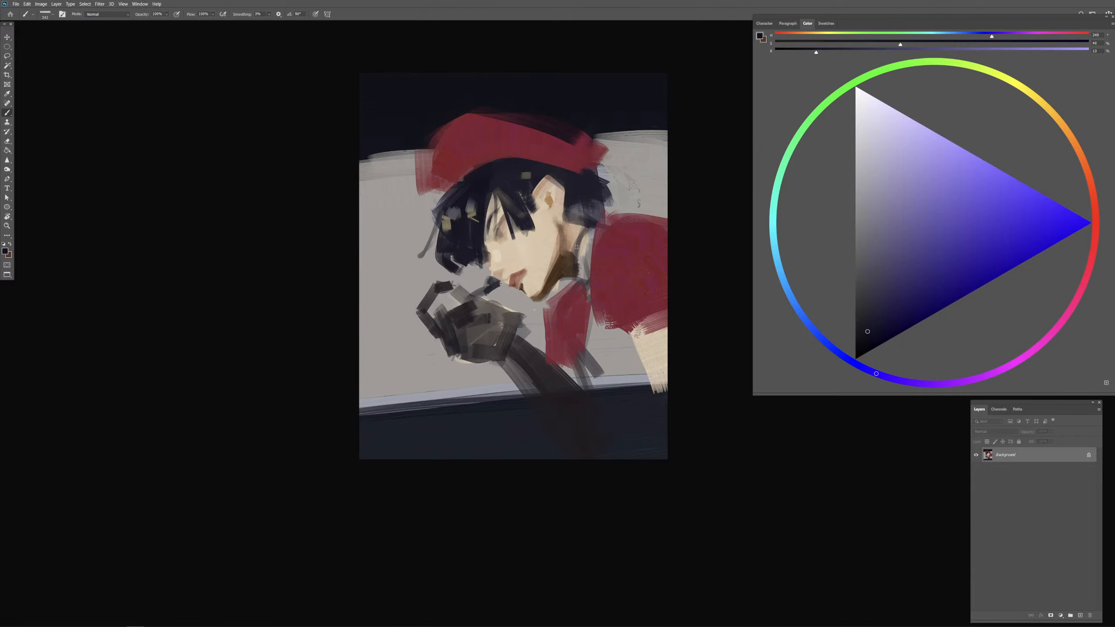
Step: Sample the brown jaw shadow, shift it to a darker reddish brown, and deepen the shadows under the jaw and below the ear
alt+click(556, 274)
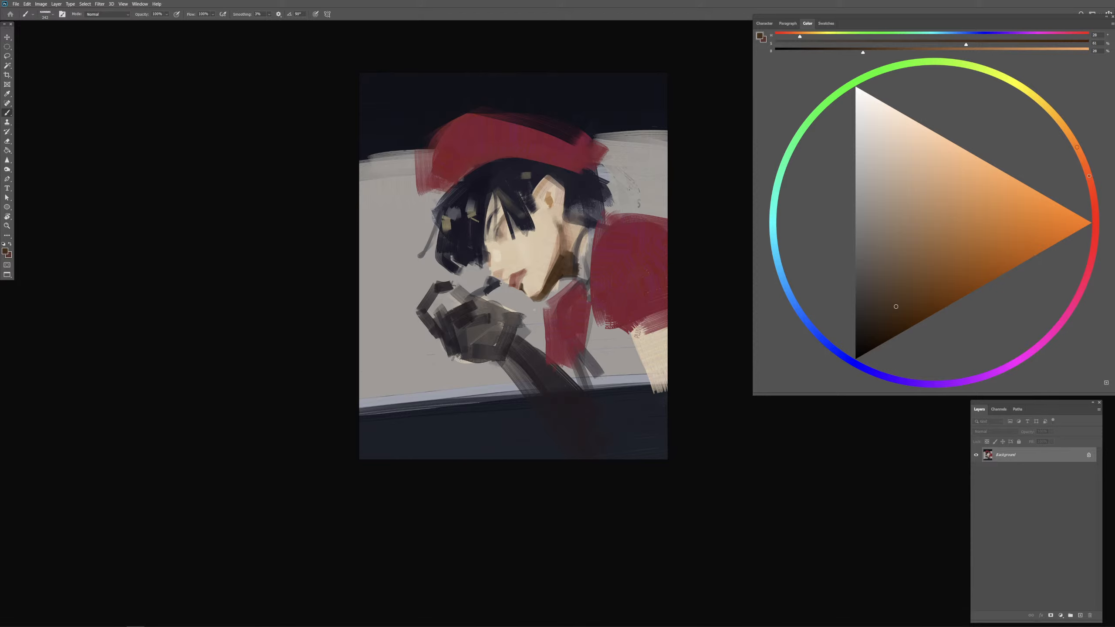
click(1090, 176)
click(891, 316)
mouse_move(548, 269)
mouse_down()
mouse_move(538, 299)
mouse_move(571, 276)
mouse_up()
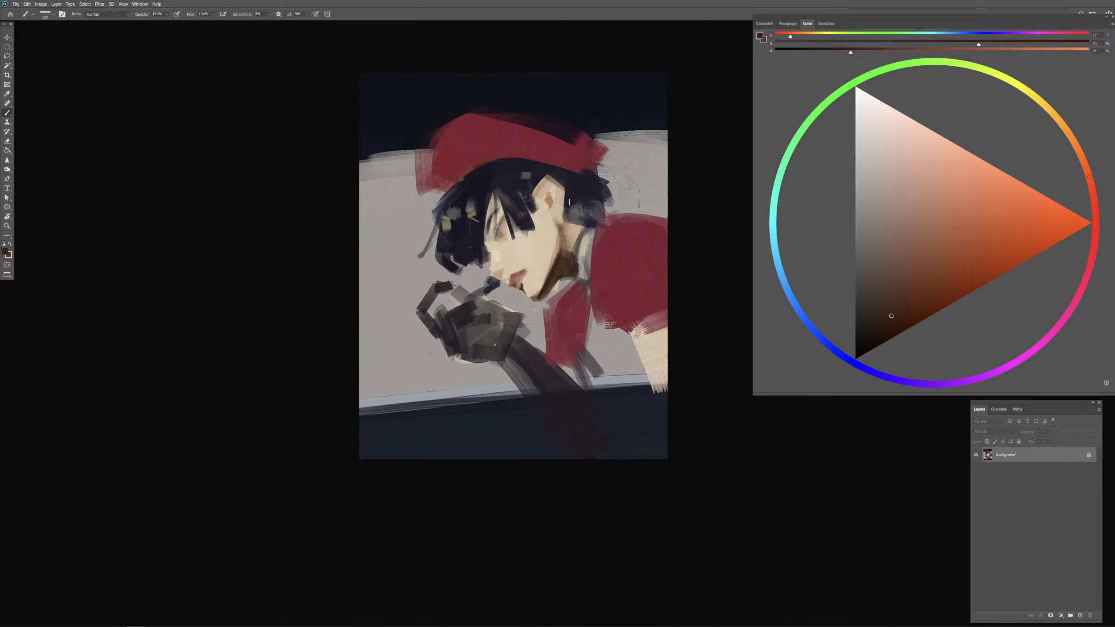
mouse_move(551, 210)
mouse_down()
mouse_move(572, 233)
mouse_move(570, 197)
mouse_move(587, 214)
mouse_up()
click(566, 218)
Step: Sample the dark hair colour, resize the brush, and extend the hair behind the ear below the cap's back edge
alt+click(477, 199)
alt+right_click(603, 185)
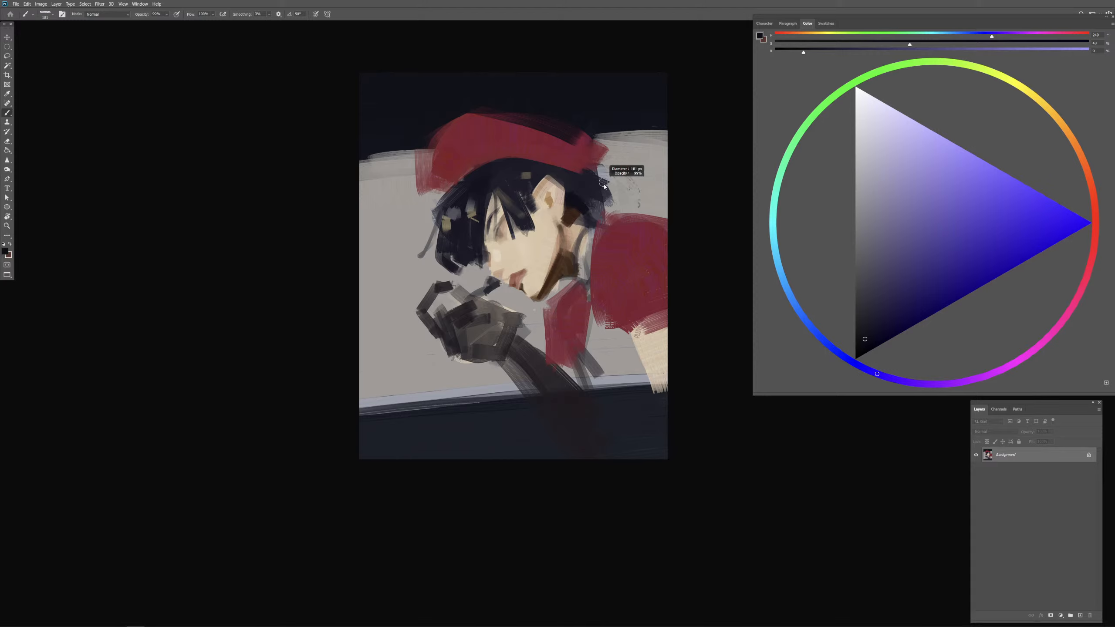
drag(596, 168, 611, 209)
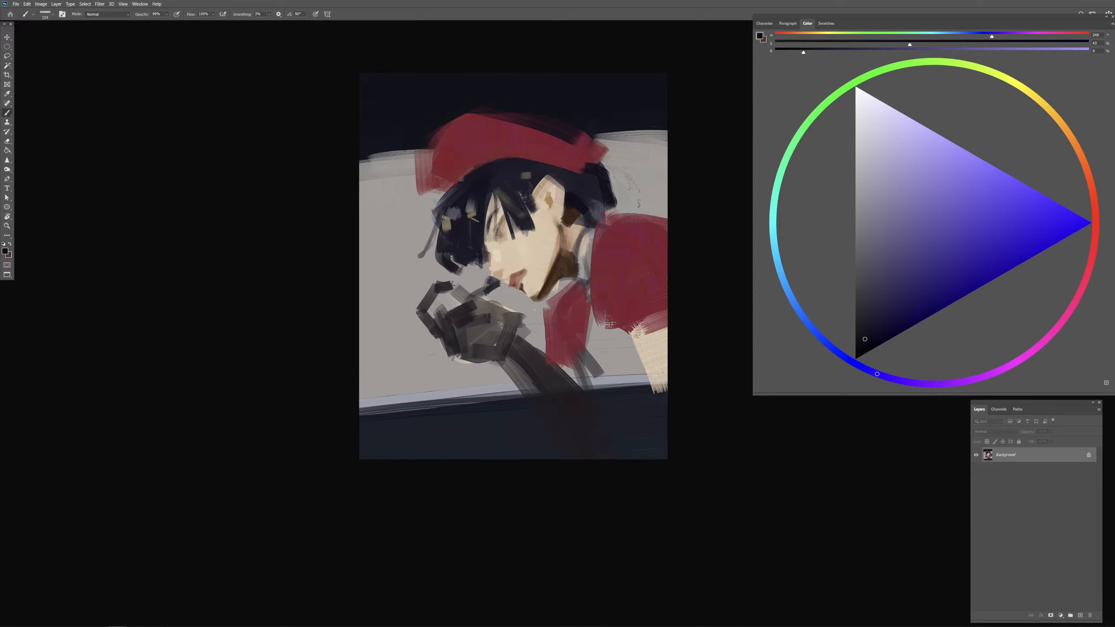
Step: Sample dark tones from the hair behind the ear and touch up the hair at the nape
alt+click(592, 195)
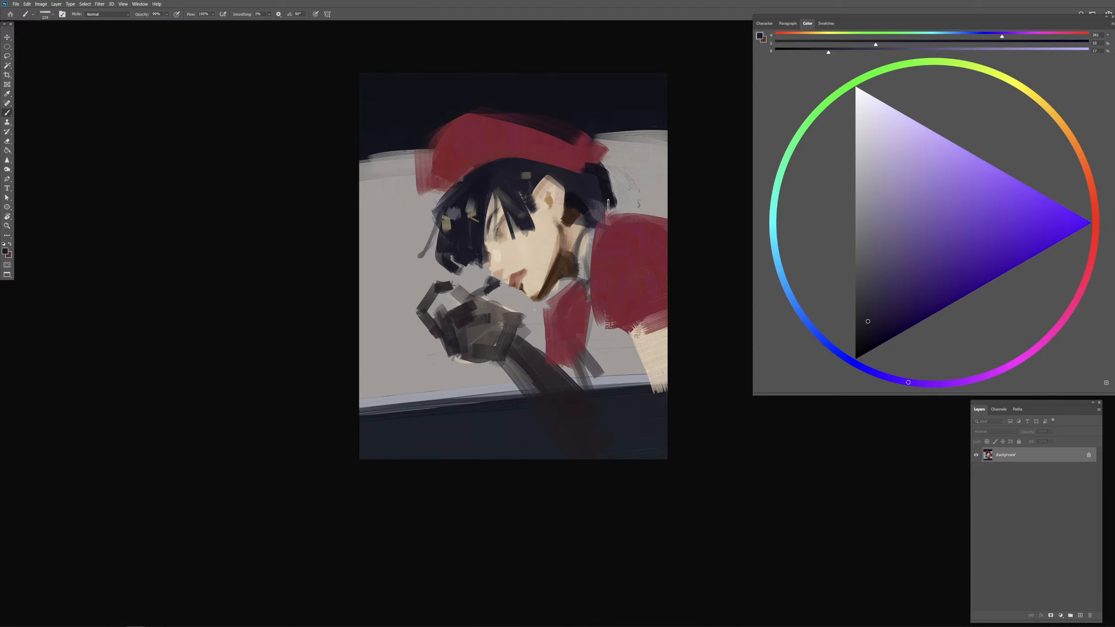
alt+click(603, 175)
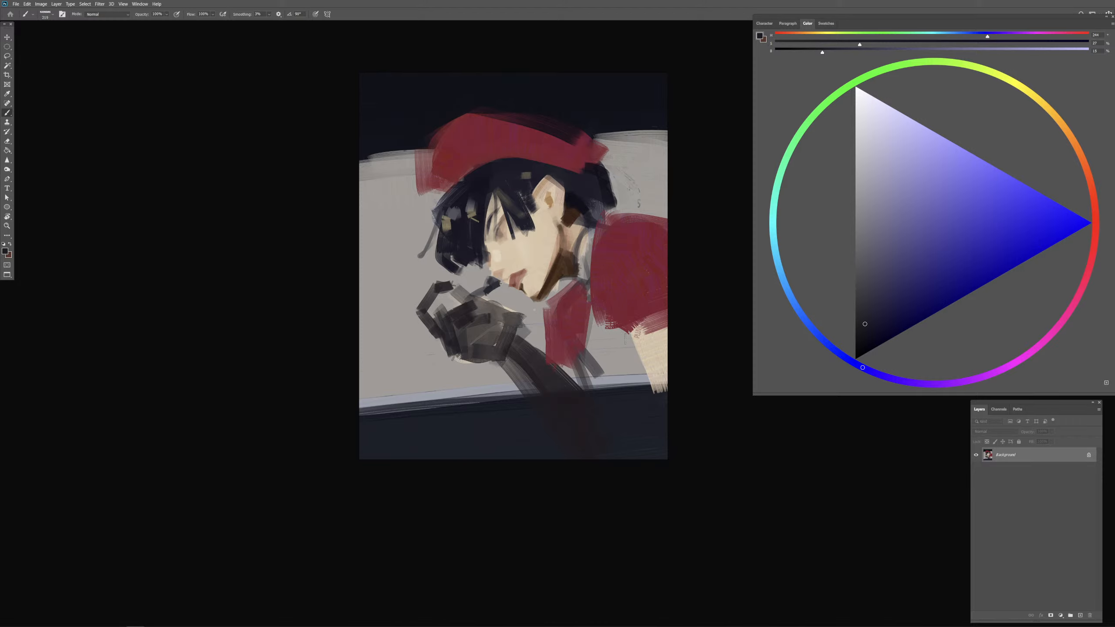
Step: Paint the clothing's red across the gap between collar and sleeve, undoing the stroke that runs down to the canvas's lower edge
drag(548, 337, 569, 373)
alt+click(569, 320)
mouse_move(568, 326)
mouse_down()
mouse_move(549, 351)
mouse_move(570, 349)
mouse_move(568, 332)
mouse_move(605, 326)
mouse_move(591, 338)
mouse_up()
alt+click(541, 333)
alt+click(564, 348)
alt+click(565, 322)
mouse_move(592, 338)
mouse_down()
mouse_move(618, 284)
mouse_move(589, 347)
mouse_move(605, 321)
mouse_move(604, 335)
mouse_move(617, 331)
mouse_move(603, 374)
mouse_move(620, 333)
mouse_move(616, 376)
mouse_move(620, 336)
mouse_move(630, 368)
mouse_move(605, 398)
mouse_move(616, 393)
mouse_move(598, 490)
mouse_up()
alt+click(619, 284)
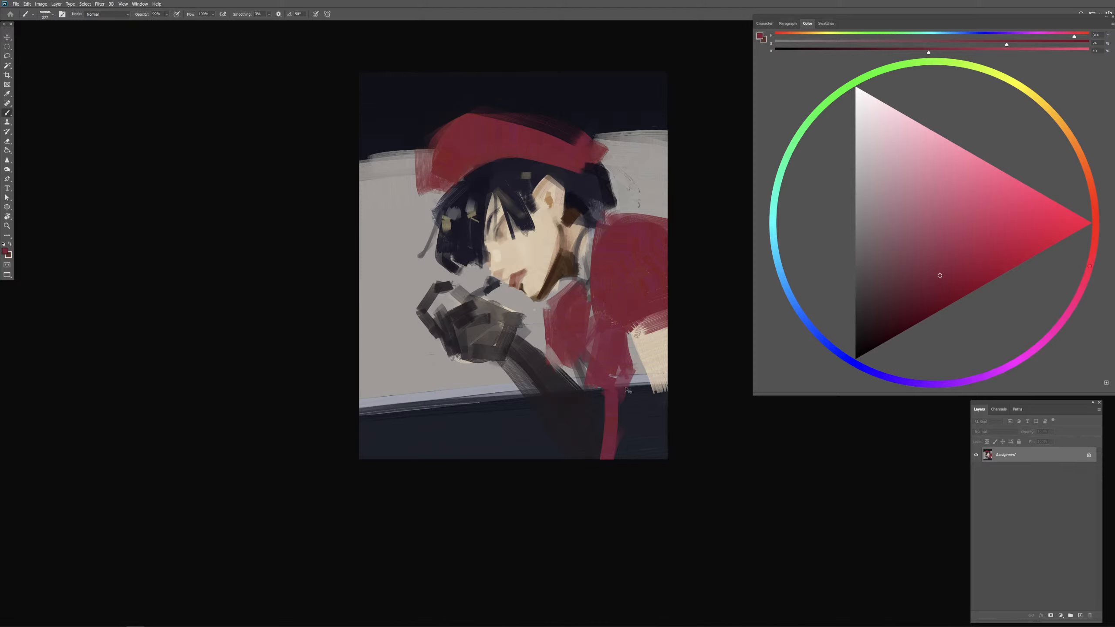
key(ctrl+z)
Step: Extend the red torso downward over the upper forearm and the dark lower band, covering part of the beige patch
drag(613, 382, 629, 406)
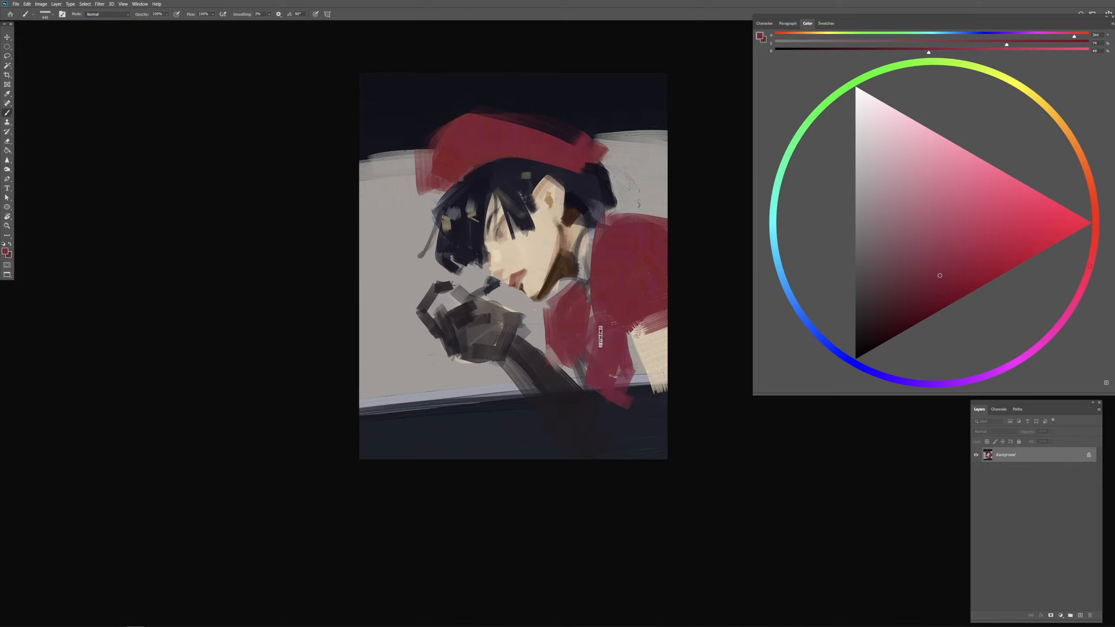
mouse_move(594, 344)
mouse_down()
mouse_move(588, 388)
mouse_move(583, 358)
mouse_move(574, 397)
mouse_up()
drag(580, 400, 633, 418)
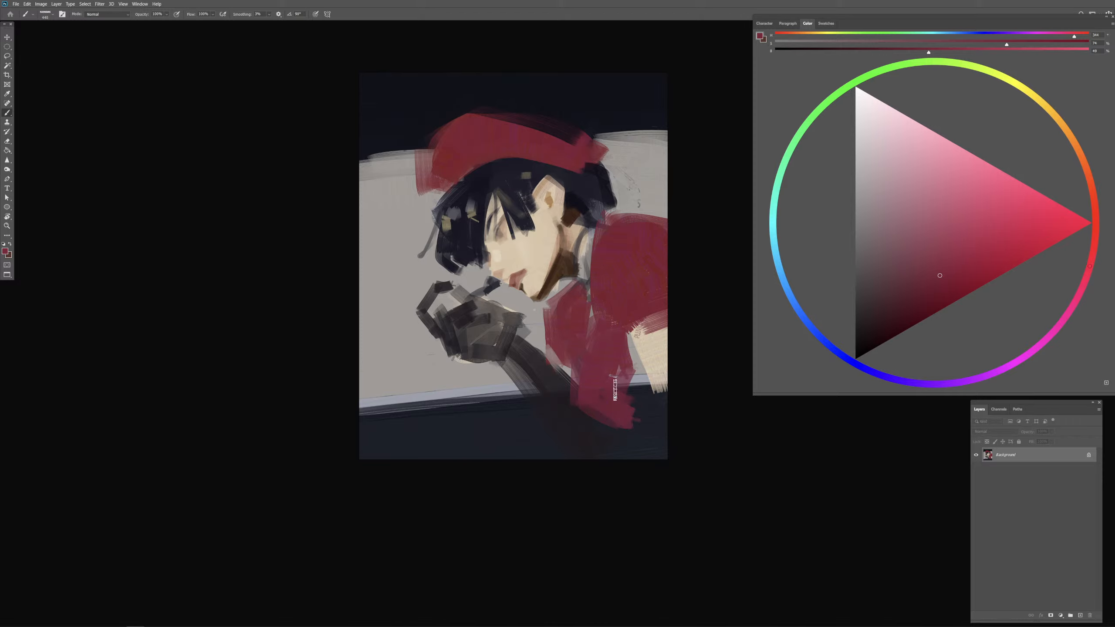
drag(623, 372, 623, 400)
mouse_move(622, 333)
mouse_down()
mouse_move(632, 399)
mouse_move(649, 401)
mouse_move(656, 418)
mouse_move(646, 391)
mouse_move(621, 407)
mouse_move(625, 463)
mouse_up()
Step: Choose a darker red and paint a vertical strip from the torso to the canvas's lower edge, redoing the first stroke
click(919, 298)
drag(662, 415, 628, 479)
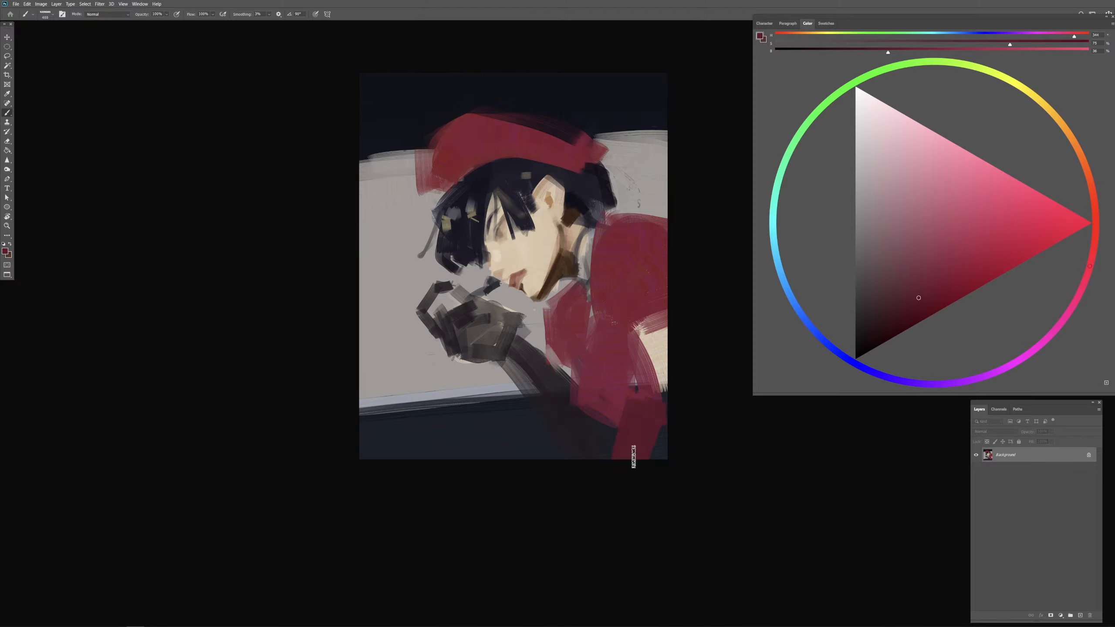
key(ctrl+z)
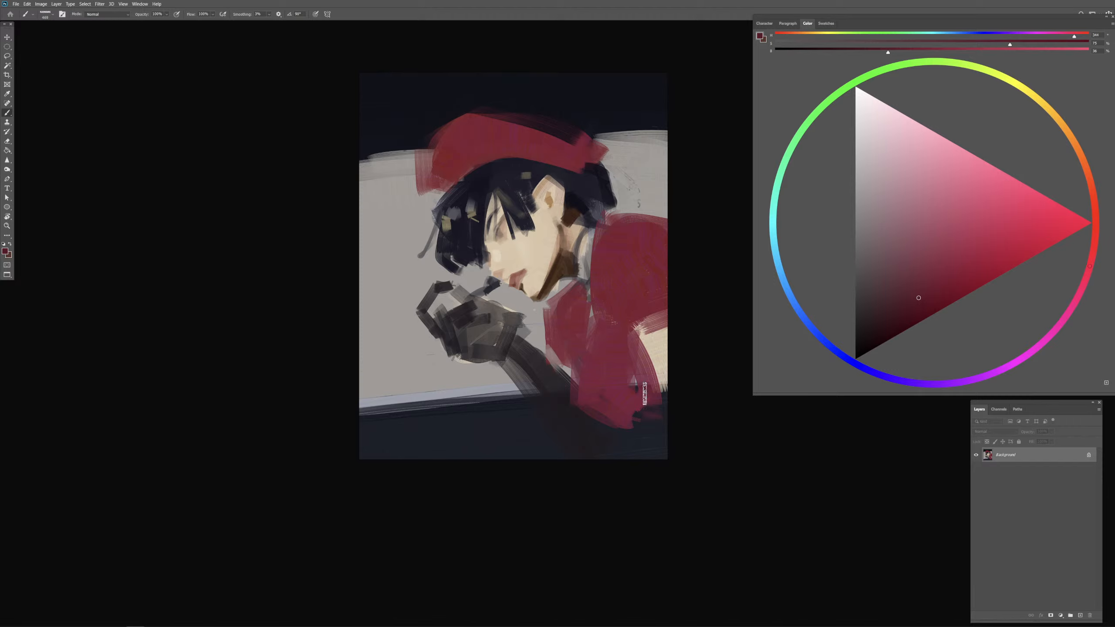
drag(645, 394, 645, 462)
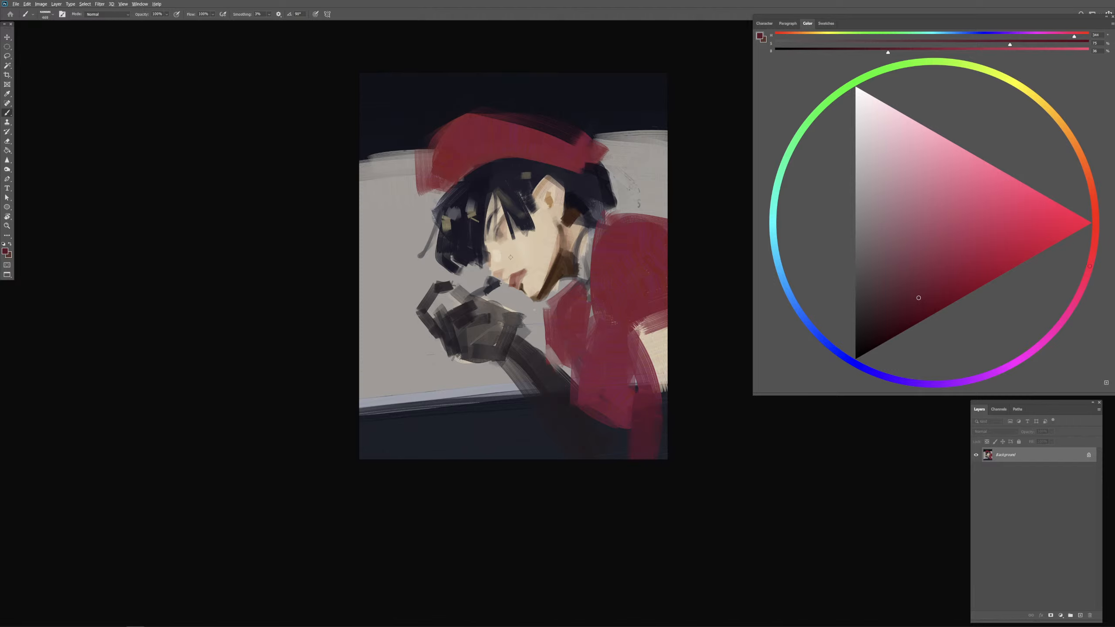
Step: Sample the dark hair colour and paint loose curved strands in front of the fringe
alt+click(472, 225)
drag(443, 221, 441, 228)
mouse_move(444, 202)
mouse_down()
mouse_move(425, 210)
mouse_move(432, 223)
mouse_up()
drag(439, 210, 421, 232)
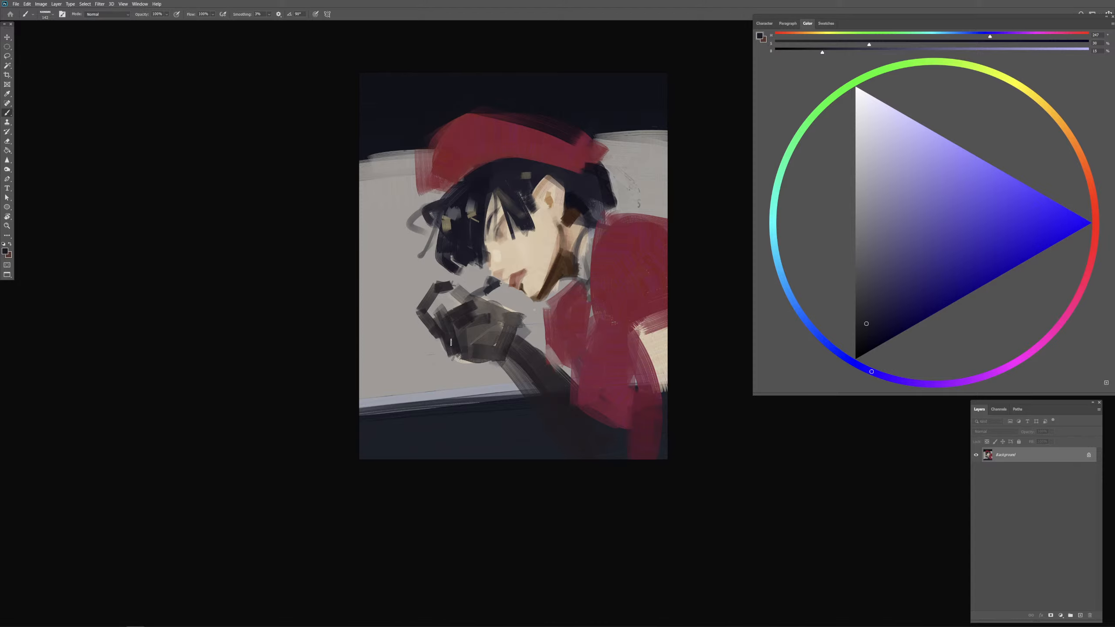
Step: Sample the dark hair colour and paint hair down the neck behind the ear, undoing the strokes that reach below the jaw
alt+click(599, 188)
alt+click(606, 190)
drag(588, 224, 569, 290)
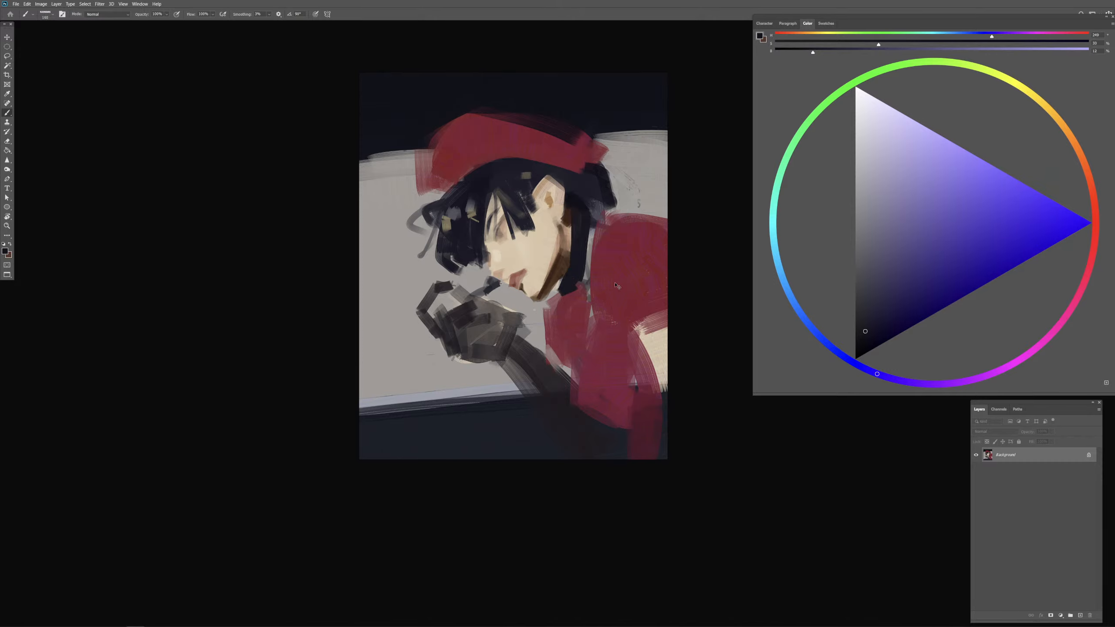
key(ctrl+z)
key(ctrl+z)
key(ctrl+z)
mouse_move(582, 209)
mouse_down()
mouse_move(583, 265)
mouse_move(561, 300)
mouse_up()
mouse_move(581, 263)
mouse_down()
mouse_move(574, 296)
mouse_move(554, 309)
mouse_up()
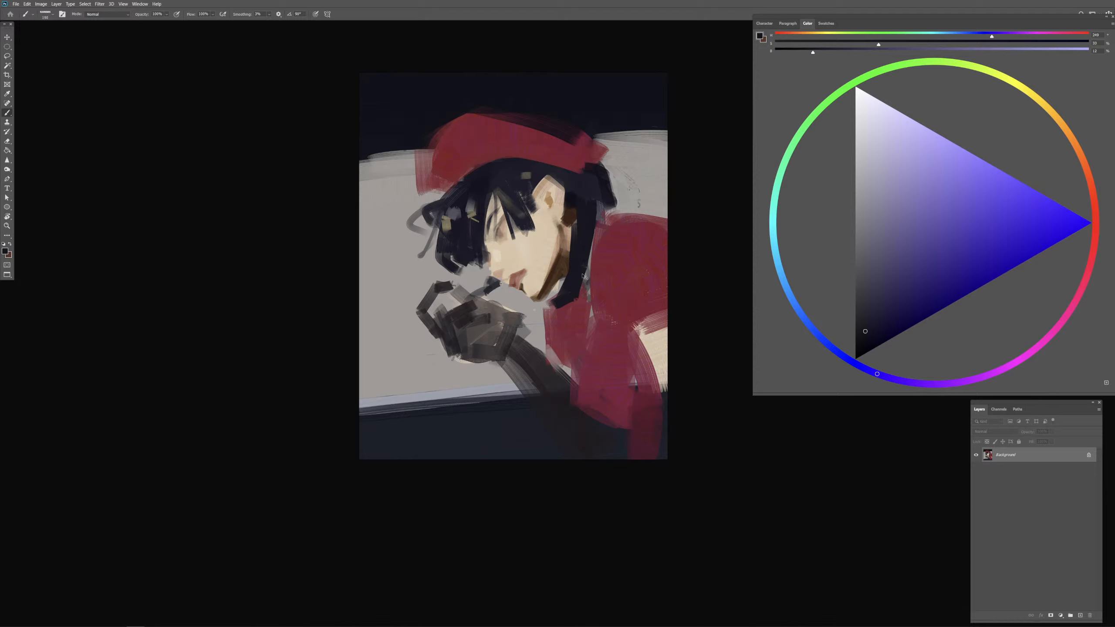
key(ctrl+z)
key(ctrl+z)
key(ctrl+z)
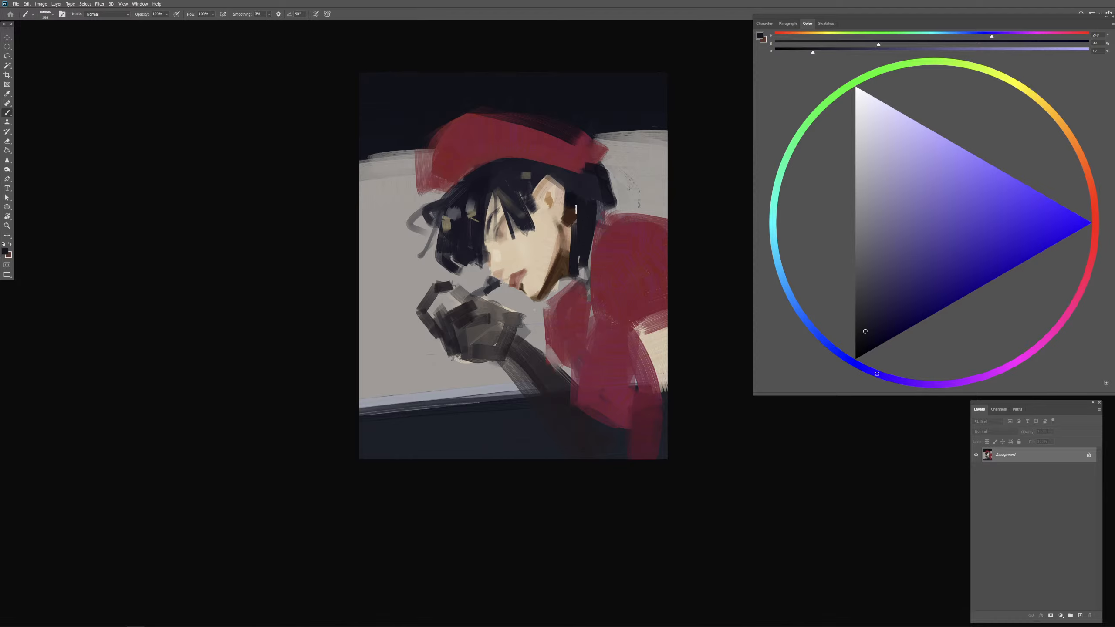
Step: Fill the dark hair between the ear and the shoulder, resampling its tone and adjusting the brush size
drag(575, 211, 580, 276)
drag(603, 201, 581, 259)
alt+click(595, 225)
alt+right_click(601, 223)
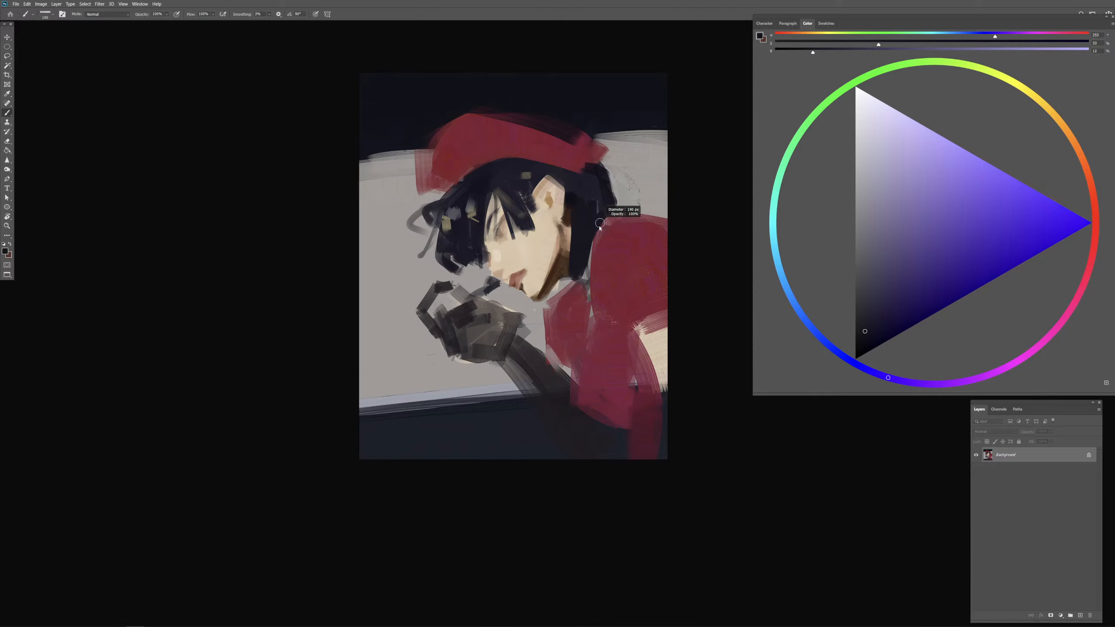
alt+right_click(621, 210)
Step: Sample the cap's red and extend the cap's front into a wider rounded shape, undoing the first strokes and adjusting the brush size
alt+click(465, 139)
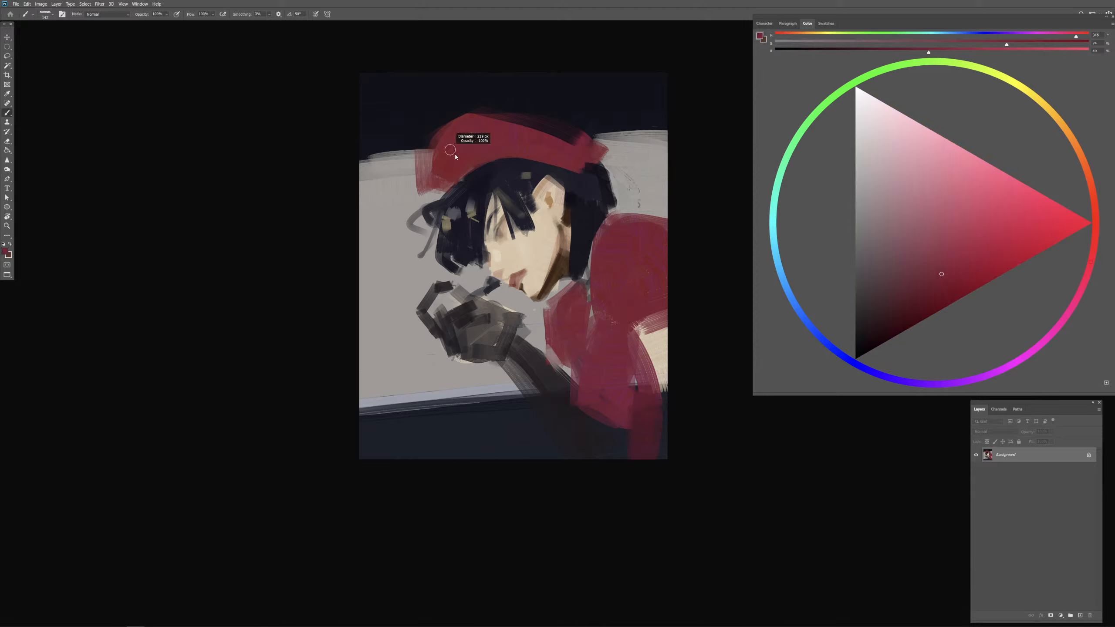
mouse_move(417, 128)
mouse_down()
mouse_move(483, 121)
mouse_move(428, 121)
mouse_move(482, 123)
mouse_move(457, 135)
mouse_move(415, 125)
mouse_move(425, 160)
mouse_up()
alt+click(472, 130)
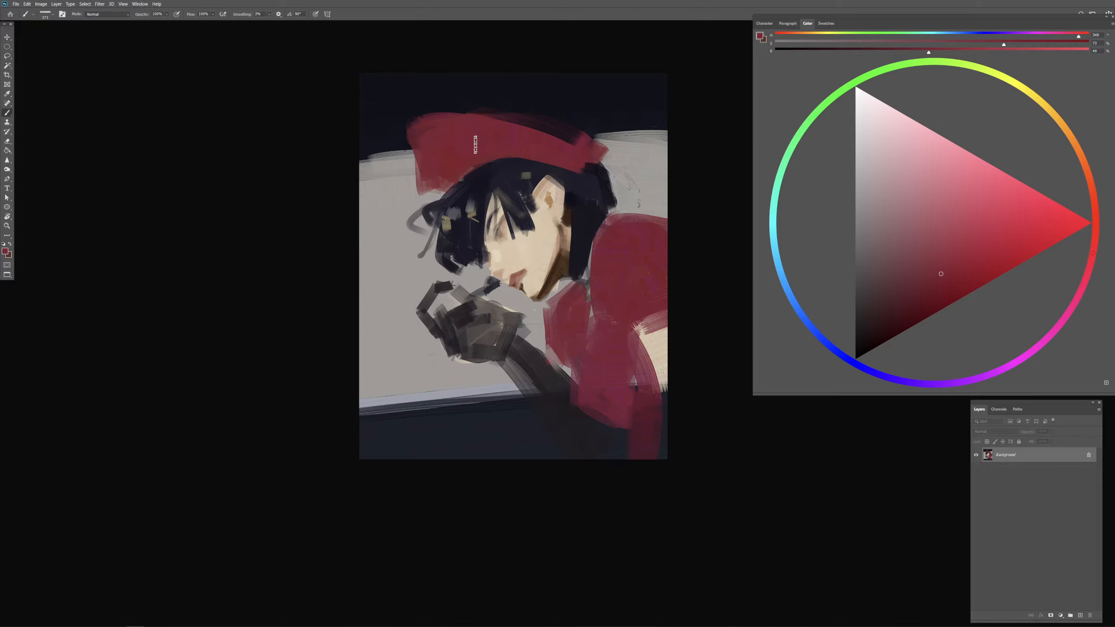
key(ctrl+z)
key(ctrl+z)
key(ctrl+z)
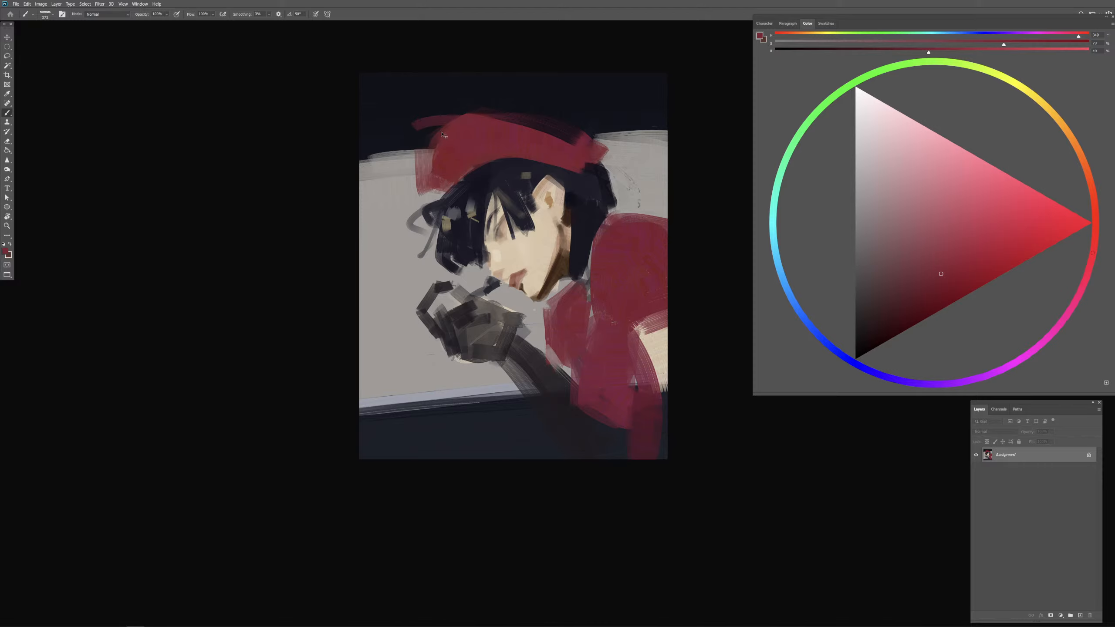
drag(411, 141, 473, 121)
mouse_move(421, 130)
mouse_down()
mouse_move(405, 134)
mouse_move(423, 166)
mouse_up()
drag(413, 149, 439, 186)
alt+right_click(463, 168)
mouse_move(398, 143)
mouse_down()
mouse_move(422, 191)
mouse_move(439, 191)
mouse_up()
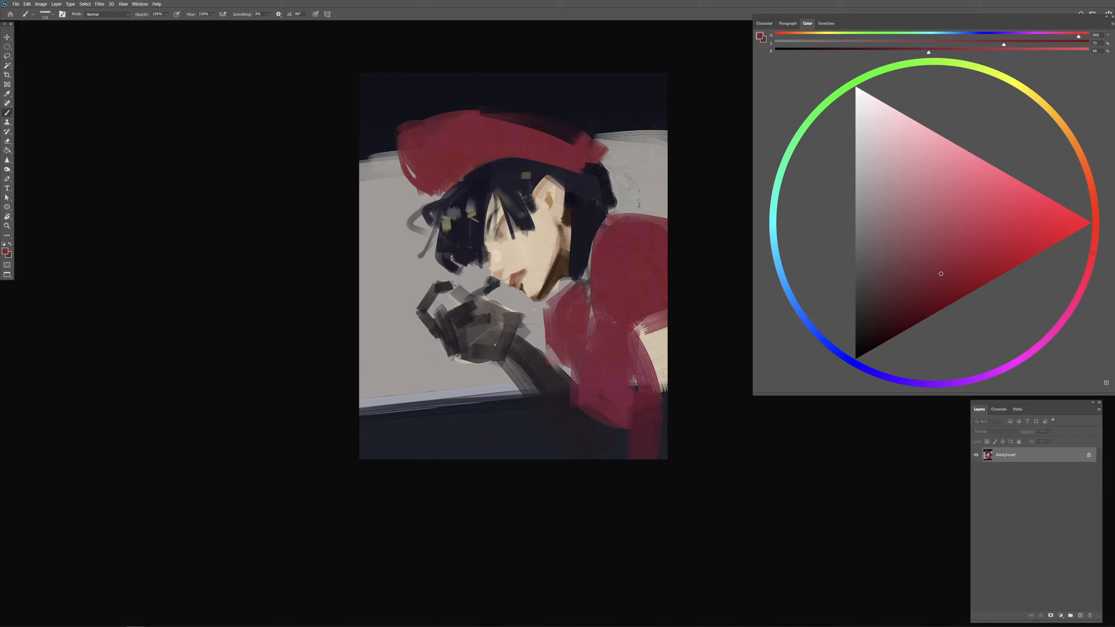
alt+right_click(488, 139)
Step: Sample the dark background and trim the cap's upper edge with an enlarged brush
alt+click(443, 108)
alt+right_click(405, 130)
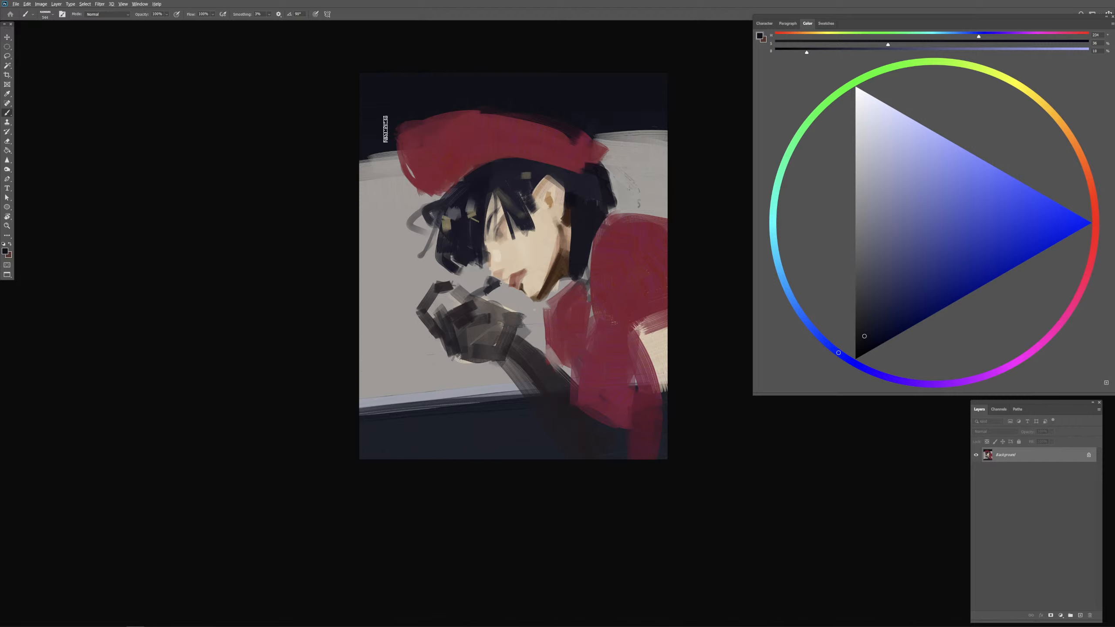
mouse_move(386, 128)
mouse_down()
mouse_move(430, 105)
mouse_move(548, 114)
mouse_move(626, 138)
mouse_move(615, 167)
mouse_move(609, 143)
mouse_move(604, 172)
mouse_up()
alt+right_click(614, 168)
alt+click(620, 155)
Step: Sample the cap's red, extend the back end of the cap, and touch up its lower front edge
alt+click(561, 145)
alt+right_click(566, 145)
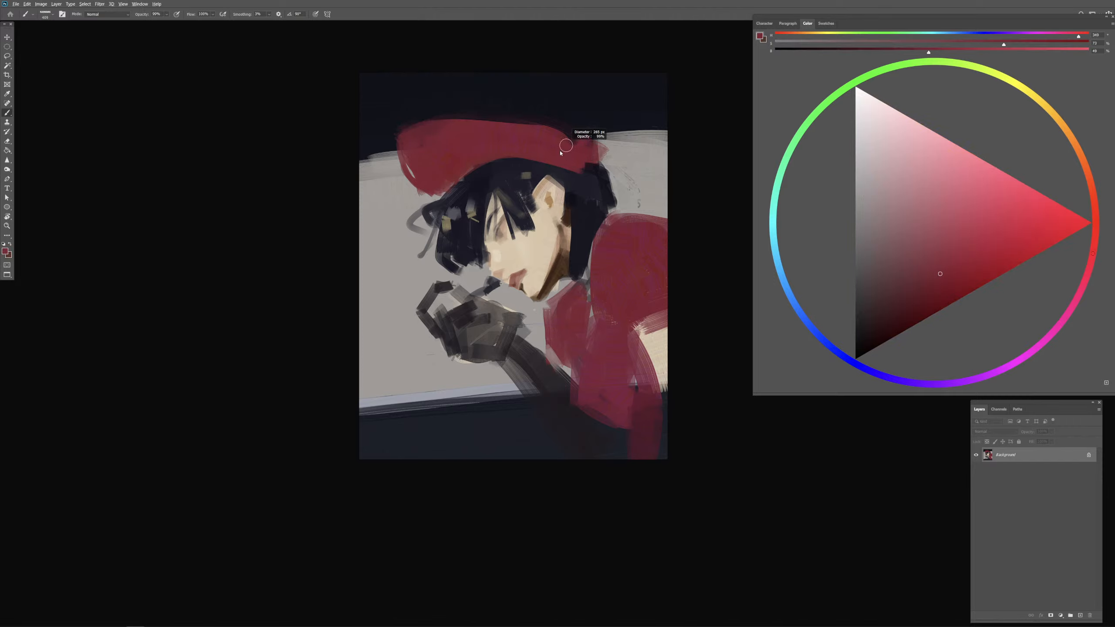
alt+right_click(564, 143)
alt+click(551, 143)
drag(543, 128, 594, 129)
mouse_move(582, 134)
mouse_down()
mouse_move(565, 134)
mouse_move(598, 165)
mouse_up()
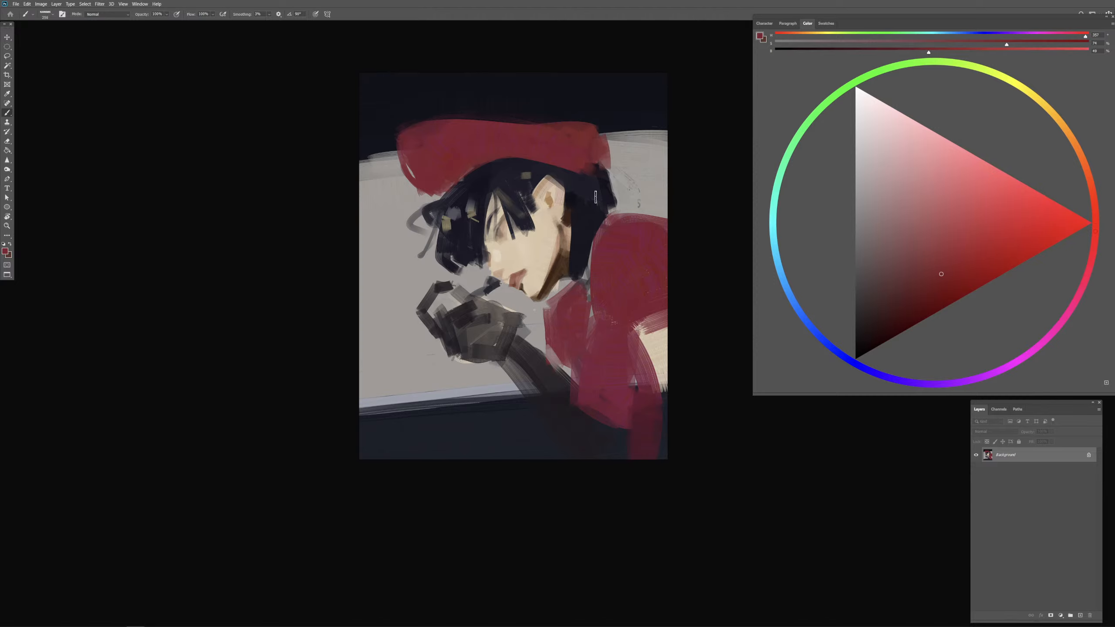
alt+click(442, 167)
drag(436, 195, 453, 181)
Step: Choose a darker red and paint a shadow band along the lower part of the cap, undoing an unwanted stroke
alt+click(579, 212)
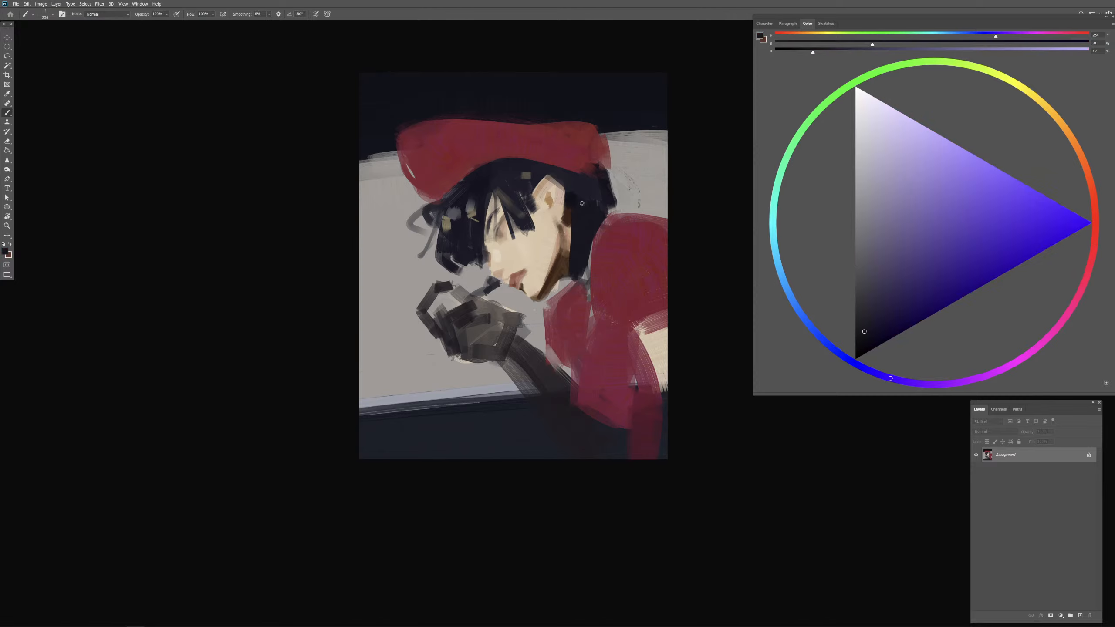
alt+click(528, 150)
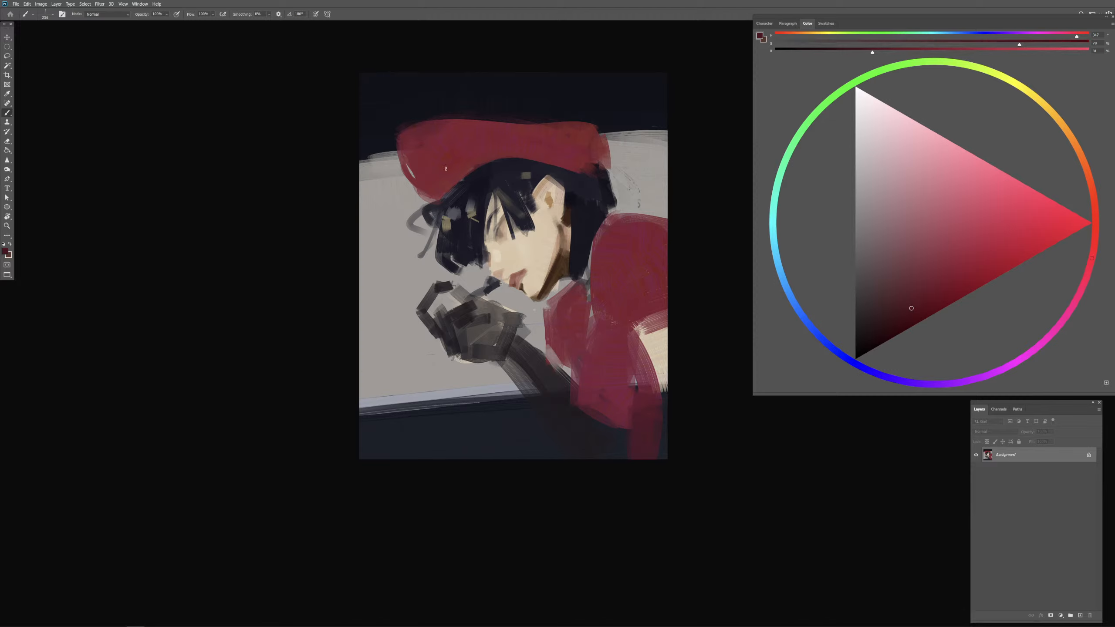
drag(447, 178, 607, 152)
key(ctrl+z)
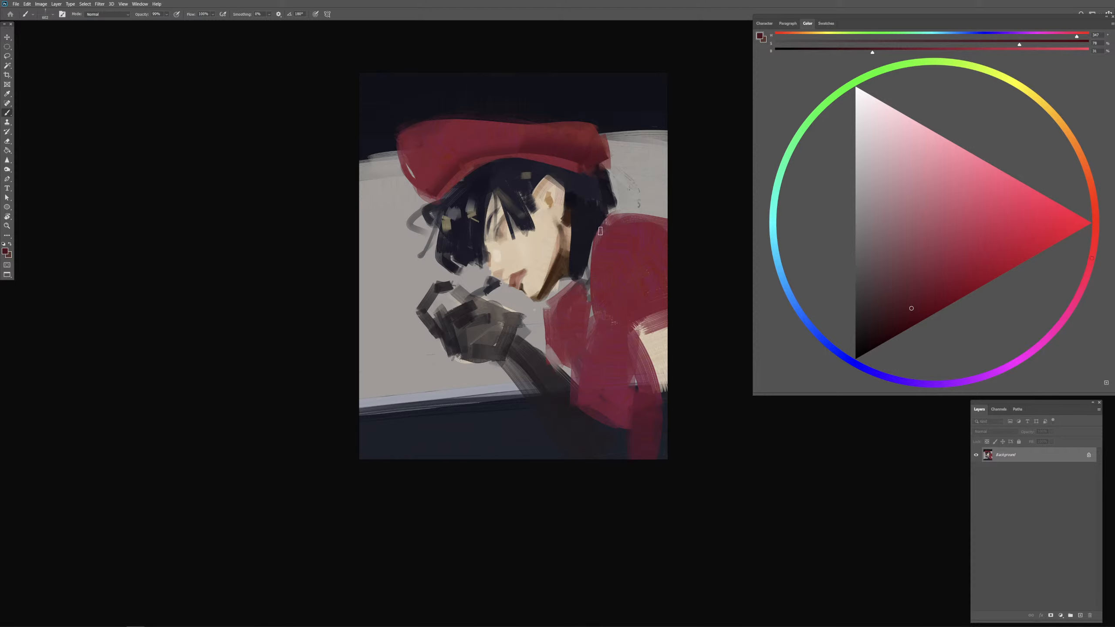
Step: Shade the back side of the shoulder sleeve with the darker red, undoing an unwanted stroke
drag(591, 228, 629, 227)
drag(642, 315, 738, 313)
drag(659, 200, 652, 273)
key(ctrl+z)
drag(659, 229, 634, 285)
Step: Paint a very dark red shadow on the collar area just below the jaw, resampling the red there
mouse_move(634, 294)
mouse_down()
mouse_move(603, 296)
mouse_move(587, 376)
mouse_move(587, 344)
mouse_move(563, 341)
mouse_up()
drag(577, 300, 560, 314)
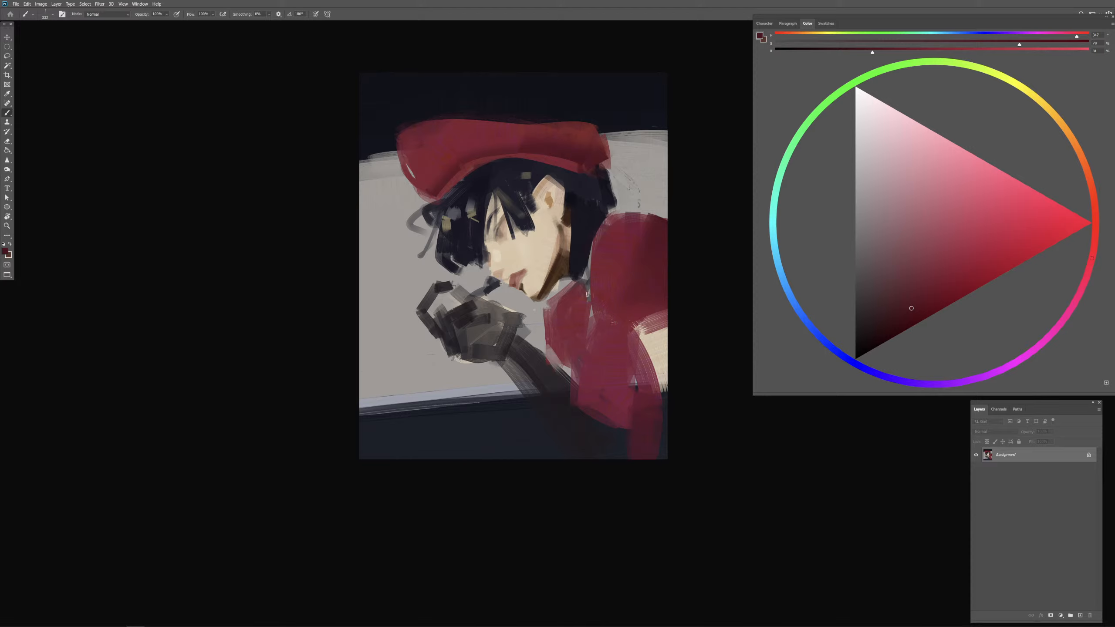
drag(577, 304, 580, 303)
alt+click(572, 304)
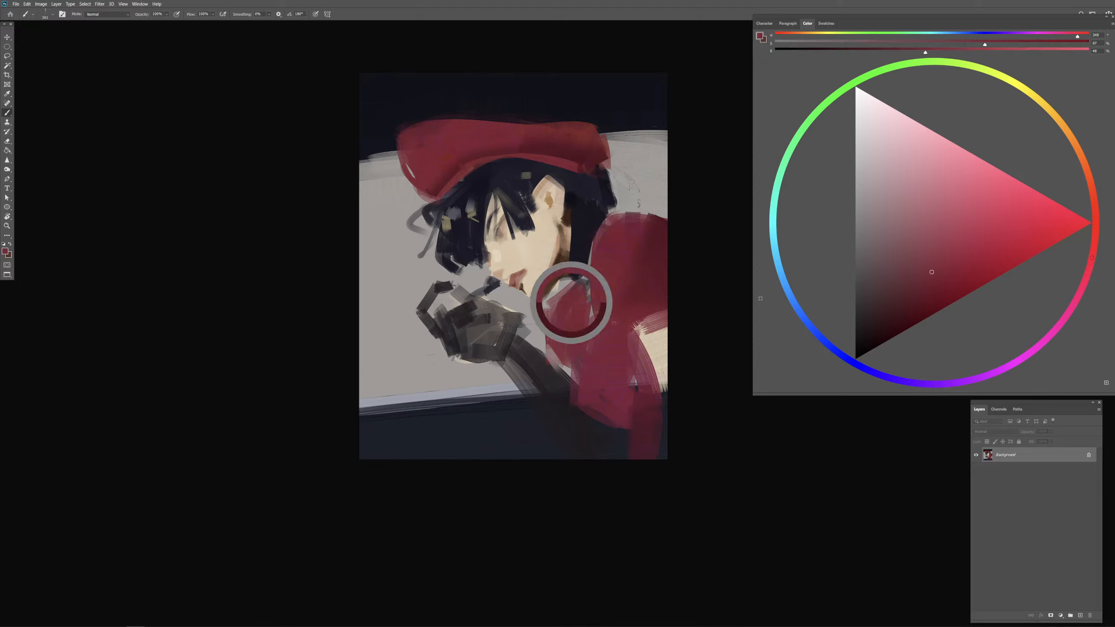
drag(569, 303, 555, 302)
drag(559, 303, 591, 319)
alt+click(573, 305)
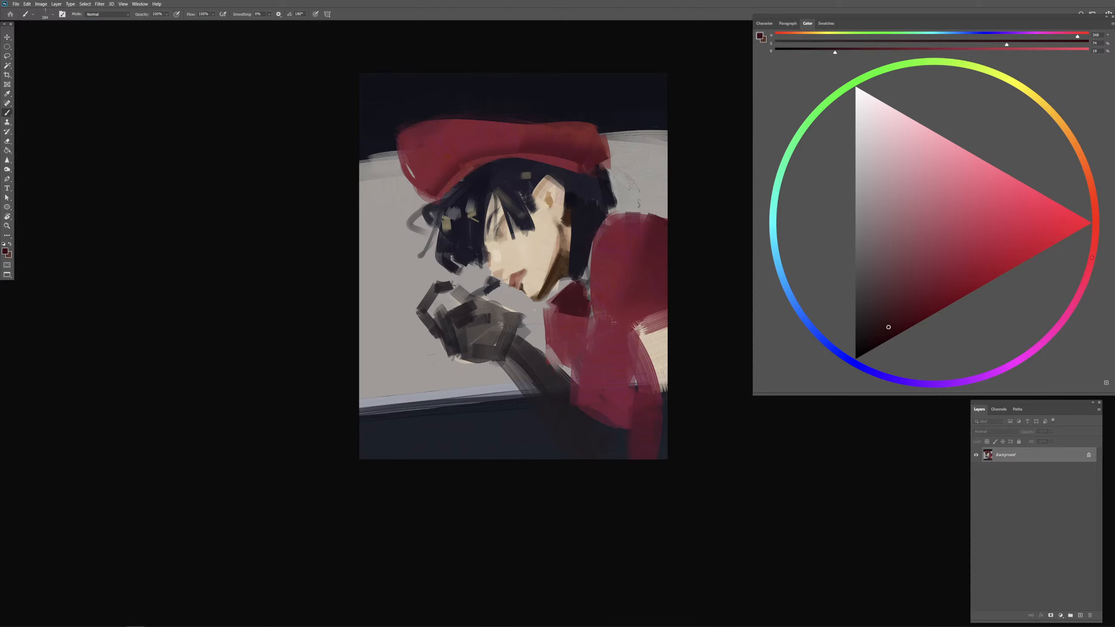
Step: Sample the clothing red, shift it to a lighter pinkish red, and paint highlights on the chest and the front of the sleeve
alt+click(609, 294)
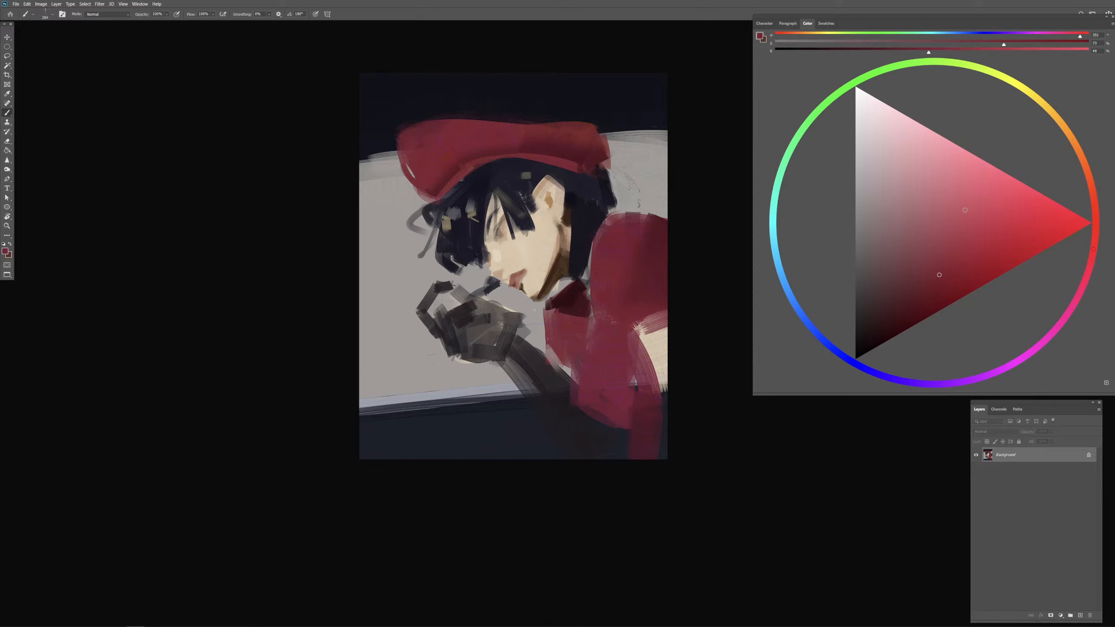
click(968, 209)
mouse_move(573, 310)
mouse_down()
mouse_move(582, 313)
mouse_move(555, 336)
mouse_up()
drag(563, 318, 567, 343)
drag(567, 342, 571, 347)
drag(576, 346, 570, 348)
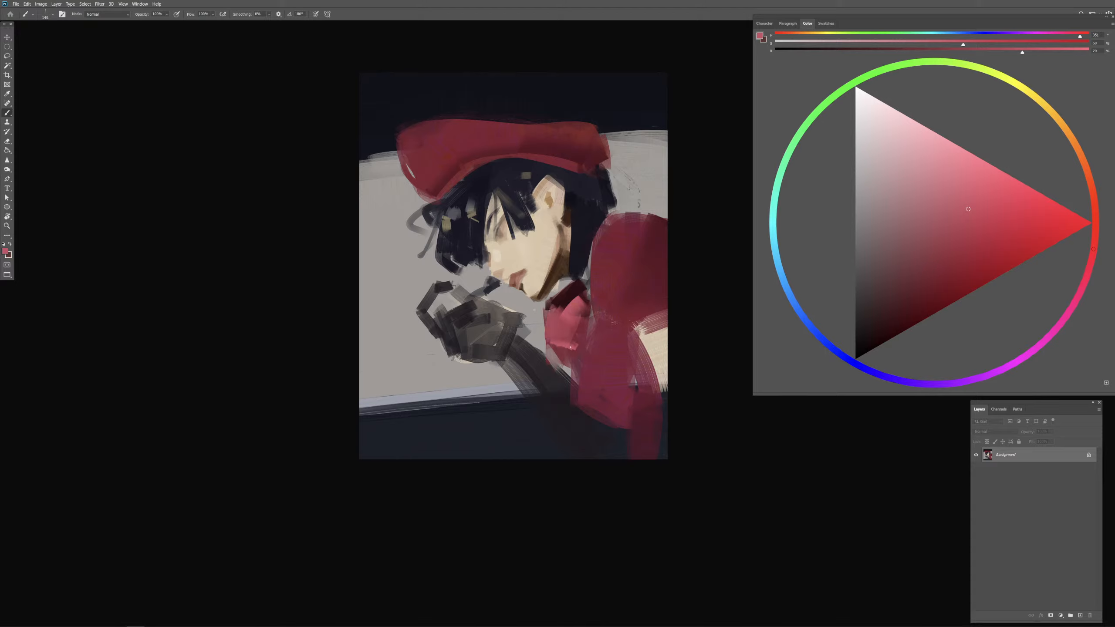
drag(578, 288, 614, 274)
mouse_move(609, 230)
mouse_down()
mouse_move(632, 238)
mouse_move(611, 308)
mouse_move(622, 307)
mouse_move(610, 323)
mouse_move(597, 312)
mouse_move(625, 320)
mouse_up()
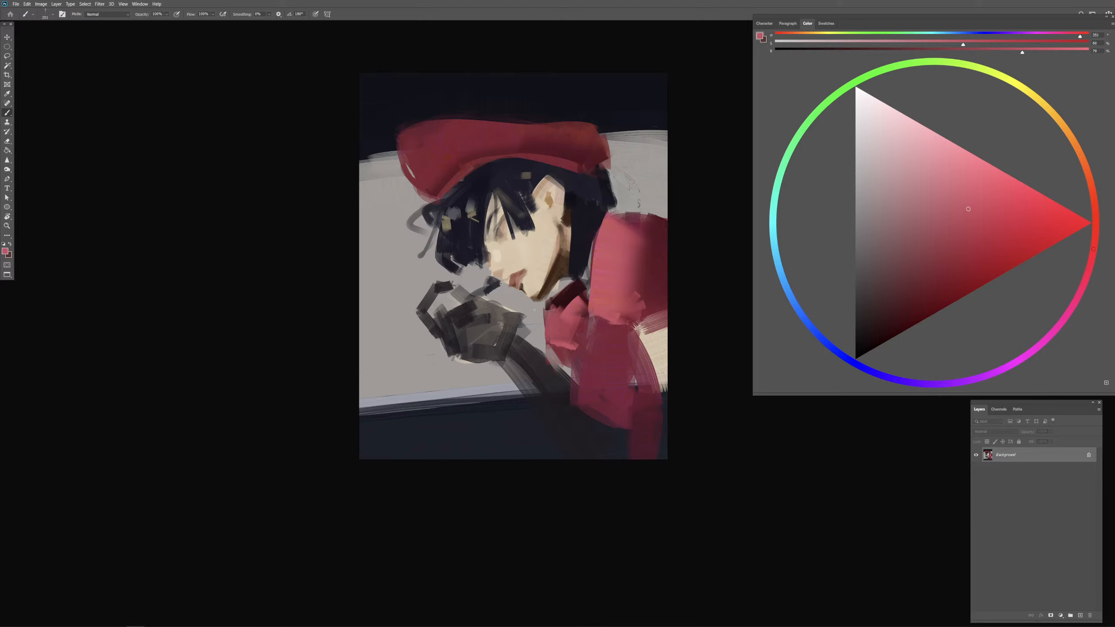
Step: Sample darker reds, deepen the sleeve's lower back edge, and clean up the torso's edge beside the beige patch
alt+click(570, 293)
mouse_move(653, 278)
mouse_down()
mouse_move(640, 329)
mouse_move(688, 295)
mouse_up()
alt+click(641, 353)
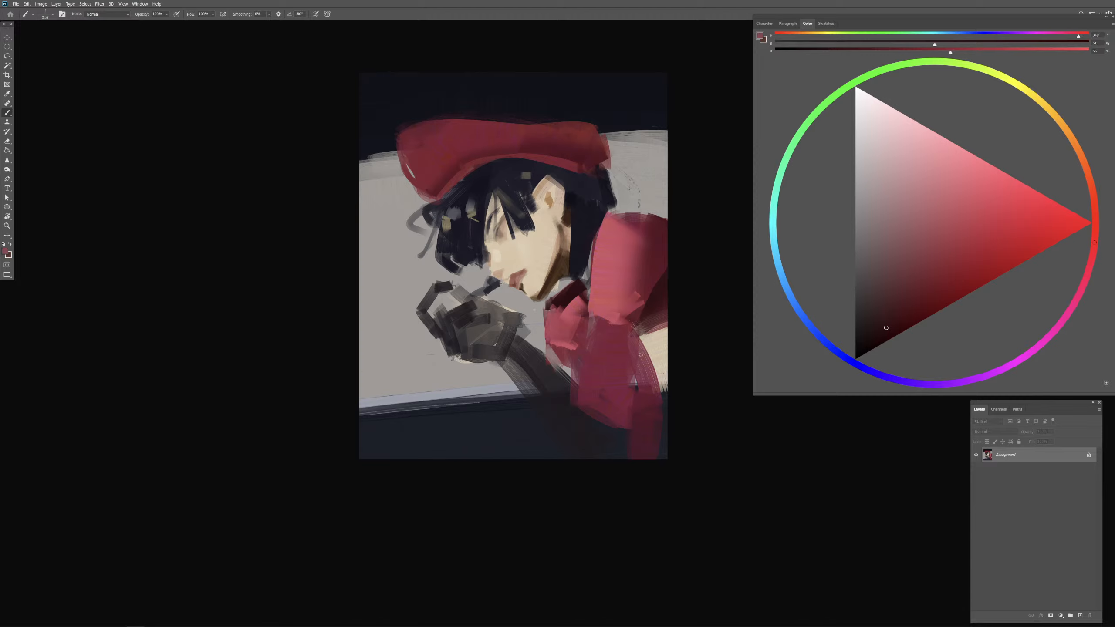
mouse_move(629, 346)
mouse_down()
mouse_move(655, 389)
mouse_move(630, 336)
mouse_move(658, 405)
mouse_move(634, 351)
mouse_move(636, 383)
mouse_up()
alt+click(619, 329)
Step: Sample the face's skin tone, shift it to a warmer peach, and paint a small skin patch between chest and sleeve
alt+click(658, 342)
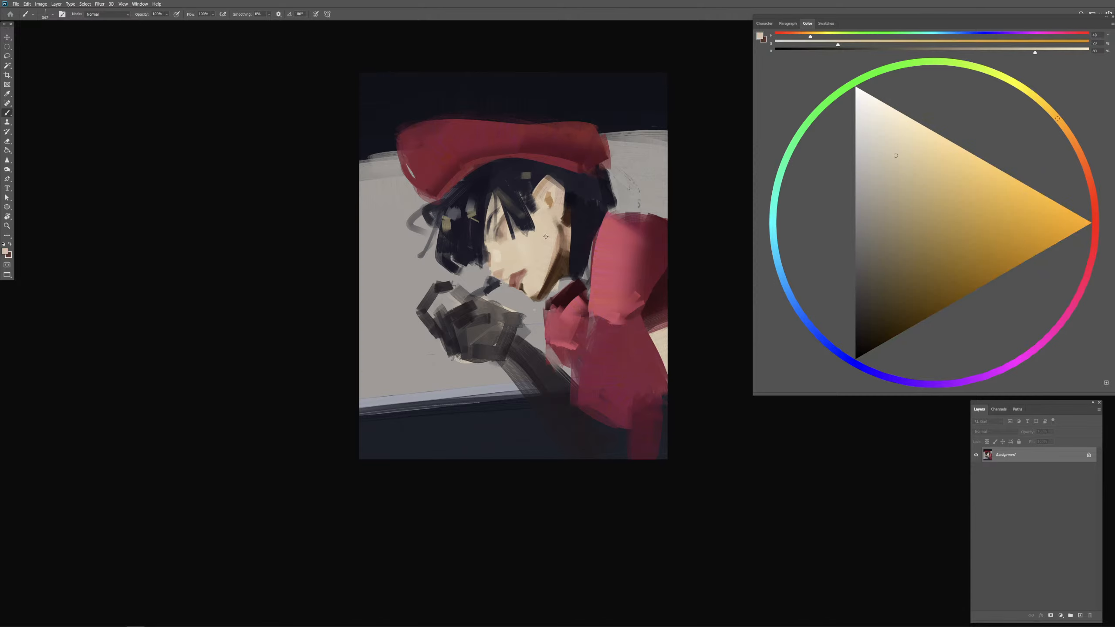
alt+click(544, 239)
click(933, 172)
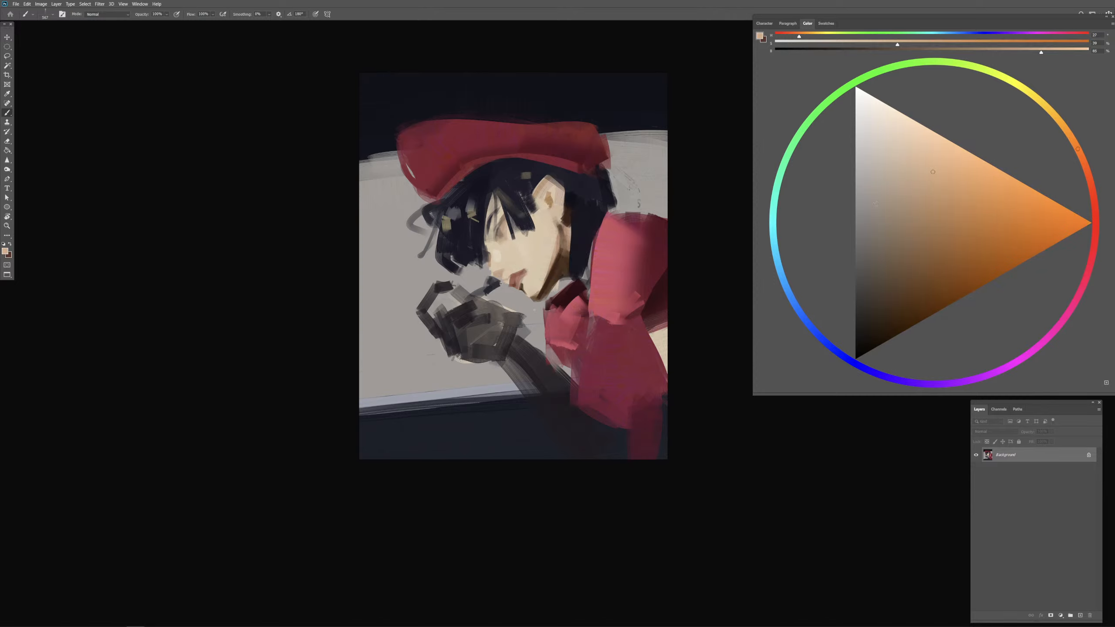
mouse_move(598, 333)
mouse_down()
mouse_move(591, 328)
mouse_move(585, 353)
mouse_move(597, 323)
mouse_move(586, 357)
mouse_up()
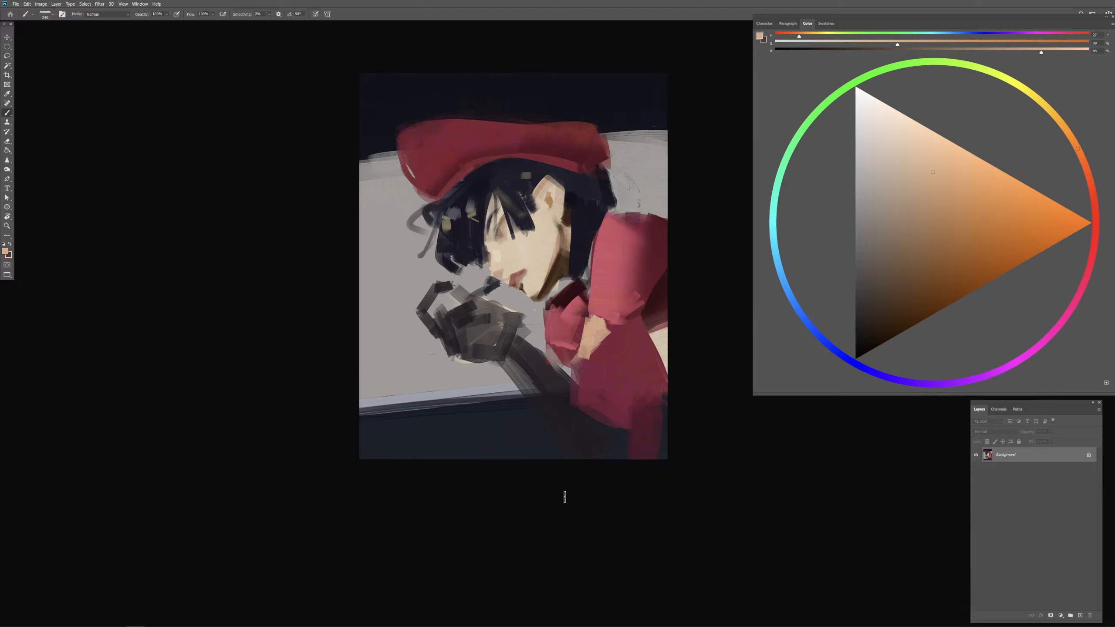
Step: Sample the dark hair colour and paint a small dark stroke for the eye just below the fringe
key(ctrl+plus)
drag(500, 150, 481, 245)
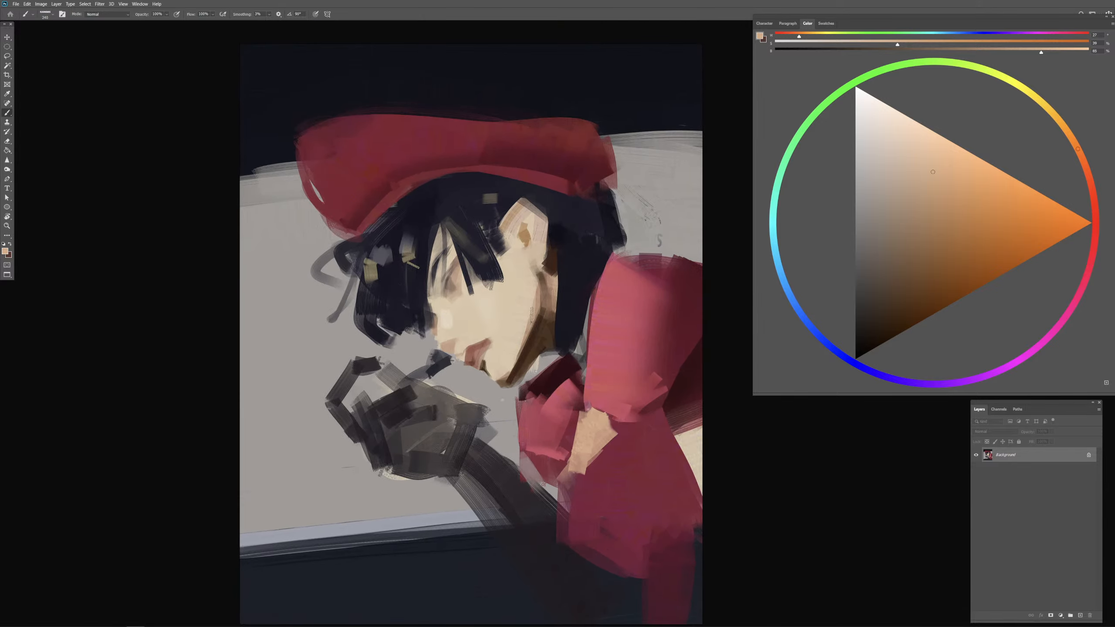
alt+click(463, 225)
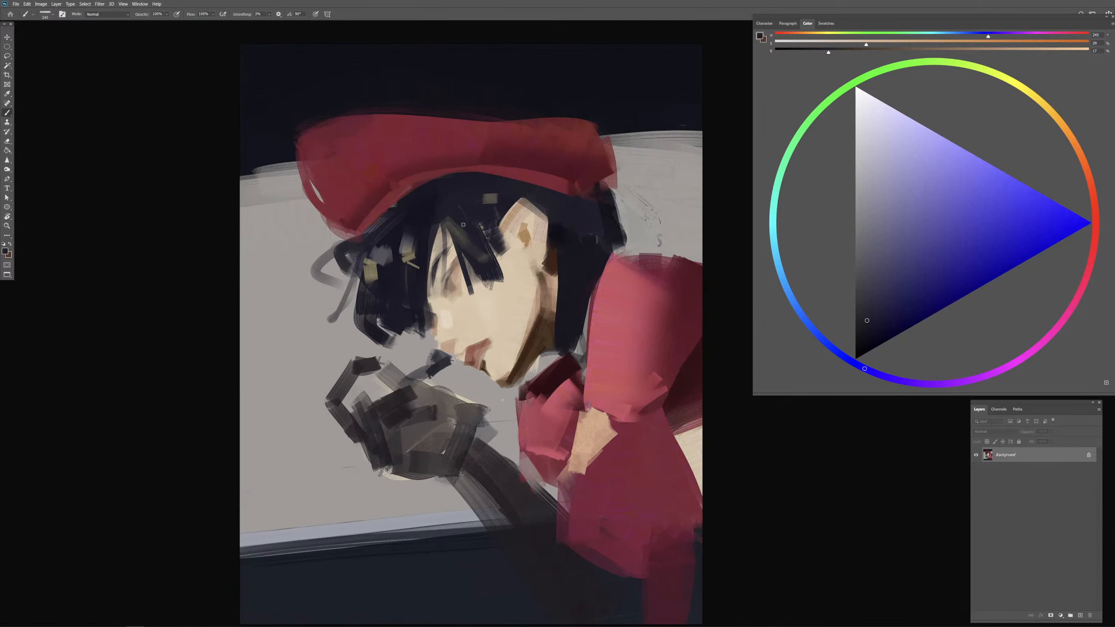
alt+click(568, 260)
drag(466, 279, 453, 290)
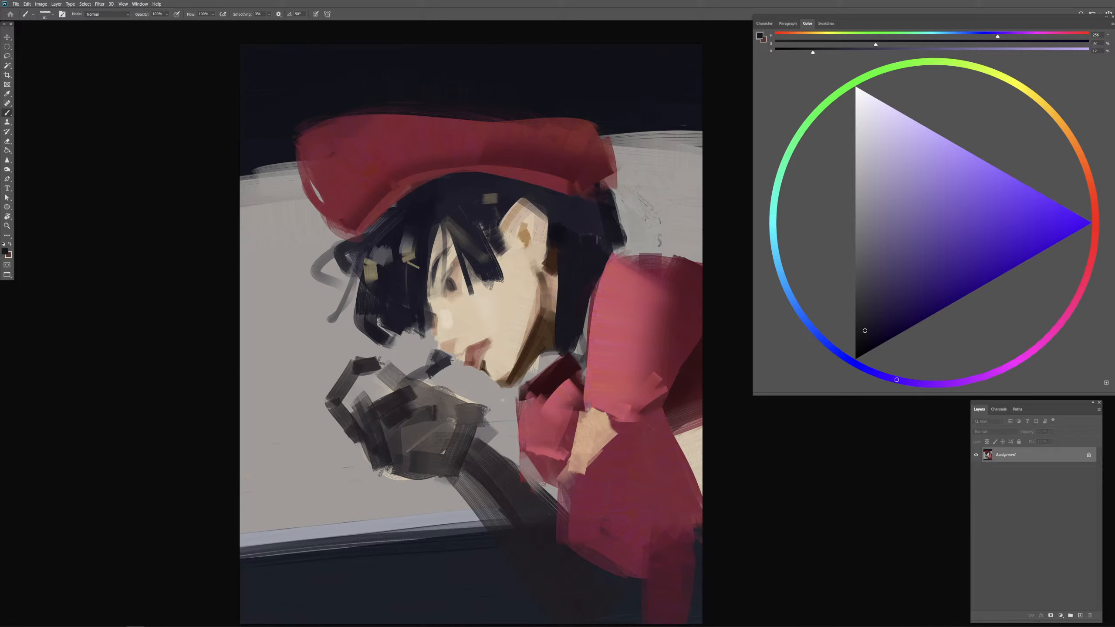
Step: Resample skin, brown and dark hair tones around the eye and rework the eyelid and its shadow
alt+click(452, 276)
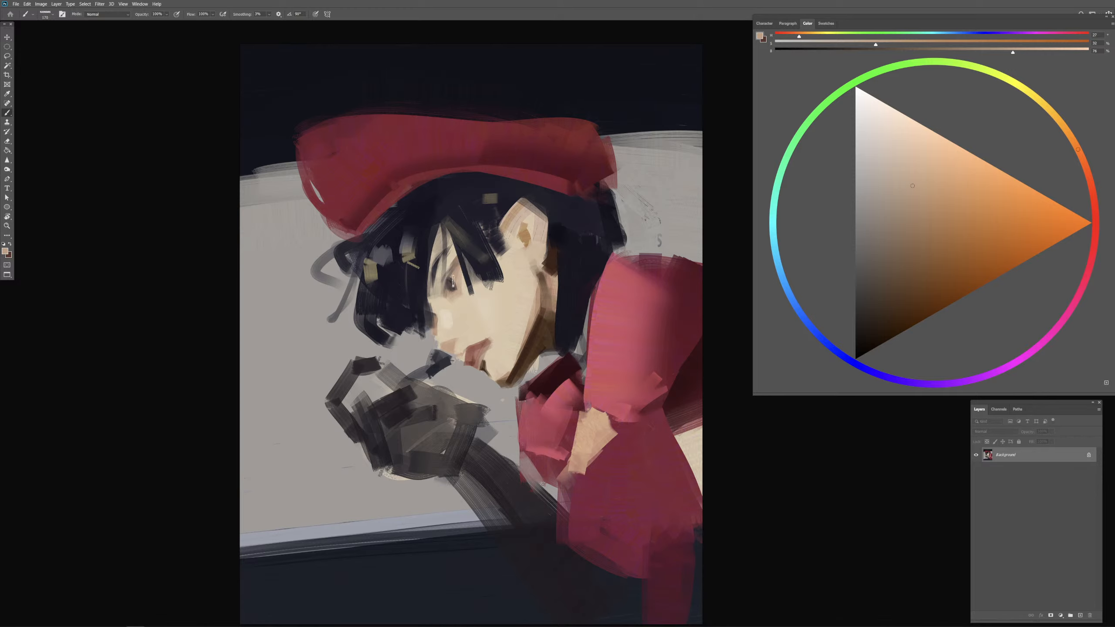
alt+click(451, 279)
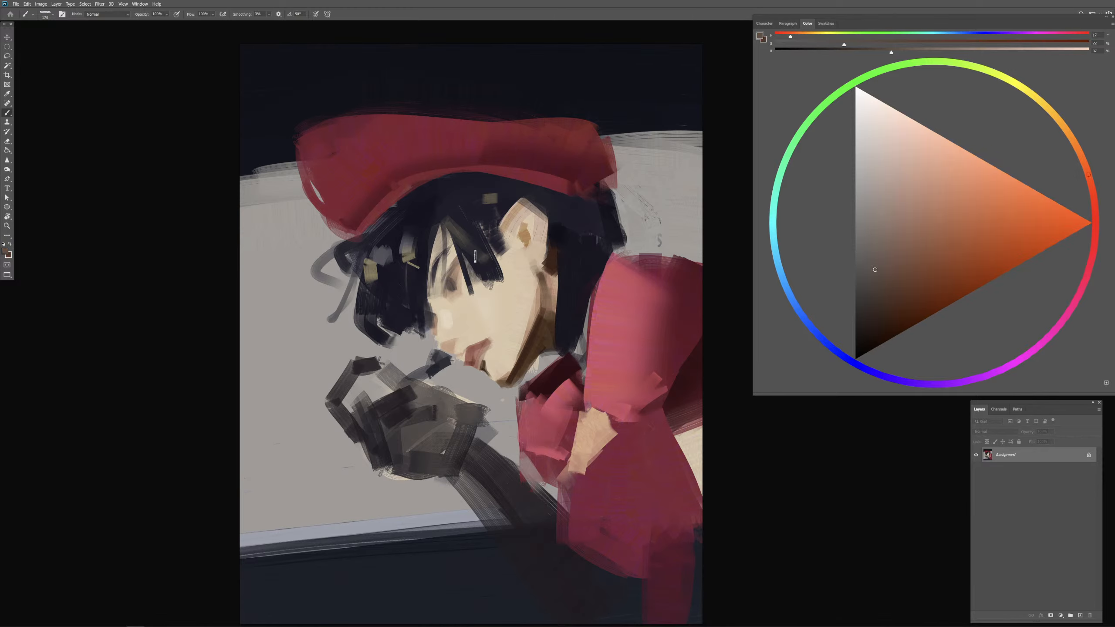
mouse_move(463, 265)
mouse_down()
mouse_move(447, 290)
mouse_move(449, 277)
mouse_up()
alt+click(459, 278)
alt+click(458, 215)
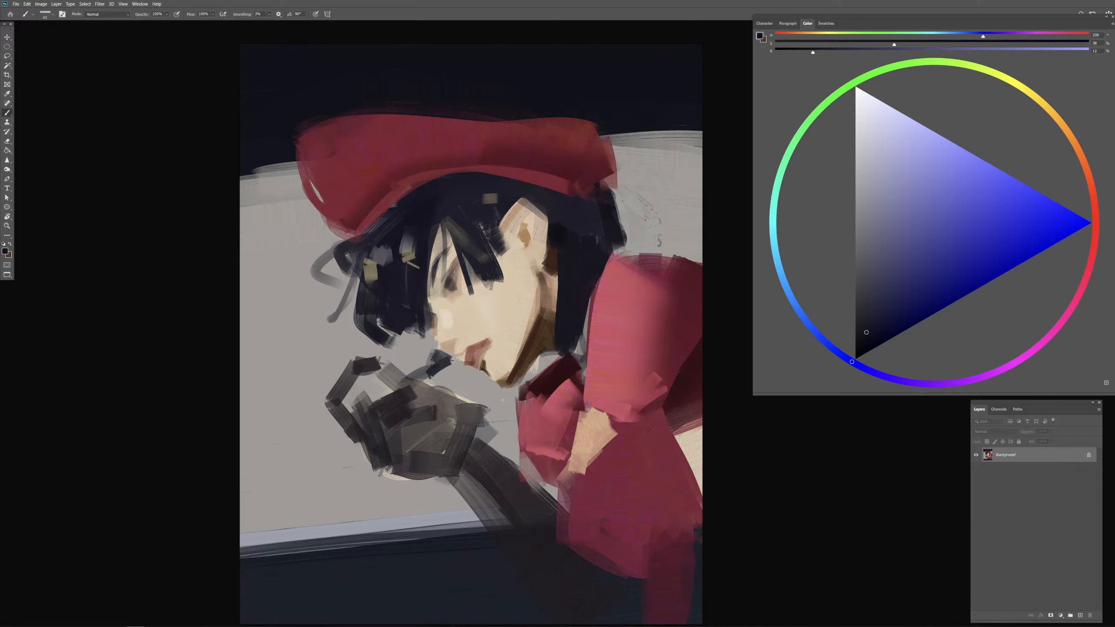
alt+click(466, 294)
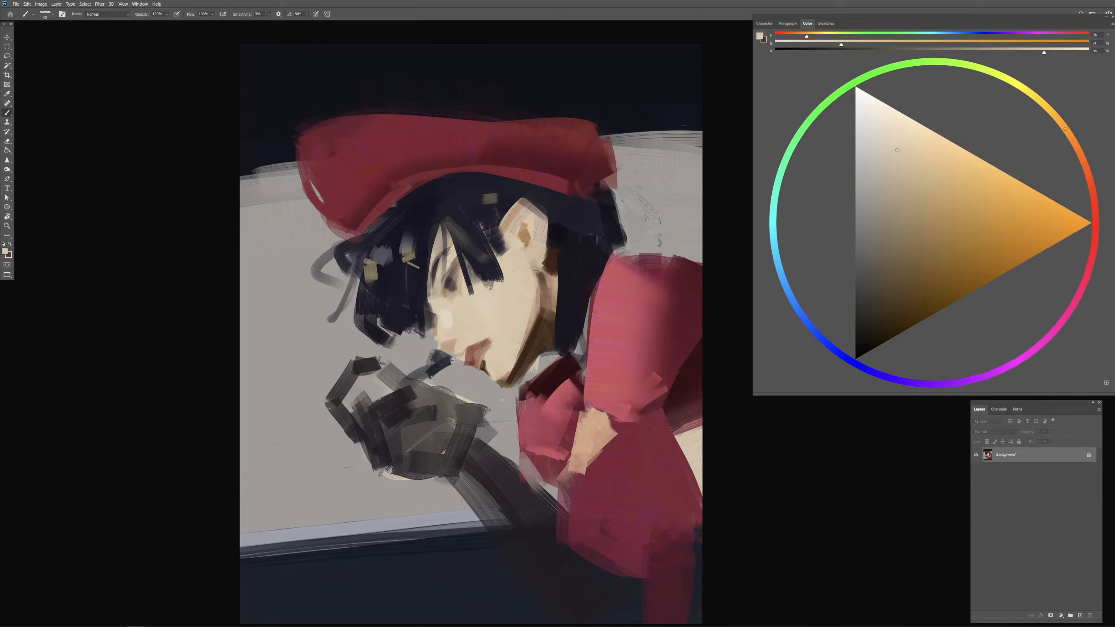
Step: Sample the ear's skin, shift it to a darker warm brown, and paint shadow strokes under the eye and fringe
alt+click(527, 238)
click(946, 248)
click(1079, 153)
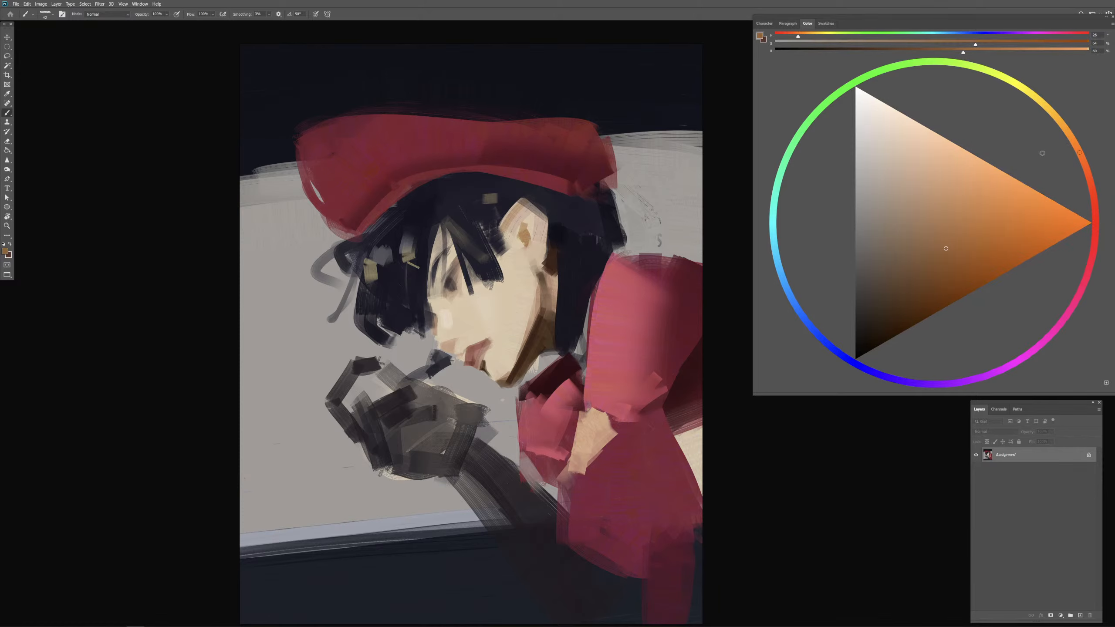
mouse_move(457, 285)
mouse_down()
mouse_move(454, 294)
mouse_move(463, 286)
mouse_up()
drag(456, 302, 500, 285)
Step: Sample light skin tones from the cheek and refine the bridge and tip of the nose
alt+click(449, 312)
mouse_move(447, 312)
mouse_down()
mouse_move(451, 333)
mouse_move(479, 313)
mouse_move(468, 328)
mouse_move(481, 325)
mouse_move(479, 335)
mouse_move(458, 344)
mouse_move(465, 314)
mouse_move(439, 324)
mouse_up()
key(ctrl+z)
alt+click(447, 326)
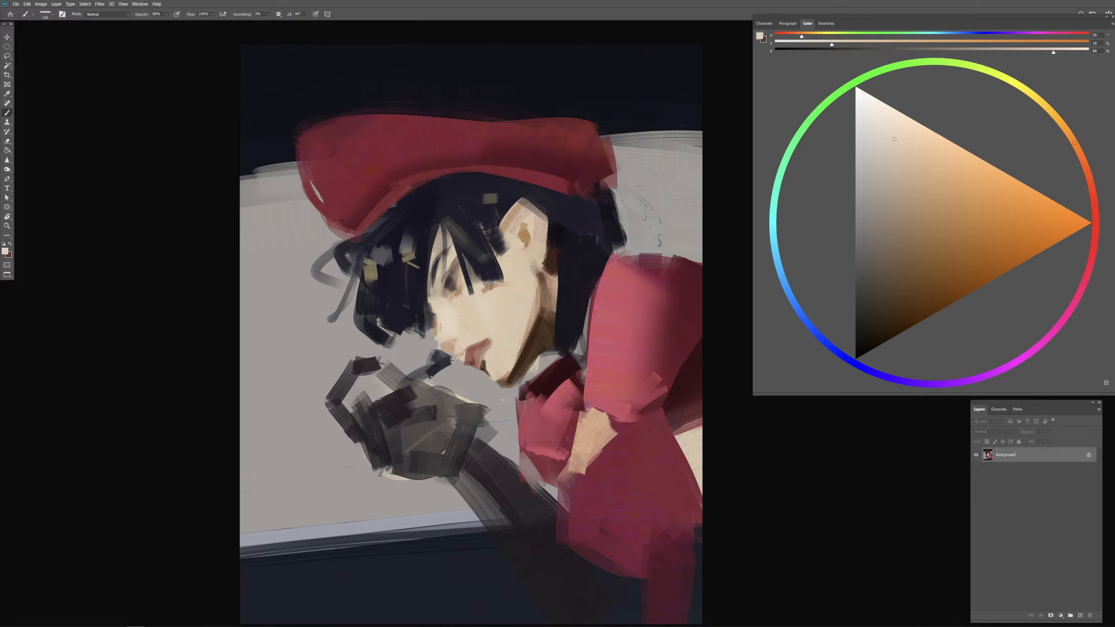
alt+click(436, 326)
drag(443, 327, 441, 342)
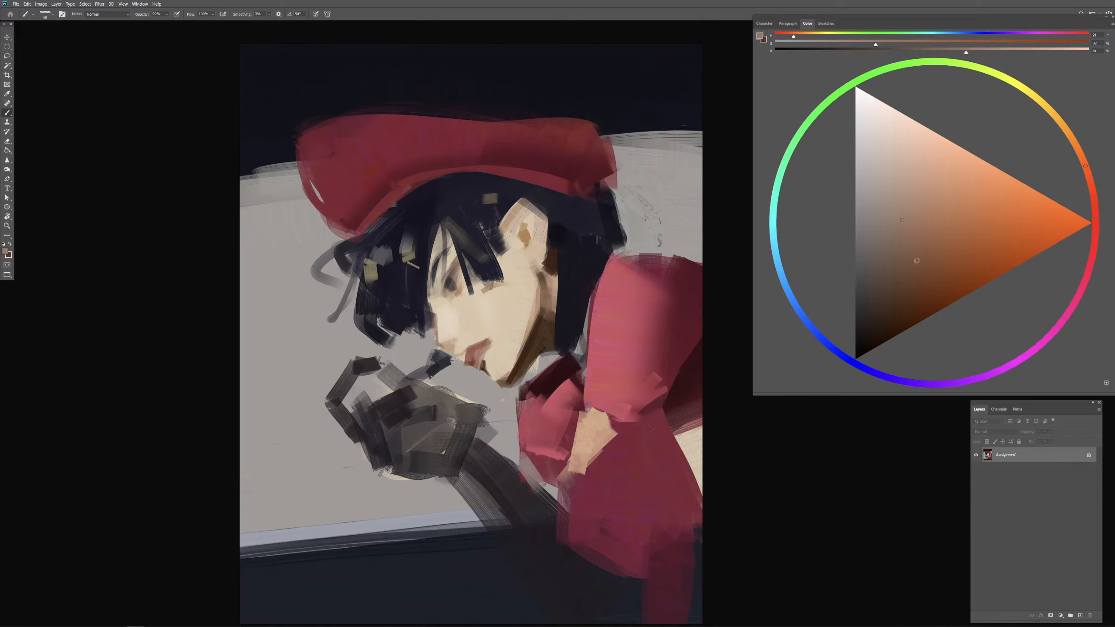
Step: Mix a dark reddish brown, paint the nostril under the nose, and undo the last stroke
click(916, 261)
click(896, 302)
click(1094, 201)
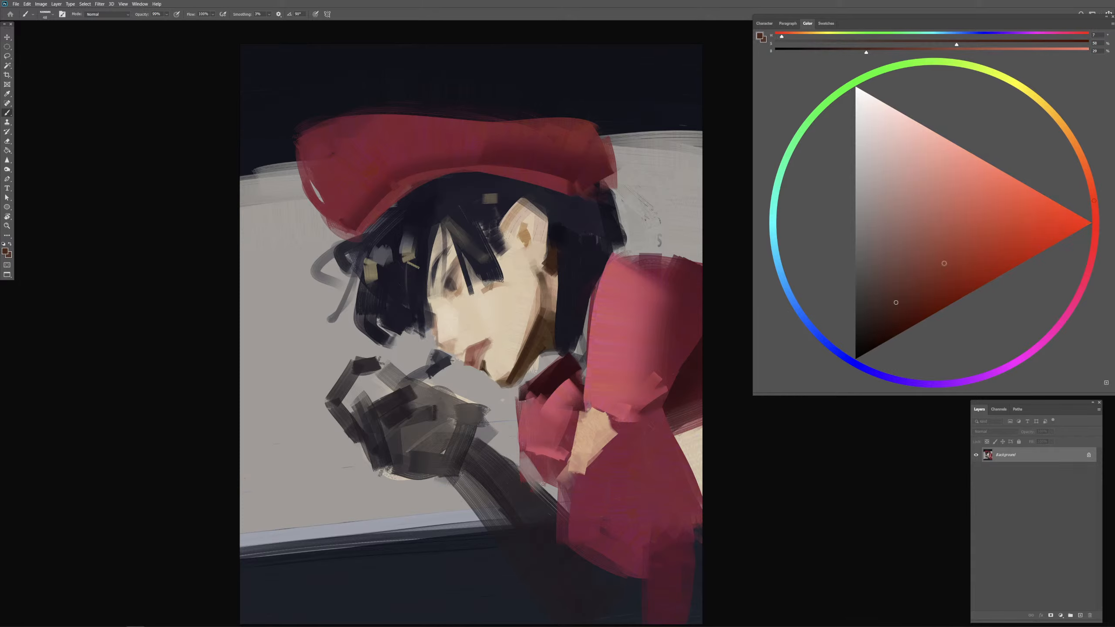
click(903, 305)
drag(450, 338, 460, 336)
key(ctrl+z)
Step: Sample dark browns from the face and paint a small dark accent at the brow and inner eye
alt+click(450, 284)
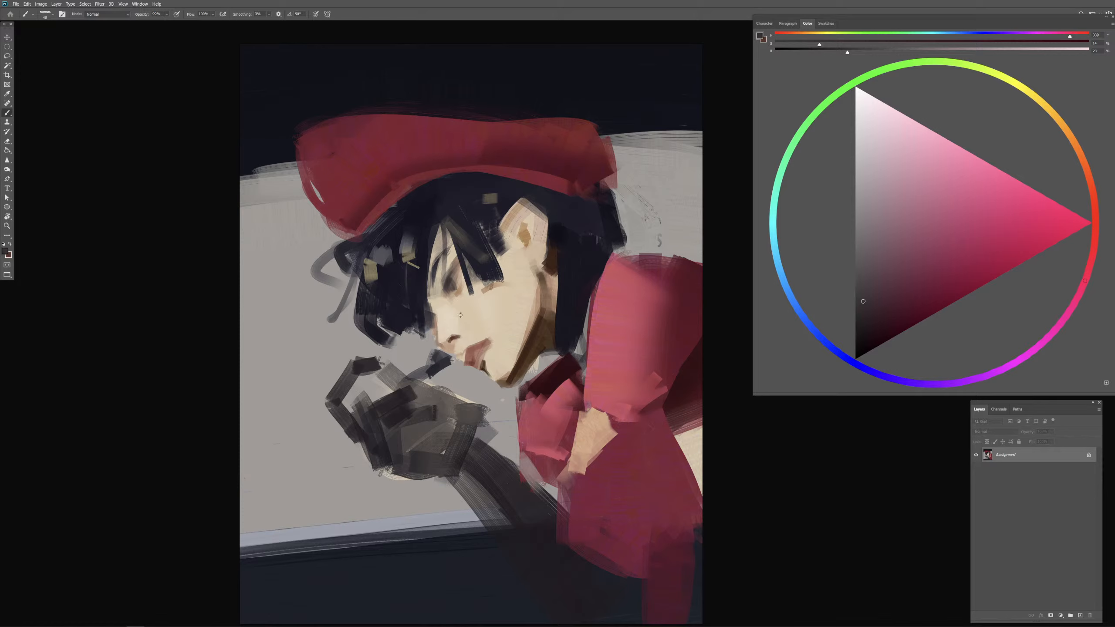
alt+click(460, 313)
alt+click(456, 267)
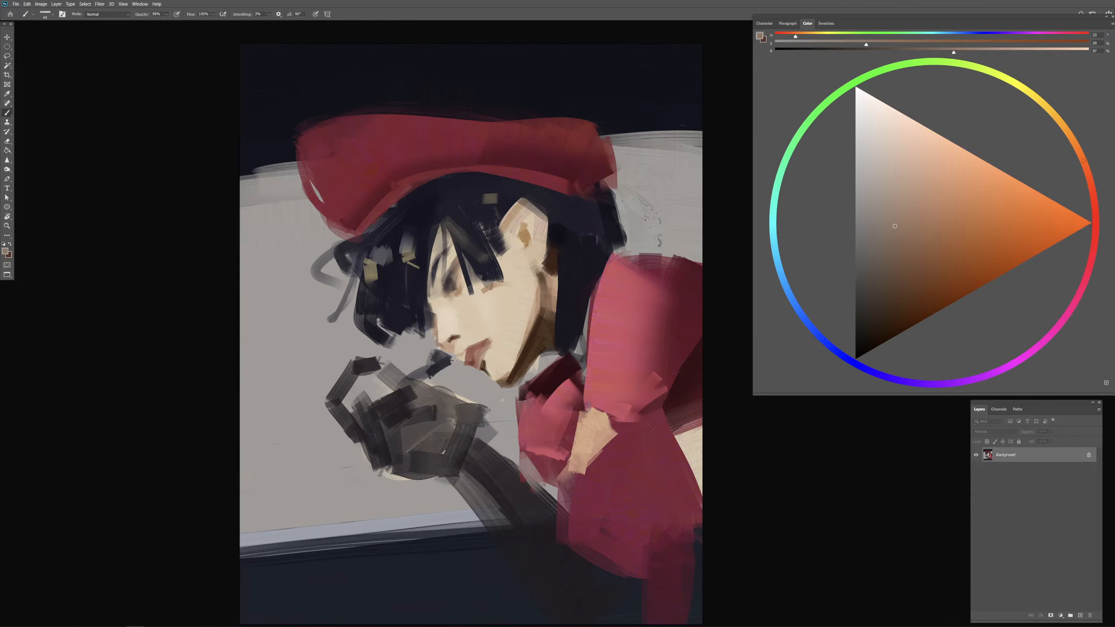
alt+click(446, 272)
mouse_move(438, 262)
mouse_down()
mouse_move(433, 286)
mouse_move(476, 303)
mouse_up()
alt+click(523, 357)
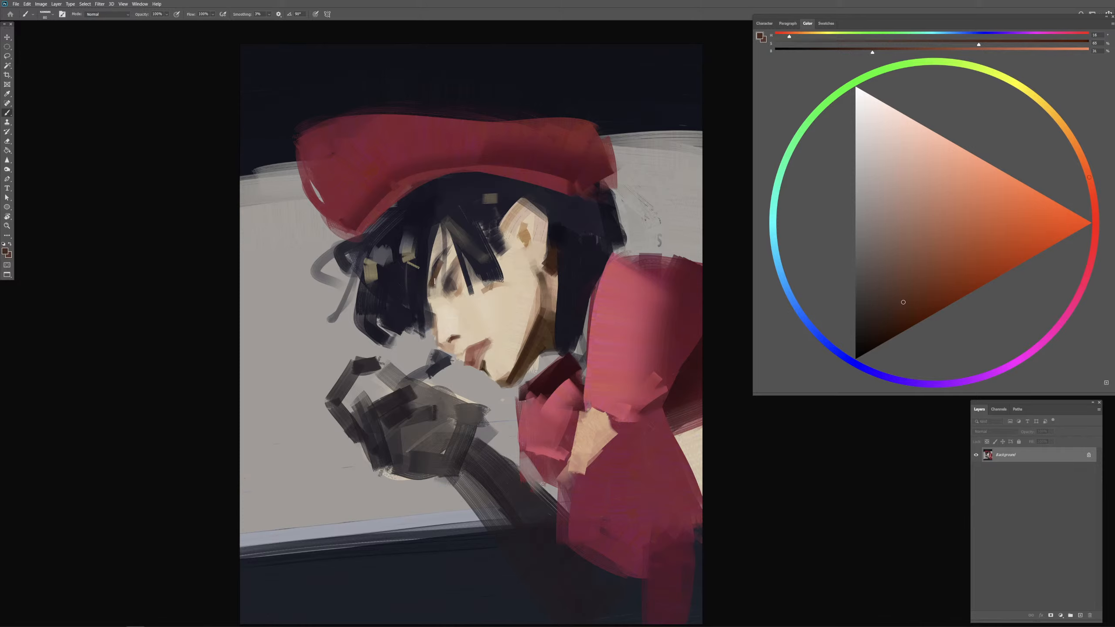
Step: Sample mid browns around the eye and paint soft shadows along the face's front edge and the fringe beside the ear
alt+click(438, 278)
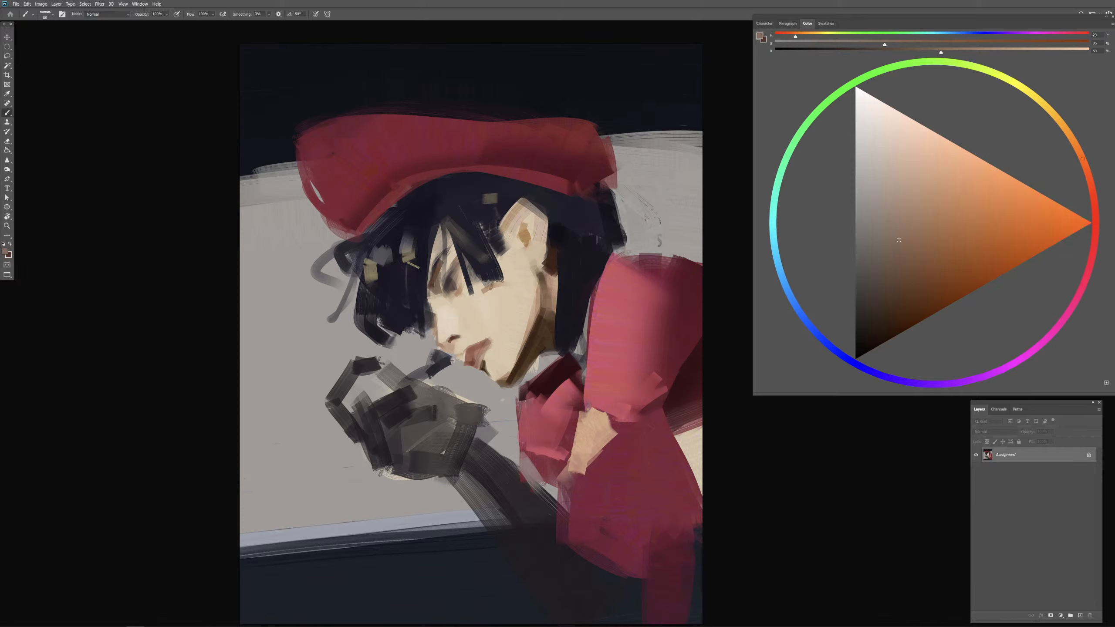
alt+click(437, 277)
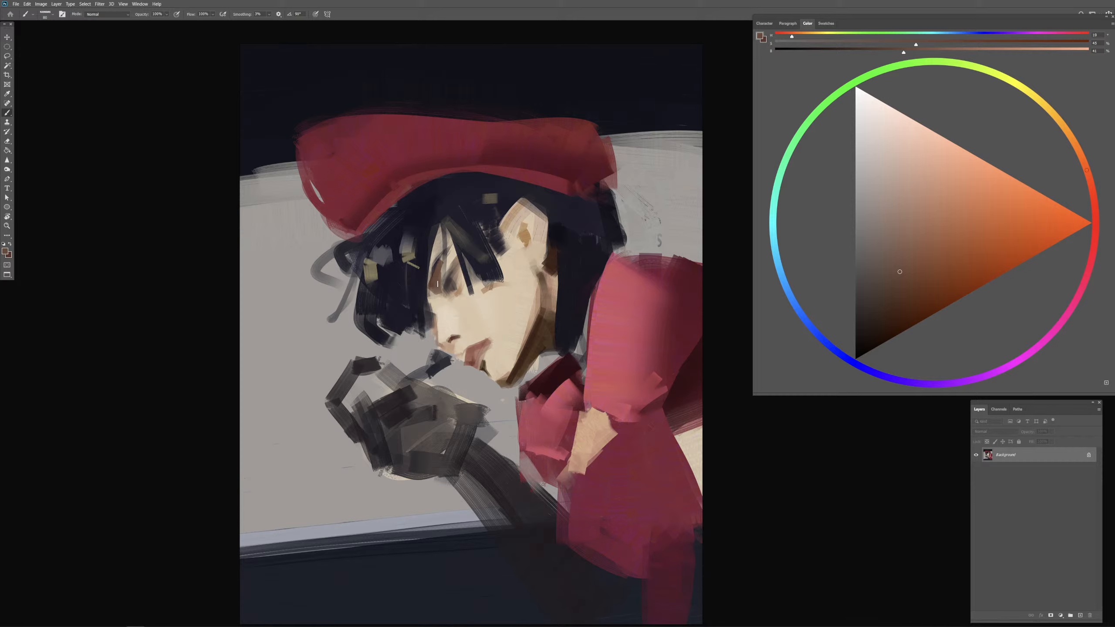
mouse_move(439, 296)
mouse_down()
mouse_move(438, 228)
mouse_move(436, 283)
mouse_up()
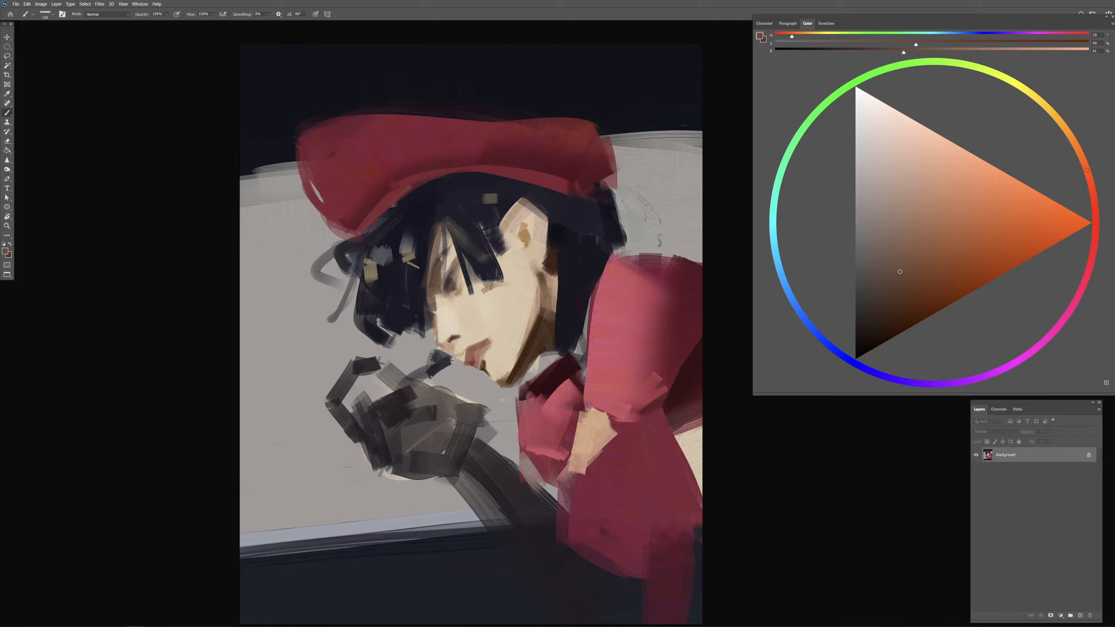
mouse_move(499, 263)
mouse_down()
mouse_move(508, 277)
mouse_move(549, 274)
mouse_move(544, 266)
mouse_up()
alt+click(542, 246)
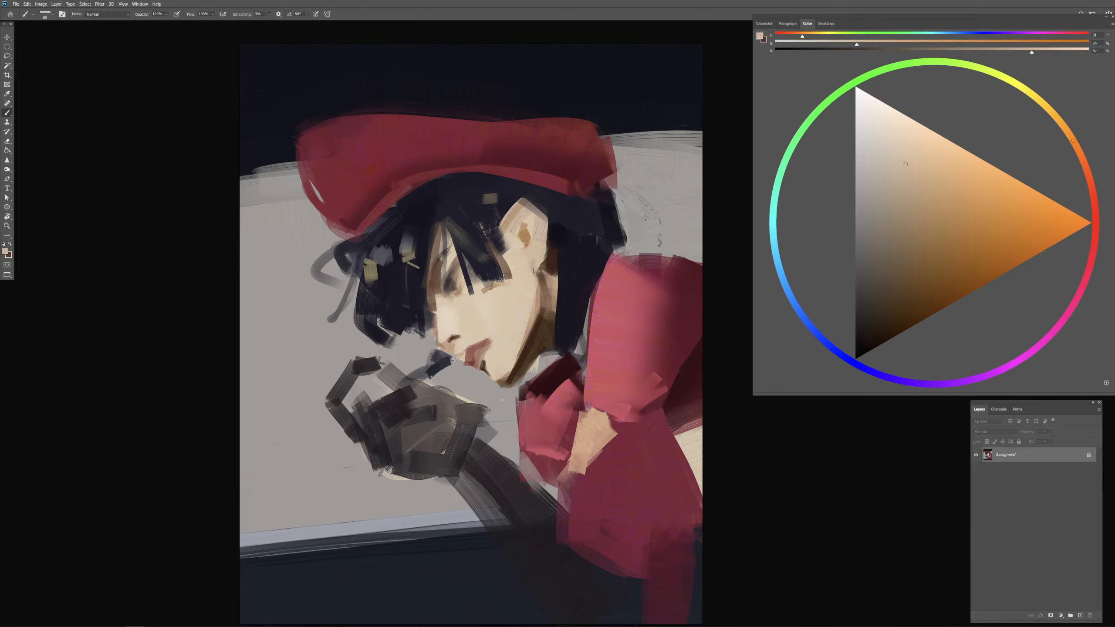
Step: Sample the near-black hair colour and sharpen the hair edge behind the ear
alt+click(559, 222)
alt+click(561, 233)
drag(543, 227, 553, 227)
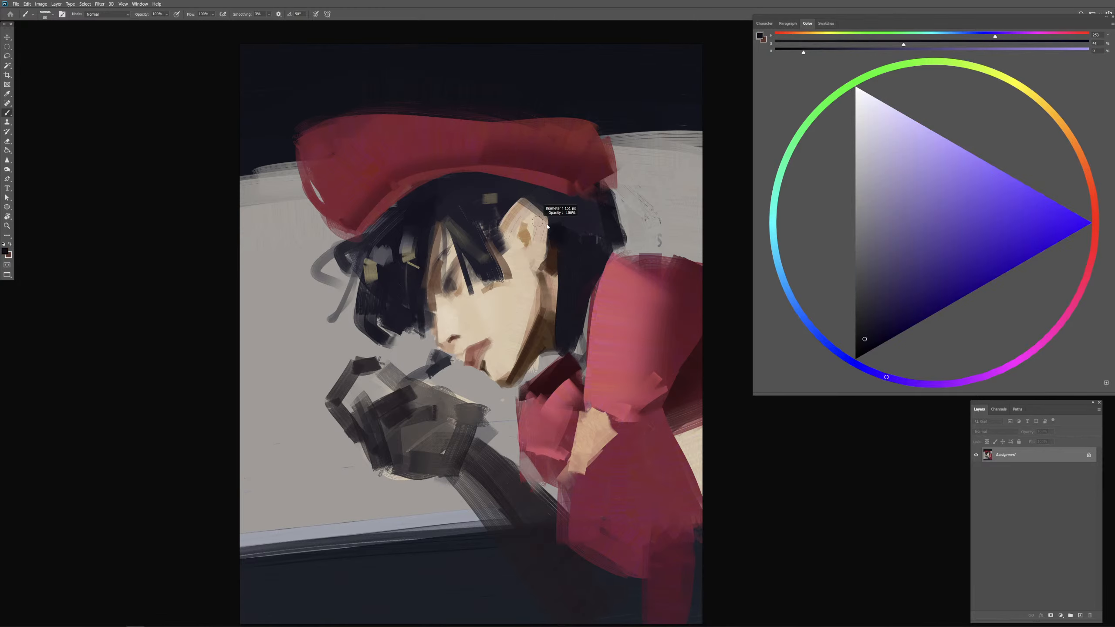
Step: Sample browns and the ear's light skin tone, and blend the shadow from the earlobe into the jaw and neck
alt+click(521, 262)
alt+click(542, 279)
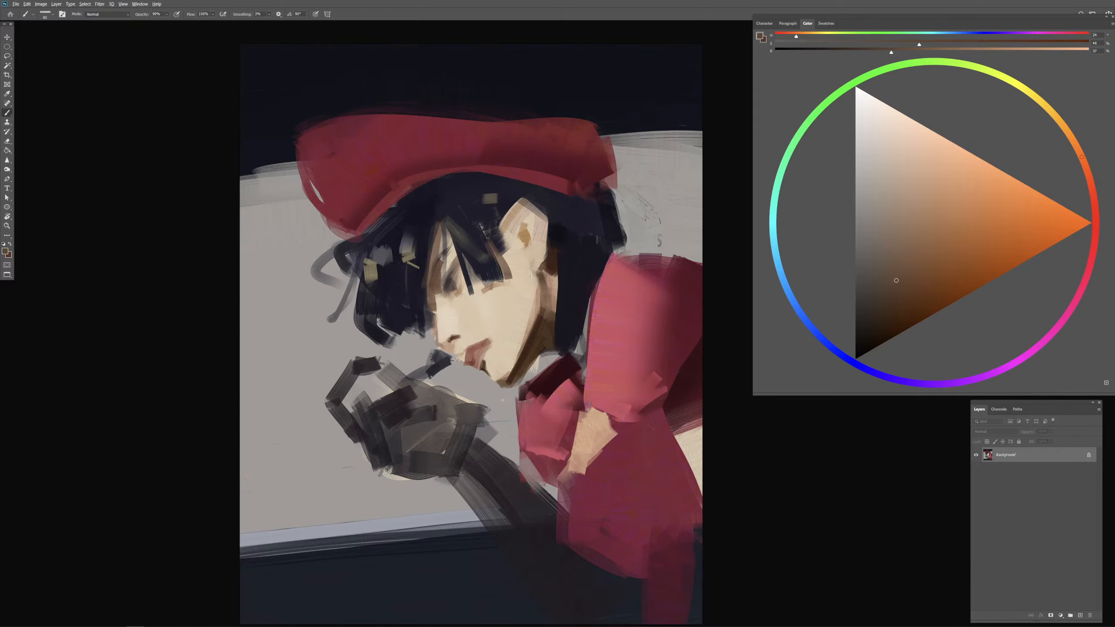
drag(533, 277, 546, 306)
alt+click(526, 260)
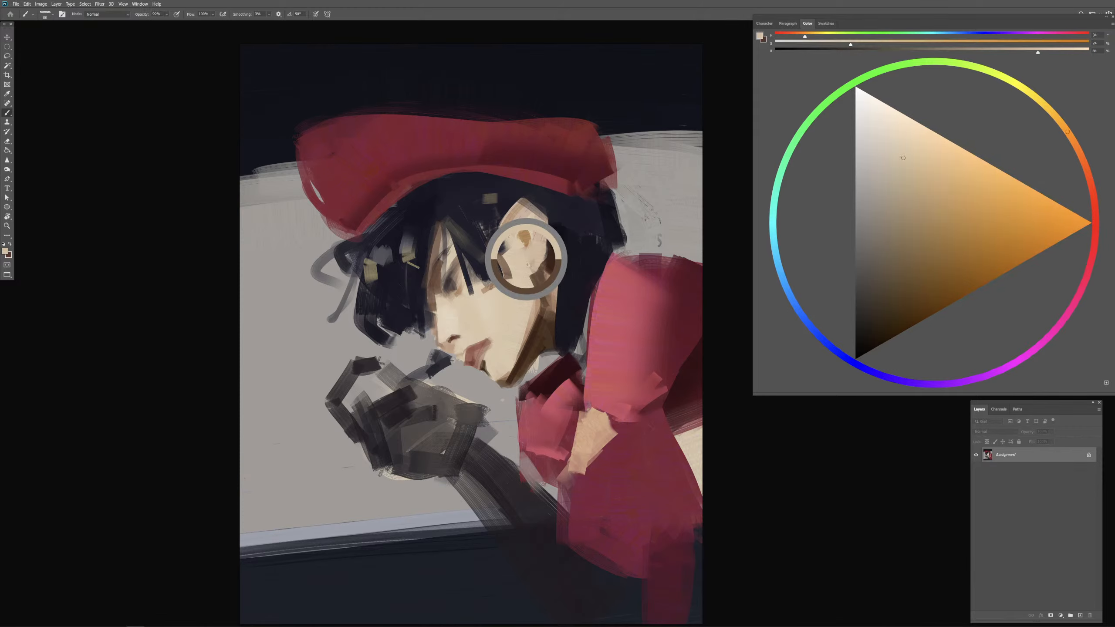
drag(529, 263, 543, 265)
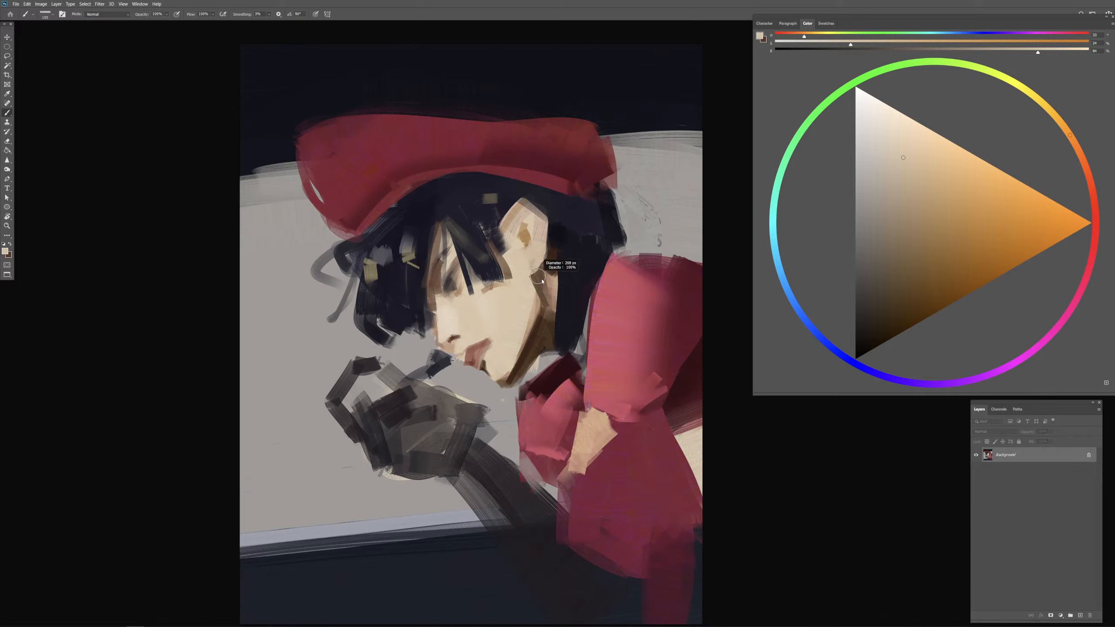
alt+click(523, 274)
mouse_move(554, 285)
mouse_down()
mouse_move(552, 273)
mouse_move(524, 281)
mouse_move(543, 264)
mouse_move(549, 297)
mouse_move(539, 277)
mouse_move(545, 285)
mouse_up()
alt+click(524, 277)
alt+click(549, 267)
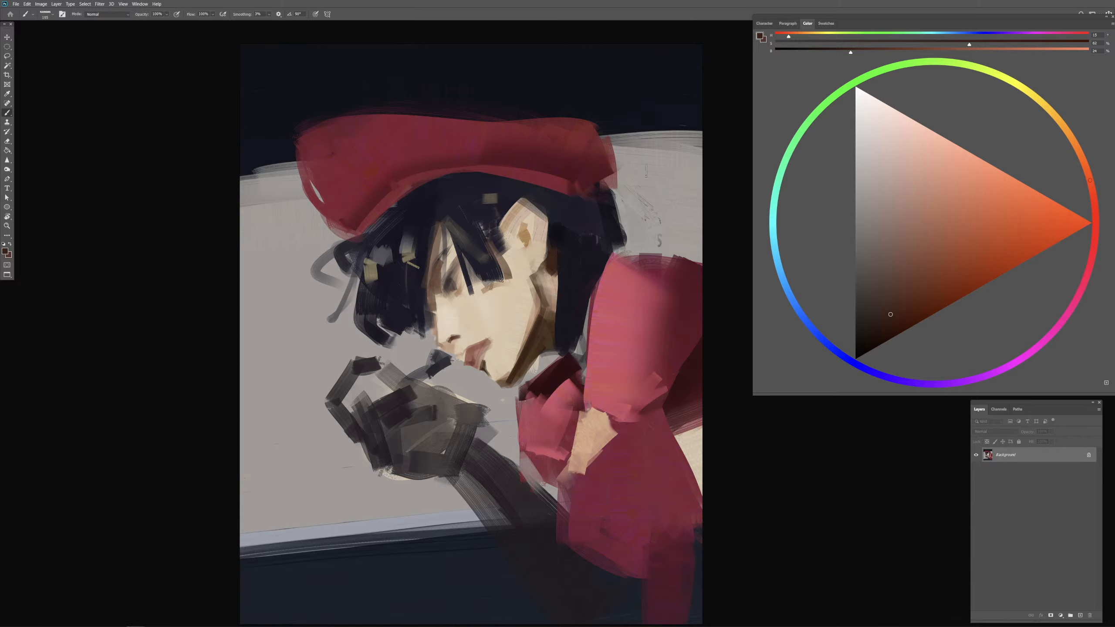
Step: Sample the cap's dark red and the hair colour, and reshape the cap's lower back edge against the hair
alt+click(604, 171)
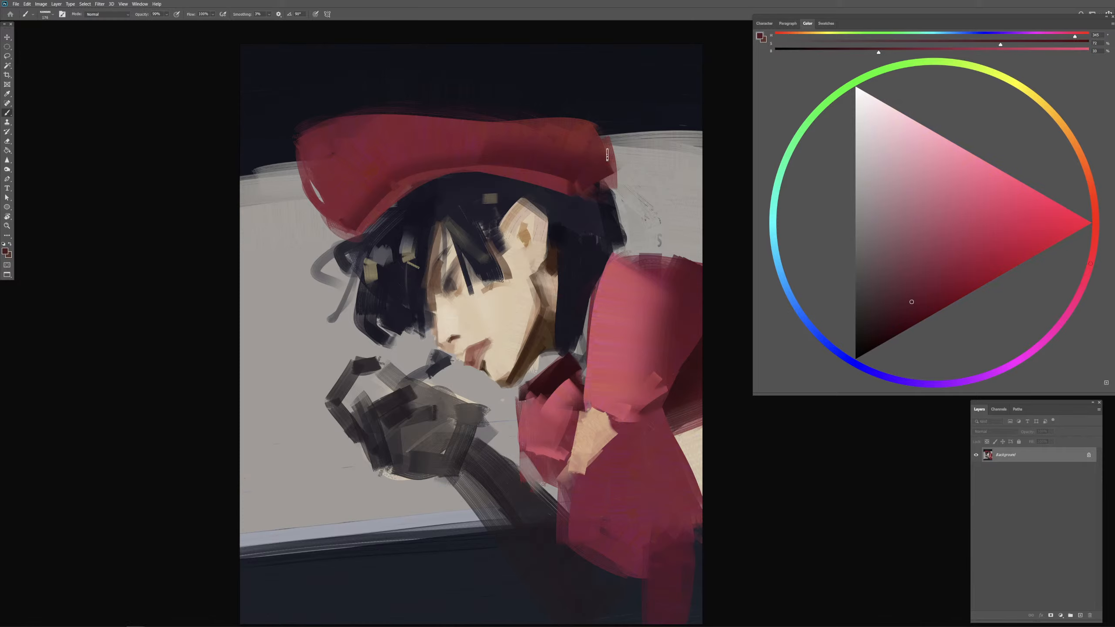
drag(608, 155, 608, 188)
key(ctrl+z)
alt+click(583, 223)
alt+click(568, 232)
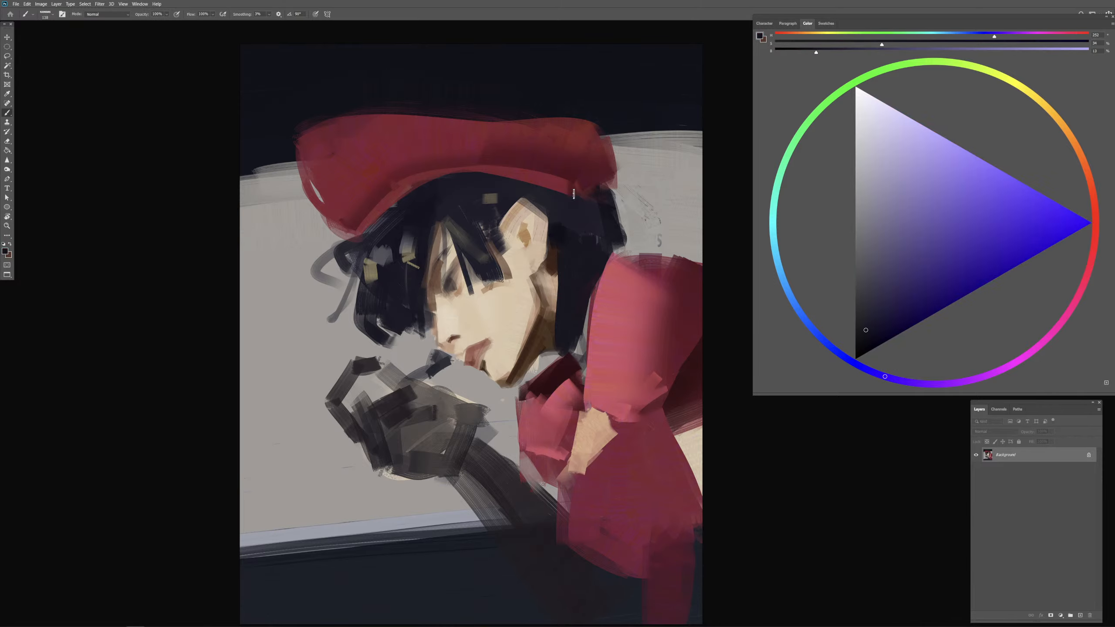
mouse_move(533, 181)
mouse_down()
mouse_move(567, 193)
mouse_move(588, 169)
mouse_move(564, 186)
mouse_move(595, 184)
mouse_move(603, 196)
mouse_up()
alt+click(589, 170)
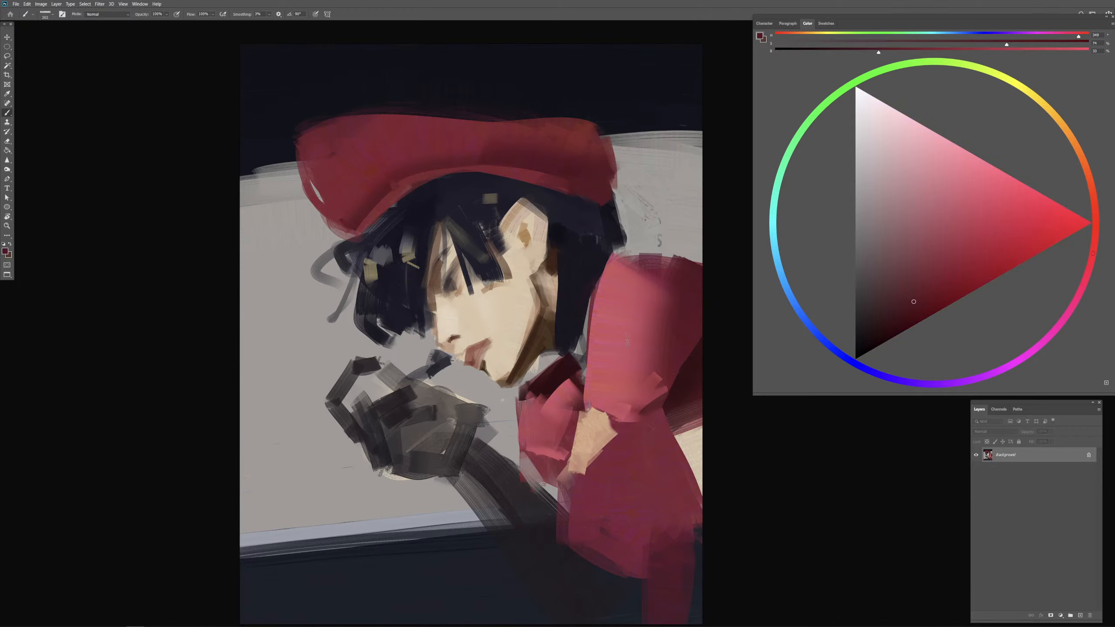
alt+click(616, 195)
Step: Sample the background grey, cover the stray marks behind the head, and tidy the edges of the collar
drag(644, 221, 671, 246)
drag(568, 371, 556, 376)
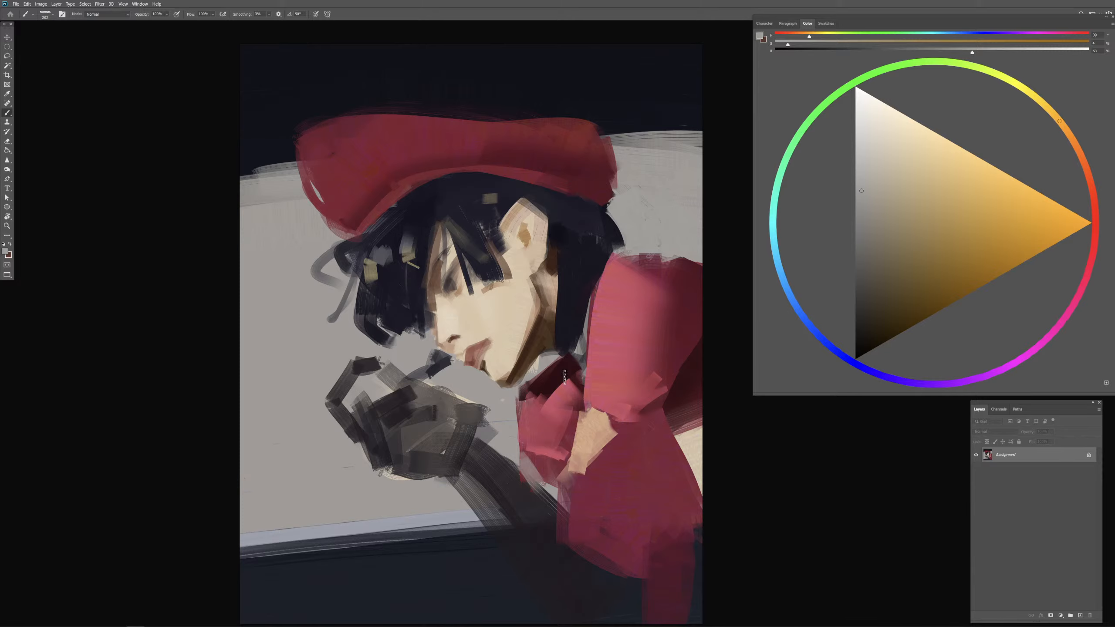
drag(538, 413, 520, 420)
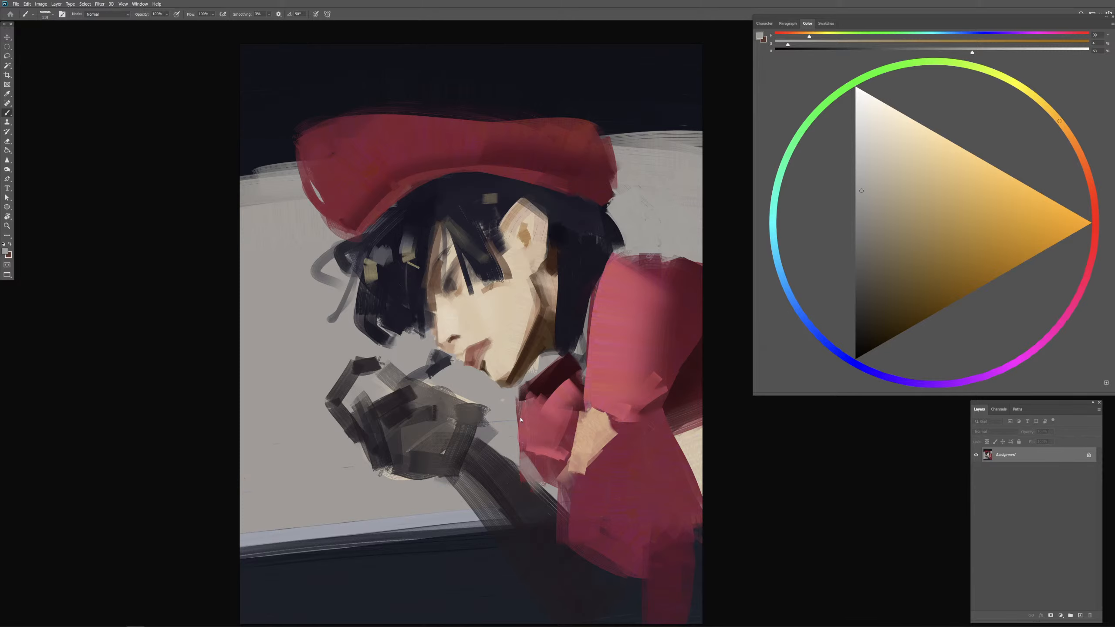
Step: Sample the glove colour, darken it to a near-black grey, and solidify the curled finger and the palm
alt+click(417, 416)
mouse_move(437, 359)
mouse_down()
mouse_move(412, 360)
mouse_move(398, 385)
mouse_move(407, 387)
mouse_up()
alt+click(366, 364)
click(858, 318)
mouse_move(348, 365)
mouse_down()
mouse_move(332, 396)
mouse_move(352, 372)
mouse_move(351, 385)
mouse_move(333, 391)
mouse_move(328, 420)
mouse_move(326, 403)
mouse_move(358, 424)
mouse_up()
mouse_move(380, 358)
mouse_down()
mouse_move(406, 364)
mouse_move(370, 394)
mouse_move(409, 392)
mouse_move(366, 395)
mouse_move(414, 409)
mouse_up()
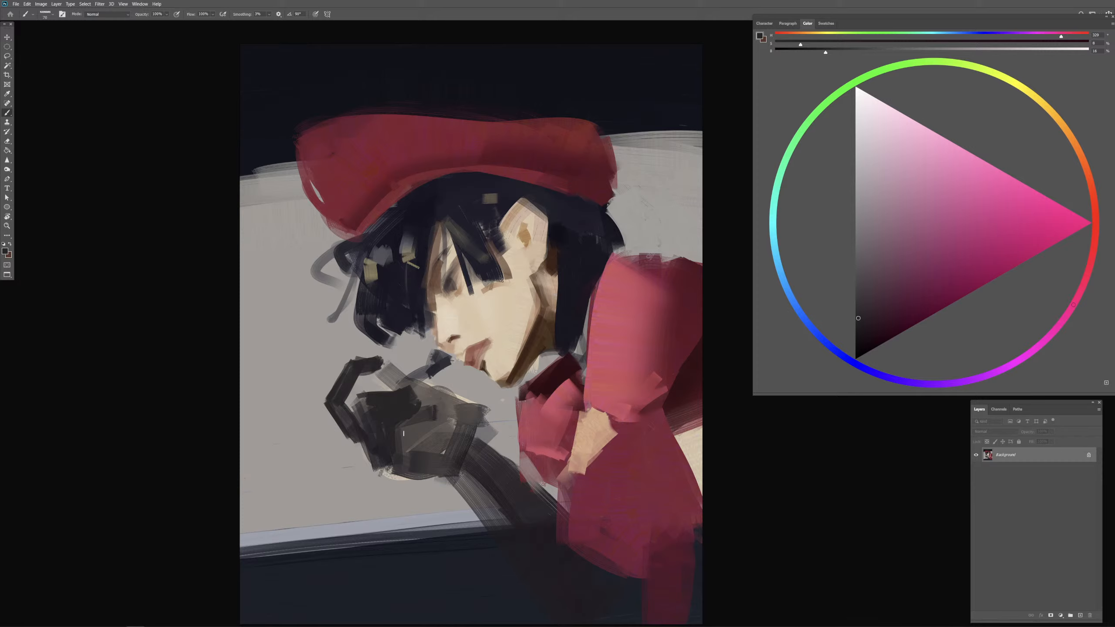
mouse_move(404, 427)
mouse_down()
mouse_move(403, 468)
mouse_move(410, 430)
mouse_move(417, 470)
mouse_move(402, 446)
mouse_move(407, 463)
mouse_move(426, 420)
mouse_up()
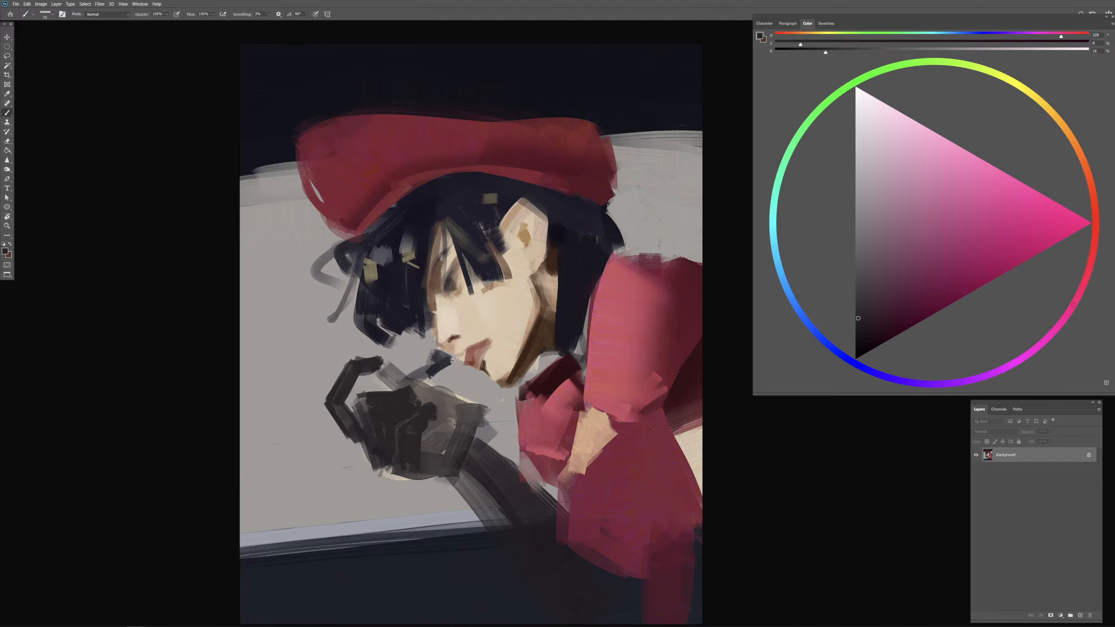
Step: Undo the trial strokes on the glove, enlarge the brush, and paint the dark outline of the back of the hand
mouse_move(365, 357)
mouse_down()
mouse_move(385, 356)
mouse_move(469, 407)
mouse_move(483, 402)
mouse_up()
key(ctrl+z)
key(ctrl+z)
key(bracketright)
key(bracketright)
key(bracketright)
key(bracketright)
key(bracketright)
key(ctrl+z)
mouse_move(420, 375)
mouse_down()
mouse_move(477, 408)
mouse_move(472, 446)
mouse_up()
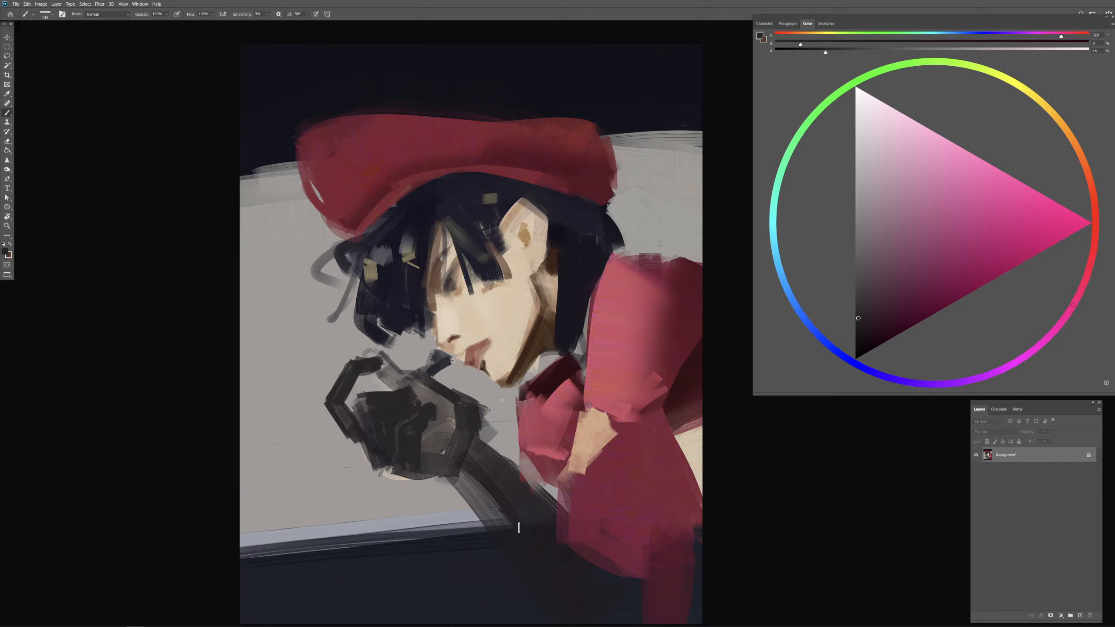
Step: Fill the remaining lighter areas of the glove between the knuckles and the wrist with dark grey
drag(510, 499, 518, 496)
drag(482, 429, 491, 428)
mouse_move(423, 396)
mouse_down()
mouse_move(409, 381)
mouse_move(429, 388)
mouse_move(448, 432)
mouse_up()
mouse_move(442, 427)
mouse_down()
mouse_move(436, 456)
mouse_move(469, 419)
mouse_move(490, 432)
mouse_move(466, 454)
mouse_up()
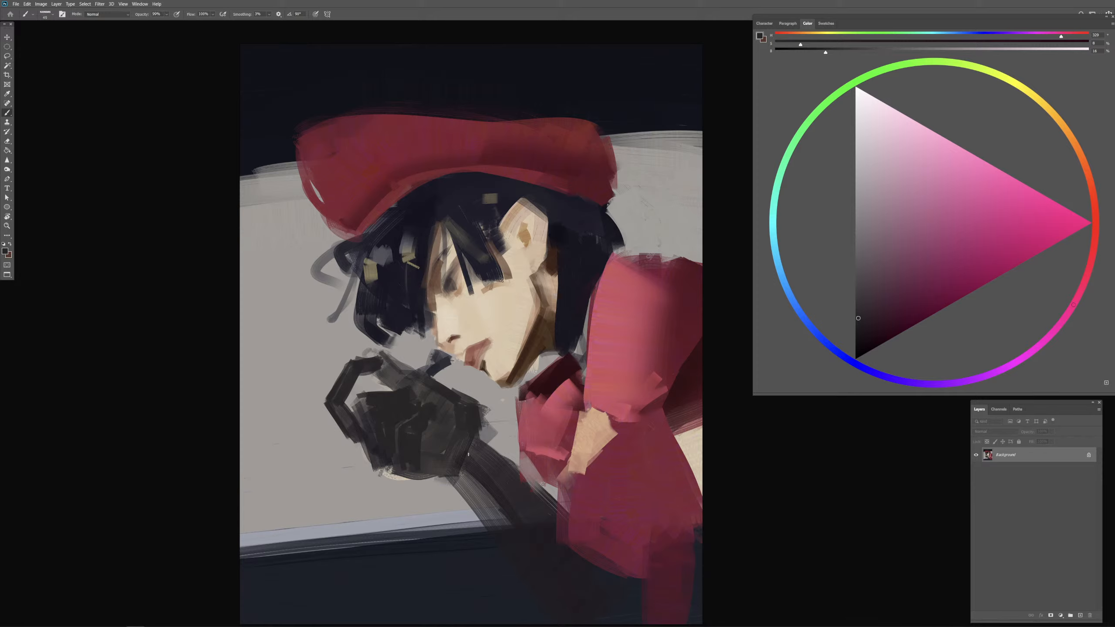
Step: Resample the glove's dark grey and widen the wrist and upper forearm with broad strokes toward the chest
mouse_move(479, 449)
mouse_down()
mouse_move(475, 420)
mouse_move(492, 450)
mouse_up()
alt+click(503, 421)
alt+click(476, 418)
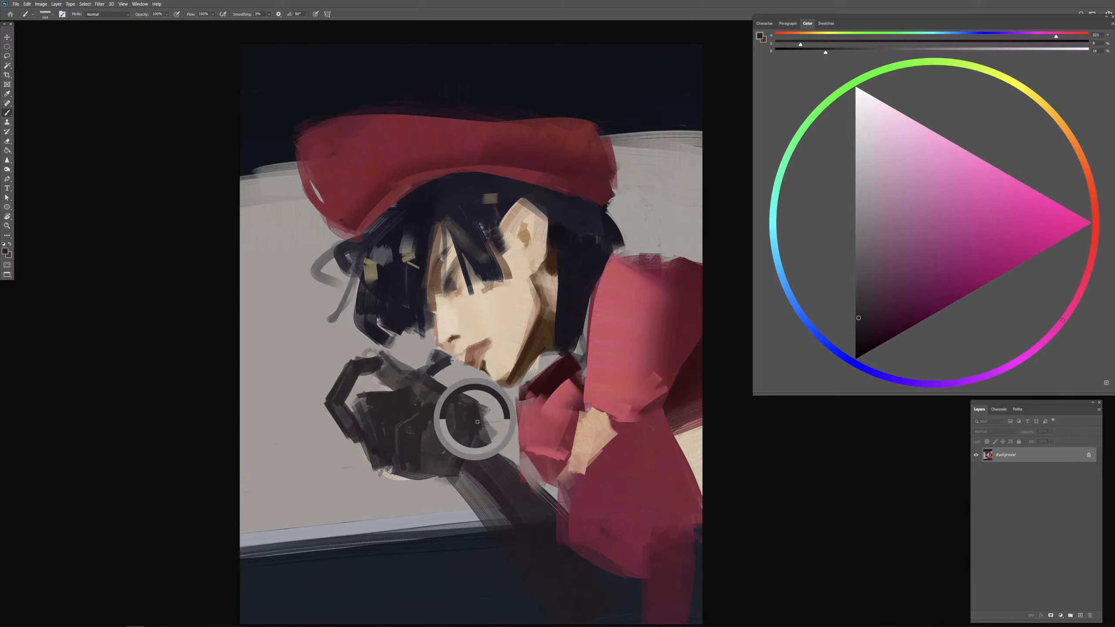
mouse_move(478, 422)
mouse_down()
mouse_move(458, 402)
mouse_move(464, 443)
mouse_up()
alt+click(472, 422)
alt+click(472, 421)
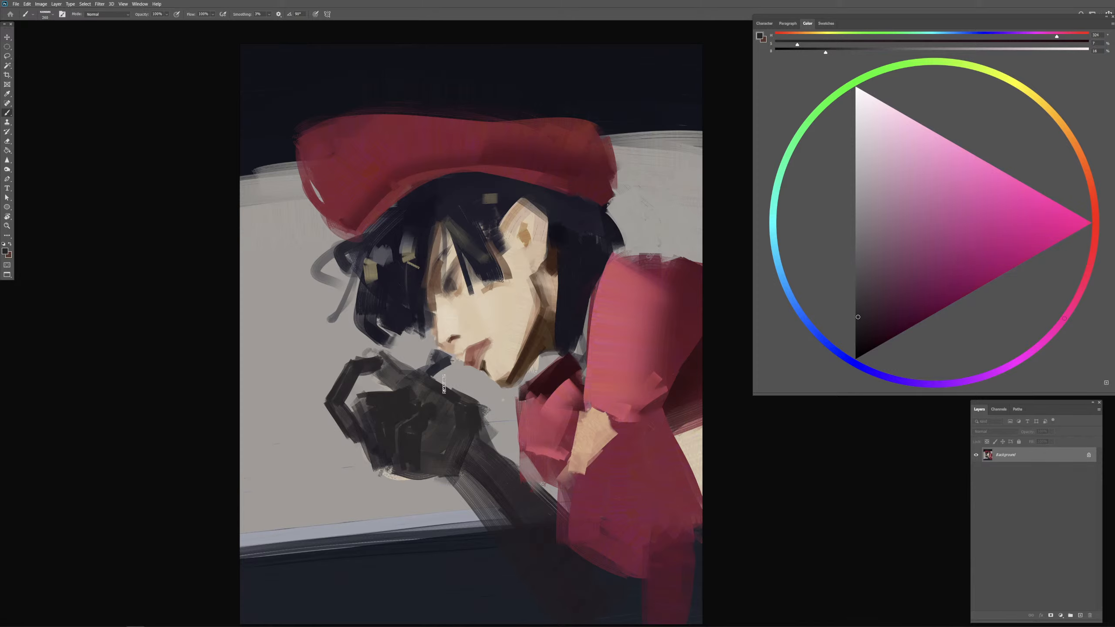
mouse_move(446, 385)
mouse_down()
mouse_move(474, 392)
mouse_move(464, 414)
mouse_move(492, 398)
mouse_move(473, 422)
mouse_move(497, 415)
mouse_move(494, 438)
mouse_move(520, 481)
mouse_up()
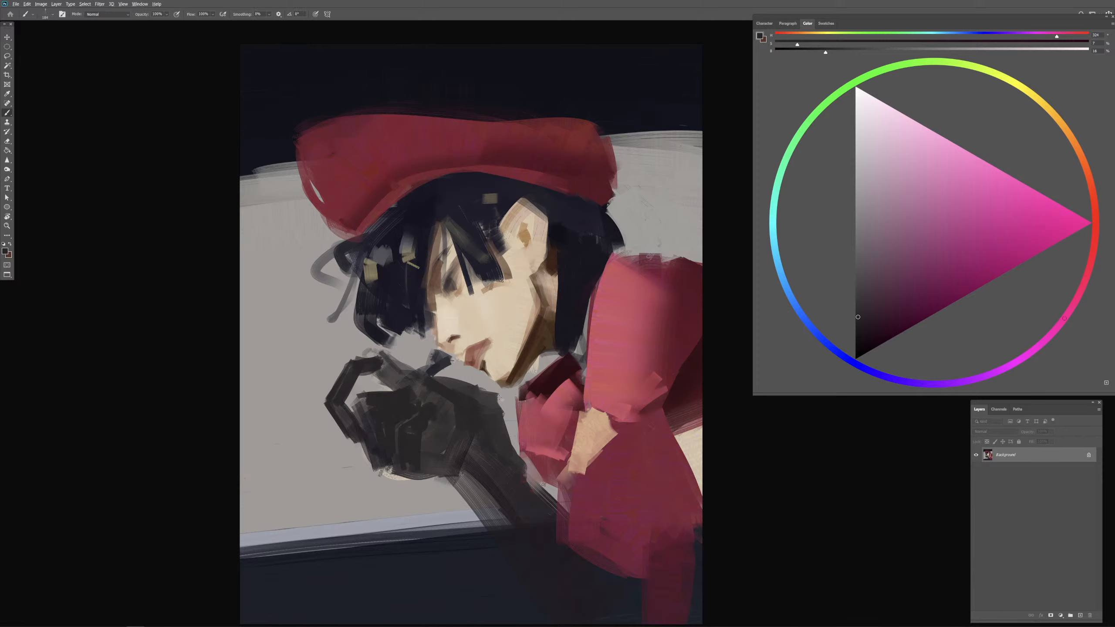
Step: Darken the glove colour to near black and shade the back of the hand down to the wrist
drag(488, 398, 498, 398)
alt+click(471, 405)
click(855, 331)
mouse_move(429, 390)
mouse_down()
mouse_move(469, 401)
mouse_move(419, 400)
mouse_up()
key(ctrl+z)
drag(431, 379, 479, 421)
alt+click(498, 424)
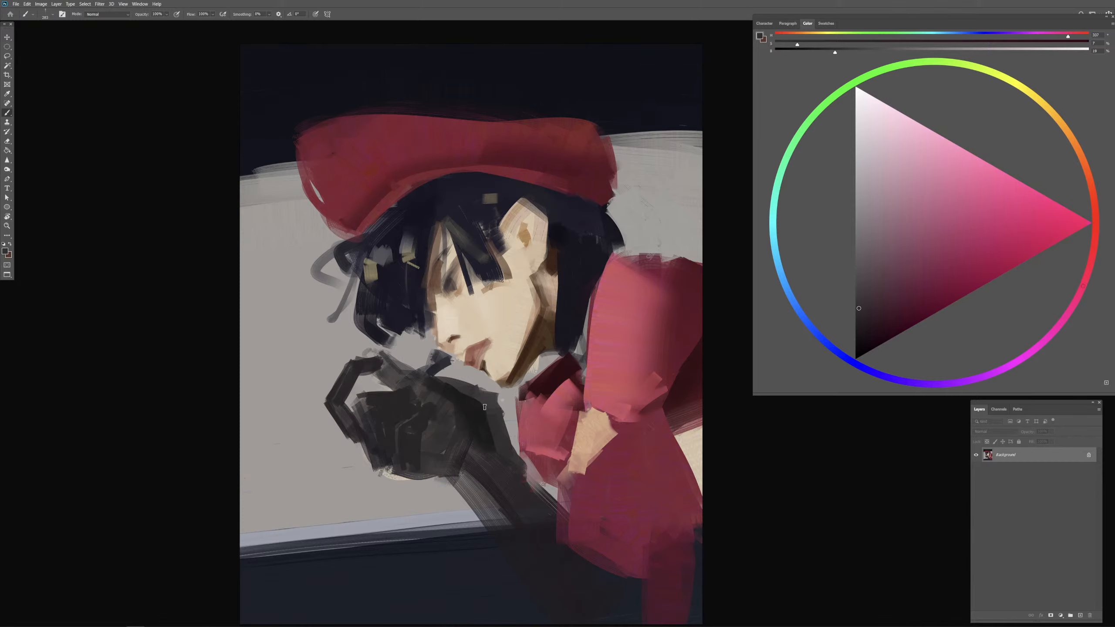
Step: Blend a brownish grey at reduced opacity over the glove's wrist and its edge facing the chest
alt+click(495, 356)
mouse_move(466, 405)
mouse_down()
mouse_move(451, 411)
mouse_move(442, 388)
mouse_move(471, 410)
mouse_up()
click(879, 240)
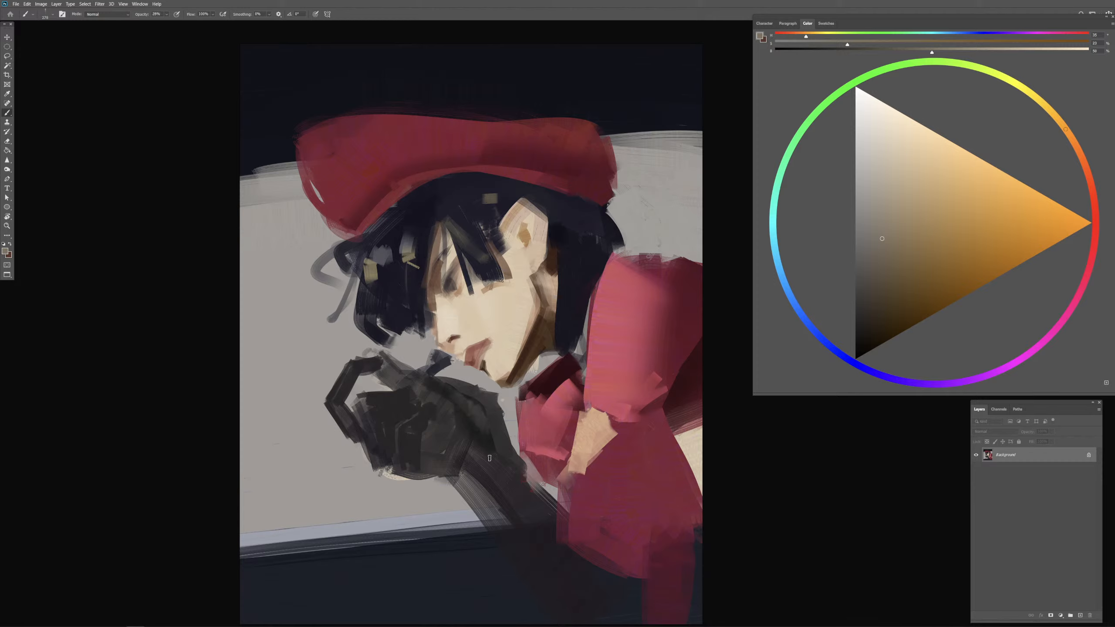
mouse_move(478, 398)
mouse_down()
mouse_move(465, 398)
mouse_move(504, 471)
mouse_up()
alt+click(466, 422)
alt+click(468, 425)
Step: Refine the back of the gloved hand with near-black dabs and dark greys resampled from the glove
click(854, 340)
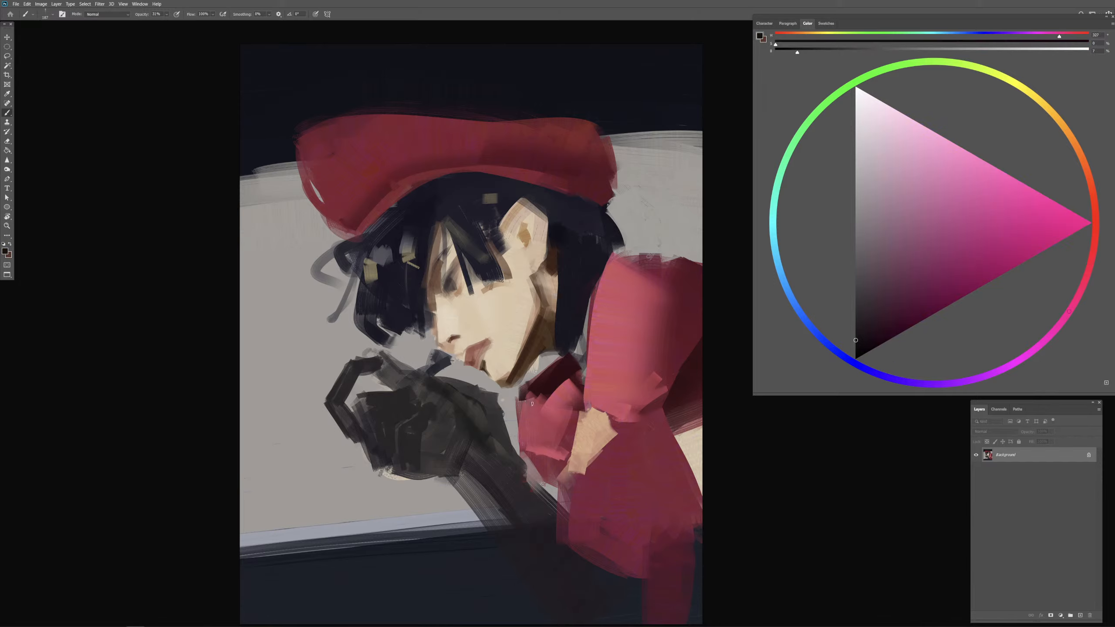
drag(433, 423, 448, 418)
alt+click(448, 398)
key(m)
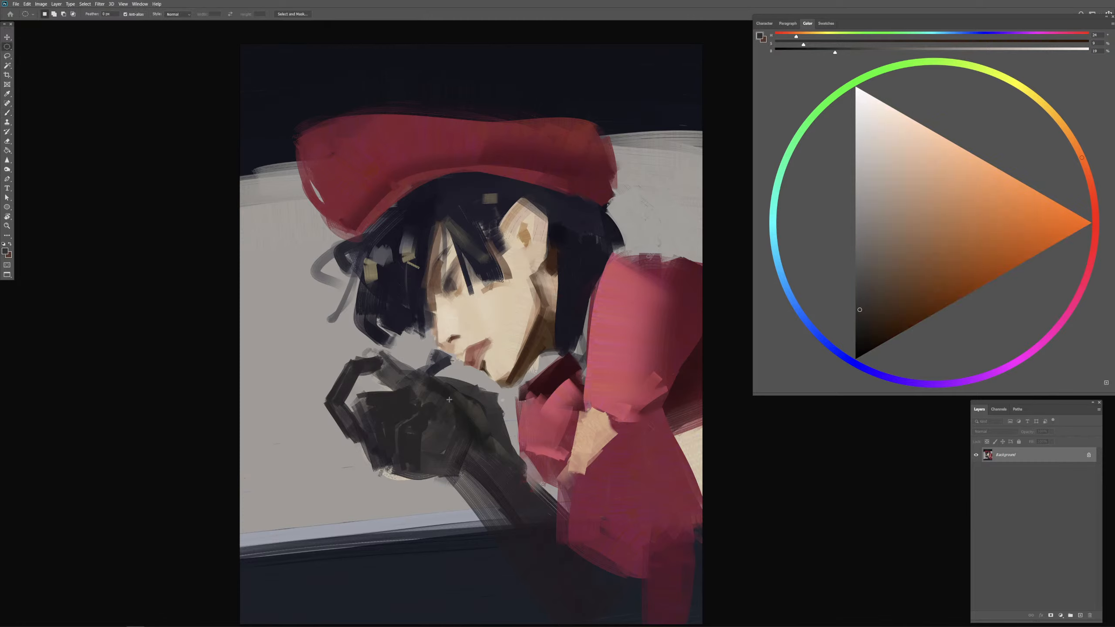
key(b)
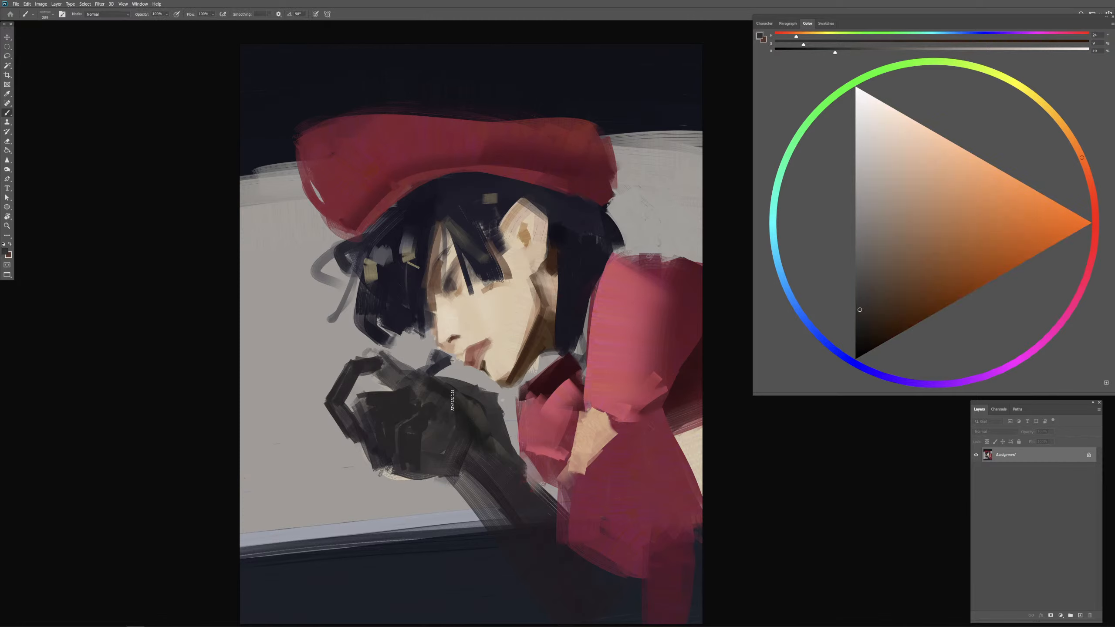
alt+click(447, 417)
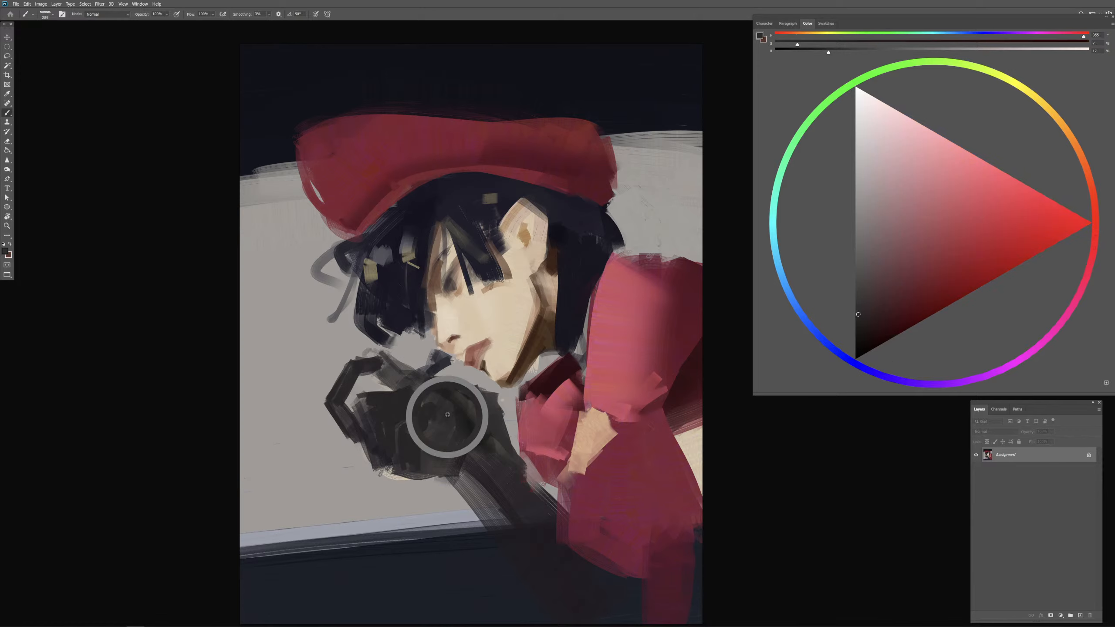
drag(448, 408, 429, 396)
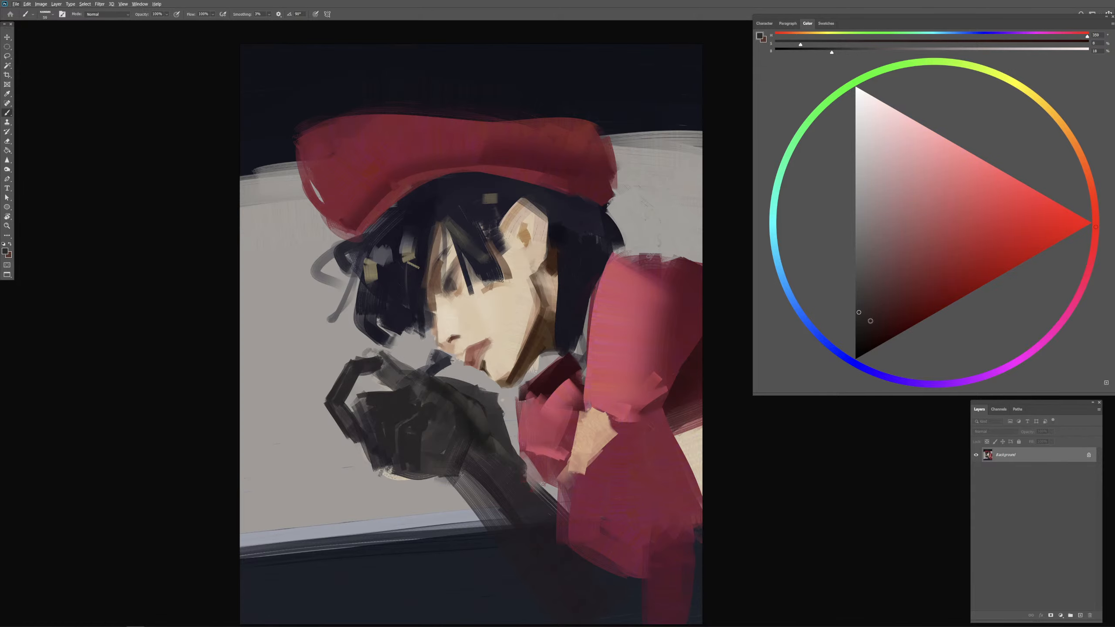
Step: Darken the brush colour to a warm near black and paint deep shadows behind the knuckles along the glove's upper edge
click(859, 336)
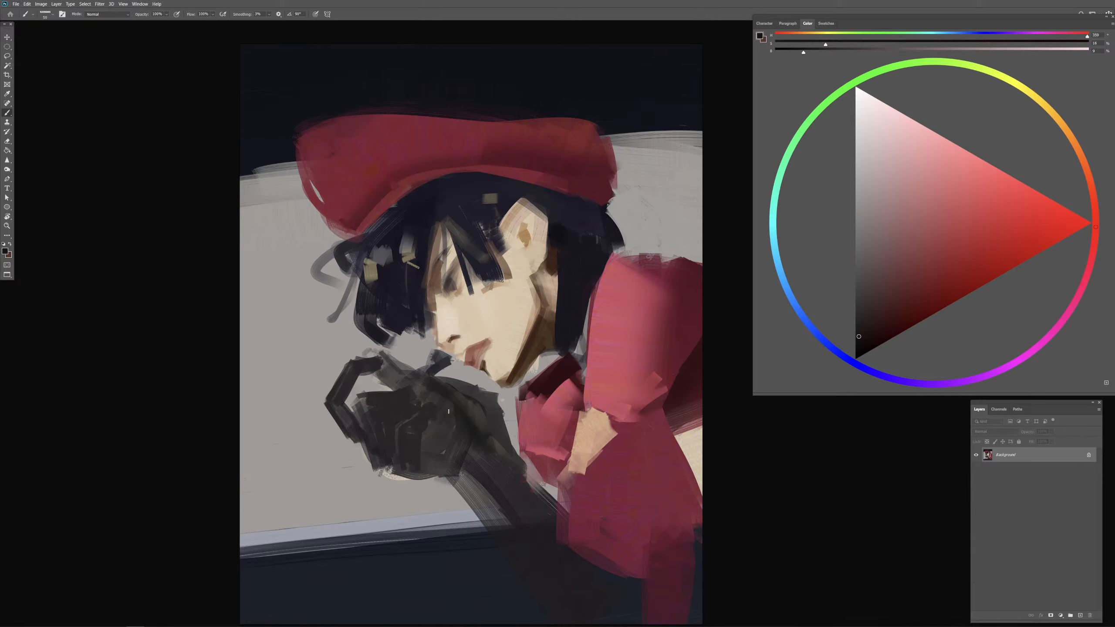
drag(437, 419, 438, 412)
click(859, 346)
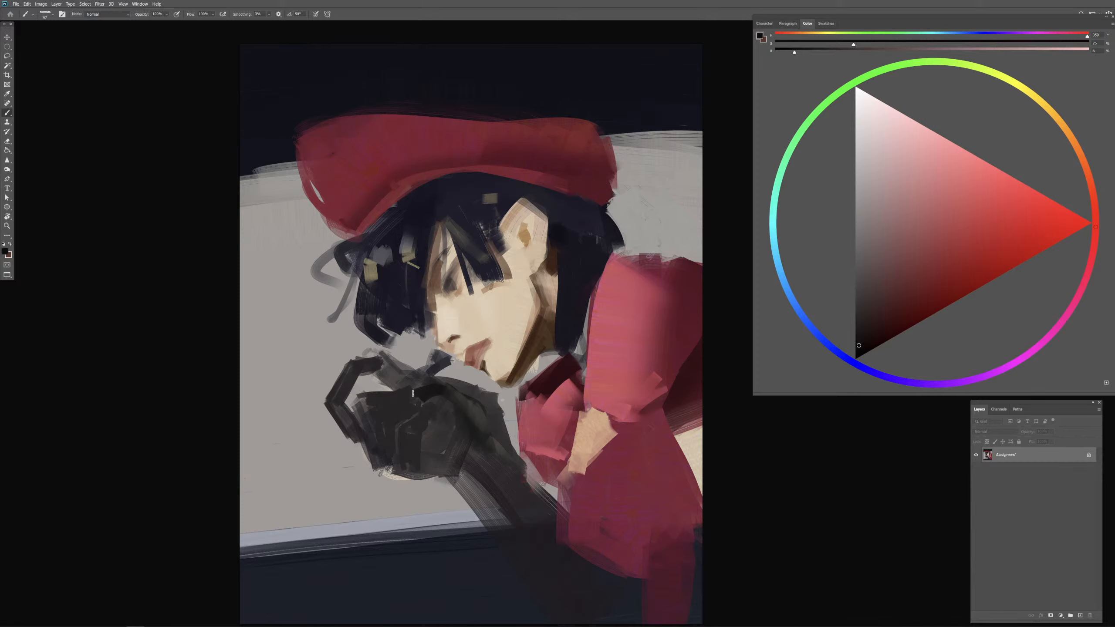
mouse_move(413, 395)
mouse_down()
mouse_move(436, 394)
mouse_move(426, 405)
mouse_move(466, 399)
mouse_move(428, 427)
mouse_move(439, 417)
mouse_up()
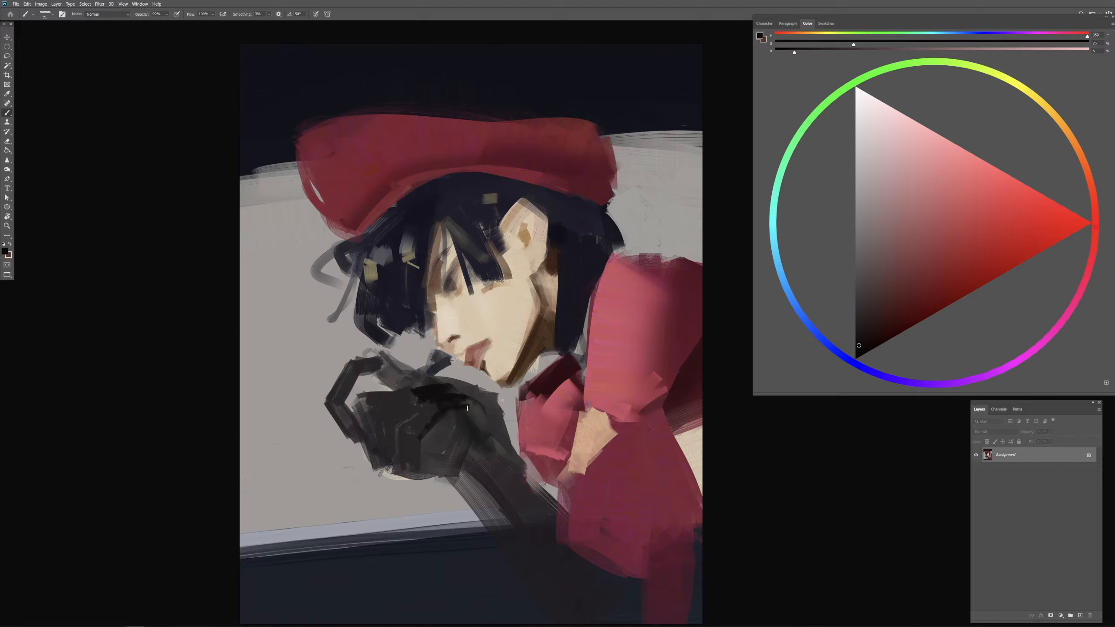
drag(405, 383, 430, 383)
alt+click(474, 415)
Step: Extend the near-black shadow down the back of the hand toward the wrist and resample the glove's dark tones
mouse_move(468, 410)
mouse_down()
mouse_move(484, 409)
mouse_move(448, 411)
mouse_up()
alt+click(454, 396)
mouse_move(428, 433)
mouse_down()
mouse_move(422, 450)
mouse_move(450, 437)
mouse_up()
mouse_move(425, 432)
mouse_down()
mouse_move(473, 412)
mouse_move(450, 430)
mouse_move(479, 419)
mouse_up()
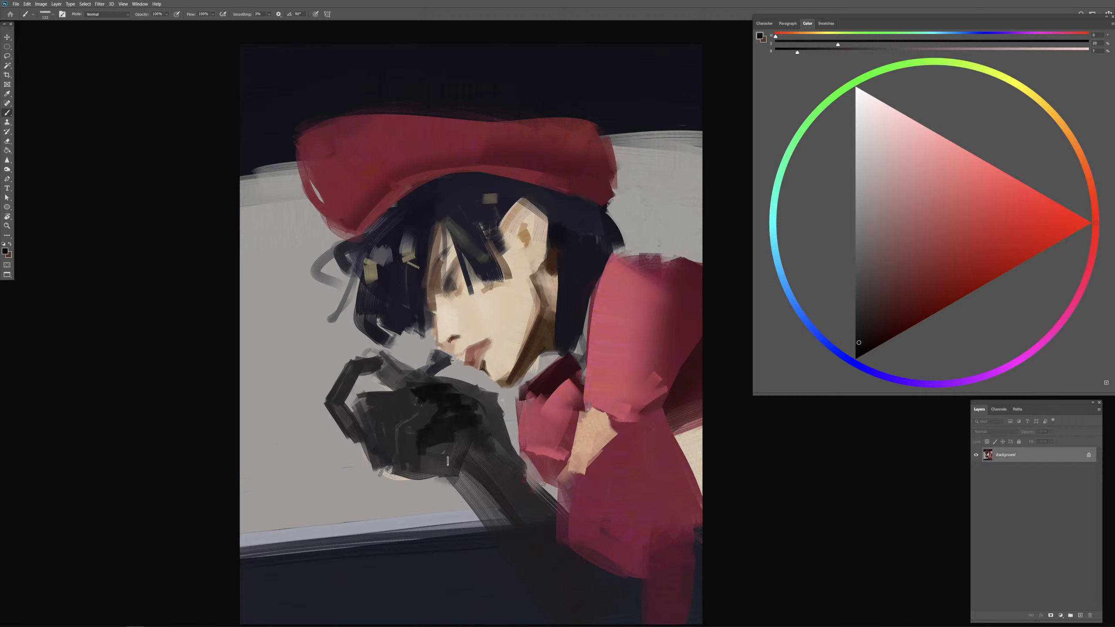
alt+click(444, 446)
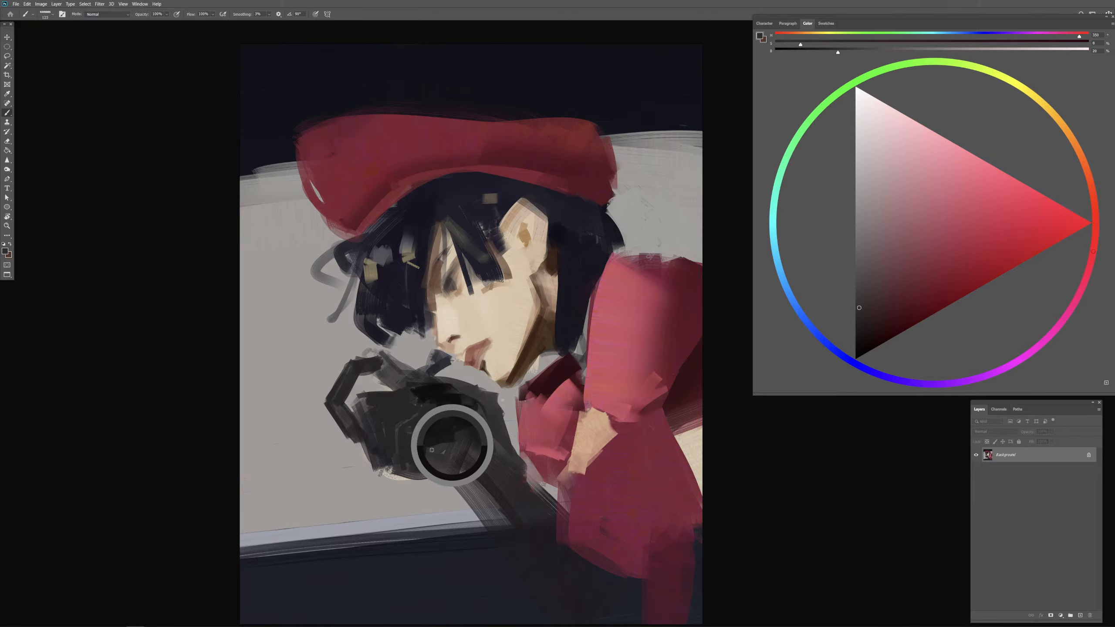
alt+click(442, 434)
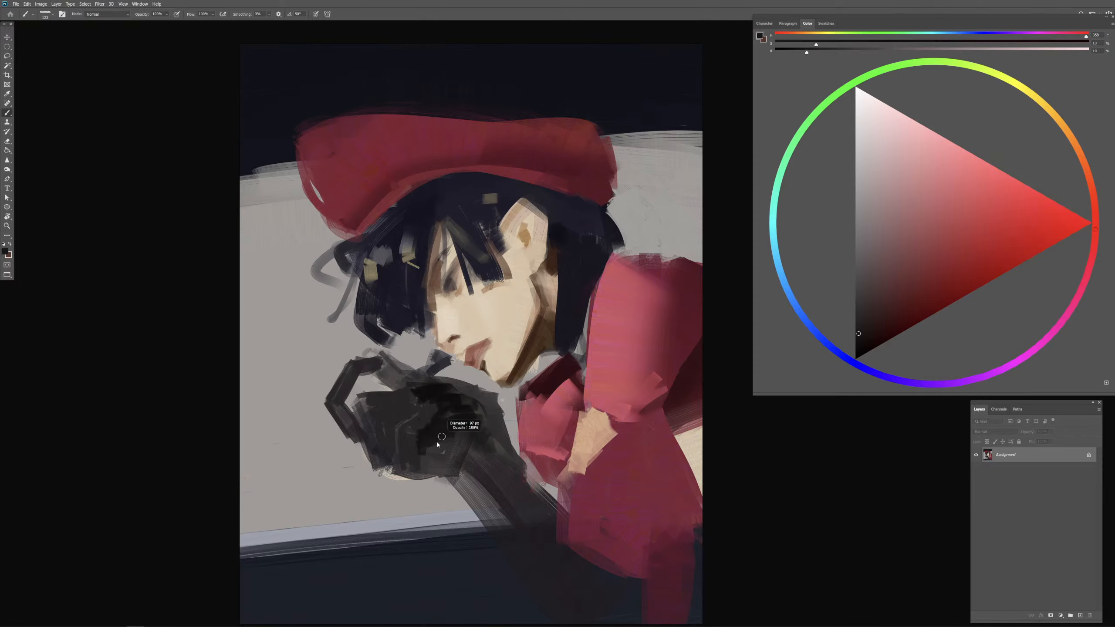
Step: Add a new layer in Multiply mode, enlarge the brush, and choose a light warm grey for shading
key(ctrl+minus)
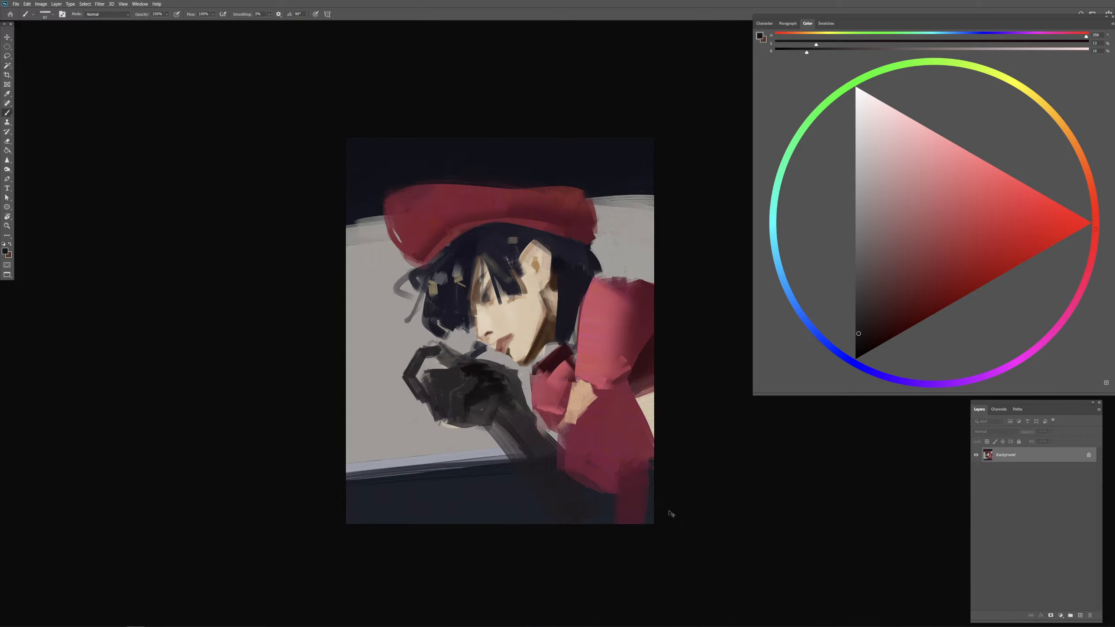
click(1082, 615)
click(1000, 435)
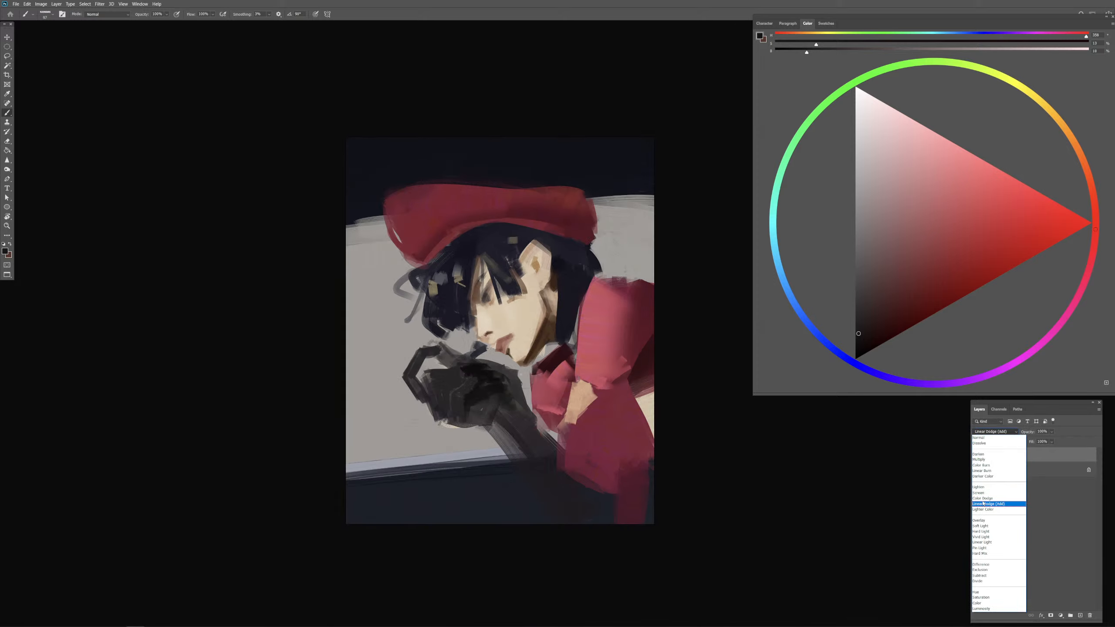
click(993, 457)
drag(640, 414, 679, 414)
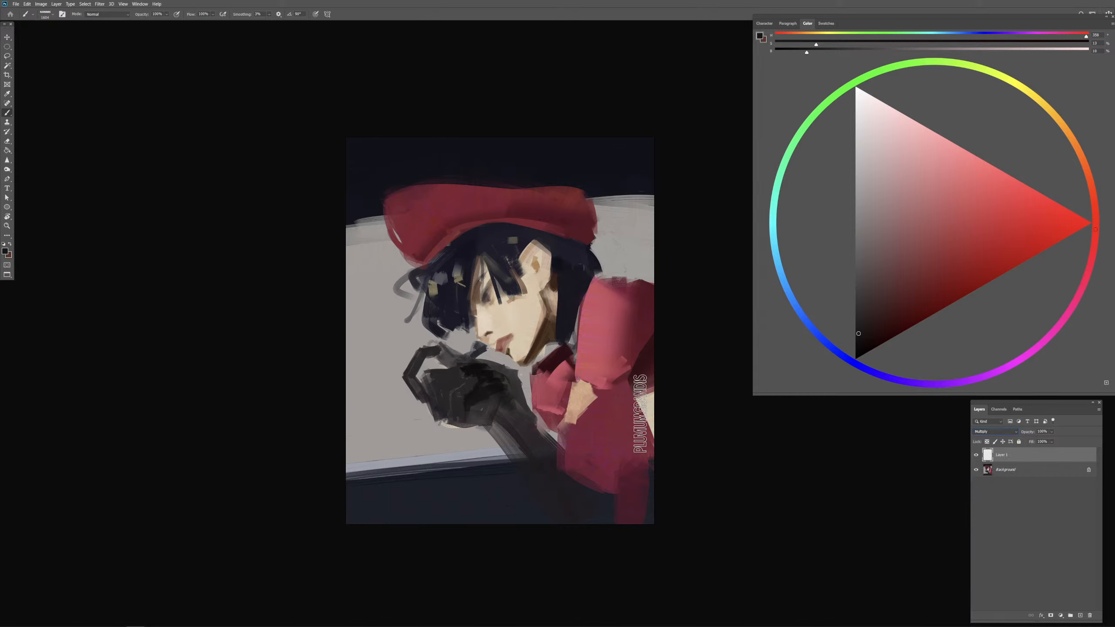
alt+click(409, 452)
click(877, 190)
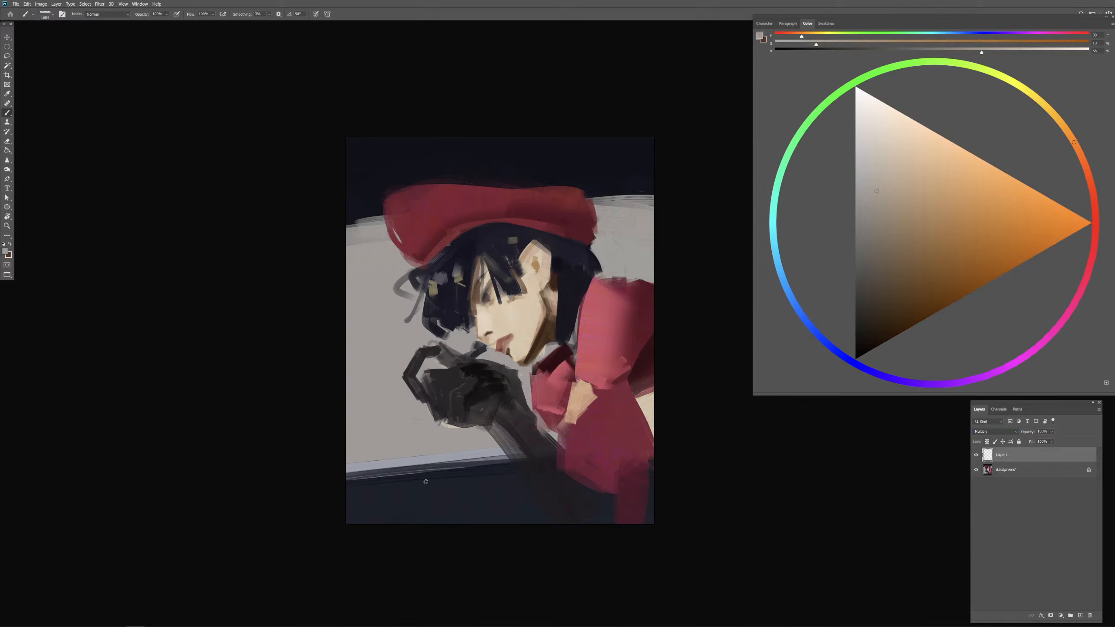
Step: Darken the lower forearm and the lower red clothing with broad Multiply strokes, then merge the layer down
drag(443, 497, 481, 496)
mouse_move(325, 496)
mouse_down()
mouse_move(695, 473)
mouse_move(549, 492)
mouse_move(652, 475)
mouse_up()
key(ctrl+z)
drag(538, 491, 497, 491)
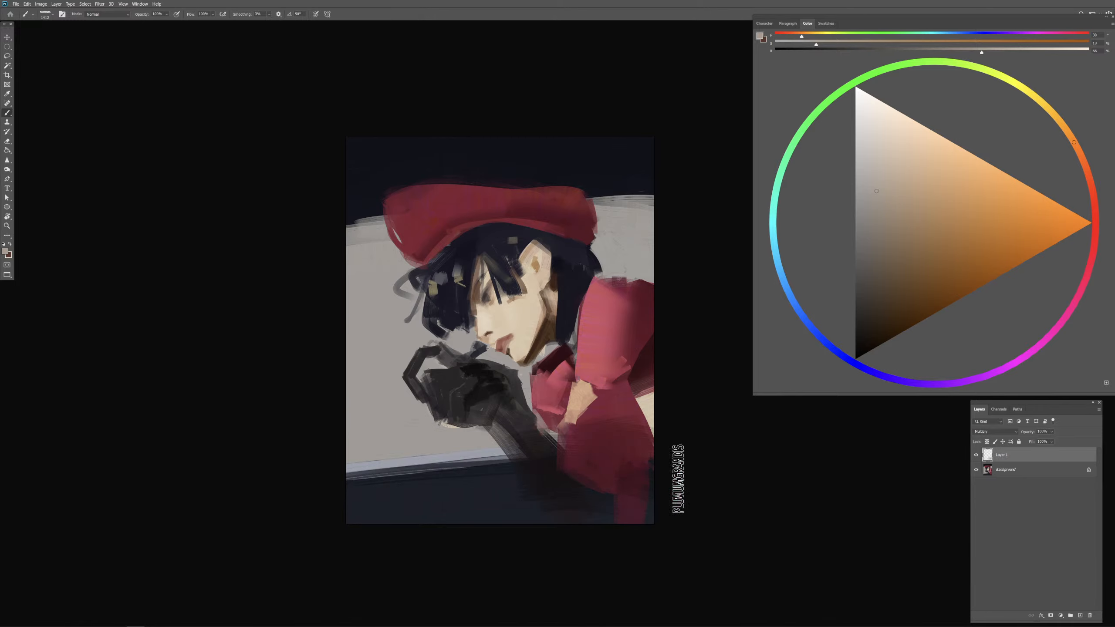
mouse_move(611, 450)
mouse_down()
mouse_move(606, 486)
mouse_move(599, 445)
mouse_move(704, 423)
mouse_move(629, 490)
mouse_up()
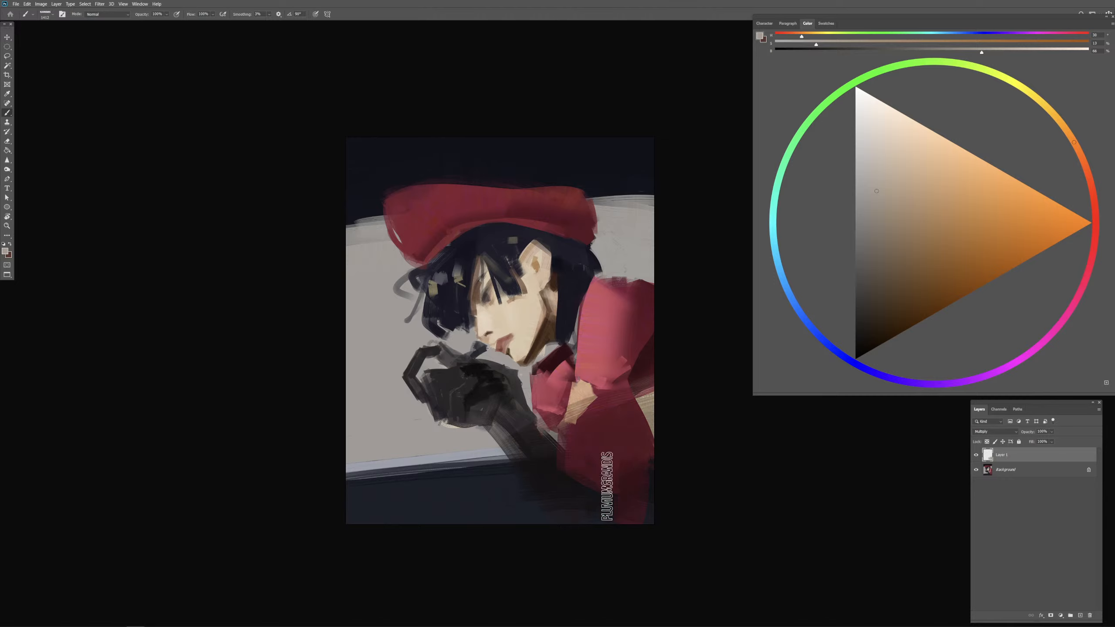
key(ctrl+e)
Step: Resample the sleeve's reds and blend the shading across the middle of the upper sleeve
mouse_move(612, 385)
mouse_down()
mouse_move(588, 373)
mouse_move(622, 322)
mouse_move(616, 334)
mouse_up()
alt+click(592, 357)
alt+click(593, 364)
alt+click(592, 363)
alt+click(595, 361)
alt+click(607, 361)
Step: Paint lighter pink and darker red folds across the shoulder of the sleeve with resampled colours
mouse_move(614, 342)
mouse_down()
mouse_move(625, 303)
mouse_move(614, 310)
mouse_up()
alt+click(641, 315)
alt+click(605, 309)
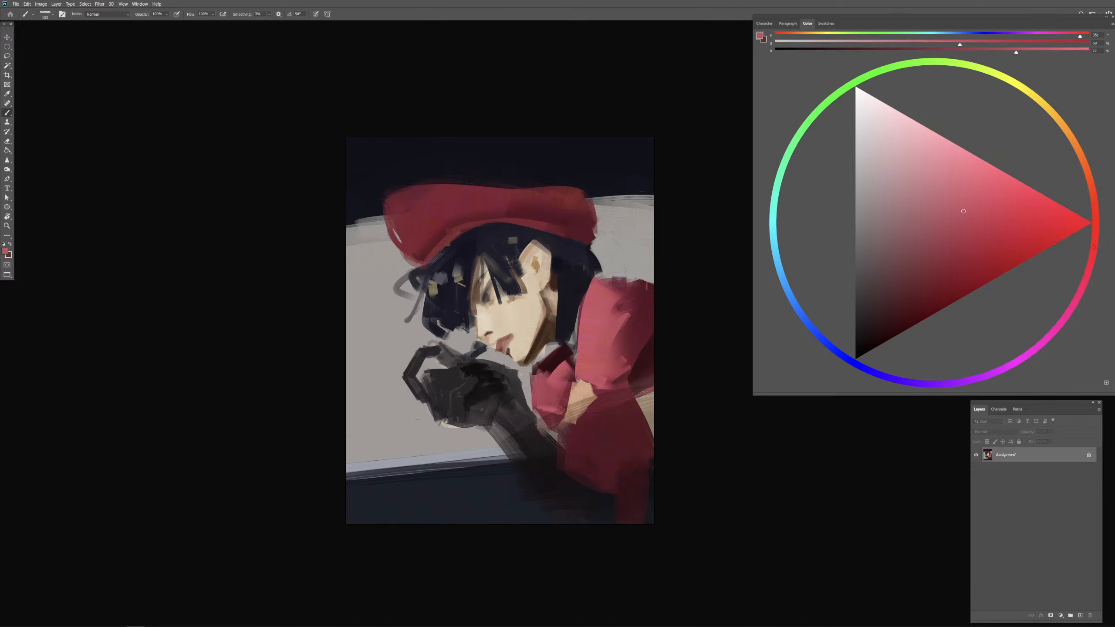
alt+click(632, 306)
alt+click(617, 304)
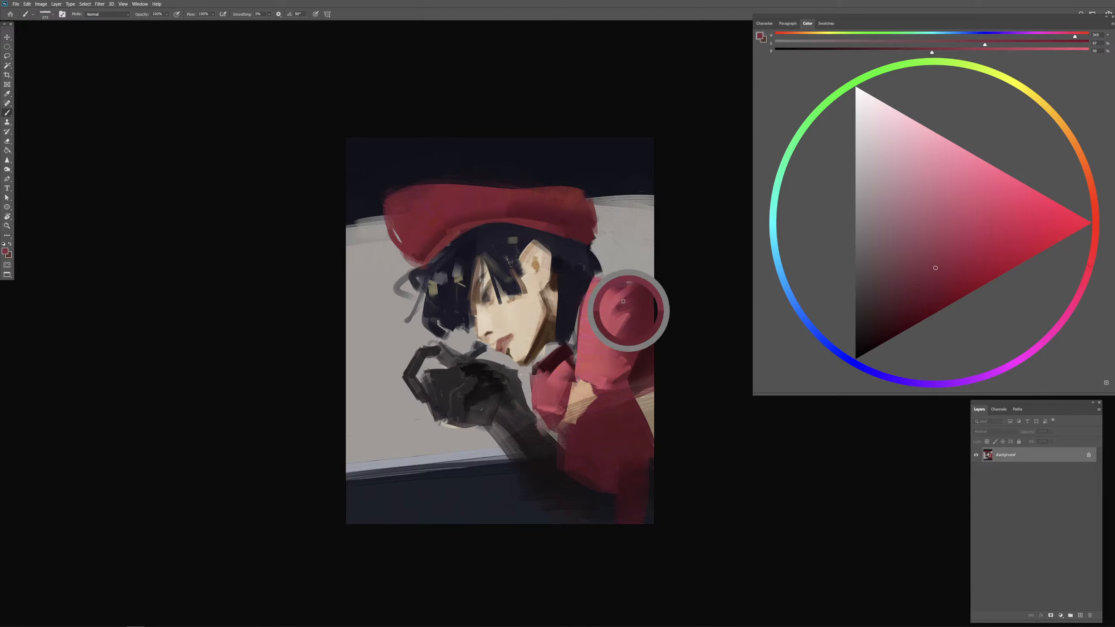
drag(613, 301, 608, 301)
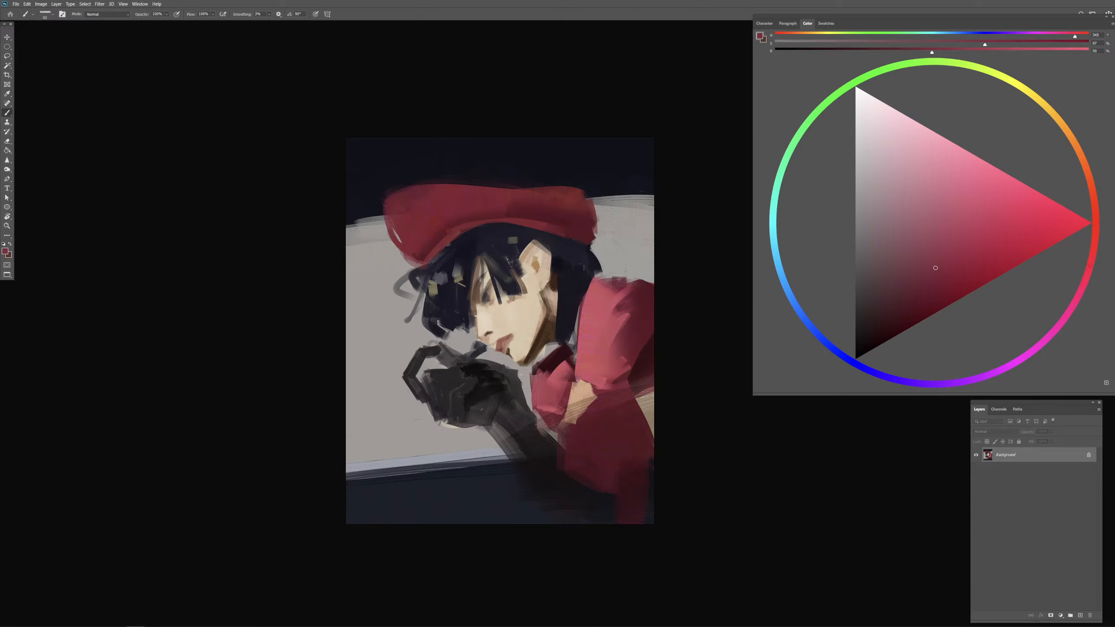
Step: Choose a saturated dark red and paint the shoulder's upper edge and the deep folds down the sleeve's shaded side
alt+click(643, 290)
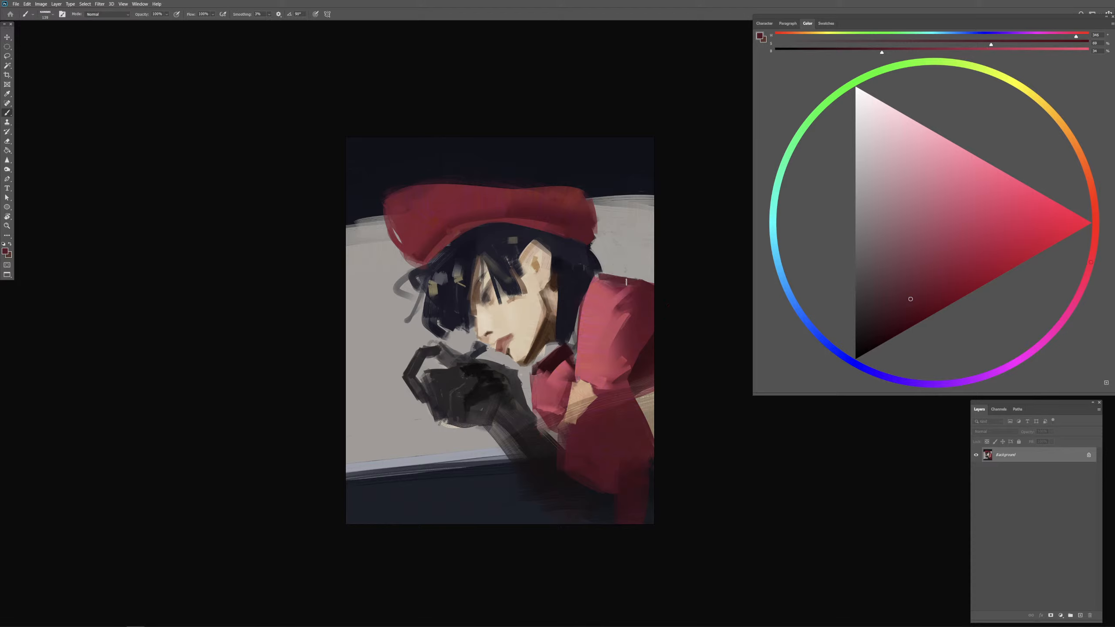
drag(910, 305, 903, 312)
click(918, 307)
mouse_move(628, 296)
mouse_down()
mouse_move(618, 308)
mouse_move(633, 325)
mouse_up()
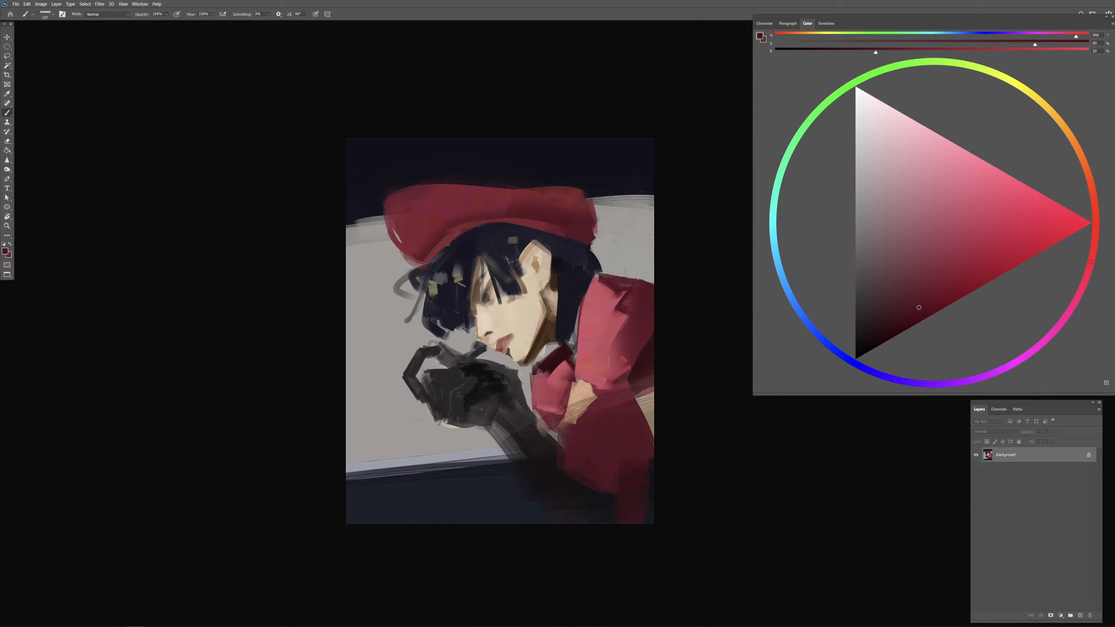
mouse_move(617, 305)
mouse_down()
mouse_move(630, 310)
mouse_move(637, 359)
mouse_move(631, 351)
mouse_up()
alt+click(639, 360)
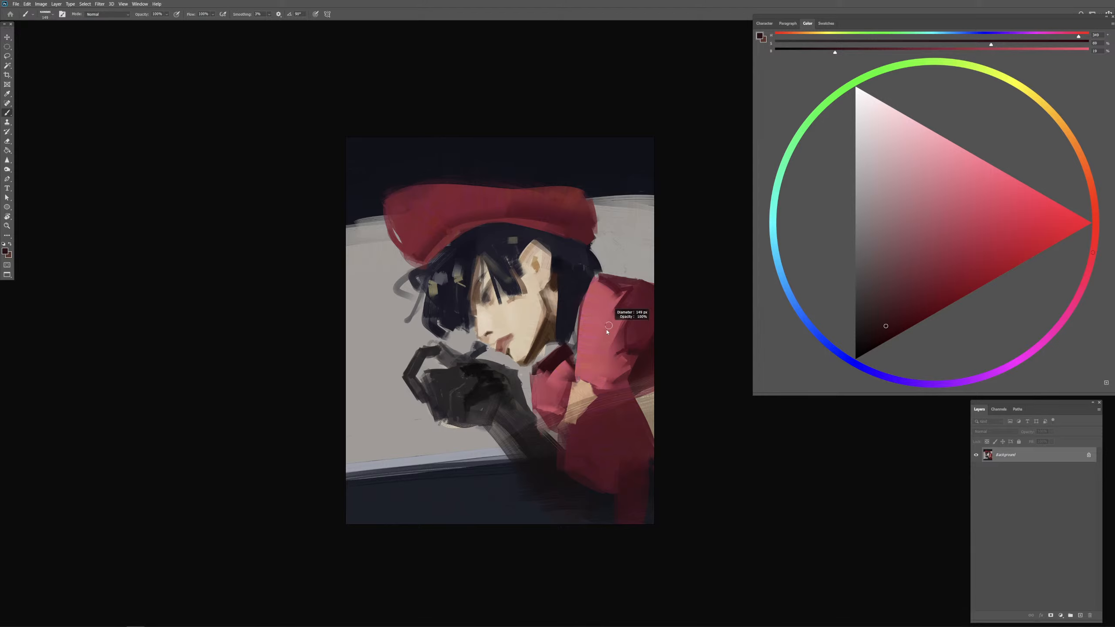
Step: Shape the rounded fold at the sleeve's lower end with sampled dark red shadows and pink lights
alt+click(621, 321)
mouse_move(591, 369)
mouse_down()
mouse_move(602, 380)
mouse_move(615, 363)
mouse_move(584, 374)
mouse_move(606, 377)
mouse_up()
alt+click(641, 346)
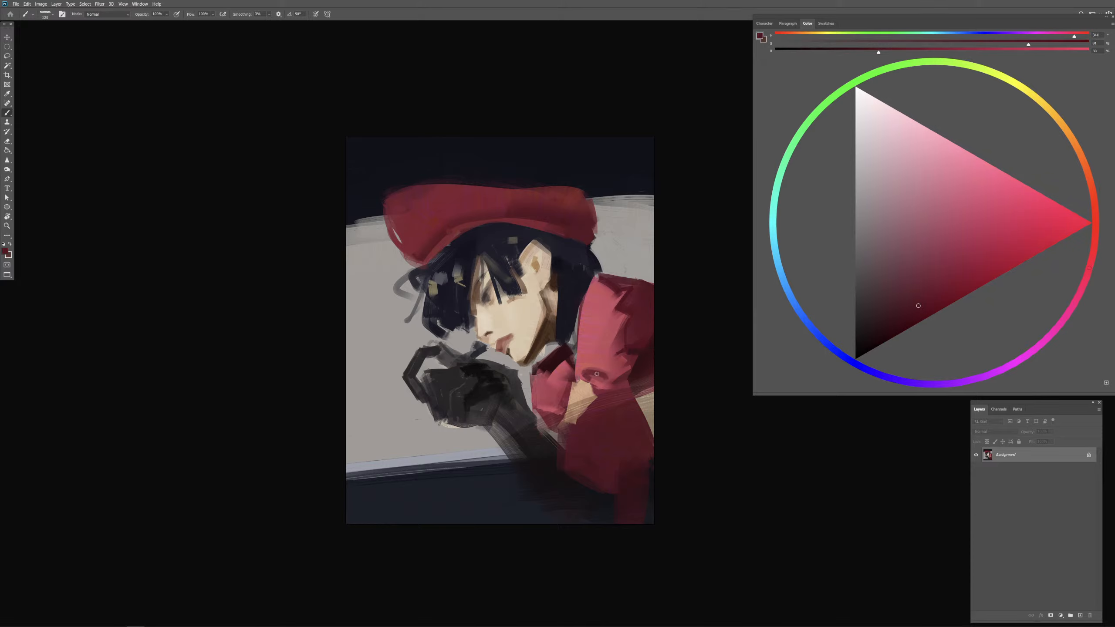
alt+click(599, 374)
alt+click(605, 376)
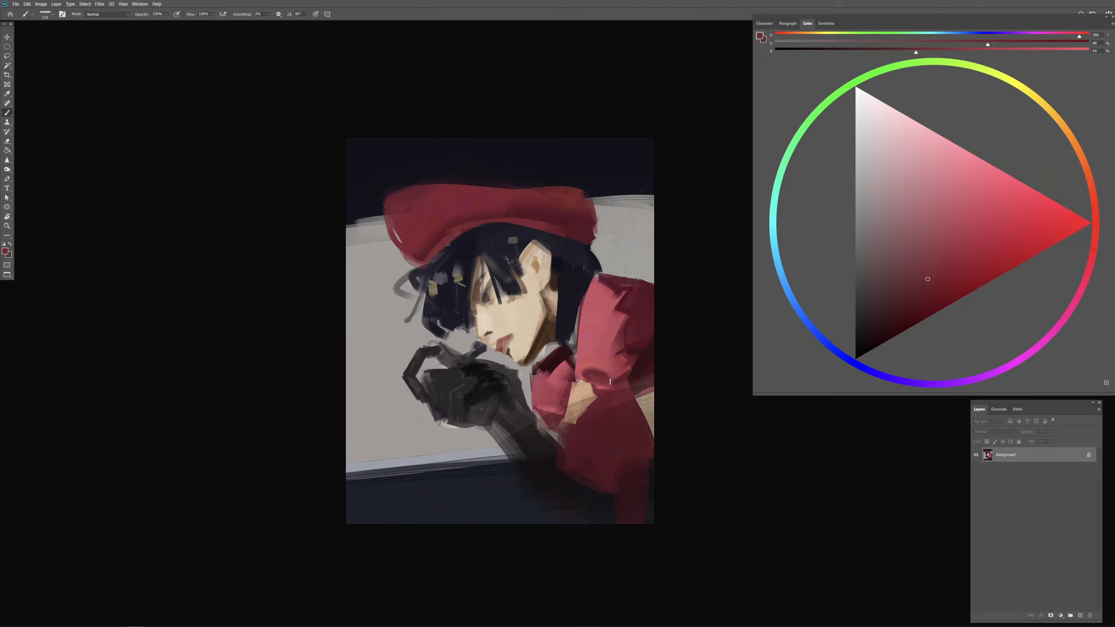
alt+click(609, 371)
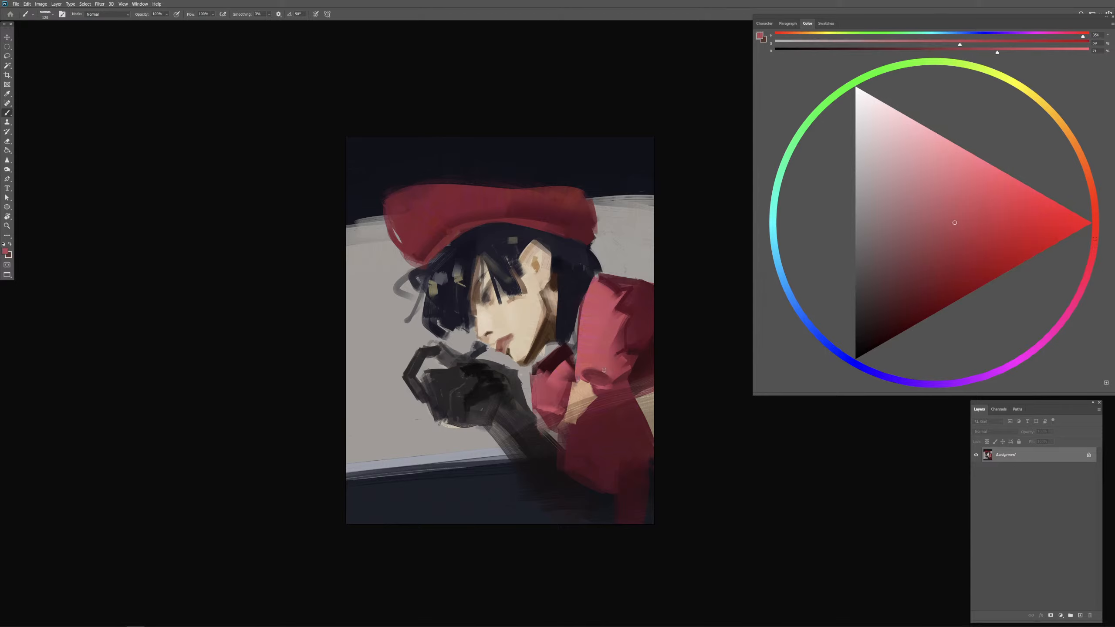
alt+click(605, 376)
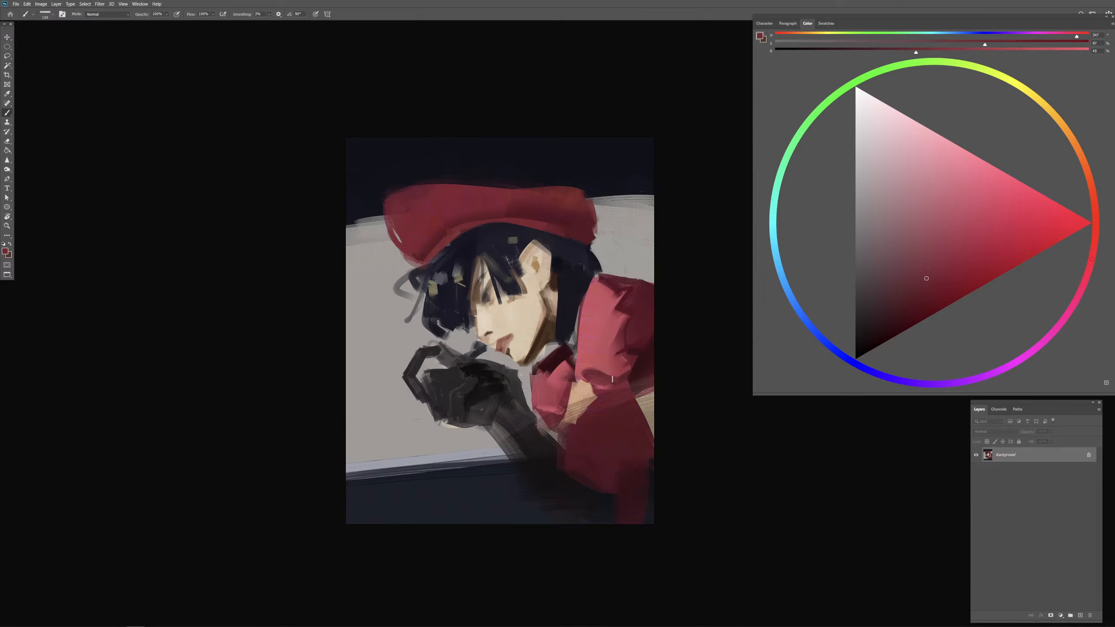
alt+click(638, 372)
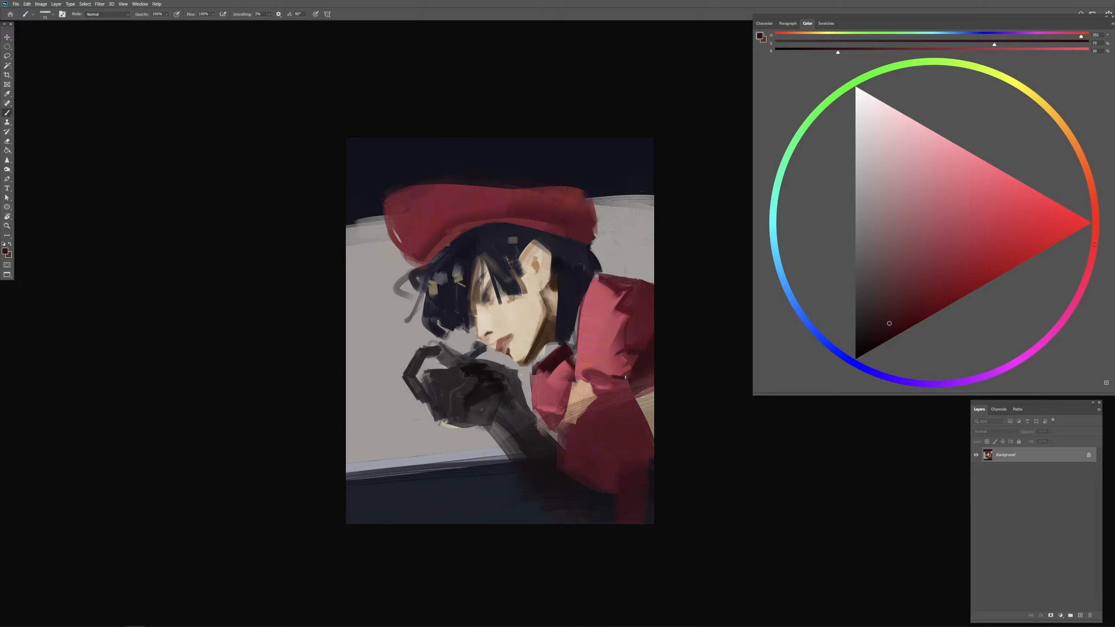
Step: Sample the sleeve's pink, undo the trial strokes, and repaint the pink edge beside the skin patch below the sleeve
mouse_move(632, 396)
mouse_down()
mouse_move(600, 395)
mouse_move(599, 345)
mouse_move(592, 413)
mouse_up()
alt+click(598, 346)
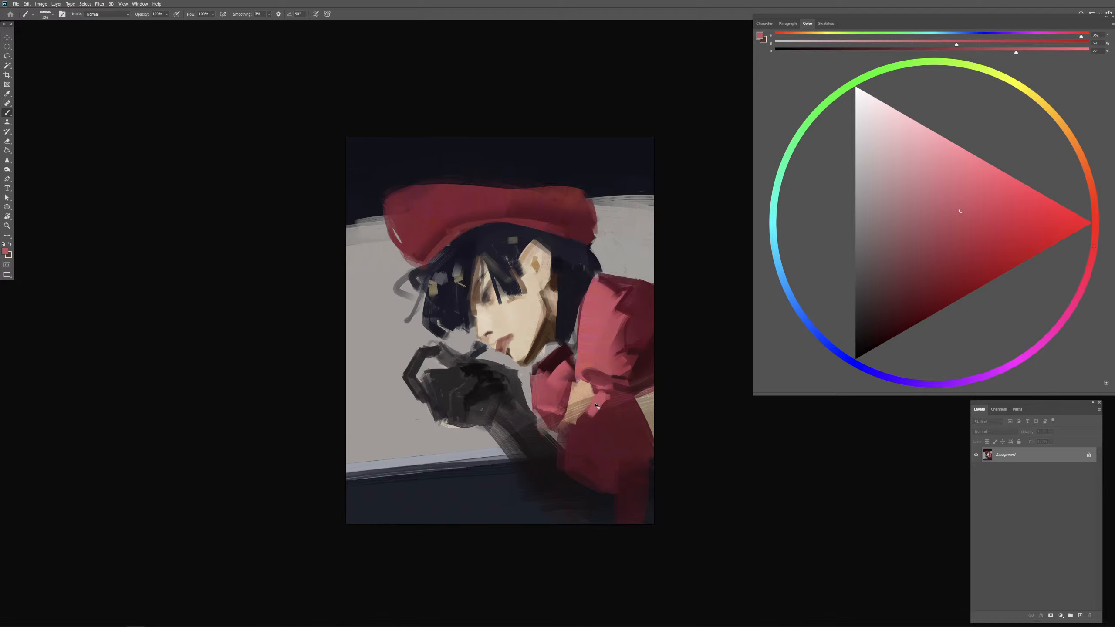
key(ctrl+z)
key(ctrl+z)
drag(596, 393, 594, 412)
mouse_move(601, 400)
mouse_down()
mouse_move(580, 408)
mouse_move(575, 398)
mouse_move(579, 421)
mouse_up()
Step: Sample the light skin tone and repaint the bare skin patch between the red garments
alt+click(582, 389)
alt+click(583, 390)
mouse_move(586, 400)
mouse_down()
mouse_move(579, 426)
mouse_move(582, 409)
mouse_up()
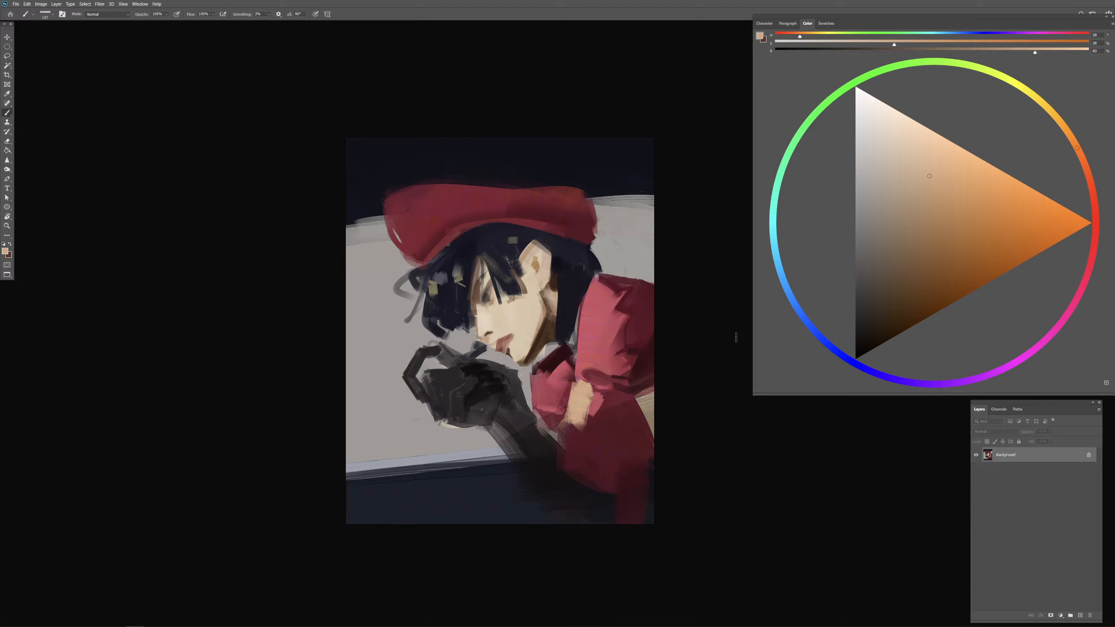
Step: Shift the skin tone to a saturated orange and shade the lower skin patch and the skin at the canvas edge
click(1084, 163)
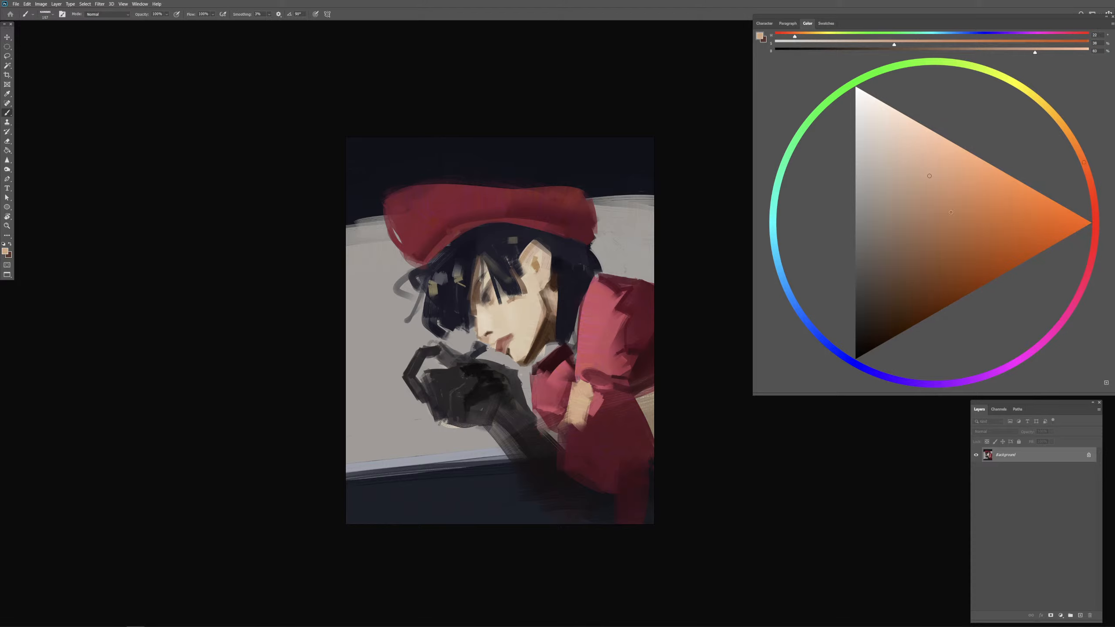
click(950, 212)
drag(582, 421, 578, 421)
mouse_move(575, 418)
mouse_down()
mouse_move(587, 392)
mouse_move(581, 419)
mouse_move(652, 400)
mouse_move(656, 429)
mouse_move(648, 389)
mouse_move(650, 434)
mouse_up()
click(970, 237)
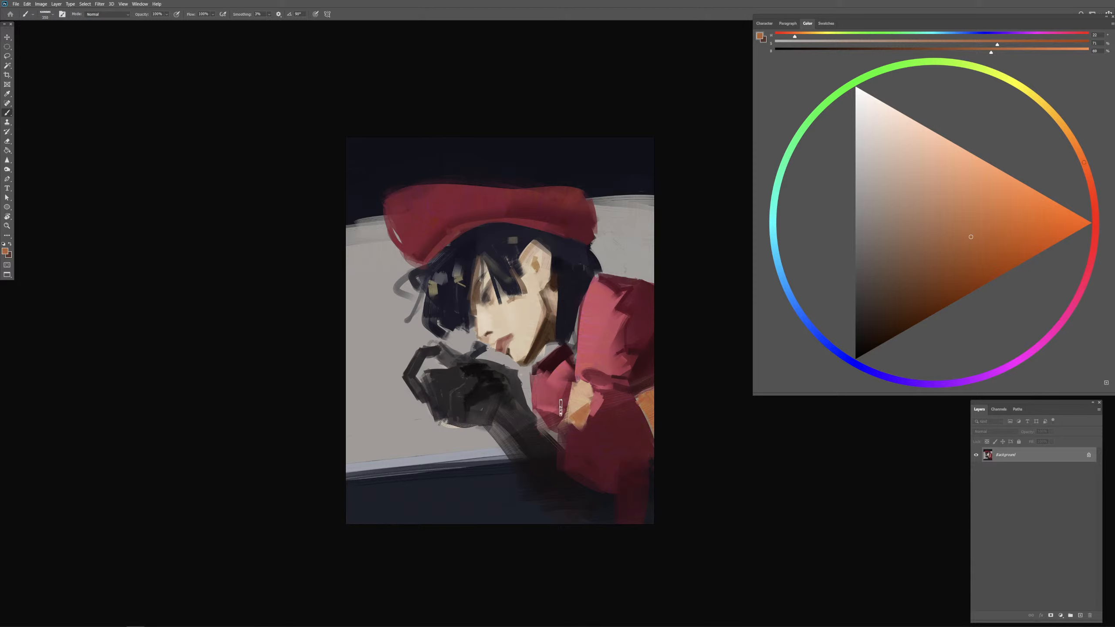
Step: Sample the glove's near black, enlarge the brush, and darken the forearm with broad strokes, undoing unwanted ones
drag(504, 425, 500, 425)
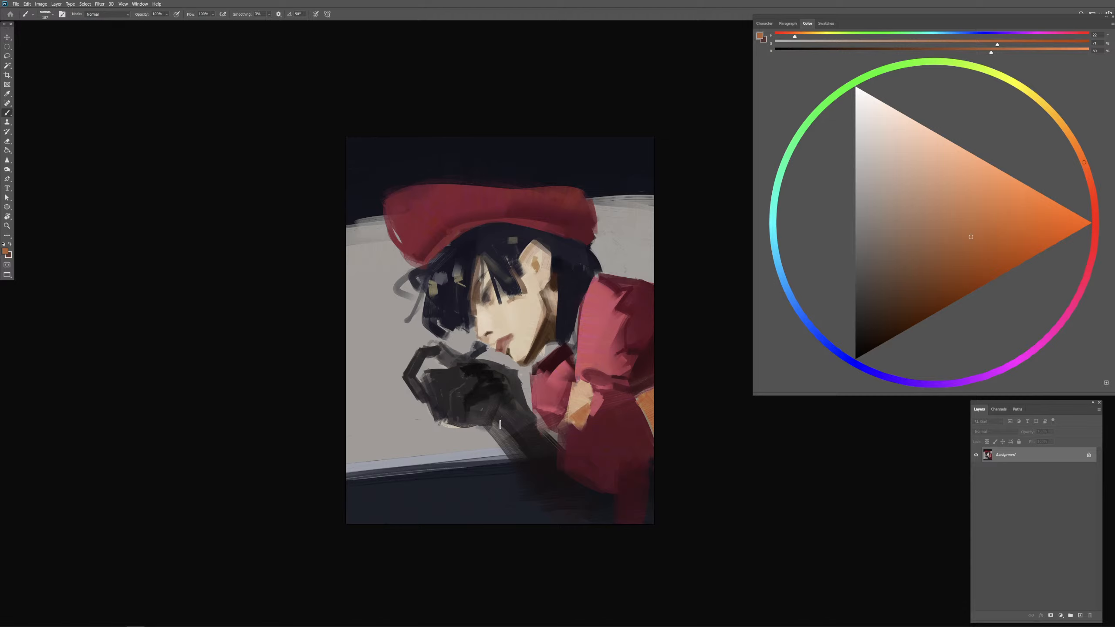
alt+click(490, 386)
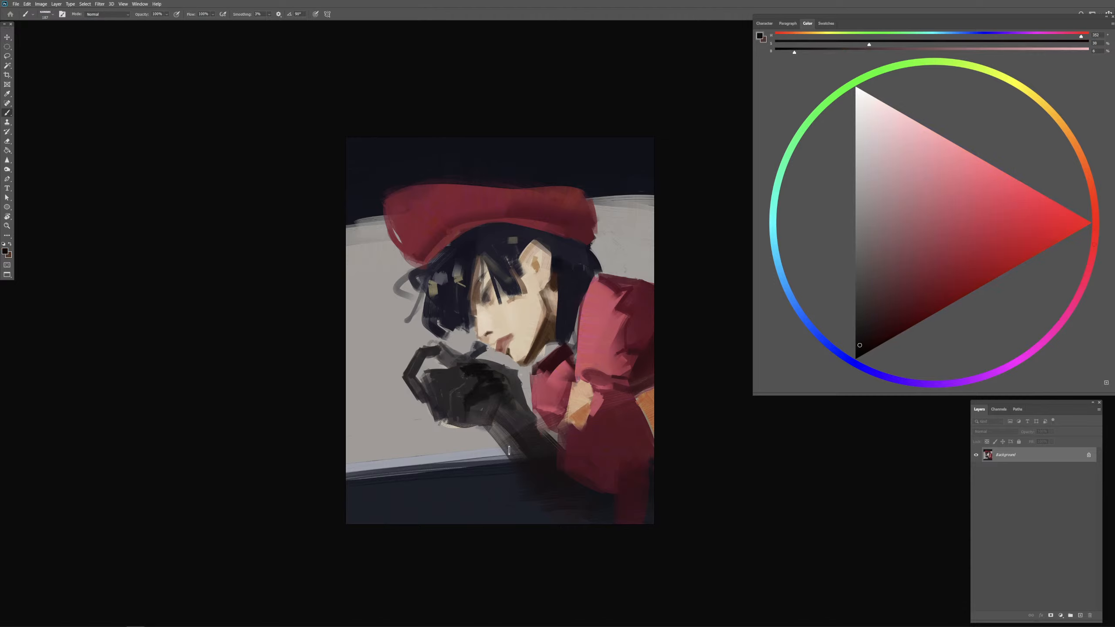
mouse_move(510, 451)
mouse_down()
mouse_move(555, 443)
mouse_move(533, 458)
mouse_move(550, 449)
mouse_move(560, 500)
mouse_move(578, 505)
mouse_up()
key(ctrl+z)
Step: Extend the forearm in near black and shade its outer edge with greys sampled from the glove, undoing unwanted strokes
key(ctrl+z)
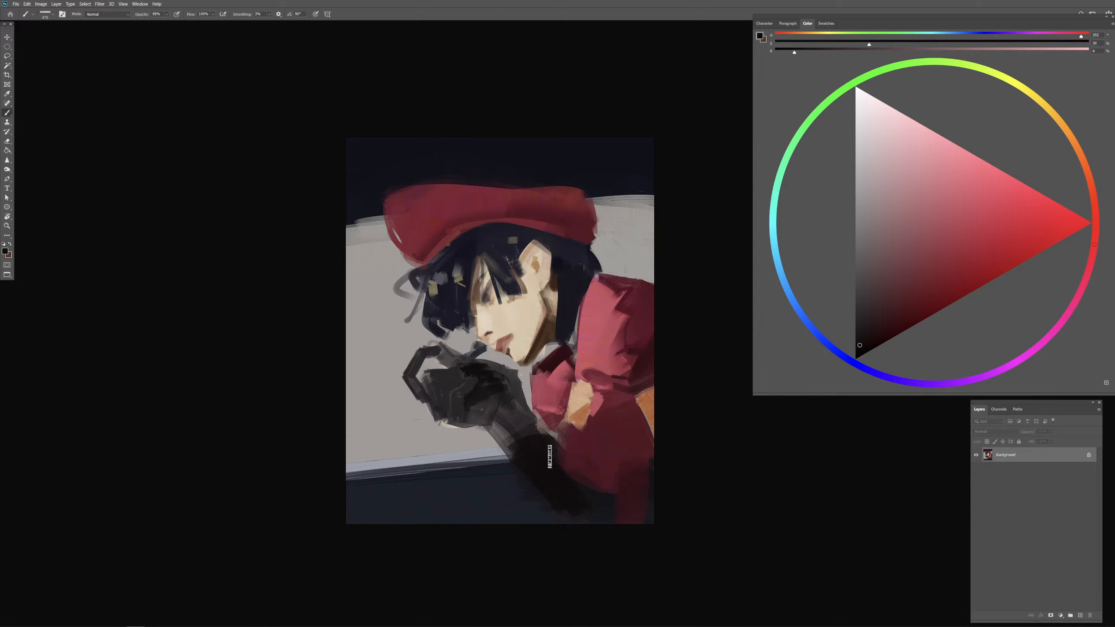
mouse_move(550, 457)
mouse_down()
mouse_move(575, 476)
mouse_move(540, 445)
mouse_move(547, 468)
mouse_move(530, 479)
mouse_move(554, 512)
mouse_move(576, 516)
mouse_move(573, 498)
mouse_up()
key(ctrl+z)
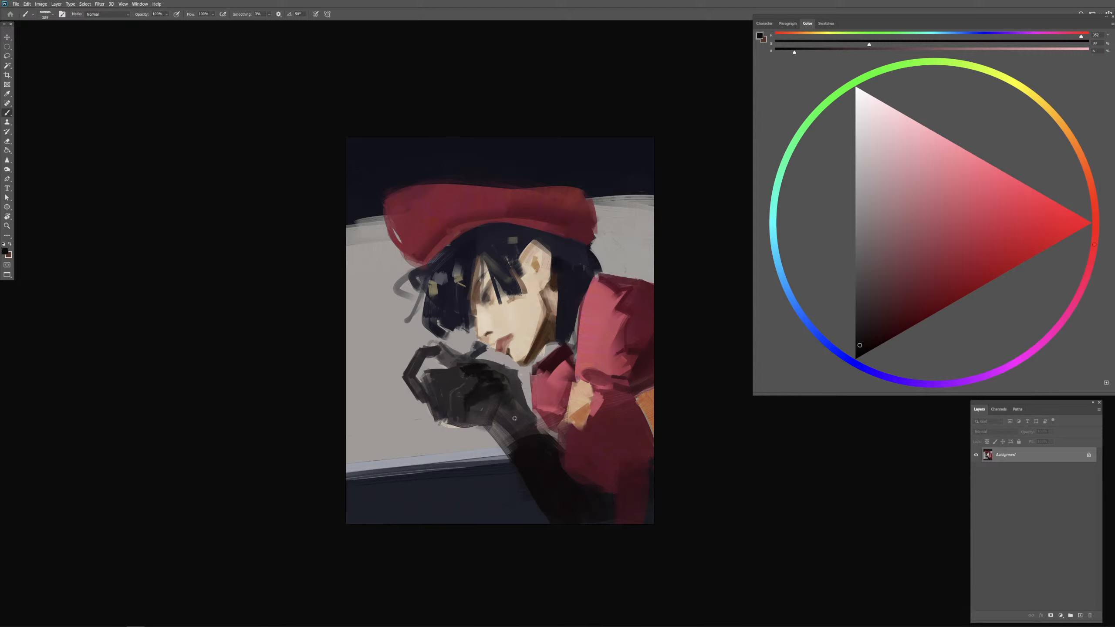
alt+click(502, 433)
drag(509, 432, 545, 505)
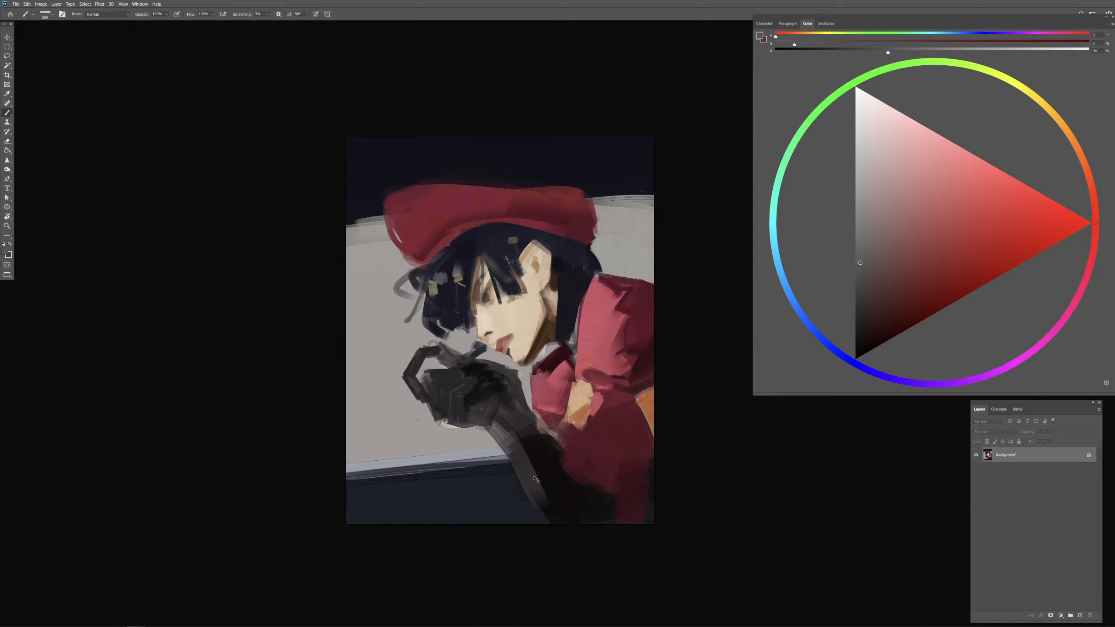
key(ctrl+z)
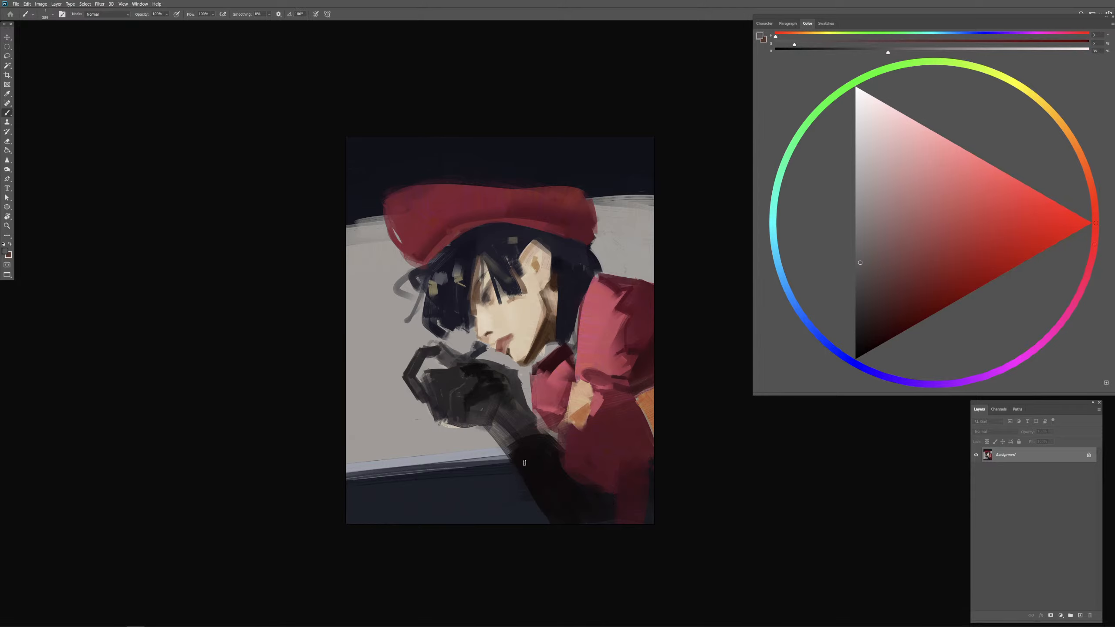
alt+click(514, 424)
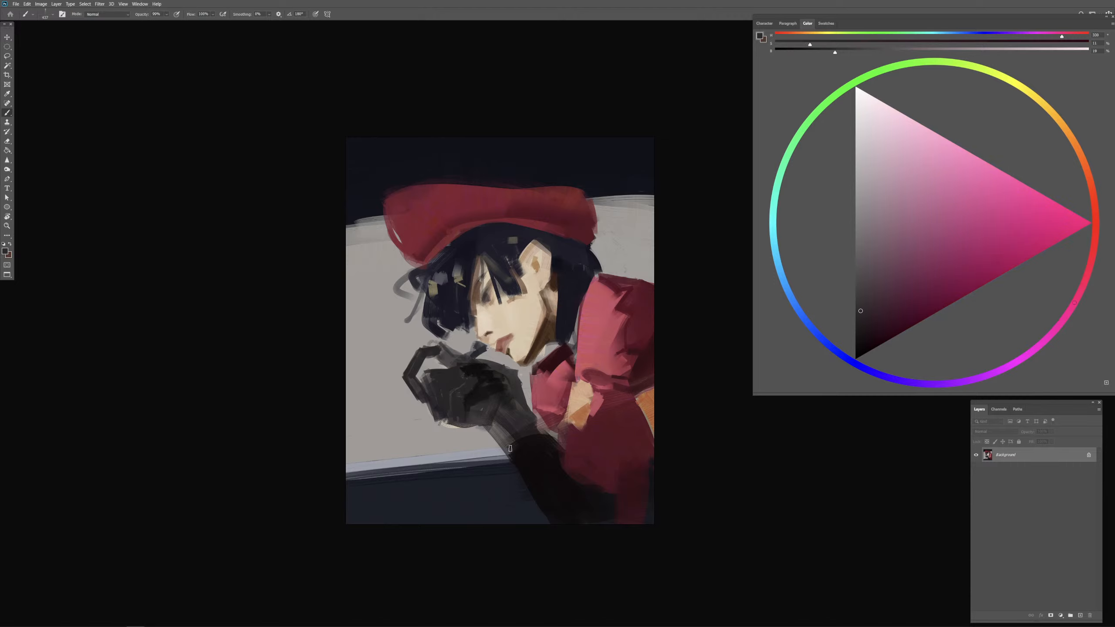
drag(512, 443, 549, 508)
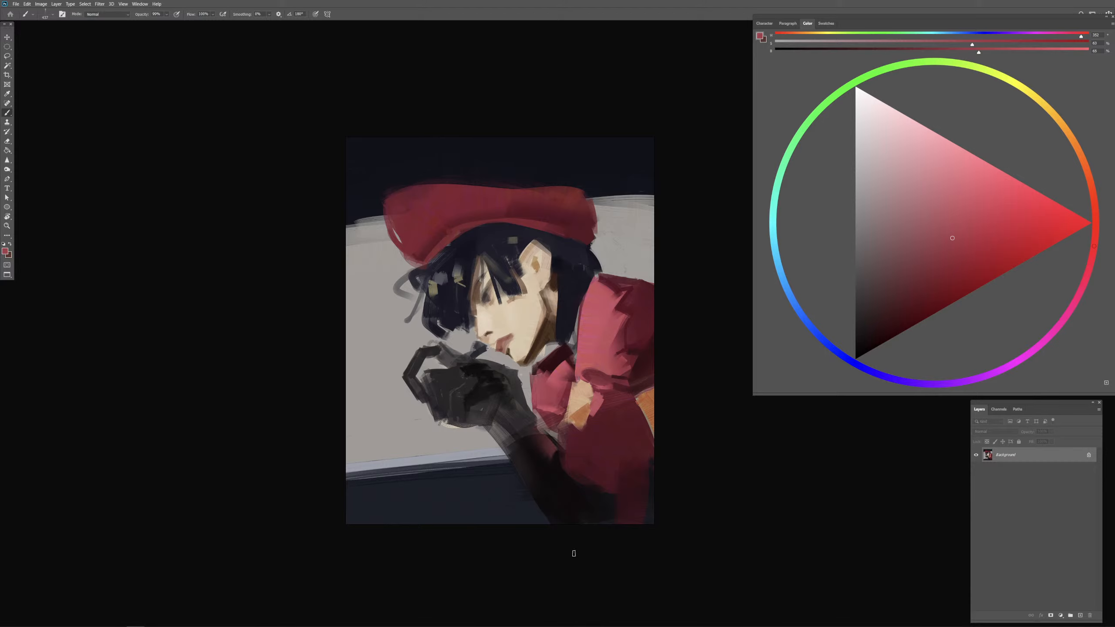
Step: Resize the brush, sample the glove's near black and touch up the dark shading on the back of the hand
key(ctrl+plus)
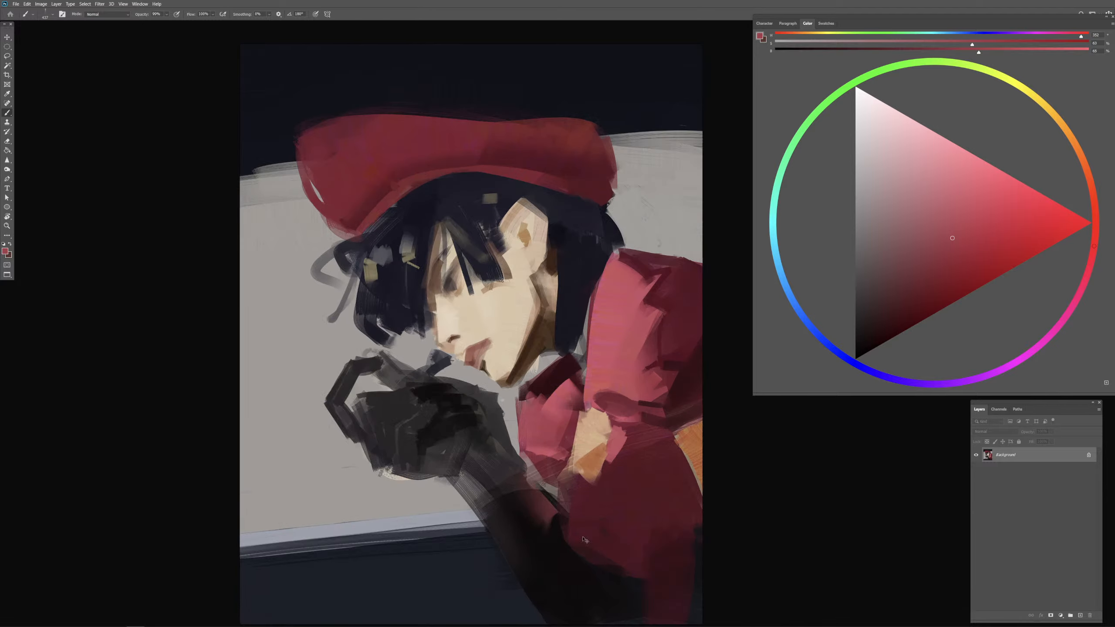
drag(637, 513, 644, 499)
drag(503, 348, 456, 351)
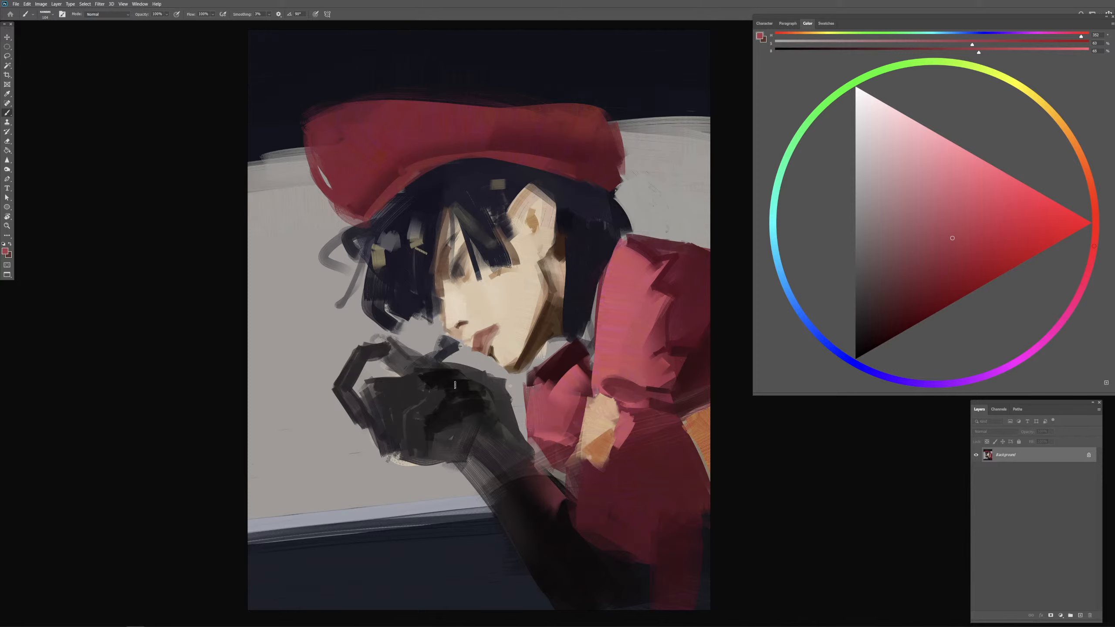
alt+click(453, 386)
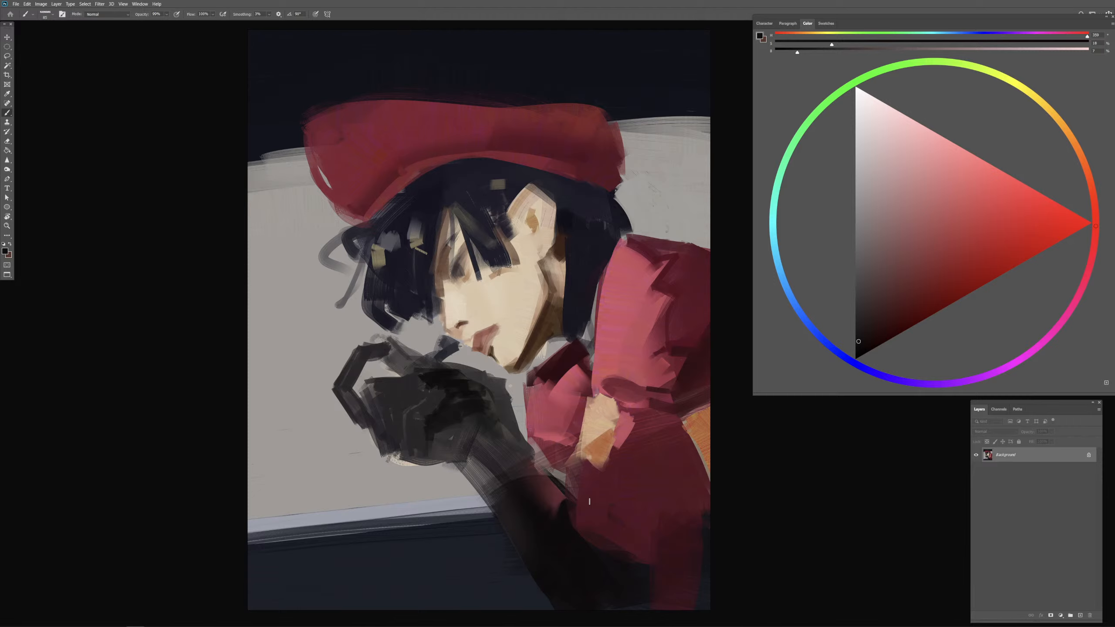
Step: Add a new empty layer above the painting
click(1081, 616)
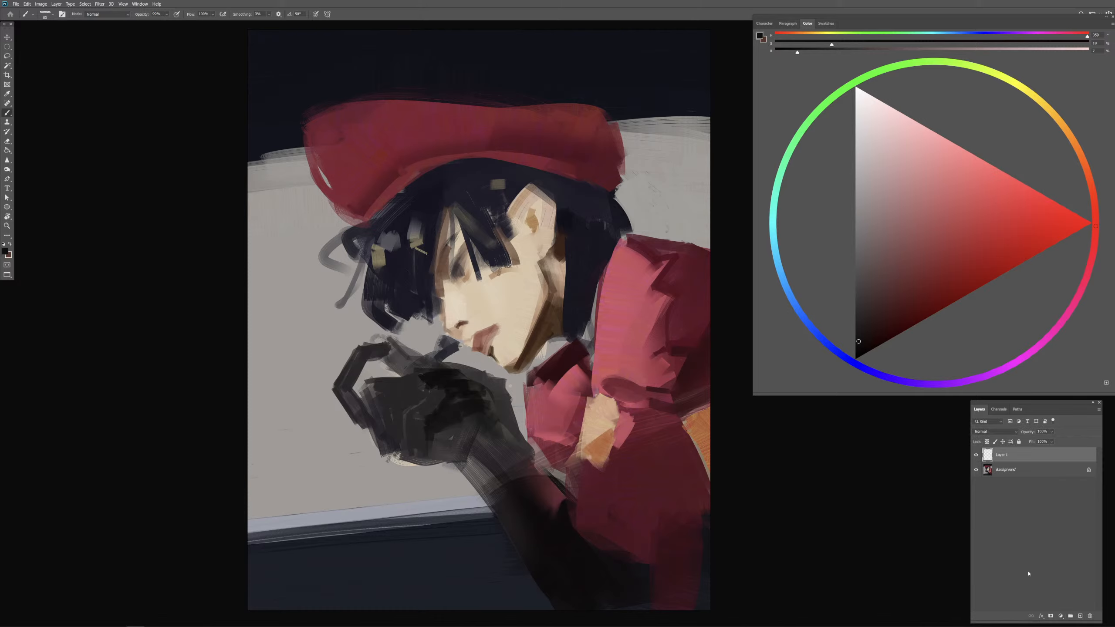
click(7, 47)
right_click(7, 56)
click(30, 62)
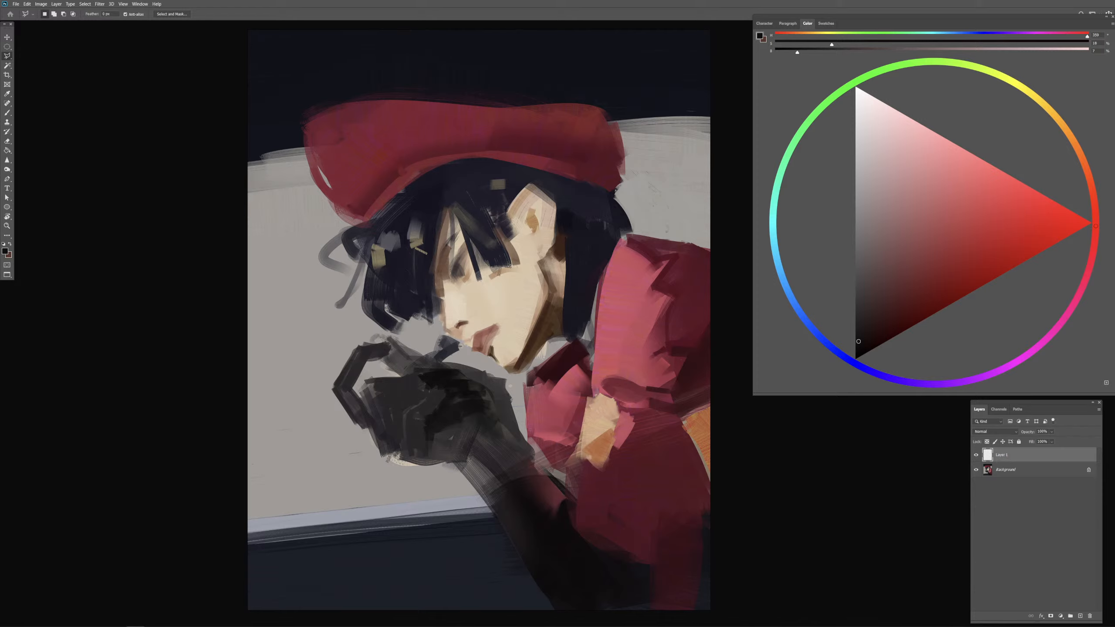
click(746, 493)
key(Escape)
Step: Outline the gloved hand on the Background layer with the freehand Lasso and copy it to its own layer
click(999, 471)
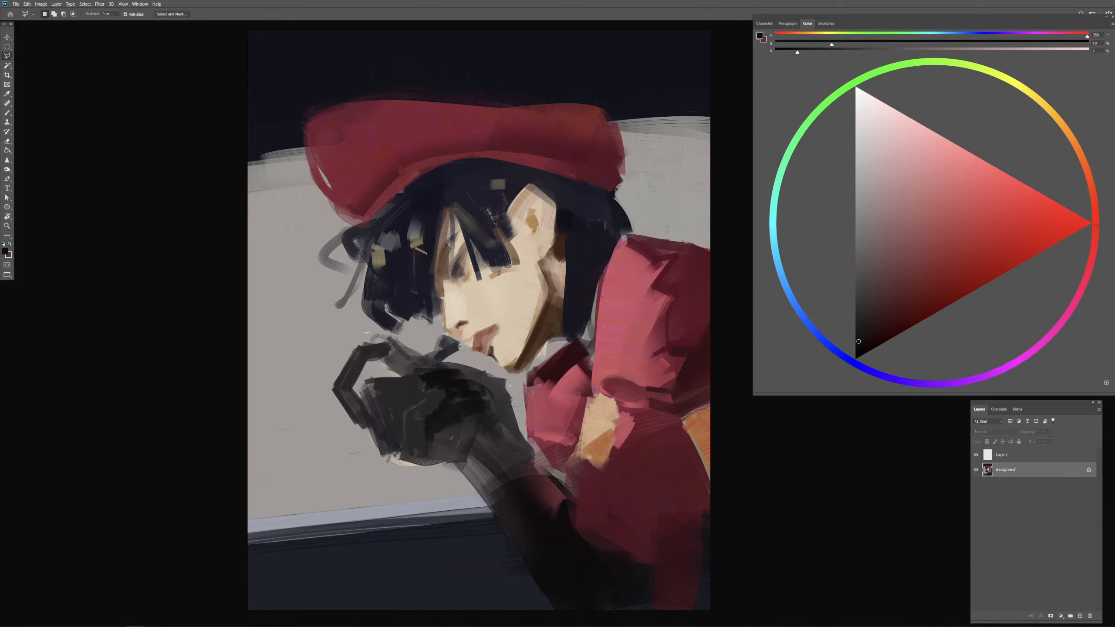
right_click(7, 56)
click(35, 61)
mouse_move(302, 349)
mouse_down()
mouse_move(440, 472)
mouse_move(510, 431)
mouse_move(527, 443)
mouse_move(494, 370)
mouse_move(334, 325)
mouse_up()
key(ctrl+j)
Step: Free-transform the copied hand to shift it slightly outward from the face, deselect, and merge it into the background
mouse_move(374, 286)
mouse_down()
mouse_move(527, 303)
mouse_move(408, 273)
mouse_move(521, 536)
mouse_move(461, 237)
mouse_up()
right_click(452, 406)
click(505, 482)
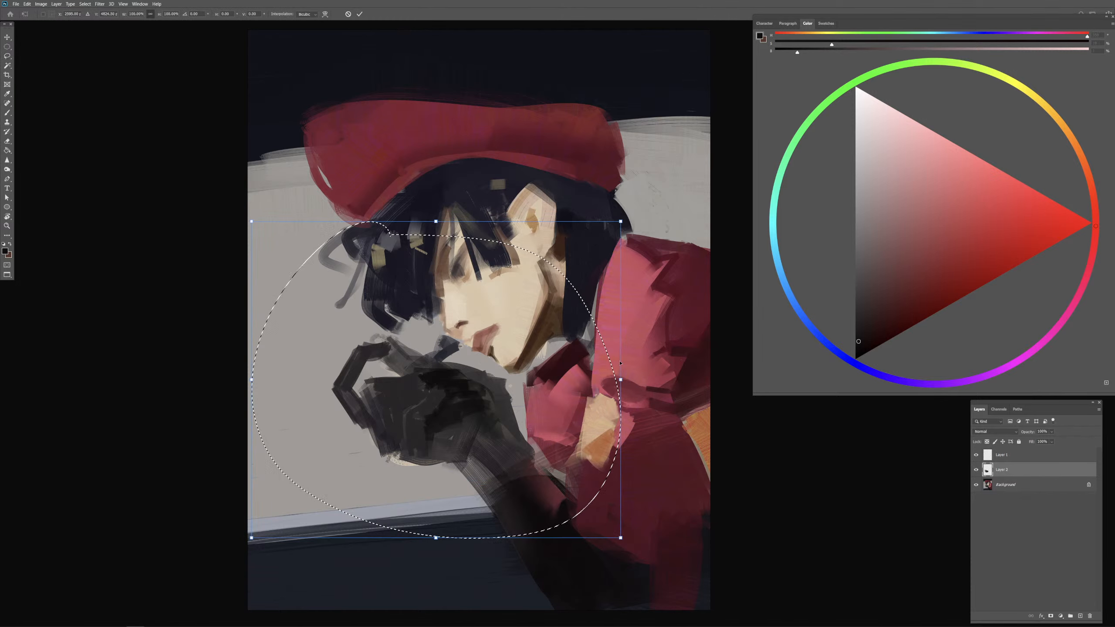
drag(620, 380, 641, 382)
mouse_move(612, 390)
mouse_down()
mouse_move(594, 386)
mouse_move(621, 380)
mouse_move(592, 377)
mouse_move(594, 394)
mouse_up()
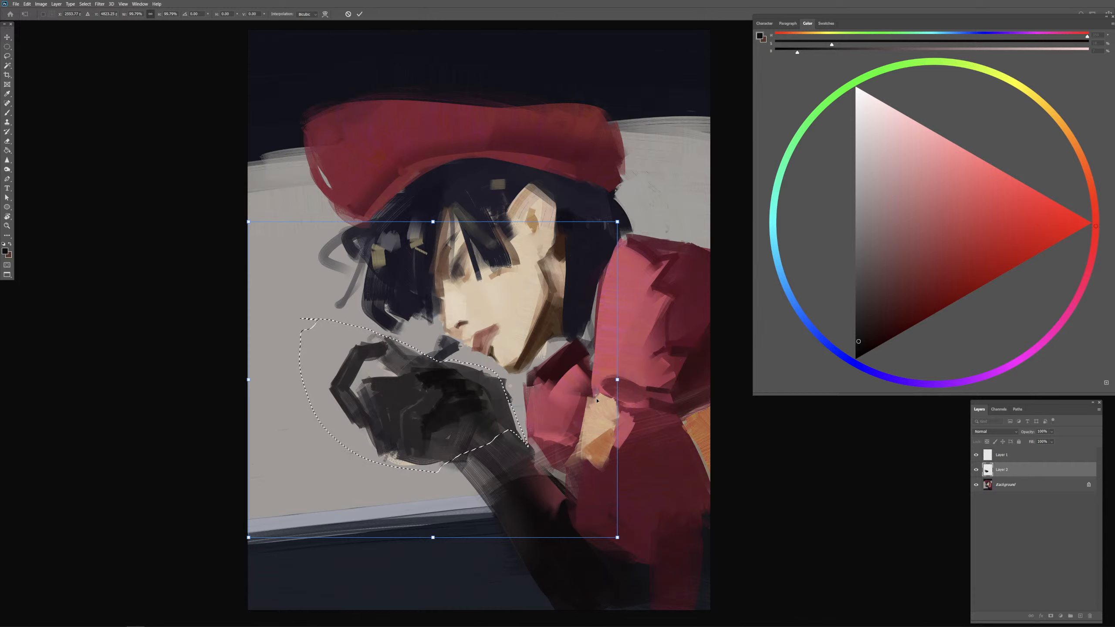
key(Return)
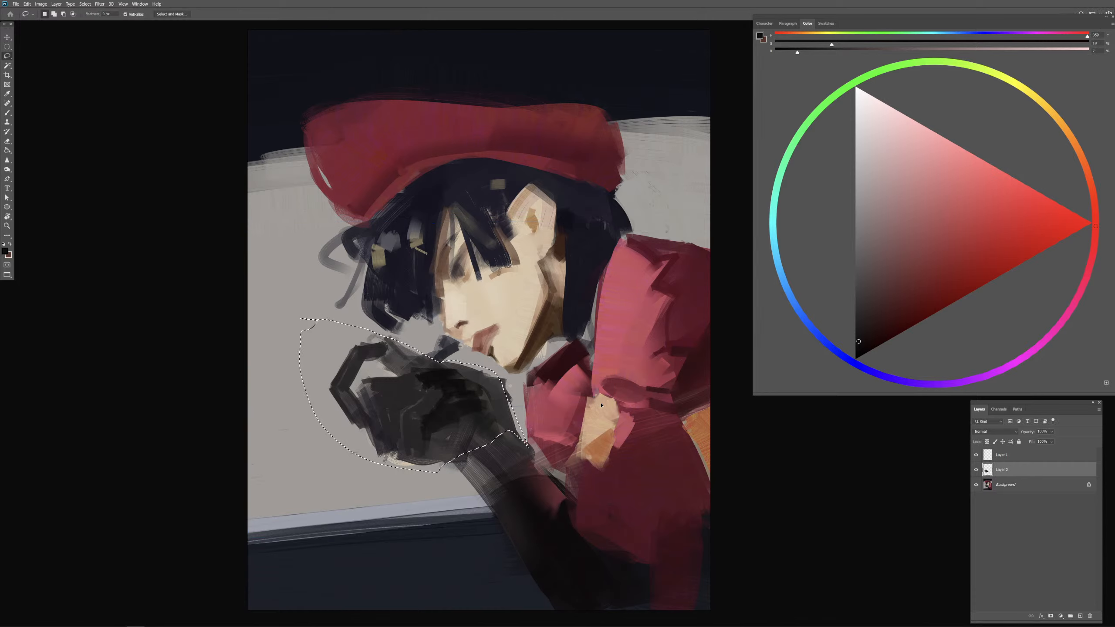
key(ctrl+d)
key(b)
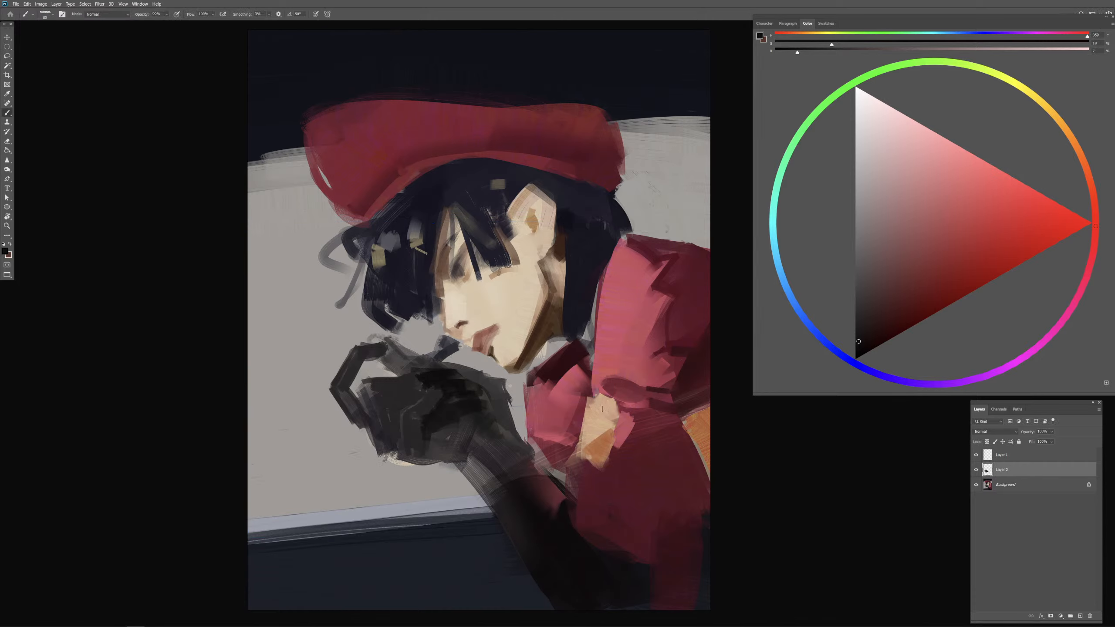
key(ctrl+e)
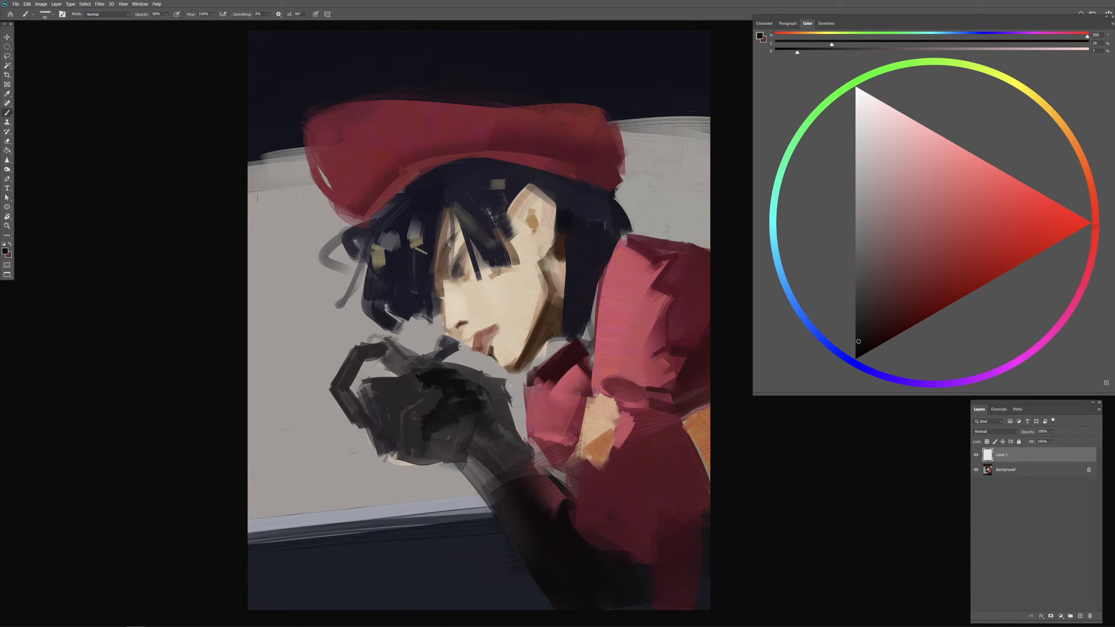
Step: Set up the brush on the empty upper layer and choose a muted greyish purple
drag(264, 231, 261, 224)
drag(420, 241, 399, 239)
click(984, 377)
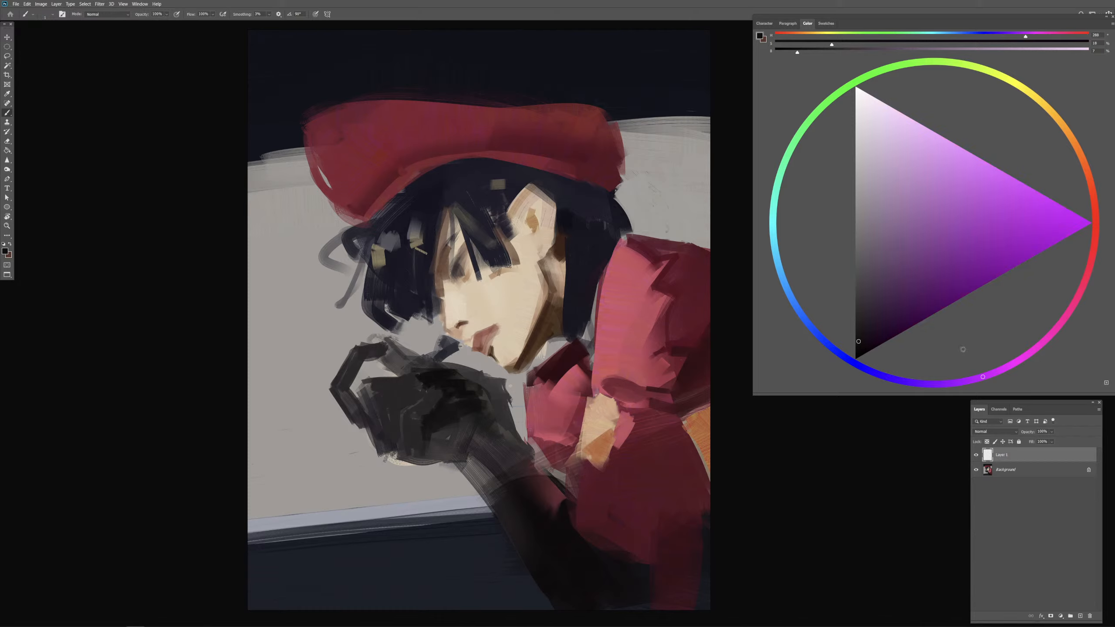
click(876, 243)
Step: Try broad purple strokes running from the raised fingers up to the canvas edge, and undo them
drag(290, 272, 298, 275)
drag(244, 228, 259, 240)
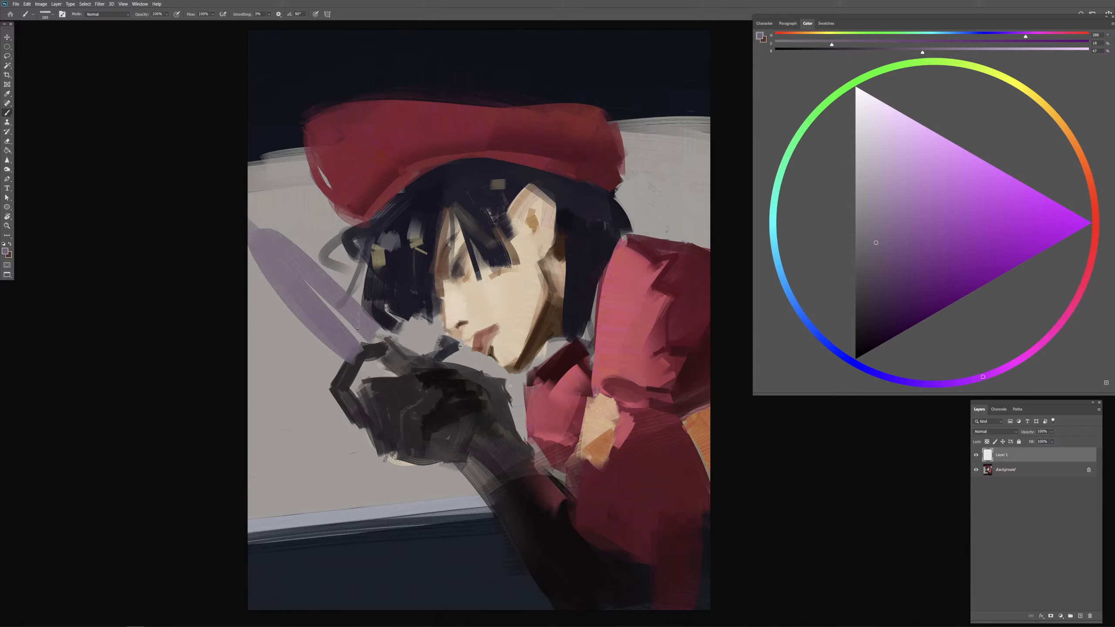
key(ctrl+z)
drag(349, 349, 257, 220)
drag(362, 327, 272, 225)
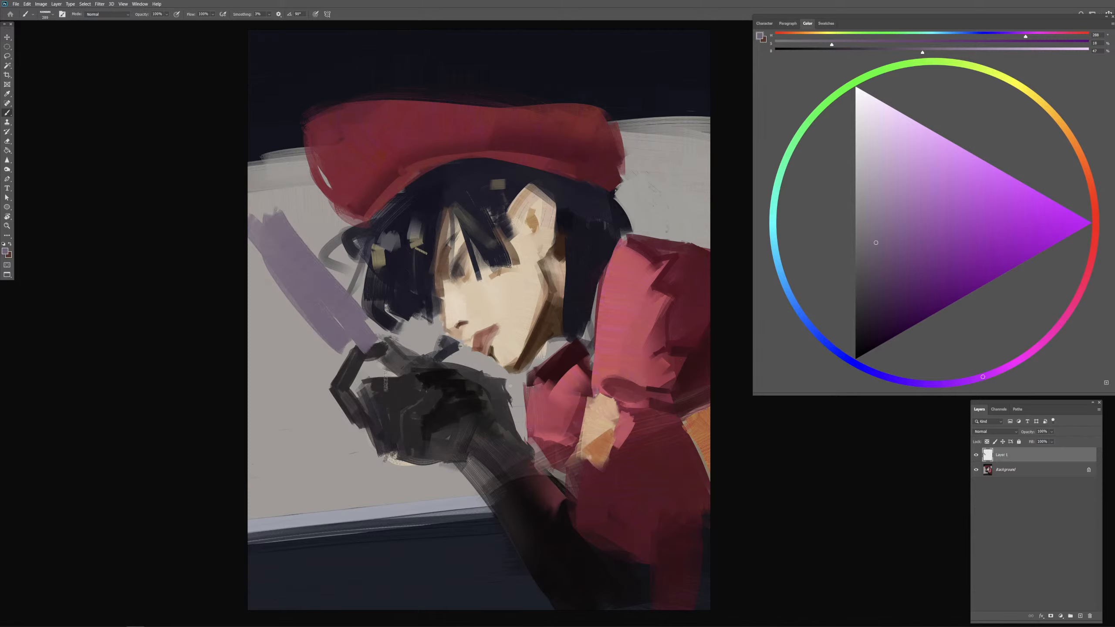
key(ctrl+z)
key(ctrl+z)
Step: Paint a muted purple diagonal bar from the canvas edge to the fingers and on along the forearm to the lower corner
mouse_move(349, 358)
mouse_down()
mouse_move(282, 303)
mouse_move(304, 306)
mouse_move(258, 258)
mouse_move(377, 355)
mouse_up()
mouse_move(436, 427)
mouse_down()
mouse_move(468, 462)
mouse_move(576, 531)
mouse_move(587, 555)
mouse_move(639, 559)
mouse_up()
drag(532, 479, 661, 606)
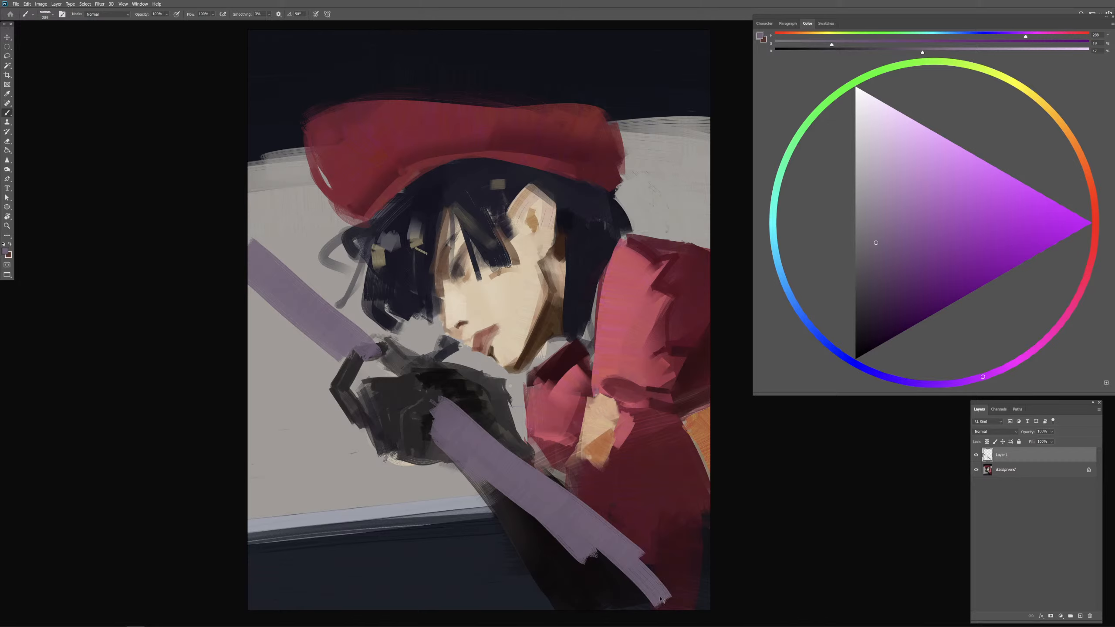
key(ctrl+minus)
drag(544, 438, 623, 511)
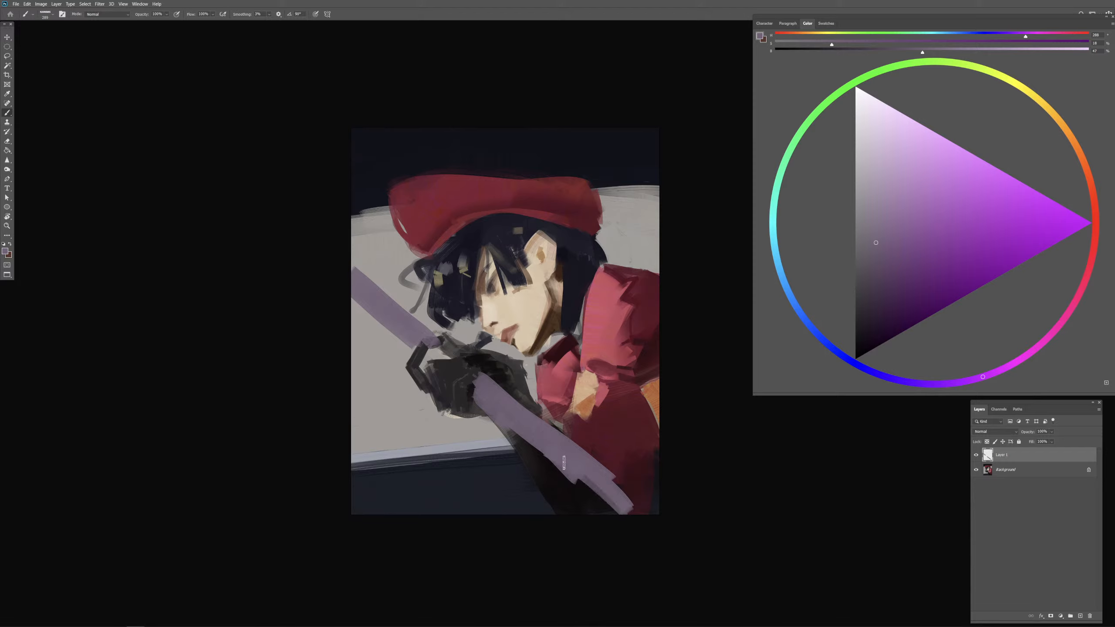
mouse_move(564, 464)
mouse_down()
mouse_move(614, 510)
mouse_move(643, 520)
mouse_up()
Step: Add purple between the fingers with a resized brush, and erase the bar's excess around the fingers and along its upper edge
drag(515, 398, 510, 397)
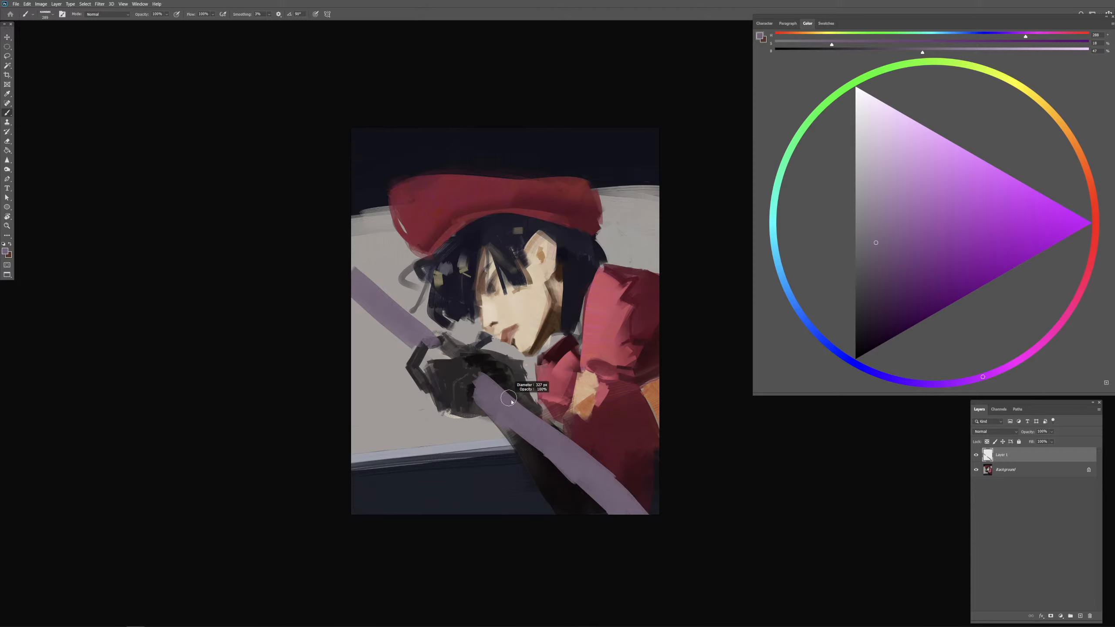
mouse_move(427, 354)
mouse_down()
mouse_move(452, 352)
mouse_move(432, 354)
mouse_up()
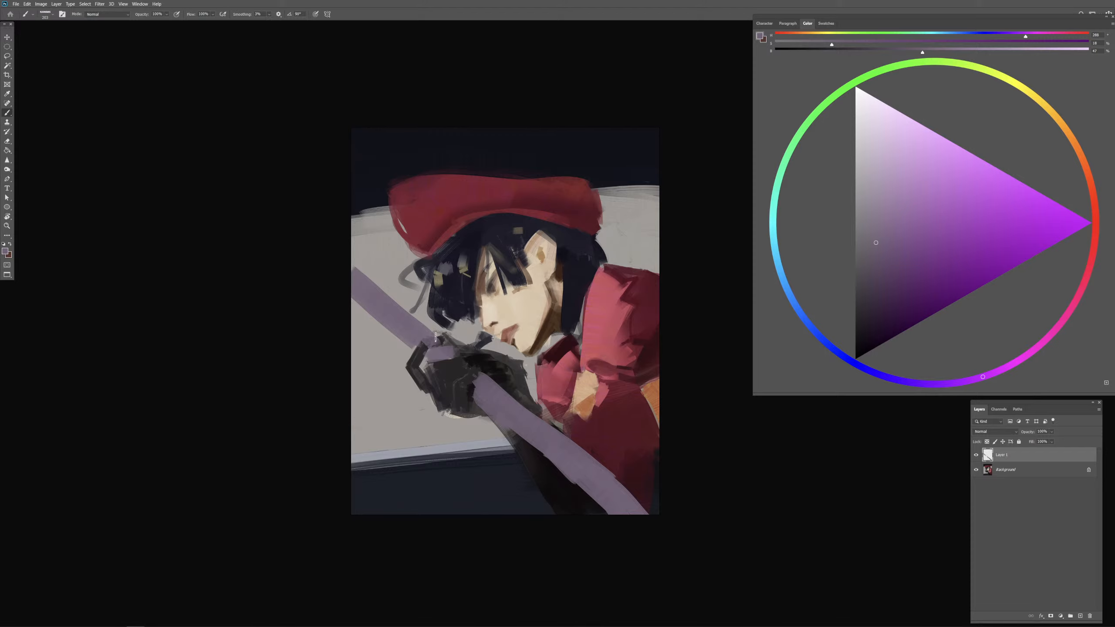
key(e)
drag(423, 347, 447, 342)
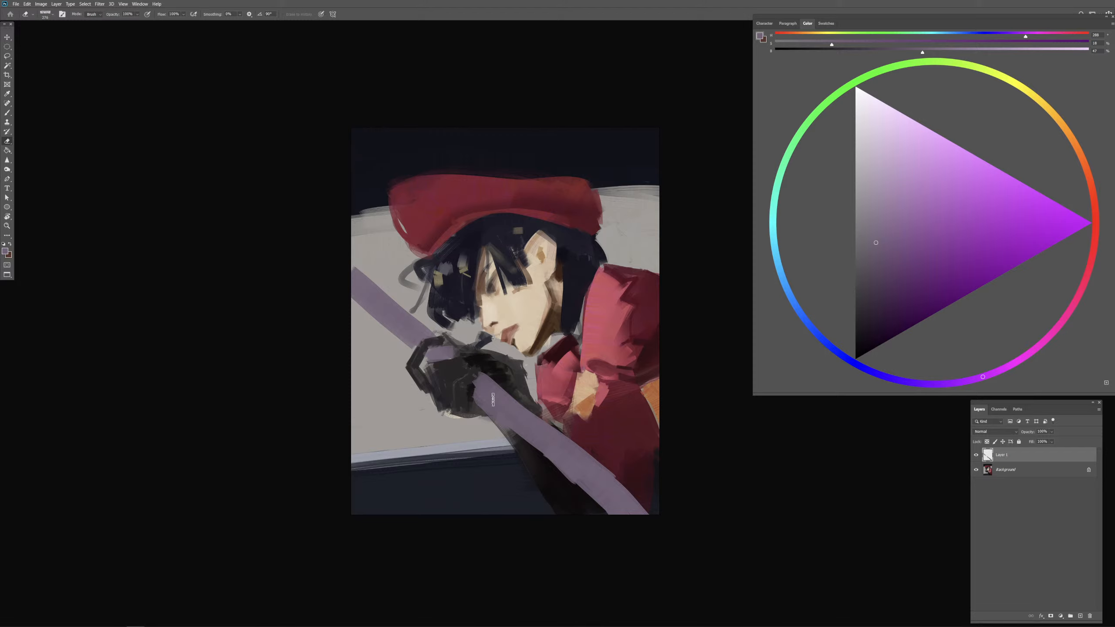
alt+drag(484, 376, 627, 490)
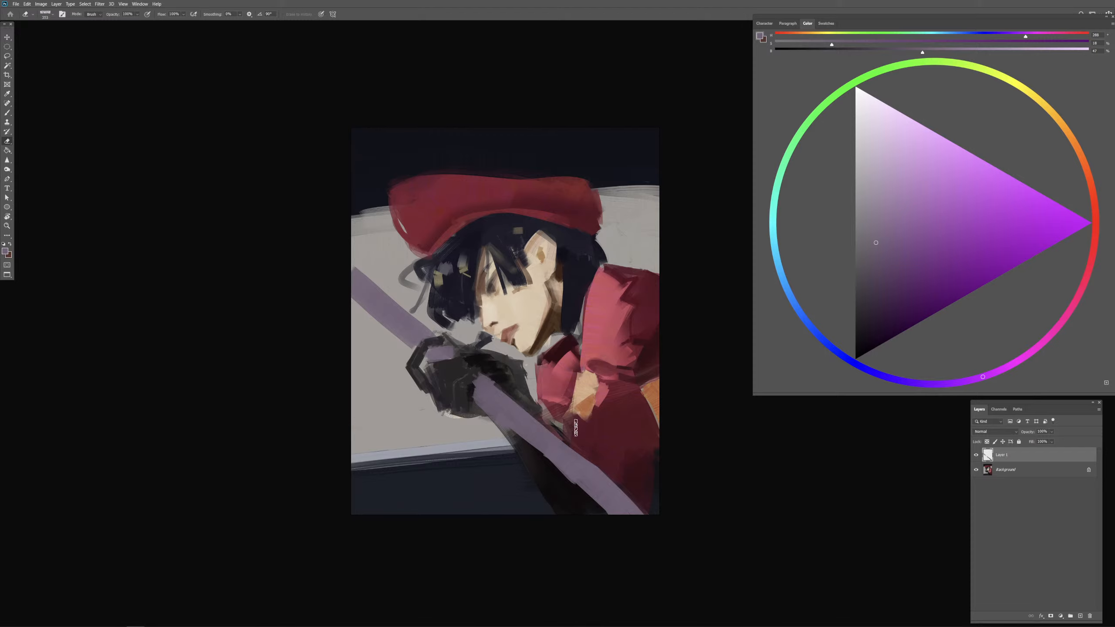
Step: Resample the bar's purple and repaint its lower section with long strokes to straighten the edges, undoing an unwanted one
key(b)
alt+drag(514, 403, 520, 404)
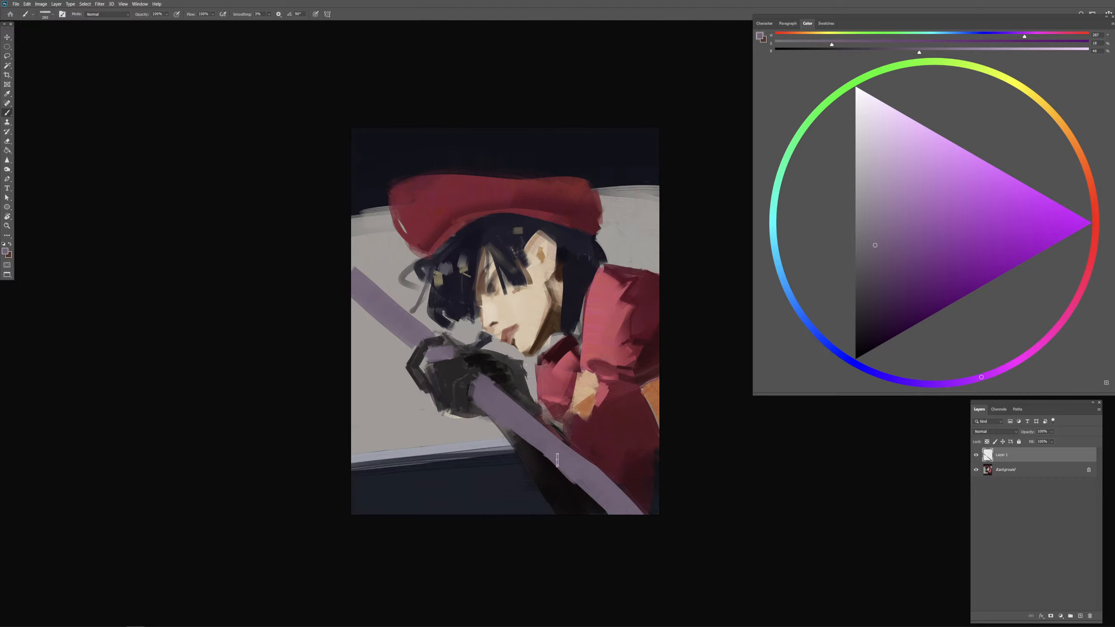
drag(503, 420, 624, 523)
drag(496, 394, 651, 532)
key(ctrl+z)
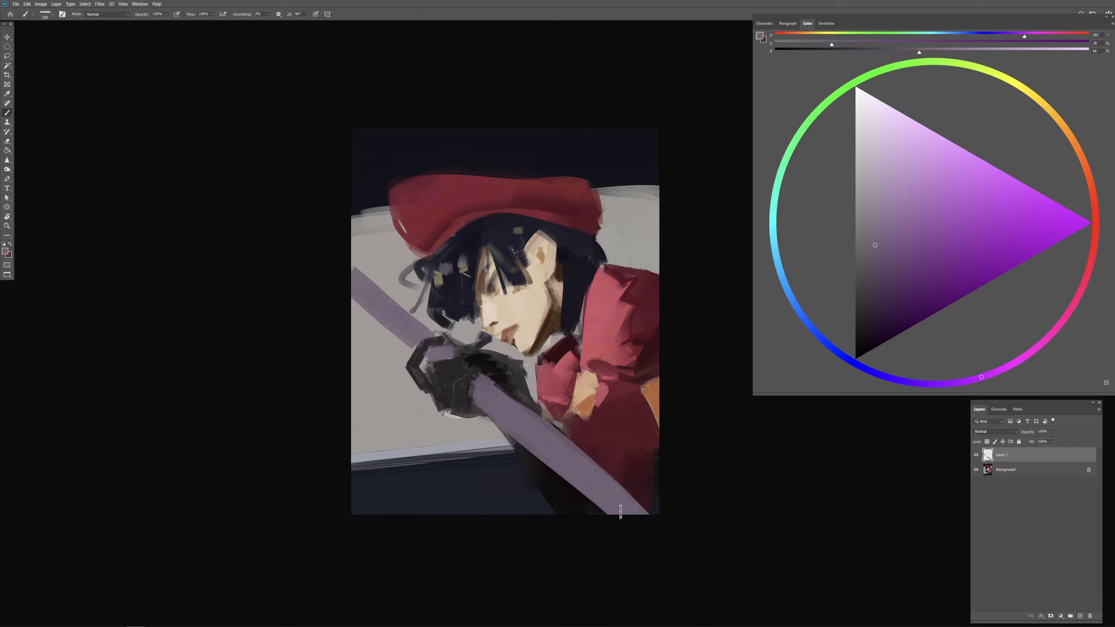
alt+click(510, 421)
alt+click(511, 421)
Step: Refine the upper section of the purple bar by alternately painting and erasing its edges near the canvas border and fingers
key(e)
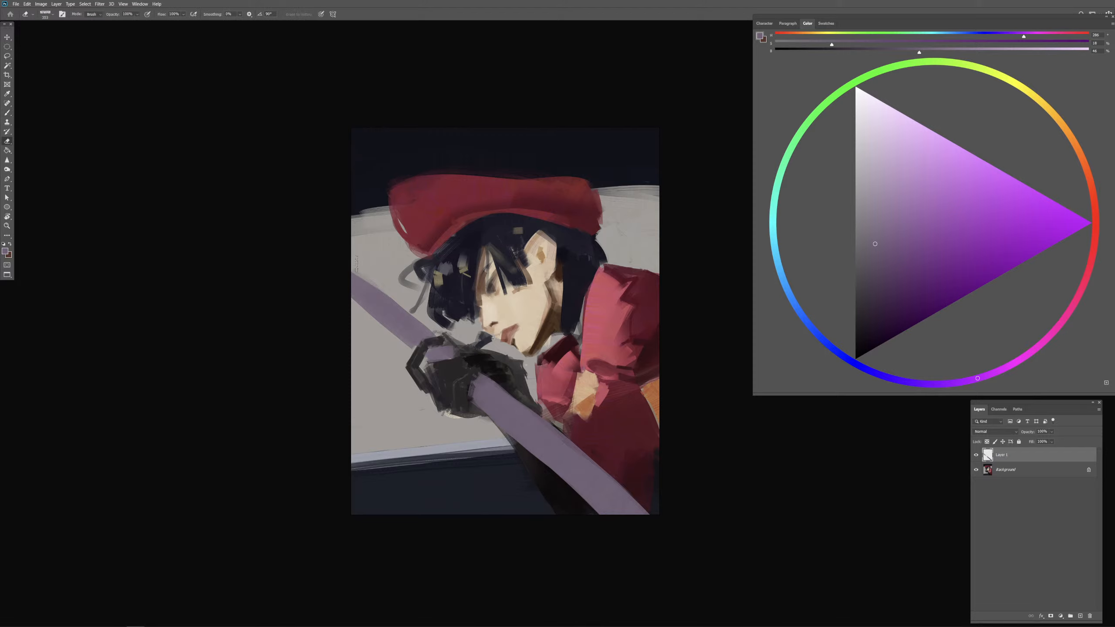
key(b)
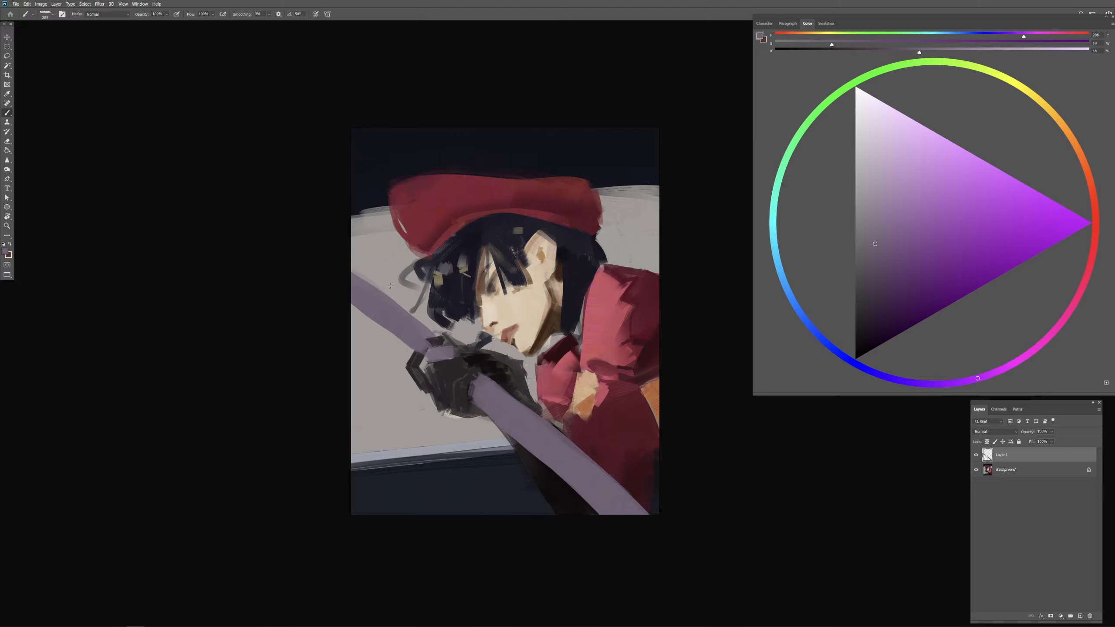
drag(390, 286, 395, 330)
key(e)
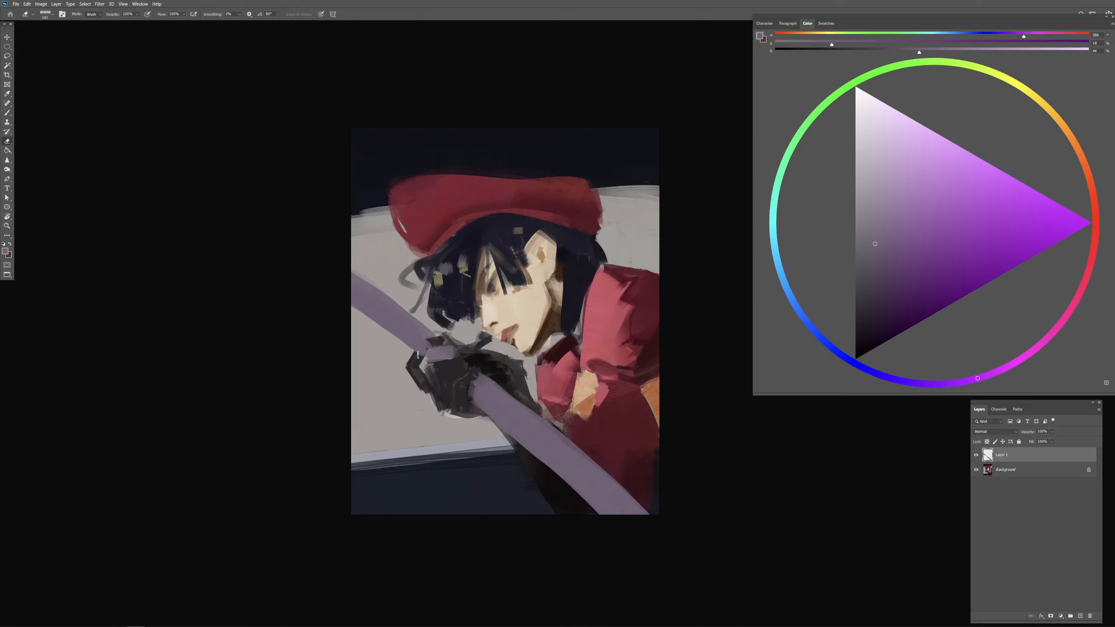
drag(420, 355, 428, 341)
key(b)
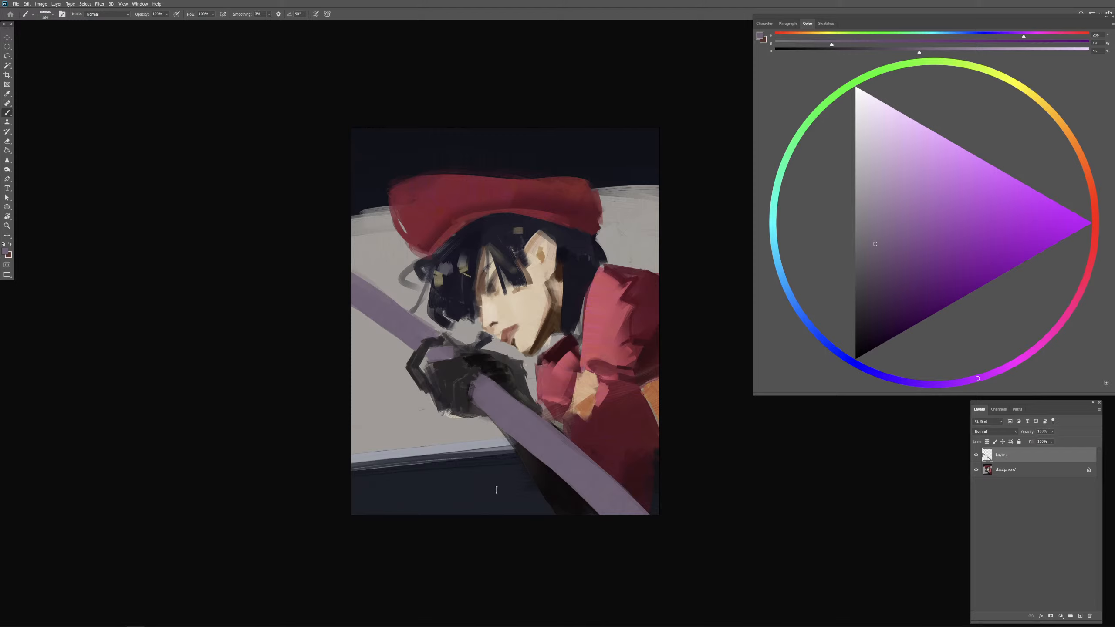
key(e)
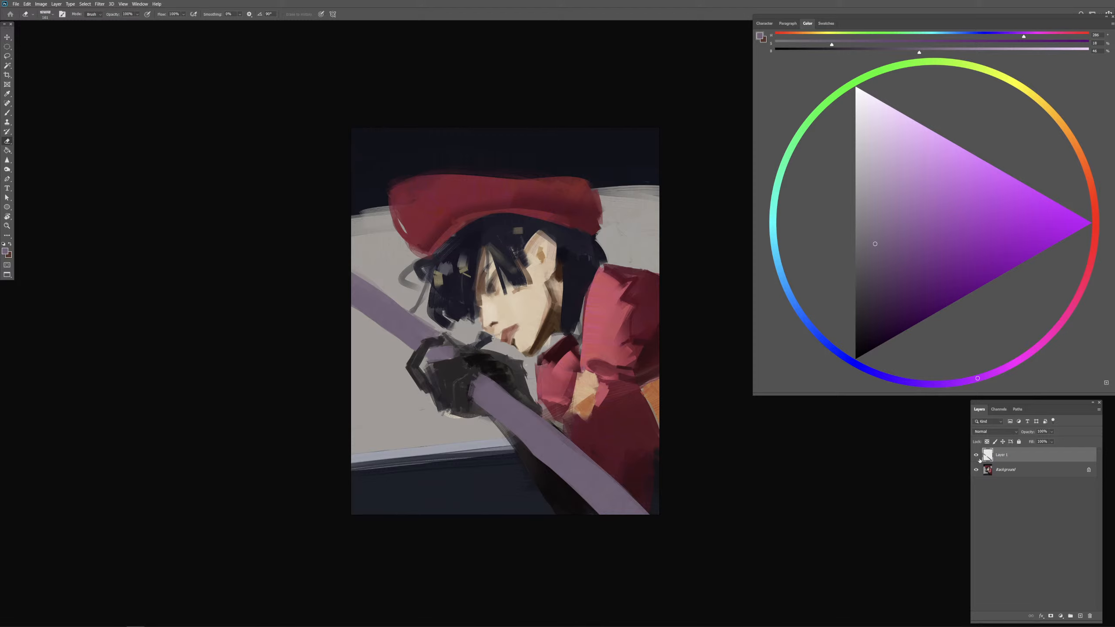
Step: Lasso the purple bar and free-transform it to a steeper angle beside the gloved hand, then deselect it
click(7, 55)
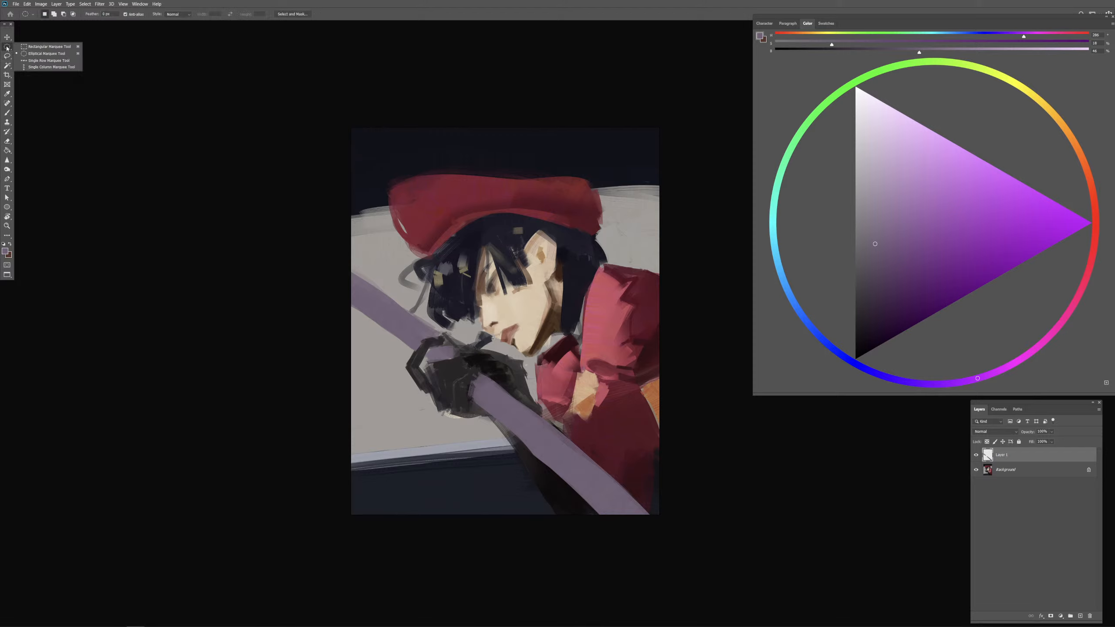
mouse_move(397, 177)
mouse_down()
mouse_move(571, 521)
mouse_move(513, 190)
mouse_move(398, 163)
mouse_up()
right_click(487, 378)
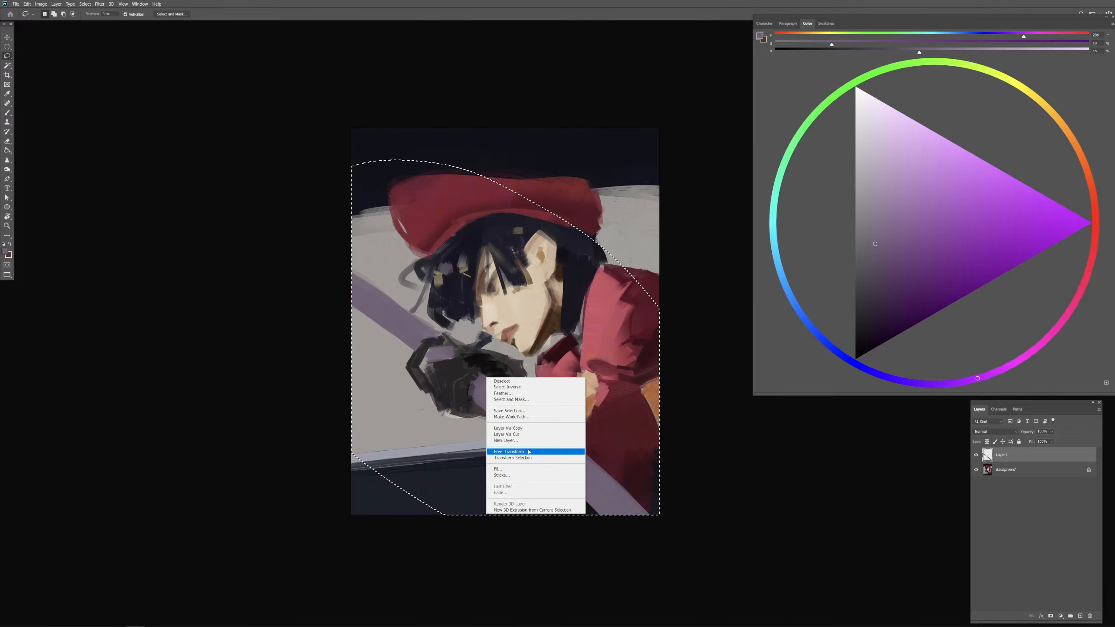
click(527, 453)
drag(675, 225, 672, 453)
drag(595, 390, 571, 431)
drag(685, 401, 668, 324)
drag(534, 402, 544, 381)
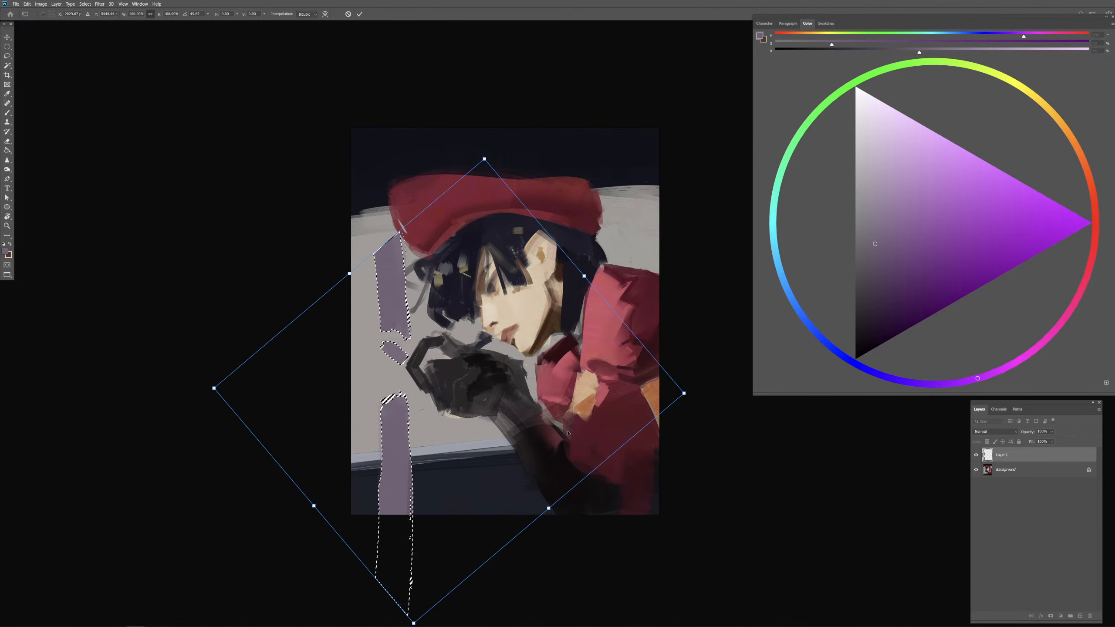
drag(624, 472, 641, 414)
drag(504, 403, 541, 402)
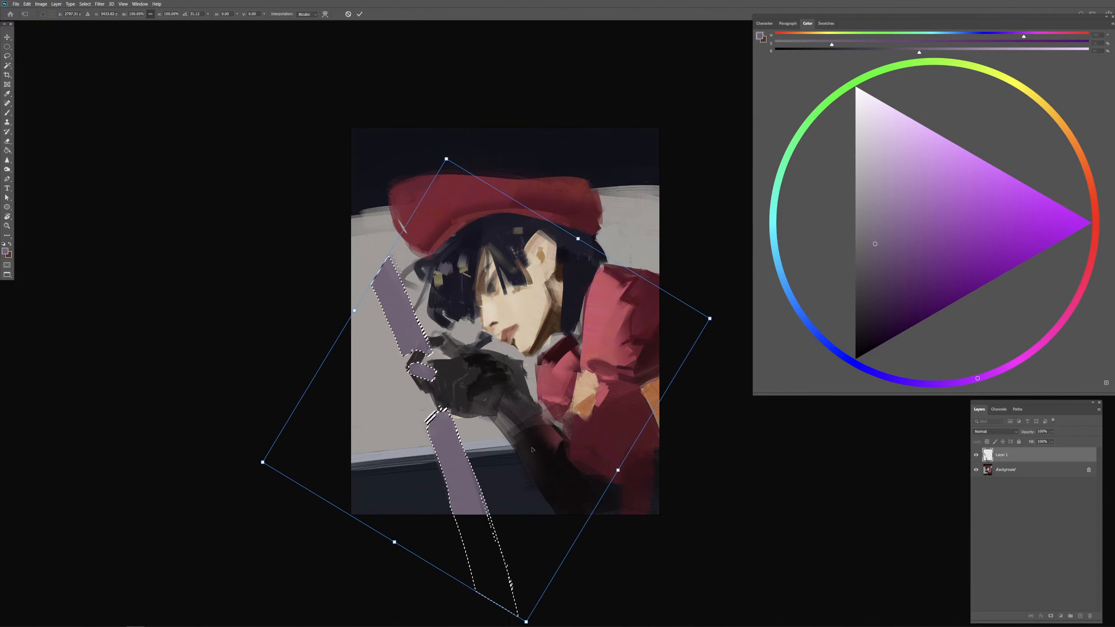
drag(544, 463, 538, 466)
key(Return)
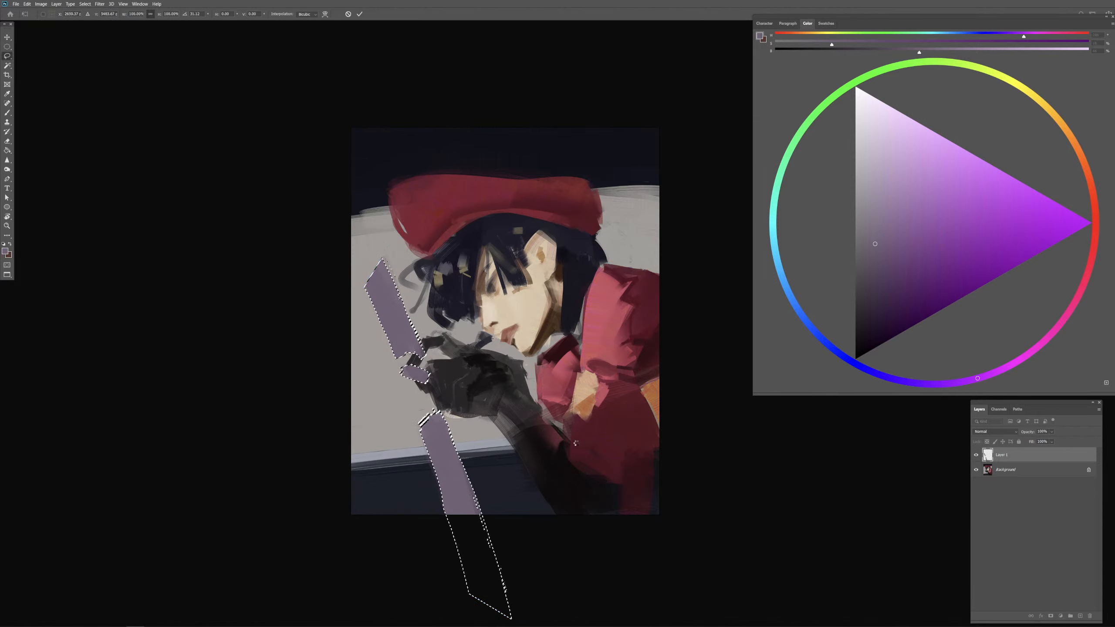
key(b)
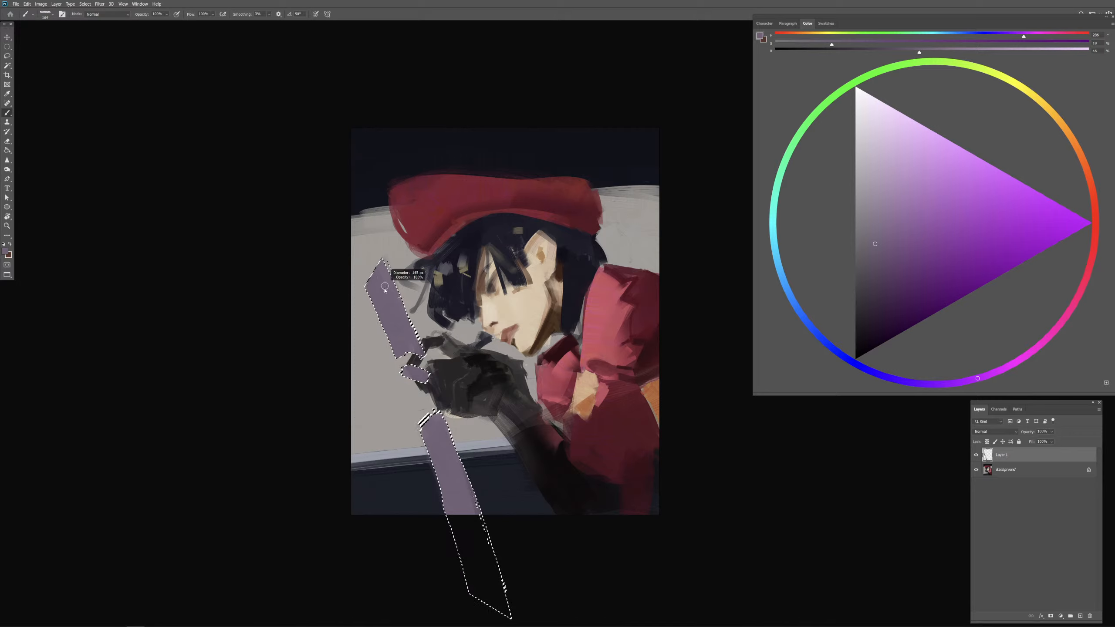
key(ctrl+d)
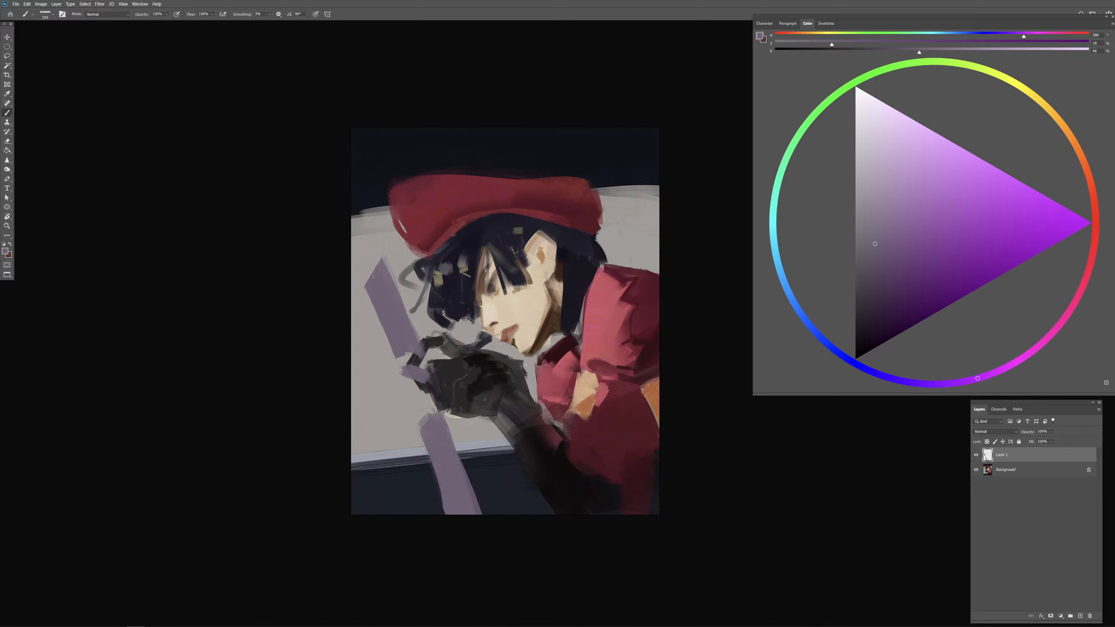
Step: Paint over the bar's gaps in purple to make it continuous down to the lower canvas edge, and erase its lower outer edge
drag(372, 282, 425, 417)
drag(415, 356, 447, 426)
drag(425, 365, 465, 480)
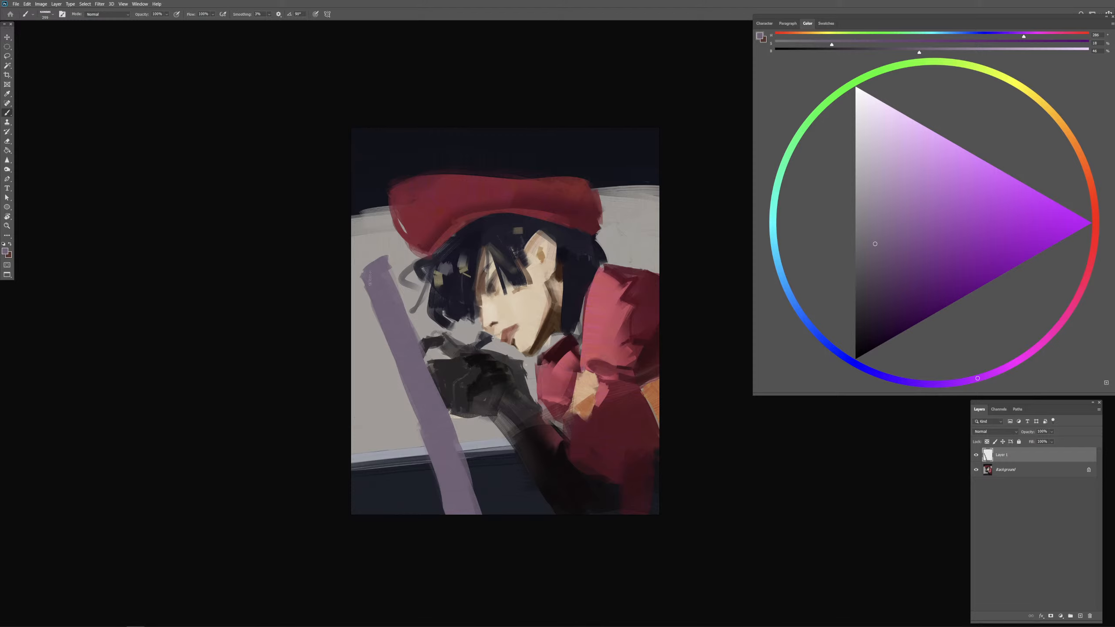
drag(426, 377, 482, 525)
key(e)
drag(429, 464, 464, 557)
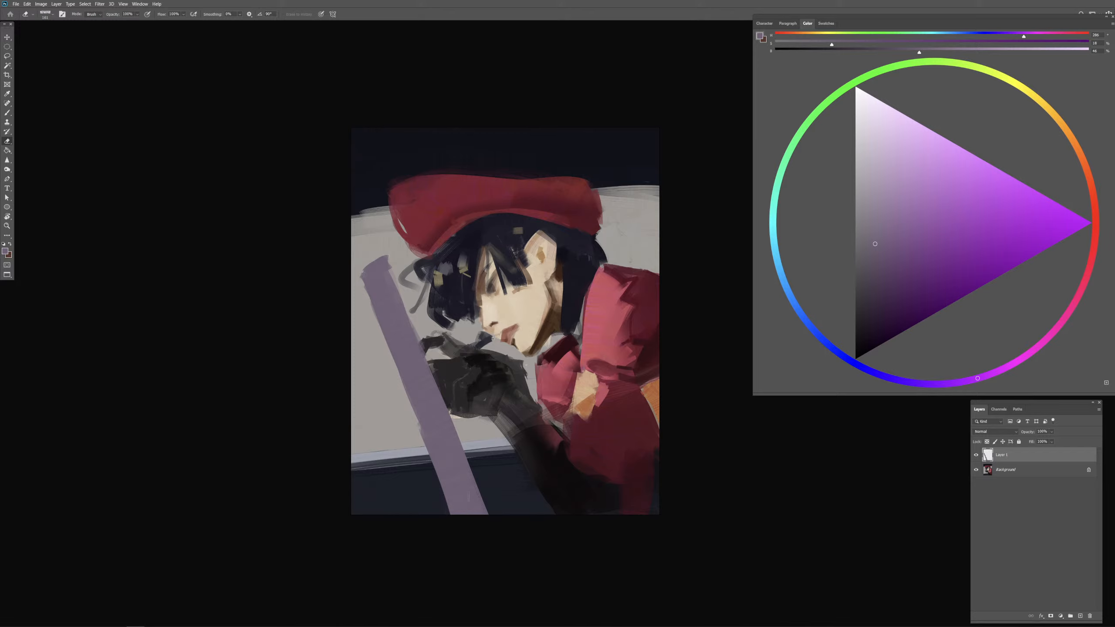
Step: Trim the bar's upper end with the eraser and erase the purple covering the glove's fingers
key(b)
key(e)
mouse_move(374, 263)
mouse_down()
mouse_move(389, 258)
mouse_move(396, 274)
mouse_up()
key(b)
key(e)
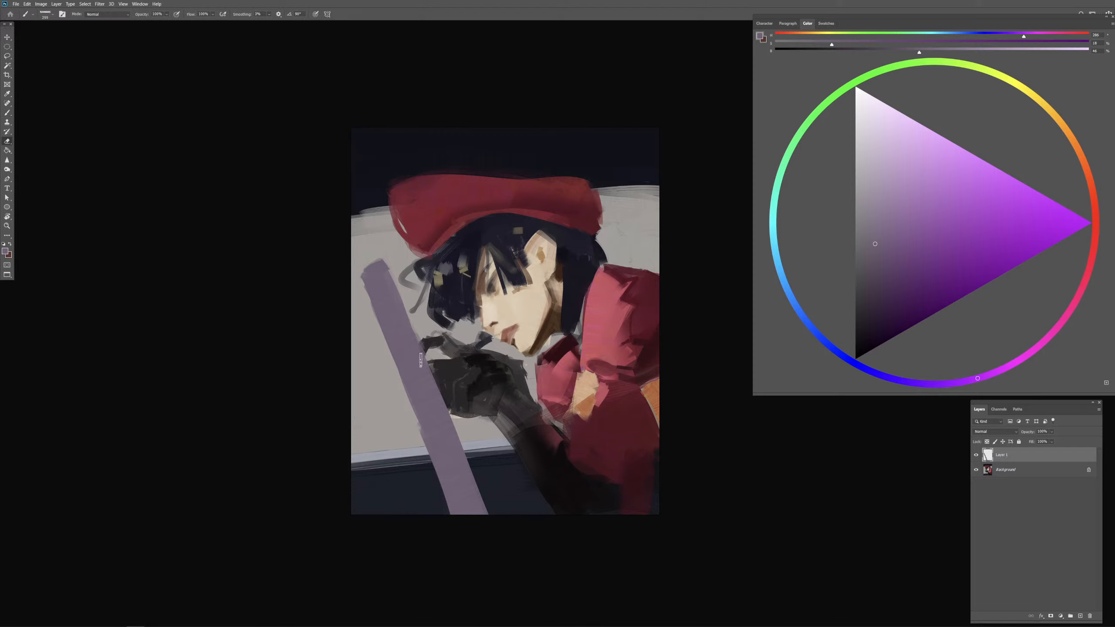
mouse_move(421, 344)
mouse_down()
mouse_move(412, 369)
mouse_move(438, 385)
mouse_move(438, 398)
mouse_move(447, 388)
mouse_move(430, 377)
mouse_move(441, 364)
mouse_move(417, 375)
mouse_up()
key(ctrl+z)
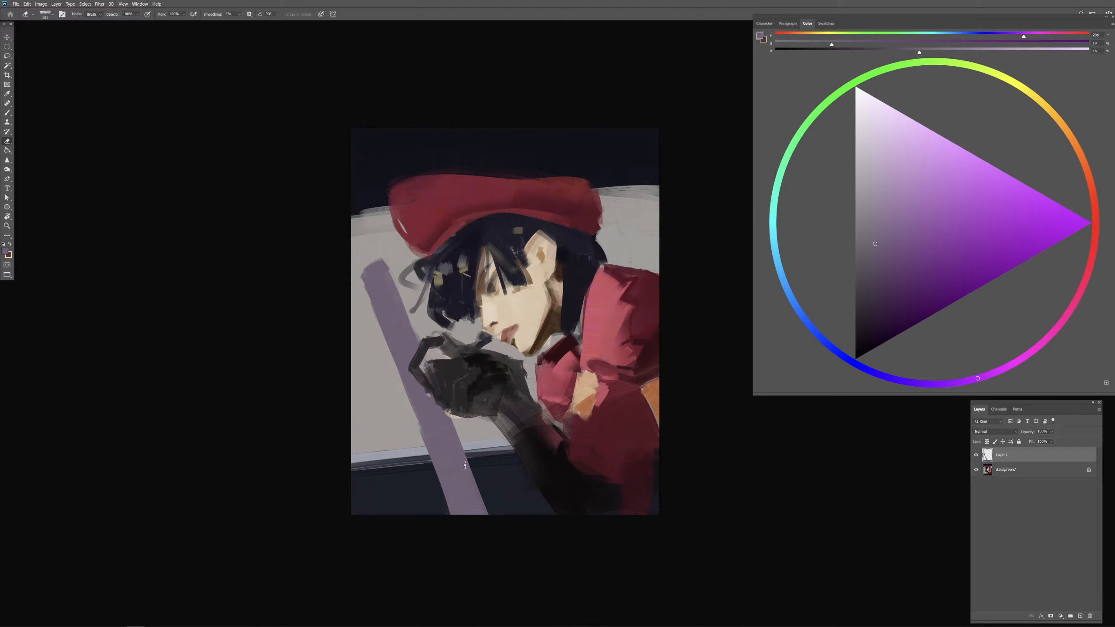
drag(424, 341, 412, 374)
key(b)
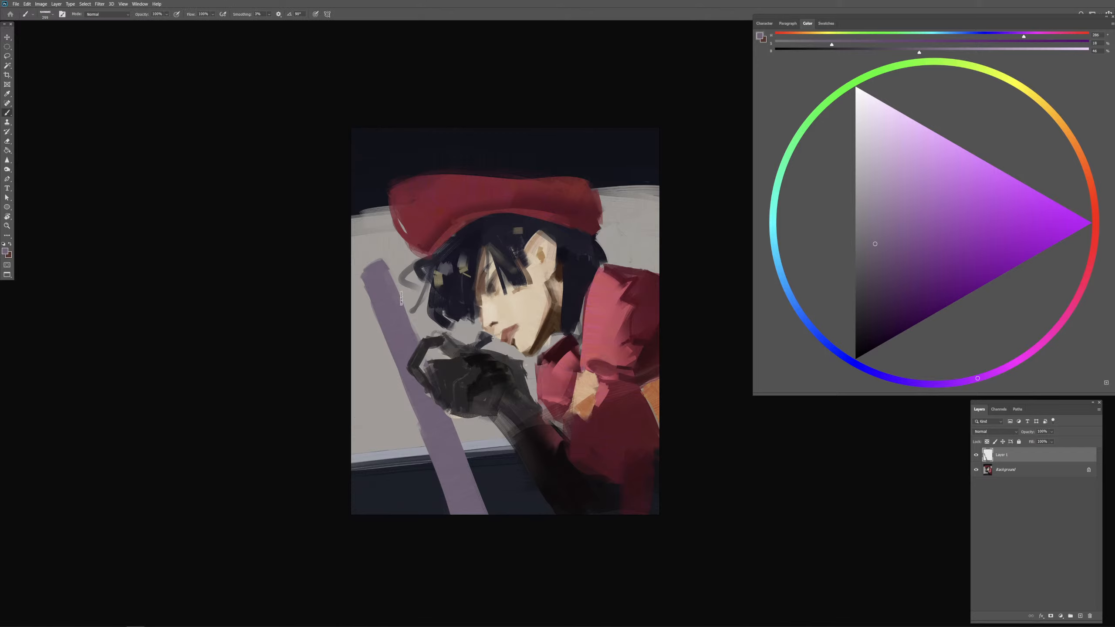
Step: On a new layer, use dark red sampled from the shoulder to paint a small curl above the bar and a thin line alongside it
click(1083, 616)
alt+click(639, 305)
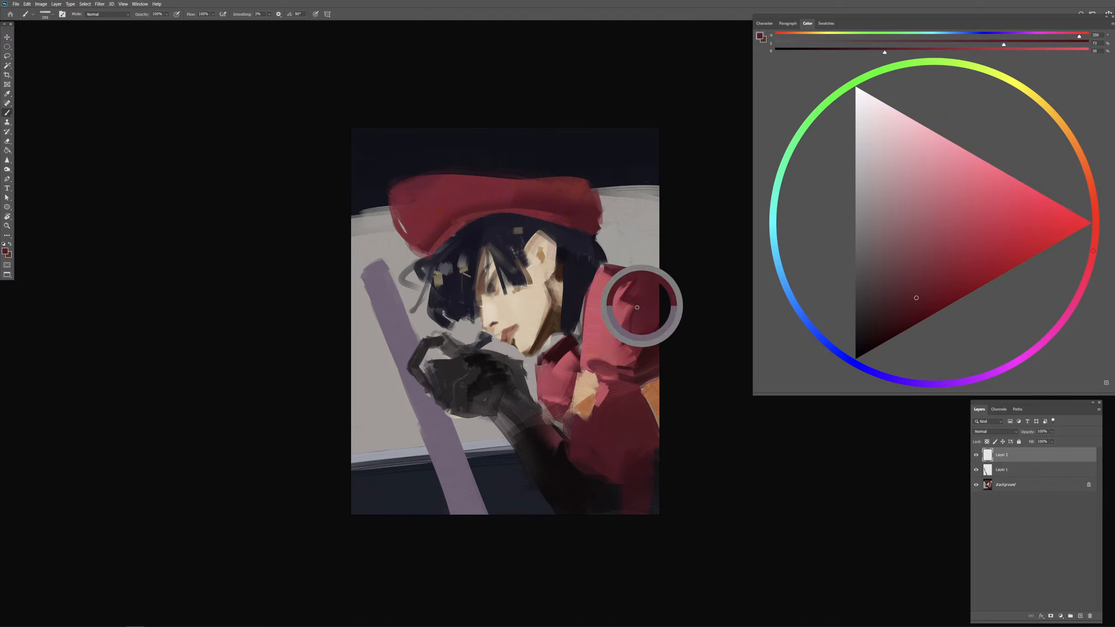
alt+click(637, 303)
alt+right_click(390, 303)
drag(390, 303, 388, 304)
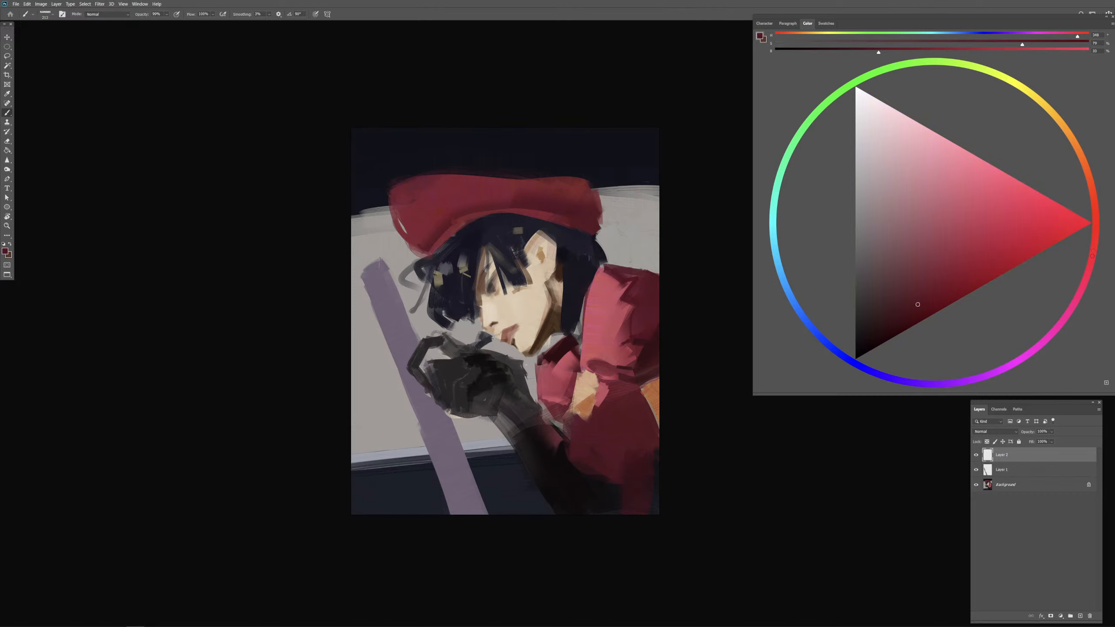
mouse_move(373, 257)
mouse_down()
mouse_move(388, 249)
mouse_move(393, 265)
mouse_move(374, 253)
mouse_move(414, 332)
mouse_up()
key(ctrl+z)
key(ctrl+z)
drag(398, 290, 396, 290)
drag(386, 259, 427, 335)
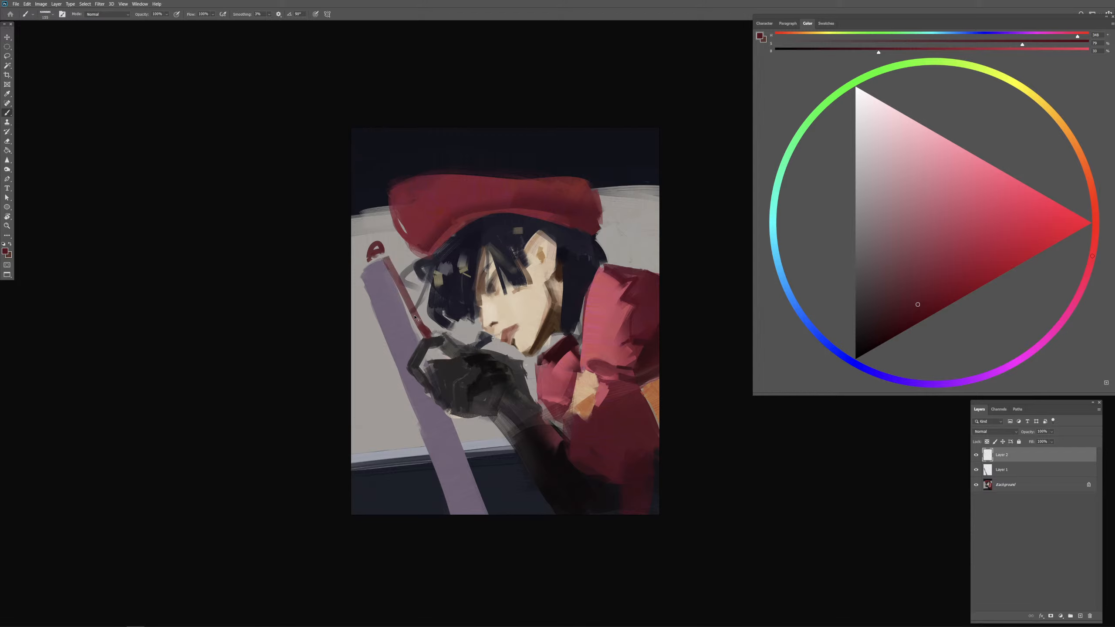
Step: Extend the thin red line along the bar down to the glove's fingers, undoing the unwanted stroke
drag(404, 293, 435, 353)
key(ctrl+z)
key(ctrl+z)
drag(413, 310, 427, 337)
drag(430, 344, 442, 361)
Step: Paint dark red strips hanging from beneath the glove down to the dark band, varying the brush size
drag(486, 390, 492, 437)
key(ctrl+z)
drag(482, 391, 490, 454)
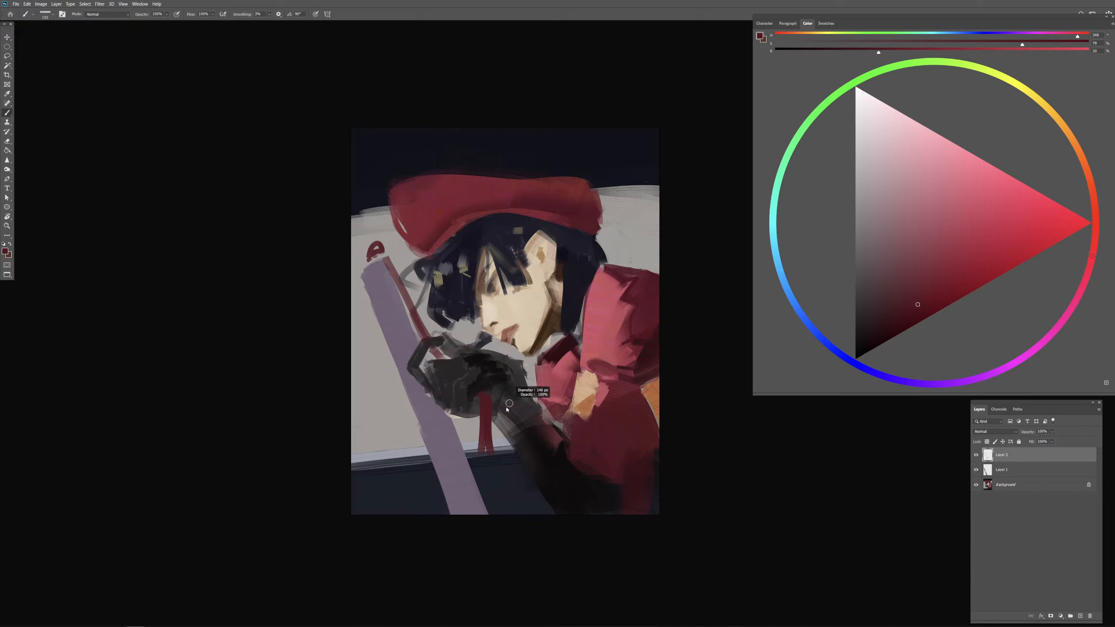
drag(495, 392, 499, 472)
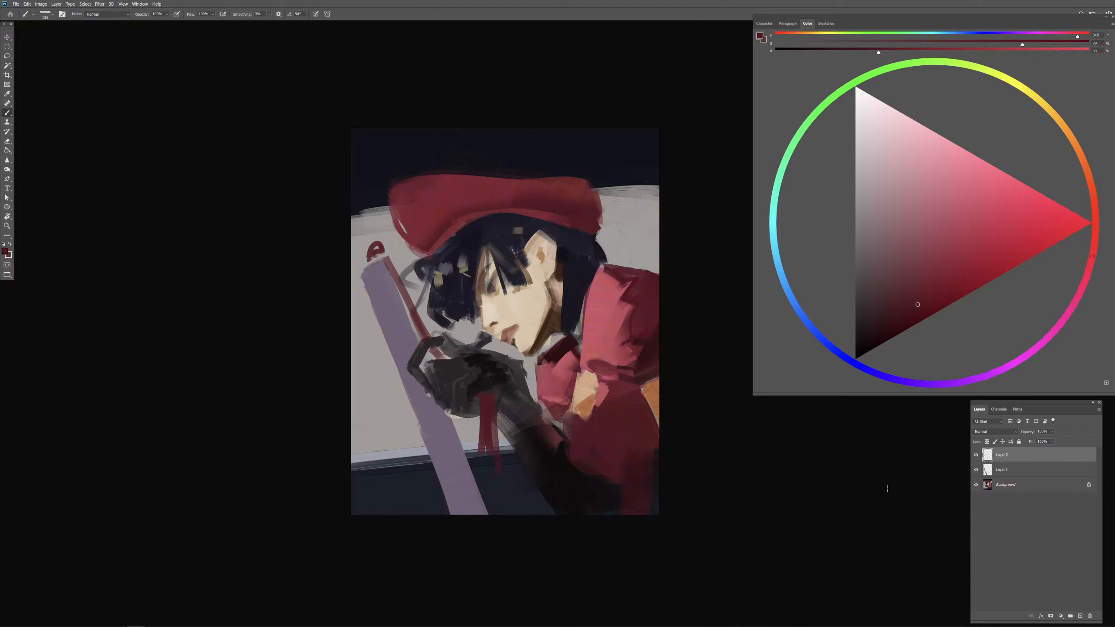
Step: Merge the red strokes with the purple bar's layer and add a new empty layer above it
shift+click(1028, 472)
key(ctrl+e)
click(1081, 615)
Step: Sample the muted purple from the bar and hide the merged bar layer
click(976, 469)
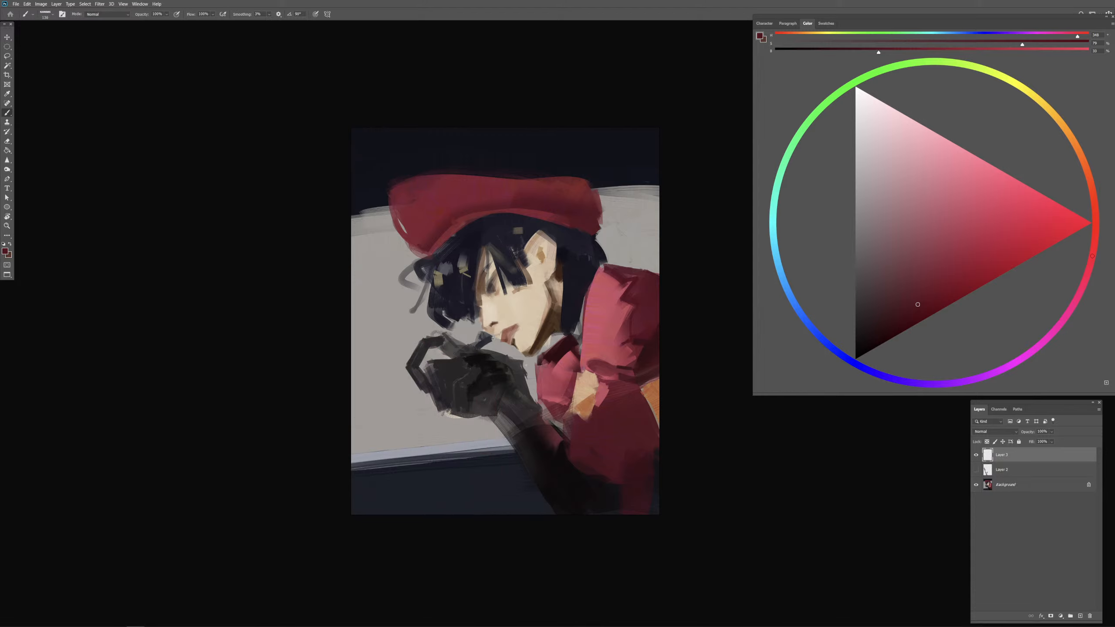
click(977, 470)
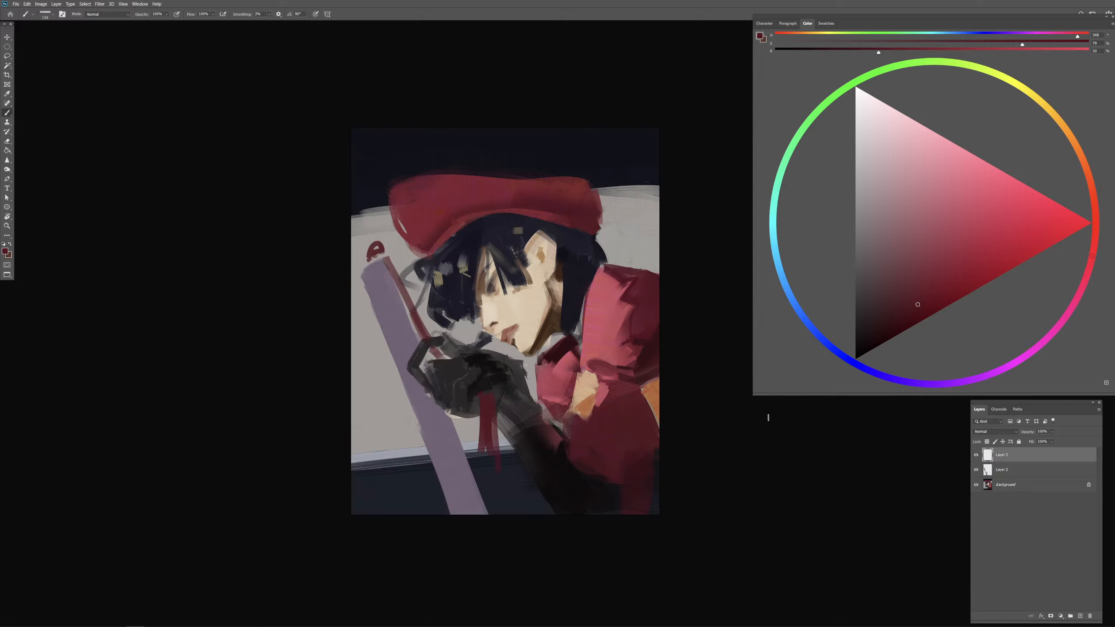
alt+click(440, 437)
click(977, 470)
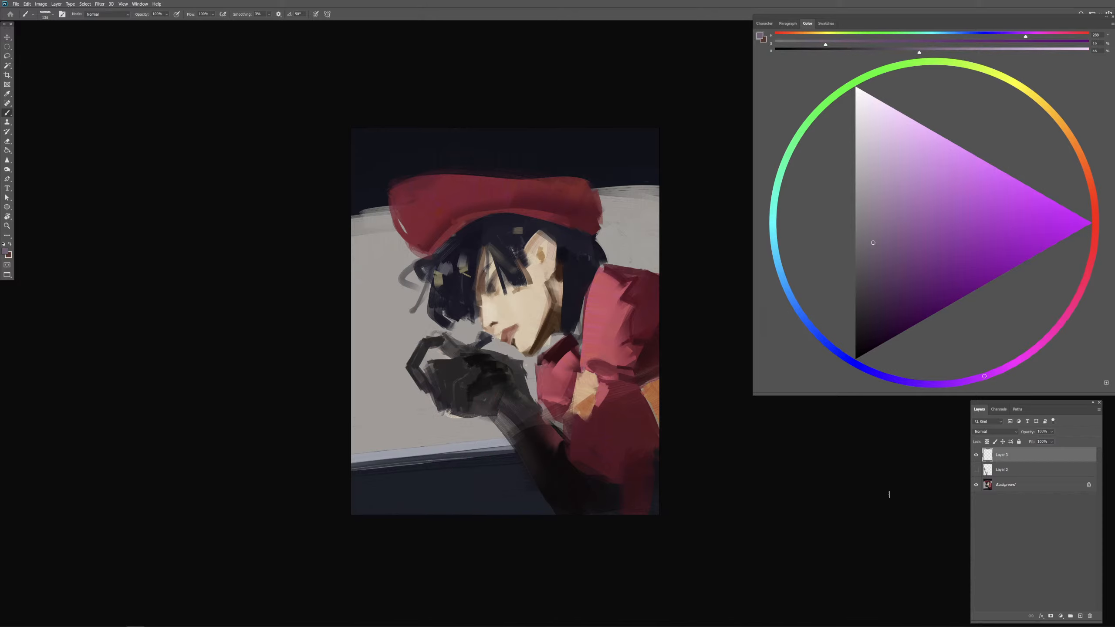
Step: Try a steep purple bar down the grey background beside the glove with a resized brush, undoing the strokes
right_click(456, 392)
drag(443, 369, 453, 369)
mouse_move(387, 231)
mouse_down()
mouse_move(390, 426)
mouse_move(379, 310)
mouse_move(374, 410)
mouse_up()
key(ctrl+z)
mouse_move(390, 450)
mouse_down()
mouse_move(371, 308)
mouse_move(404, 464)
mouse_up()
key(ctrl+z)
mouse_move(400, 425)
mouse_down()
mouse_move(383, 368)
mouse_move(412, 444)
mouse_move(386, 308)
mouse_move(437, 476)
mouse_up()
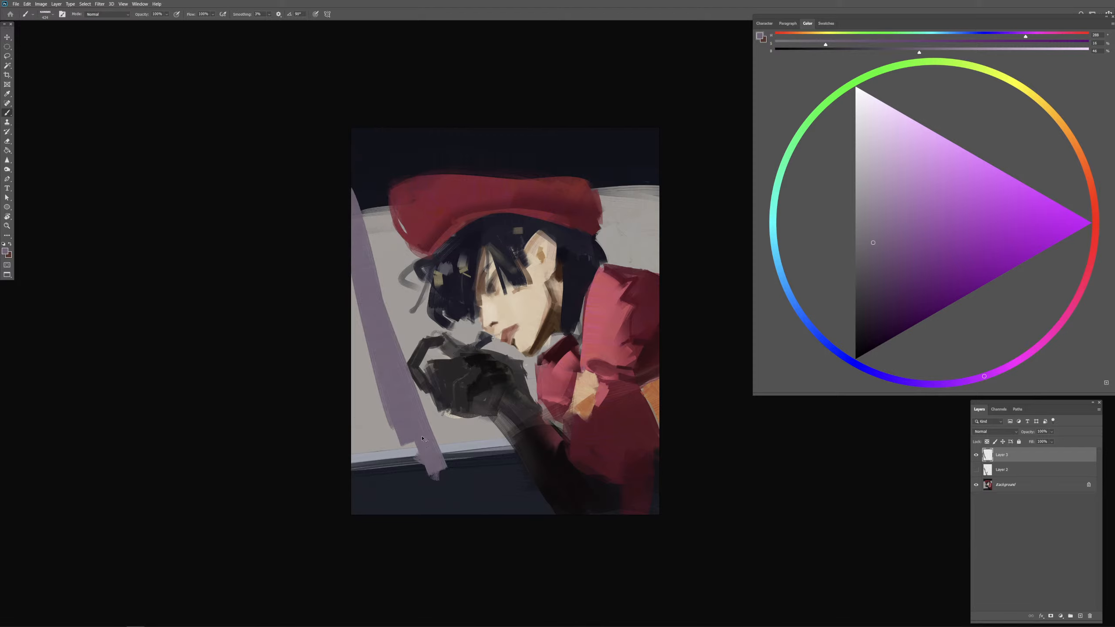
key(ctrl+z)
Step: Try a more slanted purple bar from the left canvas edge past the glove to the dark band, and undo it
mouse_move(357, 257)
mouse_down()
mouse_move(371, 327)
mouse_move(439, 458)
mouse_up()
key(ctrl+z)
drag(332, 239, 442, 476)
mouse_move(441, 477)
mouse_down()
mouse_move(350, 265)
mouse_move(442, 476)
mouse_up()
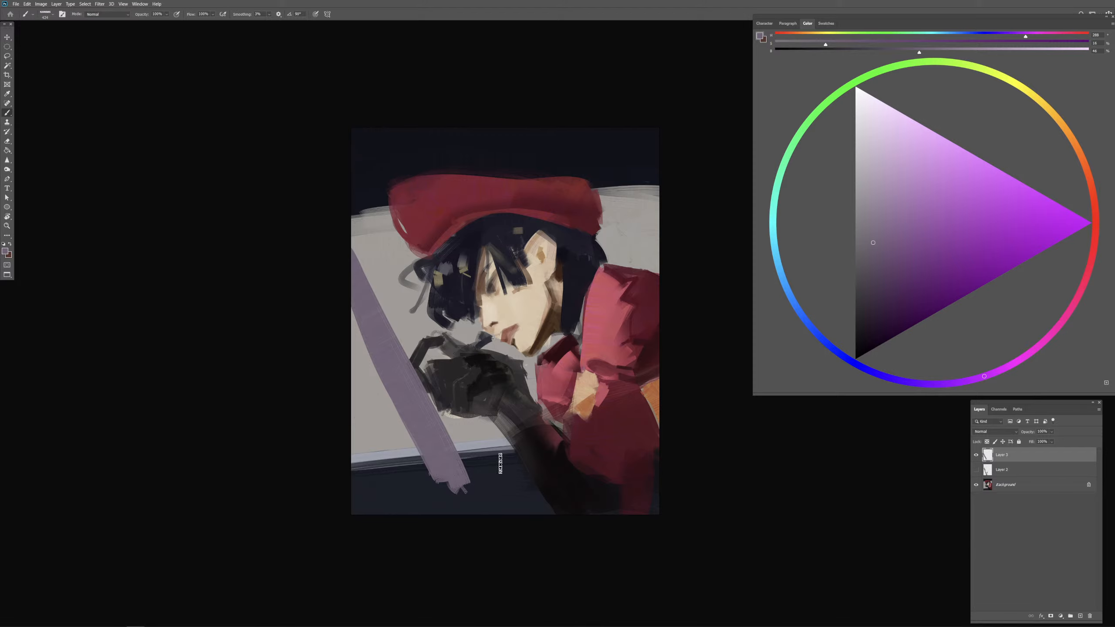
key(ctrl+z)
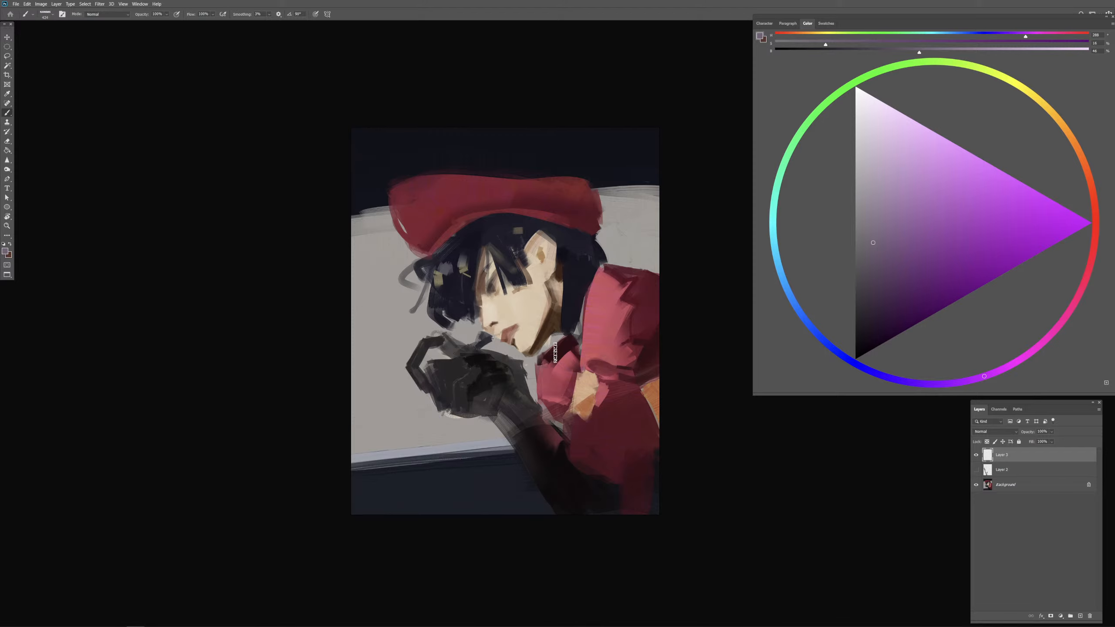
Step: Try a purple bar running from the collar across the glove to the lower-left background, and undo the strokes
mouse_move(517, 370)
mouse_down()
mouse_move(400, 432)
mouse_move(434, 431)
mouse_move(526, 370)
mouse_move(362, 476)
mouse_up()
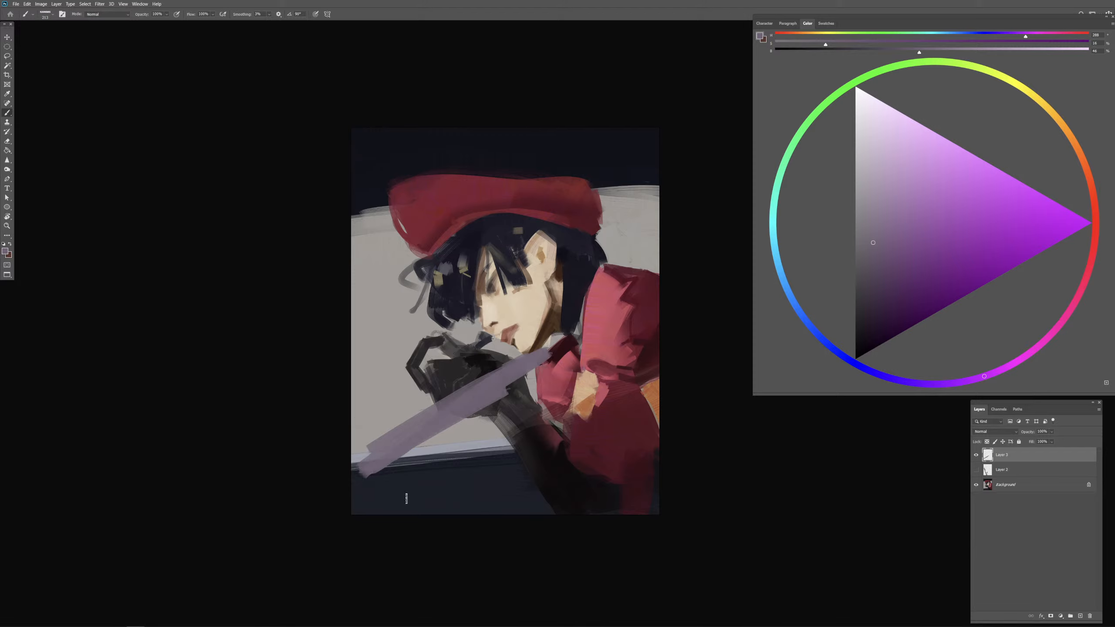
key(ctrl+z)
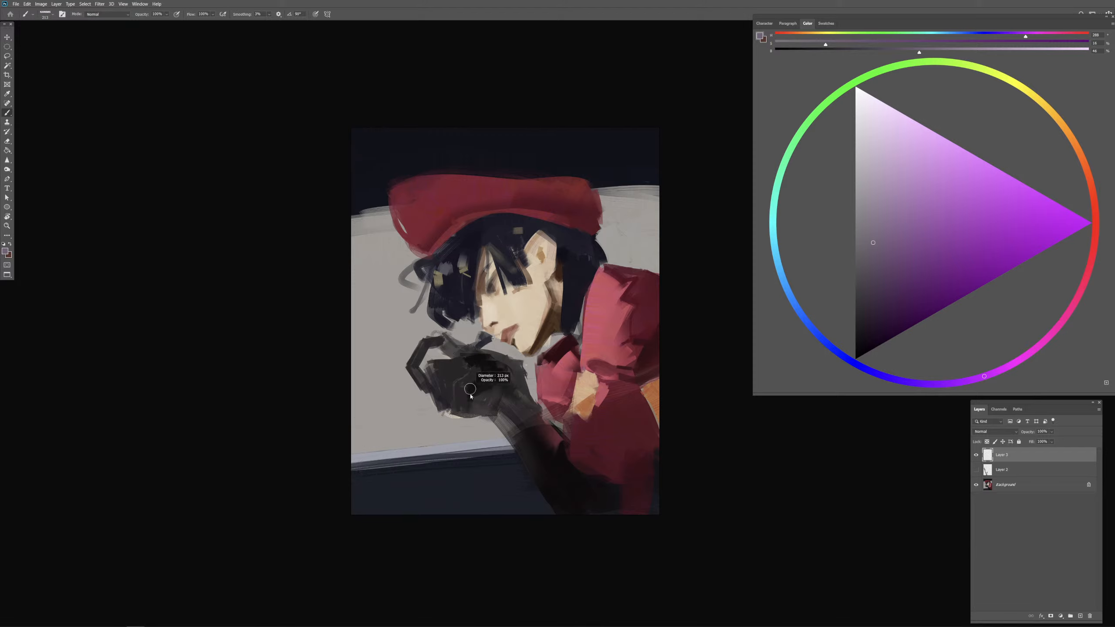
drag(389, 433, 435, 406)
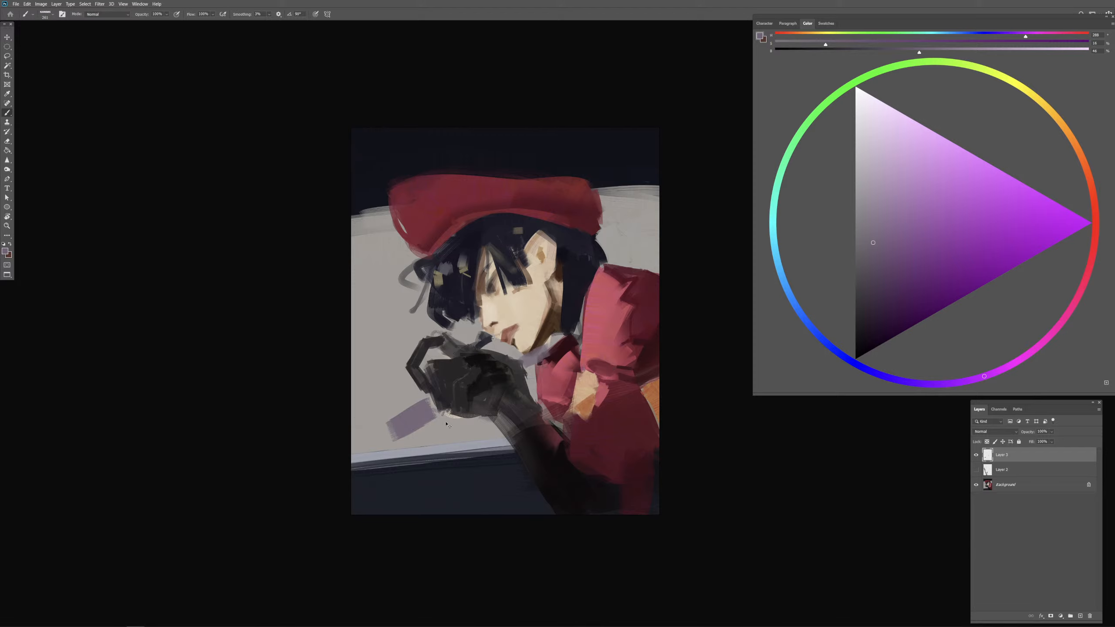
key(ctrl+z)
Step: Paint purple bar segments on the grey background below the glove's fingers and above the red shoulder, undoing an unwanted stroke
mouse_move(362, 457)
mouse_down()
mouse_move(429, 403)
mouse_move(429, 415)
mouse_up()
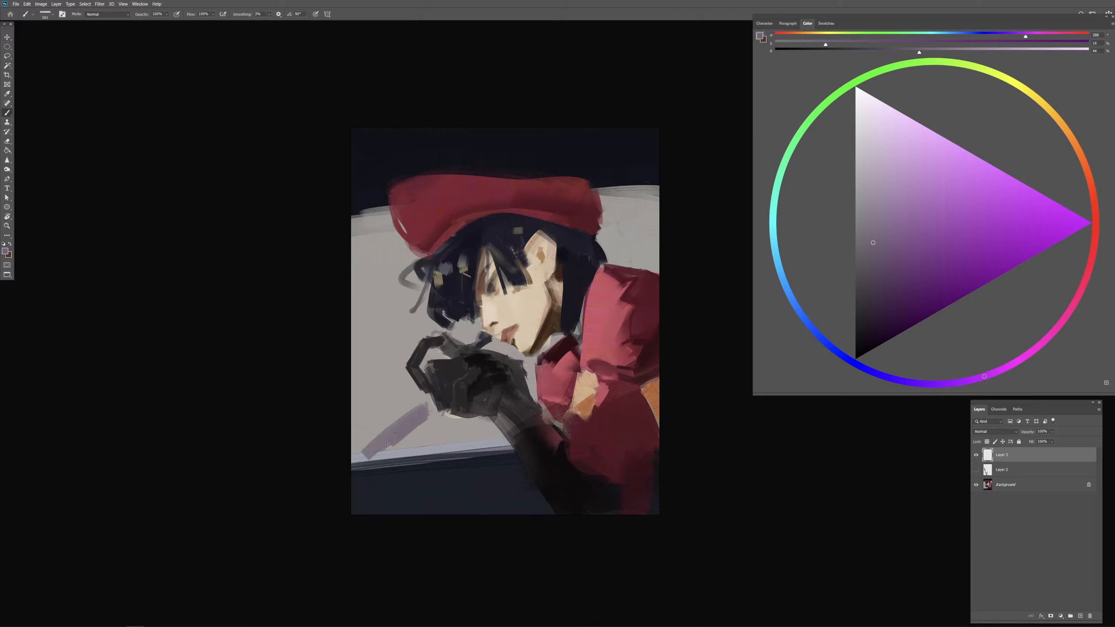
drag(613, 265, 671, 244)
alt+right_click(421, 394)
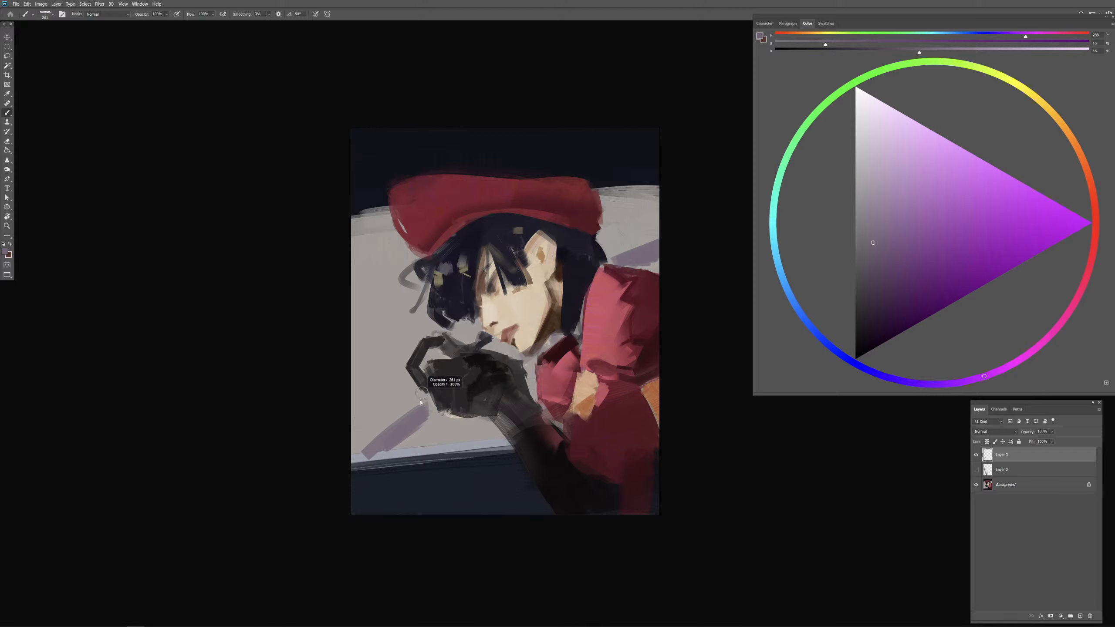
mouse_move(367, 438)
mouse_down()
mouse_move(408, 416)
mouse_move(434, 419)
mouse_move(427, 396)
mouse_move(441, 415)
mouse_move(370, 455)
mouse_up()
key(ctrl+z)
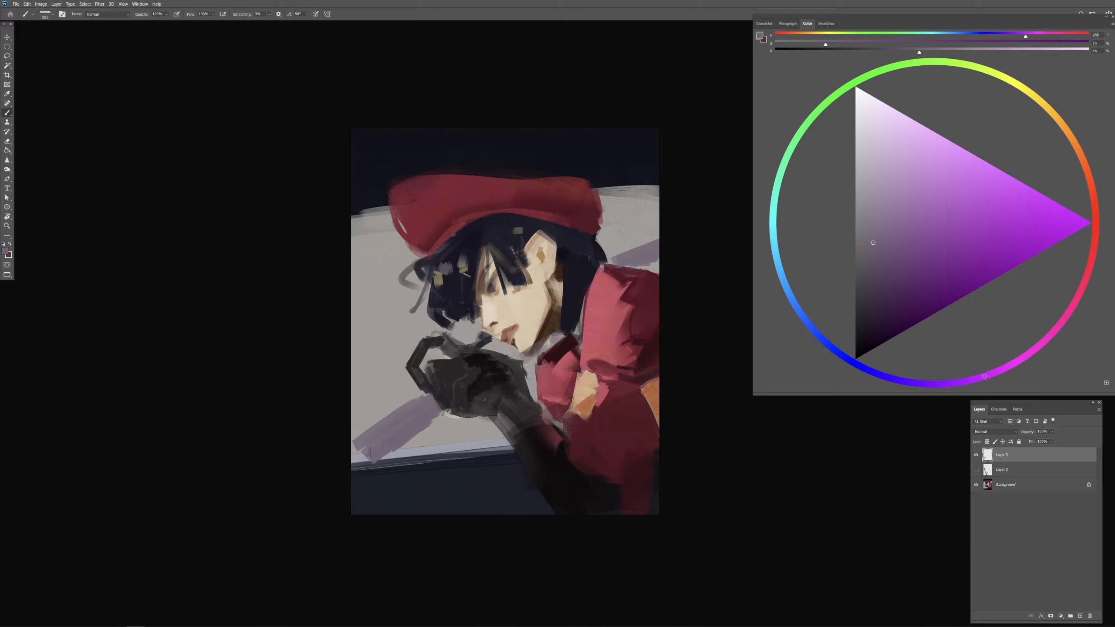
Step: Resample the purple and rework the segment above the shoulder, then hide this sketch layer and add a new one
alt+right_click(428, 416)
drag(437, 406, 442, 414)
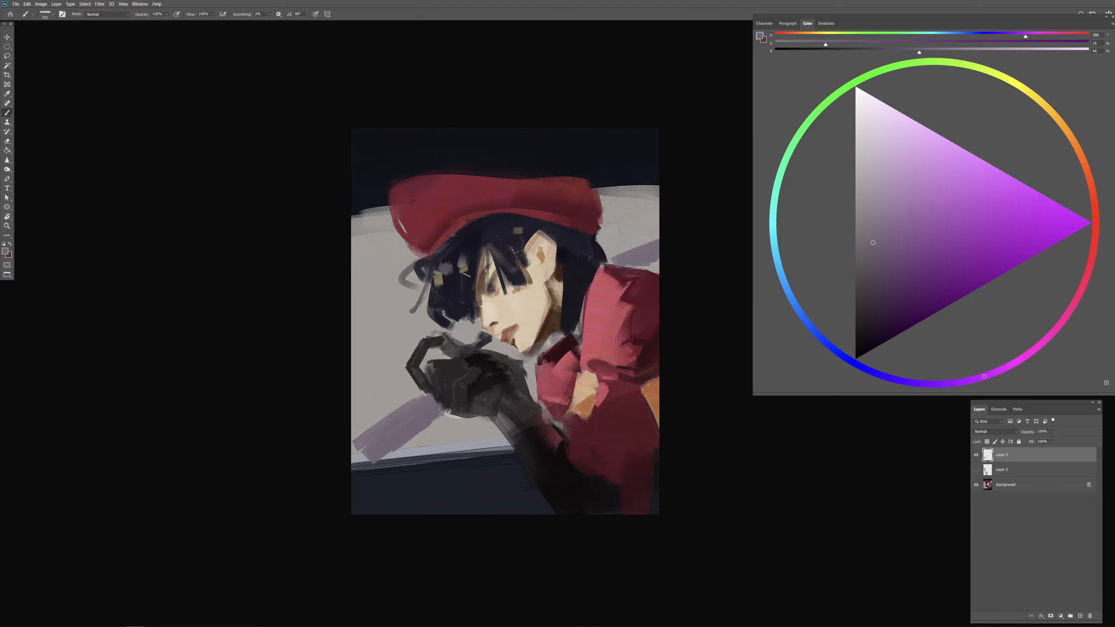
alt+click(643, 262)
drag(616, 267, 668, 255)
click(976, 455)
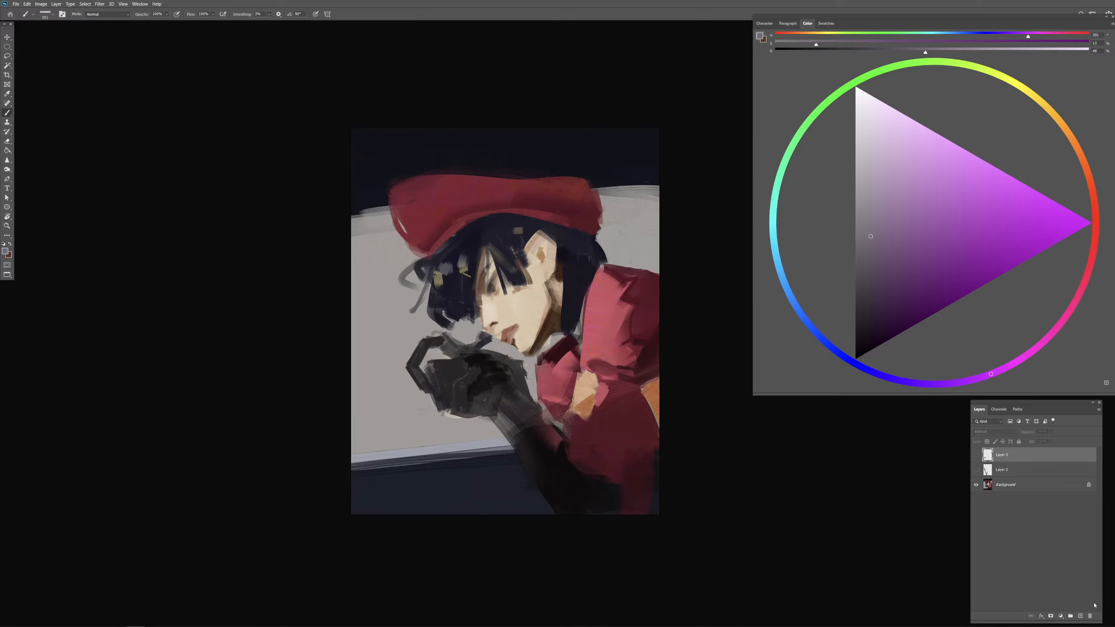
click(1080, 616)
Step: Try long straight purple bars from the lower-left canvas corner across the glove to the upper-right edge, undoing each one
drag(486, 376, 502, 376)
drag(460, 425, 445, 431)
drag(392, 455, 690, 242)
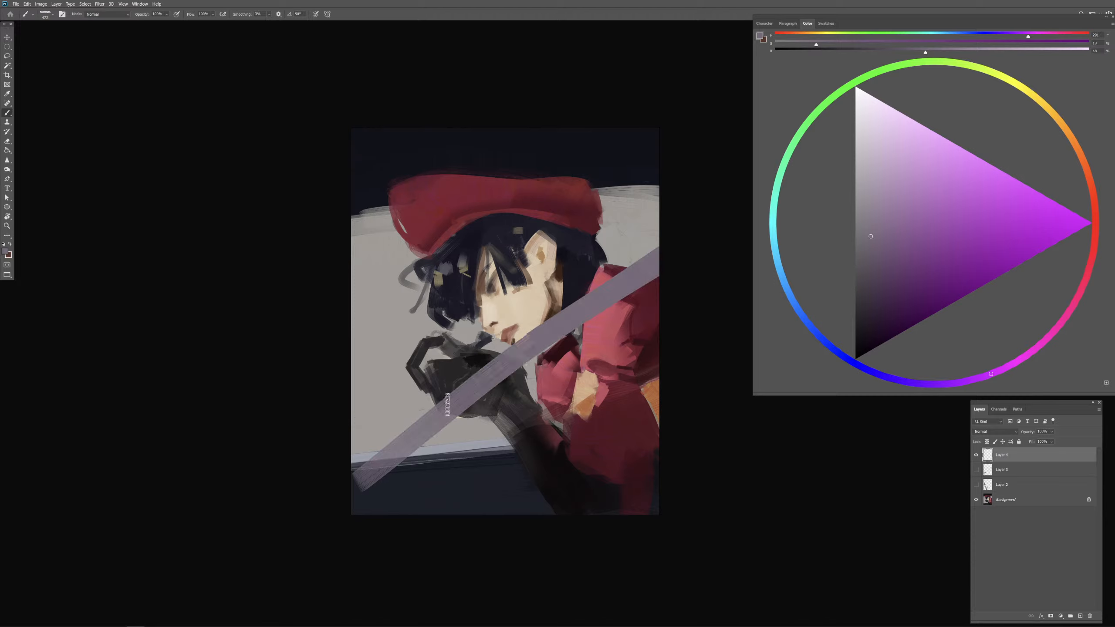
key(ctrl+z)
mouse_move(349, 489)
mouse_down()
mouse_move(510, 373)
mouse_move(672, 233)
mouse_up()
key(ctrl+z)
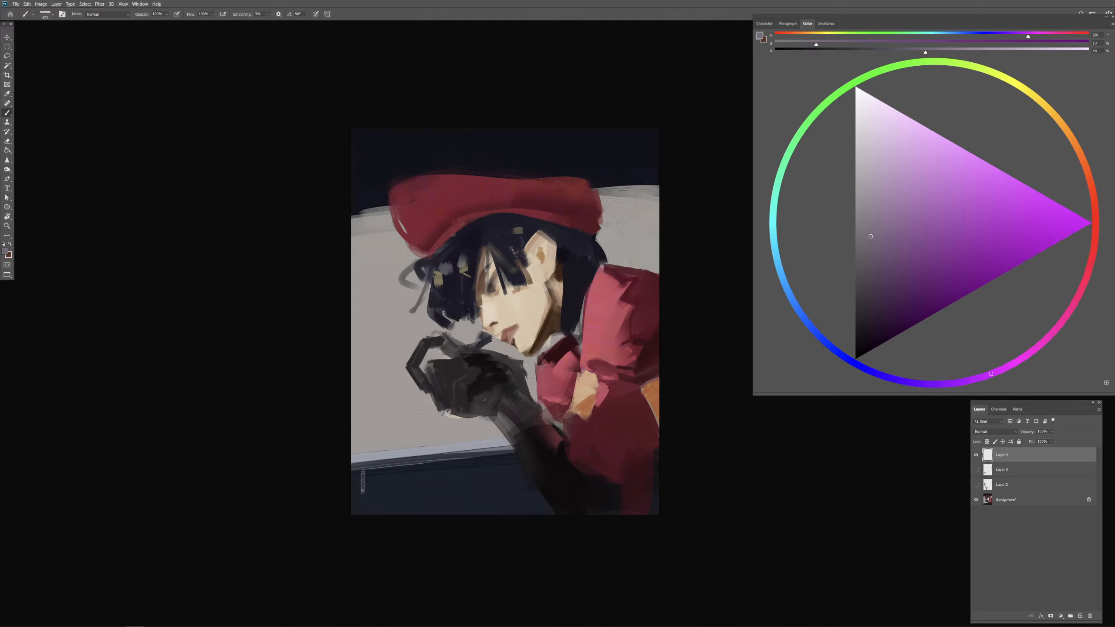
drag(353, 495, 733, 279)
key(ctrl+z)
Step: Paint a broad purple bar from the glove across the lower sleeve to the right canvas edge, undoing the unwanted attempts
mouse_move(306, 370)
mouse_down()
mouse_move(710, 445)
mouse_move(692, 483)
mouse_move(676, 488)
mouse_up()
key(ctrl+z)
drag(458, 380, 752, 483)
key(ctrl+z)
mouse_move(483, 394)
mouse_down()
mouse_move(682, 444)
mouse_move(593, 440)
mouse_move(727, 482)
mouse_up()
key(ctrl+z)
key(ctrl+z)
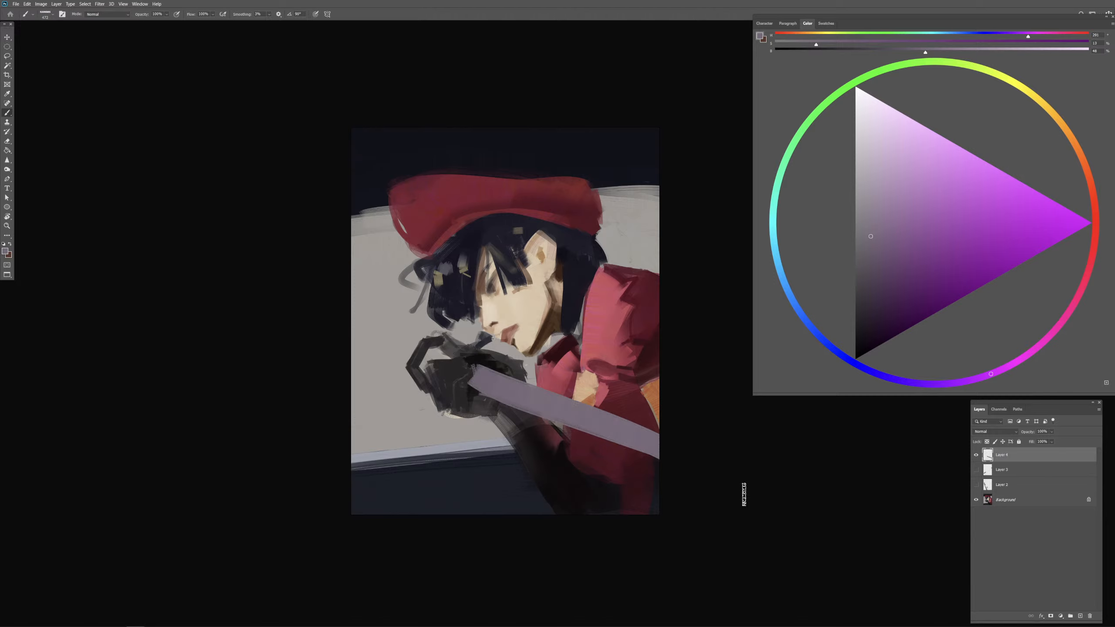
key(ctrl+z)
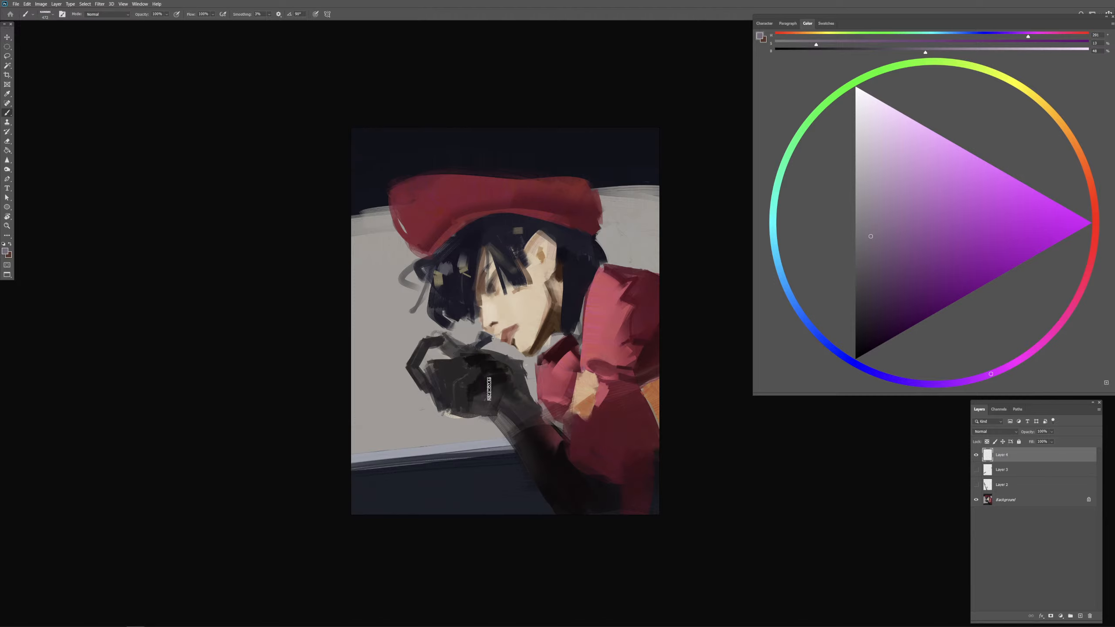
drag(484, 389, 714, 467)
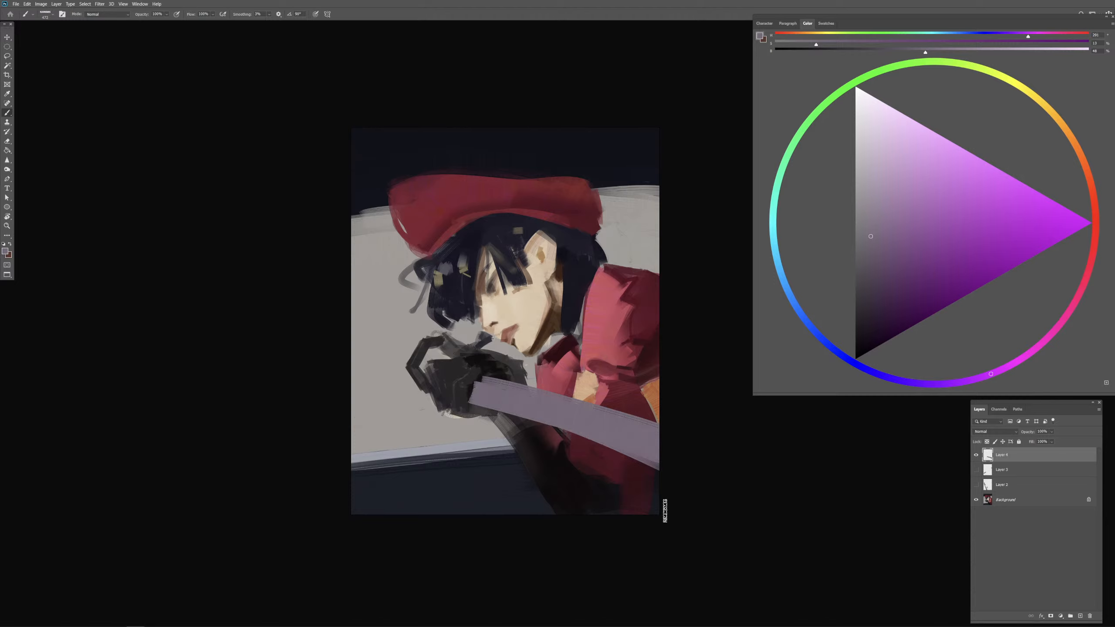
Step: Undo the broad purple bar and outline a long, slightly widening diagonal band across the glove and lower sleeve with the Polygonal Lasso
key(ctrl+z)
click(7, 56)
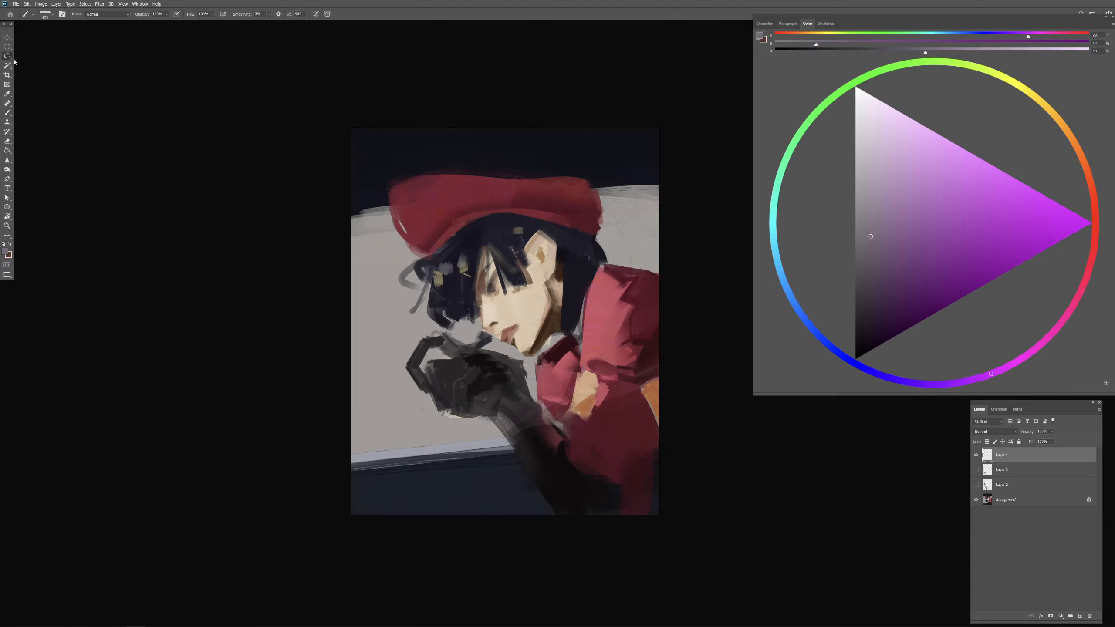
click(39, 62)
click(301, 304)
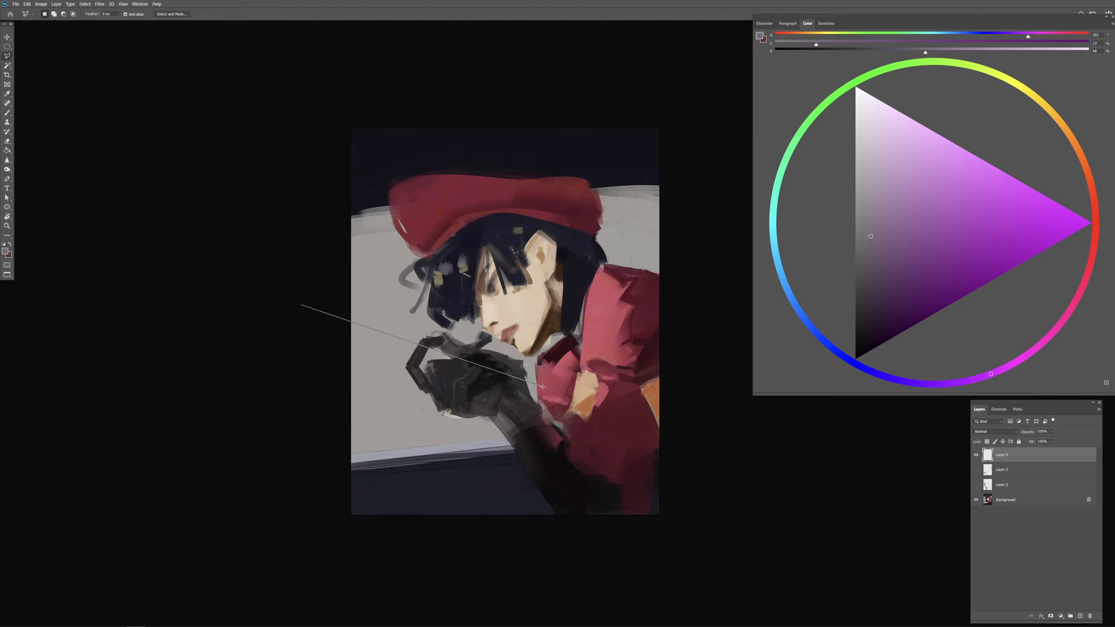
click(760, 466)
click(759, 503)
click(297, 326)
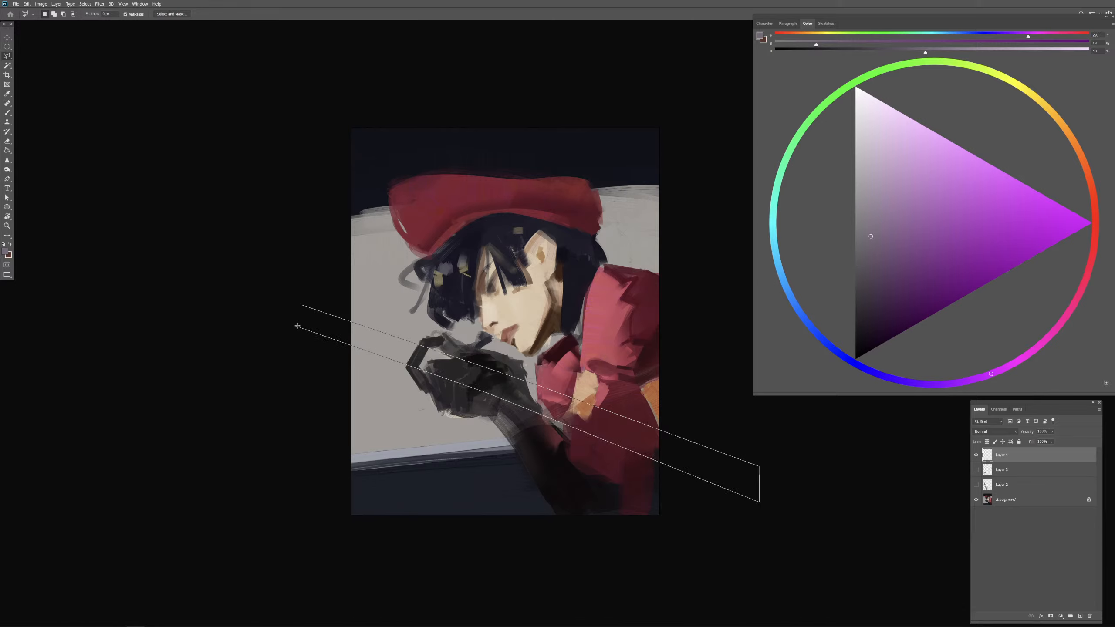
click(302, 306)
Step: Brush purple through the selected band to make a straight bar spanning the canvas, and deselect it
key(b)
drag(428, 372, 439, 372)
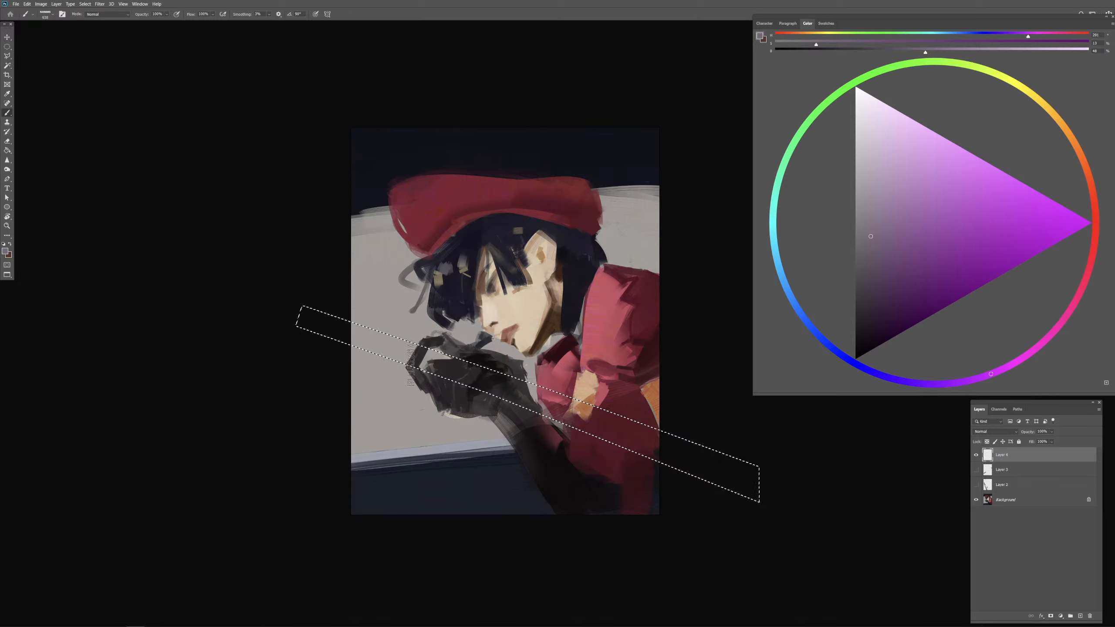
mouse_move(323, 332)
mouse_down()
mouse_move(724, 450)
mouse_move(330, 334)
mouse_move(706, 482)
mouse_up()
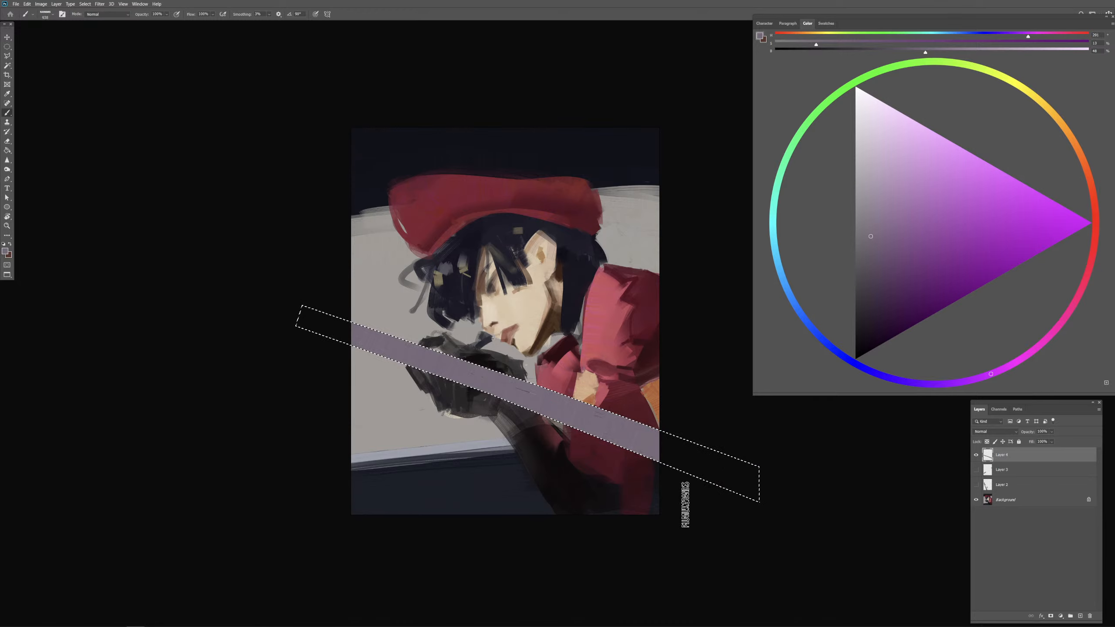
key(ctrl+d)
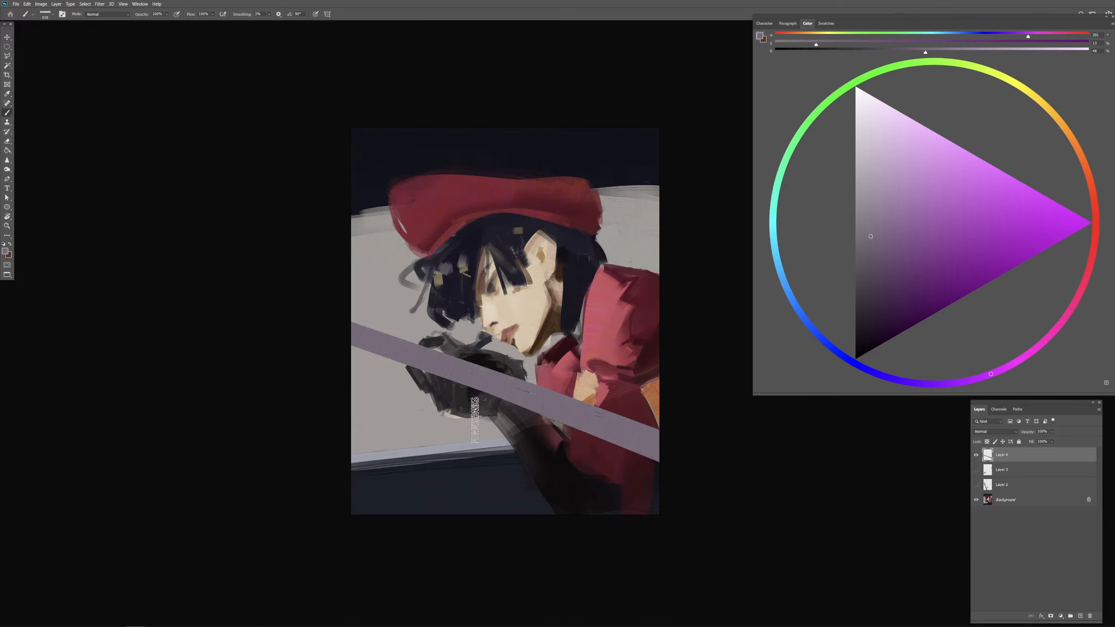
Step: Lower the bar layer's opacity to 74% and erase the part of the bar covering the gloved hand
key(e)
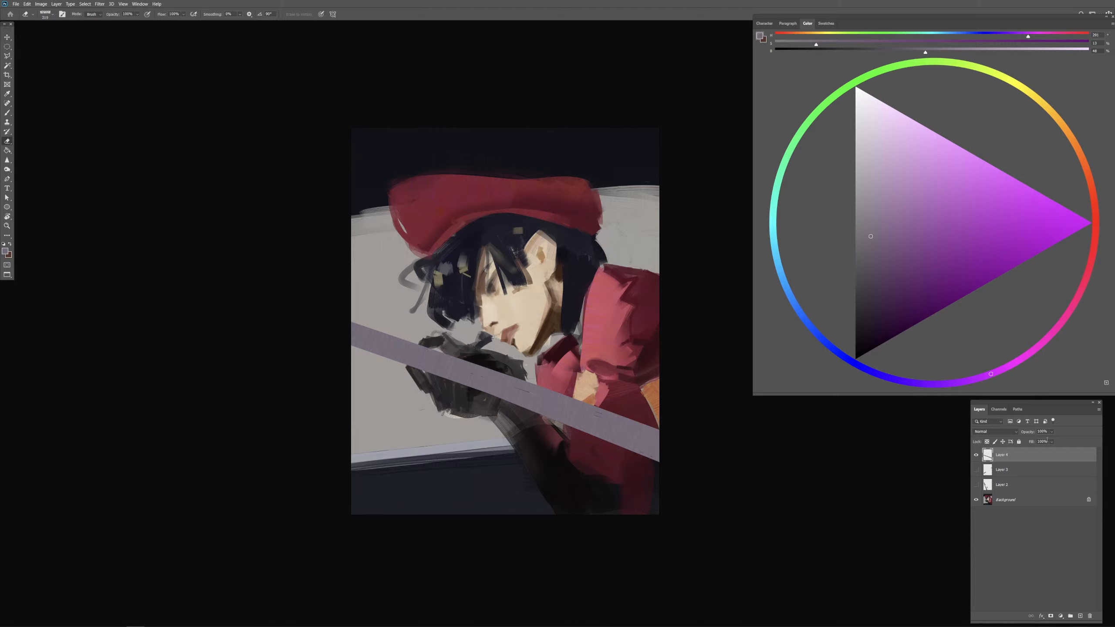
click(1051, 441)
click(1051, 441)
click(420, 356)
mouse_move(423, 347)
mouse_down()
mouse_move(465, 347)
mouse_move(446, 369)
mouse_move(434, 365)
mouse_move(467, 364)
mouse_move(448, 373)
mouse_move(473, 383)
mouse_move(514, 365)
mouse_move(492, 378)
mouse_move(498, 389)
mouse_move(519, 378)
mouse_move(482, 399)
mouse_move(520, 378)
mouse_up()
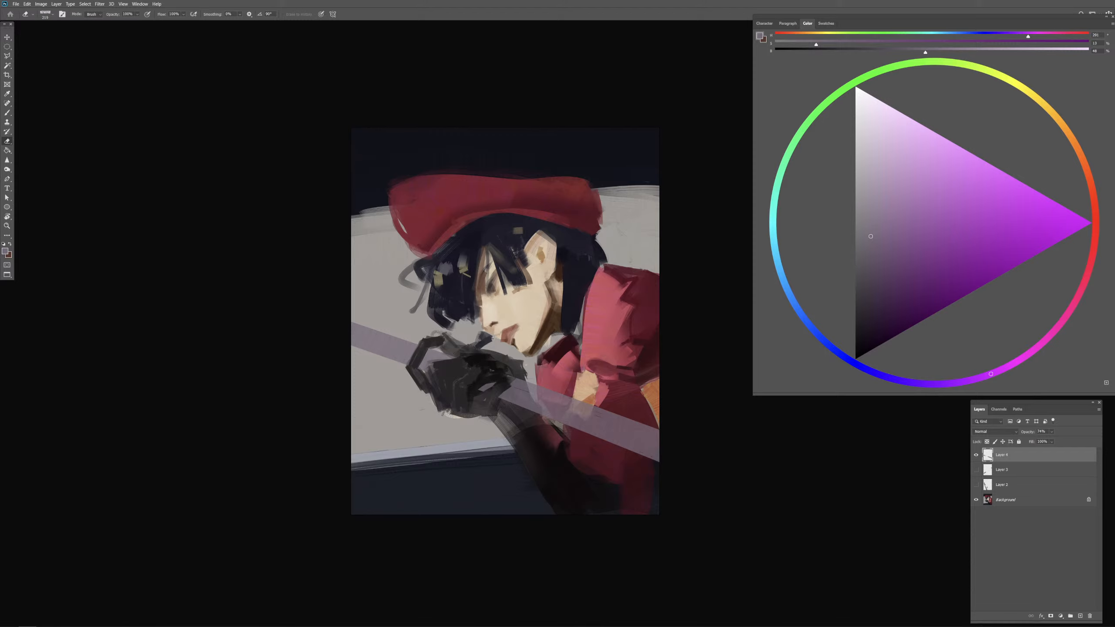
Step: Compare the three bar versions against the portrait by showing and hiding their layers one at a time
click(522, 196)
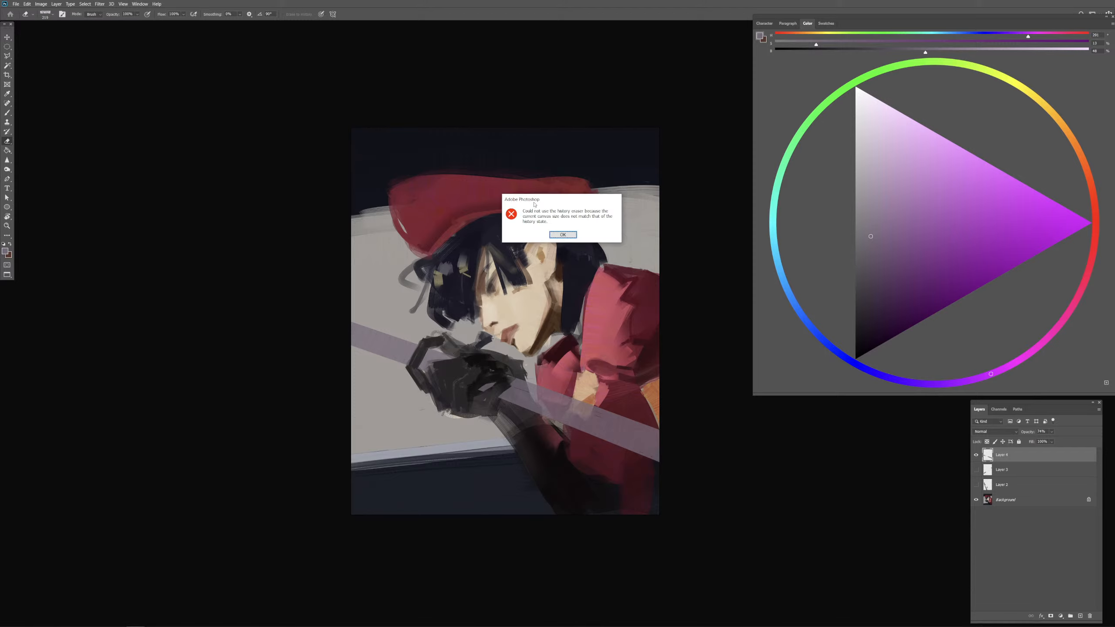
key(Return)
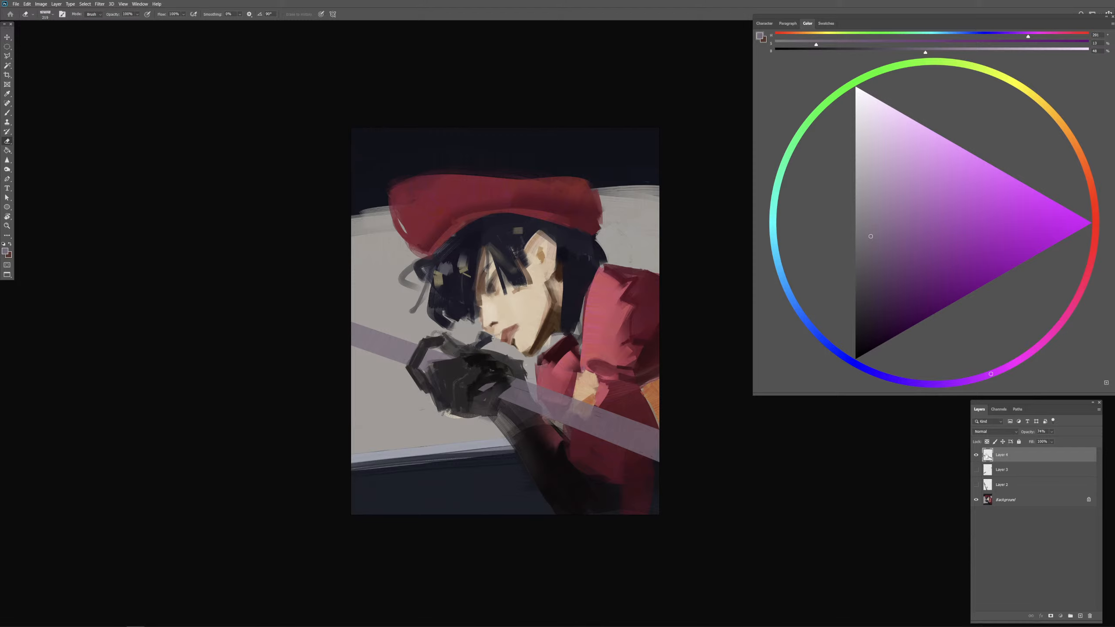
click(976, 455)
click(976, 469)
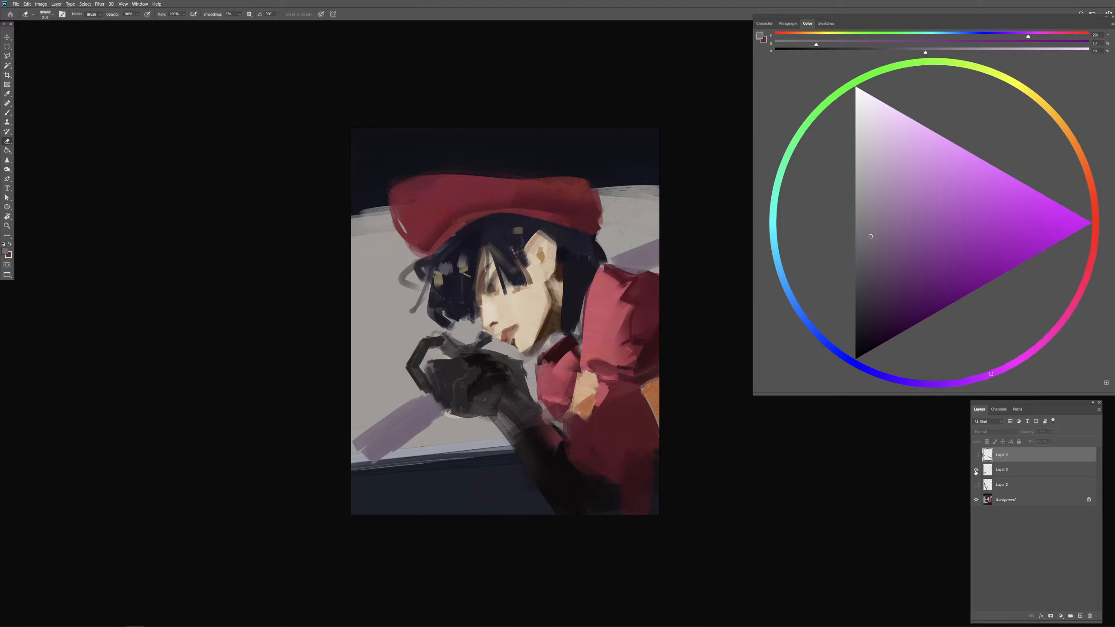
click(976, 470)
click(976, 485)
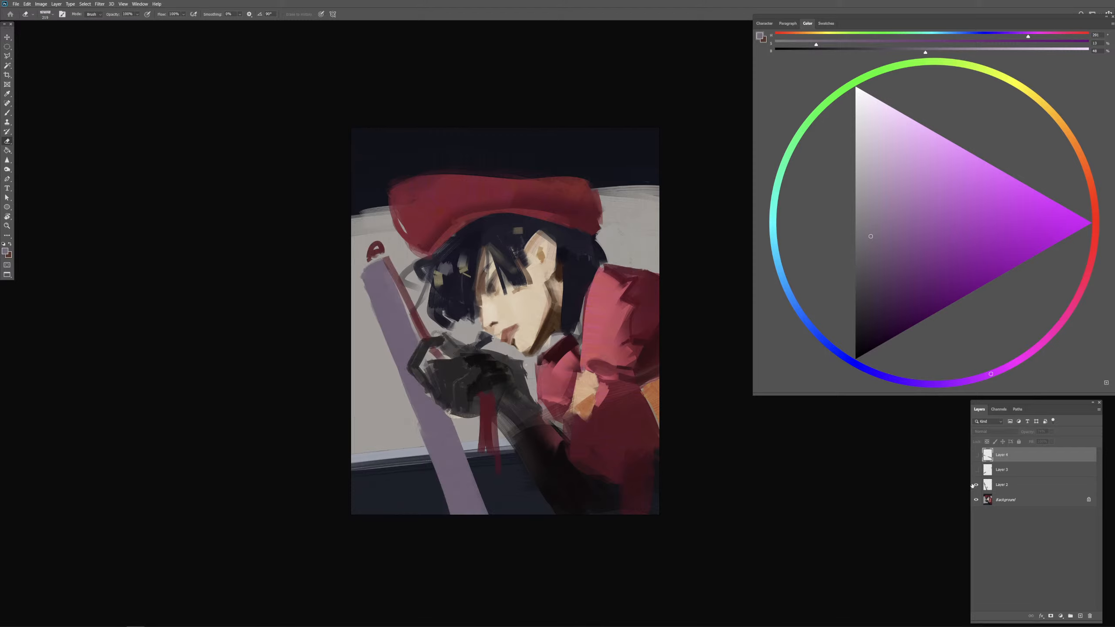
click(974, 486)
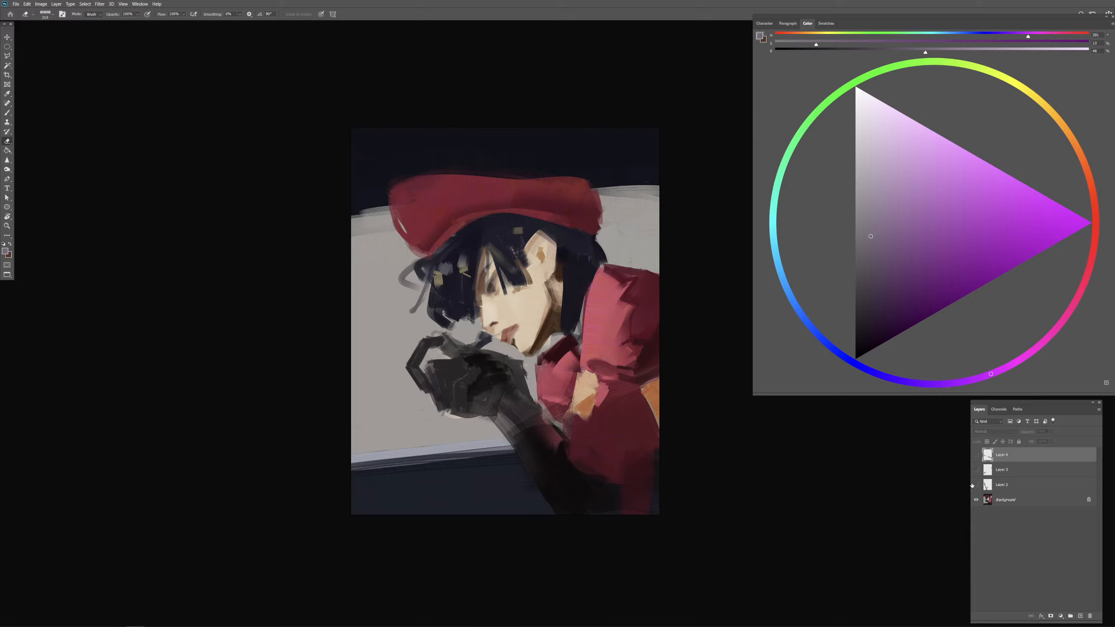
click(977, 456)
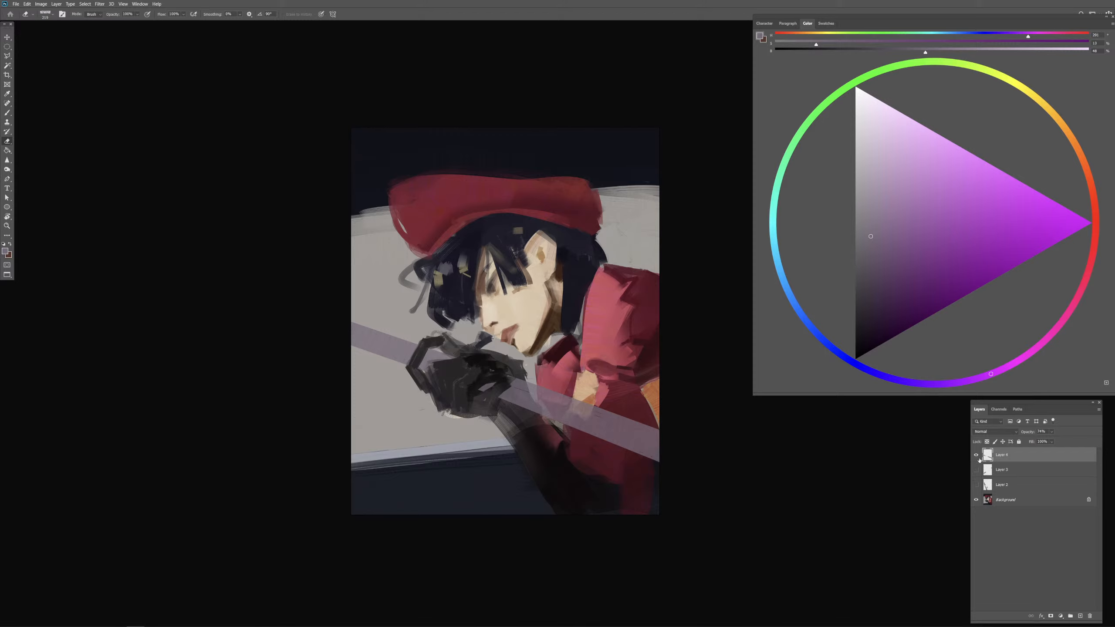
click(978, 457)
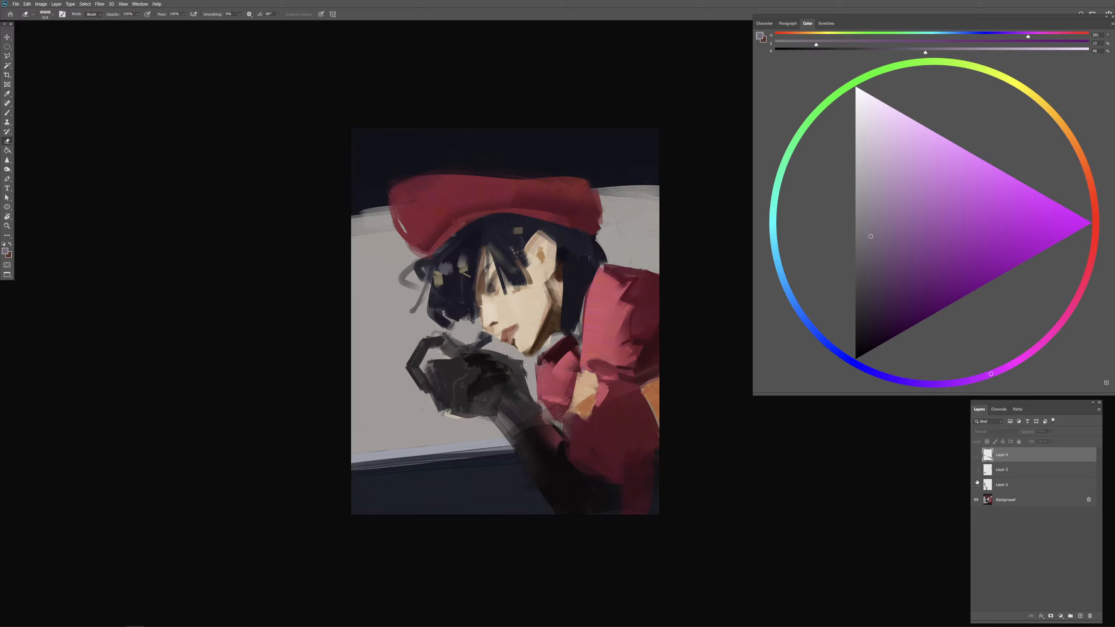
click(976, 471)
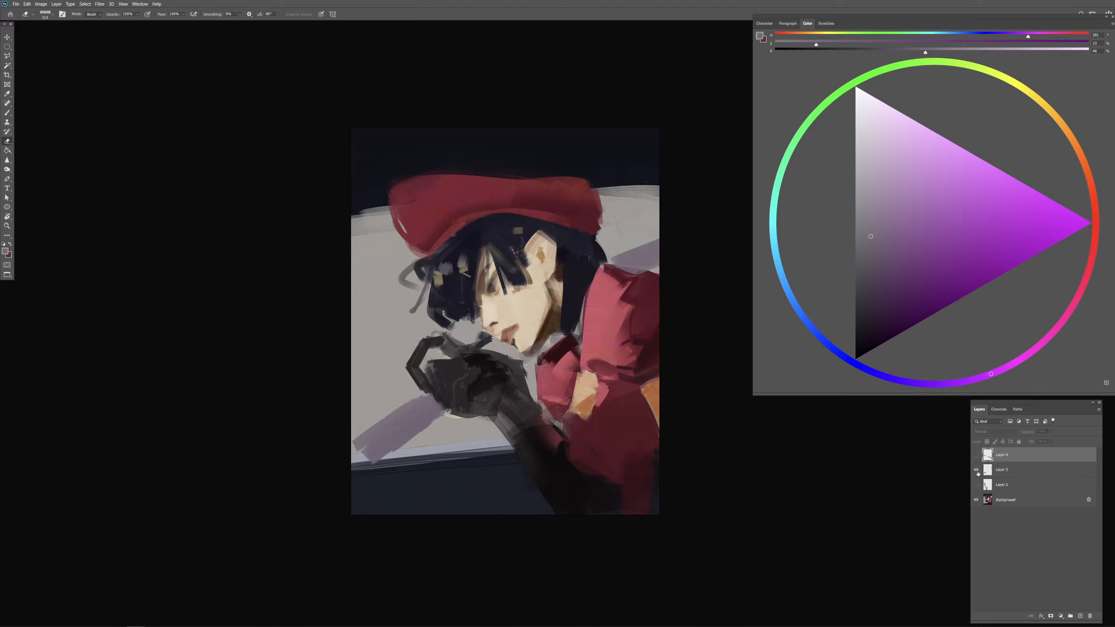
click(976, 471)
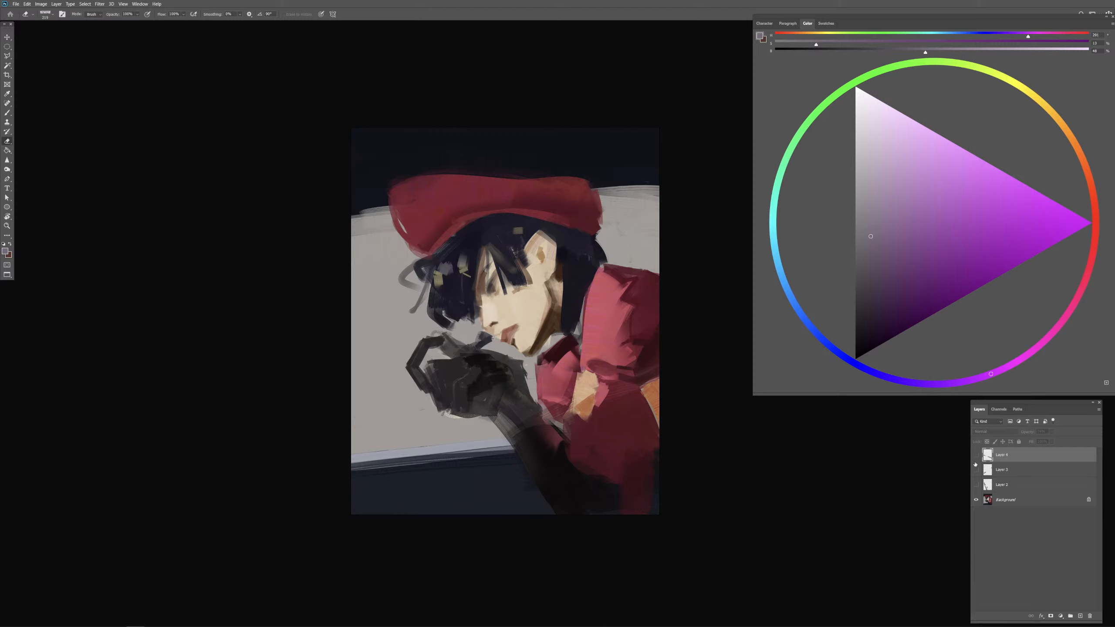
click(976, 456)
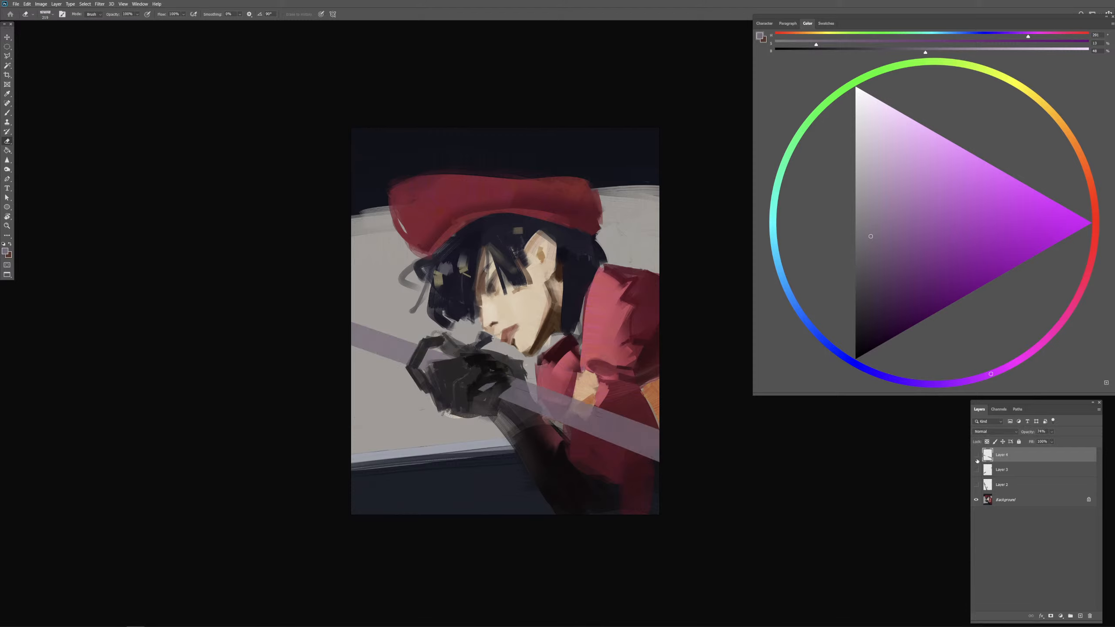
click(977, 456)
click(976, 485)
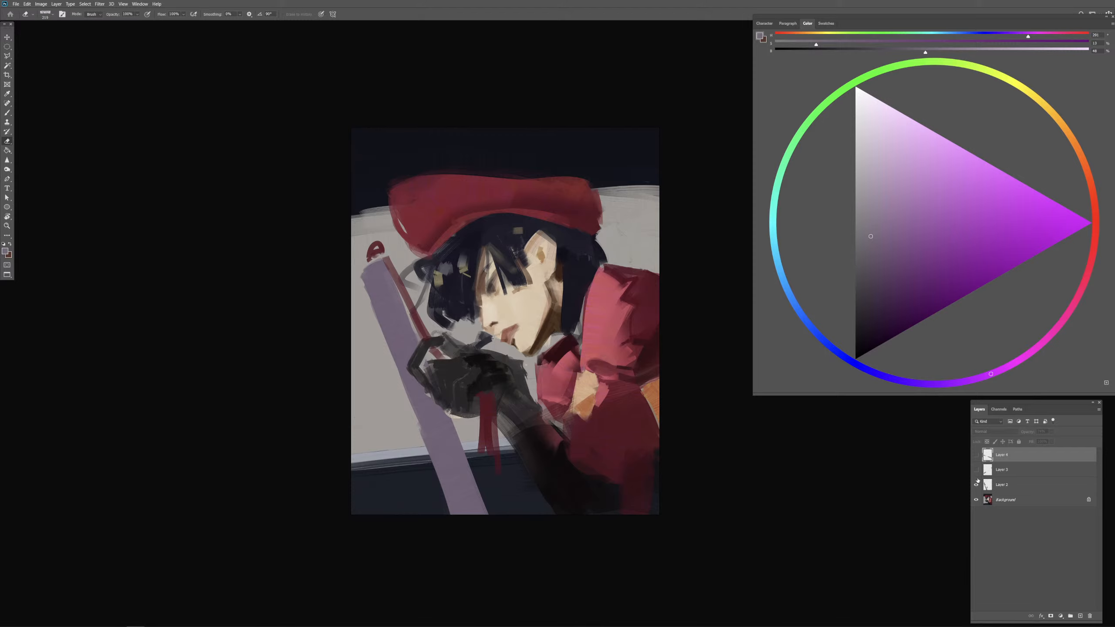
click(976, 455)
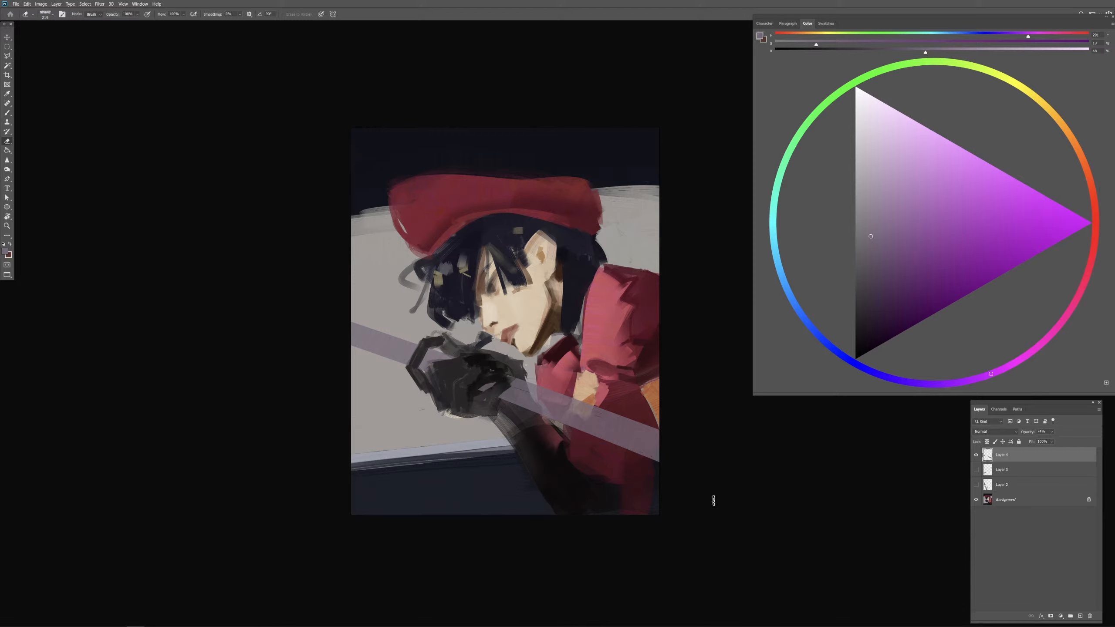
Step: Raise the top bar layer's opacity to 100% and compare it with the other bar layers, leaving only the top one visible
click(1052, 432)
drag(1057, 441, 1074, 442)
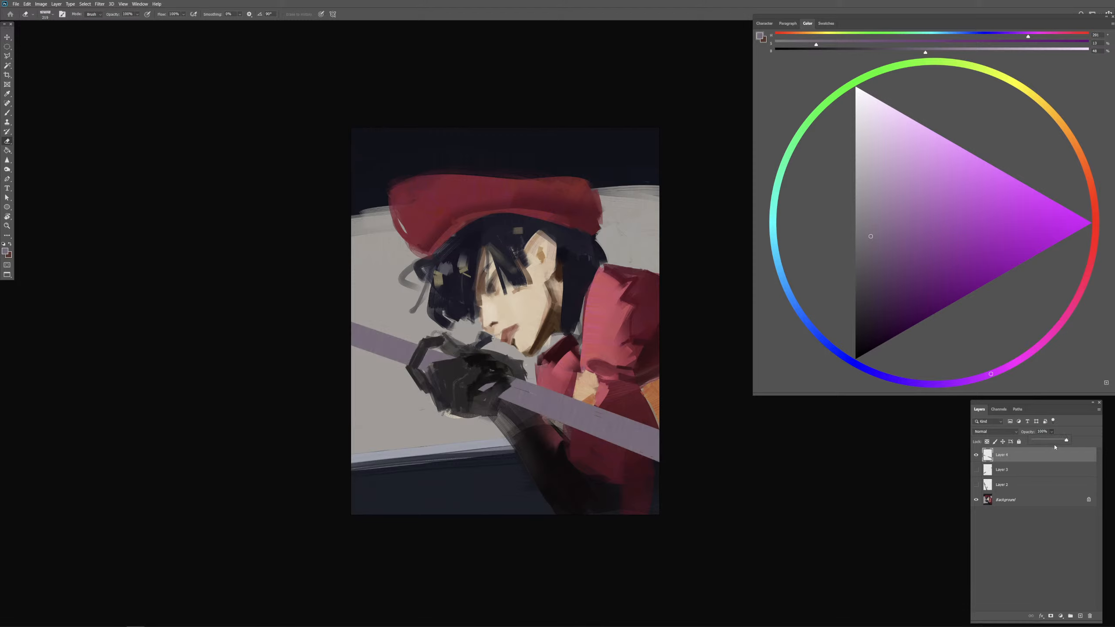
key(ctrl+comma)
click(976, 470)
click(976, 470)
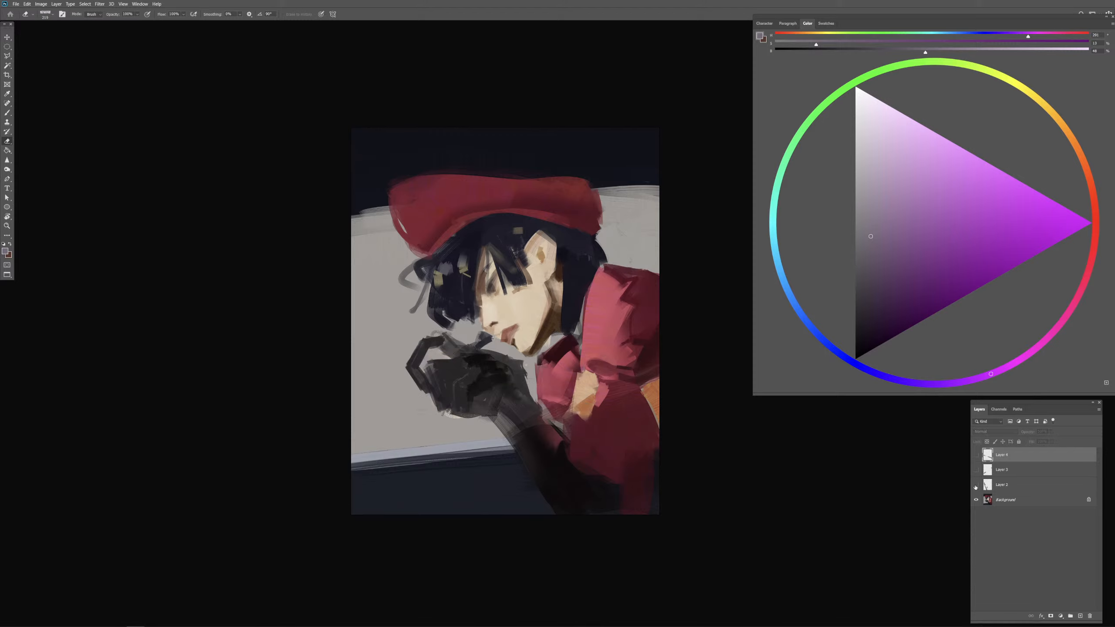
click(976, 485)
click(975, 484)
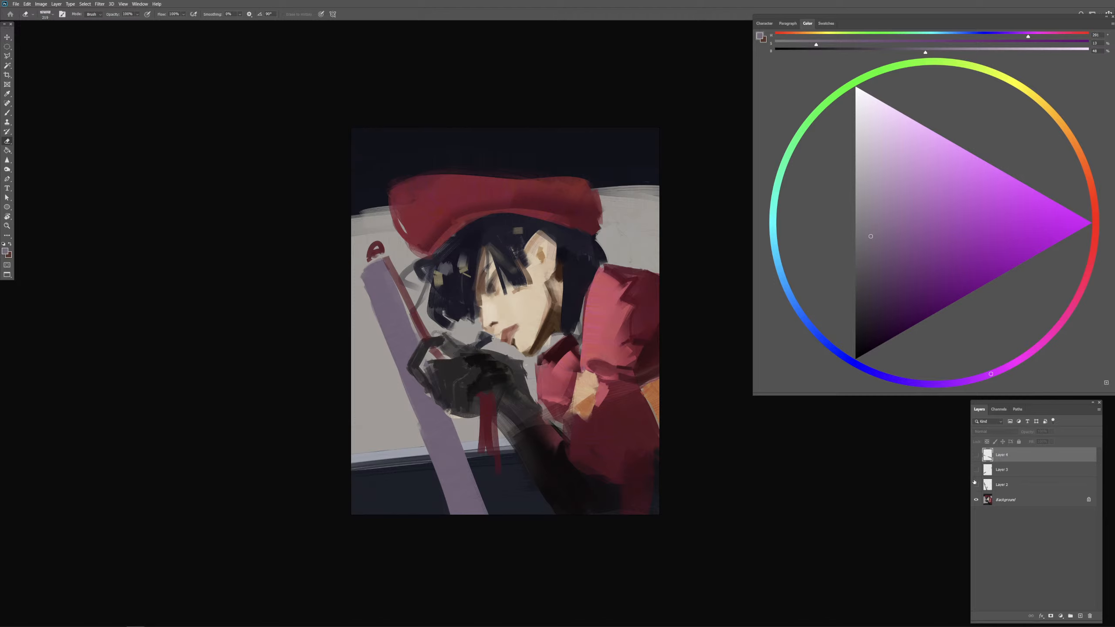
click(976, 455)
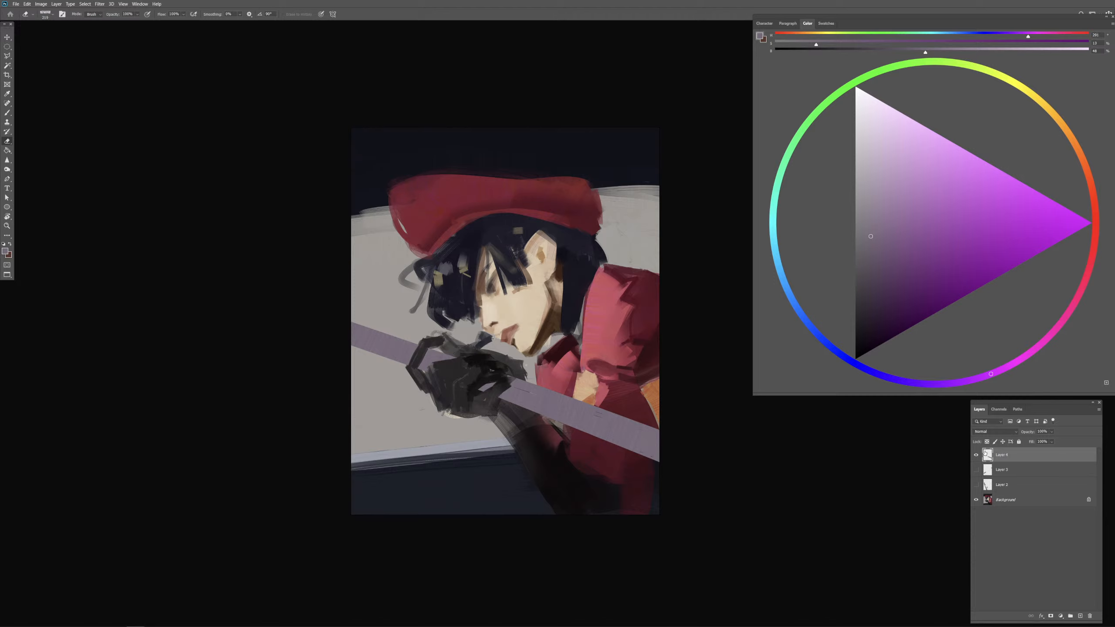
Step: Save the painting with Maximize Compatibility enabled
key(ctrl+s)
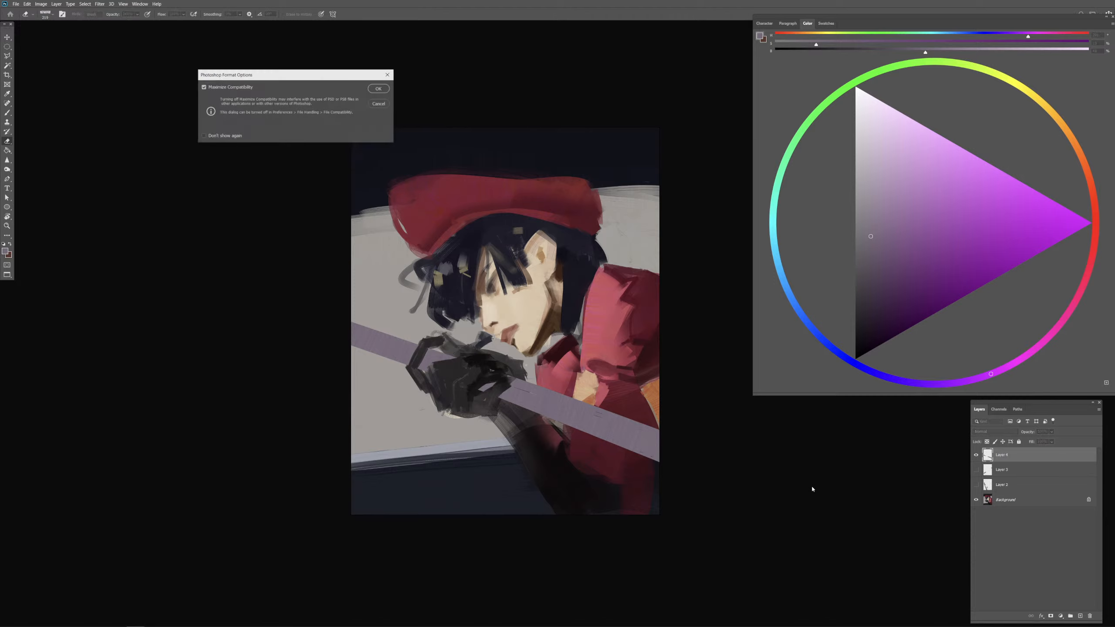
click(381, 91)
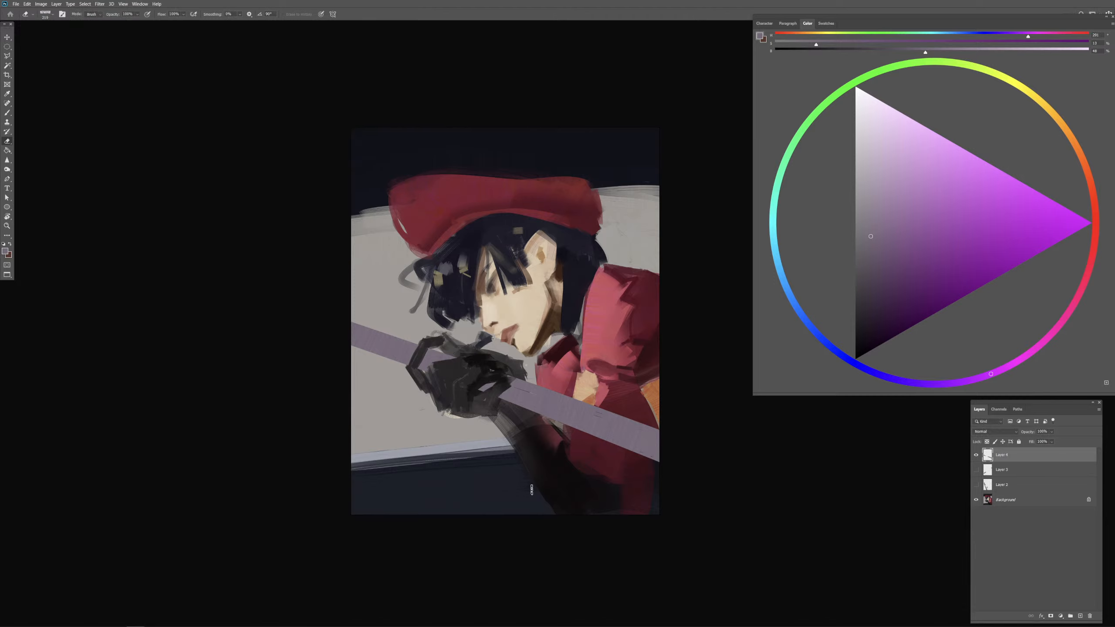
Step: Paint over the dark line marks on the purple bar with sampled purple, using a smaller brush
key(b)
key(ctrl+plus)
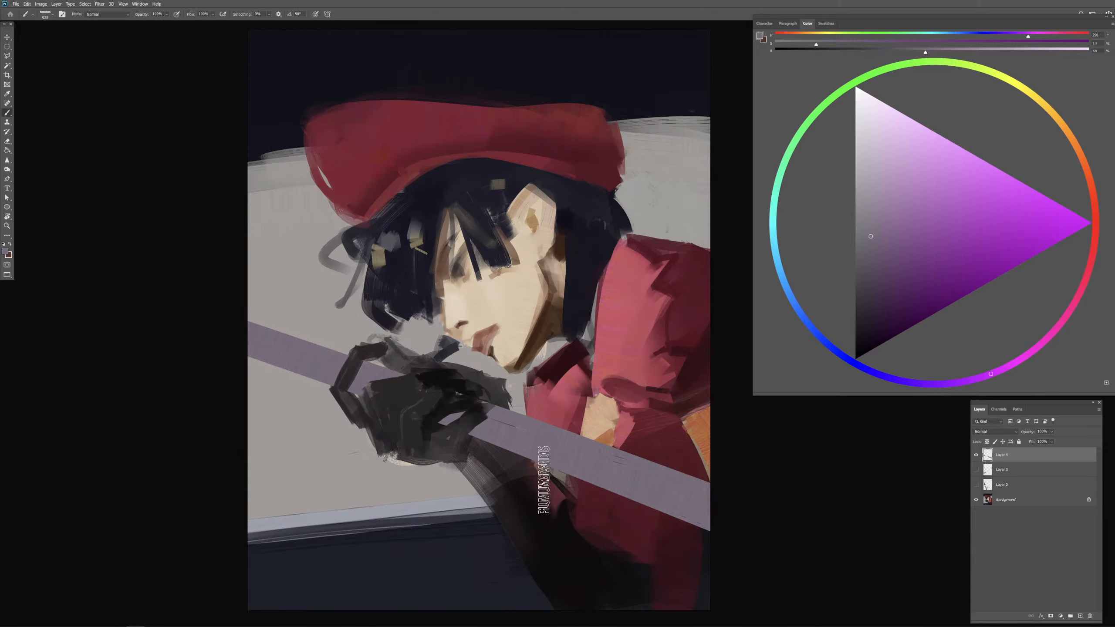
key(bracketleft)
key(bracketleft)
key(bracketleft)
key(bracketleft)
key(bracketleft)
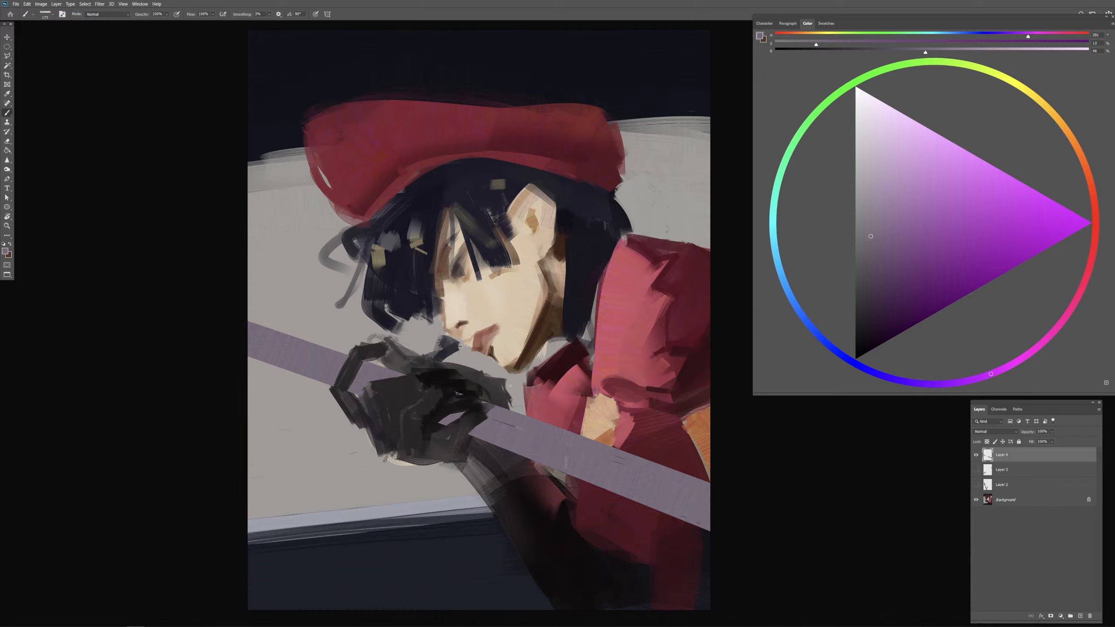
alt+click(535, 448)
drag(516, 429, 530, 433)
alt+drag(685, 501, 691, 505)
alt+click(687, 485)
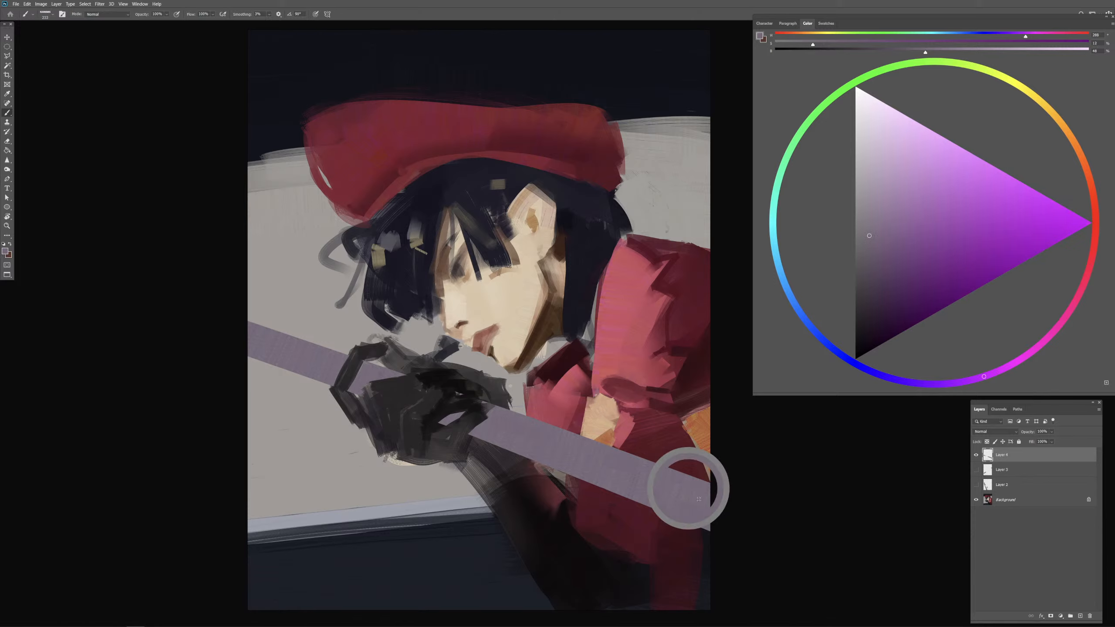
alt+drag(373, 372, 367, 384)
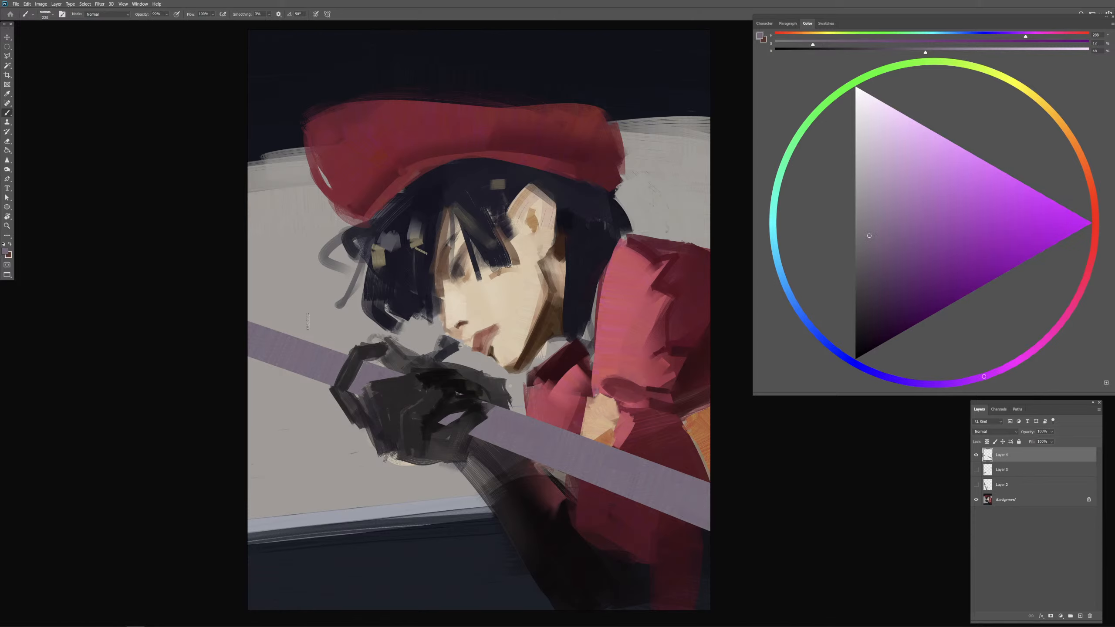
Step: Paint sampled near-black blue over the hair above and behind the ear, covering the olive patch and undoing one stroke
alt+click(565, 223)
mouse_move(549, 213)
alt+mouse_down()
mouse_move(540, 185)
mouse_move(558, 211)
alt+mouse_up()
alt+drag(551, 206, 605, 222)
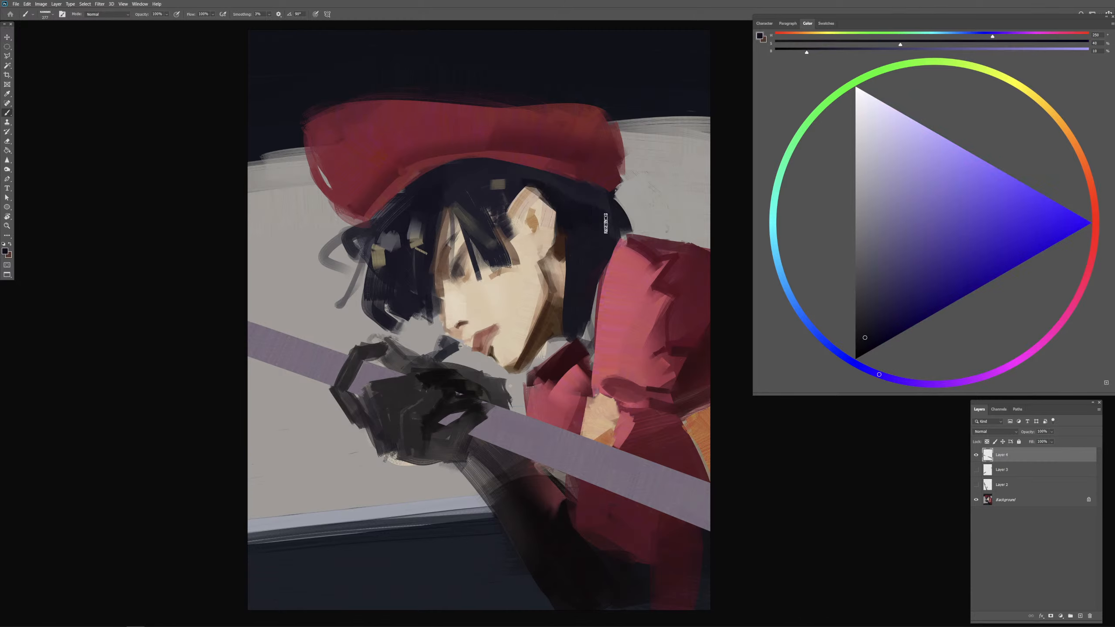
key(ctrl+z)
drag(550, 188, 597, 216)
alt+click(549, 181)
mouse_move(512, 196)
alt+mouse_down()
mouse_move(503, 195)
mouse_move(514, 185)
mouse_move(503, 202)
mouse_move(504, 180)
alt+mouse_up()
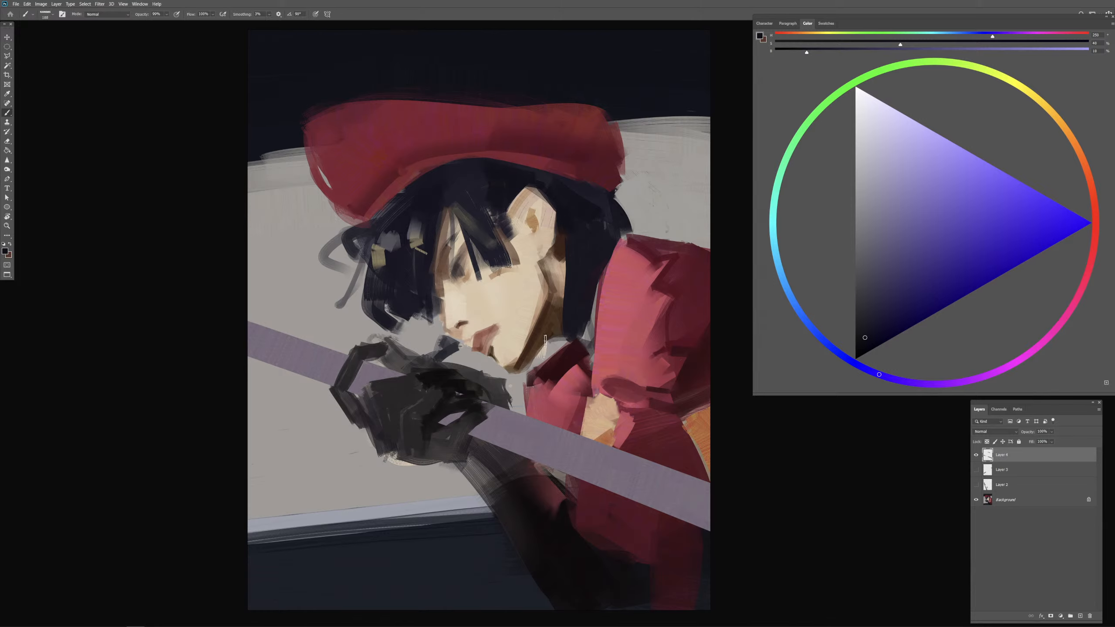
Step: Rework the olive marks in the front hair into thin strands with small grey and dark strokes
alt+drag(433, 253, 430, 254)
alt+click(424, 257)
alt+click(414, 236)
alt+drag(411, 244, 415, 252)
drag(399, 249, 403, 255)
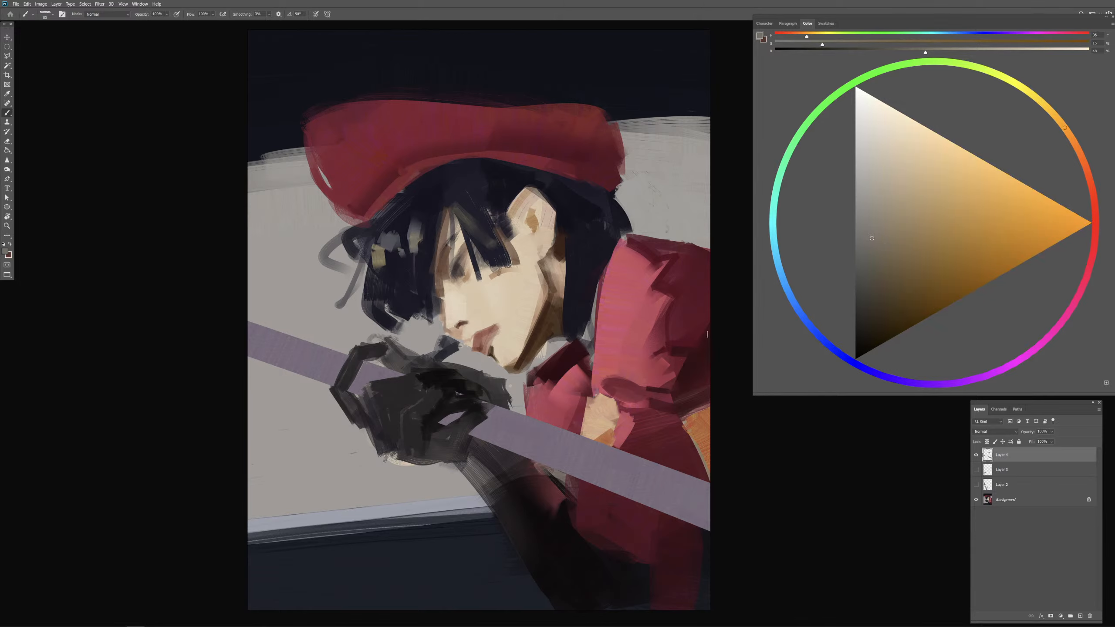
alt+click(420, 265)
alt+click(420, 265)
Step: Add saturated violet and blue-violet accents to the bangs, crown and back hair, with a broader violet patch in the lower front hair
click(969, 248)
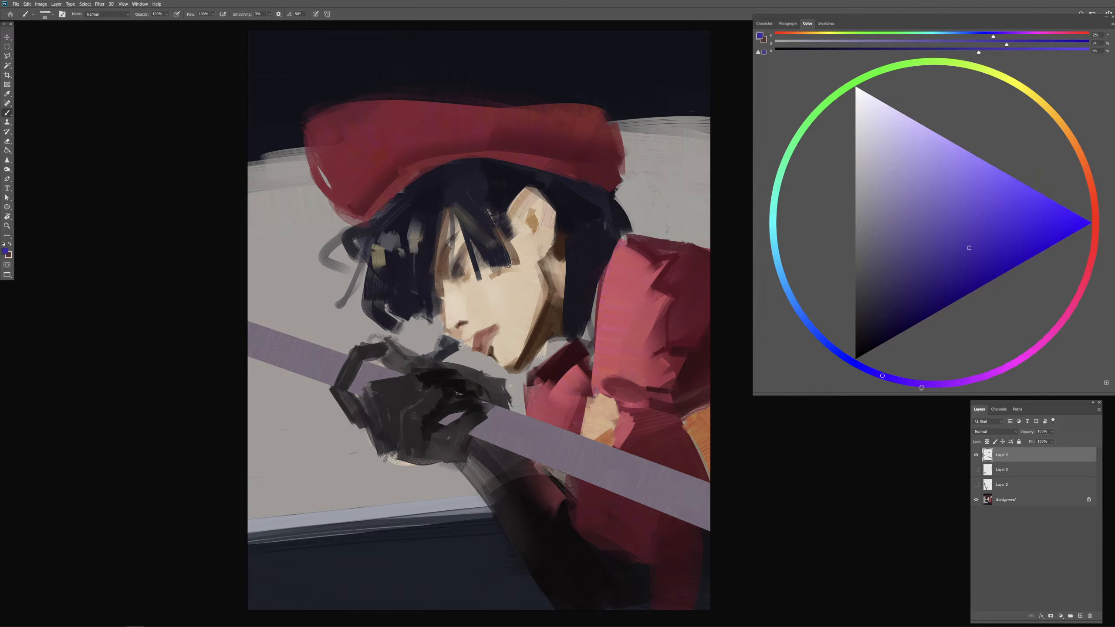
drag(922, 387, 936, 385)
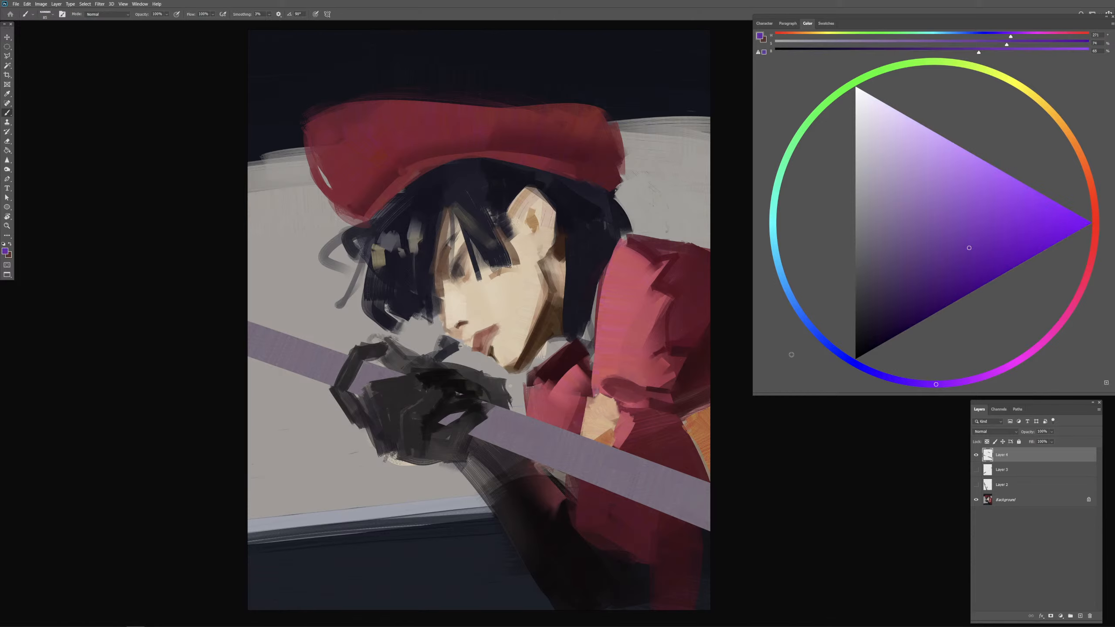
mouse_move(407, 262)
mouse_down()
mouse_move(440, 274)
mouse_move(429, 222)
mouse_up()
drag(936, 384, 908, 383)
mouse_move(433, 220)
mouse_down()
mouse_move(432, 229)
mouse_move(488, 202)
mouse_move(476, 201)
mouse_move(482, 210)
mouse_up()
click(894, 377)
mouse_move(486, 194)
mouse_down()
mouse_move(564, 209)
mouse_move(590, 236)
mouse_up()
mouse_move(583, 282)
mouse_down()
mouse_move(569, 289)
mouse_move(587, 292)
mouse_move(570, 296)
mouse_move(574, 311)
mouse_up()
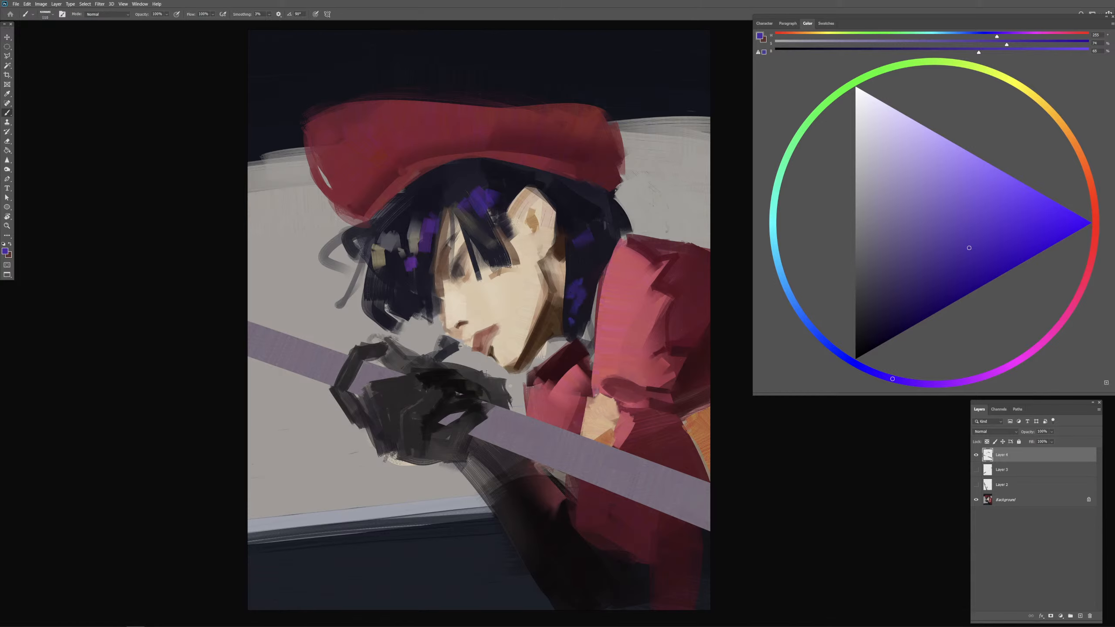
mouse_move(385, 296)
mouse_down()
mouse_move(383, 269)
mouse_move(385, 291)
mouse_move(446, 291)
mouse_move(433, 316)
mouse_up()
alt+click(413, 264)
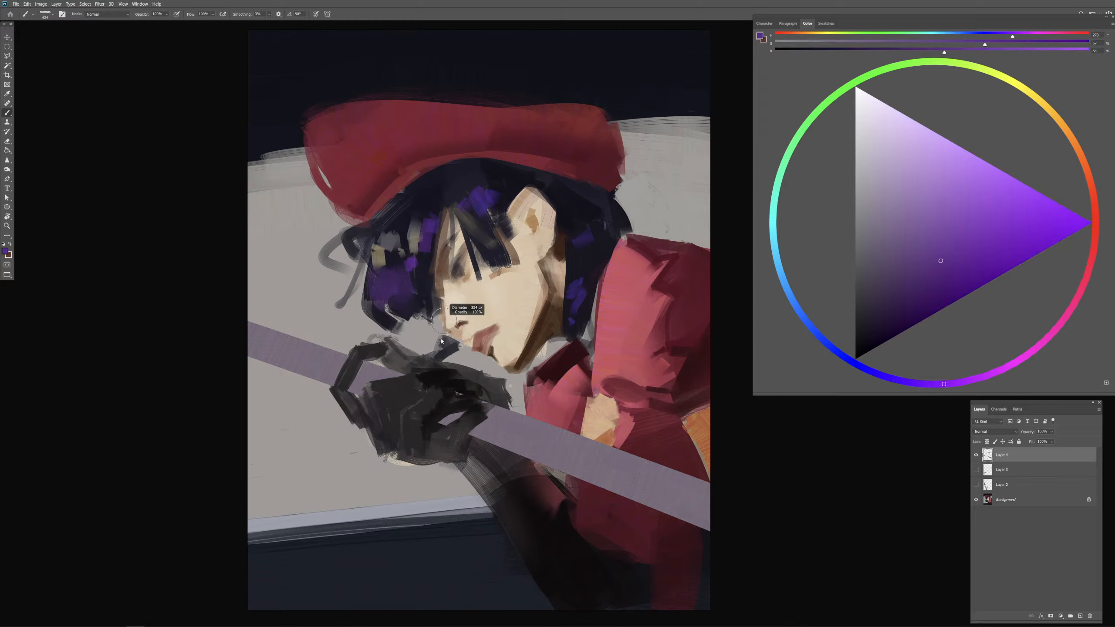
Step: Break up the lower violet hair patch with near-black strokes from a smaller brush, undoing the first attempt
alt+click(423, 273)
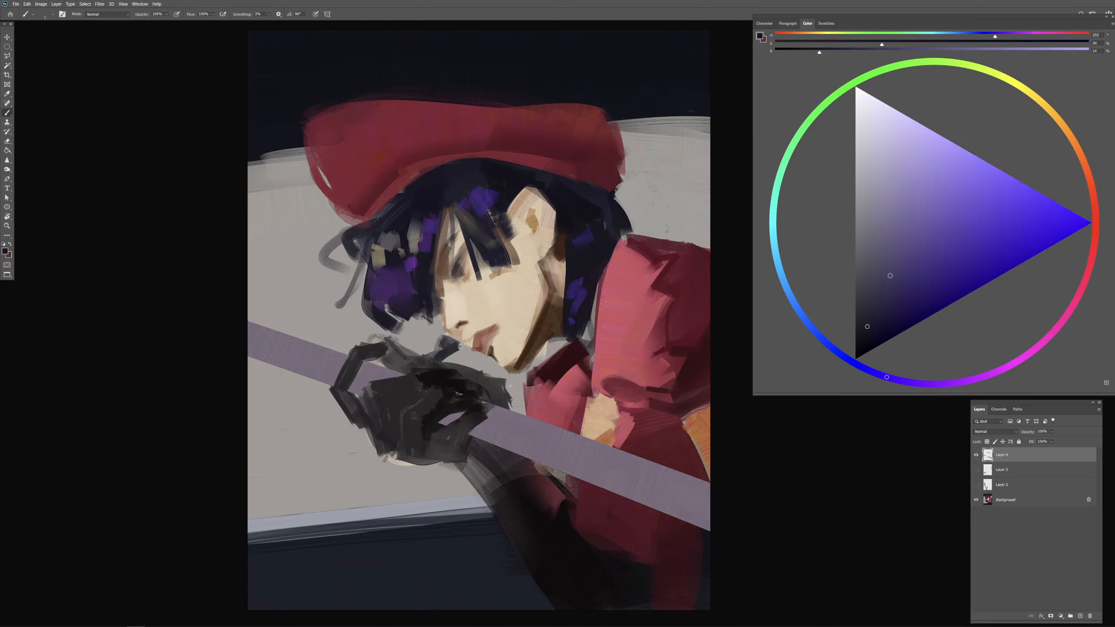
click(866, 340)
mouse_move(421, 313)
mouse_down()
mouse_move(415, 324)
mouse_move(416, 295)
mouse_up()
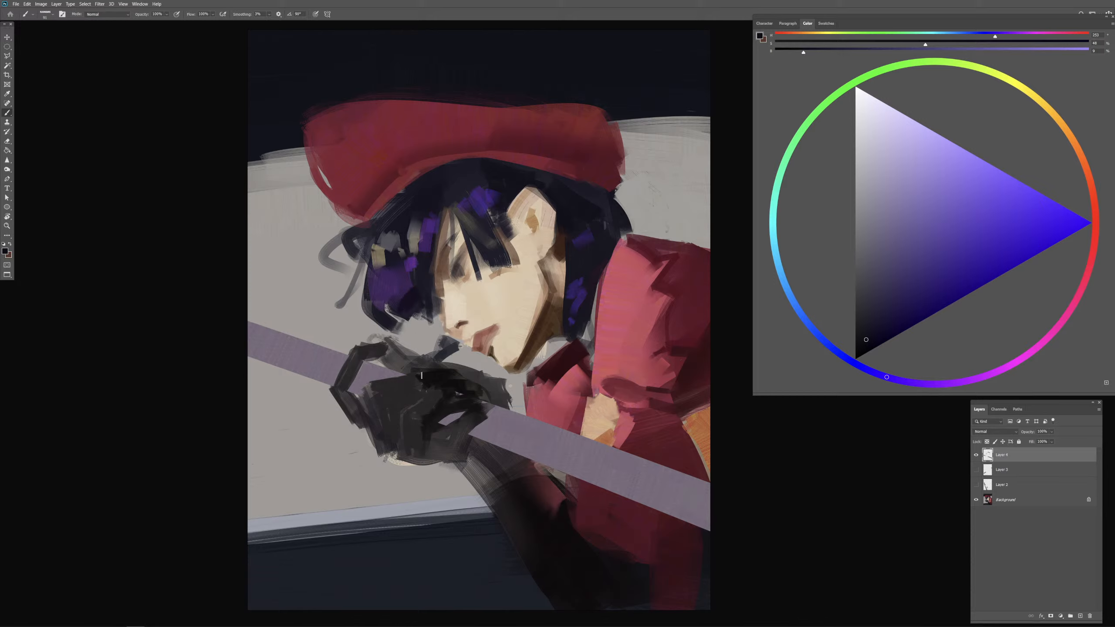
key(ctrl+z)
key(ctrl+z)
drag(418, 293, 403, 327)
key(bracketleft)
key(bracketleft)
key(bracketleft)
key(bracketleft)
drag(385, 294, 400, 318)
Step: Rework the violet patch in the lower front hair with sampled violet and near-black strokes
alt+click(389, 290)
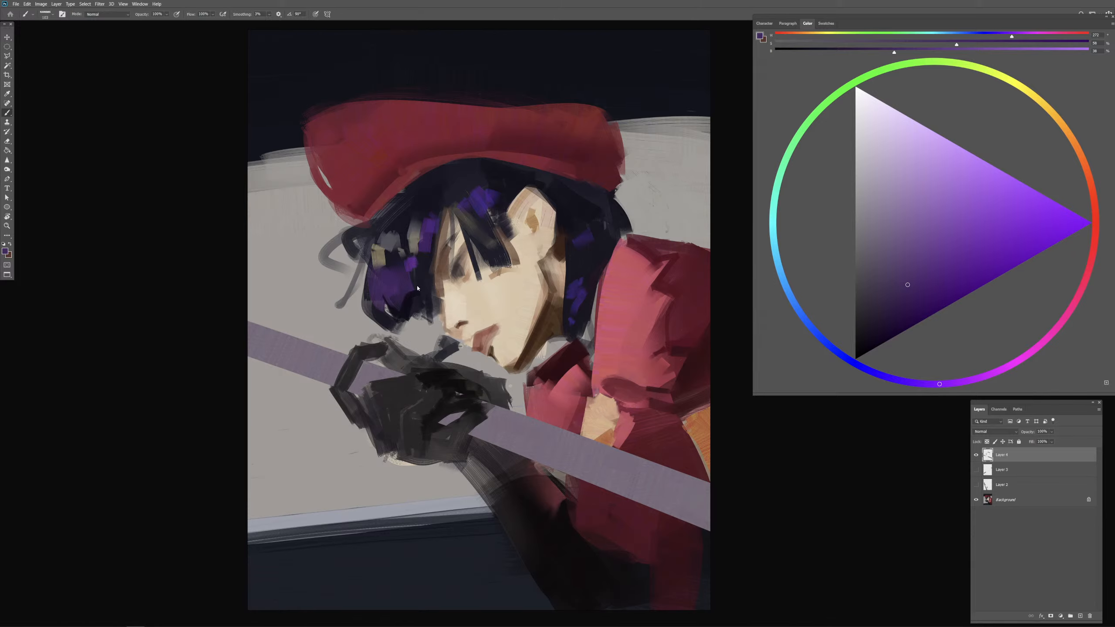
alt+click(411, 302)
drag(401, 293, 411, 289)
alt+click(414, 285)
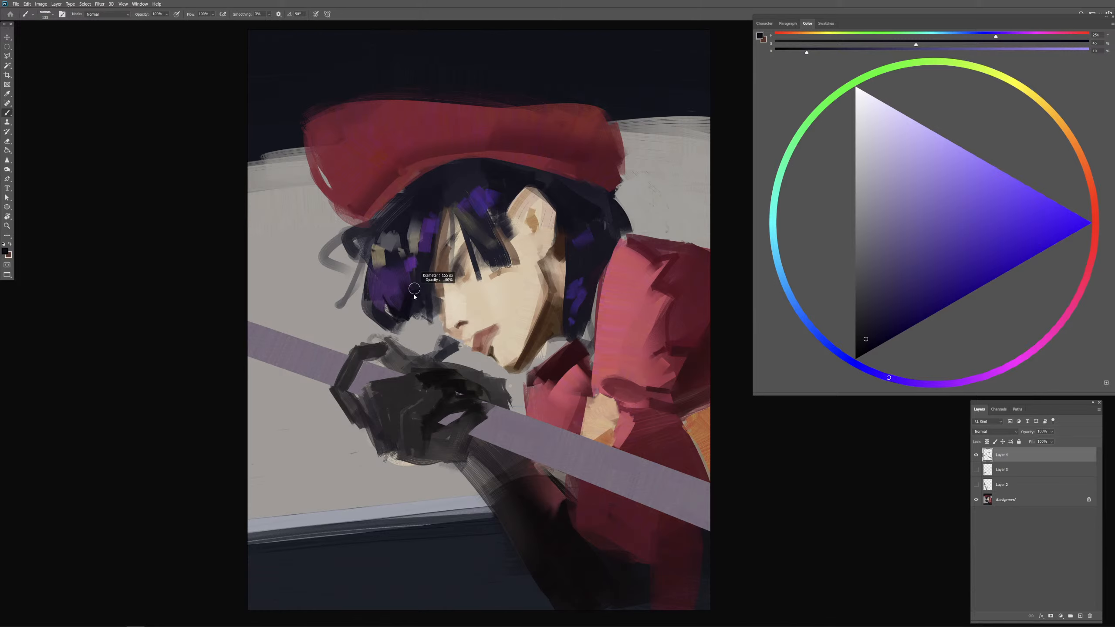
alt+click(403, 292)
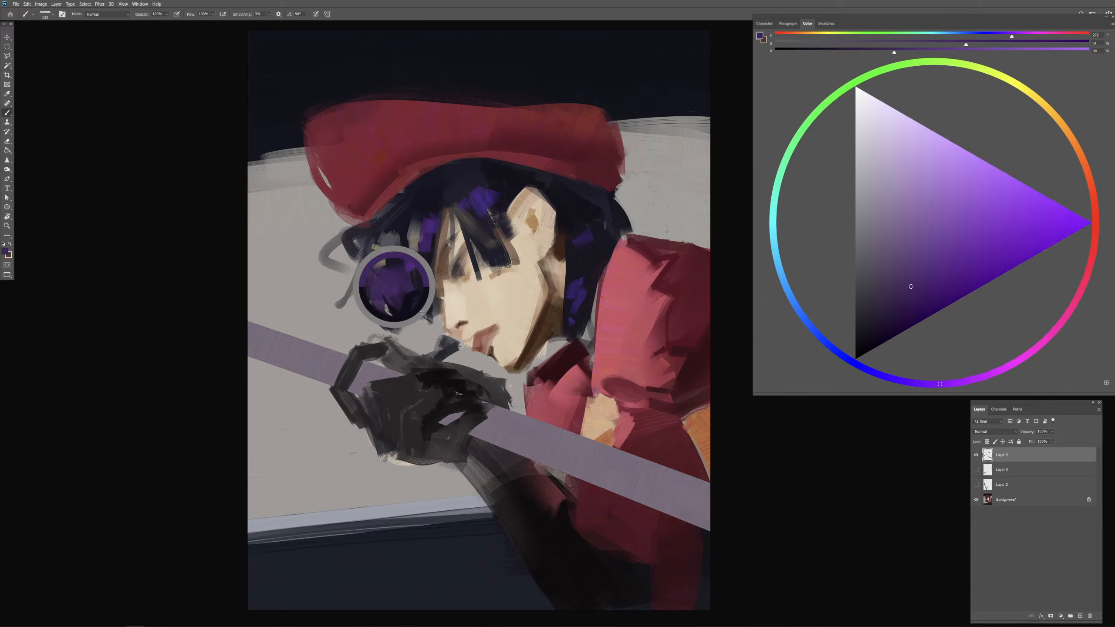
Step: Mix a muted blue from the sampled violet and paint soft accents into the front hair, bangs, crown and back hair
alt+click(398, 286)
click(857, 365)
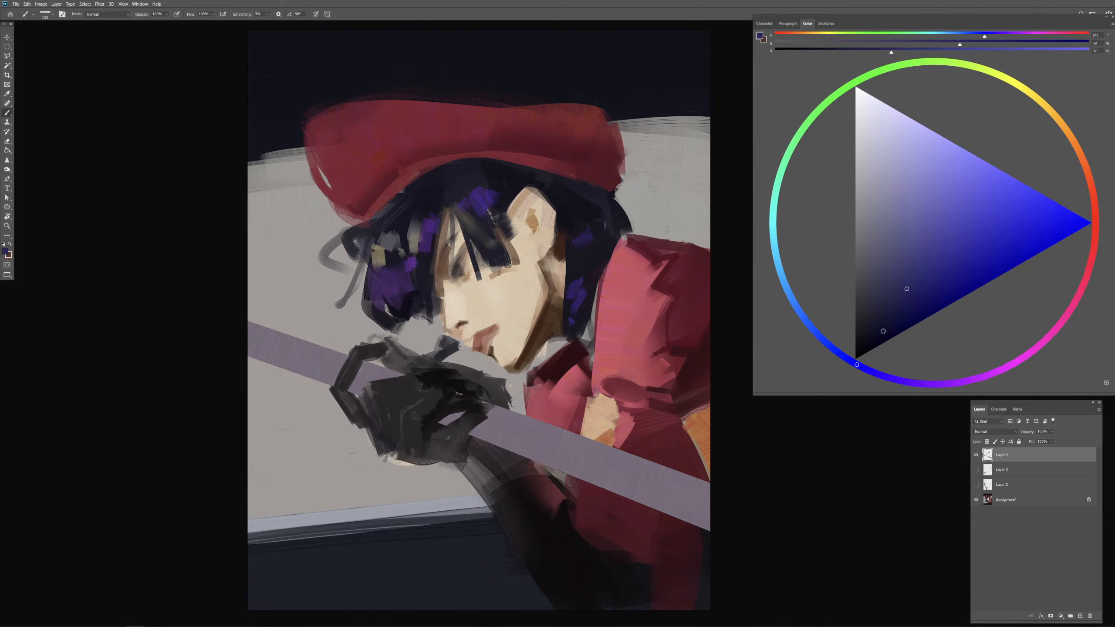
click(907, 256)
drag(418, 292, 420, 292)
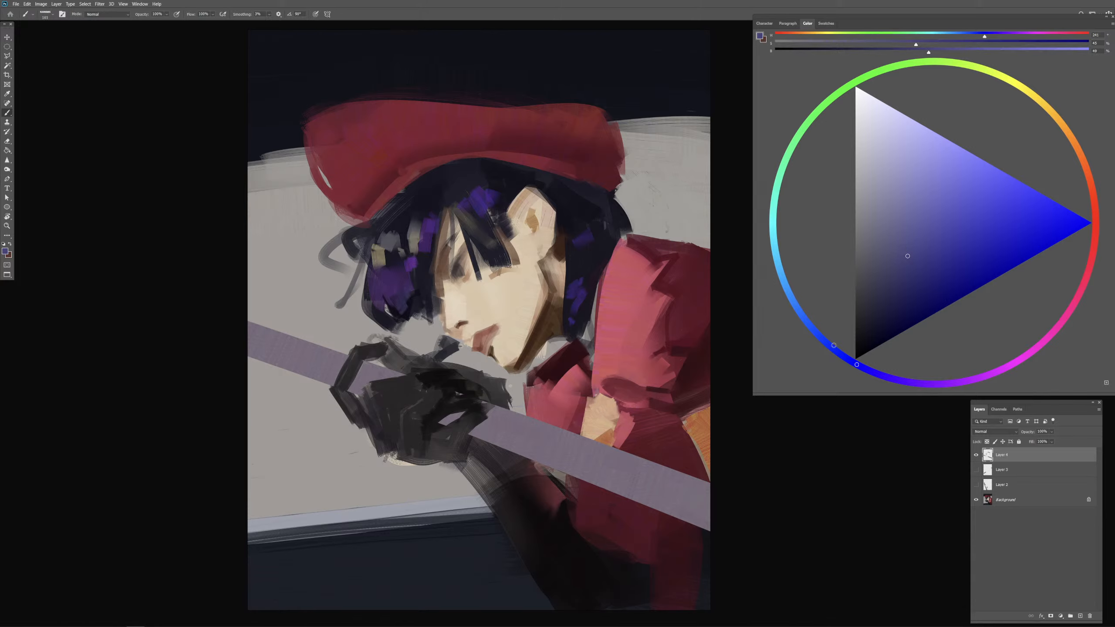
click(835, 349)
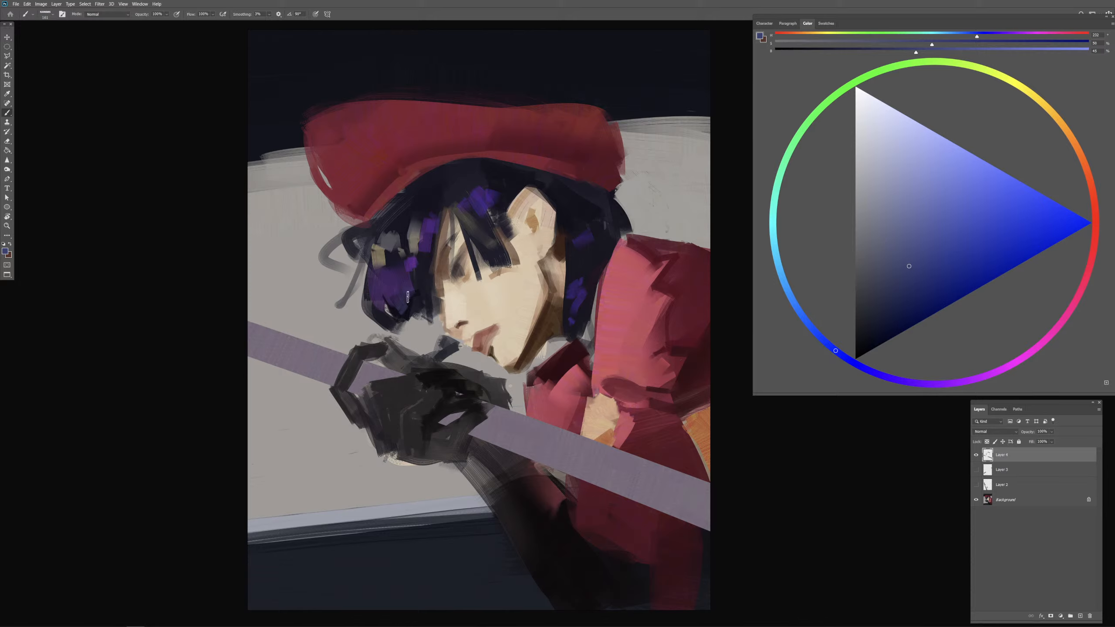
drag(430, 274, 416, 272)
drag(494, 235, 500, 251)
mouse_move(494, 257)
mouse_down()
mouse_move(484, 232)
mouse_move(496, 253)
mouse_move(496, 210)
mouse_move(502, 256)
mouse_move(536, 205)
mouse_up()
mouse_move(453, 191)
mouse_down()
mouse_move(462, 206)
mouse_move(476, 192)
mouse_up()
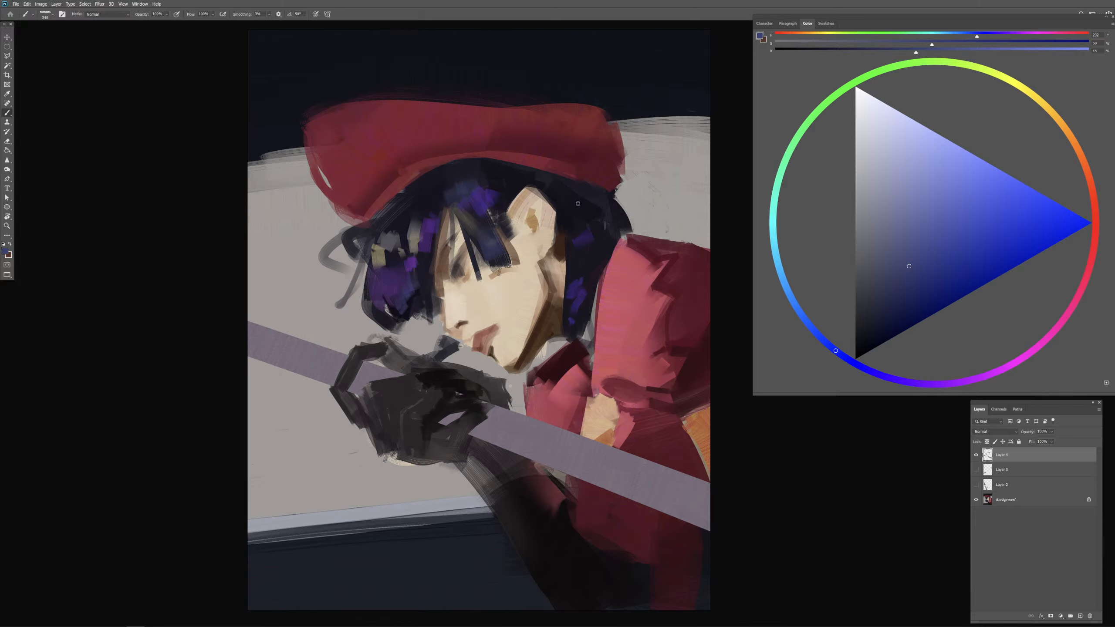
drag(574, 203, 563, 203)
drag(599, 238, 585, 221)
Step: Darken and define the bangs beside the ear with sampled near-black blue strokes, undoing the last stroke near the tips
alt+click(498, 195)
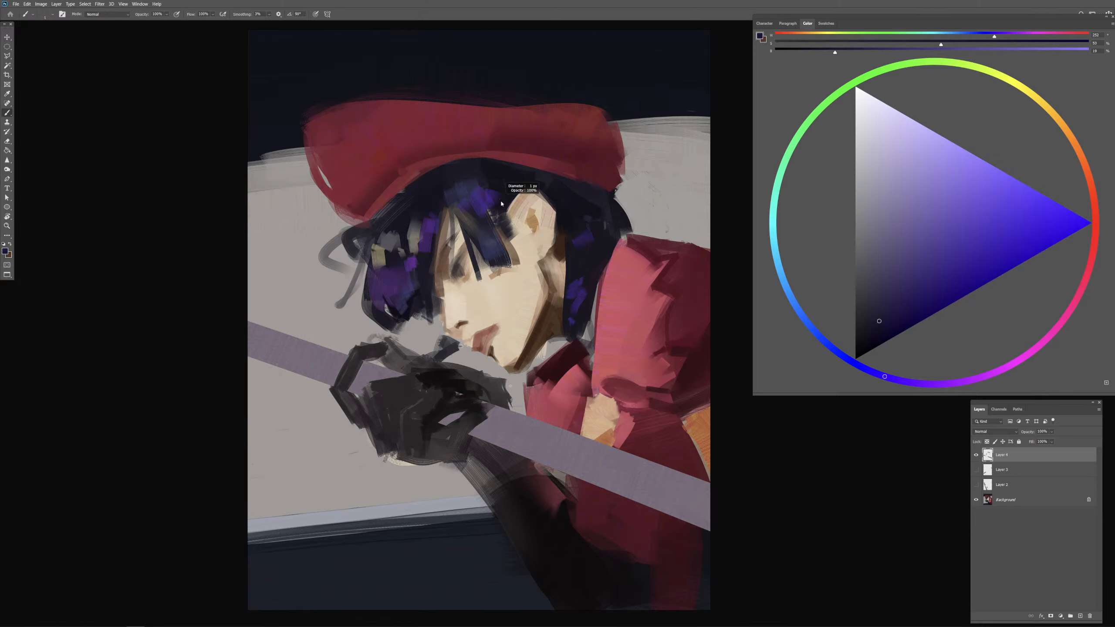
alt+click(505, 191)
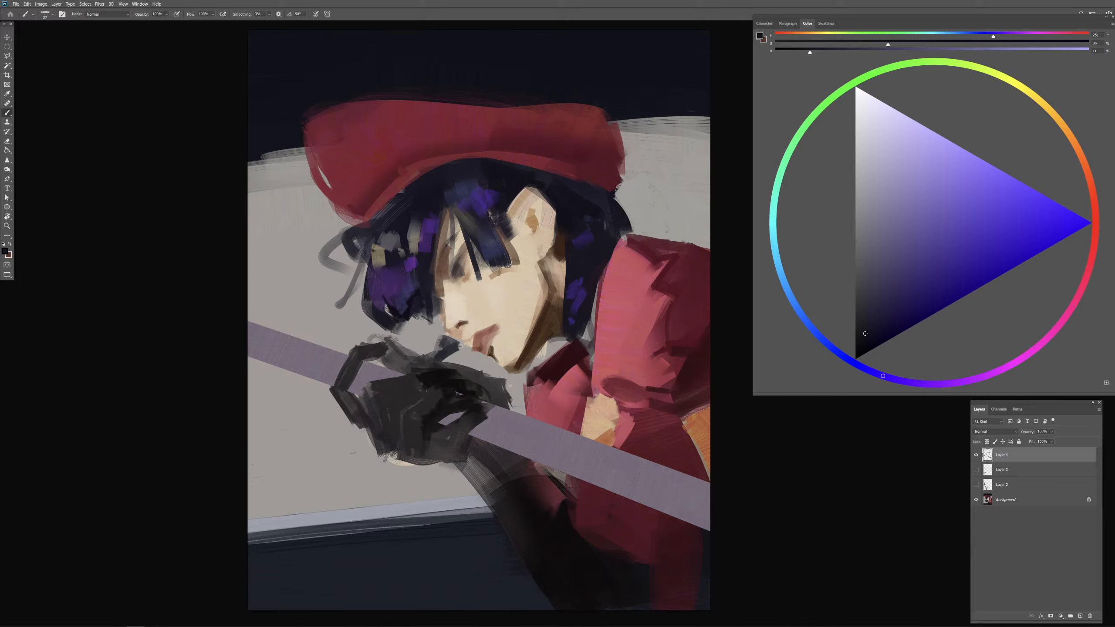
drag(490, 213, 497, 243)
drag(497, 208, 494, 278)
alt+click(477, 242)
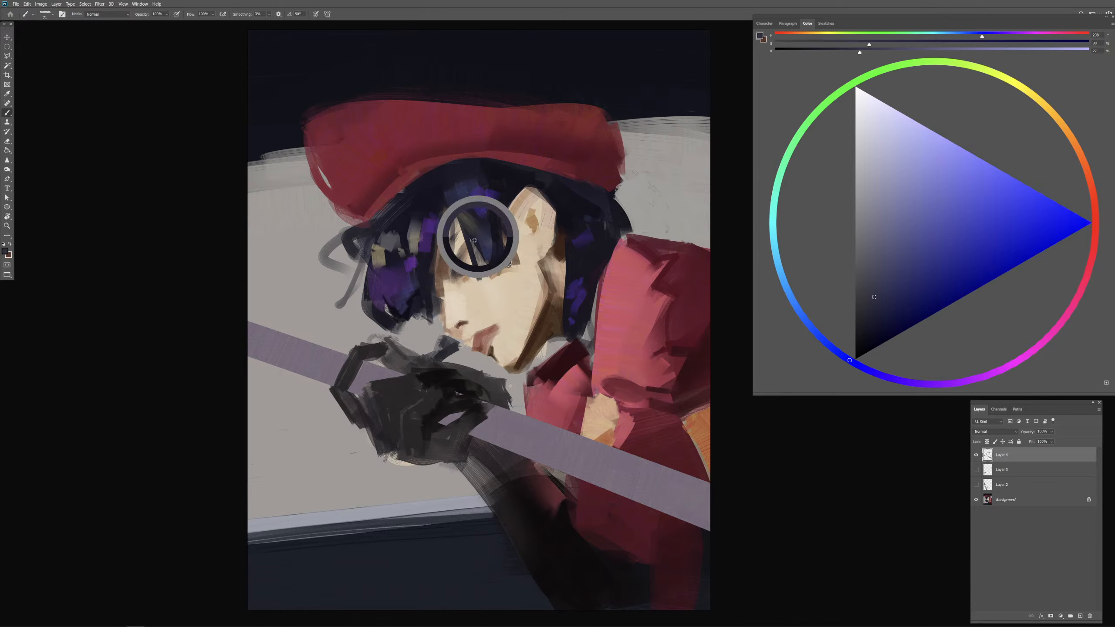
alt+click(492, 237)
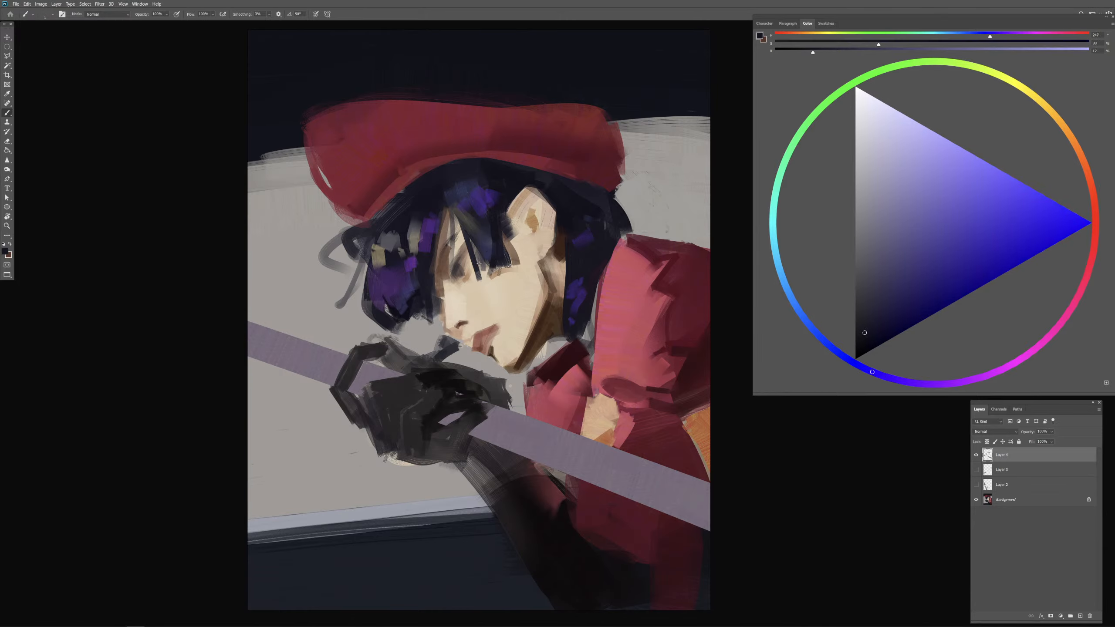
drag(478, 260, 487, 267)
key(ctrl+z)
Step: Darken the eye and lashes beneath the bangs with sampled near-black blue at reduced and full brush opacity
alt+click(534, 220)
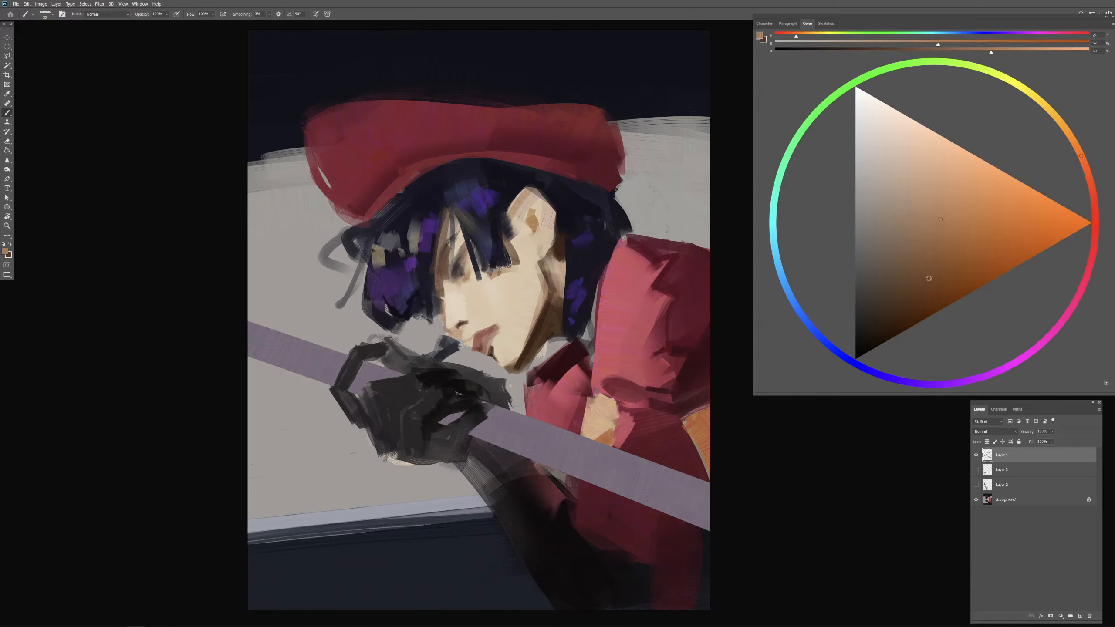
alt+click(580, 212)
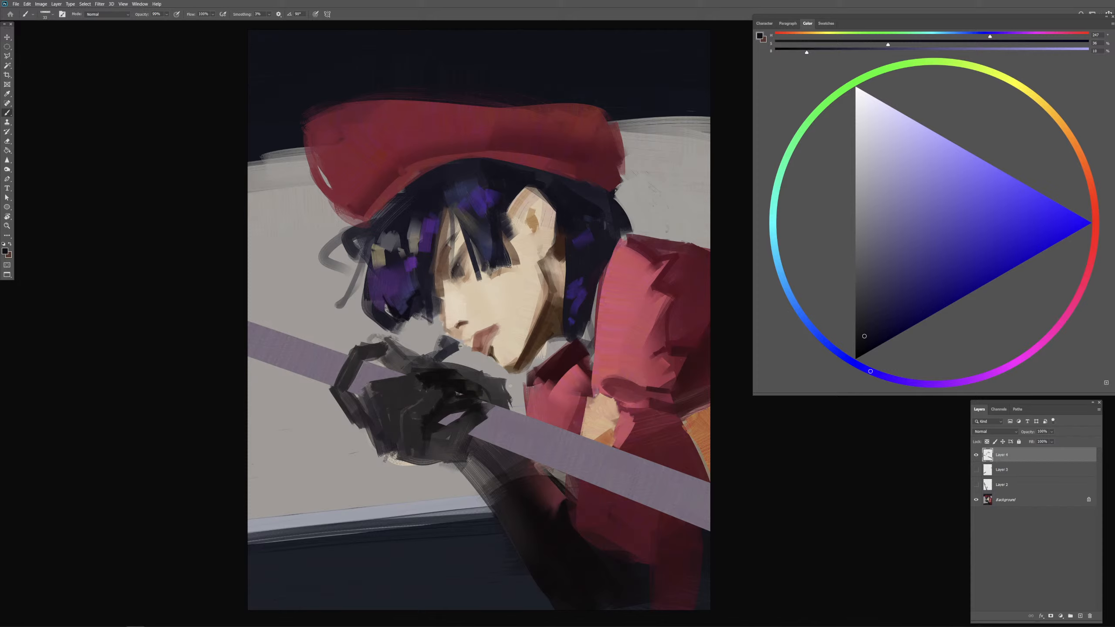
drag(455, 255, 460, 267)
alt+click(502, 218)
scroll(500, 316, up, 2)
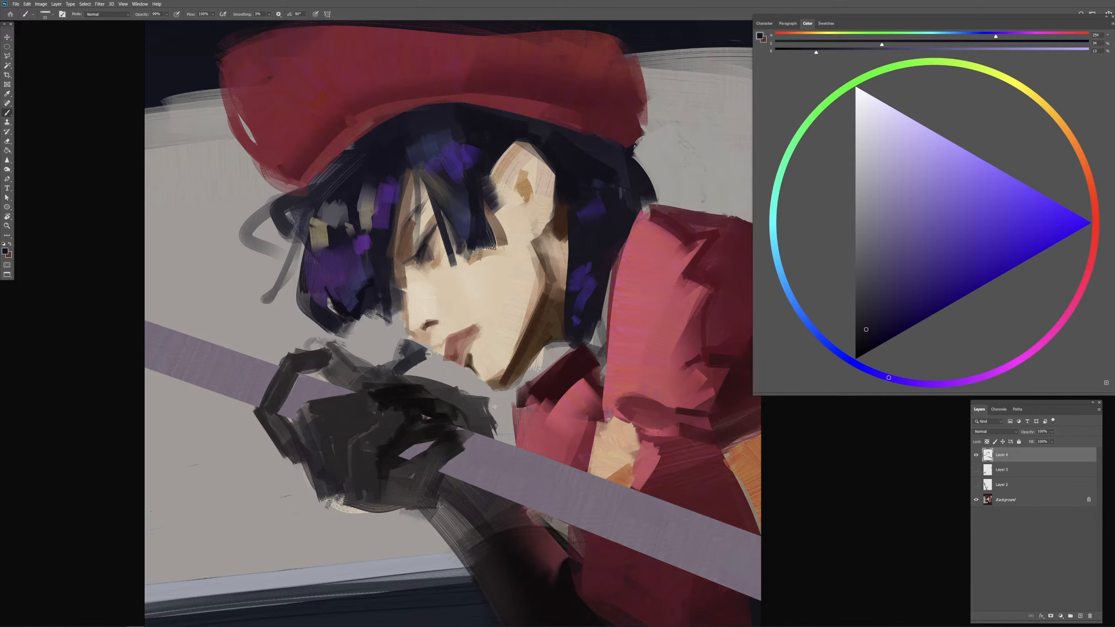
key(0)
alt+click(444, 237)
alt+click(437, 249)
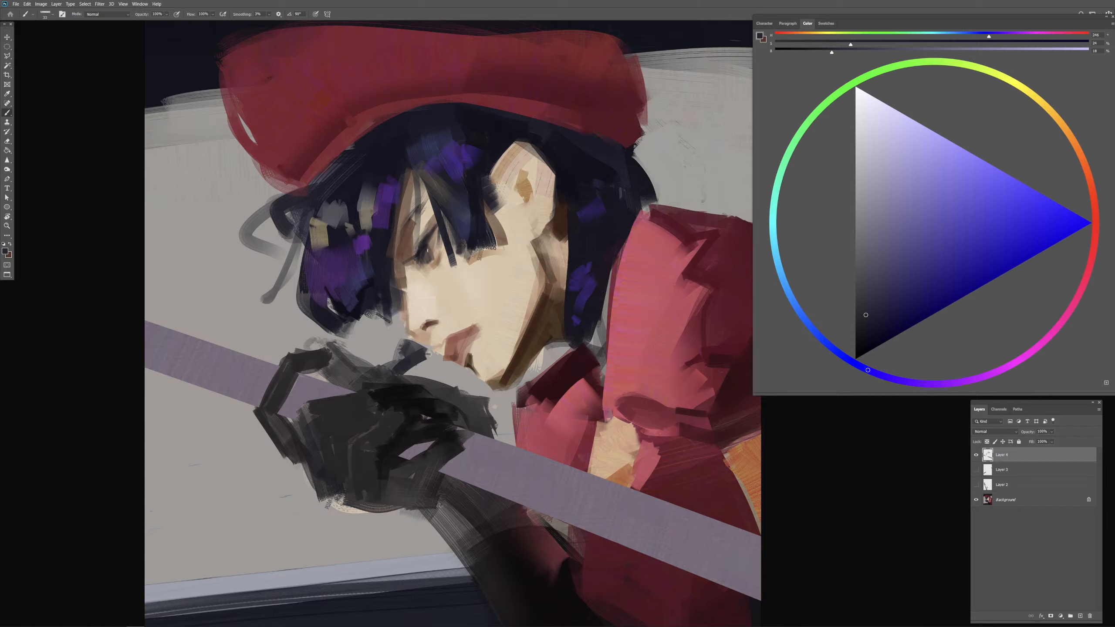
alt+click(445, 233)
alt+click(473, 197)
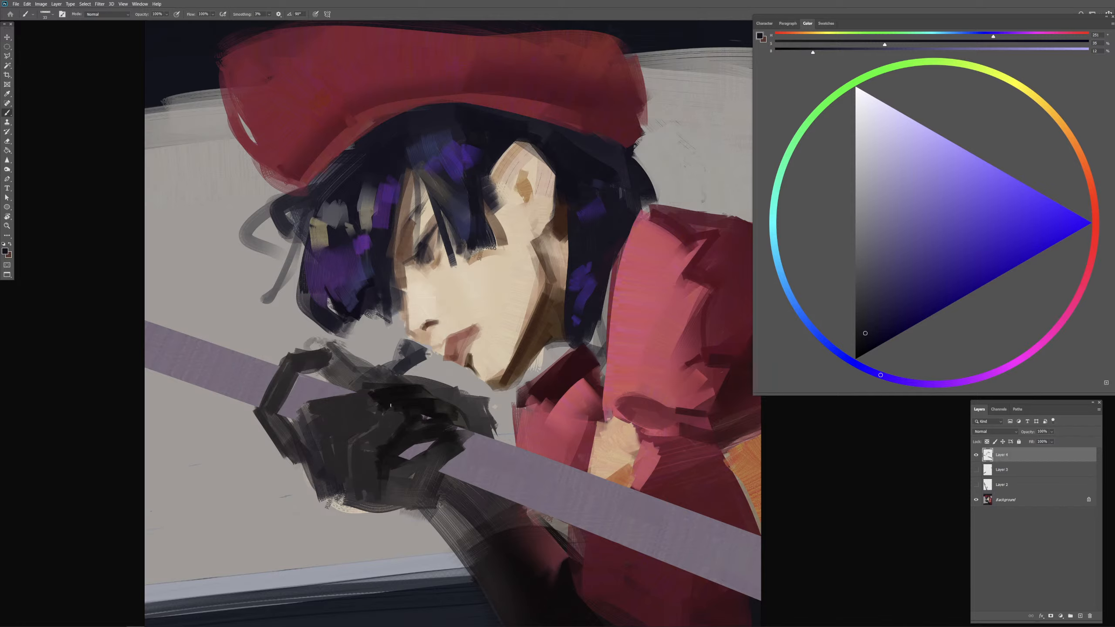
Step: Touch up the forehead edge beside the front hair with sampled brown strokes, undoing the first long stroke
alt+click(406, 254)
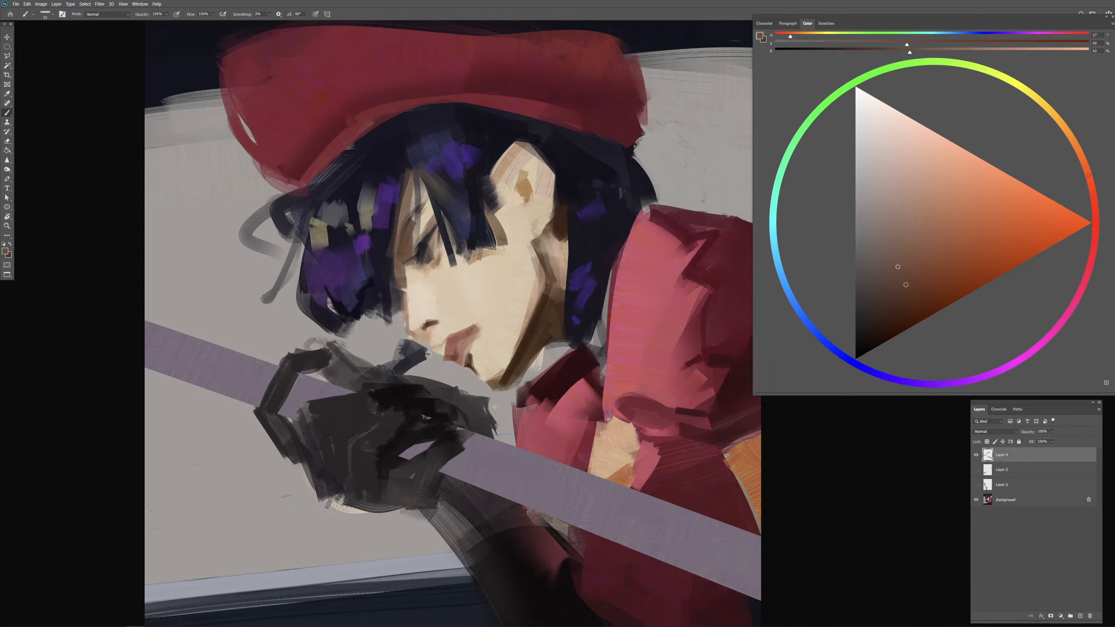
mouse_move(403, 271)
mouse_down()
mouse_move(433, 248)
mouse_move(404, 227)
mouse_move(416, 222)
mouse_move(406, 211)
mouse_move(399, 223)
mouse_move(449, 214)
mouse_up()
key(ctrl+z)
alt+click(427, 210)
mouse_move(410, 178)
mouse_down()
mouse_move(409, 210)
mouse_move(414, 179)
mouse_move(389, 190)
mouse_move(397, 167)
mouse_move(408, 176)
mouse_move(402, 200)
mouse_up()
alt+click(411, 196)
alt+click(405, 165)
alt+click(405, 162)
Step: Break up the violet crown accent with near-black blue strokes and extend the dark bang tips over the cheek
click(862, 334)
mouse_move(434, 143)
mouse_down()
mouse_move(441, 137)
mouse_move(425, 143)
mouse_move(465, 177)
mouse_move(429, 188)
mouse_up()
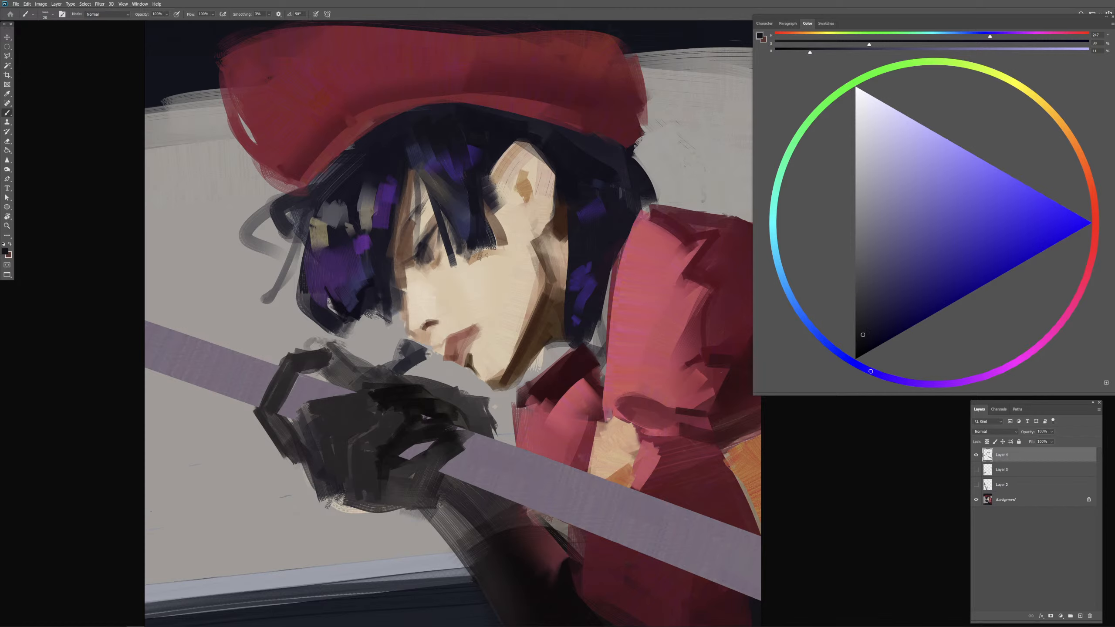
alt+click(481, 232)
drag(486, 244, 478, 257)
Step: Shape the lower tips of the front hair with small dark blue and near-black strokes using sampled hair colours
drag(397, 311, 387, 311)
alt+click(358, 308)
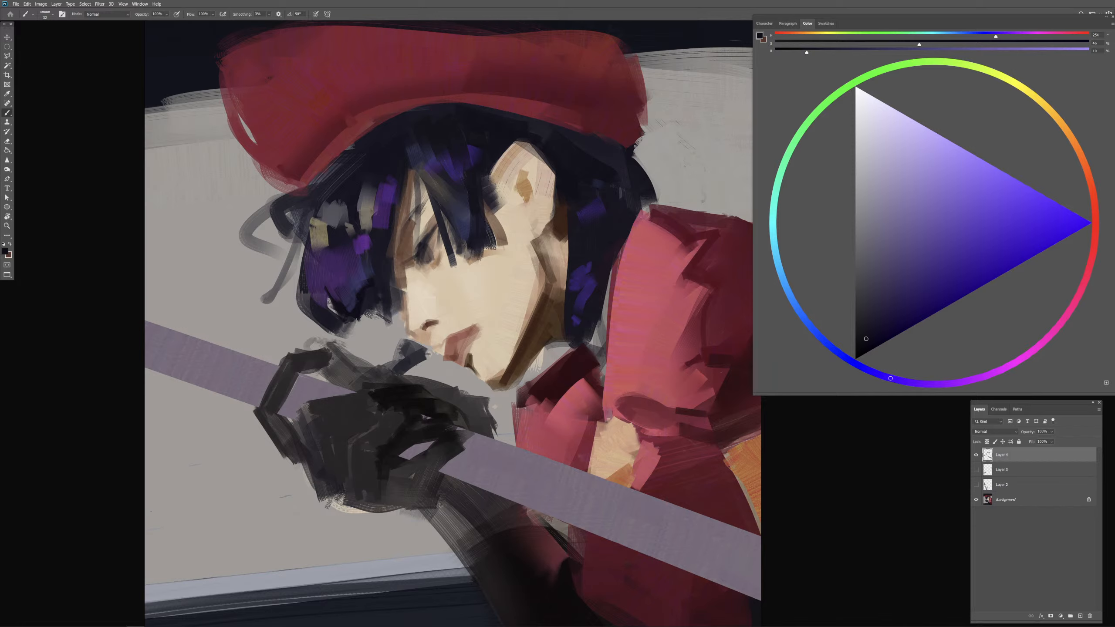
alt+click(352, 303)
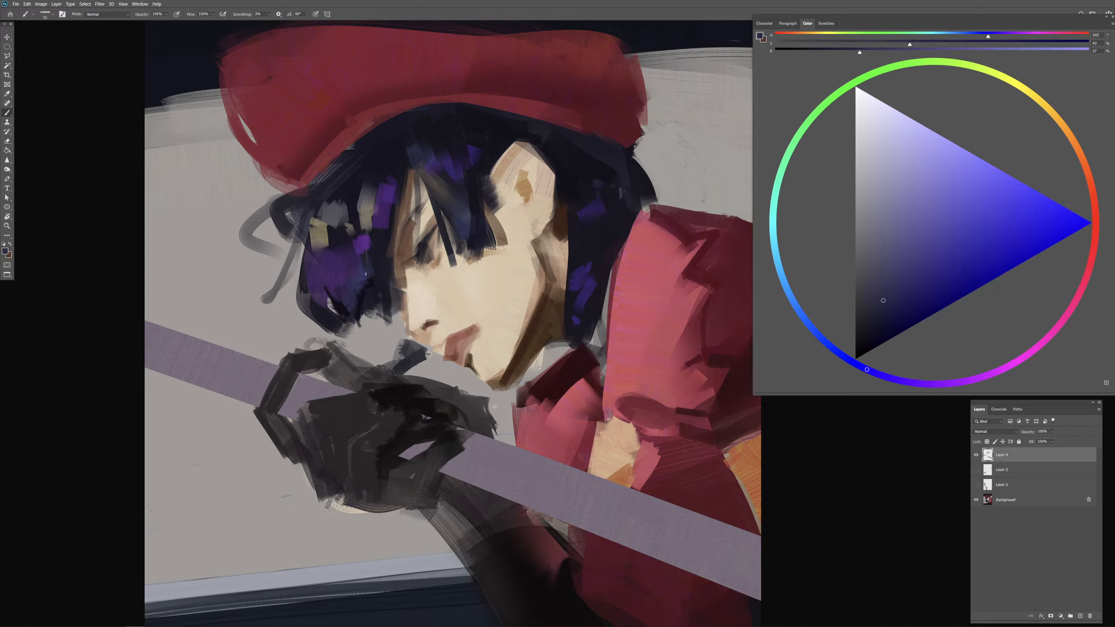
alt+click(364, 298)
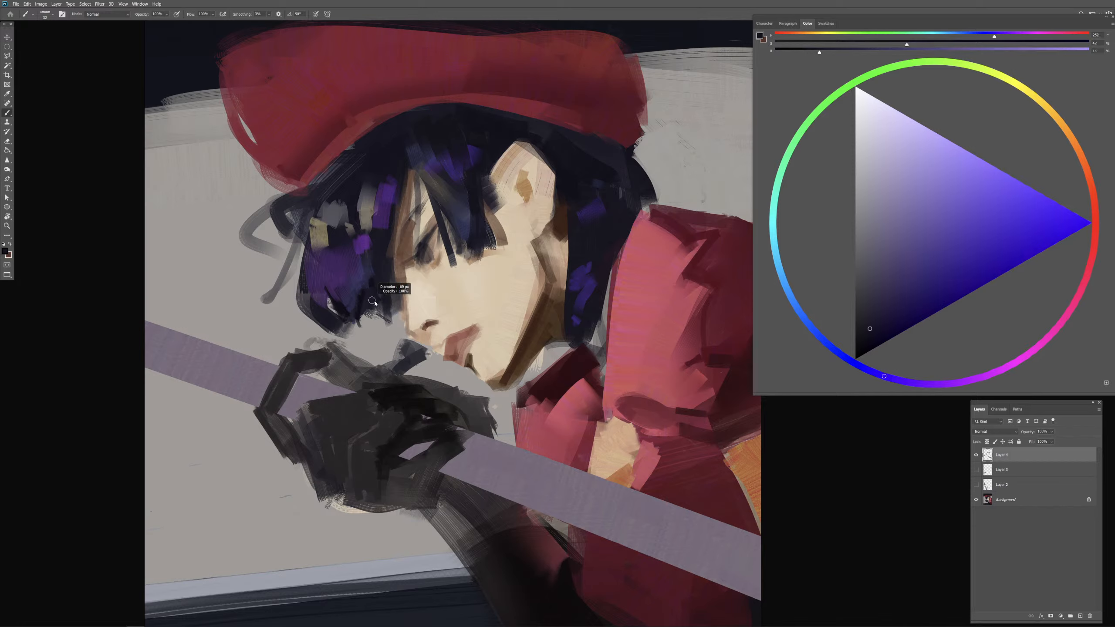
alt+click(371, 281)
alt+click(373, 306)
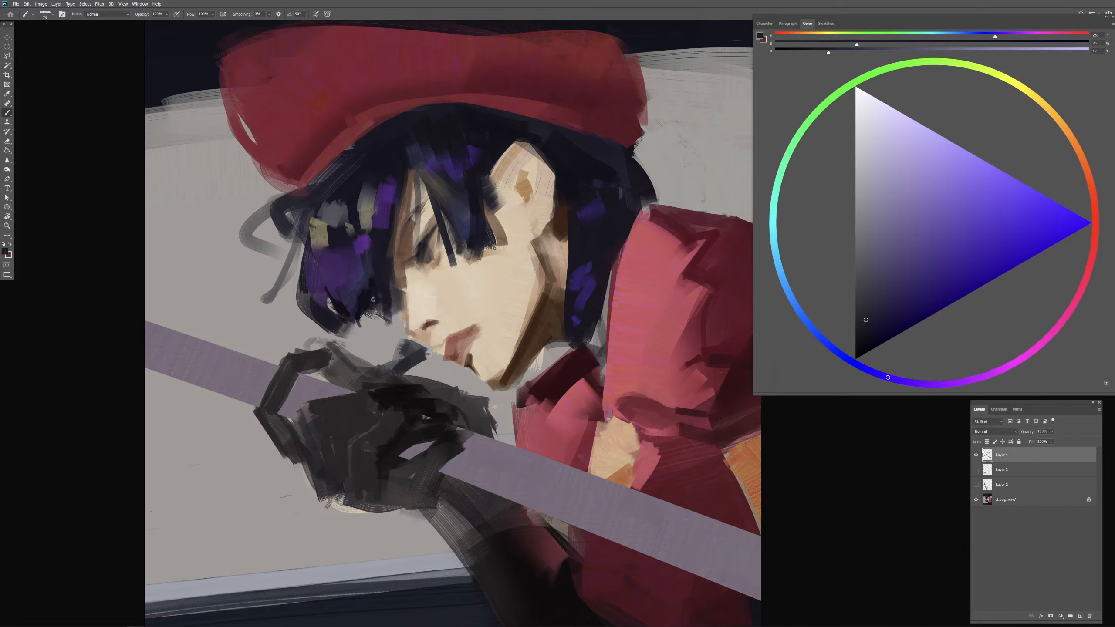
alt+click(374, 300)
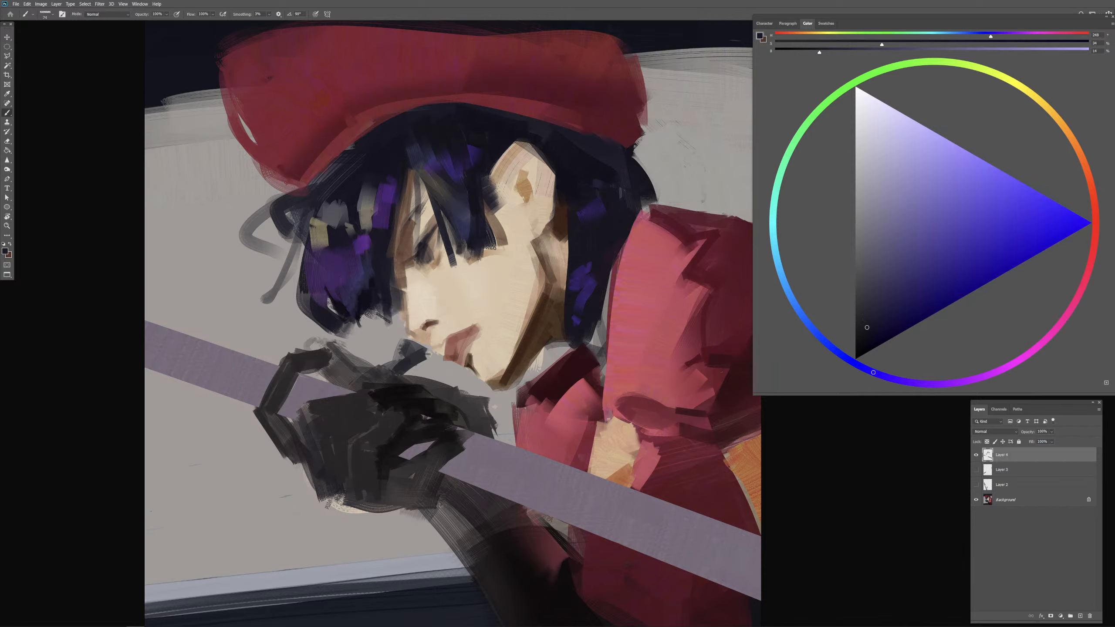
alt+click(364, 303)
alt+click(372, 283)
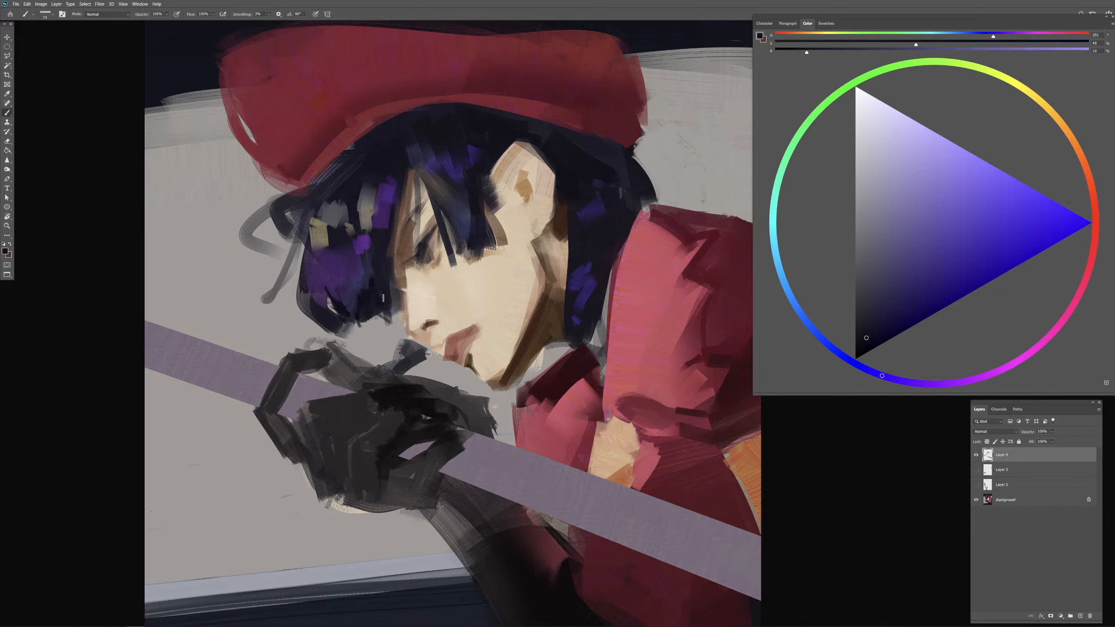
Step: Refine the boundary between the front hair and the face with a 98% opacity dark stroke and a sampled brown stroke
key(9)
key(8)
drag(390, 294, 379, 297)
alt+click(402, 282)
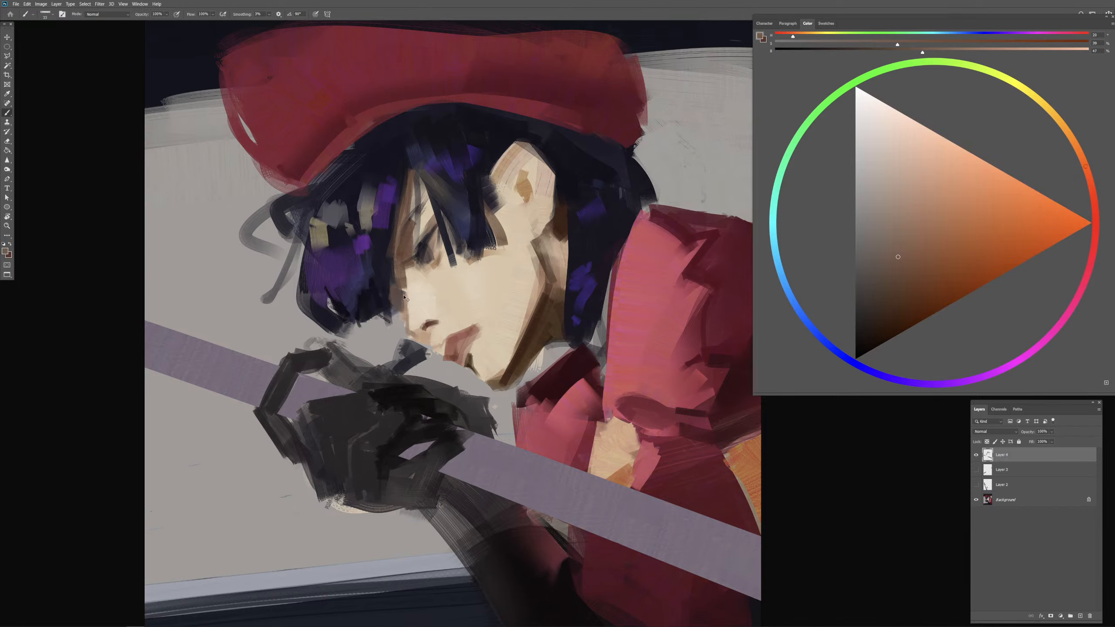
mouse_move(404, 298)
mouse_down()
mouse_move(398, 291)
mouse_move(401, 316)
mouse_move(411, 310)
mouse_up()
Step: Mirror the whole canvas horizontally to check the portrait, and flip it back
key(ctrl+minus)
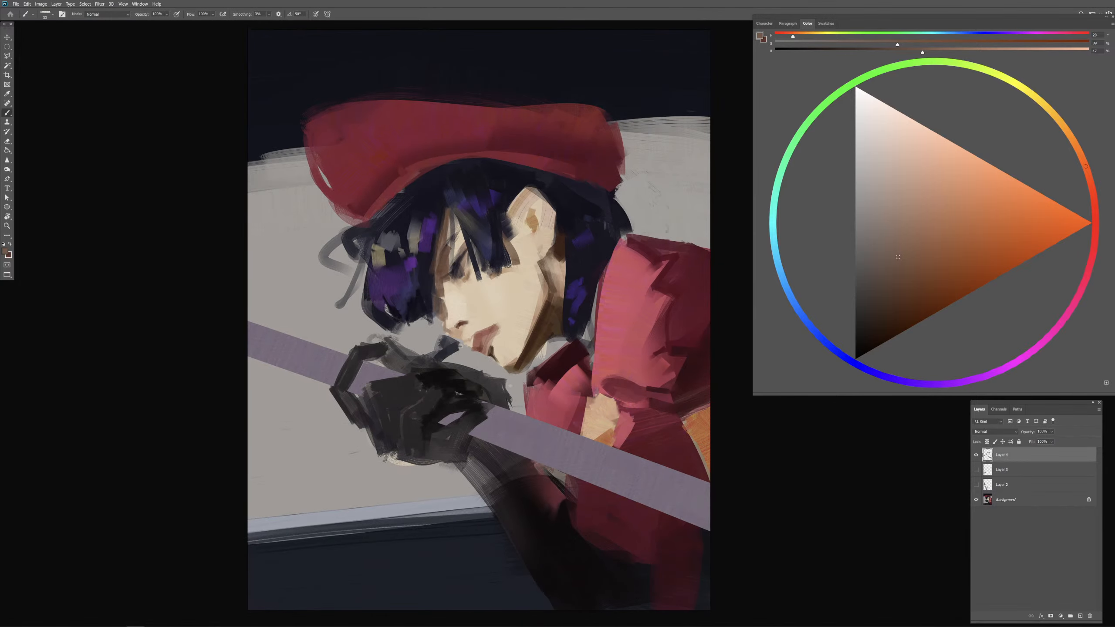
key(ctrl+shift+h)
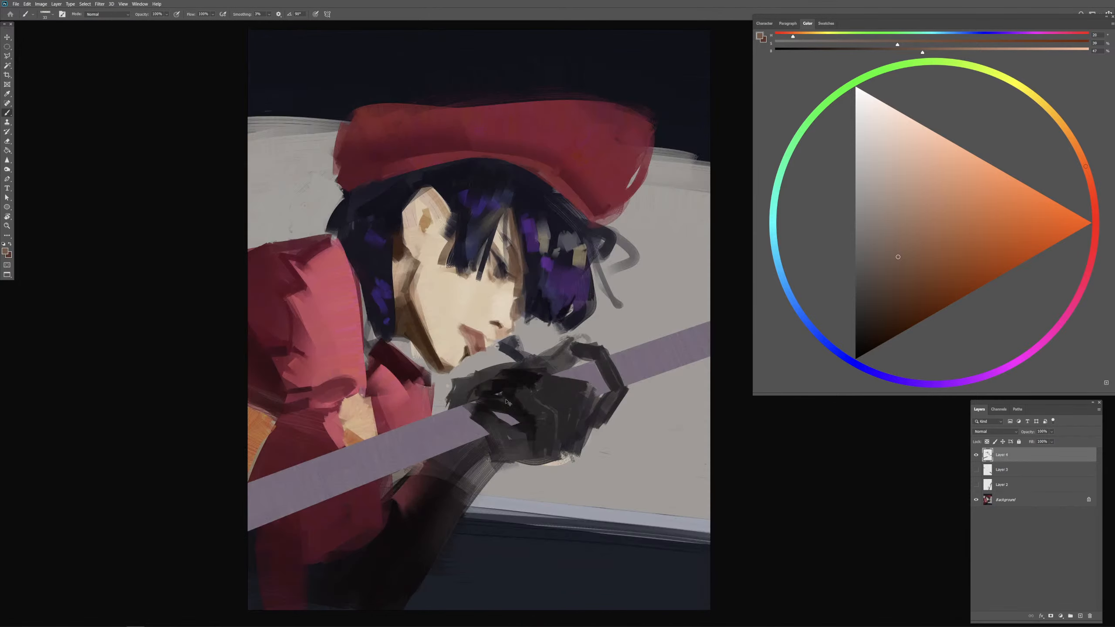
key(ctrl+shift+h)
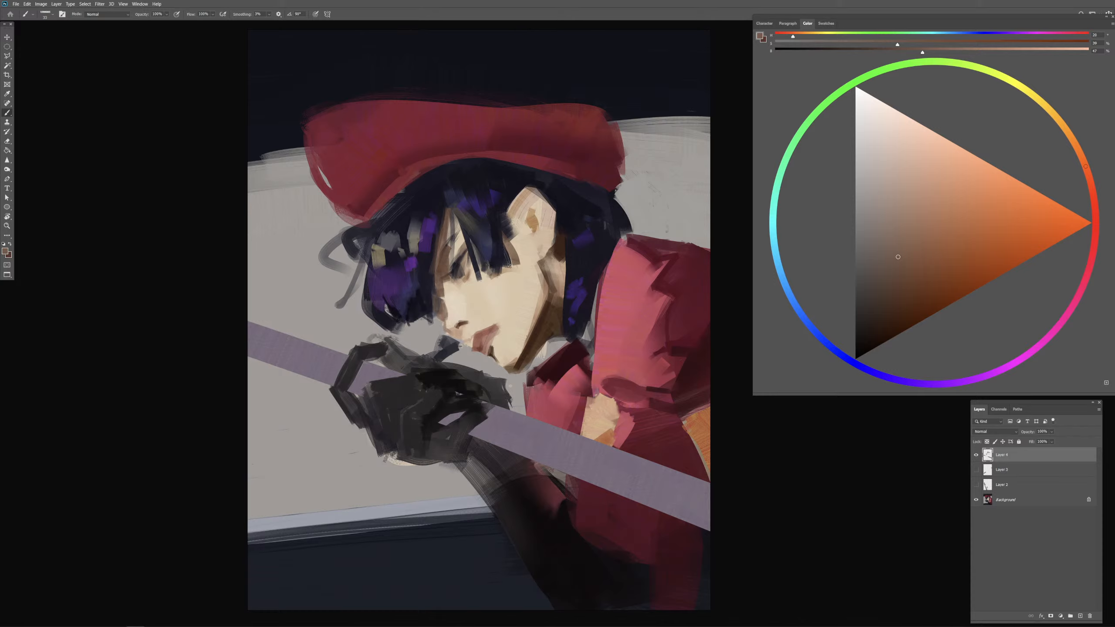
Step: Paint sampled light skin tone along the jawline to narrow the brown shadow down to the chin
alt+click(518, 338)
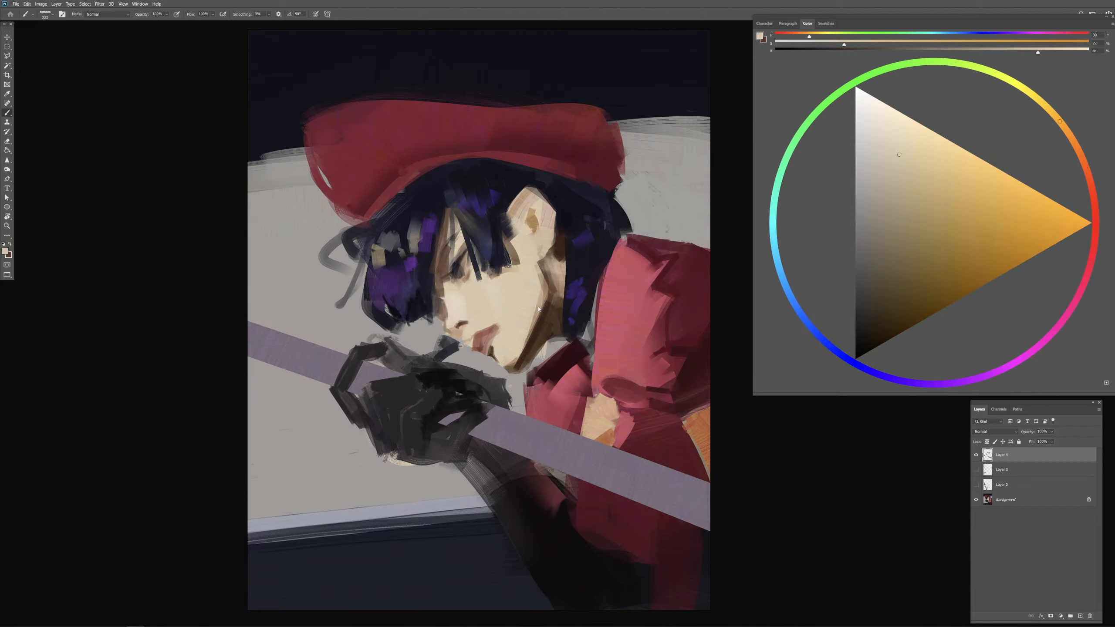
drag(546, 301, 514, 367)
alt+right_click(508, 361)
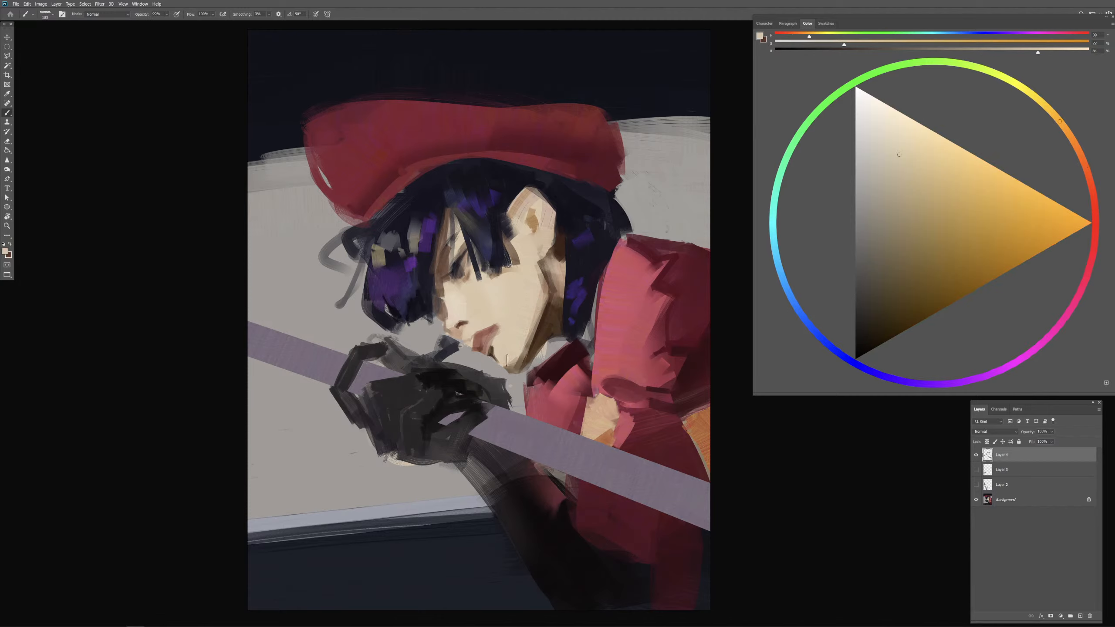
alt+right_click(508, 361)
alt+click(547, 321)
alt+right_click(540, 332)
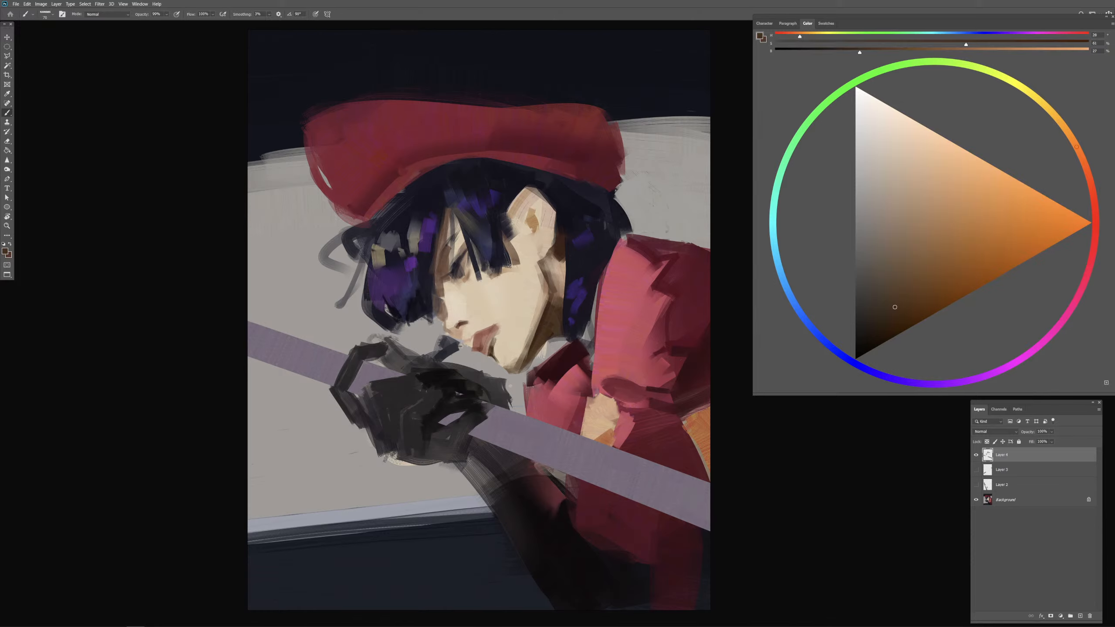
Step: Paint a dark brown shadow below the lower lip and try near-black blue along the chin, undoing the last two strokes
alt+right_click(494, 347)
drag(493, 350, 500, 365)
alt+click(495, 367)
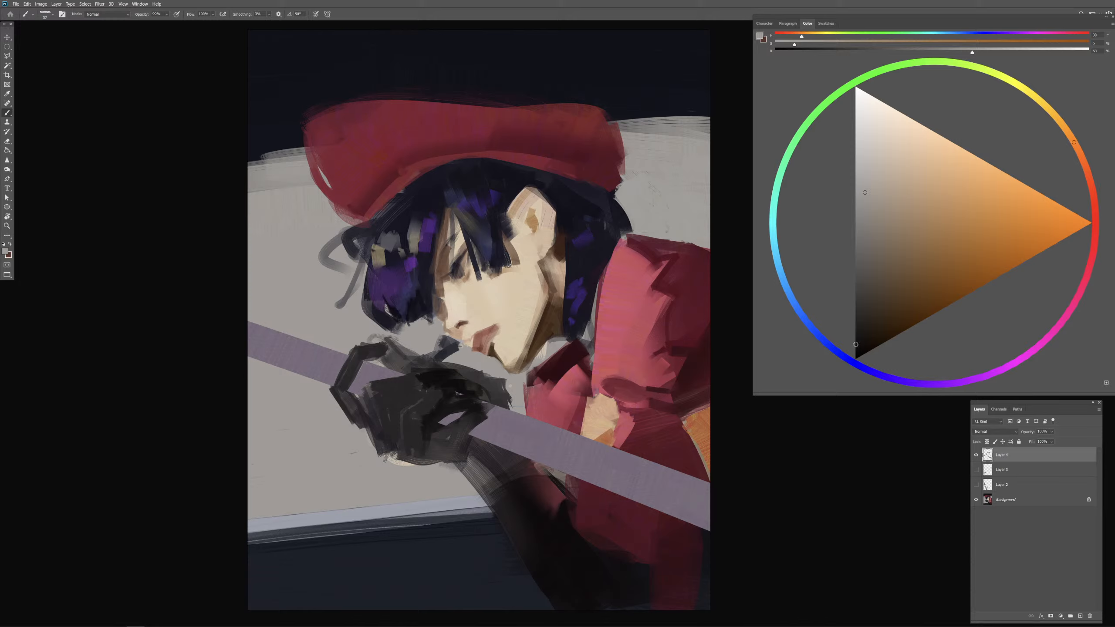
click(860, 369)
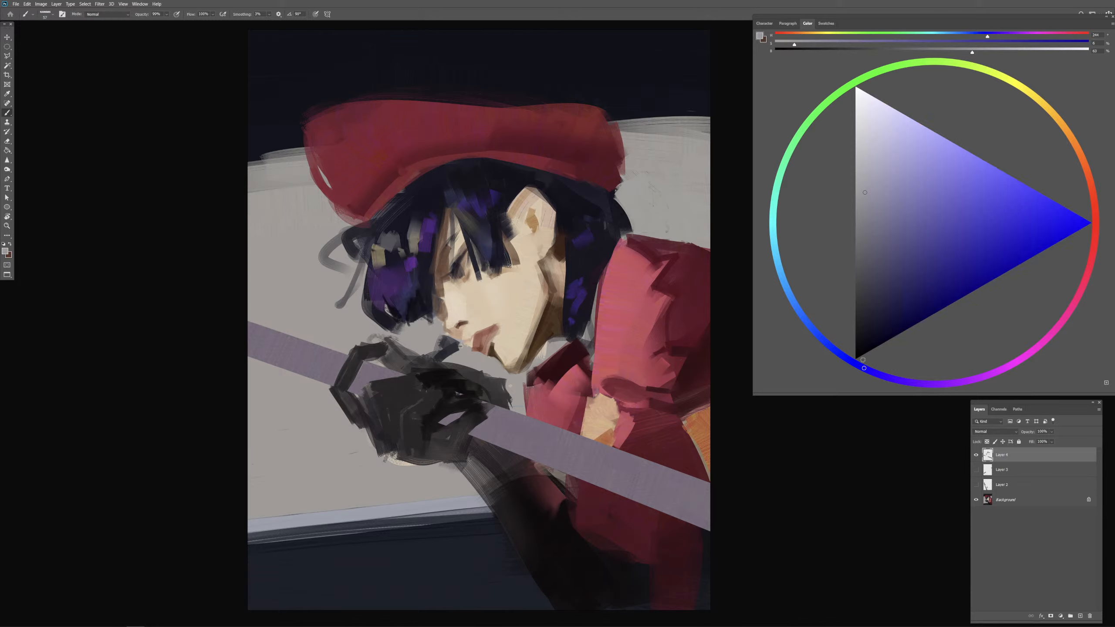
click(854, 348)
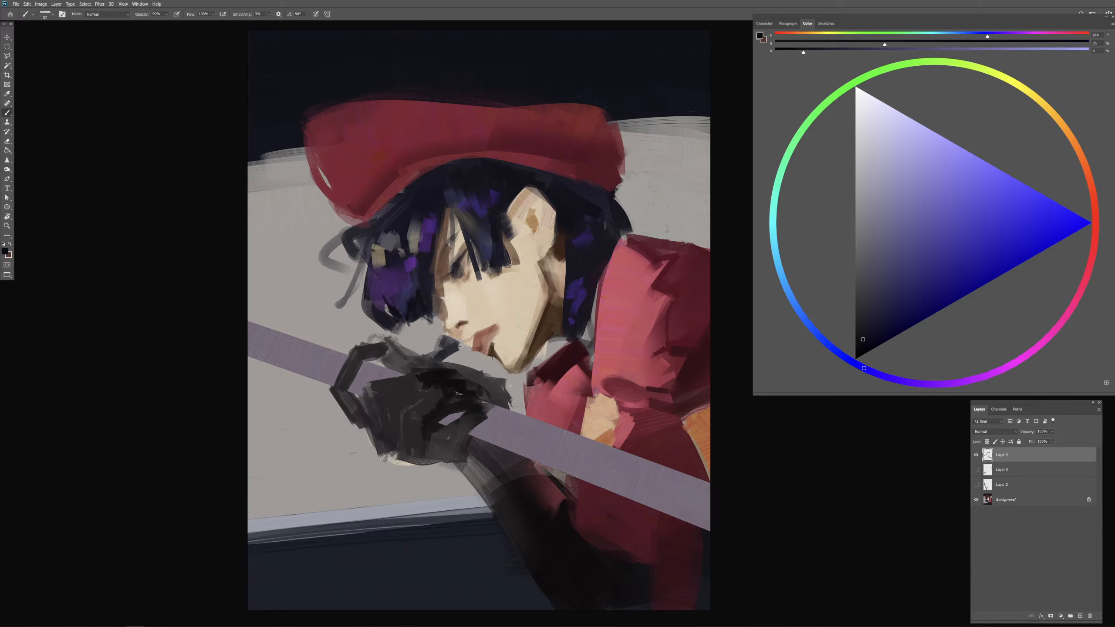
drag(490, 356, 499, 362)
key(ctrl+z)
key(ctrl+z)
Step: Paint a near-black blue strip along the underside of the chin between the lower lip and the jaw
key(ctrl+plus)
key(ctrl+plus)
mouse_move(422, 397)
mouse_down()
mouse_move(469, 265)
mouse_move(483, 264)
mouse_up()
alt+click(468, 266)
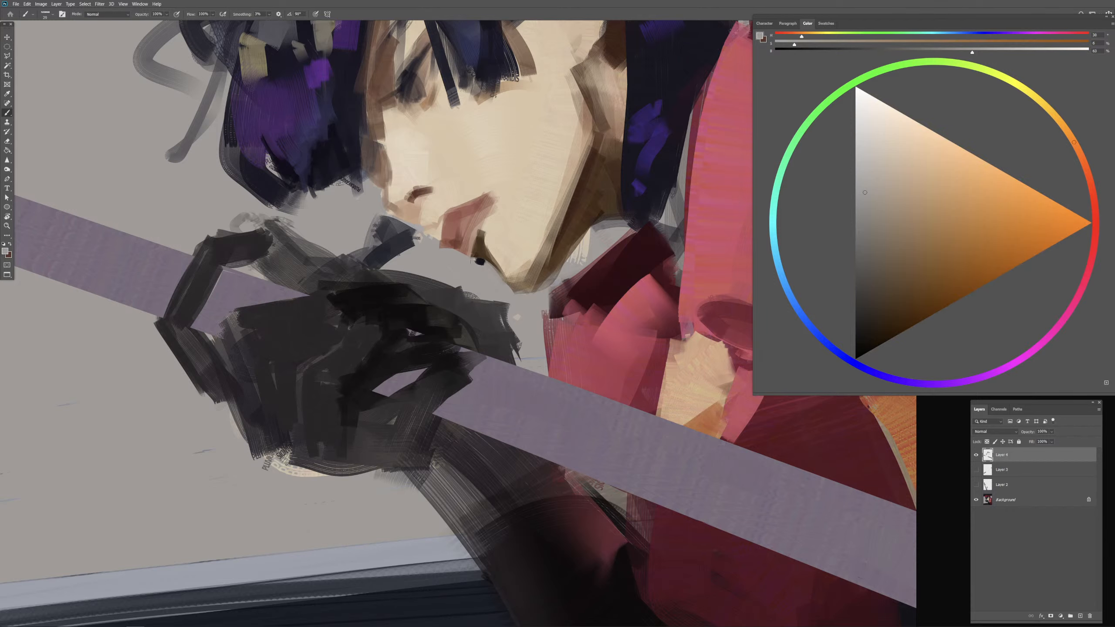
alt+click(481, 262)
drag(483, 261, 515, 293)
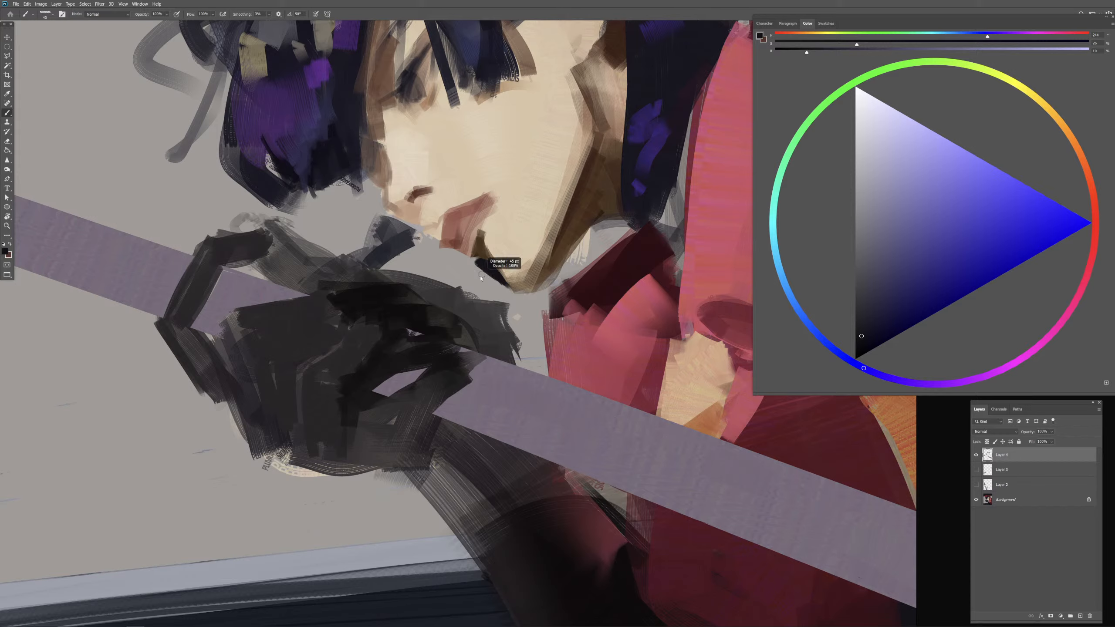
Step: Refine the near-black strip under the chin with small strokes, alternating between sampled background grey and near-black blue
alt+click(471, 265)
alt+right_click(477, 267)
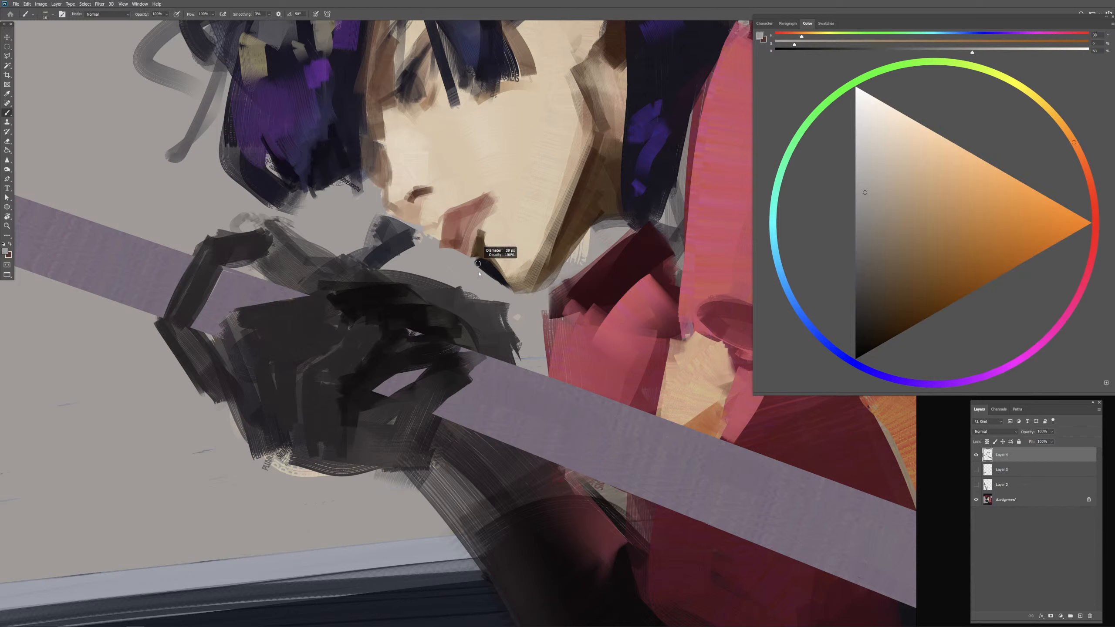
drag(475, 260, 484, 256)
alt+click(481, 249)
alt+click(484, 269)
alt+right_click(483, 267)
alt+right_click(479, 264)
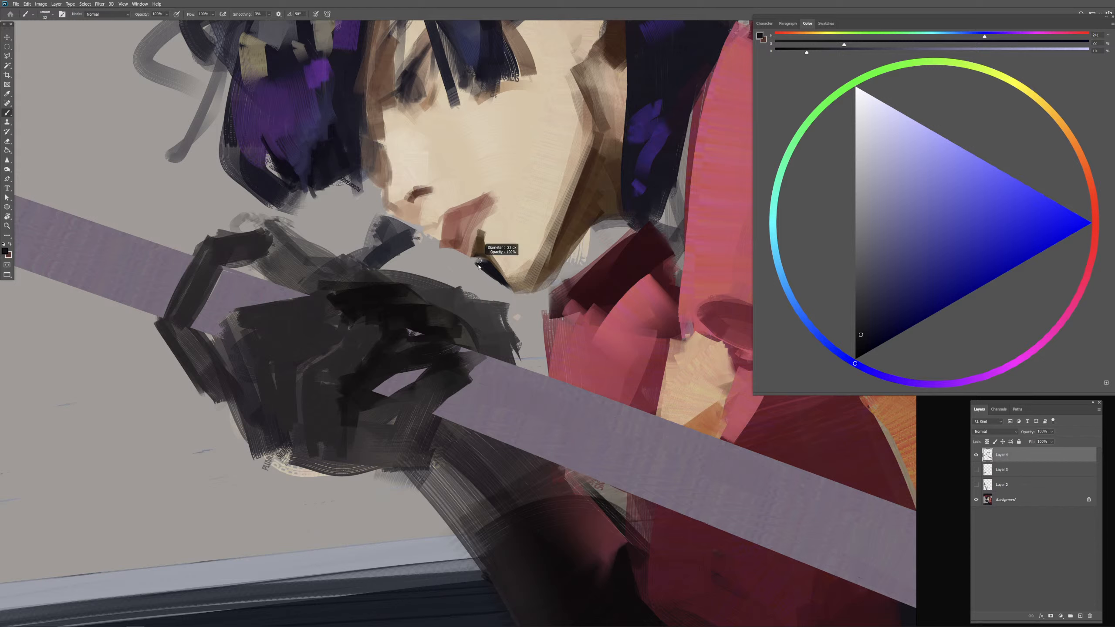
Step: Sample the lip colour, darken it to a deep red and paint a shadow along the lower lip's underside
alt+click(463, 231)
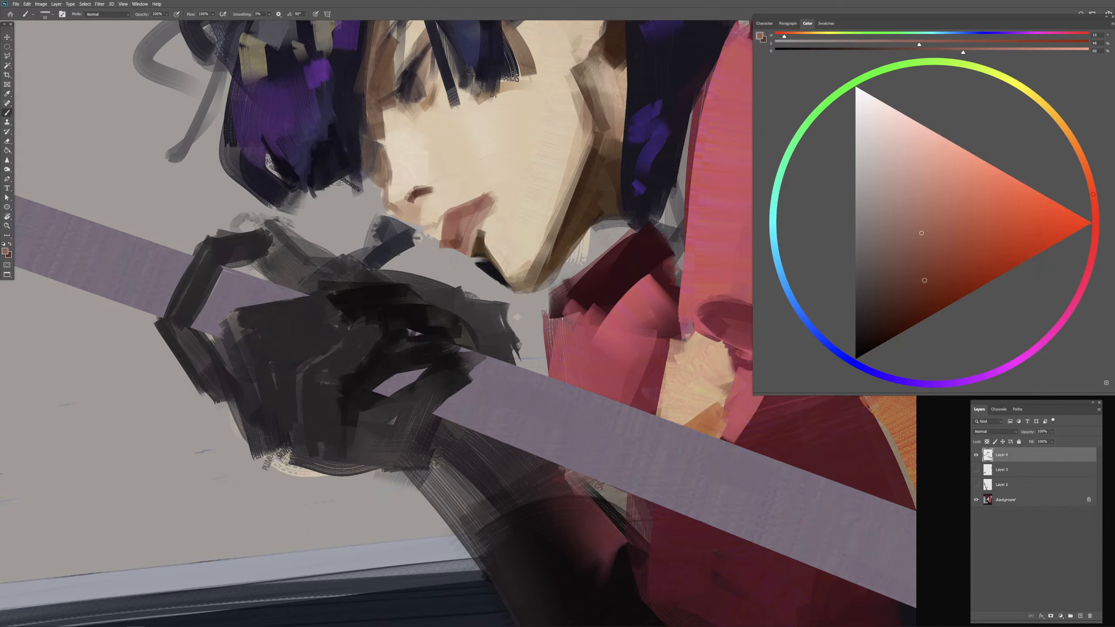
drag(922, 296, 919, 302)
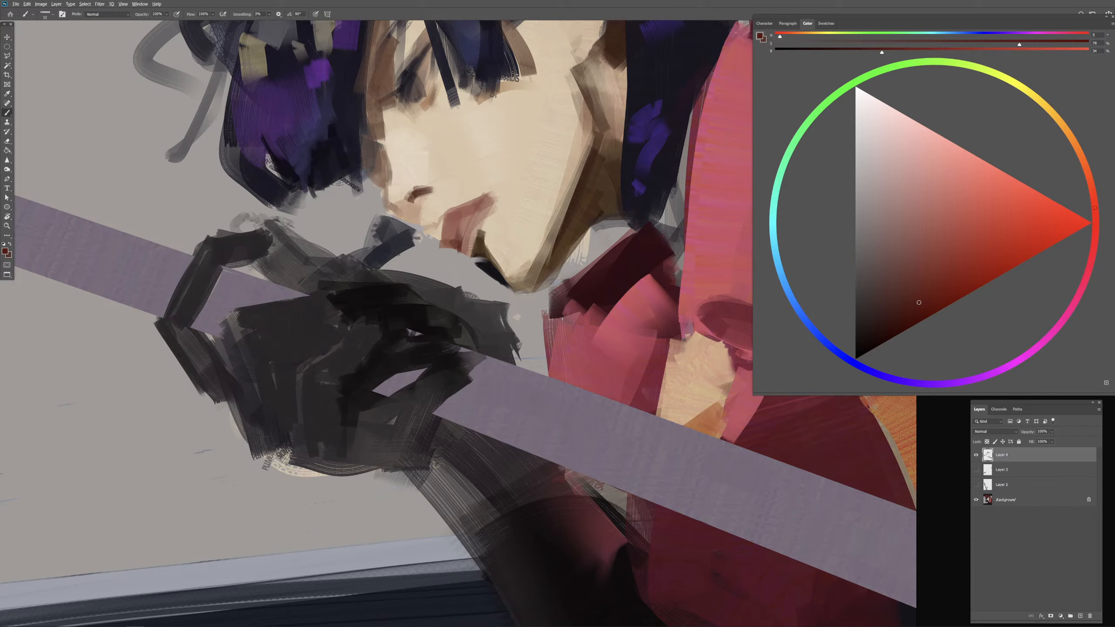
drag(462, 256, 459, 255)
drag(460, 249, 472, 259)
drag(467, 260, 477, 259)
Step: Try dark red strokes across the lips, undo them, and paint a thin dark line up to the corner of the mouth
drag(457, 235, 477, 217)
key(ctrl+z)
mouse_move(456, 228)
mouse_down()
mouse_move(486, 201)
mouse_move(464, 248)
mouse_up()
key(ctrl+z)
key(ctrl+z)
drag(491, 183, 480, 207)
alt+click(502, 192)
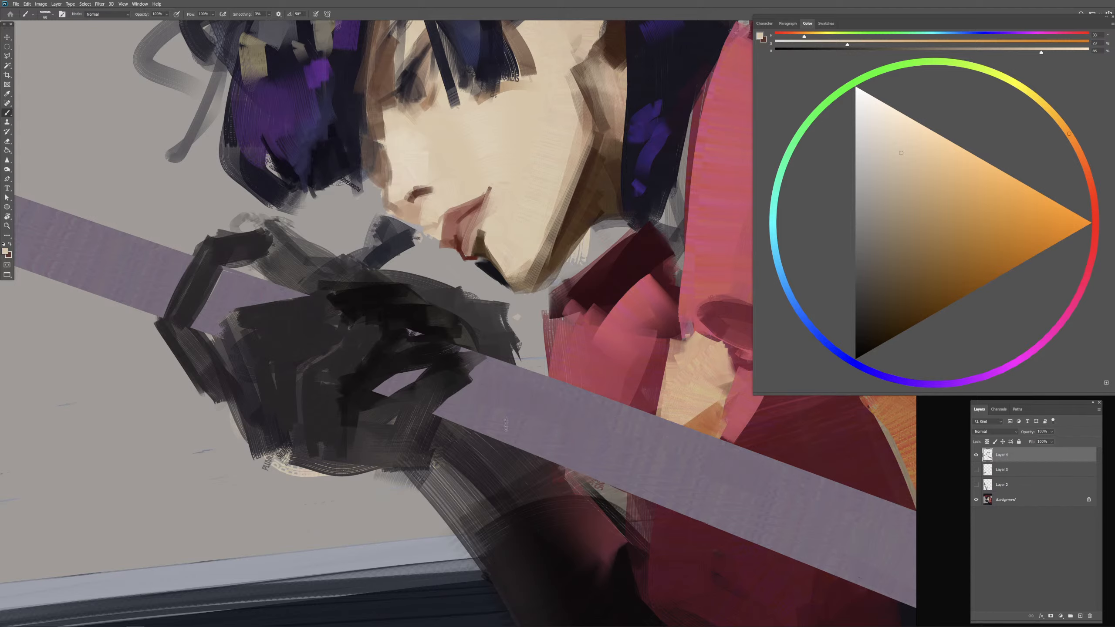
Step: Reshape the upper and front edges of the ear with sampled skin tones and near-black hair colour
key(ctrl+minus)
key(ctrl+minus)
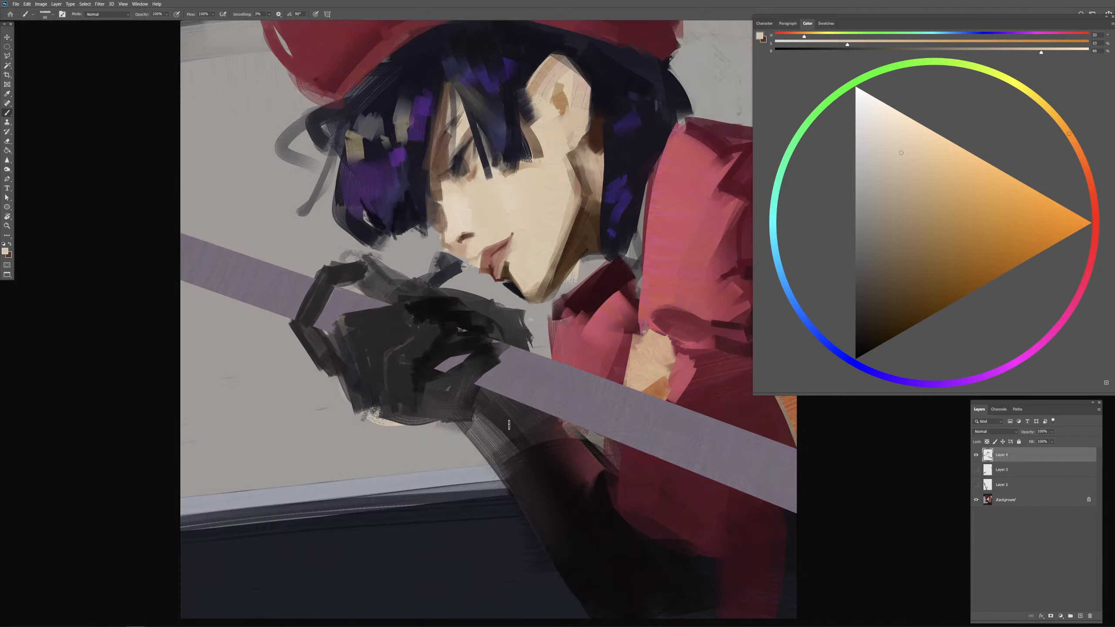
key(ctrl+plus)
alt+click(587, 55)
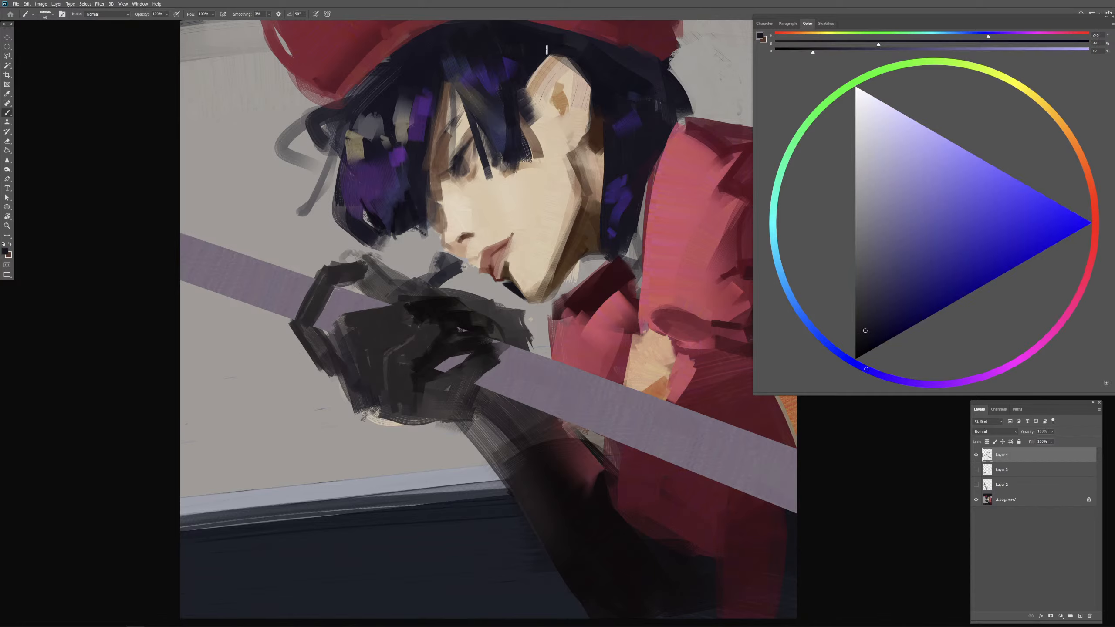
alt+click(547, 74)
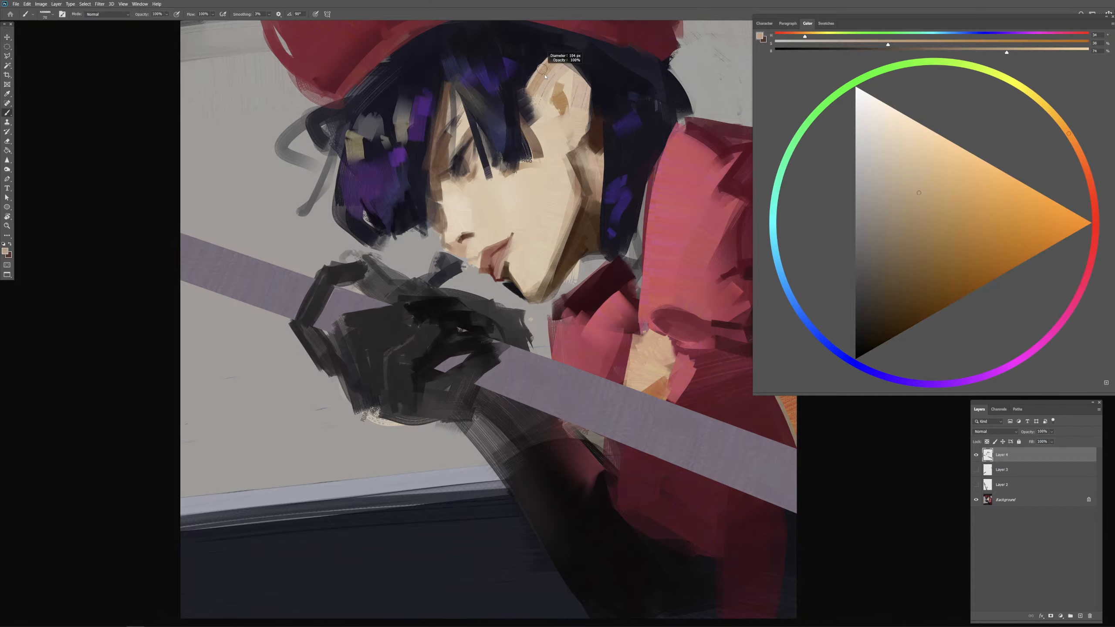
alt+click(568, 57)
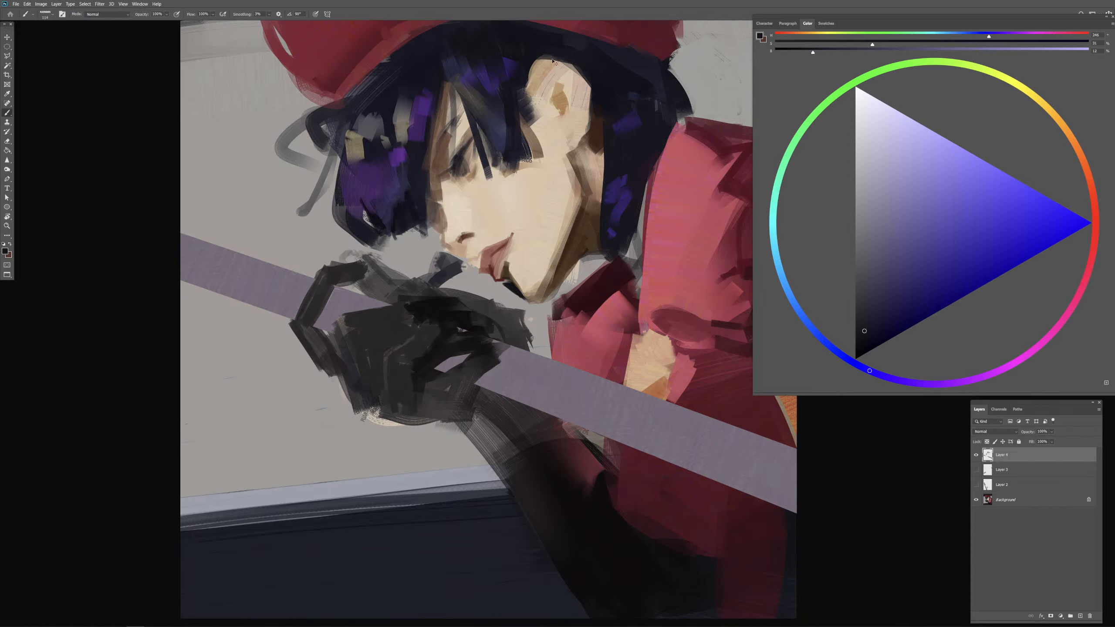
drag(583, 112, 570, 116)
mouse_move(549, 76)
mouse_down()
mouse_move(590, 108)
mouse_move(545, 89)
mouse_move(553, 99)
mouse_up()
alt+click(582, 219)
alt+click(540, 94)
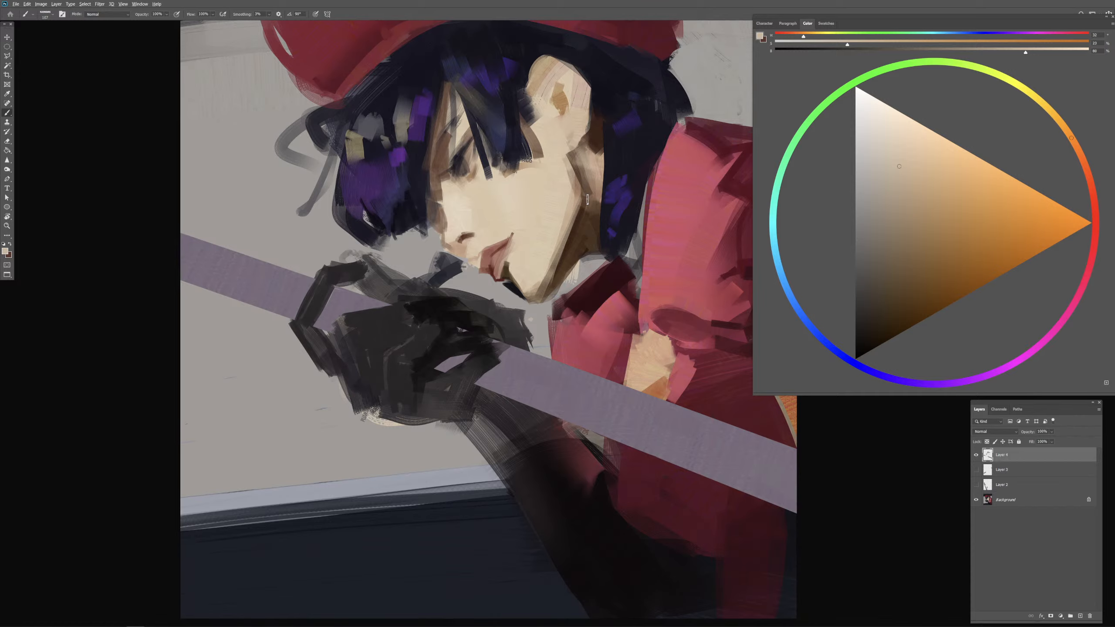
Step: Paint the hair behind the ear in near-black blue, darkening the mass below the cap
alt+click(601, 97)
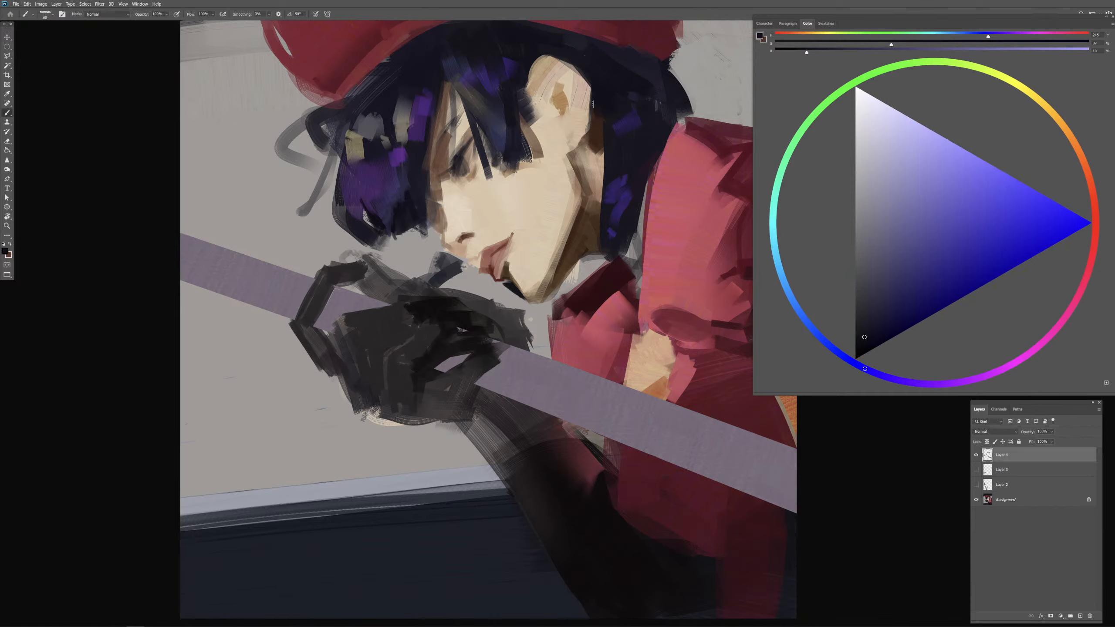
mouse_move(593, 105)
mouse_down()
mouse_move(594, 118)
mouse_move(644, 143)
mouse_move(628, 119)
mouse_up()
key(ctrl+minus)
alt+click(596, 152)
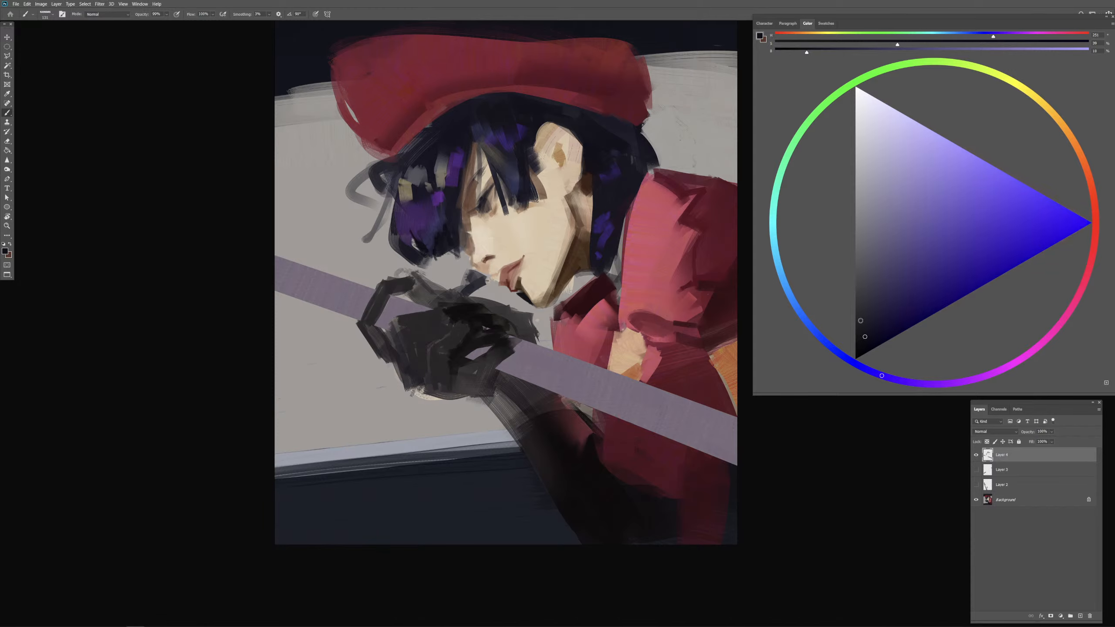
click(863, 347)
drag(595, 148, 602, 151)
mouse_move(563, 114)
mouse_down()
mouse_move(610, 124)
mouse_move(589, 143)
mouse_move(596, 158)
mouse_move(600, 127)
mouse_move(623, 150)
mouse_move(611, 134)
mouse_up()
drag(607, 172, 600, 172)
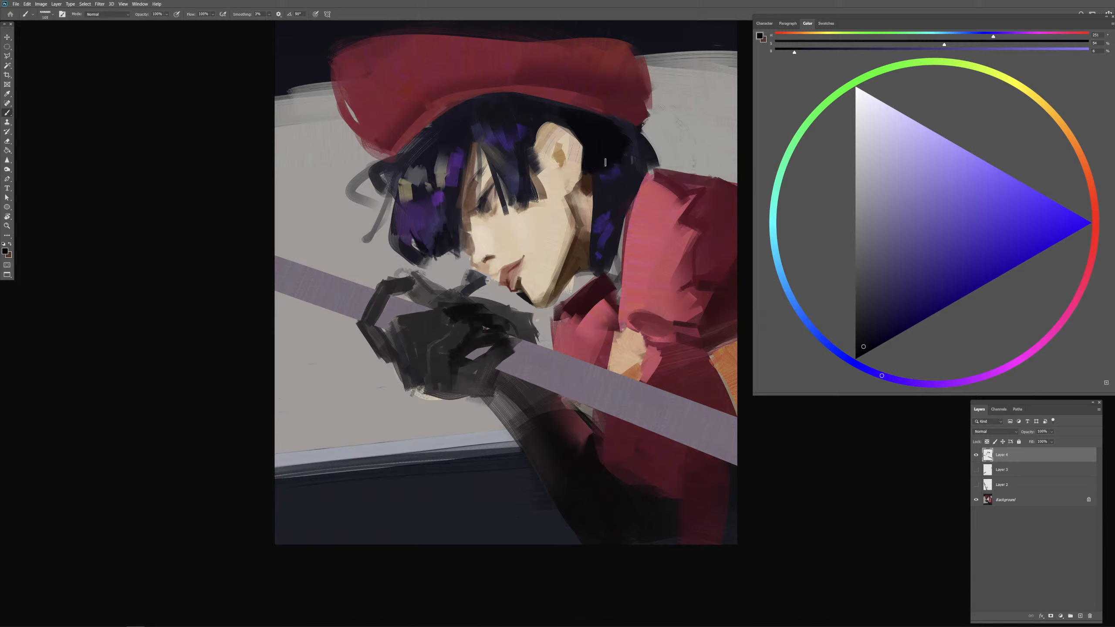
Step: Mix a muted violet-blue from the hair and paint it down the lock behind the neck over the bright blue accents
alt+click(610, 175)
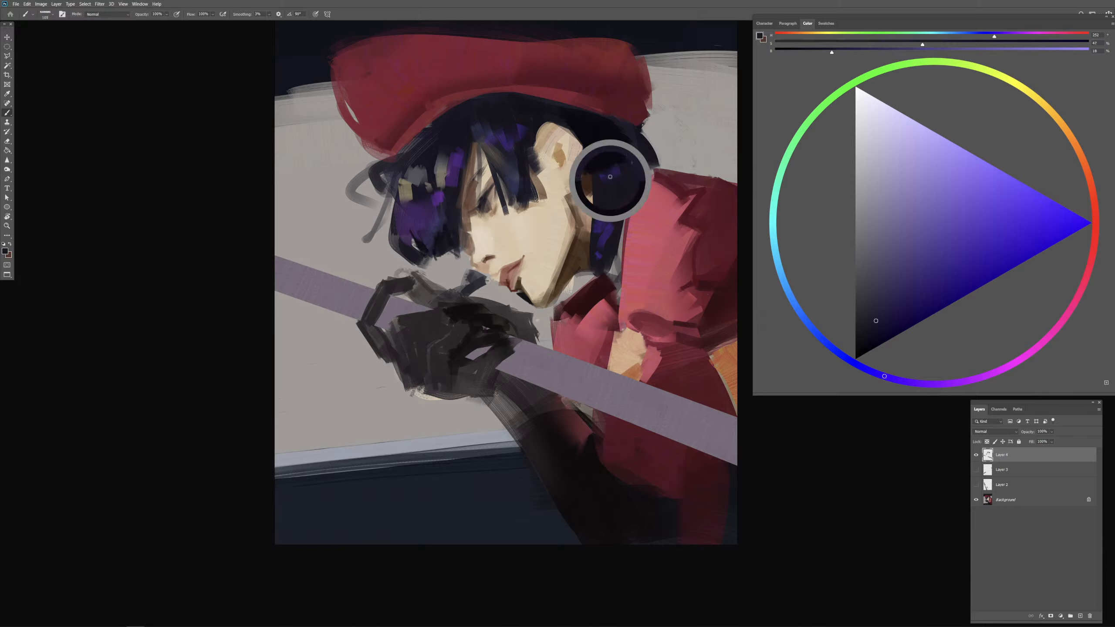
drag(608, 185, 608, 180)
alt+click(609, 180)
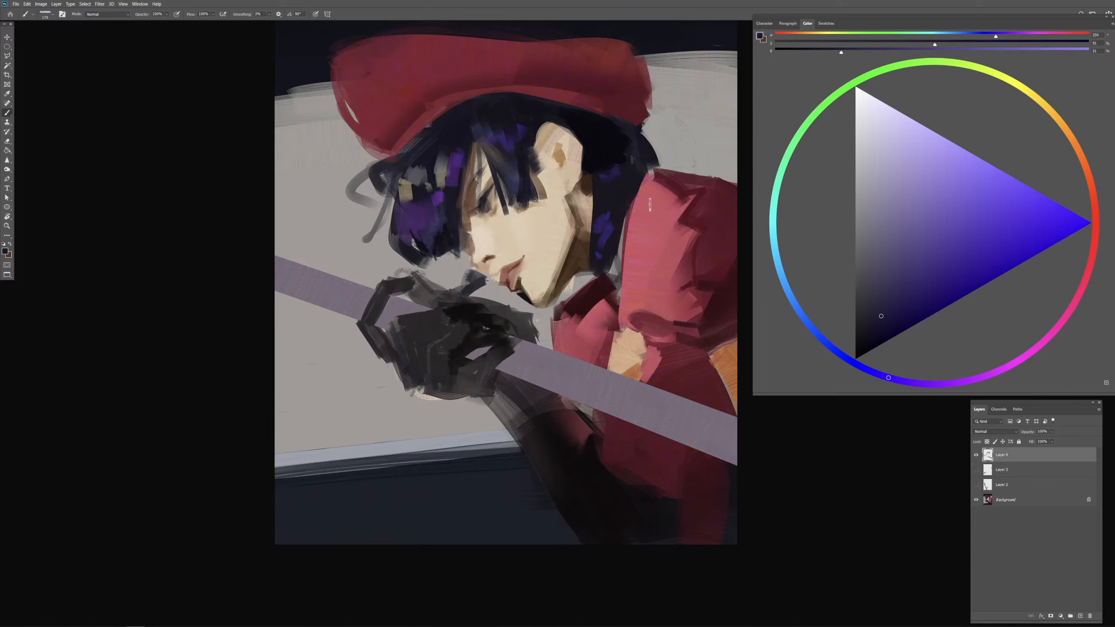
alt+click(609, 179)
alt+click(609, 180)
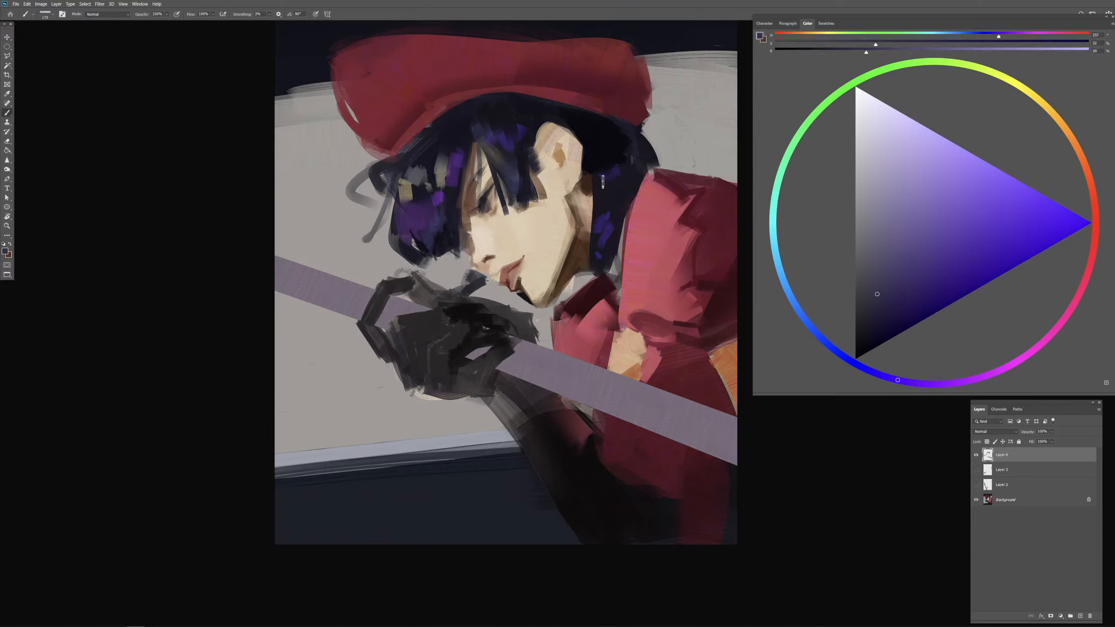
drag(620, 173, 604, 257)
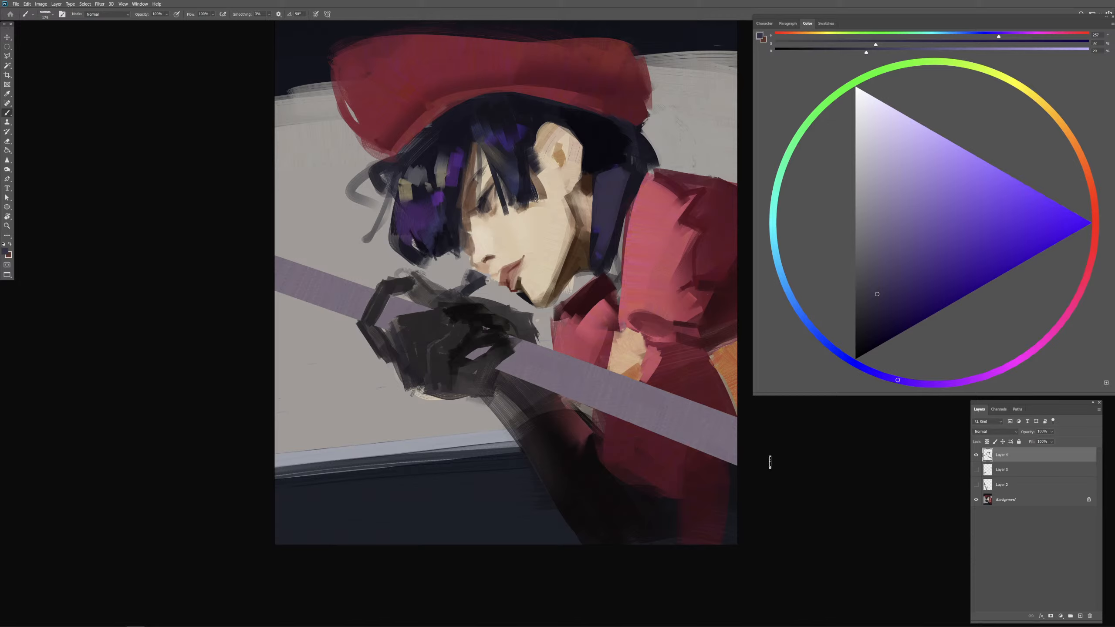
Step: Darken the violet-blue and repaint the lock of hair behind the neck
drag(601, 179, 593, 190)
alt+click(616, 175)
click(872, 309)
click(869, 323)
mouse_move(597, 181)
mouse_down()
mouse_move(620, 174)
mouse_move(599, 179)
mouse_move(598, 240)
mouse_move(621, 179)
mouse_move(612, 228)
mouse_up()
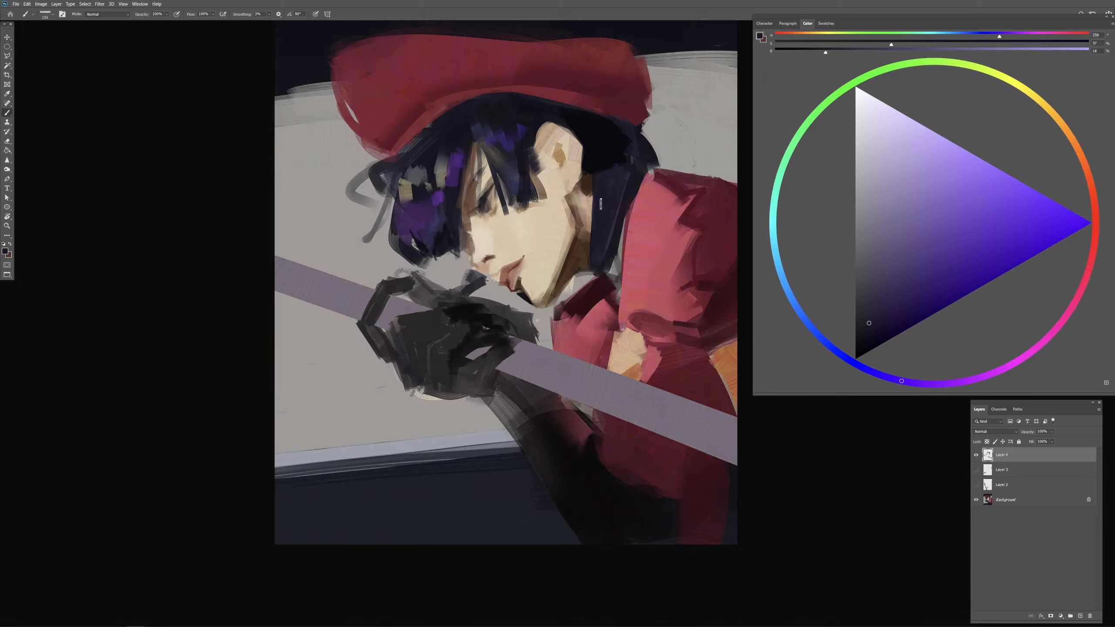
Step: Paint dark violet-blue strokes over the hair above the fringe, below the cap
alt+right_click(507, 126)
drag(514, 128, 518, 151)
alt+right_click(502, 142)
alt+right_click(494, 143)
alt+right_click(495, 141)
alt+right_click(491, 134)
mouse_move(476, 117)
mouse_down()
mouse_move(498, 125)
mouse_move(487, 130)
mouse_up()
Step: Pick a slightly lighter muted violet and try it on the hair below the cap and behind the neck, undoing the strokes
click(870, 313)
alt+right_click(488, 125)
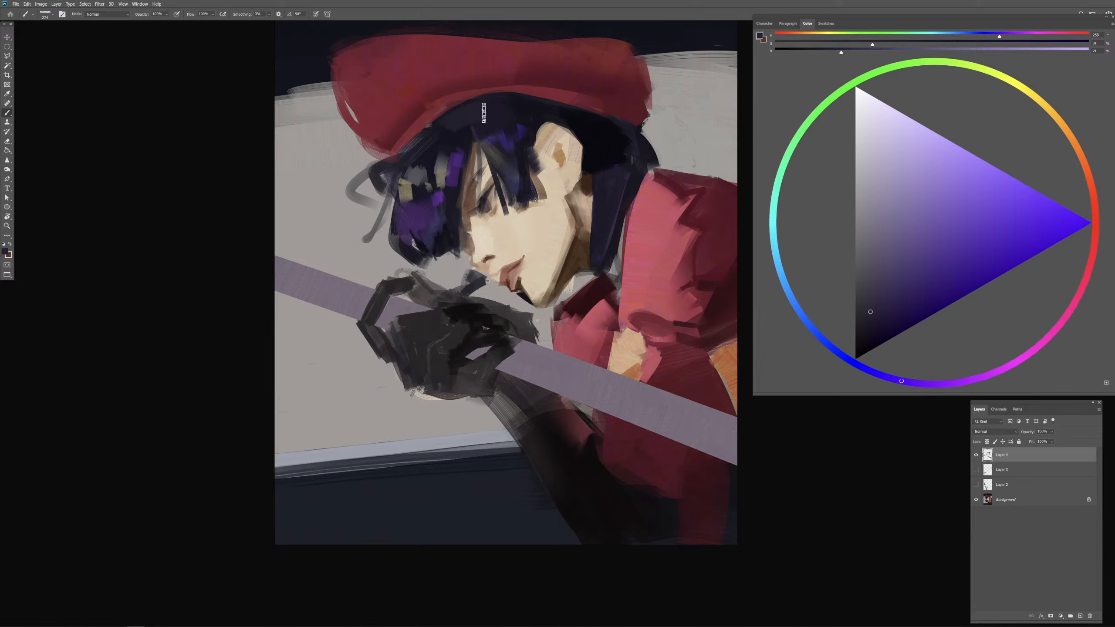
key(ctrl+z)
drag(473, 113, 501, 119)
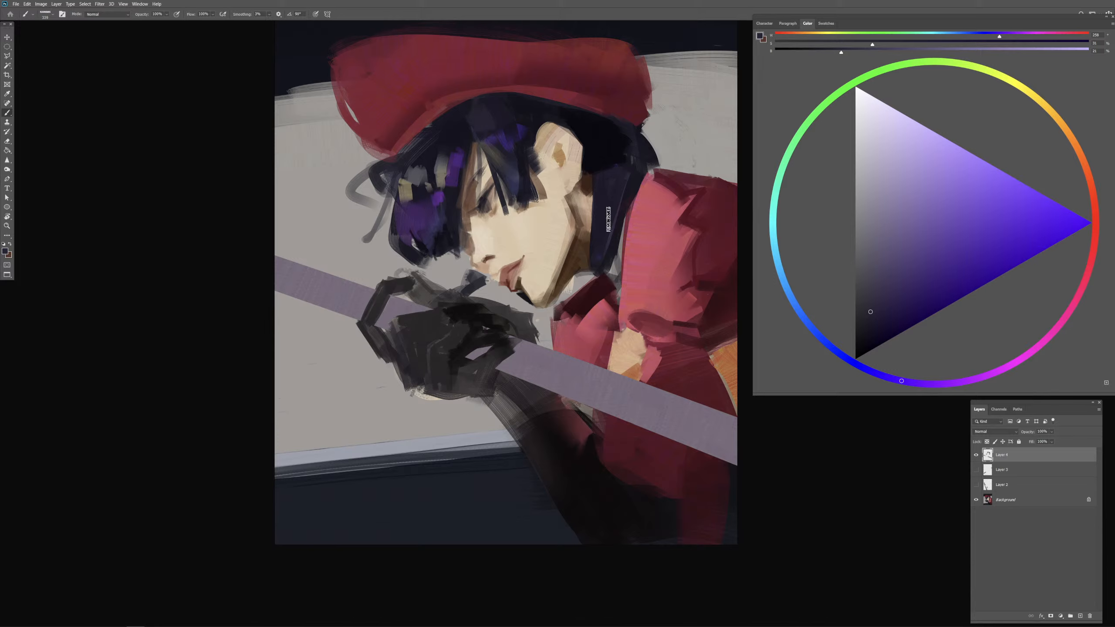
mouse_move(610, 212)
mouse_down()
mouse_move(605, 240)
mouse_move(600, 225)
mouse_up()
key(ctrl+z)
key(ctrl+z)
Step: Paint broad muted violet strokes from the hair below the cap down into the front of the fringe
drag(472, 118, 484, 132)
alt+right_click(458, 137)
alt+right_click(453, 140)
alt+right_click(446, 154)
mouse_move(421, 169)
mouse_down()
mouse_move(476, 130)
mouse_move(422, 165)
mouse_move(476, 130)
mouse_move(426, 156)
mouse_move(474, 124)
mouse_move(436, 152)
mouse_move(454, 128)
mouse_move(486, 120)
mouse_up()
alt+right_click(470, 137)
alt+right_click(478, 143)
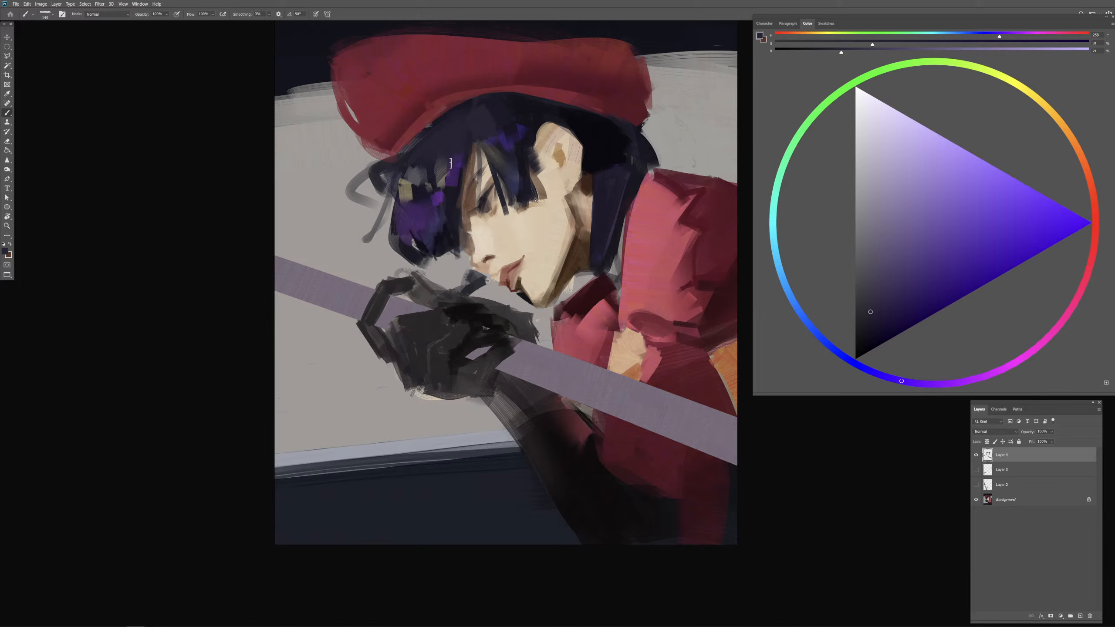
Step: Tone down the bright purple patches in the front hair with muted violet, sampled purple and near-black strokes
alt+right_click(448, 181)
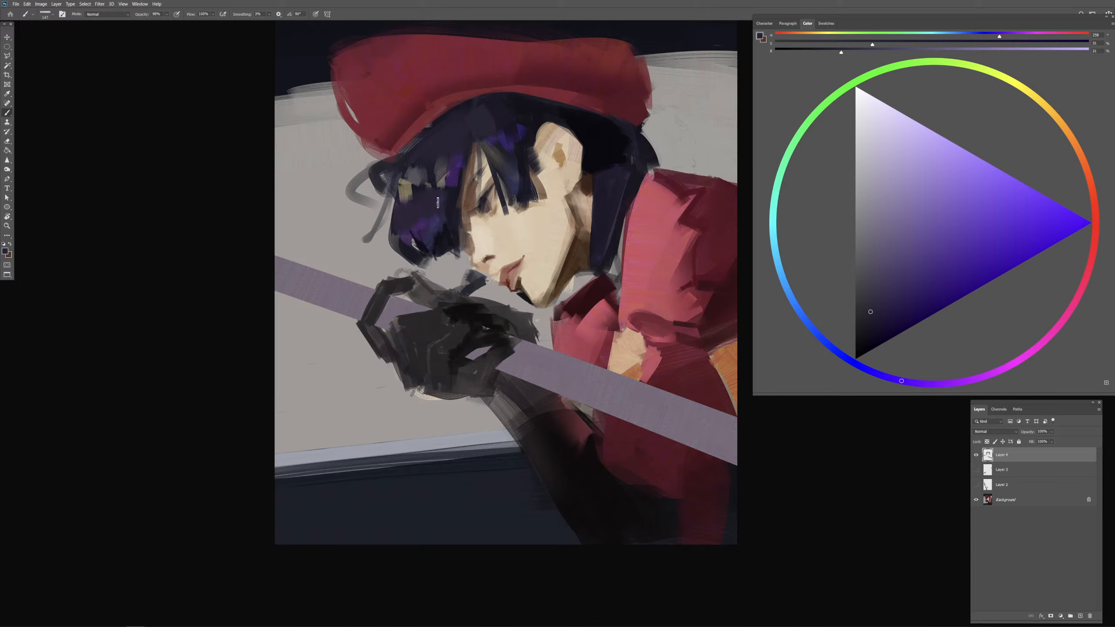
mouse_move(406, 216)
mouse_down()
mouse_move(420, 234)
mouse_move(413, 222)
mouse_up()
alt+click(421, 228)
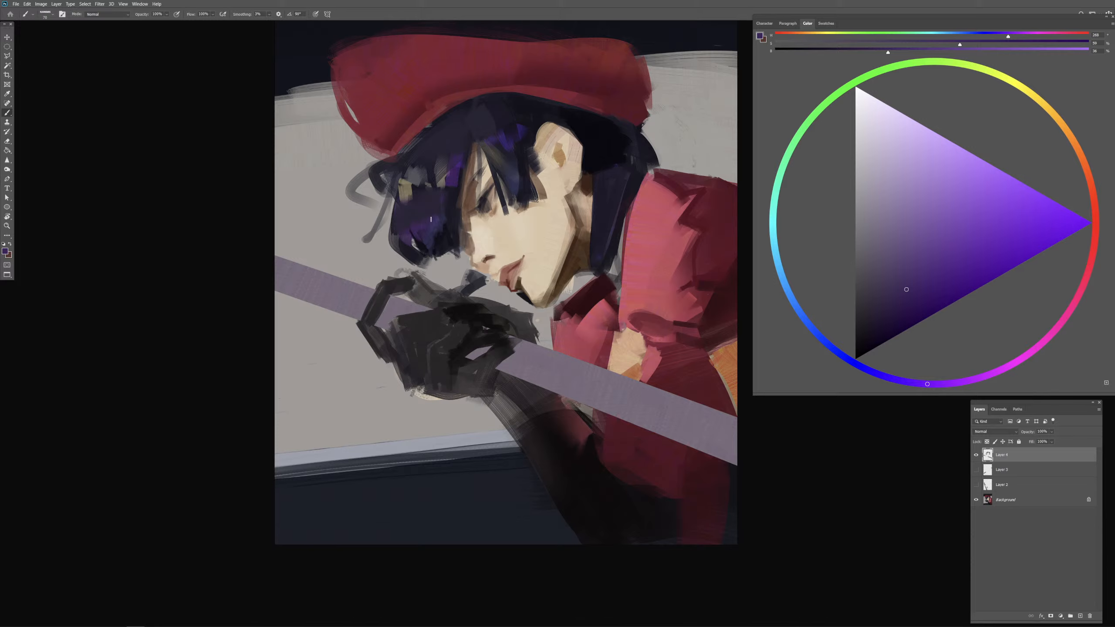
alt+click(445, 229)
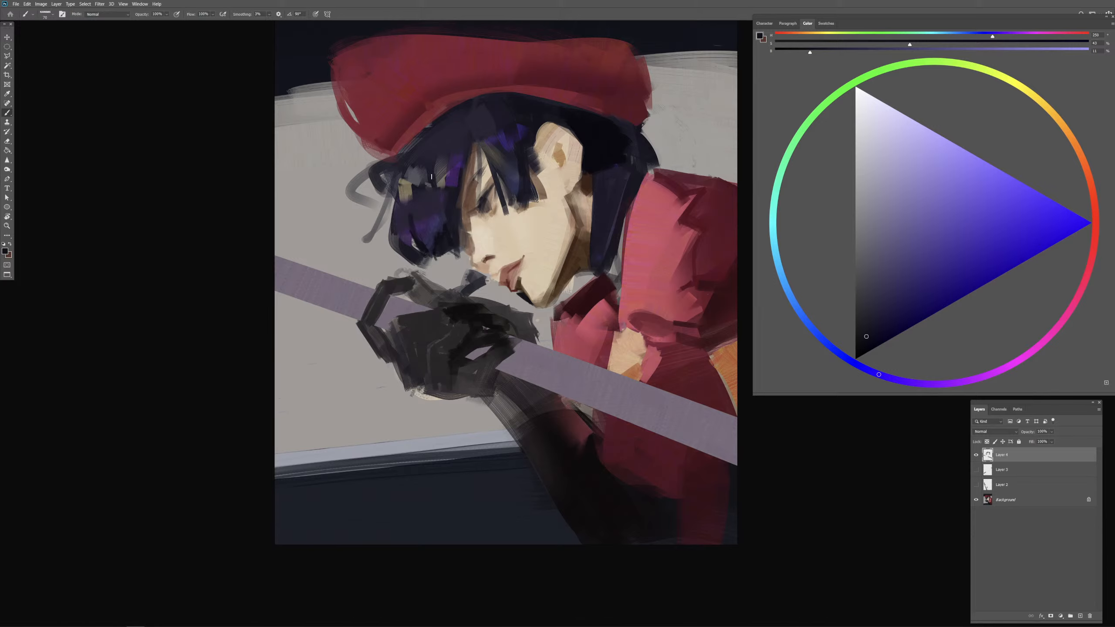
Step: Cover the grey patches in the upper fringe with sampled dark hair colours
alt+click(431, 155)
mouse_move(423, 172)
mouse_down()
mouse_move(540, 136)
mouse_move(530, 119)
mouse_move(556, 118)
mouse_move(448, 145)
mouse_move(433, 188)
mouse_up()
alt+click(536, 117)
alt+click(421, 173)
alt+click(443, 183)
Step: Try grey-beige highlight strokes in the fringe beside the forehead, undo them, and repaint a smaller highlight
drag(455, 150, 434, 178)
drag(455, 157, 446, 185)
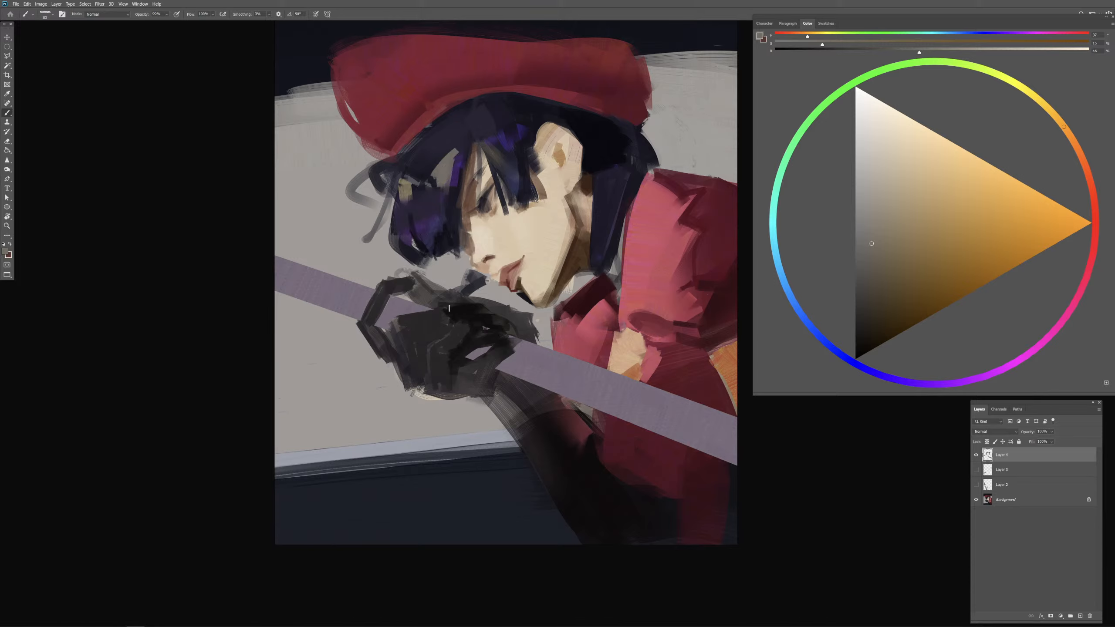
key(ctrl+z)
key(ctrl+z)
key(ctrl+z)
key(ctrl+z)
mouse_move(454, 155)
mouse_down()
mouse_move(436, 182)
mouse_move(452, 182)
mouse_up()
Step: Add short grey-beige highlights to the hair between the forehead and the ear, undoing the misplaced strokes
mouse_move(451, 171)
mouse_down()
mouse_move(448, 182)
mouse_move(517, 160)
mouse_up()
mouse_move(496, 161)
mouse_down()
mouse_move(541, 197)
mouse_move(552, 237)
mouse_move(507, 159)
mouse_up()
key(ctrl+z)
key(ctrl+z)
drag(521, 134, 522, 155)
mouse_move(519, 157)
mouse_down()
mouse_move(522, 141)
mouse_move(511, 154)
mouse_up()
alt+click(529, 138)
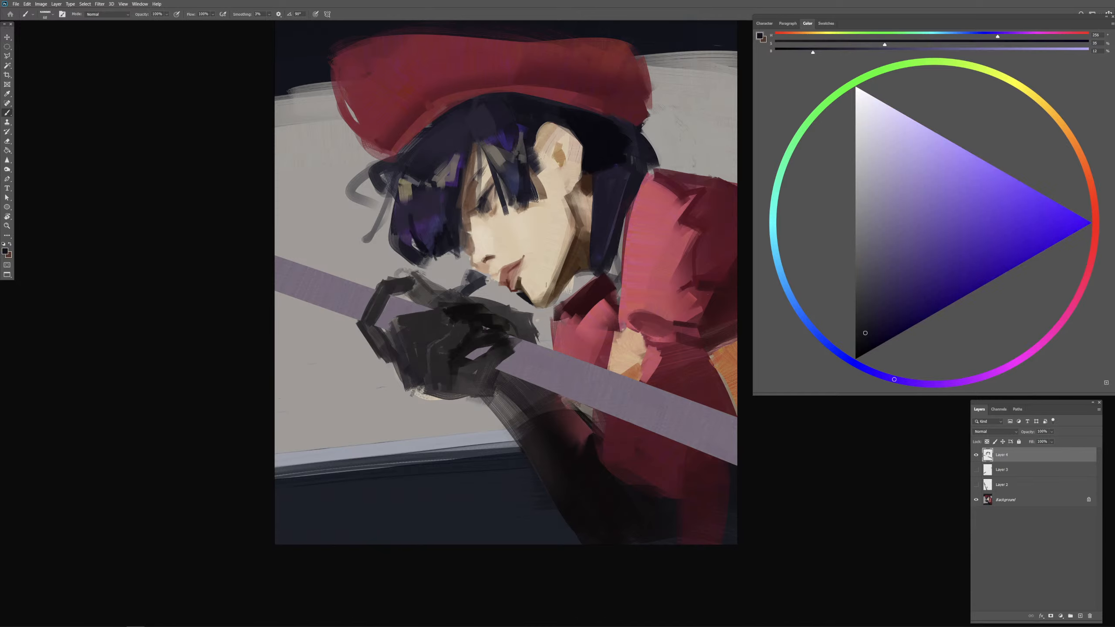
Step: Trim the fringe highlights with near-black and dark violet-blue strokes in the hair below the cap
mouse_move(450, 169)
mouse_down()
mouse_move(476, 144)
mouse_move(465, 156)
mouse_move(435, 159)
mouse_up()
alt+click(596, 138)
mouse_move(438, 132)
mouse_down()
mouse_move(420, 170)
mouse_move(427, 163)
mouse_up()
alt+click(440, 155)
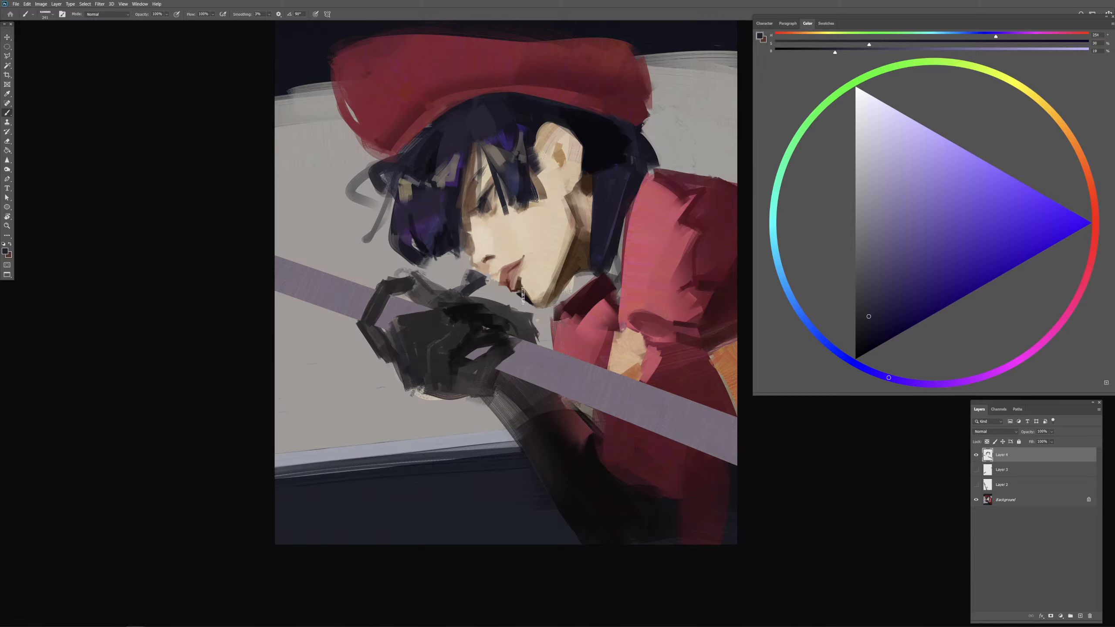
Step: Try a saturated blue-violet stroke around the jaw and chin, and undo it
click(952, 240)
drag(544, 321, 555, 320)
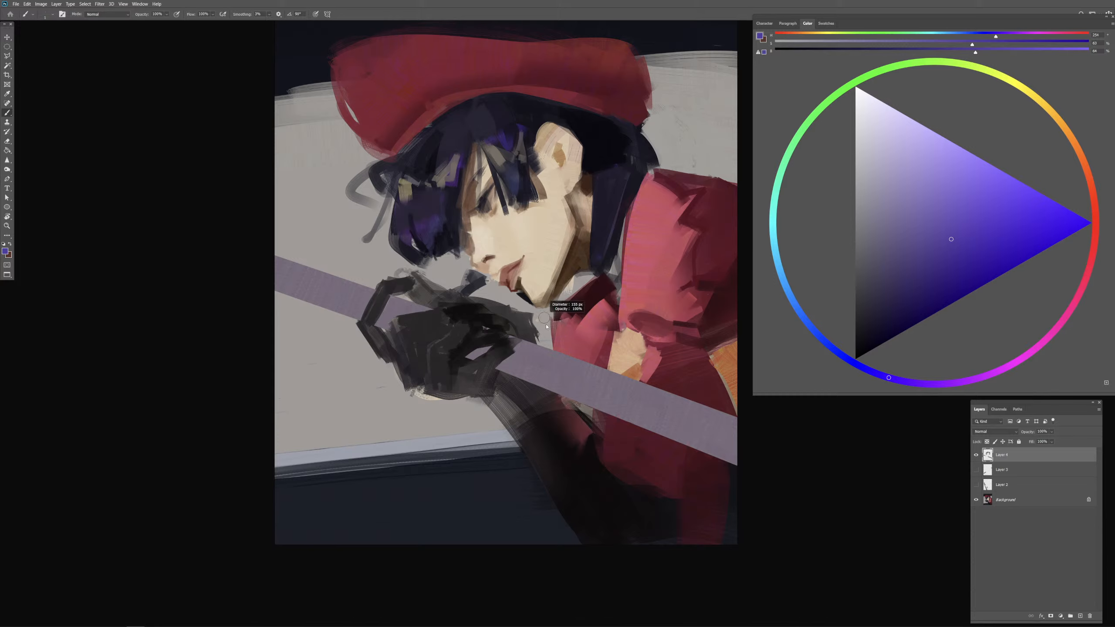
mouse_move(533, 283)
mouse_down()
mouse_move(513, 285)
mouse_move(538, 283)
mouse_up()
key(ctrl+z)
Step: Paint a near-black shadow beneath the jaw across the upper edge of the dark red collar
alt+click(521, 294)
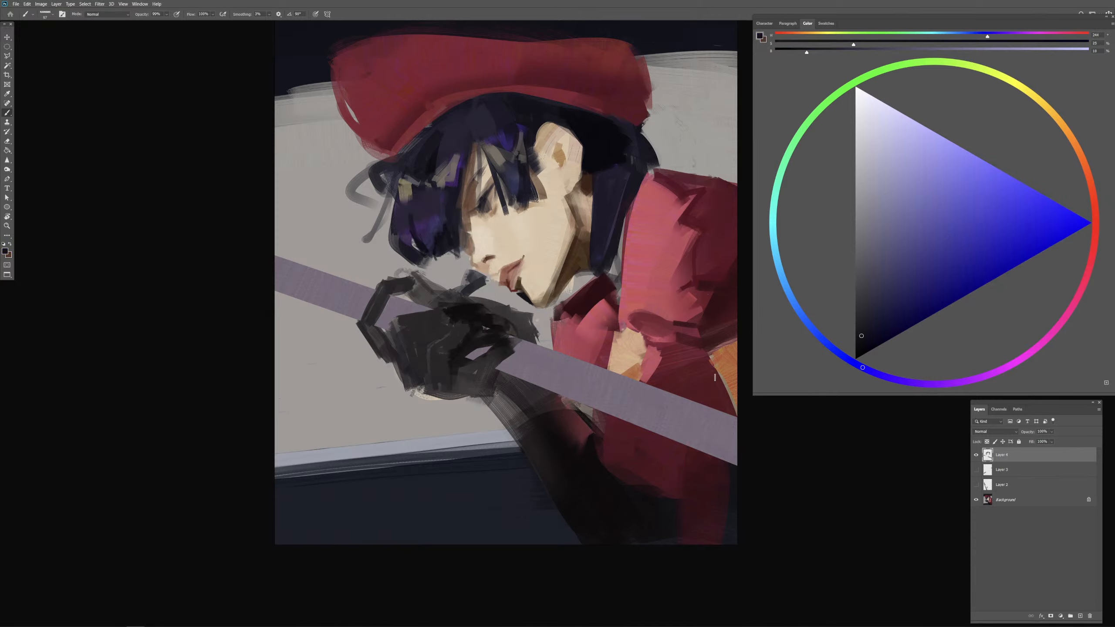
drag(508, 352, 504, 352)
mouse_move(555, 306)
mouse_down()
mouse_move(580, 279)
mouse_move(561, 303)
mouse_move(588, 278)
mouse_move(568, 317)
mouse_move(606, 296)
mouse_up()
alt+click(589, 300)
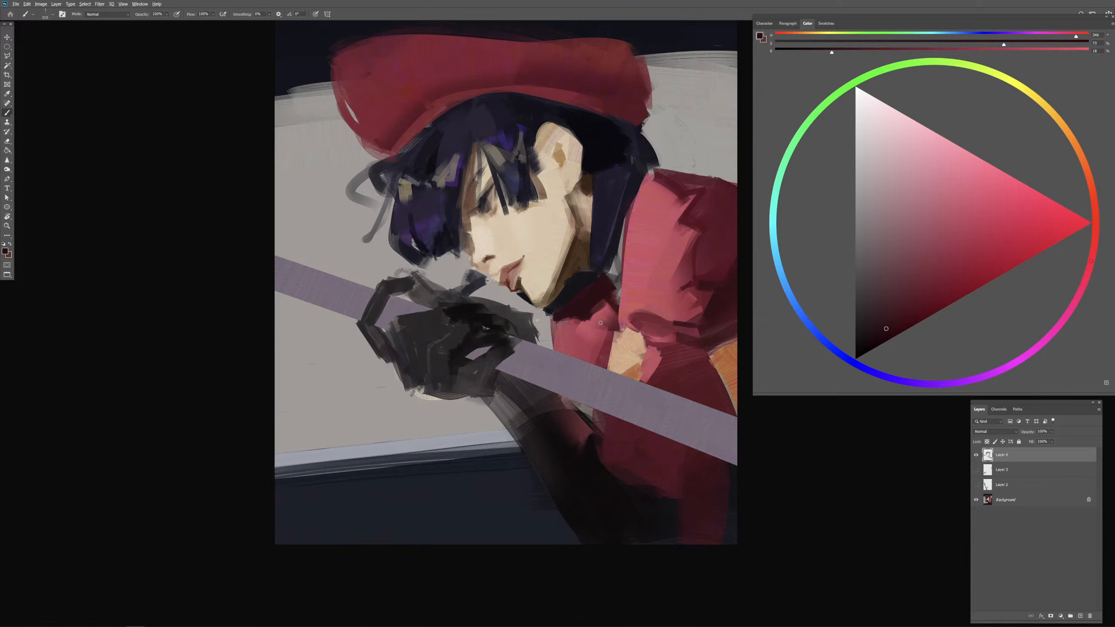
Step: Try sampled skin tone along the collar below the jaw, undo it, and repaint with a darker beige
alt+click(560, 264)
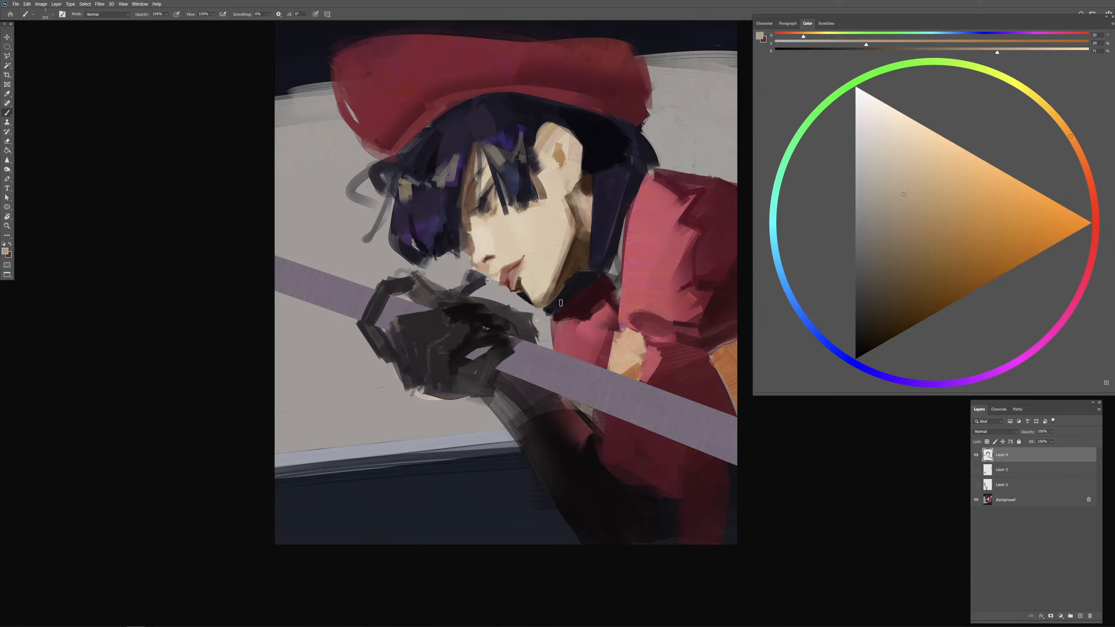
alt+right_click(575, 302)
drag(562, 314, 594, 289)
key(ctrl+z)
click(903, 220)
drag(567, 307, 605, 277)
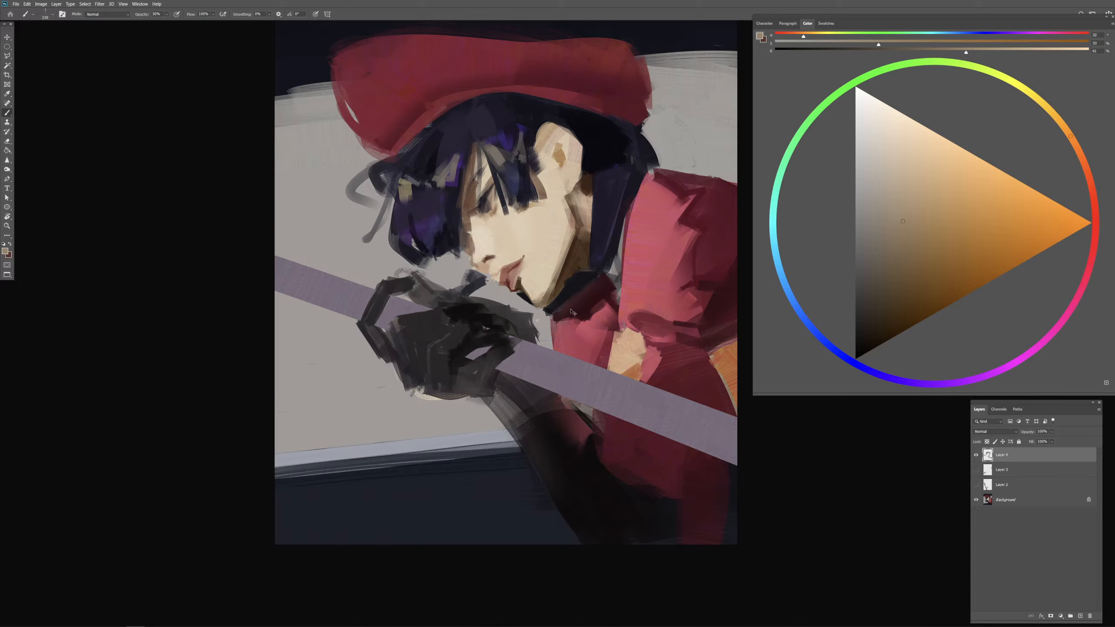
Step: Rework the collar below the jaw with a different brush and dark red strokes, narrowing the near-black shadow
mouse_move(560, 314)
mouse_down()
mouse_move(591, 286)
mouse_move(567, 309)
mouse_move(575, 302)
mouse_up()
alt+right_click(550, 311)
drag(576, 305, 562, 306)
key(period)
key(comma)
key(period)
alt+right_click(567, 311)
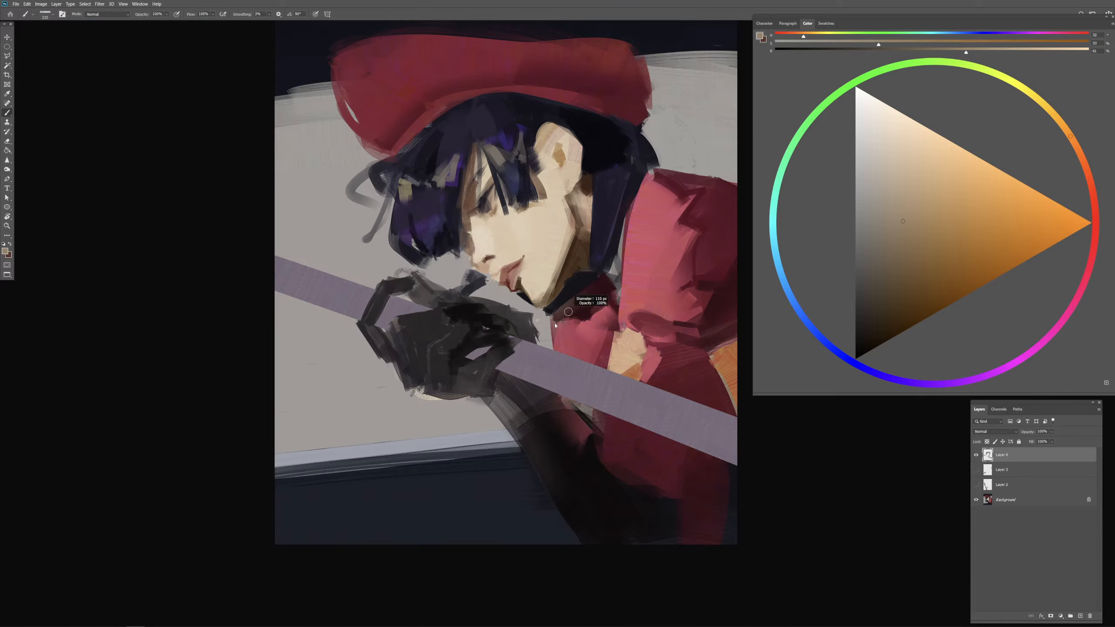
alt+click(584, 318)
drag(595, 309, 601, 295)
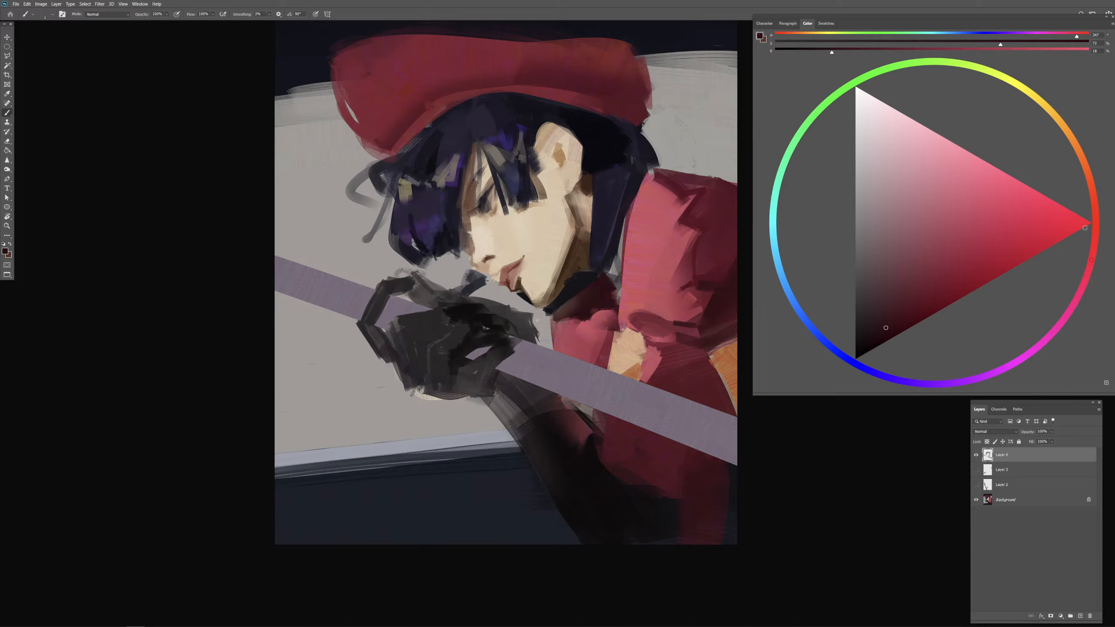
Step: Mark the area from below the chin around the collar with a bright green outline, and undo the mark
click(845, 89)
click(971, 245)
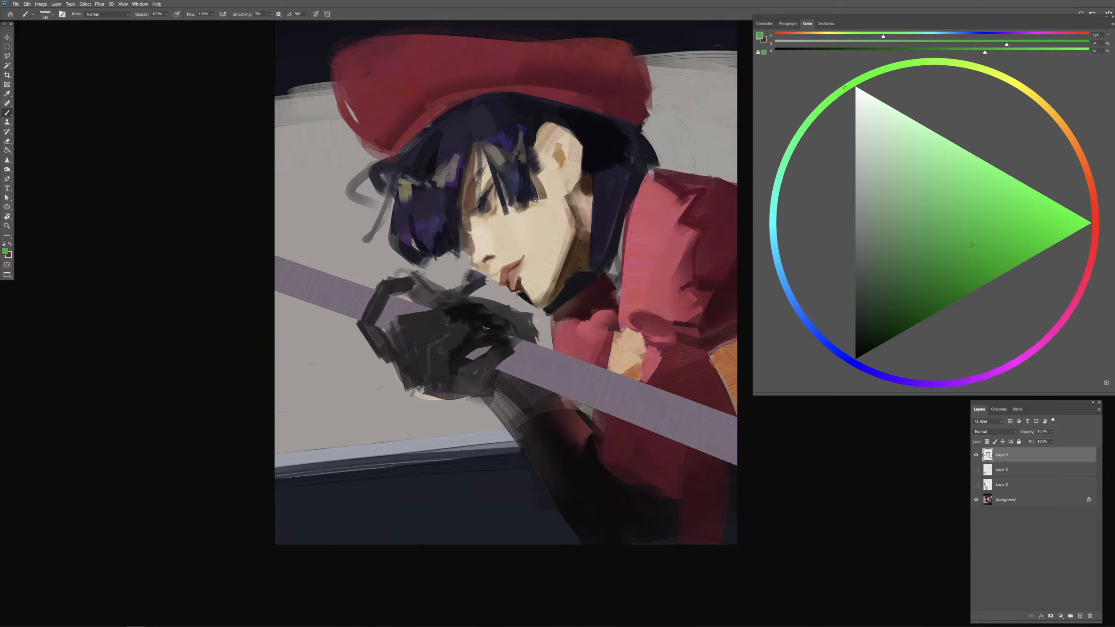
mouse_move(516, 295)
mouse_down()
mouse_move(564, 326)
mouse_move(579, 319)
mouse_move(544, 316)
mouse_move(565, 307)
mouse_move(599, 331)
mouse_move(629, 295)
mouse_move(569, 278)
mouse_up()
key(ctrl+z)
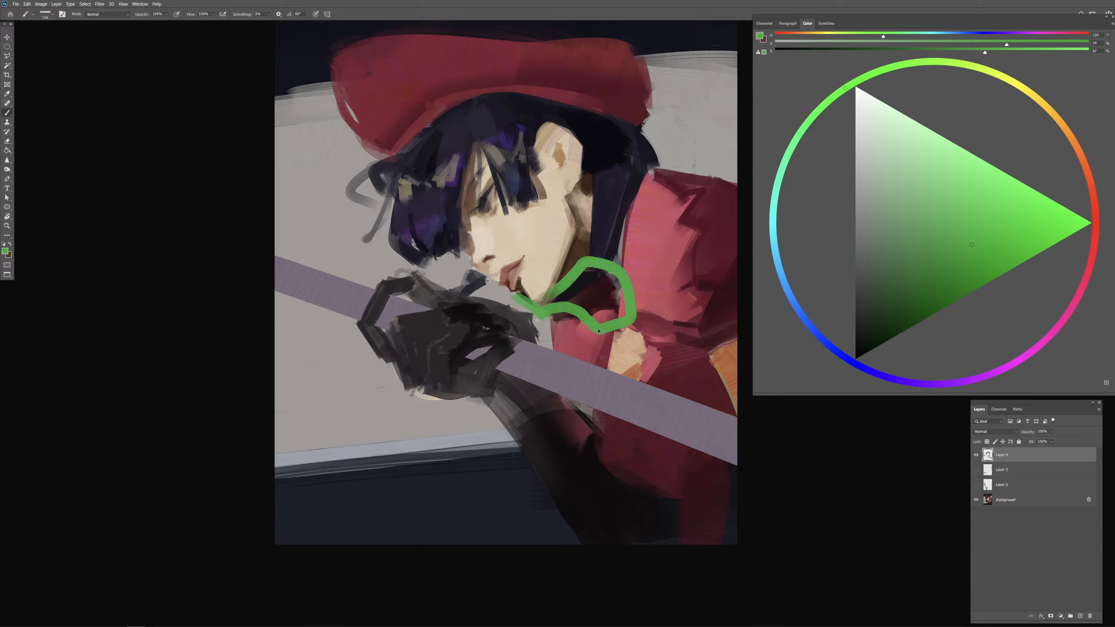
Step: Undo the green outline and repaint the front of the collar below the chin with sampled reddish-pink tones
key(ctrl+z)
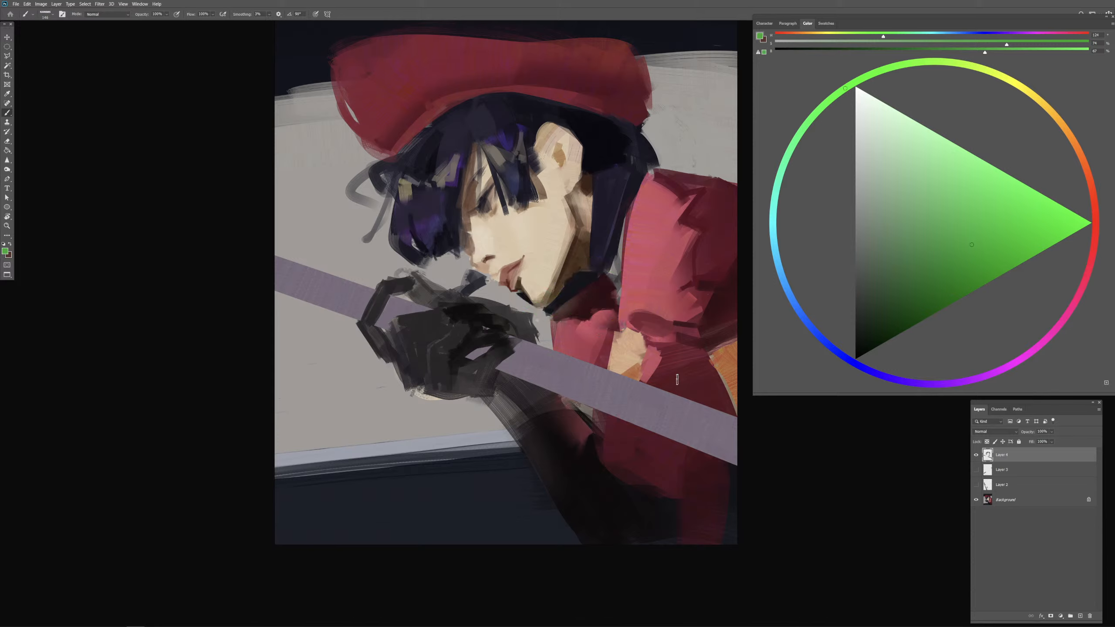
alt+click(560, 326)
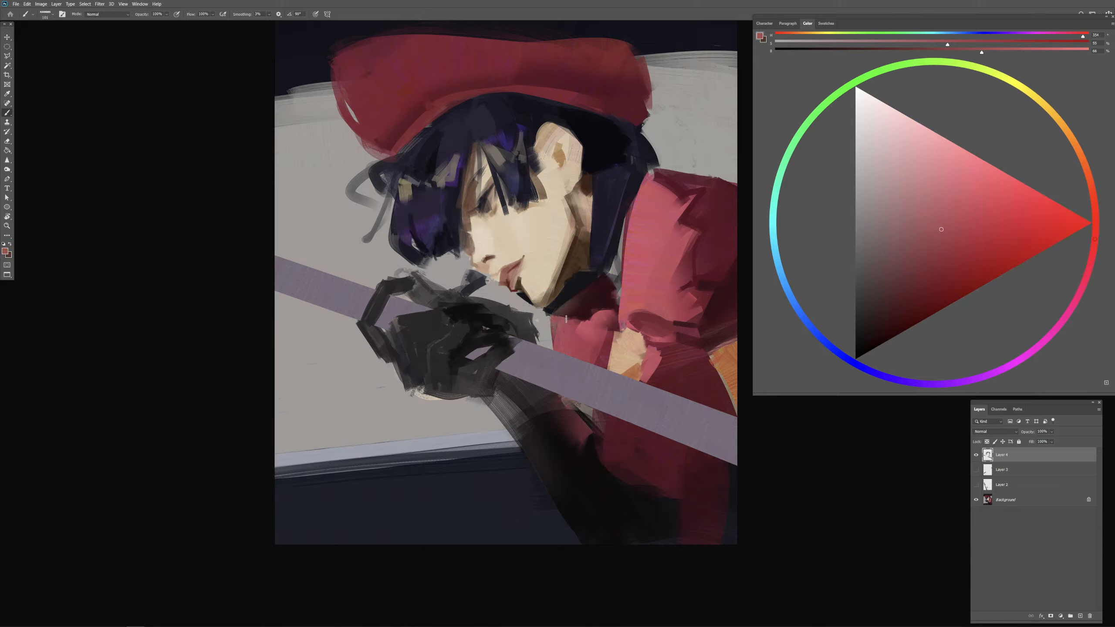
alt+click(554, 317)
drag(554, 317, 586, 316)
alt+right_click(573, 319)
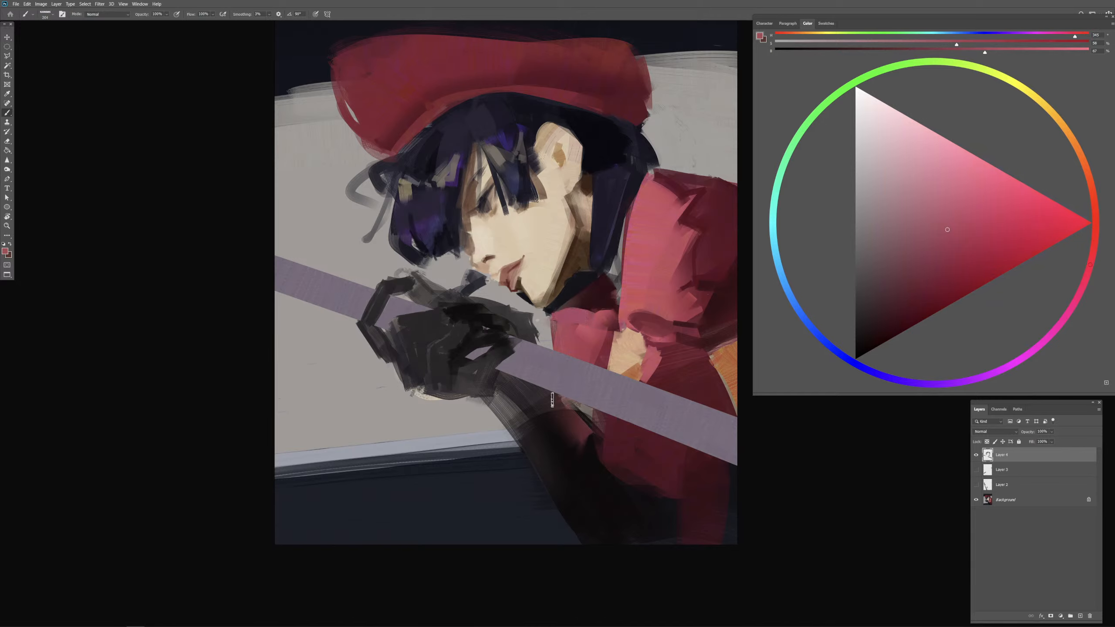
alt+right_click(566, 288)
drag(507, 289, 536, 306)
key(ctrl+z)
alt+right_click(611, 326)
alt+click(587, 333)
alt+right_click(582, 338)
Step: Paint near-black strokes over the hair behind the ear and beneath the cap's brim
alt+click(598, 127)
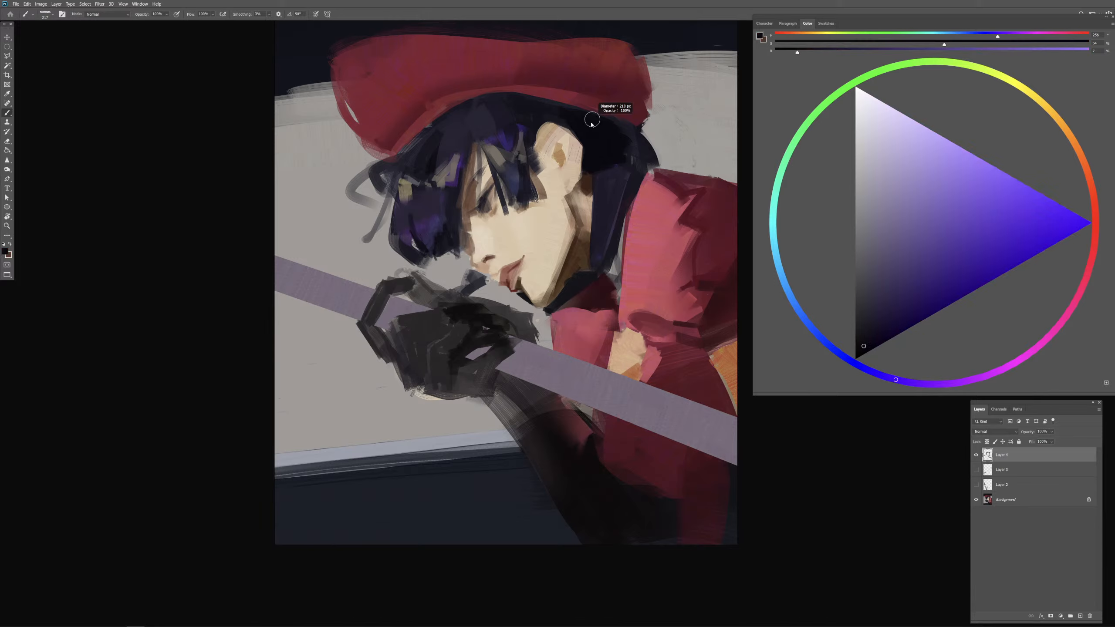
drag(537, 104, 592, 120)
alt+right_click(623, 146)
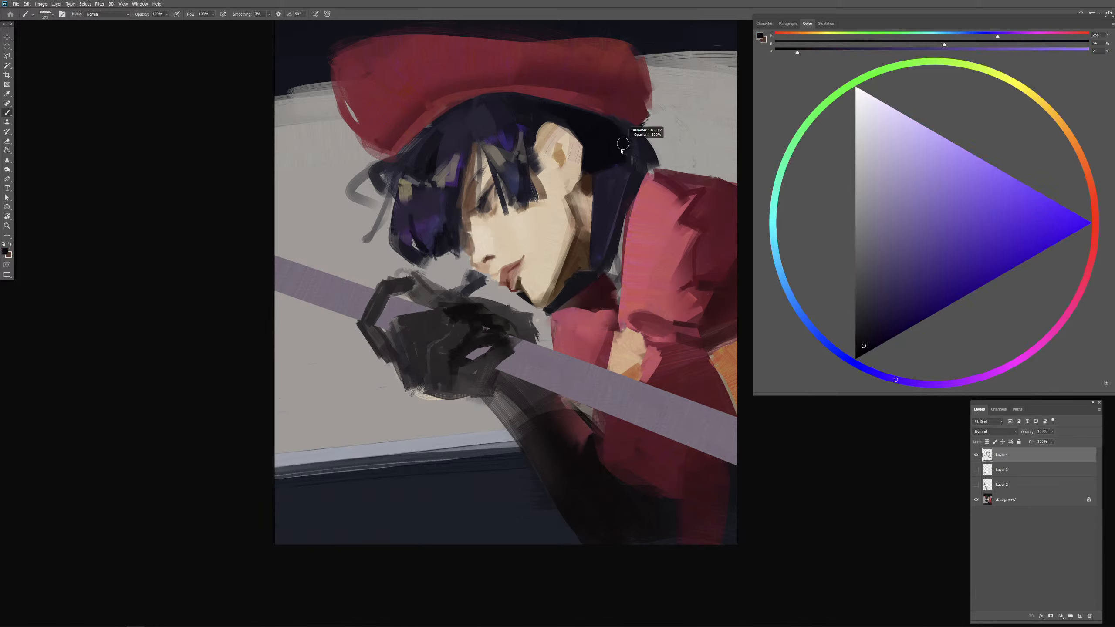
alt+right_click(623, 129)
alt+right_click(625, 126)
alt+right_click(619, 142)
alt+right_click(630, 144)
drag(635, 143, 638, 156)
alt+right_click(629, 145)
alt+click(613, 146)
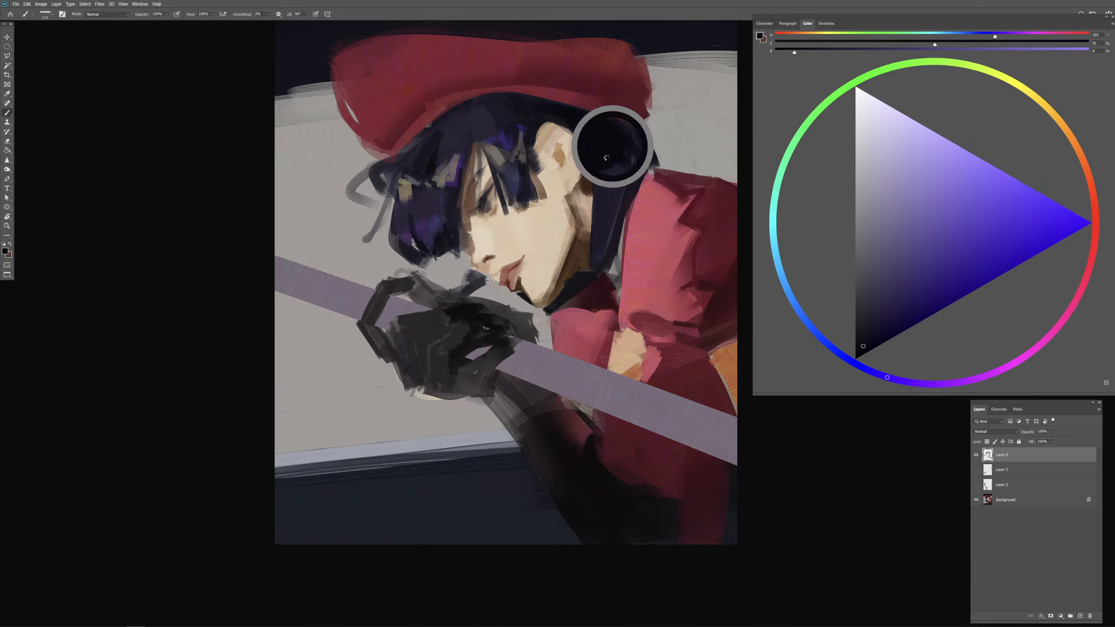
alt+right_click(615, 149)
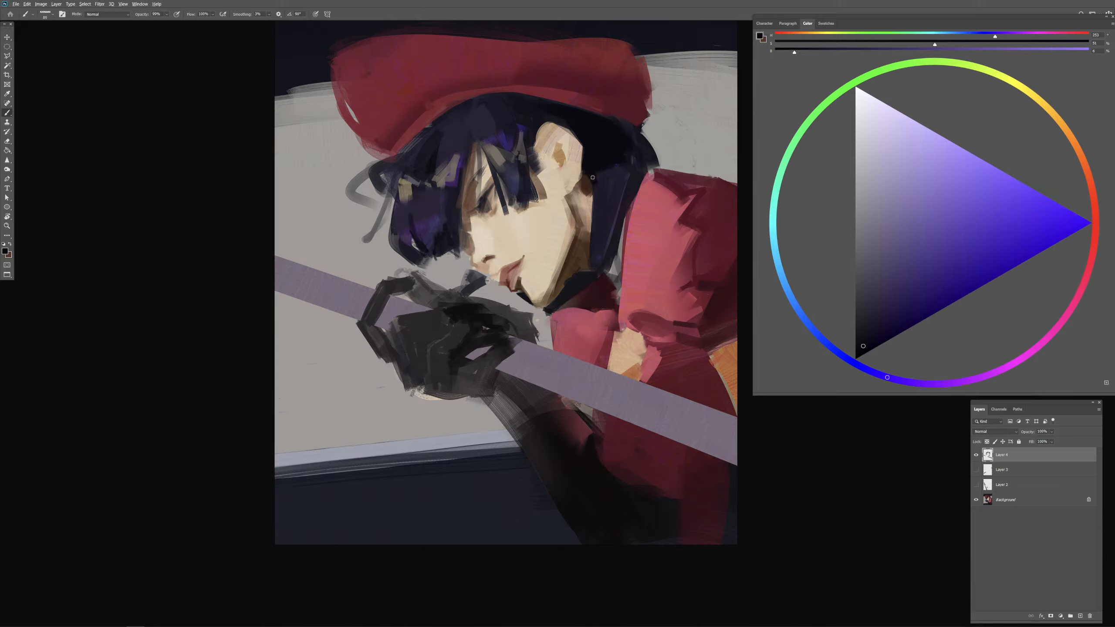
Step: Rework the dark hair edge beside the earlobe and trim the top of the ear with sampled near-black
alt+right_click(593, 178)
alt+click(585, 184)
alt+click(585, 174)
alt+click(584, 176)
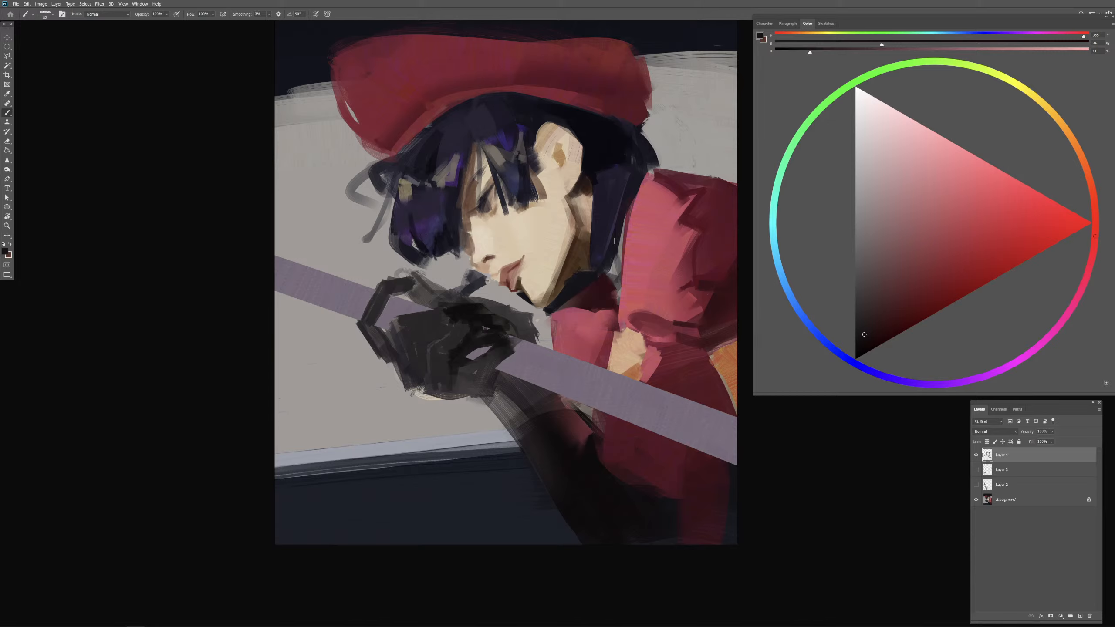
alt+click(587, 133)
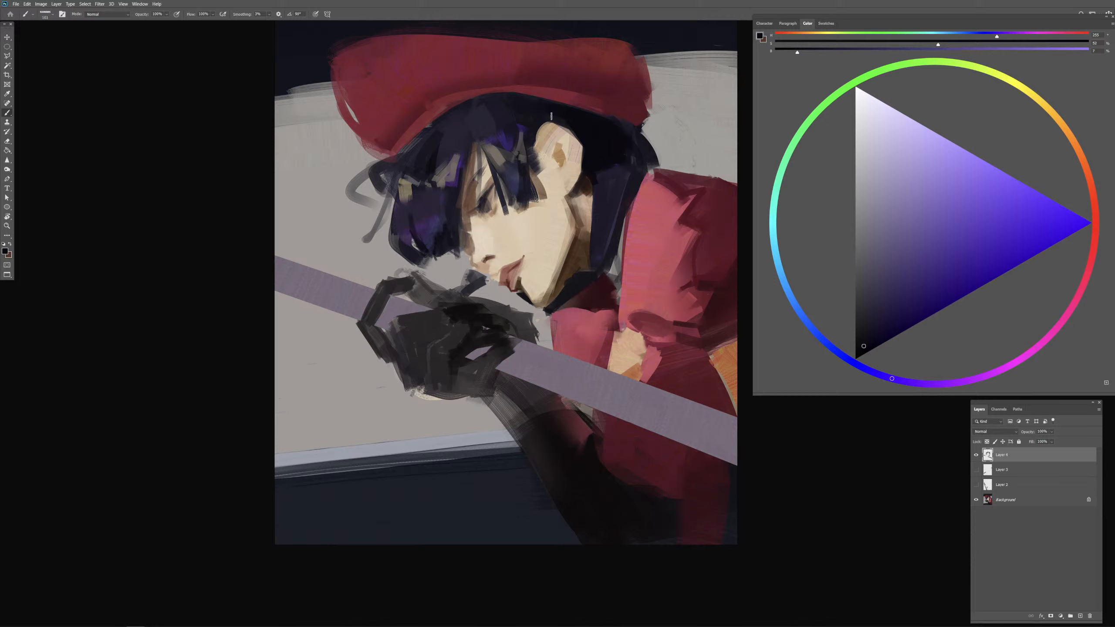
mouse_move(552, 121)
mouse_down()
mouse_move(534, 152)
mouse_move(529, 144)
mouse_move(547, 147)
mouse_move(535, 154)
mouse_move(550, 177)
mouse_up()
drag(604, 216, 611, 216)
drag(584, 173, 583, 186)
Step: Blend sampled beige skin tones where the earlobe meets the jaw and neck
alt+click(578, 194)
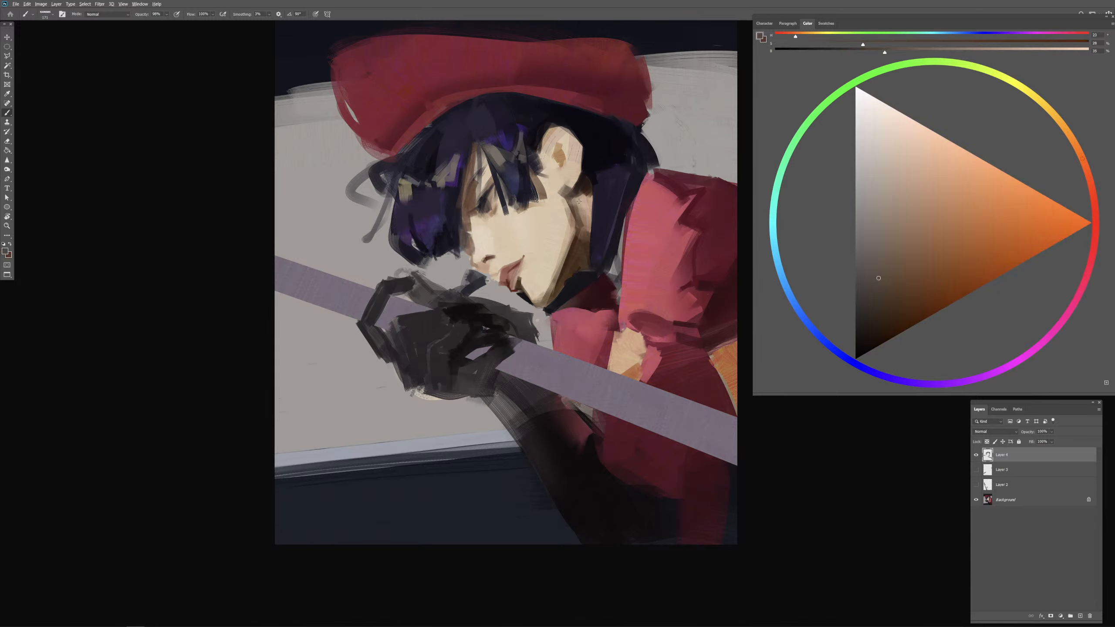
alt+click(579, 201)
alt+click(575, 201)
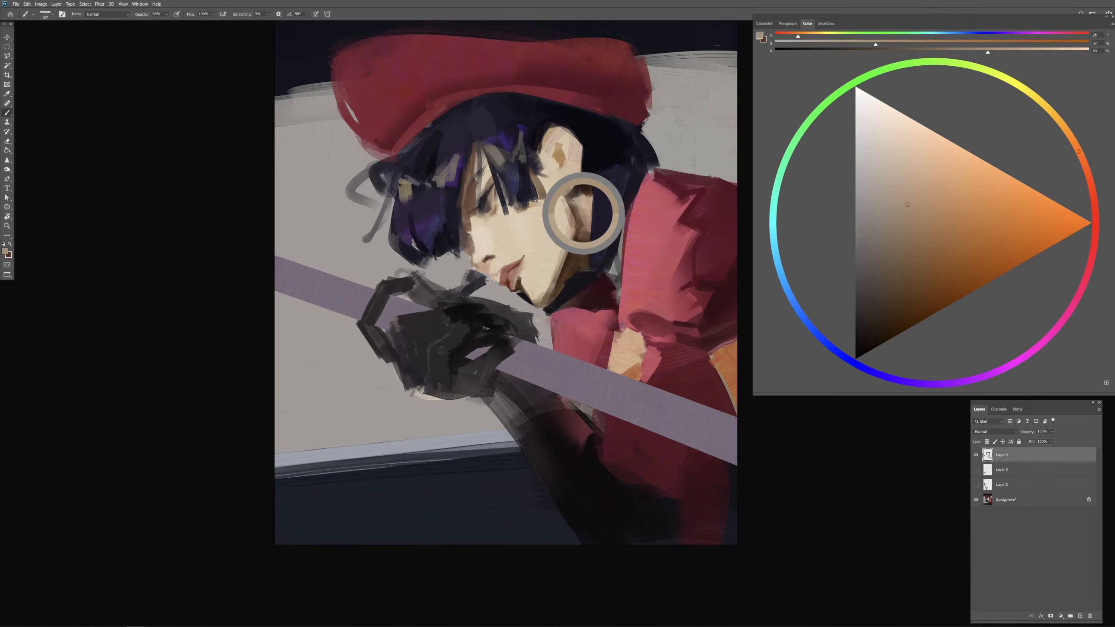
drag(576, 201, 572, 201)
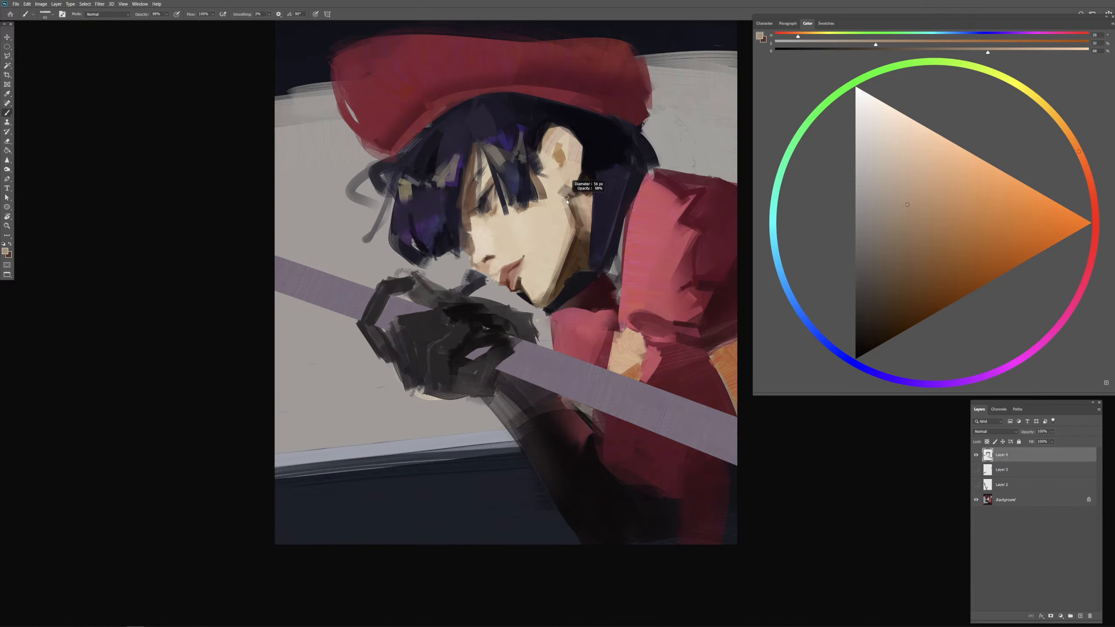
alt+click(562, 179)
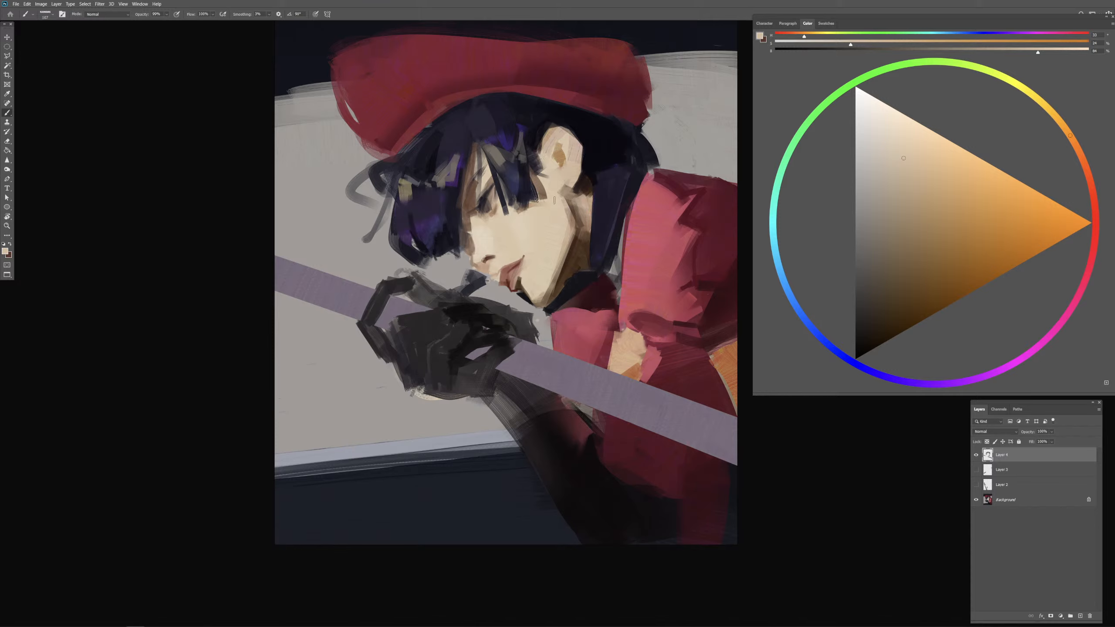
drag(565, 194, 568, 189)
alt+click(566, 189)
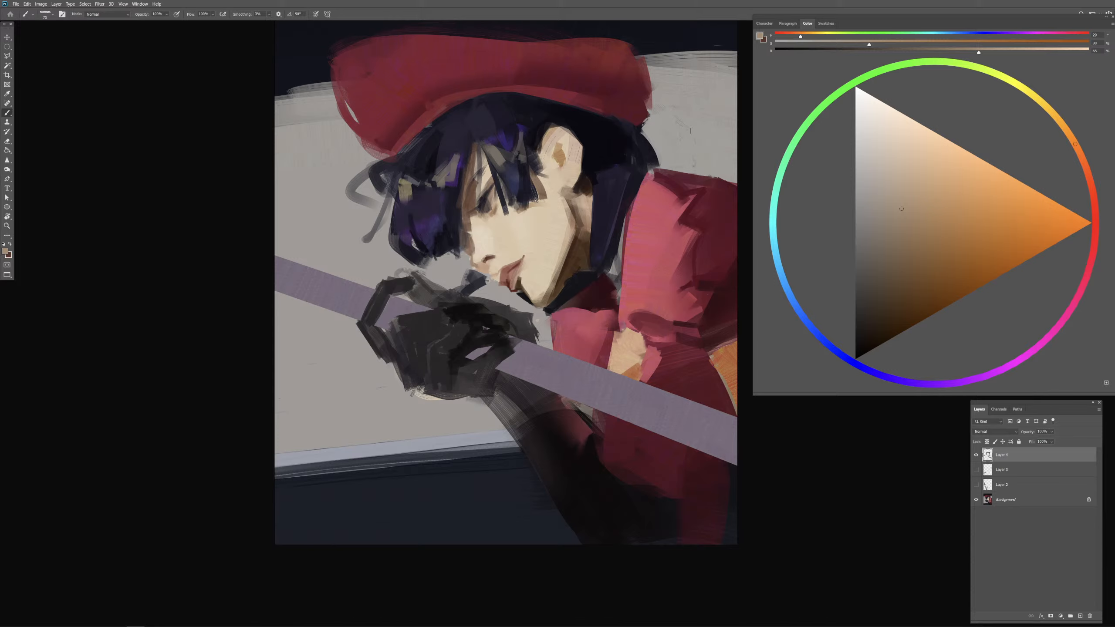
alt+click(564, 184)
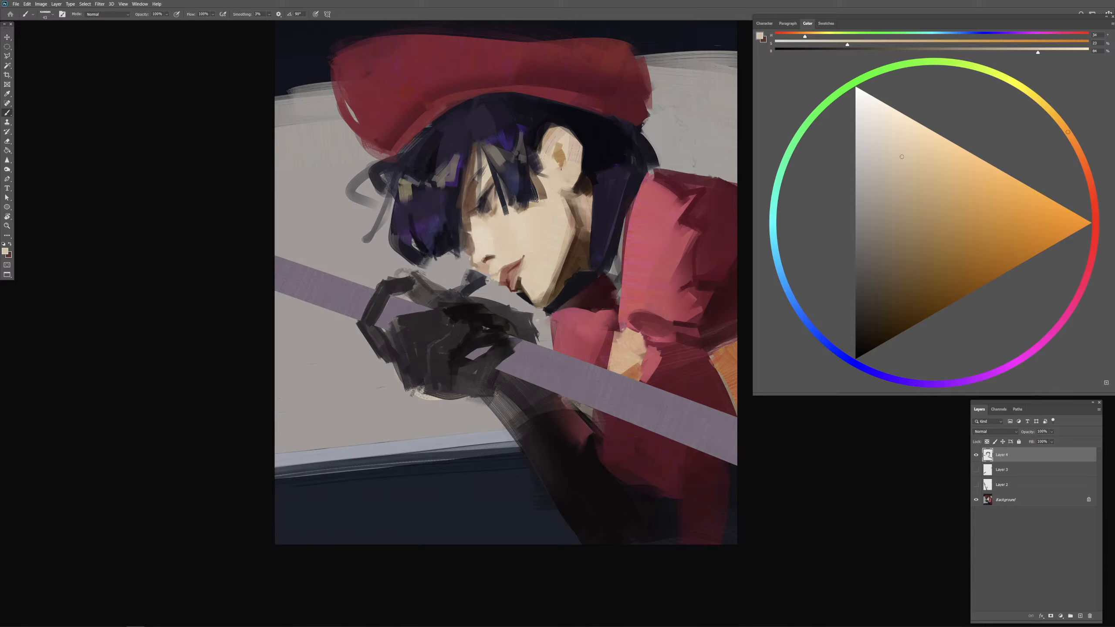
alt+click(561, 162)
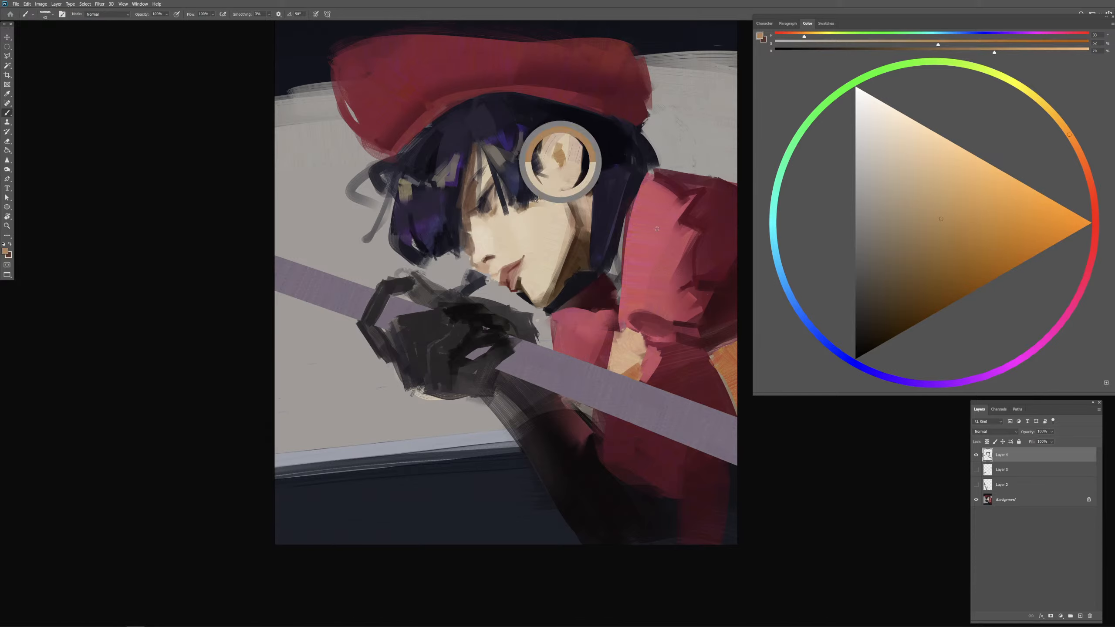
alt+click(573, 255)
click(887, 320)
click(1093, 186)
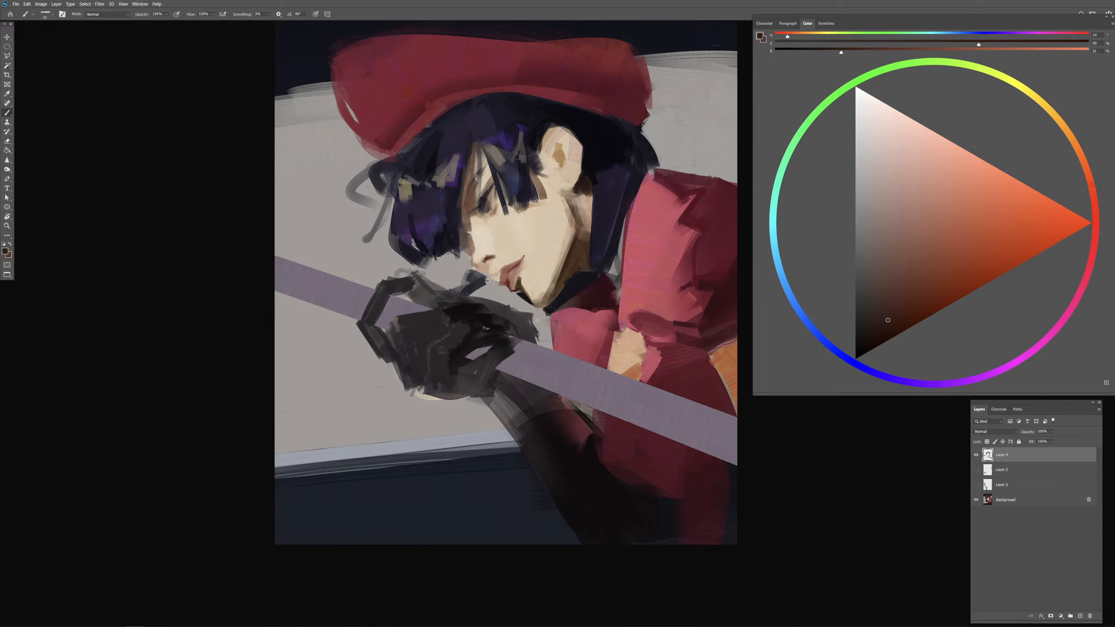
alt+right_click(555, 164)
key(ctrl+z)
drag(554, 162, 559, 175)
key(ctrl+z)
Step: Paint the shadow in the ear's opening with a dark reddish-brown
click(919, 298)
click(1094, 193)
drag(560, 177, 568, 158)
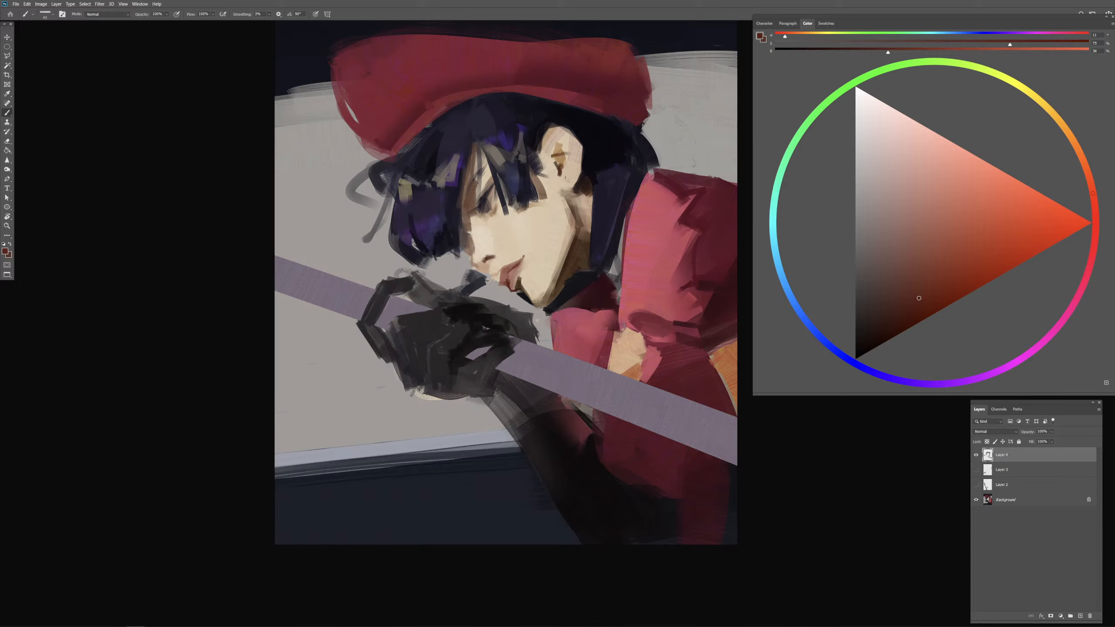
Step: Refine the ear's outer contour against the hair with sampled near-black strokes
alt+click(590, 162)
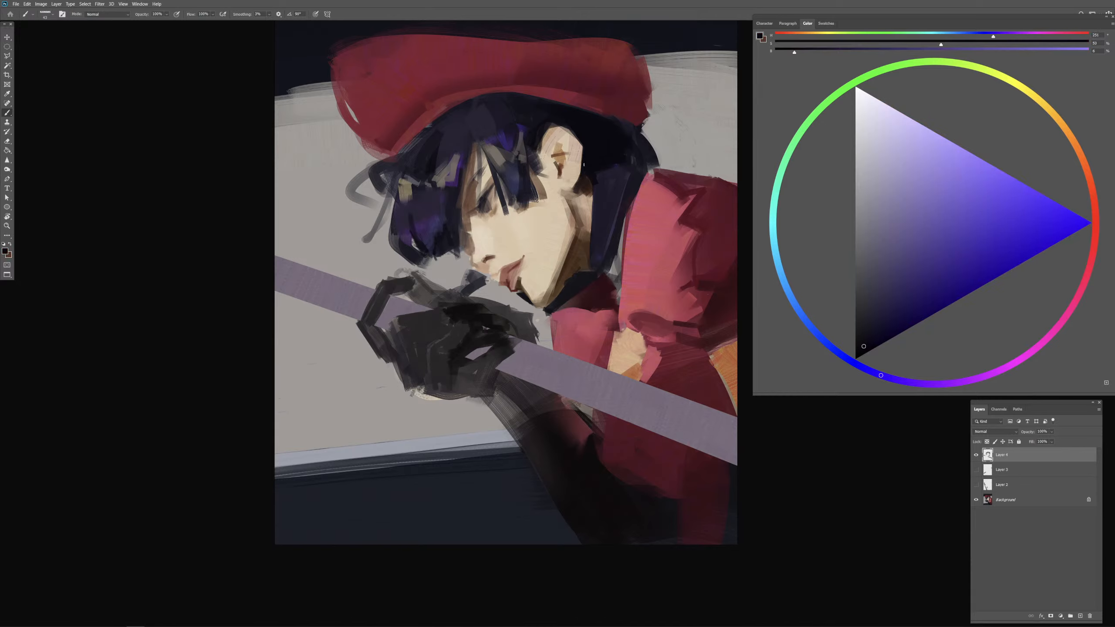
alt+click(572, 180)
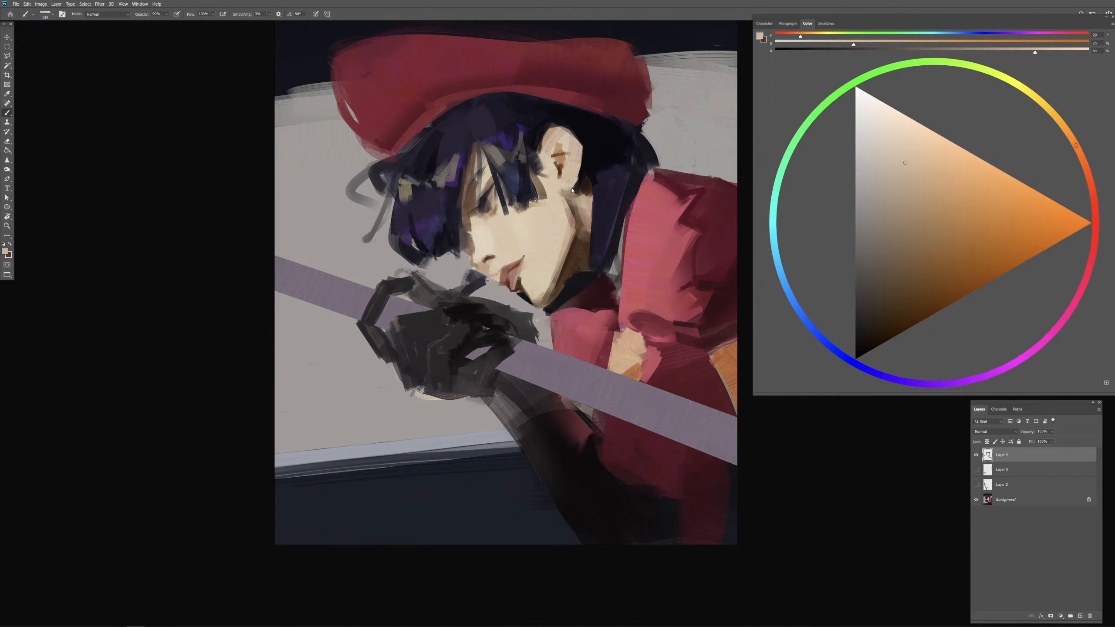
drag(577, 161, 575, 193)
key(ctrl+z)
alt+click(584, 153)
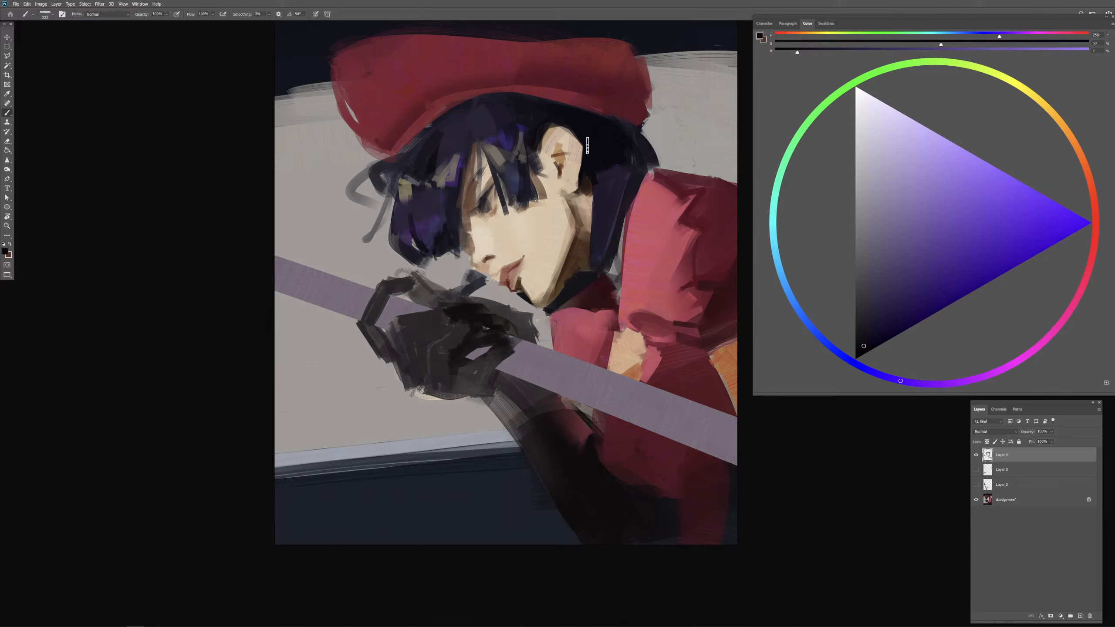
mouse_move(588, 145)
mouse_down()
mouse_move(582, 156)
mouse_move(566, 147)
mouse_move(578, 139)
mouse_up()
mouse_move(558, 121)
mouse_down()
mouse_move(586, 145)
mouse_move(566, 160)
mouse_up()
drag(555, 163, 545, 149)
Step: Shape the inner ear folds and upper rim with brown and tan tones sampled from the ear
alt+click(557, 155)
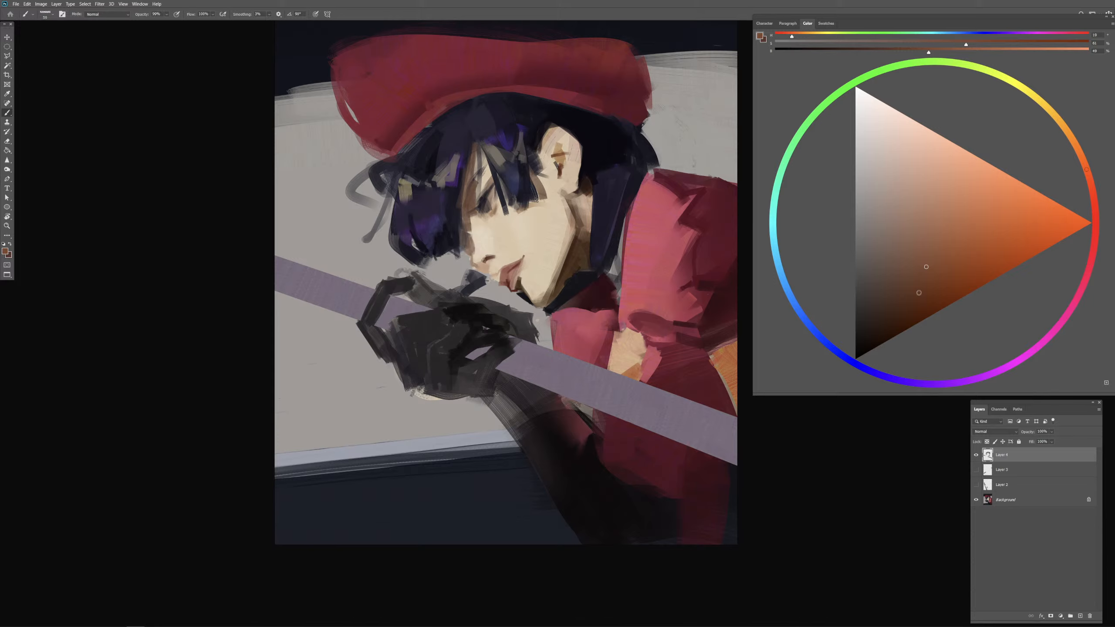
alt+click(559, 163)
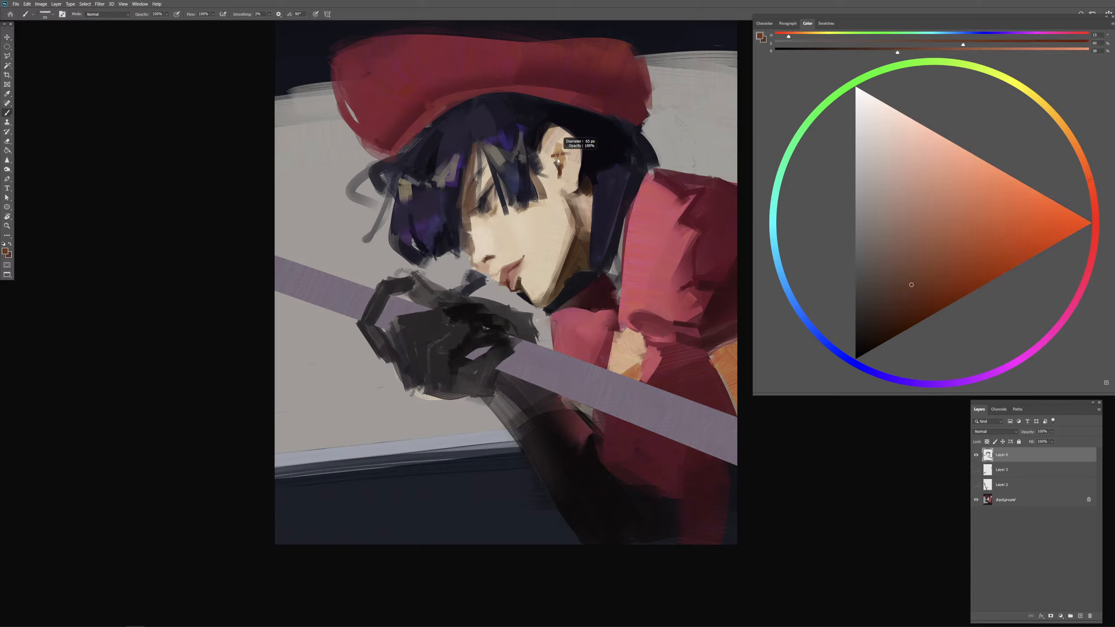
alt+click(557, 159)
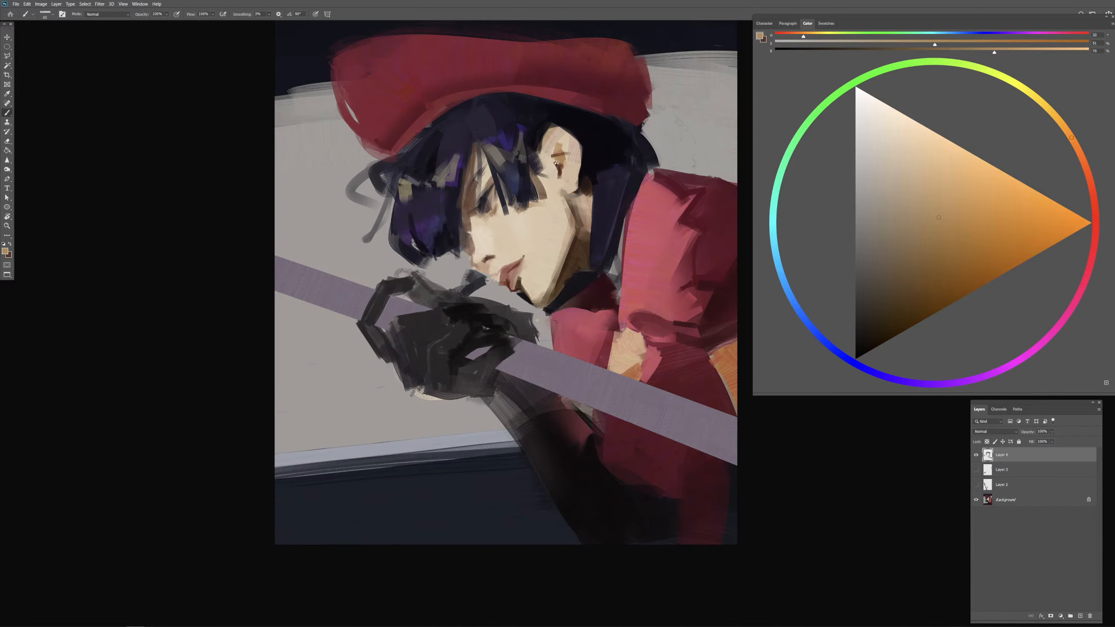
alt+click(559, 169)
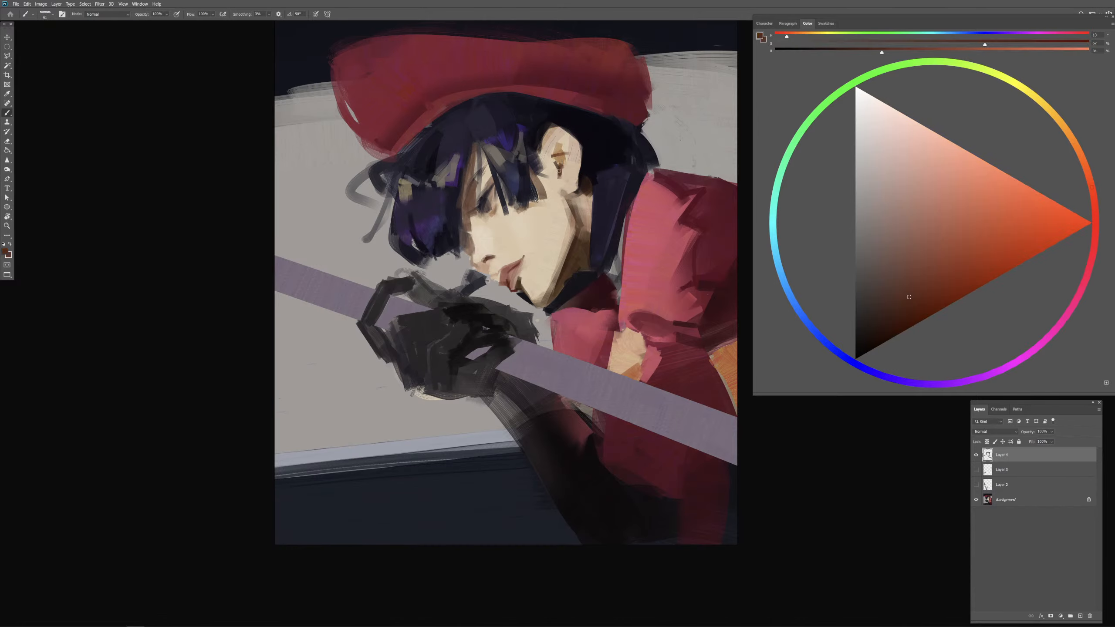
alt+click(559, 171)
alt+right_click(551, 156)
alt+right_click(563, 134)
alt+right_click(576, 139)
alt+click(560, 146)
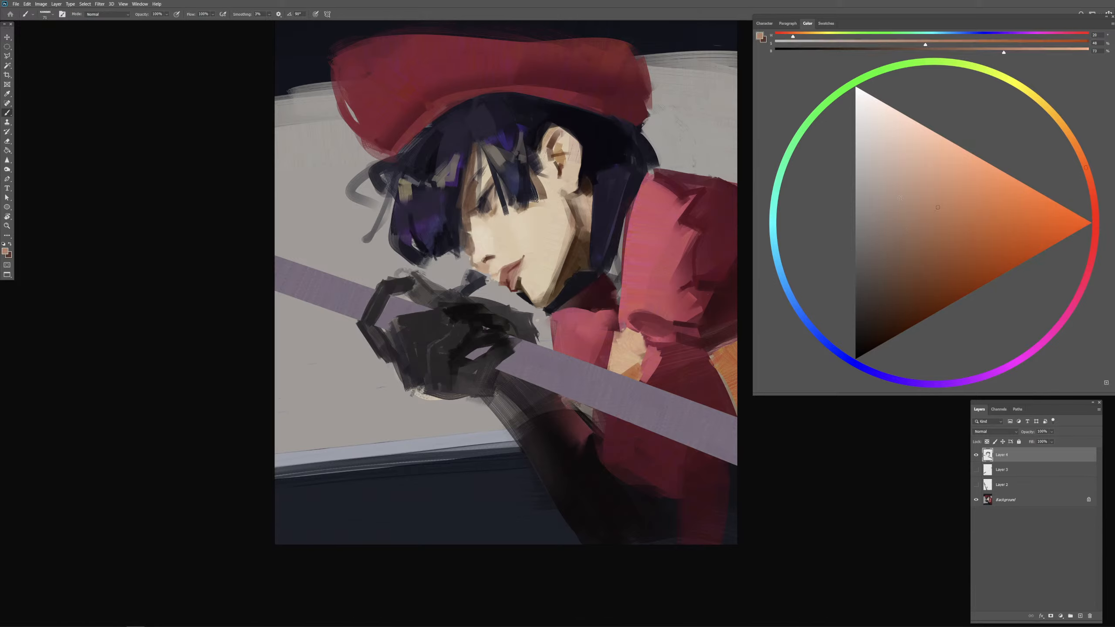
Step: Add warm peach tones along the upper fold and back rim of the ear
alt+right_click(569, 140)
alt+click(571, 145)
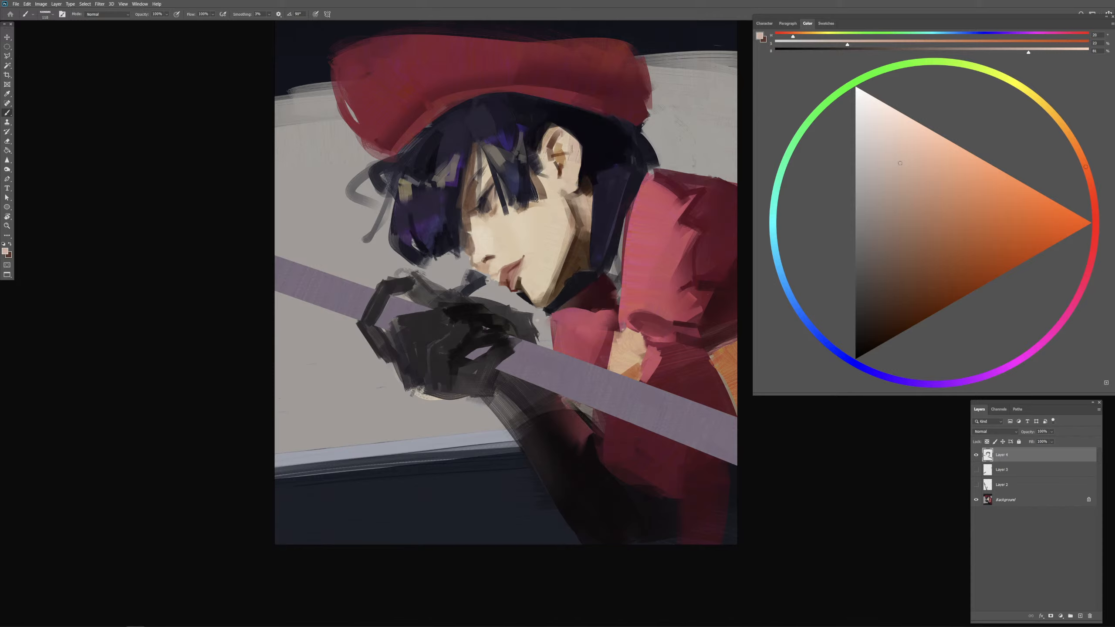
alt+right_click(569, 142)
alt+right_click(569, 150)
click(929, 188)
click(948, 204)
alt+right_click(569, 148)
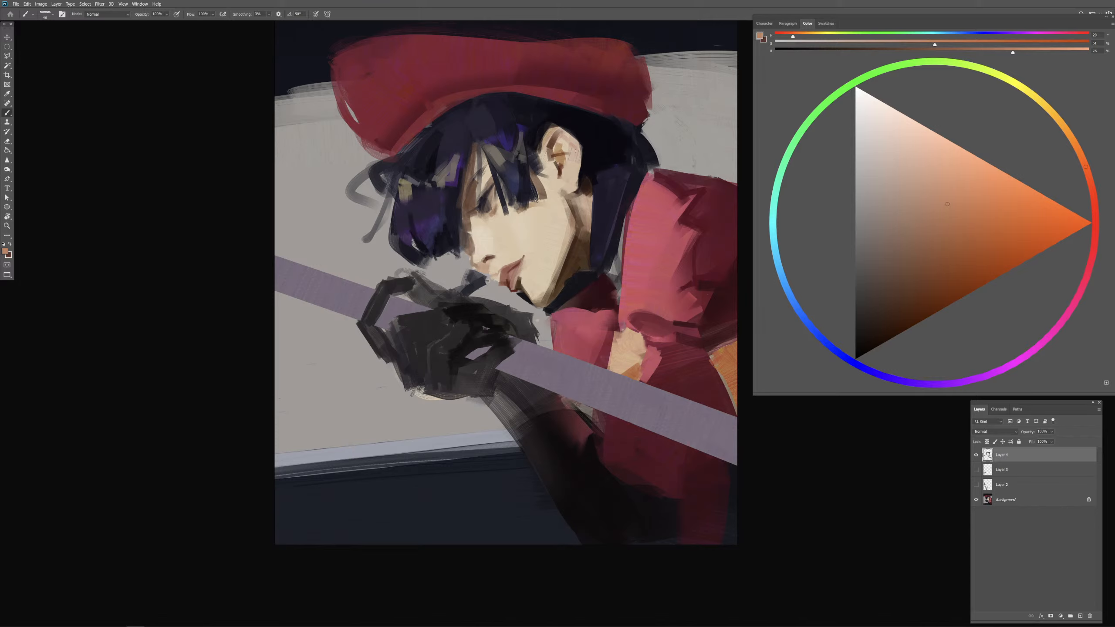
drag(574, 162, 575, 179)
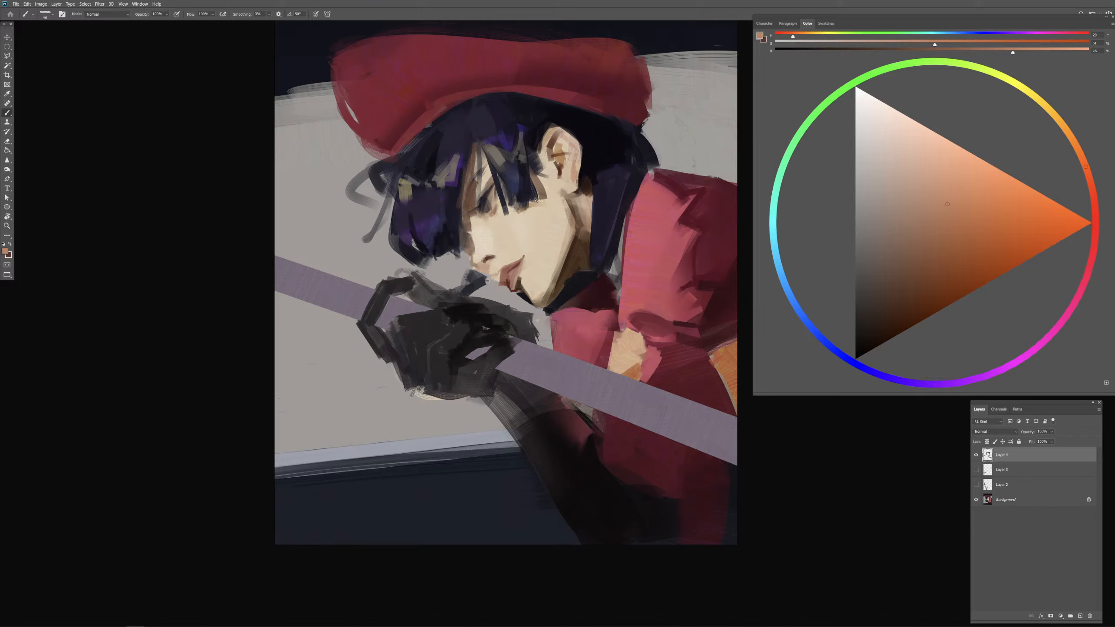
alt+click(565, 146)
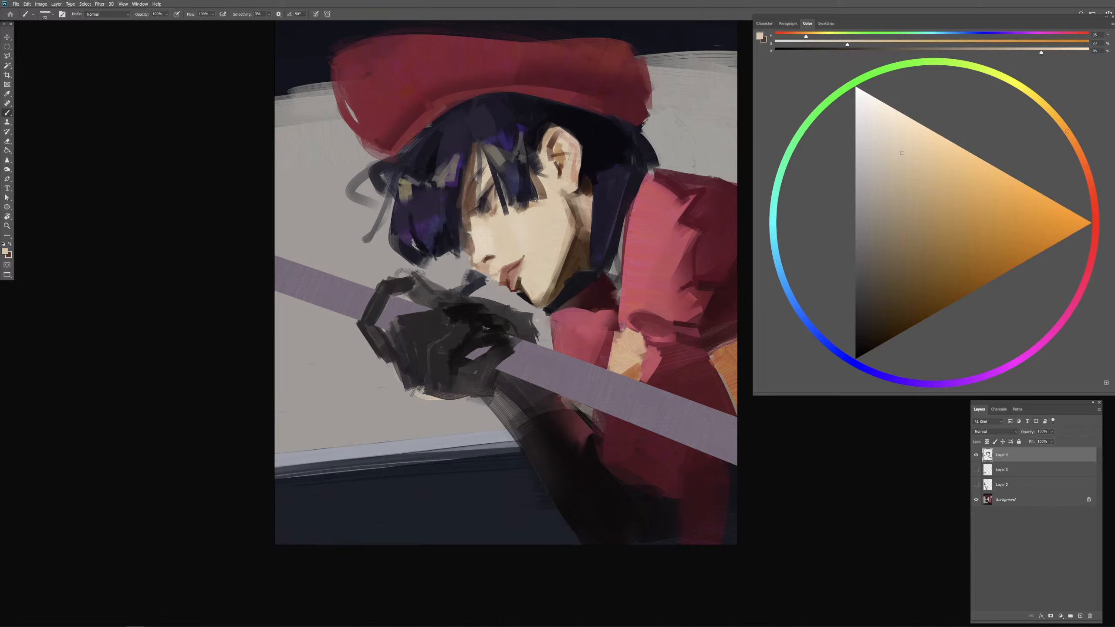
Step: Touch up the lower ear with light skin tone and rework its opening with the sampled dark reddish-brown
alt+right_click(567, 176)
alt+click(573, 166)
alt+click(560, 168)
alt+right_click(566, 176)
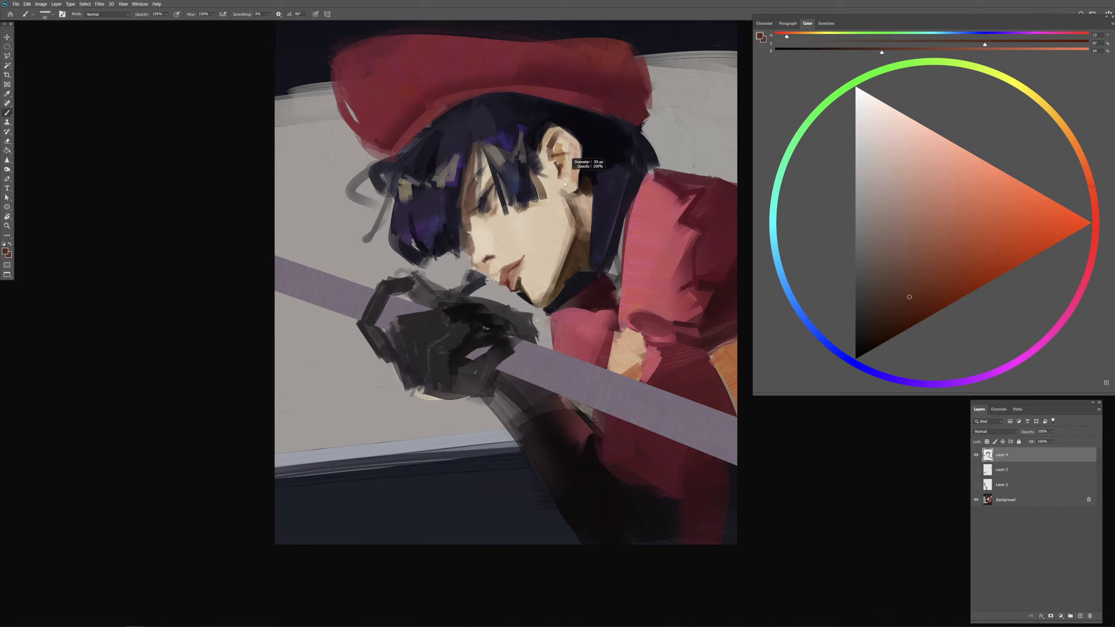
drag(560, 167, 567, 162)
Step: Add a new layer above the Background and brush muted violet highlights into the hair behind the ear
click(1090, 616)
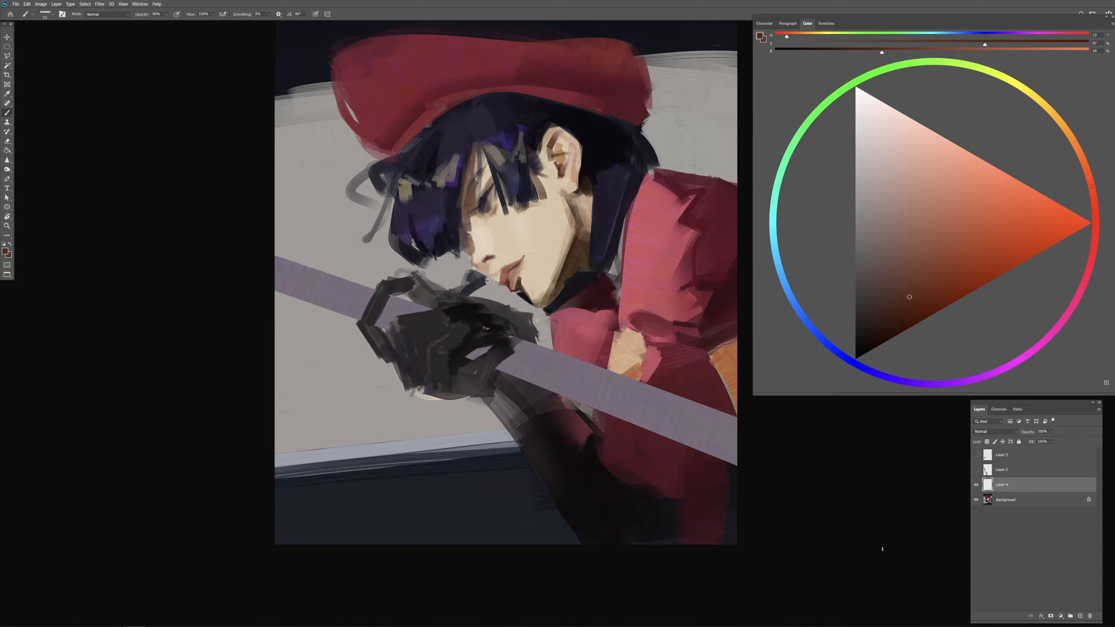
alt+click(476, 124)
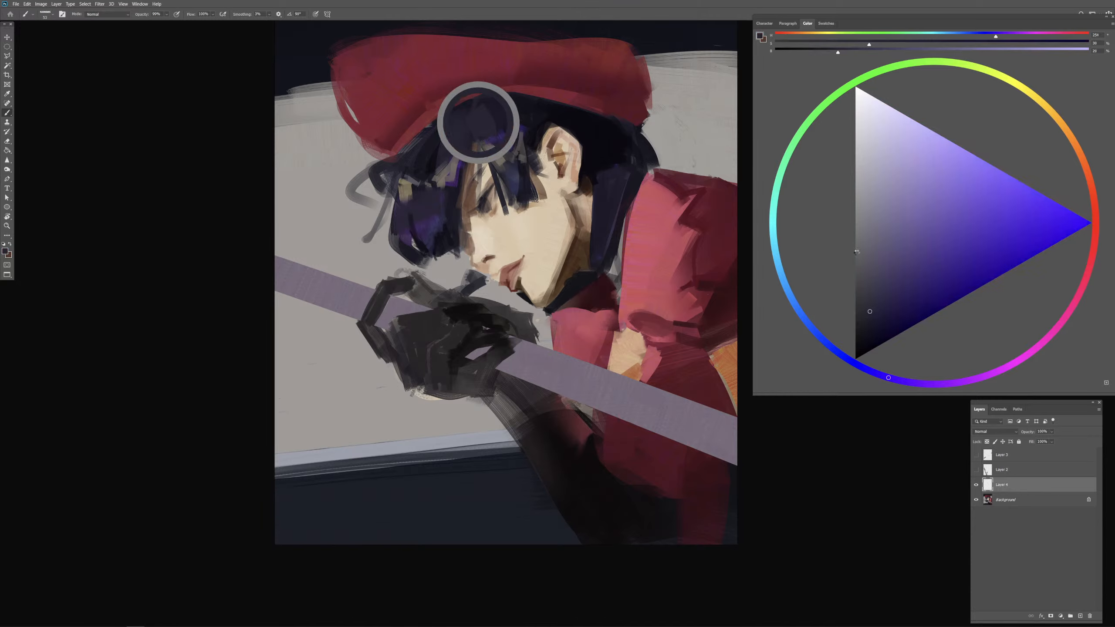
click(885, 277)
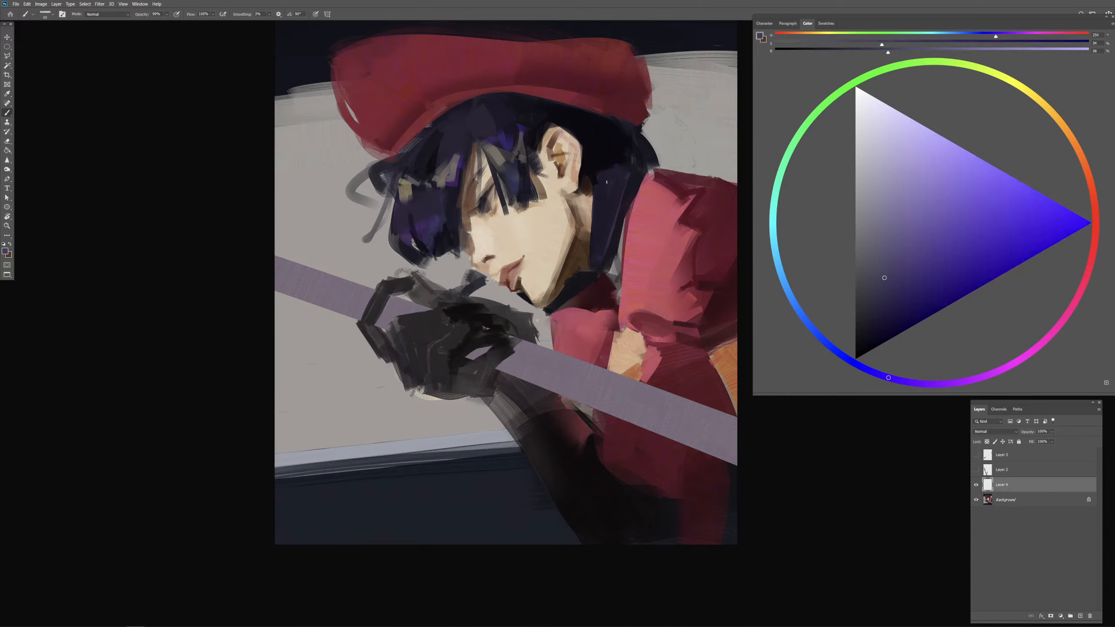
mouse_move(600, 185)
mouse_down()
mouse_move(615, 208)
mouse_move(621, 186)
mouse_up()
mouse_move(621, 172)
mouse_down()
mouse_move(608, 212)
mouse_move(613, 175)
mouse_move(592, 168)
mouse_move(608, 144)
mouse_move(617, 169)
mouse_move(616, 133)
mouse_move(624, 156)
mouse_move(599, 138)
mouse_up()
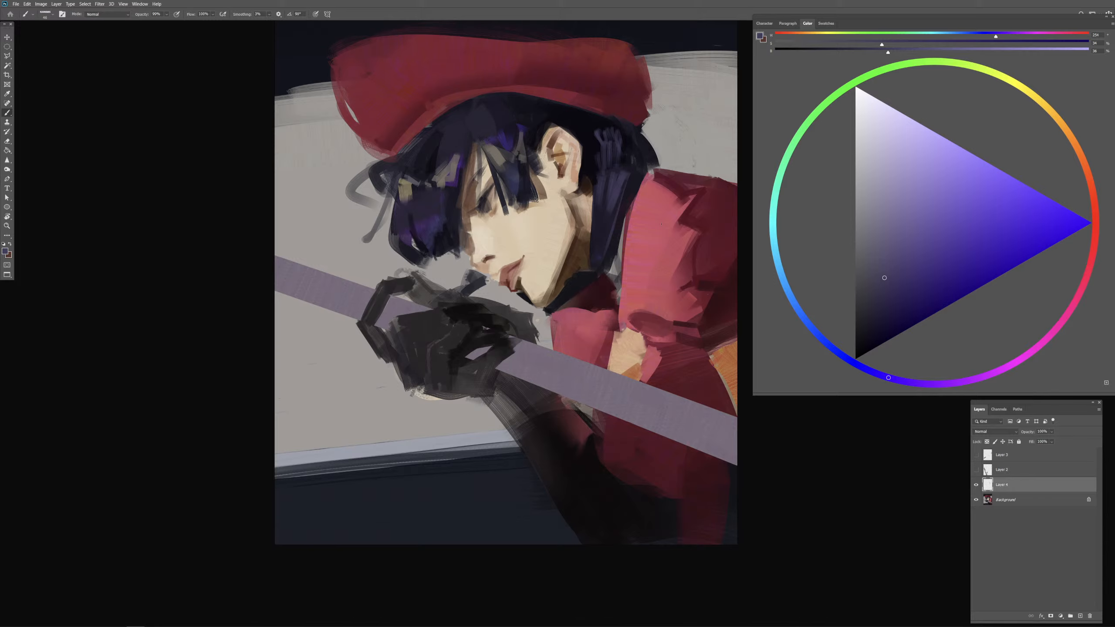
Step: Darken the hair strands behind the ear with sampled near-black and deep violet tones
alt+click(590, 142)
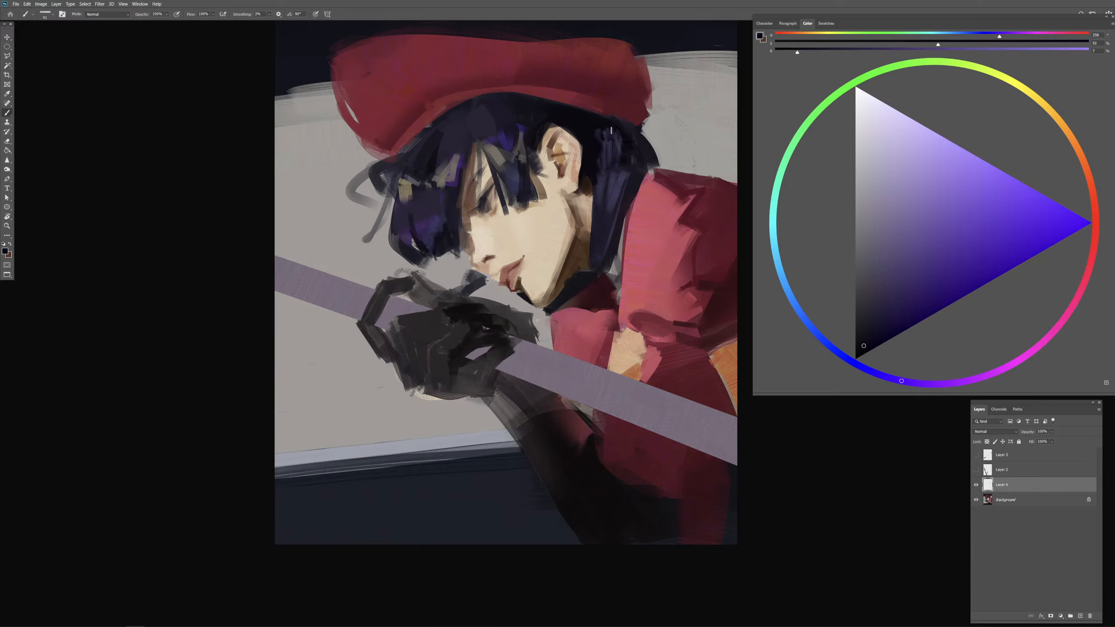
mouse_move(611, 130)
mouse_down()
mouse_move(606, 154)
mouse_move(618, 146)
mouse_move(619, 157)
mouse_up()
alt+click(589, 147)
mouse_move(614, 206)
mouse_down()
mouse_move(606, 170)
mouse_move(606, 182)
mouse_move(597, 174)
mouse_move(610, 189)
mouse_up()
alt+click(602, 161)
alt+click(606, 212)
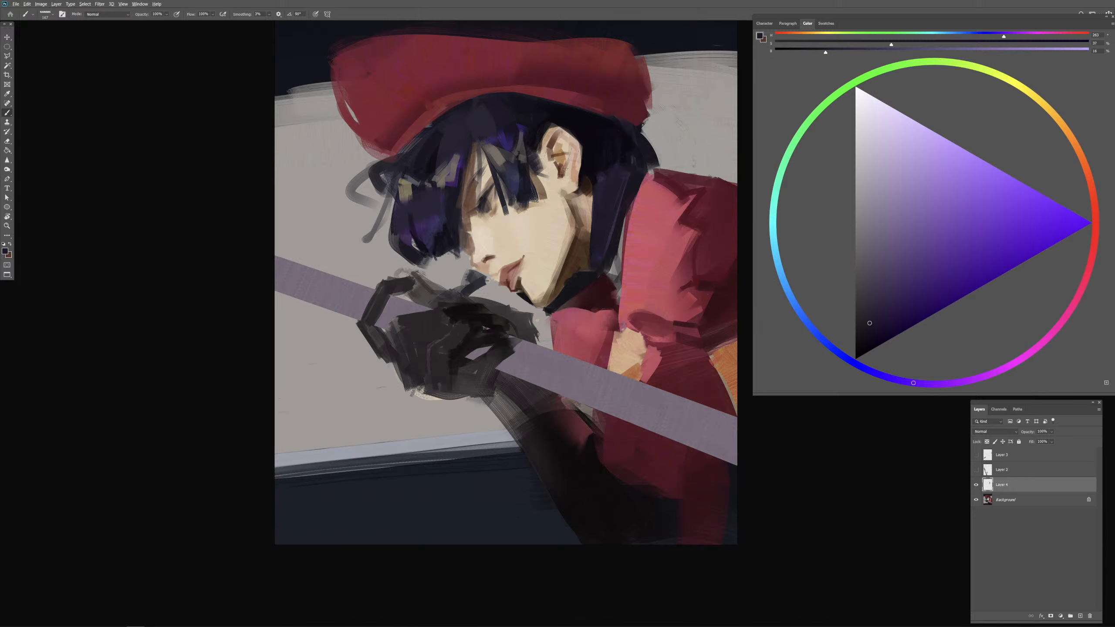
mouse_move(575, 172)
mouse_down()
mouse_move(566, 175)
mouse_move(601, 174)
mouse_move(601, 188)
mouse_up()
alt+click(605, 161)
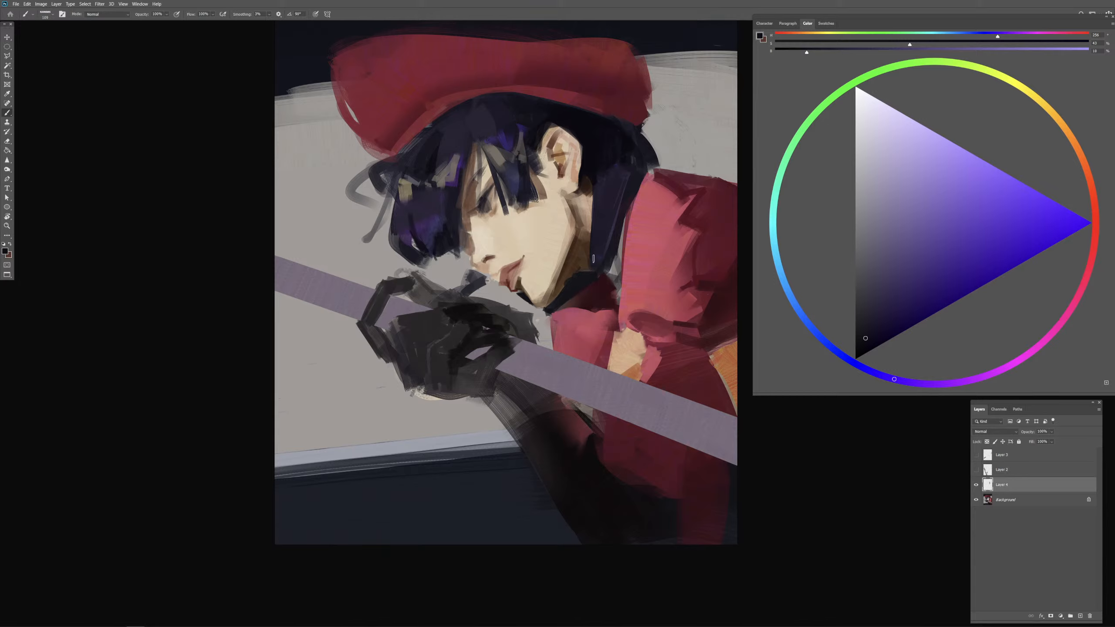
Step: Refine the hair near the collar and beneath the cap's brim with sampled dark violet and near-black strokes
alt+click(621, 173)
mouse_move(621, 174)
mouse_down()
mouse_move(614, 154)
mouse_move(626, 194)
mouse_up()
alt+click(611, 149)
alt+click(586, 132)
drag(586, 132, 505, 104)
drag(529, 89, 526, 101)
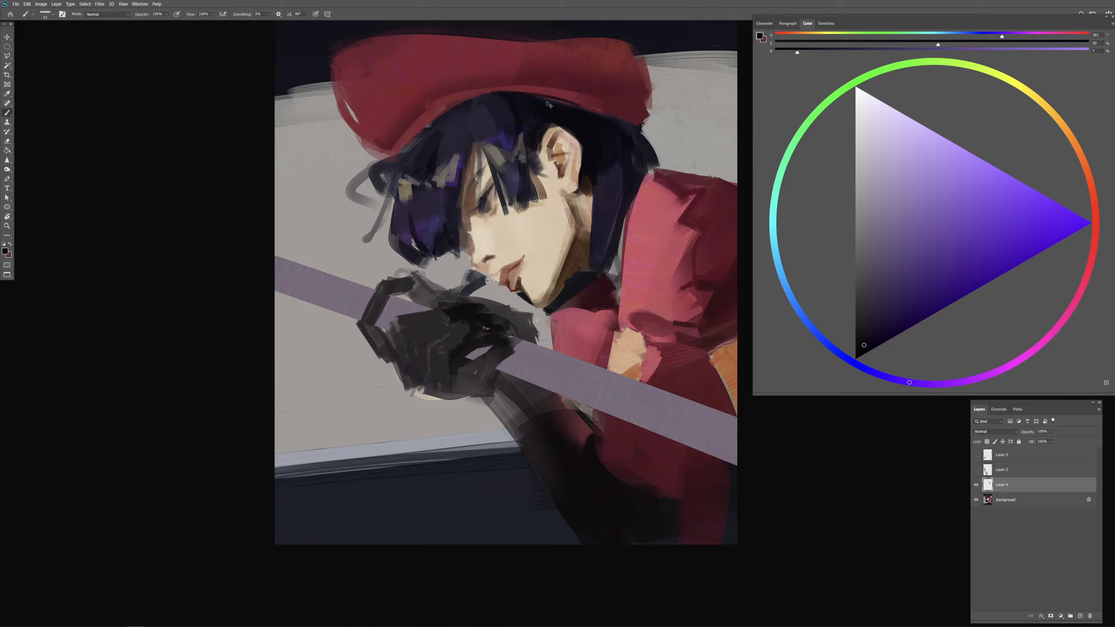
drag(553, 98, 570, 95)
Step: Clean up the back contour of the cap and hair with sampled dark red and background grey
alt+click(634, 119)
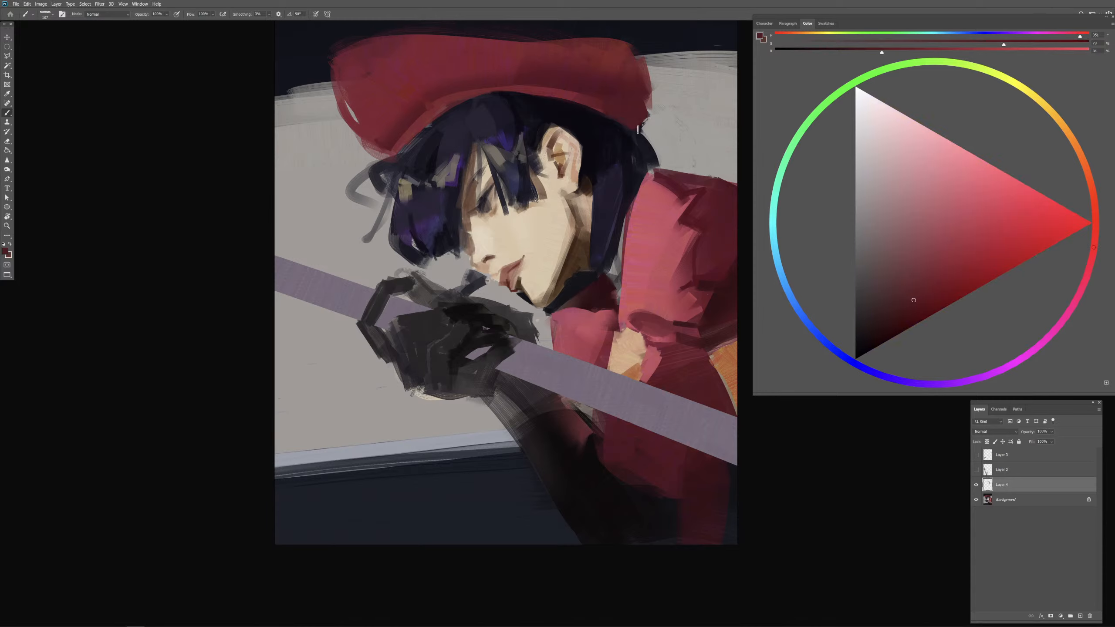
alt+click(655, 121)
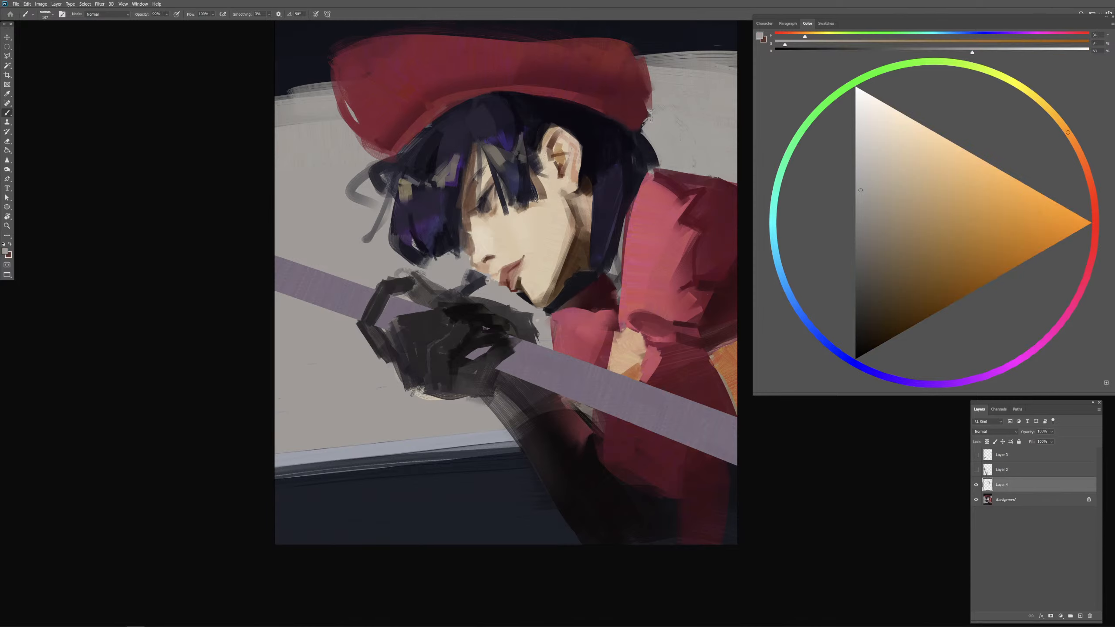
alt+click(627, 146)
mouse_move(659, 171)
mouse_down()
mouse_move(612, 197)
mouse_move(582, 278)
mouse_move(648, 166)
mouse_move(652, 117)
mouse_up()
Step: Block in a dark brown shape behind the nape below the cap, undoing the last stroke
alt+click(576, 284)
click(1082, 159)
click(874, 318)
mouse_move(649, 113)
mouse_down()
mouse_move(643, 135)
mouse_move(662, 151)
mouse_up()
drag(662, 151, 663, 159)
drag(654, 119, 668, 144)
mouse_move(661, 151)
mouse_down()
mouse_move(703, 159)
mouse_move(663, 119)
mouse_move(680, 152)
mouse_up()
key(ctrl+z)
Step: Refine the outline of the brown shape behind the nape using sampled background grey and dark brown
alt+click(676, 125)
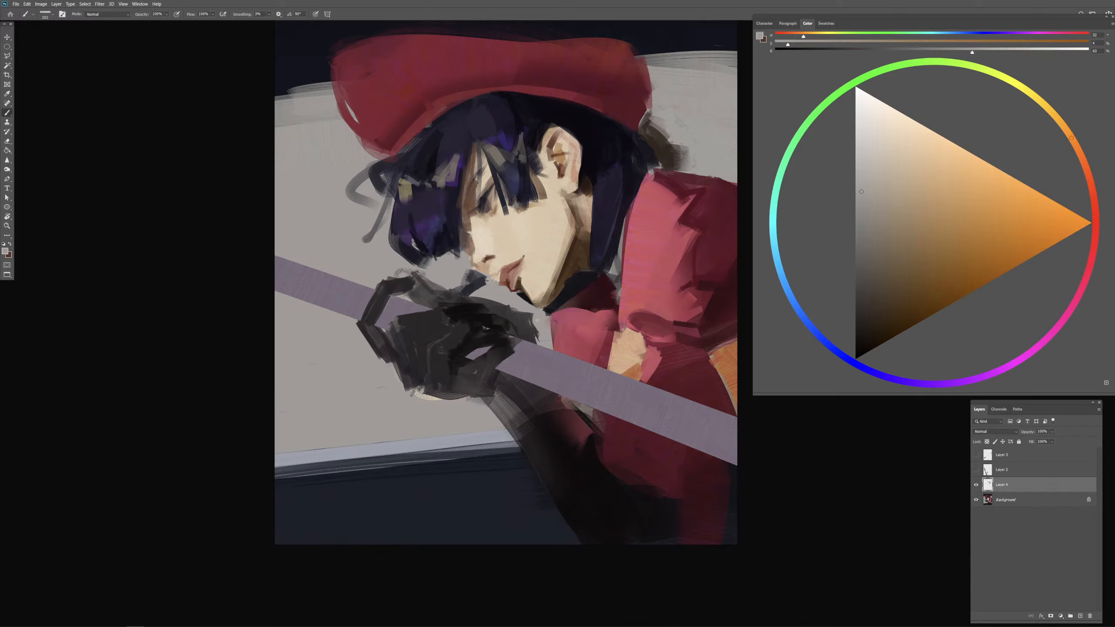
alt+click(669, 156)
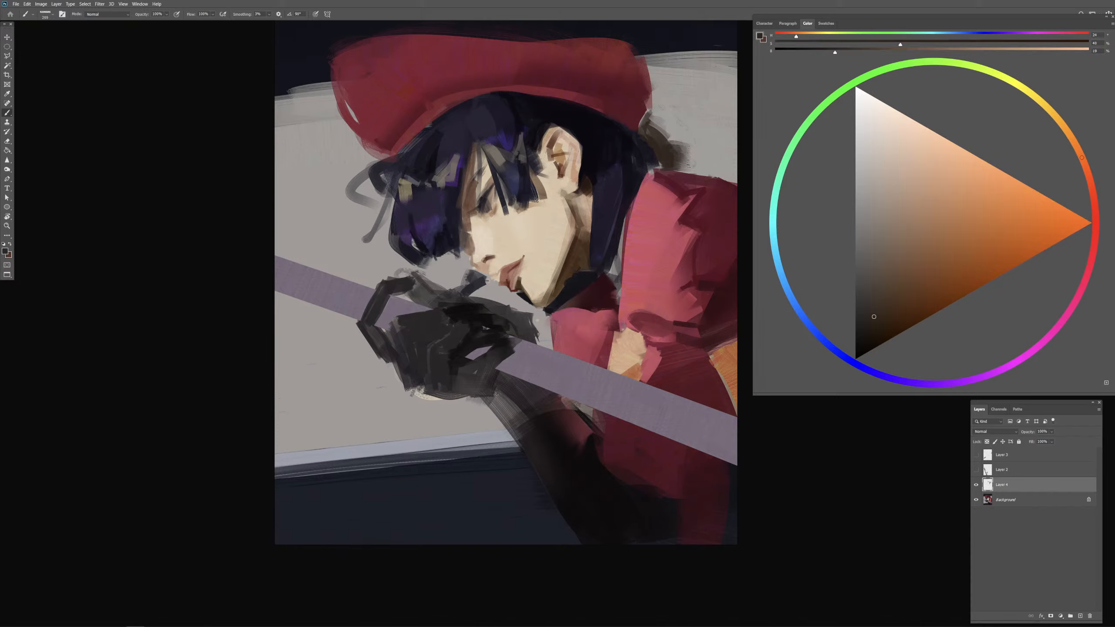
drag(680, 162, 659, 170)
alt+click(678, 163)
drag(690, 155, 623, 105)
alt+click(662, 143)
Step: Round out the cap's back edge with dark red sampled from the cap
alt+click(636, 111)
drag(642, 61, 640, 133)
alt+click(637, 104)
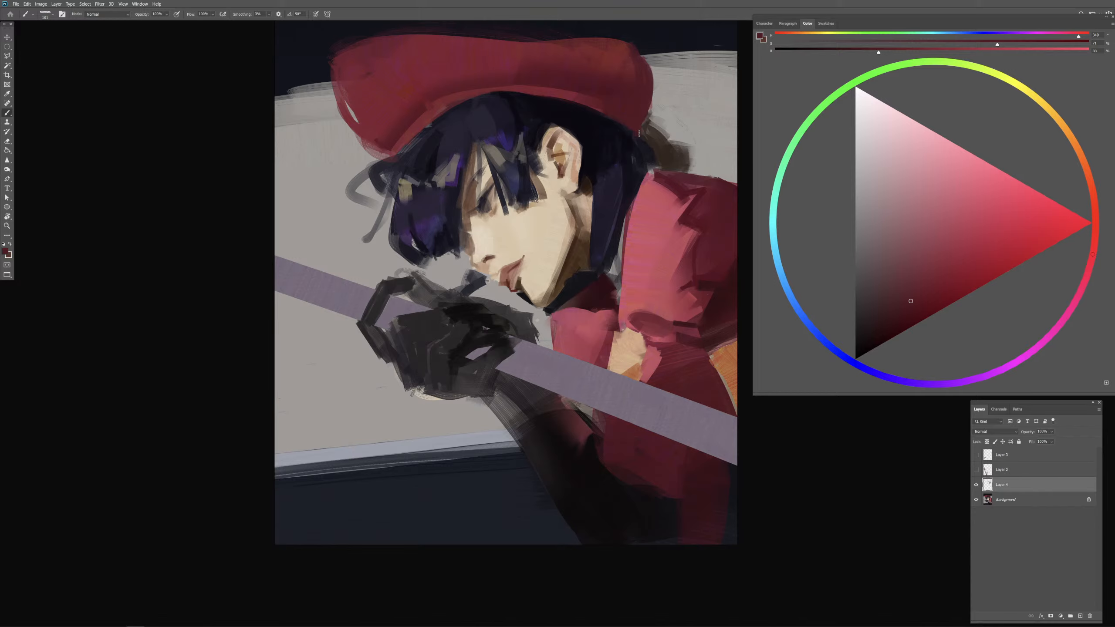
alt+click(672, 122)
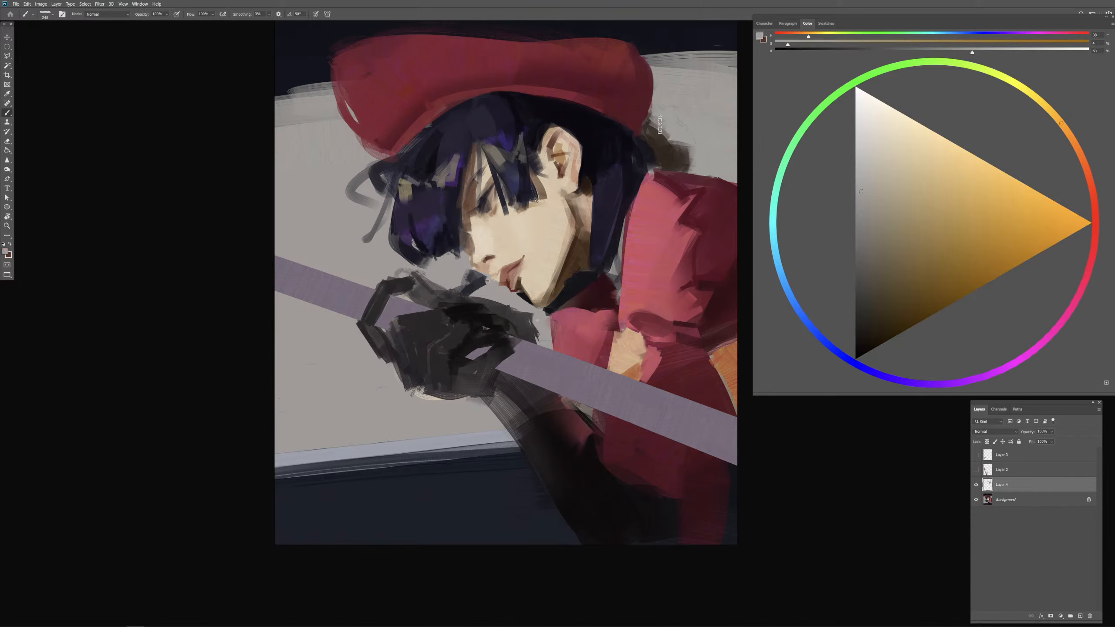
Step: Paint a lighter brown strand extending outward from the top of the brown shape behind the cap
alt+click(664, 142)
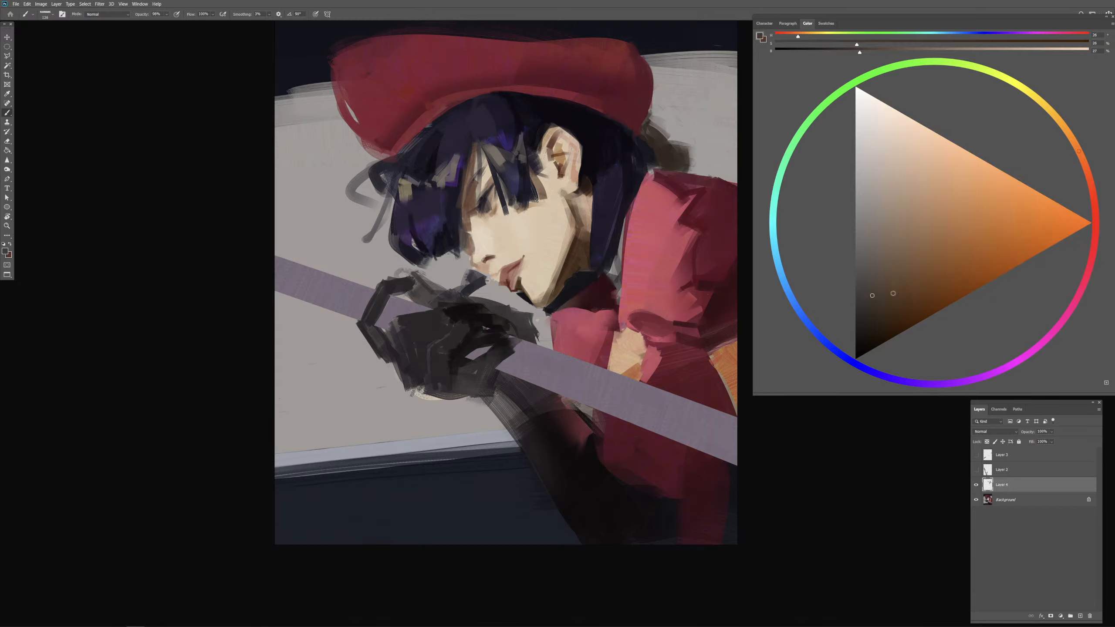
click(889, 297)
mouse_move(659, 125)
mouse_down()
mouse_move(702, 115)
mouse_move(677, 121)
mouse_move(697, 116)
mouse_move(710, 129)
mouse_move(690, 106)
mouse_move(730, 112)
mouse_move(670, 113)
mouse_move(698, 115)
mouse_up()
key(ctrl+z)
alt+click(702, 127)
alt+click(711, 107)
alt+click(703, 117)
click(907, 255)
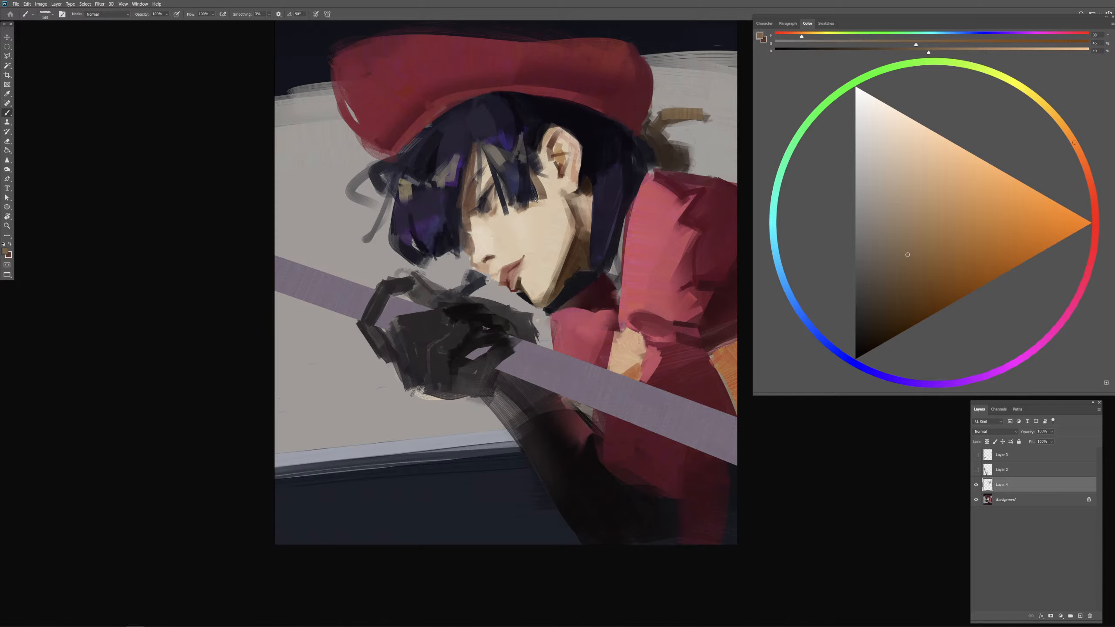
Step: Touch up the brown shape behind the nape and brush pale grey strokes onto the background beside the canvas's right edge
alt+click(679, 156)
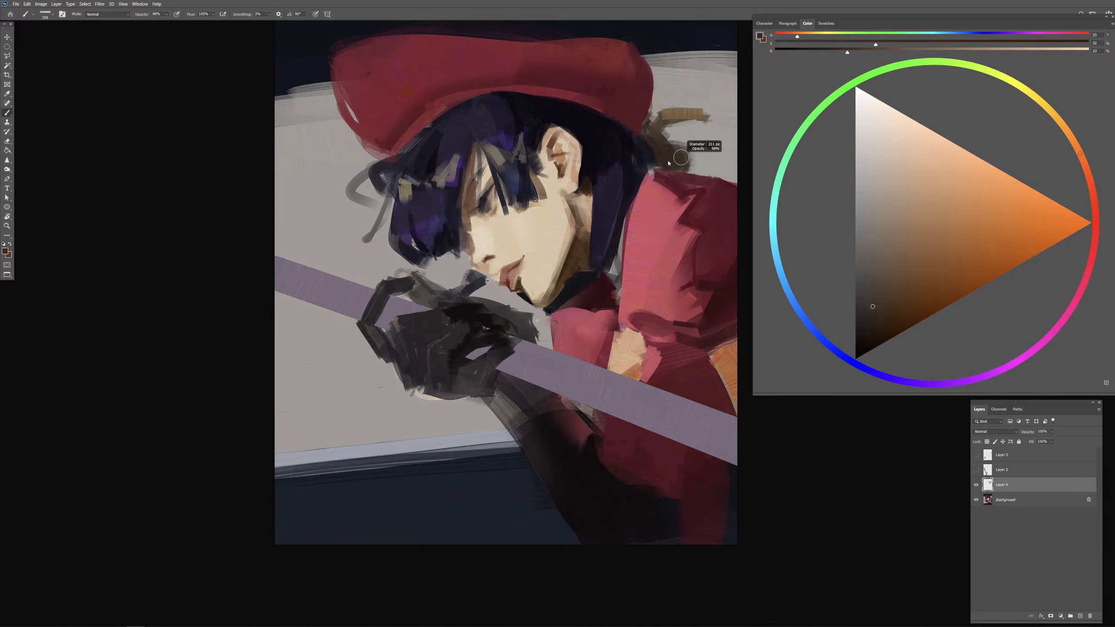
drag(702, 159, 708, 160)
mouse_move(735, 72)
mouse_down()
mouse_move(744, 150)
mouse_move(710, 147)
mouse_move(728, 120)
mouse_up()
alt+click(710, 148)
Step: Rework the shaded part of the red sleeve near the shoulder with sampled dark red
alt+click(723, 195)
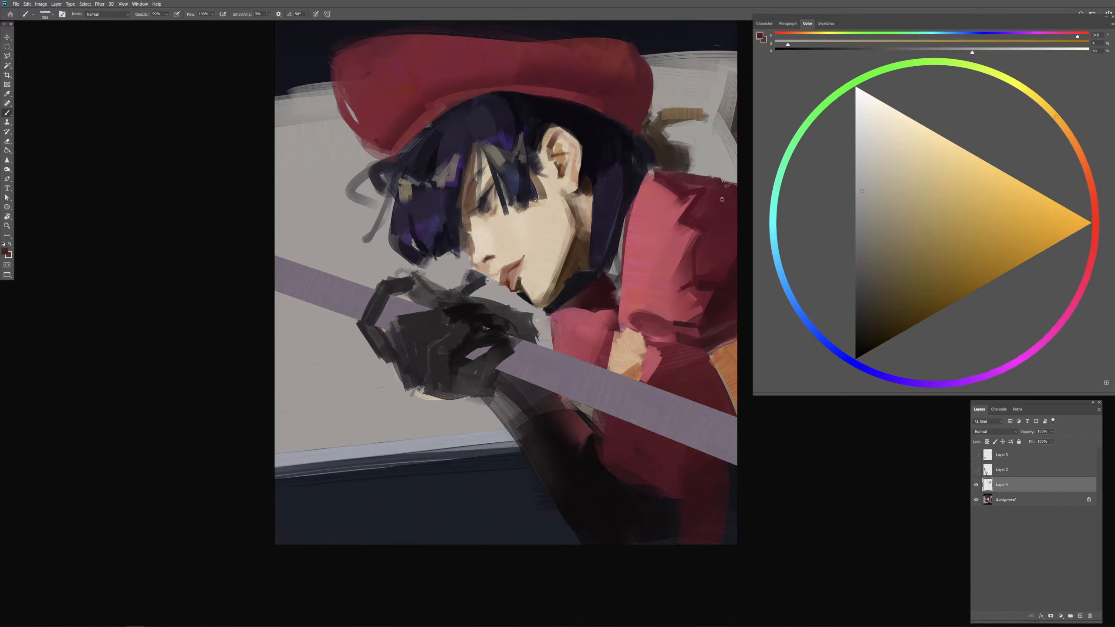
mouse_move(724, 195)
mouse_down()
mouse_move(714, 205)
mouse_move(715, 190)
mouse_up()
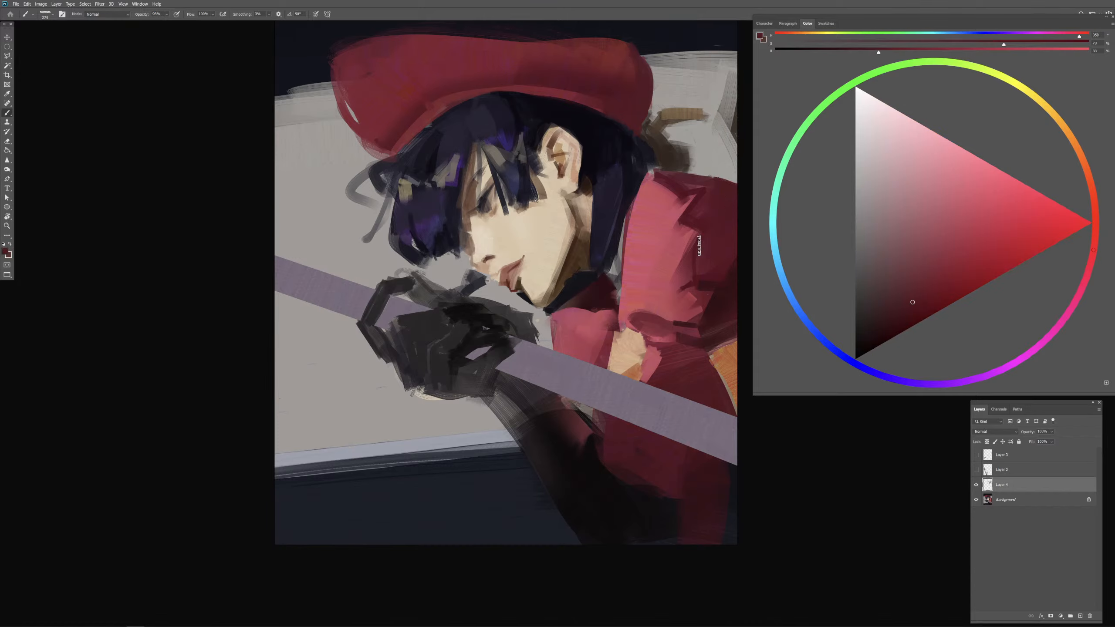
drag(690, 259, 645, 294)
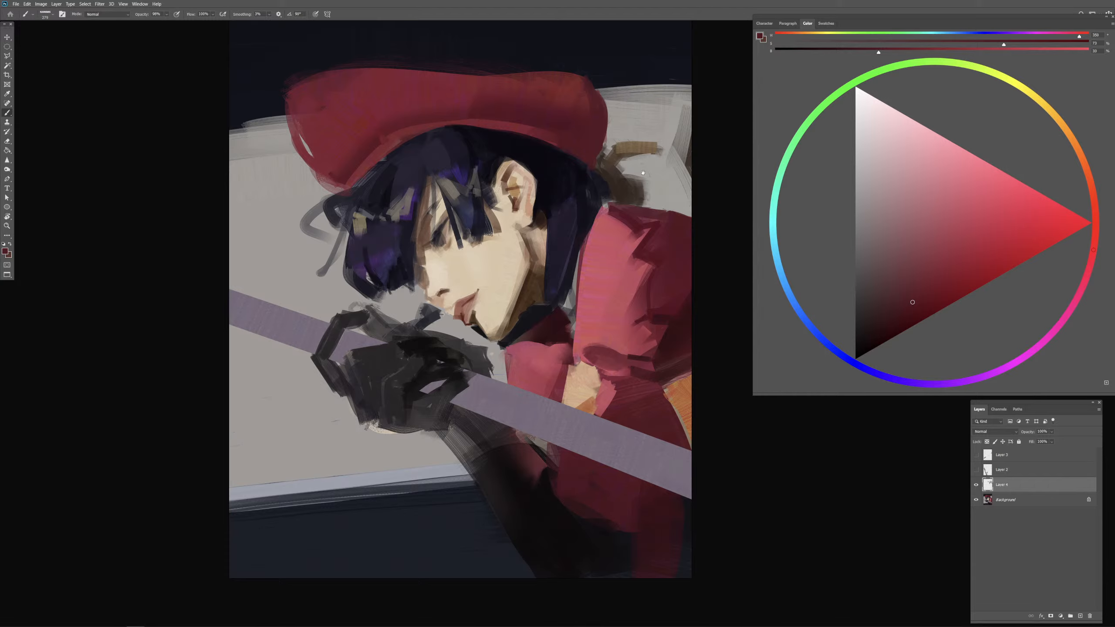
Step: Cover the pale gap at the front of the cap with red sampled from the cap
drag(523, 43, 557, 85)
alt+click(557, 85)
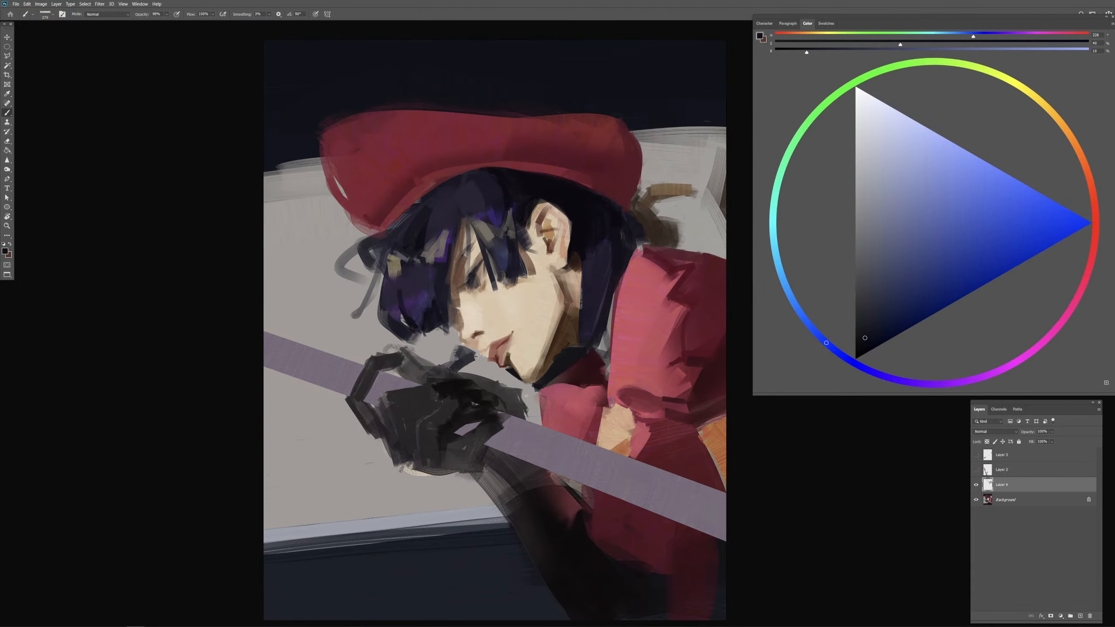
key(ctrl+minus)
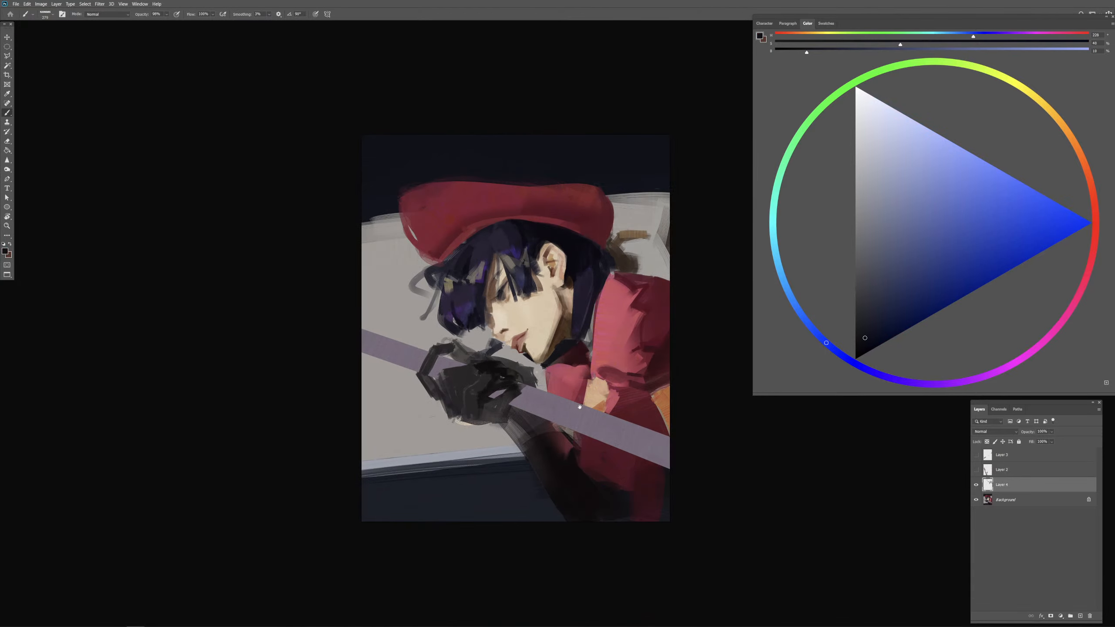
alt+click(433, 226)
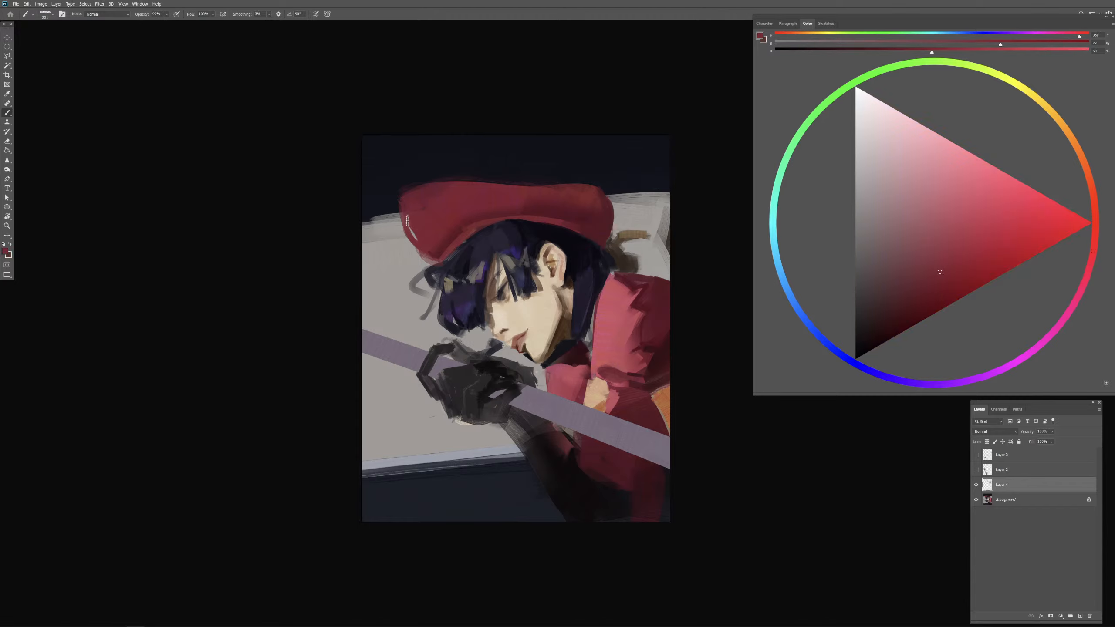
alt+drag(426, 213, 428, 213)
Step: Set the brush opacity to 100% and refine the cap's upper front contour with sampled dark navy and cap red
key(0)
alt+click(410, 179)
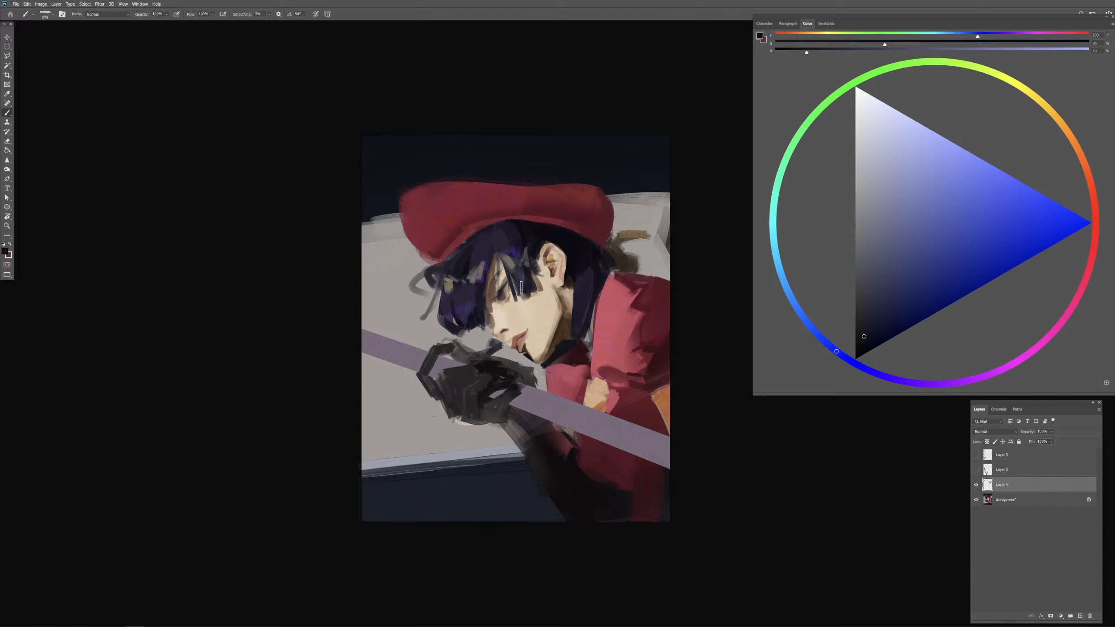
alt+click(479, 202)
alt+click(481, 204)
drag(443, 202, 422, 211)
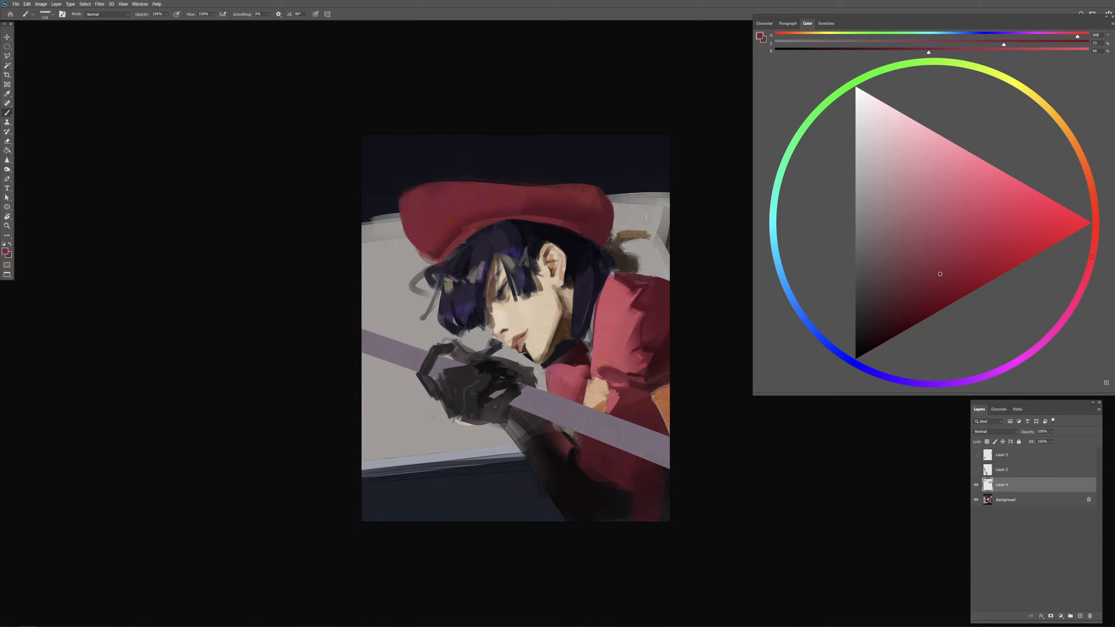
Step: Compare the painting with and without the current paint layer, merge that layer into the Background, and add a new empty layer
scroll(646, 216, up, 1)
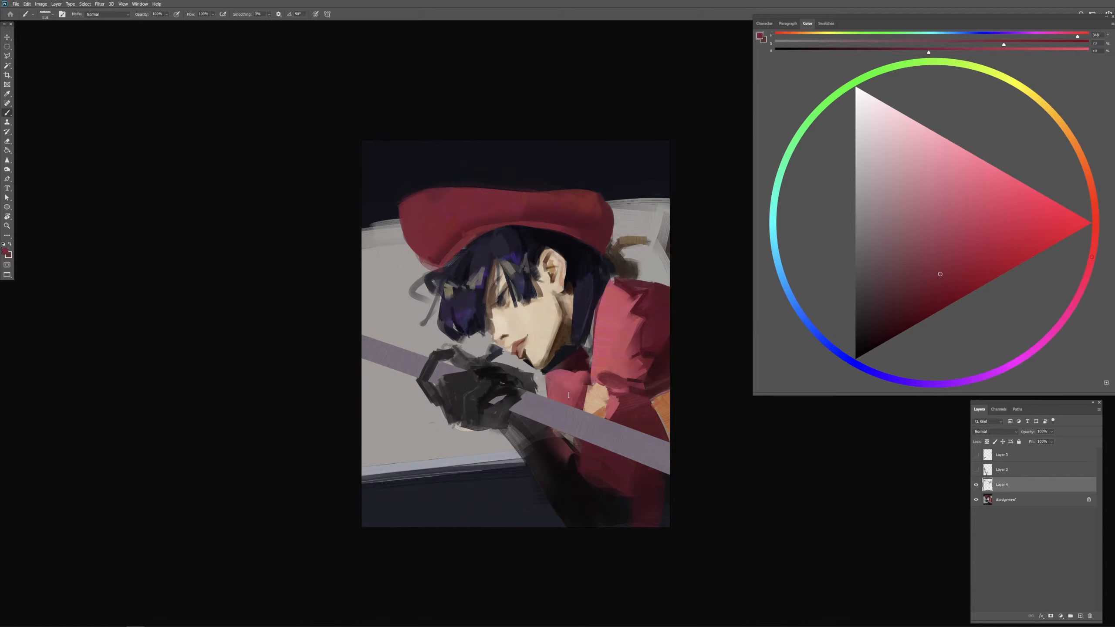
click(977, 485)
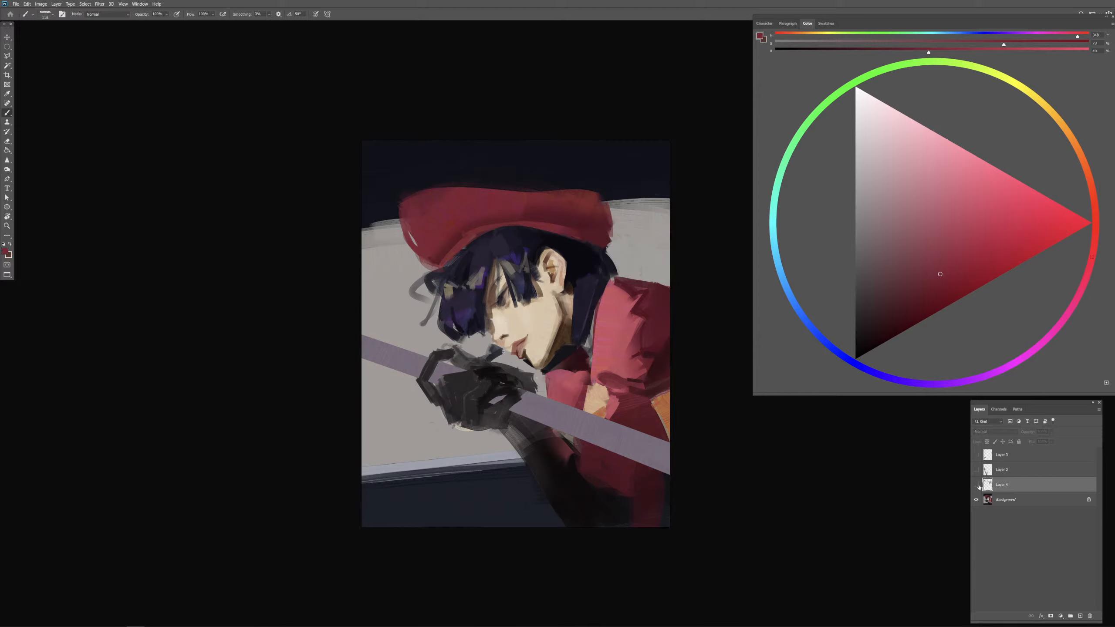
click(977, 485)
key(ctrl+e)
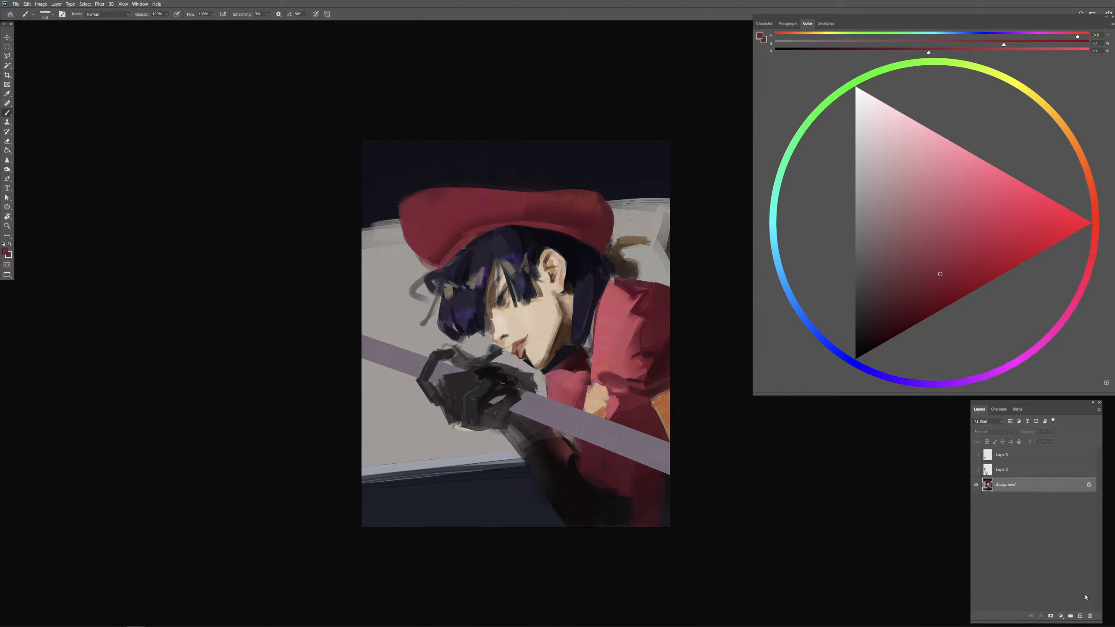
click(1080, 617)
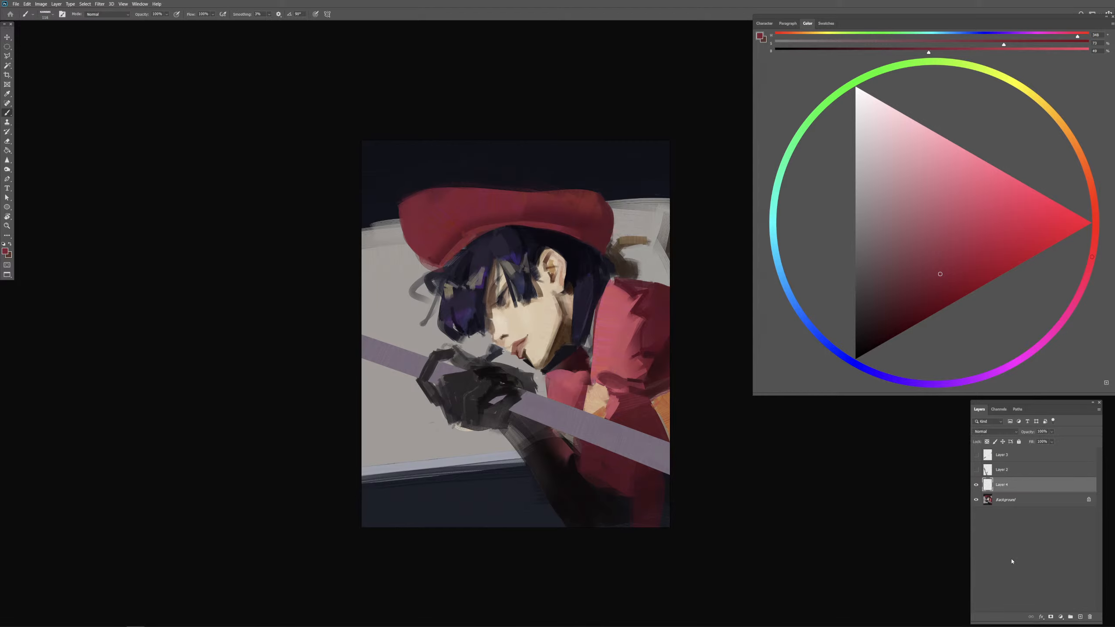
Step: Try a dark stroke on the purple bar in front of the glove with black sampled from the glove
drag(500, 386, 504, 387)
alt+click(508, 390)
drag(385, 338, 383, 344)
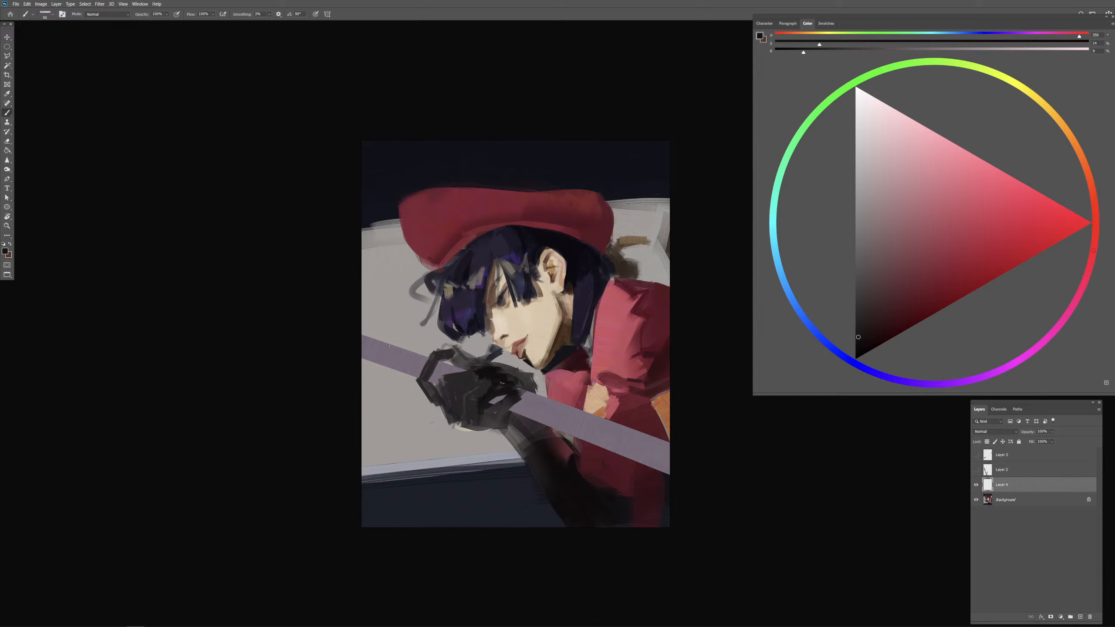
drag(374, 338, 428, 355)
key(ctrl+z)
key(ctrl+z)
Step: Try dark strokes below the purple bar over the gloved forearm with sampled near-black
drag(656, 482, 651, 456)
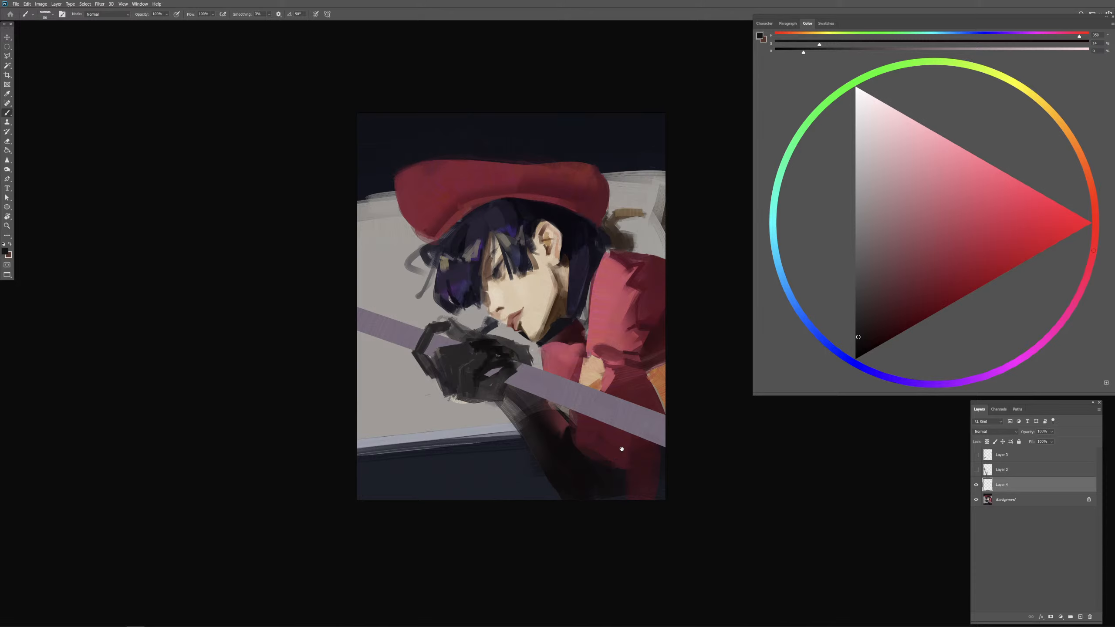
drag(621, 449, 594, 434)
alt+click(467, 350)
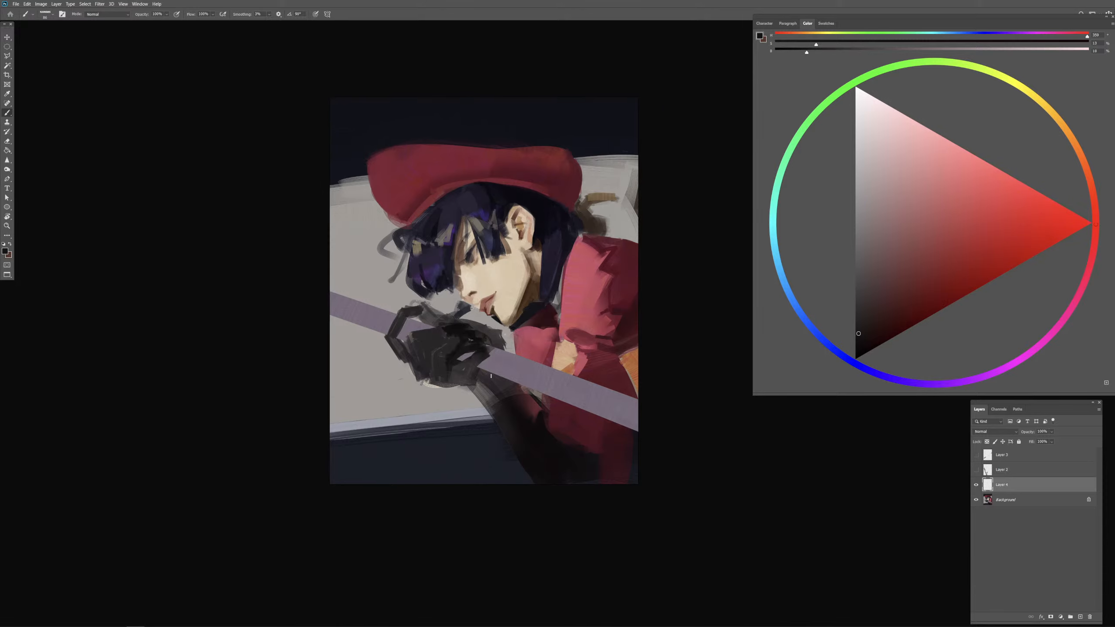
drag(486, 373, 551, 400)
key(ctrl+z)
alt+click(545, 420)
key(ctrl+z)
alt+click(542, 435)
key(ctrl+z)
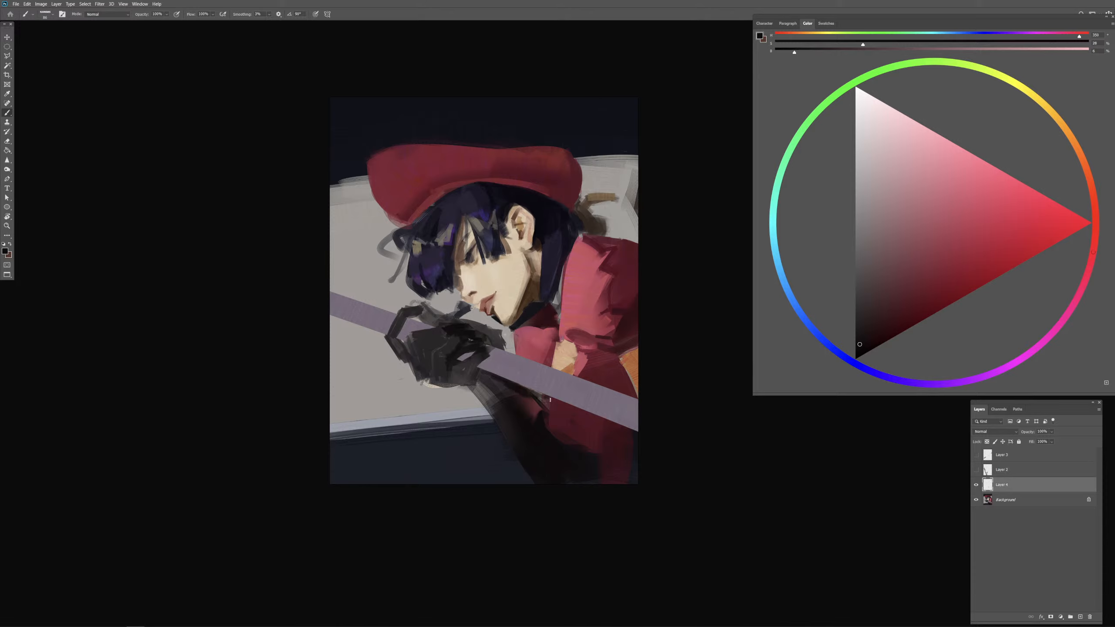
Step: Strengthen the shadow along the purple bar's lower edge over the red clothing with sampled near-black and dark red
drag(640, 458, 656, 407)
alt+drag(591, 360, 595, 360)
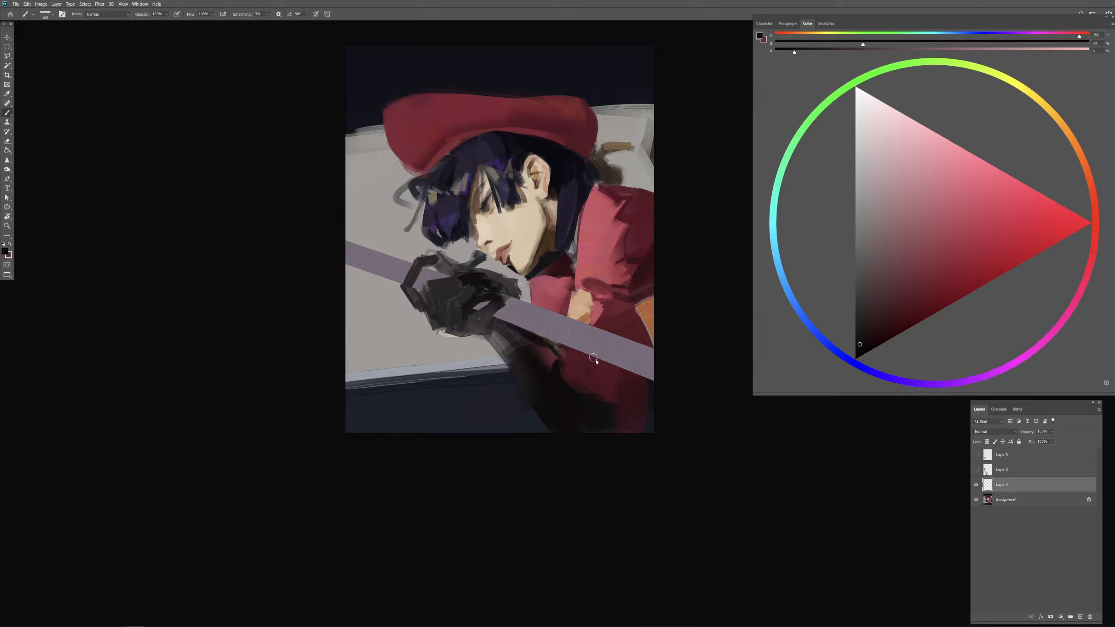
key(slash)
alt+drag(590, 363, 628, 363)
alt+click(558, 387)
key(slash)
drag(558, 347, 645, 378)
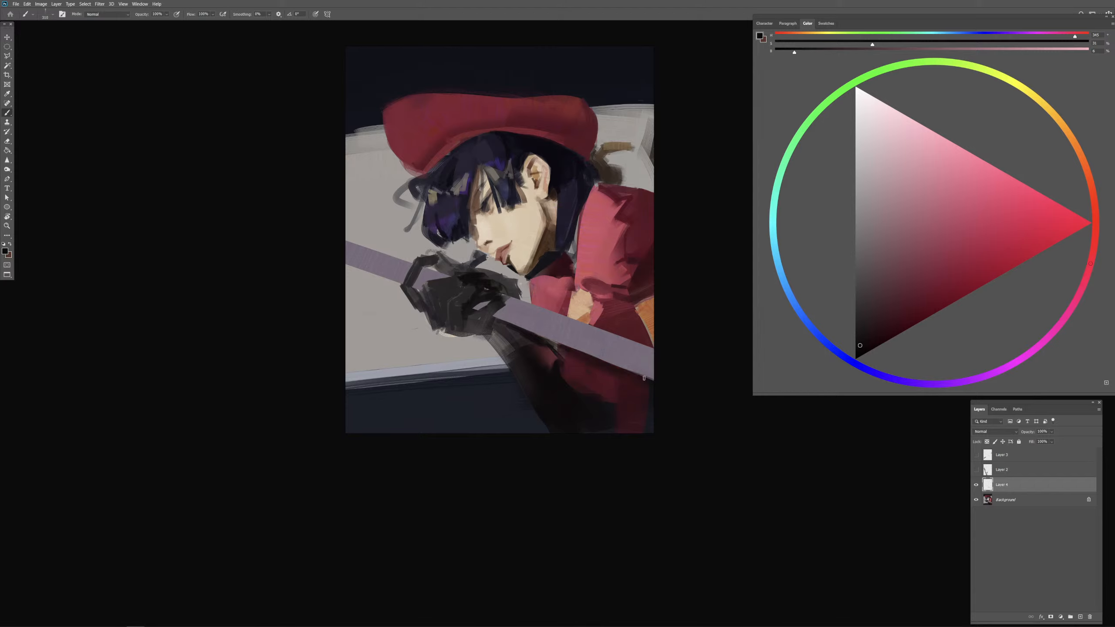
key(ctrl+z)
alt+click(558, 387)
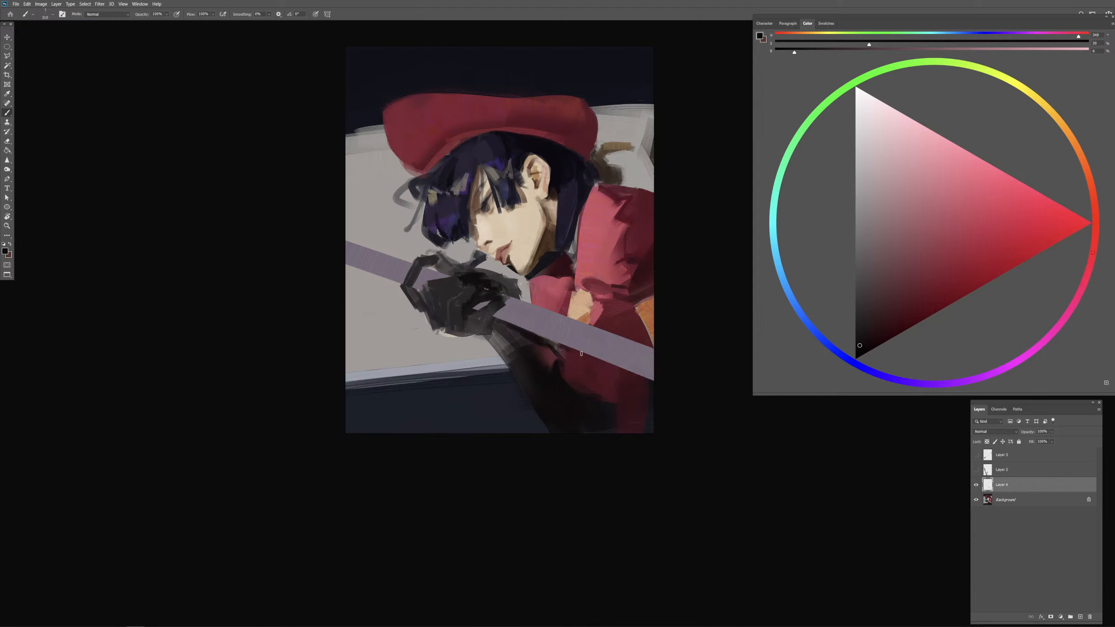
key(ctrl+z)
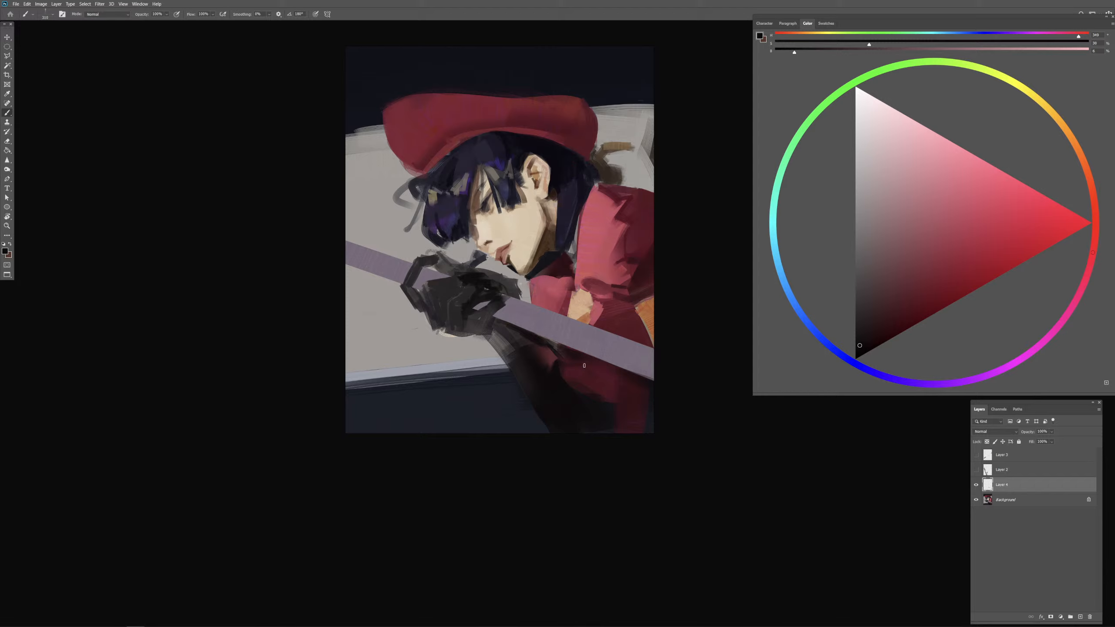
alt+click(583, 366)
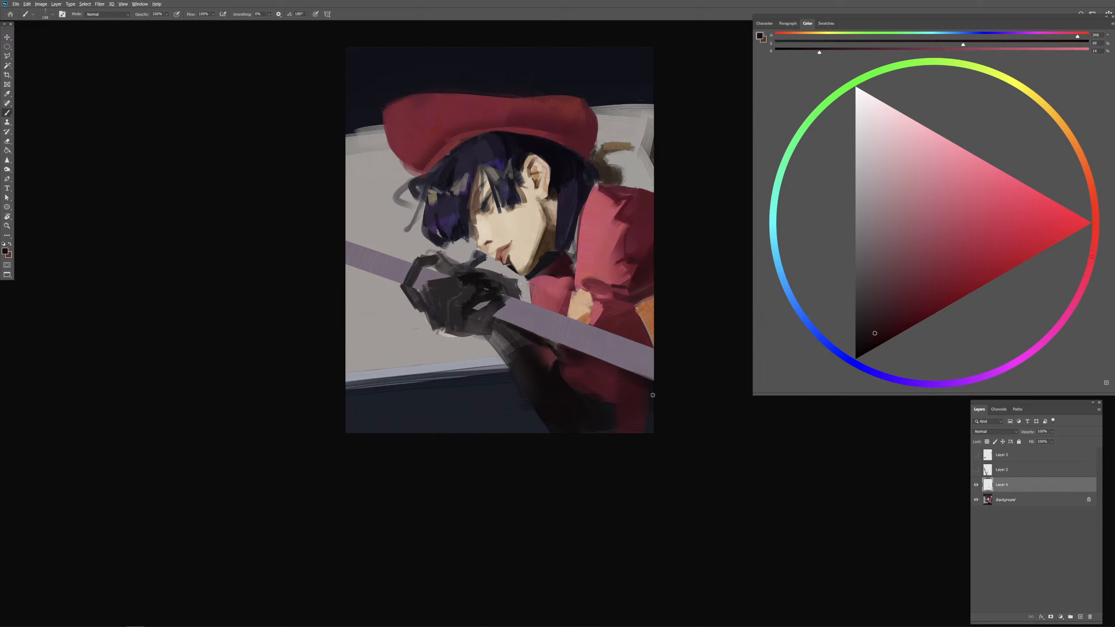
alt+click(603, 366)
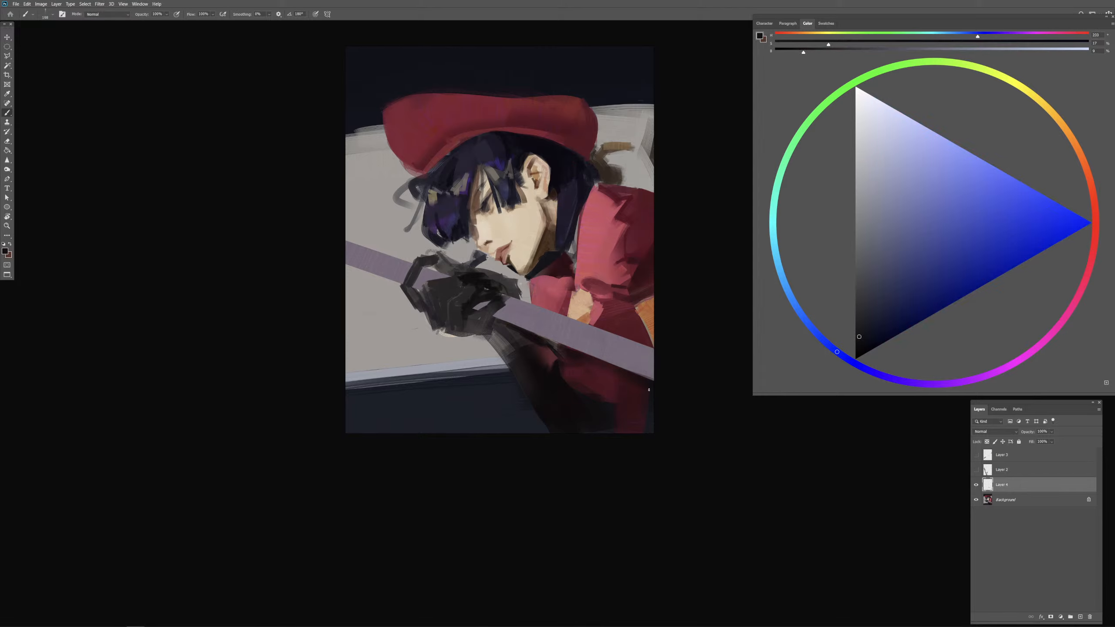
alt+click(647, 384)
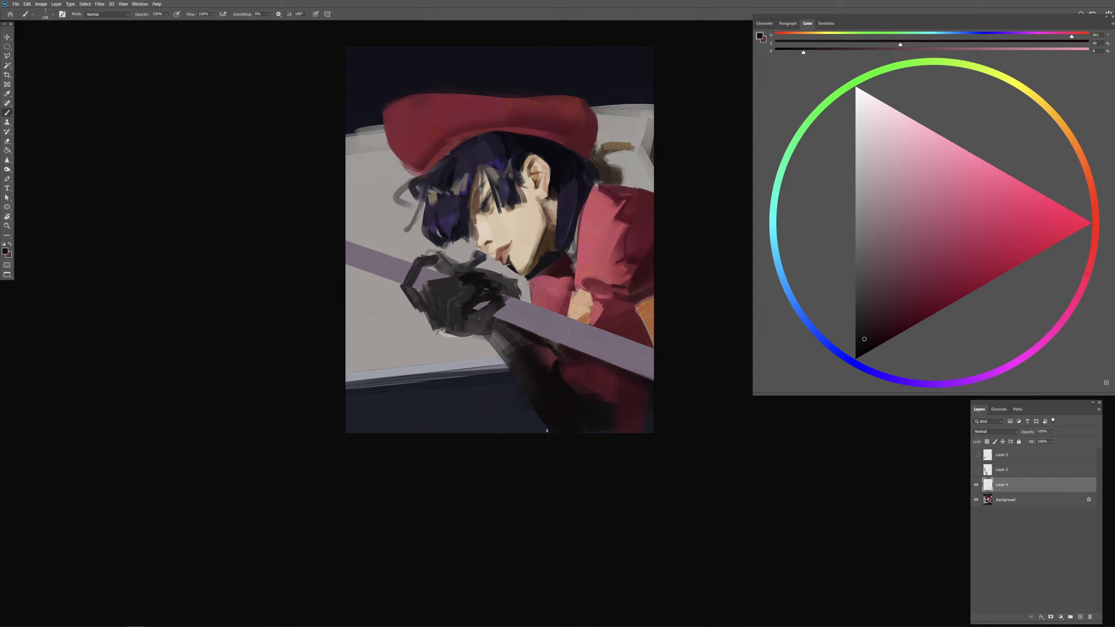
Step: Darken the hair beneath the cap's brim, from above the ear to the fringe, with sampled dark navy
alt+click(541, 143)
drag(541, 143, 496, 139)
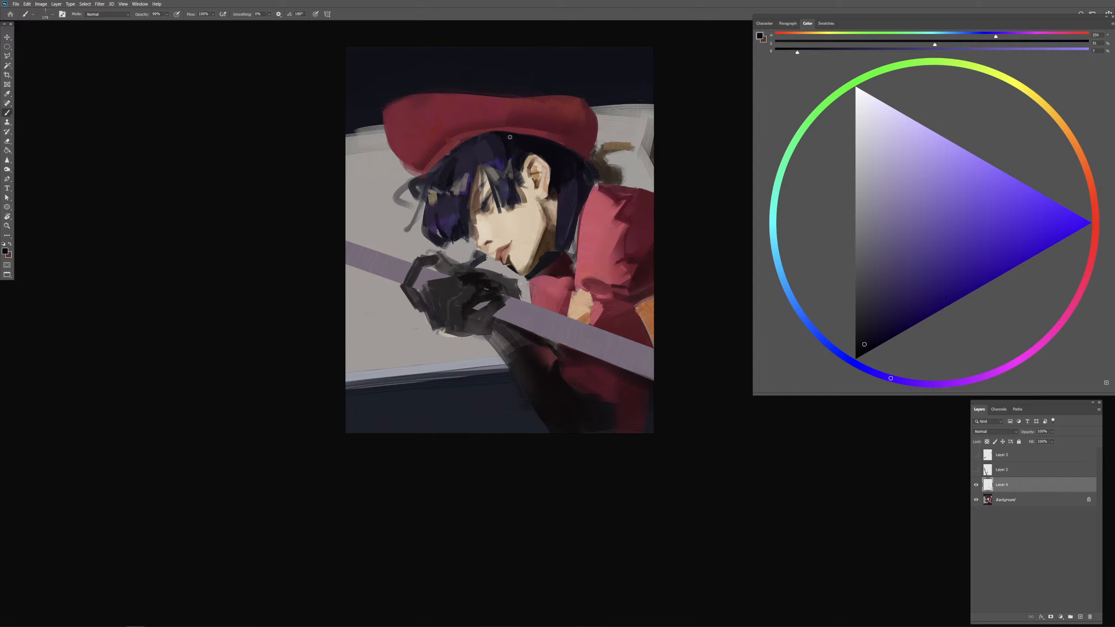
alt+click(502, 139)
mouse_move(493, 157)
mouse_down()
mouse_move(484, 130)
mouse_move(451, 159)
mouse_up()
alt+click(503, 133)
alt+click(503, 135)
drag(492, 143, 454, 165)
alt+click(477, 153)
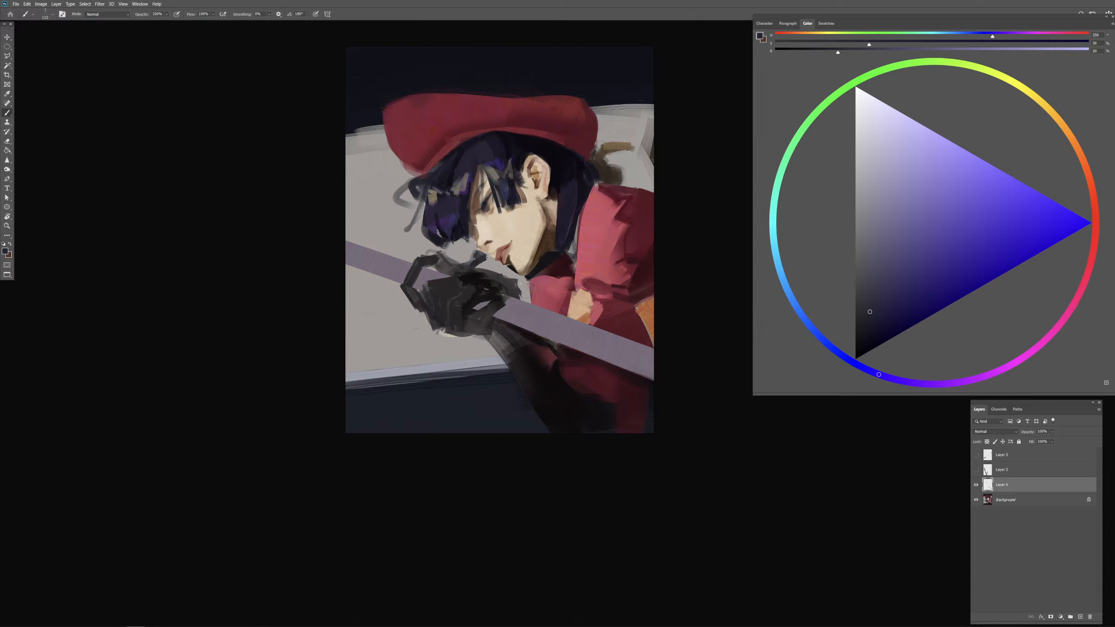
Step: Touch up the hair near the crown with sampled dark navy and choose a muted blue brush colour
scroll(558, 324, up, 1)
mouse_move(528, 215)
mouse_down()
mouse_move(524, 343)
mouse_move(523, 322)
mouse_up()
alt+click(469, 189)
drag(468, 189, 481, 179)
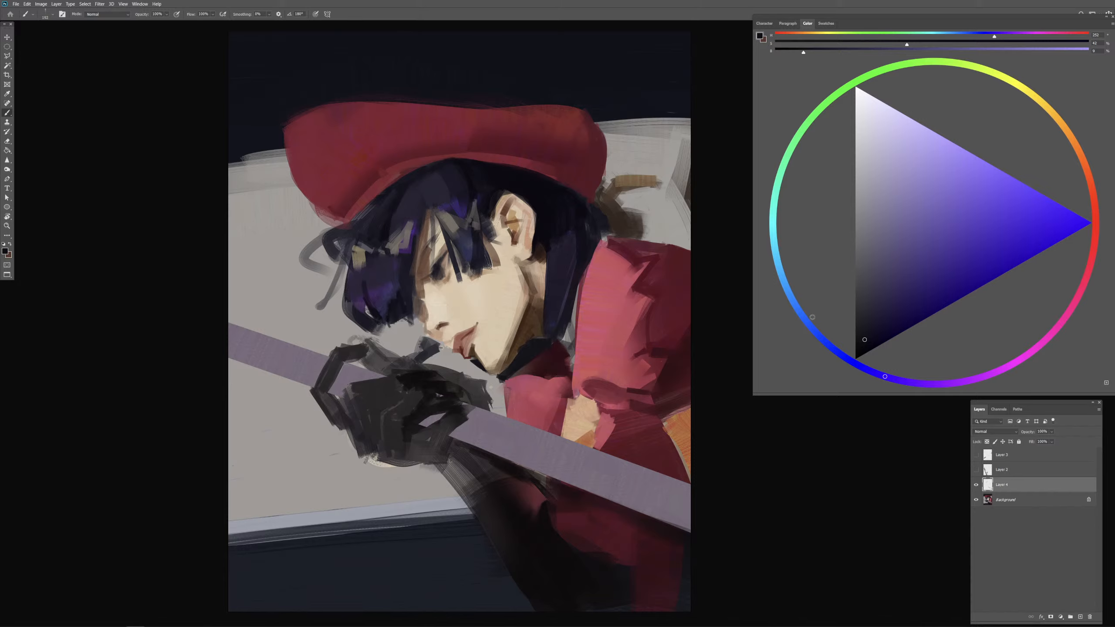
drag(812, 317, 790, 297)
mouse_move(881, 213)
mouse_down()
mouse_move(887, 253)
mouse_move(848, 250)
mouse_up()
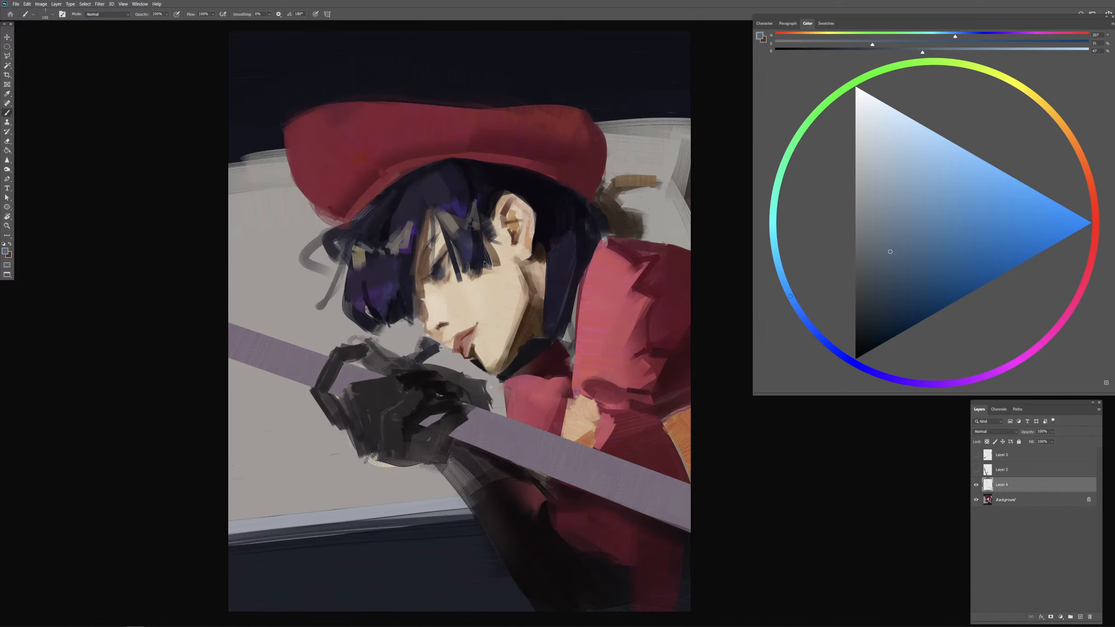
Step: Refine the eye and the skin around it with sampled light skin tone and dark purple-grey
scroll(486, 266, up, 4)
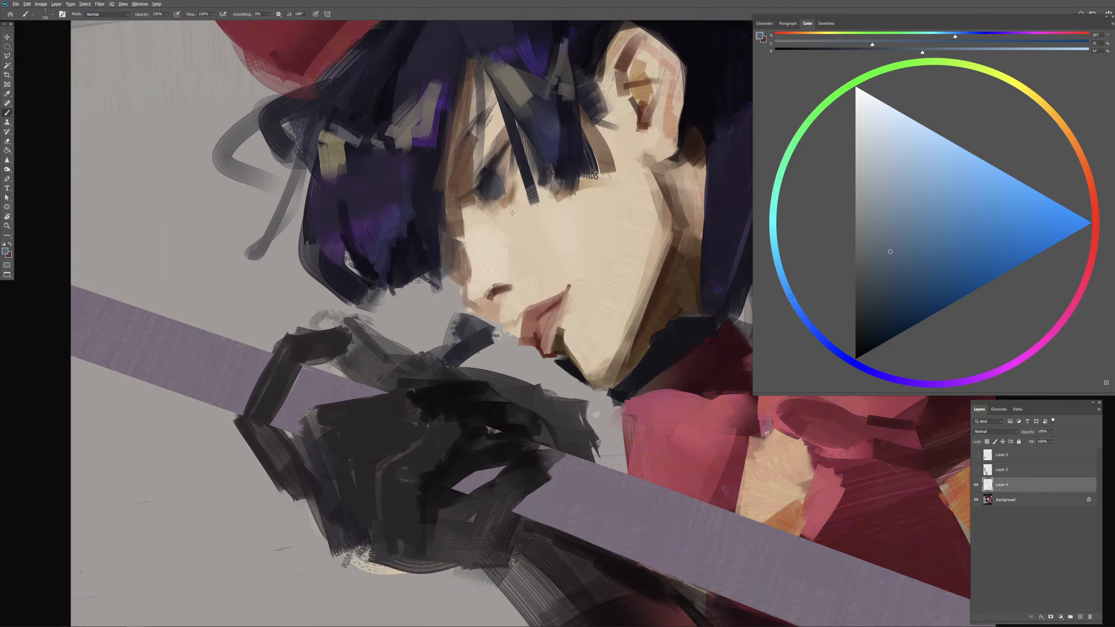
alt+click(513, 214)
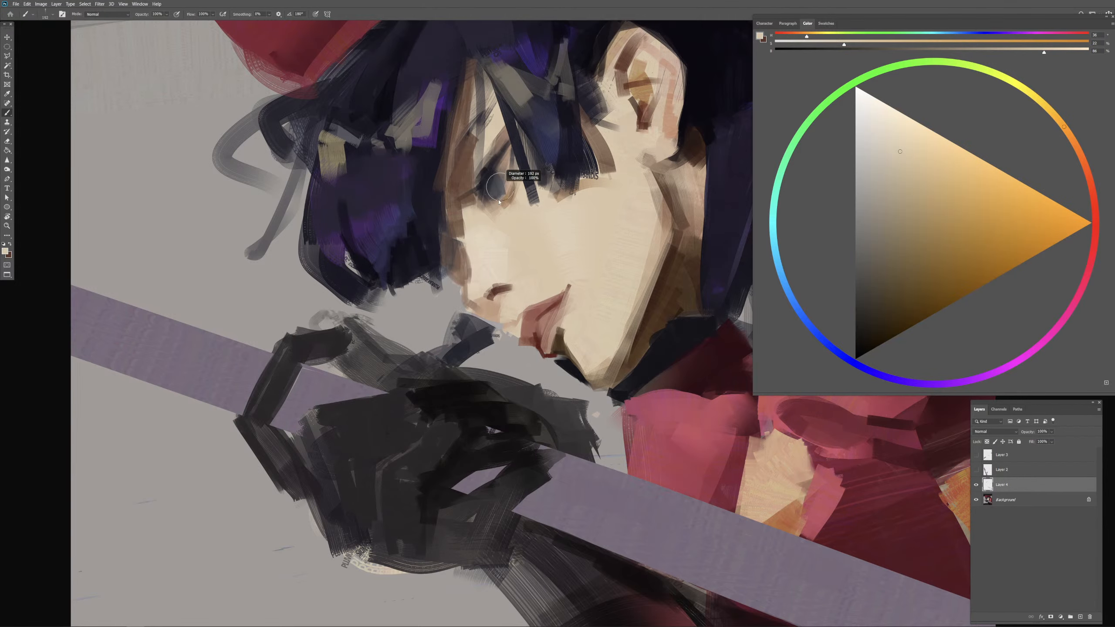
drag(495, 204, 493, 201)
drag(500, 211, 505, 211)
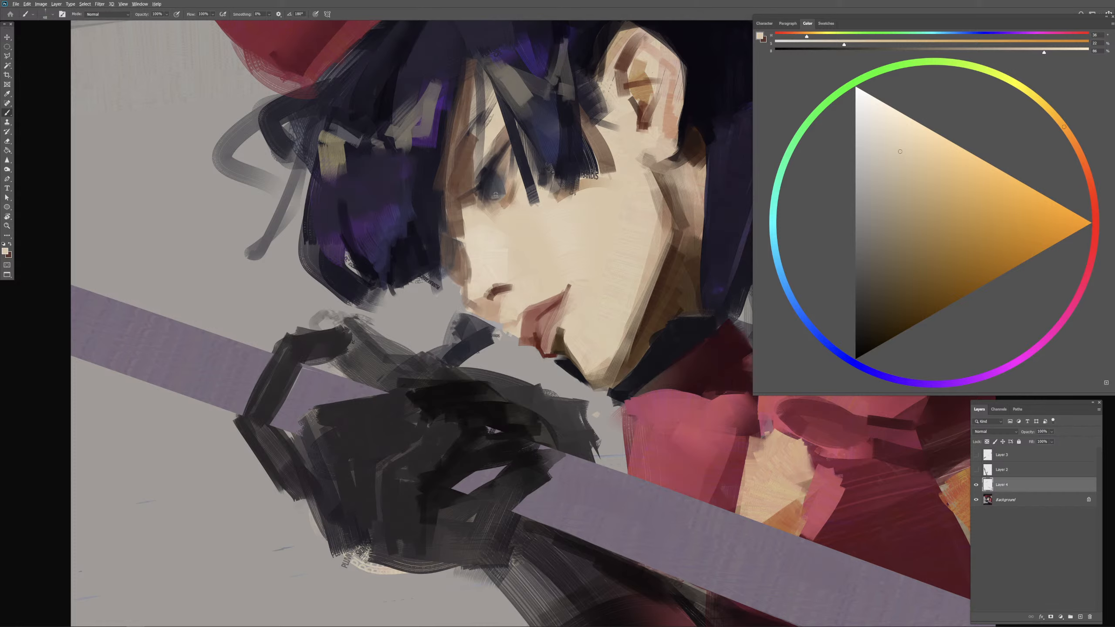
alt+click(486, 172)
alt+click(484, 172)
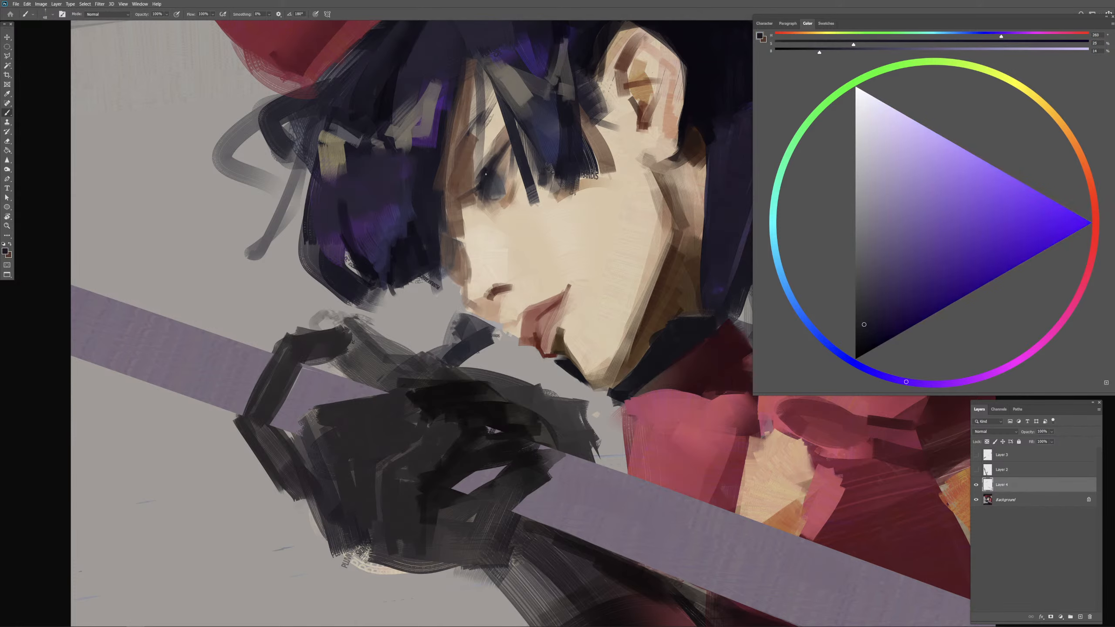
alt+click(484, 172)
mouse_move(512, 156)
mouse_down()
mouse_move(508, 178)
mouse_move(527, 174)
mouse_up()
Step: Reshape the nostril with sampled light skin tone and redraw it in dark reddish brown
alt+drag(515, 239, 510, 242)
alt+click(507, 272)
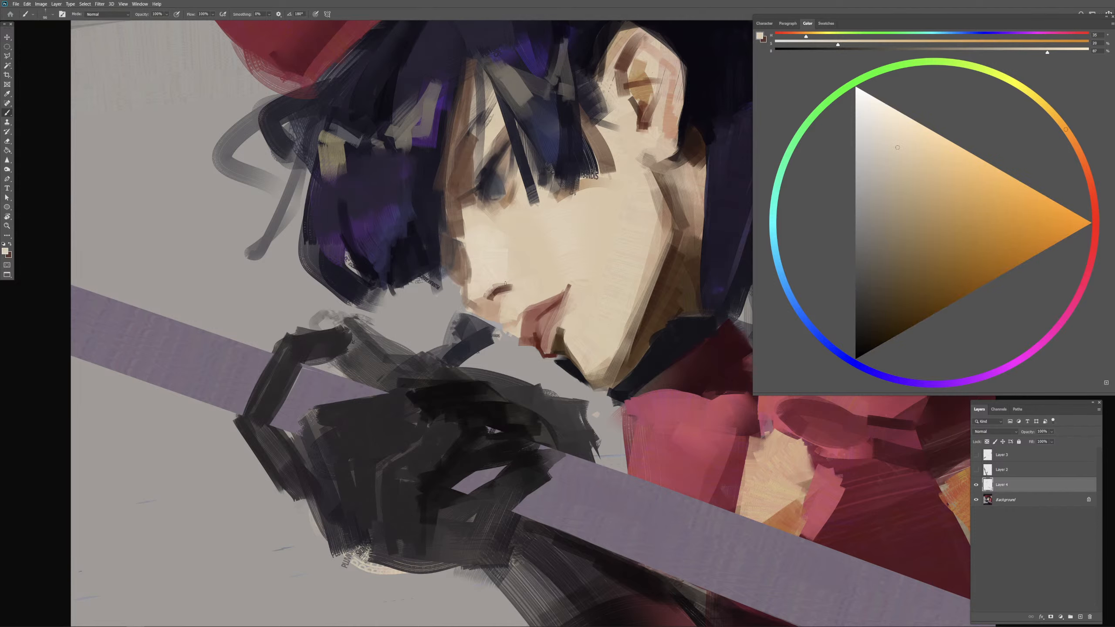
drag(492, 286, 516, 284)
alt+click(502, 292)
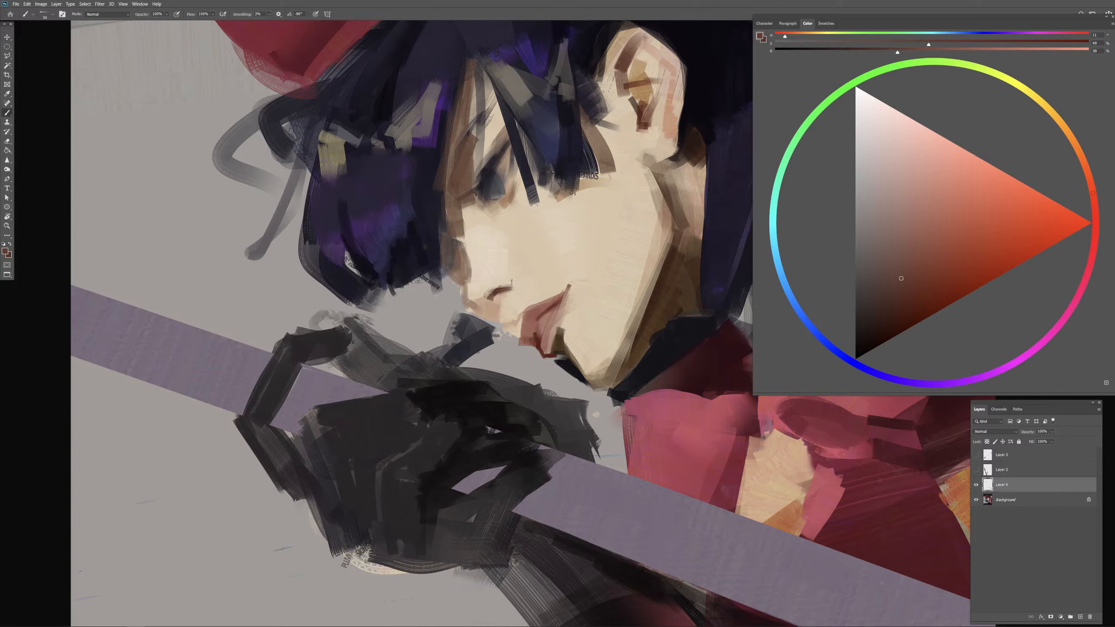
alt+click(497, 291)
alt+right_click(487, 305)
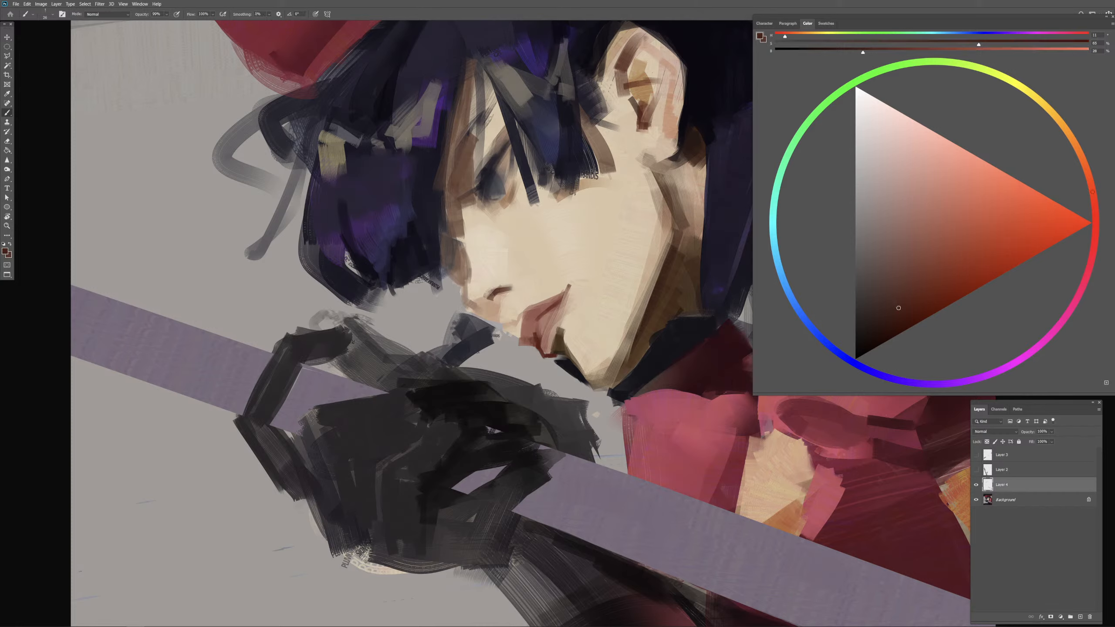
alt+right_click(499, 308)
drag(493, 294, 507, 293)
Step: Paint a small dark accent between the nostril and the upper lip, redoing the first attempt with a sampled near-black
alt+right_click(493, 300)
drag(481, 314, 500, 311)
key(ctrl+z)
key(ctrl+z)
alt+click(576, 359)
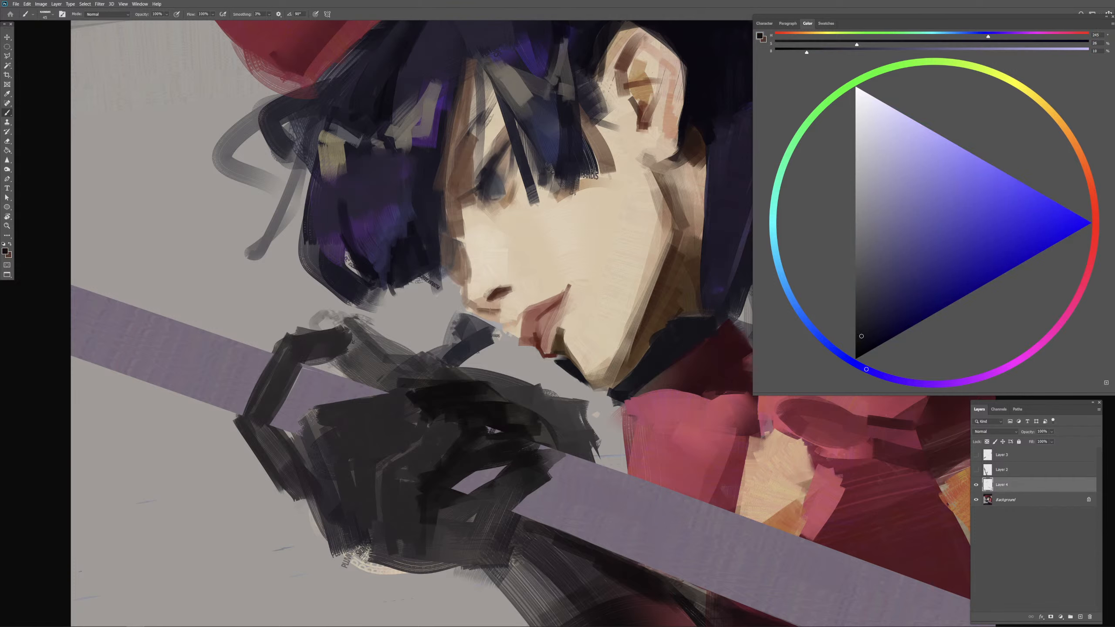
drag(487, 309, 501, 313)
Step: Brighten the bridge of the nose with sampled light skin tone
alt+click(480, 261)
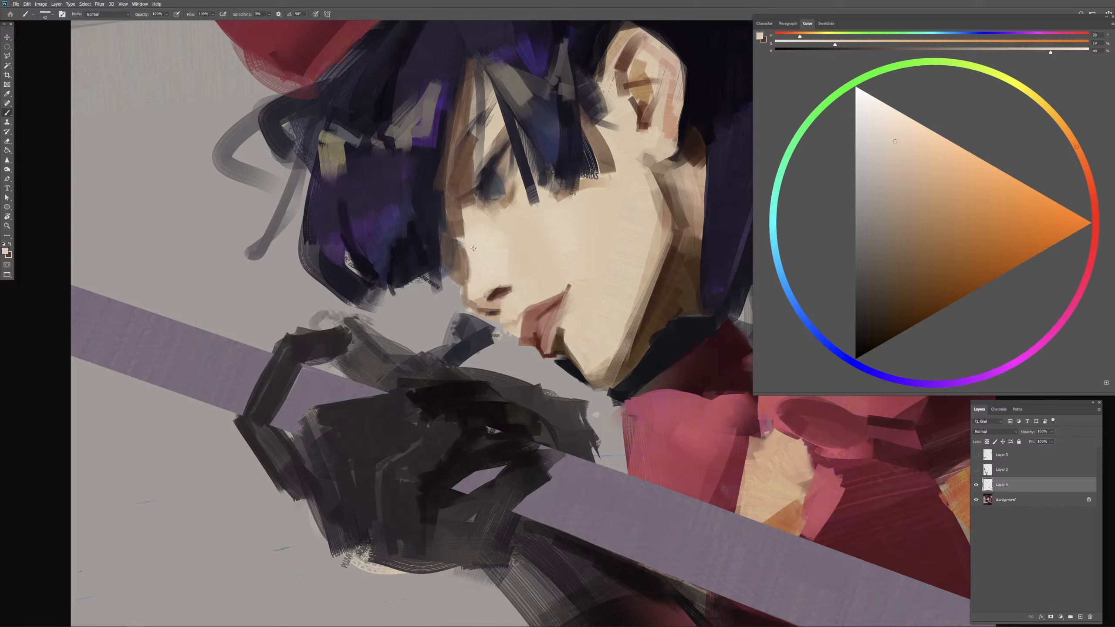
drag(463, 242, 469, 237)
drag(475, 263, 462, 254)
Step: Deepen the shadow between the nose bridge and the front hair with sampled browns
alt+click(460, 237)
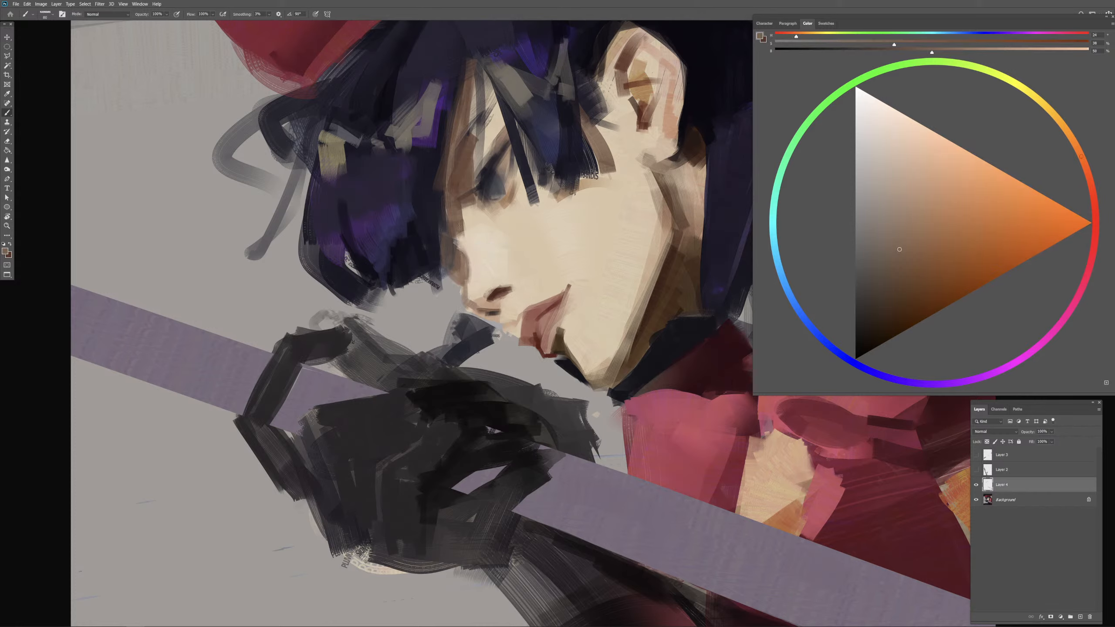
alt+click(461, 222)
alt+click(650, 314)
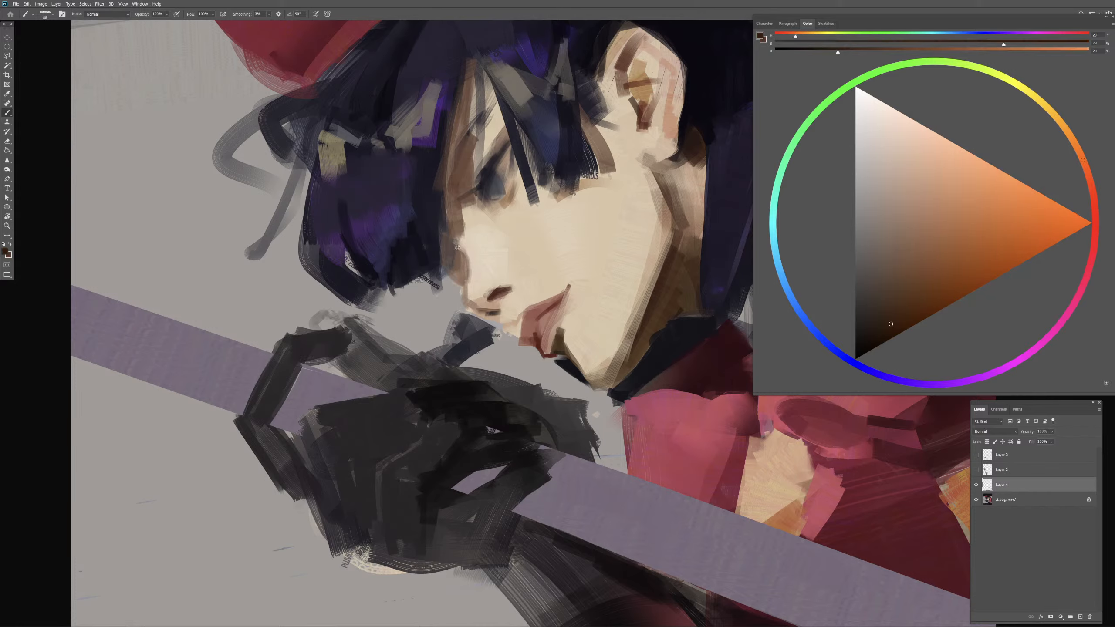
drag(458, 248, 458, 256)
mouse_move(454, 261)
mouse_down()
mouse_move(458, 249)
mouse_move(443, 268)
mouse_move(449, 255)
mouse_up()
alt+click(450, 251)
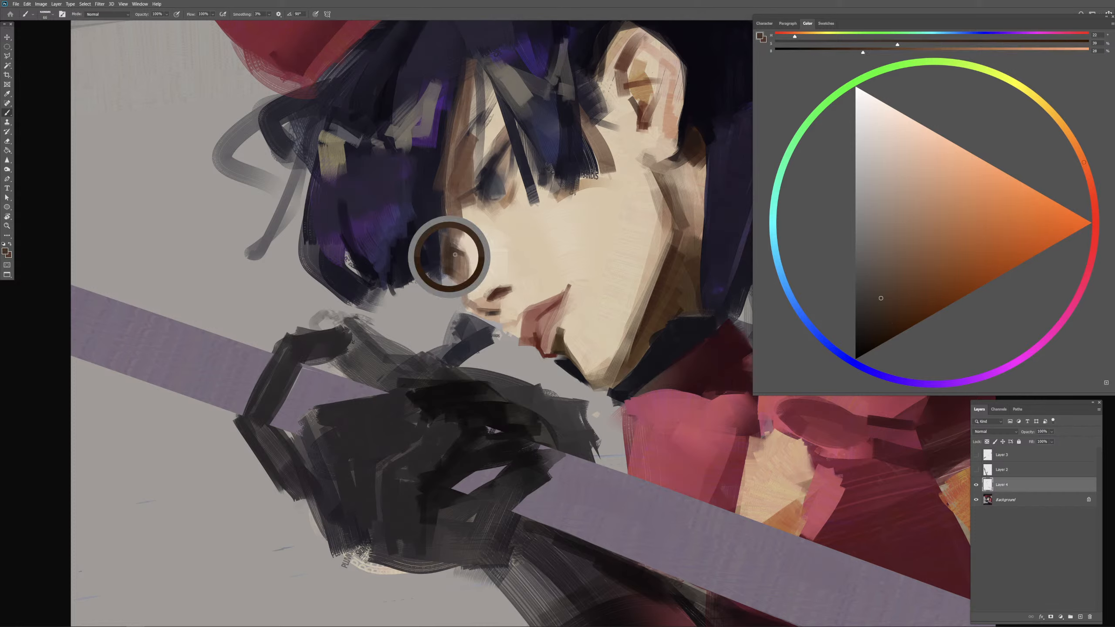
mouse_move(454, 265)
mouse_down()
mouse_move(487, 269)
mouse_move(469, 265)
mouse_move(465, 281)
mouse_move(464, 268)
mouse_up()
Step: Clean up the nose's front contour with sampled light skin tone and sample a dark purple-grey from the eye
alt+click(468, 264)
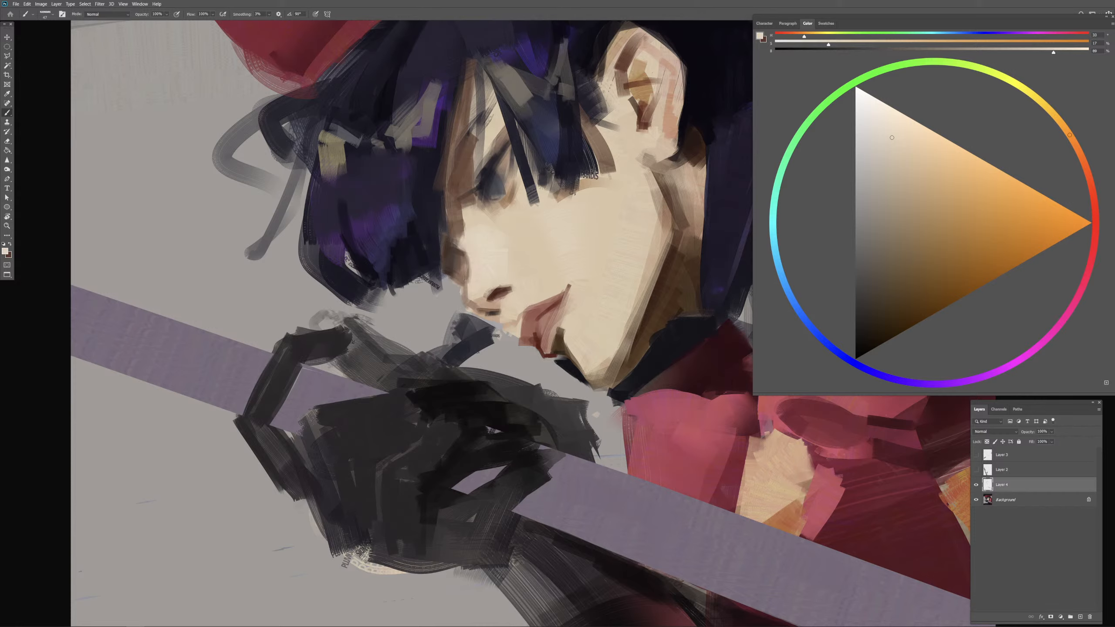
drag(467, 268, 464, 269)
drag(475, 284, 466, 289)
alt+click(490, 167)
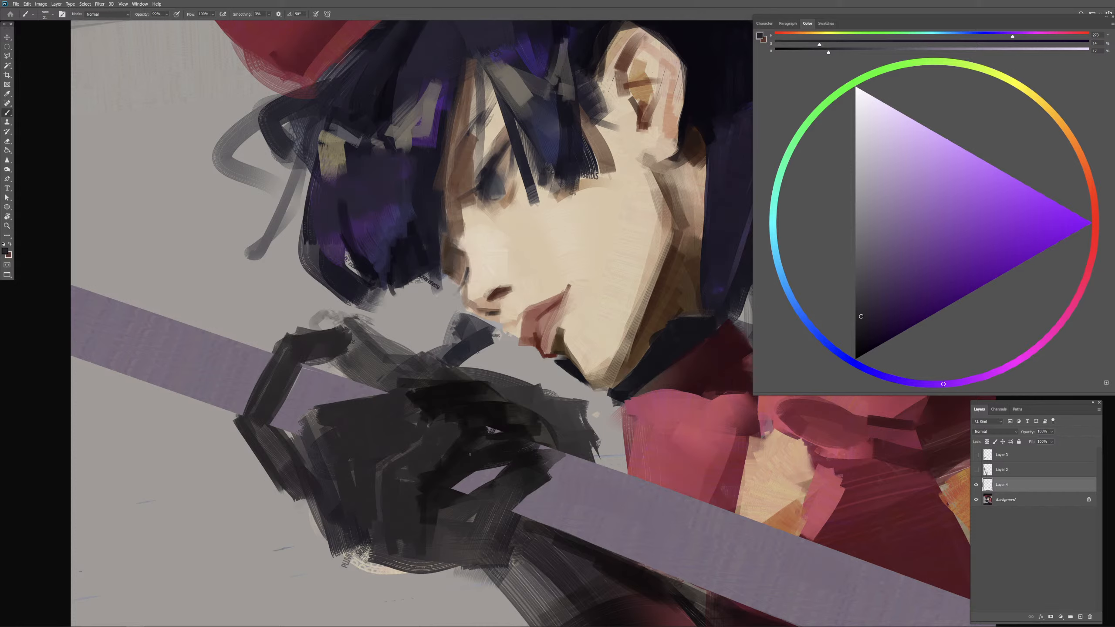
Step: Check the whole portrait in mirrored view and restore its original orientation
key(ctrl+minus)
key(ctrl+minus)
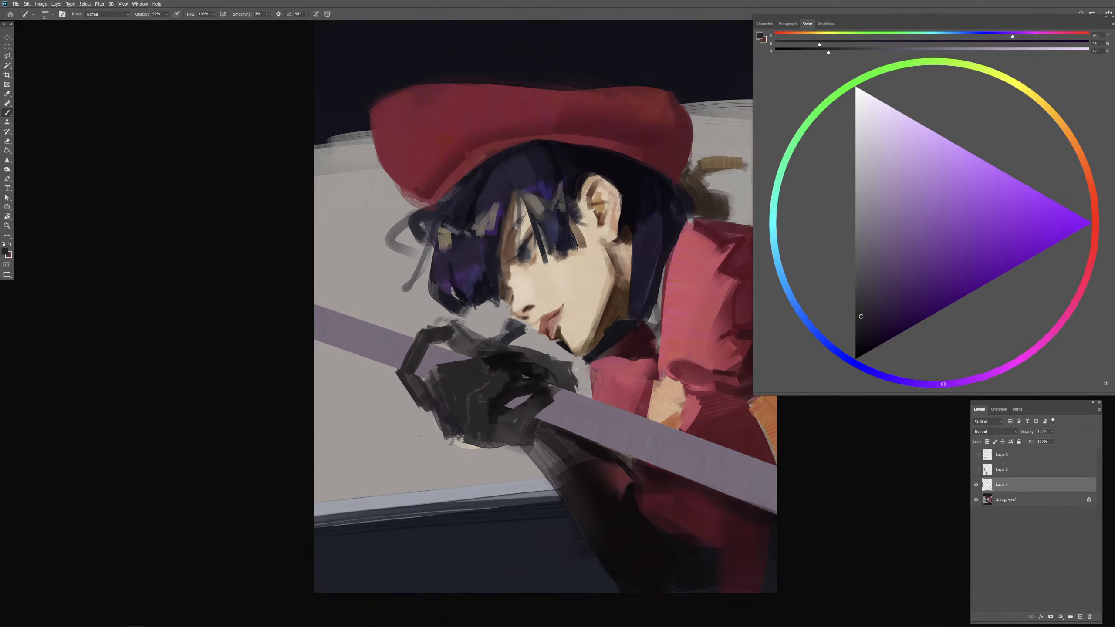
key(ctrl+shift+h)
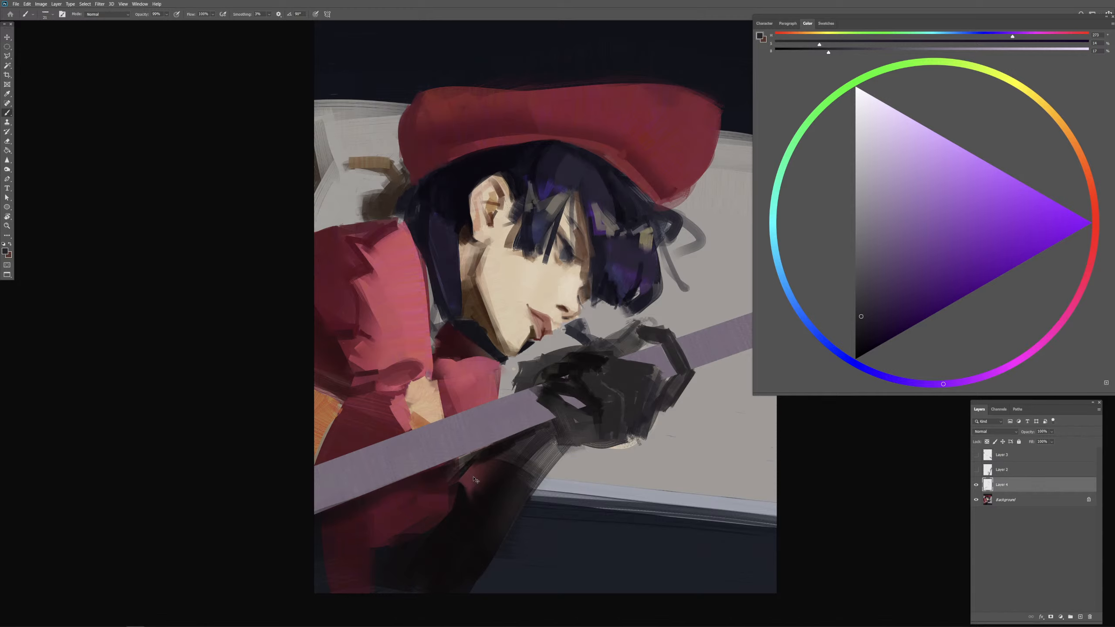
key(ctrl+shift+h)
key(ctrl+plus)
key(ctrl+plus)
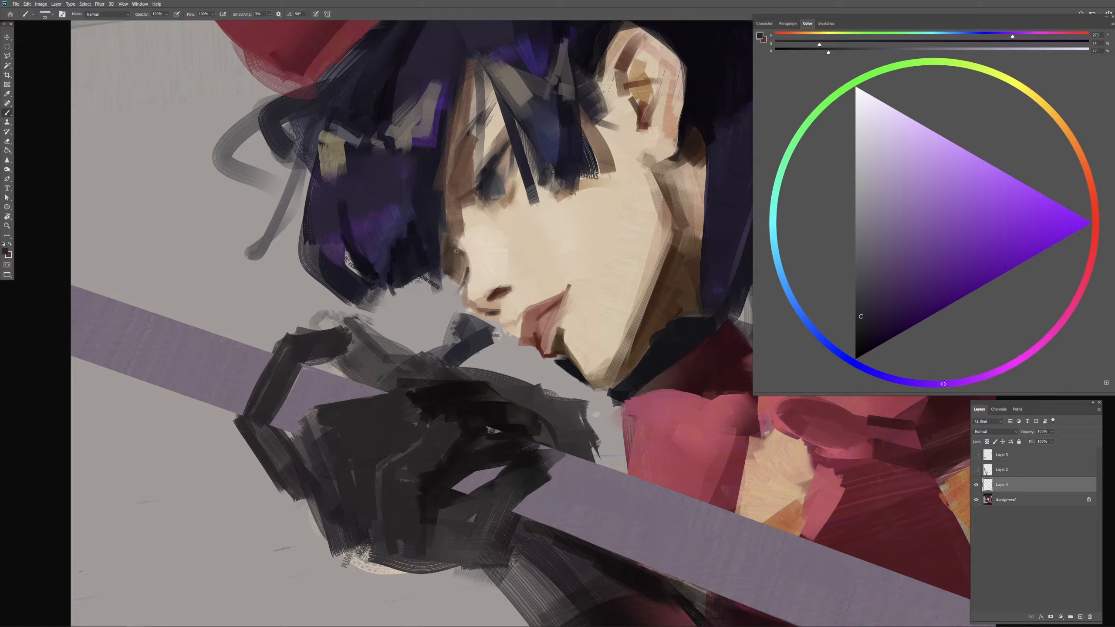
Step: Refine the shadow between the eye and the front hair with sampled dark blue and brown tones
alt+click(481, 193)
drag(469, 226, 467, 226)
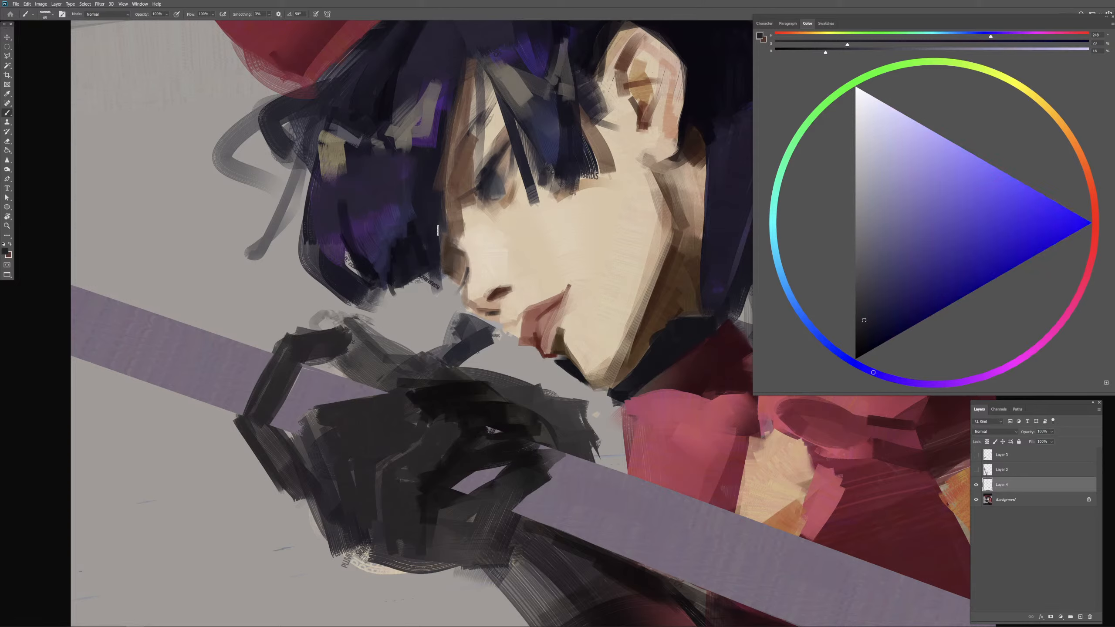
alt+click(448, 246)
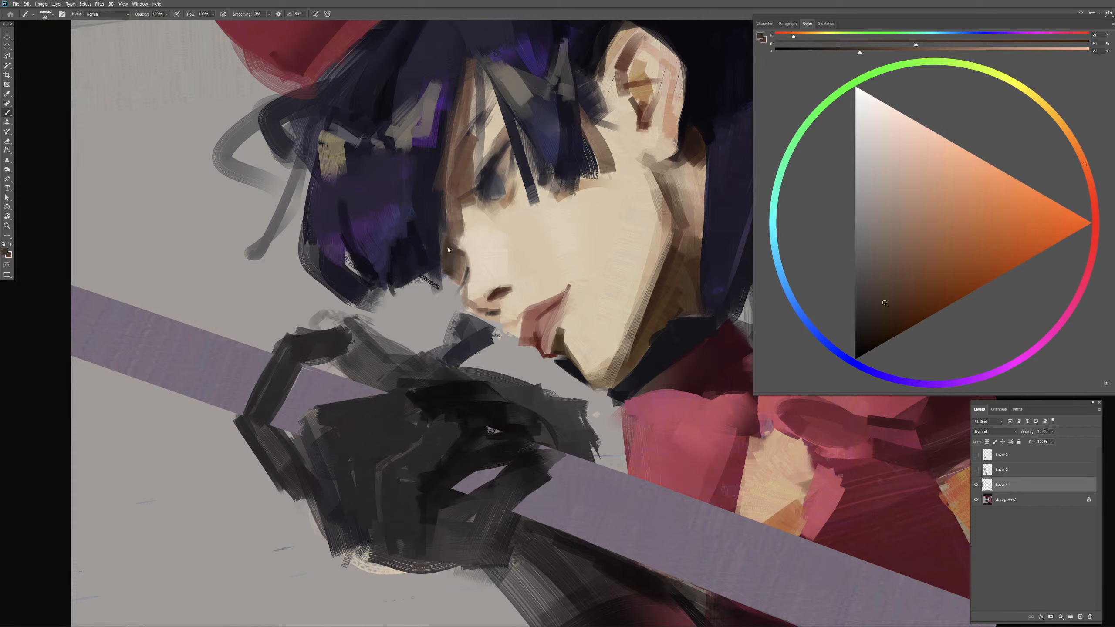
drag(450, 176, 440, 263)
alt+click(488, 172)
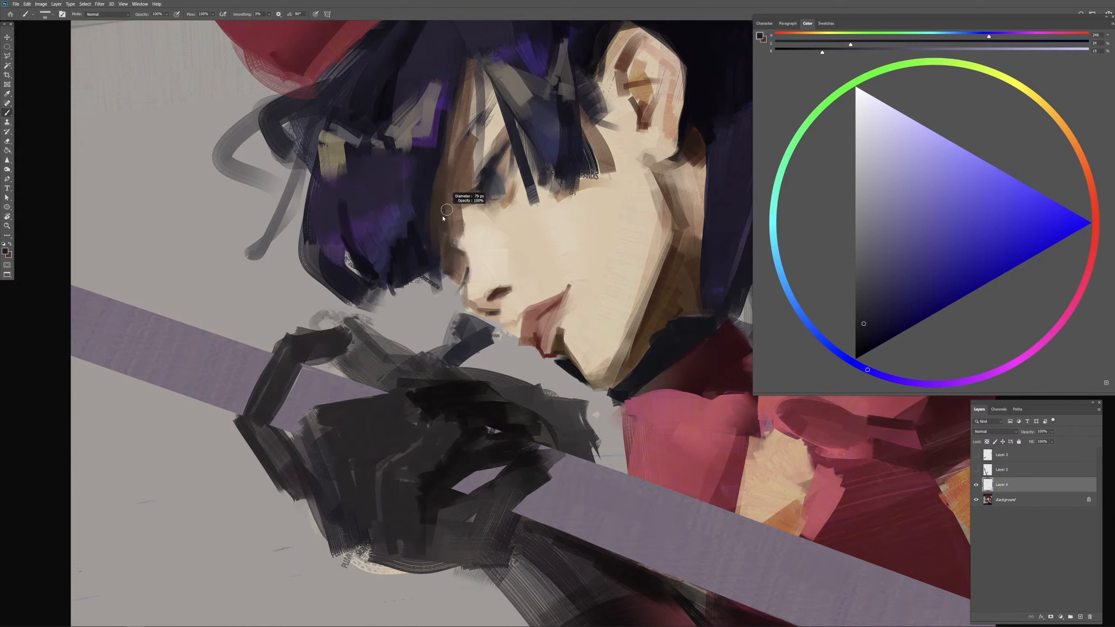
alt+click(488, 175)
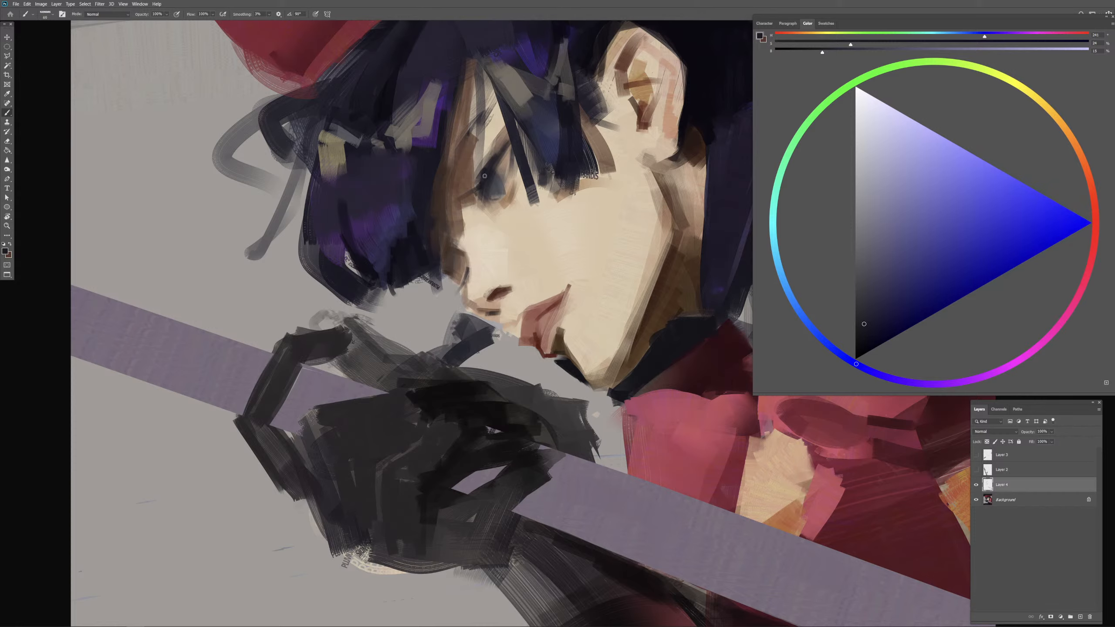
alt+click(373, 266)
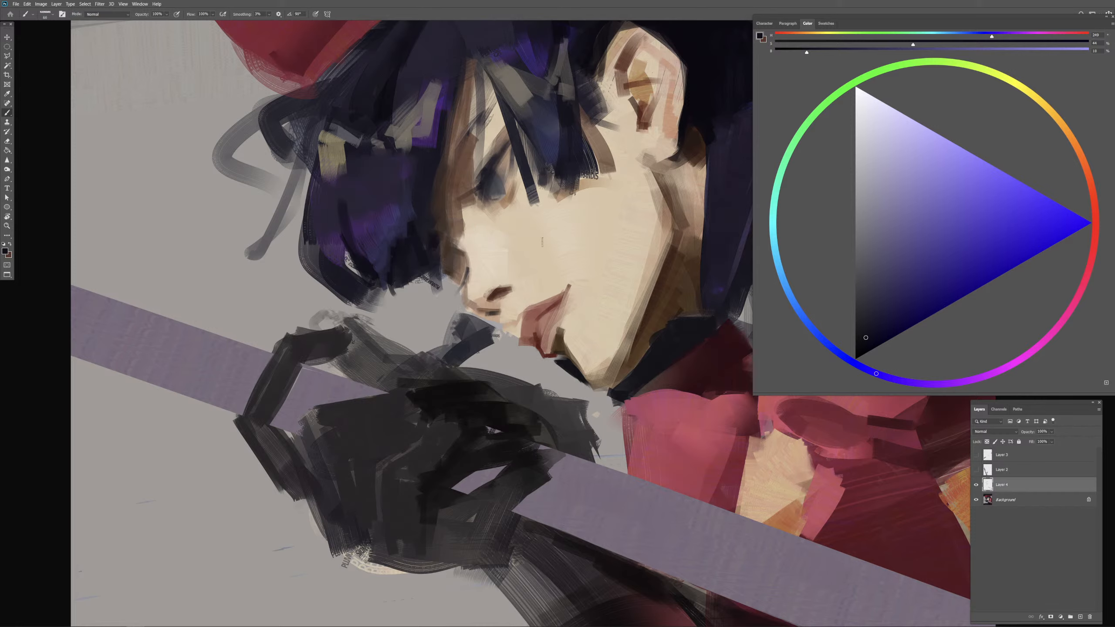
drag(456, 205, 444, 205)
drag(454, 153, 449, 190)
key(ctrl+z)
key(ctrl+z)
key(ctrl+z)
key(ctrl+z)
Step: Mix a saturated orange and glaze warm accents along the jawline, lips, nose and the hair edge beside the eye
alt+click(467, 167)
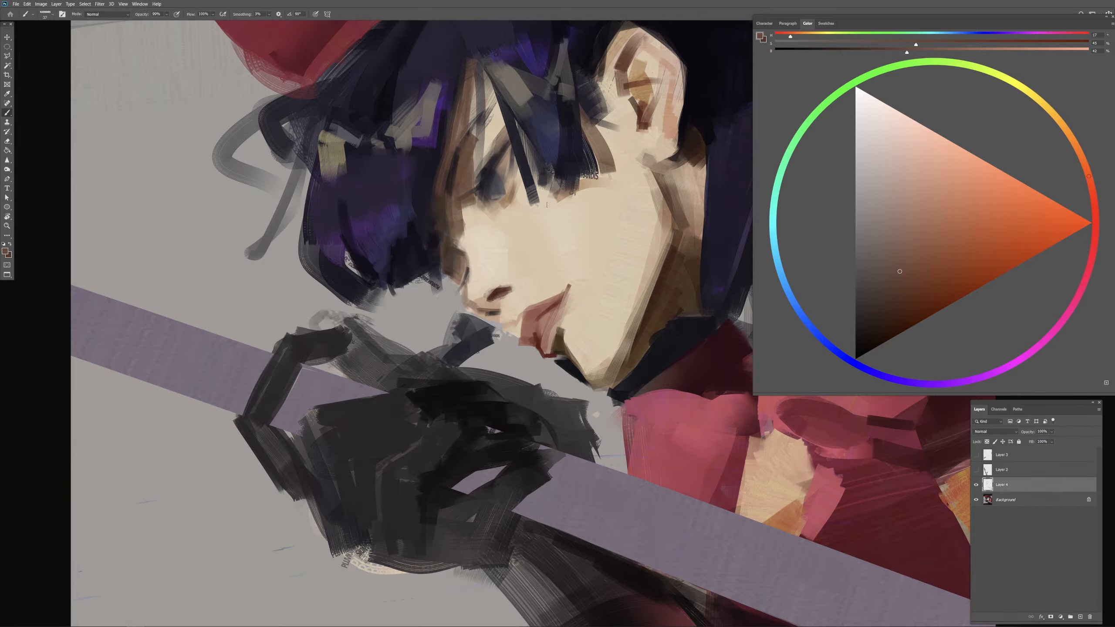
key(ctrl+minus)
key(ctrl+minus)
drag(649, 389, 625, 373)
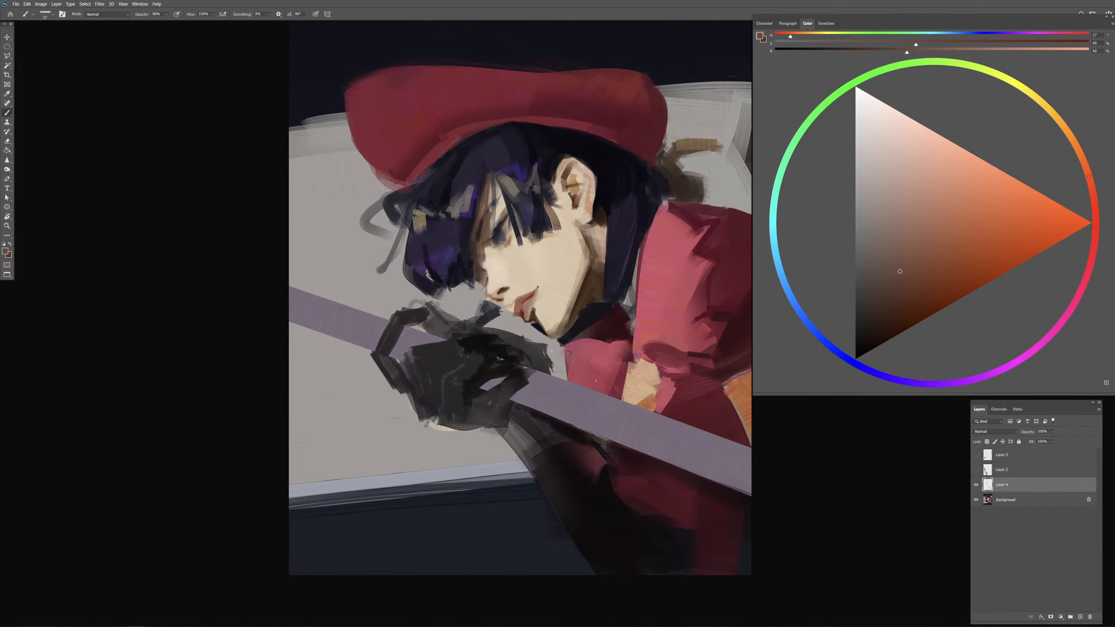
alt+click(570, 293)
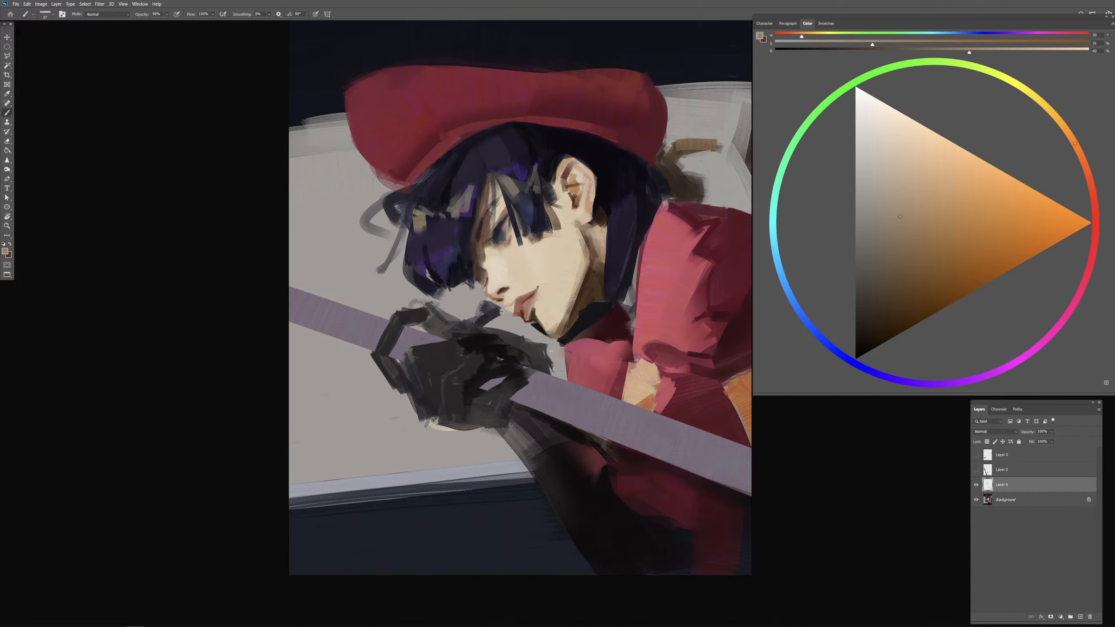
alt+click(574, 301)
click(1085, 166)
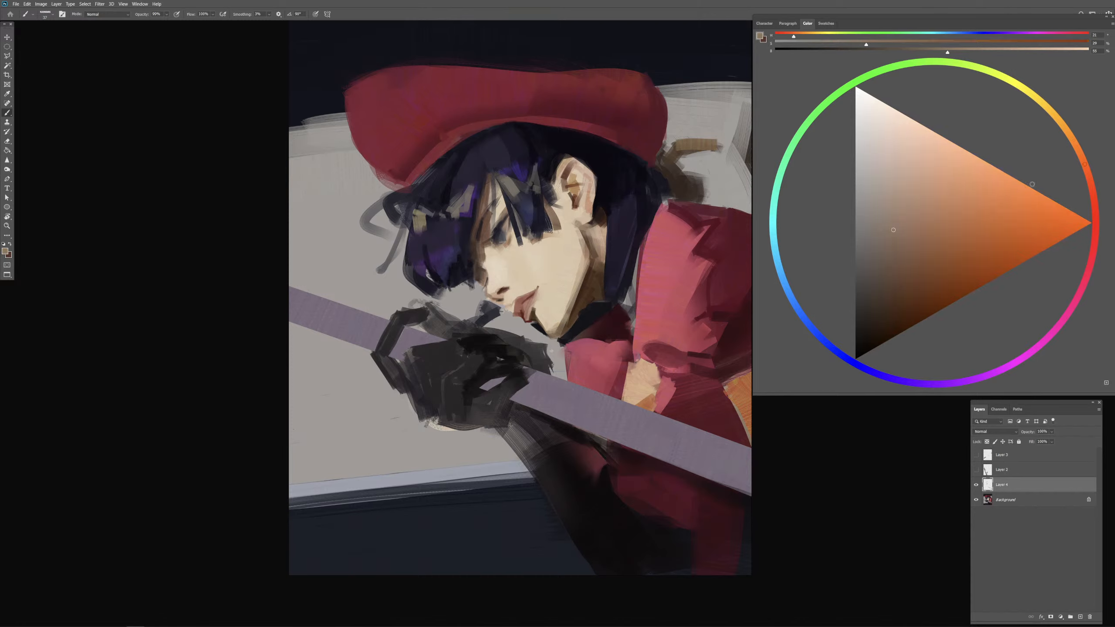
click(951, 229)
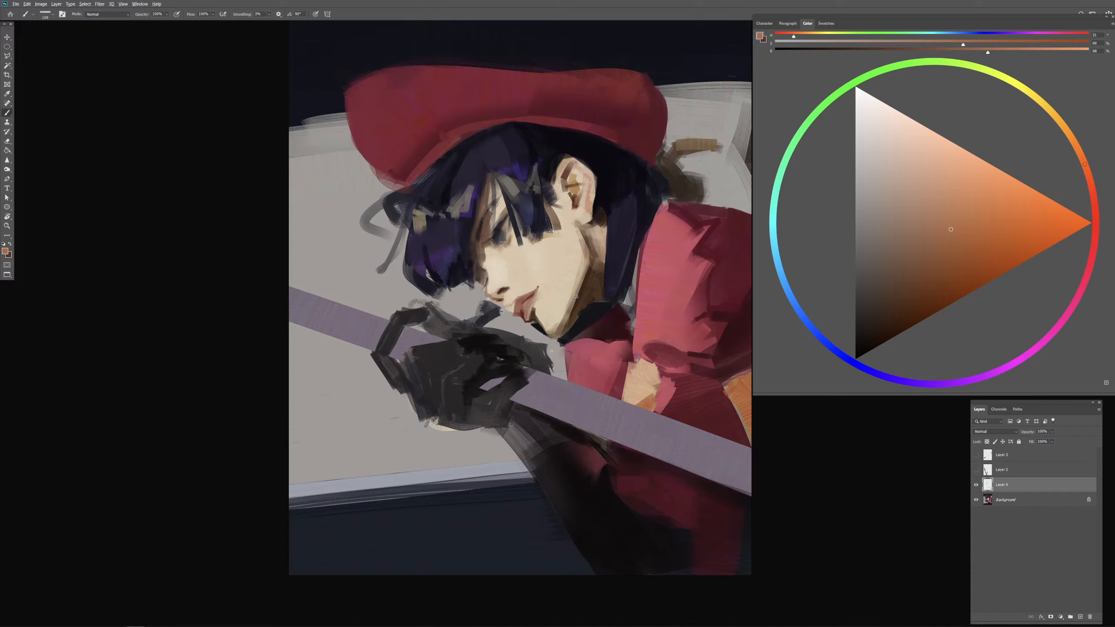
click(978, 227)
mouse_move(574, 288)
mouse_down()
mouse_move(570, 314)
mouse_move(533, 312)
mouse_up()
mouse_move(557, 172)
mouse_down()
mouse_move(567, 169)
mouse_move(525, 174)
mouse_move(487, 202)
mouse_up()
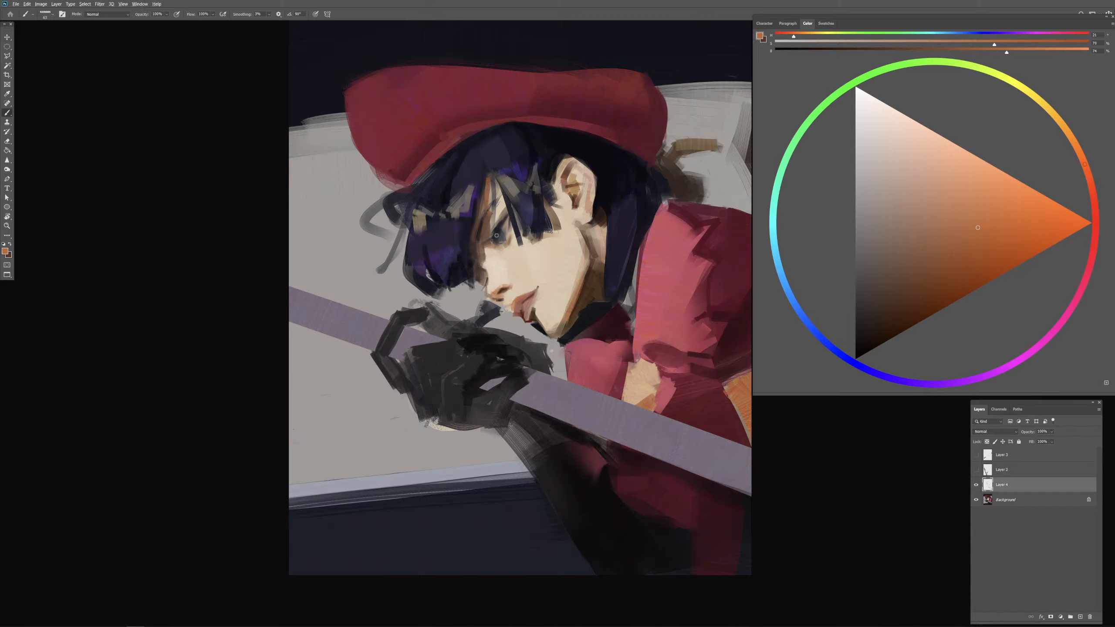
Step: Adjust the shadow between the eye and the nose bridge with sampled browns
drag(496, 238, 495, 249)
key(ctrl+z)
alt+click(479, 246)
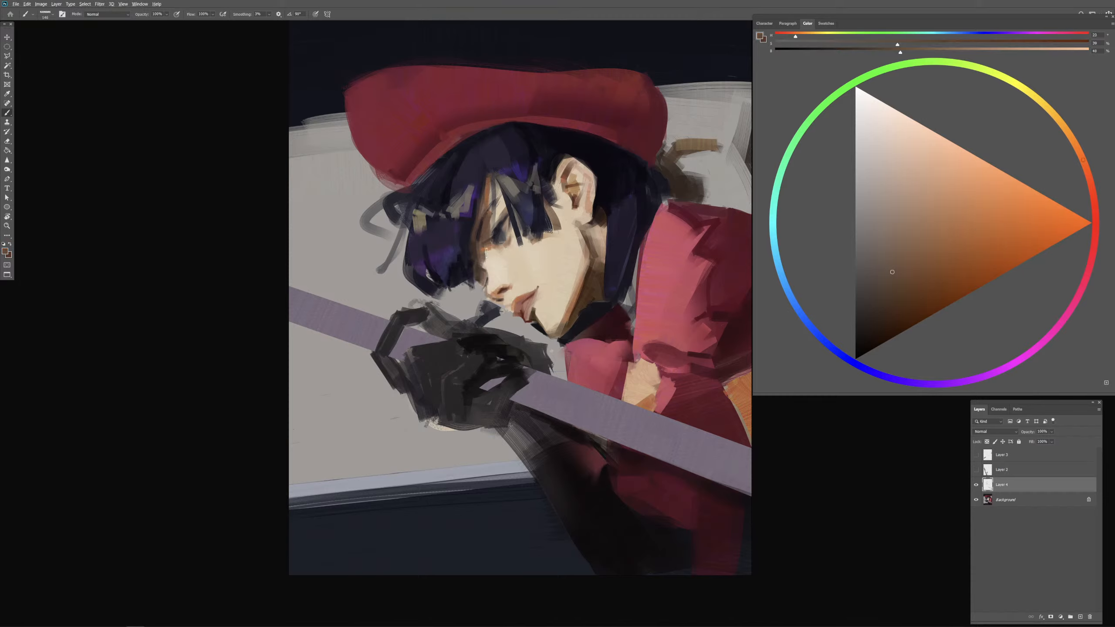
drag(486, 241, 483, 242)
drag(485, 247, 481, 249)
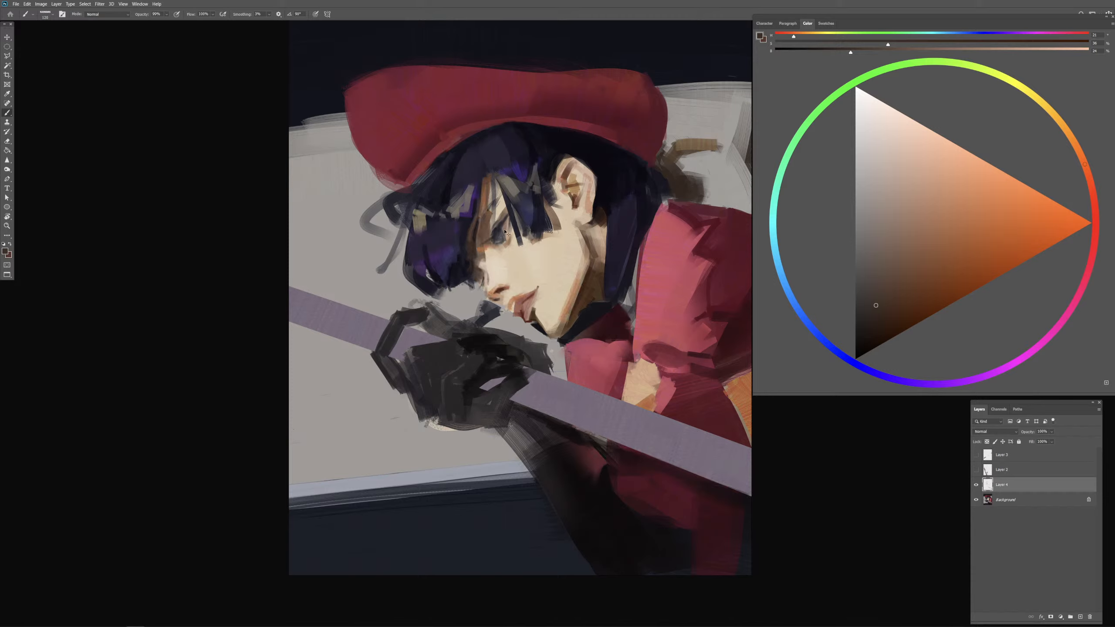
key(ctrl+z)
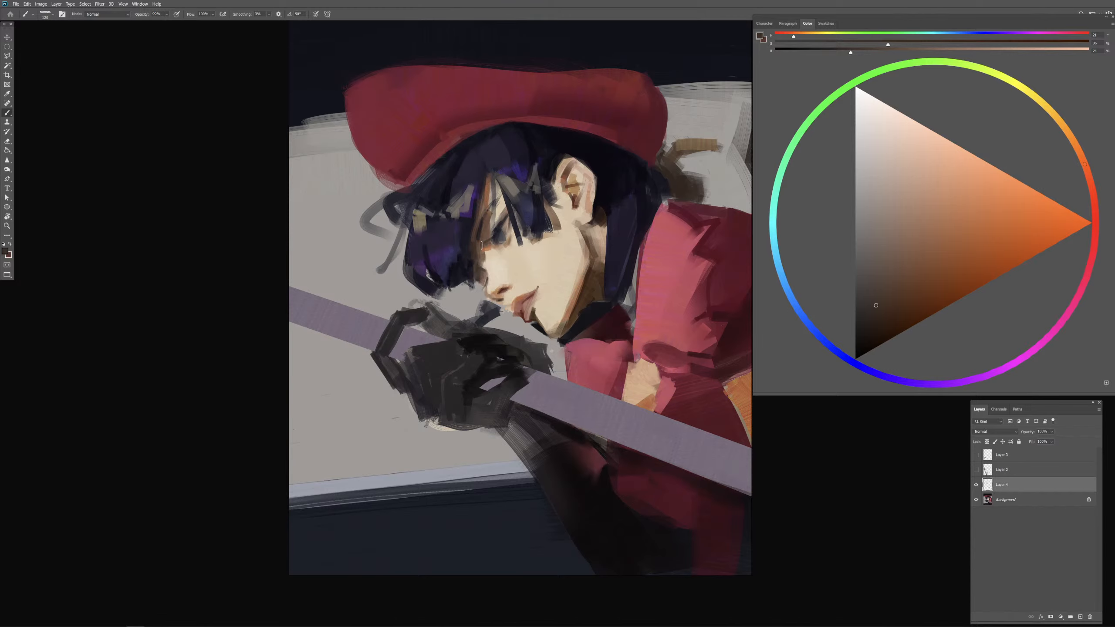
drag(485, 243, 489, 232)
Step: Lighten the eyelid area below the brow with sampled light skin tone
key(ctrl+plus)
drag(452, 198, 483, 217)
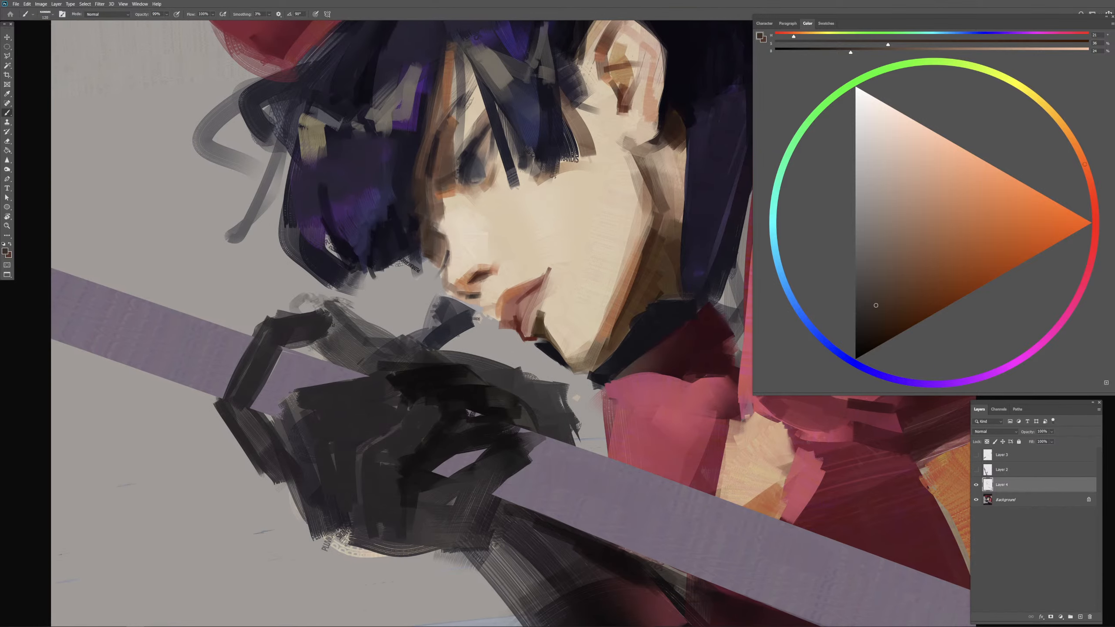
mouse_move(449, 166)
mouse_down()
mouse_move(485, 150)
mouse_move(452, 177)
mouse_move(472, 137)
mouse_up()
key(ctrl+z)
alt+click(446, 162)
alt+click(464, 137)
key(ctrl+z)
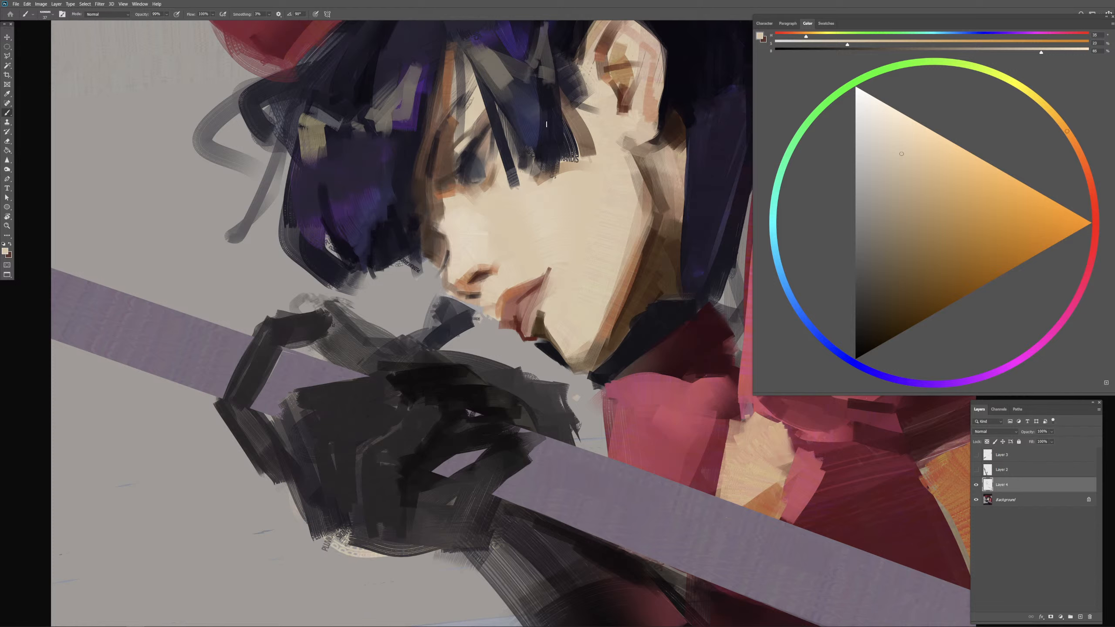
Step: Define the lashes and dark iris of the eye with sampled dark blue and skin tones
alt+click(466, 157)
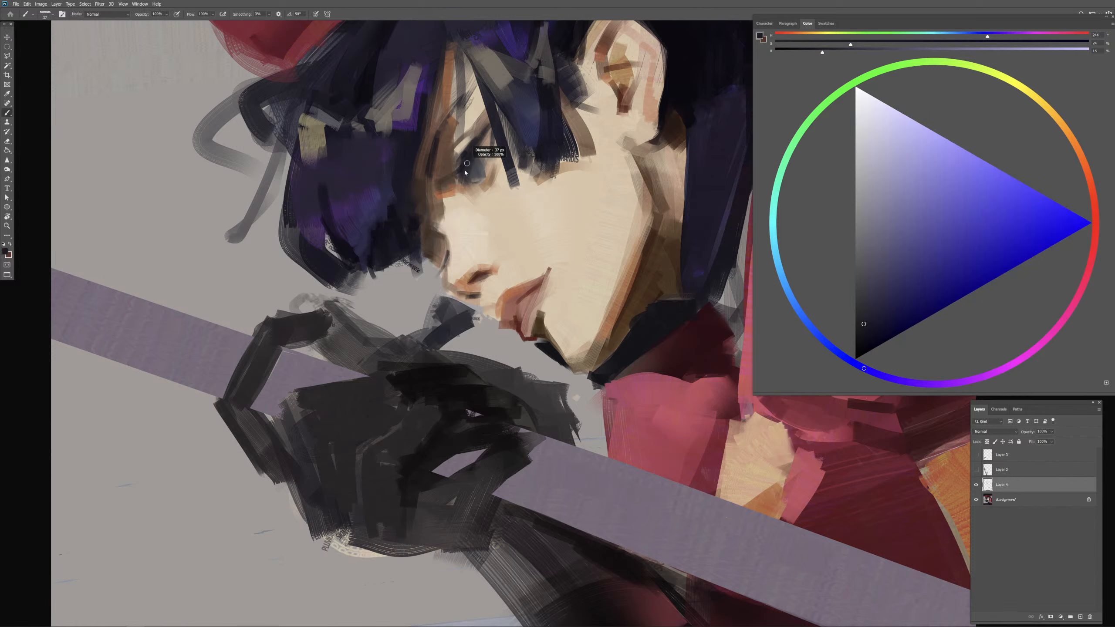
mouse_move(462, 169)
mouse_down()
mouse_move(449, 176)
mouse_move(471, 181)
mouse_up()
alt+click(467, 160)
alt+click(489, 185)
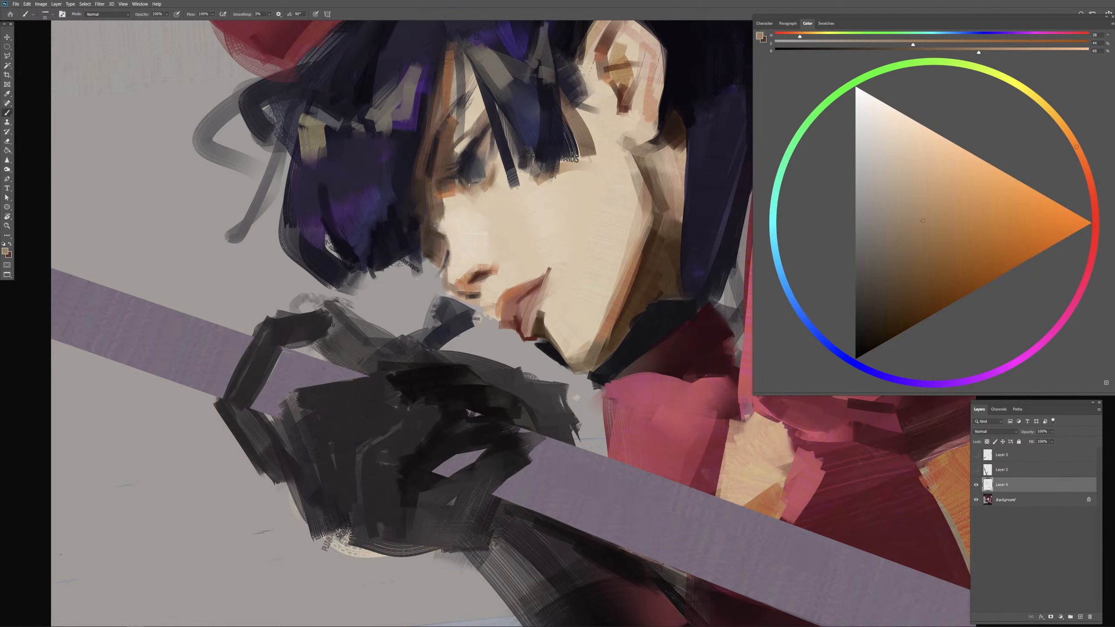
alt+click(464, 164)
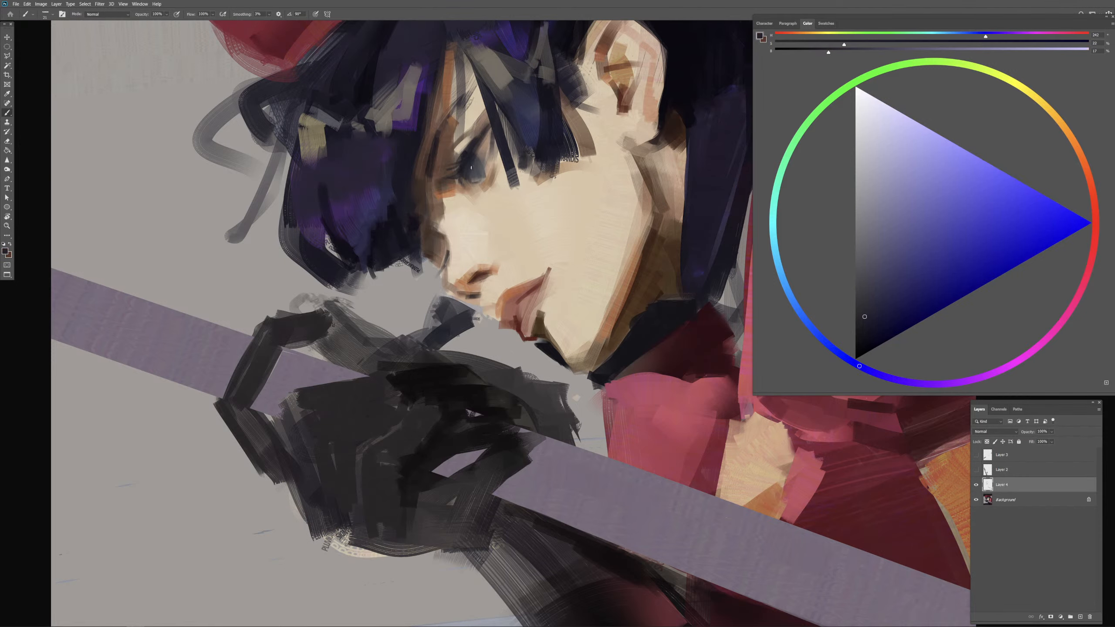
alt+click(467, 160)
alt+click(466, 157)
Step: Refine the small shadow beneath the lower lip with sampled skin, orange-brown and dark brown tones
alt+click(558, 326)
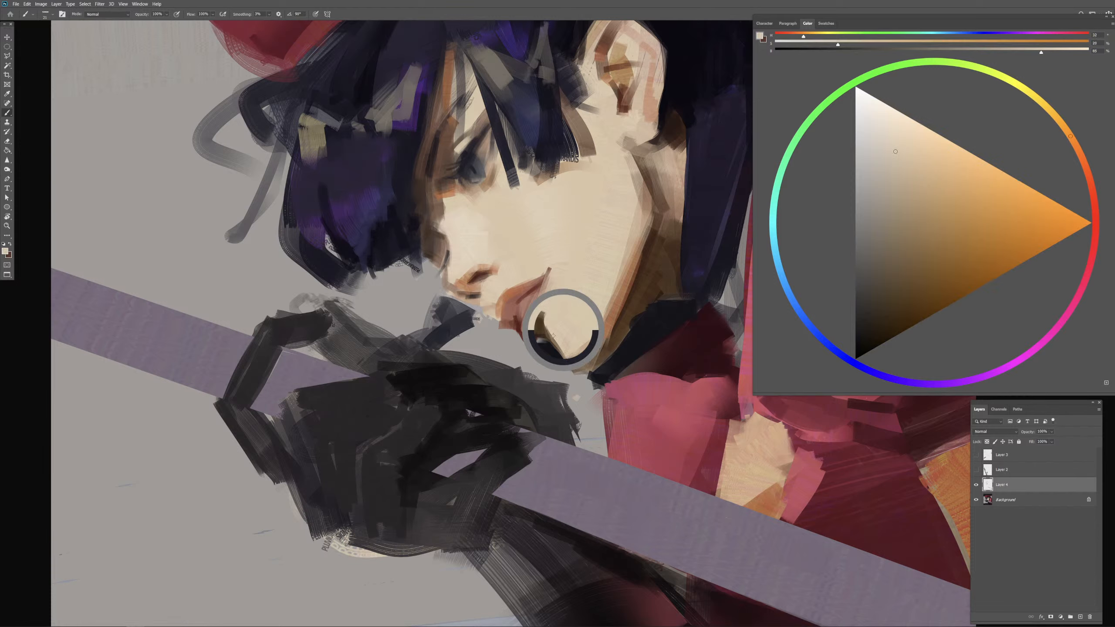
alt+click(545, 337)
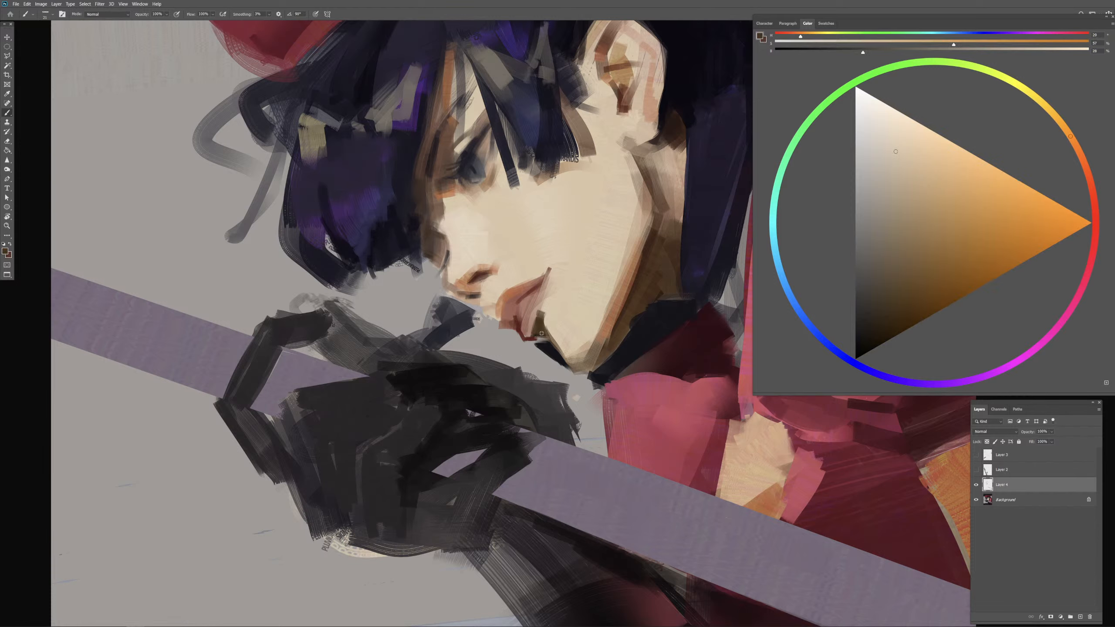
alt+click(544, 339)
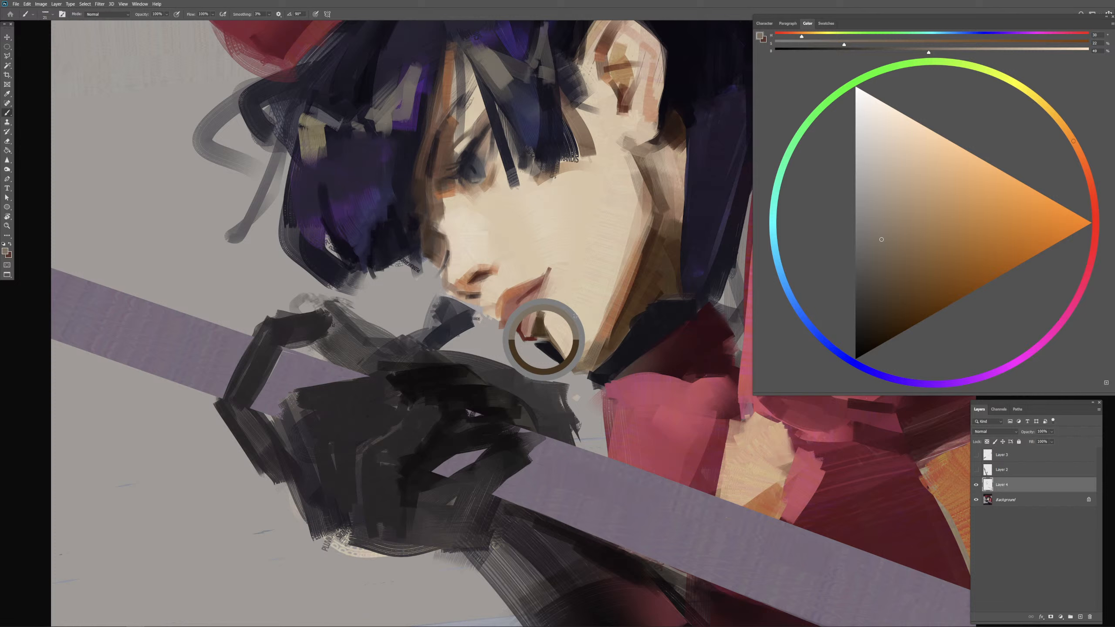
alt+click(617, 311)
drag(536, 338, 550, 338)
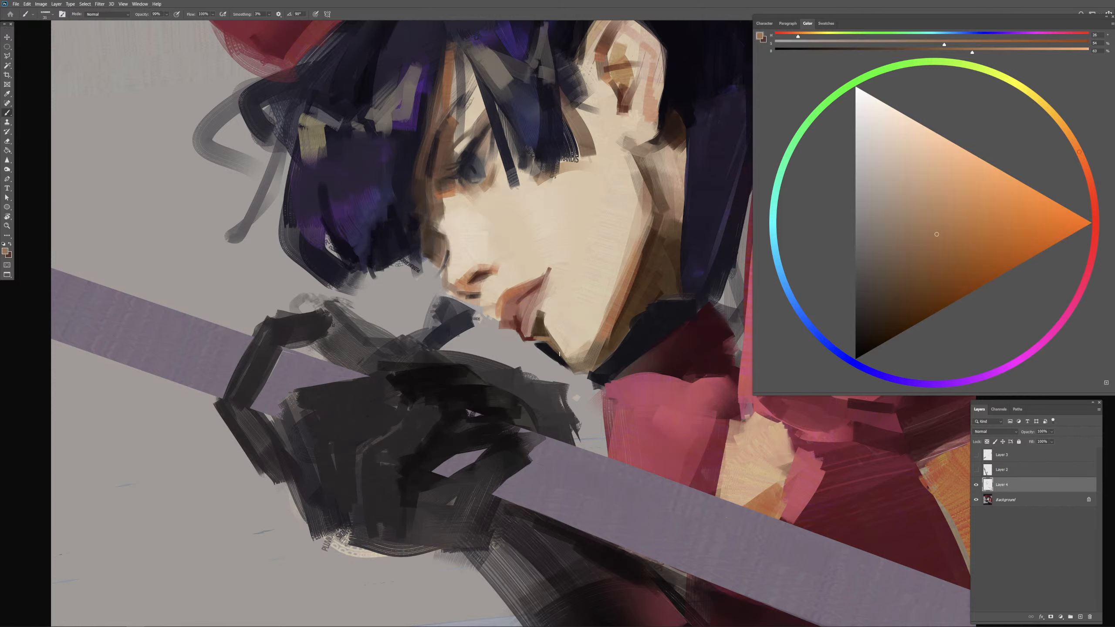
alt+click(549, 338)
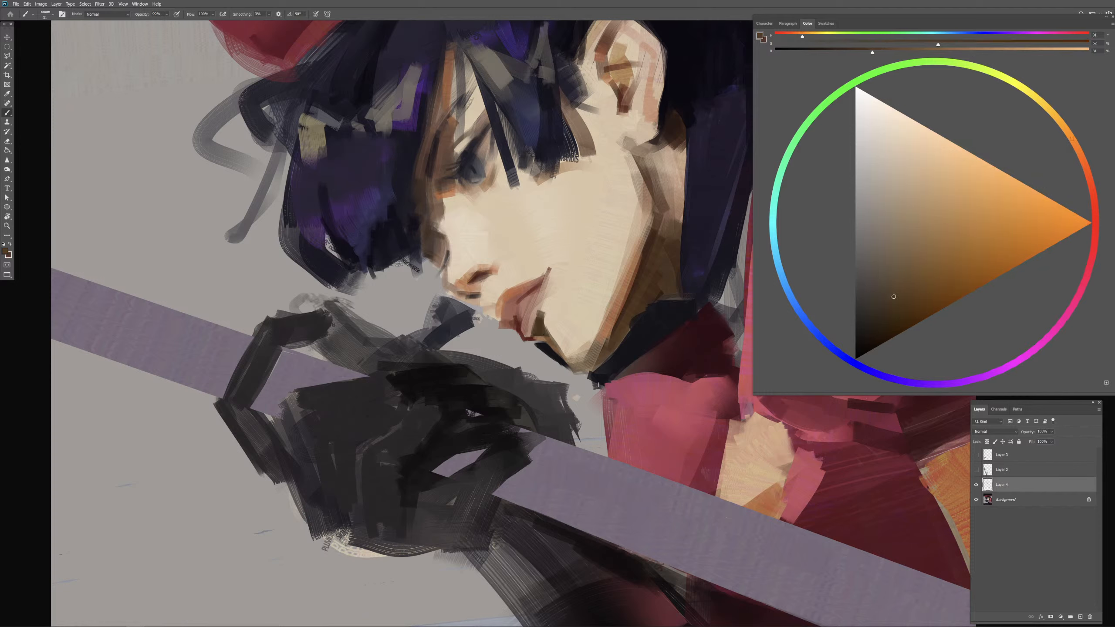
Step: Clean up the chin's lower contour with sampled skin tone, dark collar blue and background grey
alt+click(568, 348)
alt+click(551, 350)
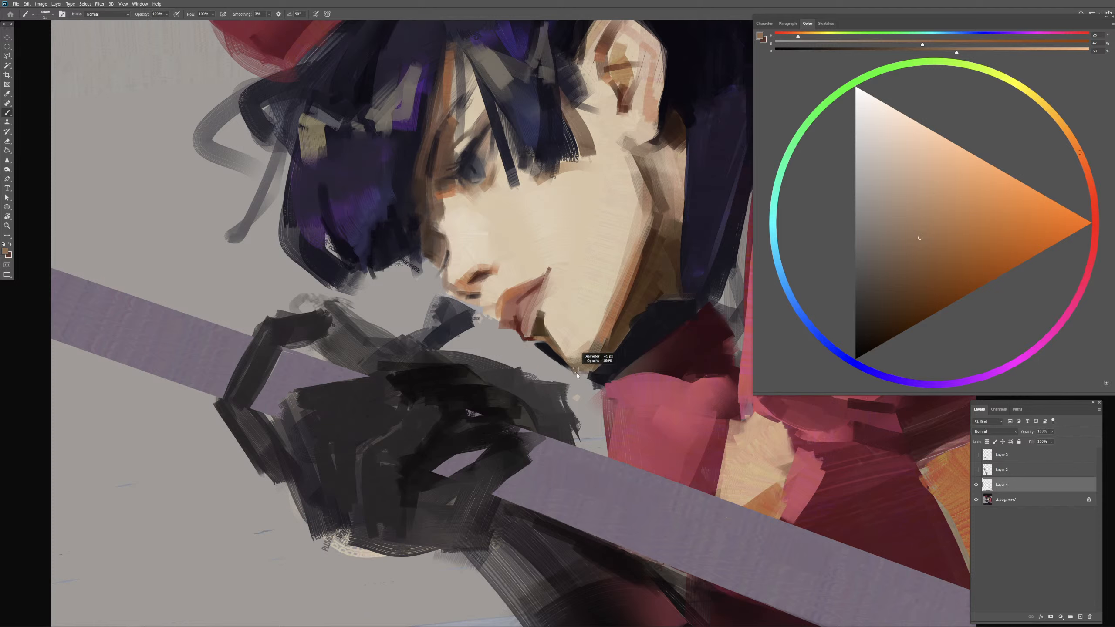
alt+click(603, 377)
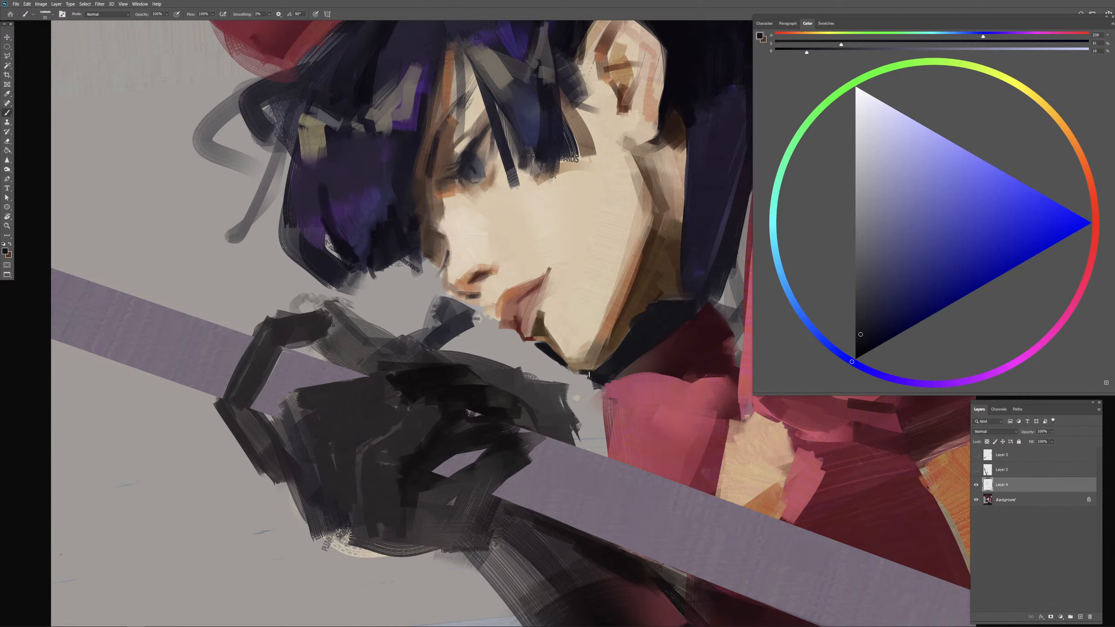
alt+click(576, 379)
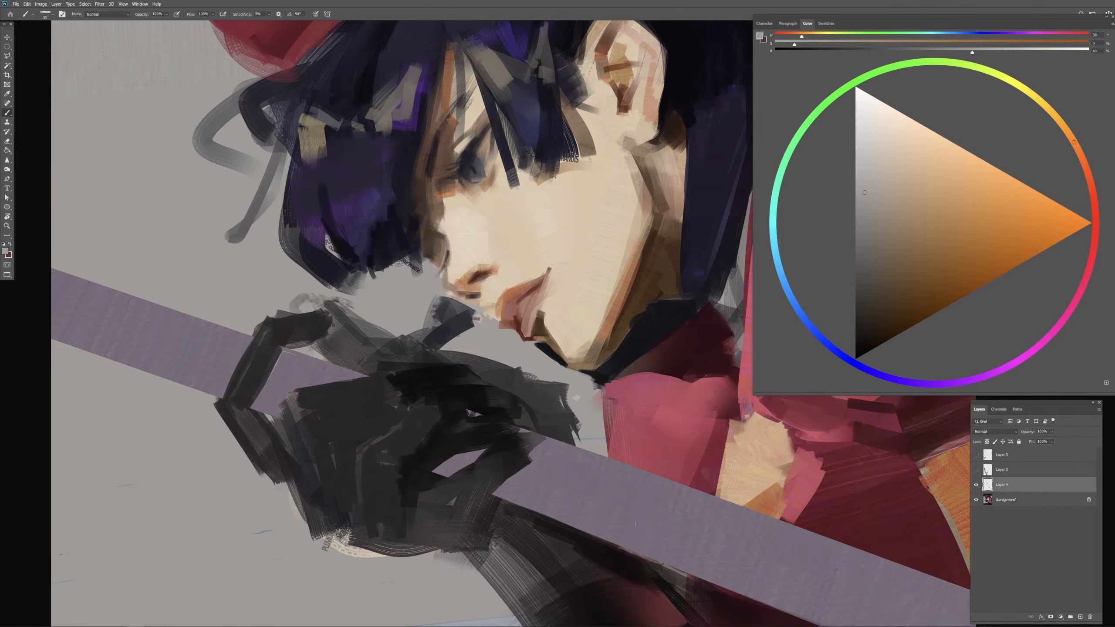
Step: Darken the top of the hair beneath the cap's brim with sampled dark navy and sample the cap's red
key(ctrl+minus)
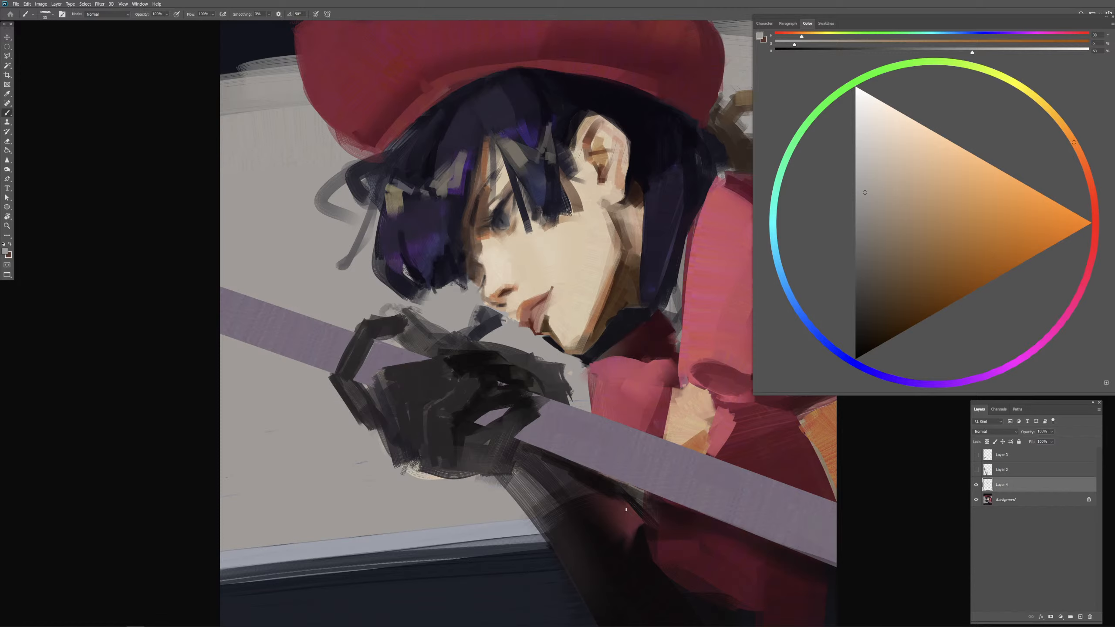
alt+click(614, 97)
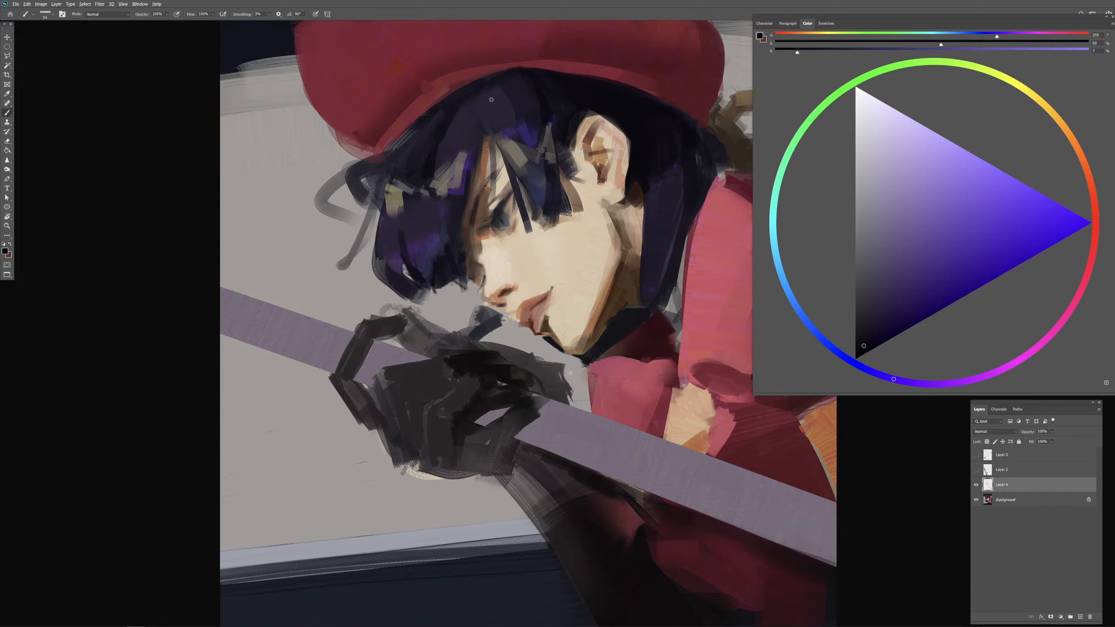
alt+click(541, 90)
drag(497, 87, 501, 87)
alt+click(531, 75)
alt+click(531, 75)
key(bracketright)
drag(523, 75, 512, 81)
alt+click(516, 67)
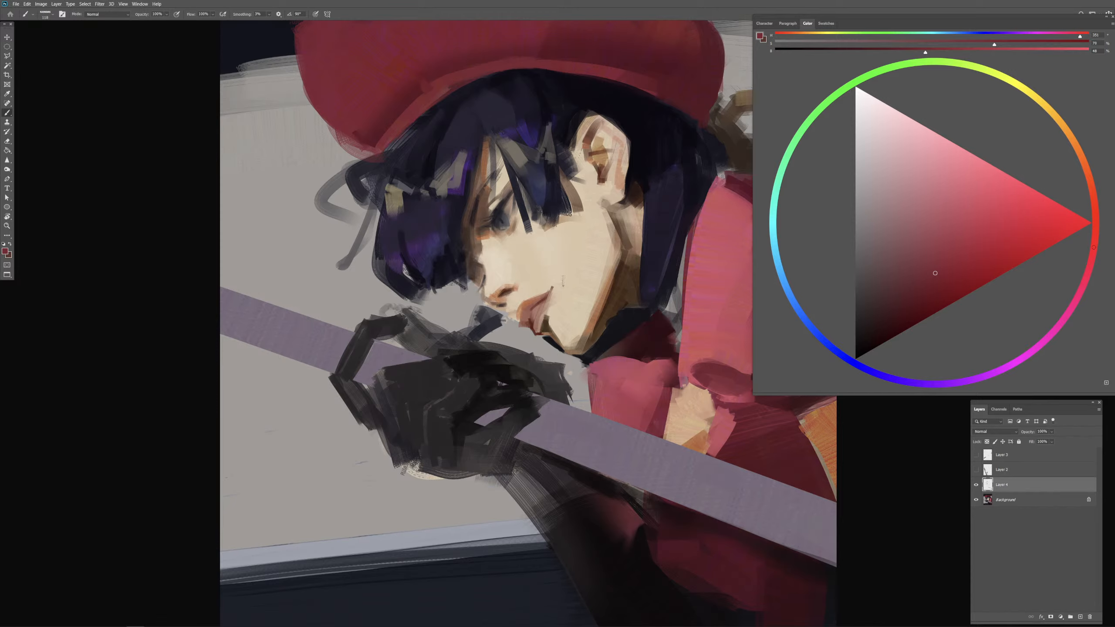
Step: Mix a darker red from the cap and shade the underside of its brim above the ear
key(ctrl+minus)
alt+click(610, 126)
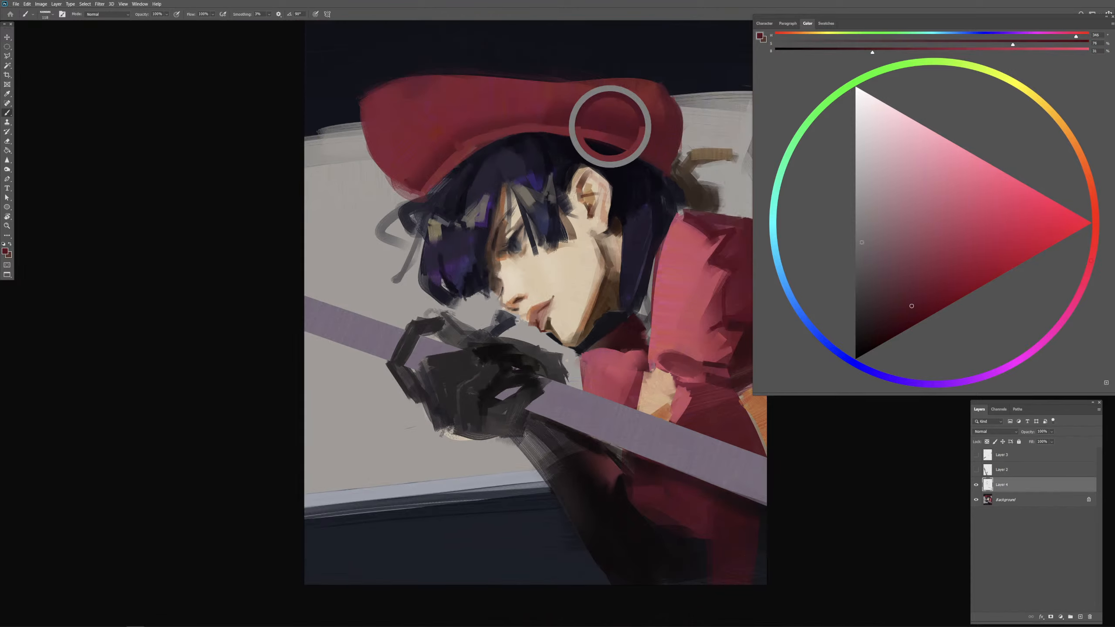
click(889, 324)
drag(590, 136, 593, 139)
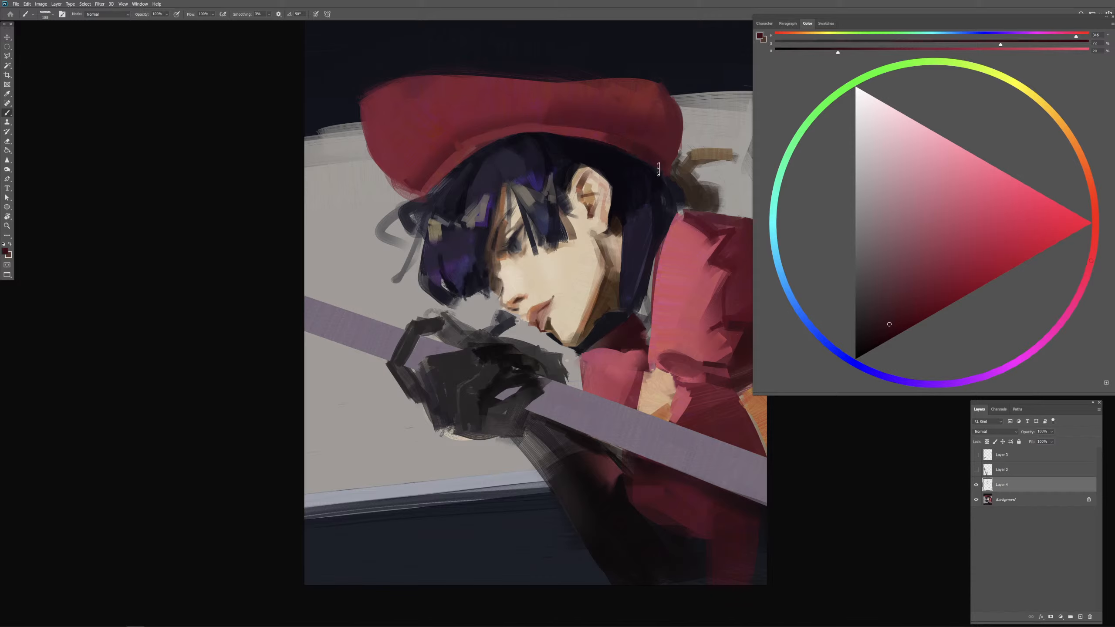
Step: Trim the cap's rear edge with sampled background grey
key(bracketleft)
key(bracketleft)
alt+click(681, 149)
alt+right_click(677, 148)
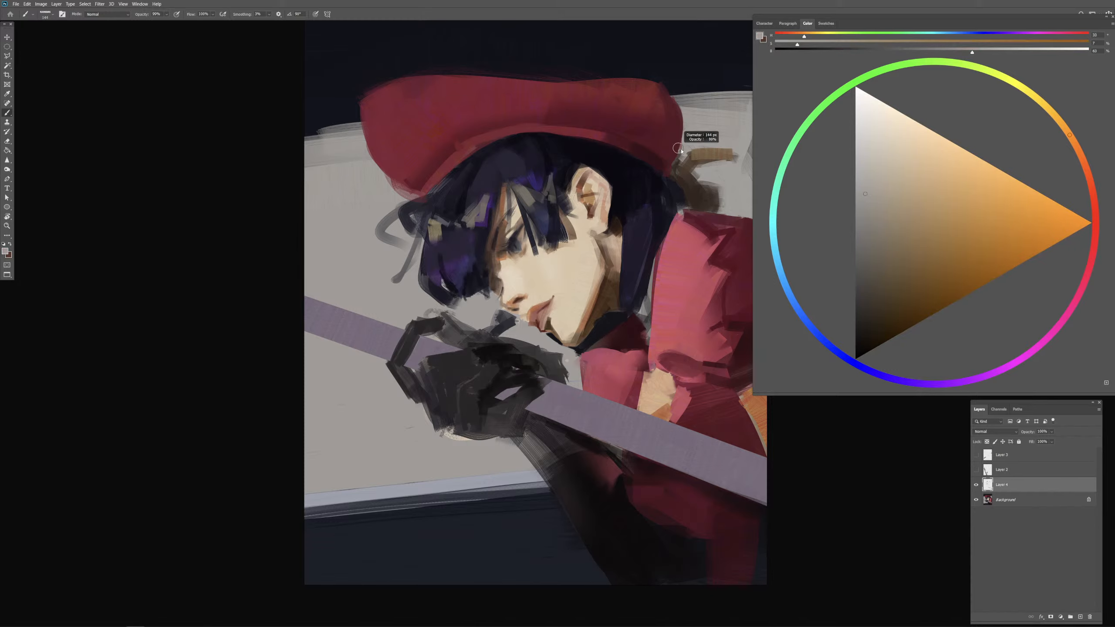
drag(681, 147, 669, 176)
Step: Paint a dark brown shadow along the cap's rear edge with the tone sampled behind the head
alt+right_click(672, 161)
alt+click(675, 168)
alt+right_click(675, 171)
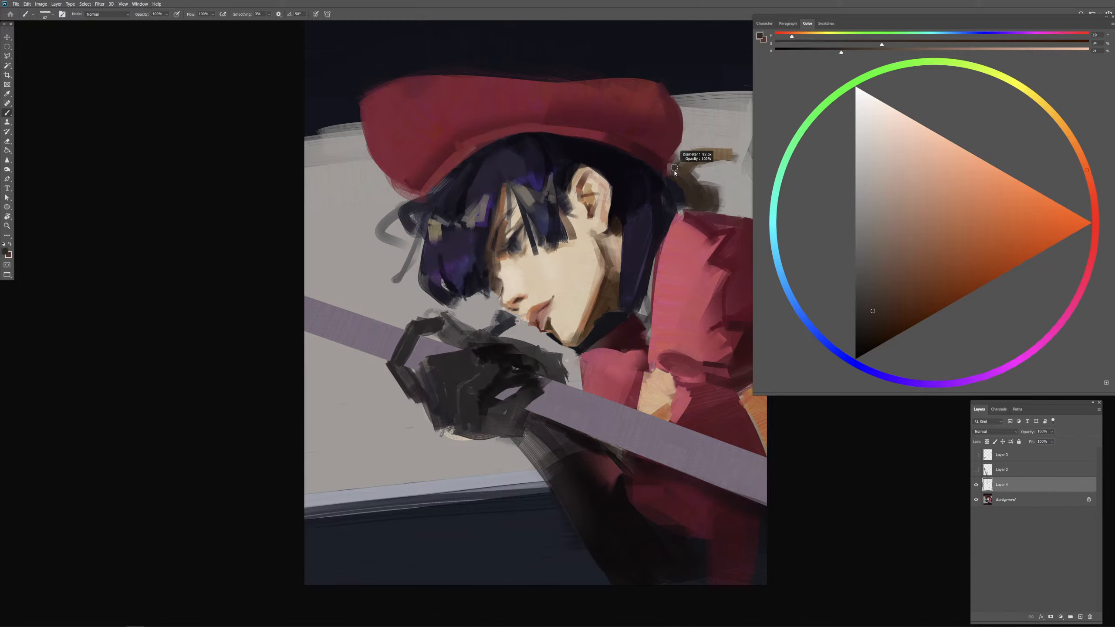
drag(675, 171, 677, 167)
alt+right_click(677, 165)
alt+right_click(676, 165)
drag(685, 121, 684, 150)
key(ctrl+z)
alt+right_click(682, 132)
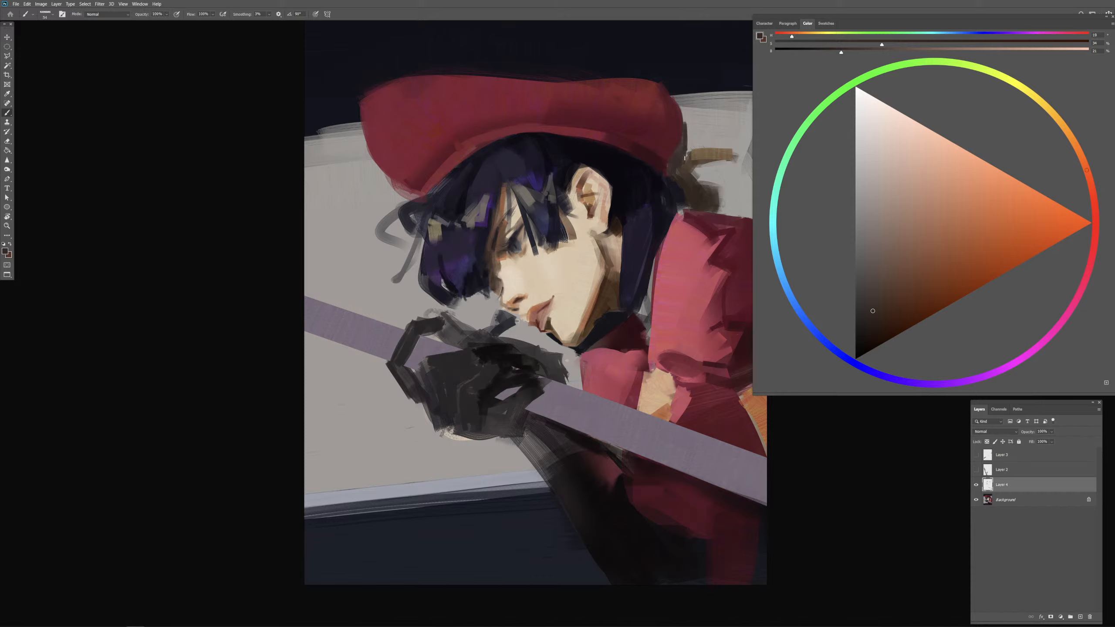
alt+right_click(678, 154)
Step: Deepen the shadow behind the neck, above the red shoulder, with dark tones sampled from the hair and surrounding browns
alt+right_click(703, 200)
alt+right_click(689, 202)
alt+click(674, 201)
alt+right_click(676, 189)
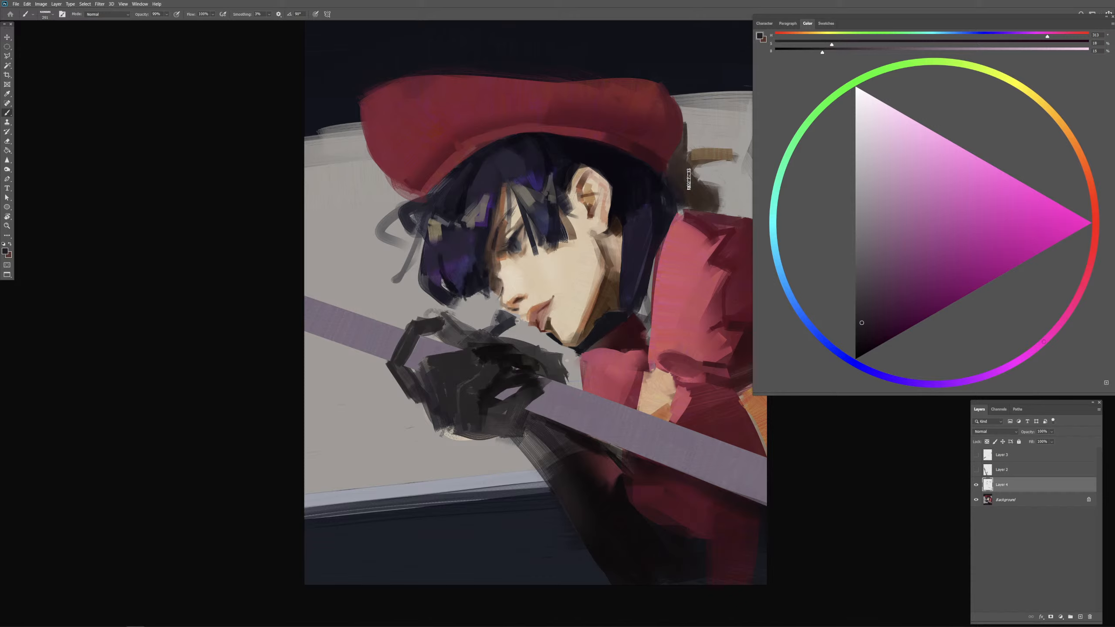
alt+right_click(698, 198)
drag(681, 203, 703, 203)
alt+click(710, 200)
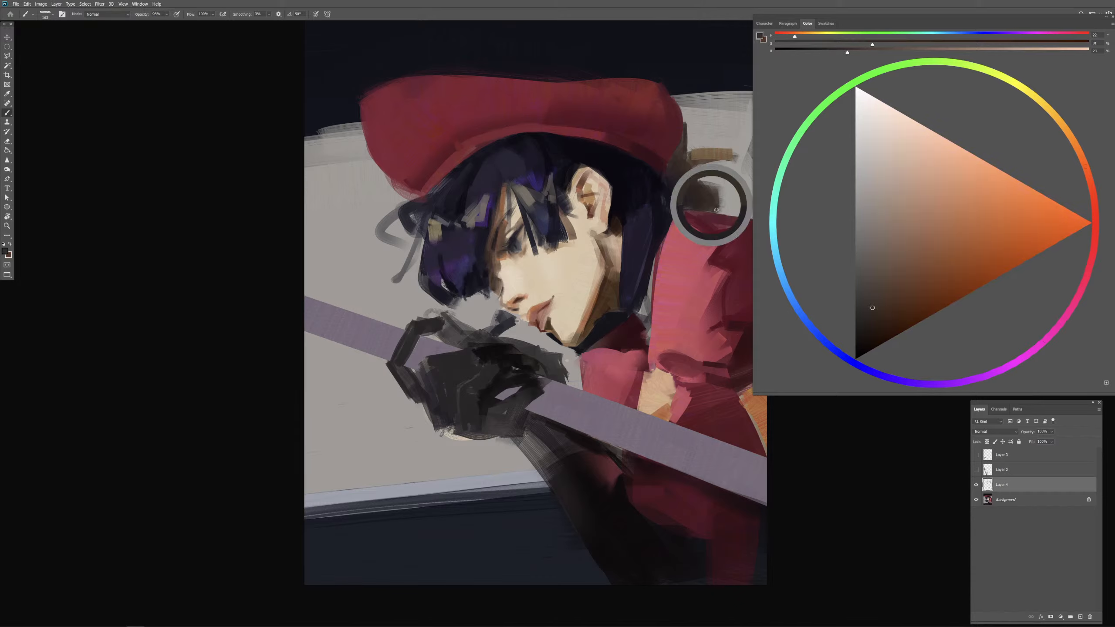
alt+right_click(709, 207)
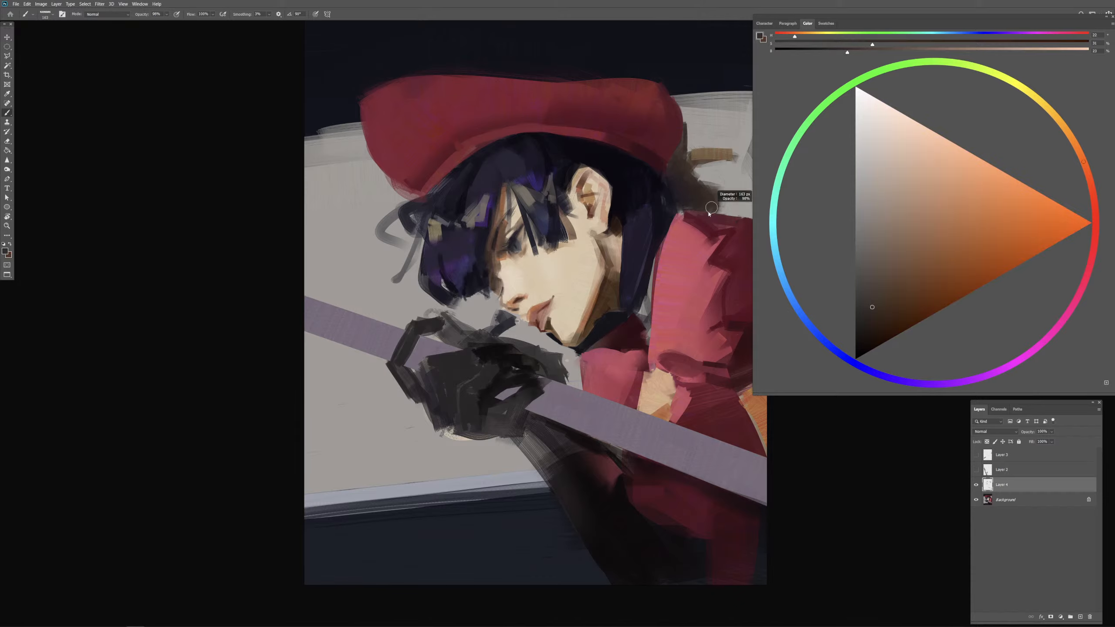
alt+click(683, 204)
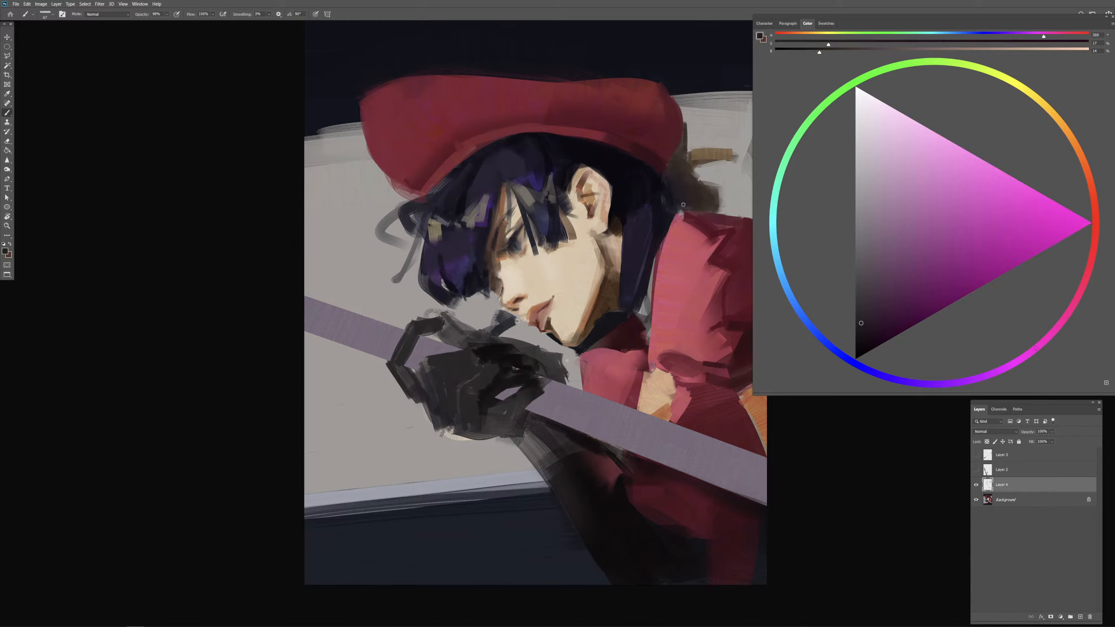
alt+click(712, 207)
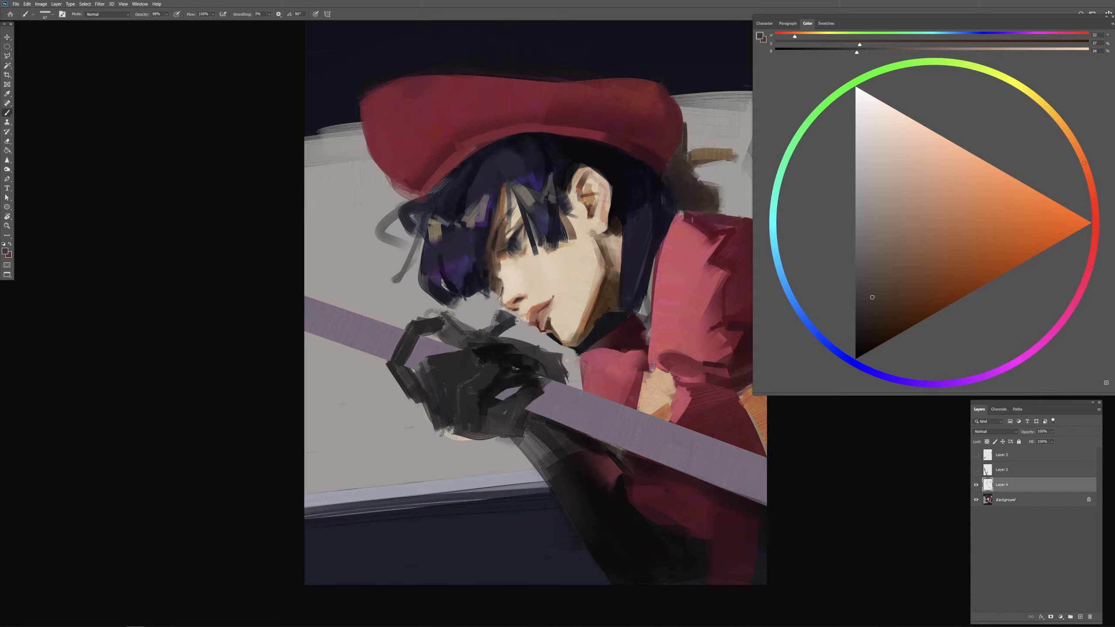
alt+right_click(709, 207)
alt+click(711, 200)
Step: Warm the shadow behind the head with a sampled brown and soften its outer edge above the shoulder
alt+right_click(693, 163)
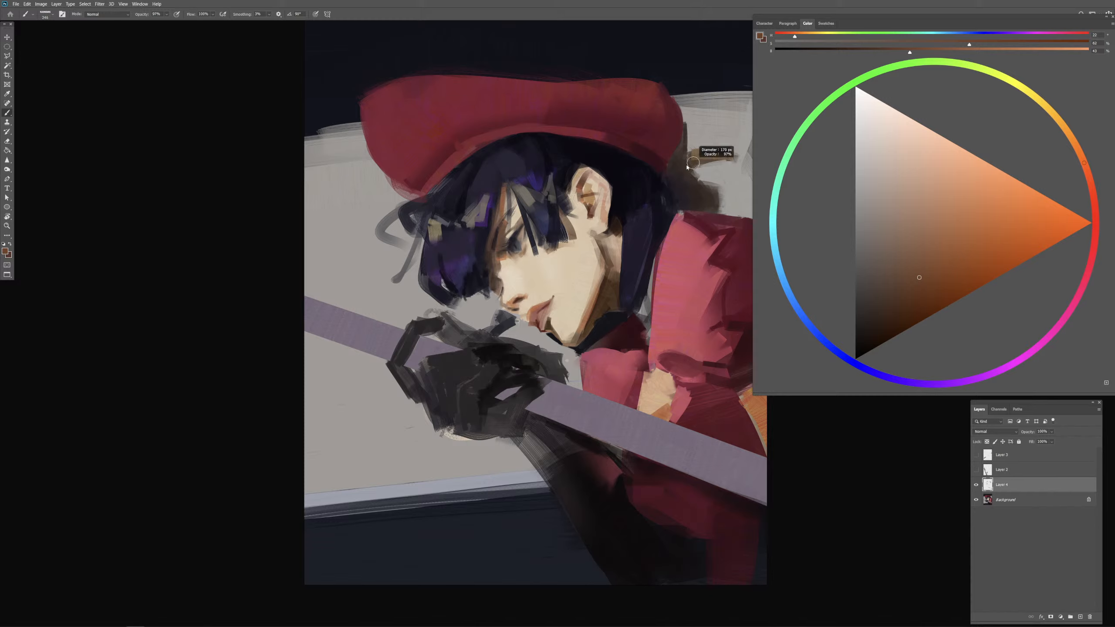
key(ctrl+z)
drag(728, 160, 692, 174)
alt+right_click(714, 191)
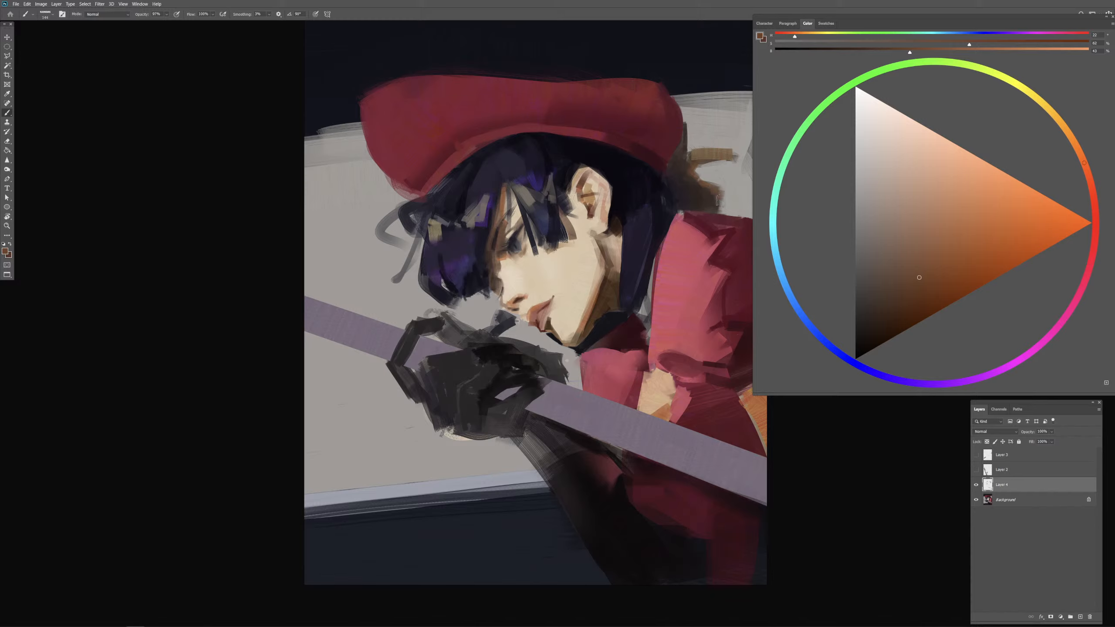
alt+click(724, 203)
alt+right_click(723, 200)
alt+click(723, 198)
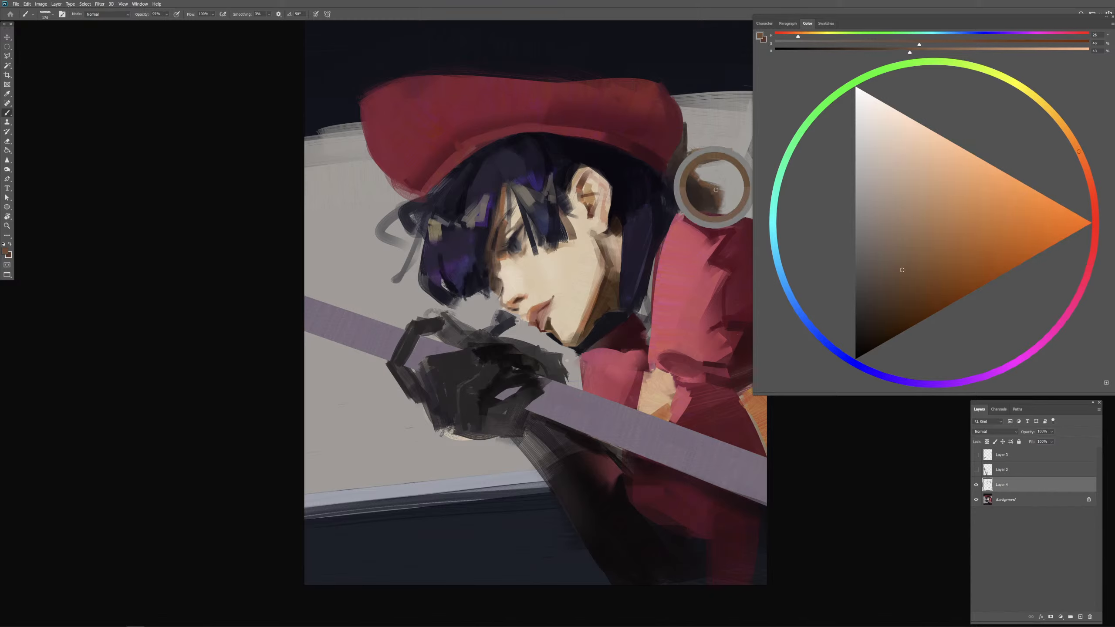
drag(713, 204, 718, 208)
alt+right_click(721, 202)
alt+click(726, 201)
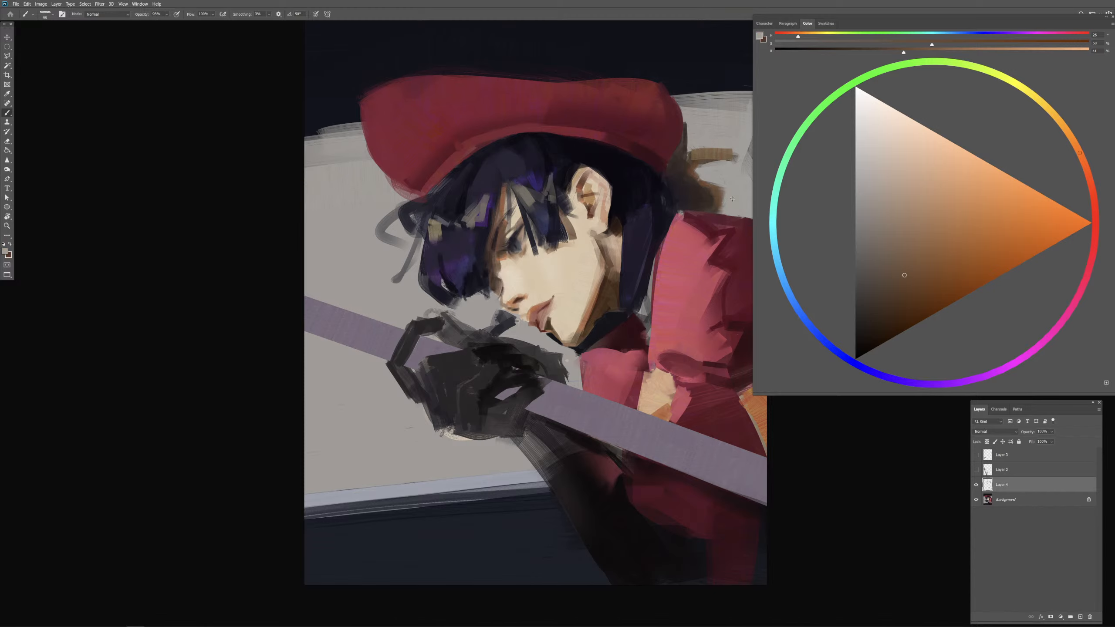
Step: Mix a pale cream and block in a light shape behind the cap's rear edge, above the shoulder
click(884, 134)
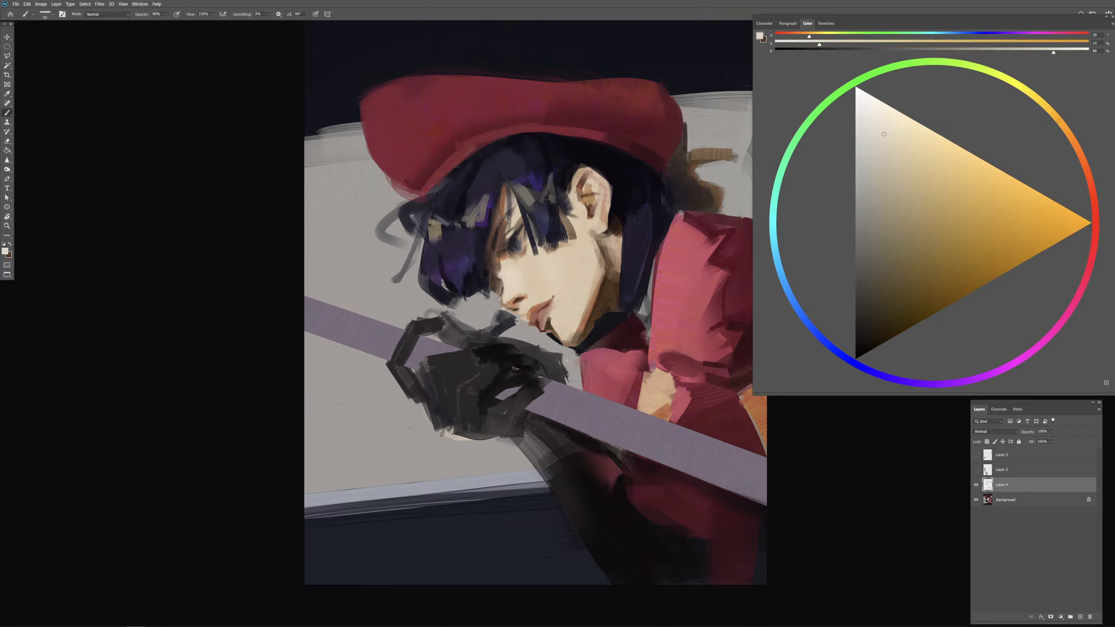
alt+right_click(707, 170)
mouse_move(699, 171)
mouse_down()
mouse_move(727, 167)
mouse_move(727, 204)
mouse_move(747, 209)
mouse_move(748, 185)
mouse_move(749, 198)
mouse_up()
alt+right_click(717, 175)
alt+right_click(735, 186)
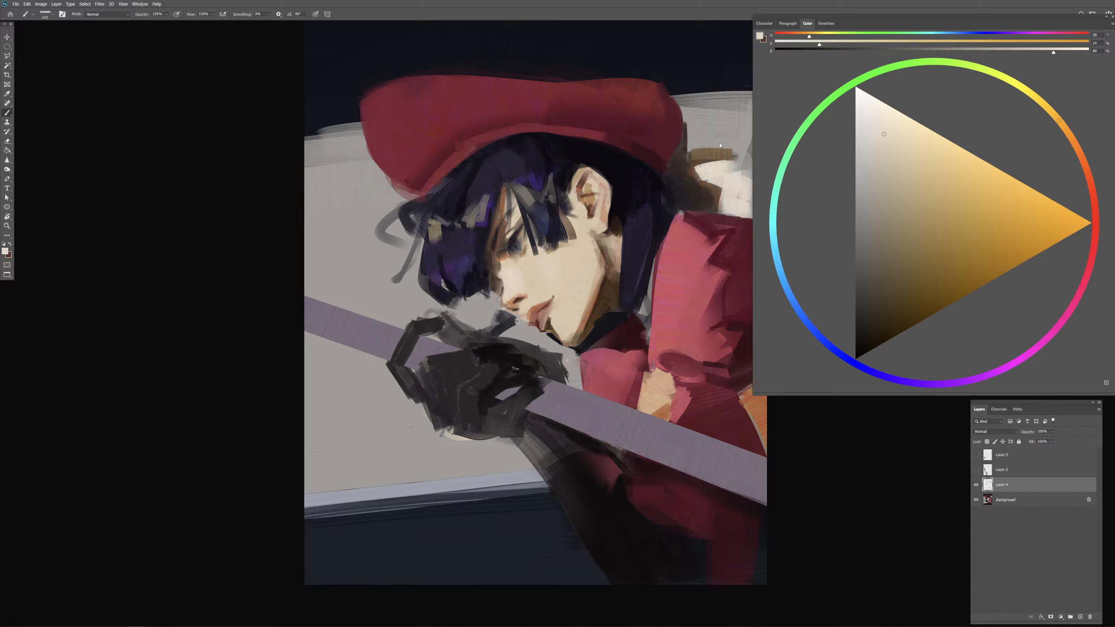
alt+right_click(725, 132)
key(ctrl+z)
mouse_move(708, 122)
mouse_down()
mouse_move(696, 143)
mouse_move(727, 135)
mouse_move(697, 123)
mouse_move(720, 117)
mouse_move(696, 124)
mouse_move(744, 129)
mouse_up()
mouse_move(726, 132)
mouse_down()
mouse_move(702, 138)
mouse_move(739, 148)
mouse_up()
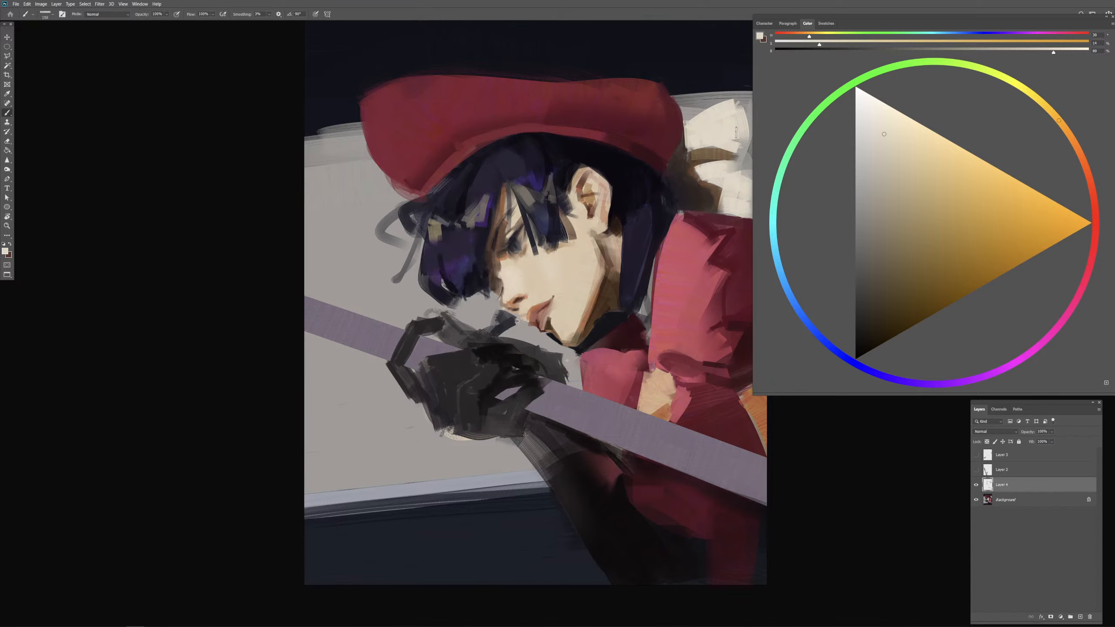
Step: Refine the cream shape's outer edge and paint a dark blue-grey sliver along it
drag(727, 278, 640, 280)
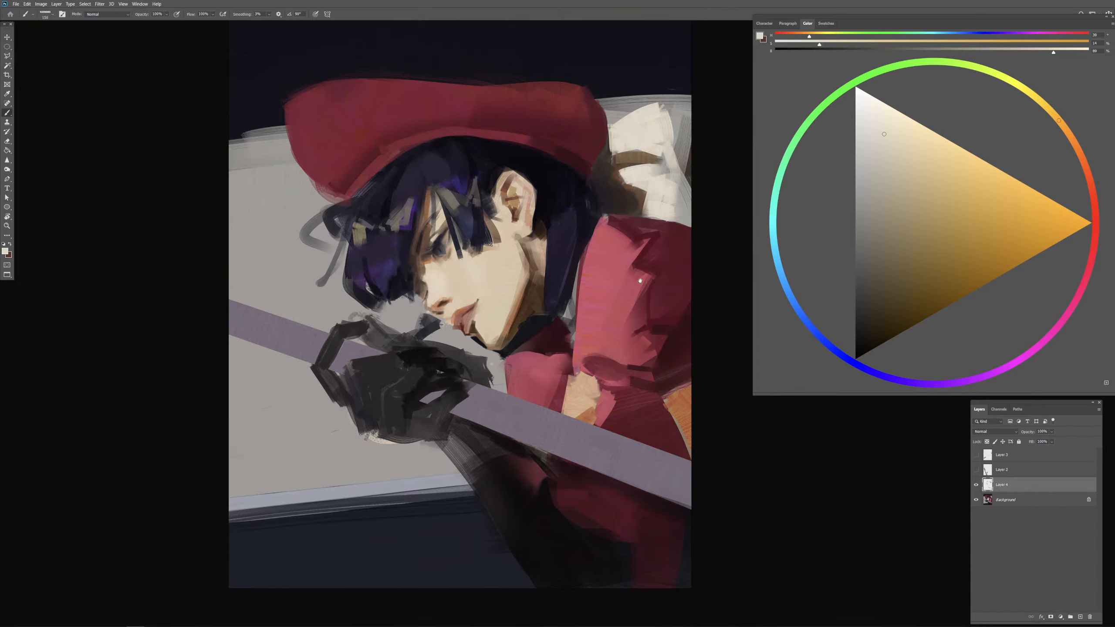
mouse_move(665, 134)
mouse_down()
mouse_move(675, 164)
mouse_move(668, 143)
mouse_move(661, 182)
mouse_move(662, 164)
mouse_move(644, 170)
mouse_move(672, 152)
mouse_up()
key(ctrl+z)
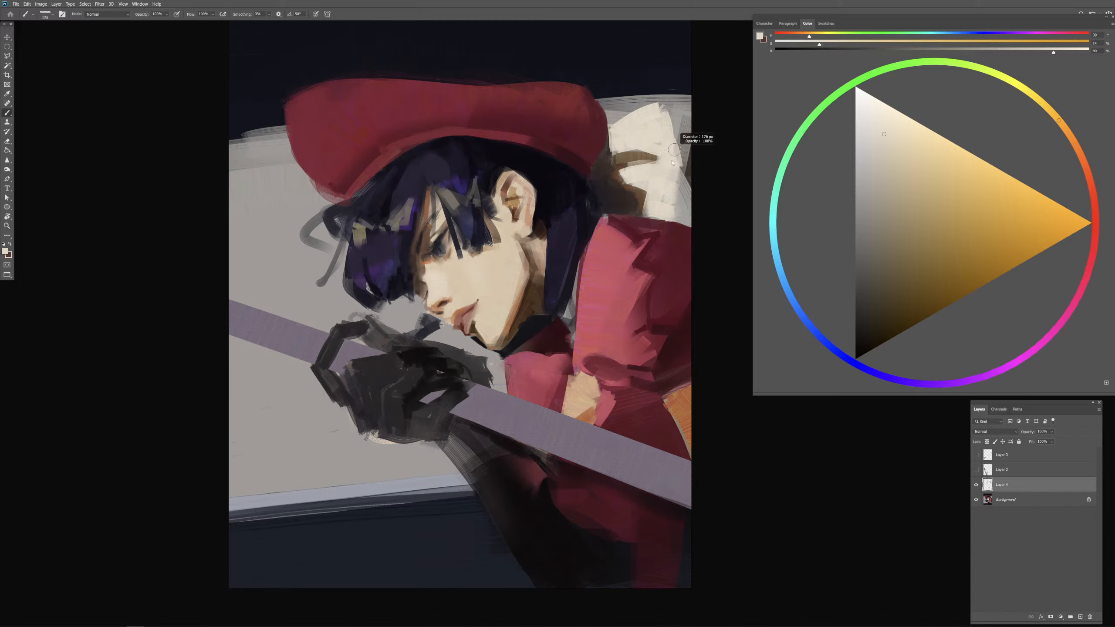
alt+click(681, 156)
alt+click(670, 162)
alt+click(664, 80)
click(861, 321)
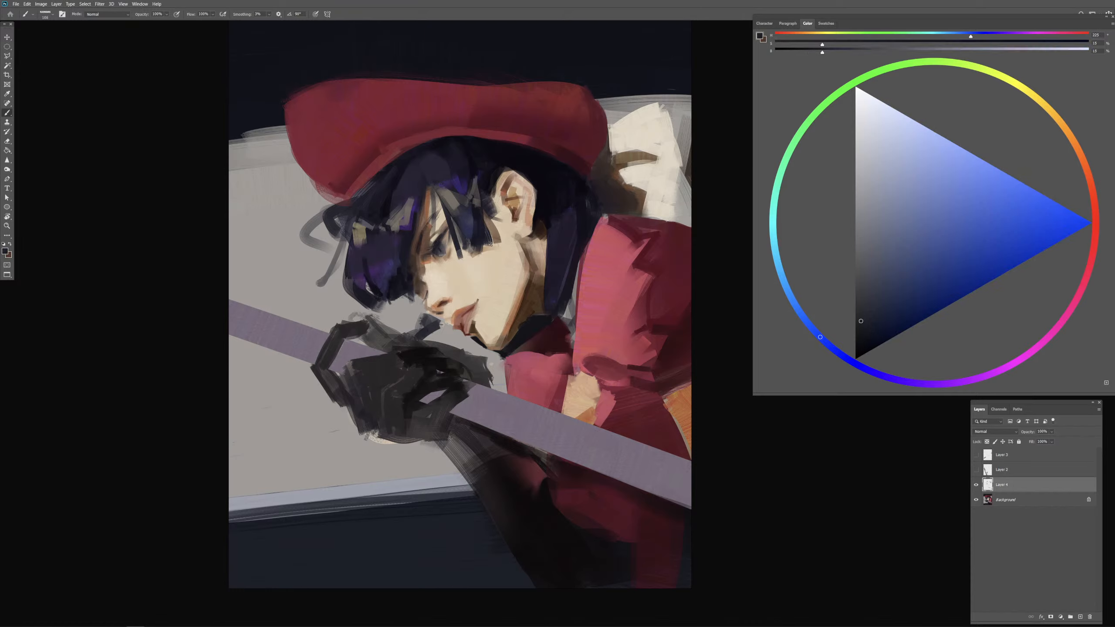
mouse_move(674, 128)
mouse_down()
mouse_move(691, 146)
mouse_move(690, 189)
mouse_up()
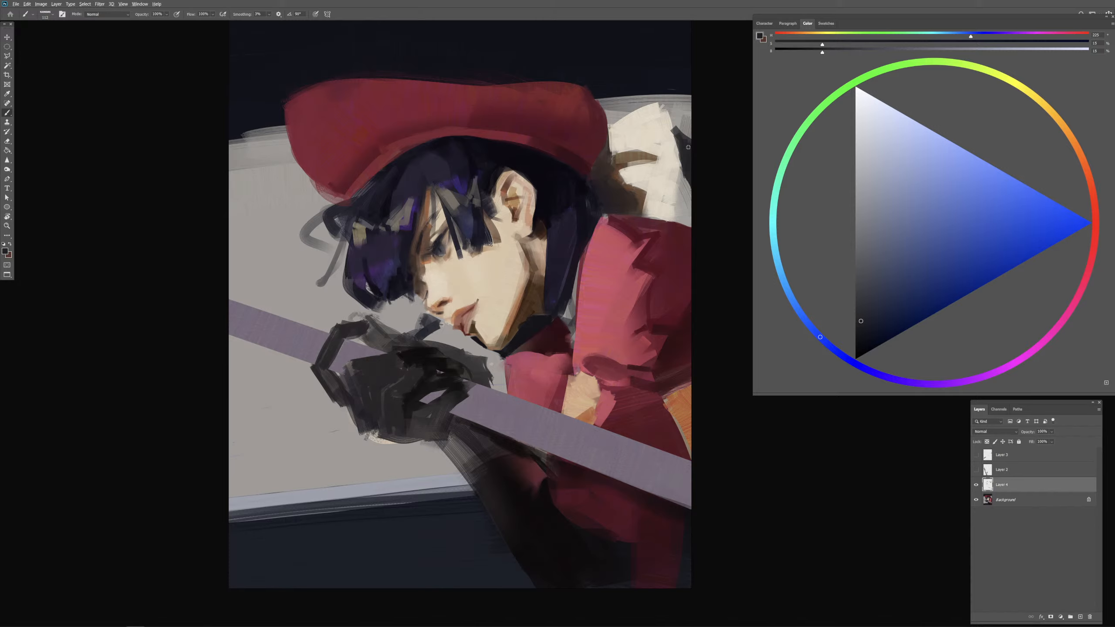
Step: Extend the background above and beside the cream shape with the sampled grey
alt+click(682, 120)
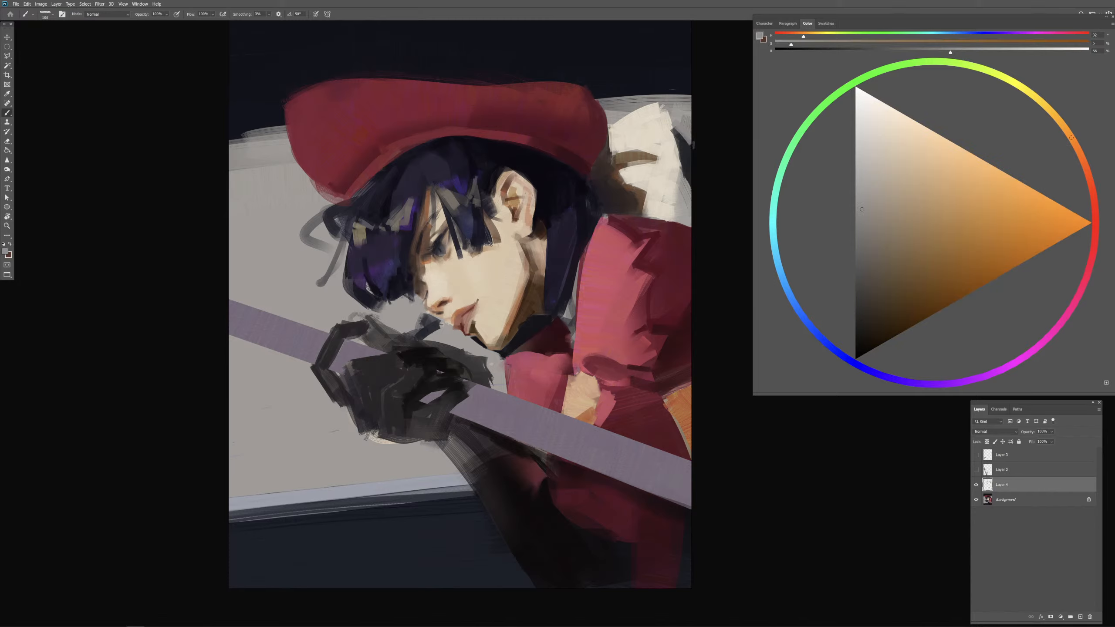
alt+click(667, 136)
alt+click(686, 146)
mouse_move(681, 130)
mouse_down()
mouse_move(689, 142)
mouse_move(688, 101)
mouse_move(680, 123)
mouse_move(629, 95)
mouse_move(677, 87)
mouse_up()
alt+click(689, 102)
alt+click(651, 98)
mouse_move(655, 91)
mouse_down()
mouse_move(700, 98)
mouse_move(679, 90)
mouse_up()
Step: Paint sampled dark navy over the grey background in front of the cap, leaving light vertical bars
alt+click(679, 70)
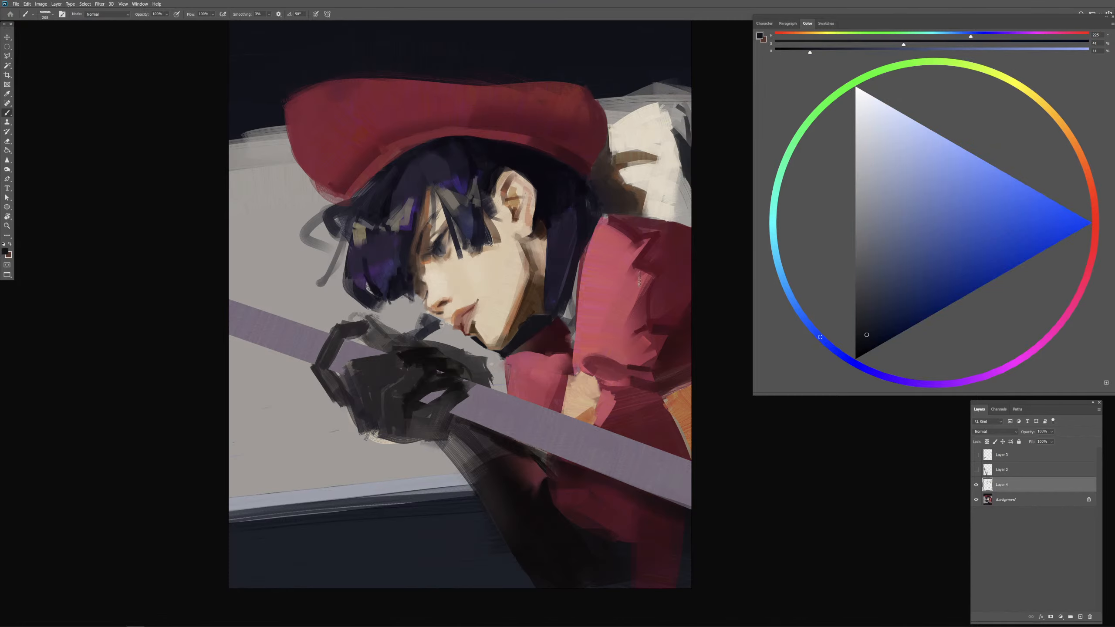
alt+click(258, 111)
drag(260, 127, 262, 127)
mouse_move(212, 184)
mouse_down()
mouse_move(293, 168)
mouse_move(255, 145)
mouse_move(263, 121)
mouse_move(285, 156)
mouse_move(290, 133)
mouse_up()
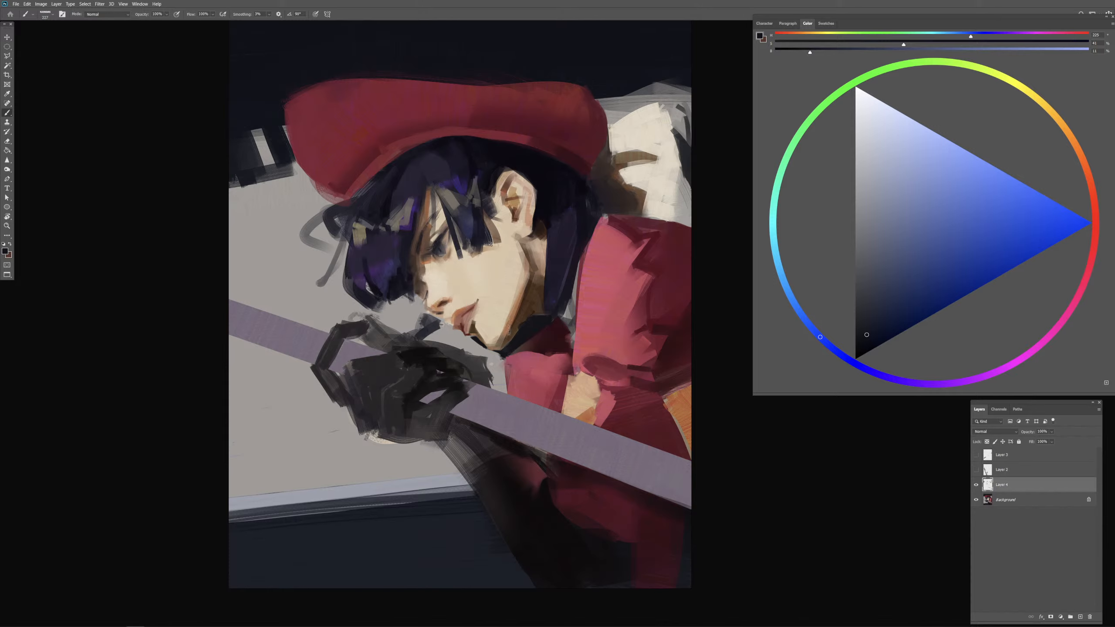
Step: Try sketching magenta composition lines across the painting on a new layer, and undo them
key(ctrl+minus)
drag(542, 314, 534, 314)
click(1031, 362)
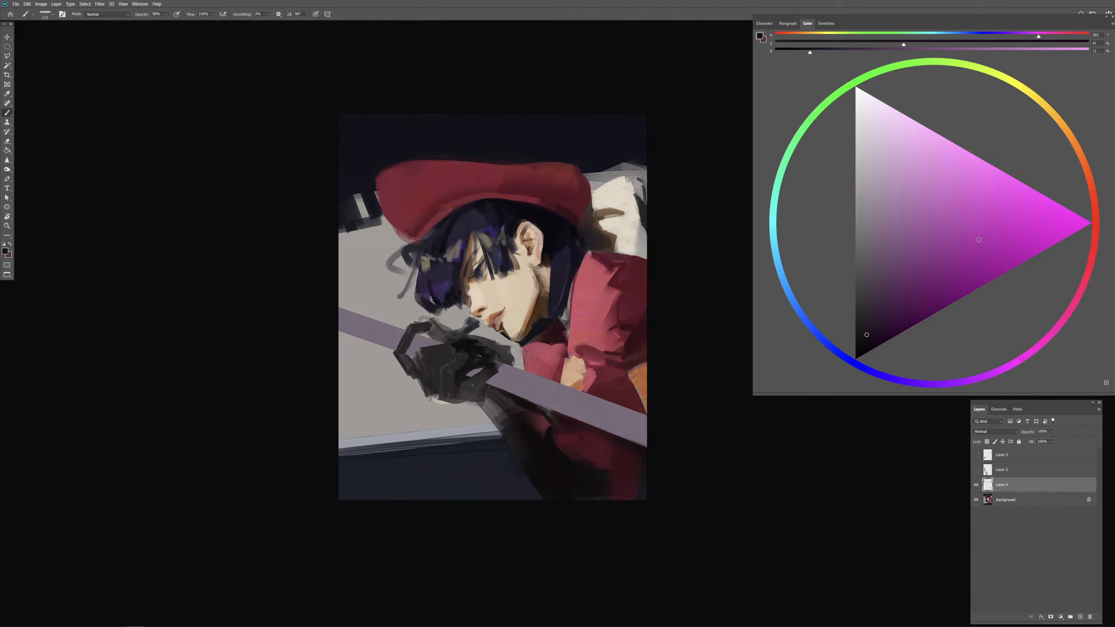
click(1009, 200)
click(1081, 616)
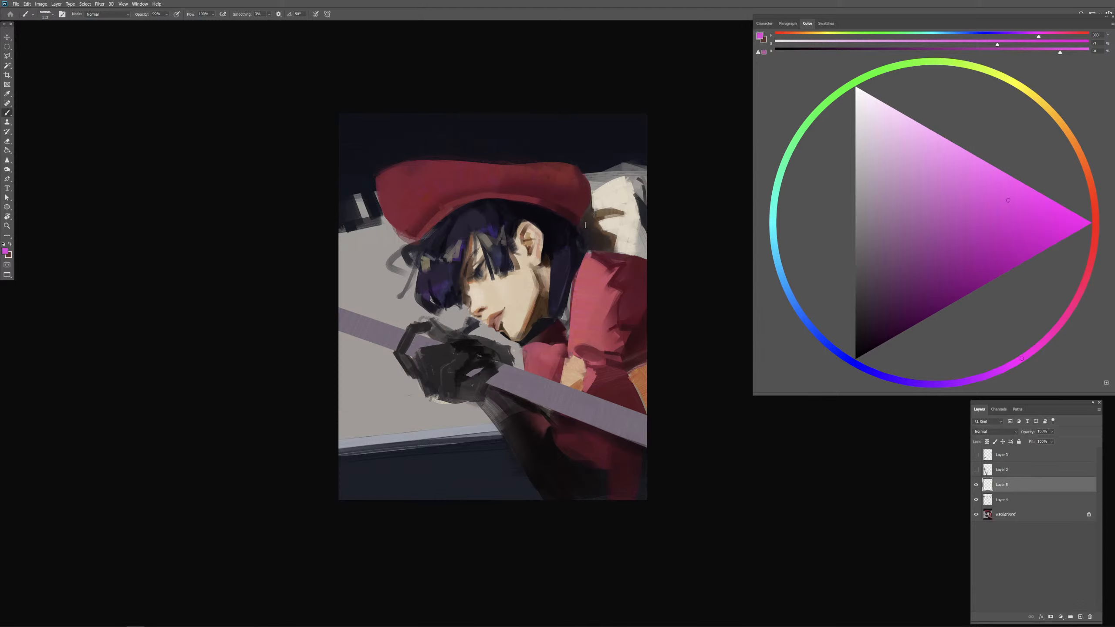
mouse_move(650, 157)
mouse_down()
mouse_move(296, 301)
mouse_move(612, 416)
mouse_up()
key(ctrl+z)
key(ctrl+z)
drag(329, 313, 658, 442)
drag(330, 235, 673, 160)
key(ctrl+z)
key(ctrl+z)
Step: Merge the visible layers into the background and cover the light bars in front of the cap with sampled navy
key(ctrl+shift+e)
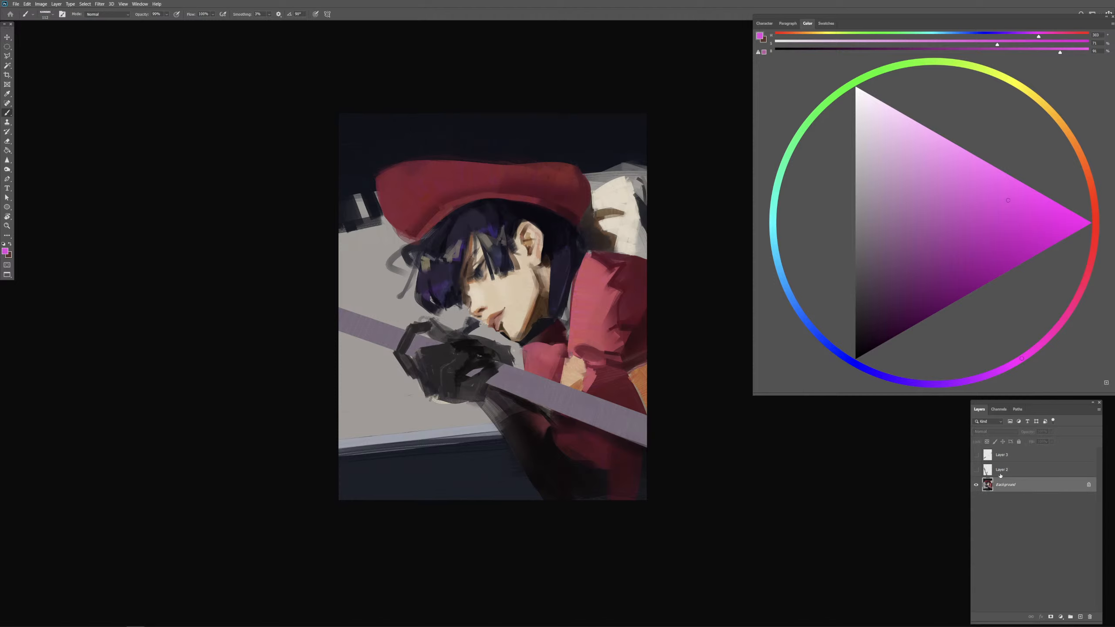
alt+click(365, 162)
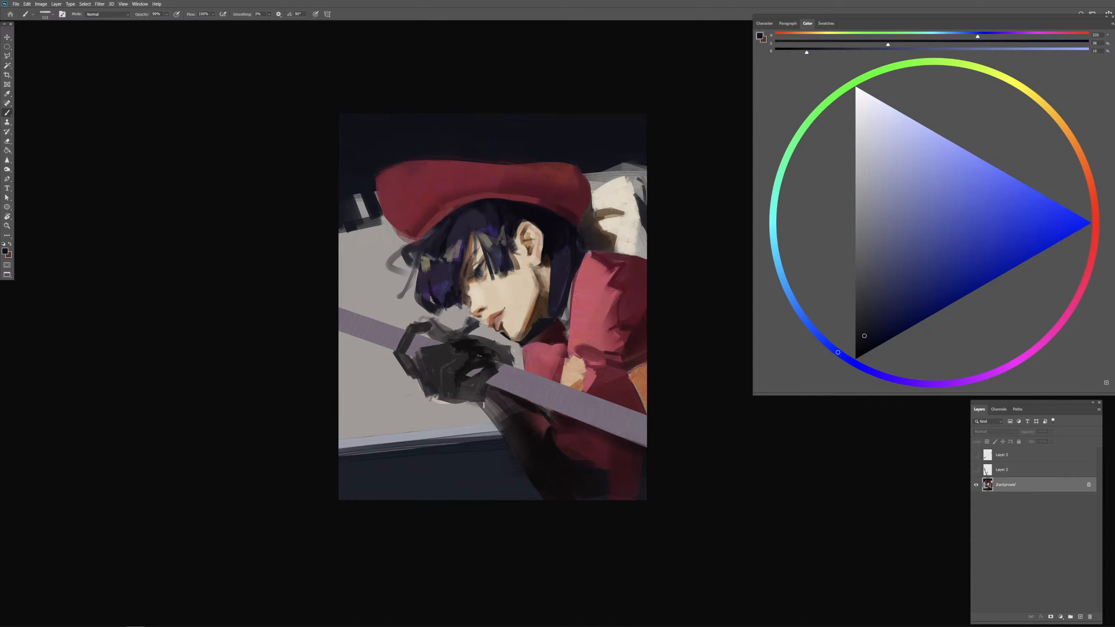
drag(485, 385, 513, 381)
mouse_move(336, 188)
mouse_down()
mouse_move(375, 244)
mouse_move(377, 222)
mouse_move(360, 206)
mouse_move(373, 224)
mouse_move(343, 215)
mouse_move(377, 225)
mouse_move(367, 247)
mouse_move(336, 201)
mouse_up()
drag(366, 249, 390, 243)
key(ctrl+z)
key(ctrl+z)
Step: Blend the navy into the grey background in front of the cap with a textured brush at 100% opacity
key(0)
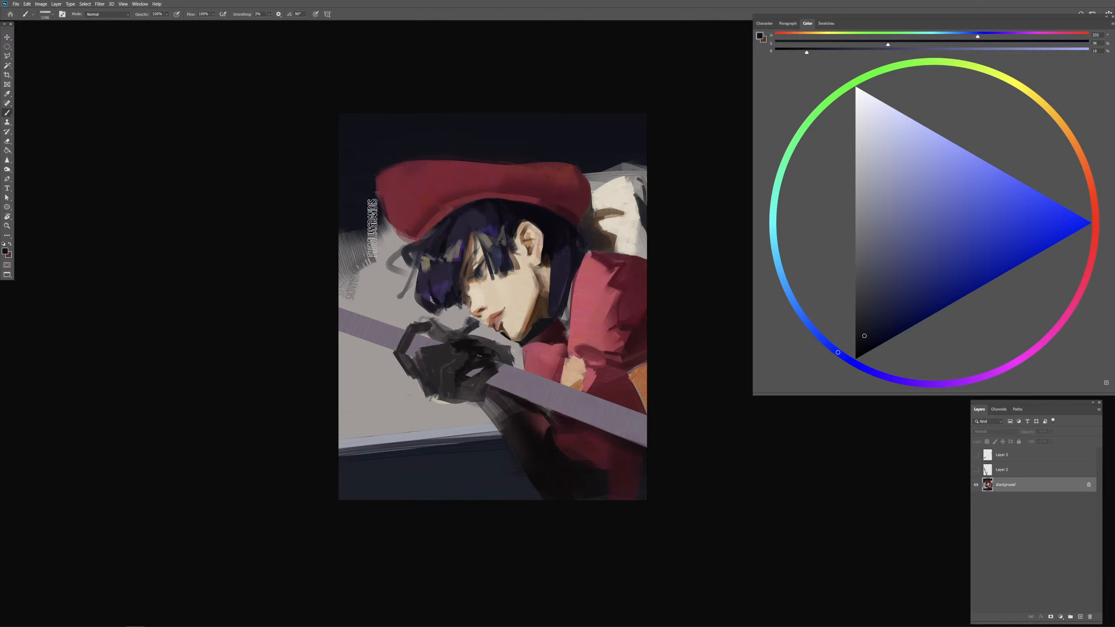
key(period)
key(period)
alt+click(356, 279)
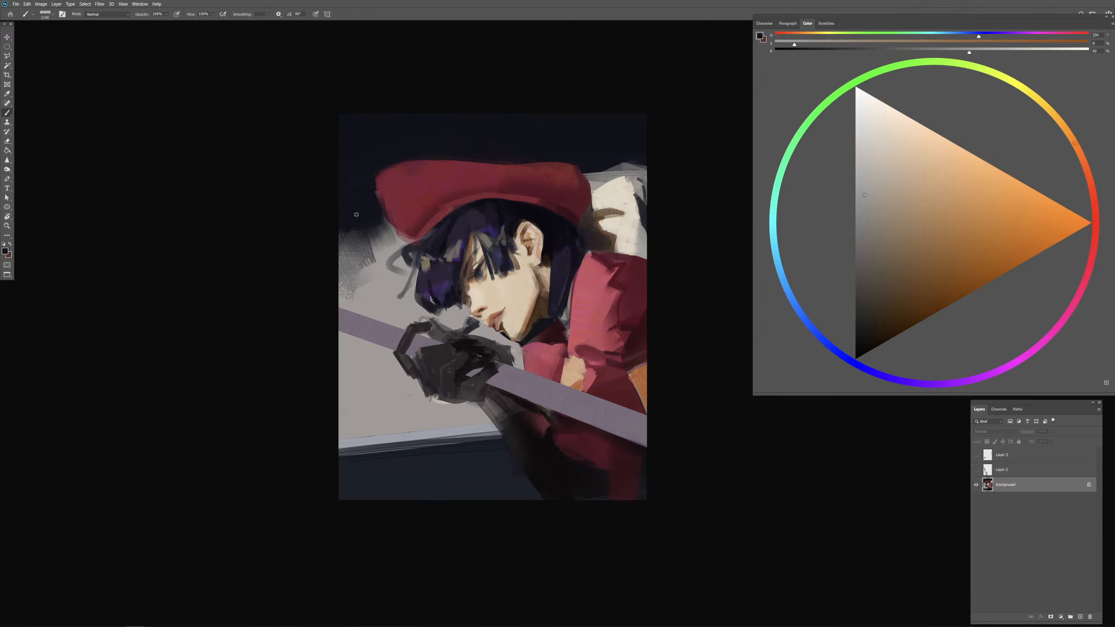
alt+click(374, 218)
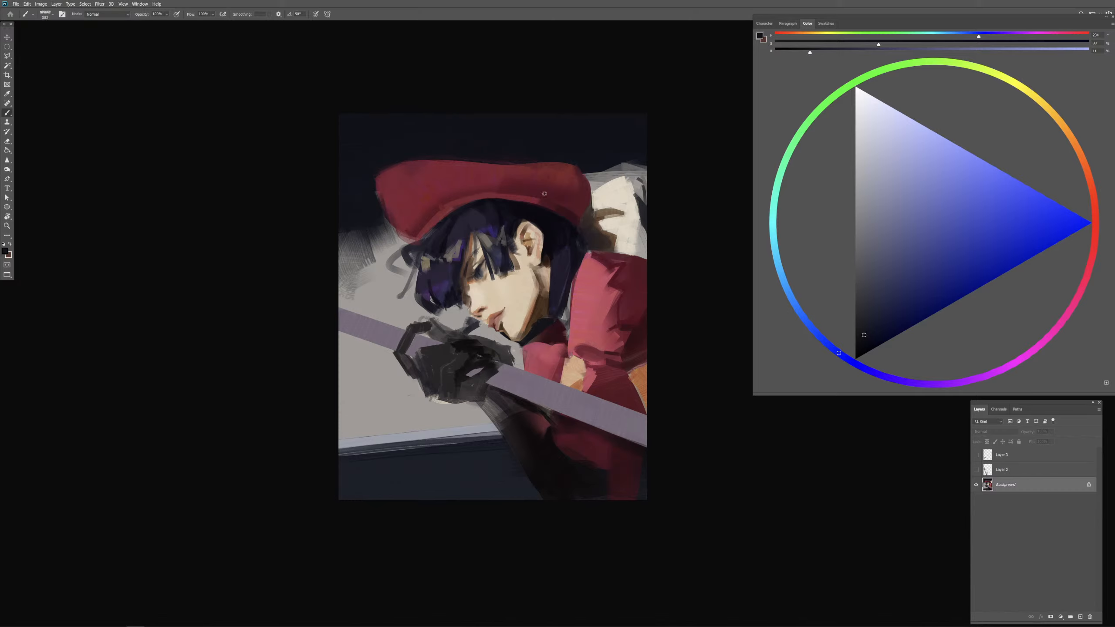
Step: Shade the cap's front edge with sampled dark red and blend it into the lighter red
alt+click(556, 204)
drag(556, 204, 566, 214)
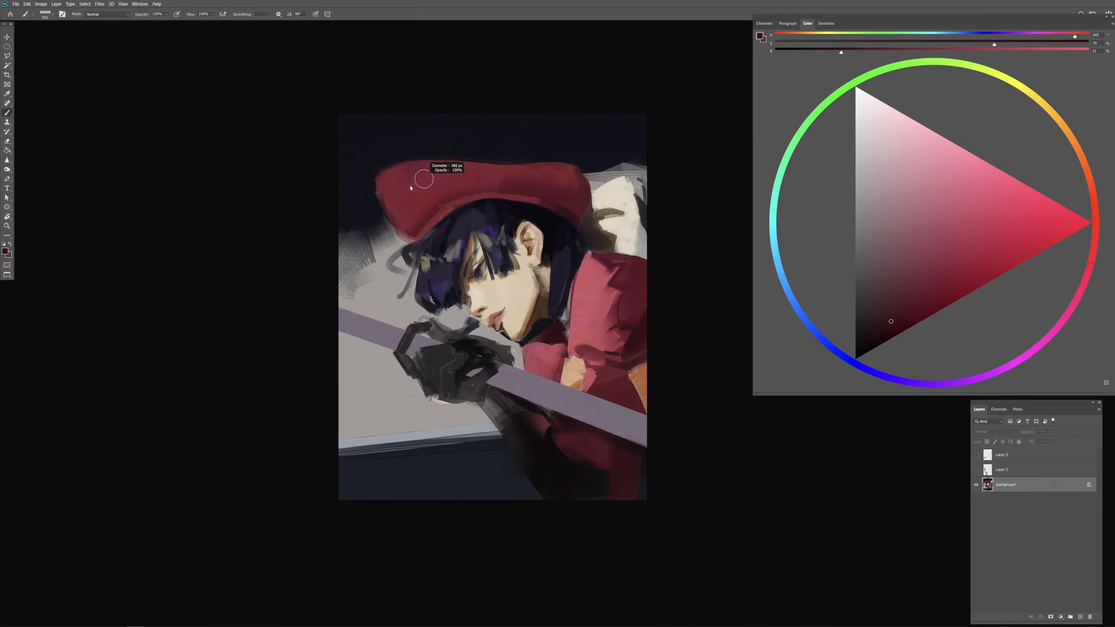
mouse_move(377, 189)
mouse_down()
mouse_move(399, 169)
mouse_move(382, 198)
mouse_move(416, 169)
mouse_move(383, 182)
mouse_move(441, 168)
mouse_up()
alt+click(411, 193)
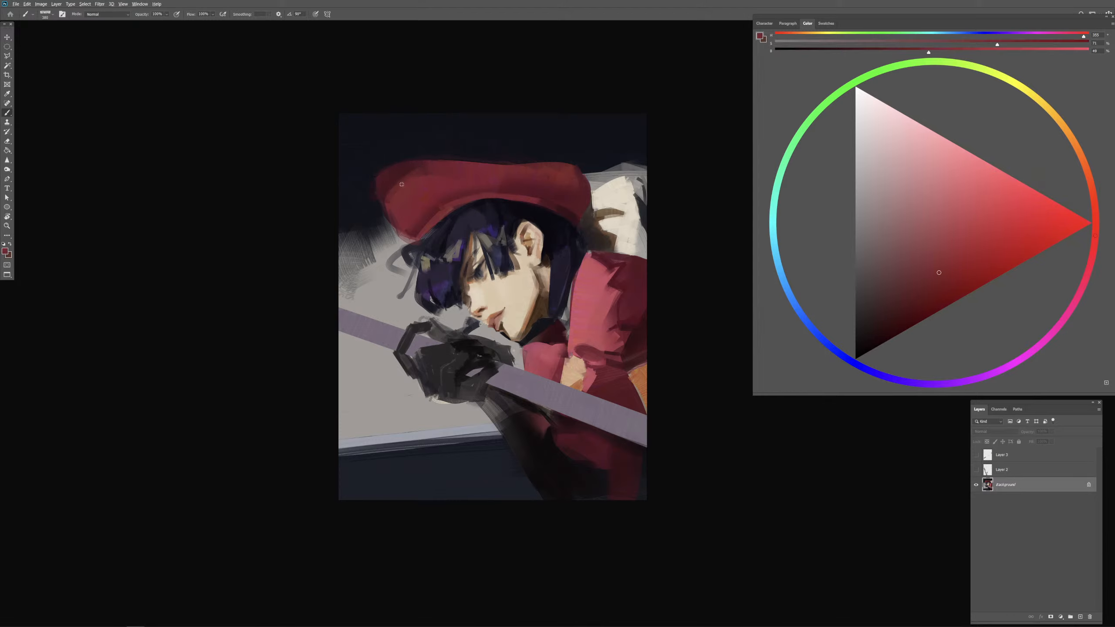
drag(392, 179, 388, 181)
alt+click(388, 180)
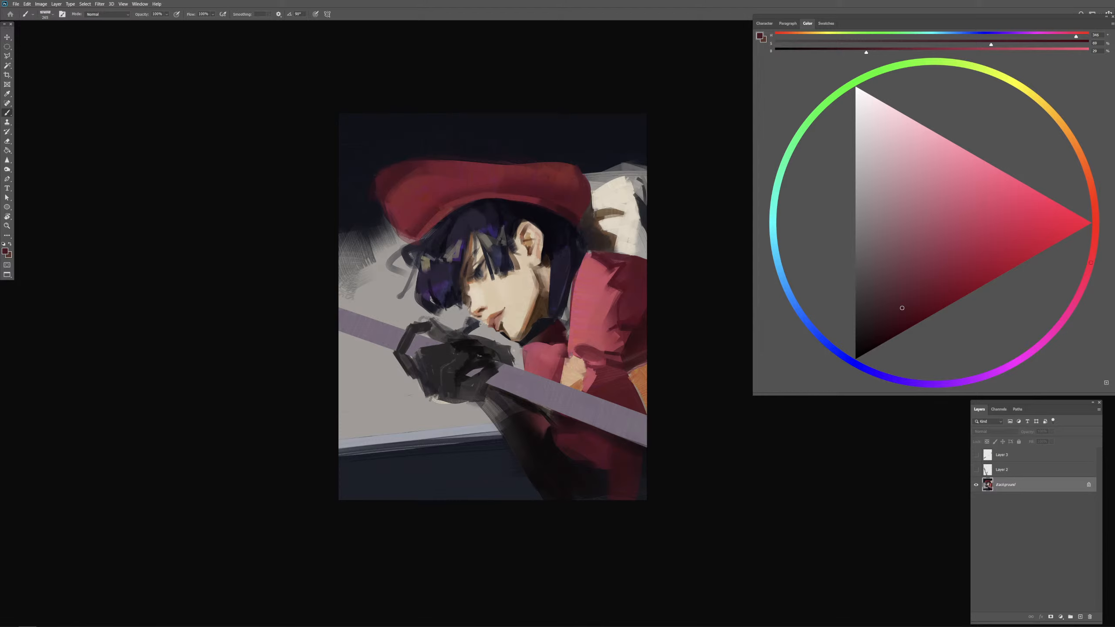
drag(392, 187, 382, 198)
Step: Clean up the cap's rear edge beside the cream shape with sampled navy, dark grey and brown
alt+click(592, 159)
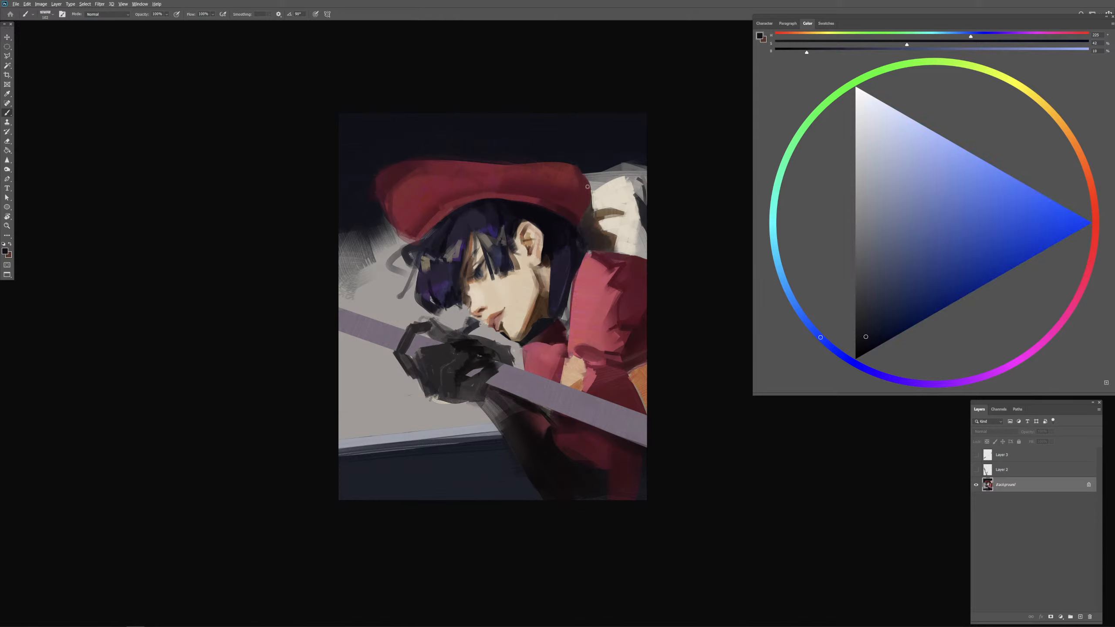
alt+click(638, 205)
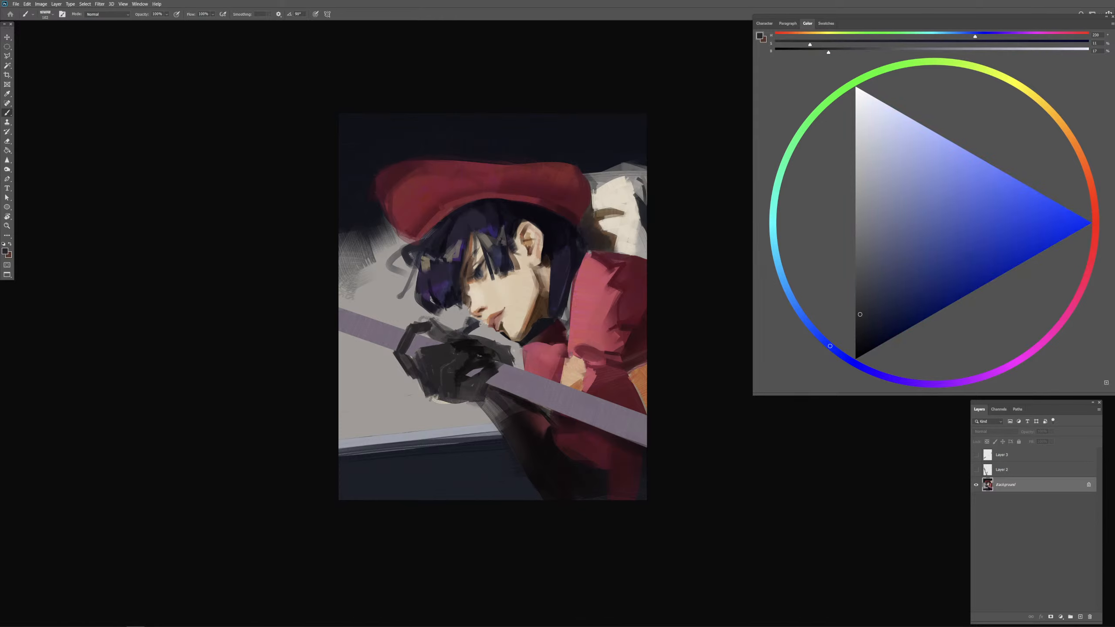
mouse_move(599, 178)
mouse_down()
mouse_move(594, 190)
mouse_move(594, 181)
mouse_up()
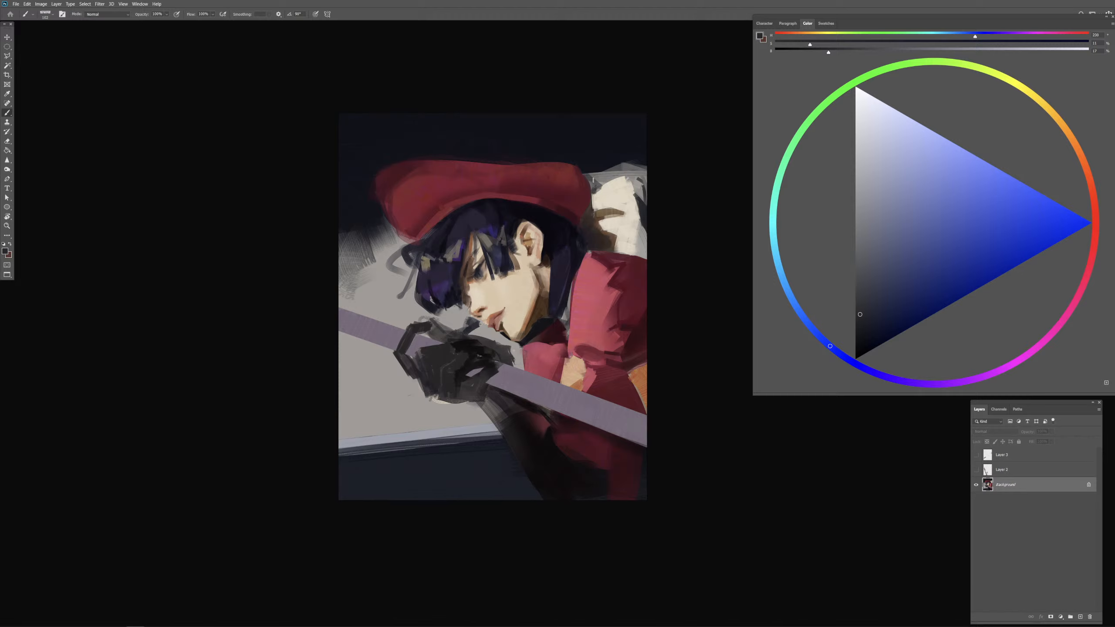
alt+click(592, 210)
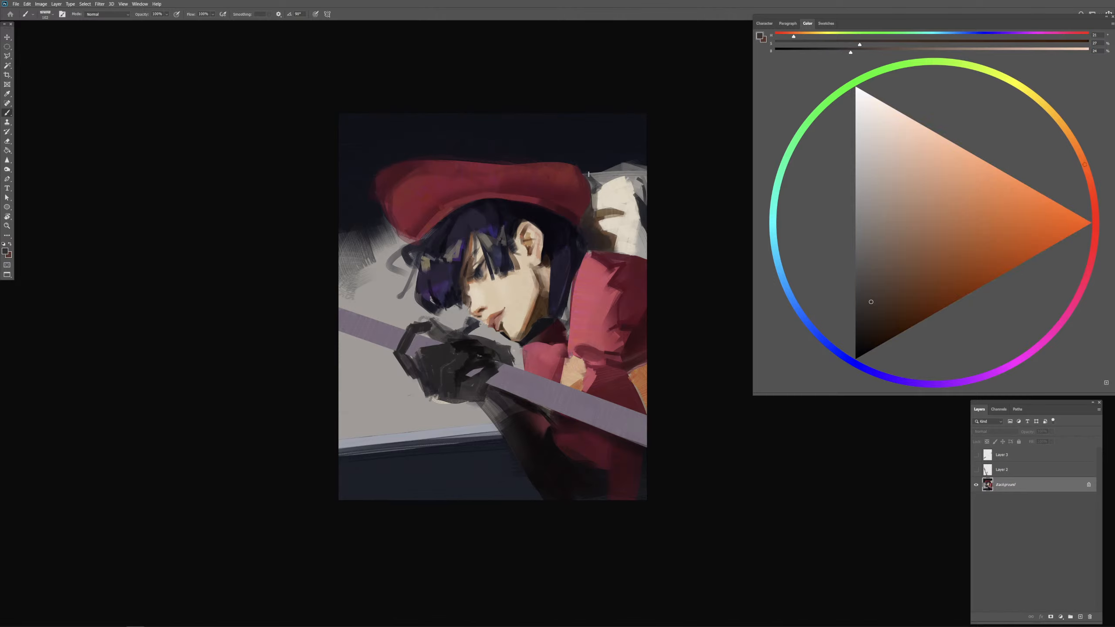
drag(589, 174, 592, 189)
Step: Sample the cap's red and add a new layer above the background
alt+click(411, 195)
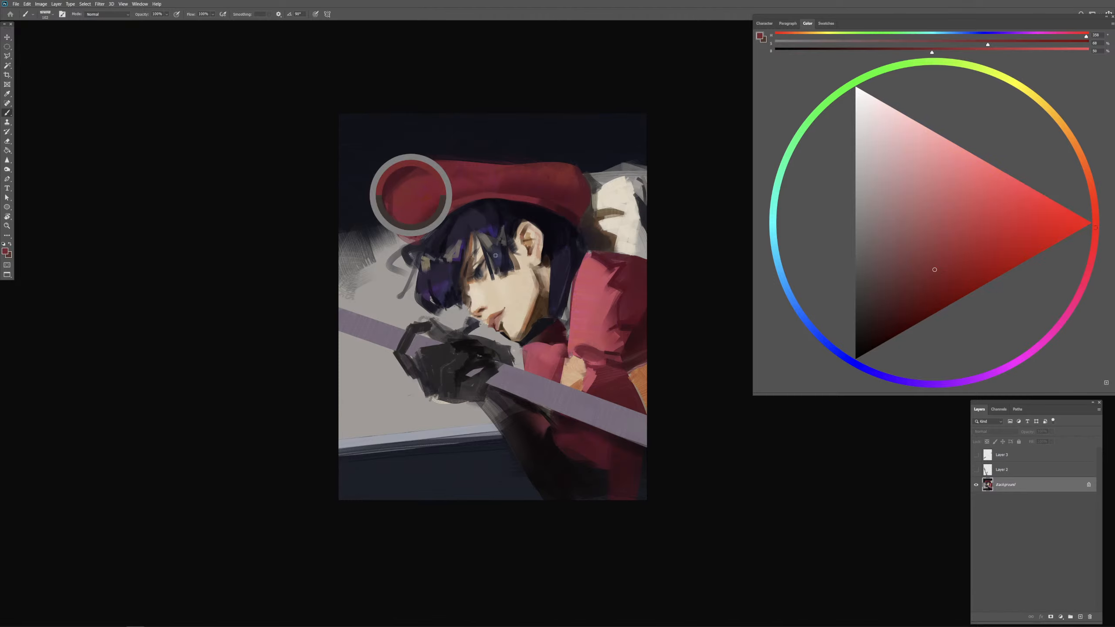
click(1080, 615)
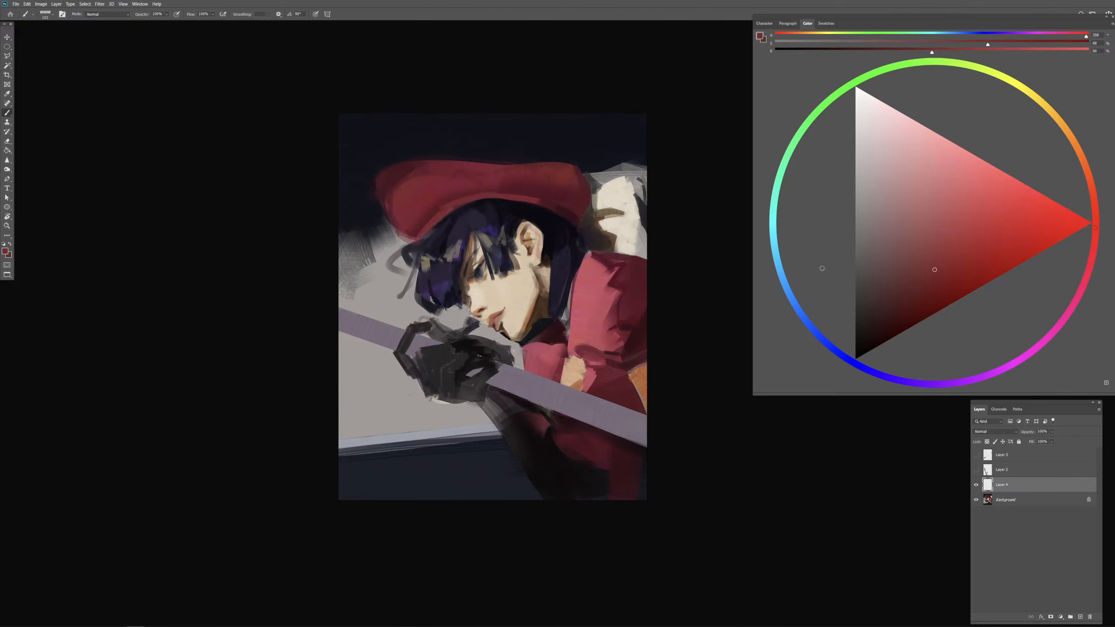
Step: Mix a dark bluish grey and sketch crossed accent strokes on the cap's front edge and a short one at its brim
click(860, 224)
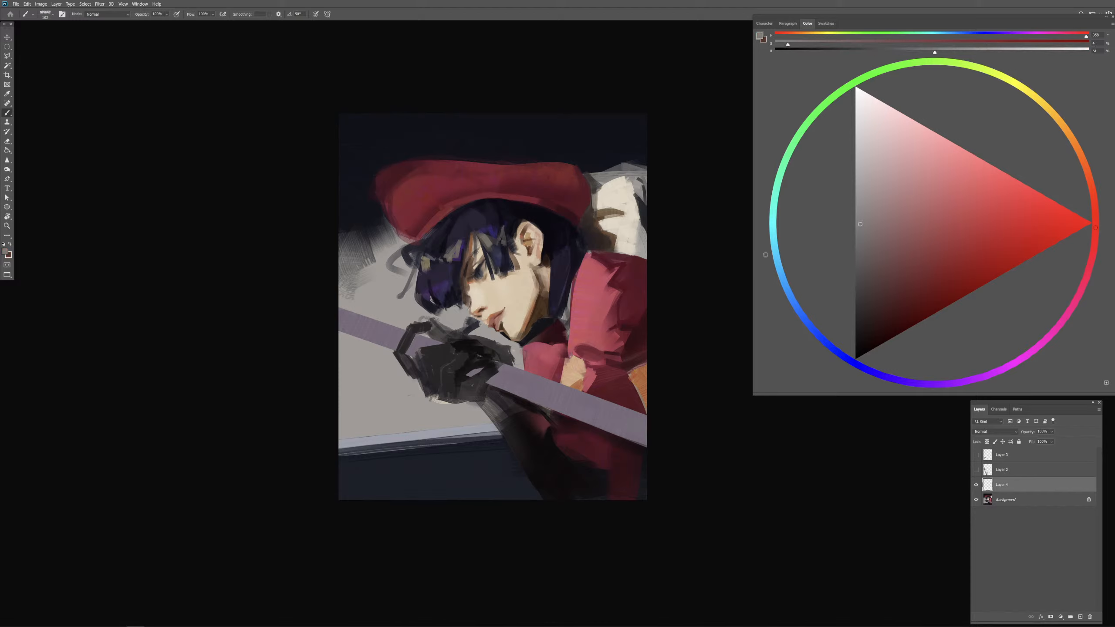
click(775, 259)
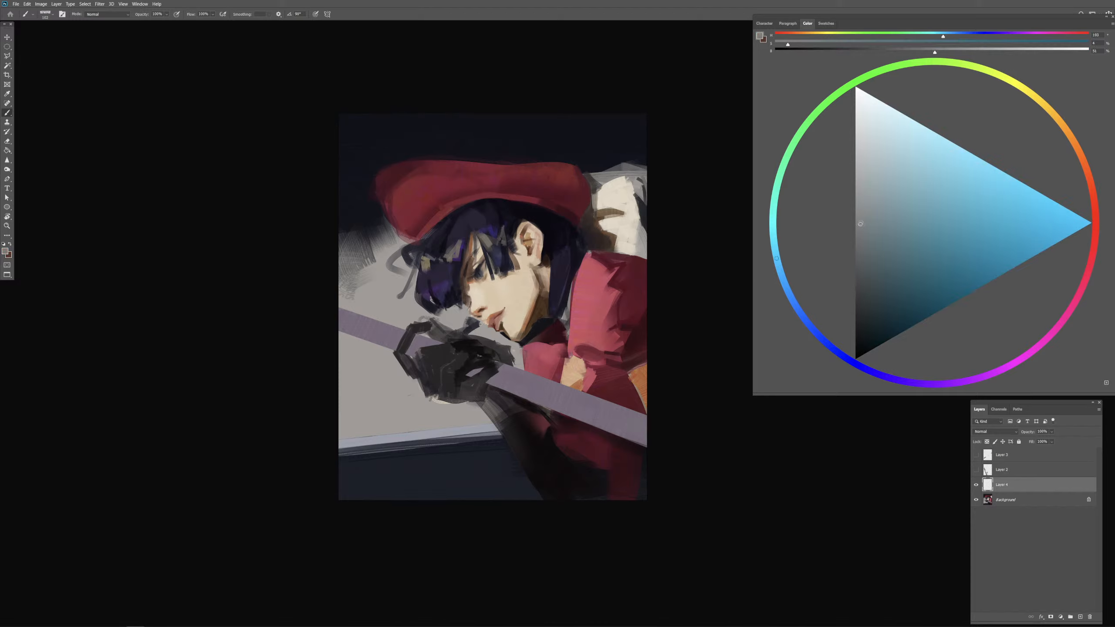
click(860, 263)
drag(408, 209, 420, 206)
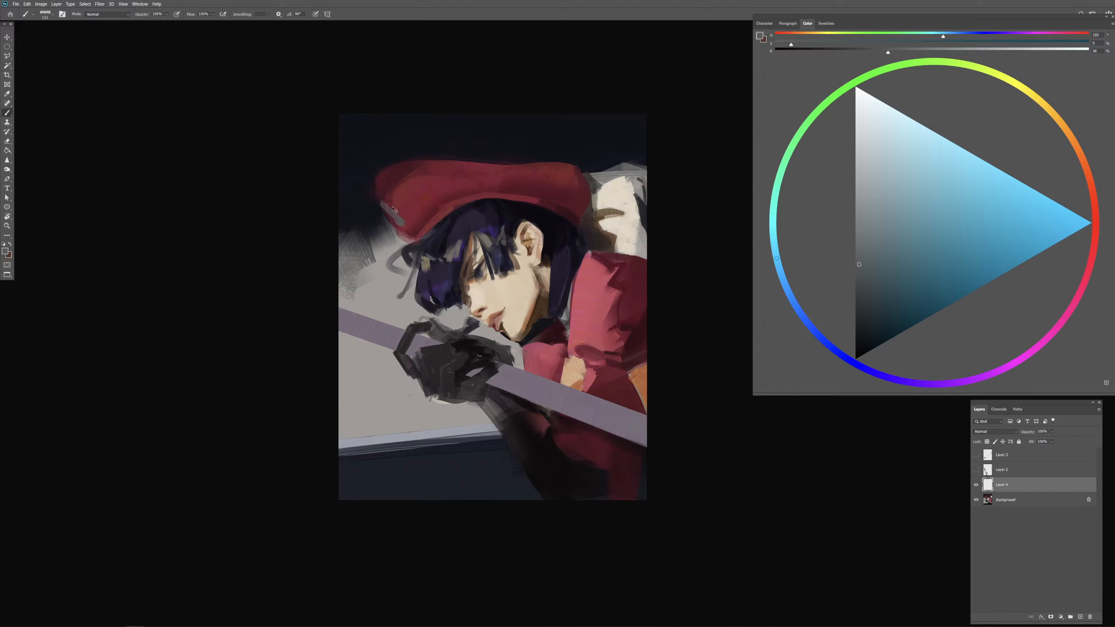
mouse_move(377, 204)
mouse_down()
mouse_move(393, 218)
mouse_move(392, 203)
mouse_up()
key(ctrl+z)
mouse_move(398, 216)
mouse_down()
mouse_move(400, 212)
mouse_move(412, 241)
mouse_move(401, 199)
mouse_move(378, 219)
mouse_move(406, 181)
mouse_move(394, 199)
mouse_move(402, 194)
mouse_move(383, 222)
mouse_up()
key(ctrl+z)
key(ctrl+z)
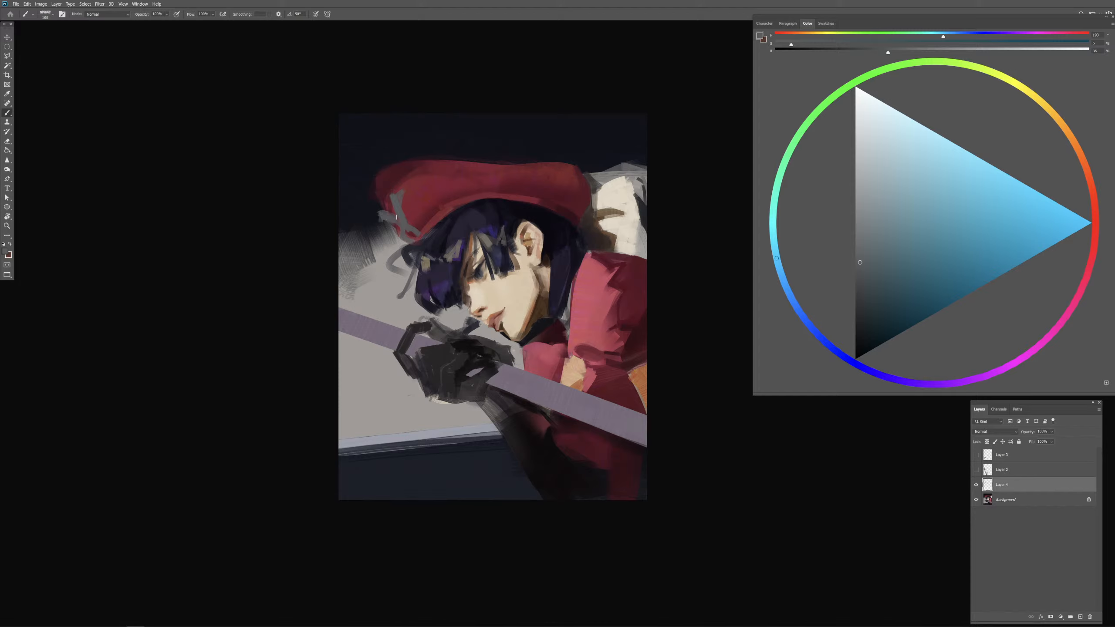
mouse_move(452, 219)
mouse_down()
mouse_move(472, 199)
mouse_move(437, 206)
mouse_move(434, 229)
mouse_up()
key(ctrl+z)
Step: Cover the stray curl in front of the hair with sampled background grey
drag(389, 257, 392, 255)
key(comma)
alt+click(390, 247)
drag(390, 255, 391, 266)
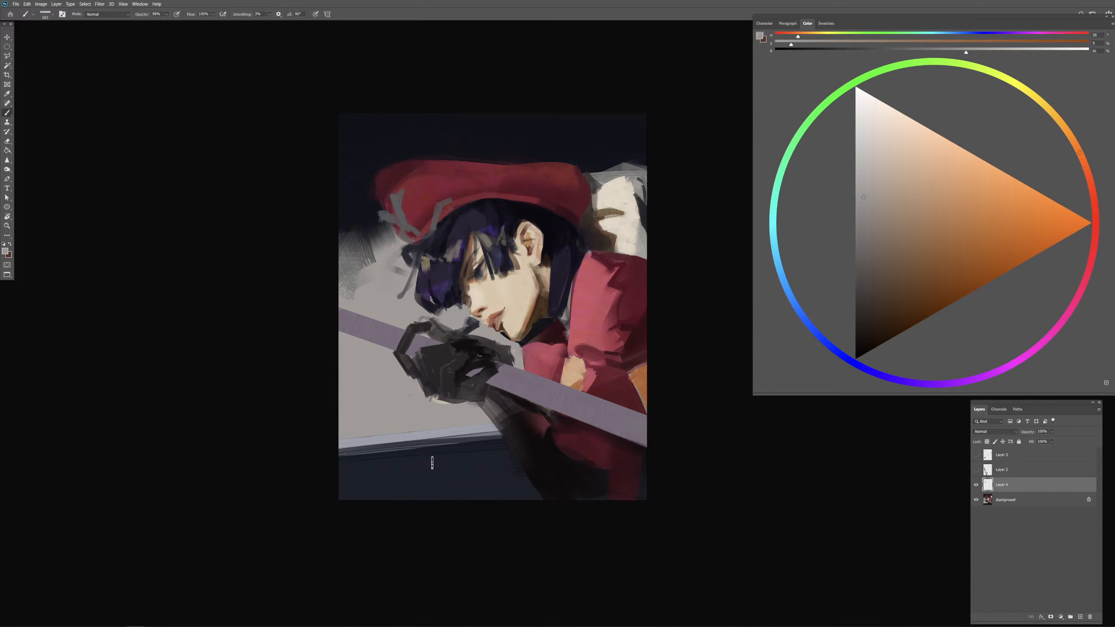
Step: Touch up the shadows under the chin and along the bar's lower edge with sampled dark brown and near-black
key(ctrl+plus)
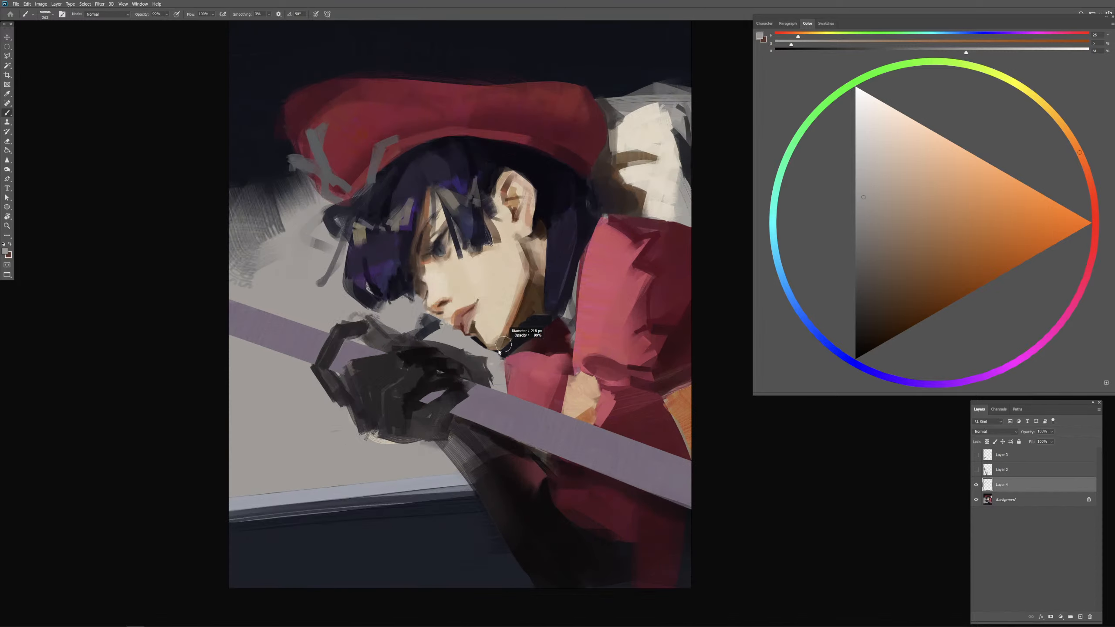
alt+click(531, 323)
mouse_move(519, 337)
mouse_down()
mouse_move(533, 330)
mouse_move(523, 316)
mouse_up()
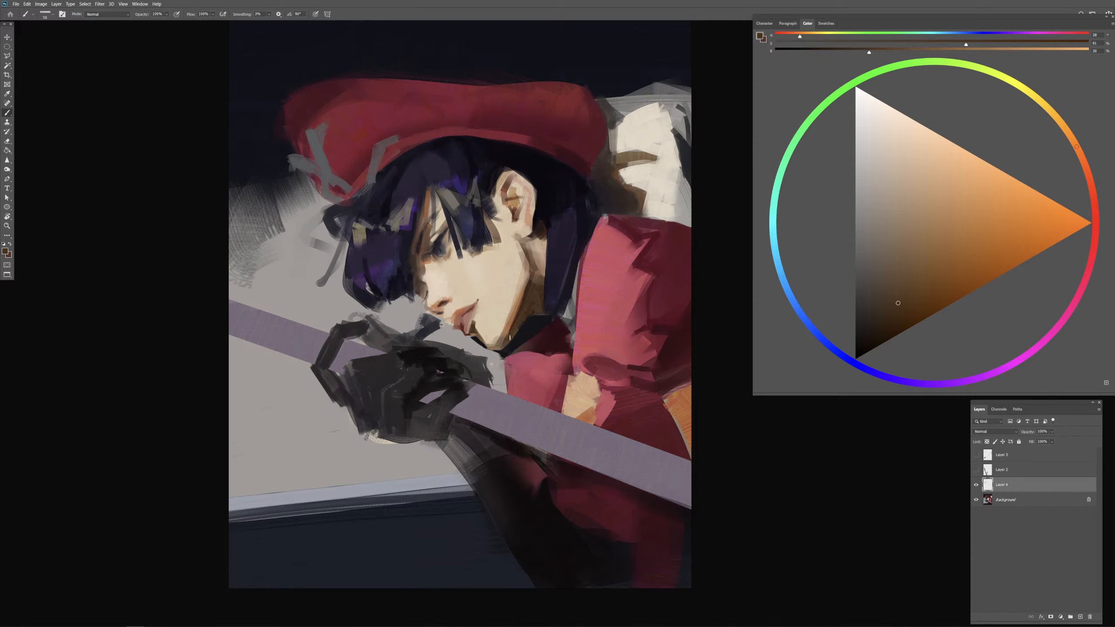
alt+click(522, 331)
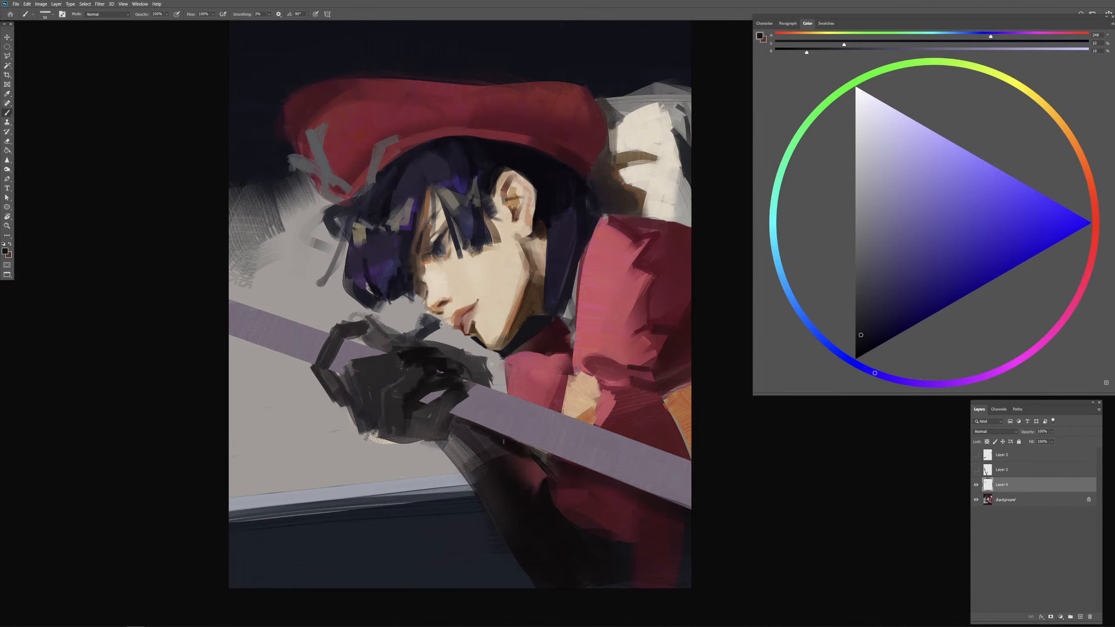
alt+click(659, 501)
alt+click(510, 443)
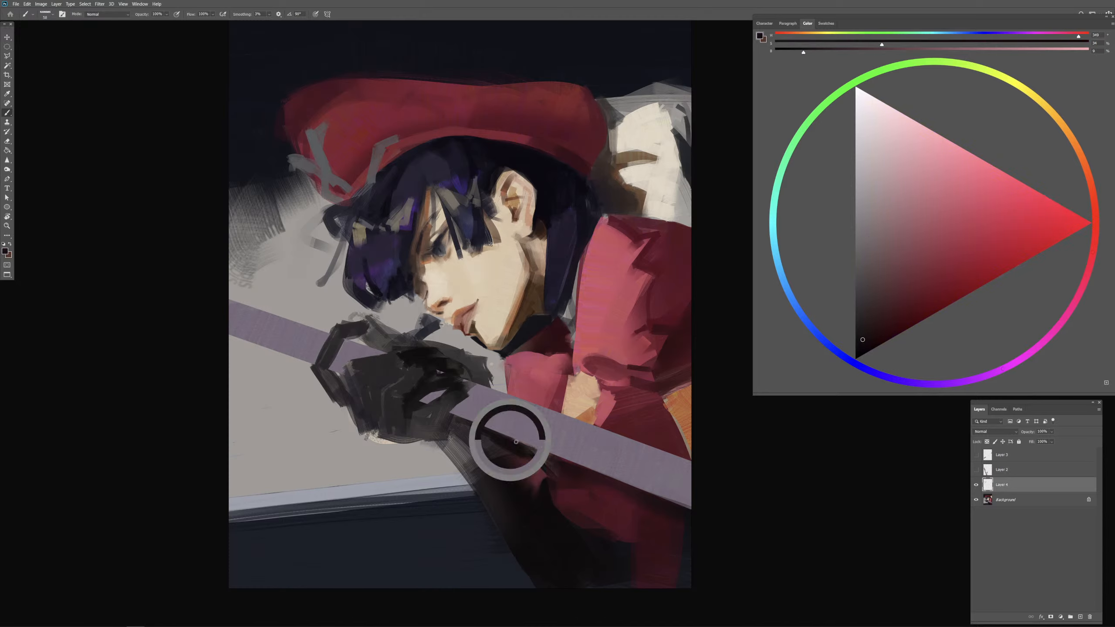
alt+drag(529, 447, 533, 447)
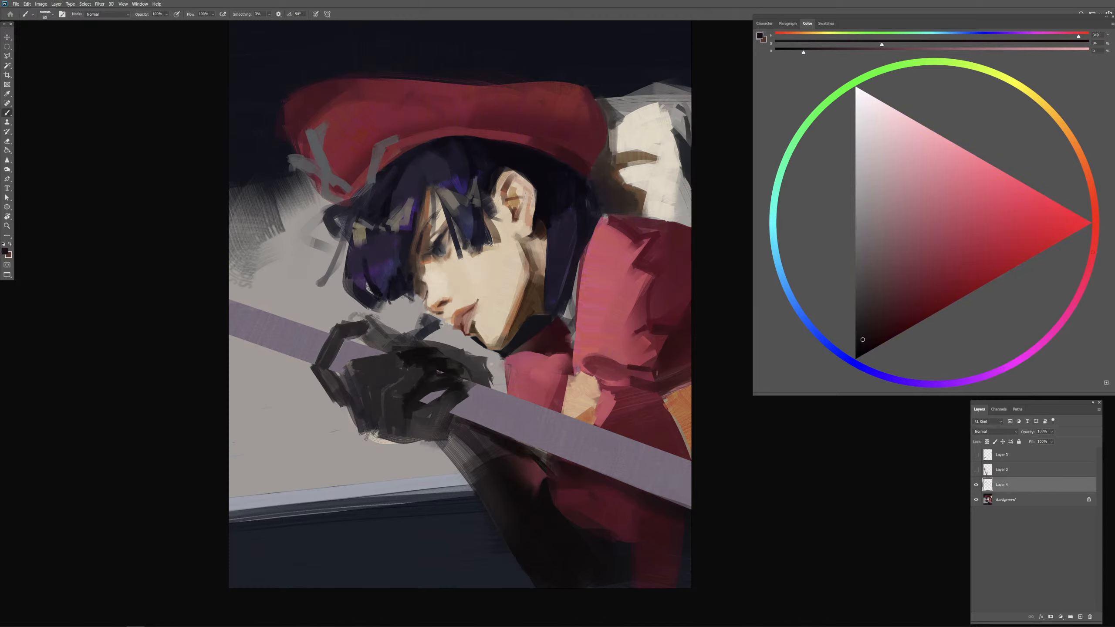
Step: Choose a slightly lighter near-black and paint narrow, evenly spaced cross stripes on the bar section in front of the glove
click(862, 326)
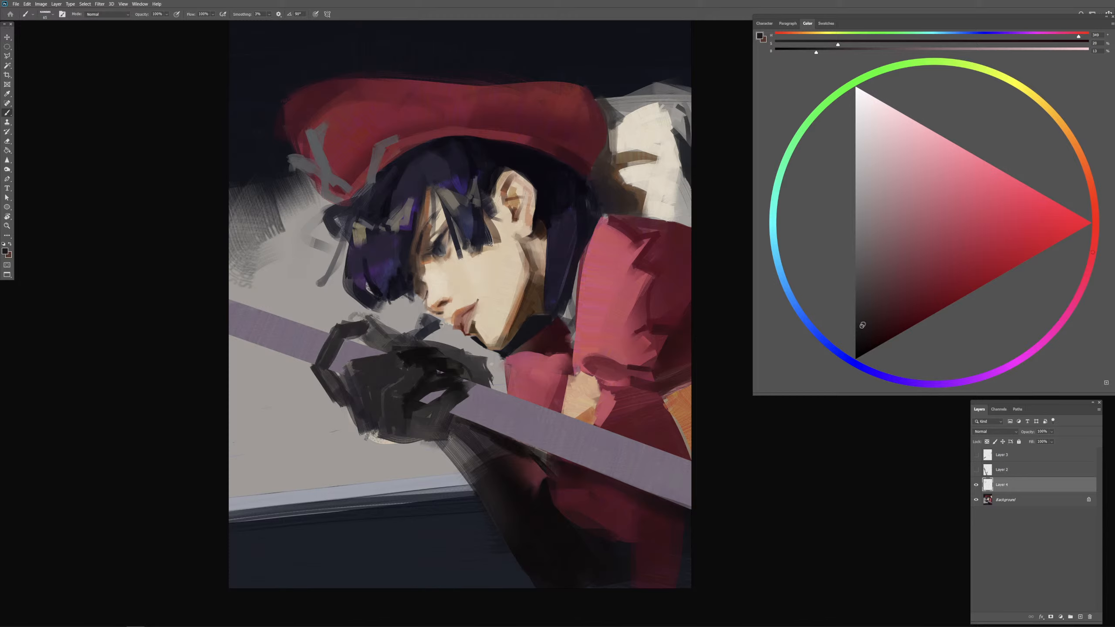
drag(244, 316, 260, 336)
mouse_move(270, 318)
mouse_down()
mouse_move(277, 350)
mouse_move(290, 346)
mouse_up()
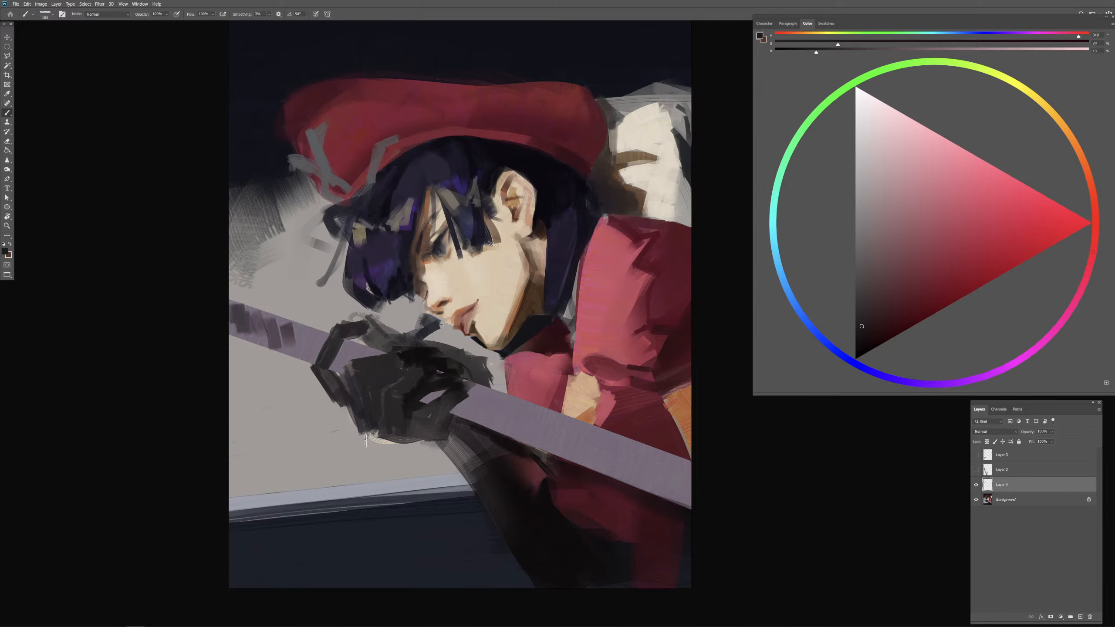
key(ctrl+z)
key(ctrl+z)
key(ctrl+z)
key(ctrl+z)
key(ctrl+z)
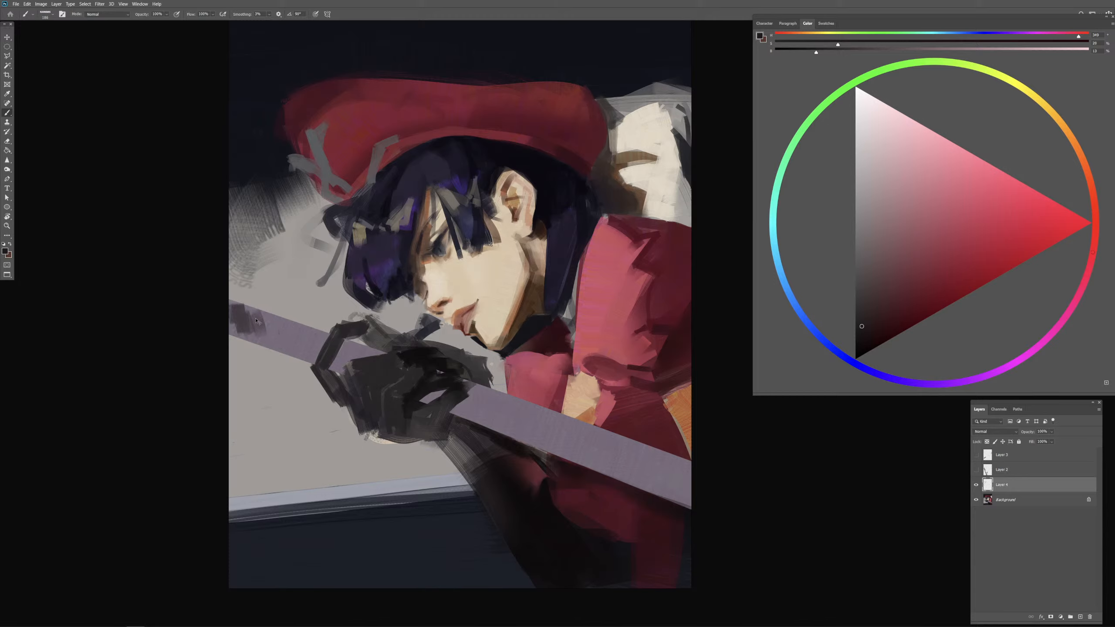
mouse_move(260, 319)
mouse_down()
mouse_move(256, 336)
mouse_move(274, 350)
mouse_move(364, 356)
mouse_up()
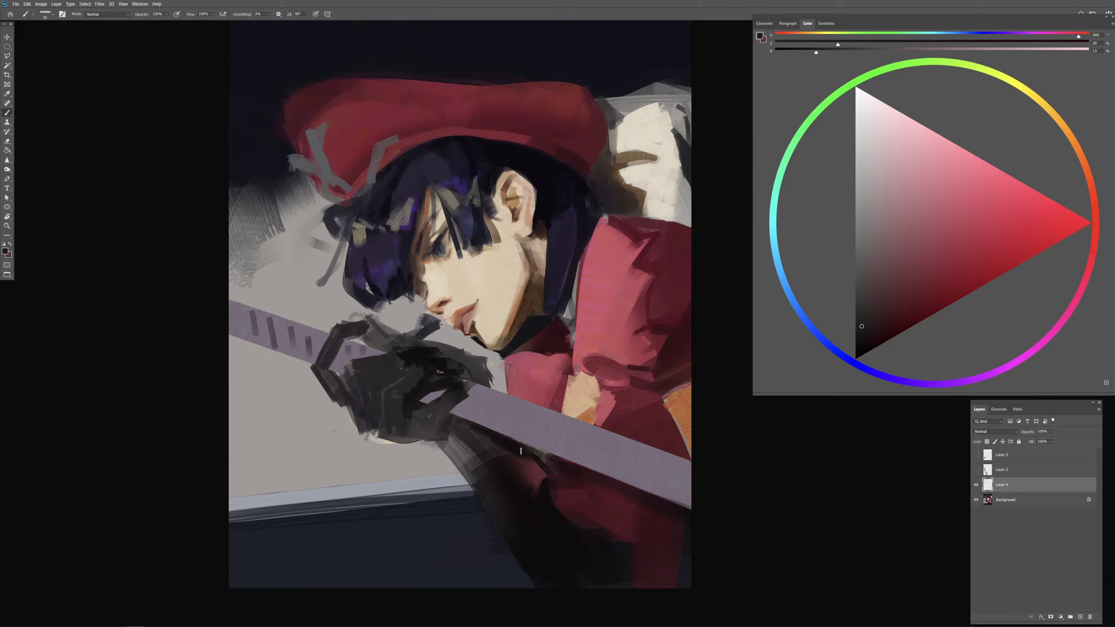
Step: Paint a dark cross stripe on the bar just behind the glove and shade its lower edge with sampled muted purple
drag(503, 394, 495, 428)
key(ctrl+z)
drag(499, 397, 495, 428)
key(ctrl+z)
alt+click(496, 411)
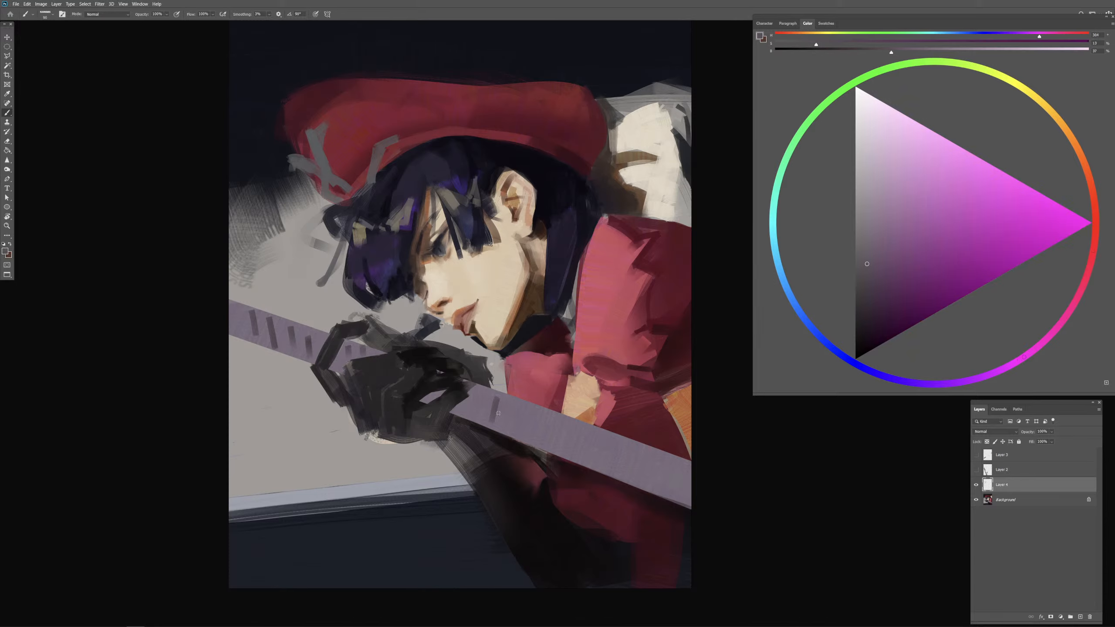
alt+click(495, 415)
alt+click(495, 411)
drag(453, 414, 563, 450)
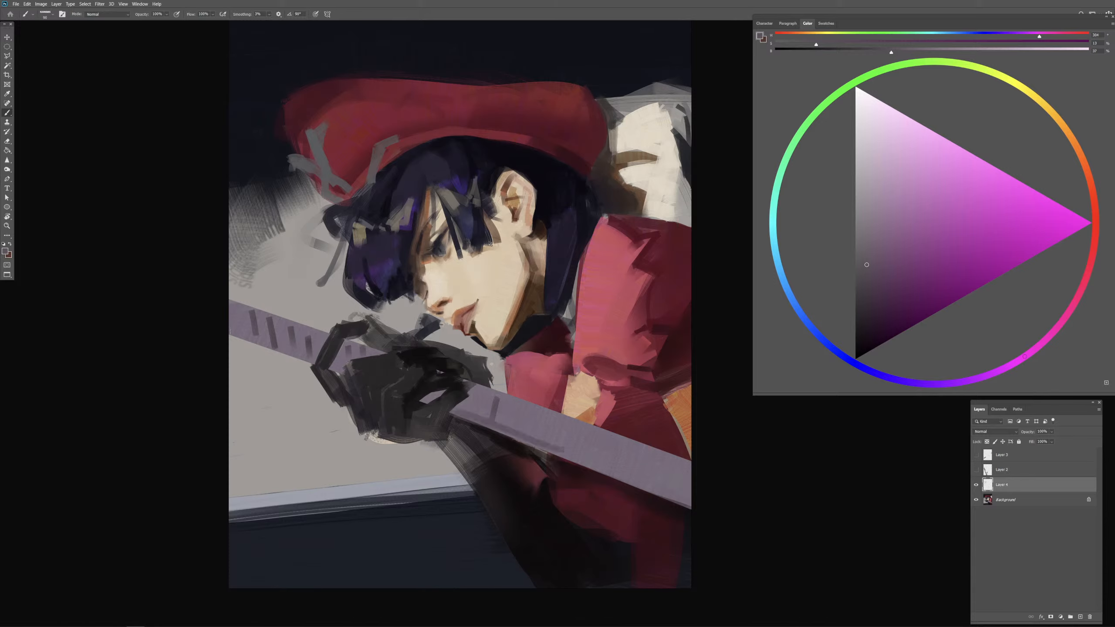
Step: Sketch dark grey contour lines above and below the bar behind the glove, sampling the sleeve's dark tones
alt+click(446, 402)
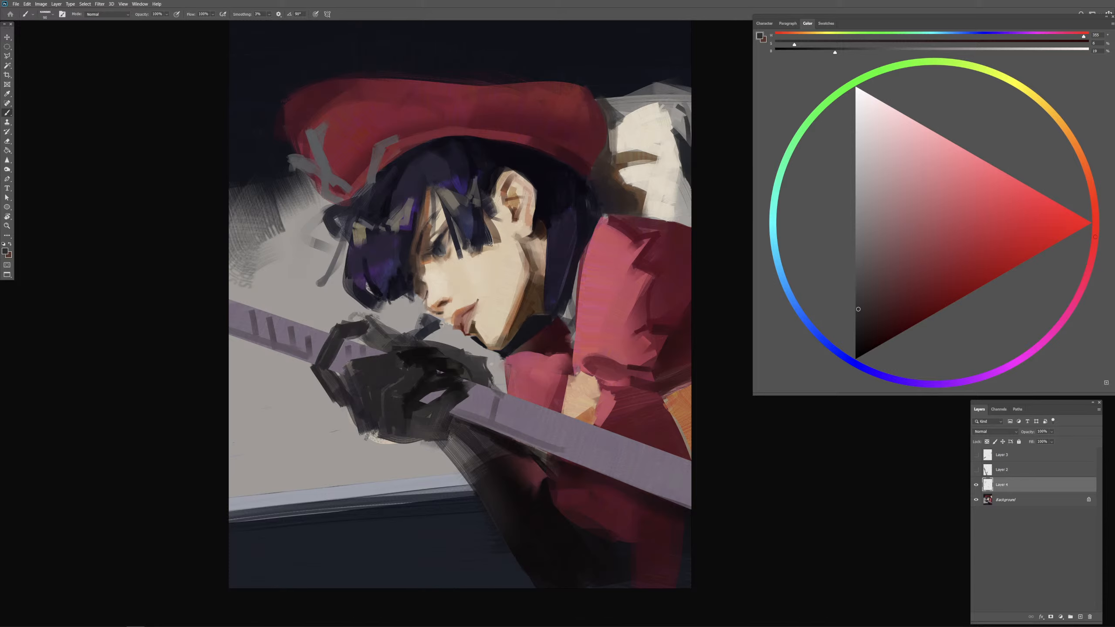
drag(490, 381, 533, 386)
drag(487, 432, 565, 459)
alt+click(505, 456)
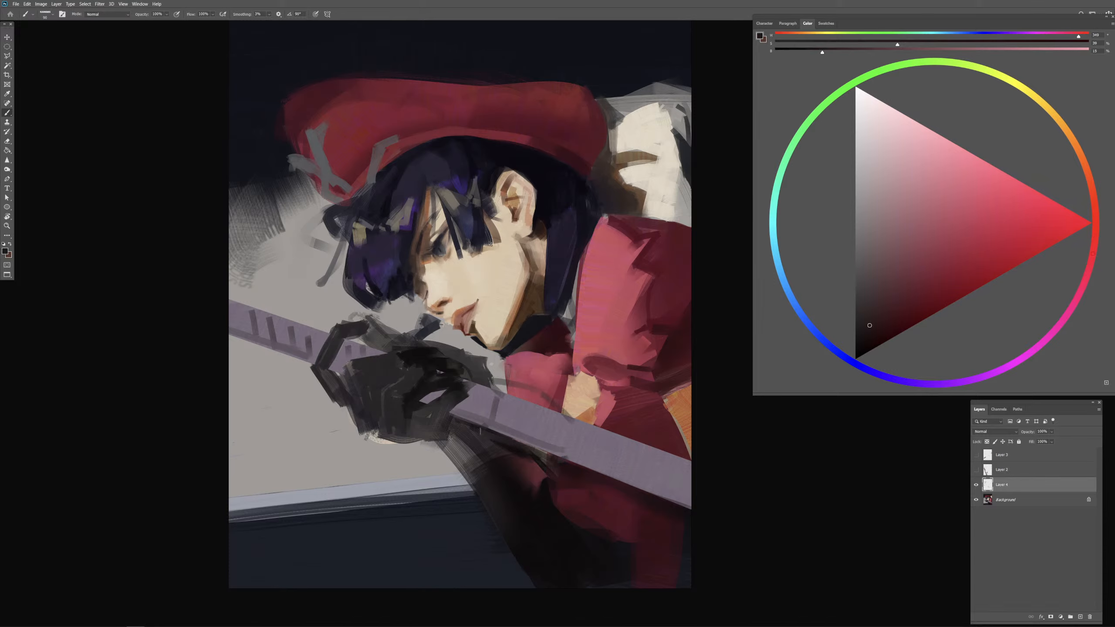
alt+click(525, 515)
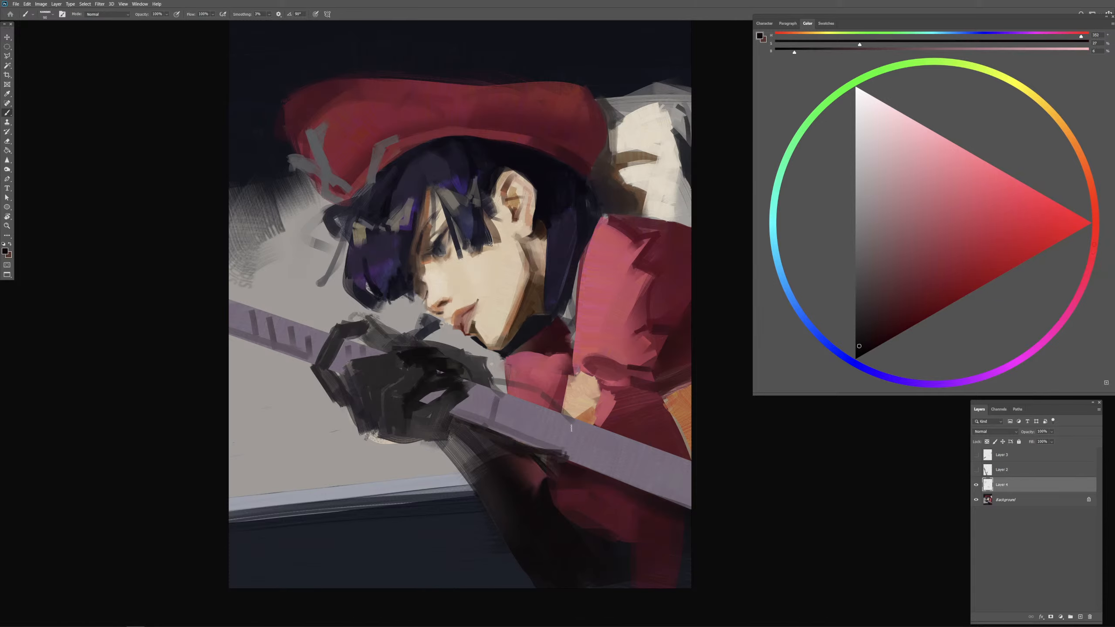
Step: Mark the end of the new dark shape with a near-black line across the bar and sketch its upper contour
drag(571, 428, 565, 472)
key(ctrl+z)
mouse_move(572, 418)
mouse_down()
mouse_move(561, 466)
mouse_move(570, 417)
mouse_move(644, 474)
mouse_move(572, 422)
mouse_move(560, 453)
mouse_up()
key(ctrl+z)
key(ctrl+z)
key(ctrl+z)
drag(494, 395, 487, 424)
mouse_move(505, 395)
mouse_down()
mouse_move(493, 420)
mouse_move(524, 421)
mouse_move(533, 402)
mouse_up()
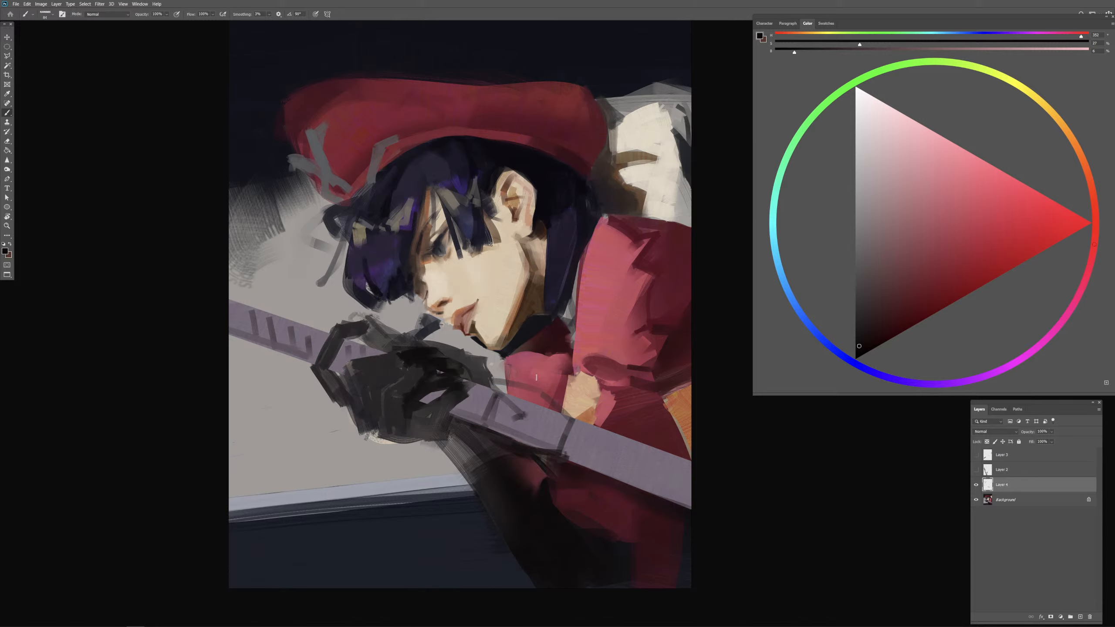
Step: Fill the outlined shape over the bar with dark grey and add a second cross stripe beside the glove
drag(500, 386, 496, 381)
drag(571, 408, 565, 412)
mouse_move(497, 434)
mouse_down()
mouse_move(524, 416)
mouse_move(489, 430)
mouse_move(559, 440)
mouse_up()
alt+click(539, 427)
alt+click(537, 425)
mouse_move(503, 385)
mouse_down()
mouse_move(563, 424)
mouse_move(523, 518)
mouse_move(528, 427)
mouse_move(506, 431)
mouse_move(489, 404)
mouse_move(480, 410)
mouse_move(494, 398)
mouse_move(484, 423)
mouse_up()
key(ctrl+z)
key(ctrl+z)
drag(496, 403, 491, 419)
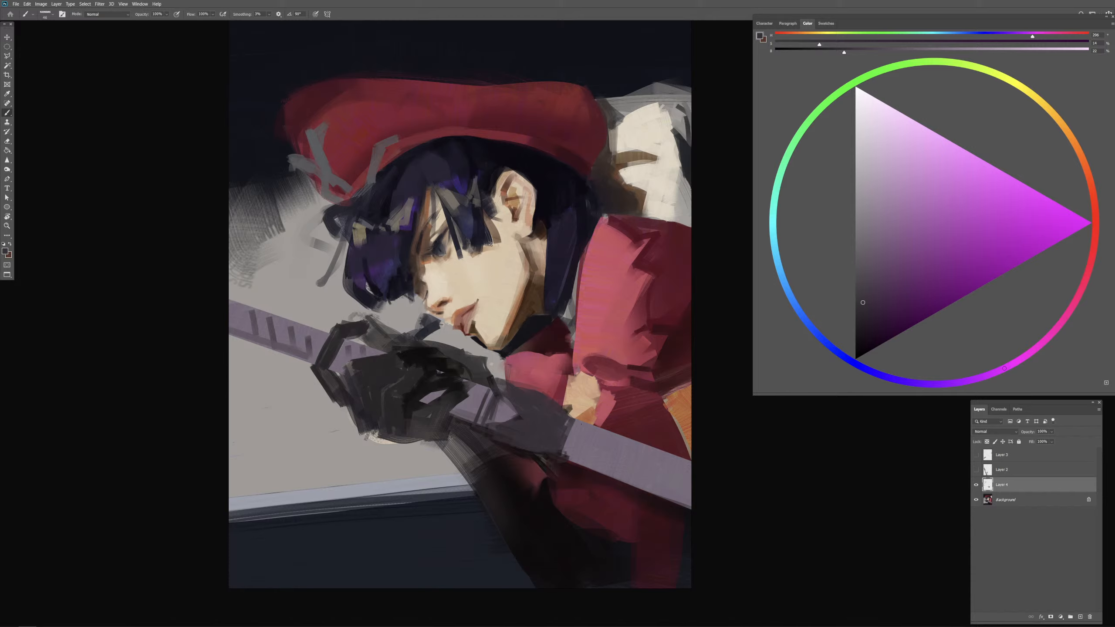
Step: Refine the dark grey shape's end and extend its upper edge towards the skin patch using sampled purple and dark grey
alt+drag(570, 431, 561, 449)
alt+click(568, 428)
alt+click(562, 421)
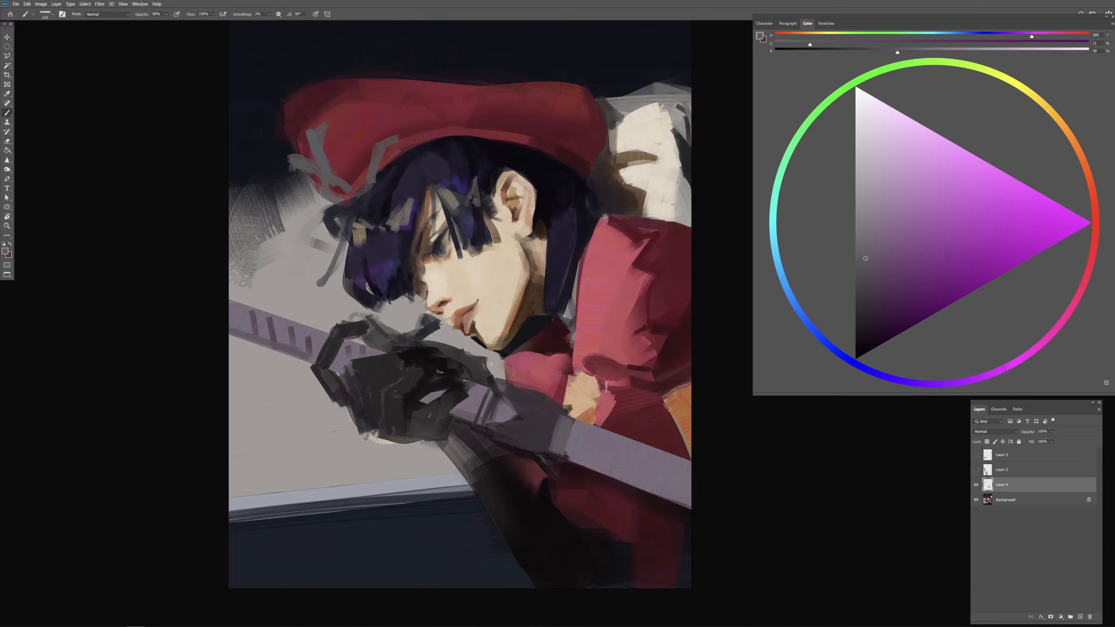
alt+click(577, 403)
alt+click(578, 403)
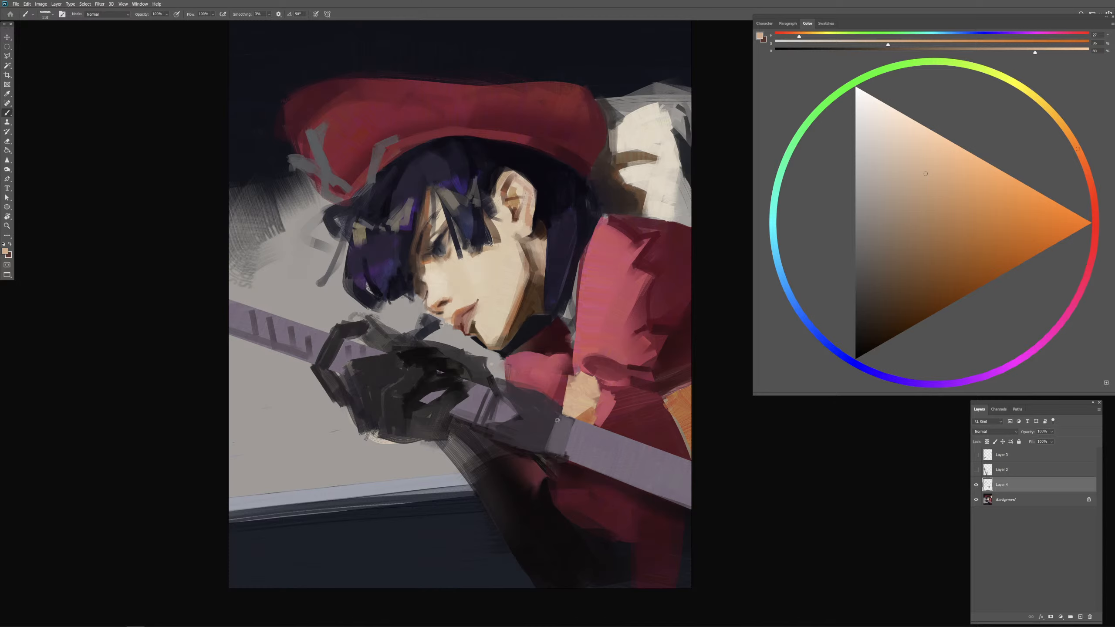
alt+click(557, 420)
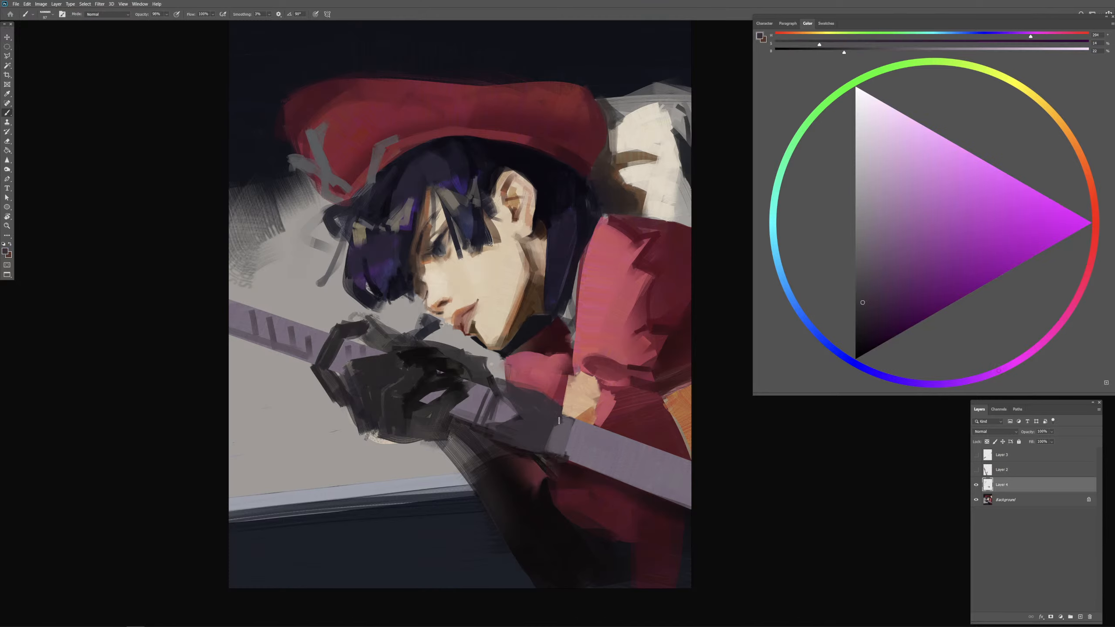
mouse_move(544, 445)
mouse_down()
mouse_move(556, 428)
mouse_move(553, 441)
mouse_up()
alt+right_click(549, 392)
mouse_move(504, 381)
mouse_down()
mouse_move(567, 385)
mouse_move(551, 399)
mouse_up()
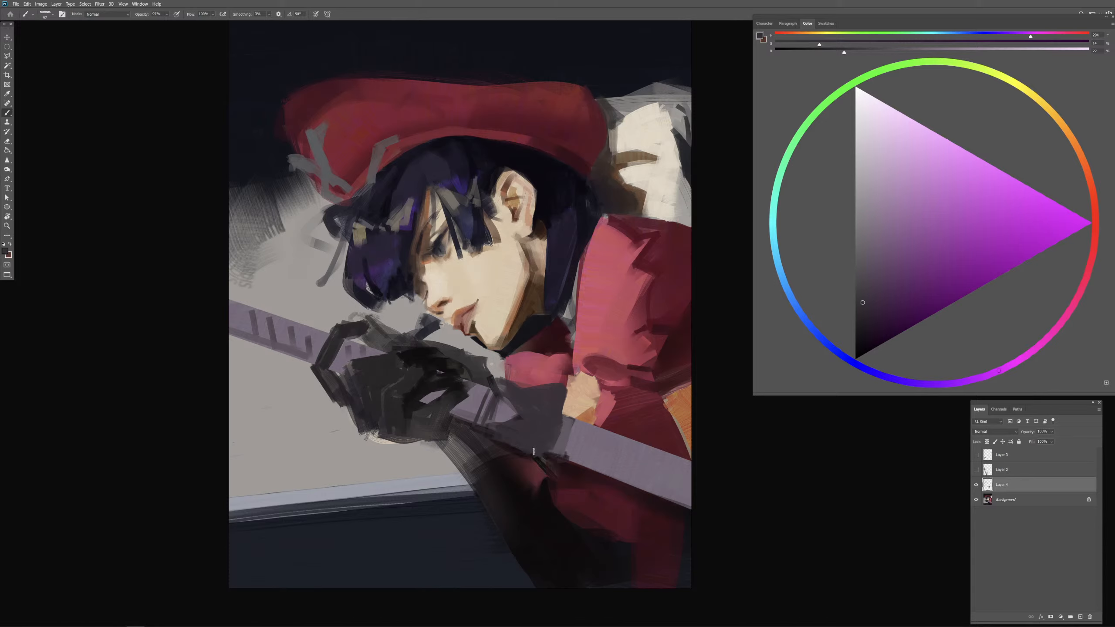
Step: Repaint the bar's end as a point over the dark shape with sampled purple, and clean up the dark grey beneath it
alt+click(564, 439)
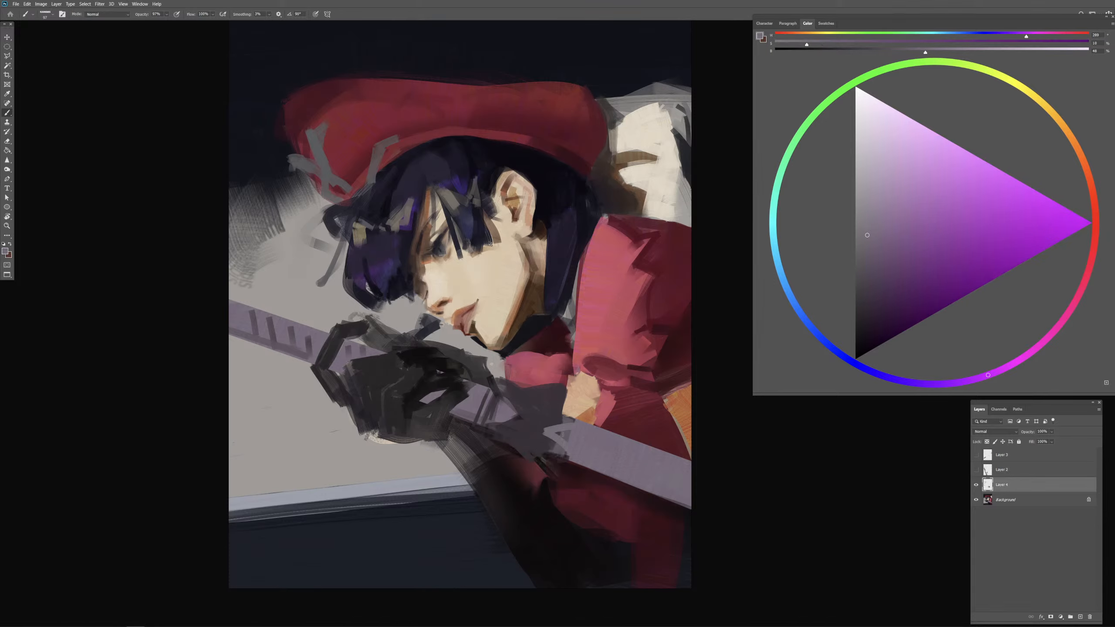
key(ctrl+z)
mouse_move(572, 431)
mouse_down()
mouse_move(555, 430)
mouse_move(564, 442)
mouse_up()
alt+click(530, 442)
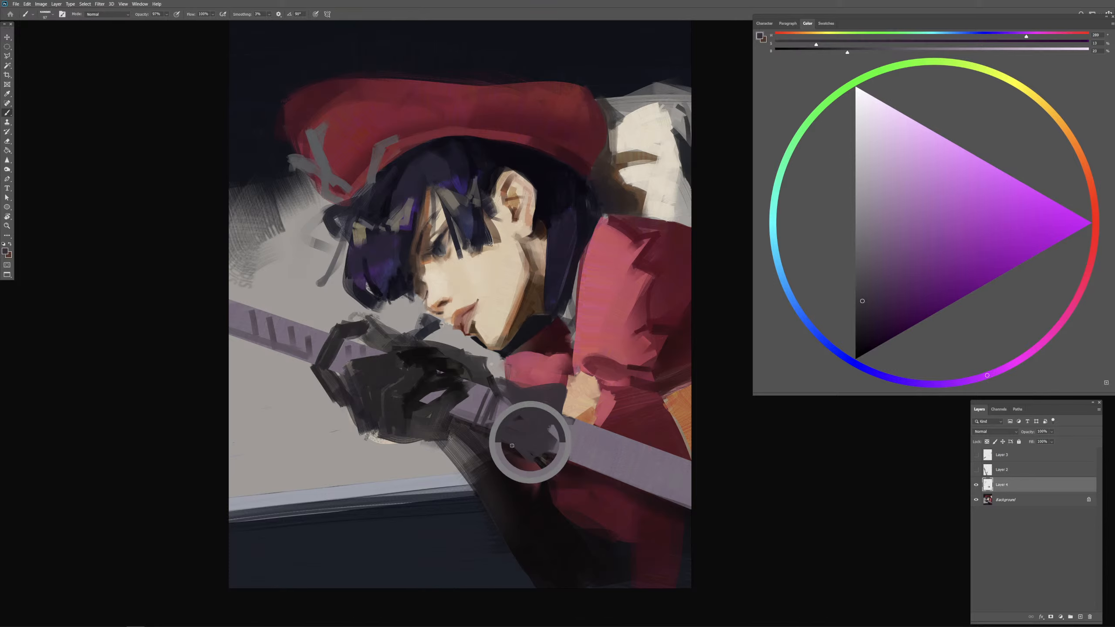
drag(531, 459, 551, 468)
drag(565, 390, 567, 404)
key(ctrl+z)
key(ctrl+z)
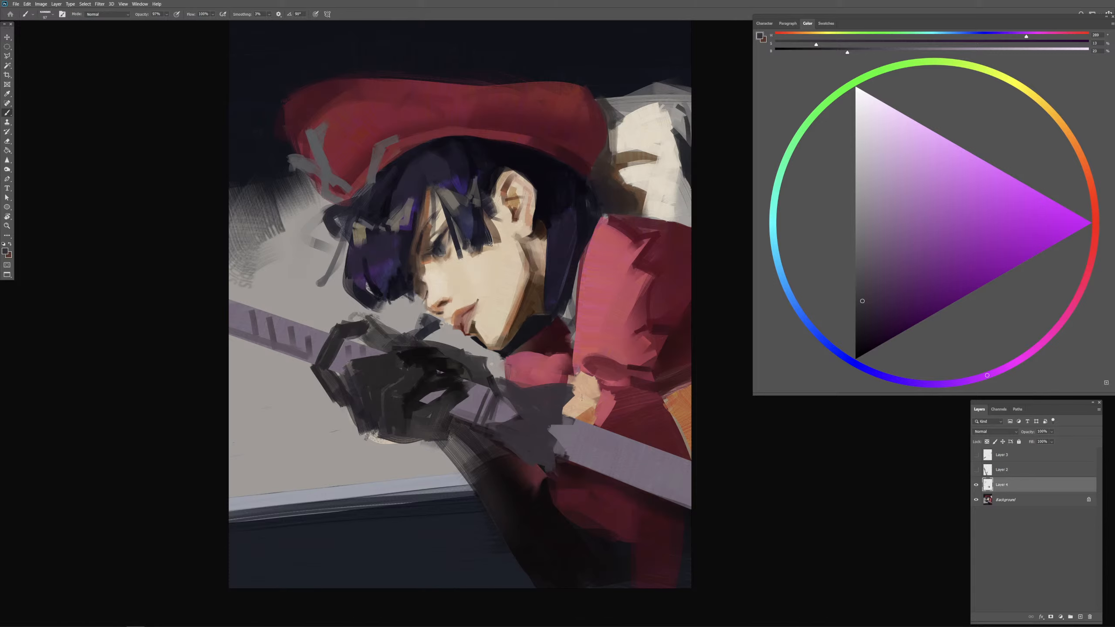
Step: Touch up the red collar below the chin with sampled dark reds, using a smaller brush at 100% opacity
alt+click(571, 369)
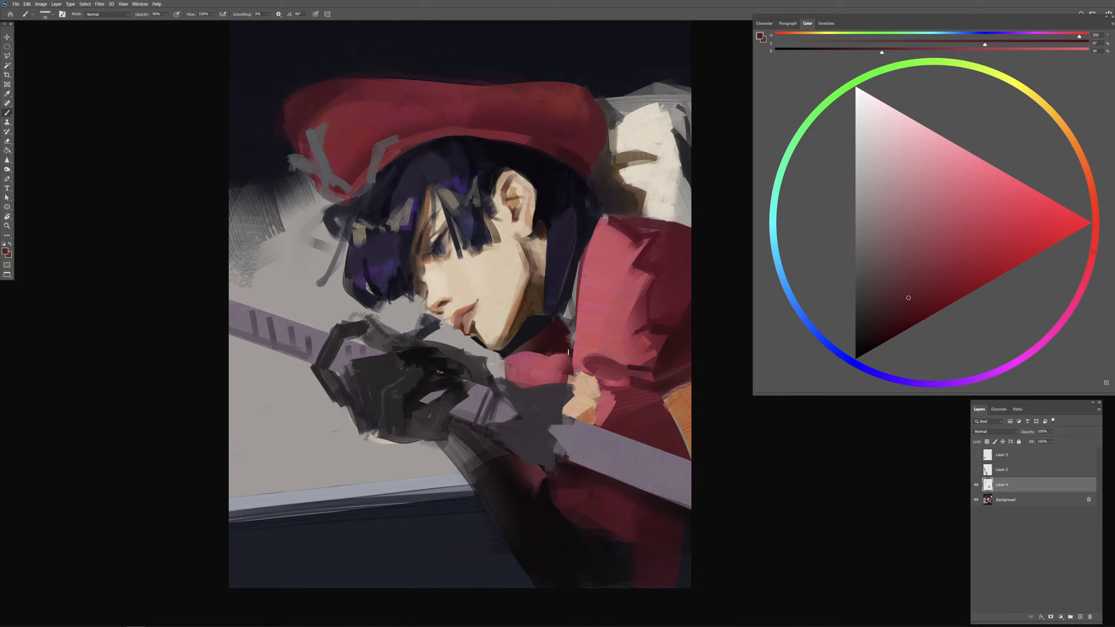
key(bracketleft)
key(bracketleft)
key(0)
key(bracketleft)
key(bracketleft)
alt+click(564, 343)
drag(571, 357, 561, 384)
mouse_move(571, 365)
mouse_down()
mouse_move(566, 381)
mouse_move(578, 368)
mouse_up()
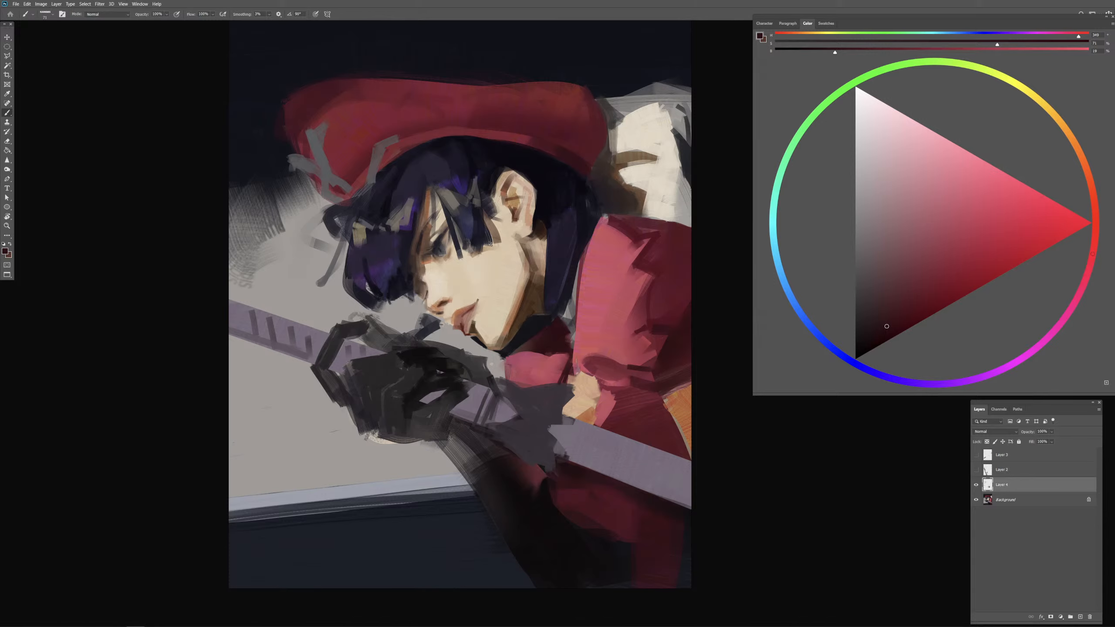
alt+click(571, 371)
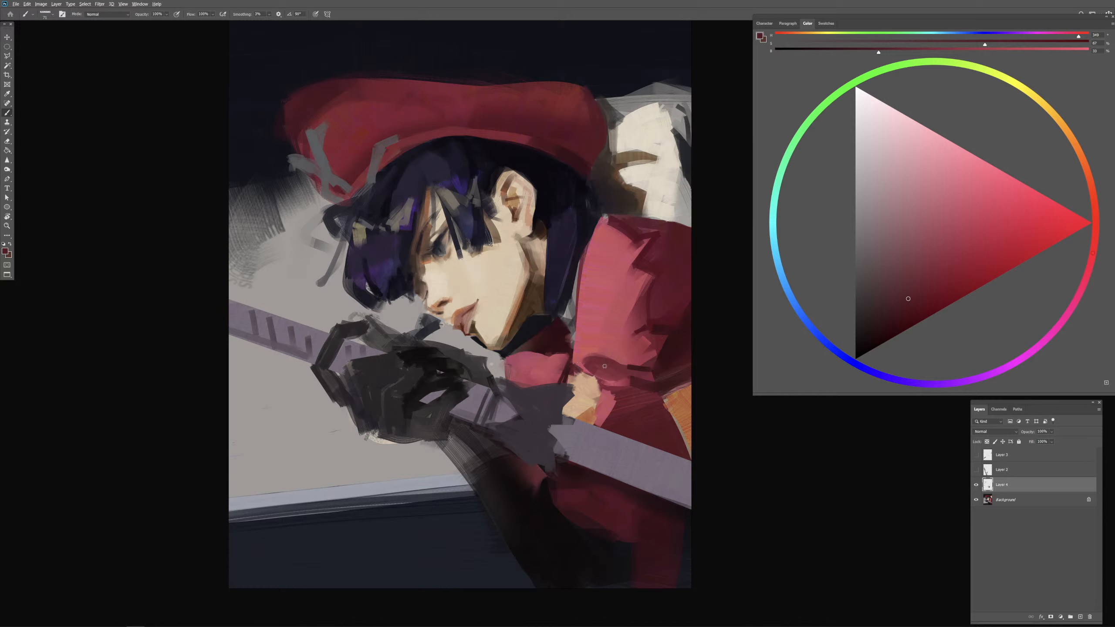
Step: Deepen the red clothing's shadows above and below the bar near the orange patch with a larger brush and sampled darks
alt+click(593, 399)
key(bracketright)
key(bracketright)
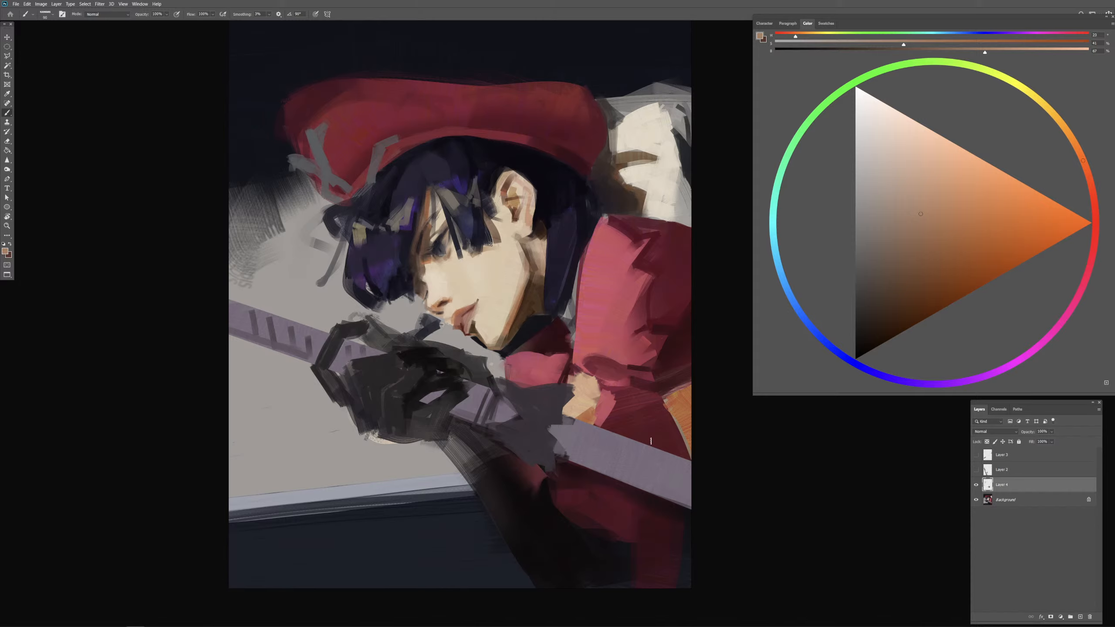
alt+click(675, 511)
alt+click(687, 519)
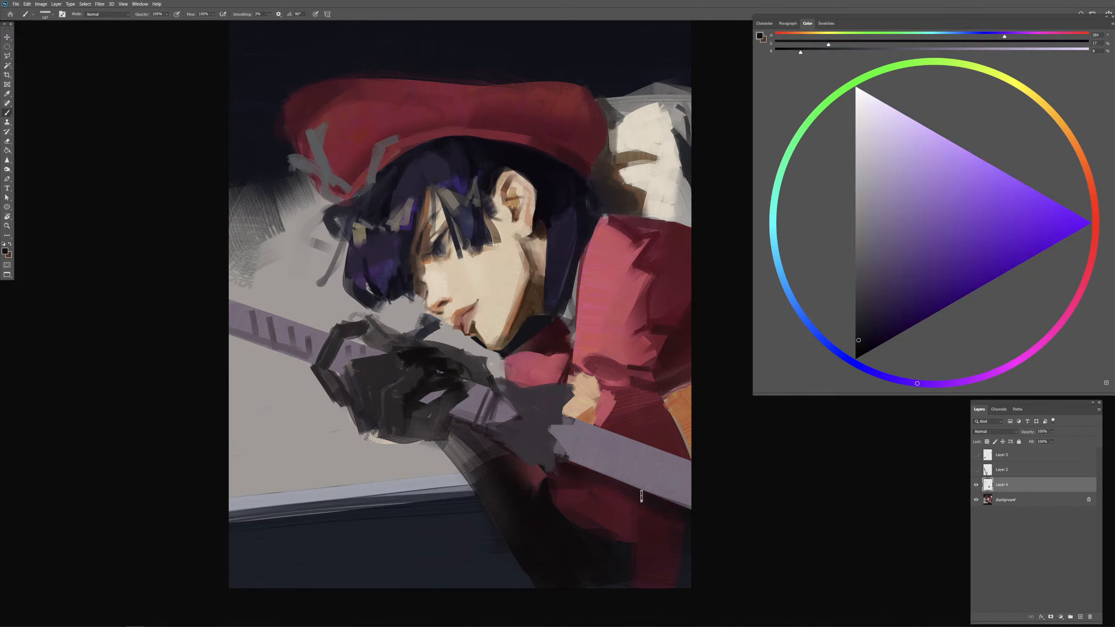
alt+right_click(652, 520)
drag(652, 519, 672, 519)
drag(650, 427, 628, 426)
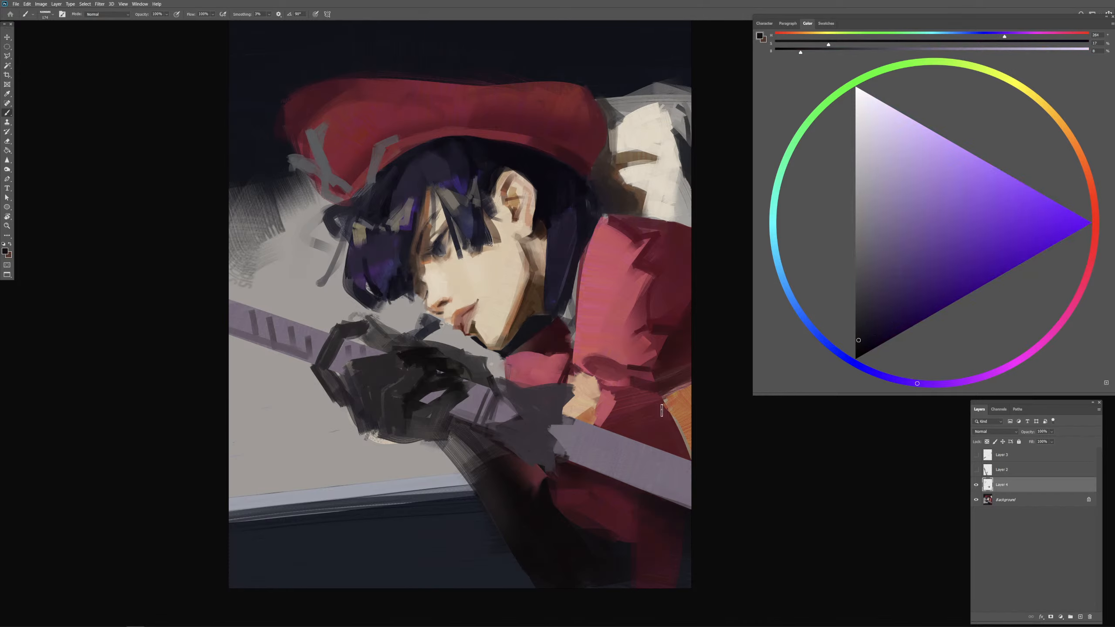
alt+click(678, 449)
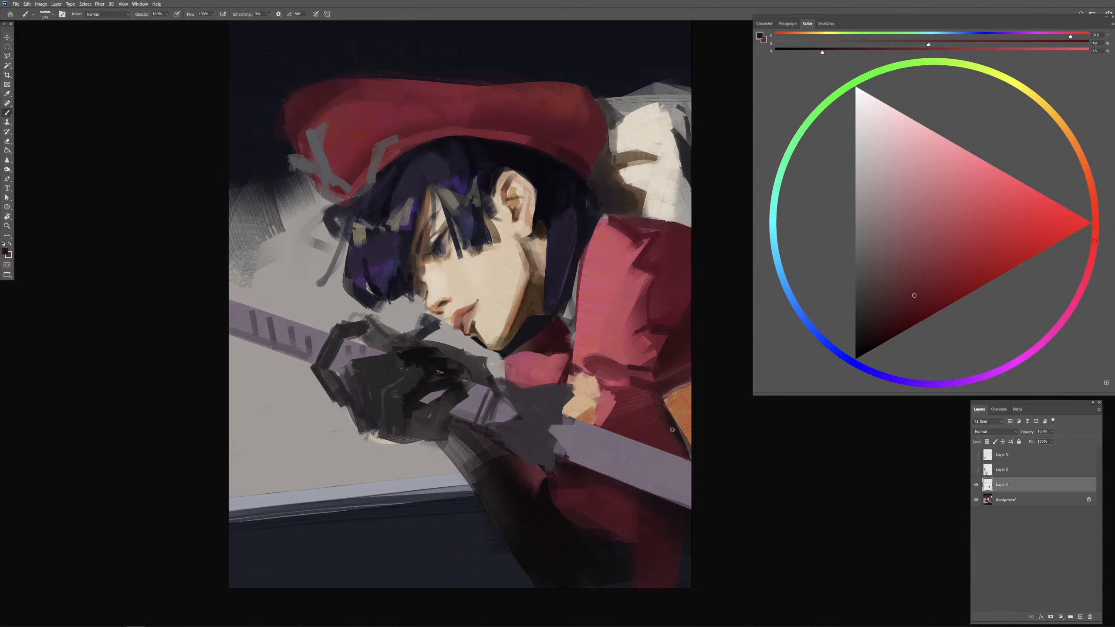
alt+click(672, 430)
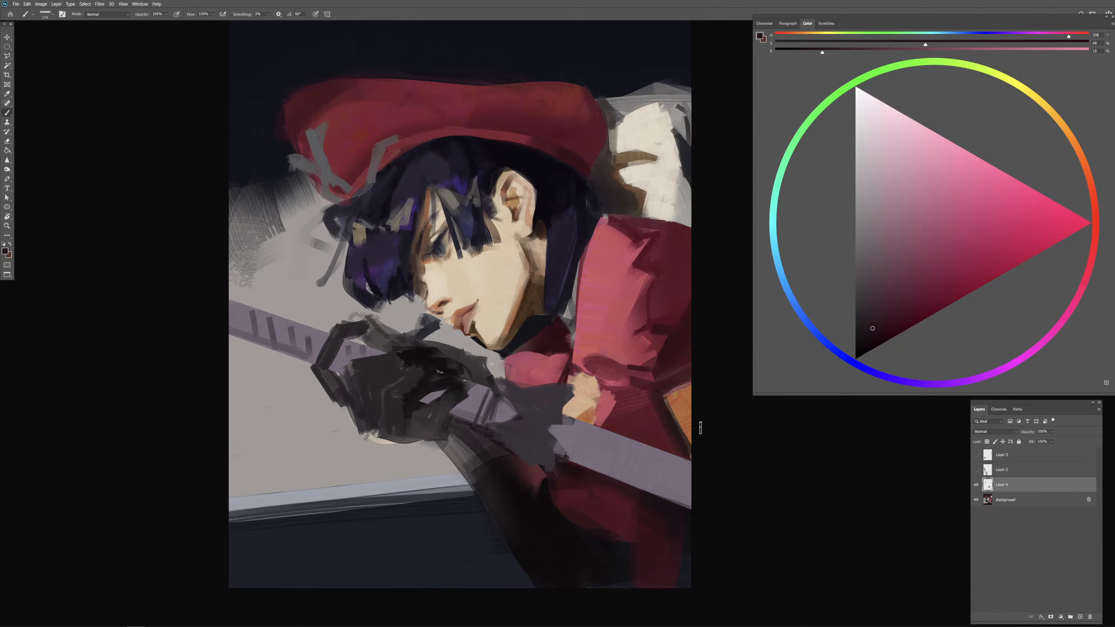
Step: Repaint the orange patch at the canvas edge with sampled skin and orange tones, and redefine its border with sampled dark reds
alt+click(506, 296)
alt+click(516, 302)
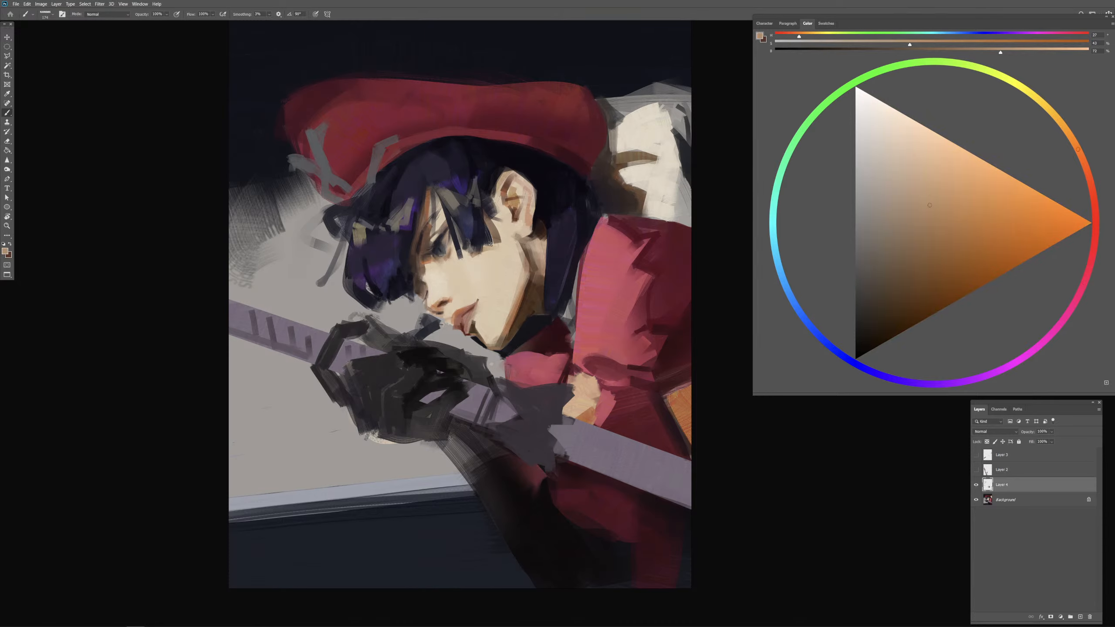
mouse_move(670, 400)
mouse_down()
mouse_move(693, 392)
mouse_move(680, 417)
mouse_up()
alt+click(680, 413)
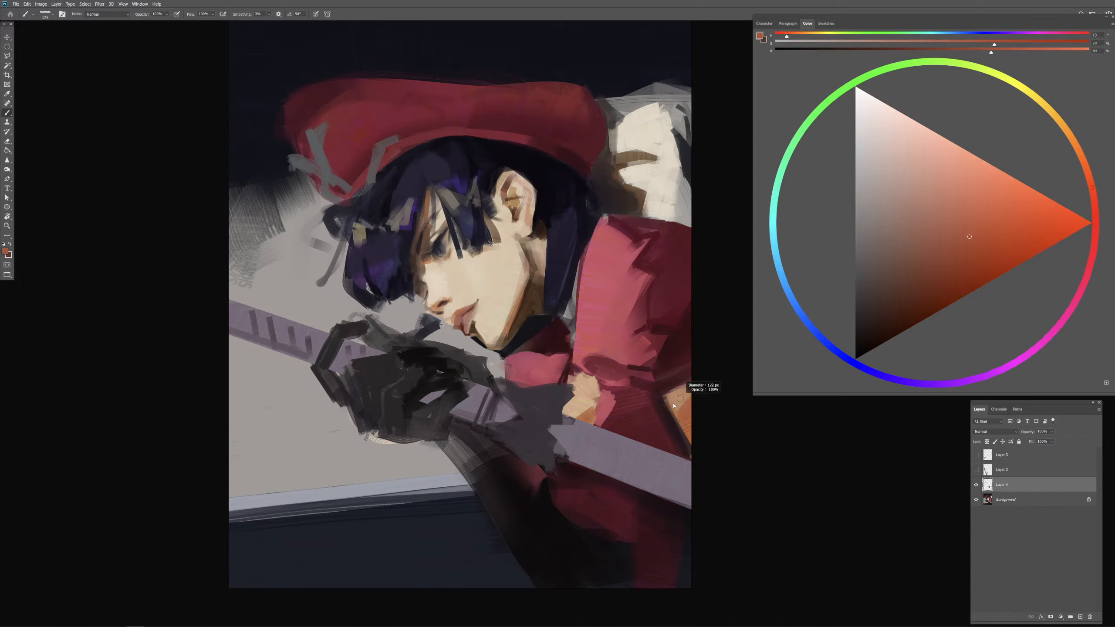
alt+click(676, 363)
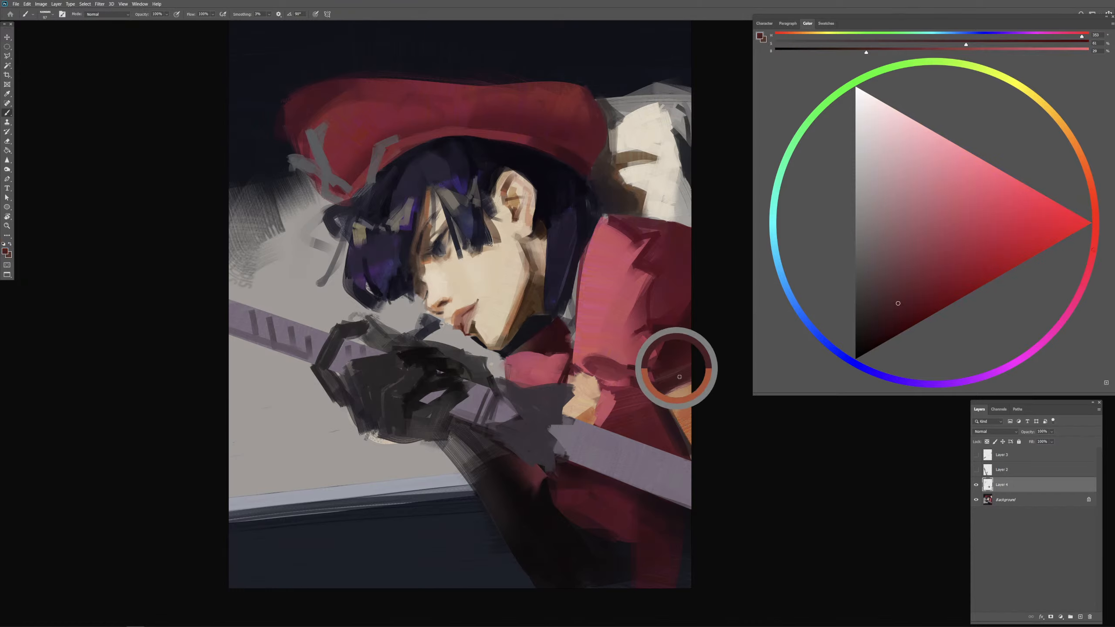
alt+click(661, 412)
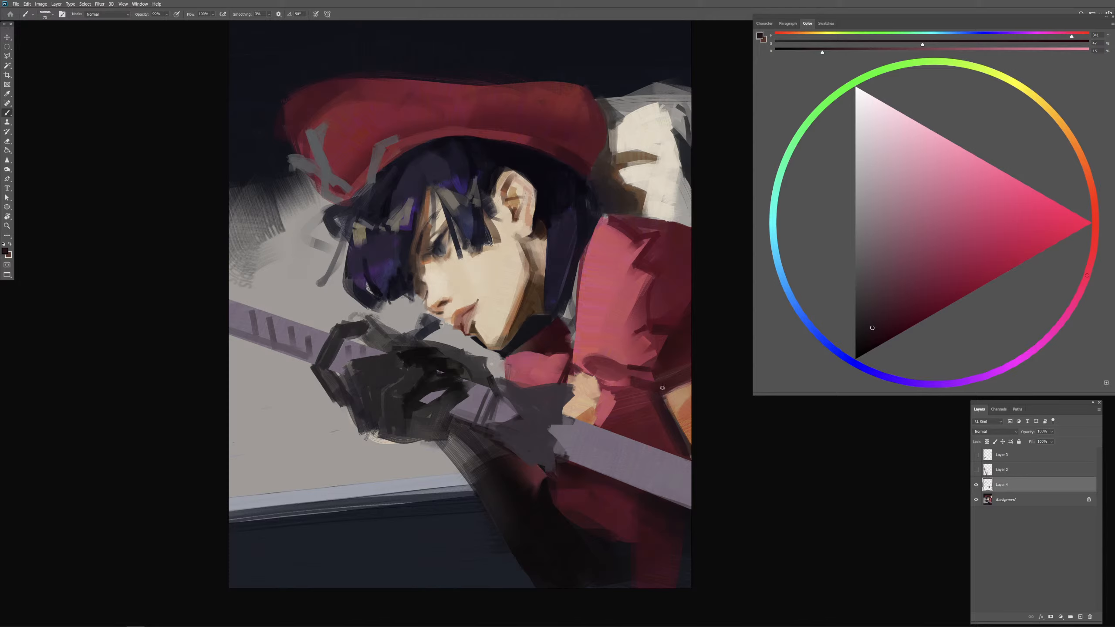
drag(662, 393, 666, 394)
Step: Cover the upper part of the orange patch with grey and off-white sampled from the white cloth beside the cap
alt+click(667, 186)
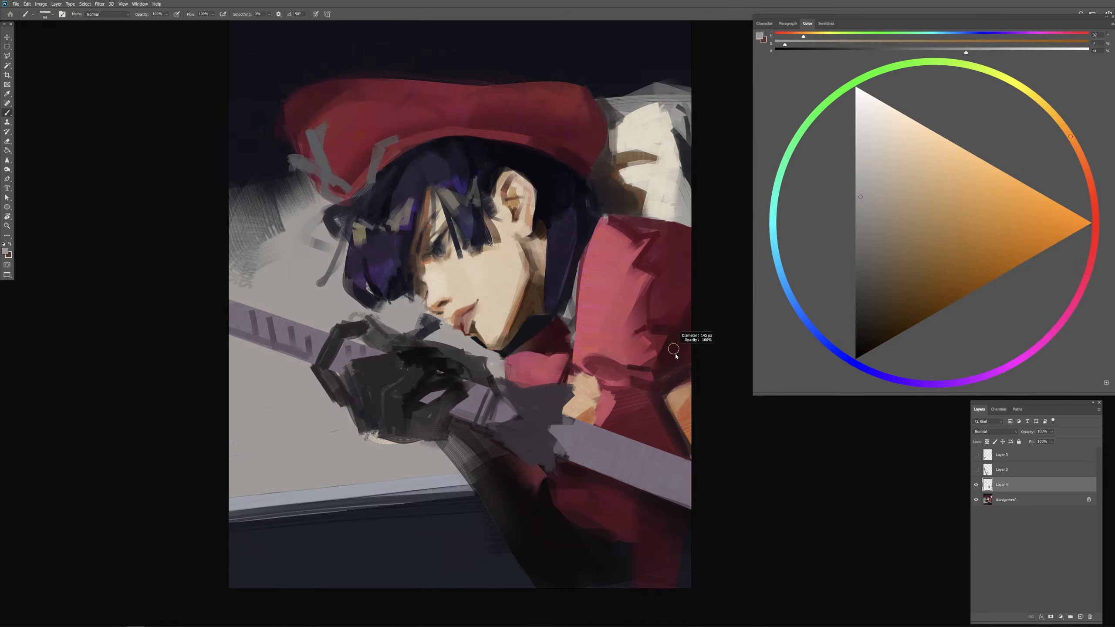
mouse_move(674, 376)
mouse_down()
mouse_move(666, 404)
mouse_move(702, 373)
mouse_move(668, 399)
mouse_move(681, 395)
mouse_move(673, 410)
mouse_move(710, 380)
mouse_move(680, 415)
mouse_move(667, 408)
mouse_move(675, 416)
mouse_move(705, 341)
mouse_move(670, 415)
mouse_up()
key(ctrl+z)
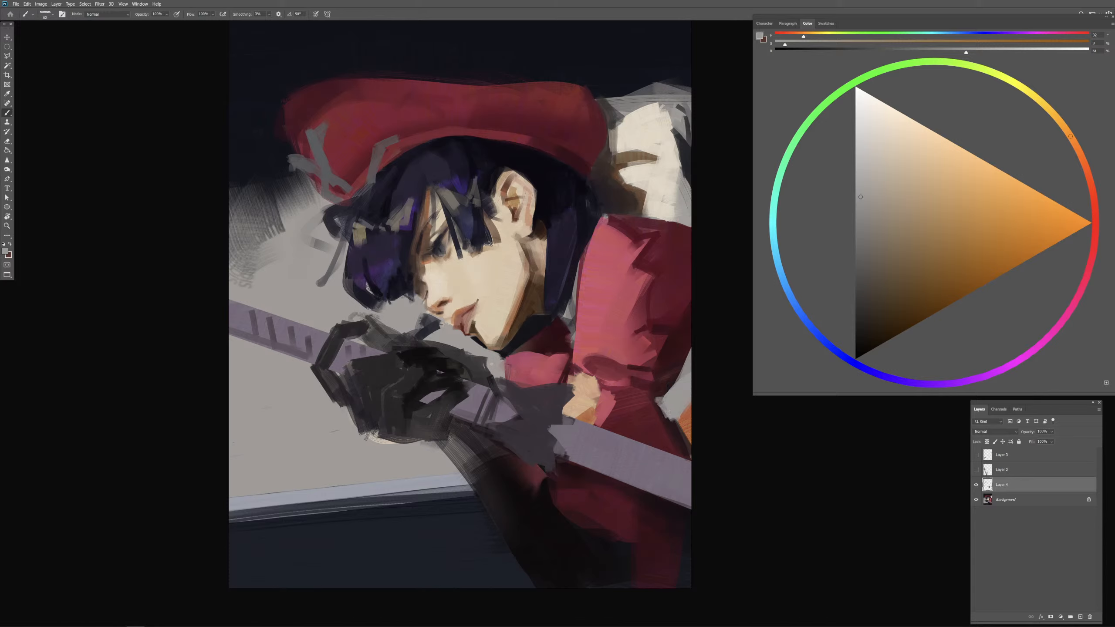
alt+click(659, 174)
alt+right_click(683, 376)
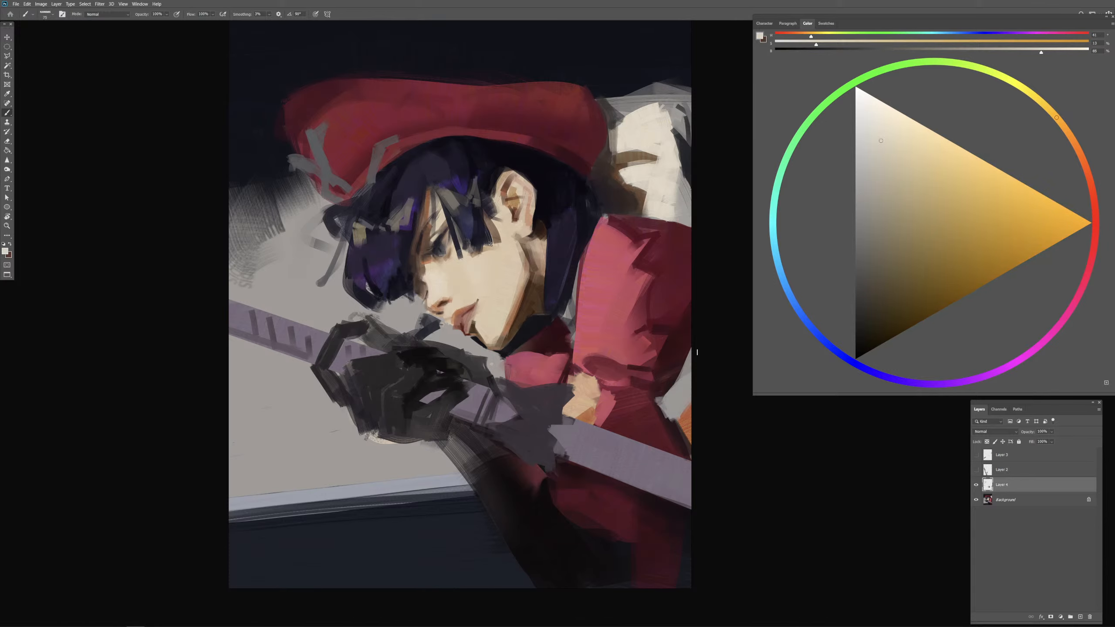
drag(690, 359, 680, 380)
alt+right_click(681, 389)
alt+click(635, 187)
alt+right_click(694, 385)
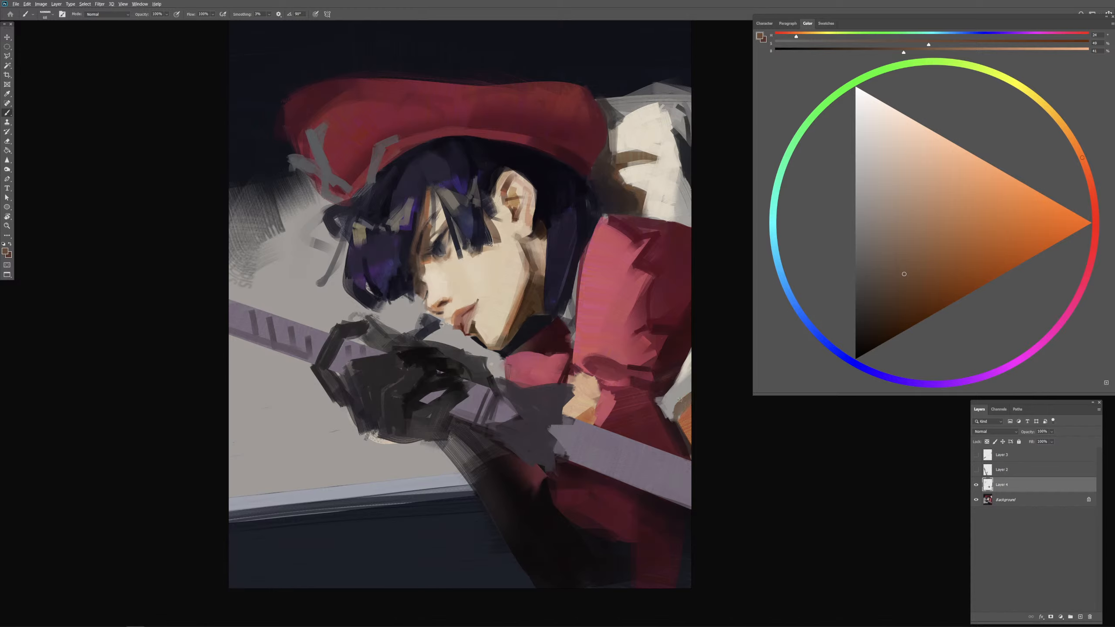
Step: Darken the edge of the remaining orange area with dark red sampled from the sleeve
alt+click(676, 356)
alt+right_click(685, 413)
mouse_move(691, 405)
mouse_down()
mouse_move(679, 423)
mouse_move(694, 454)
mouse_up()
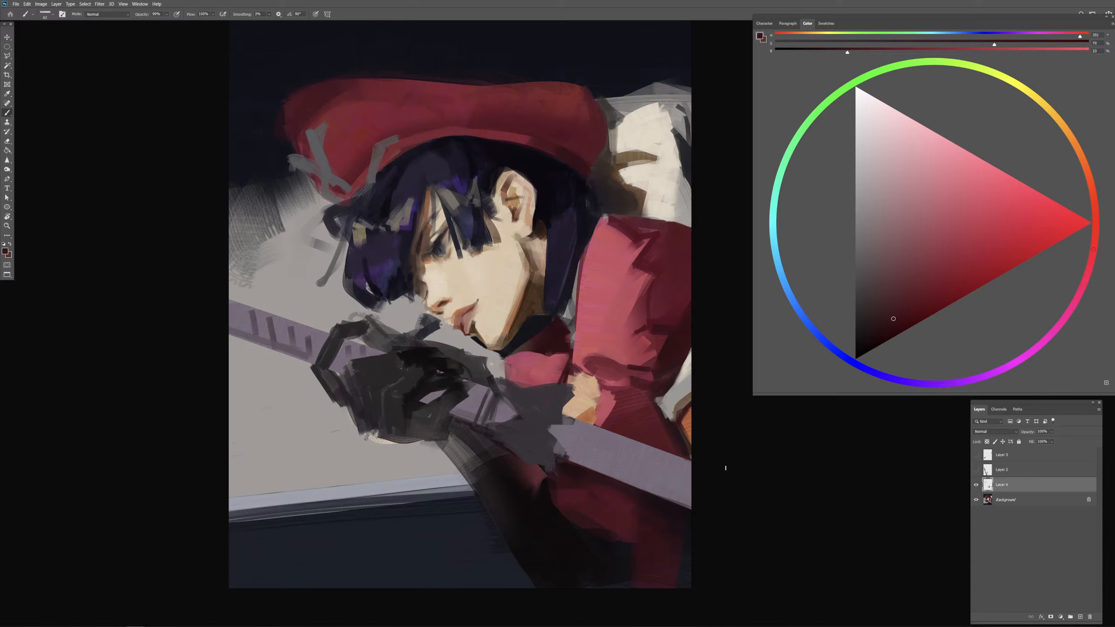
Step: Draw a thin curved fold line down the red sleeve from the shoulder with sampled dark red, redoing the first stroke
alt+click(663, 386)
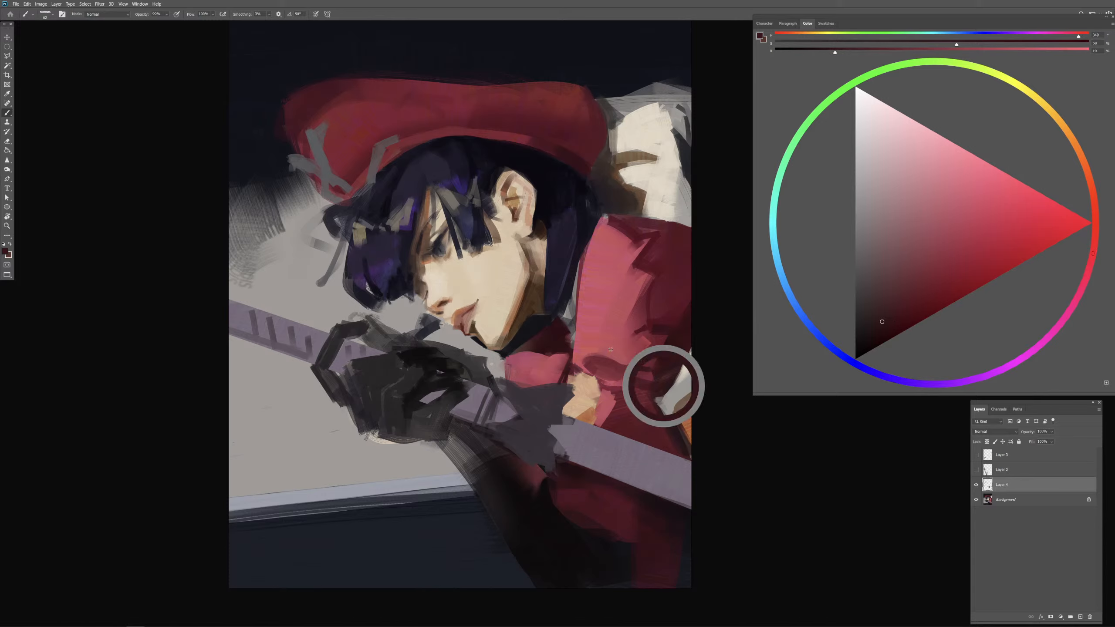
drag(615, 365, 596, 358)
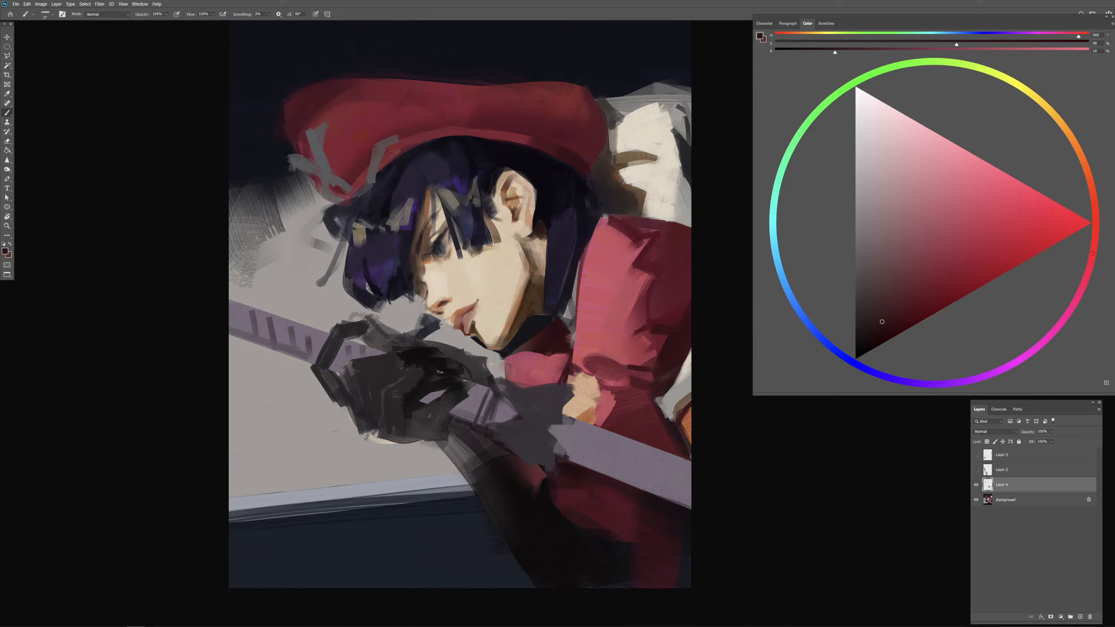
drag(571, 345, 591, 303)
alt+click(639, 258)
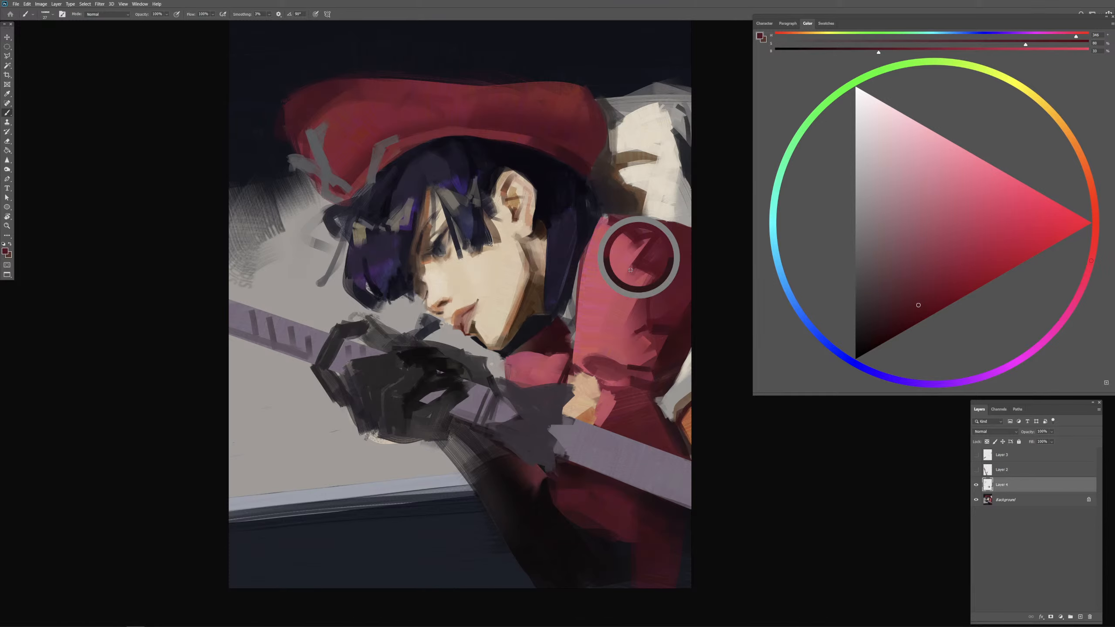
mouse_move(668, 262)
mouse_down()
mouse_move(638, 254)
mouse_move(581, 361)
mouse_up()
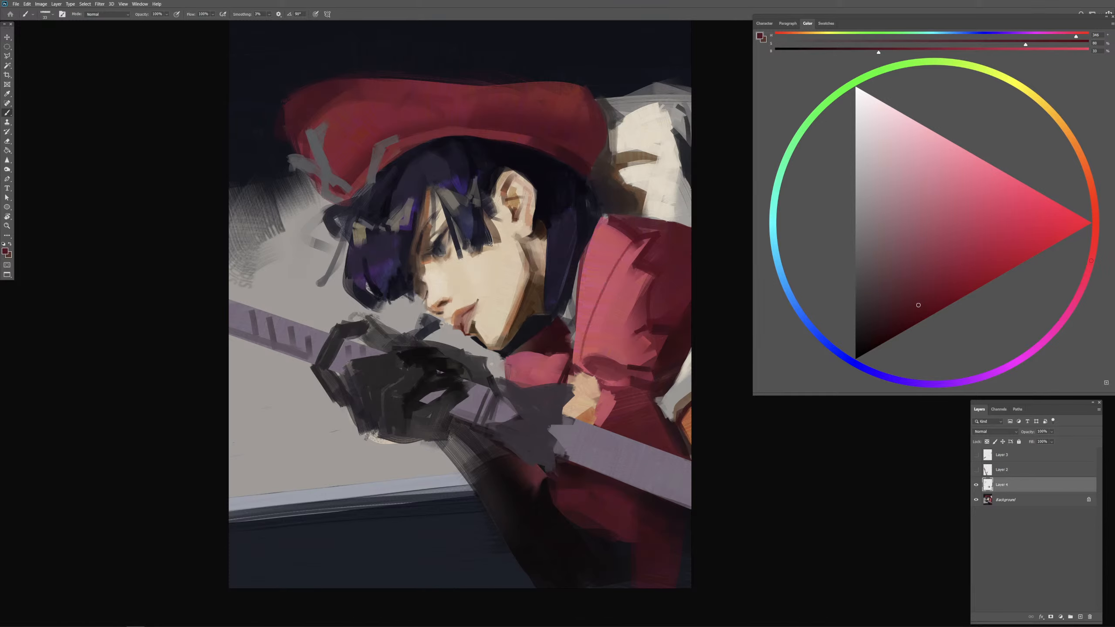
key(ctrl+z)
drag(624, 296, 629, 296)
mouse_move(635, 257)
mouse_down()
mouse_move(586, 361)
mouse_move(631, 269)
mouse_move(596, 328)
mouse_up()
Step: Fill the sleeve beside the fold line with sampled mid reds, and sharpen the fold and the shadow edge
alt+click(619, 294)
alt+click(626, 275)
mouse_move(627, 279)
mouse_down()
mouse_move(597, 341)
mouse_move(634, 284)
mouse_move(599, 345)
mouse_move(619, 338)
mouse_move(629, 346)
mouse_move(621, 358)
mouse_up()
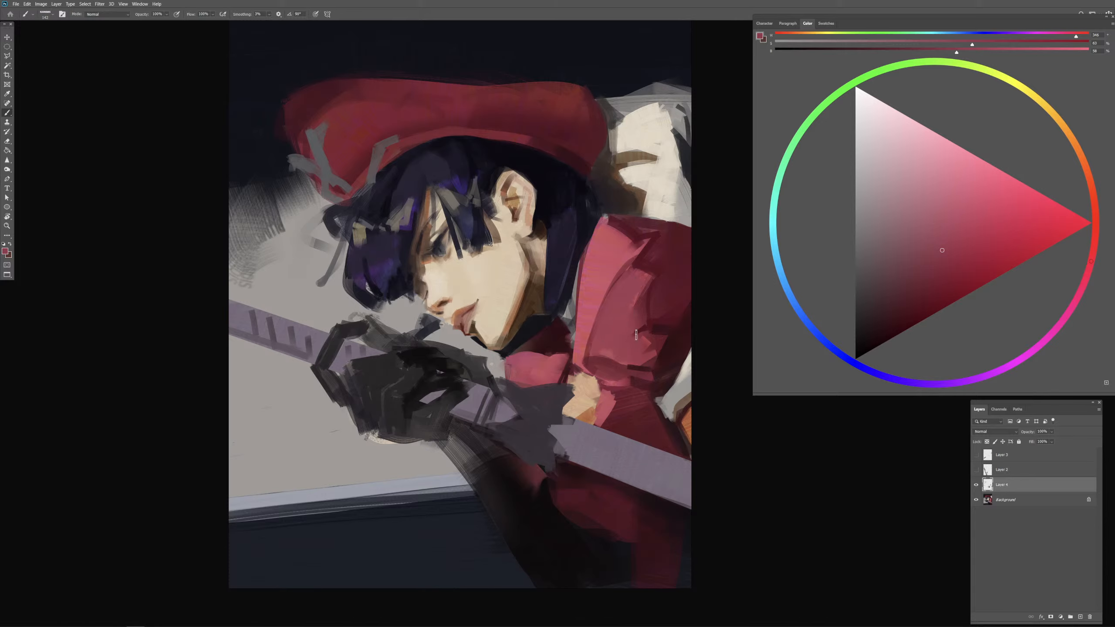
mouse_move(644, 283)
mouse_down()
mouse_move(642, 253)
mouse_move(642, 289)
mouse_move(623, 308)
mouse_up()
alt+click(632, 253)
alt+click(671, 335)
alt+click(660, 322)
alt+click(655, 326)
drag(629, 266, 587, 357)
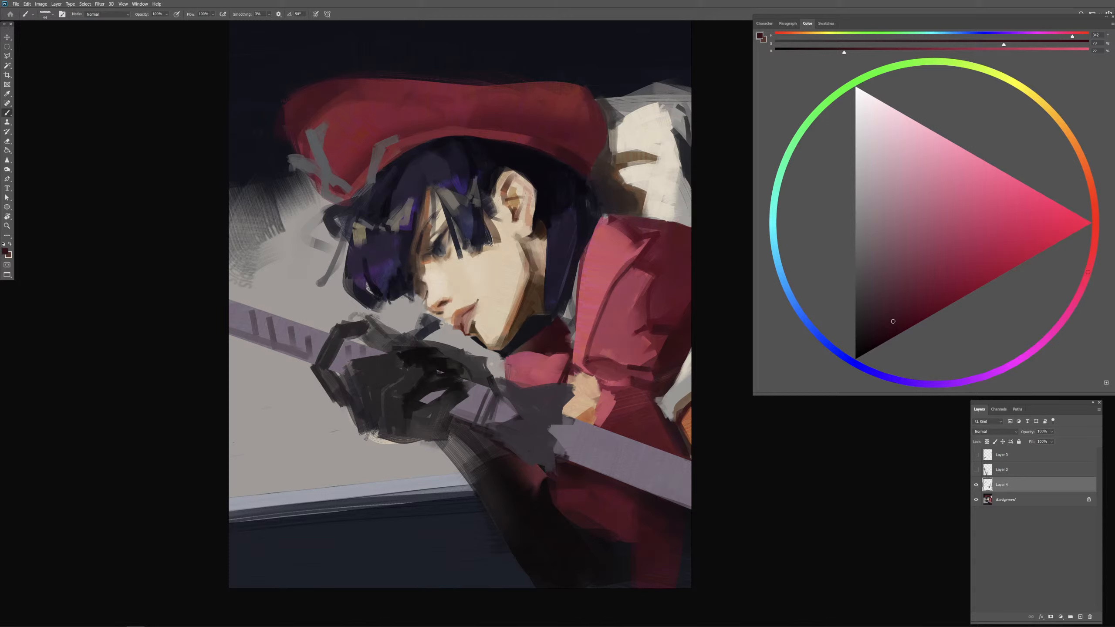
Step: Accent the creases at the sleeve's lower end with dark red, and refine the sleeve's light and shadow shapes with sampled reds
drag(575, 366, 622, 379)
drag(614, 384, 629, 386)
alt+click(643, 338)
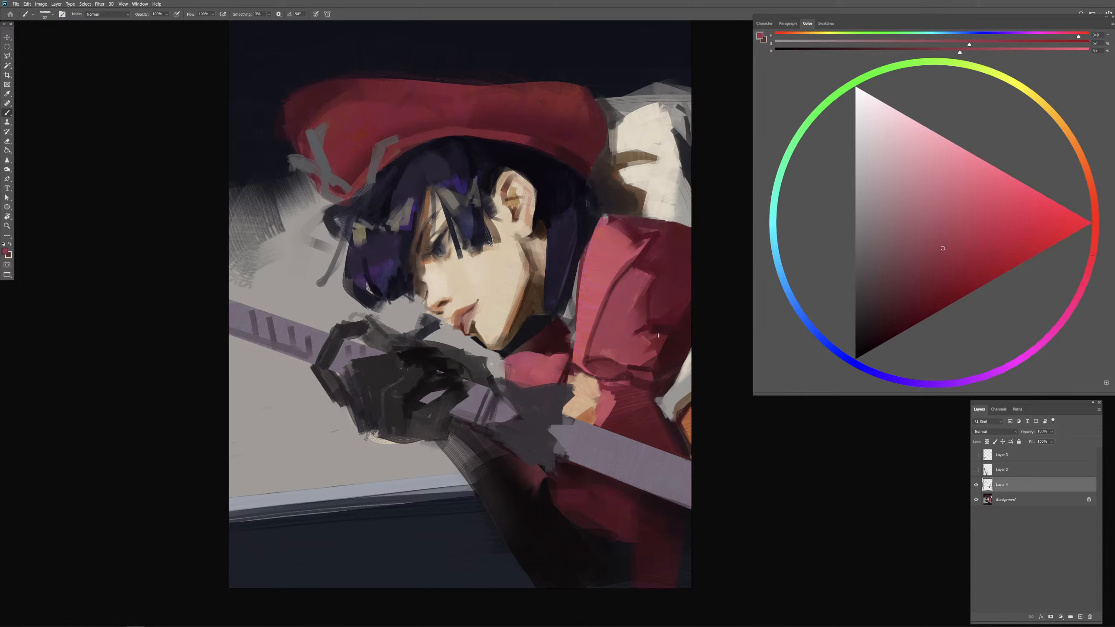
alt+click(654, 345)
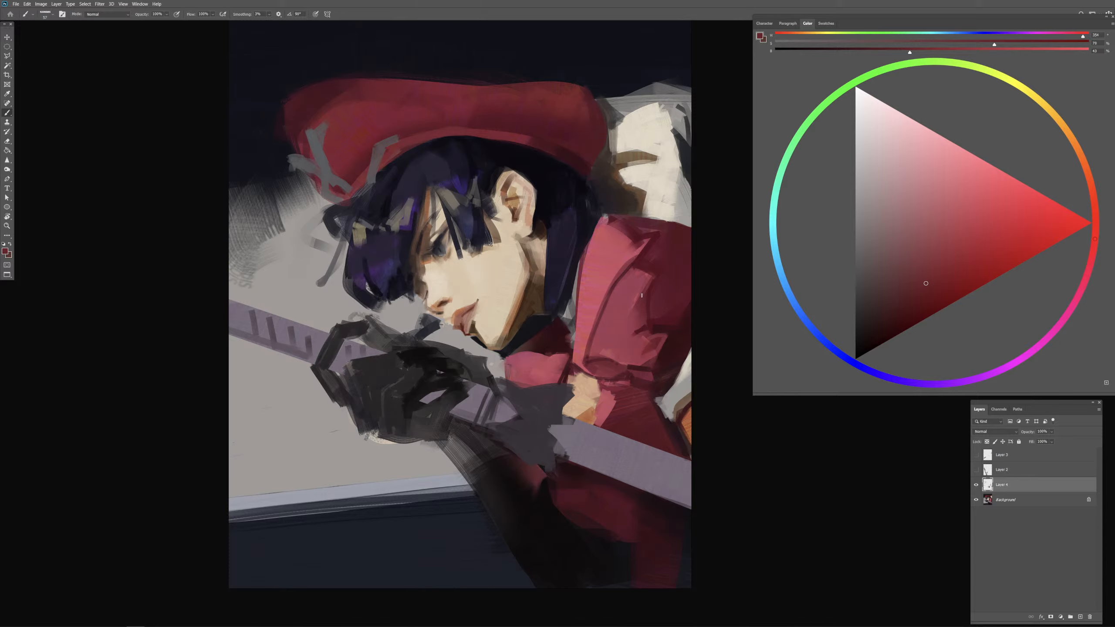
drag(630, 296, 645, 290)
key(super+Tab)
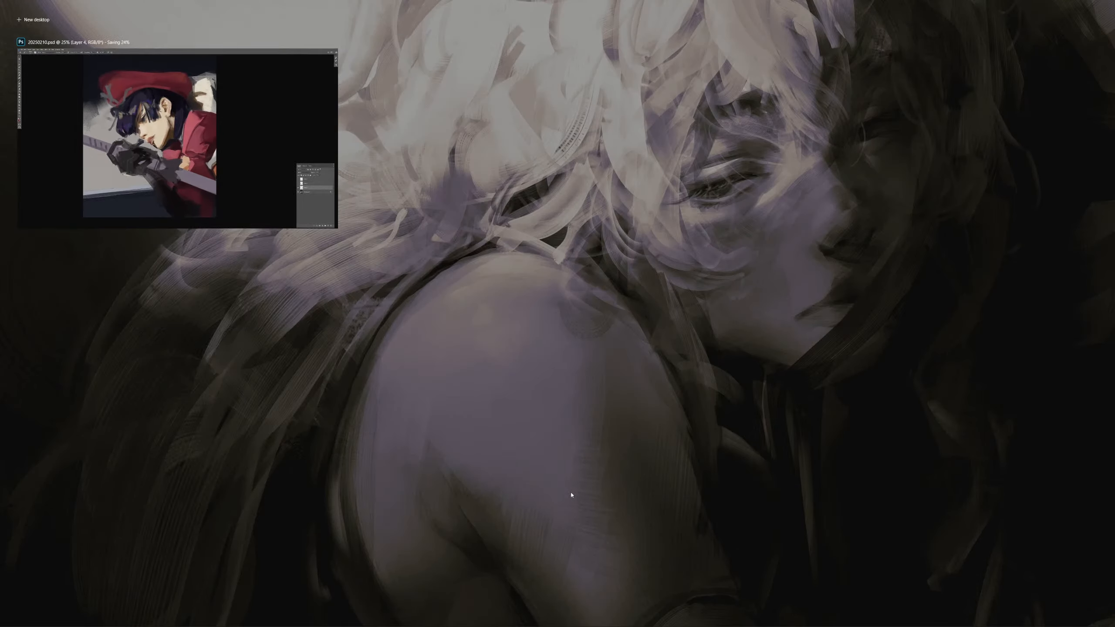
key(super+Tab)
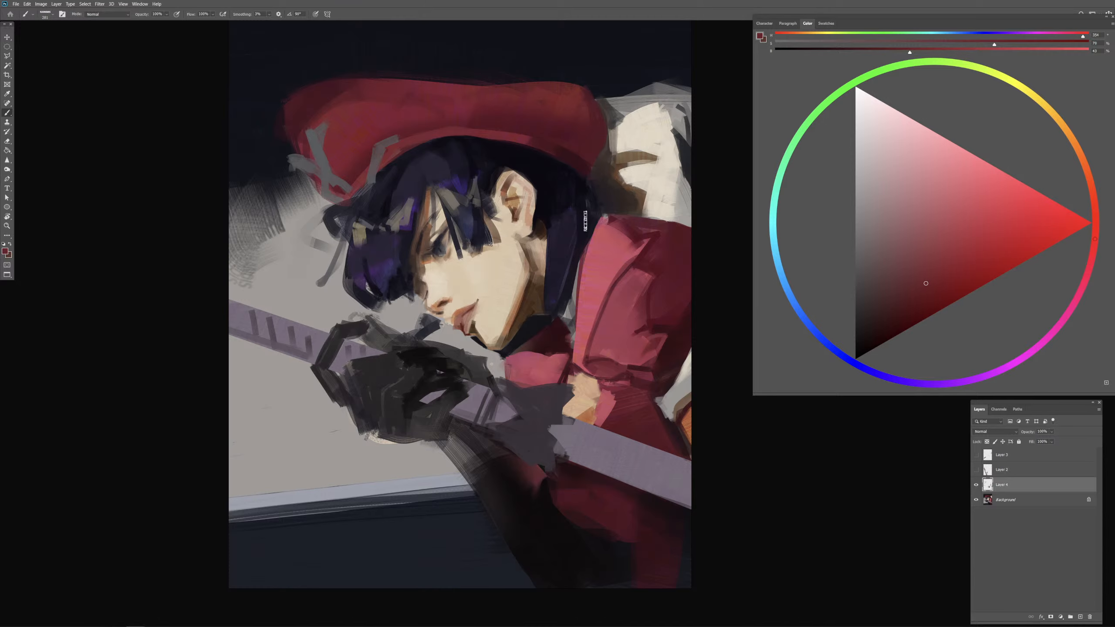
Step: Rework the cap's lower back edge beside the hair with sampled dark hair and dark red tones
alt+click(579, 198)
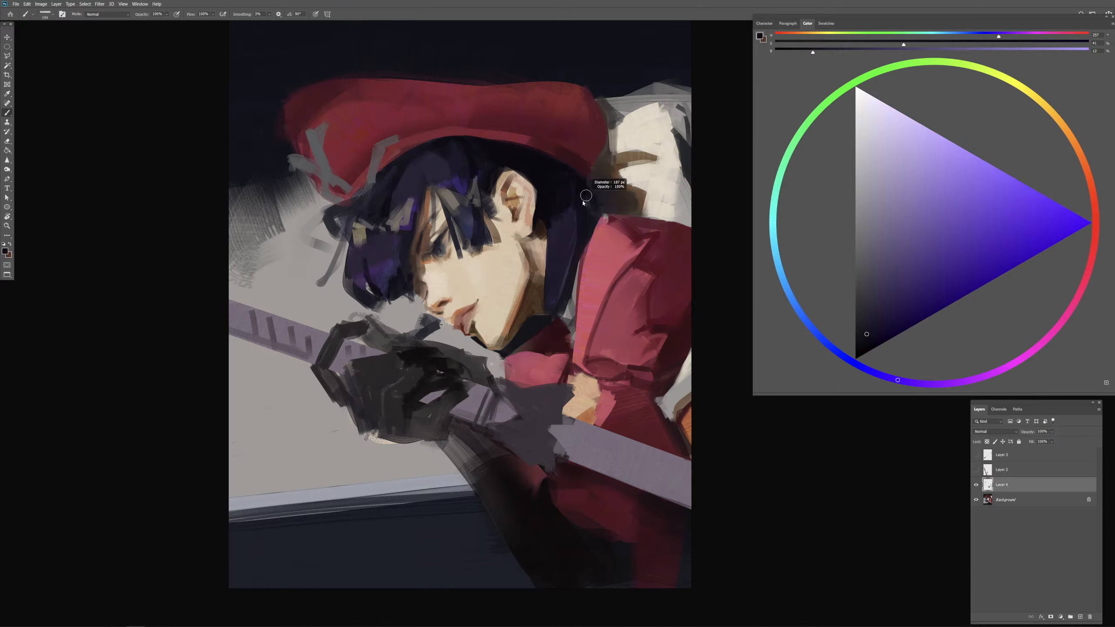
alt+click(585, 194)
alt+click(586, 165)
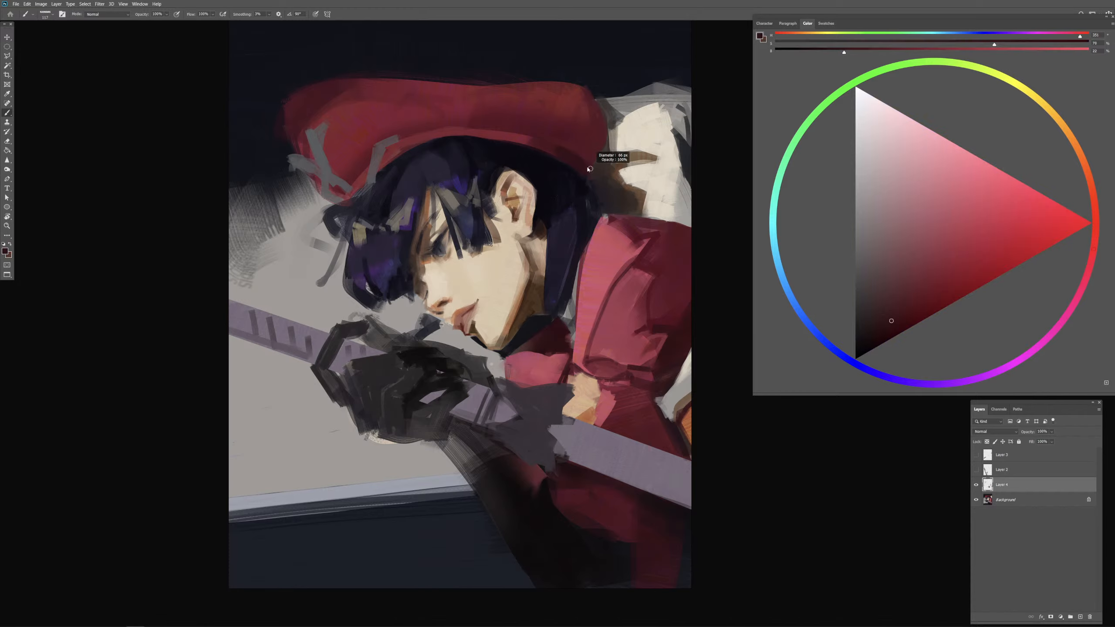
mouse_move(607, 151)
mouse_down()
mouse_move(601, 103)
mouse_move(625, 89)
mouse_move(595, 166)
mouse_move(608, 161)
mouse_up()
key(ctrl+z)
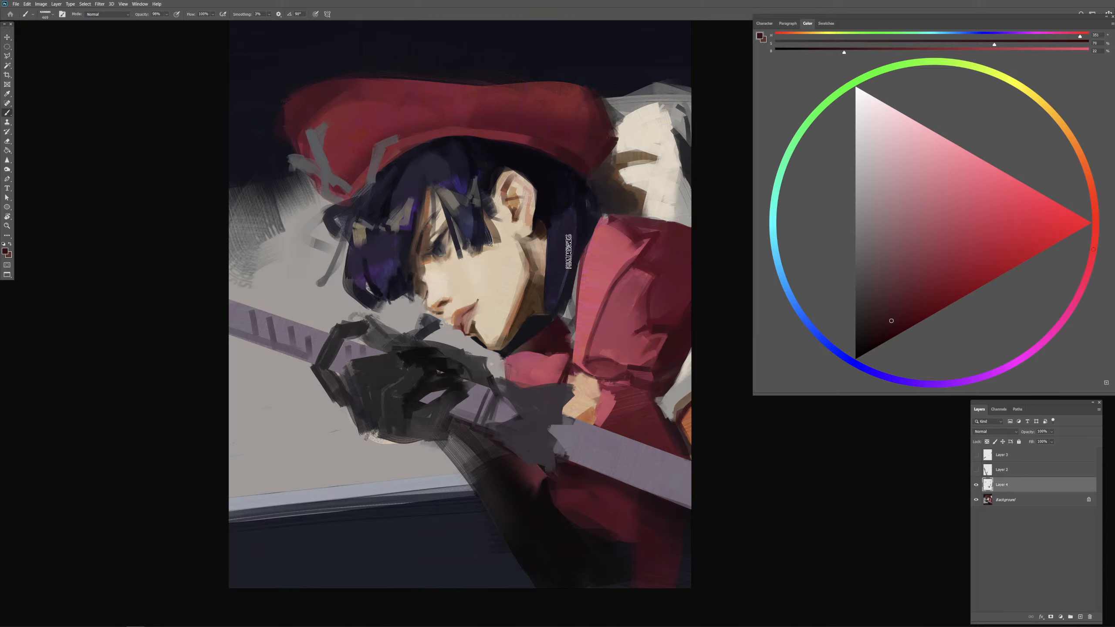
Step: Refine the cap's back rim against the cream cloth and hair using sampled cream and dark red
alt+click(639, 173)
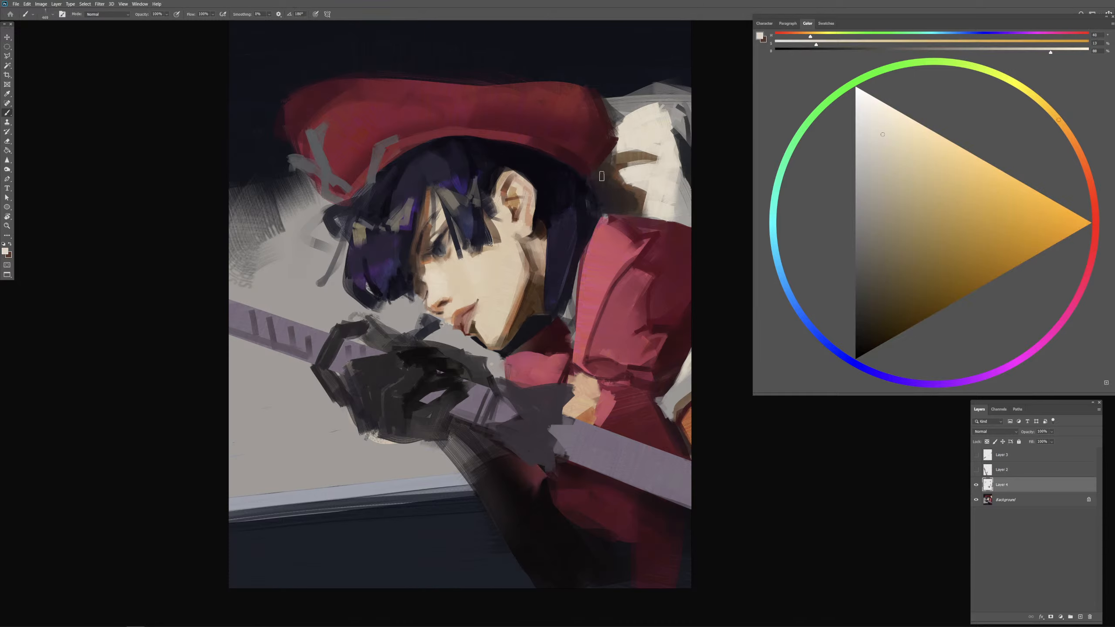
alt+click(622, 168)
alt+click(630, 173)
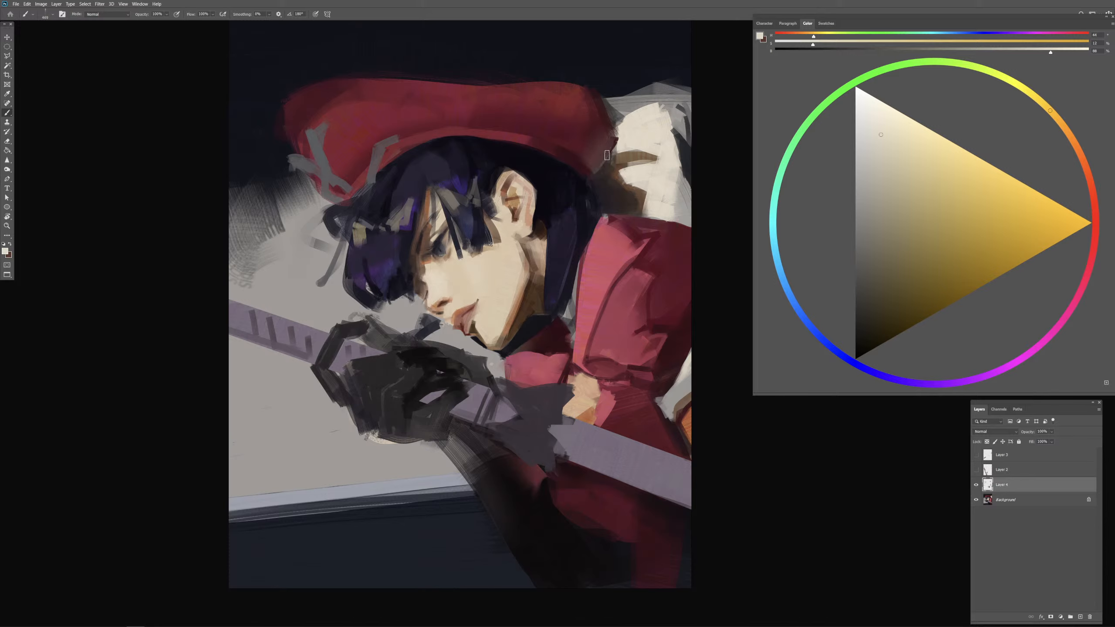
drag(603, 149, 582, 150)
alt+click(593, 163)
alt+click(586, 171)
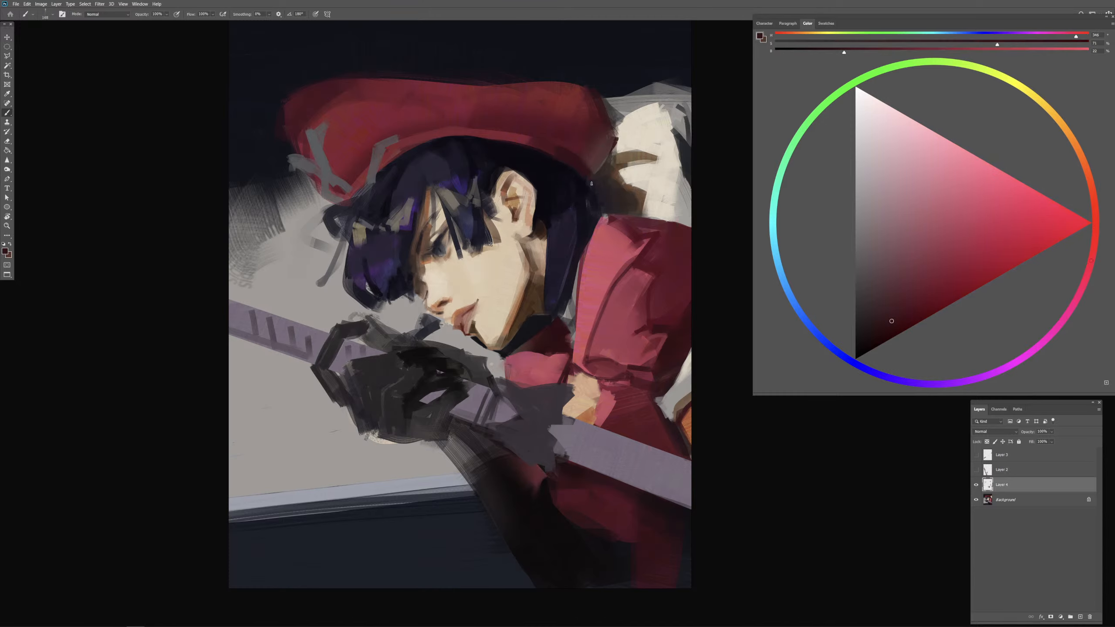
drag(591, 184, 588, 184)
alt+click(641, 239)
drag(652, 228, 649, 229)
alt+click(669, 234)
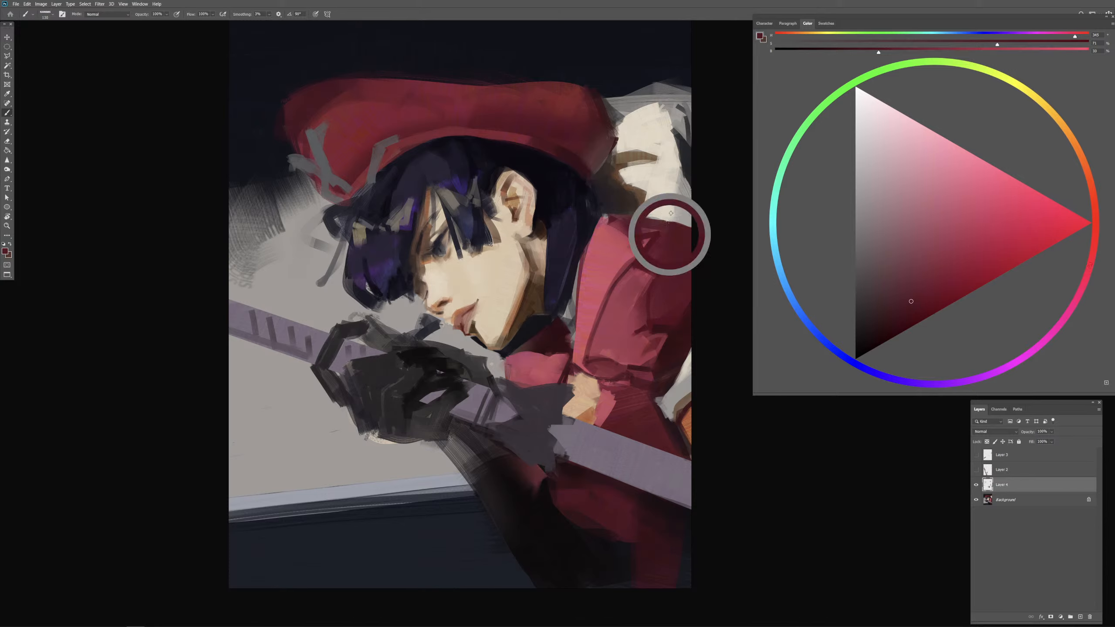
mouse_move(652, 206)
mouse_down()
mouse_move(709, 178)
mouse_move(645, 212)
mouse_move(709, 175)
mouse_move(668, 206)
mouse_move(715, 198)
mouse_up()
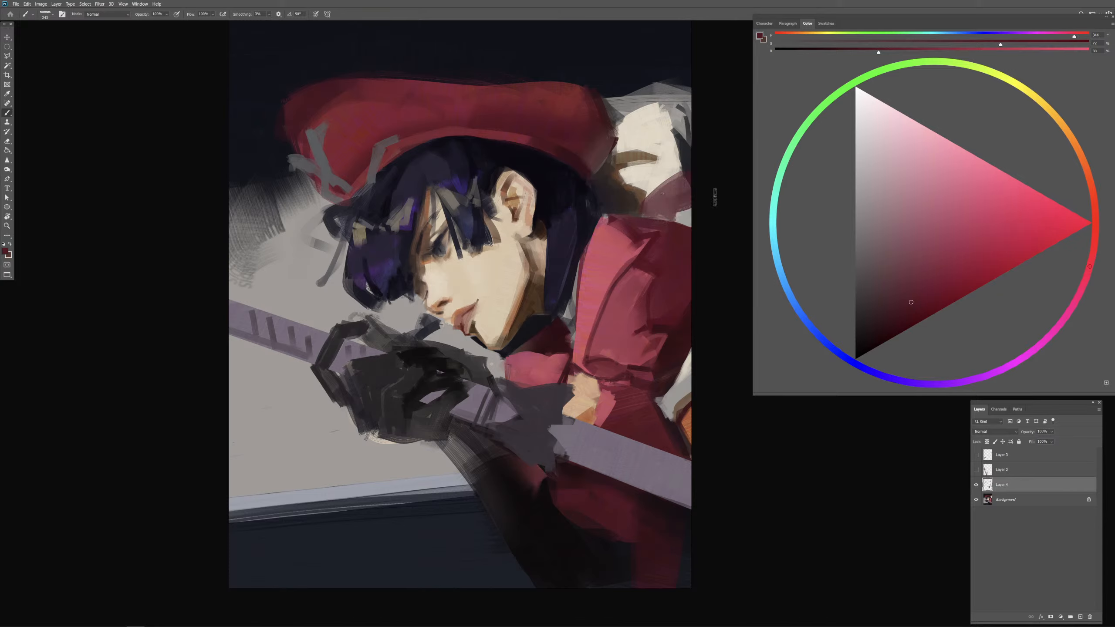
key(ctrl+z)
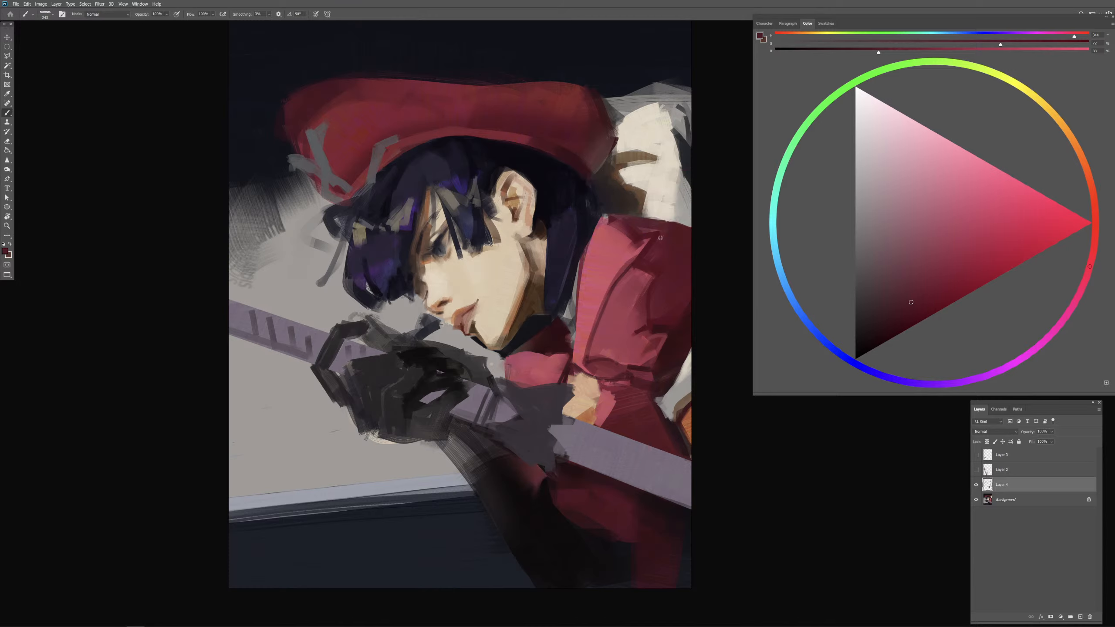
Step: Paint a dark red band of clothing over the cream cloth behind the shoulder, and model it with sampled sleeve reds
alt+click(653, 249)
alt+click(672, 246)
alt+click(684, 332)
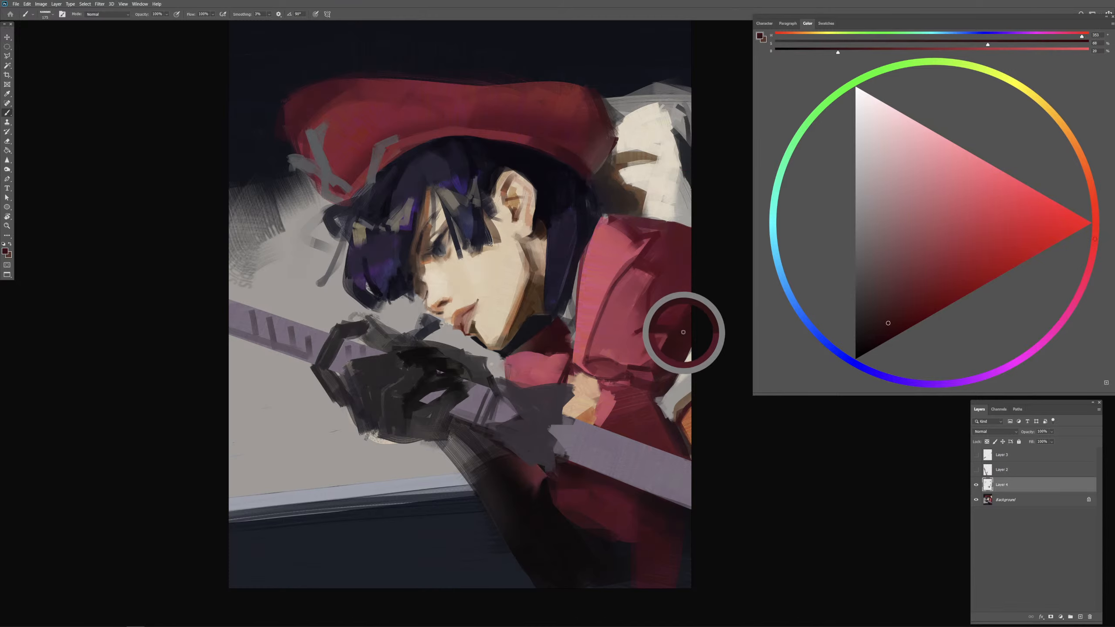
mouse_move(657, 207)
mouse_down()
mouse_move(638, 215)
mouse_move(689, 179)
mouse_move(692, 193)
mouse_up()
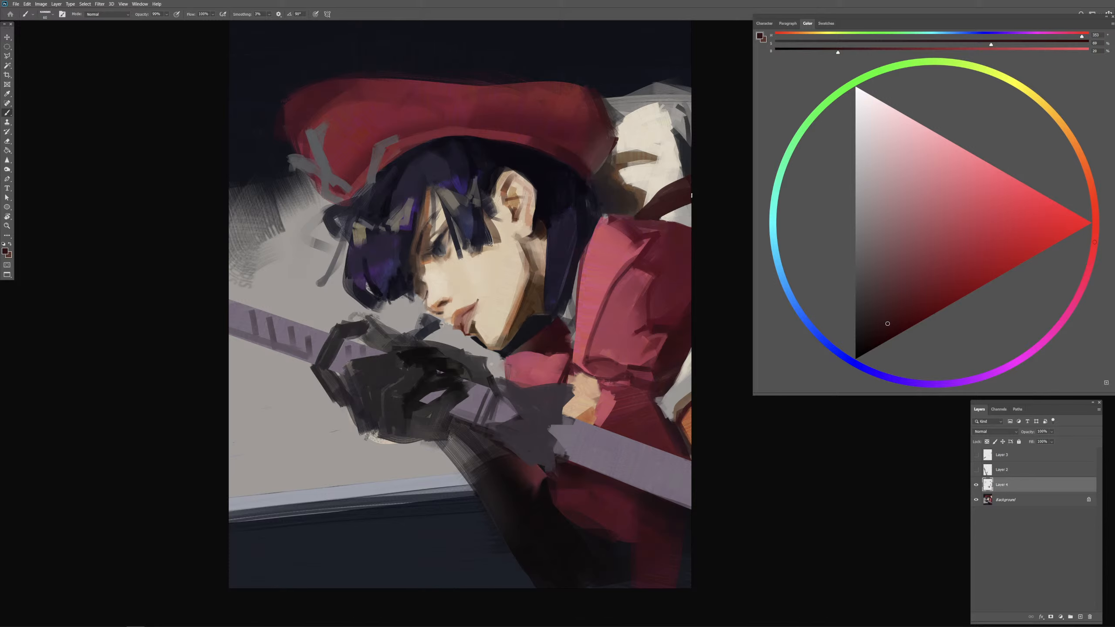
drag(668, 208, 670, 208)
mouse_move(660, 198)
mouse_down()
mouse_move(648, 225)
mouse_move(618, 240)
mouse_move(689, 190)
mouse_move(650, 214)
mouse_move(688, 196)
mouse_move(664, 214)
mouse_up()
alt+click(654, 210)
key(ctrl+z)
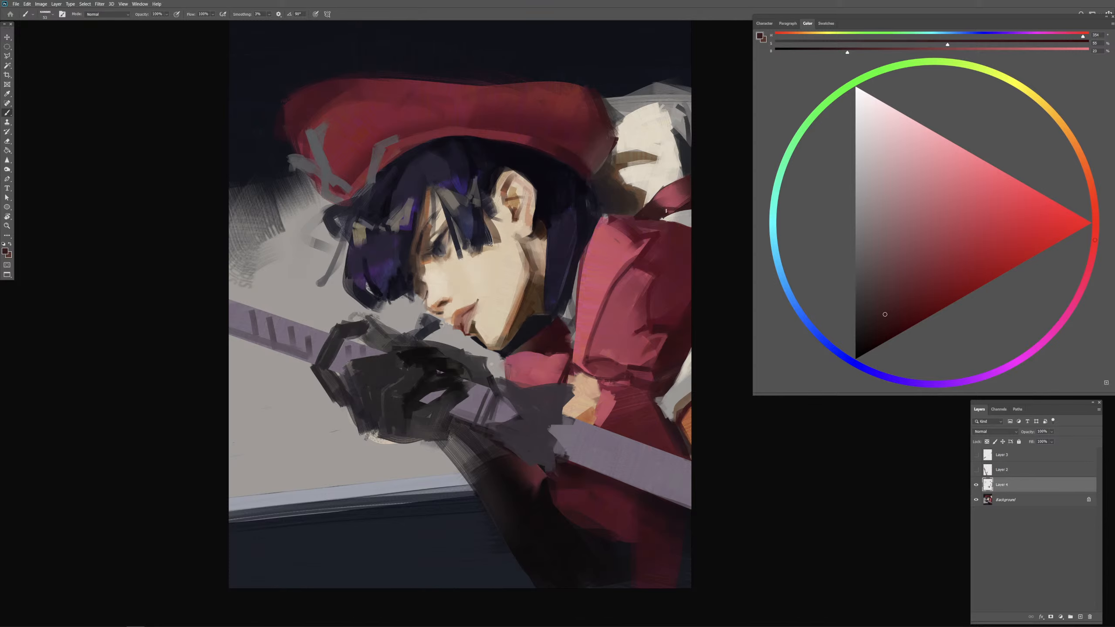
Step: Clean up the gap between the red band and the shoulder with sampled brown, cream and dark red
alt+click(637, 190)
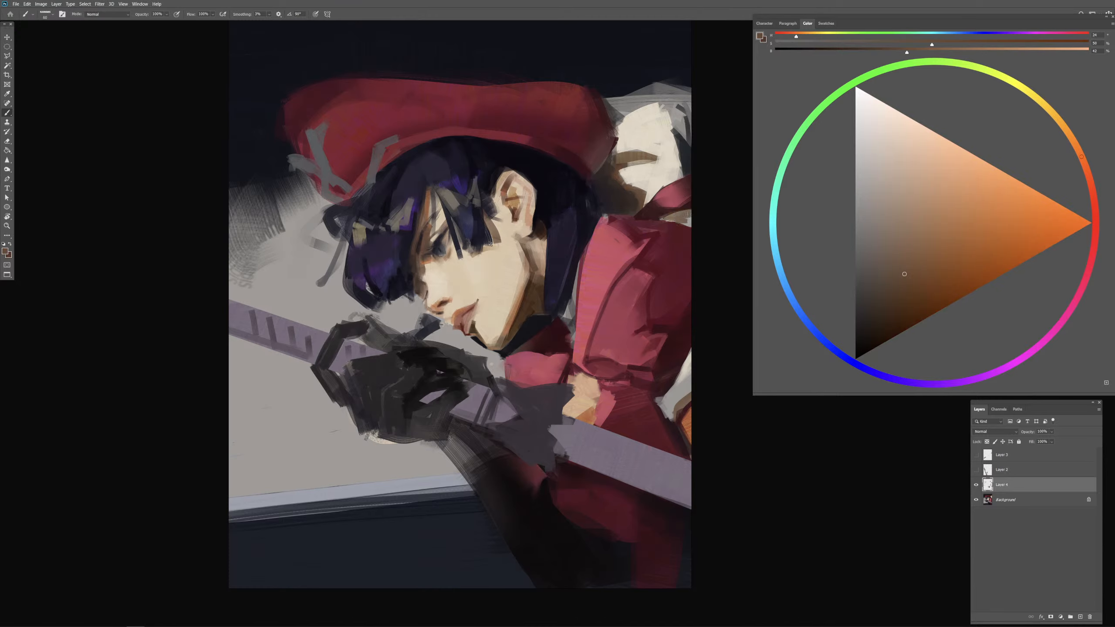
drag(672, 221, 689, 223)
alt+click(687, 175)
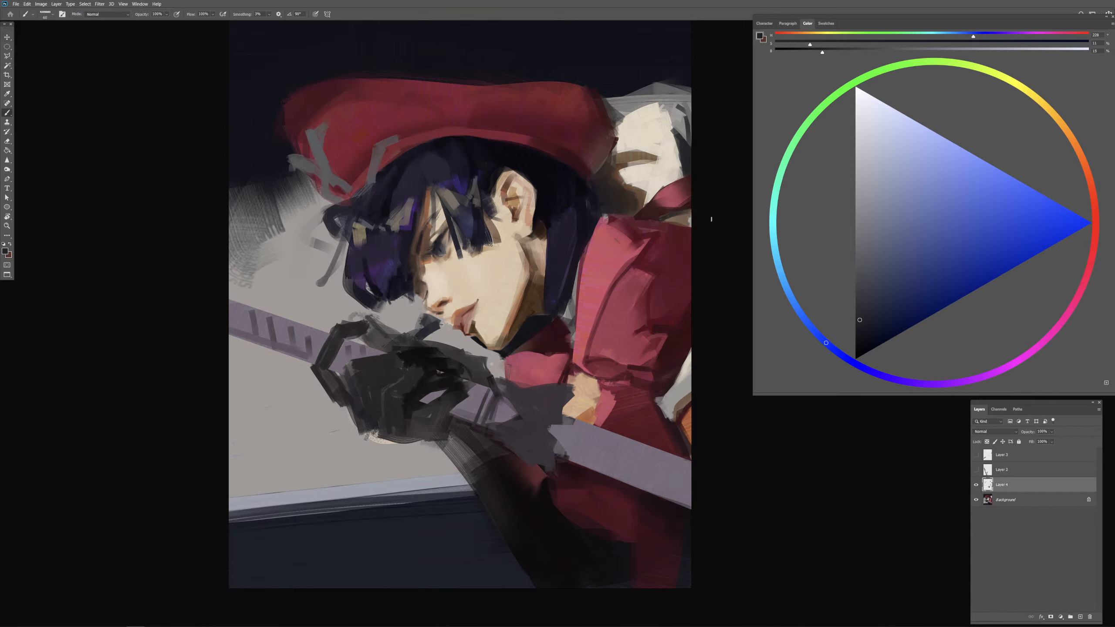
alt+click(667, 161)
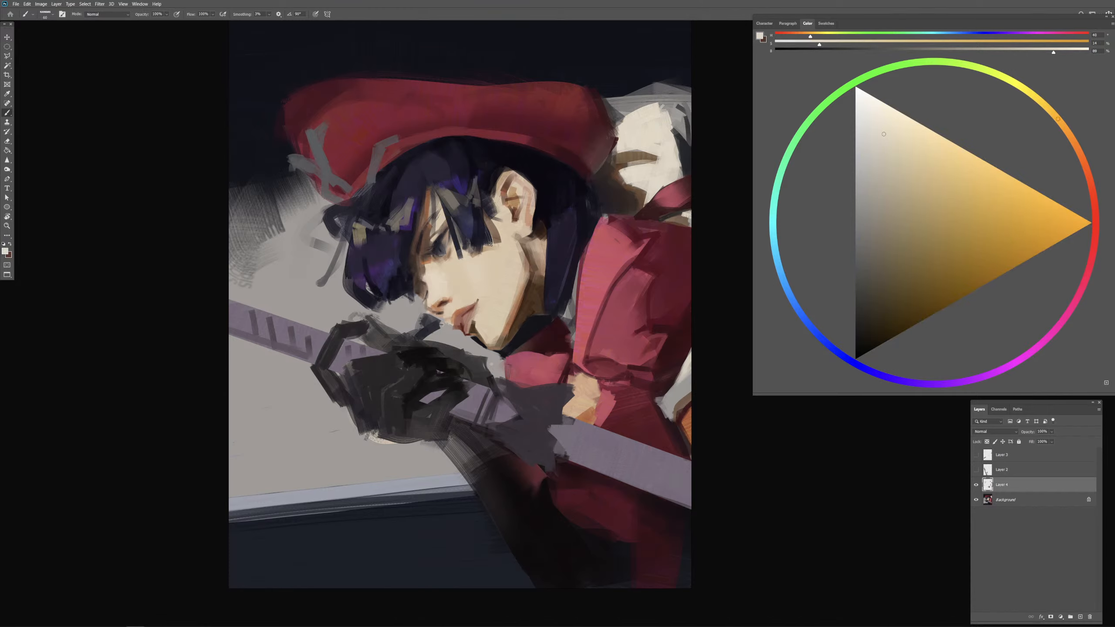
alt+click(680, 220)
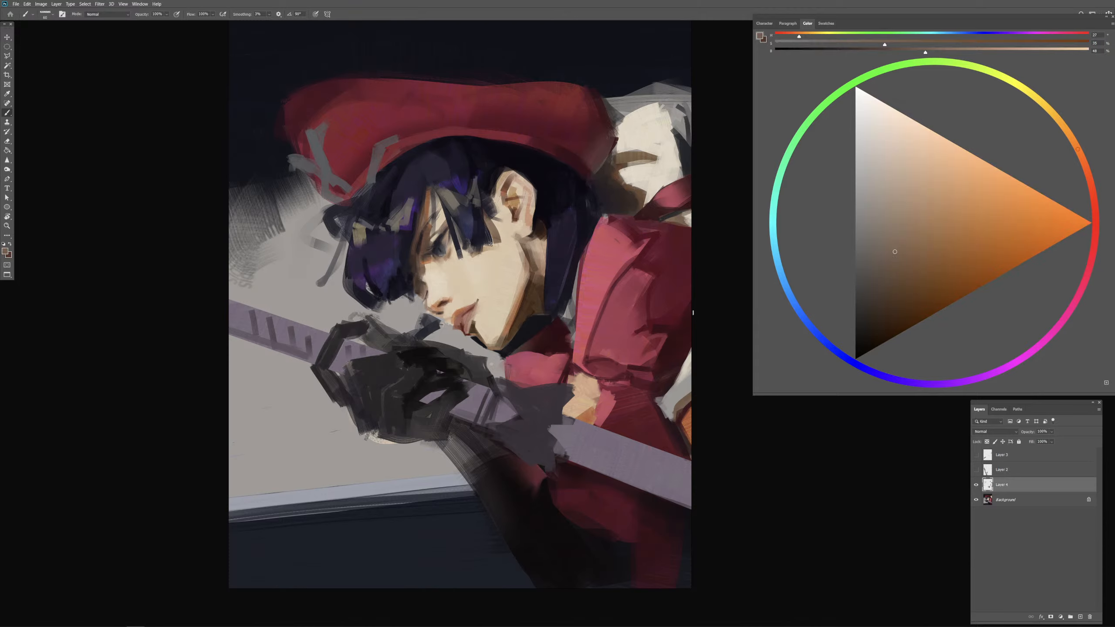
alt+click(663, 212)
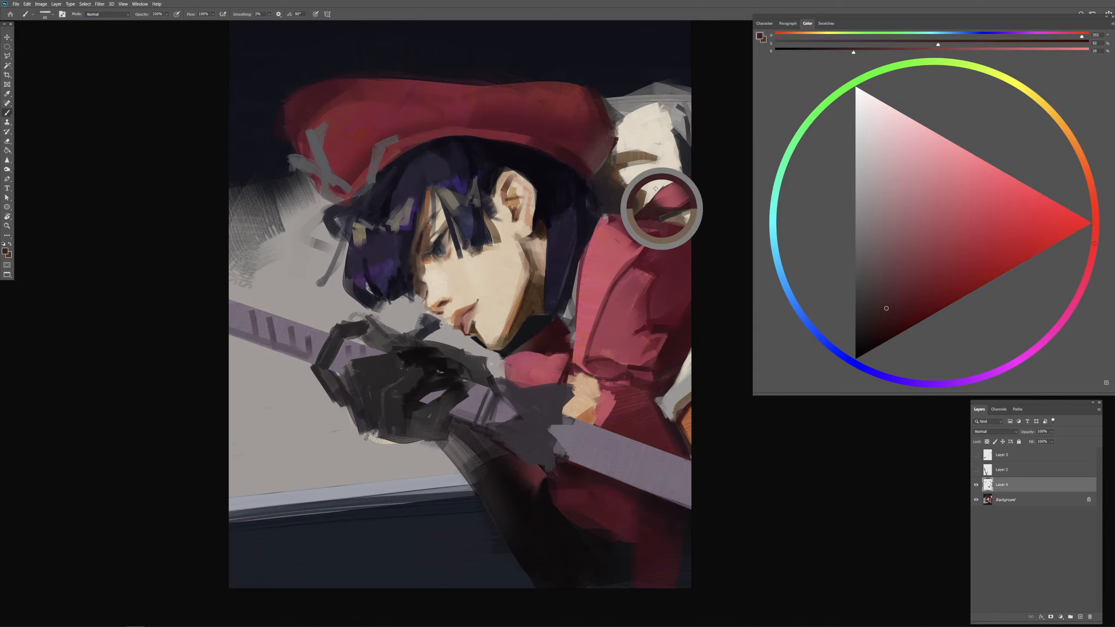
alt+drag(645, 206, 646, 207)
alt+click(644, 209)
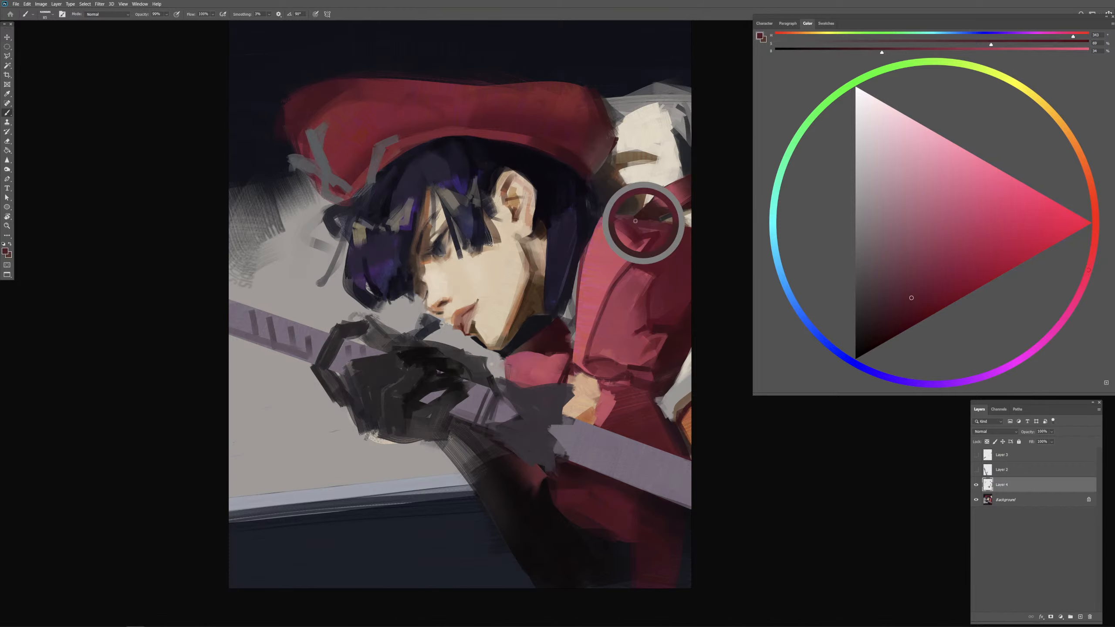
Step: Deepen the shadow where the band meets the shoulder with darker red, undoing the stray stroke over the cream cloth
alt+click(686, 213)
click(878, 328)
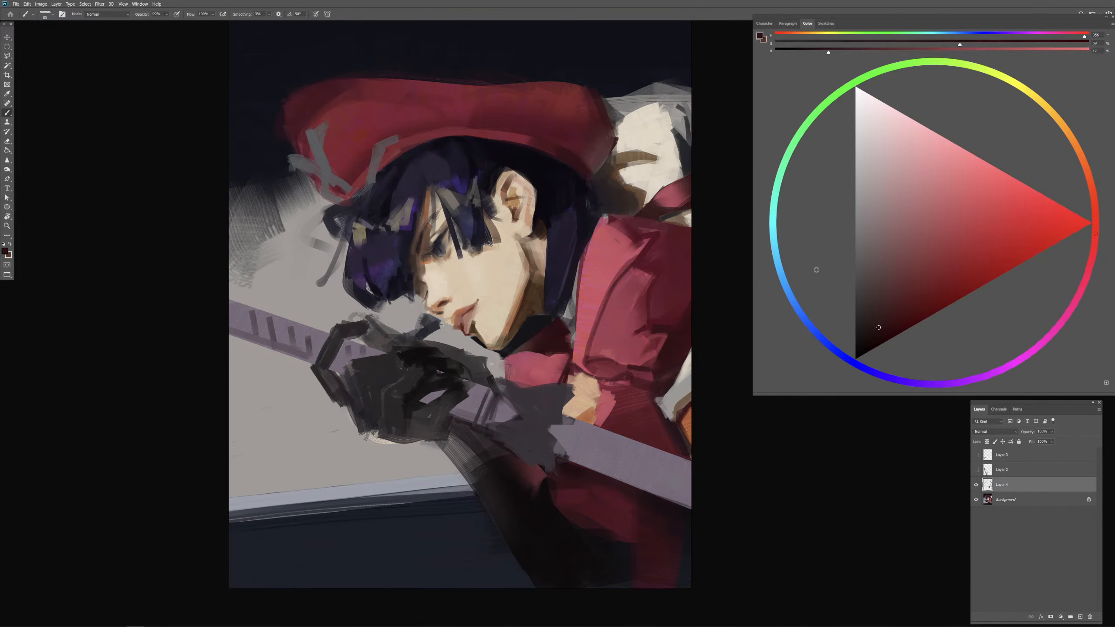
alt+drag(637, 217, 637, 215)
drag(644, 205, 684, 152)
key(ctrl+z)
alt+click(662, 256)
alt+right_click(574, 285)
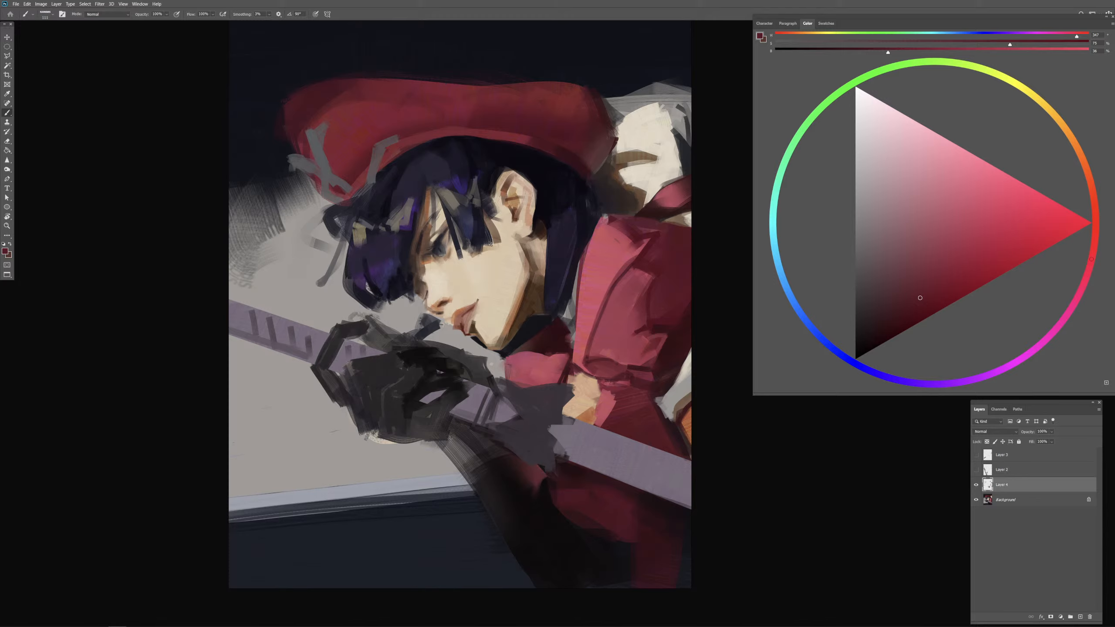
alt+click(679, 346)
Step: Extend the canvas with a narrow strip beyond the sleeve side using the Crop tool, and return to the Brush
key(ctrl+minus)
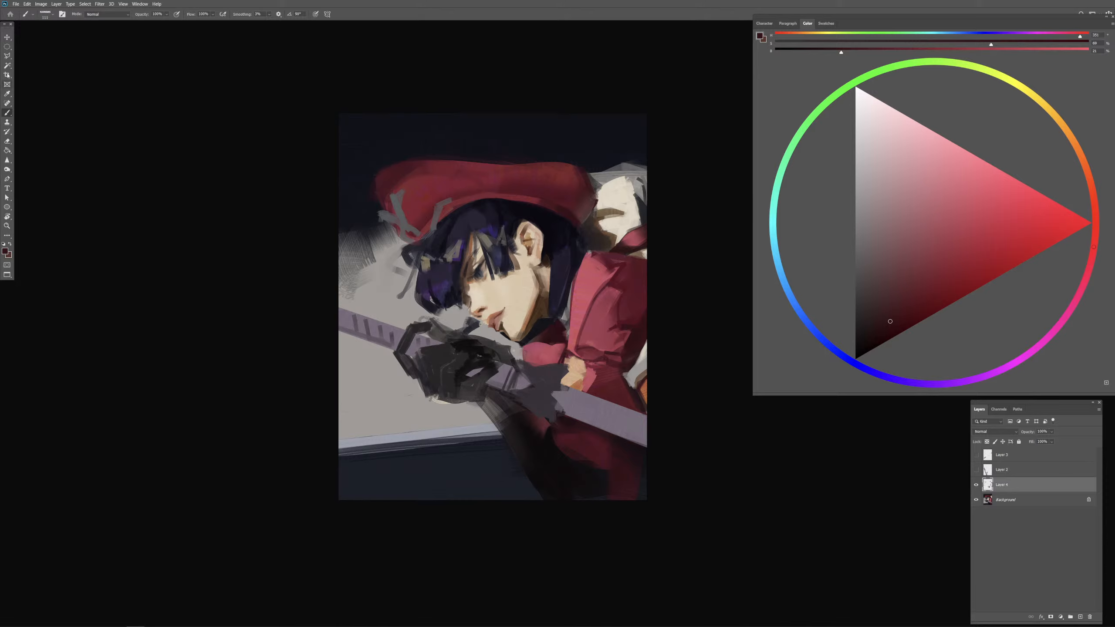
key(c)
mouse_move(649, 314)
mouse_down()
mouse_move(677, 311)
mouse_move(660, 312)
mouse_up()
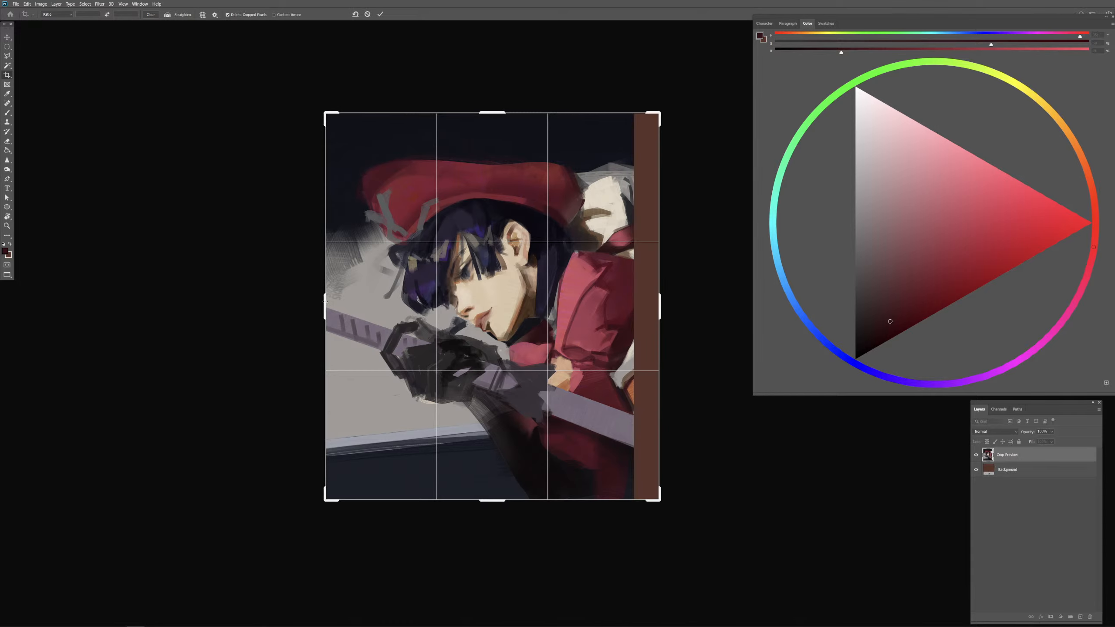
drag(325, 302, 333, 297)
key(Return)
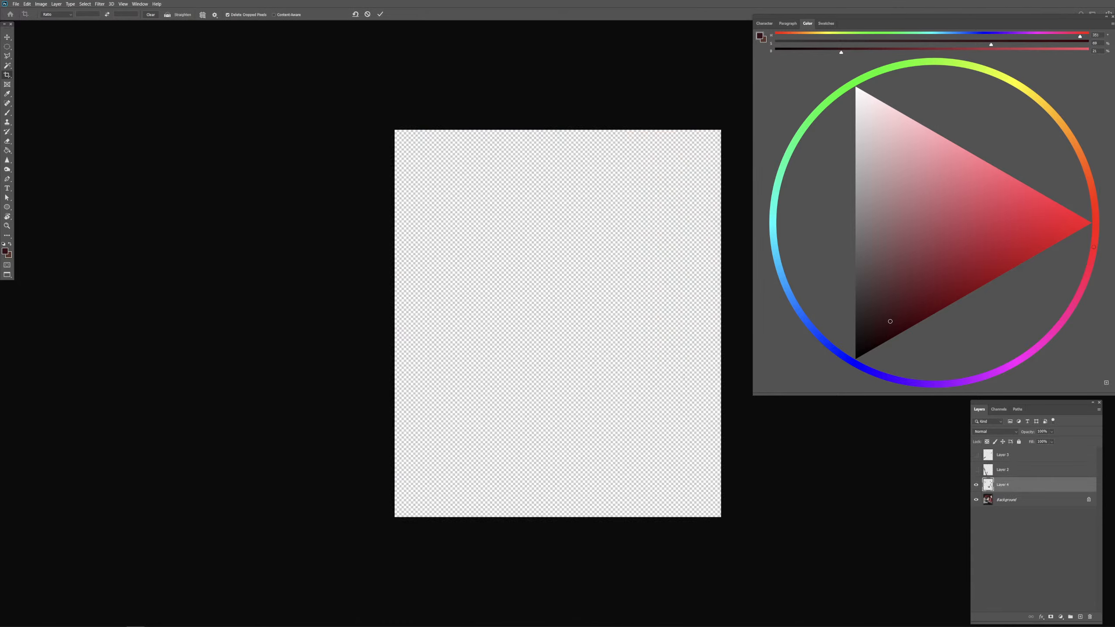
key(b)
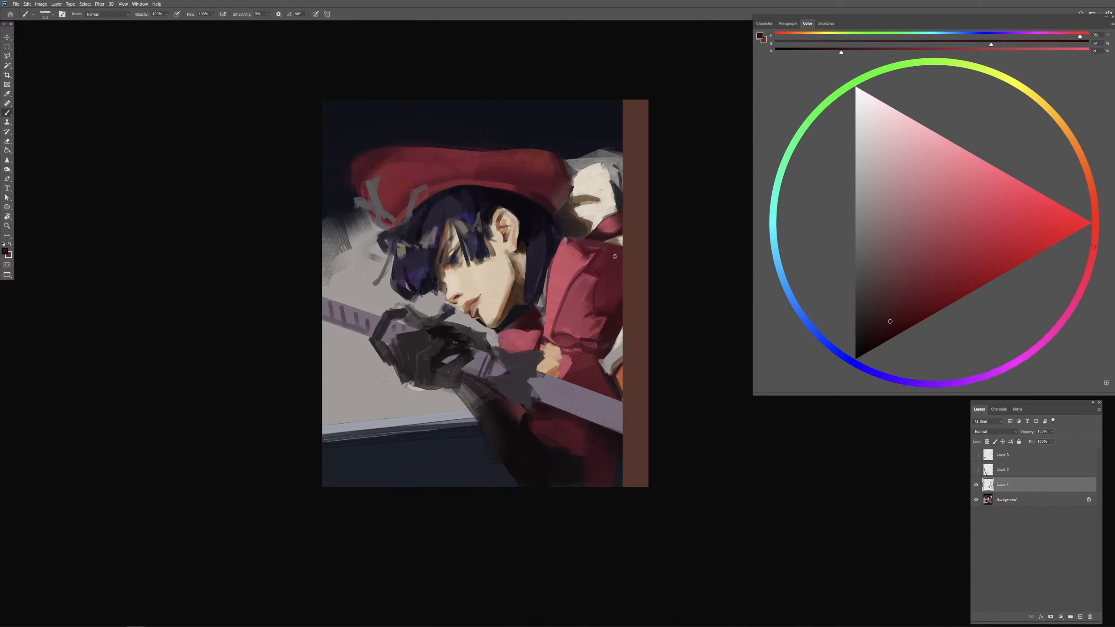
Step: Extend the red sleeve across the new canvas strip with reds sampled from its shoulder and lower folds
alt+click(615, 256)
alt+click(616, 310)
alt+click(604, 254)
mouse_move(579, 245)
mouse_down()
mouse_move(623, 247)
mouse_move(626, 288)
mouse_up()
alt+click(620, 247)
mouse_move(630, 248)
mouse_down()
mouse_move(618, 293)
mouse_move(645, 258)
mouse_move(629, 327)
mouse_up()
alt+click(620, 314)
drag(642, 285, 625, 342)
Step: Continue the pale cloth and the orange area below the sleeve into the new strip with sampled colours
alt+click(619, 347)
mouse_move(631, 321)
mouse_down()
mouse_move(624, 344)
mouse_move(619, 374)
mouse_move(641, 367)
mouse_move(624, 373)
mouse_move(645, 406)
mouse_up()
alt+click(617, 361)
alt+click(620, 377)
drag(617, 386, 646, 392)
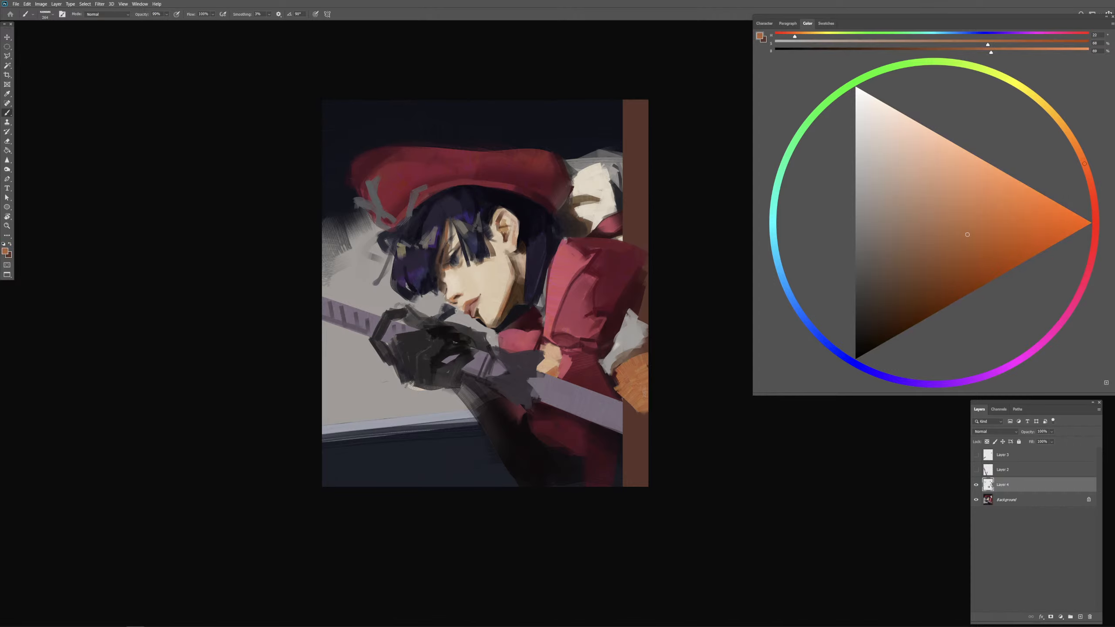
alt+click(614, 386)
Step: Extend the purple bar and the dark red clothing beneath it to the new canvas edge, redoing the first stroke
alt+click(613, 409)
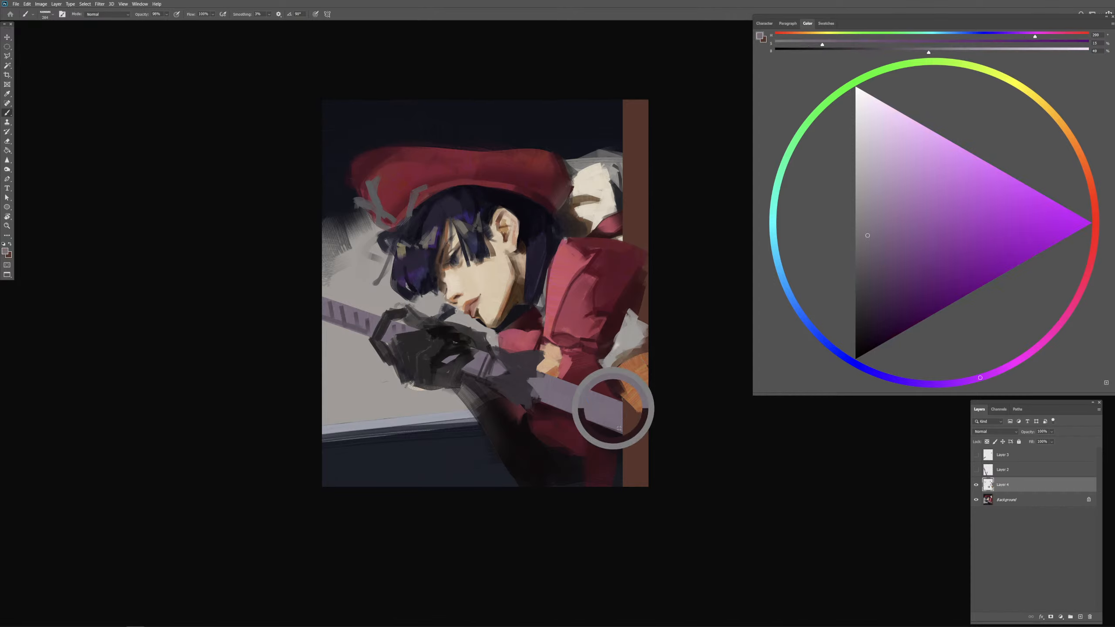
mouse_move(619, 428)
alt+mouse_down()
mouse_move(662, 429)
mouse_move(606, 414)
mouse_move(660, 432)
mouse_move(608, 414)
mouse_move(646, 432)
mouse_move(613, 453)
mouse_move(640, 468)
mouse_move(626, 447)
mouse_move(655, 462)
mouse_move(619, 446)
mouse_move(632, 483)
alt+mouse_up()
key(ctrl+z)
alt+click(622, 450)
alt+click(612, 440)
alt+click(612, 453)
Step: Darken the sleeve's outer edge in the new strip with sampled dark red and navy
alt+click(635, 295)
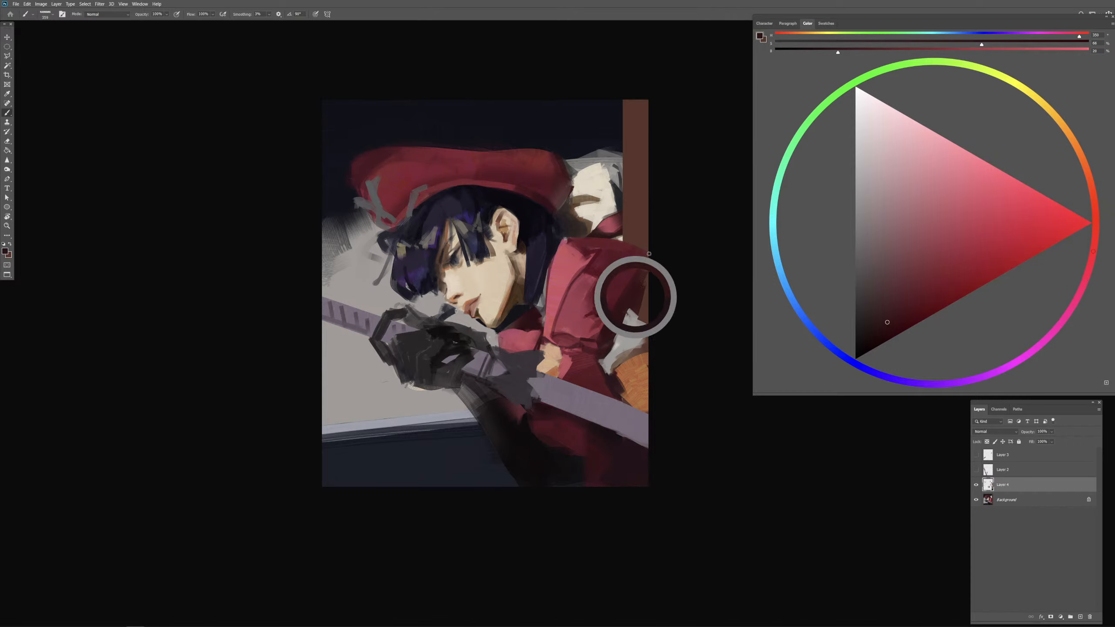
alt+click(596, 133)
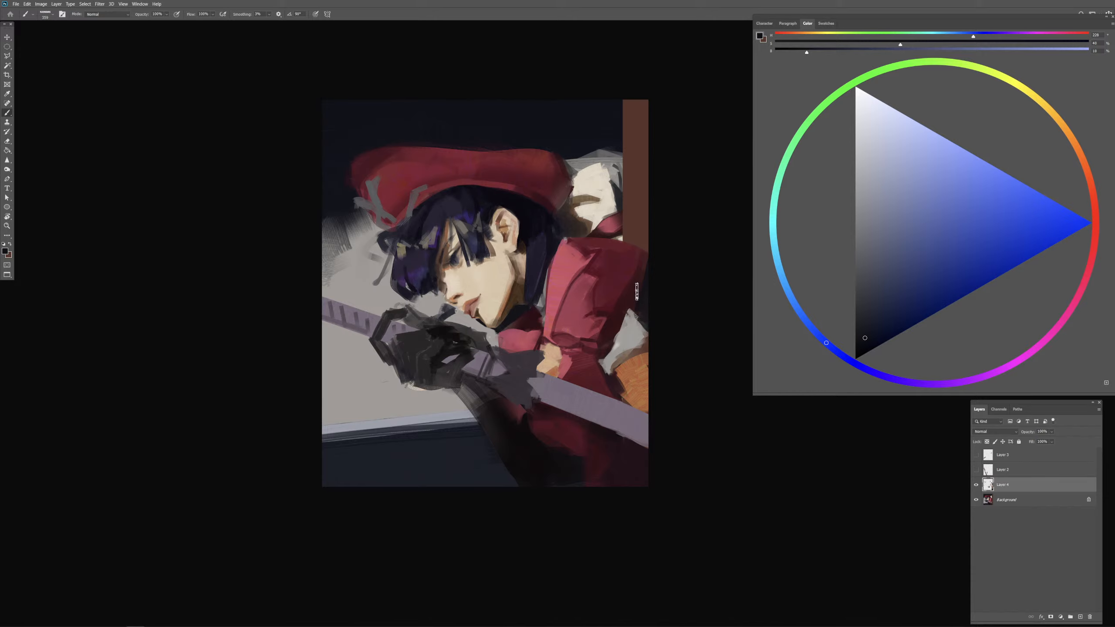
alt+click(636, 291)
mouse_move(642, 285)
mouse_down()
mouse_move(631, 361)
mouse_move(661, 355)
mouse_up()
Step: Shade the orange area beside the purple bar with light skin and dark brown tones sampled from the face and neck
alt+click(504, 274)
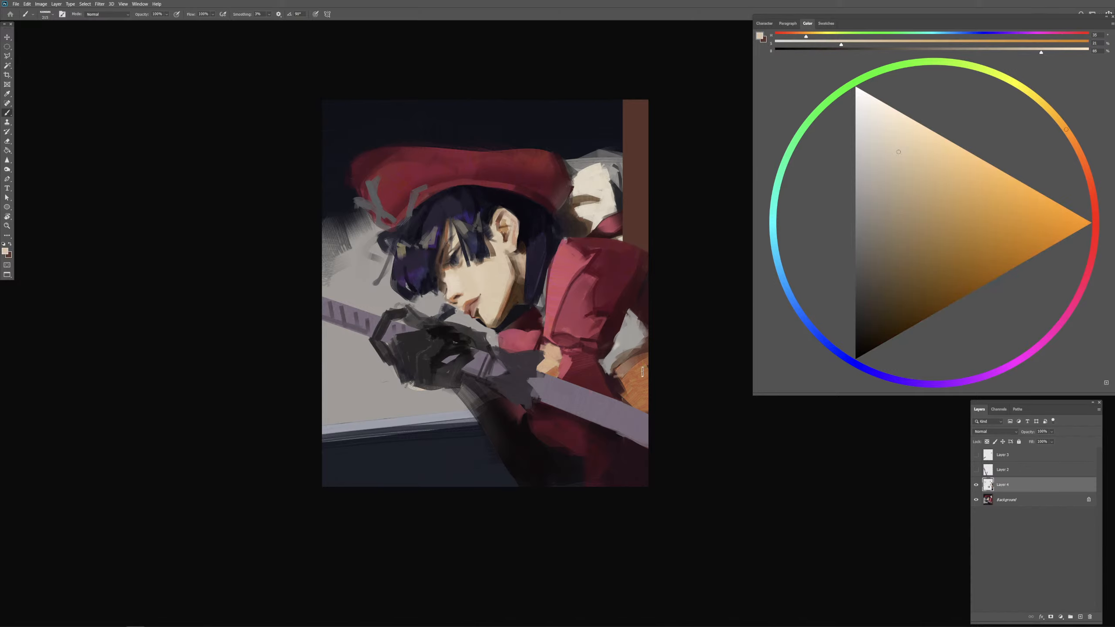
alt+click(631, 374)
alt+click(508, 301)
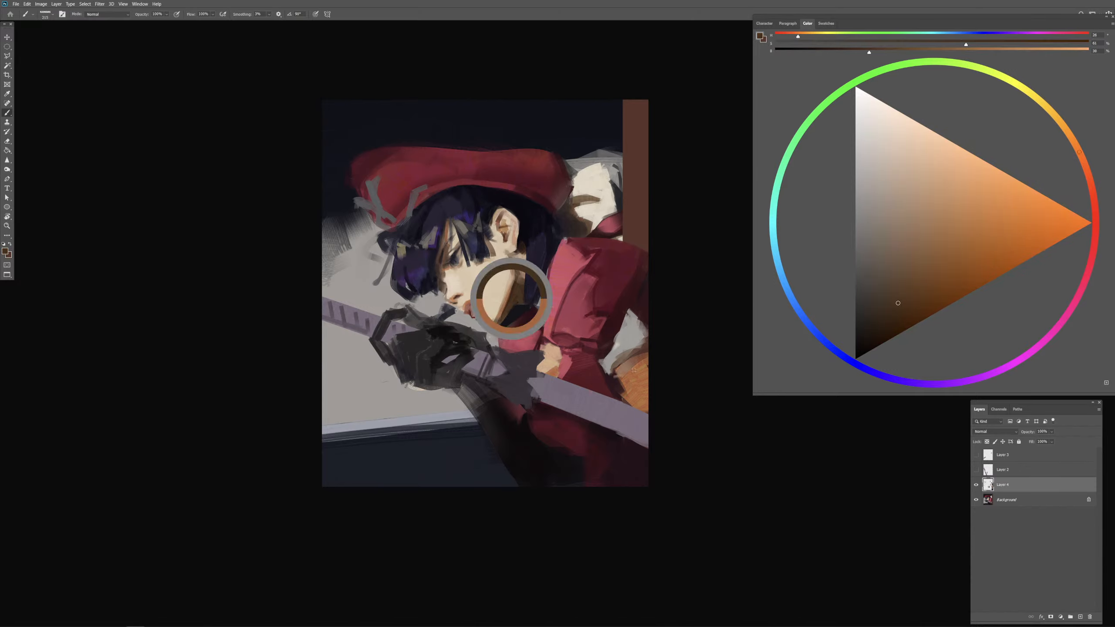
drag(628, 384, 656, 362)
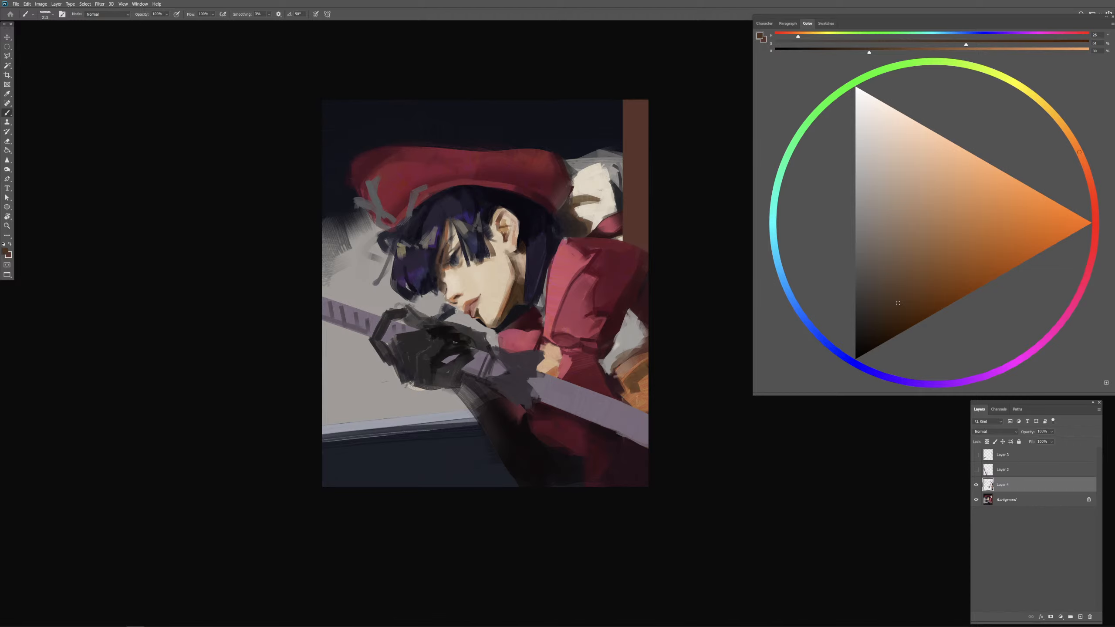
mouse_move(635, 405)
mouse_down()
mouse_move(650, 377)
mouse_move(629, 398)
mouse_up()
alt+click(611, 384)
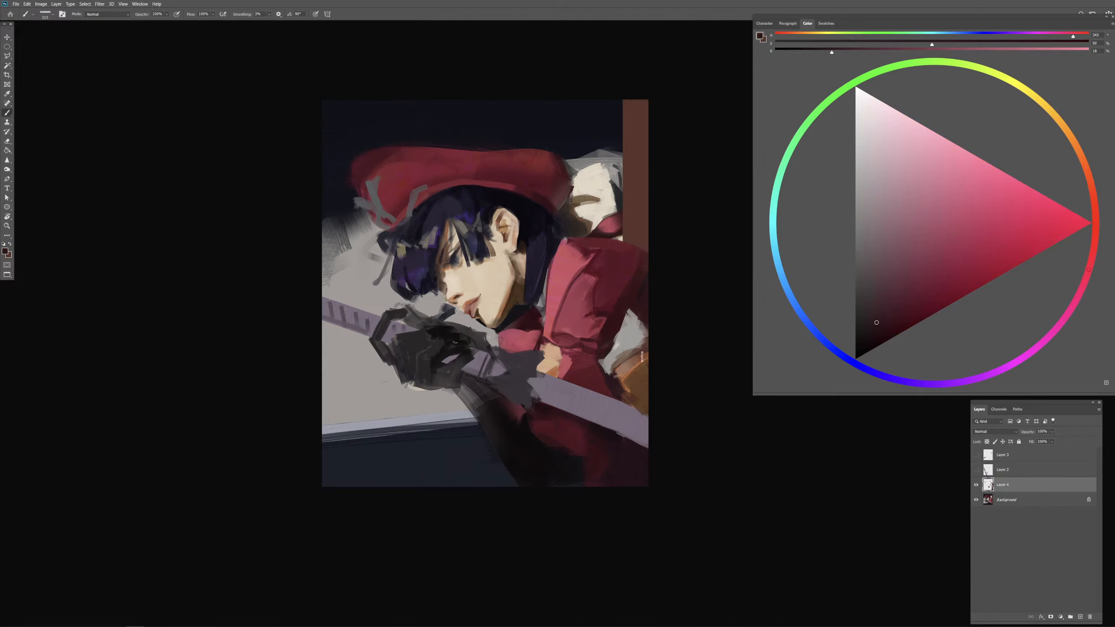
Step: Fill the upper part of the new strip with navy sampled from the background
alt+click(612, 127)
mouse_move(630, 132)
mouse_down()
mouse_move(630, 100)
mouse_move(648, 116)
mouse_up()
mouse_move(618, 128)
mouse_down()
mouse_move(621, 172)
mouse_move(649, 136)
mouse_move(630, 163)
mouse_move(644, 198)
mouse_up()
alt+click(604, 174)
alt+click(629, 136)
alt+right_click(635, 147)
Step: Continue the grey backdrop beside the cream cloth down the new strip with sampled grey
alt+click(612, 158)
mouse_move(628, 163)
mouse_down()
mouse_move(653, 167)
mouse_move(615, 138)
mouse_move(653, 152)
mouse_move(618, 174)
mouse_move(641, 167)
mouse_move(628, 204)
mouse_up()
alt+click(627, 138)
alt+click(625, 165)
alt+right_click(630, 167)
drag(628, 172, 634, 207)
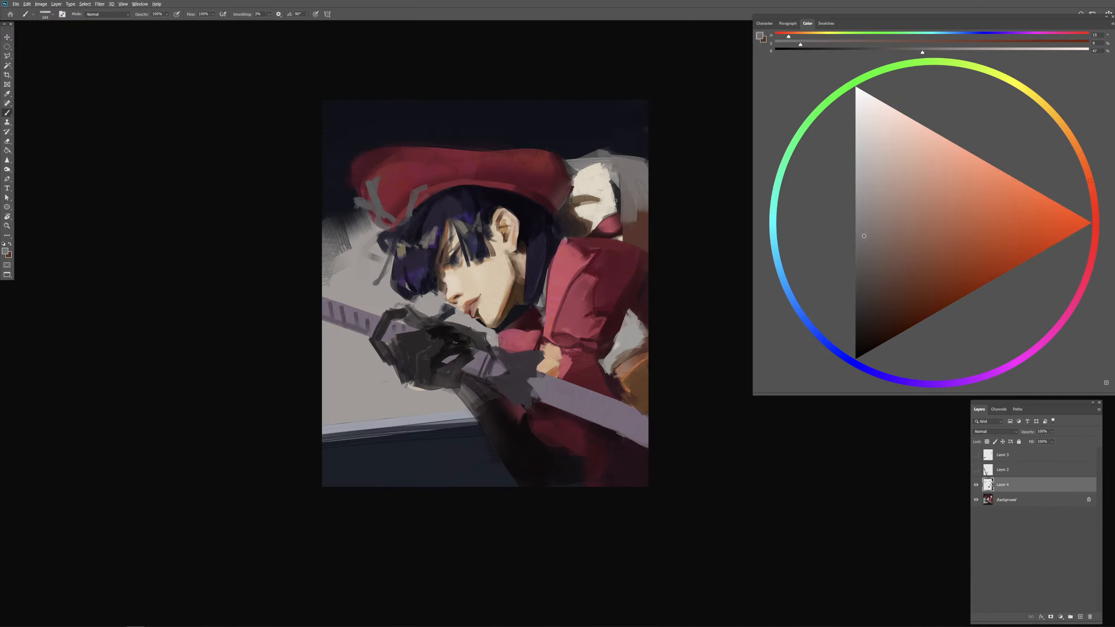
Step: Extend the dark shadow beside the cream cloth down over the brown patch with sampled dark tones at 99% brush opacity
alt+click(617, 200)
key(9)
key(9)
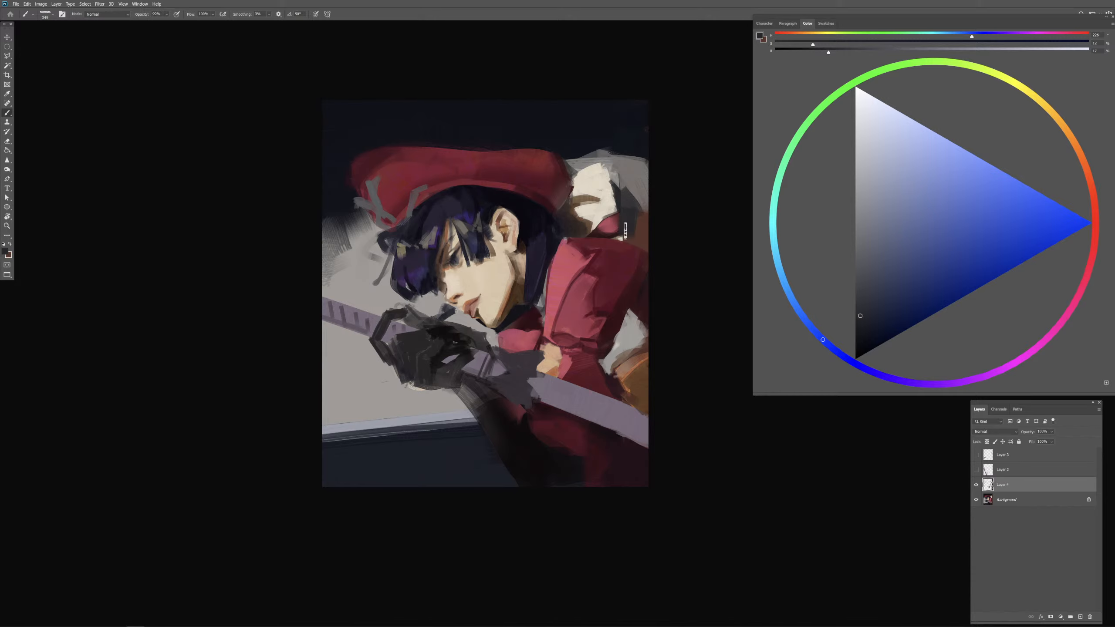
alt+click(626, 225)
alt+click(624, 226)
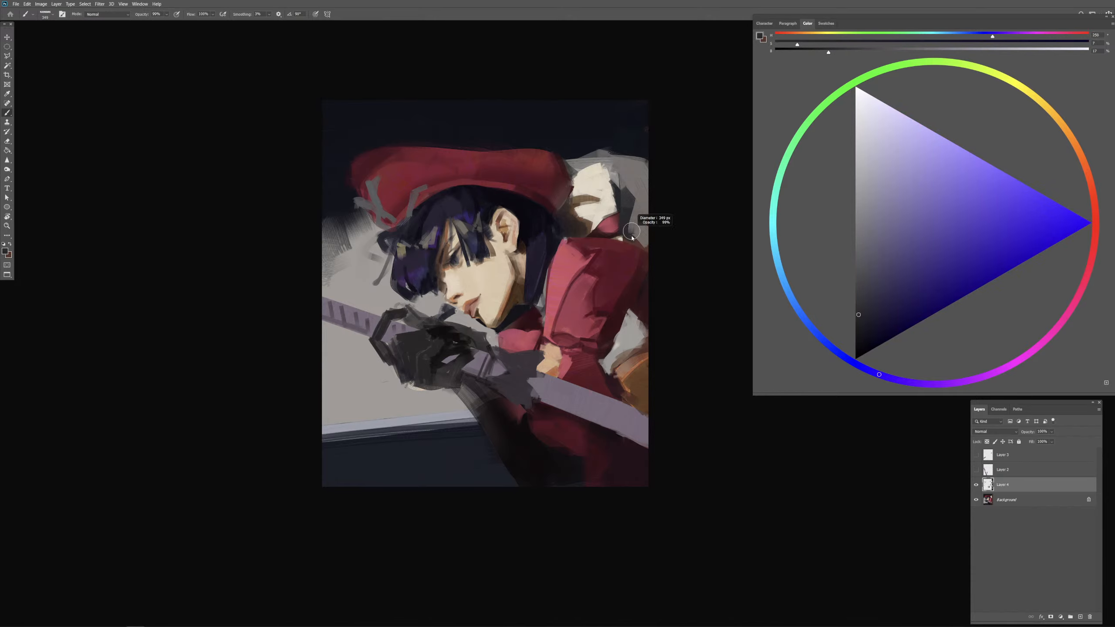
Step: Extend the red piece below the cream cloth as a band to the canvas edge at 100% opacity, shading its underside dark red
key(0)
mouse_move(642, 234)
mouse_down()
mouse_move(619, 228)
mouse_move(650, 224)
mouse_up()
alt+click(602, 233)
alt+click(613, 225)
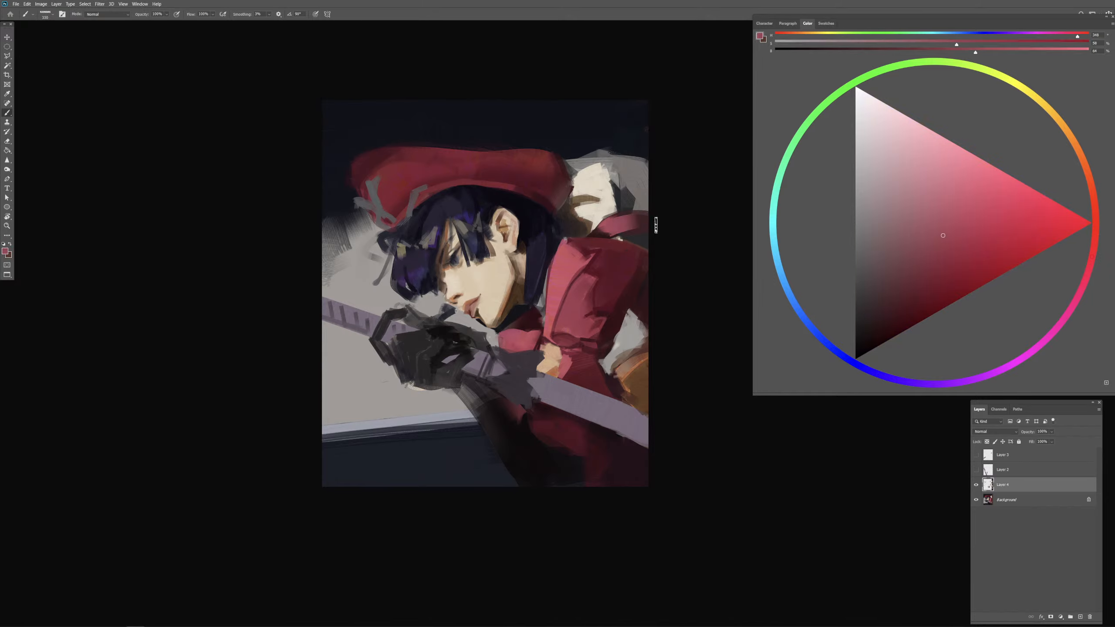
alt+click(600, 233)
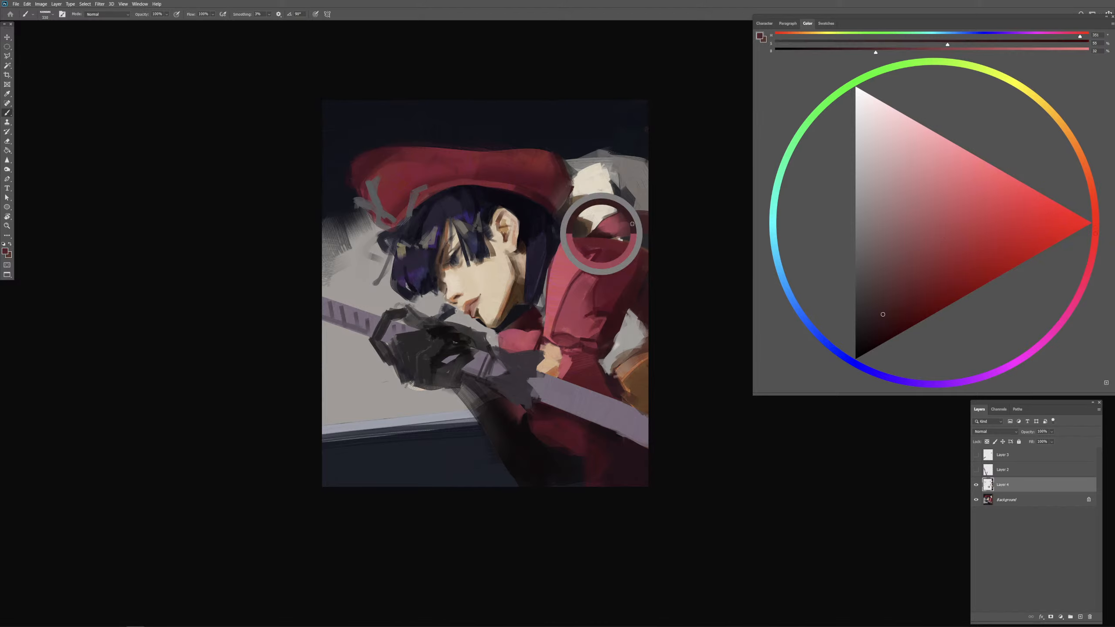
drag(644, 223, 630, 229)
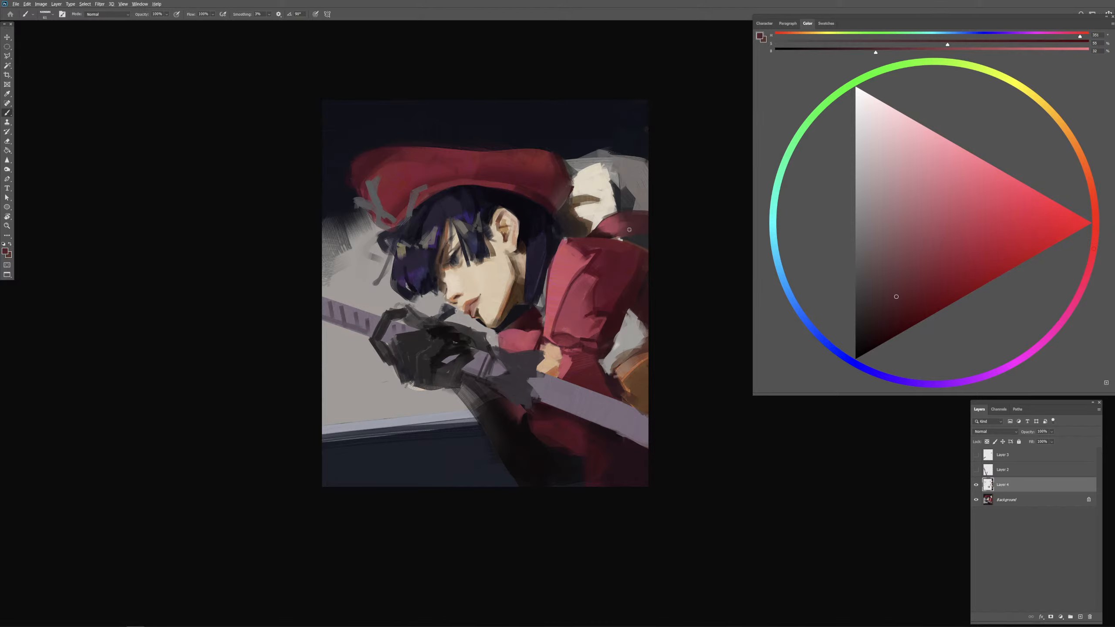
Step: Tidy the backdrop above the red band with sampled greys and darken the band's lower edge with dark red
alt+click(639, 204)
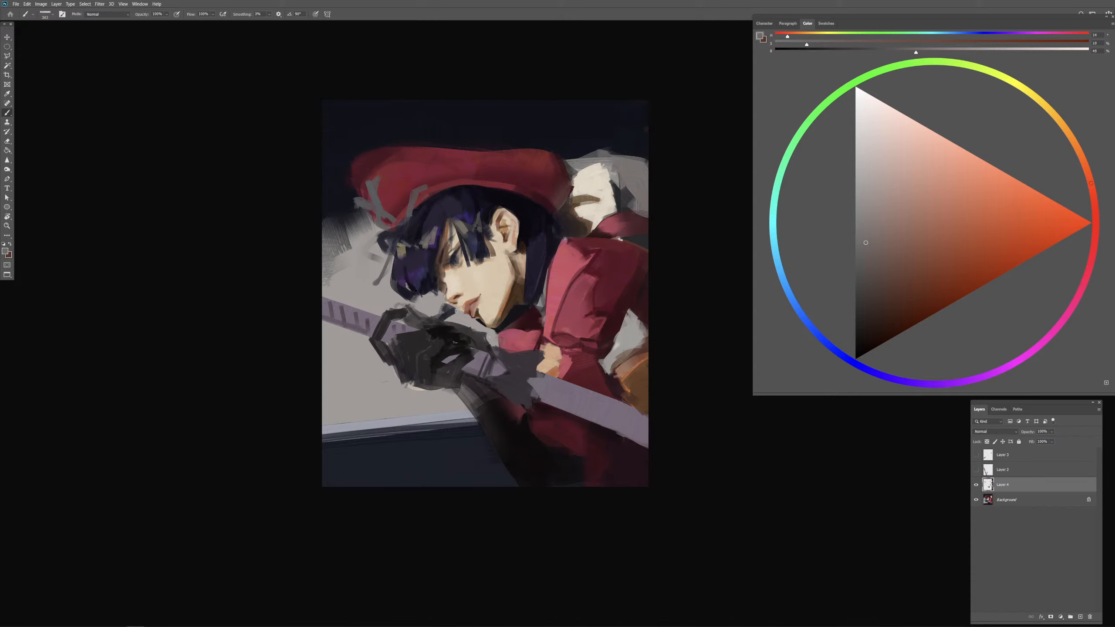
alt+click(627, 203)
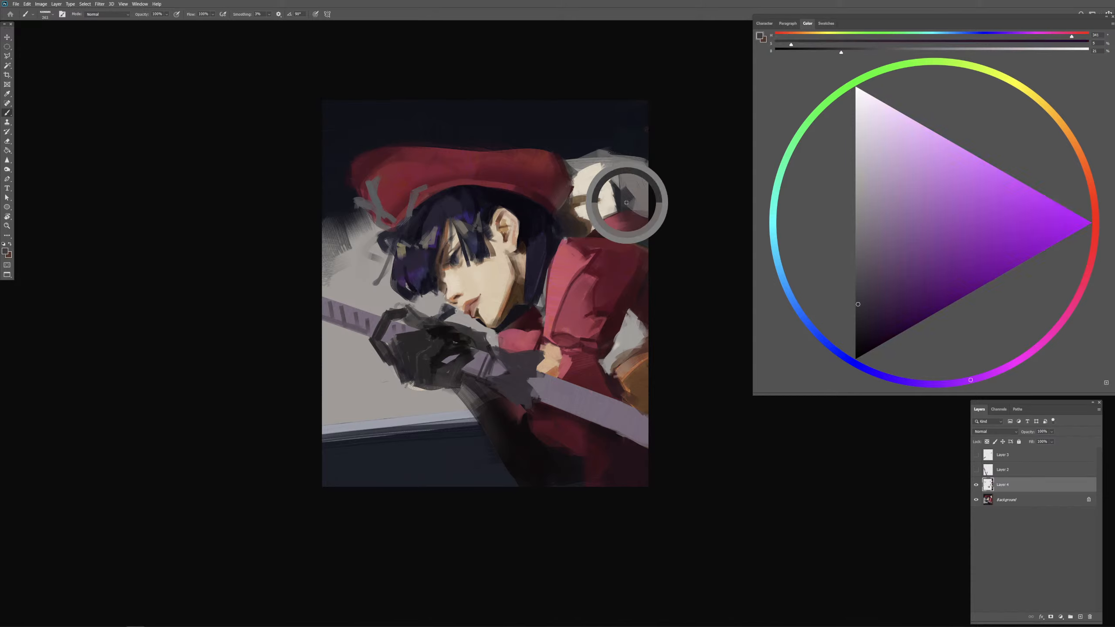
alt+click(643, 241)
alt+click(640, 228)
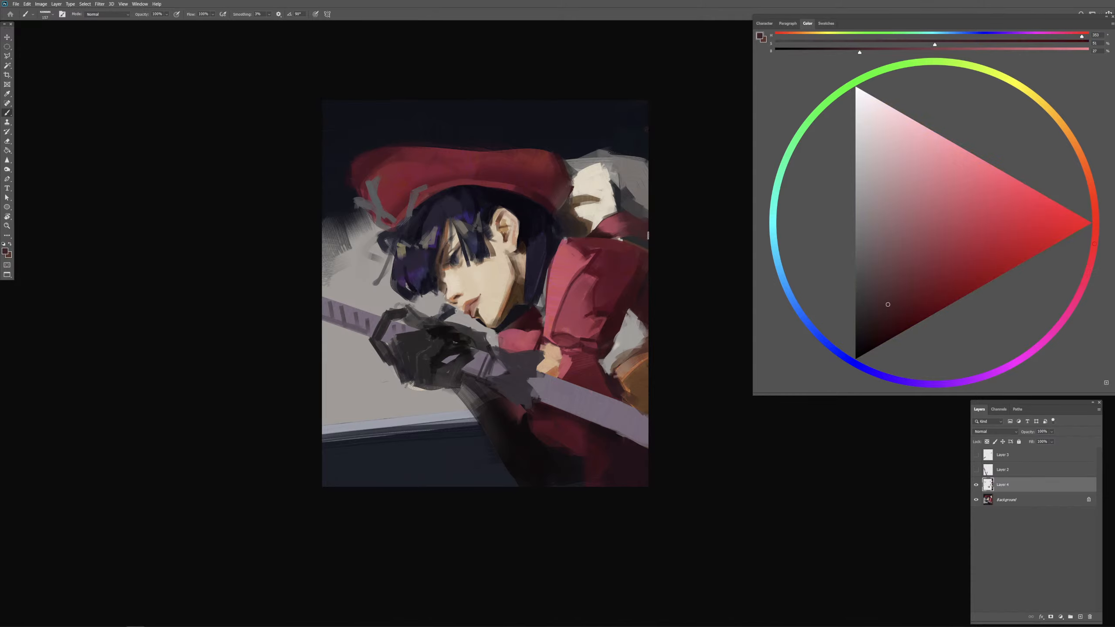
Step: Shape folds in the red band beneath the cream cloth with sampled dark red shadows and mid-red accents
alt+click(624, 219)
drag(624, 214, 658, 219)
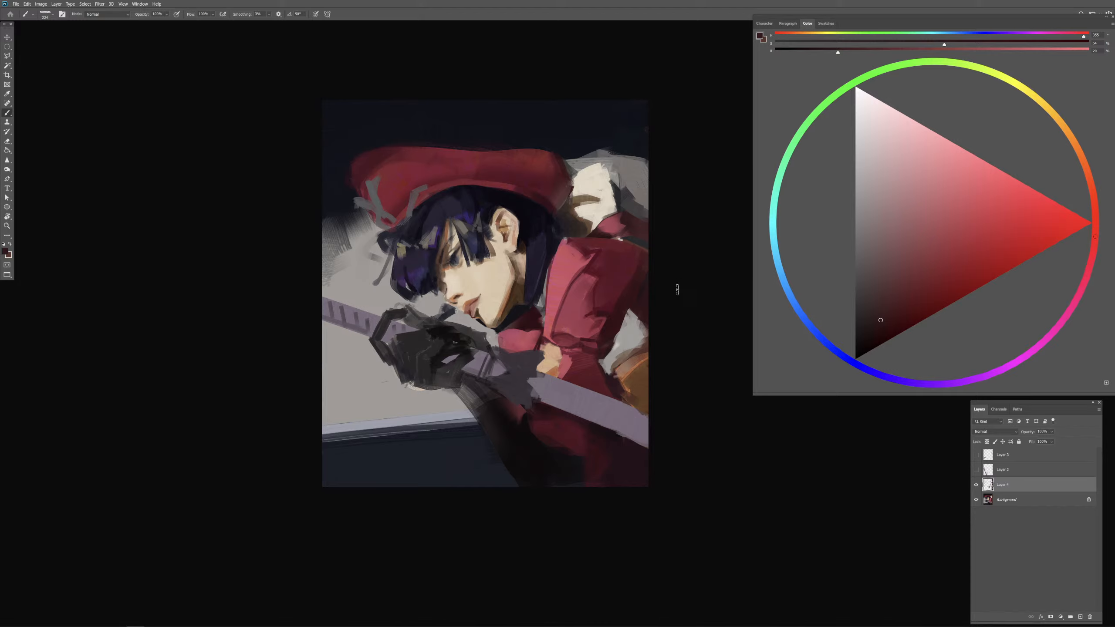
drag(623, 215, 614, 222)
alt+click(615, 223)
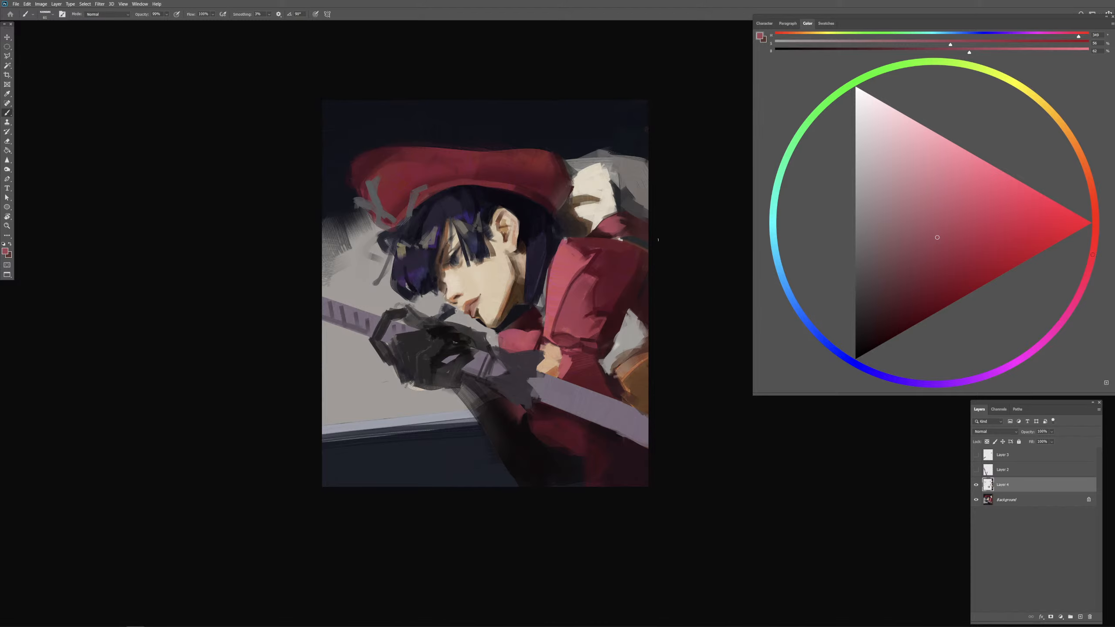
alt+click(600, 236)
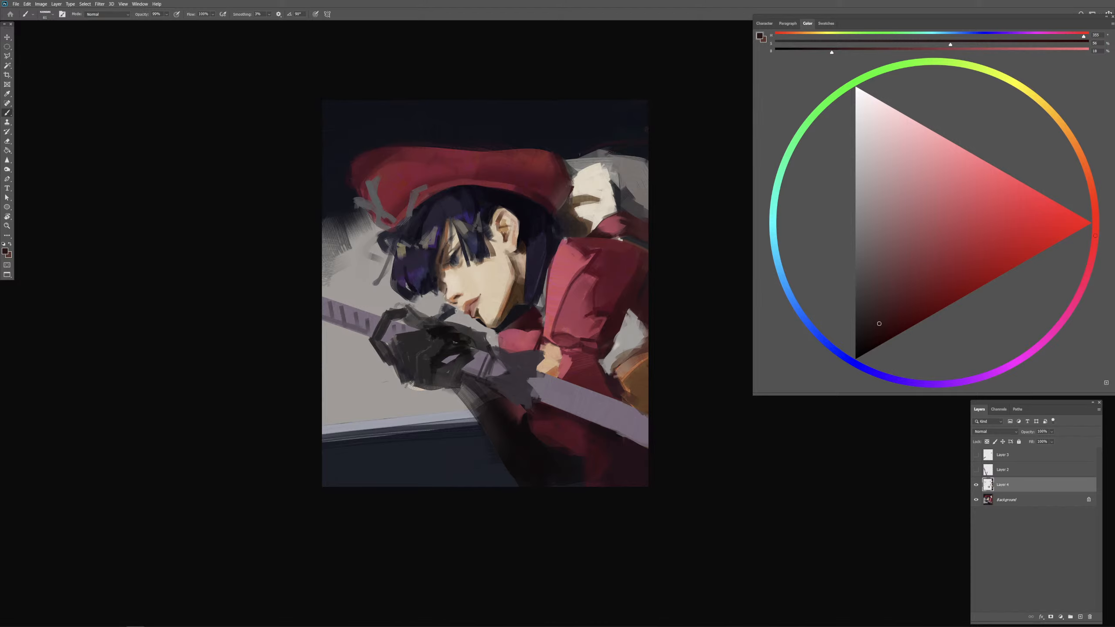
alt+click(631, 292)
mouse_move(617, 170)
mouse_down()
mouse_move(651, 166)
mouse_move(622, 179)
mouse_move(657, 160)
mouse_up()
key(ctrl+z)
key(ctrl+z)
key(ctrl+z)
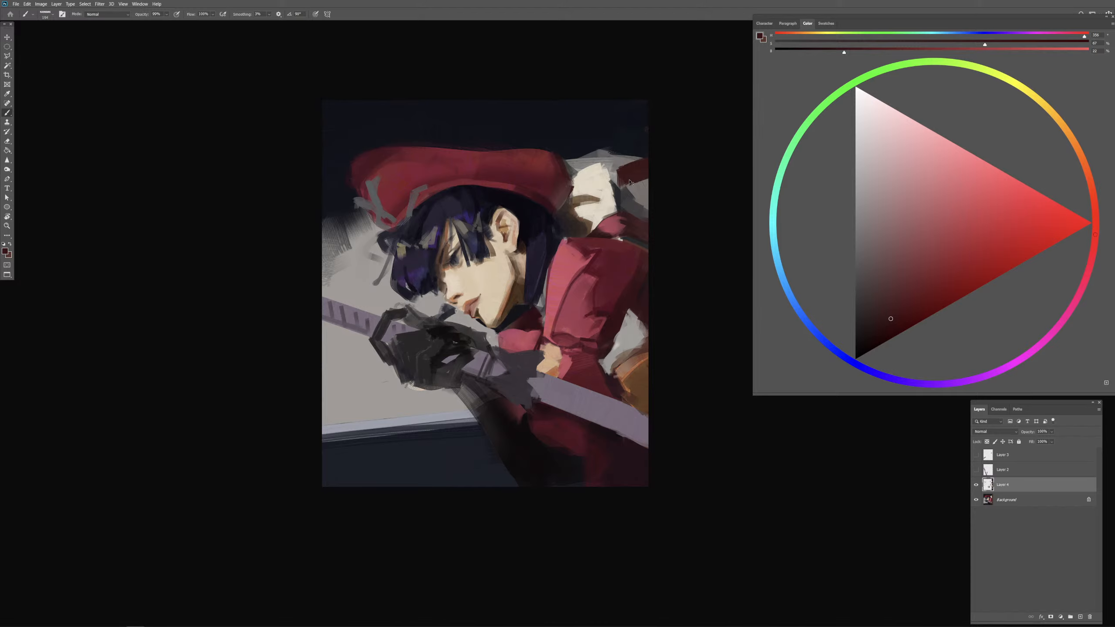
key(ctrl+z)
key(ctrl+z)
Step: Paint a second short red band across the grey backdrop beside the cream cloth, layering sampled dark red and lighter red
drag(623, 175, 656, 186)
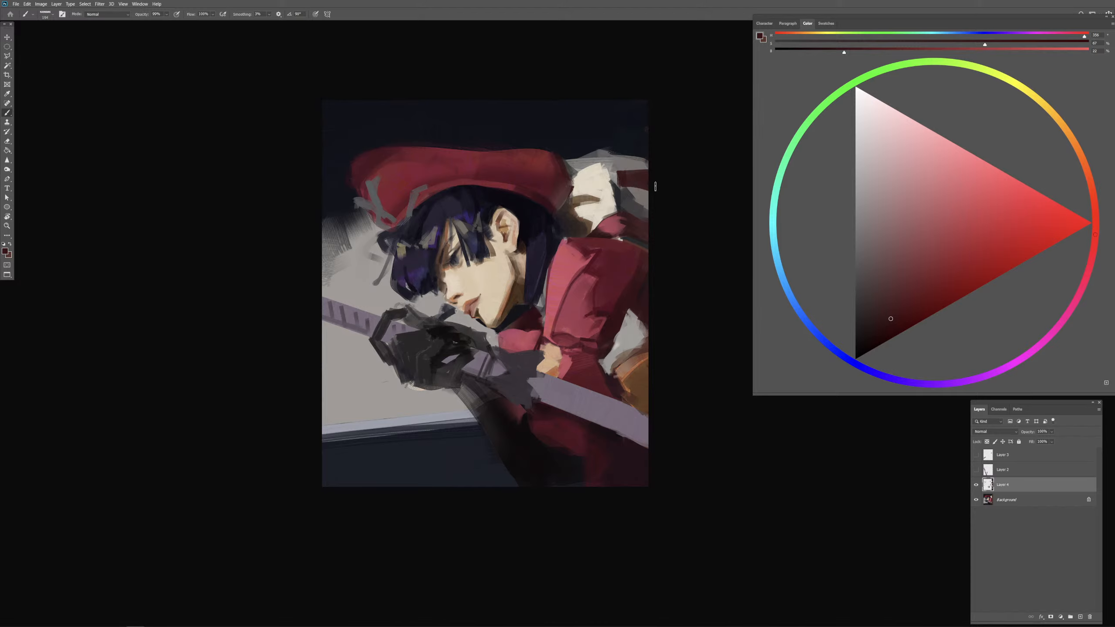
alt+click(623, 190)
alt+click(623, 190)
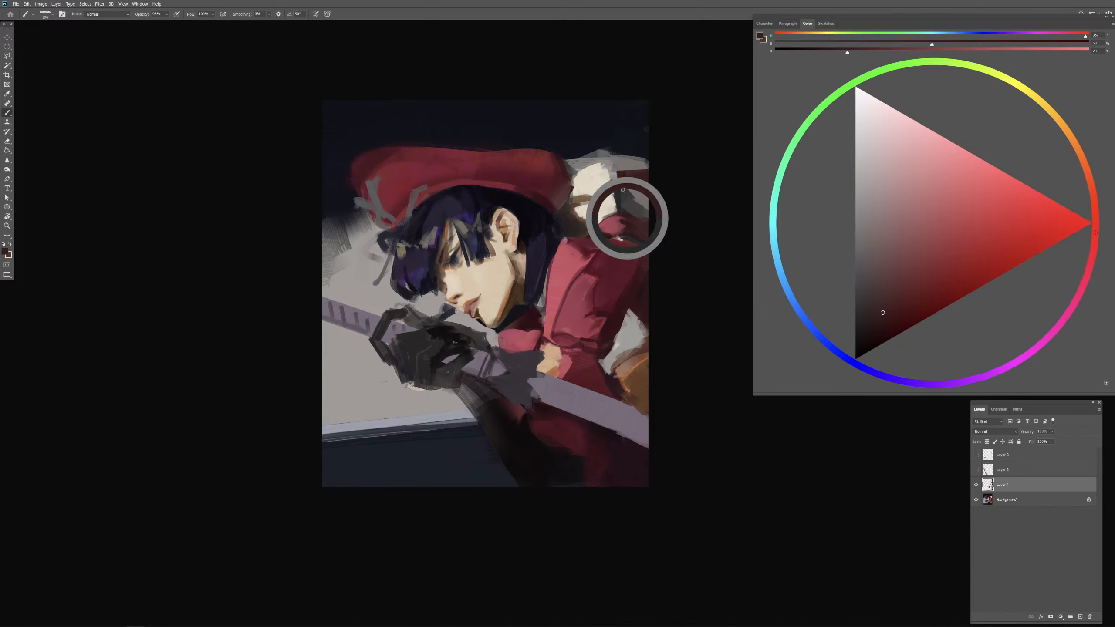
alt+click(611, 223)
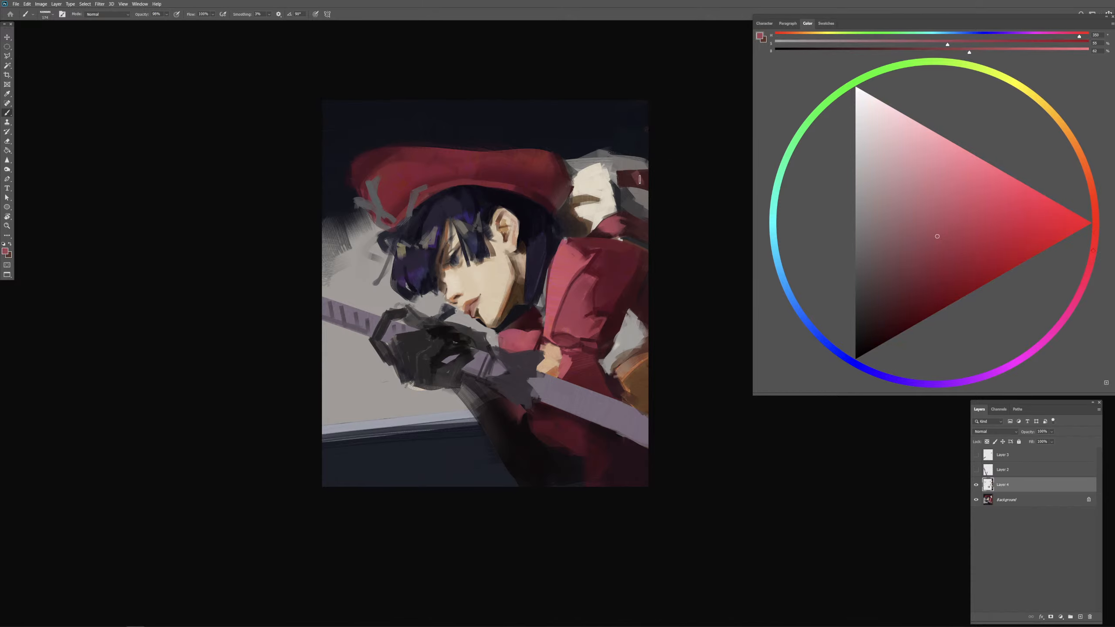
alt+click(640, 179)
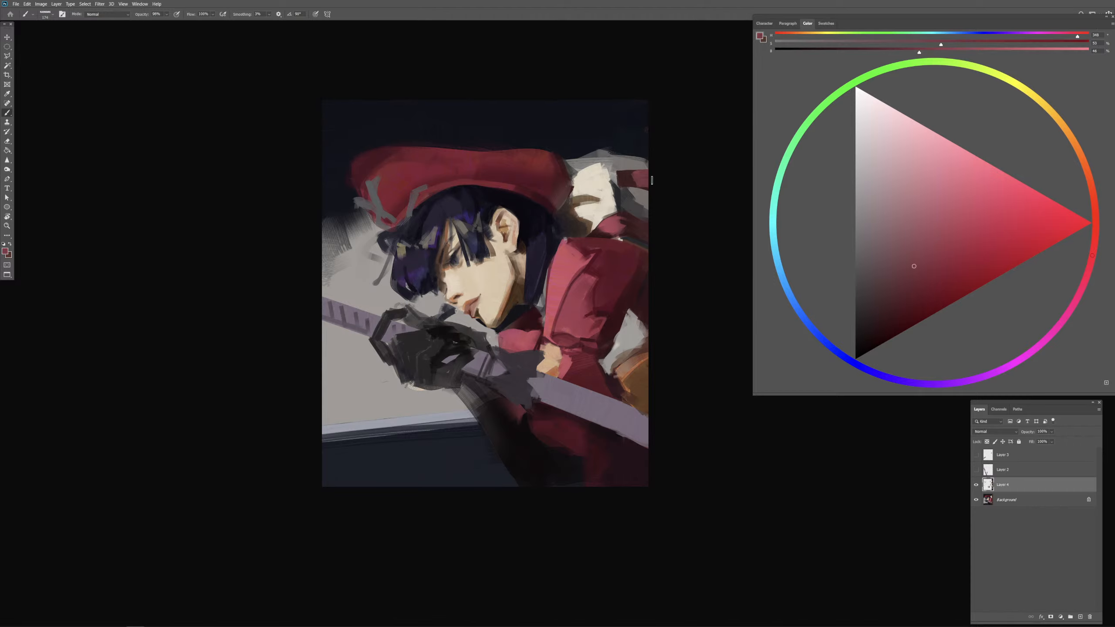
alt+click(628, 183)
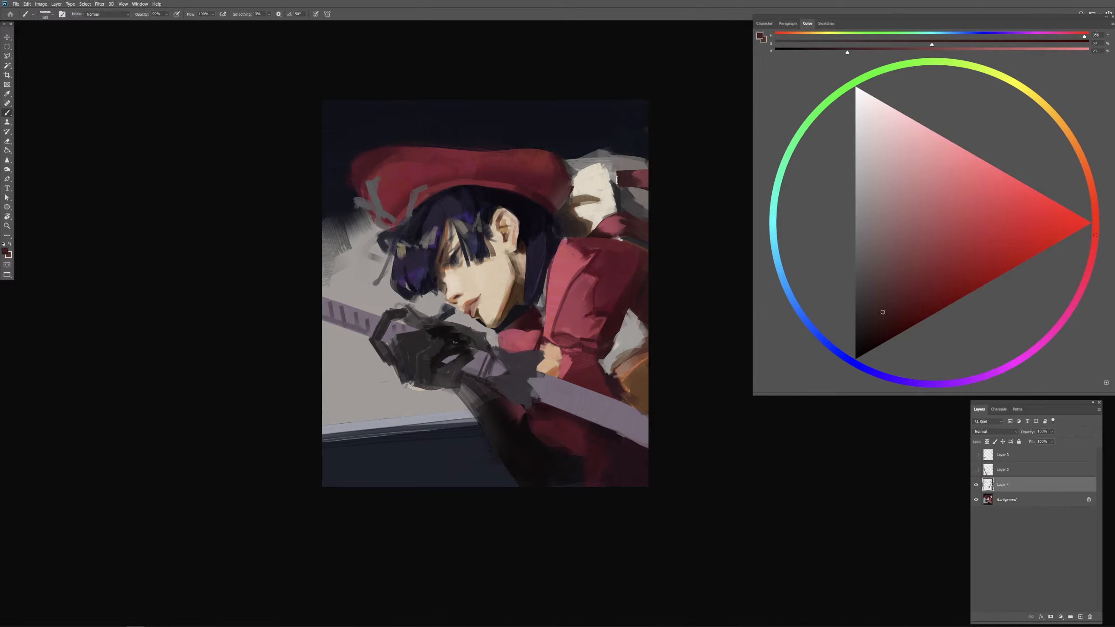
mouse_move(364, 265)
mouse_down()
mouse_move(385, 256)
mouse_move(309, 259)
mouse_move(360, 275)
mouse_move(361, 234)
mouse_move(354, 273)
mouse_up()
key(ctrl+z)
key(ctrl+z)
key(ctrl+z)
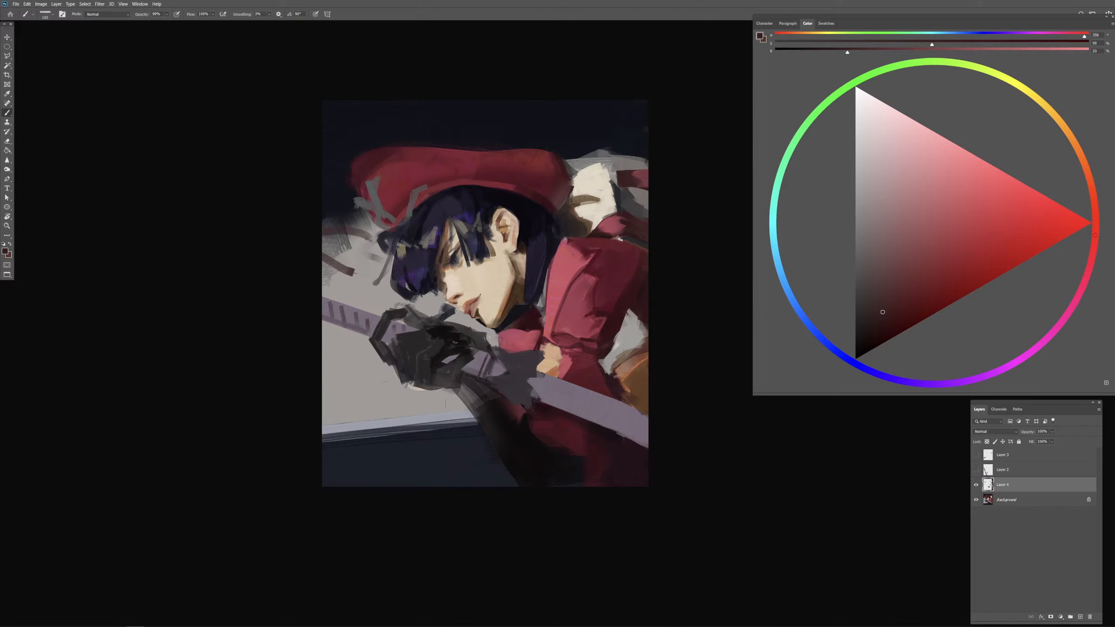
key(ctrl+z)
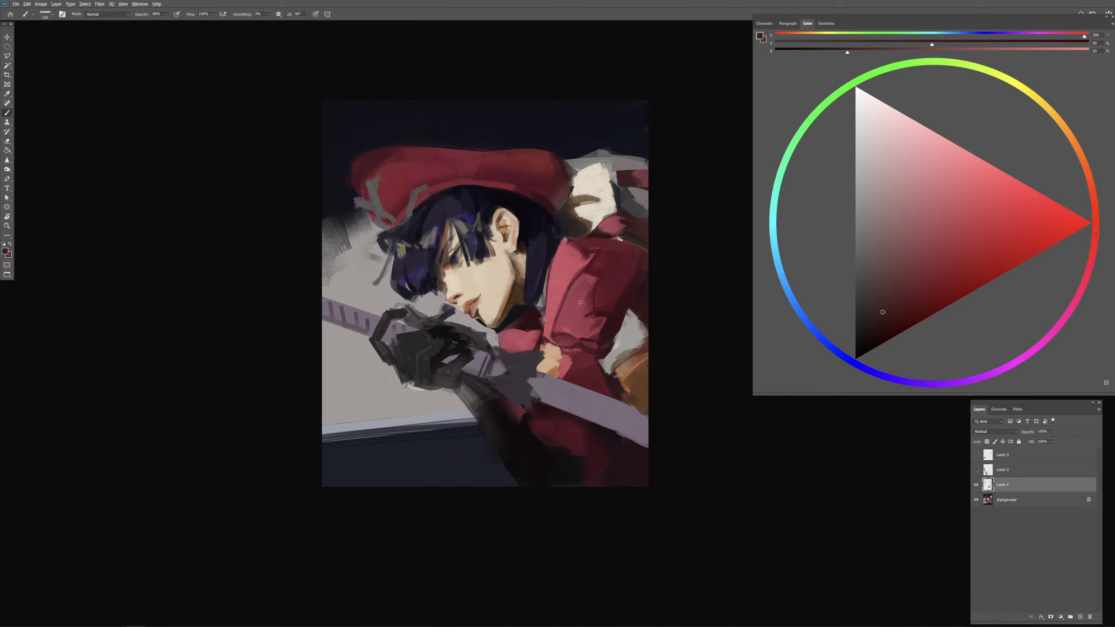
Step: Paint a sweeping dark red band along the table edge from the canvas border to below the gloved hand, rounding its end
alt+click(612, 279)
alt+click(617, 314)
alt+drag(514, 358, 531, 365)
mouse_move(425, 417)
mouse_down()
mouse_move(360, 454)
mouse_move(329, 436)
mouse_move(344, 426)
mouse_move(314, 440)
mouse_up()
key(ctrl+z)
key(ctrl+z)
drag(314, 440, 451, 402)
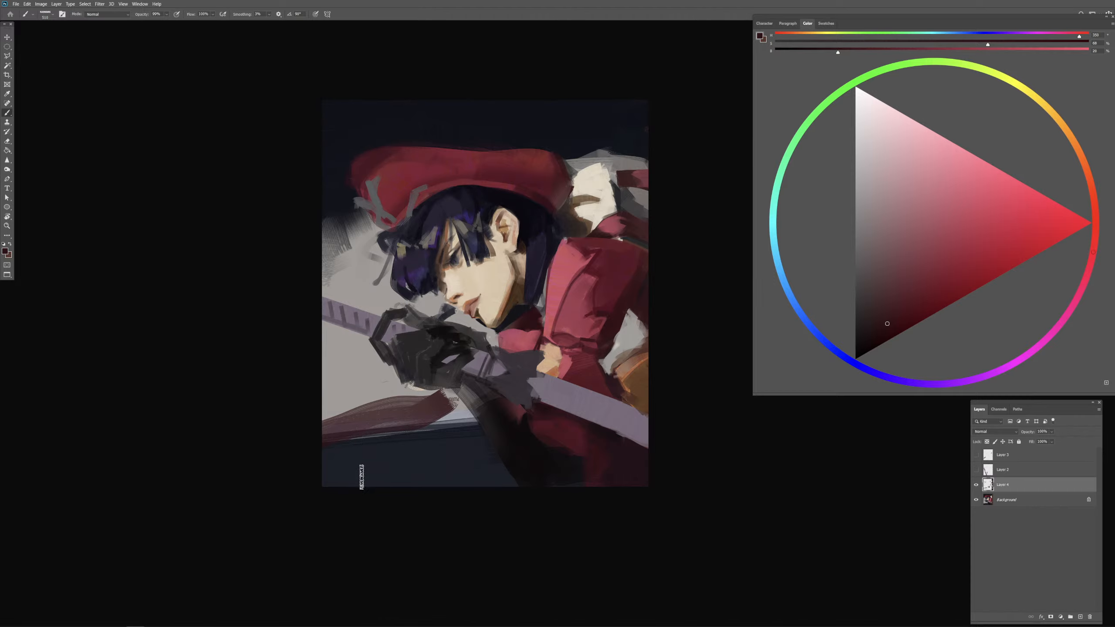
mouse_move(447, 401)
mouse_down()
mouse_move(443, 394)
mouse_move(452, 406)
mouse_up()
alt+click(446, 401)
alt+click(609, 236)
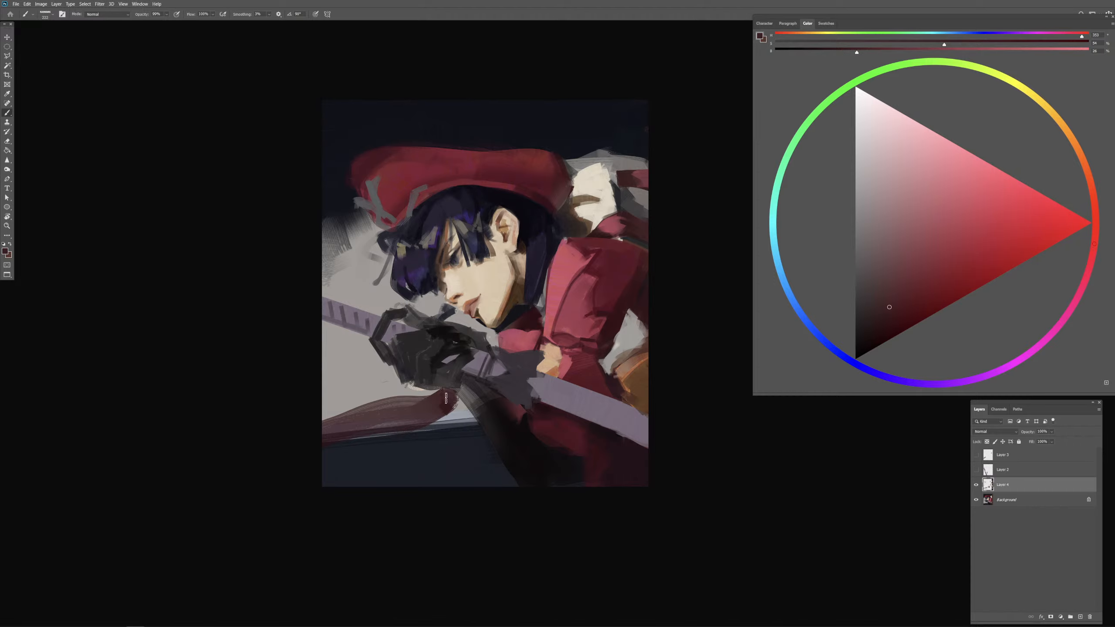
Step: Fill the middle of the dark red table-edge band with light pinkish red sampled from the sleeve
alt+click(558, 281)
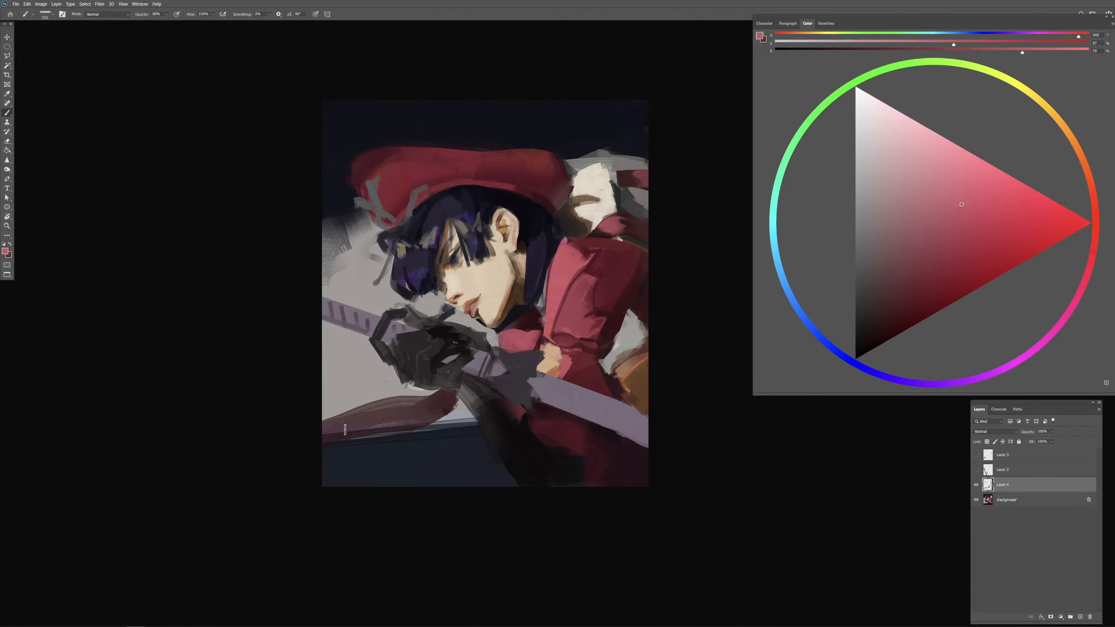
mouse_move(345, 430)
mouse_down()
mouse_move(408, 406)
mouse_move(377, 415)
mouse_move(415, 415)
mouse_up()
mouse_move(392, 422)
mouse_down()
mouse_move(369, 425)
mouse_move(417, 411)
mouse_up()
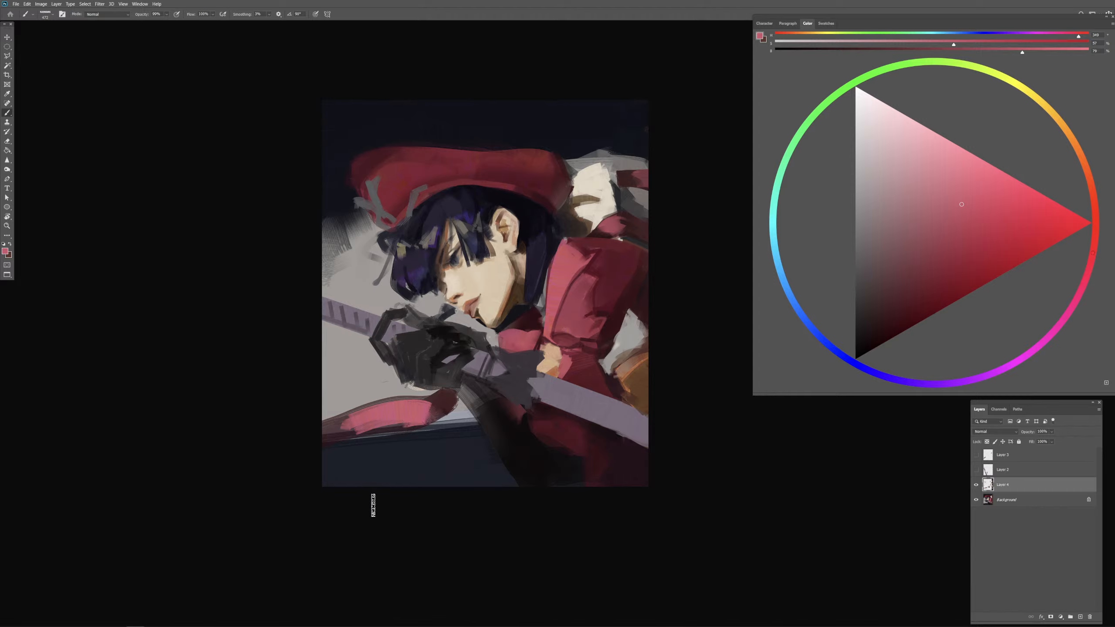
Step: Trim the table-edge band's upper side with backdrop grey and shade its lower edge with sampled dark red
alt+click(373, 394)
drag(346, 404, 434, 405)
alt+click(434, 403)
drag(367, 425, 450, 416)
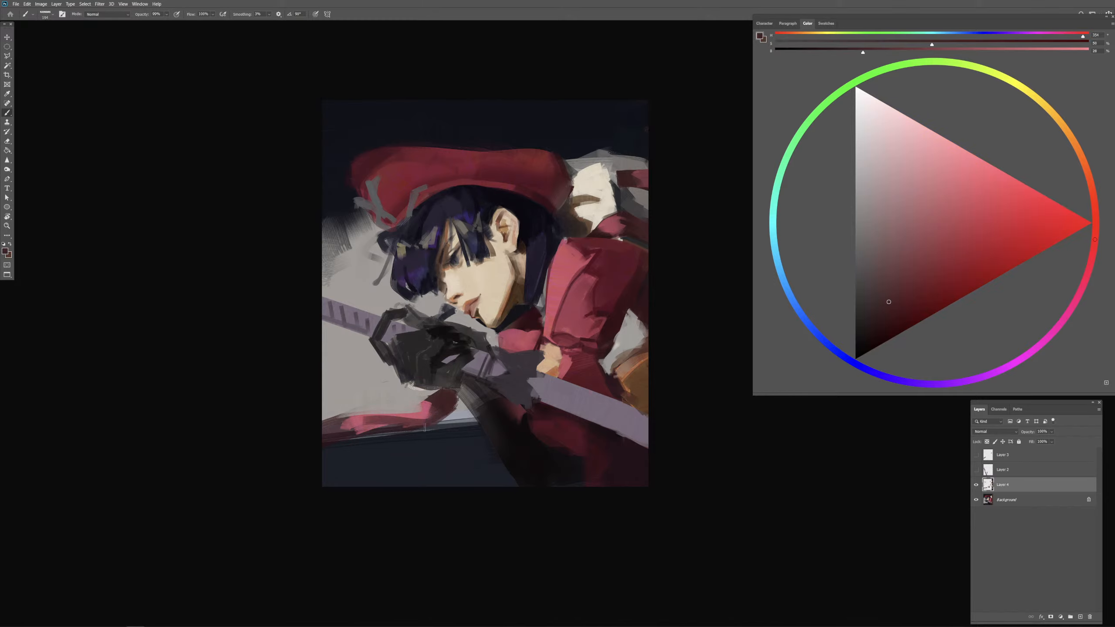
right_click(447, 413)
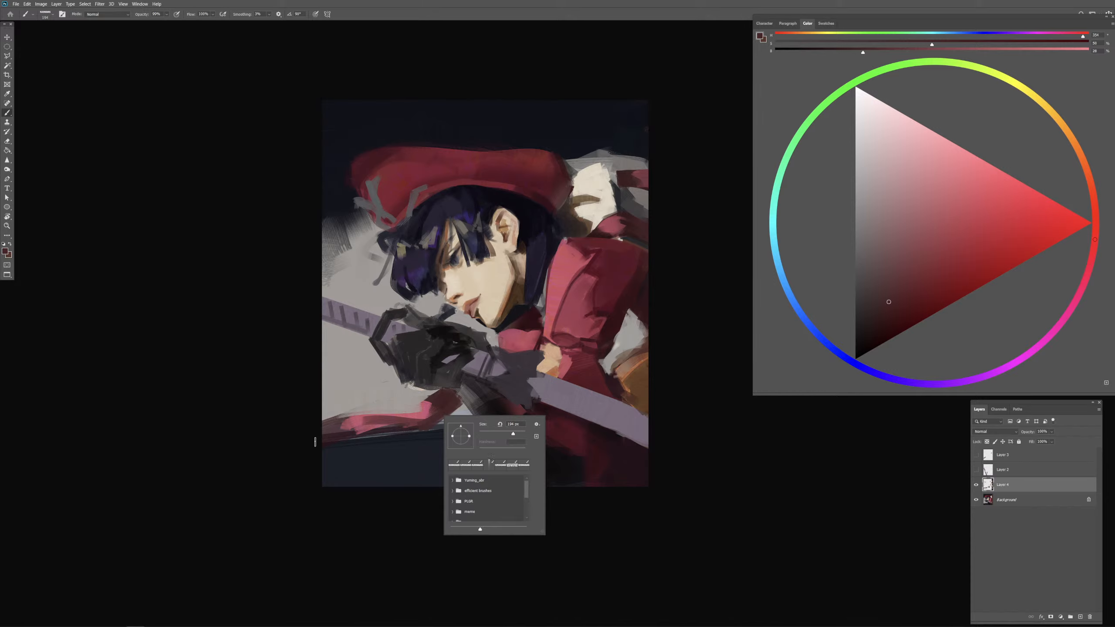
click(315, 442)
mouse_move(323, 448)
mouse_down()
mouse_move(378, 438)
mouse_move(384, 410)
mouse_up()
Step: Darken the outer stretch of the red band and cover the light table edge below it with sampled navy
alt+click(342, 410)
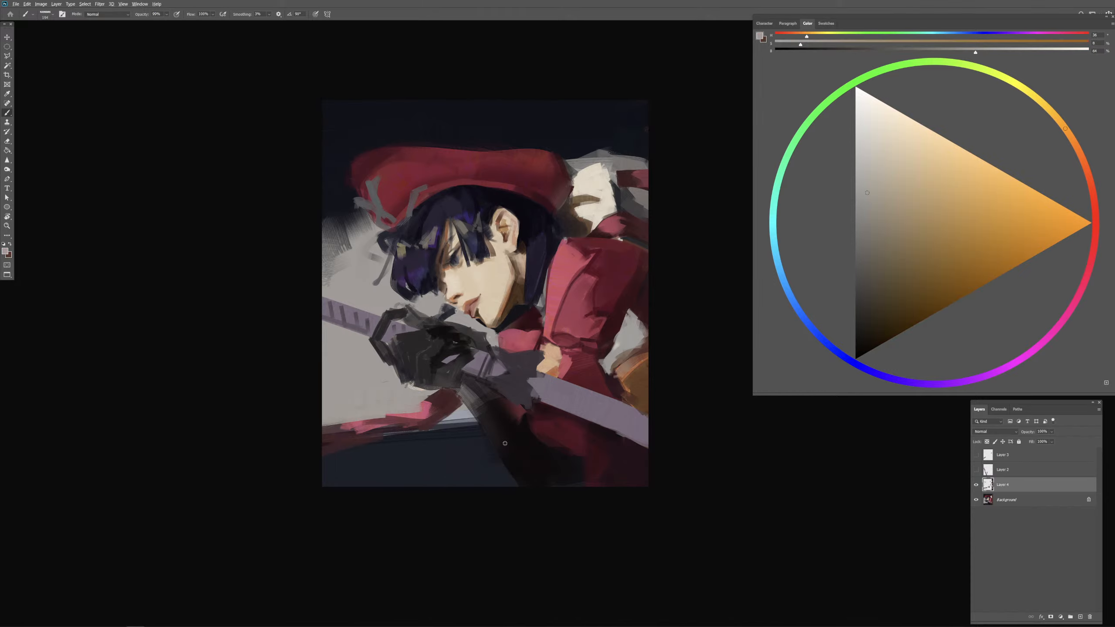
alt+click(505, 443)
alt+click(391, 457)
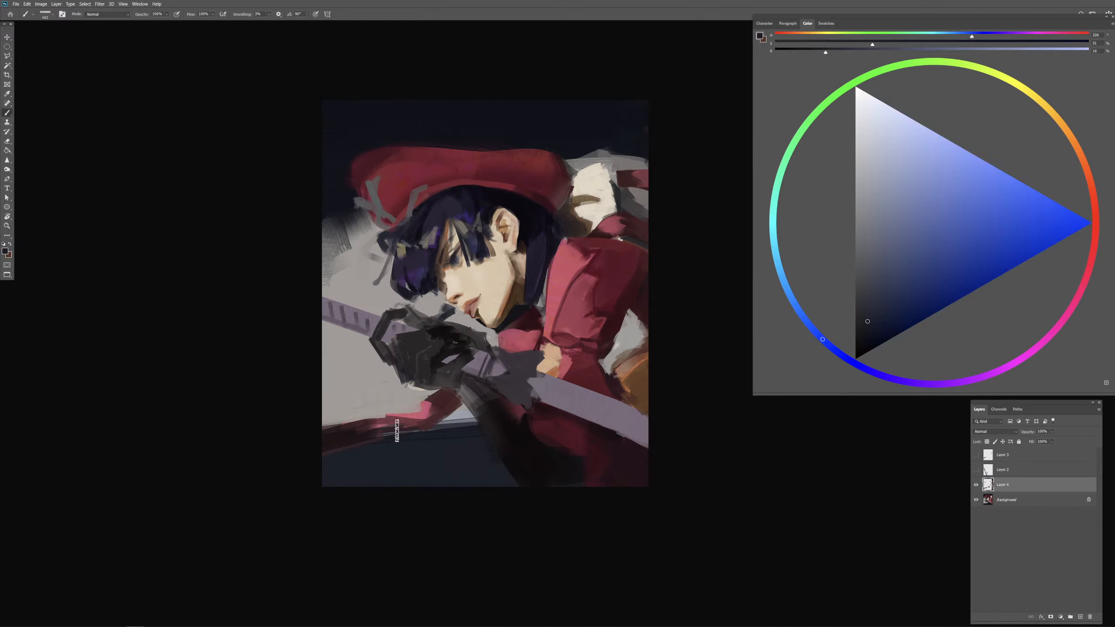
alt+click(401, 466)
drag(369, 438, 383, 439)
Step: Cover the remaining light table edge between the red band and the forearm with dark navy, cleaning the band's top with grey
alt+right_click(448, 429)
drag(449, 427, 478, 424)
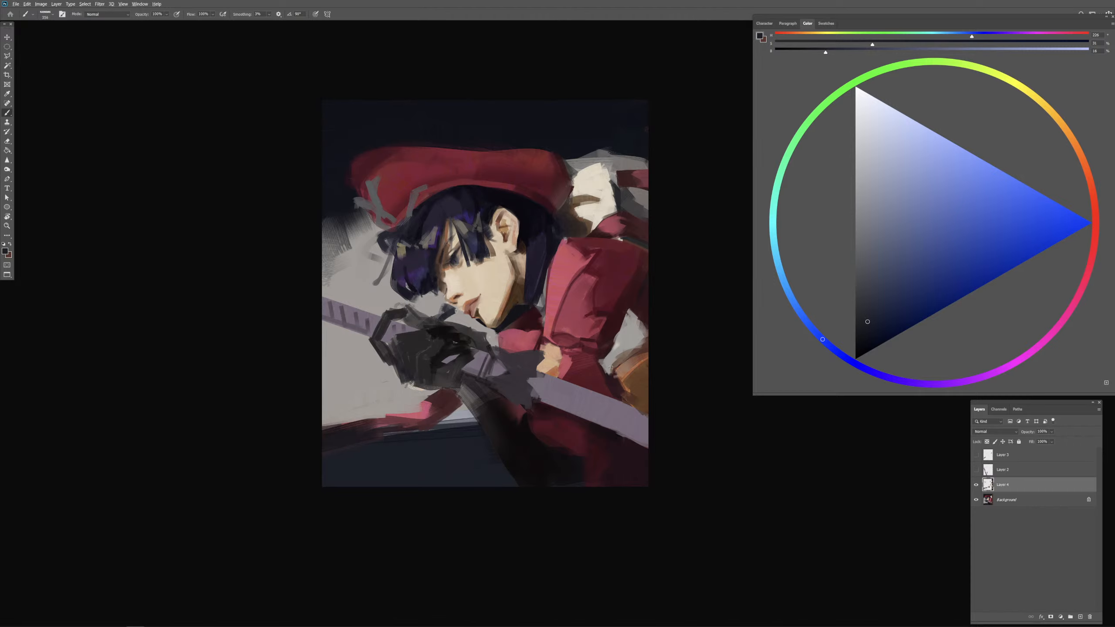
alt+click(512, 314)
alt+right_click(448, 422)
mouse_move(461, 411)
mouse_down()
mouse_move(402, 432)
mouse_move(469, 418)
mouse_up()
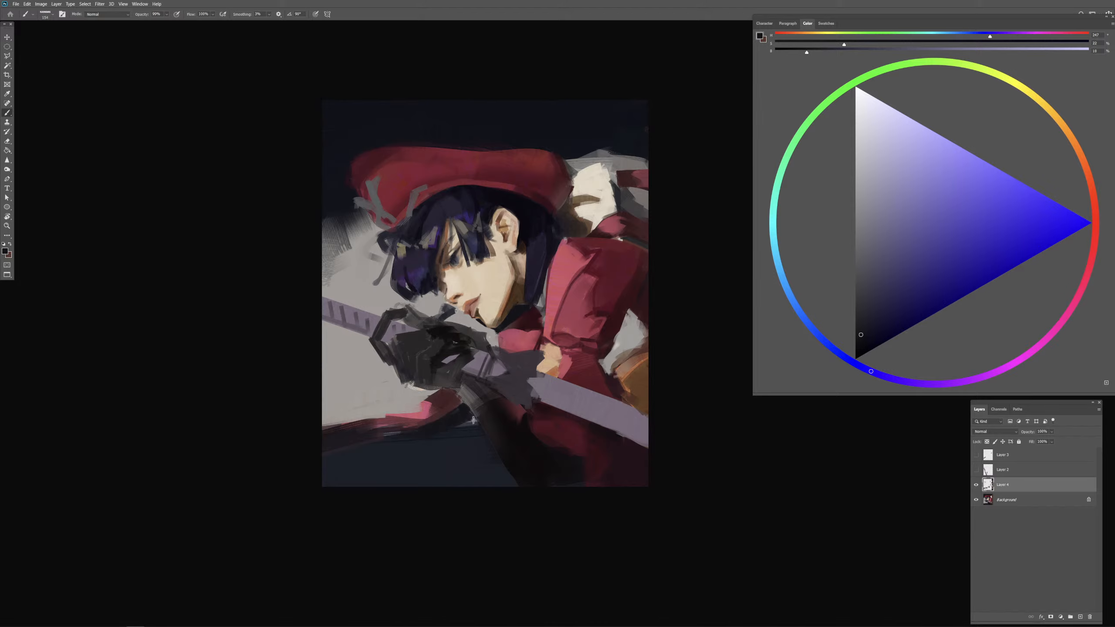
key(bracketright)
drag(385, 435, 424, 435)
alt+click(388, 403)
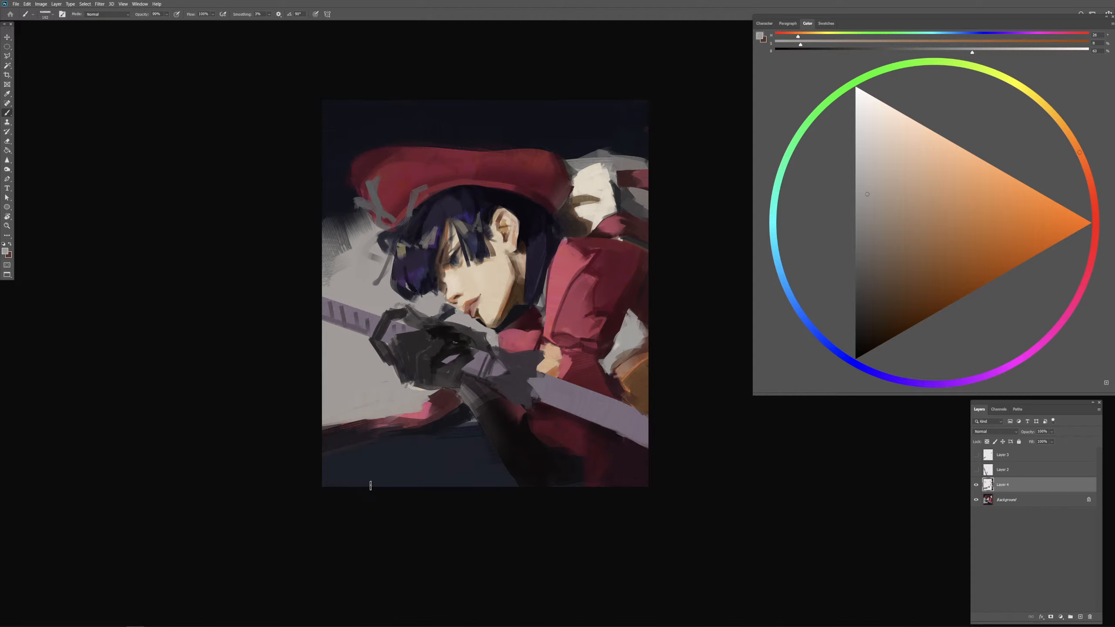
alt+click(413, 418)
drag(348, 431, 347, 411)
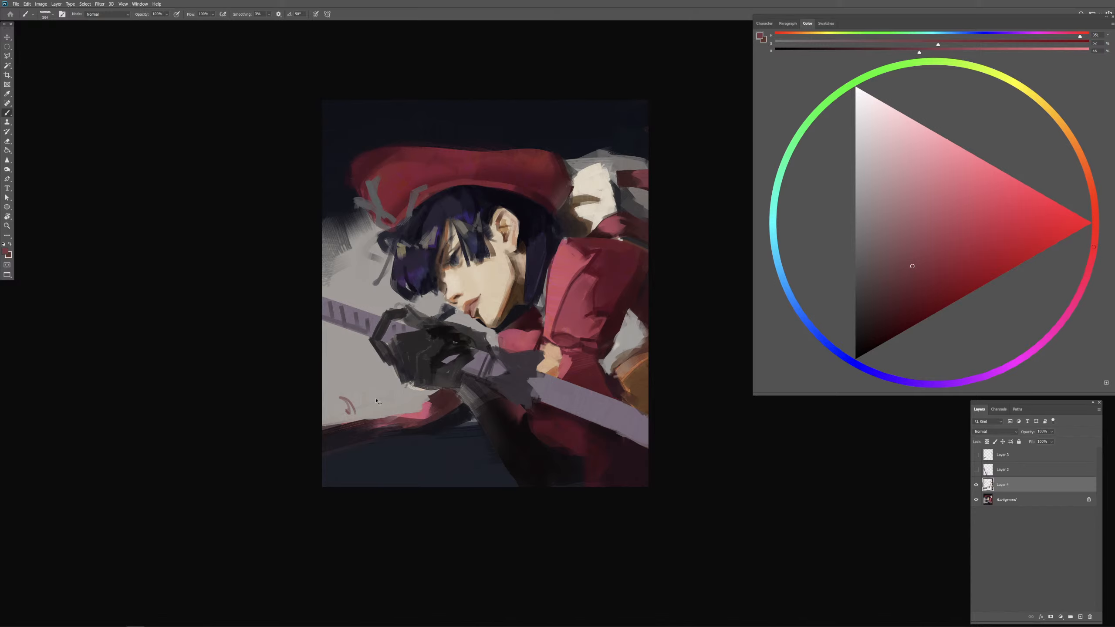
key(ctrl+z)
Step: Thin out the outer stretch of the red band with sampled grey and blend the dark table front below it with navy
alt+click(361, 398)
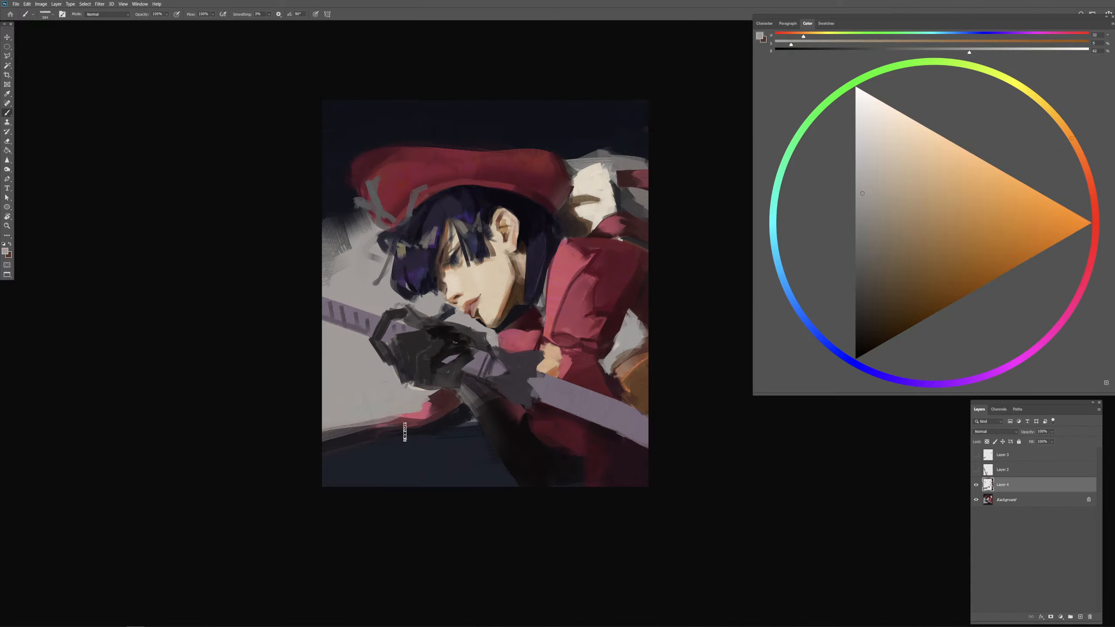
alt+click(435, 424)
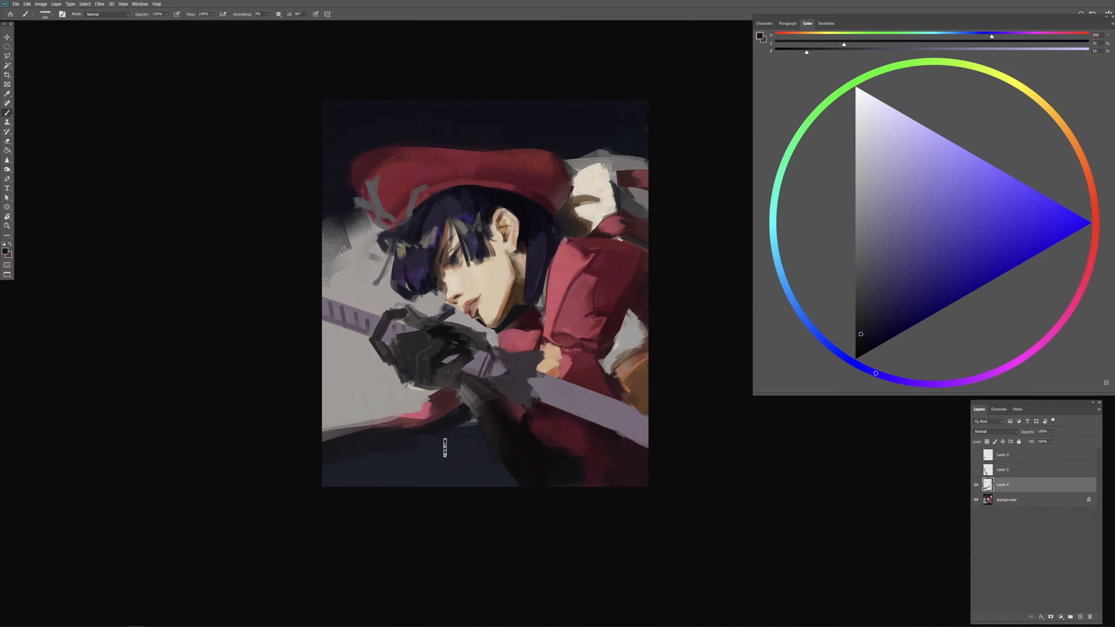
mouse_move(429, 451)
mouse_down()
mouse_move(457, 455)
mouse_move(394, 476)
mouse_move(391, 448)
mouse_move(366, 462)
mouse_move(336, 459)
mouse_up()
alt+click(365, 459)
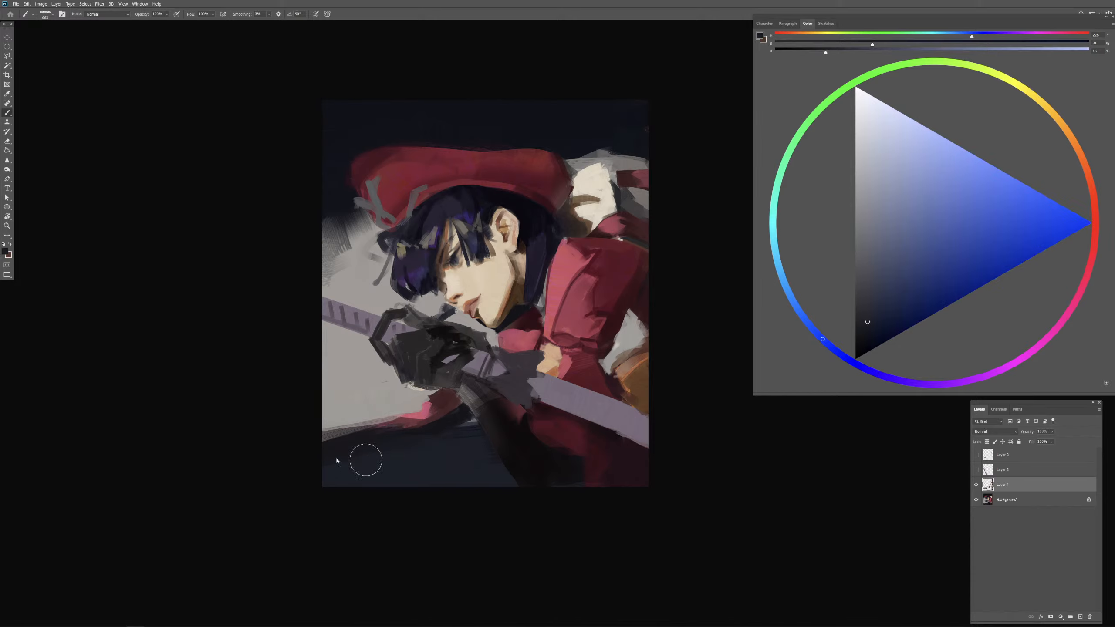
mouse_move(418, 459)
mouse_down()
mouse_move(412, 470)
mouse_move(435, 448)
mouse_move(410, 440)
mouse_up()
alt+click(446, 416)
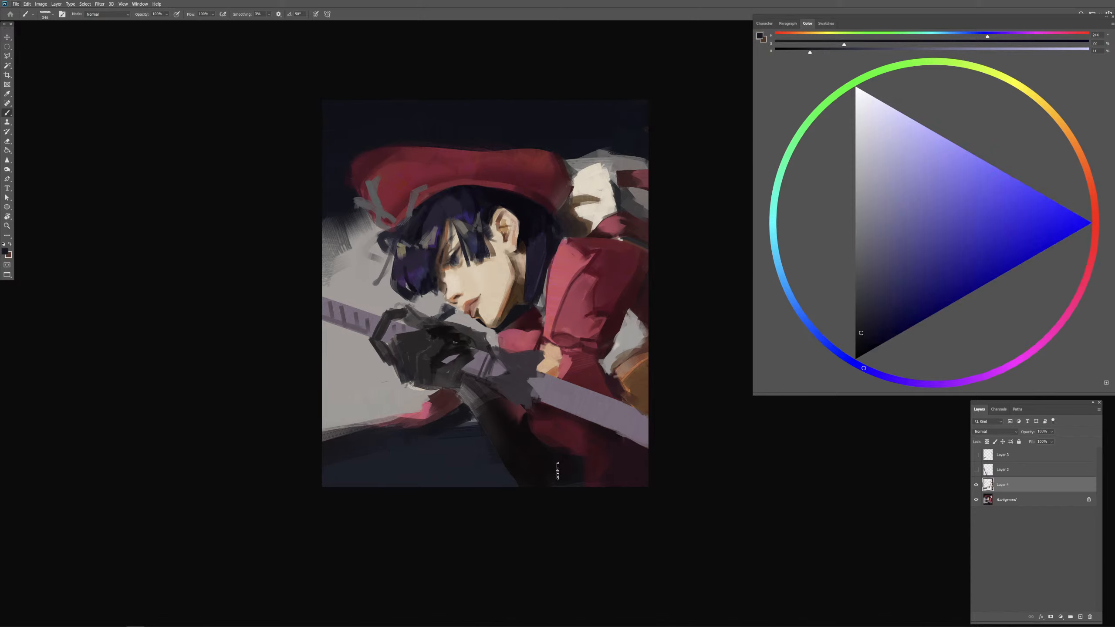
Step: Refine the upper forearm and its outer edge below the gloved hand with sampled near-black and dark grey tones
drag(494, 409, 476, 410)
alt+click(494, 409)
drag(452, 370, 450, 380)
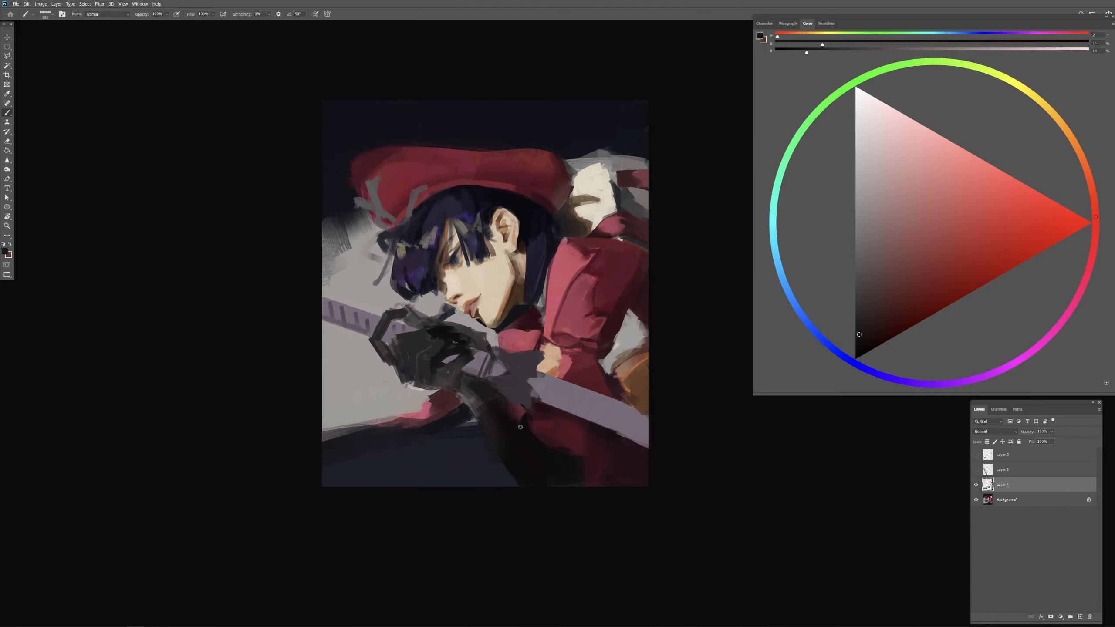
alt+click(492, 418)
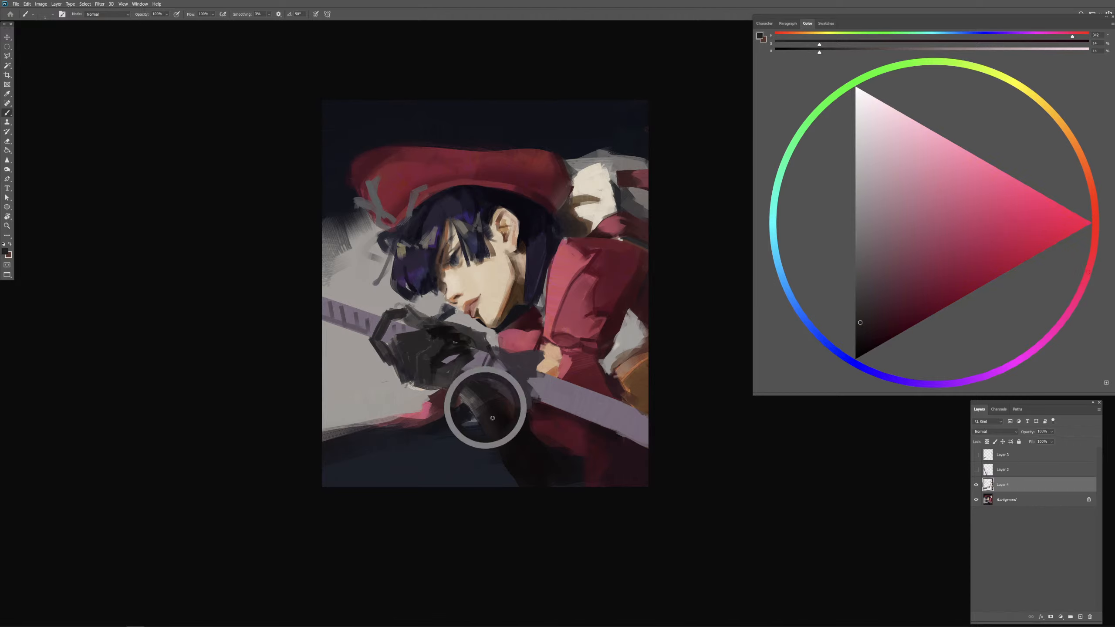
drag(493, 418, 498, 427)
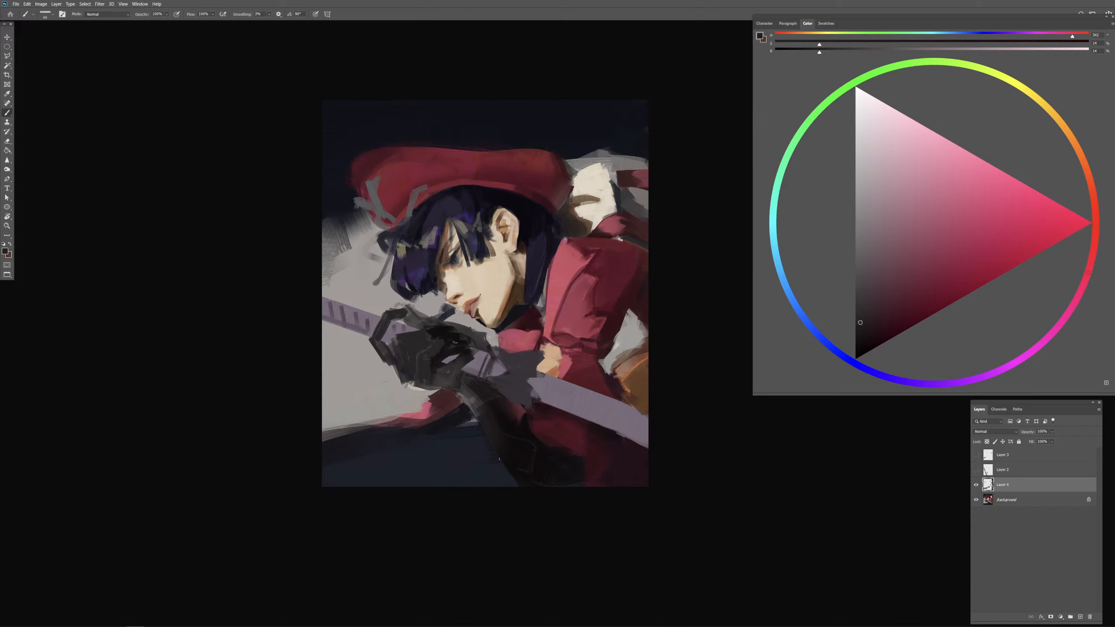
mouse_move(497, 433)
mouse_down()
mouse_move(500, 447)
mouse_move(488, 425)
mouse_up()
alt+click(508, 463)
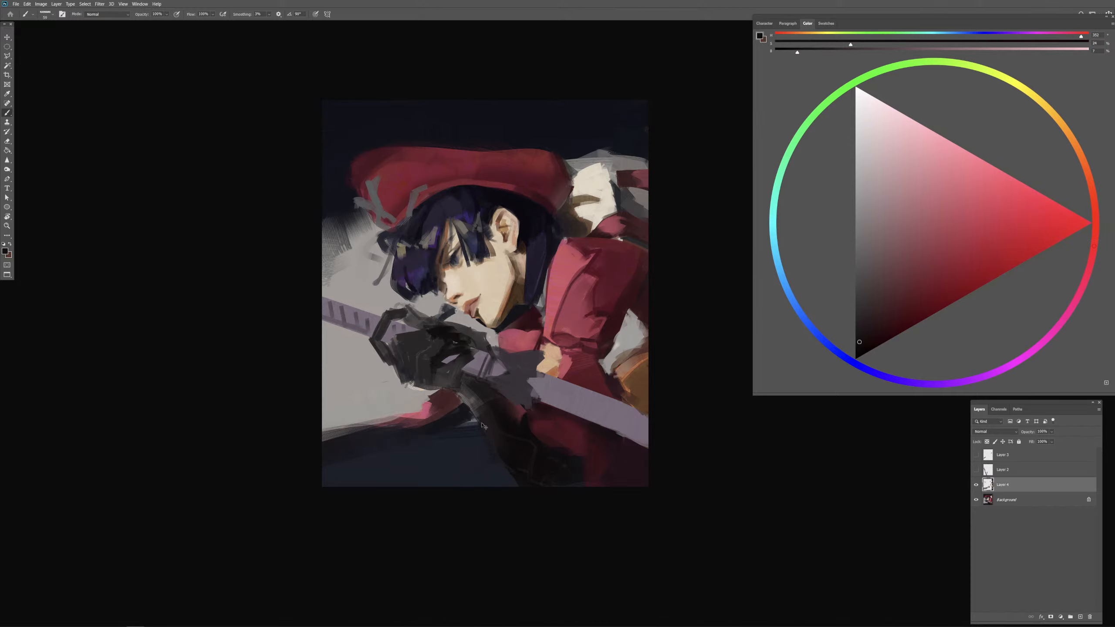
Step: Darken the lower forearm and blend its inner edge into the red cloth with sampled near-black
alt+click(493, 430)
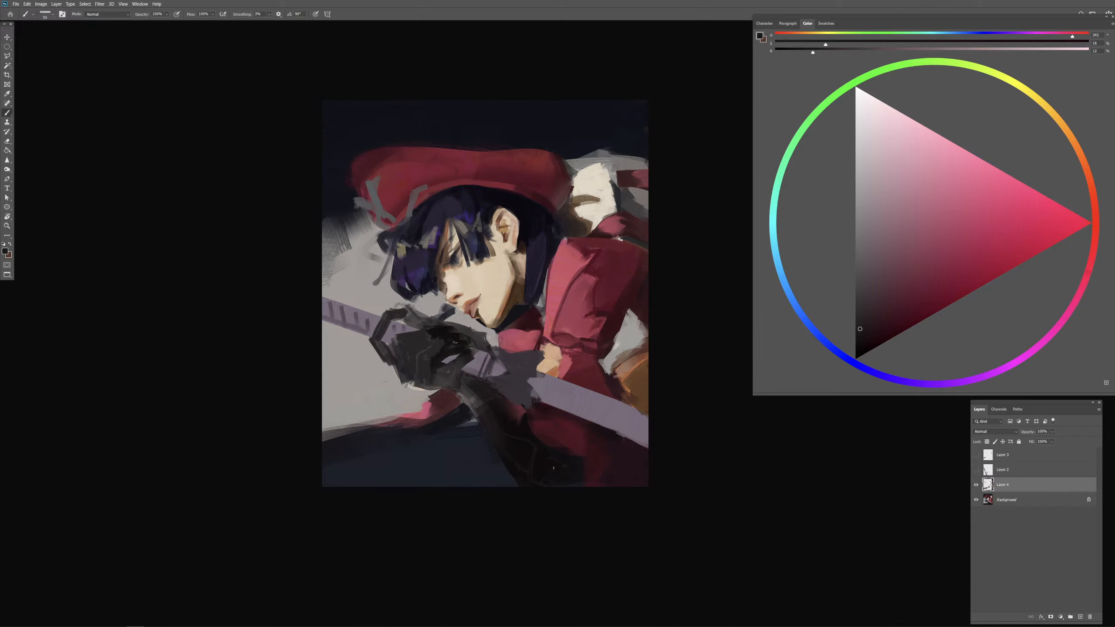
alt+click(501, 435)
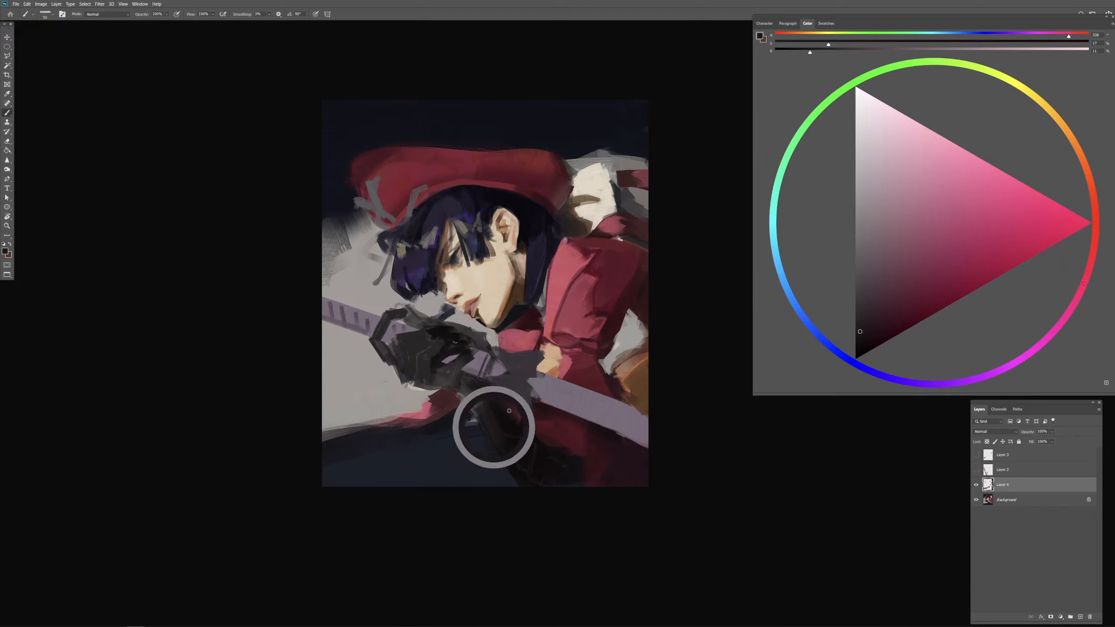
alt+drag(543, 464, 553, 458)
alt+click(544, 460)
alt+click(548, 431)
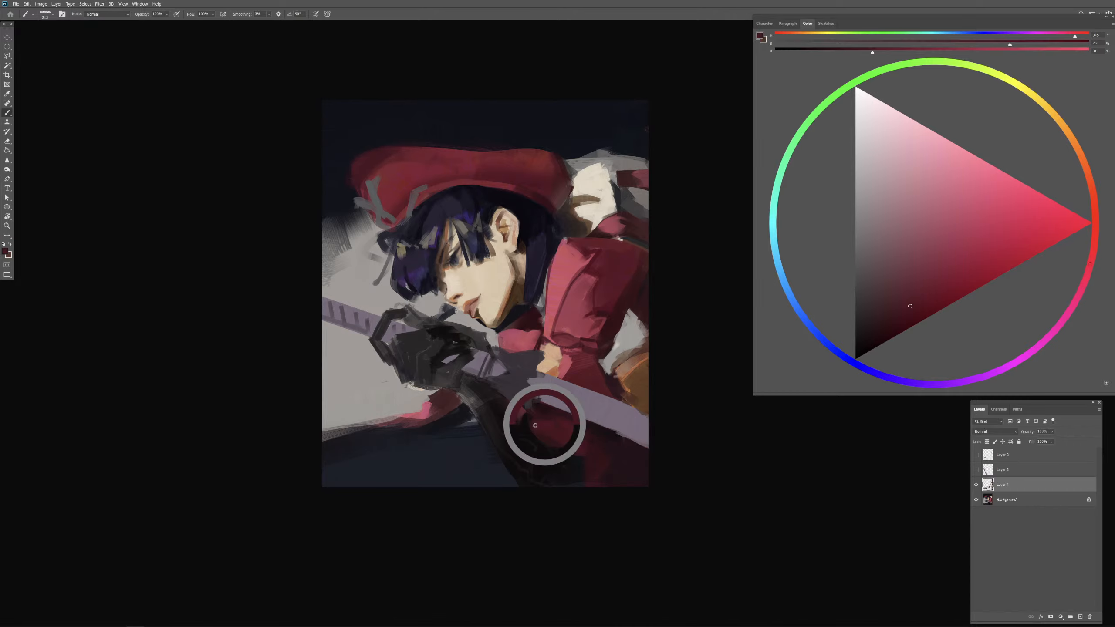
Step: Shade the red cloth between the forearm and the purple bar with sampled dark red and near-black
alt+click(537, 433)
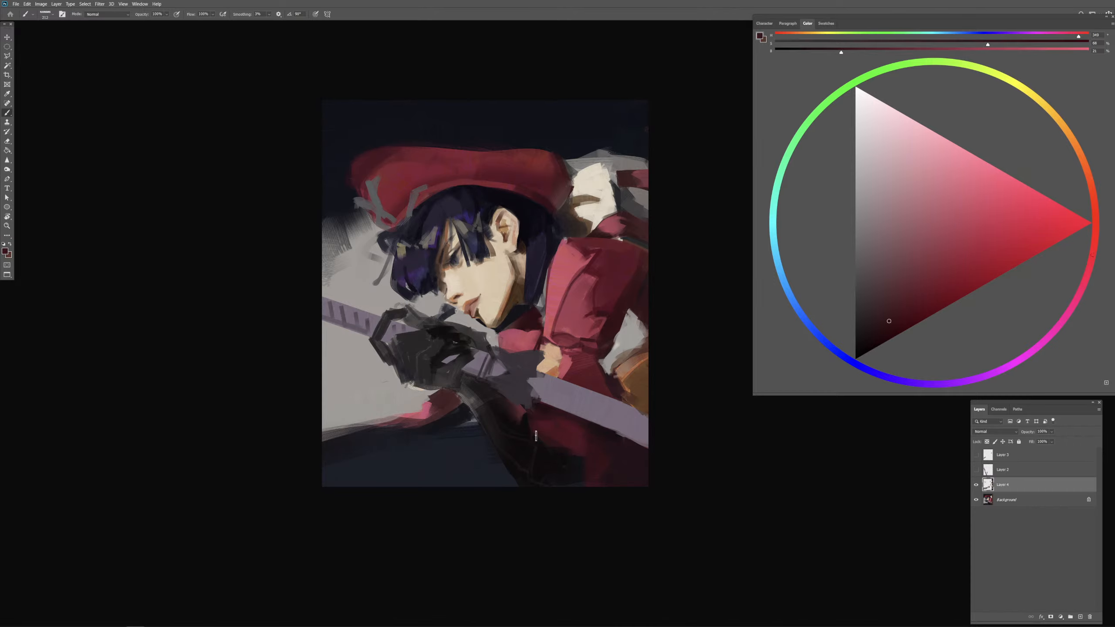
alt+click(546, 412)
alt+click(558, 453)
alt+click(556, 446)
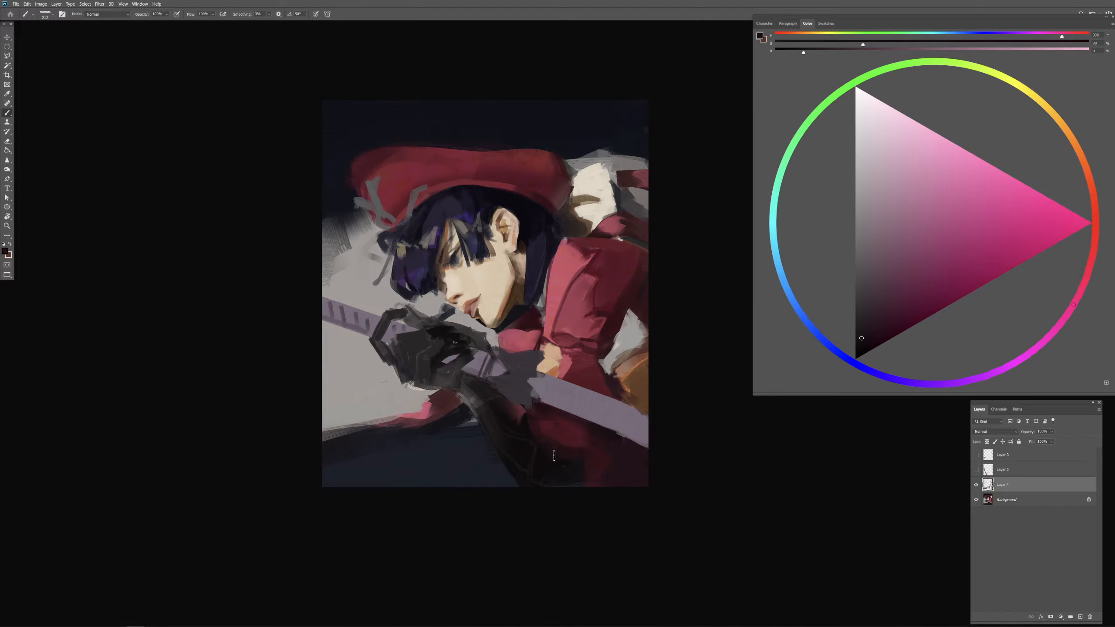
mouse_move(582, 445)
mouse_down()
mouse_move(593, 445)
mouse_move(577, 459)
mouse_move(594, 440)
mouse_up()
alt+click(566, 429)
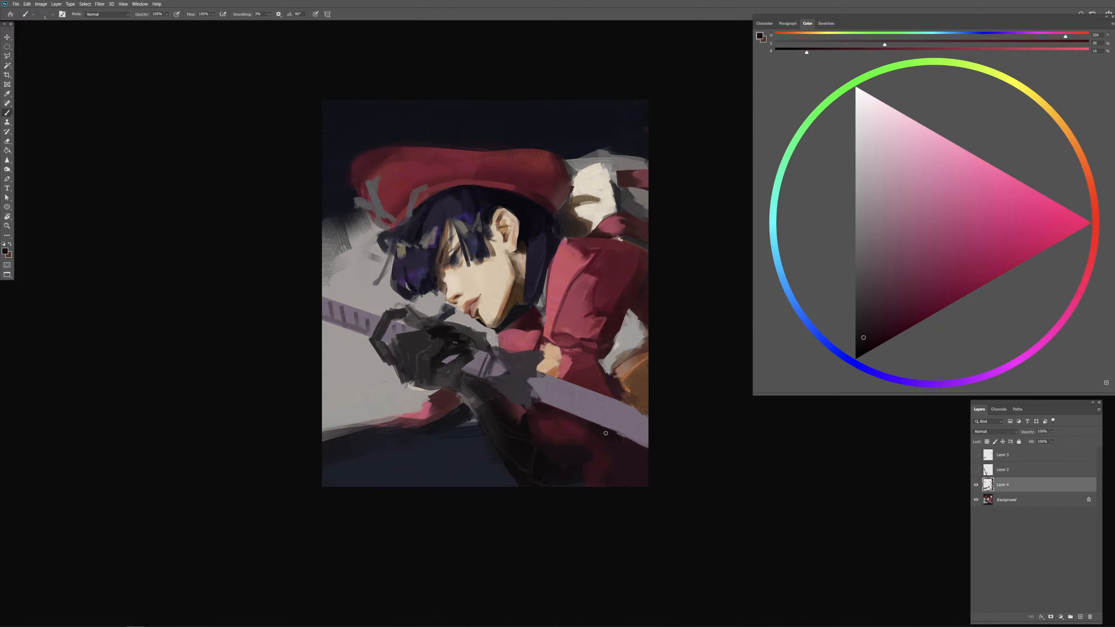
Step: Break up the red cloth's lower outer area below the purple bar with near-black folds and dark red patches
alt+click(606, 433)
alt+click(579, 480)
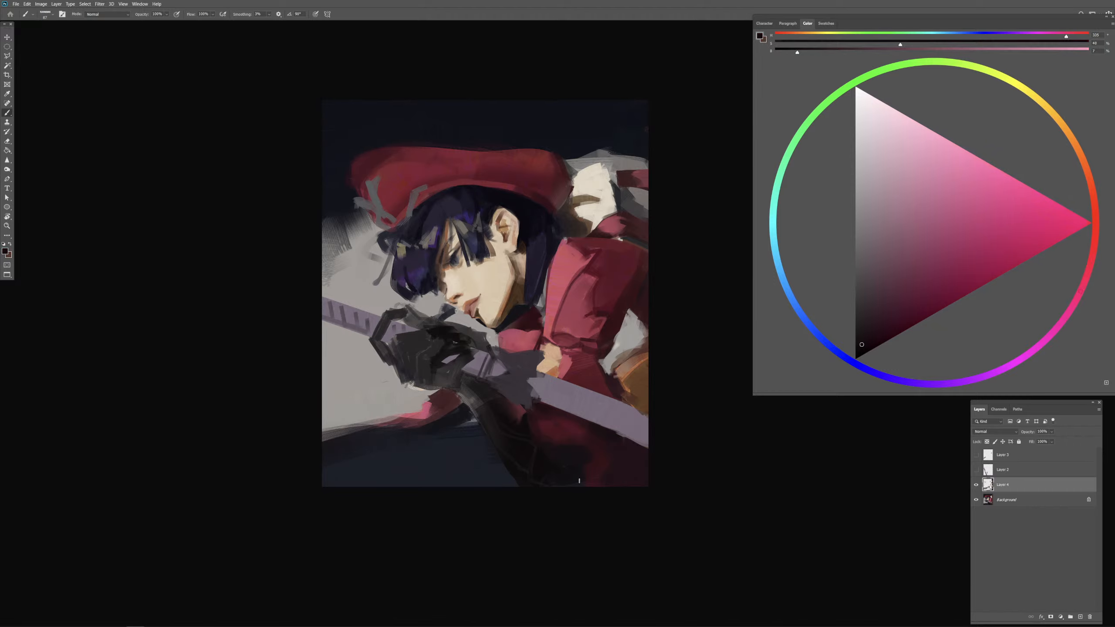
drag(588, 467, 593, 470)
mouse_move(615, 447)
mouse_down()
mouse_move(633, 470)
mouse_move(605, 476)
mouse_up()
alt+click(621, 413)
alt+click(623, 419)
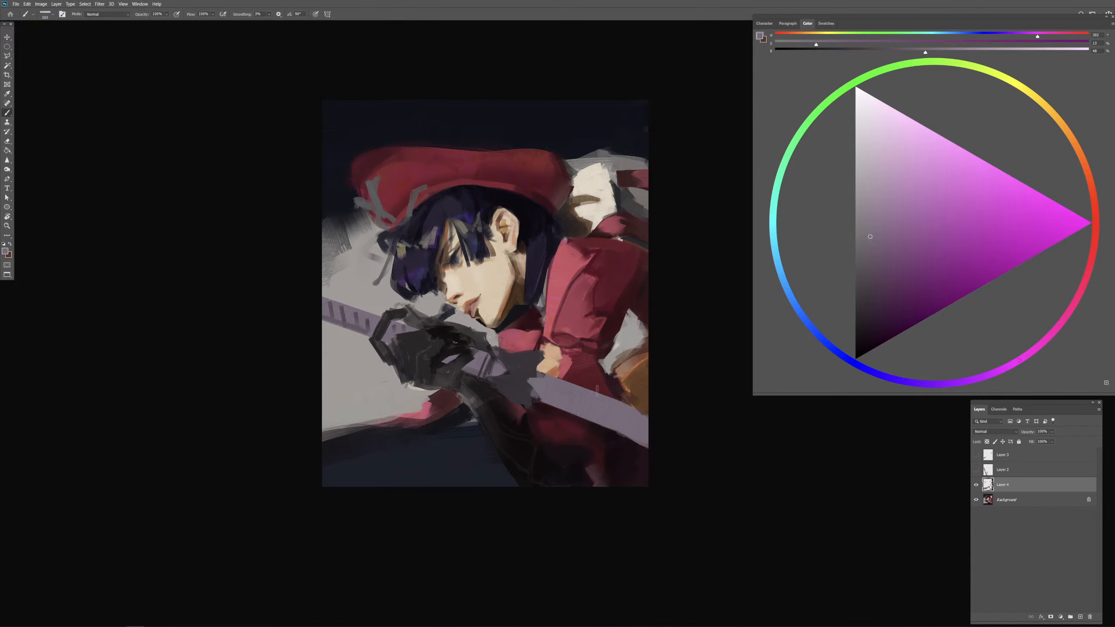
alt+click(518, 368)
mouse_move(566, 405)
mouse_down()
mouse_move(622, 405)
mouse_move(664, 437)
mouse_up()
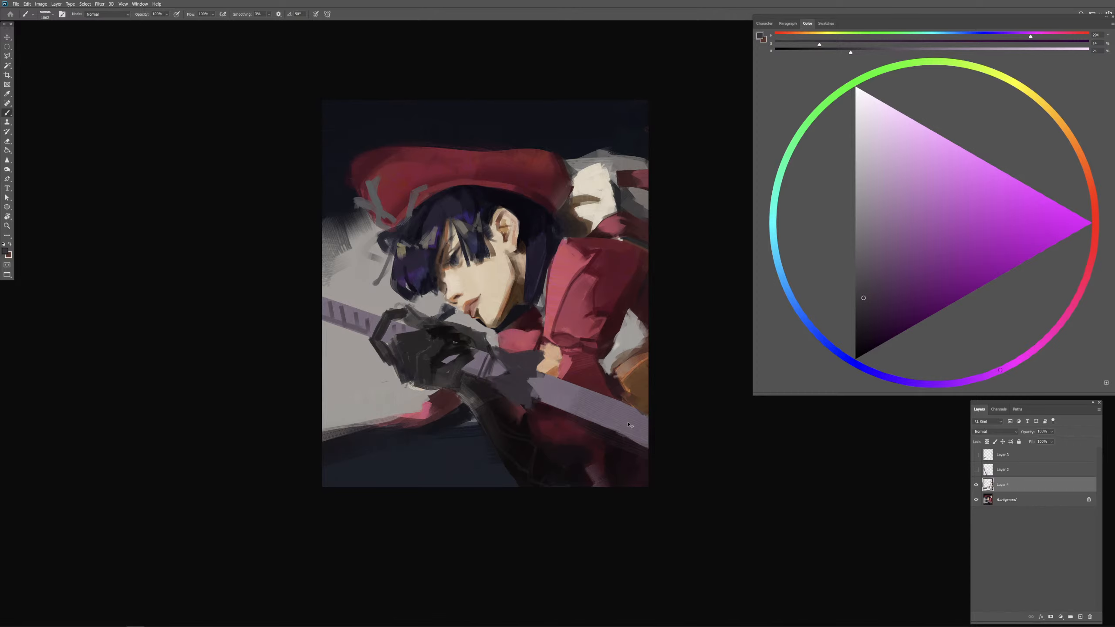
key(ctrl+z)
drag(609, 408, 665, 424)
mouse_move(645, 425)
mouse_down()
mouse_move(622, 425)
mouse_move(677, 444)
mouse_up()
mouse_move(589, 401)
mouse_down()
mouse_move(669, 443)
mouse_move(589, 422)
mouse_up()
key(ctrl+z)
key(ctrl+z)
key(ctrl+z)
drag(685, 452, 573, 407)
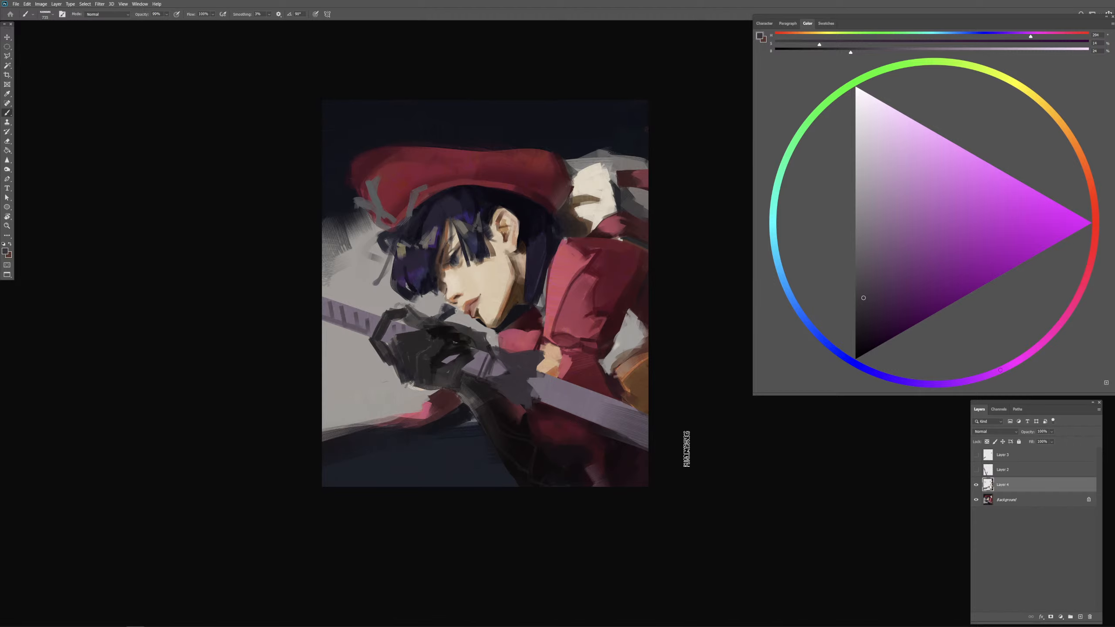
key(ctrl+z)
Step: Shade the purple bar's outer stretch with long dark purple strokes and blend them using sampled mid-purple
drag(686, 449, 564, 403)
alt+click(561, 402)
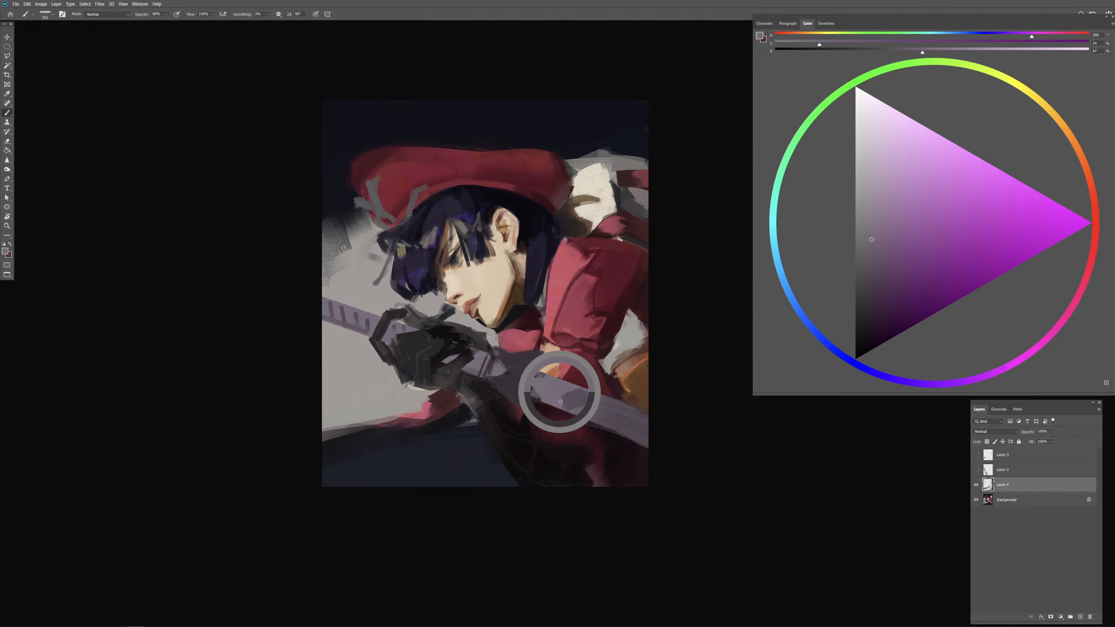
alt+click(578, 405)
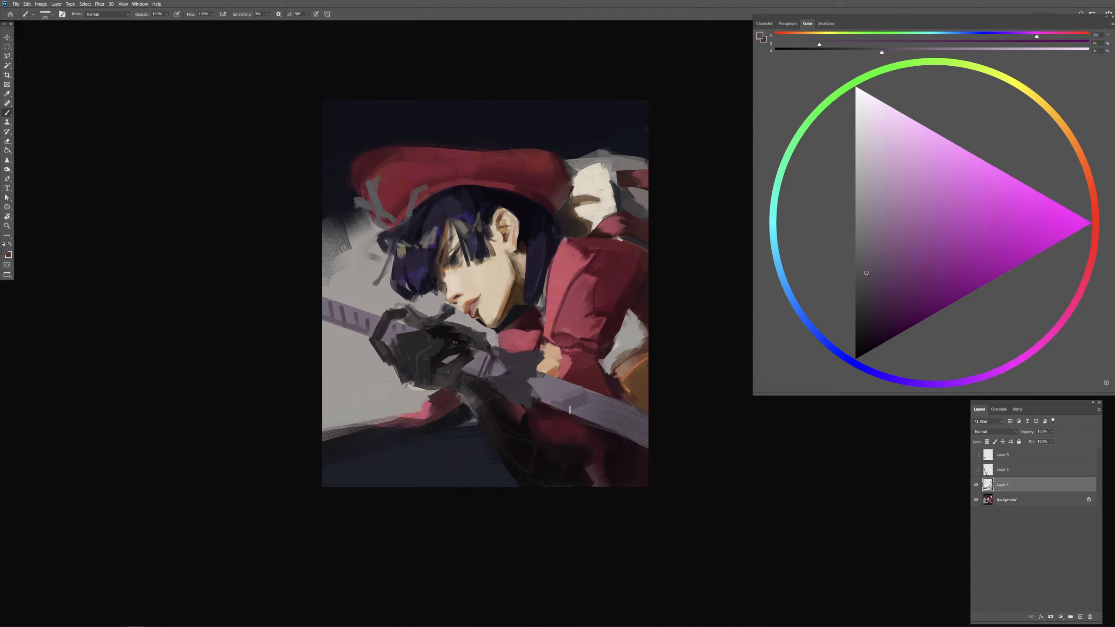
mouse_move(589, 406)
mouse_down()
mouse_move(619, 408)
mouse_move(597, 406)
mouse_move(651, 434)
mouse_up()
drag(658, 407, 619, 408)
Step: Clean the bar's lower edge with the cloth's near-black and deepen the bar's shading with a darker greyish purple
alt+click(629, 446)
mouse_move(624, 450)
mouse_down()
mouse_move(605, 450)
mouse_move(651, 452)
mouse_up()
drag(573, 446, 588, 443)
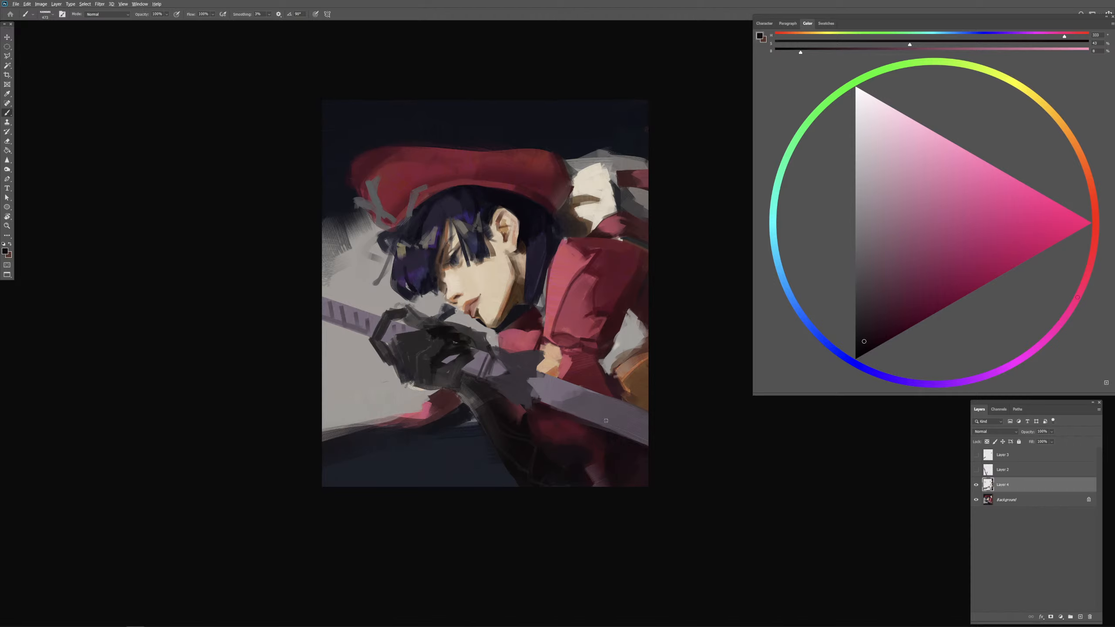
alt+click(613, 419)
click(866, 304)
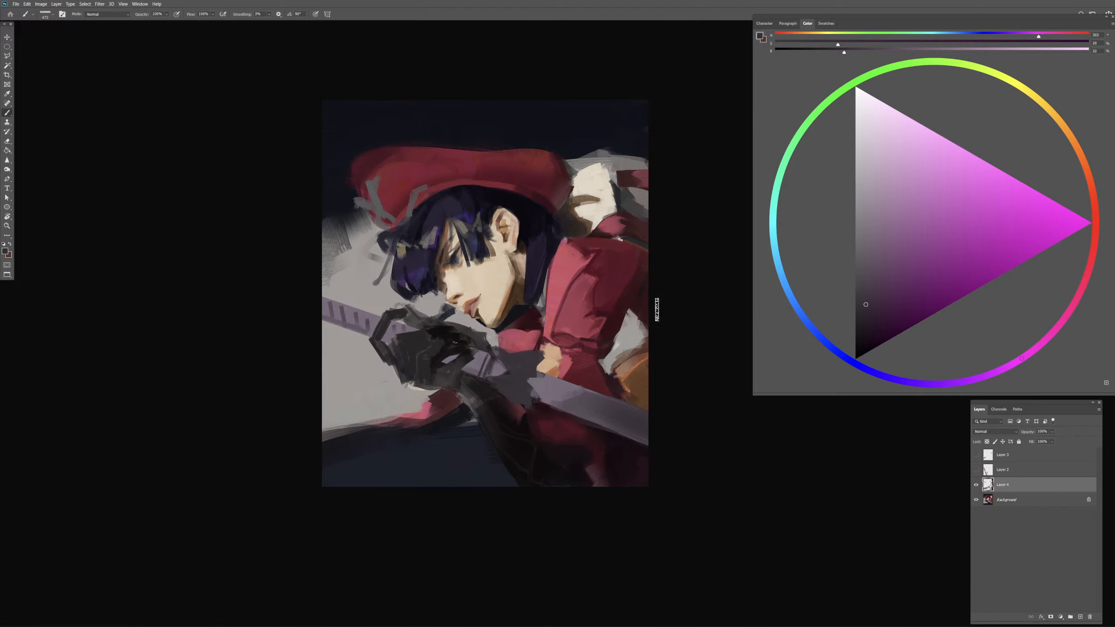
Step: Refine the red sleeve's folds and its top edge at the shoulder with sampled reds
drag(592, 332, 576, 350)
alt+click(597, 330)
mouse_move(593, 253)
mouse_down()
mouse_move(582, 262)
mouse_move(596, 259)
mouse_up()
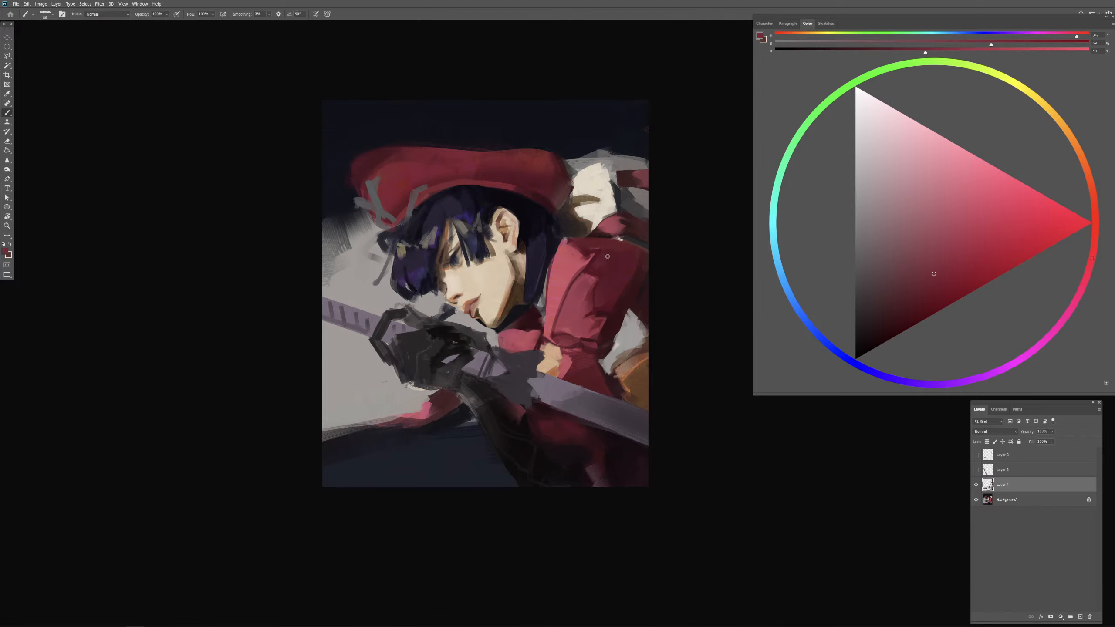
alt+click(567, 243)
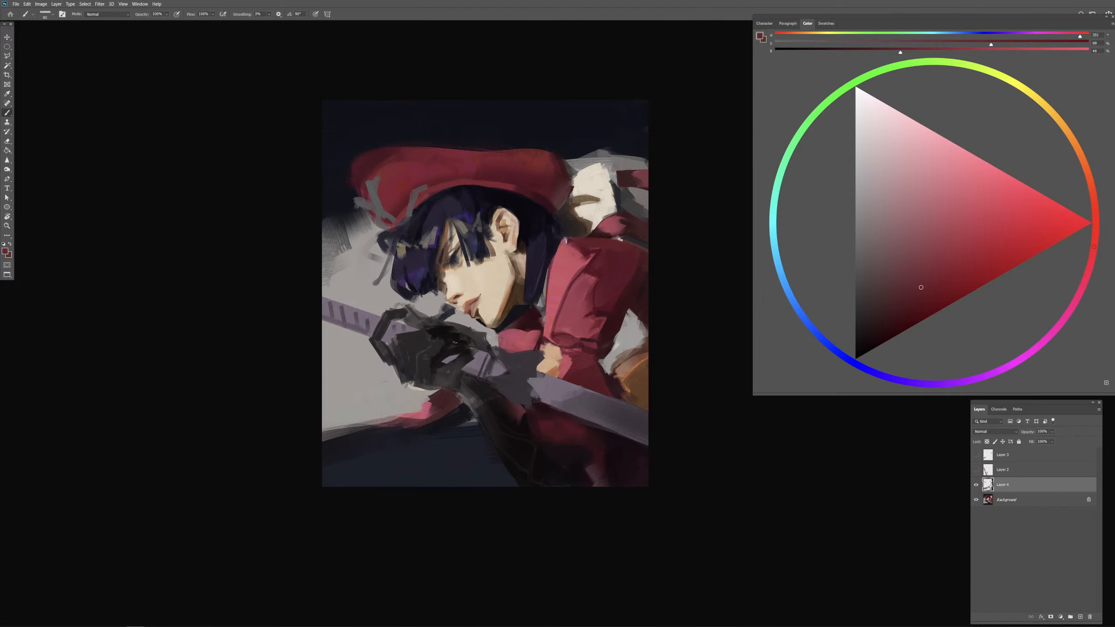
alt+click(631, 277)
Step: Extend the hair lock beside the neck with dark navy, add violet-blue accents at its tip, and undo the last stroke
alt+click(533, 301)
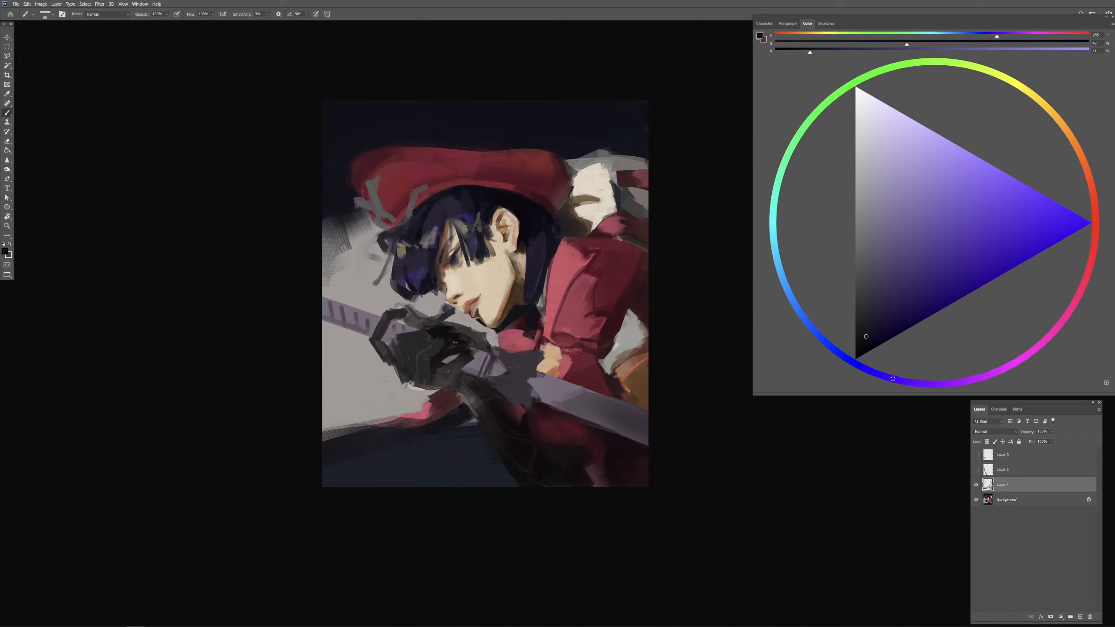
alt+click(454, 211)
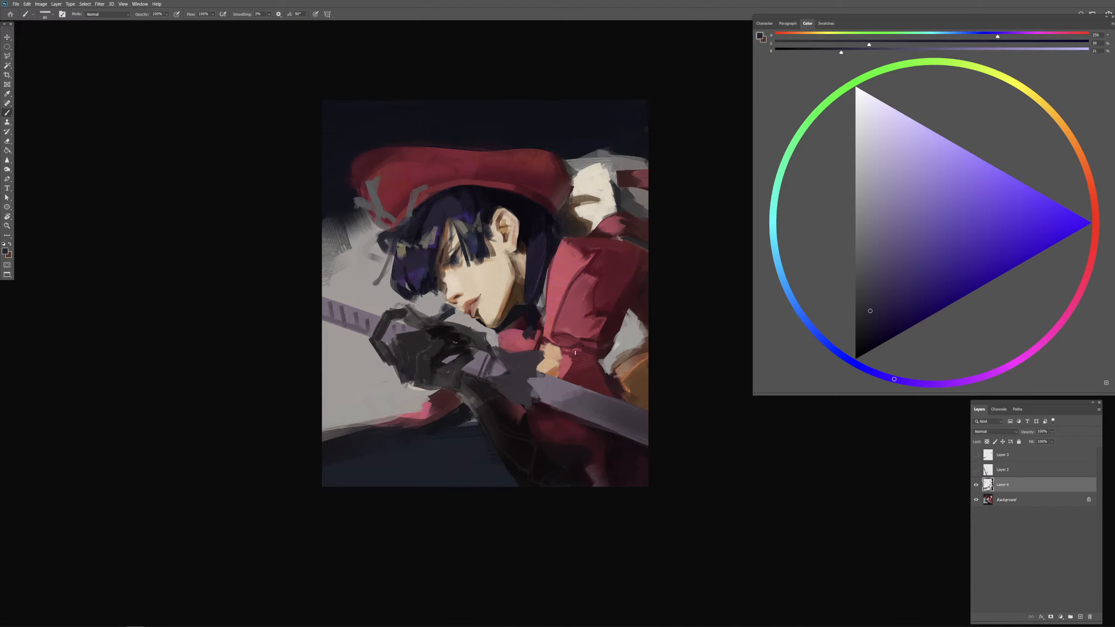
alt+click(422, 272)
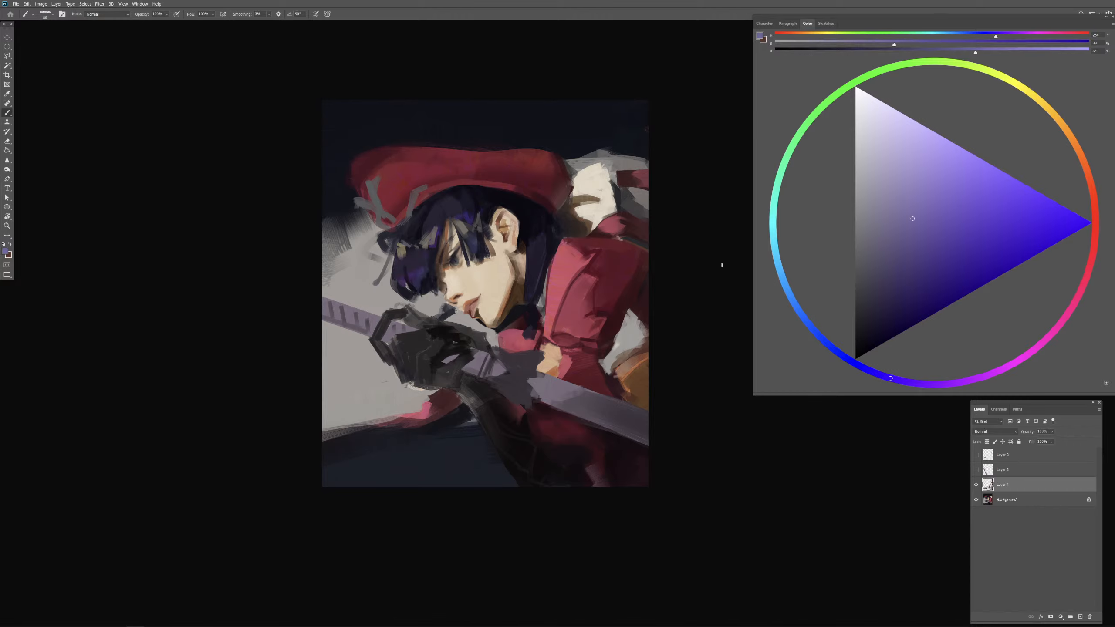
drag(573, 348, 538, 347)
alt+click(533, 273)
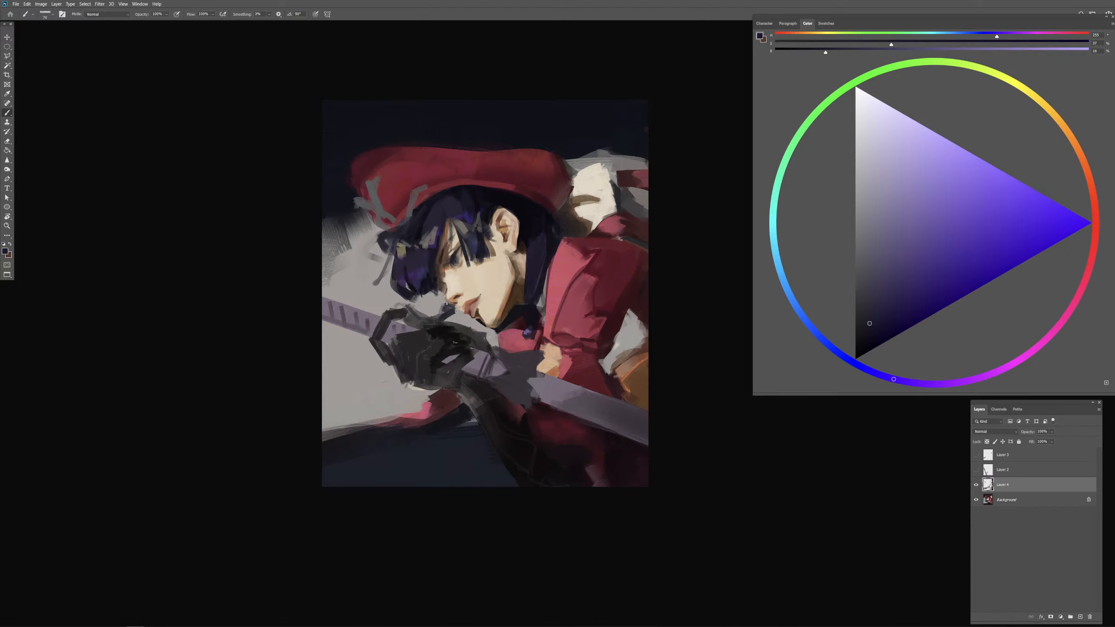
key(ctrl+z)
Step: Adjust the dark blue hair strokes between the mouth and the gloved hand with dark navy
key(ctrl+plus)
key(ctrl+plus)
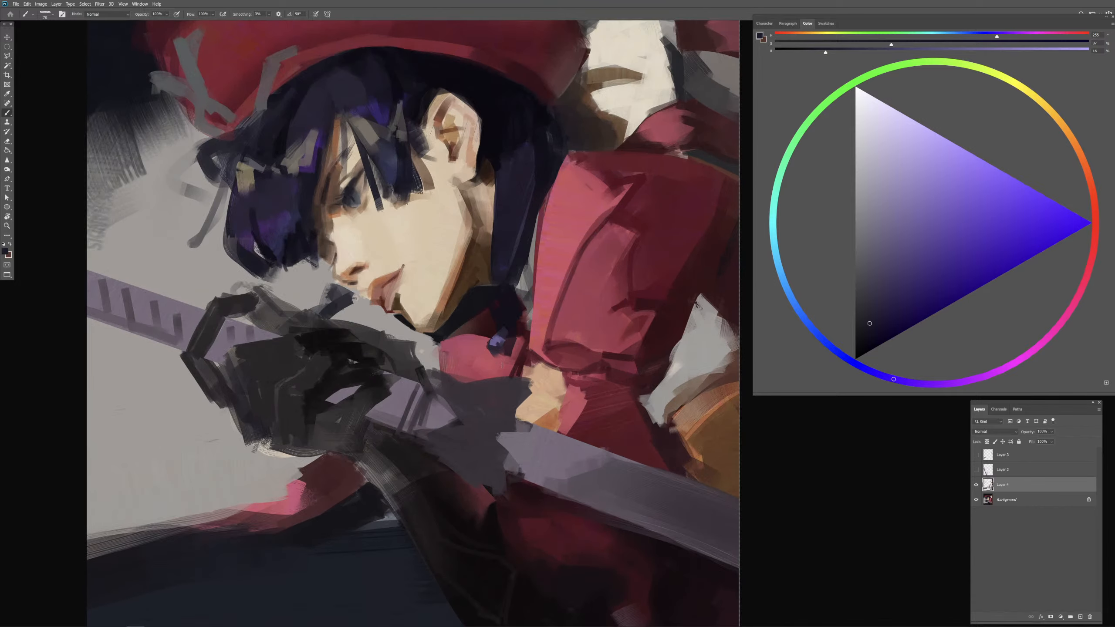
drag(463, 316, 563, 291)
mouse_move(448, 259)
mouse_down()
mouse_move(440, 264)
mouse_move(449, 263)
mouse_up()
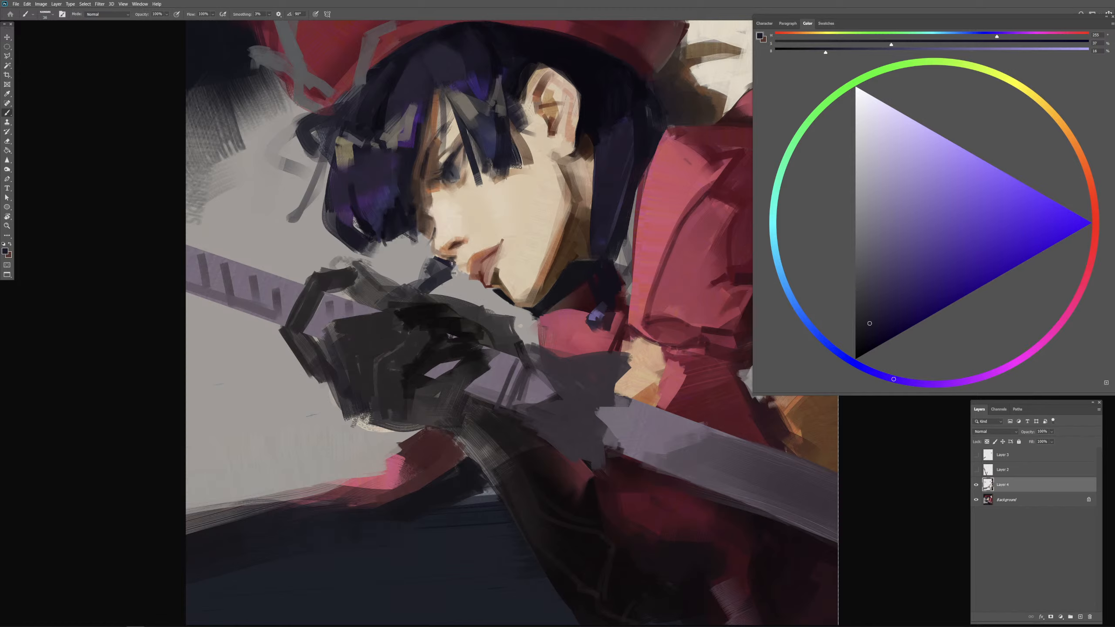
drag(453, 264, 455, 270)
Step: Reshape the lips with sampled skin orange, dark red-brown and muted pink
alt+click(467, 267)
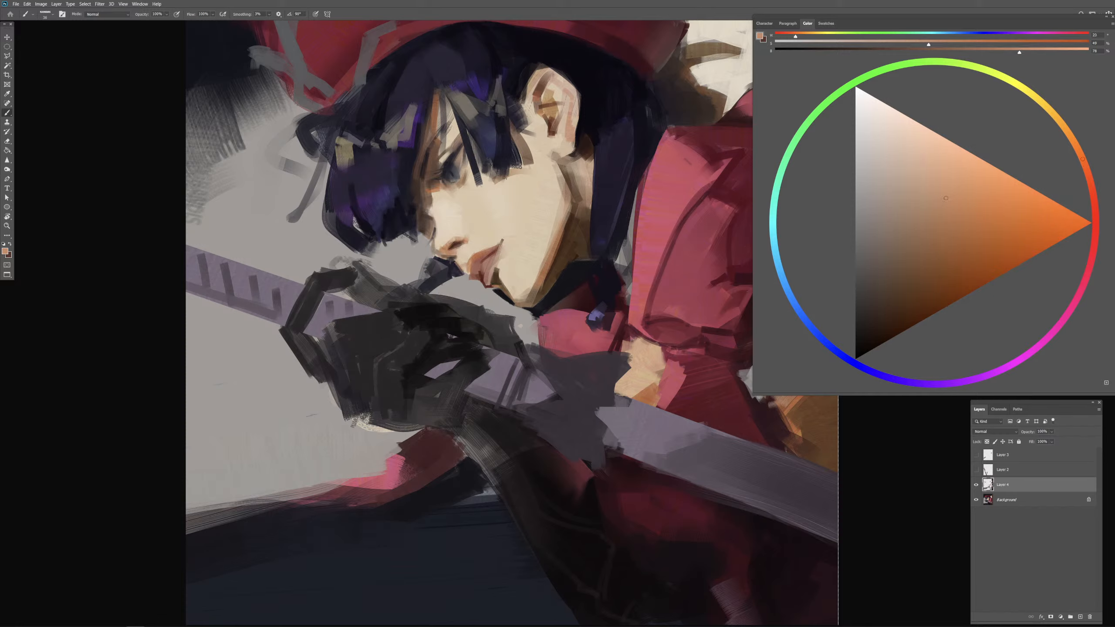
alt+click(483, 278)
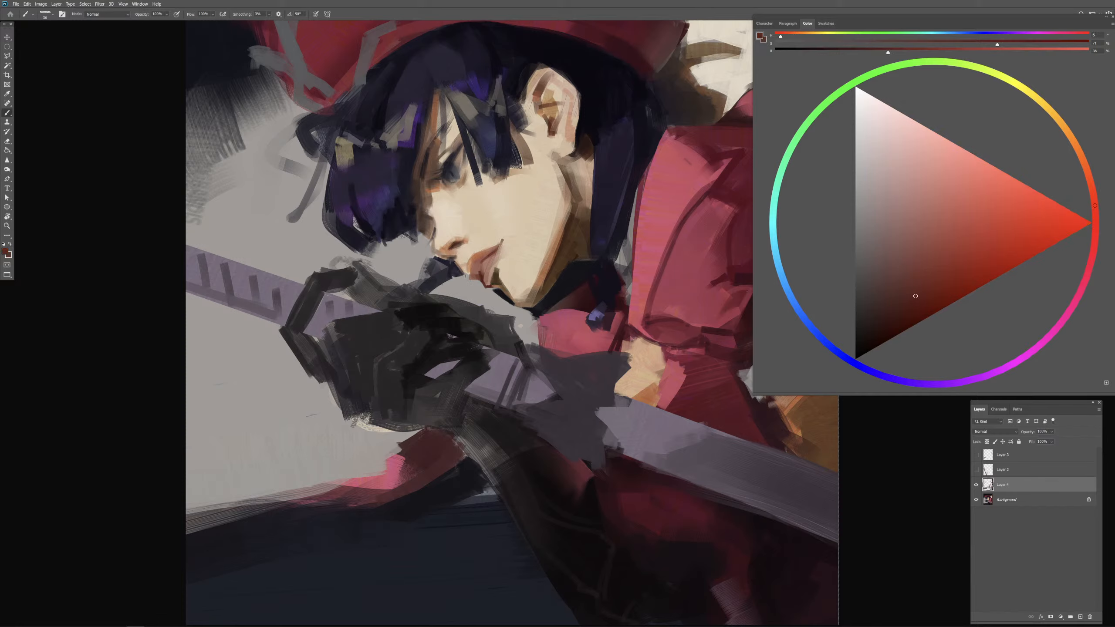
drag(465, 281, 481, 274)
alt+click(475, 269)
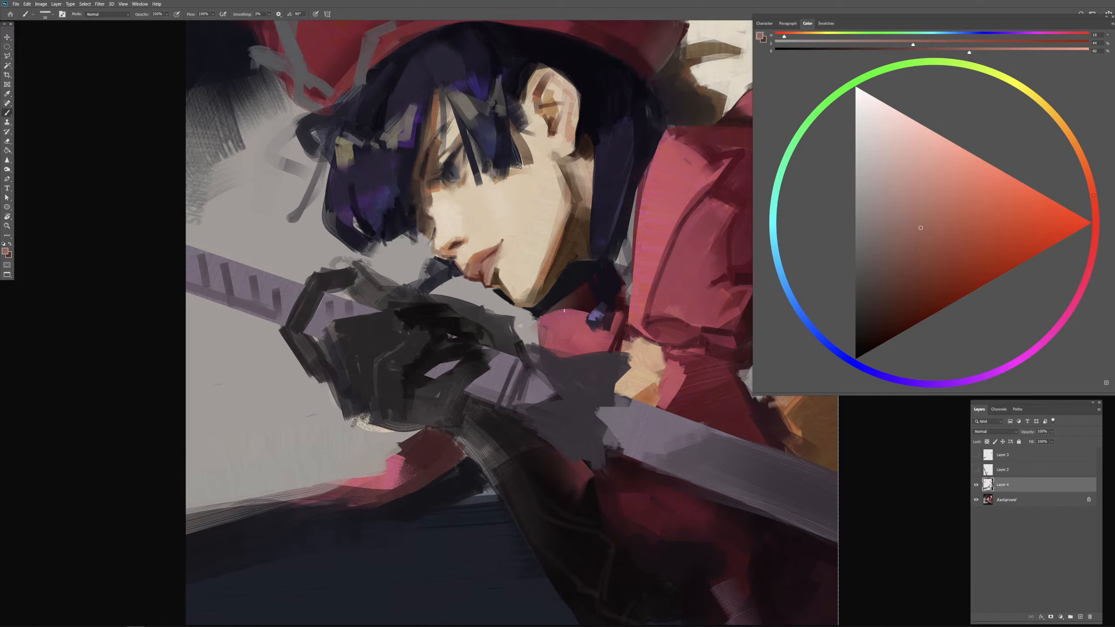
Step: Paint a pale highlight between the lips with sampled light skin and redefine the mouth corner with dark red
alt+click(515, 252)
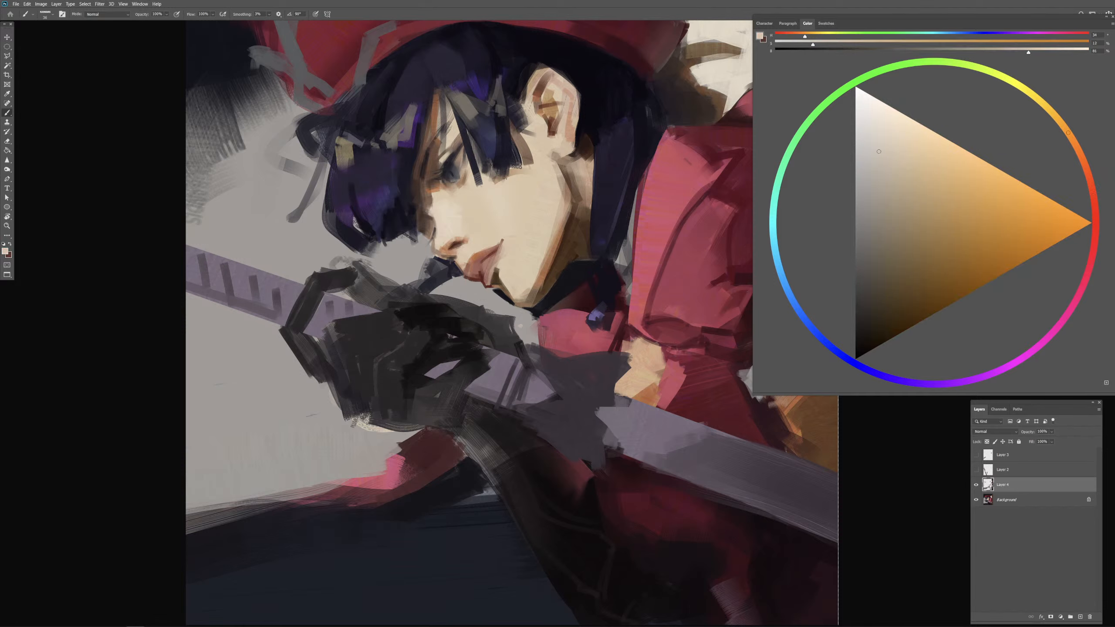
drag(487, 263, 484, 270)
mouse_move(497, 258)
alt+mouse_down()
mouse_move(486, 259)
mouse_move(503, 254)
alt+mouse_up()
alt+click(492, 252)
alt+click(493, 253)
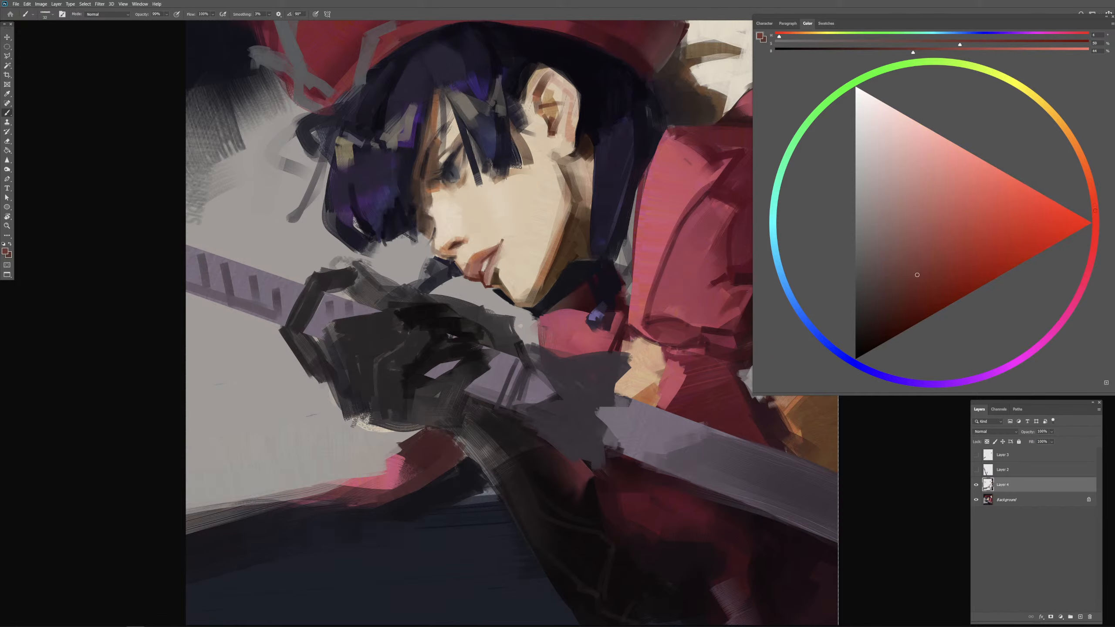
alt+click(505, 259)
alt+click(507, 258)
drag(492, 257, 488, 270)
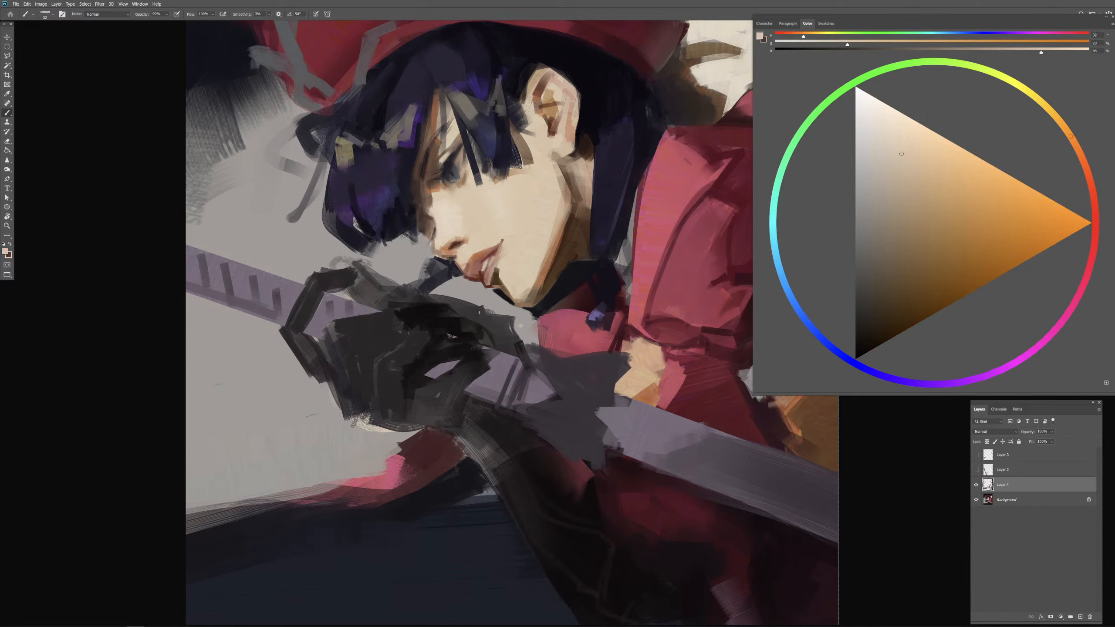
Step: Tighten the dark red line of the mouth opening and trim around it with sampled light skin
alt+click(493, 253)
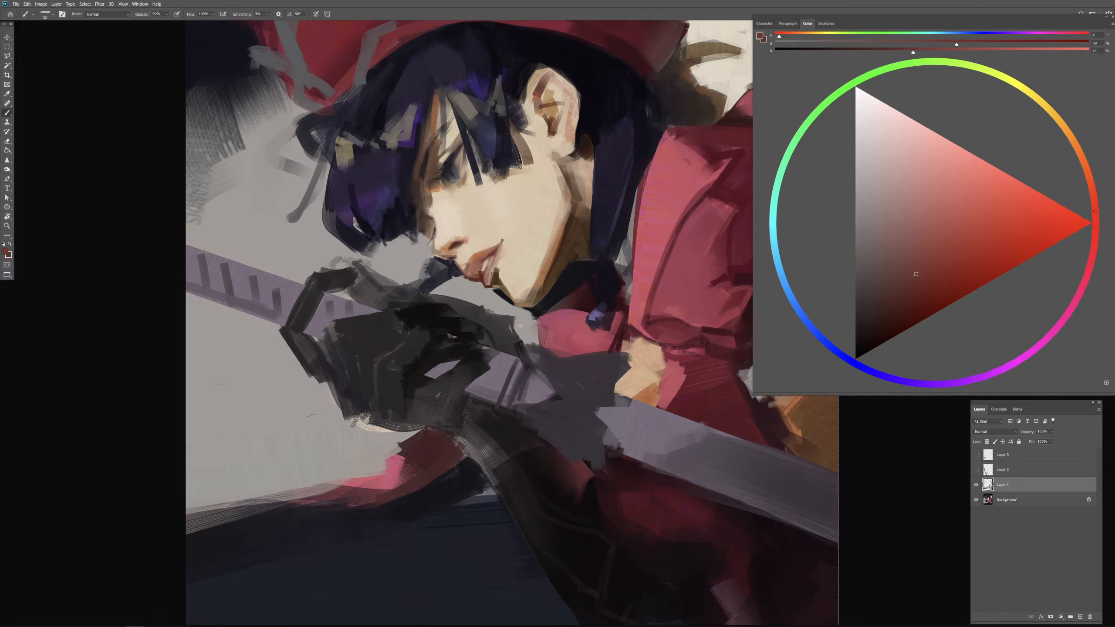
alt+click(507, 250)
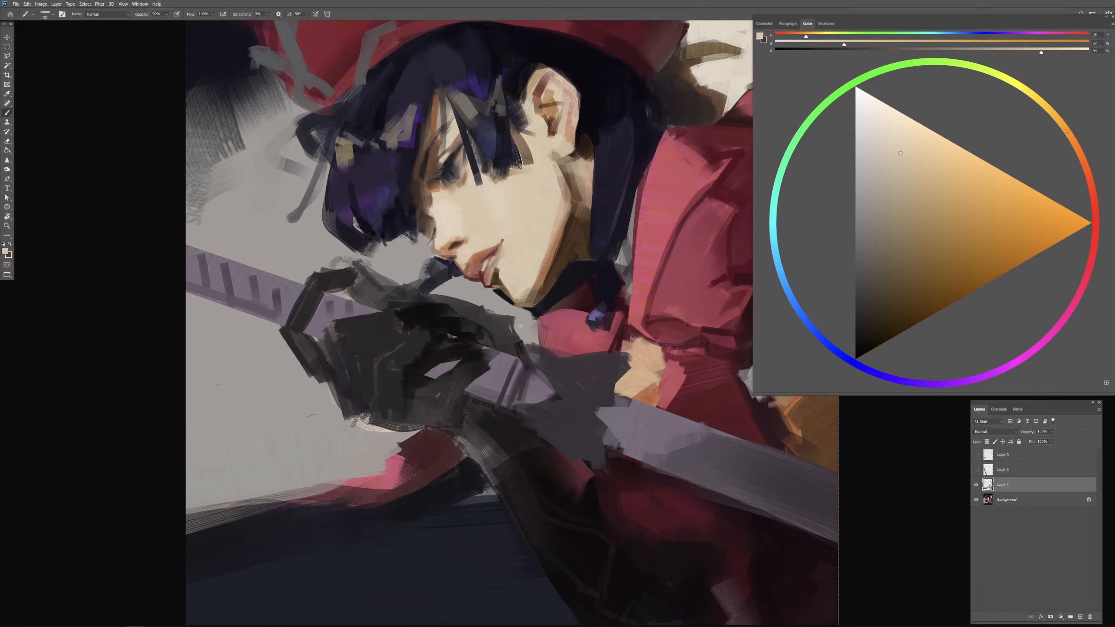
mouse_move(487, 264)
mouse_down()
mouse_move(500, 257)
mouse_move(500, 268)
mouse_up()
Step: Rework the lower lip with sampled reddish brown, shifting the colour to a redder, darker muted tone
alt+click(495, 253)
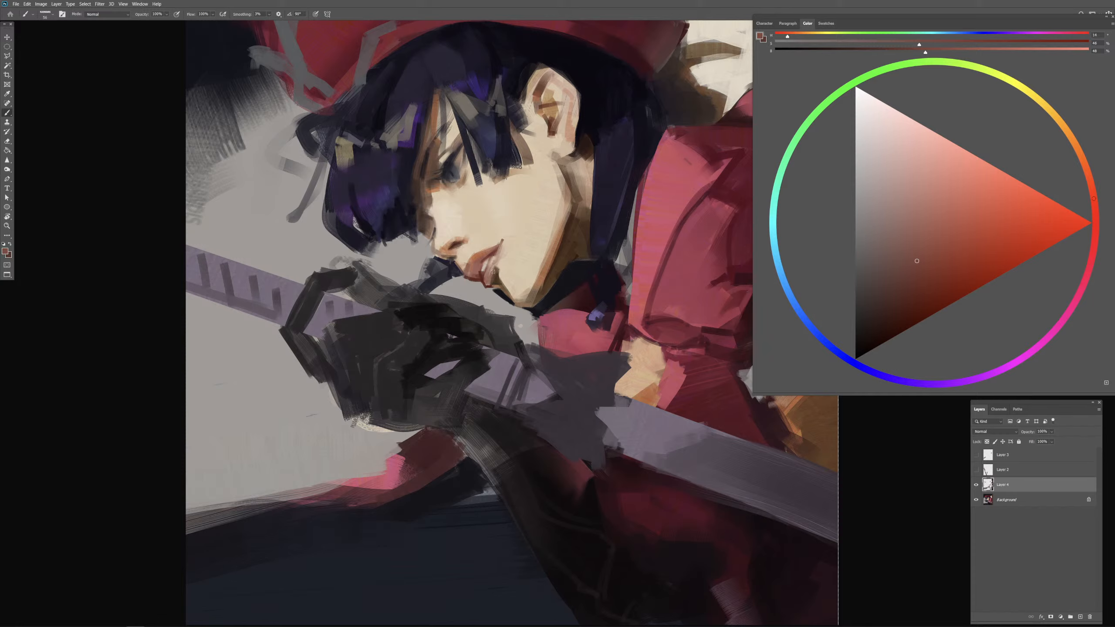
alt+click(493, 271)
alt+click(494, 272)
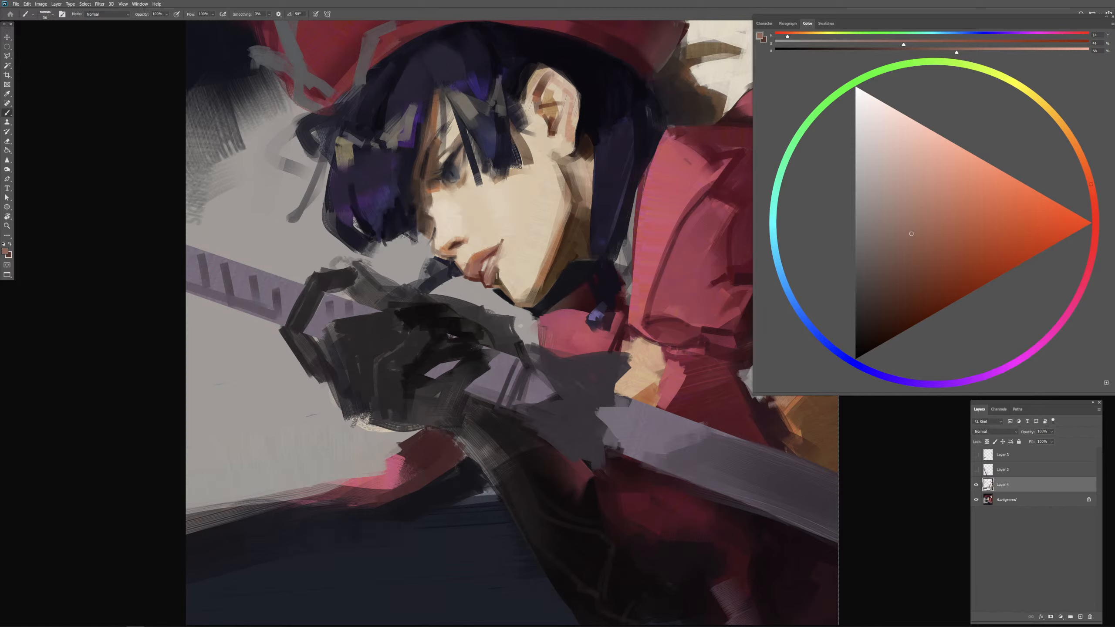
click(1097, 206)
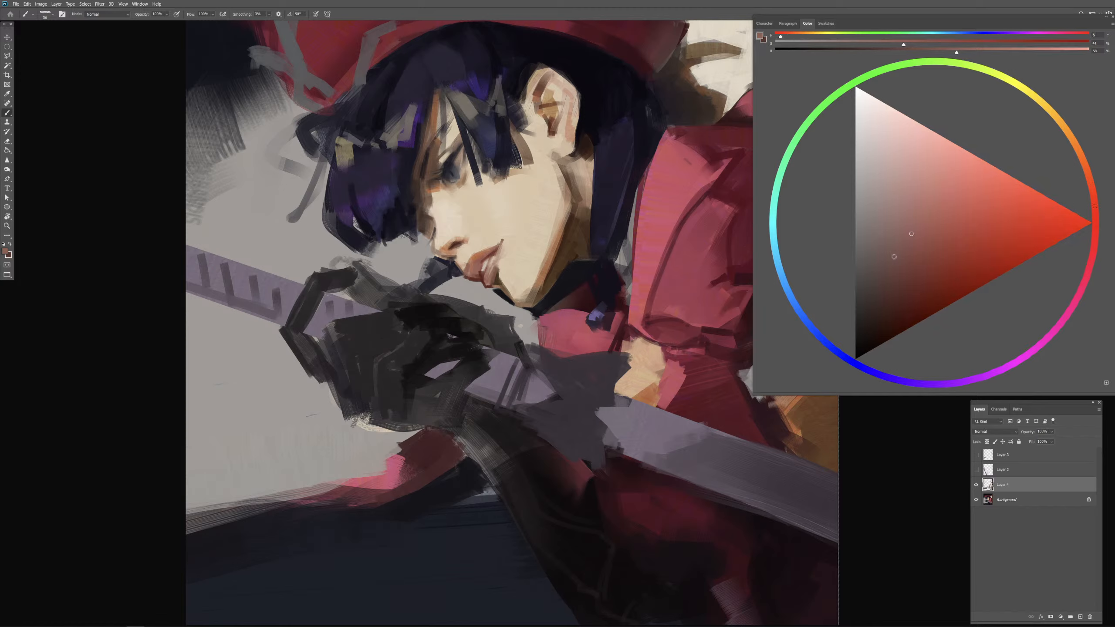
click(906, 266)
alt+click(492, 276)
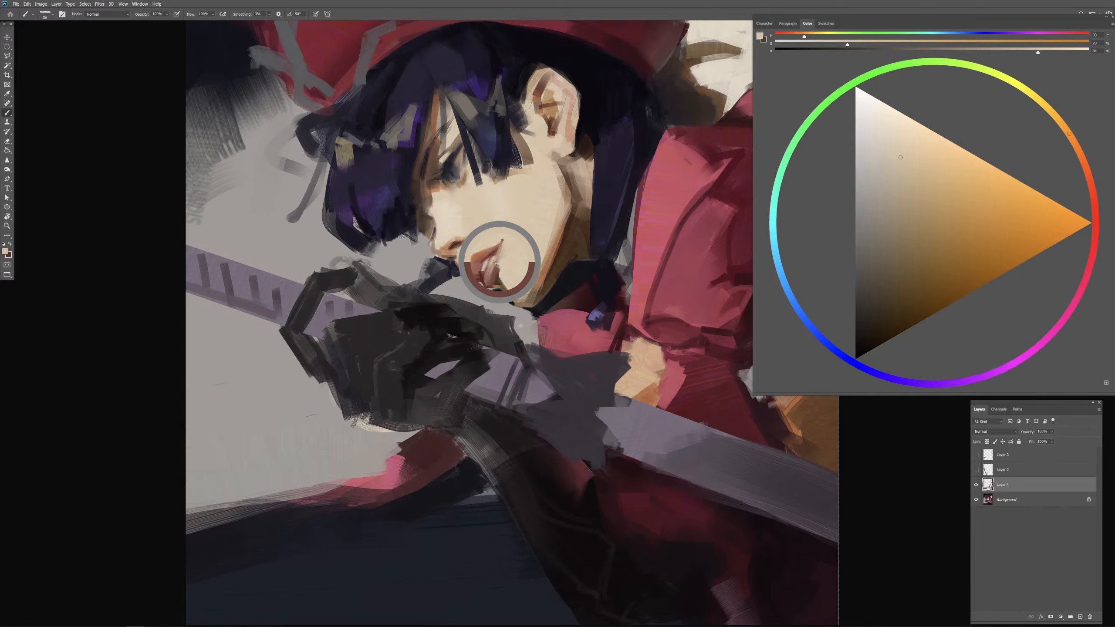
Step: Touch up the lower lip with sampled skin red and paint a dark brown accent beneath it
alt+click(491, 276)
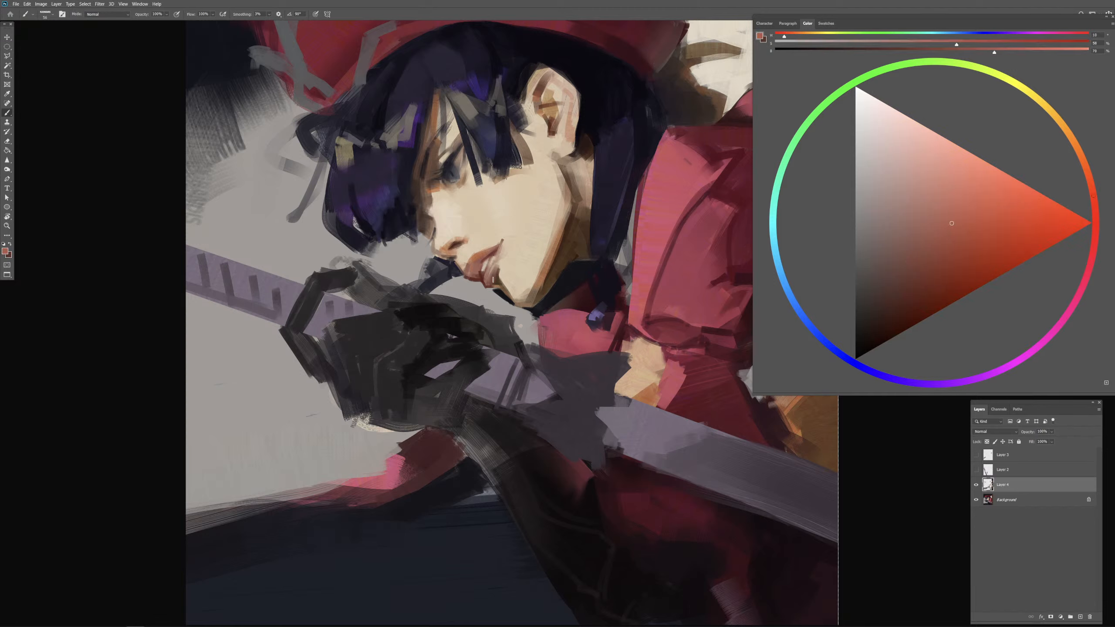
mouse_move(511, 272)
mouse_down()
mouse_move(516, 256)
mouse_move(509, 269)
mouse_up()
alt+click(498, 283)
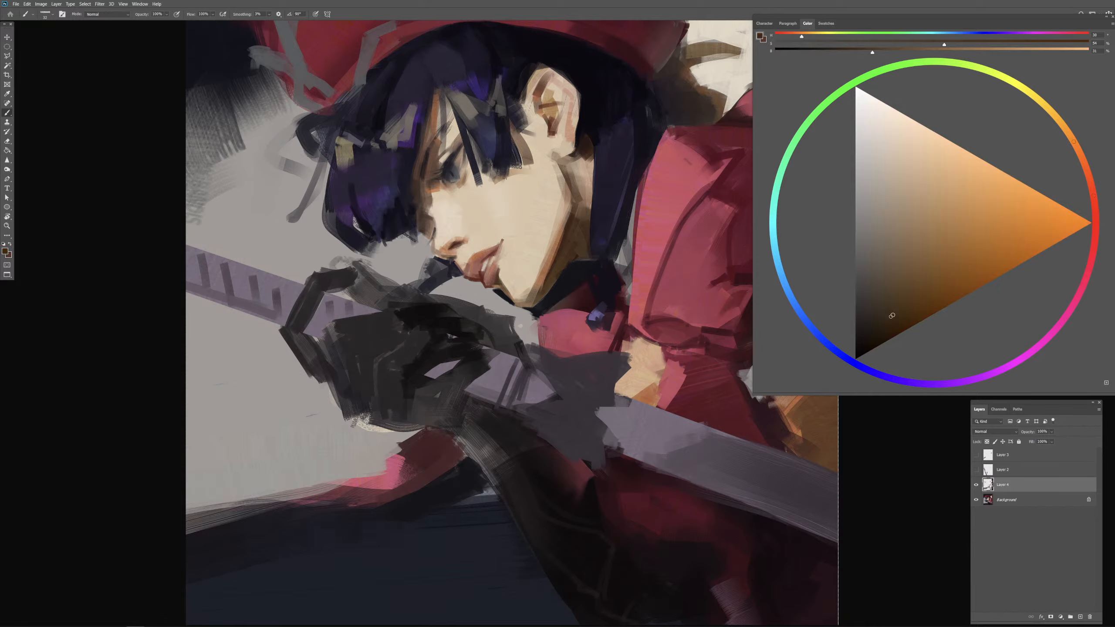
click(893, 315)
drag(497, 277, 504, 290)
drag(514, 260, 503, 272)
alt+click(498, 269)
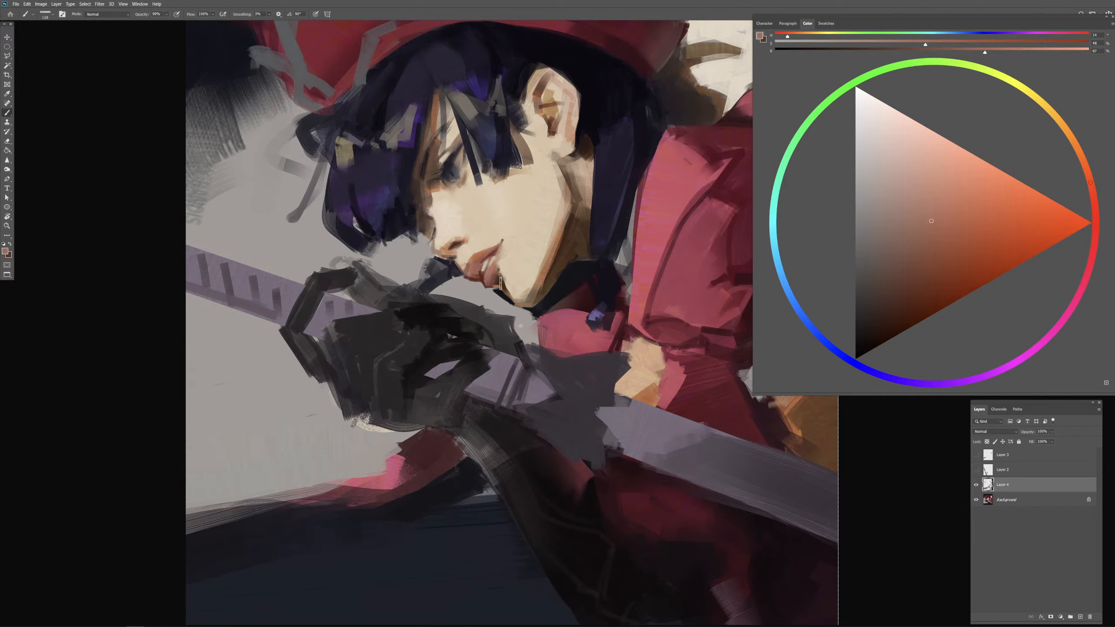
Step: Refine the corner under the lower lip with sampled orange-brown from the jaw and a very dark brown
alt+click(547, 267)
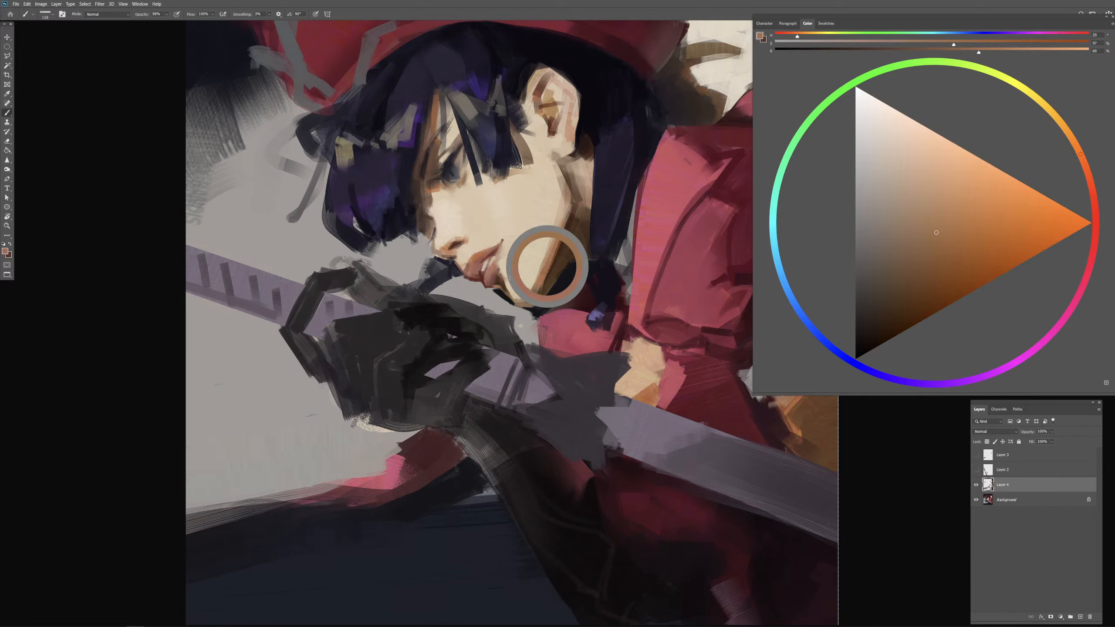
mouse_move(504, 282)
mouse_down()
mouse_move(506, 292)
mouse_move(499, 280)
mouse_up()
alt+click(501, 281)
click(888, 325)
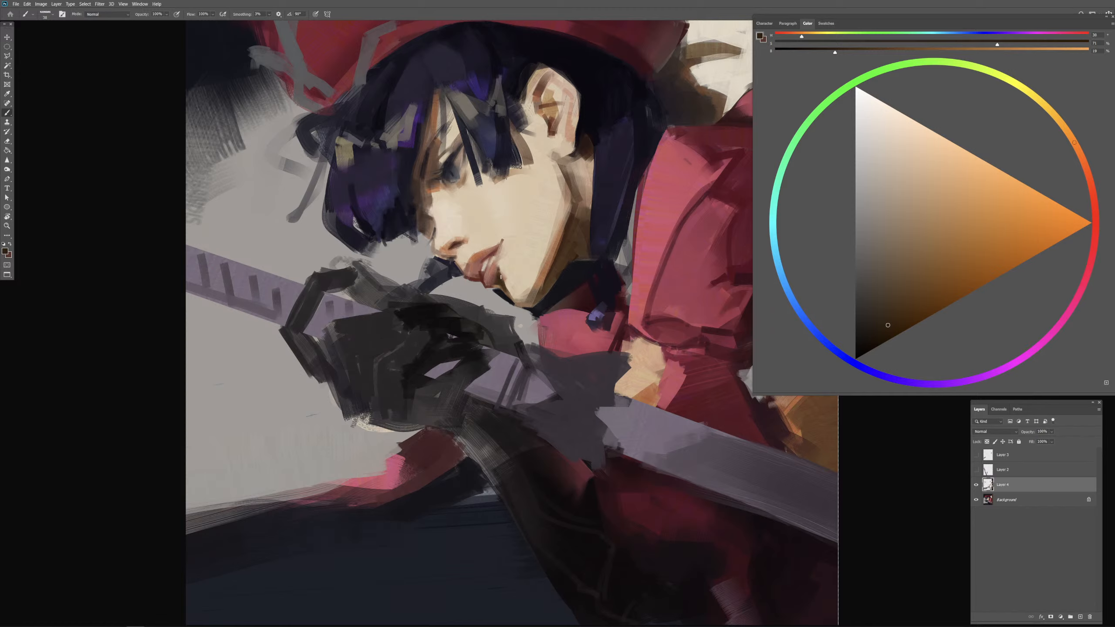
Step: Model the fullness of the lower lip with sampled muted reddish tones
alt+click(495, 269)
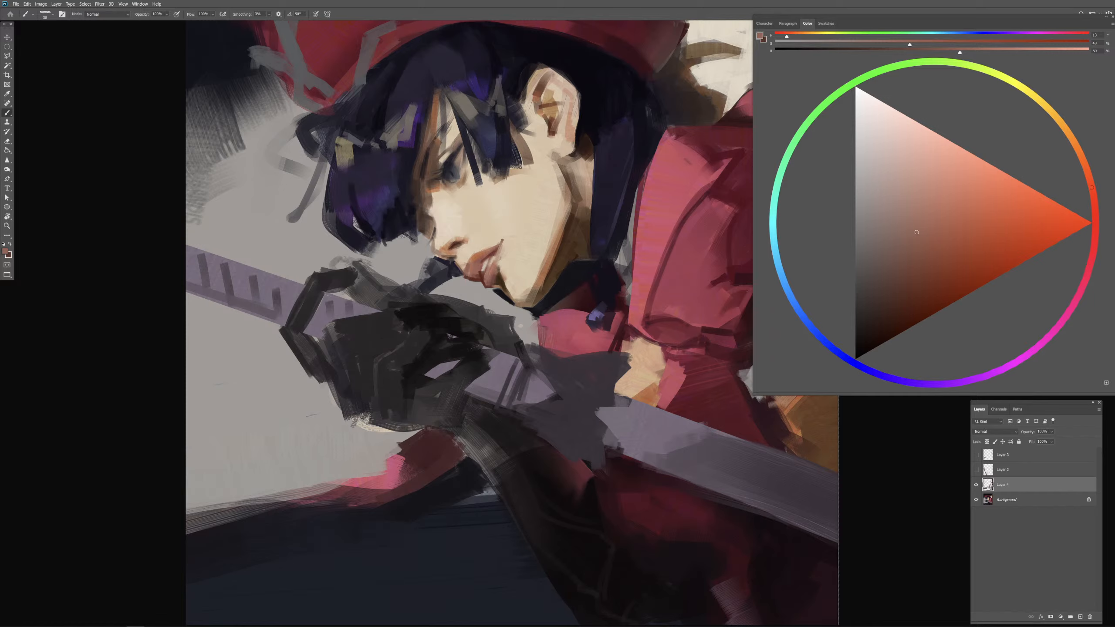
drag(497, 273, 497, 273)
alt+right_click(500, 269)
drag(489, 268, 487, 289)
alt+click(499, 281)
alt+click(495, 277)
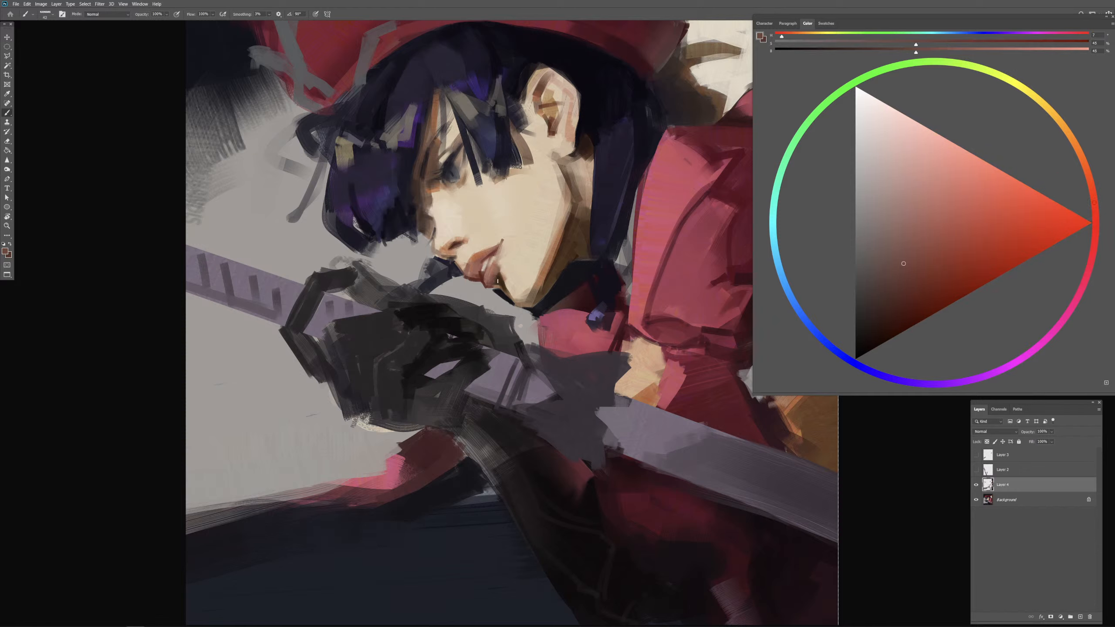
Step: Sharpen the underside of the lower lip with very dark brown and soften it with sampled muted pink
alt+click(498, 281)
drag(498, 281, 495, 281)
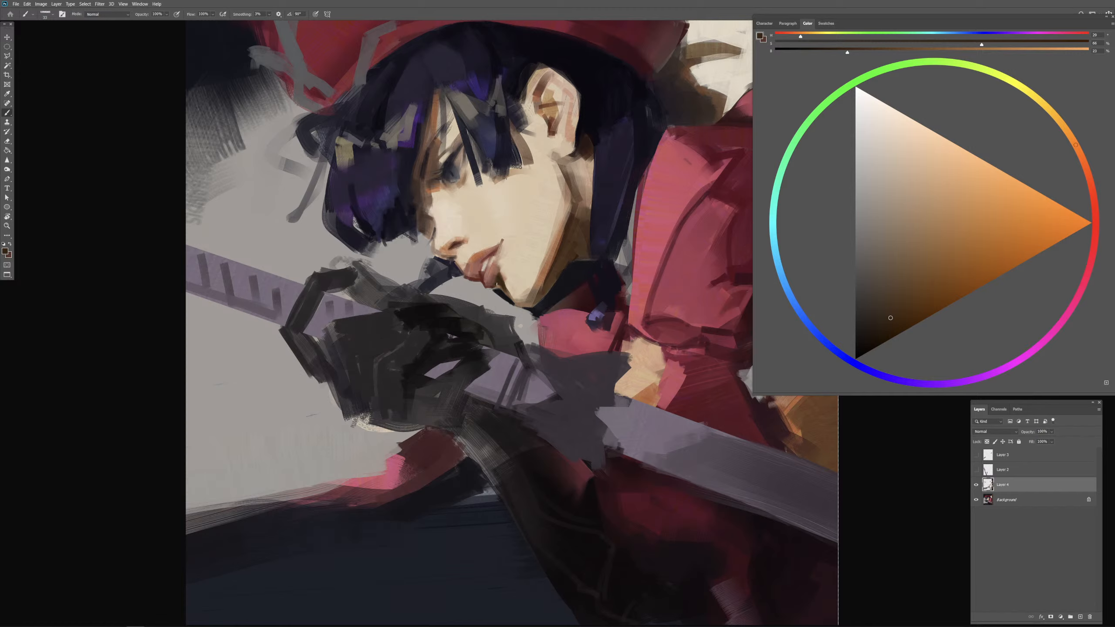
drag(491, 277, 486, 278)
click(887, 326)
drag(496, 287, 484, 284)
alt+click(487, 278)
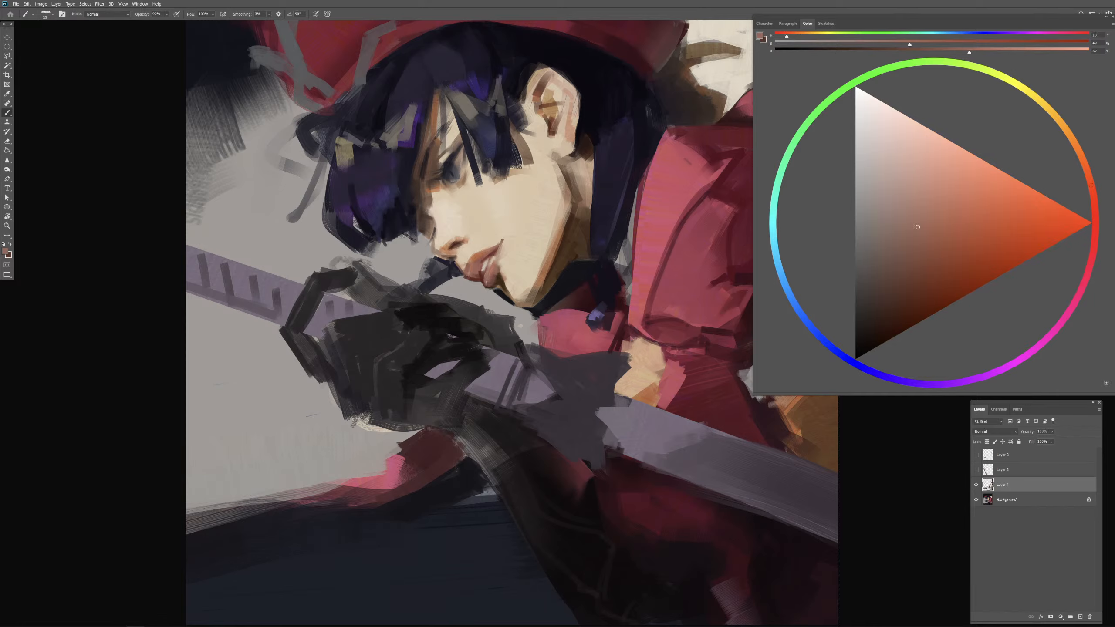
drag(489, 281, 488, 281)
alt+click(483, 274)
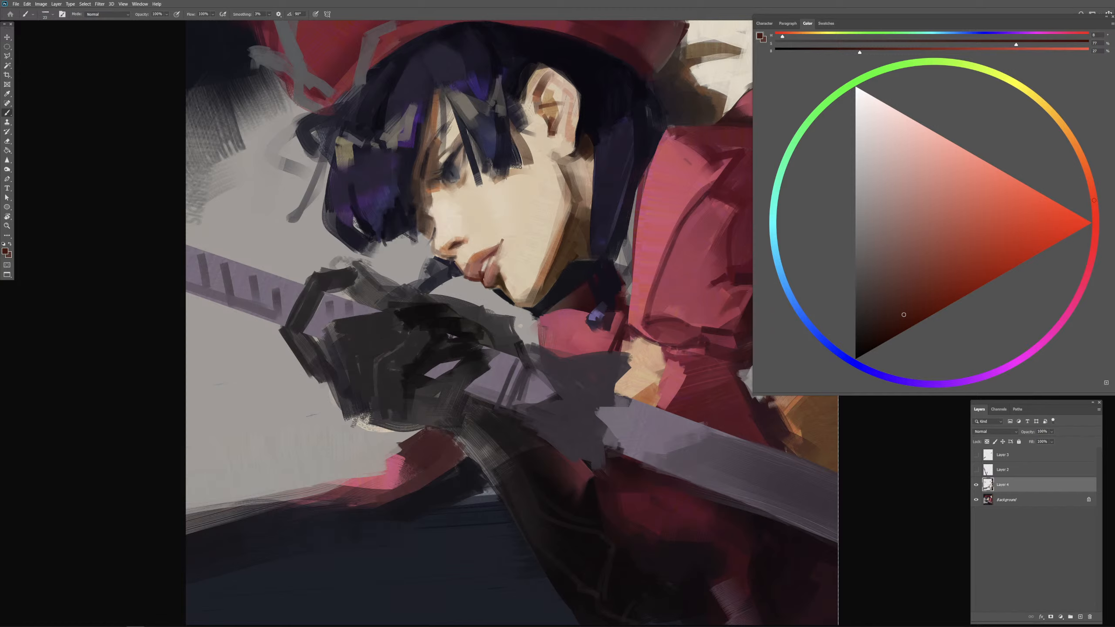
Step: Paint light salmon highlights on the front of the lips
alt+click(492, 268)
click(944, 181)
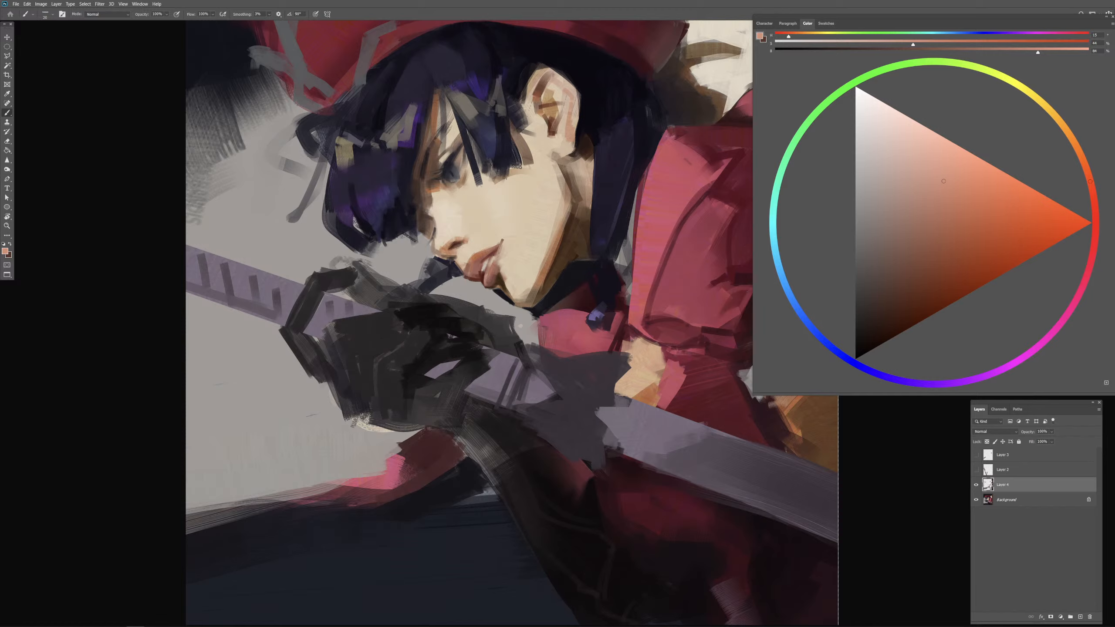
drag(482, 264, 480, 269)
drag(475, 268, 467, 267)
drag(471, 275, 479, 274)
alt+click(475, 271)
key(0)
Step: Redraw the mouth opening and the upper lip's shadow with sampled dark red-brown, varying the brush opacity
alt+click(485, 266)
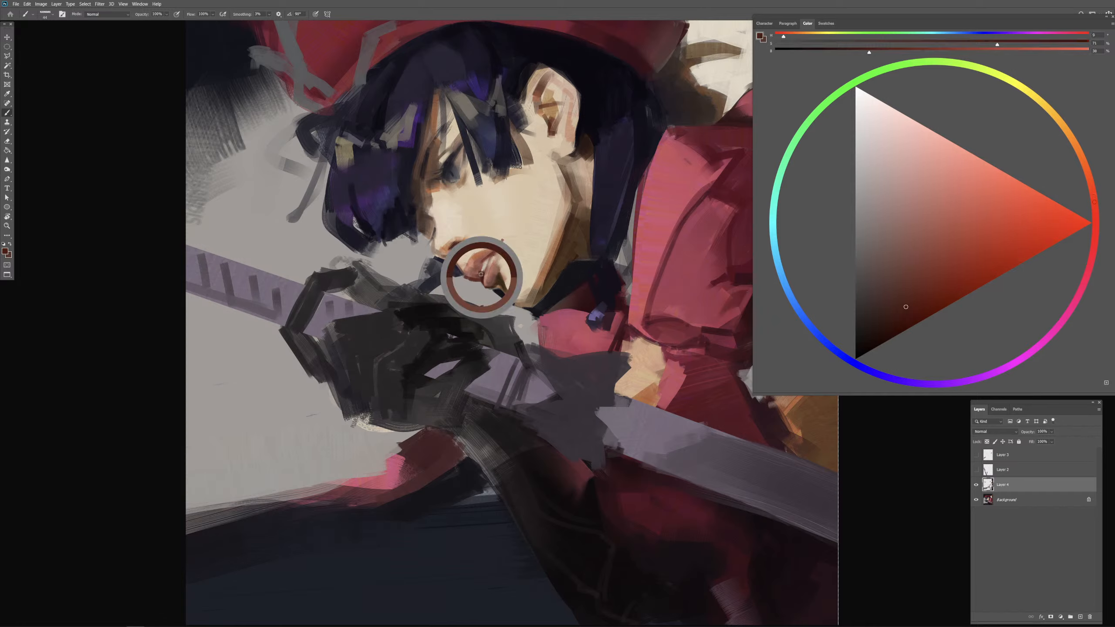
key(9)
key(9)
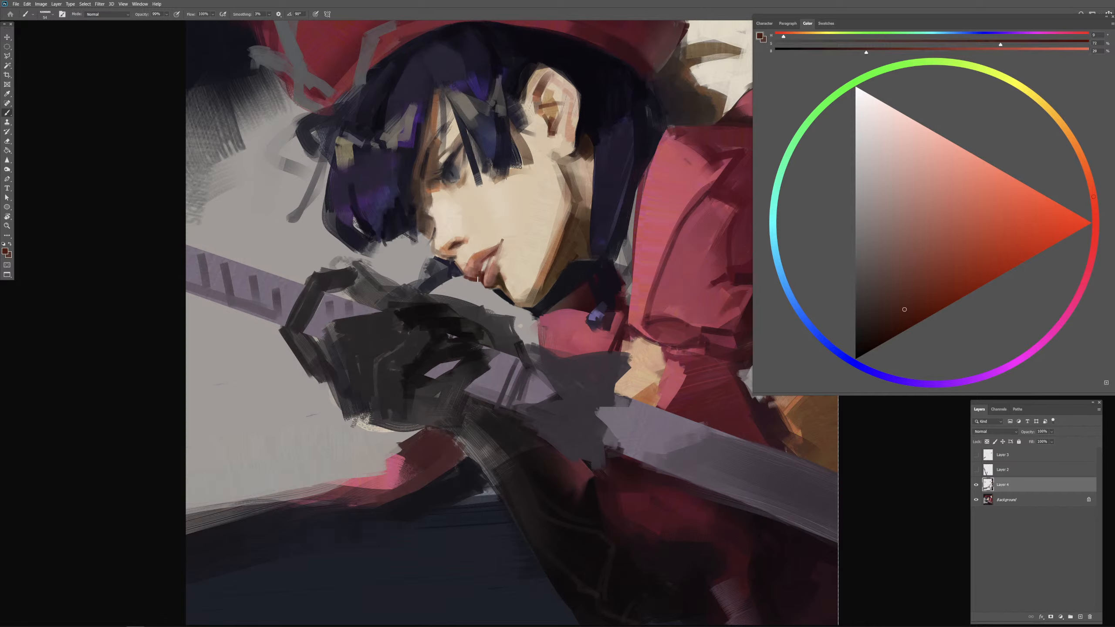
mouse_move(490, 260)
mouse_down()
mouse_move(481, 265)
mouse_move(489, 259)
mouse_up()
key(0)
drag(491, 256, 491, 254)
key(9)
key(8)
drag(492, 247, 471, 268)
Step: Clean up the upper lip's contour and the area under the nose with sampled orange, skin and dark violet tones
alt+click(479, 255)
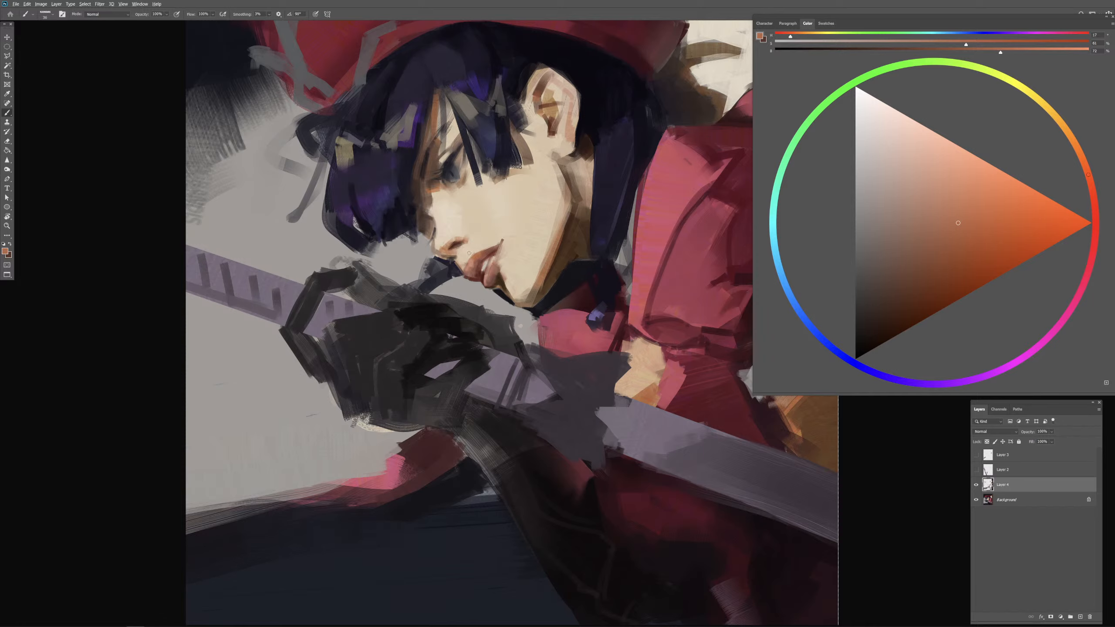
alt+click(464, 258)
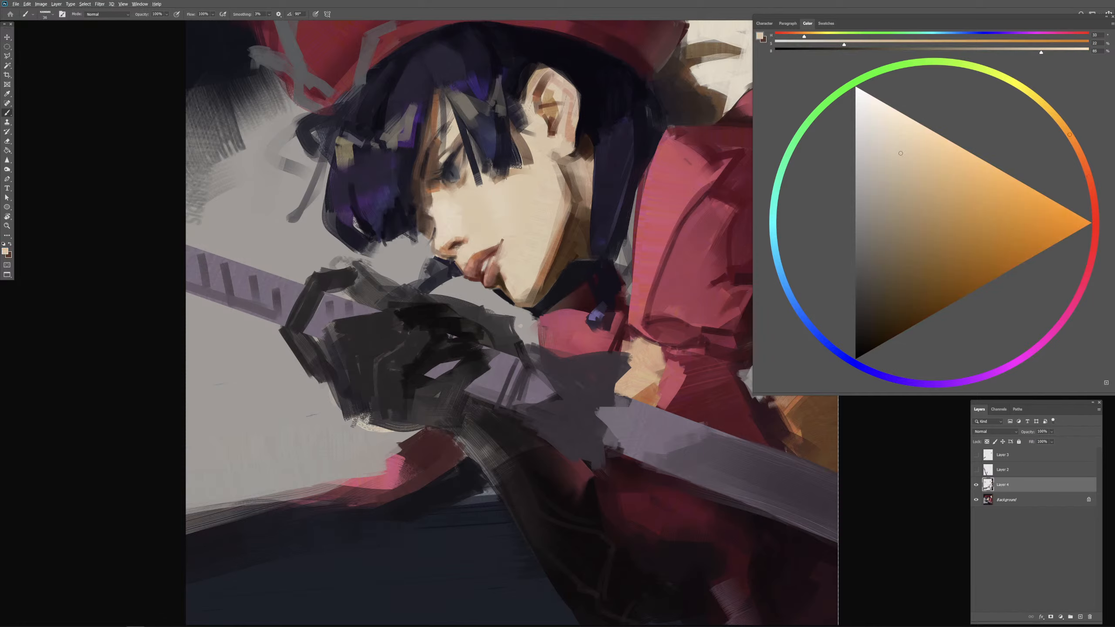
alt+click(457, 249)
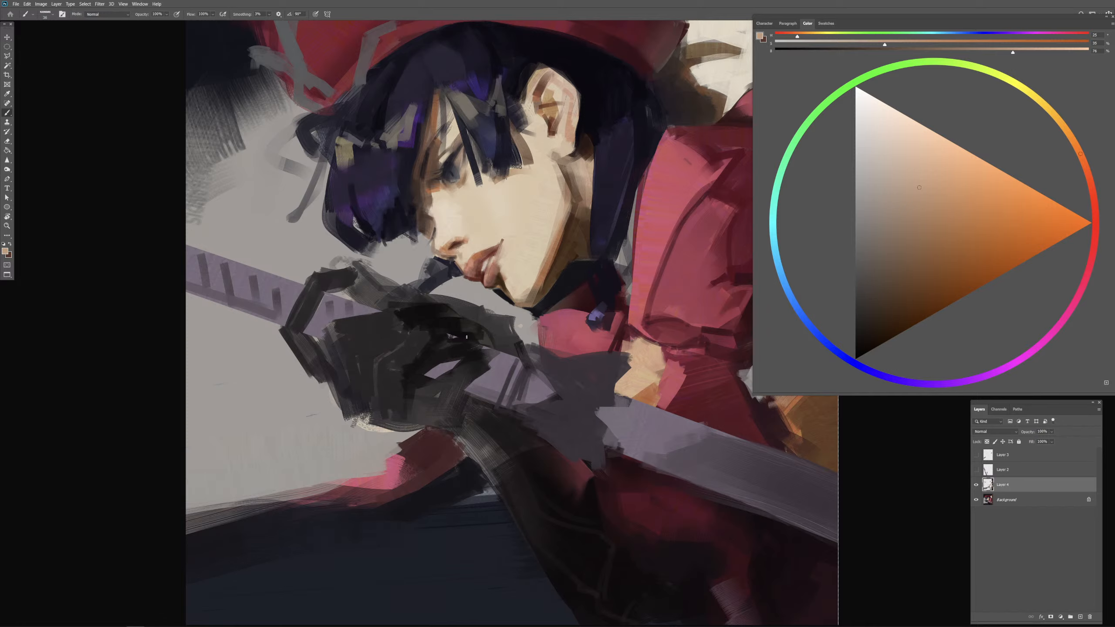
alt+click(452, 266)
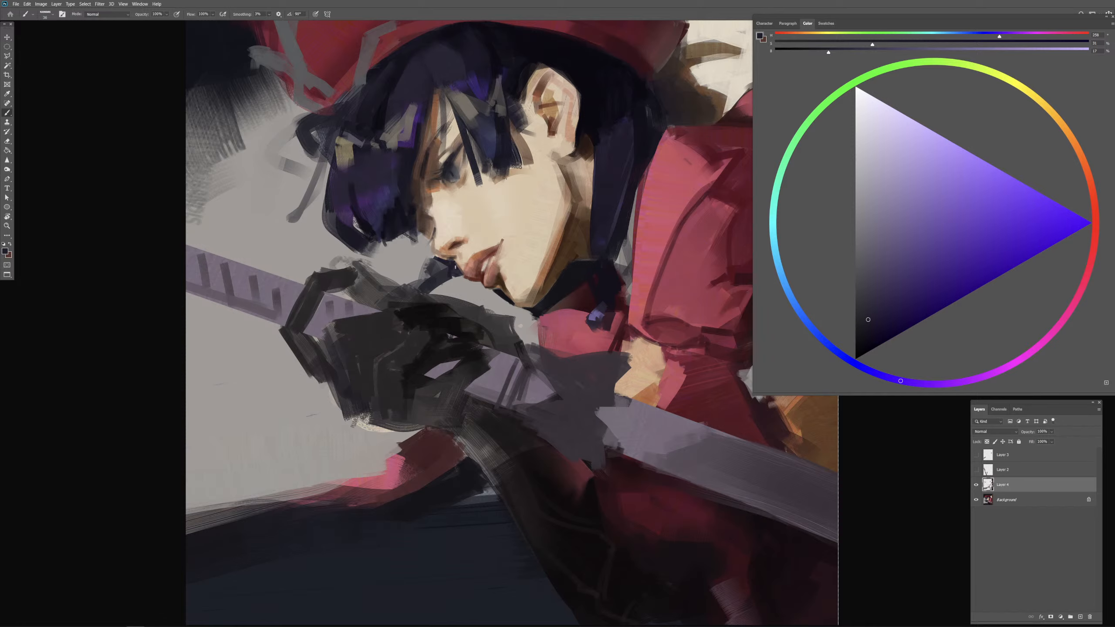
alt+click(458, 264)
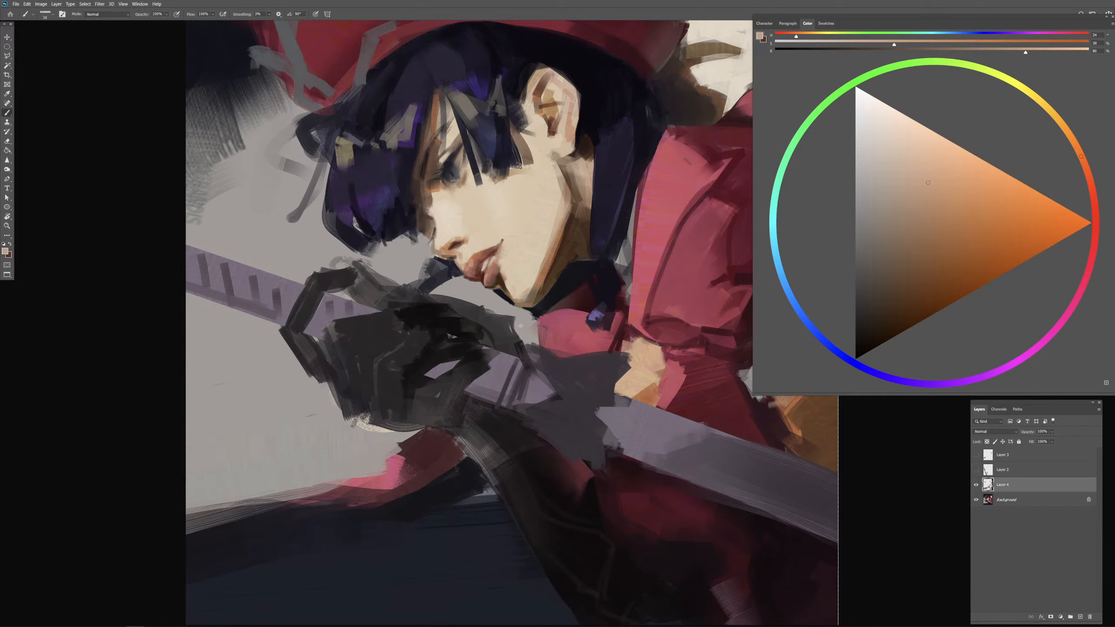
alt+click(470, 248)
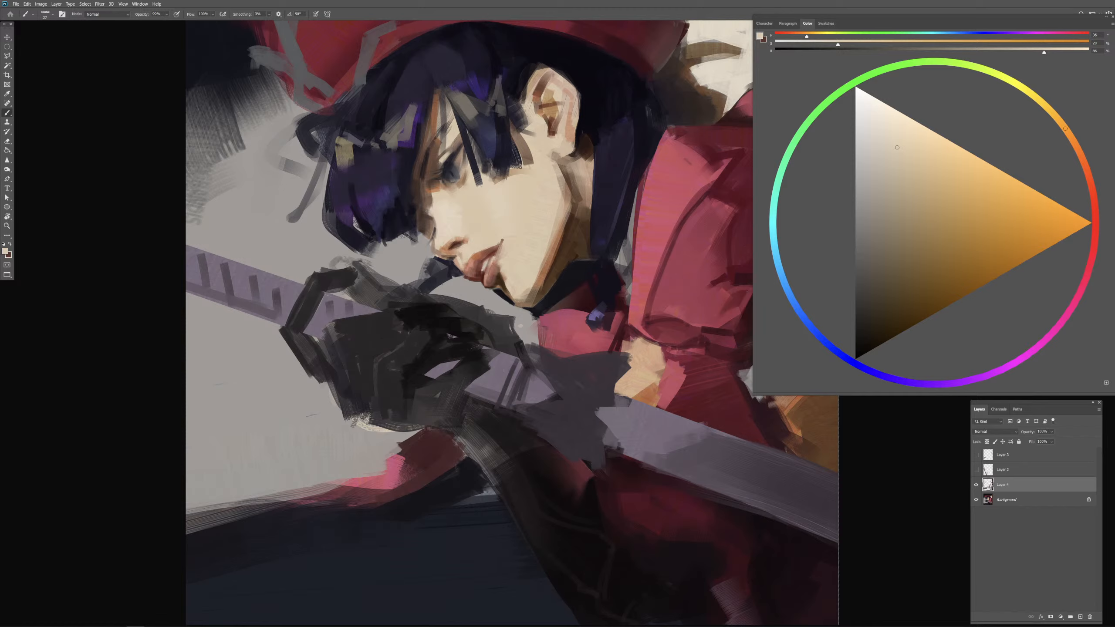
Step: Rework the jaw edge and neck below the ear with sampled light skin and dark brown shadow
alt+click(551, 179)
mouse_move(551, 189)
mouse_down()
mouse_move(571, 176)
mouse_move(562, 193)
mouse_move(575, 180)
mouse_move(563, 182)
mouse_move(571, 204)
mouse_move(562, 194)
mouse_up()
alt+click(575, 207)
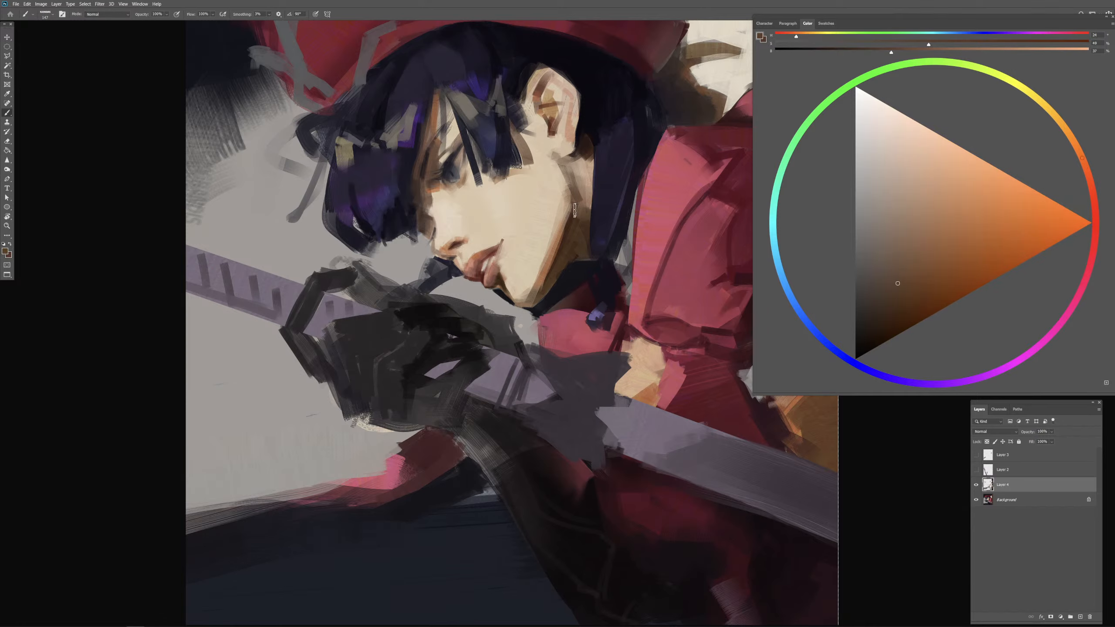
alt+click(579, 217)
mouse_move(580, 216)
mouse_down()
mouse_move(578, 169)
mouse_move(589, 236)
mouse_up()
alt+click(580, 168)
key(0)
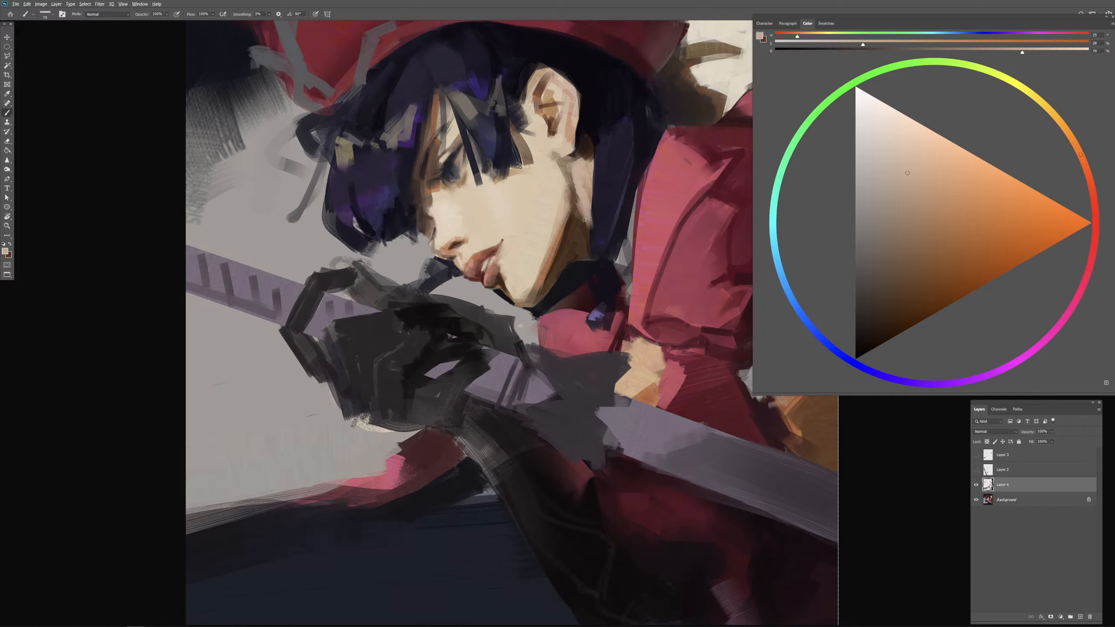
alt+click(581, 223)
Step: Fill out the long hair lock beside the neck with sampled dark blue-violet tones
alt+click(595, 234)
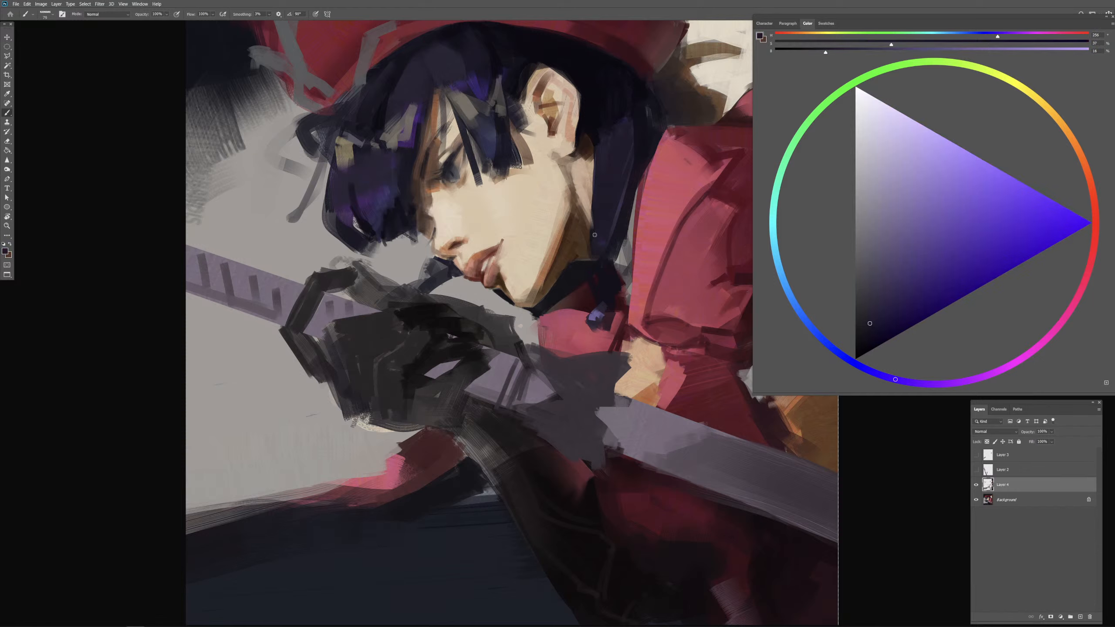
alt+click(594, 237)
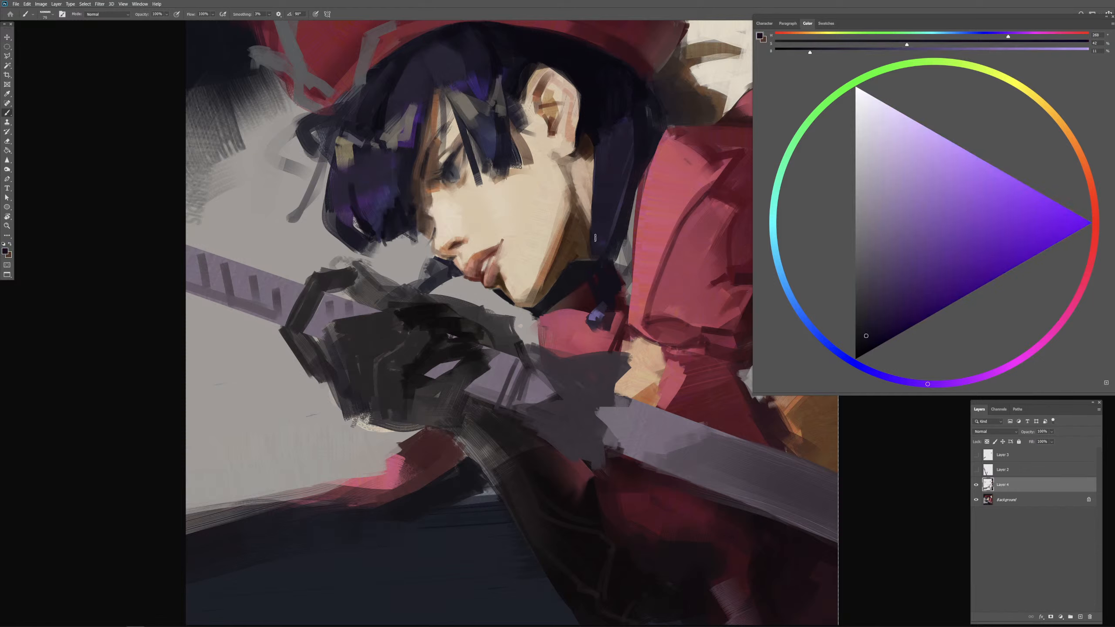
alt+click(607, 223)
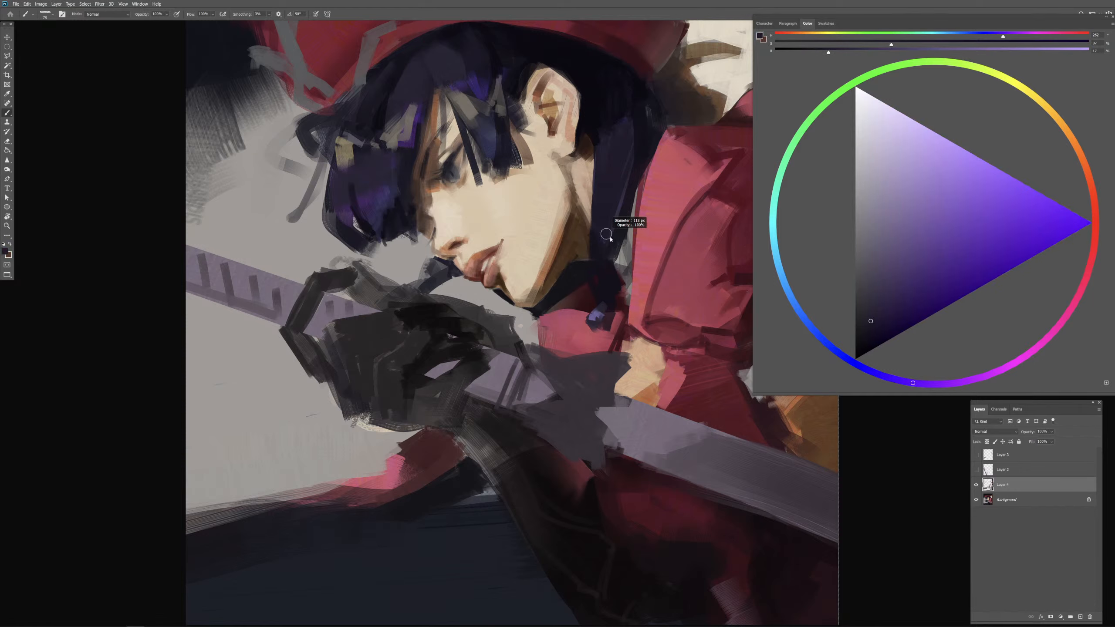
alt+click(611, 291)
drag(616, 265, 617, 261)
drag(626, 233, 622, 259)
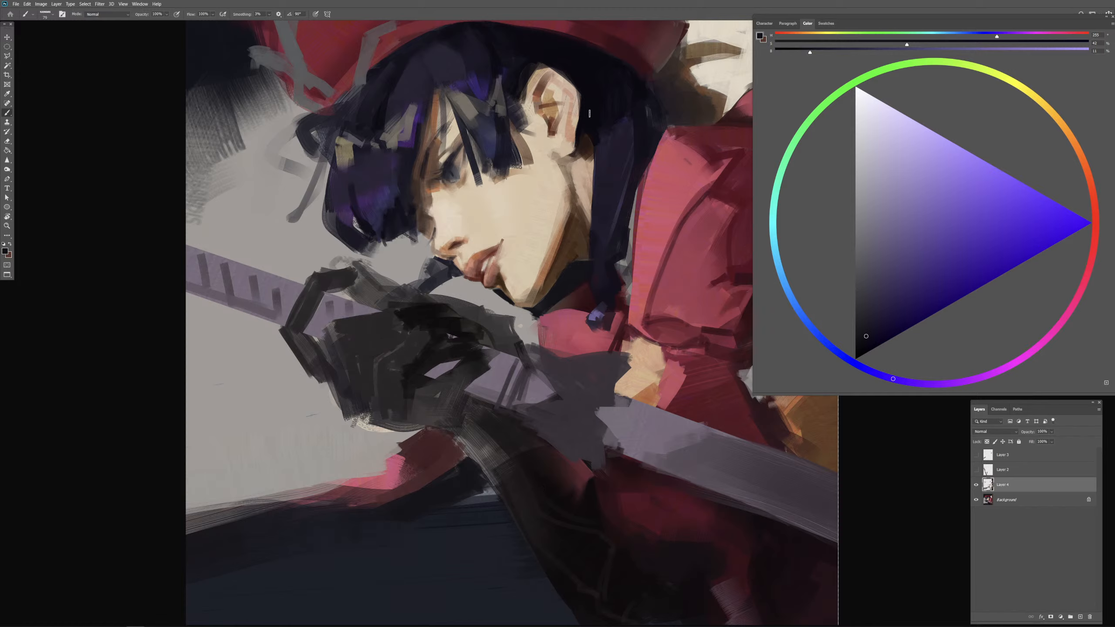
Step: Darken the hair directly behind the ear with sampled near-black blue
alt+right_click(591, 124)
alt+click(596, 123)
mouse_move(590, 127)
mouse_down()
mouse_move(595, 140)
mouse_move(586, 134)
mouse_up()
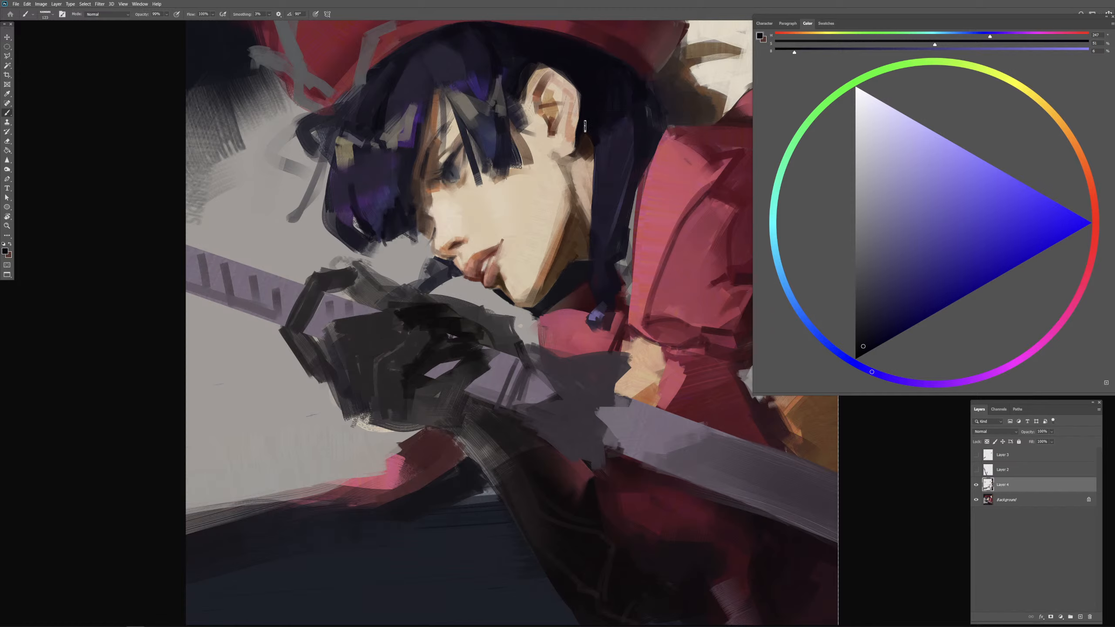
alt+click(593, 126)
alt+right_click(593, 129)
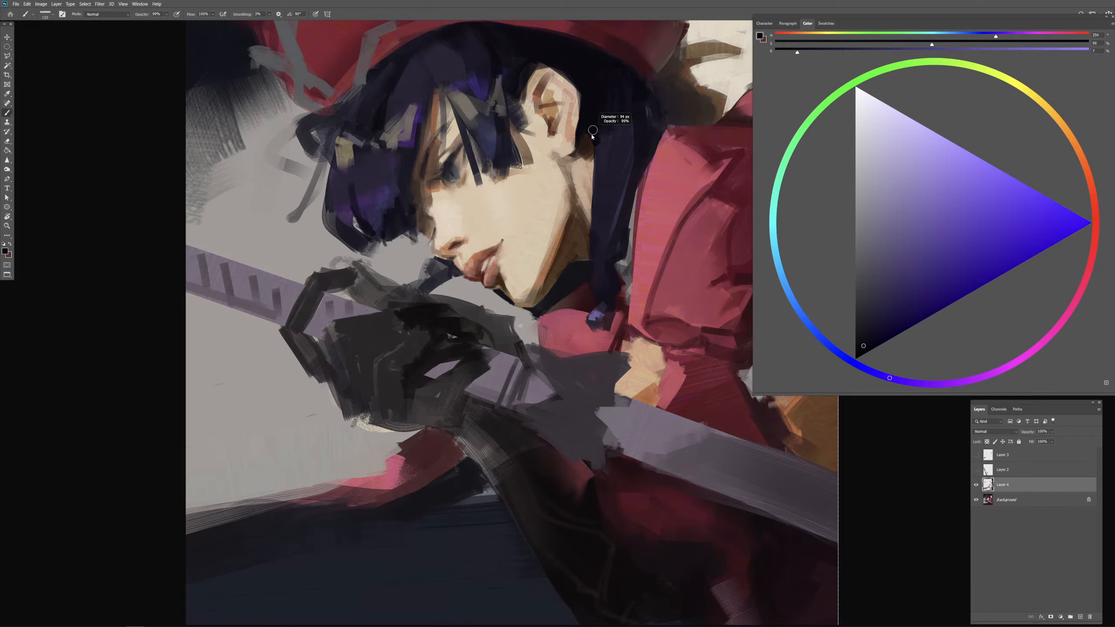
drag(600, 128, 591, 139)
alt+right_click(589, 139)
alt+click(589, 122)
alt+right_click(602, 125)
alt+right_click(618, 137)
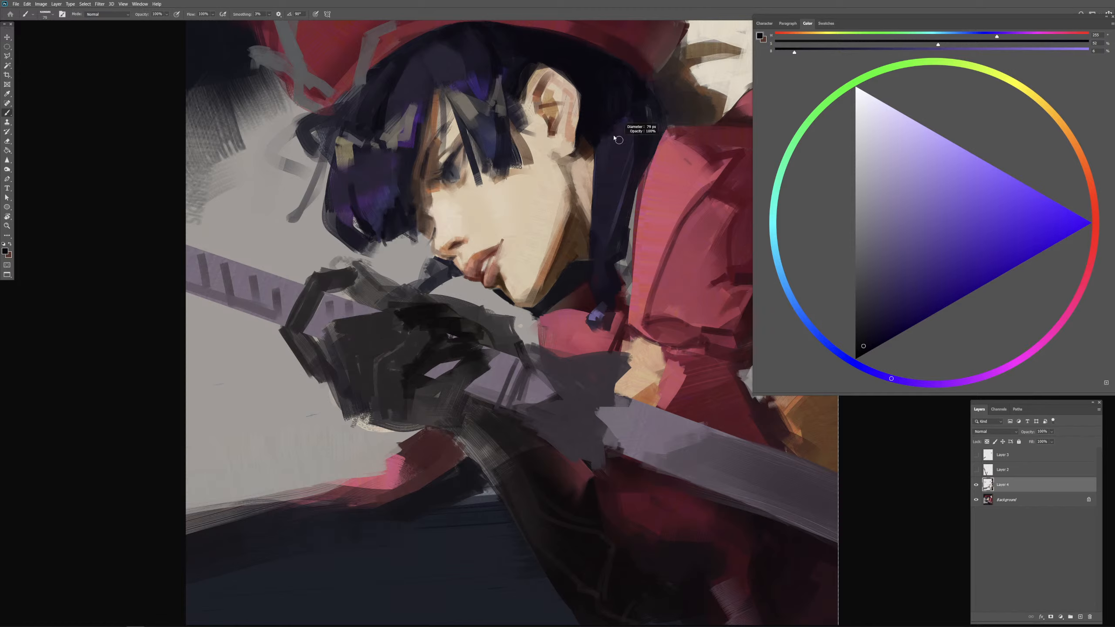
Step: Paint near-black blue into the hair under the cap's brim above and behind the ear
alt+right_click(597, 70)
alt+click(596, 52)
alt+click(598, 69)
alt+right_click(605, 78)
alt+right_click(622, 87)
alt+right_click(628, 102)
Step: Rework the crown hair above the fringe with near-black blue strokes of varying brush size
alt+right_click(478, 62)
key(ctrl+minus)
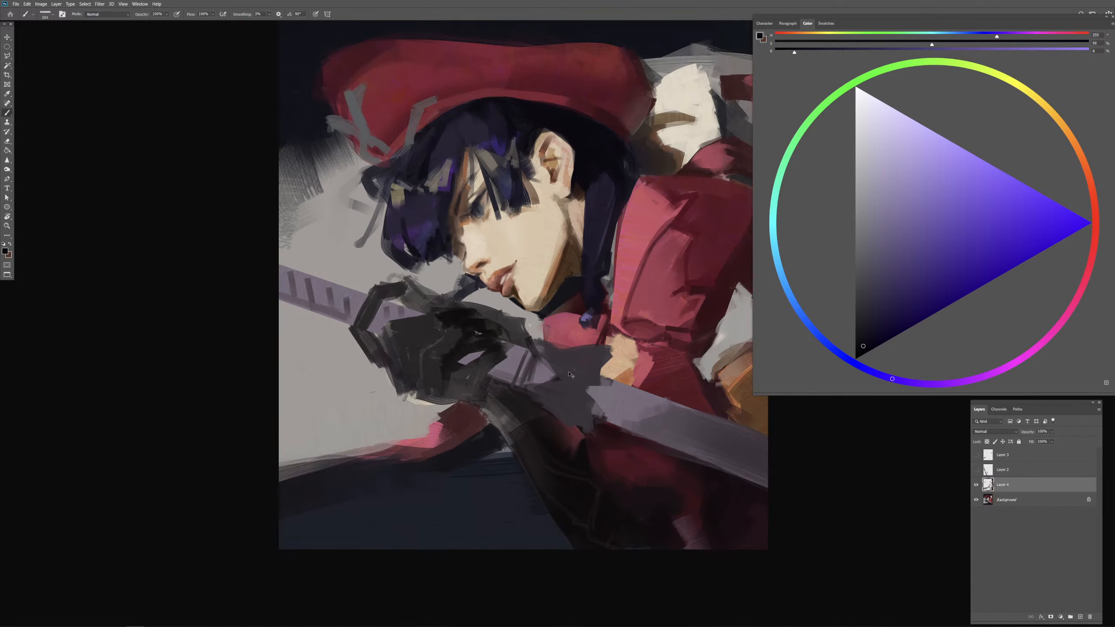
alt+right_click(467, 135)
alt+right_click(462, 128)
alt+right_click(461, 120)
alt+right_click(475, 125)
alt+right_click(467, 135)
alt+right_click(459, 126)
alt+right_click(454, 131)
alt+right_click(456, 152)
alt+right_click(454, 146)
alt+right_click(452, 148)
Step: Blend the fringe above the eye with sampled dark violet tones
alt+click(453, 151)
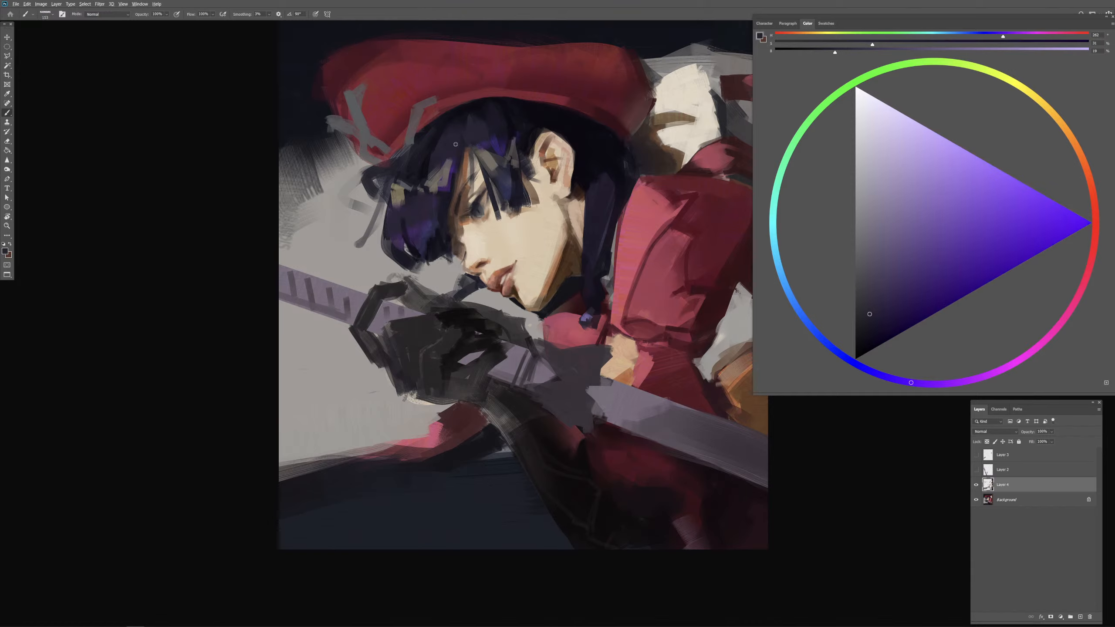
alt+right_click(454, 152)
alt+click(454, 151)
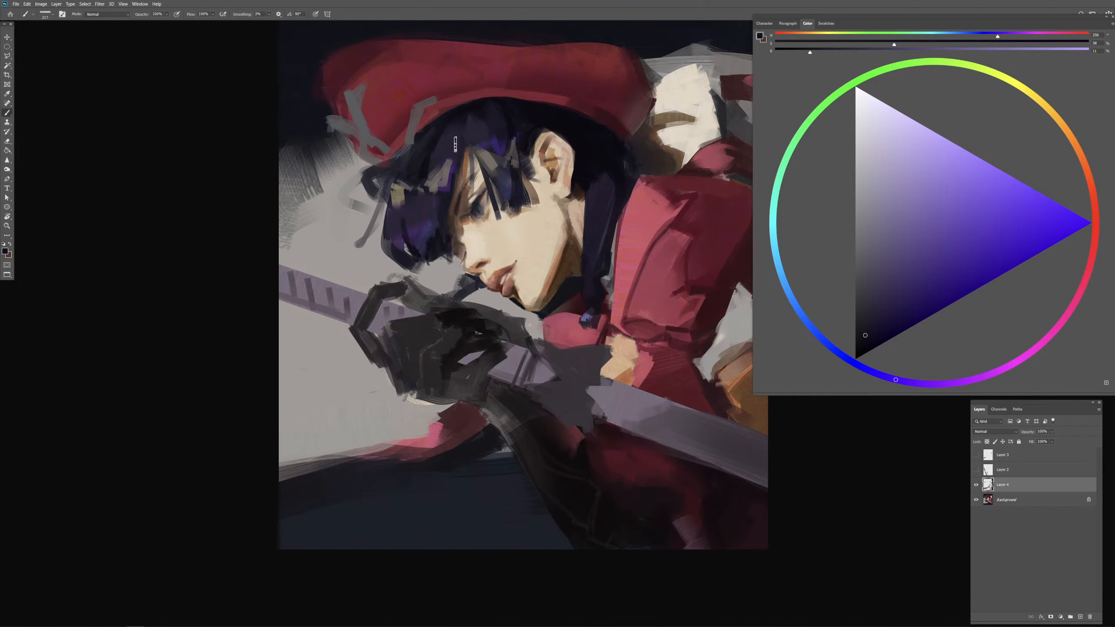
alt+right_click(456, 168)
drag(455, 167, 449, 173)
Step: Paint dark blue-violet strands along the hair beneath the cap's brim
alt+click(440, 133)
drag(449, 150, 430, 139)
alt+click(435, 134)
alt+click(450, 115)
alt+click(560, 123)
drag(494, 113, 476, 119)
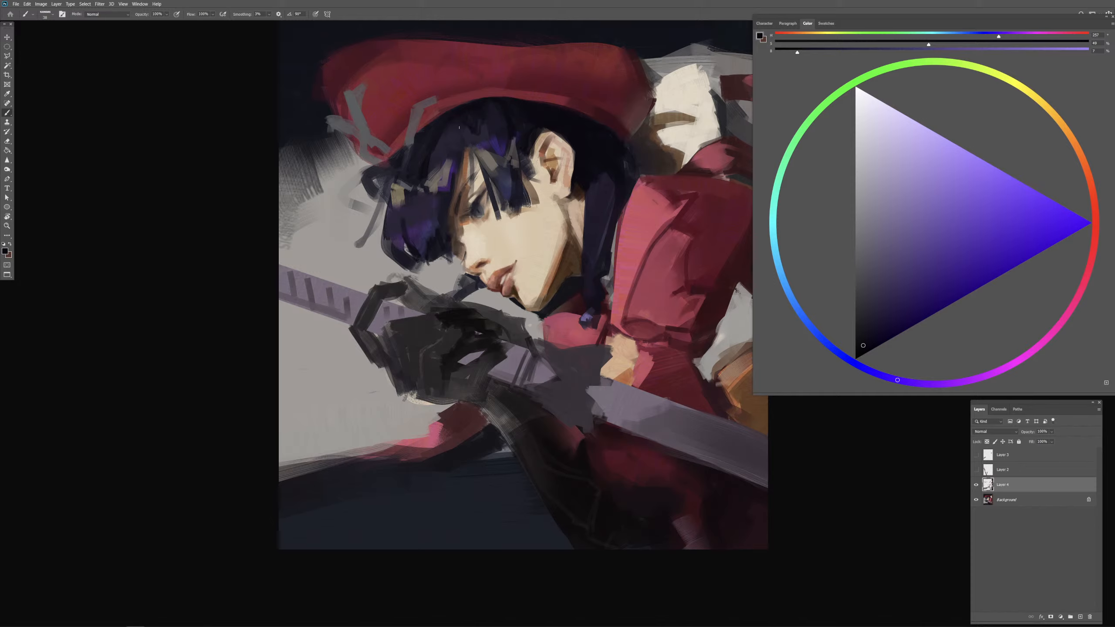
drag(459, 127, 457, 140)
alt+click(445, 124)
Step: Touch up the hair mass behind the ear with sampled near-black blue
drag(578, 166, 600, 166)
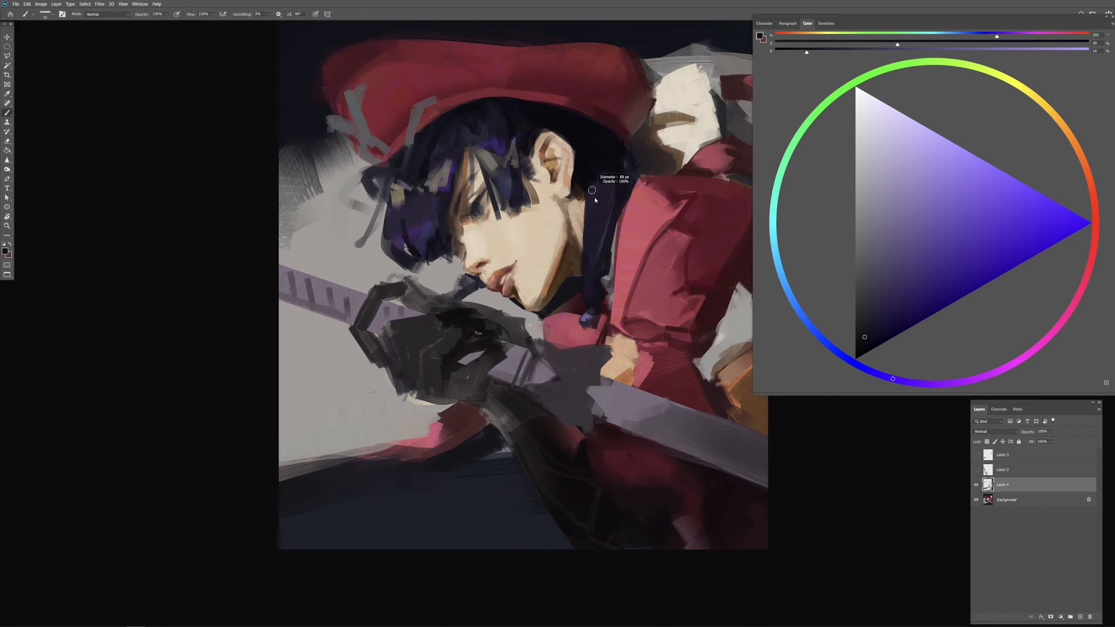
alt+click(600, 166)
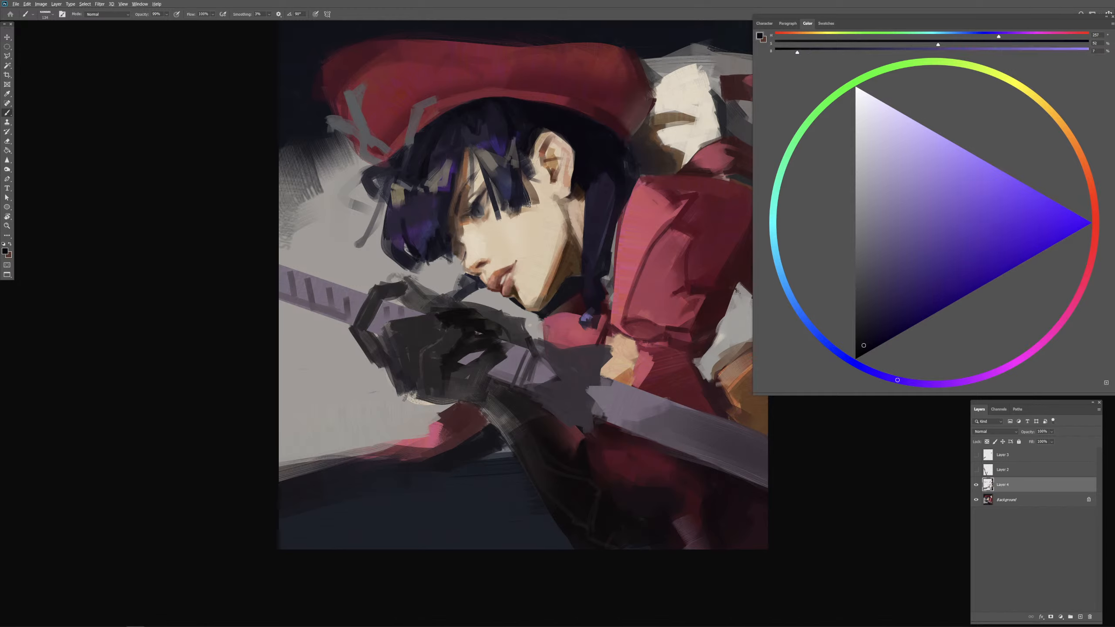
drag(524, 217, 539, 216)
drag(694, 250, 684, 248)
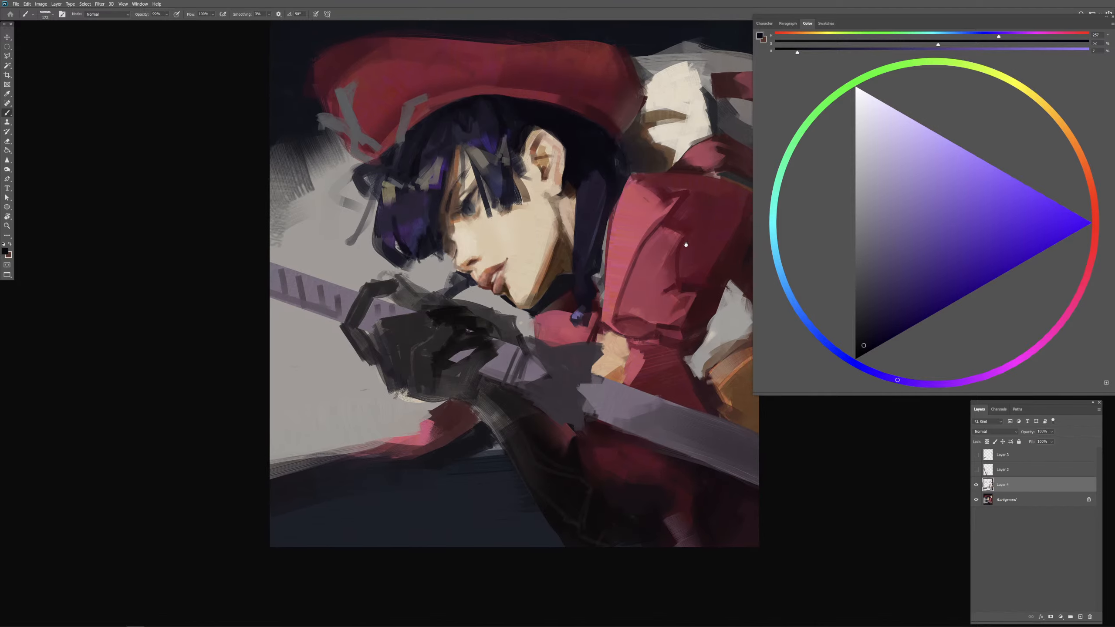
Step: Blend sampled muted purple over the bar's surface below the red sleeve, toward the canvas edge
alt+click(705, 432)
mouse_move(705, 431)
mouse_down()
mouse_move(650, 414)
mouse_move(637, 421)
mouse_up()
alt+click(657, 420)
alt+click(651, 411)
drag(742, 450, 765, 455)
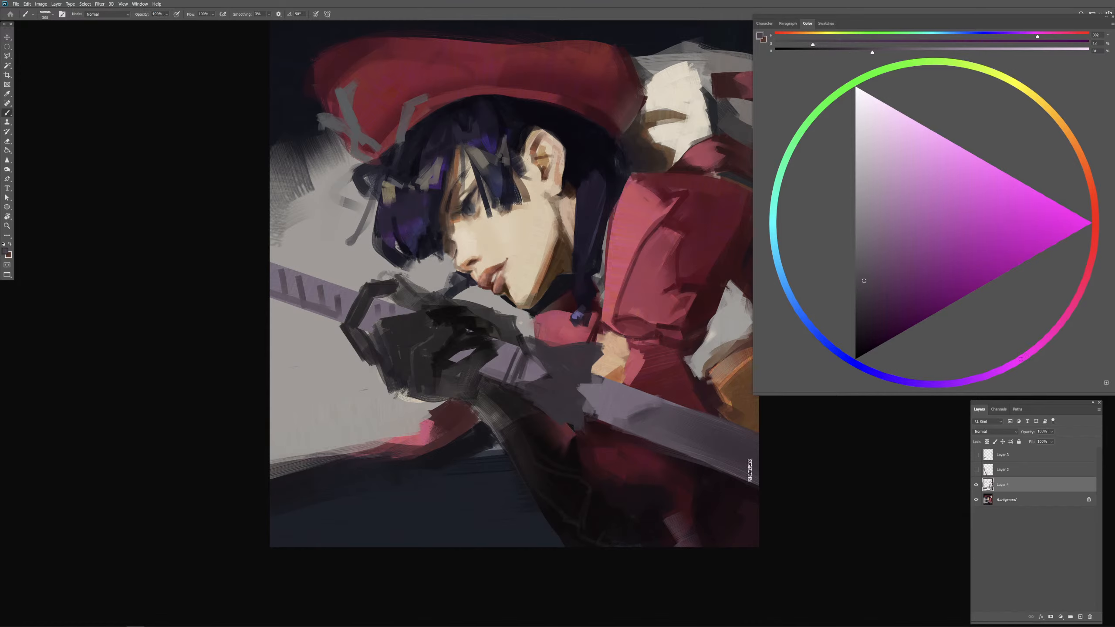
Step: Shade the purple bar's outer end and middle with a darker desaturated purple
alt+click(743, 458)
drag(861, 311, 863, 322)
drag(724, 446, 754, 449)
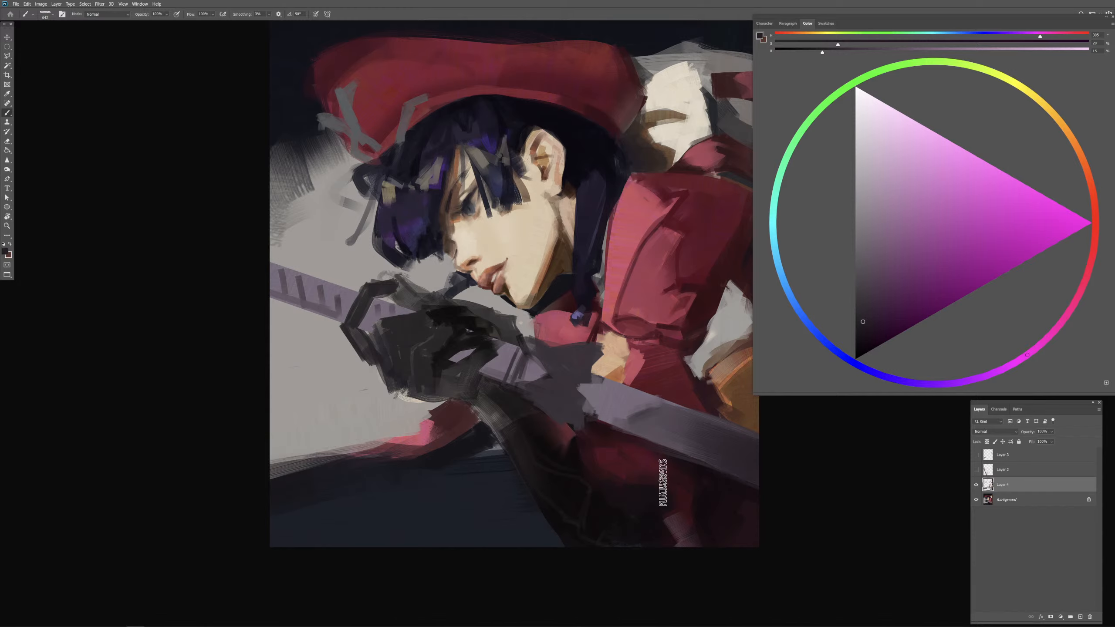
mouse_move(680, 447)
mouse_down()
mouse_move(632, 429)
mouse_move(664, 414)
mouse_up()
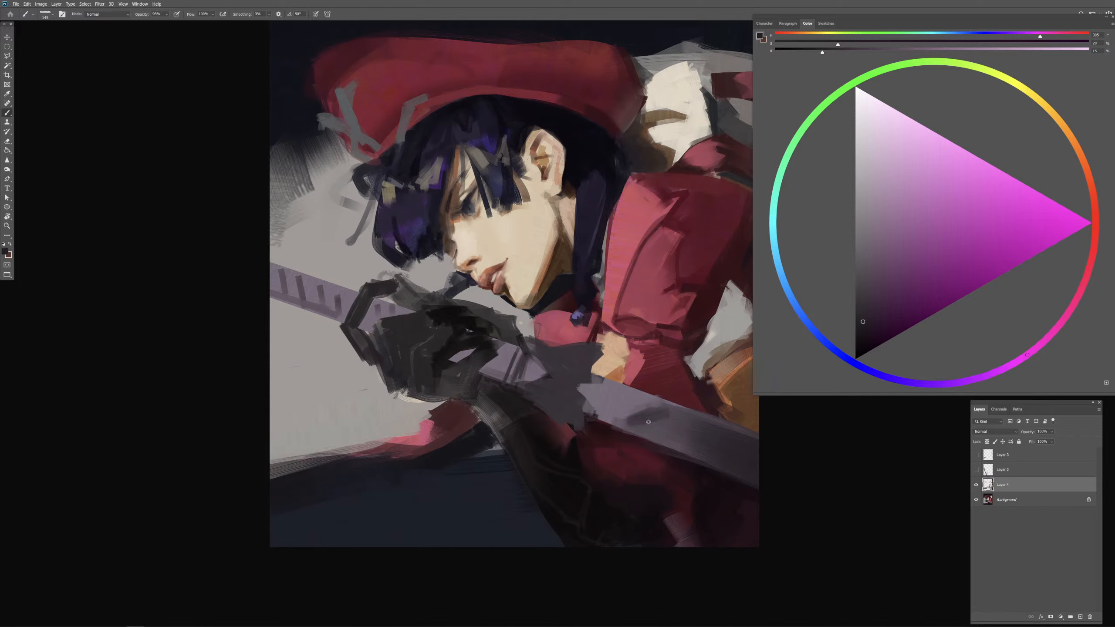
alt+click(634, 424)
drag(659, 422, 672, 422)
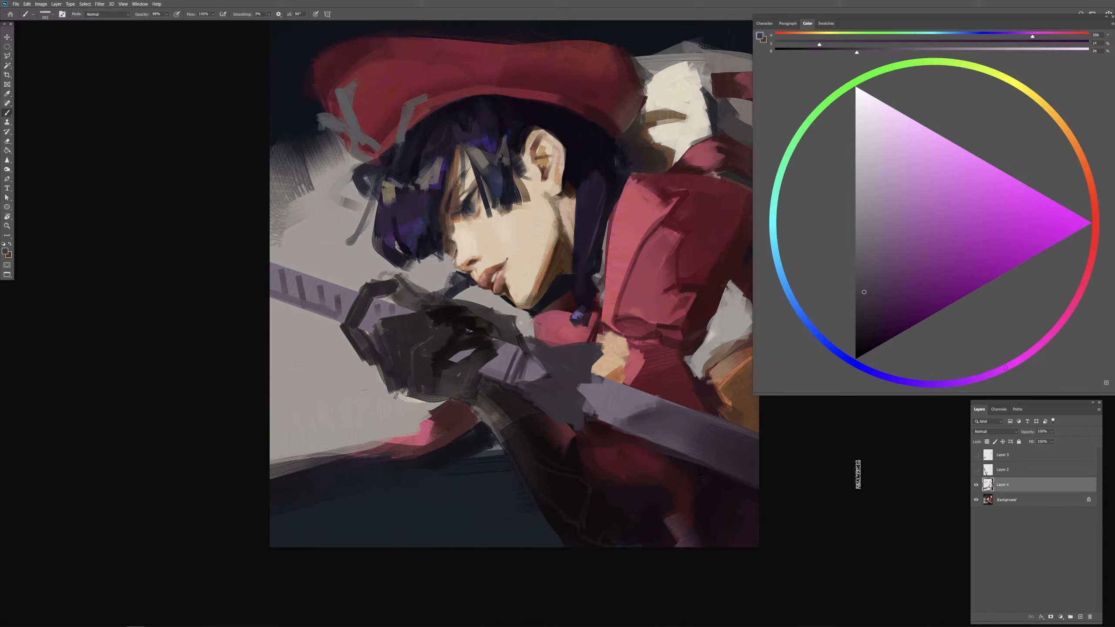
Step: Touch up the neck shadow beside the long hair lock with sampled near-black blue and dark brown
mouse_move(581, 205)
mouse_down()
mouse_move(572, 219)
mouse_move(588, 200)
mouse_up()
alt+click(547, 294)
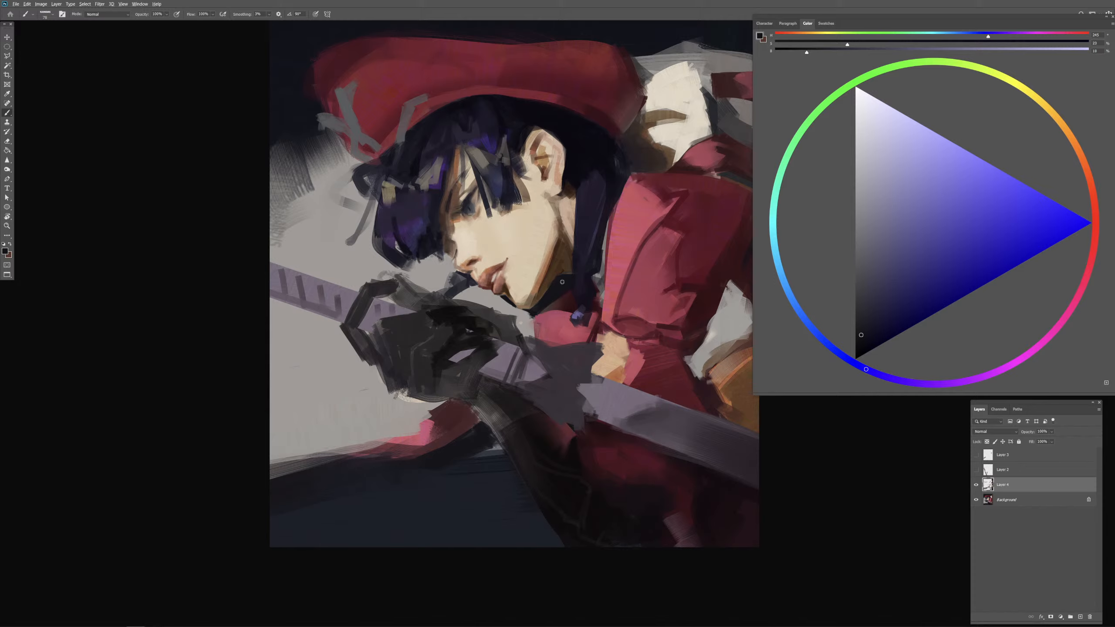
alt+click(567, 267)
drag(568, 267, 572, 256)
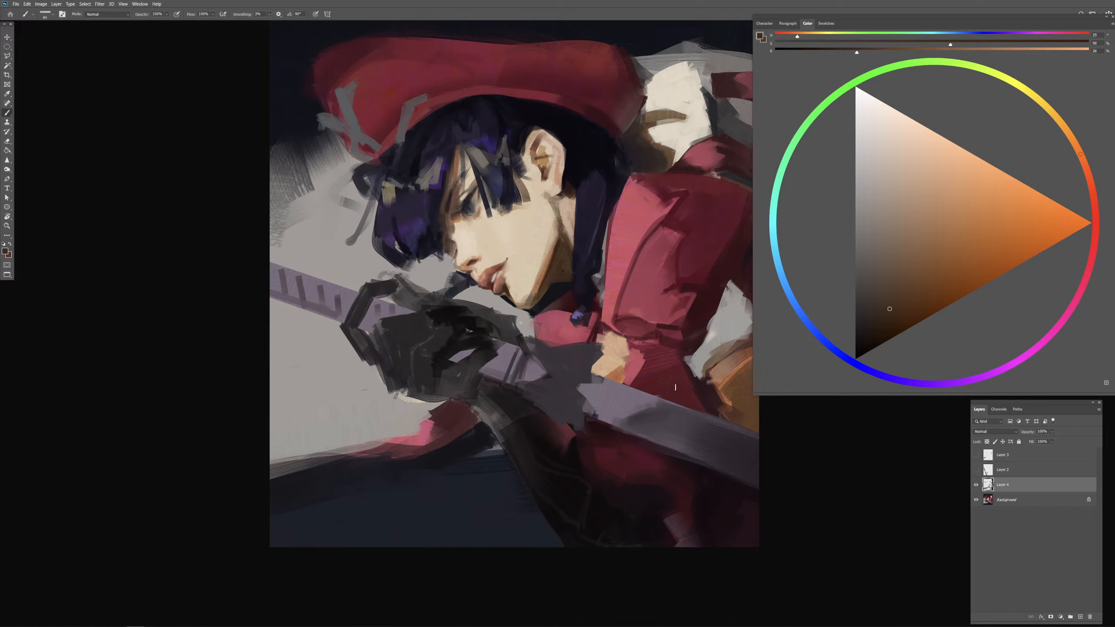
Step: Paint a dark maroon shadow strip between the long hair lock and the red sleeve, adjusting the brush size
alt+click(601, 282)
key(bracketright)
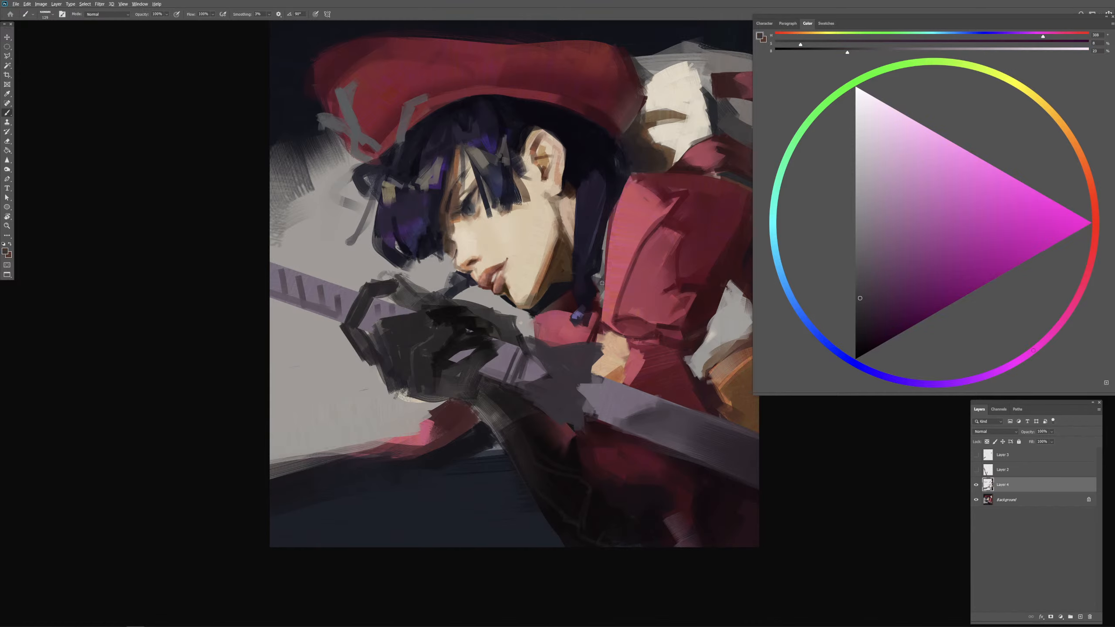
alt+click(688, 213)
key(bracketleft)
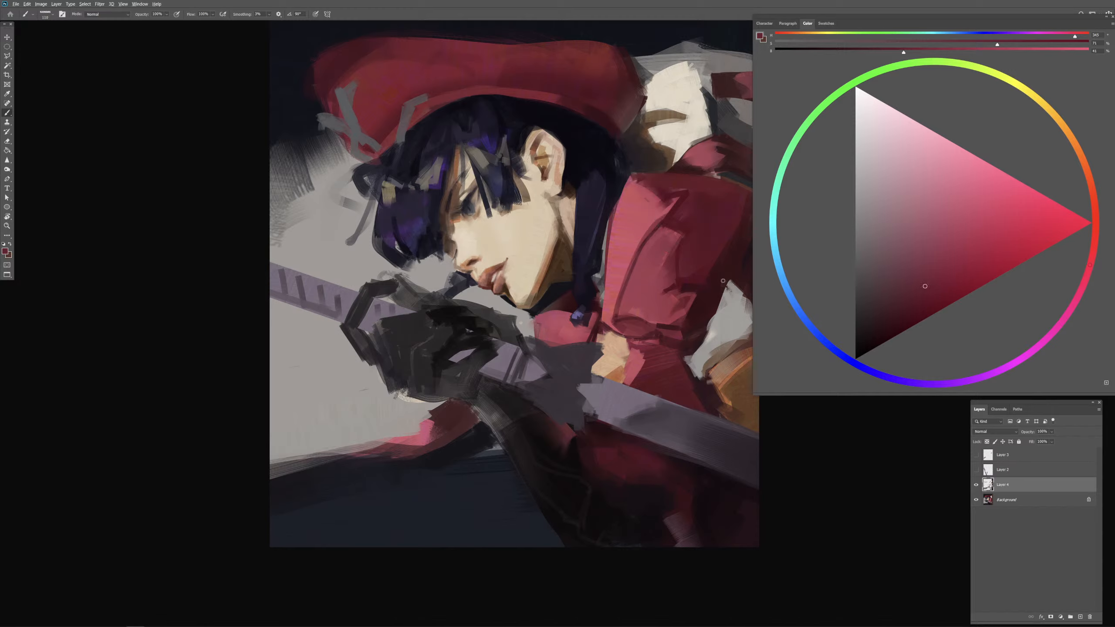
alt+click(601, 251)
key(bracketright)
key(bracketleft)
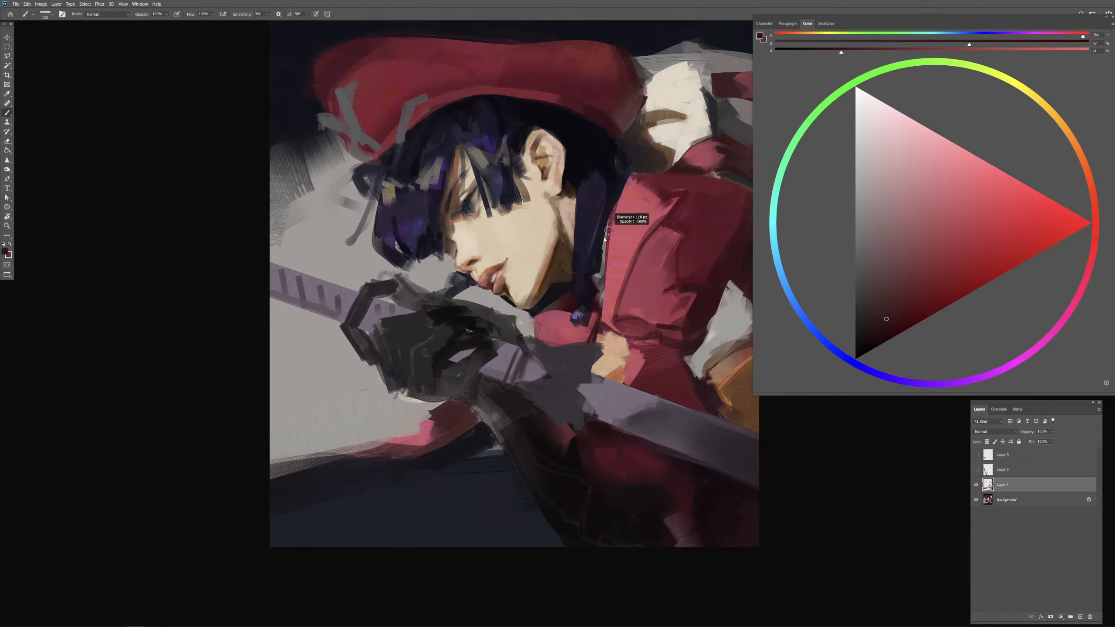
mouse_move(610, 223)
mouse_down()
mouse_move(603, 301)
mouse_move(613, 220)
mouse_move(609, 276)
mouse_up()
mouse_move(616, 214)
mouse_down()
mouse_move(601, 306)
mouse_move(609, 283)
mouse_move(602, 324)
mouse_move(602, 313)
mouse_move(623, 332)
mouse_move(620, 279)
mouse_move(625, 327)
mouse_up()
Step: Refine the sleeve's inner edge beside the shadow strip with sampled pink-red and dark maroon
alt+click(602, 324)
alt+click(619, 286)
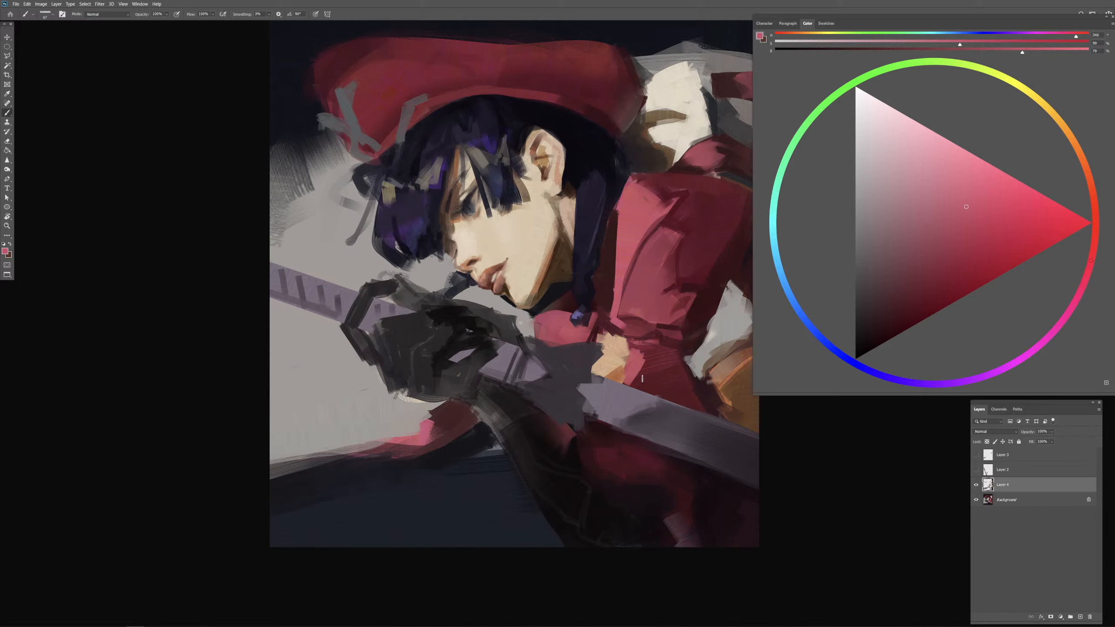
alt+click(608, 286)
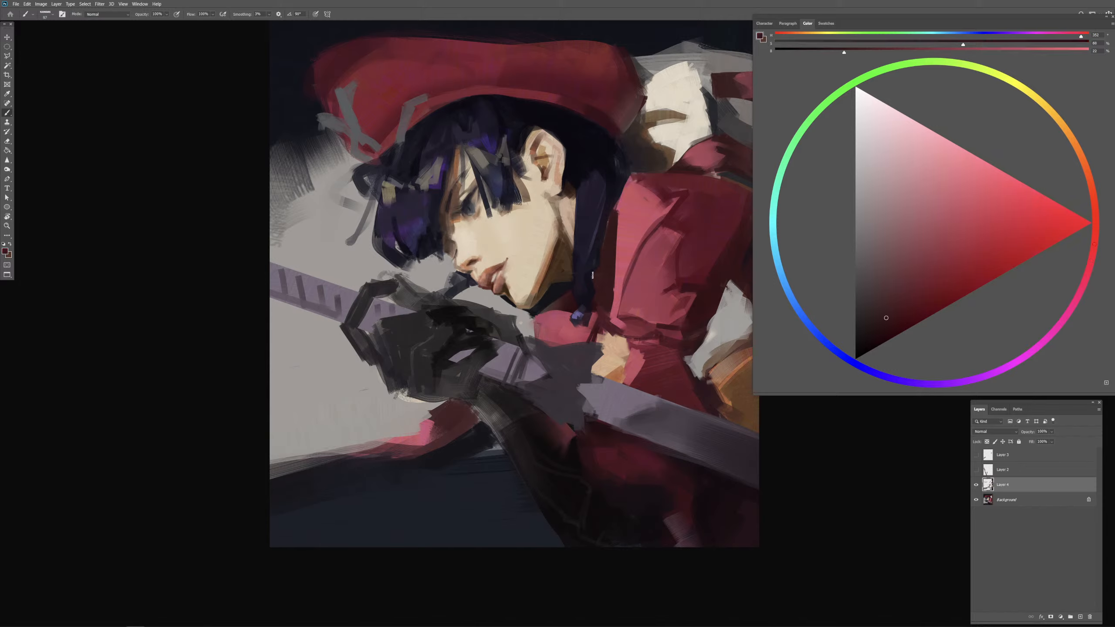
alt+click(610, 294)
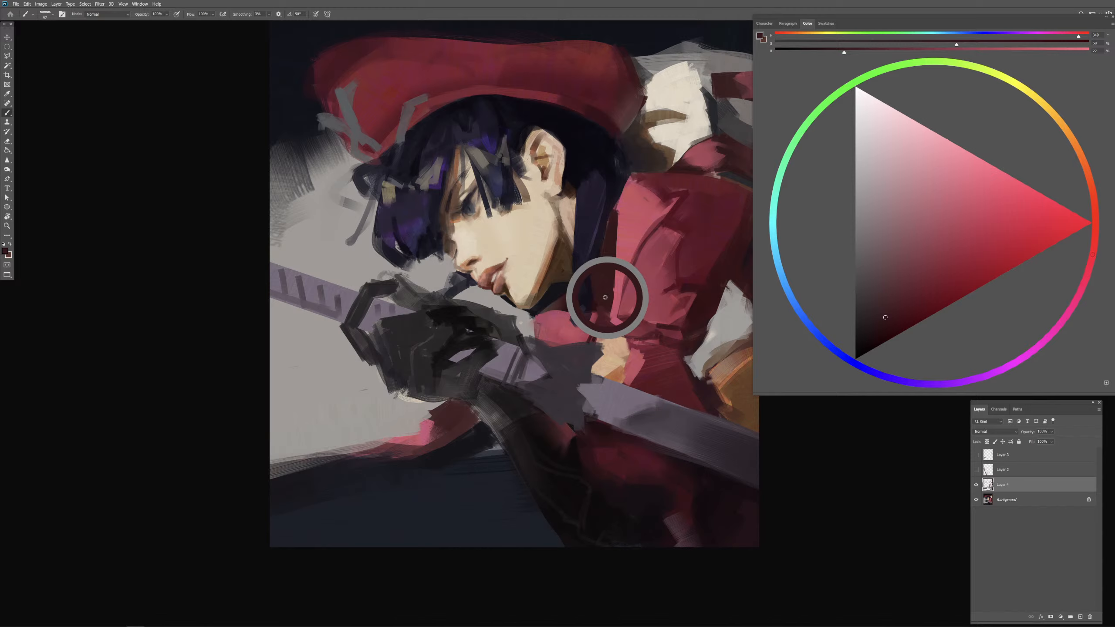
alt+click(623, 266)
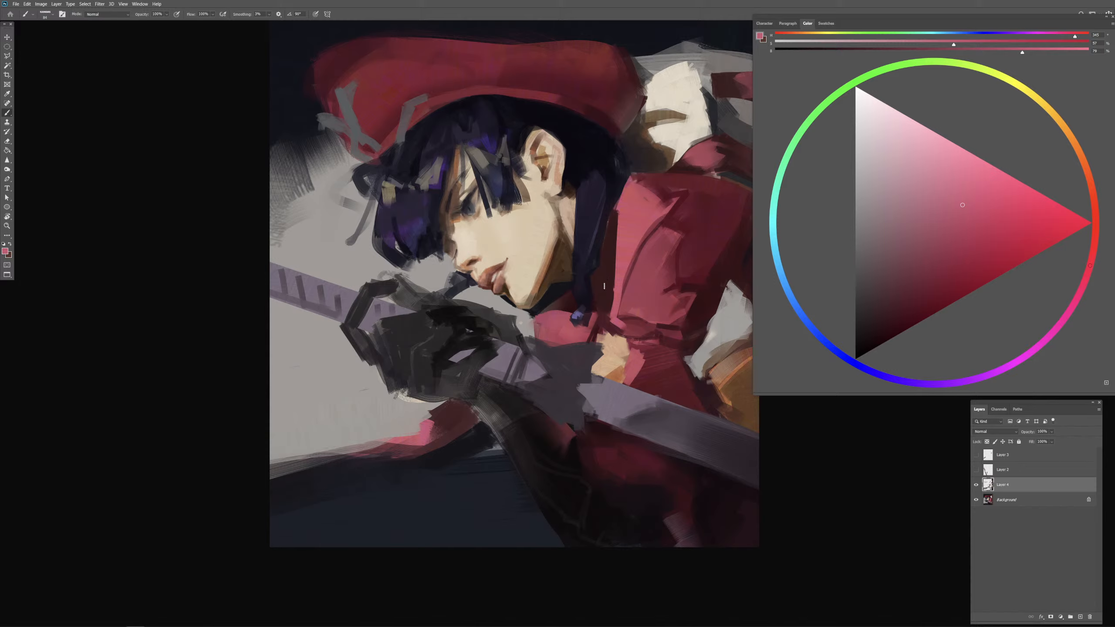
drag(609, 270, 603, 281)
alt+click(607, 280)
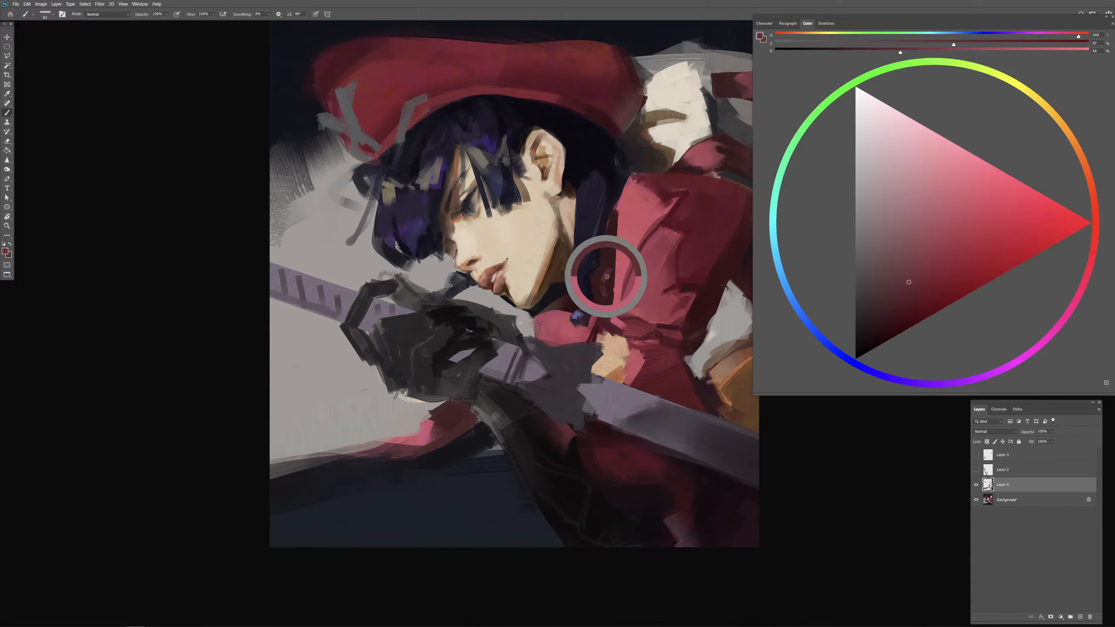
alt+click(610, 261)
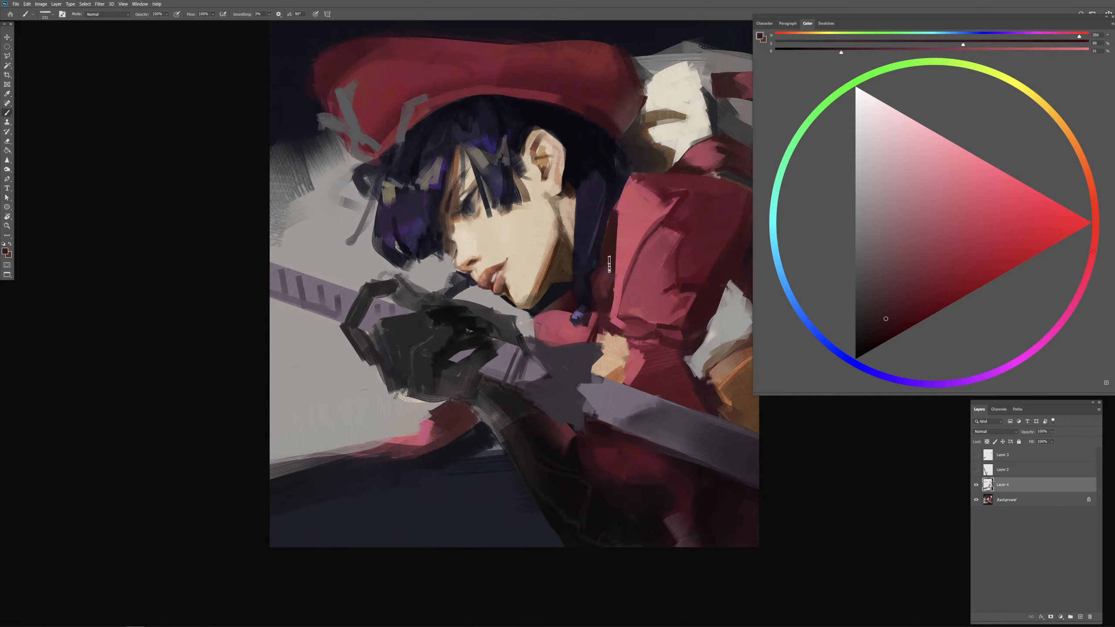
Step: Extend the dark maroon shadow up along the sleeve edge to the shoulder
drag(607, 264, 604, 283)
mouse_move(609, 231)
mouse_down()
mouse_move(606, 247)
mouse_move(614, 212)
mouse_up()
alt+click(607, 247)
alt+click(606, 250)
drag(632, 175, 619, 208)
alt+click(605, 237)
Step: Rework the neck area between the jaw and the hair lock with sampled skin tones
drag(586, 248, 579, 253)
alt+click(572, 219)
mouse_move(572, 219)
mouse_down()
mouse_move(580, 208)
mouse_move(577, 246)
mouse_up()
key(ctrl+z)
alt+click(566, 213)
alt+click(573, 196)
alt+click(566, 213)
Step: Paint the red collar patch behind the neck and tone it down with sampled dark maroon
alt+click(612, 254)
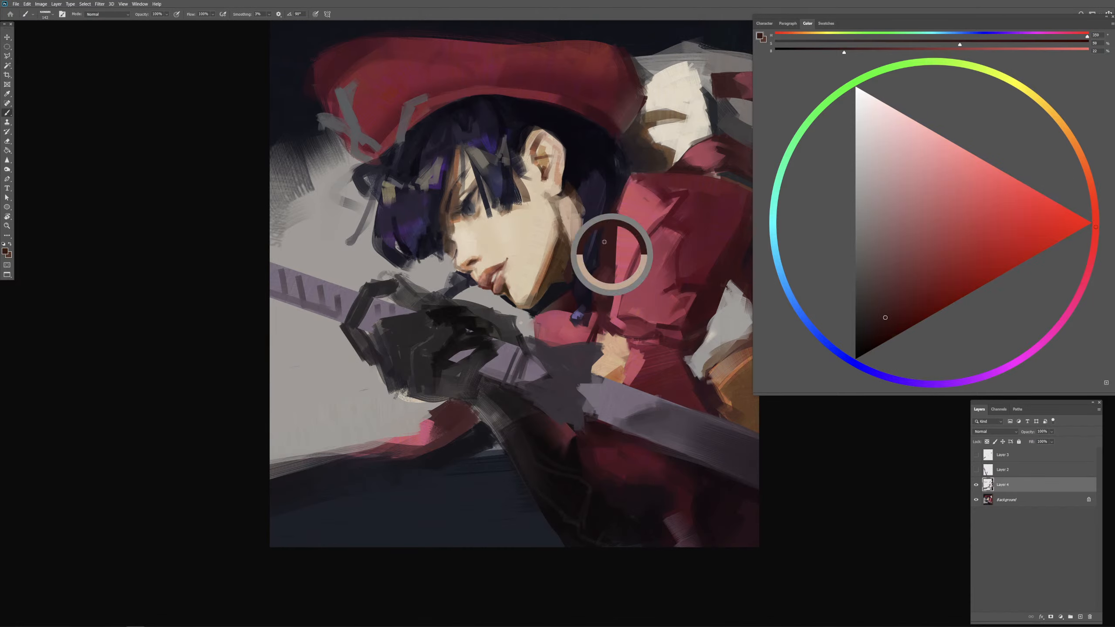
alt+click(629, 229)
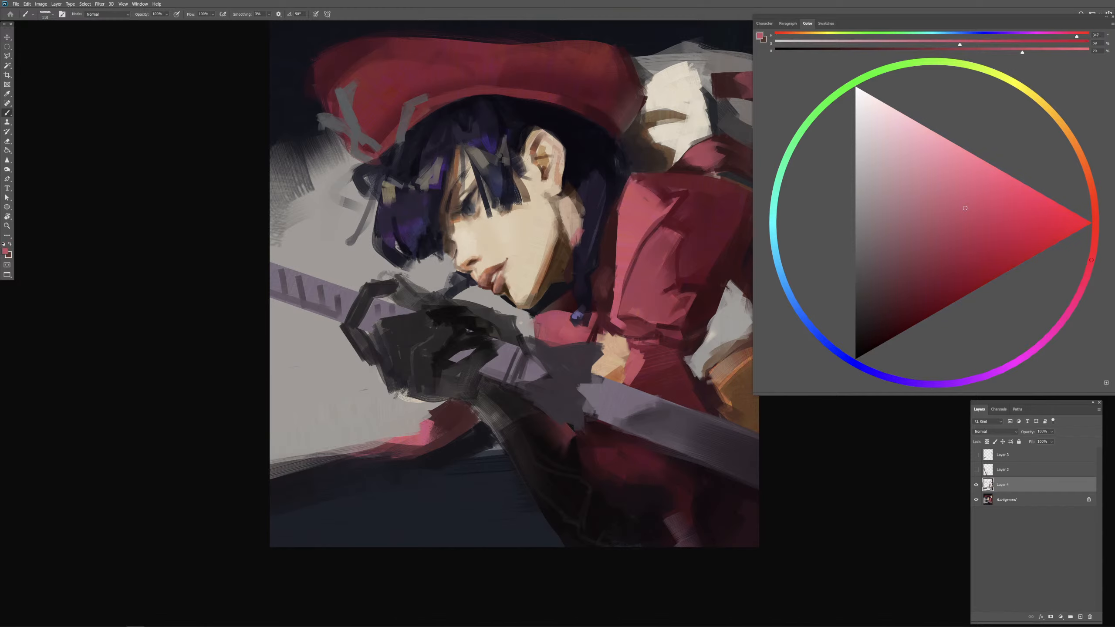
drag(571, 251, 583, 223)
alt+click(612, 237)
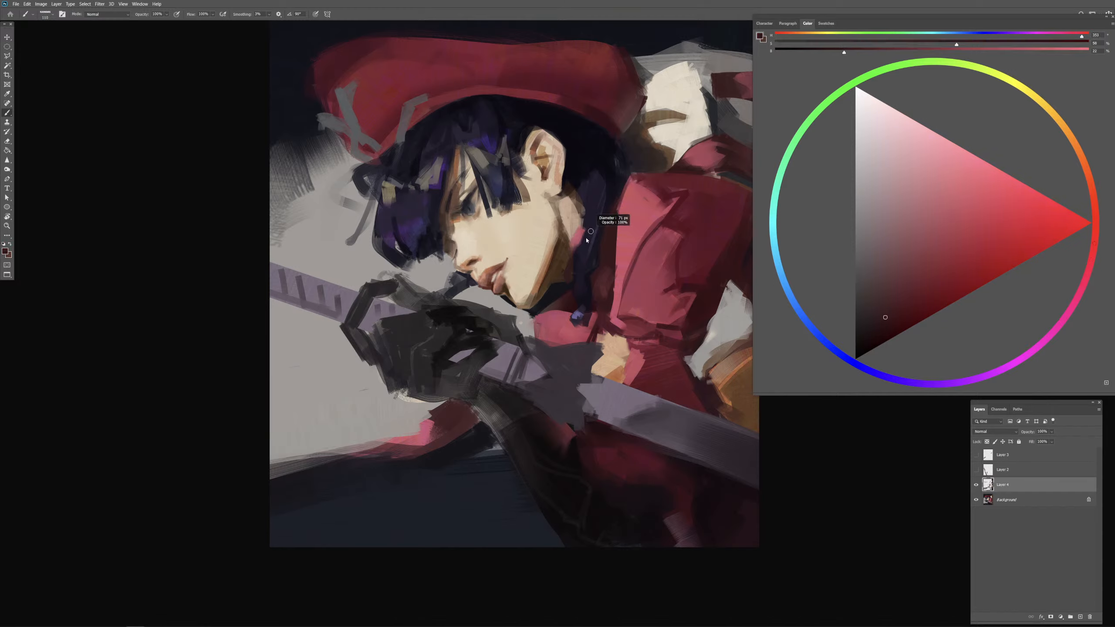
mouse_move(583, 226)
mouse_down()
mouse_move(565, 289)
mouse_move(568, 256)
mouse_move(575, 279)
mouse_up()
alt+click(577, 223)
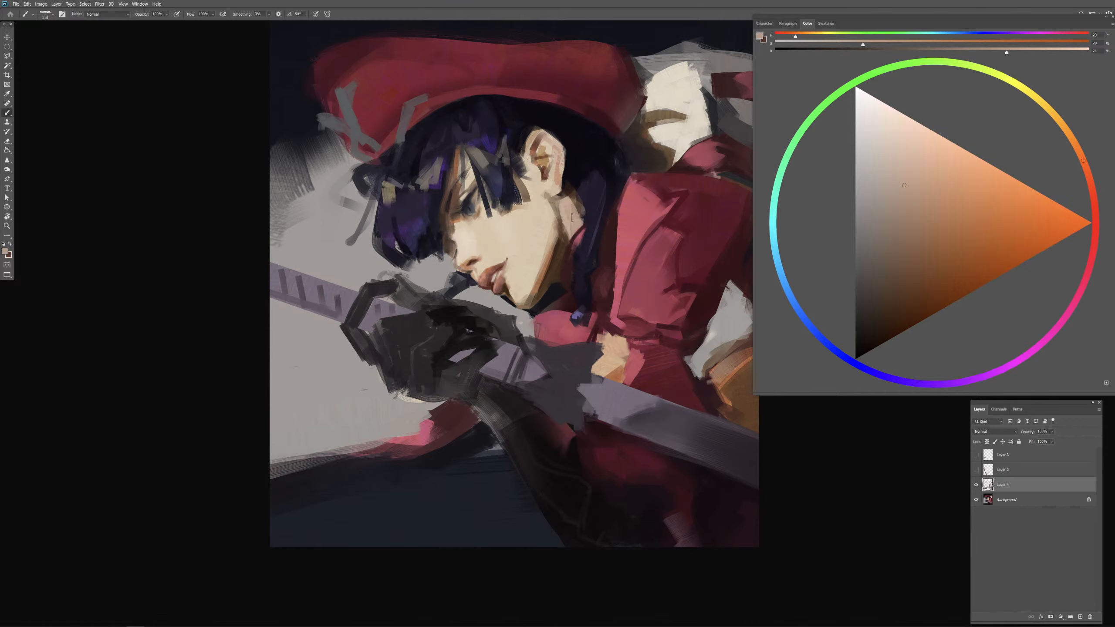
Step: Shape the neck and hairline below the ear with sampled beige skin and dark brown
alt+click(578, 199)
drag(585, 205, 563, 196)
alt+click(571, 211)
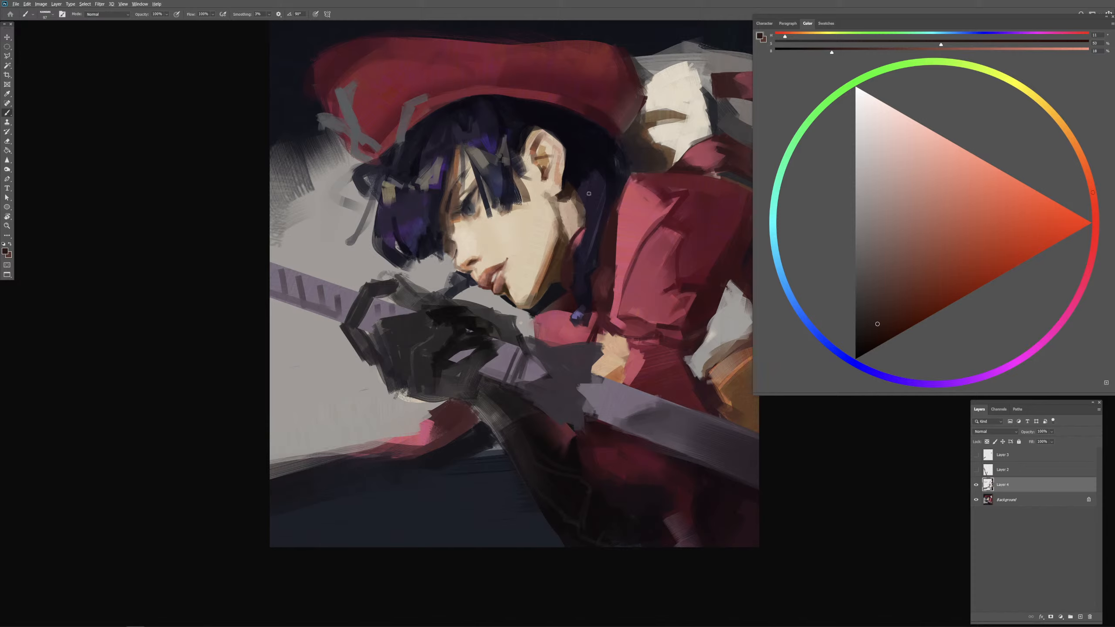
alt+click(565, 207)
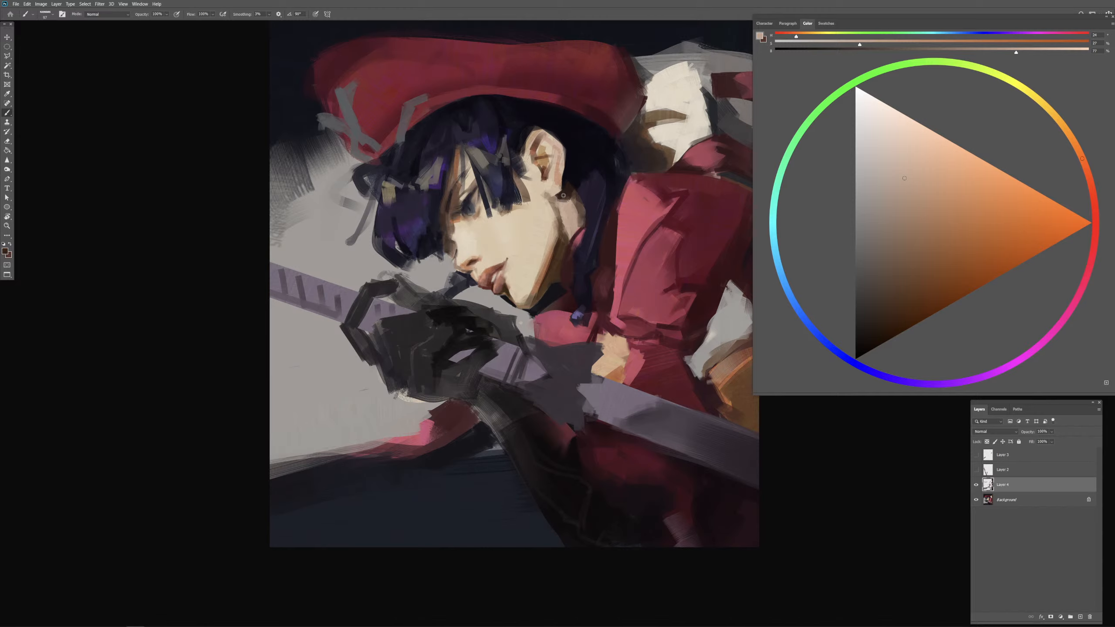
alt+click(563, 196)
drag(566, 201, 563, 201)
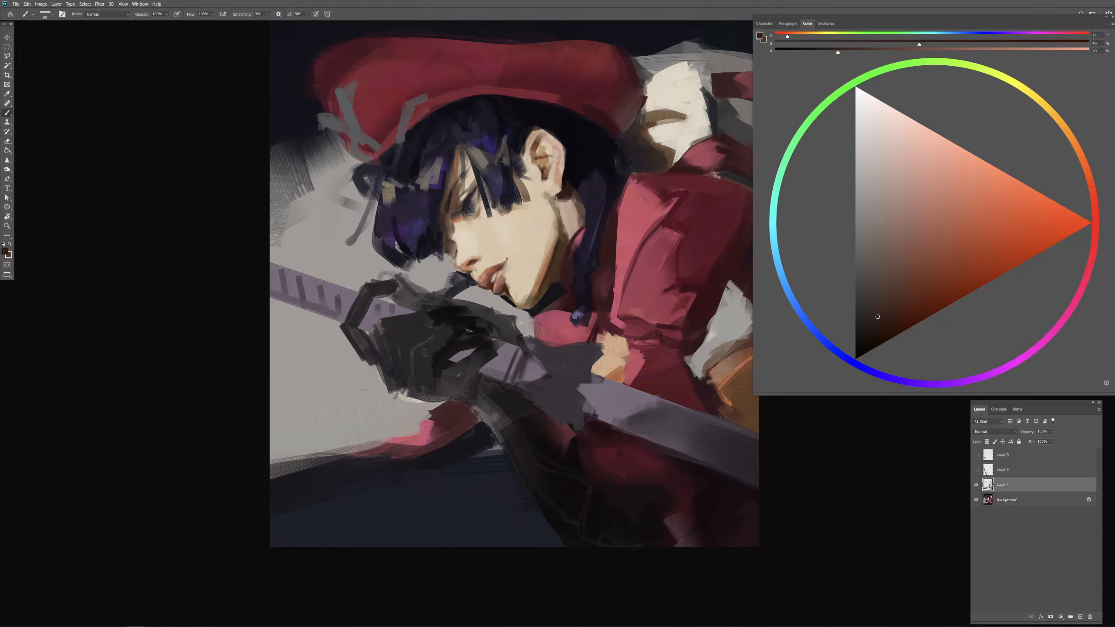
Step: Refine the earlobe and the dark gap beneath it with sampled light skin tone
alt+click(559, 189)
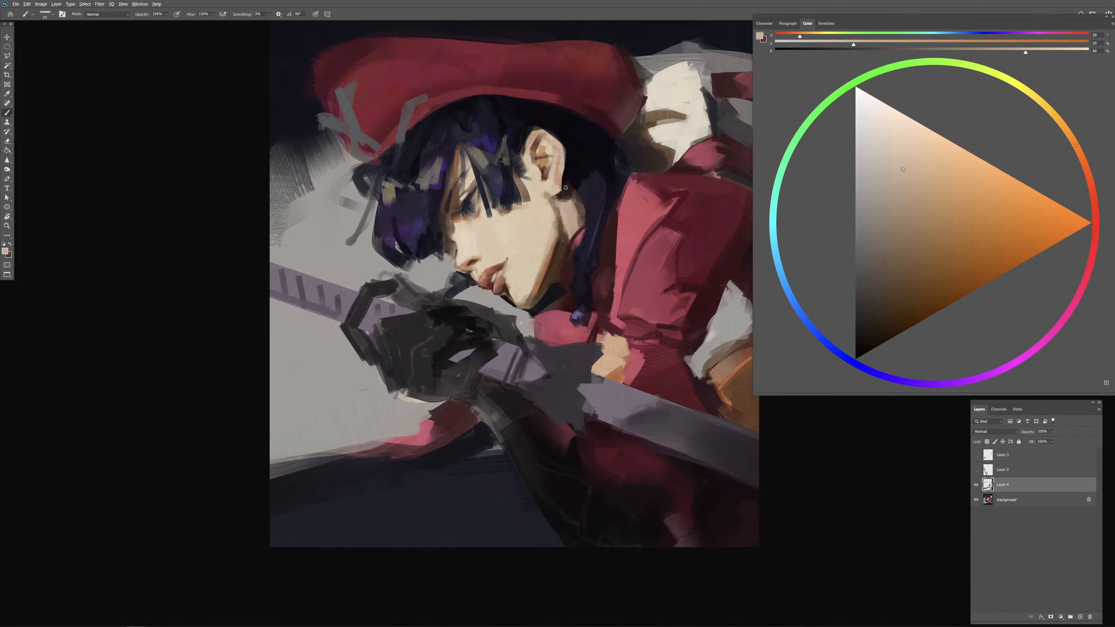
alt+click(564, 191)
drag(563, 188, 560, 188)
alt+click(560, 179)
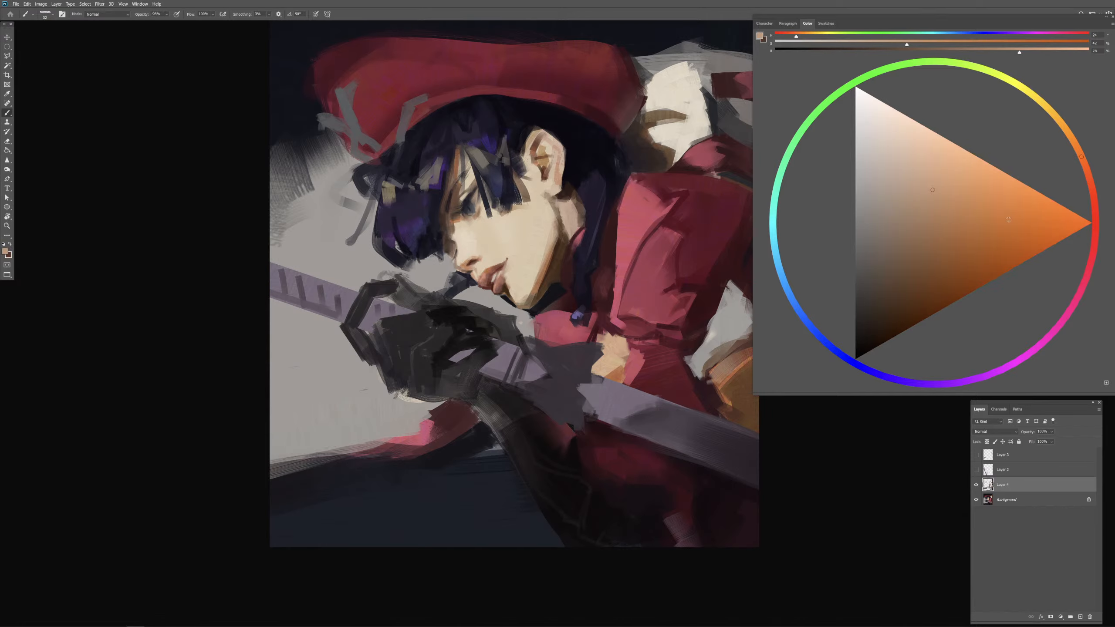
Step: Pick a reddish-orange skin tone and warm the ear's rear edge with it
click(1094, 184)
click(948, 241)
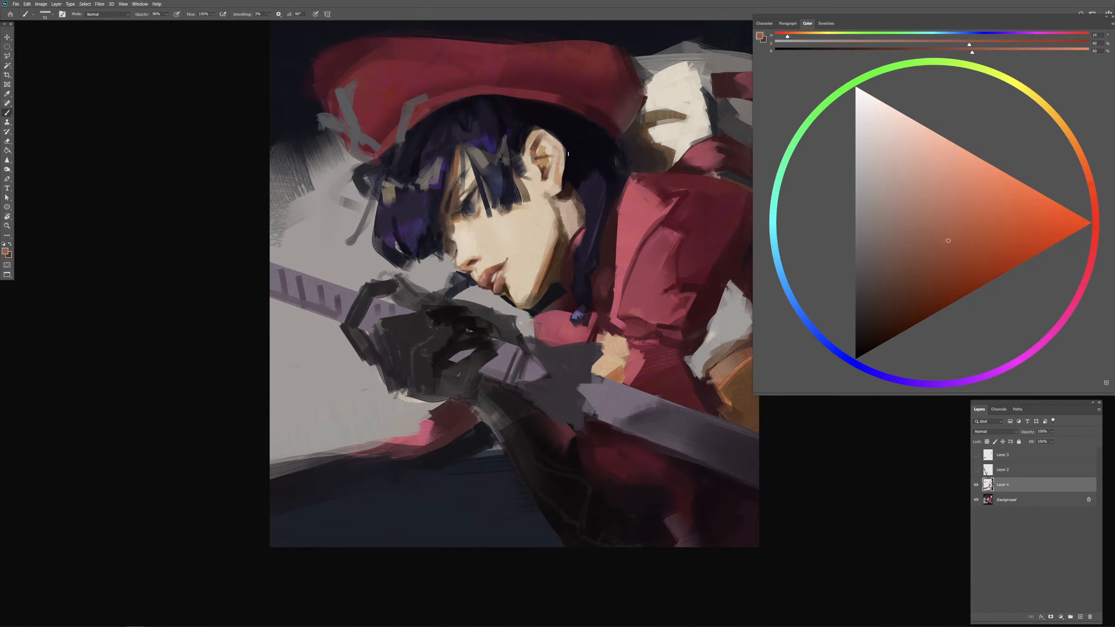
mouse_move(568, 154)
mouse_down()
mouse_move(562, 191)
mouse_move(556, 178)
mouse_move(548, 188)
mouse_move(597, 178)
mouse_move(573, 201)
mouse_move(588, 184)
mouse_up()
click(934, 284)
alt+click(568, 192)
Step: Paint strands in the hair mass behind the ear with sampled dark violet and near-black blue
alt+click(595, 182)
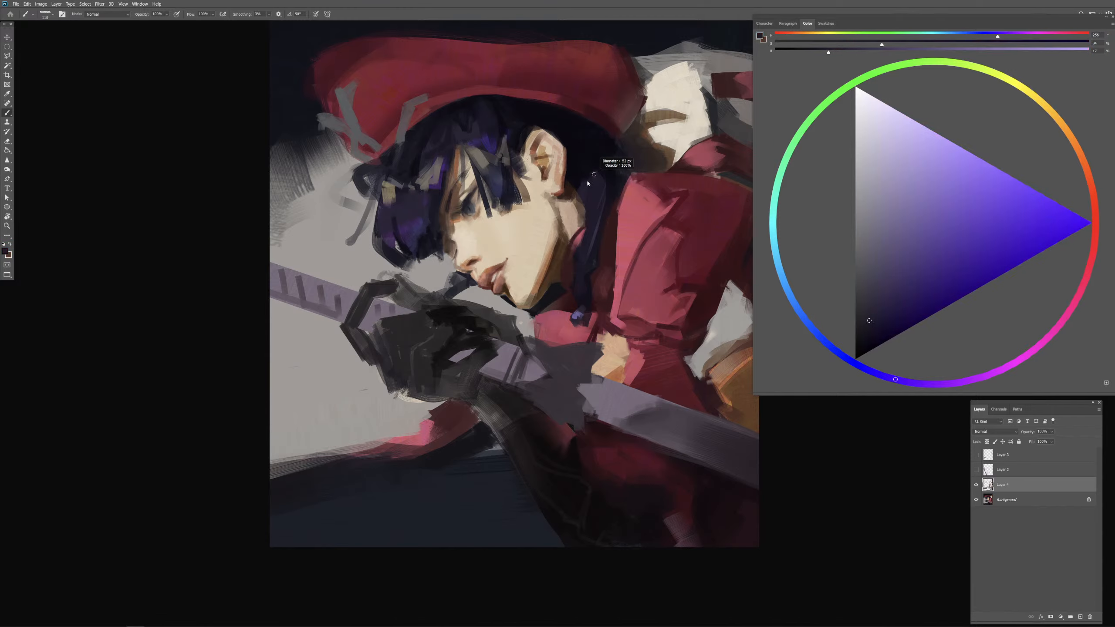
alt+click(583, 158)
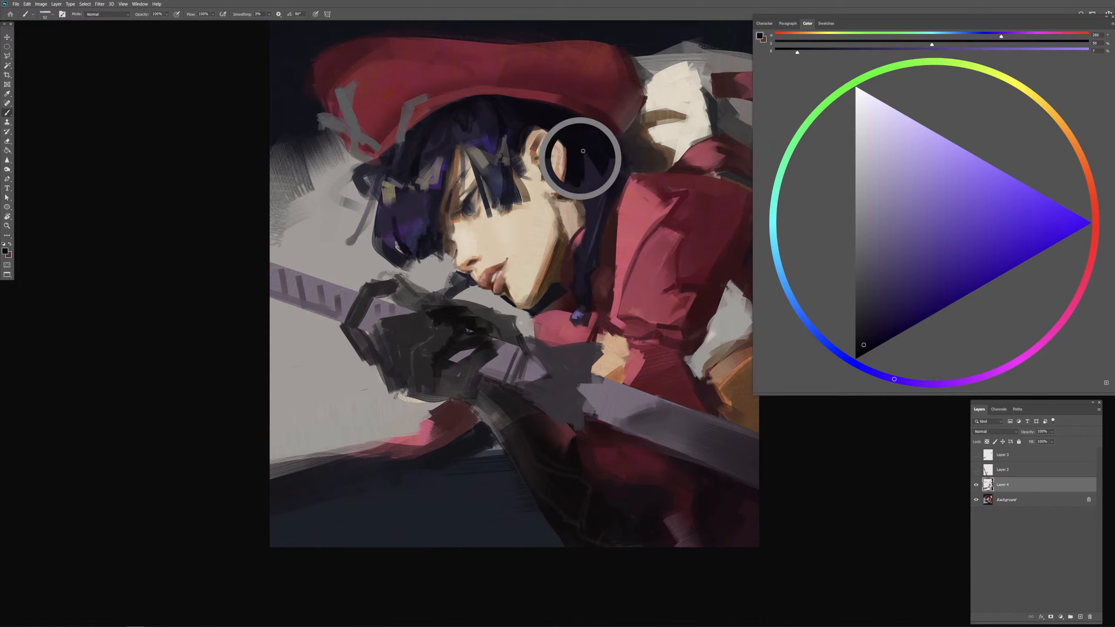
alt+click(590, 181)
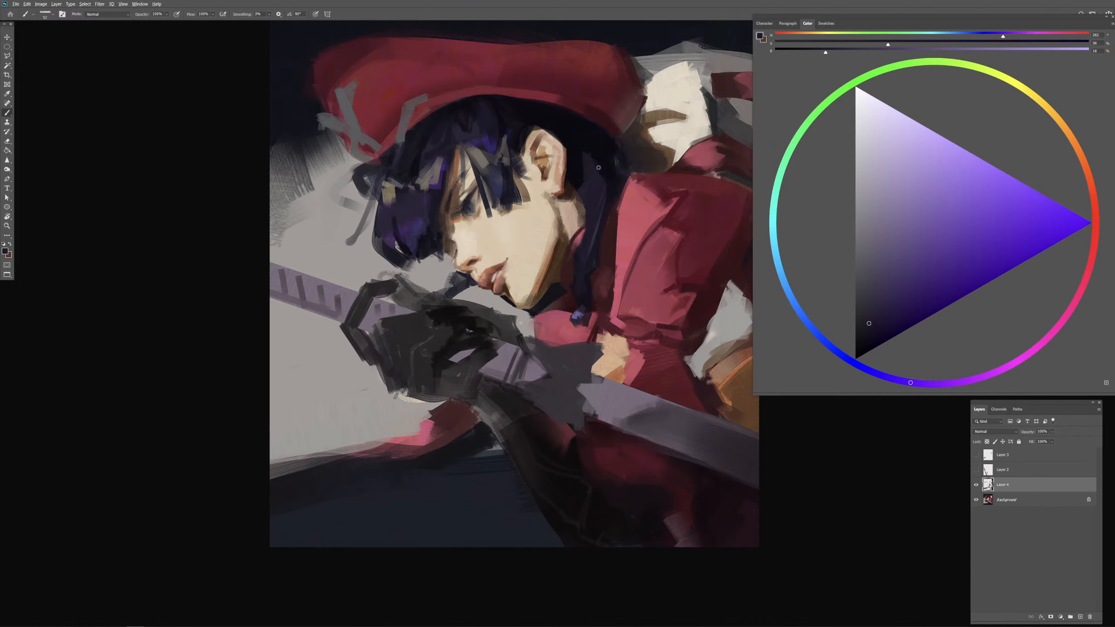
drag(598, 167, 605, 165)
alt+click(594, 145)
drag(590, 151, 605, 151)
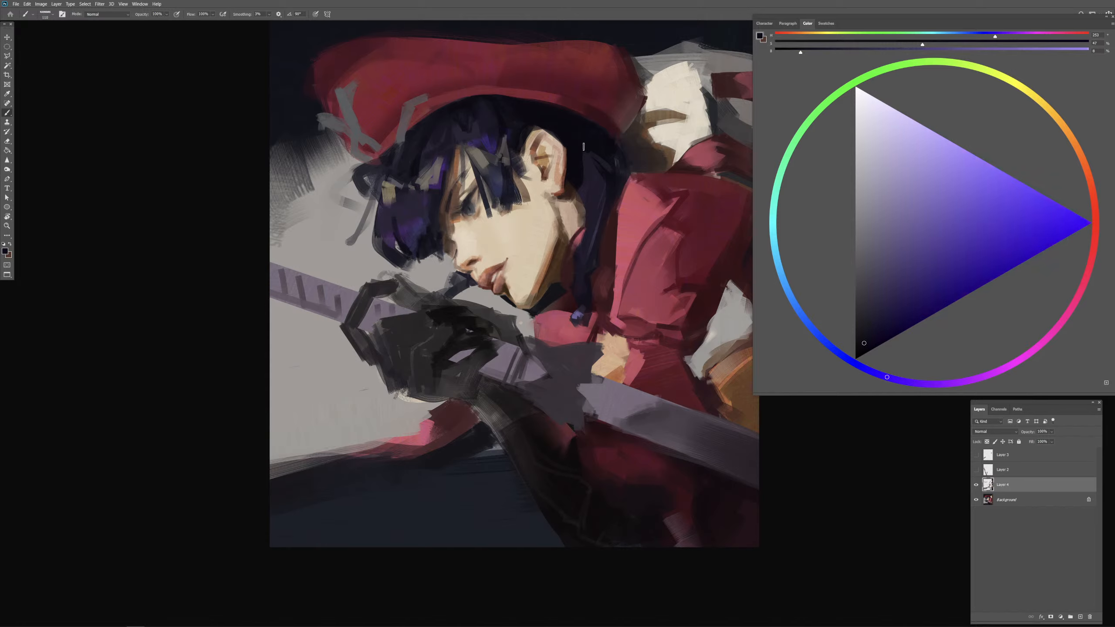
Step: Stroke near-black blue into the hair under the cap's brim and beside the ear
alt+click(573, 125)
drag(525, 117, 498, 114)
drag(502, 128, 514, 128)
mouse_move(504, 181)
mouse_down()
mouse_move(485, 181)
mouse_move(547, 182)
mouse_up()
Step: Refine the sideburn edge in front of the ear with sampled skin tones and near-black blue
alt+click(535, 205)
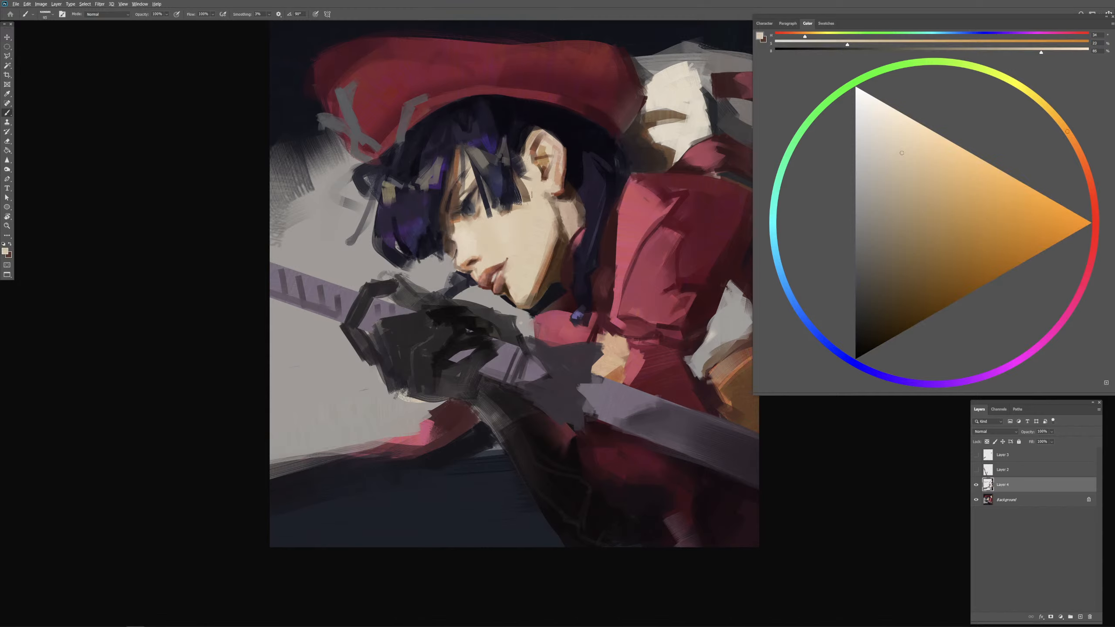
alt+click(459, 221)
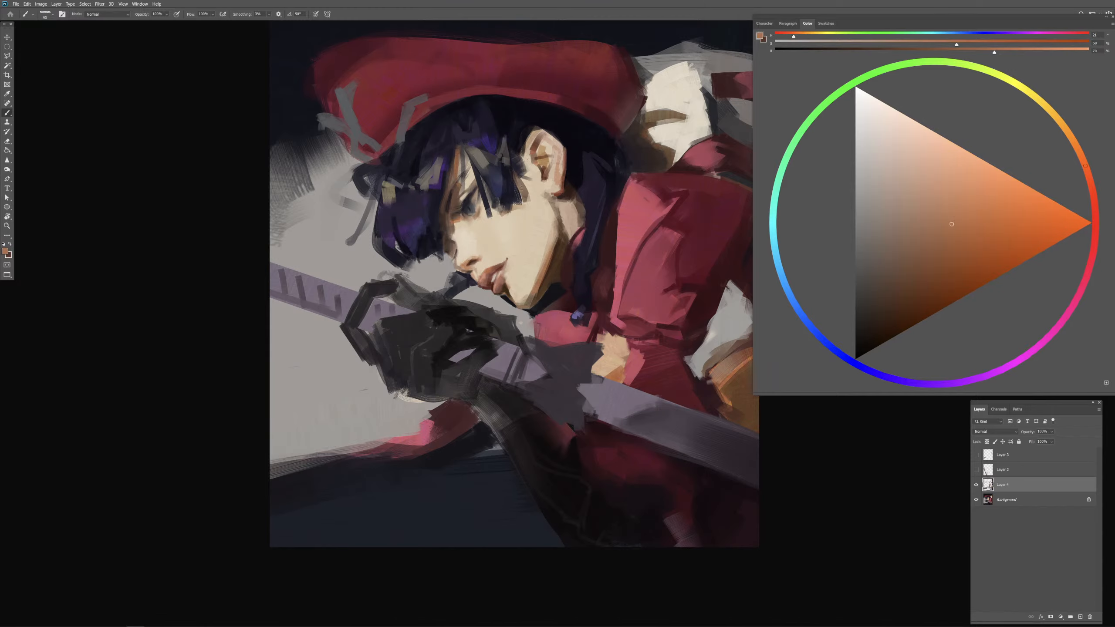
alt+click(535, 193)
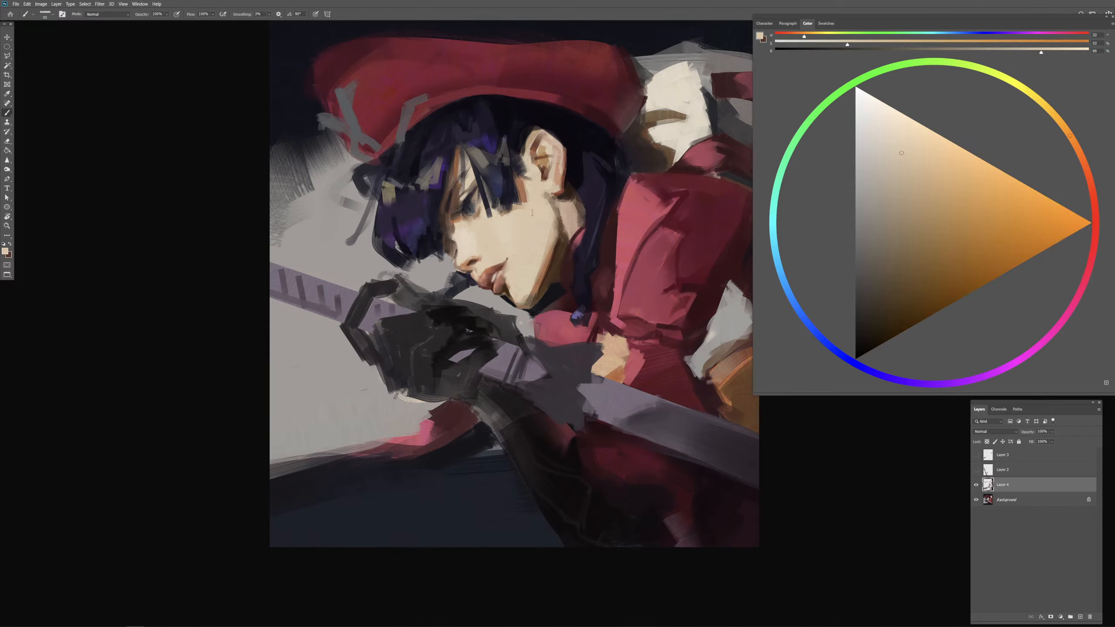
alt+click(564, 122)
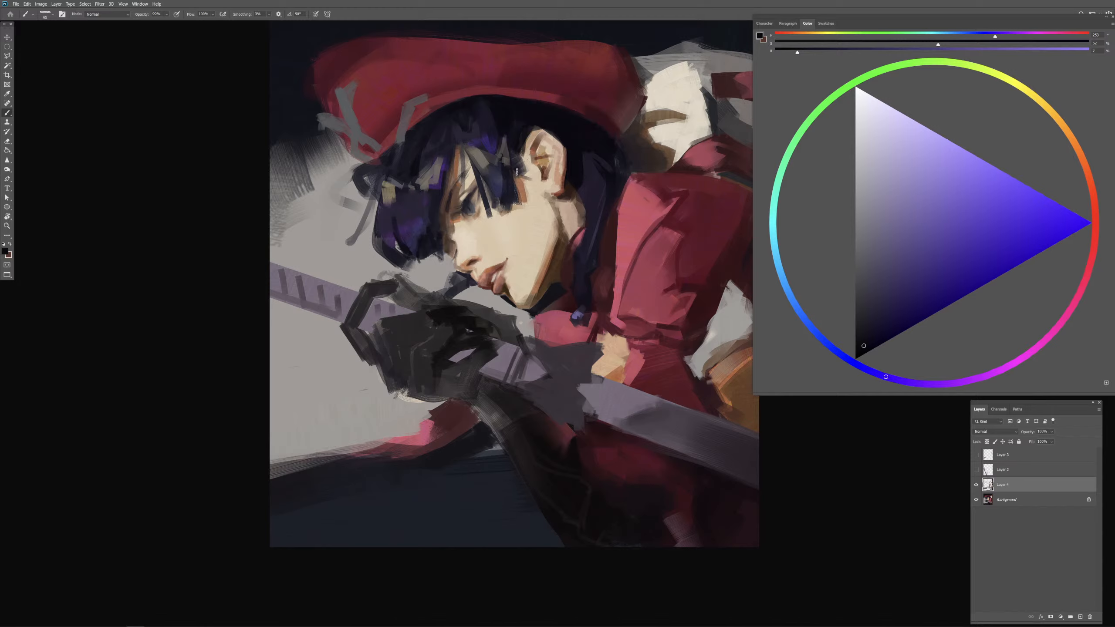
drag(528, 179, 516, 178)
Step: Refine the neck shadow behind the jaw and below the earlobe with sampled dark brown and orange-brown tones
mouse_move(570, 217)
mouse_down()
mouse_move(588, 217)
mouse_move(555, 240)
mouse_up()
alt+click(563, 241)
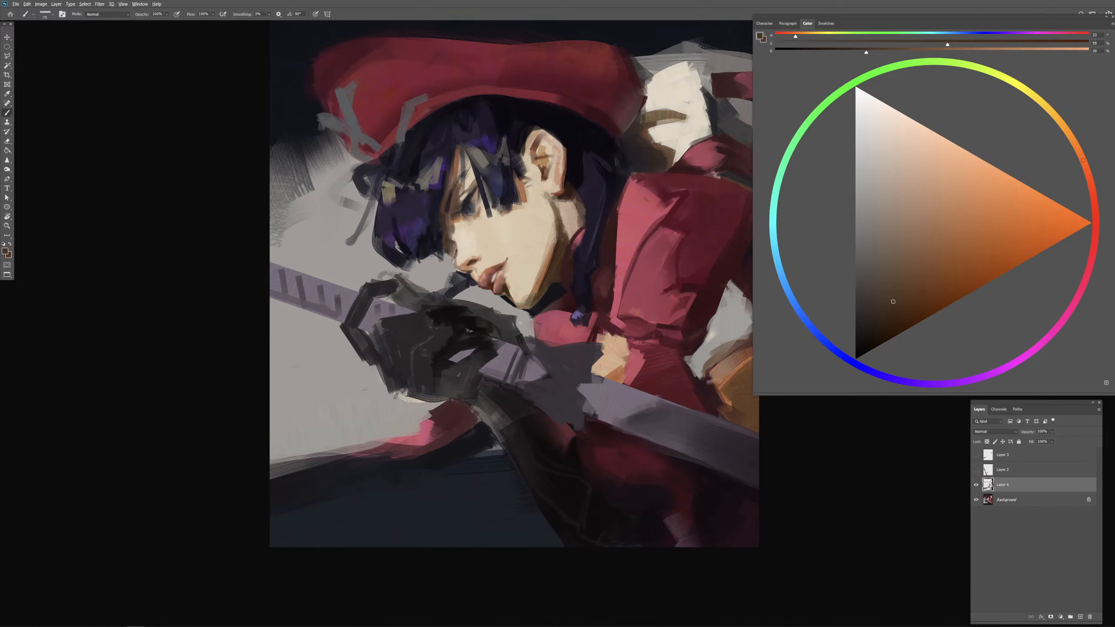
alt+click(550, 254)
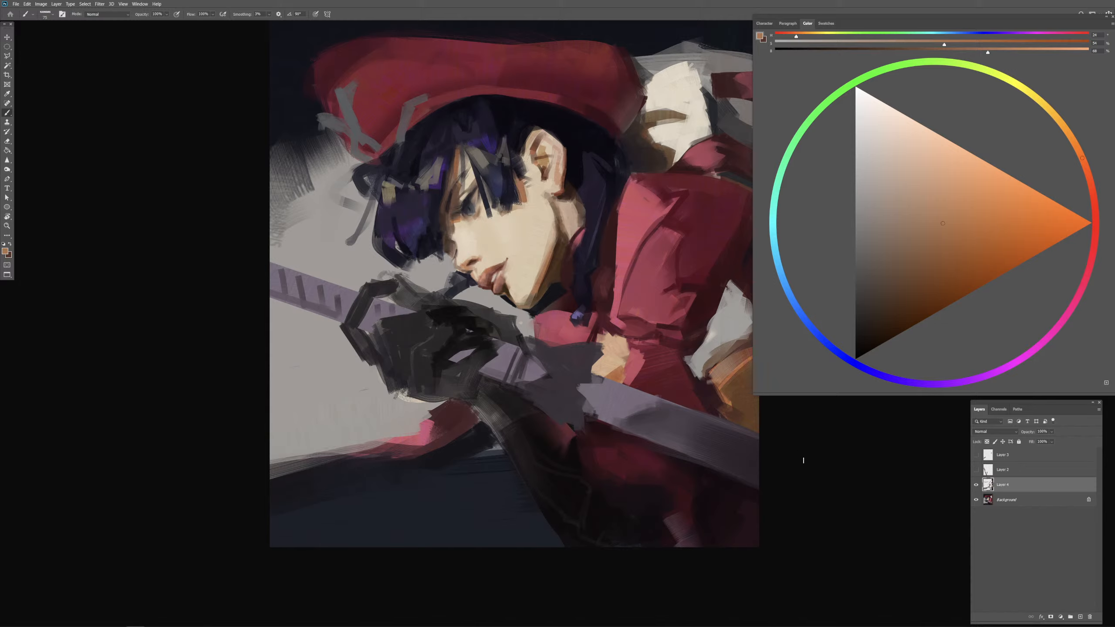
alt+click(567, 196)
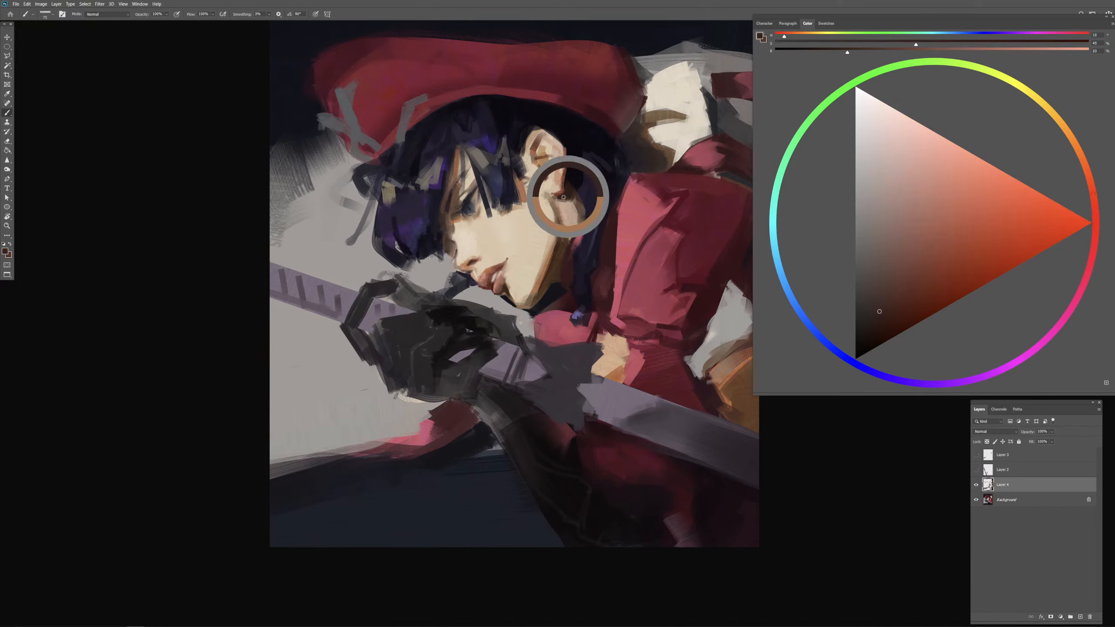
Step: Touch up the earlobe and outer ear with sampled pale beige and peach skin tones at full brush opacity
alt+click(555, 186)
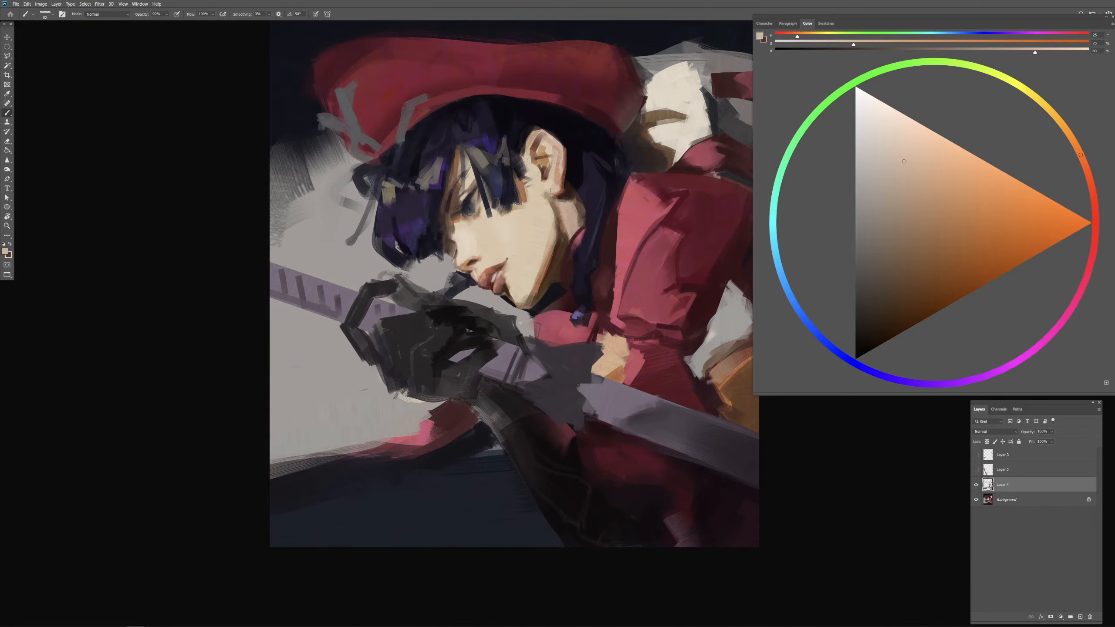
alt+click(558, 176)
key(0)
alt+right_click(544, 173)
alt+right_click(545, 173)
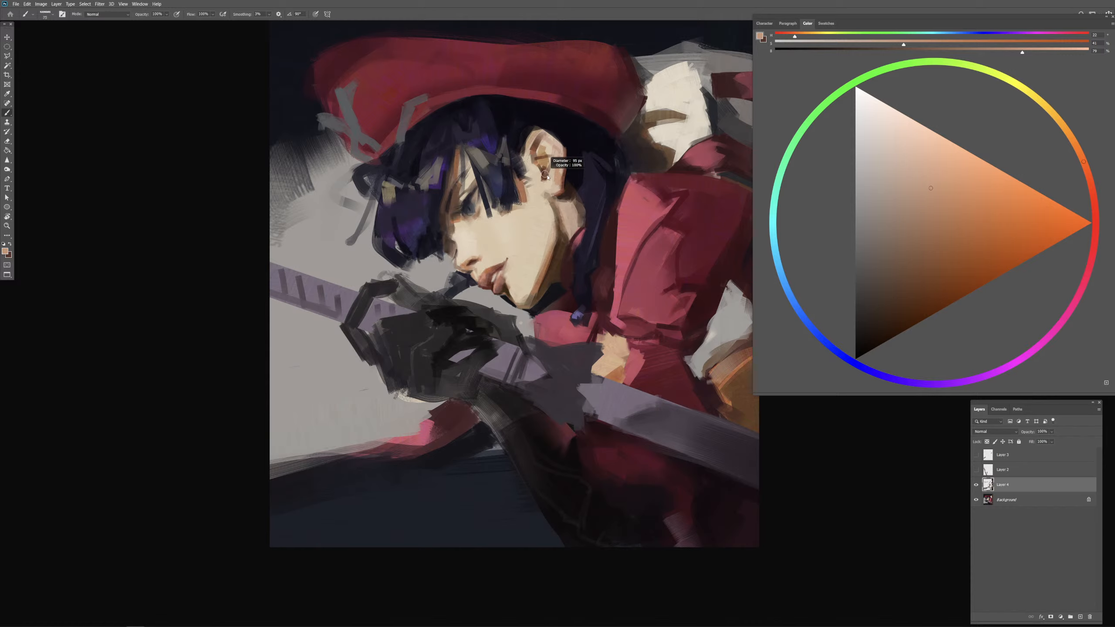
key(0)
alt+click(552, 175)
alt+right_click(556, 172)
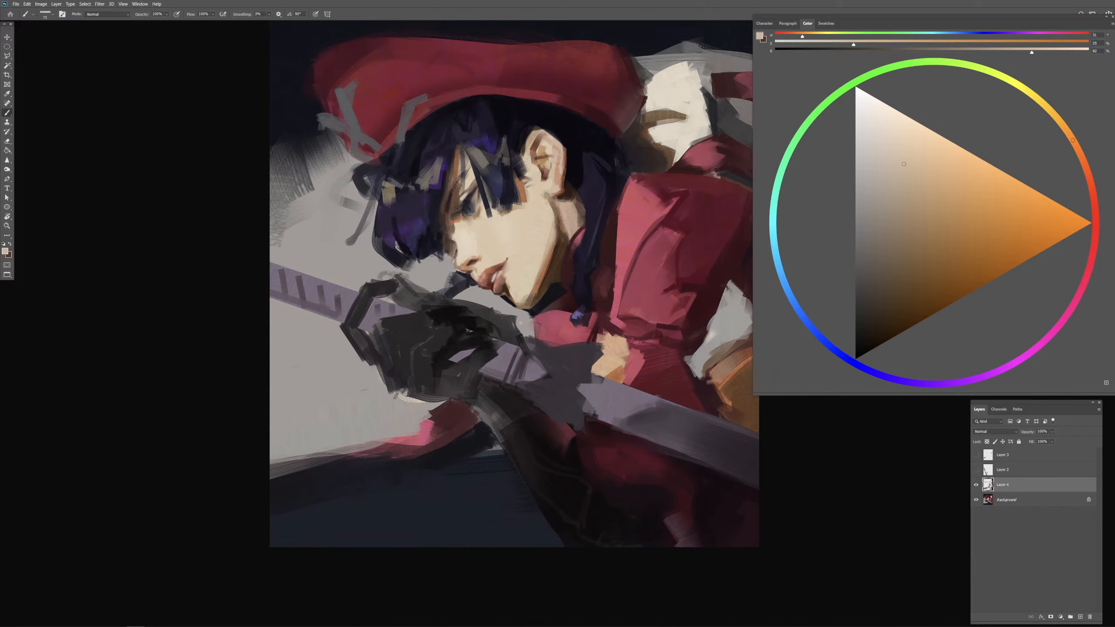
alt+right_click(561, 160)
alt+right_click(553, 155)
Step: Paint the inner ear's shadow with a sampled reddish brown, shifted to a darker, more saturated and redder tone
key(ctrl+plus)
drag(641, 273, 636, 329)
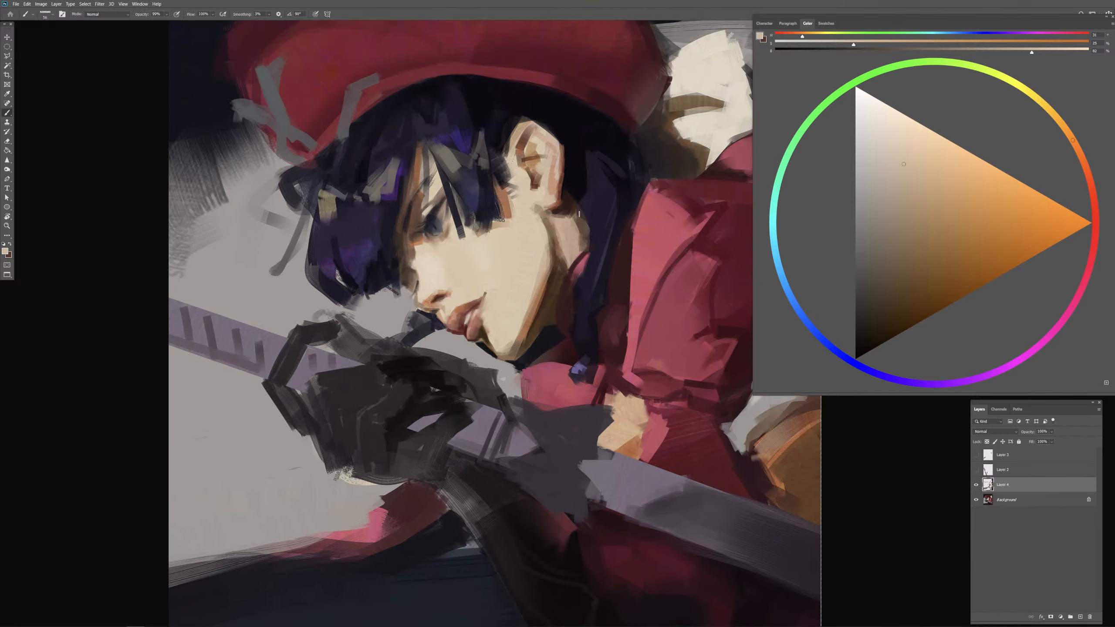
alt+click(537, 183)
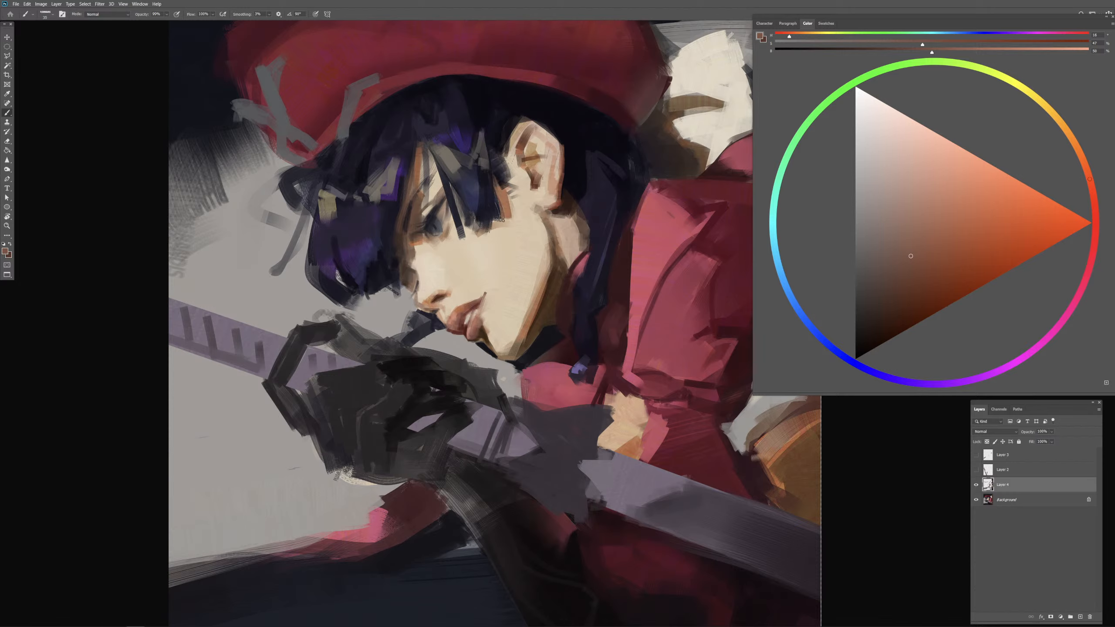
alt+right_click(529, 162)
drag(521, 161, 535, 160)
click(918, 279)
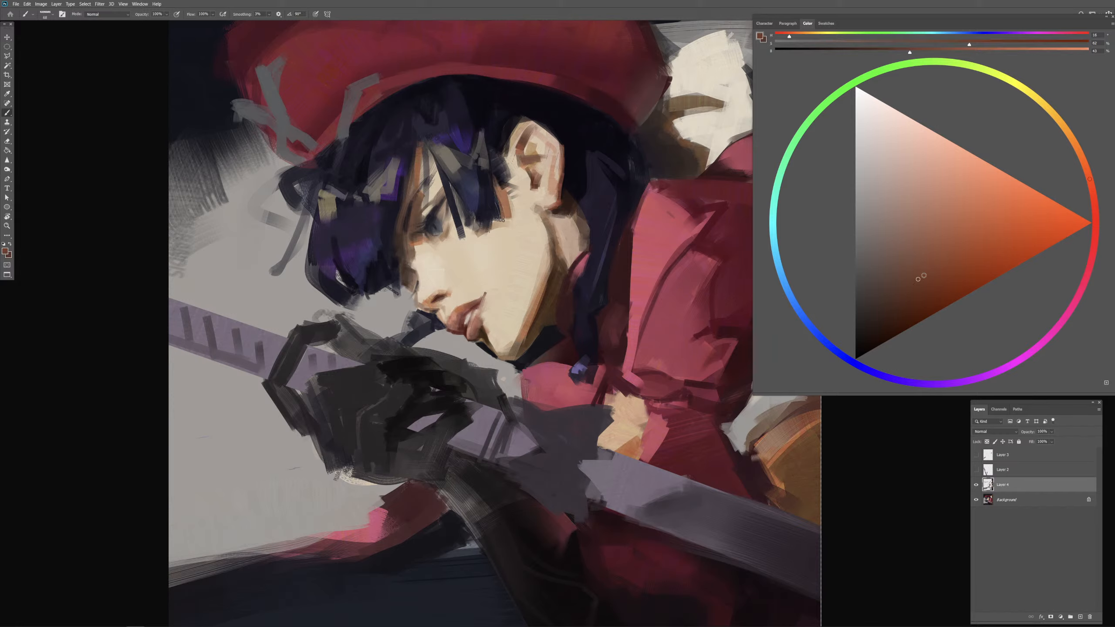
click(1094, 197)
drag(529, 152, 521, 154)
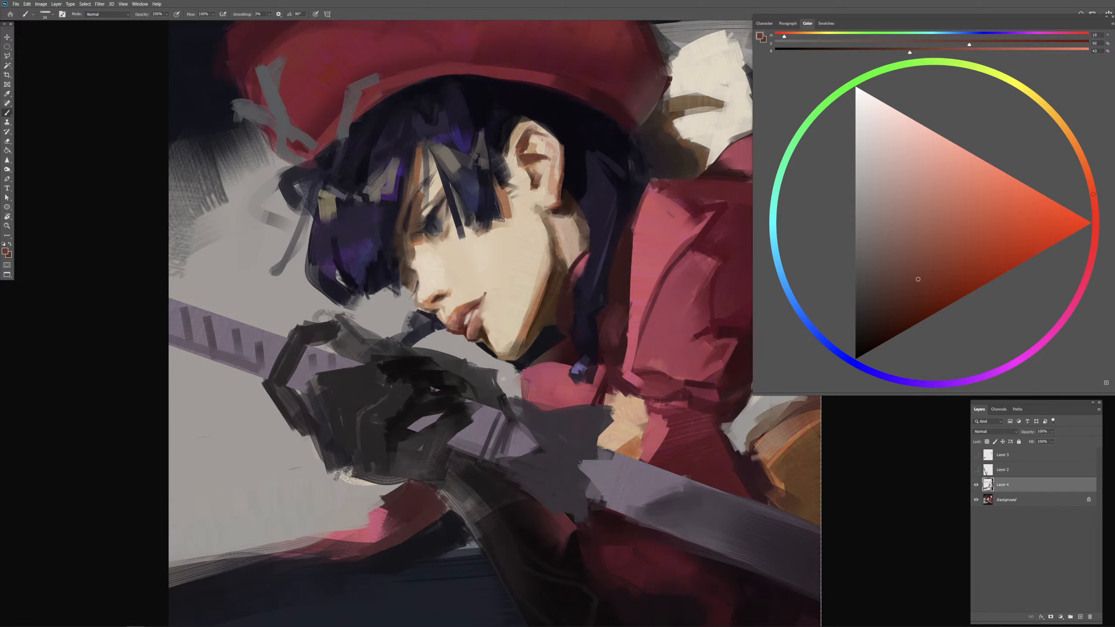
Step: Choose a dark red-brown and paint shadow accents inside the ear, along its upper rim and on the hair in front
click(902, 316)
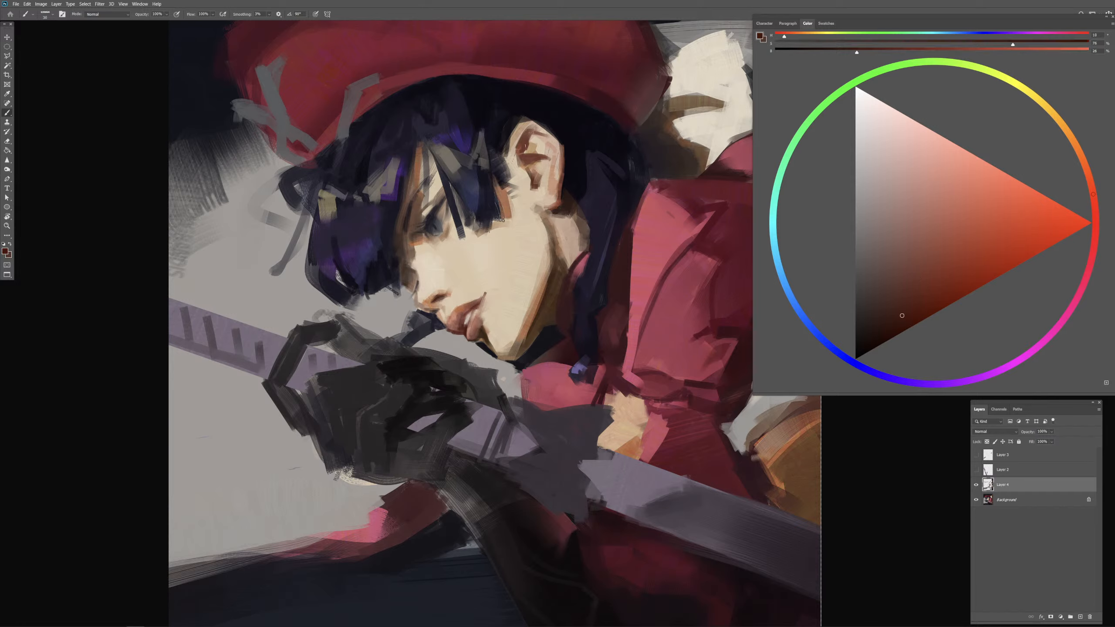
mouse_move(525, 136)
mouse_down()
mouse_move(516, 149)
mouse_move(532, 170)
mouse_up()
alt+click(547, 122)
drag(536, 121, 526, 117)
drag(556, 133, 536, 143)
drag(531, 139, 500, 207)
drag(512, 141, 504, 178)
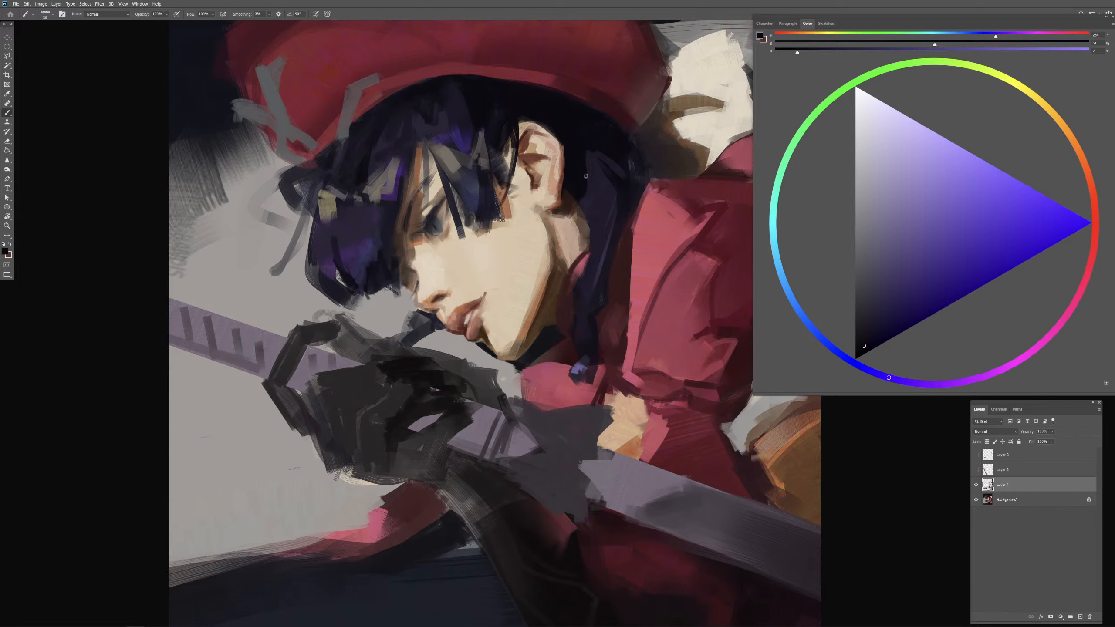
Step: Sample dark violet from the hair behind the neck and paint hair strokes between the crown and the ear
alt+click(597, 188)
drag(504, 100, 501, 102)
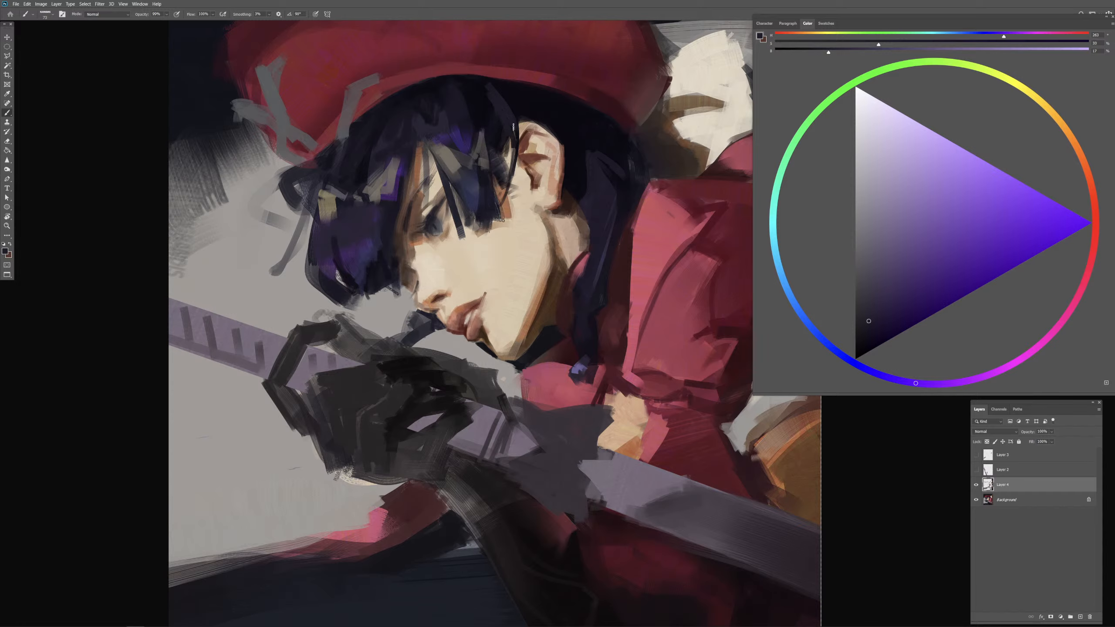
alt+click(512, 94)
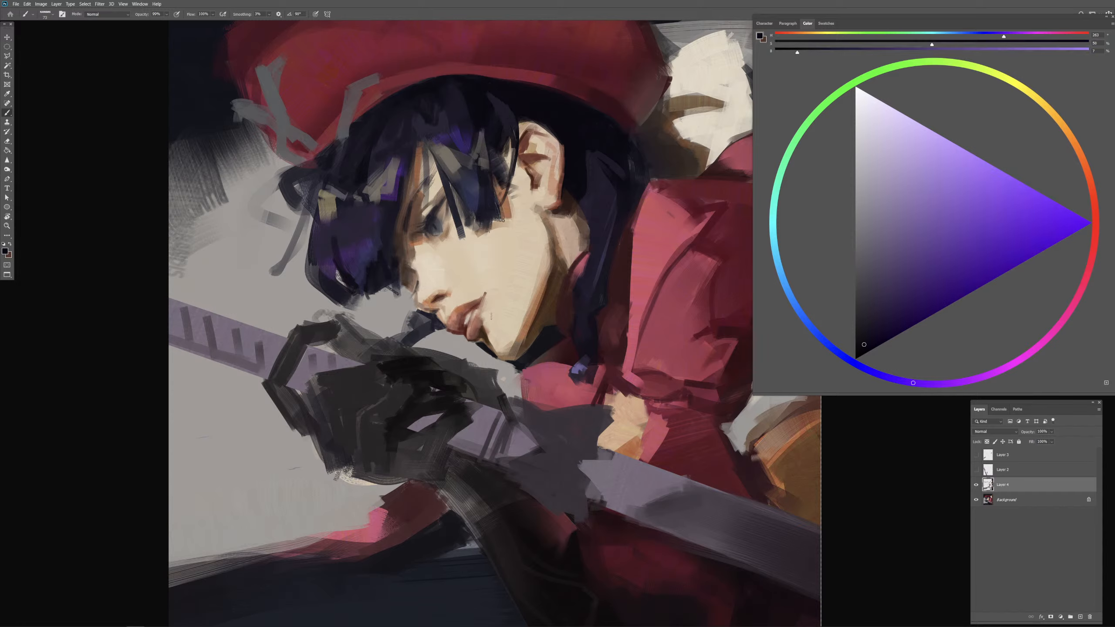
Step: Sample the near-black violet hair color and rework the long strands of the fringe falling past the forehead
alt+click(582, 156)
drag(408, 197, 410, 197)
mouse_move(403, 150)
mouse_down()
mouse_move(395, 211)
mouse_move(403, 171)
mouse_up()
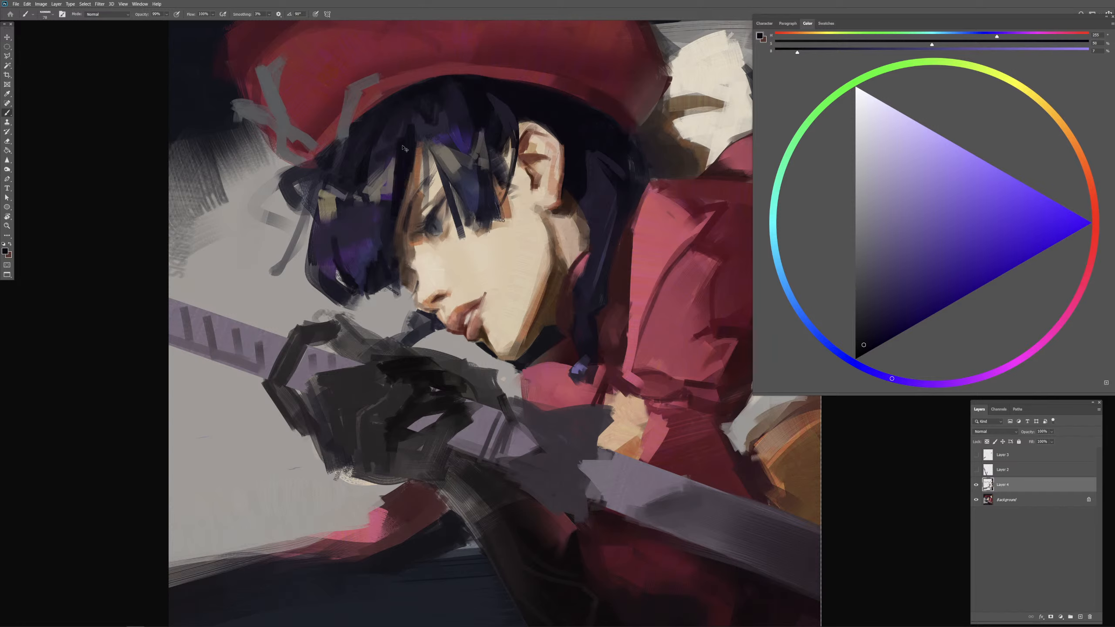
key(ctrl+z)
drag(407, 137, 393, 244)
drag(394, 163, 391, 201)
alt+right_click(395, 180)
mouse_move(388, 162)
mouse_down()
mouse_move(389, 206)
mouse_move(389, 172)
mouse_up()
Step: Undo the last fringe strokes and repaint the strands beside the forehead with sampled dark violet hair tones
key(ctrl+z)
key(ctrl+z)
alt+click(406, 125)
alt+right_click(392, 158)
key(ctrl+z)
key(ctrl+z)
alt+click(397, 191)
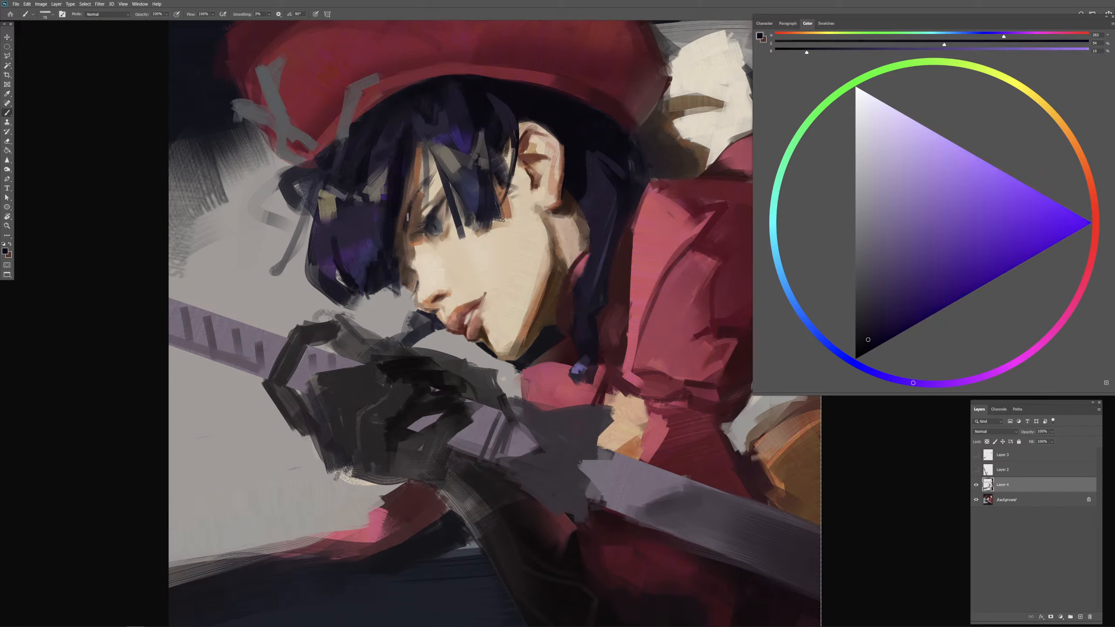
alt+right_click(408, 143)
alt+click(410, 120)
alt+right_click(406, 143)
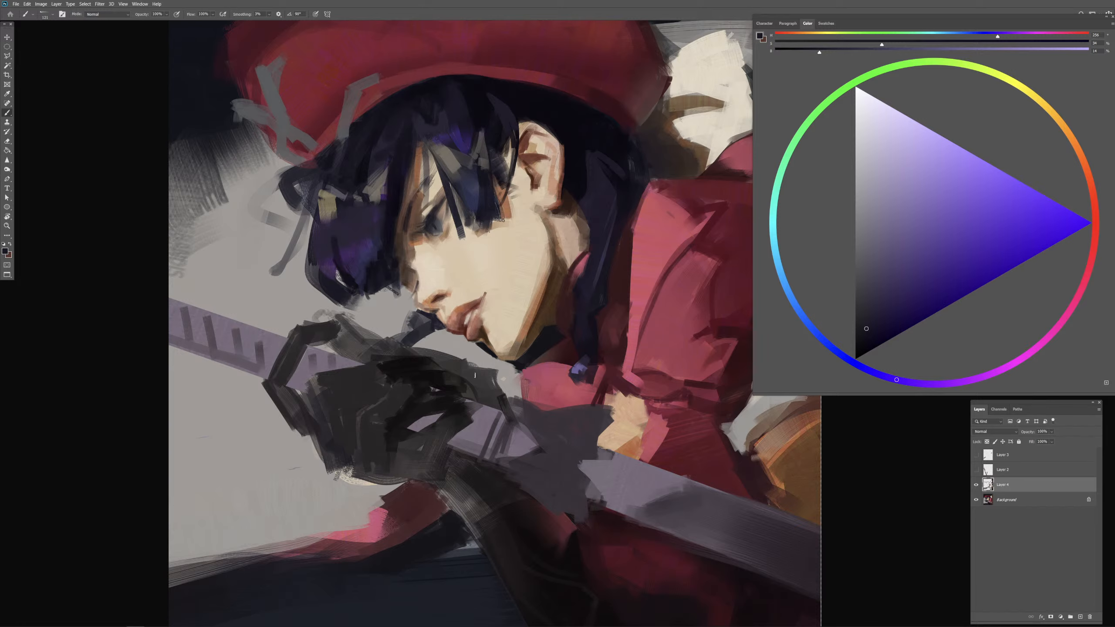
Step: Sample the light skin color, undo a trial stroke in the fringe, and brush over the forehead edge at 40% opacity
alt+click(436, 185)
alt+right_click(401, 195)
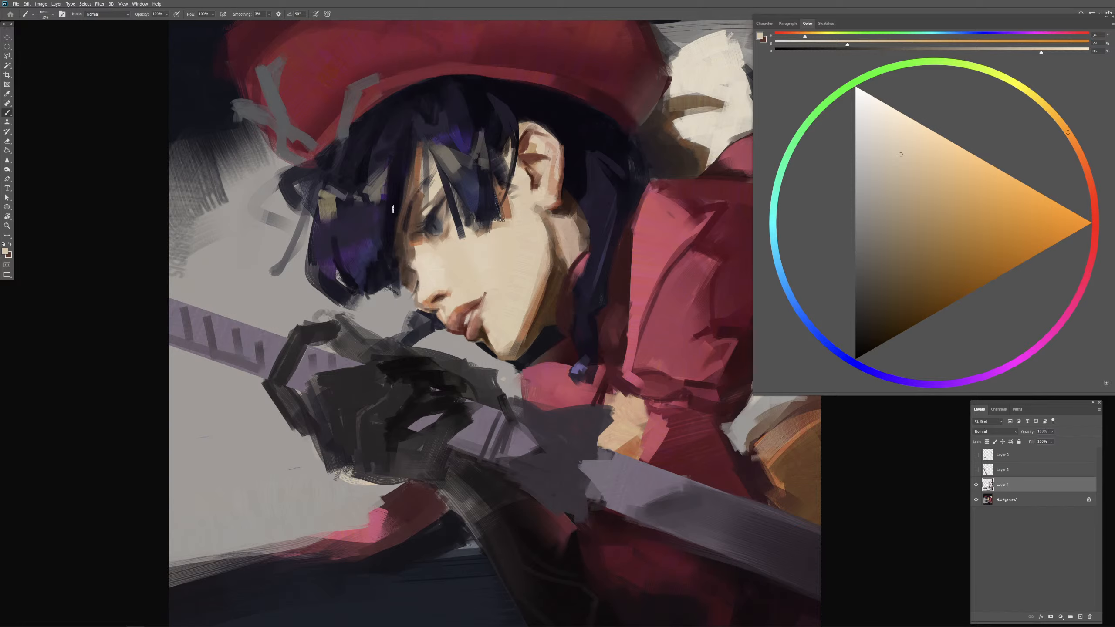
drag(402, 196, 408, 138)
key(ctrl+z)
key(4)
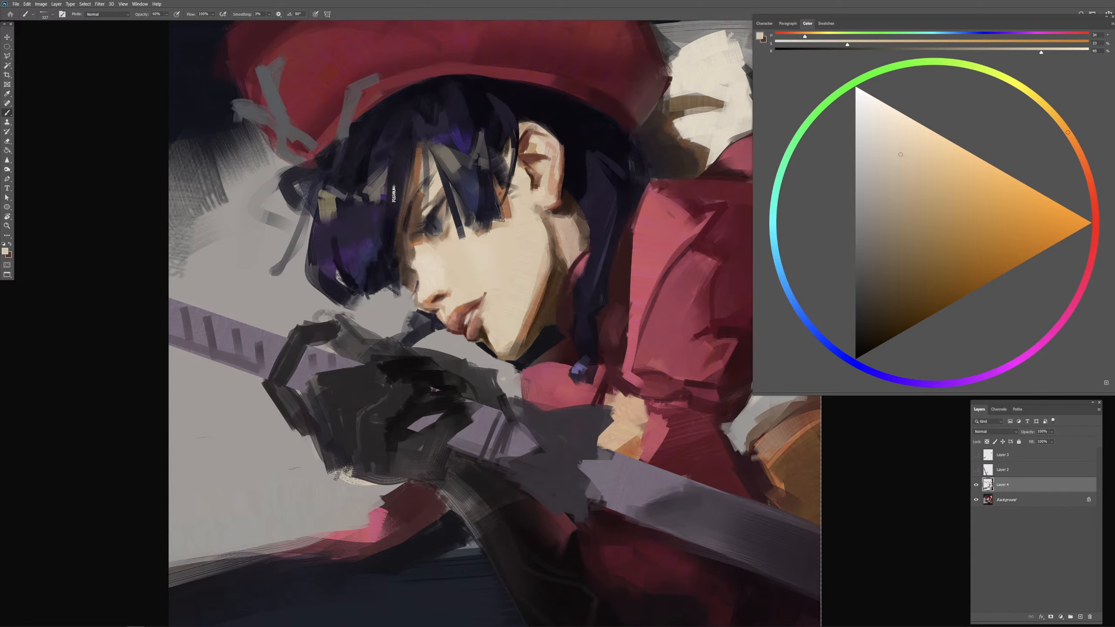
drag(421, 176, 412, 176)
Step: Sample near-black violet and paint long dark strands down the fringe beside the face
alt+click(450, 143)
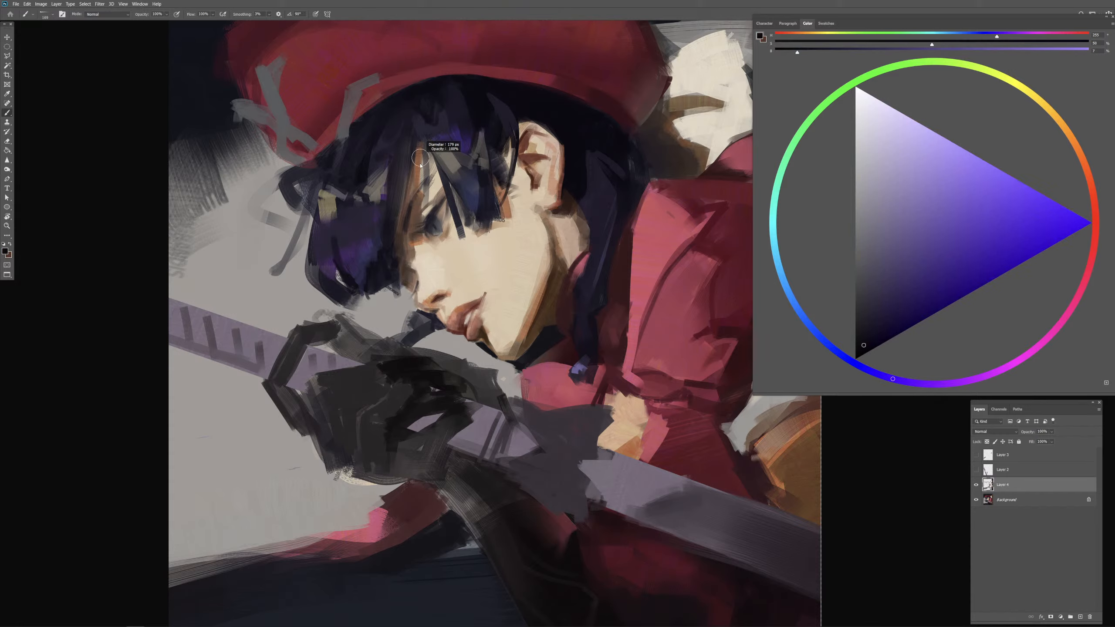
mouse_move(397, 170)
mouse_down()
mouse_move(387, 170)
mouse_move(392, 145)
mouse_up()
drag(397, 230, 396, 249)
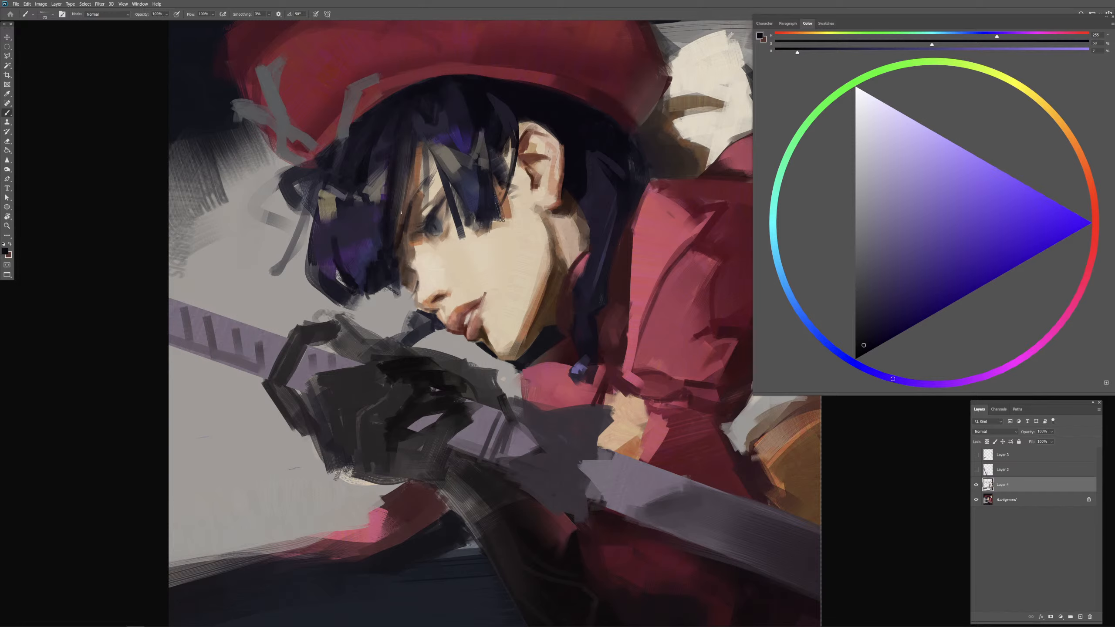
drag(403, 181, 396, 253)
Step: Sample light and peach skin tones from the face and touch up the cheek beside the nose and mouth
alt+click(446, 275)
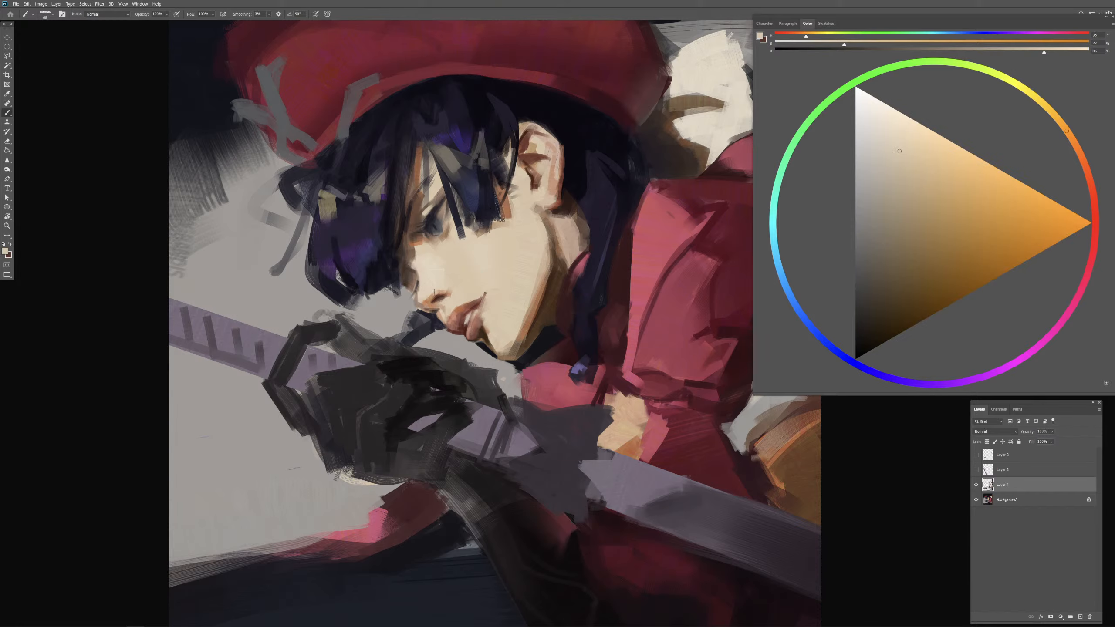
alt+click(449, 289)
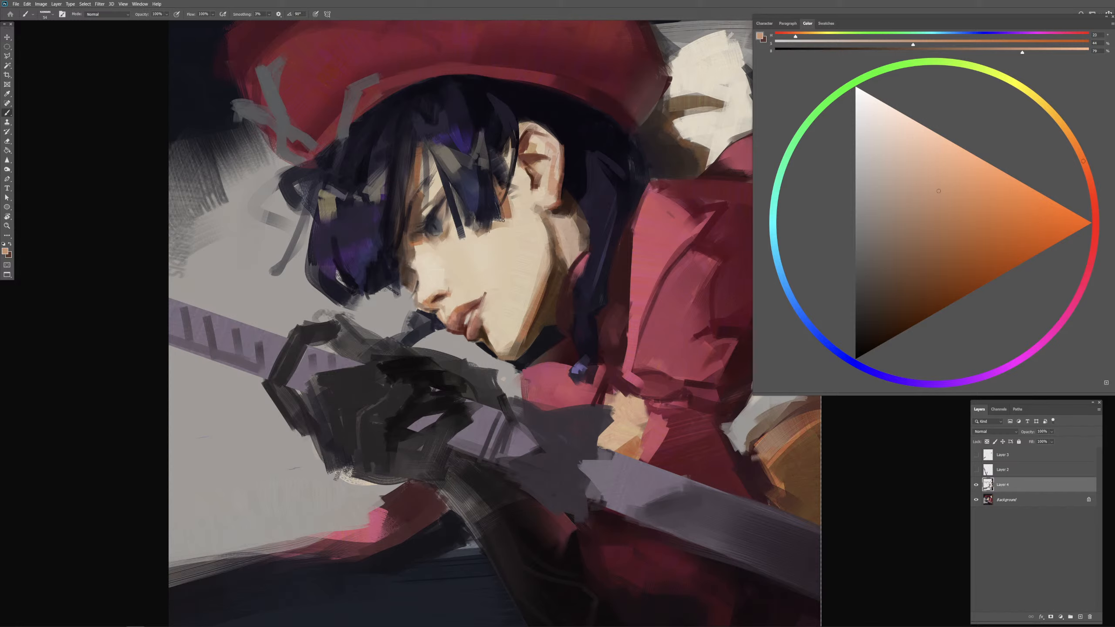
alt+click(450, 279)
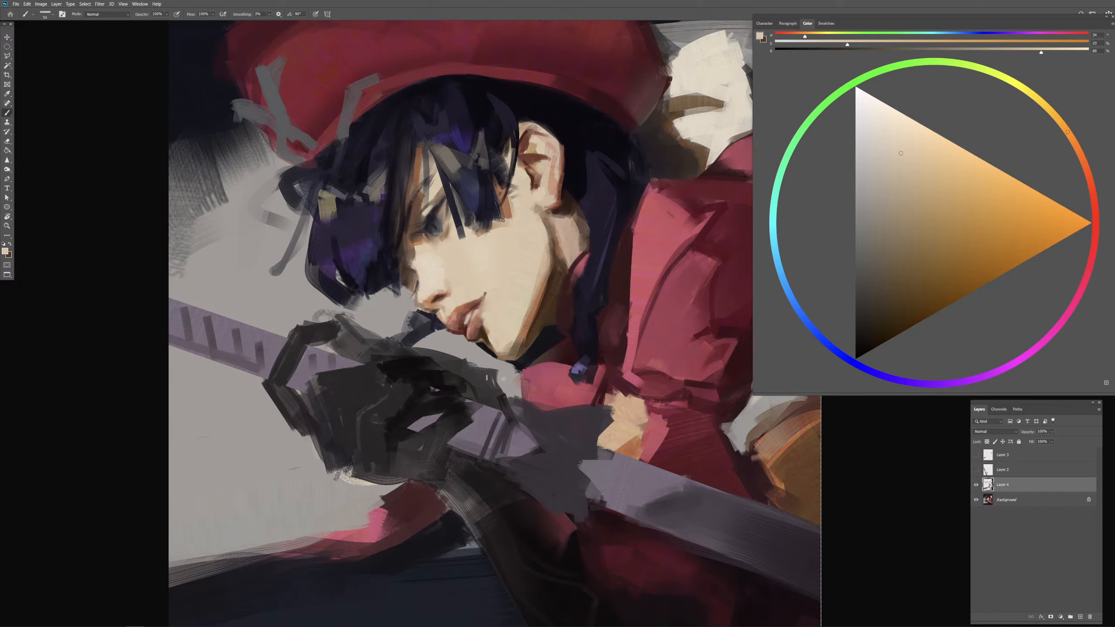
Step: Sample the neck's skin tone and paint over the neck, jawline and chin to smooth their light-to-shadow edges
alt+click(565, 237)
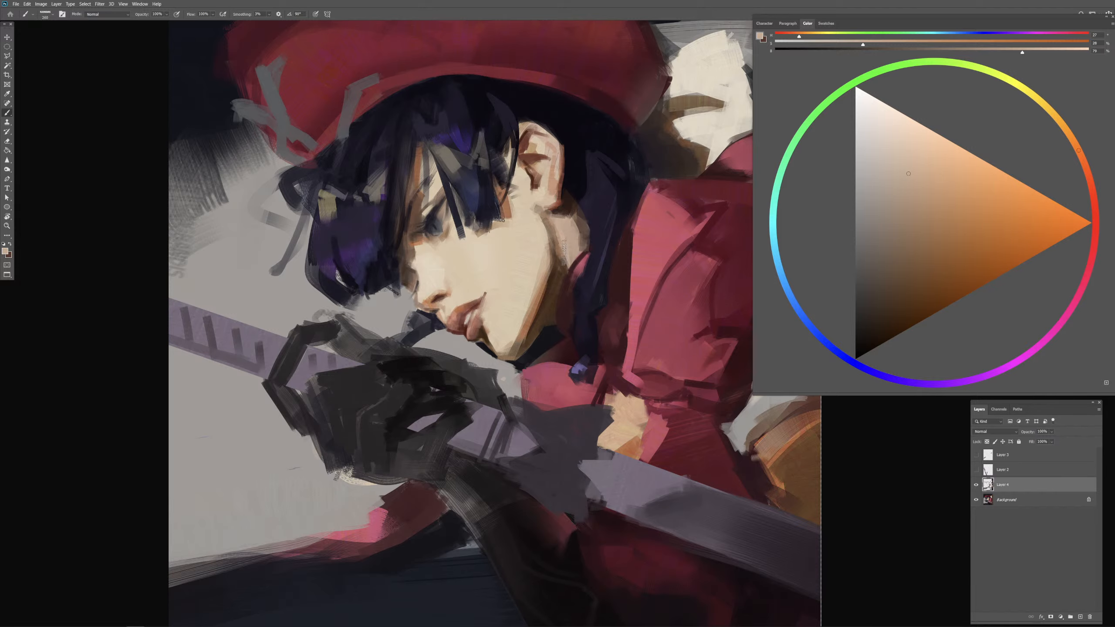
scroll(568, 372, down, 1)
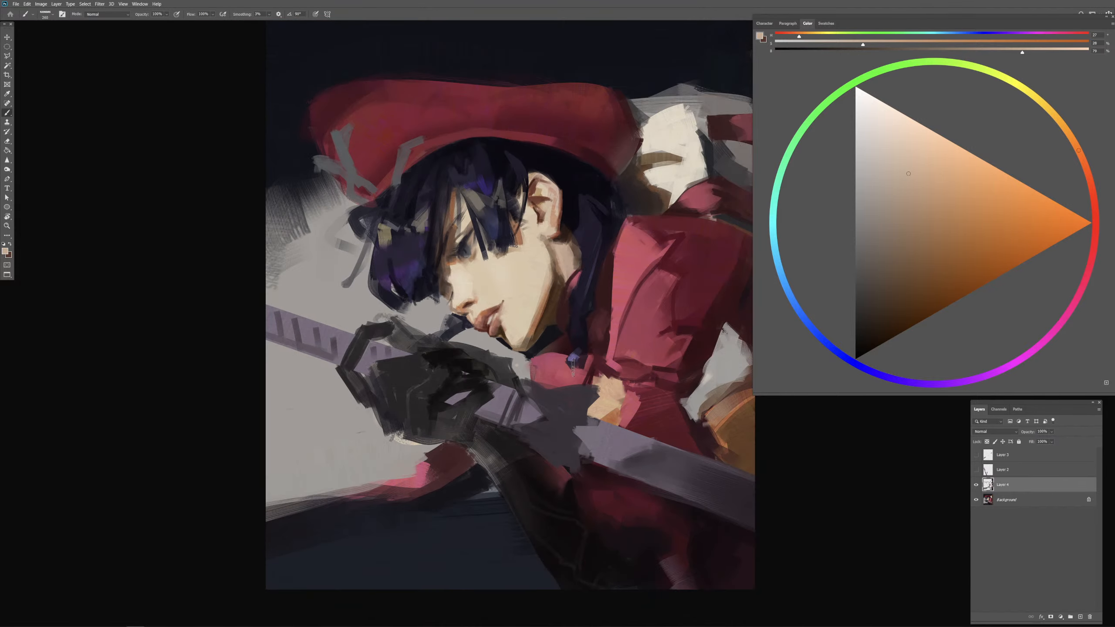
drag(561, 242, 563, 244)
drag(548, 244, 551, 243)
drag(543, 295, 543, 294)
alt+click(543, 277)
drag(533, 336, 517, 329)
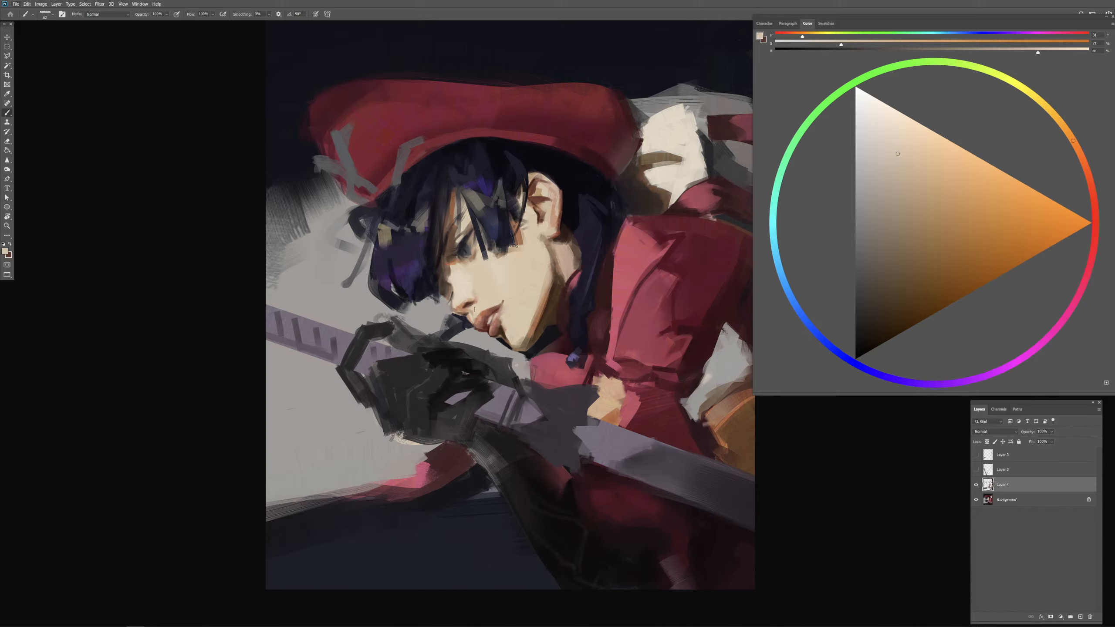
Step: Outline the mouth with the freehand Lasso tool and copy the selection to a new layer
key(ctrl+plus)
key(ctrl+plus)
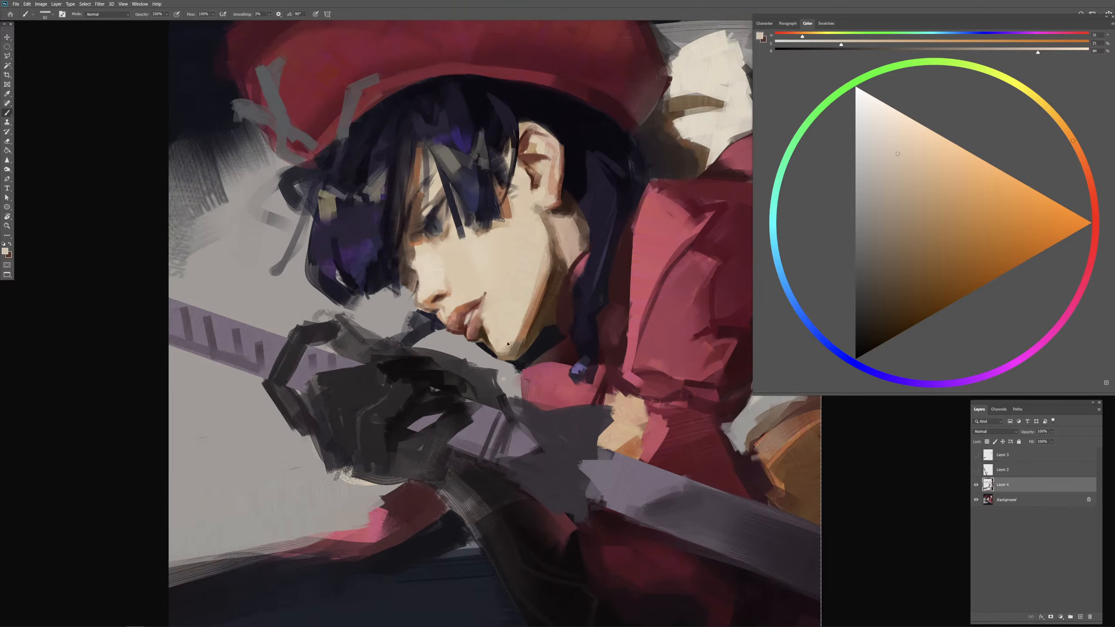
key(l)
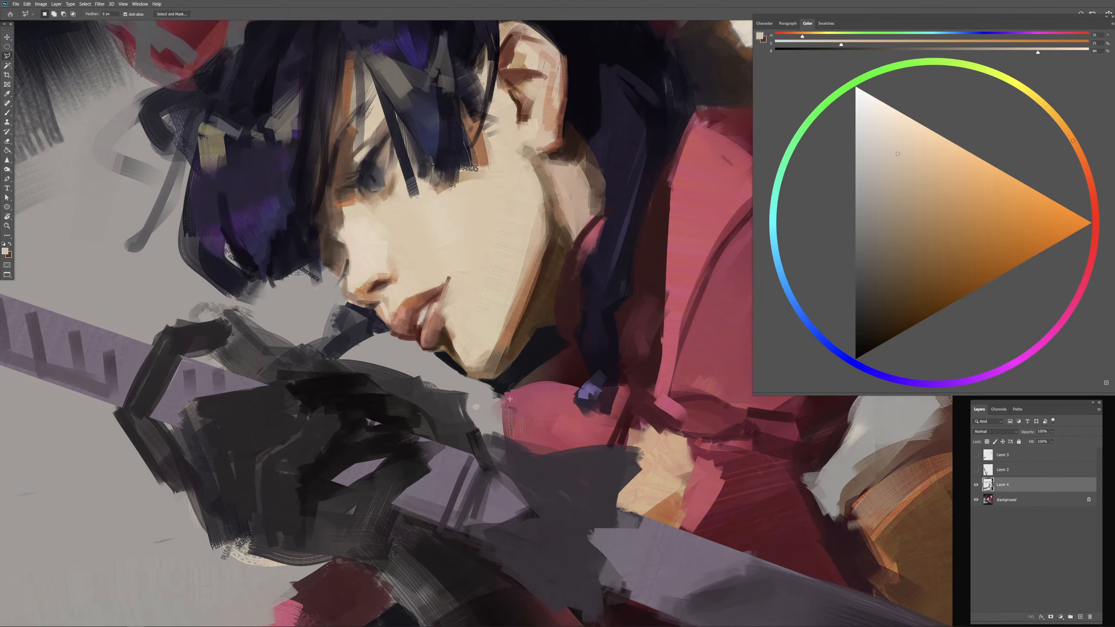
click(1090, 617)
right_click(14, 60)
click(40, 56)
mouse_move(383, 300)
mouse_down()
mouse_move(353, 331)
mouse_move(367, 345)
mouse_move(412, 342)
mouse_move(420, 312)
mouse_move(459, 272)
mouse_move(456, 247)
mouse_move(422, 250)
mouse_up()
key(ctrl+j)
Step: Shift the copied mouth slightly to adjust its placement on the face and merge it into the Background layer
key(v)
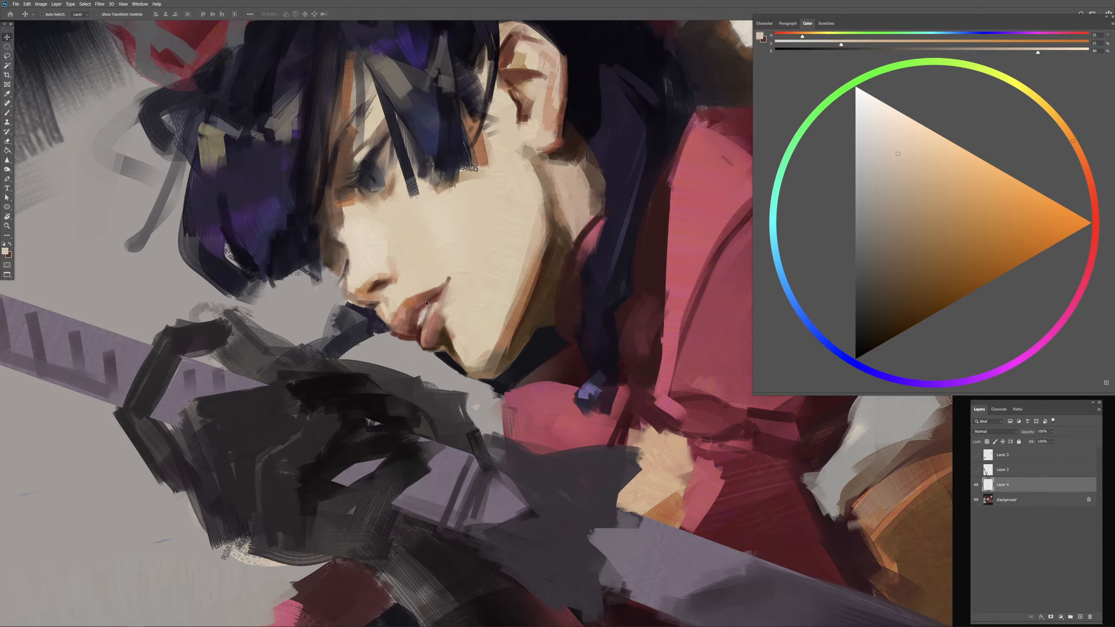
drag(419, 289, 431, 301)
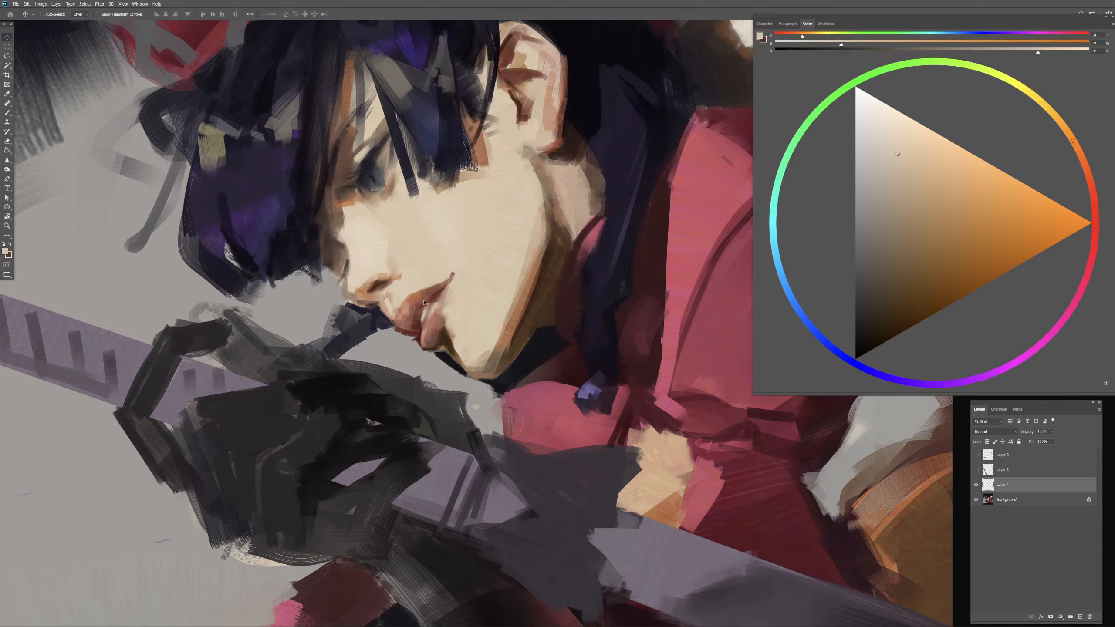
drag(424, 303, 426, 332)
key(ctrl+e)
Step: Sample the pale skin color from the nose and refine the nose tip and bridge edge with a small brush
key(b)
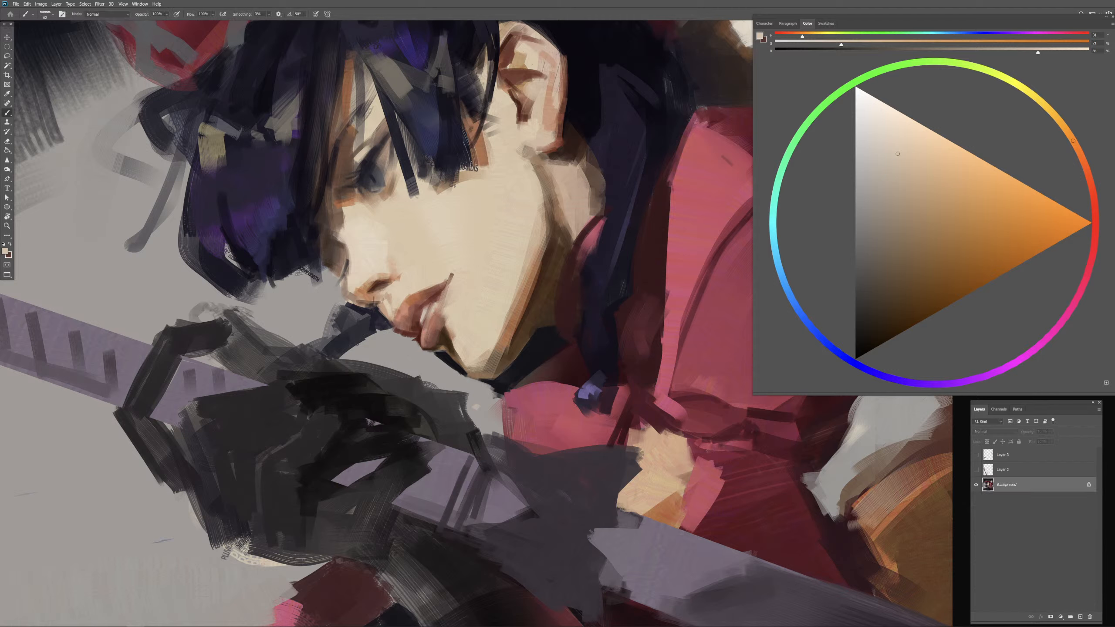
alt+right_click(368, 299)
alt+click(366, 267)
alt+right_click(356, 274)
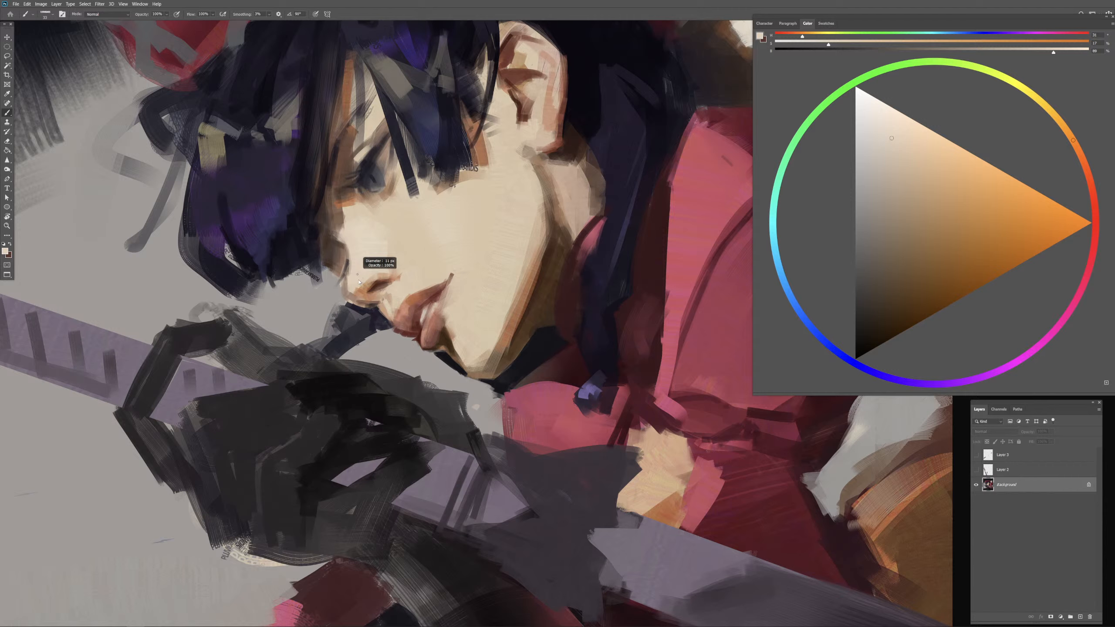
alt+right_click(353, 263)
alt+right_click(358, 291)
alt+right_click(378, 288)
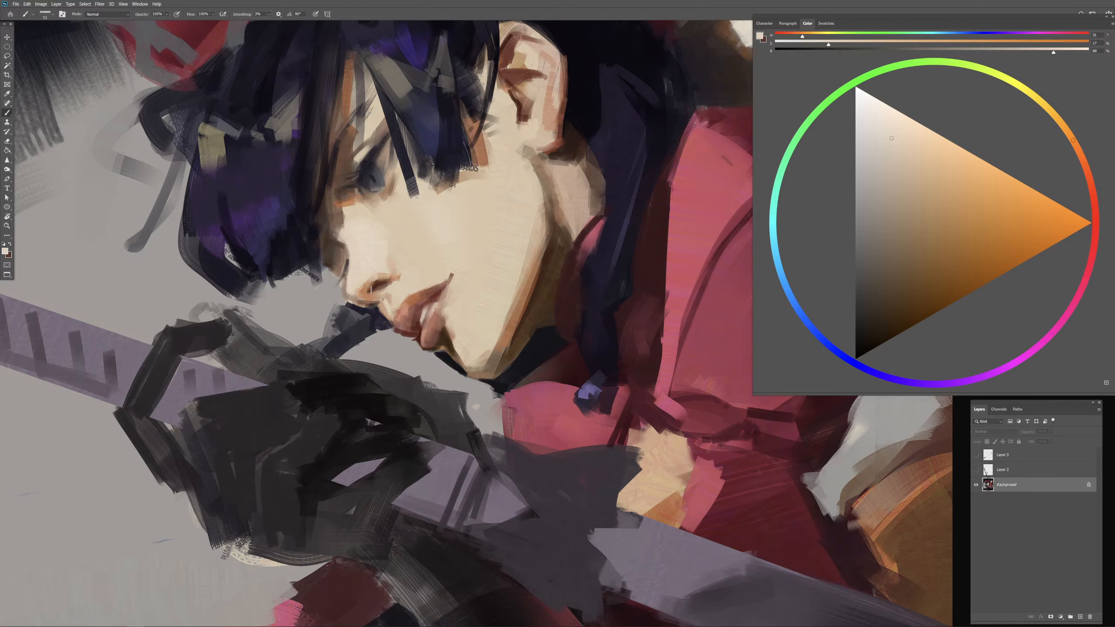
Step: Sample the dark nostril color and the adjacent light skin to sharpen the nostril's shape
alt+right_click(385, 283)
alt+click(382, 285)
alt+right_click(383, 283)
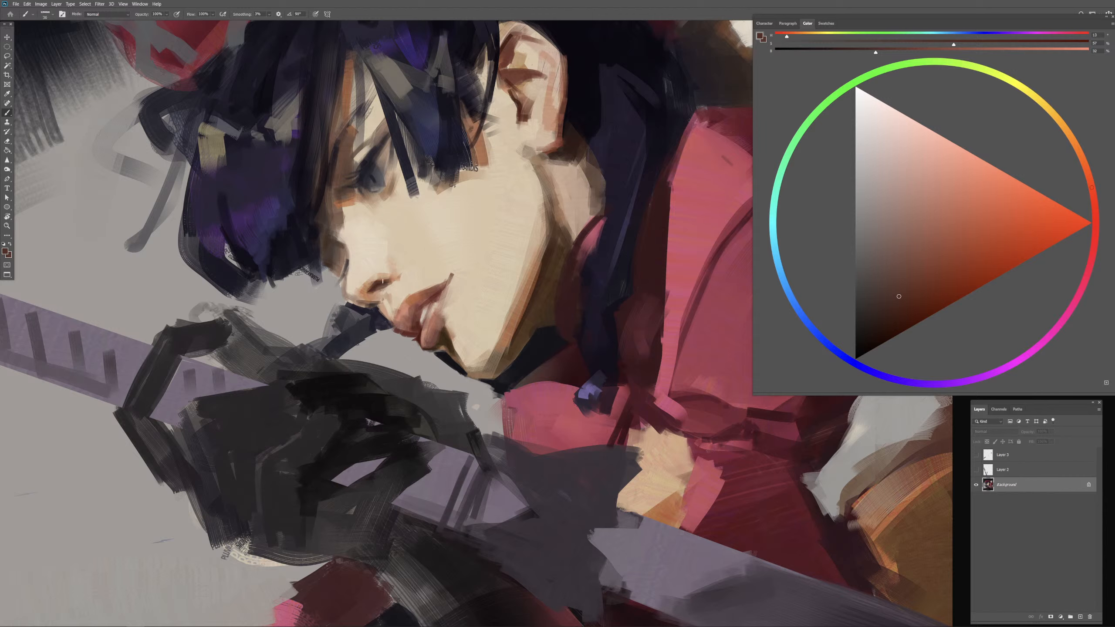
alt+click(391, 285)
alt+right_click(390, 286)
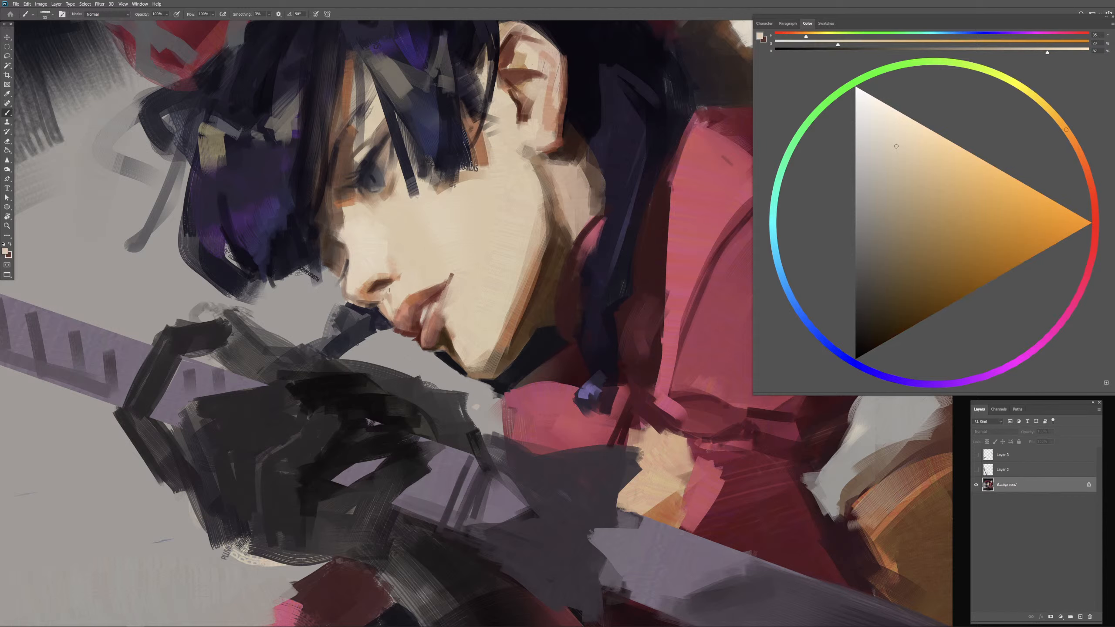
Step: Switch brush presets and blend sampled peach and orange skin tones around the nostril wing and above the lips
alt+right_click(403, 272)
key(period)
key(period)
key(comma)
alt+click(394, 276)
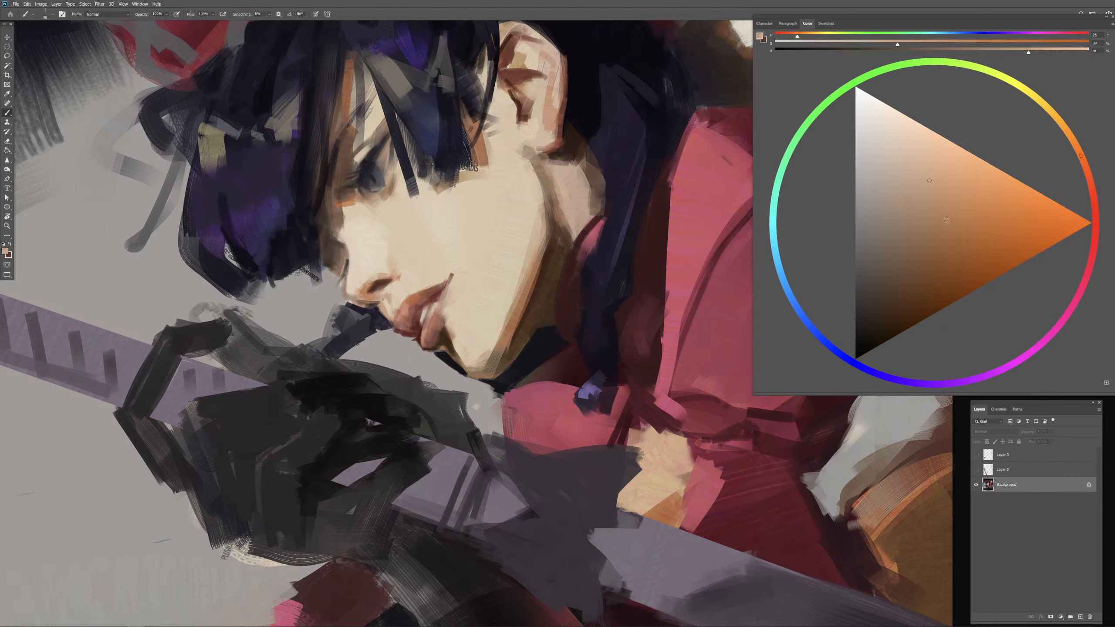
alt+right_click(454, 304)
drag(462, 309, 469, 309)
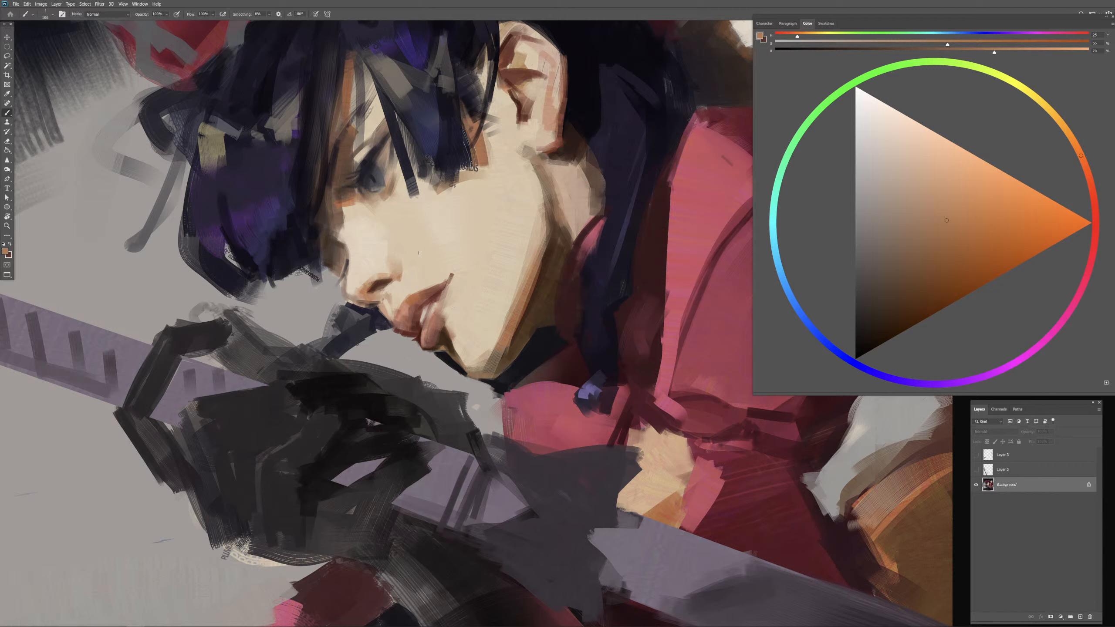
drag(414, 277, 397, 274)
Step: Darken the nostril and the shadow below the nose with a deep red-brown
alt+click(382, 282)
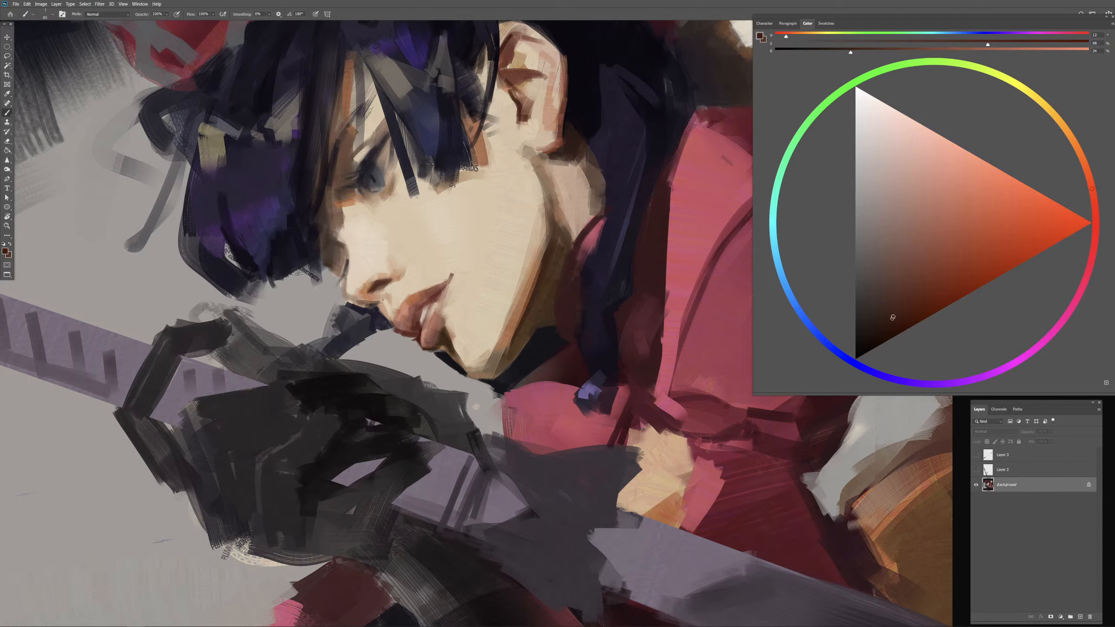
mouse_move(417, 303)
mouse_down()
mouse_move(374, 294)
mouse_move(384, 288)
mouse_up()
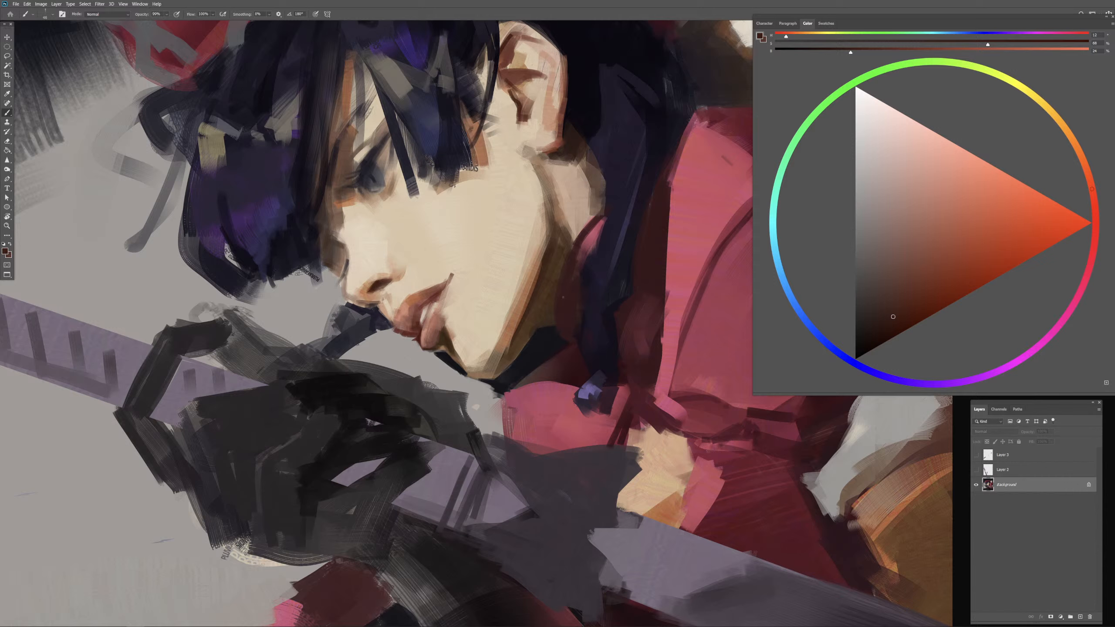
click(924, 306)
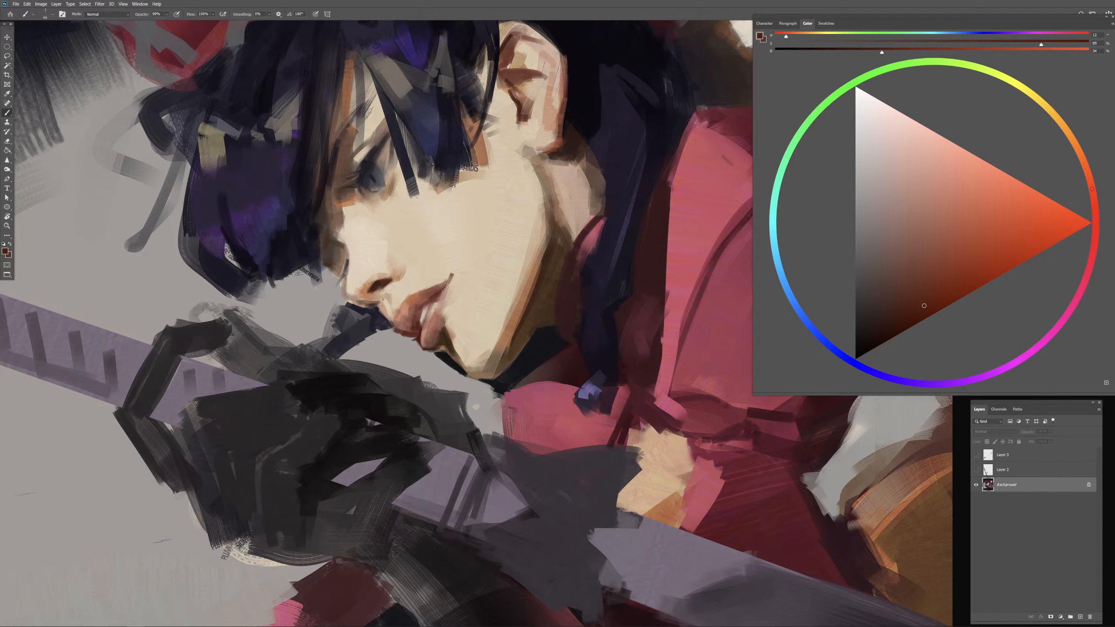
alt+drag(370, 311, 371, 310)
Step: Sample orange, peach and reddish-brown tones around the nose and upper lip to blend the underside of the nose
alt+click(363, 294)
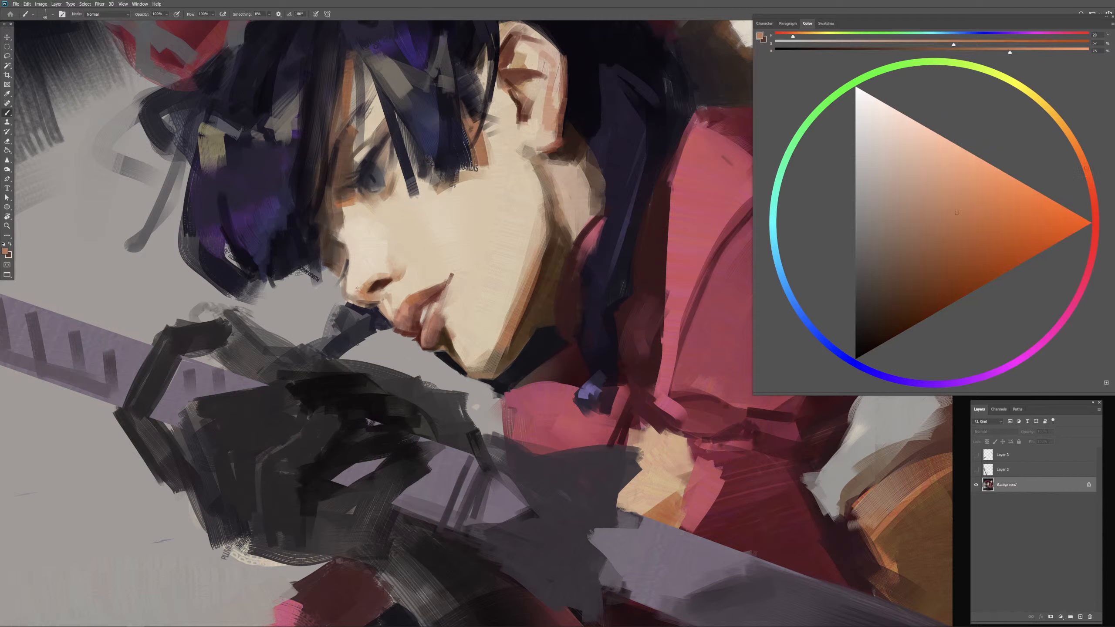
alt+click(358, 289)
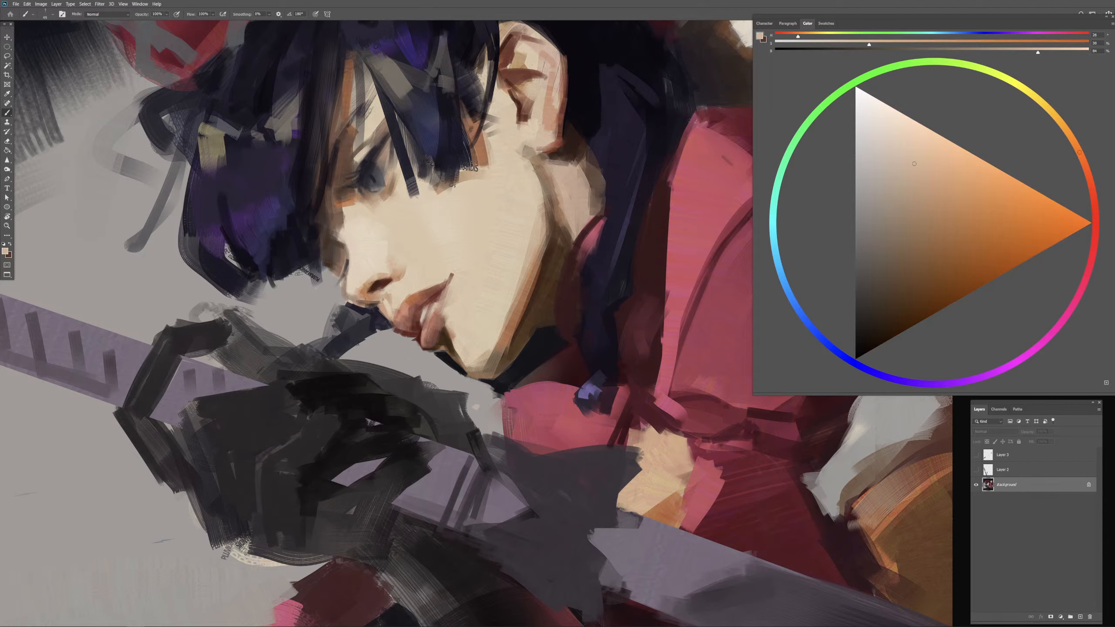
alt+click(368, 295)
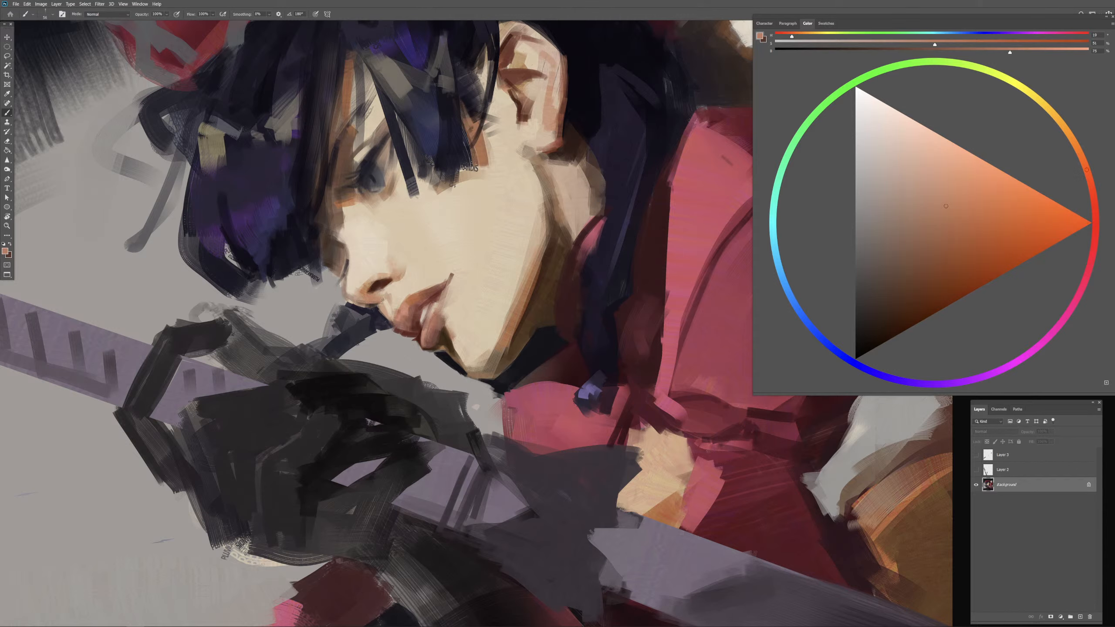
alt+click(383, 302)
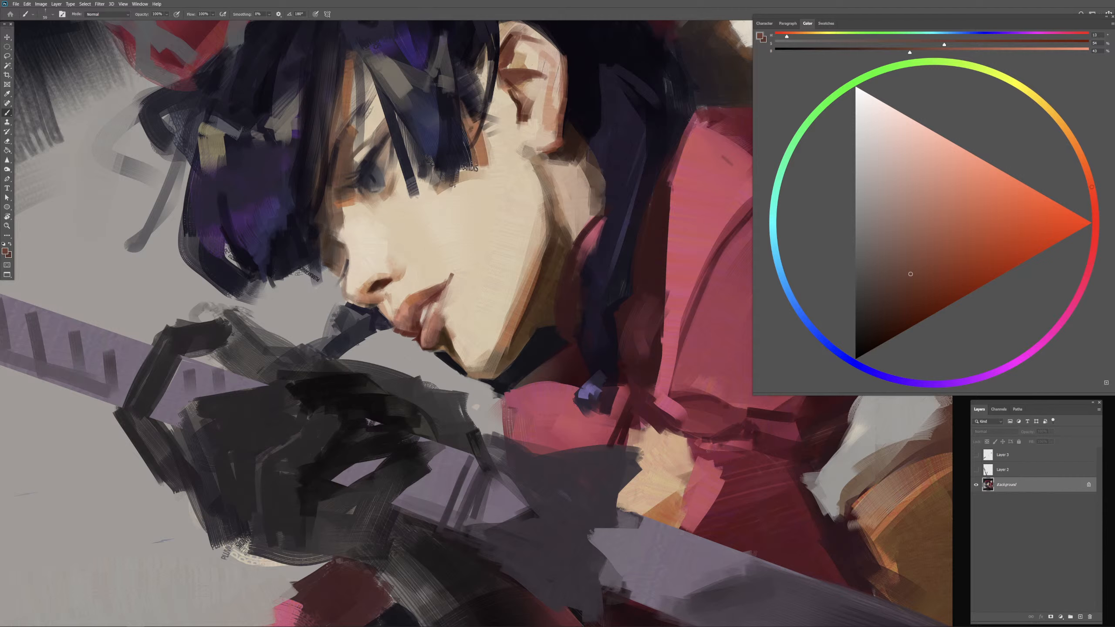
Step: Refine the nostril and the shadow around it with sampled red-brown tones
alt+click(382, 291)
alt+right_click(380, 304)
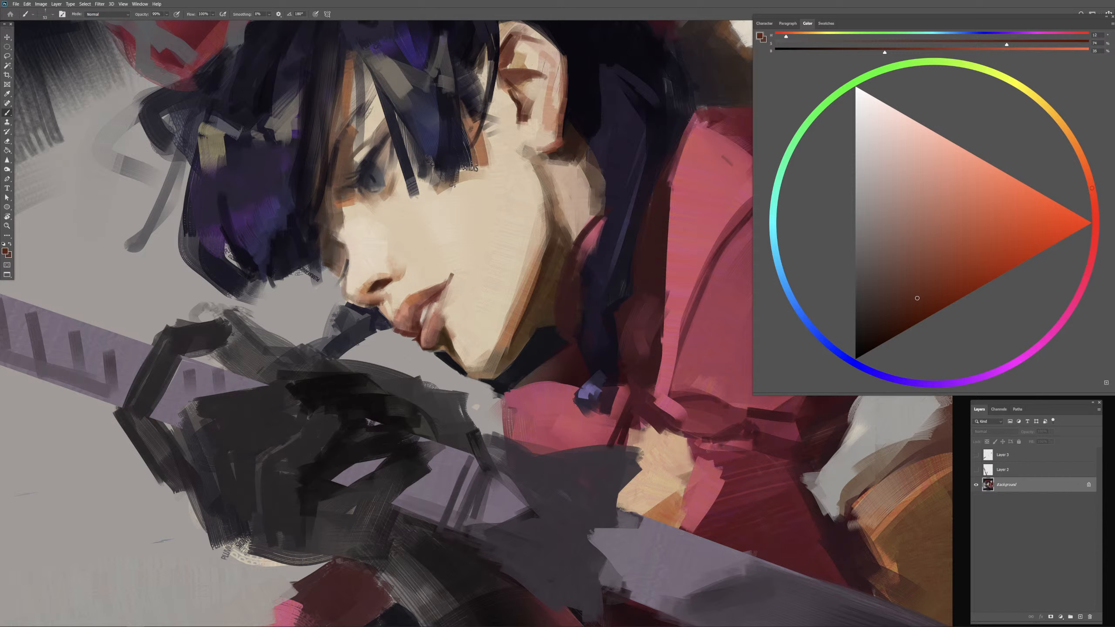
alt+right_click(389, 298)
alt+right_click(385, 300)
alt+right_click(384, 308)
alt+right_click(377, 299)
Step: Sample dark brown, pale skin and background gray to clean up the hair edge beside the nose bridge, undoing a stray stroke
alt+click(330, 260)
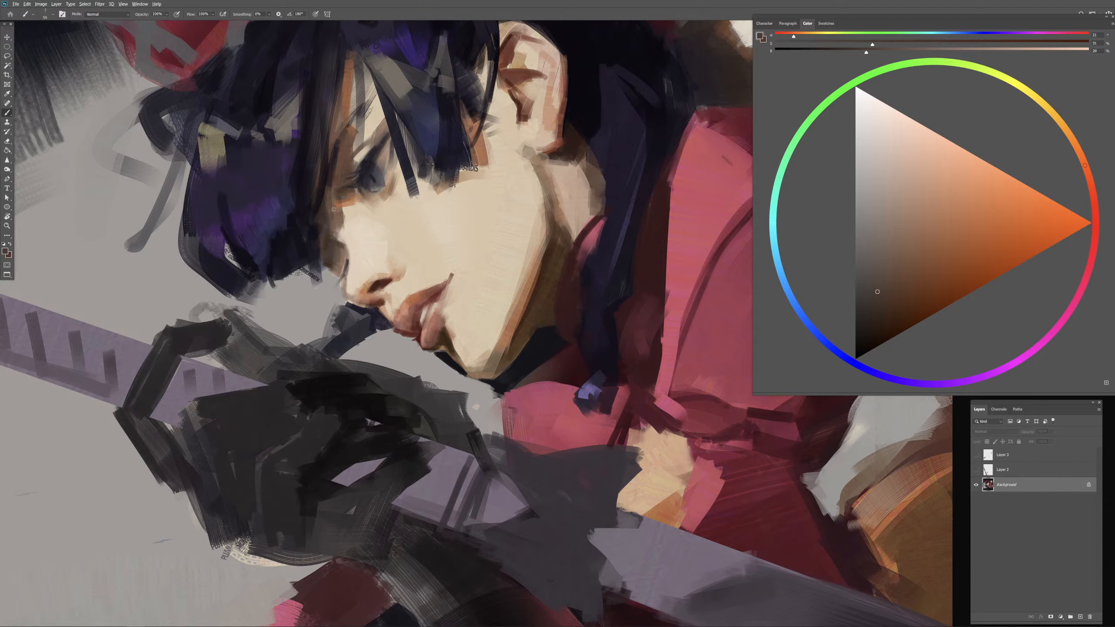
alt+click(346, 158)
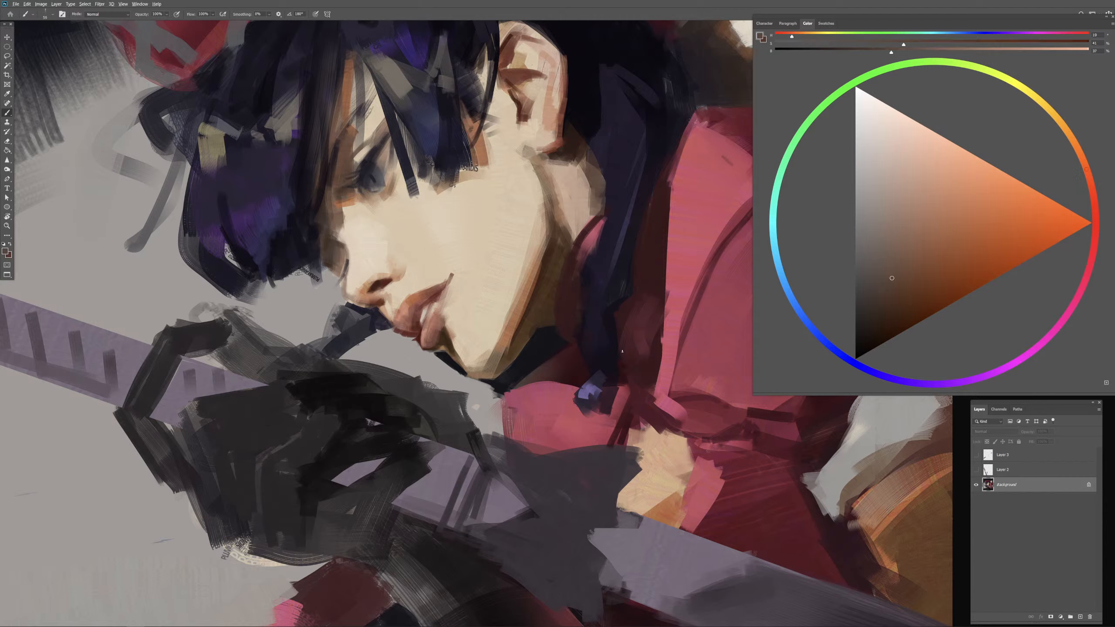
alt+click(532, 309)
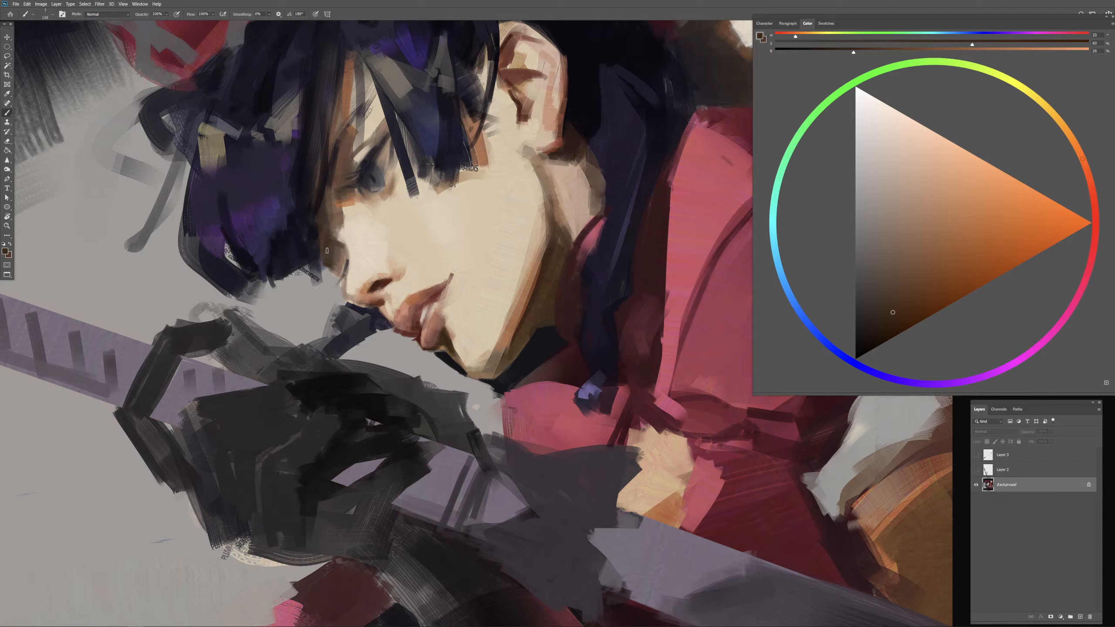
alt+click(351, 235)
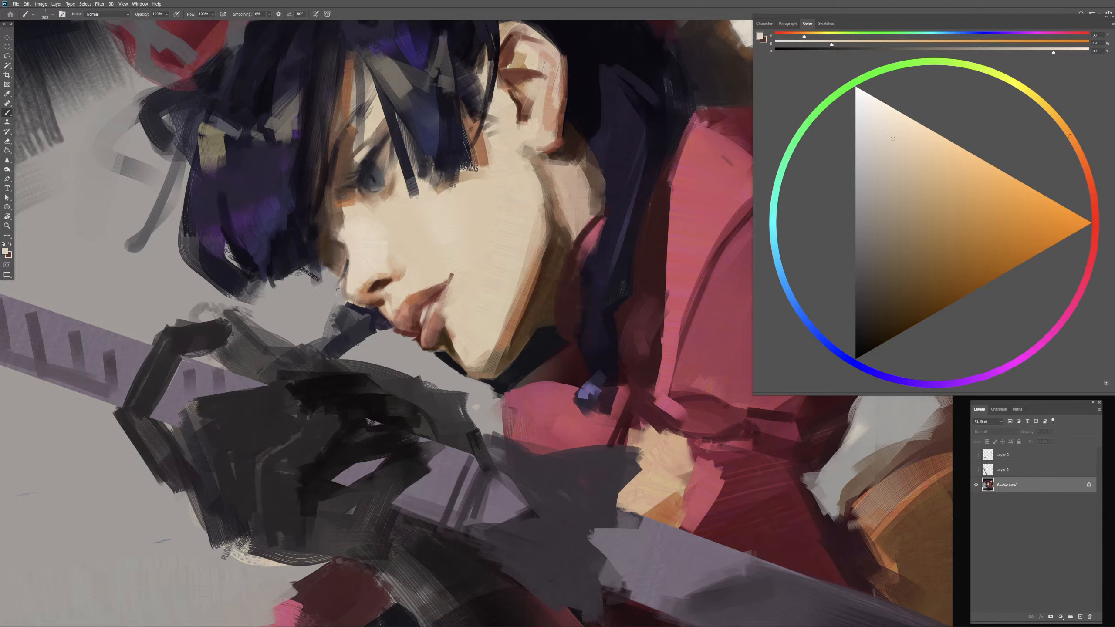
alt+click(327, 288)
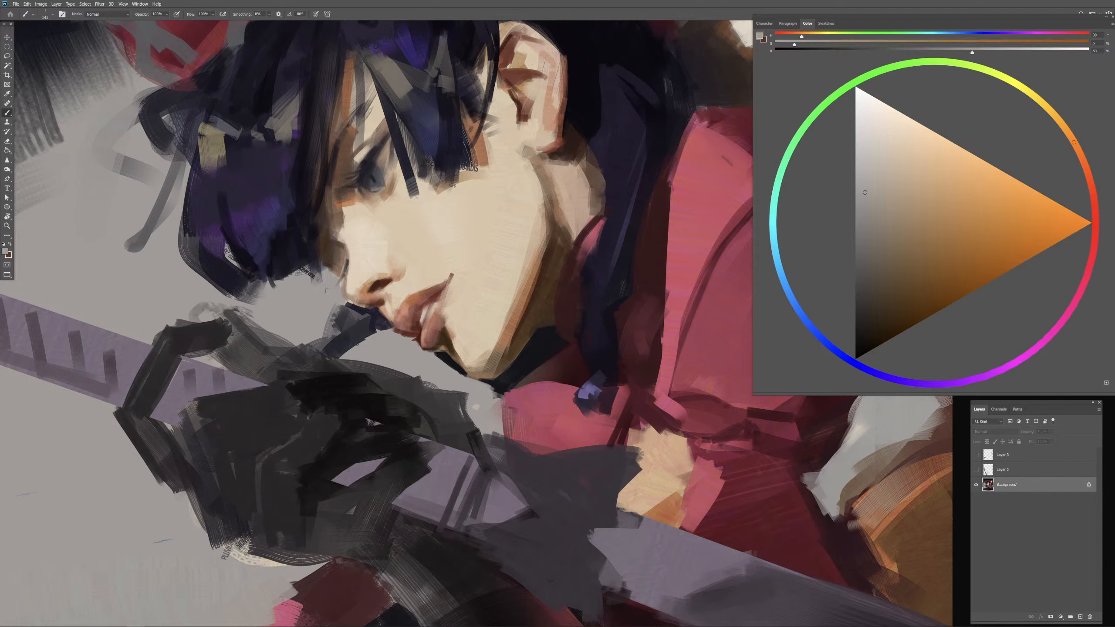
key(ctrl+z)
drag(323, 278, 315, 277)
Step: Add a new layer and paint a dark navy lock curving from the bob's lower tip toward the nose
key(ctrl+minus)
drag(562, 433, 589, 422)
alt+click(571, 332)
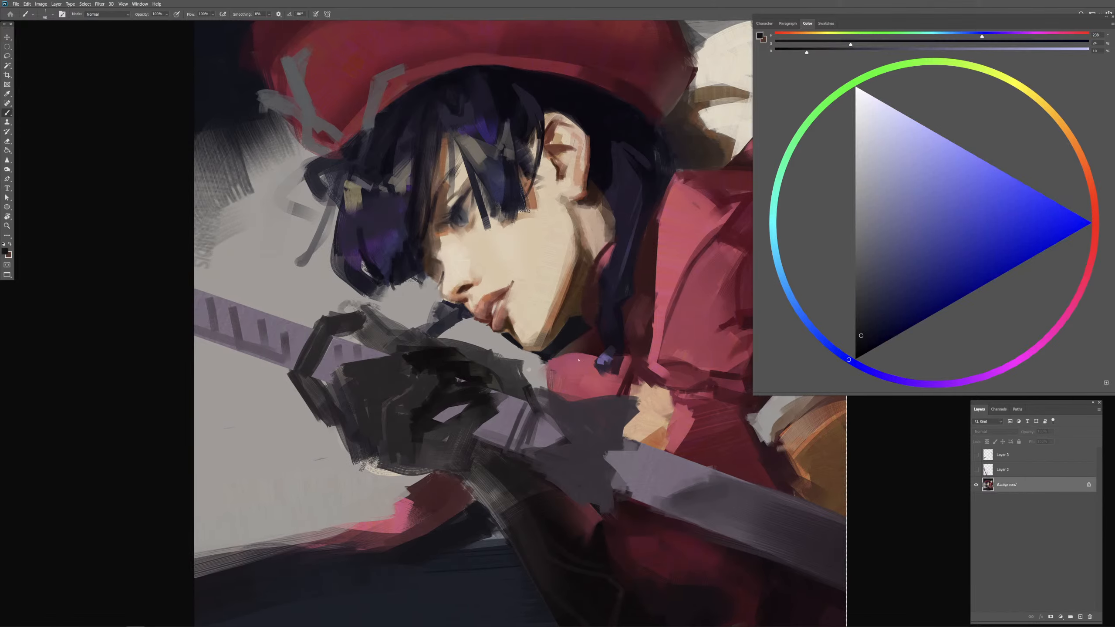
key(m)
key(b)
click(1081, 617)
mouse_move(410, 301)
mouse_down()
mouse_move(386, 314)
mouse_move(384, 289)
mouse_move(418, 292)
mouse_move(417, 279)
mouse_move(430, 283)
mouse_move(421, 277)
mouse_move(430, 280)
mouse_move(408, 288)
mouse_move(422, 283)
mouse_move(430, 297)
mouse_move(411, 294)
mouse_move(439, 285)
mouse_move(425, 298)
mouse_move(419, 285)
mouse_move(386, 289)
mouse_move(413, 279)
mouse_move(379, 292)
mouse_move(436, 289)
mouse_up()
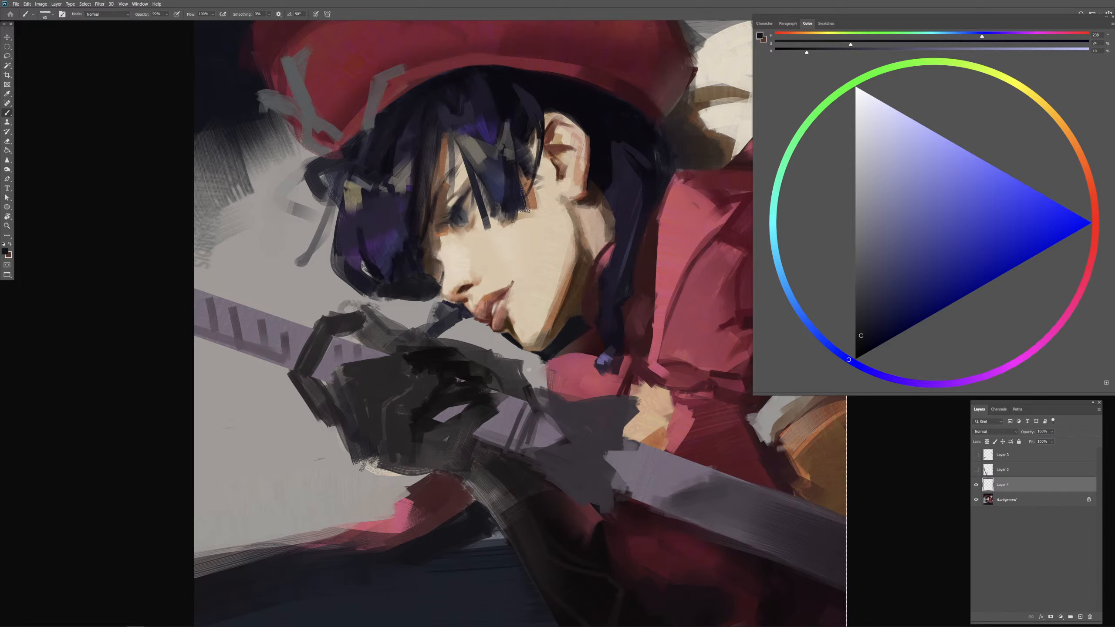
Step: Sample brown, orange and pale skin tones to rework the nose bridge where it meets the hair
drag(449, 246, 446, 245)
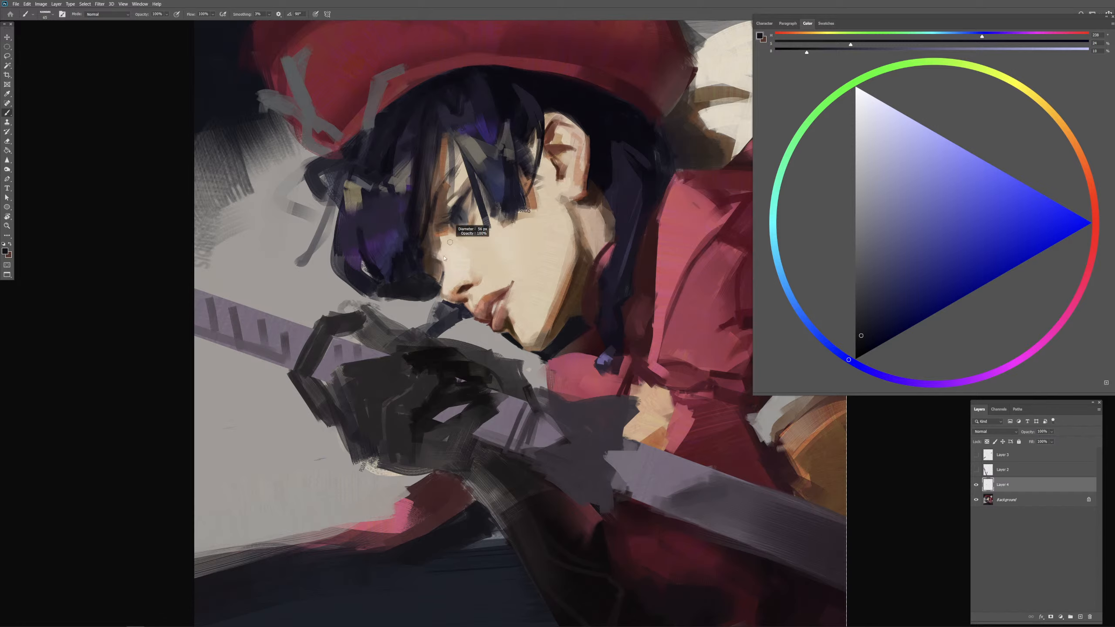
alt+click(437, 226)
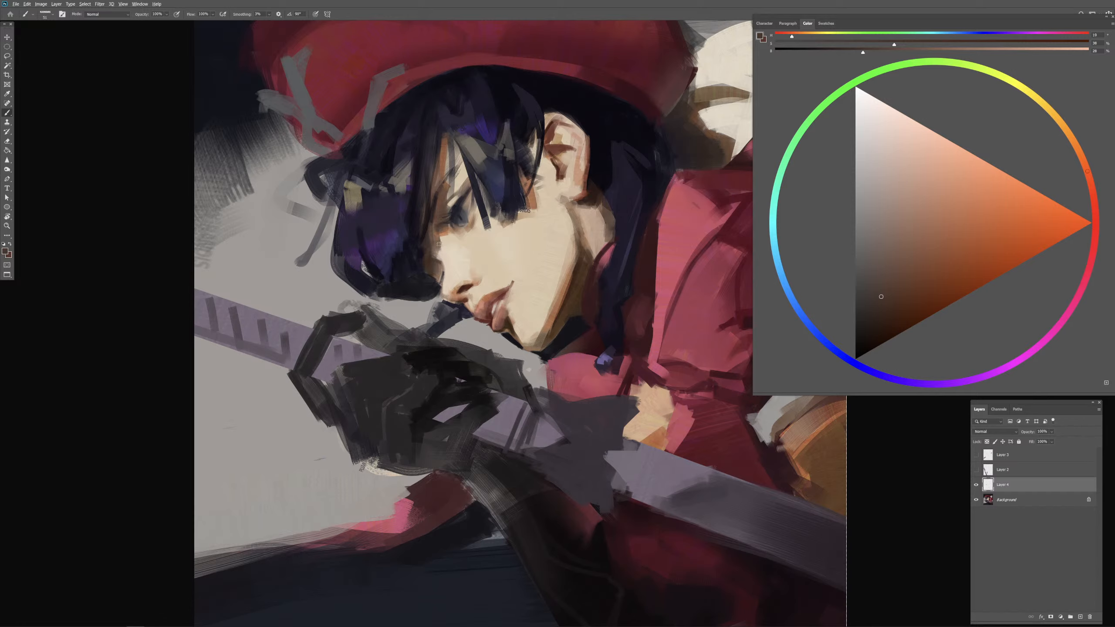
drag(441, 240, 439, 236)
alt+click(438, 234)
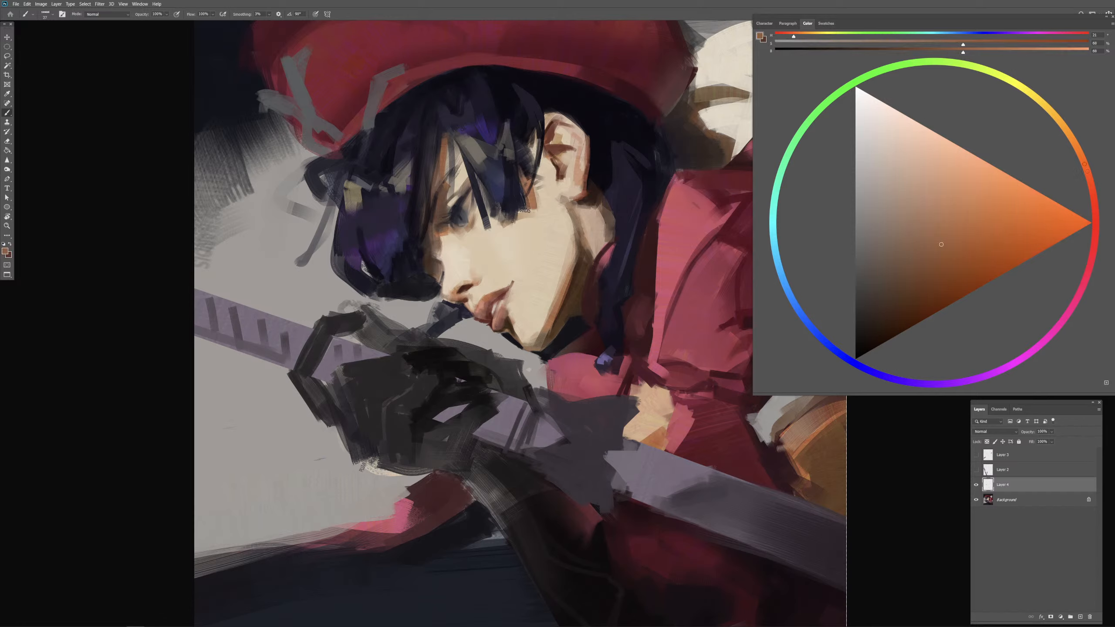
alt+click(443, 253)
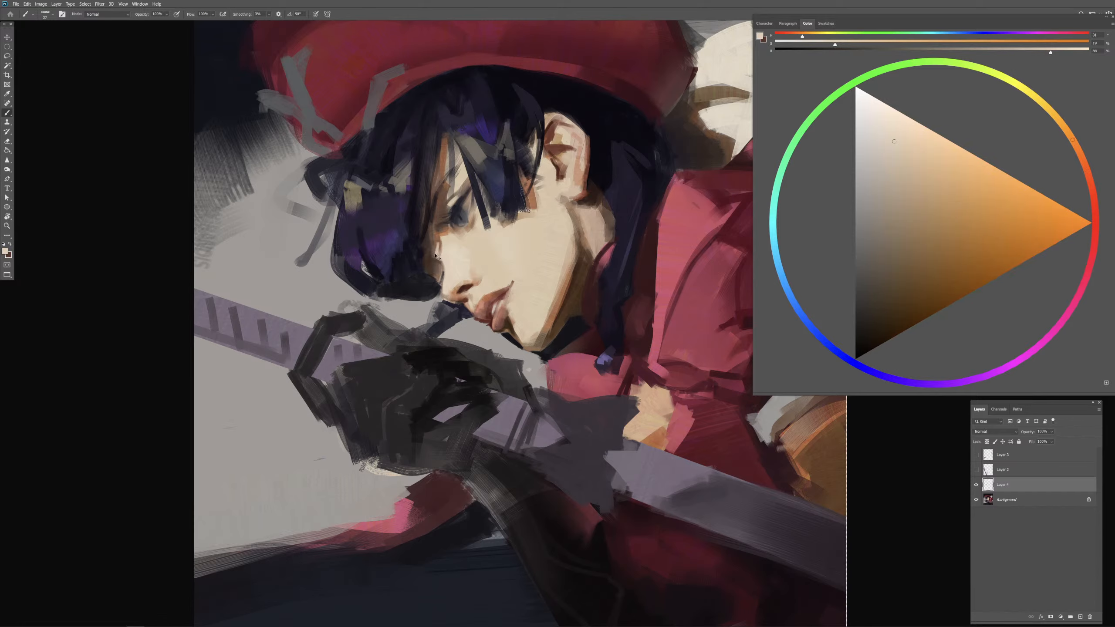
drag(436, 257, 433, 297)
drag(440, 239, 433, 298)
Step: Add gray highlights to the hair's lower curl and blend them with sampled blue-black tones
alt+click(420, 307)
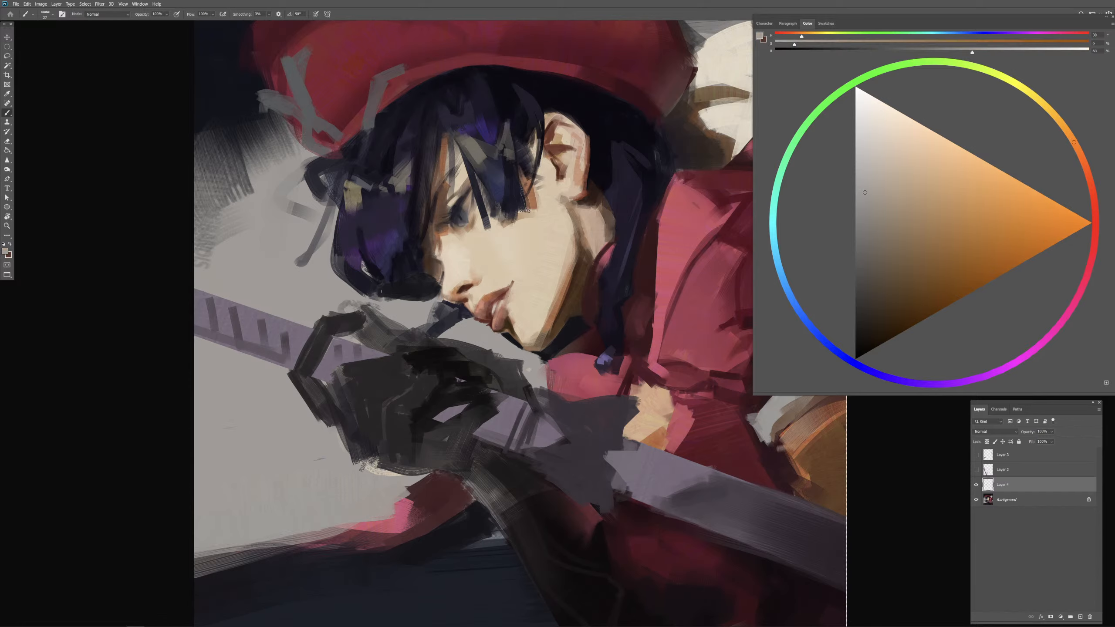
drag(380, 291, 426, 286)
key(period)
drag(429, 290, 418, 289)
alt+click(407, 285)
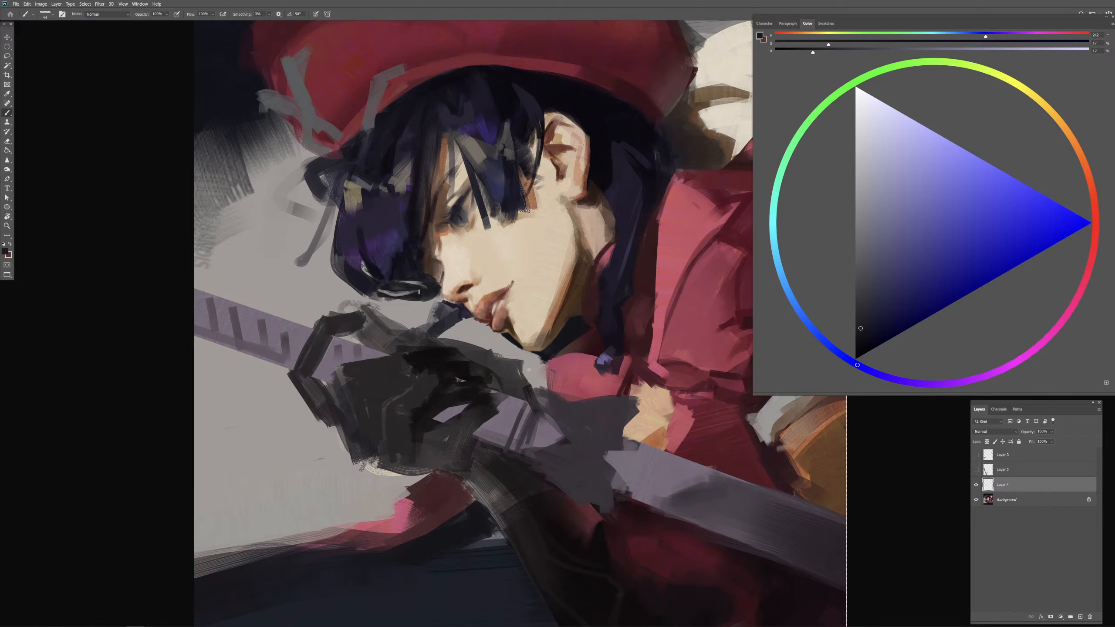
alt+click(411, 299)
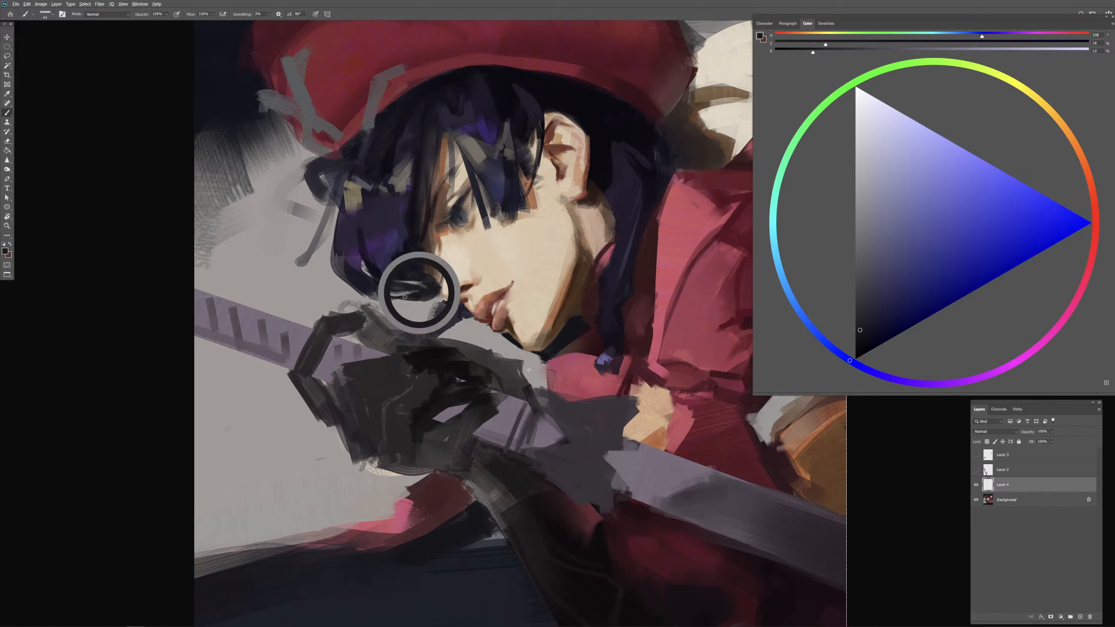
drag(402, 299, 401, 307)
alt+click(380, 295)
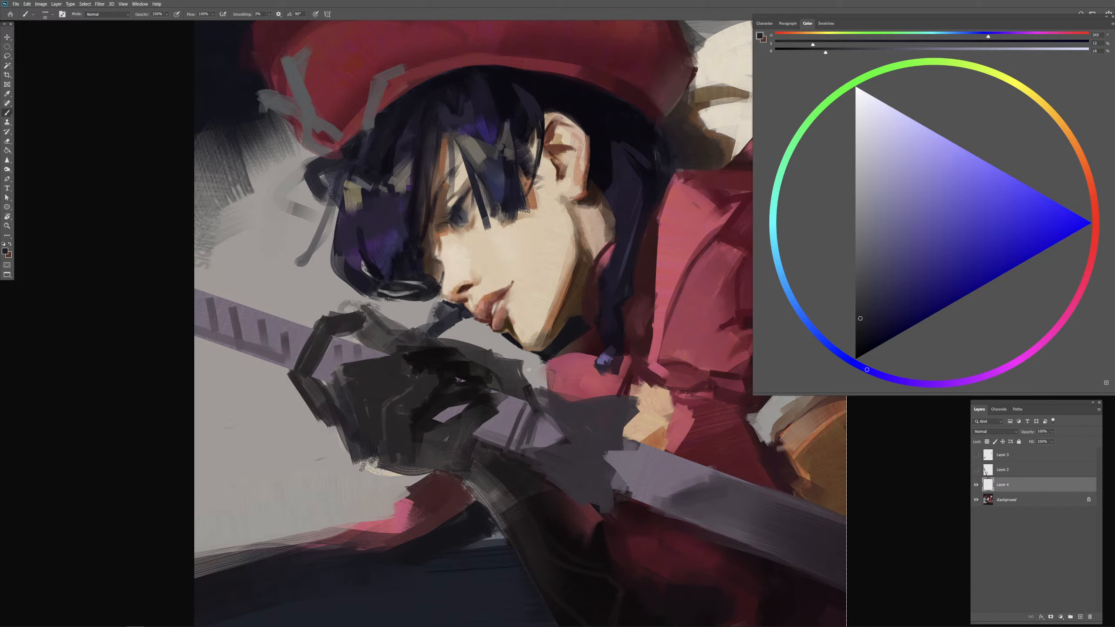
Step: Soften the curl's highlights with dark navy and trim its underside with the background gray, switching brush presets
key(.)
alt+click(432, 303)
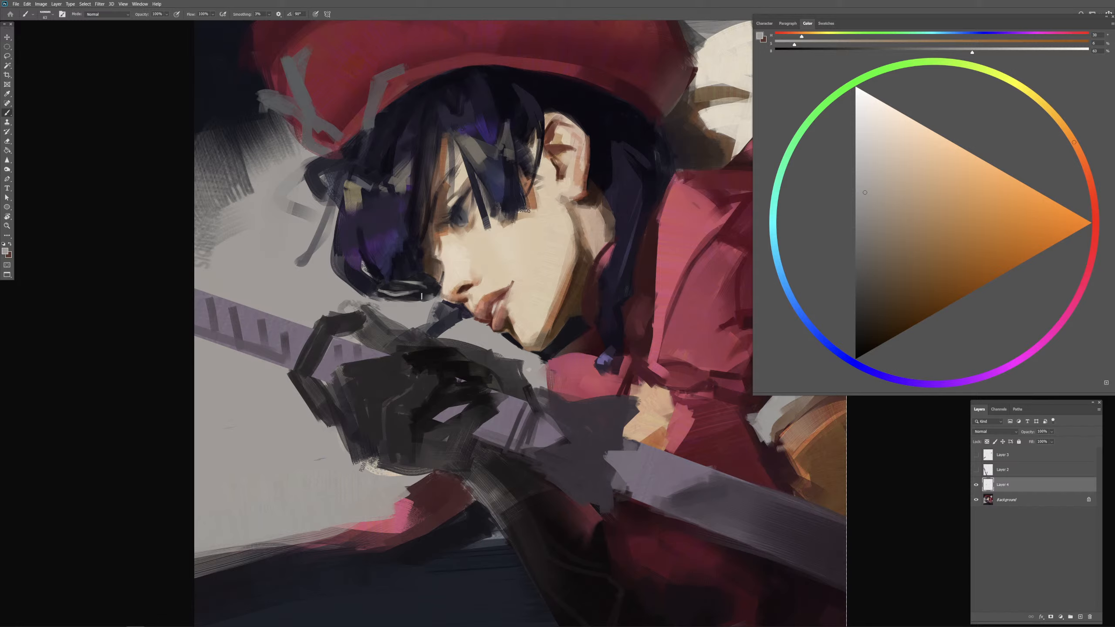
alt+click(417, 294)
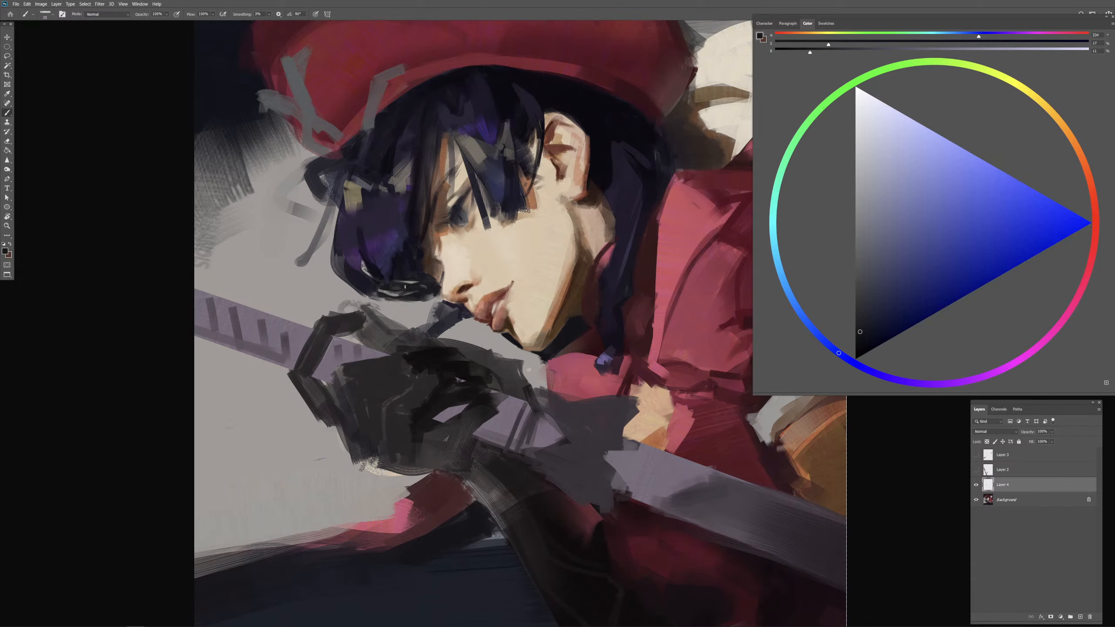
drag(406, 288, 426, 287)
alt+click(397, 305)
key(.)
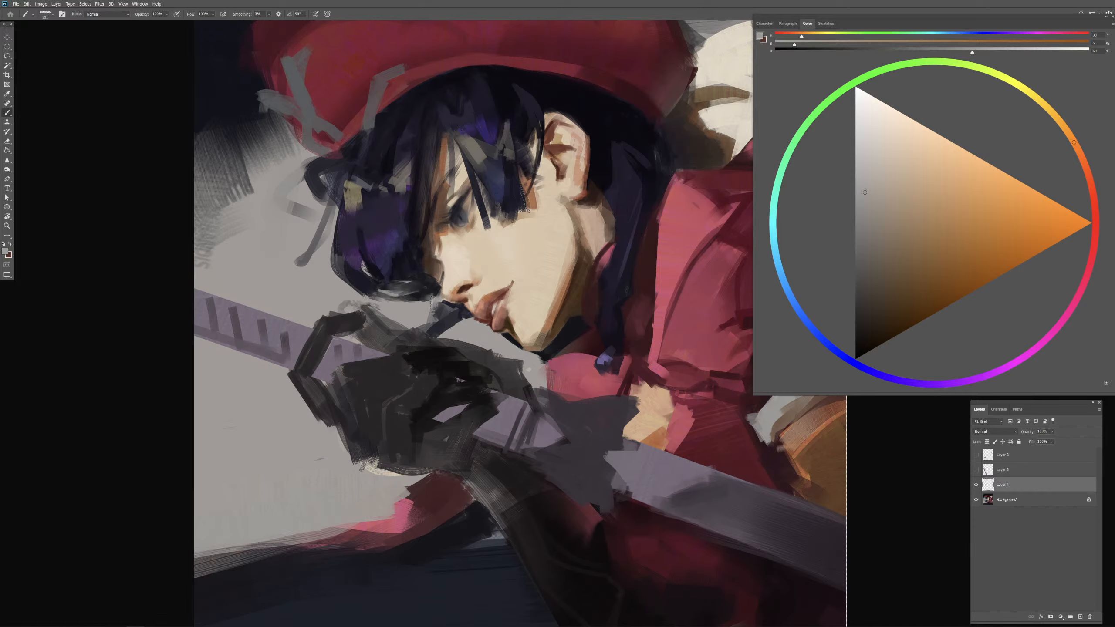
mouse_move(421, 303)
mouse_down()
mouse_move(409, 314)
mouse_move(463, 298)
mouse_up()
Step: Cover the light notch in the bob's lower outer edge and darken the top of the curl with sampled dark violet-blue
key(ctrl+plus)
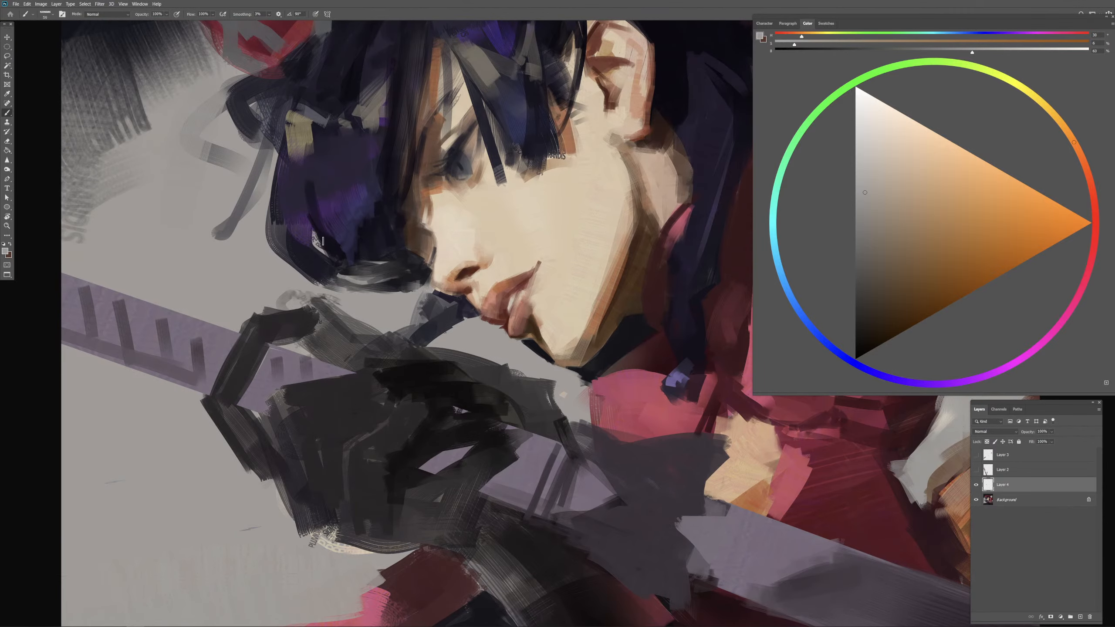
drag(329, 249, 374, 277)
alt+click(323, 250)
alt+click(374, 238)
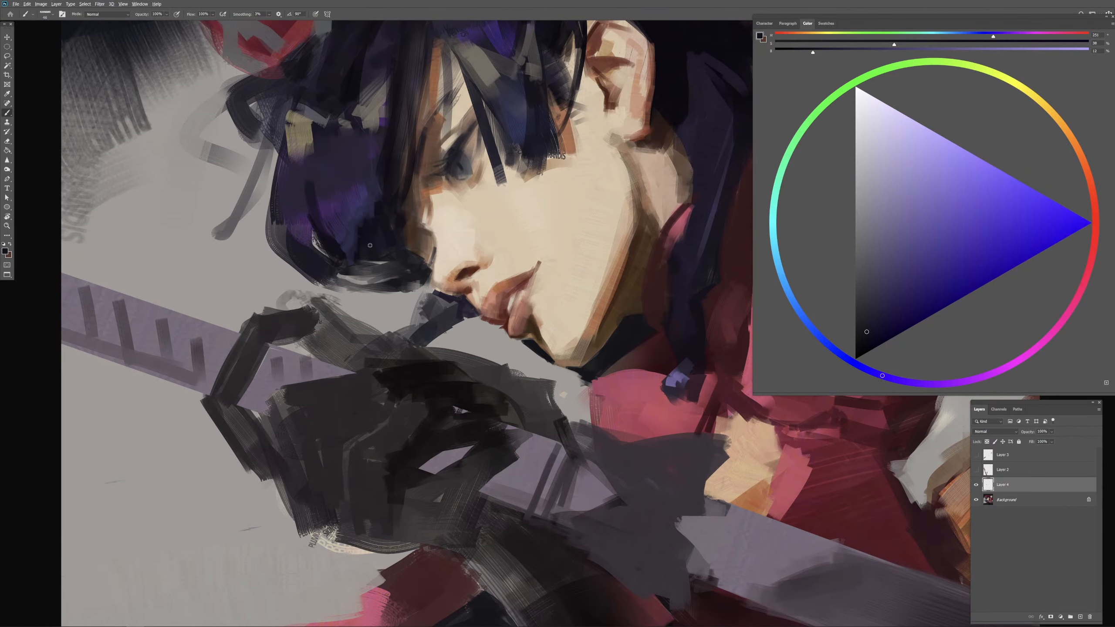
alt+click(371, 241)
mouse_move(368, 254)
mouse_down()
mouse_move(380, 260)
mouse_move(346, 274)
mouse_up()
alt+click(377, 306)
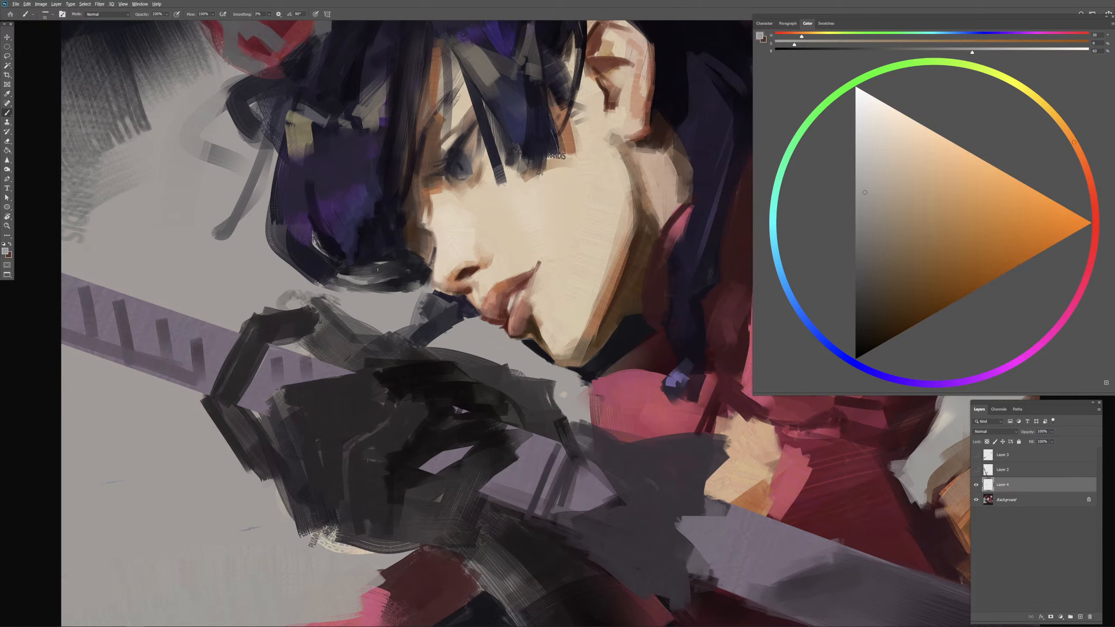
alt+click(382, 258)
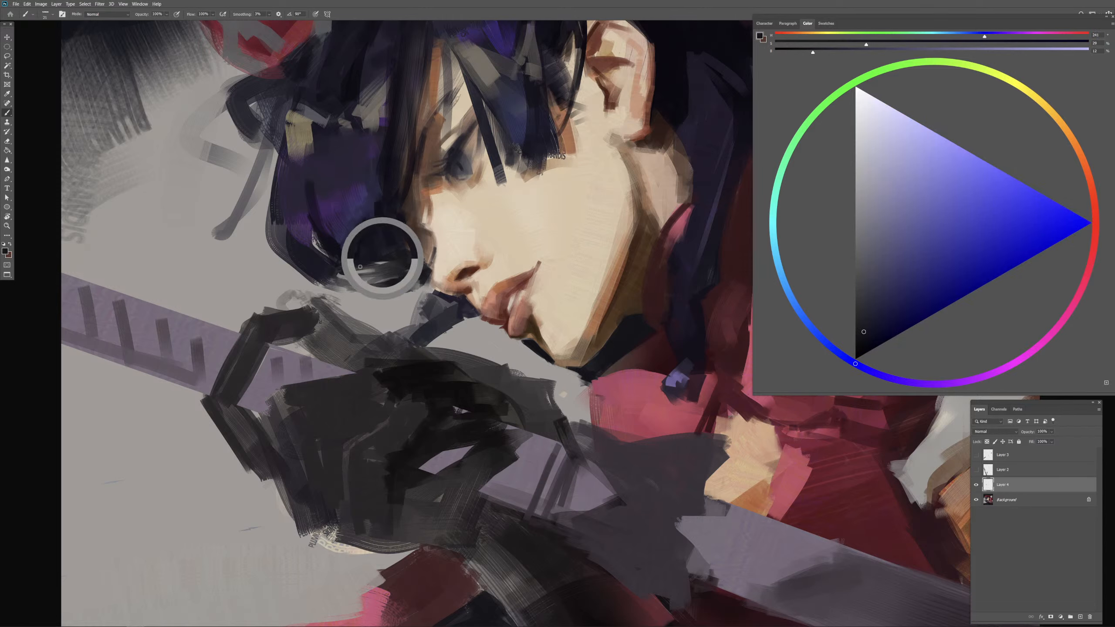
drag(360, 267, 431, 267)
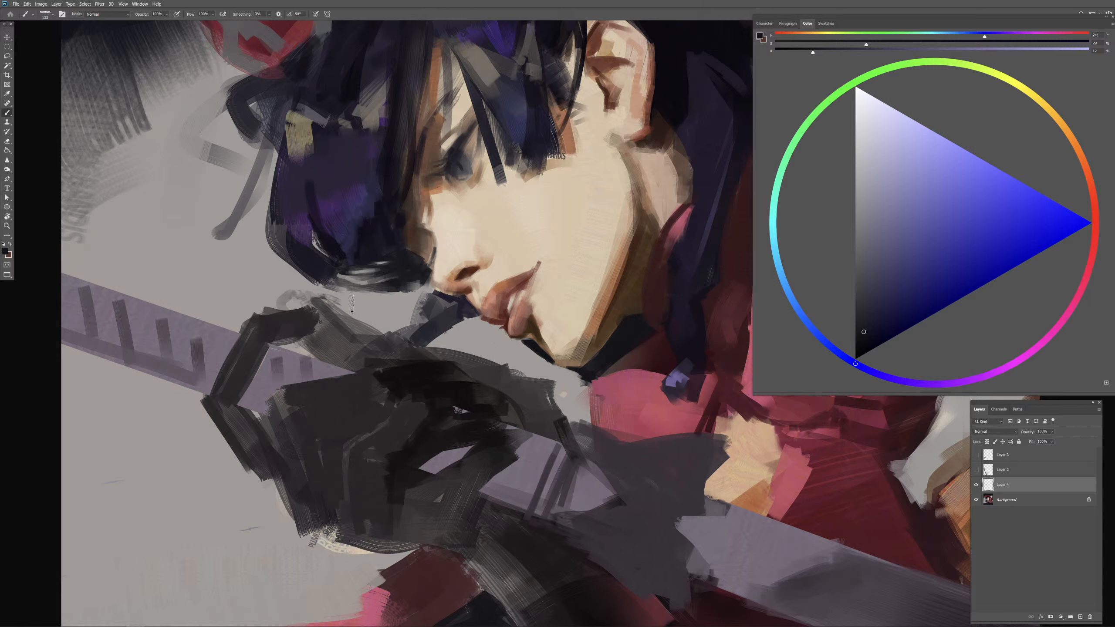
Step: Sample violet-blue tones within the bob and touch up the strands above the curl
mouse_move(377, 204)
mouse_down()
mouse_move(366, 205)
mouse_move(383, 204)
mouse_move(383, 185)
mouse_move(360, 211)
mouse_move(374, 182)
mouse_up()
alt+click(380, 218)
alt+click(379, 212)
alt+click(367, 201)
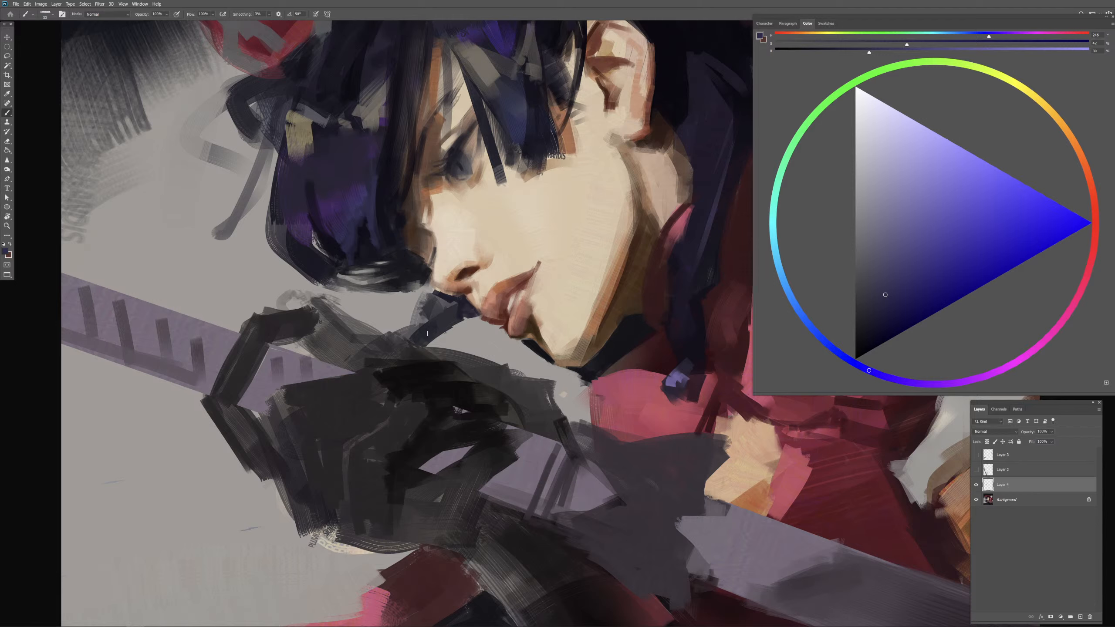
Step: Cycle through brush presets and clean up the background between the curl and the glove with sampled gray
alt+click(405, 297)
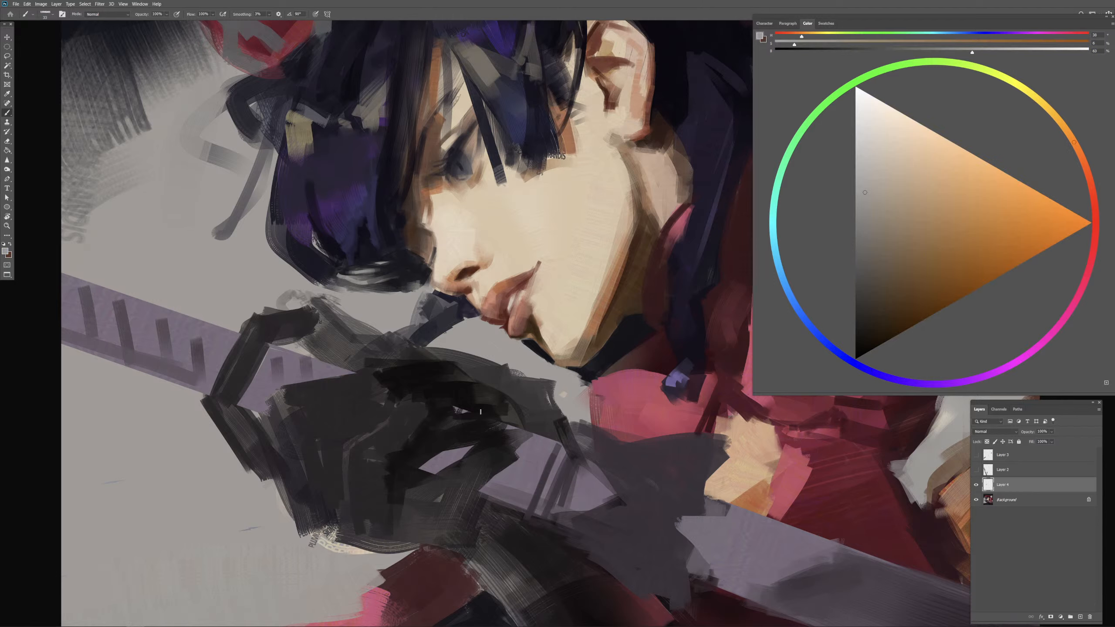
drag(370, 300, 387, 303)
alt+click(383, 308)
key(.)
key(.)
key(.)
key(.)
alt+click(394, 305)
drag(393, 303, 373, 300)
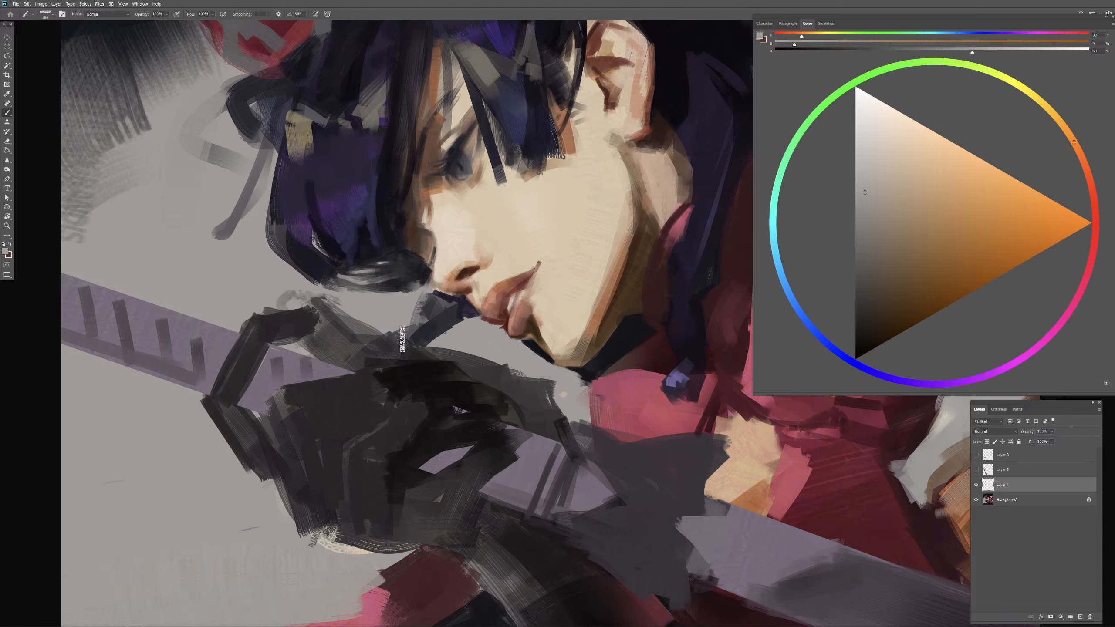
drag(401, 329, 373, 330)
Step: Cut a background-gray gap between the bob's outer tip and the lower curl
drag(327, 242, 336, 269)
alt+click(341, 301)
mouse_move(323, 282)
mouse_down()
mouse_move(304, 237)
mouse_move(291, 251)
mouse_move(332, 221)
mouse_up()
alt+click(302, 251)
alt+click(326, 242)
Step: Sample purple from the hair and paint violet streaks down the bob
alt+click(345, 239)
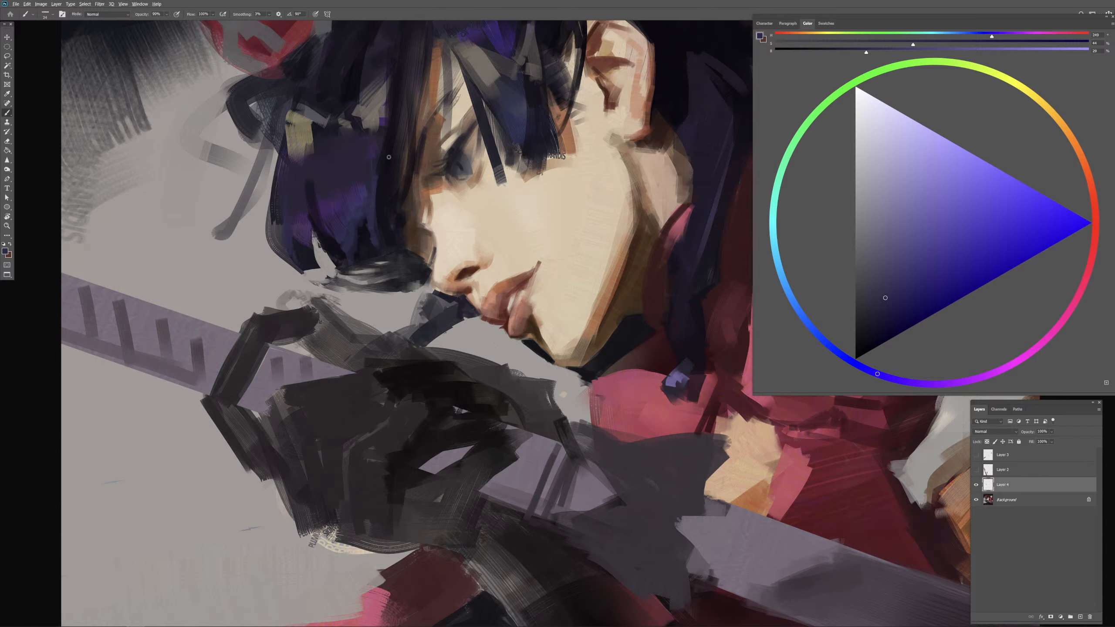
alt+click(360, 190)
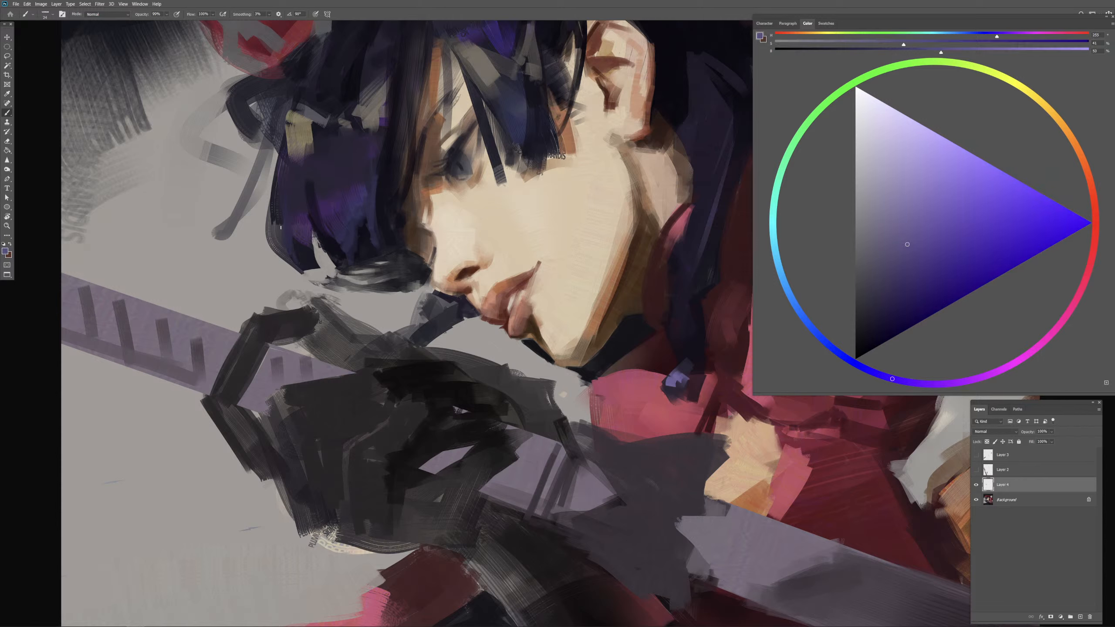
mouse_move(282, 228)
mouse_down()
mouse_move(292, 240)
mouse_move(329, 208)
mouse_move(324, 229)
mouse_move(359, 167)
mouse_up()
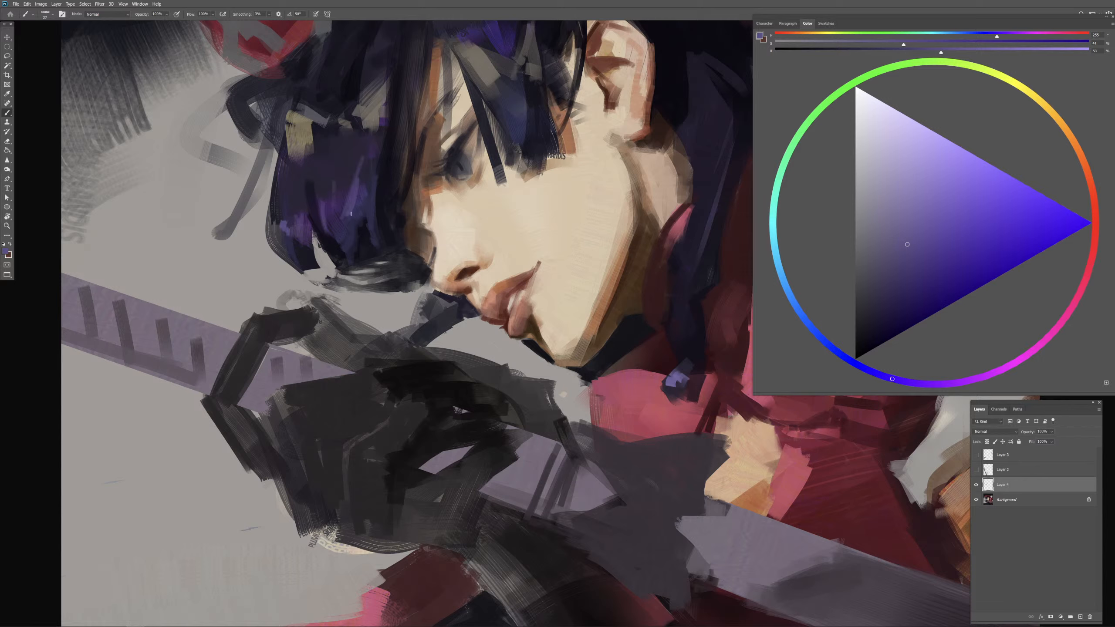
alt+click(349, 169)
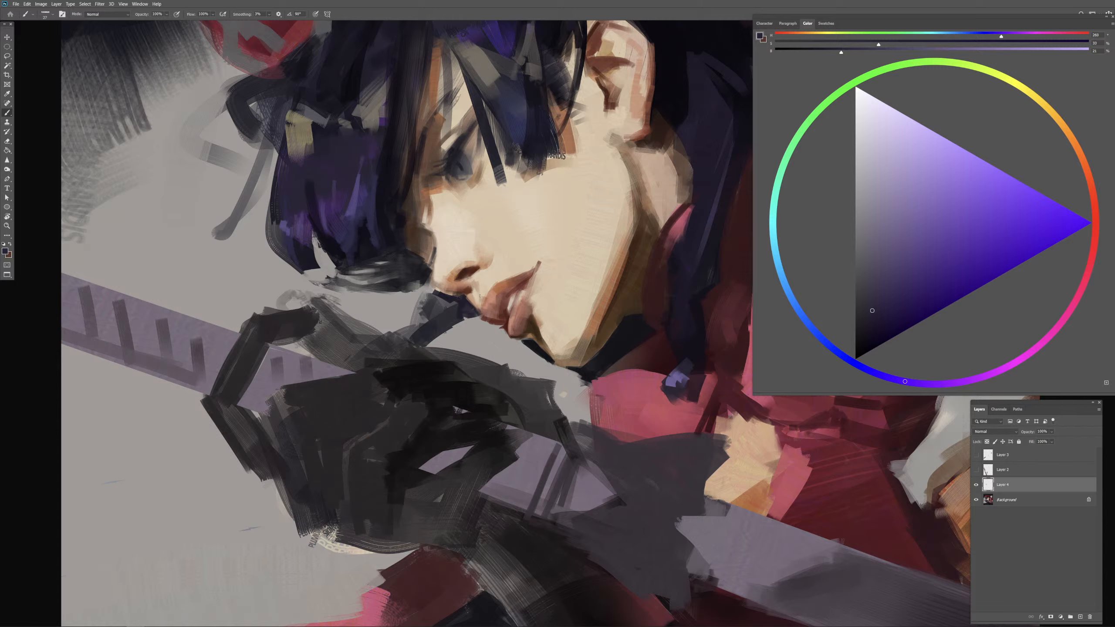
Step: Reconnect the bob's outer tip to the lower curl with sampled dark navy strokes
alt+click(309, 261)
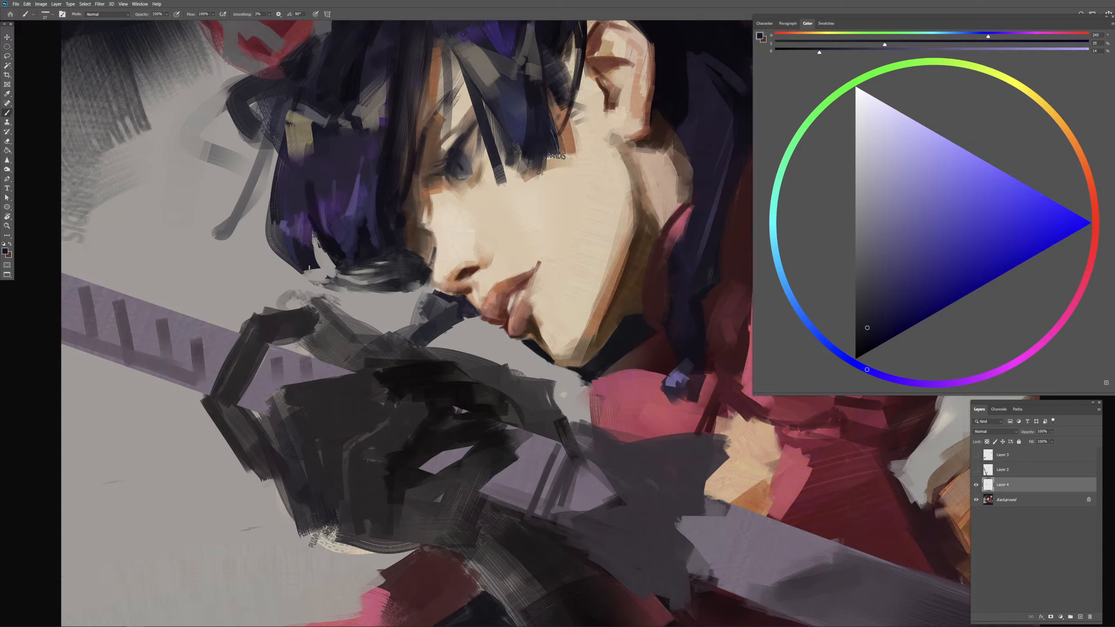
alt+click(310, 265)
mouse_move(304, 269)
mouse_down()
mouse_move(324, 251)
mouse_move(331, 274)
mouse_move(357, 283)
mouse_up()
alt+right_click(321, 239)
alt+click(391, 286)
alt+right_click(410, 285)
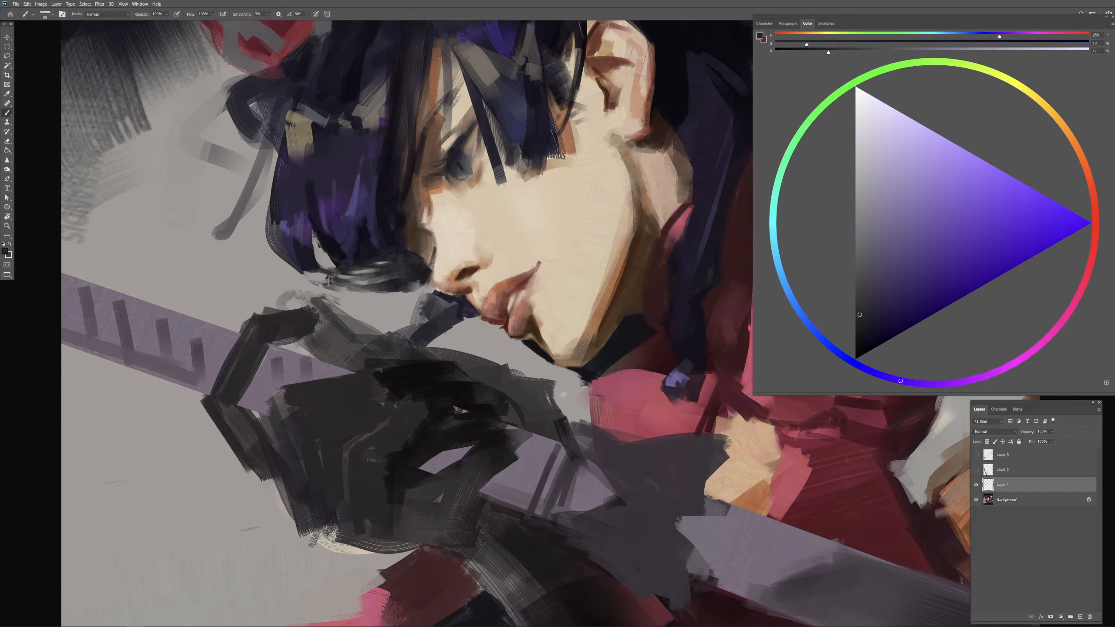
Step: Resize the brush to about 45 px and refine the joint between the outer tip and the curl with dark tones
alt+click(344, 296)
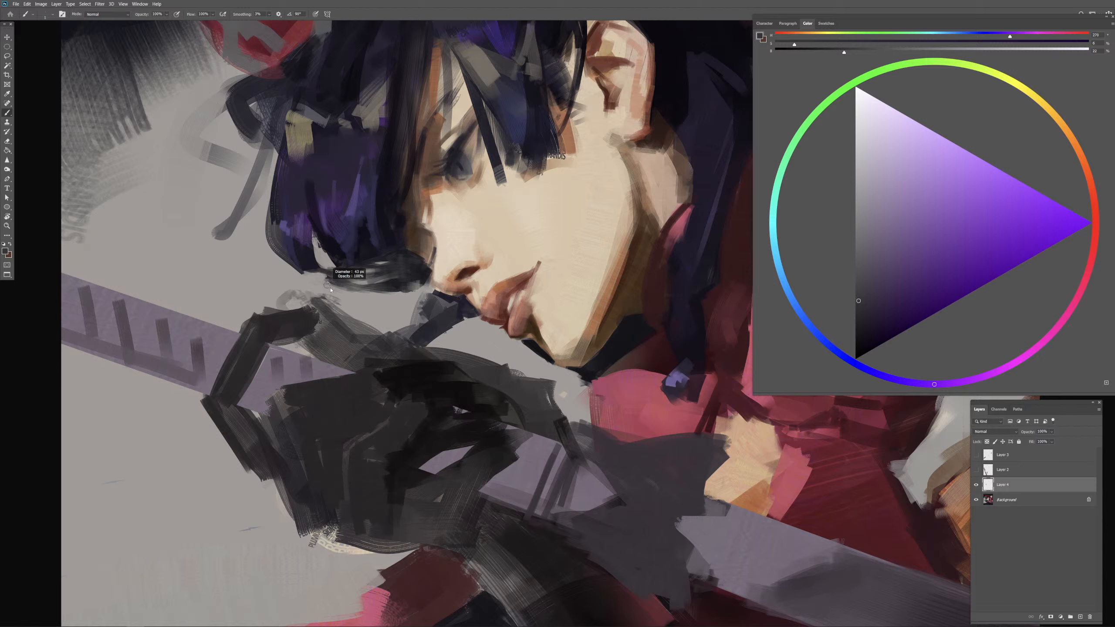
mouse_move(330, 290)
mouse_down()
mouse_move(301, 266)
mouse_move(313, 277)
mouse_up()
alt+click(312, 264)
alt+click(311, 266)
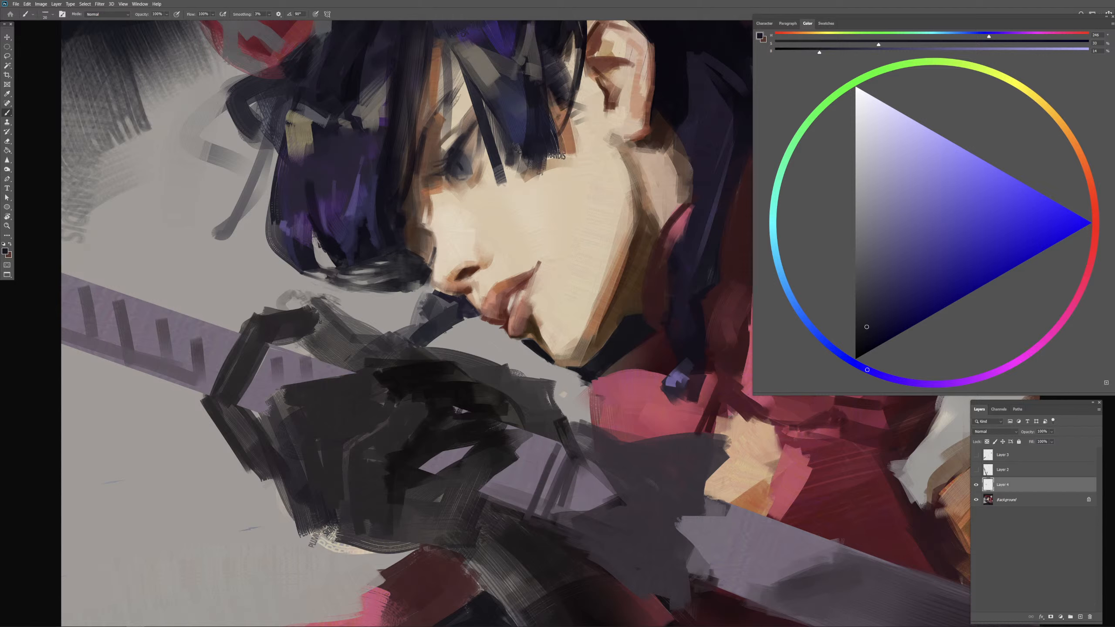
Step: Trim the curl's underside with the background gray and sample dark navy to touch up its tip near the nose
alt+click(400, 316)
drag(396, 306, 395, 303)
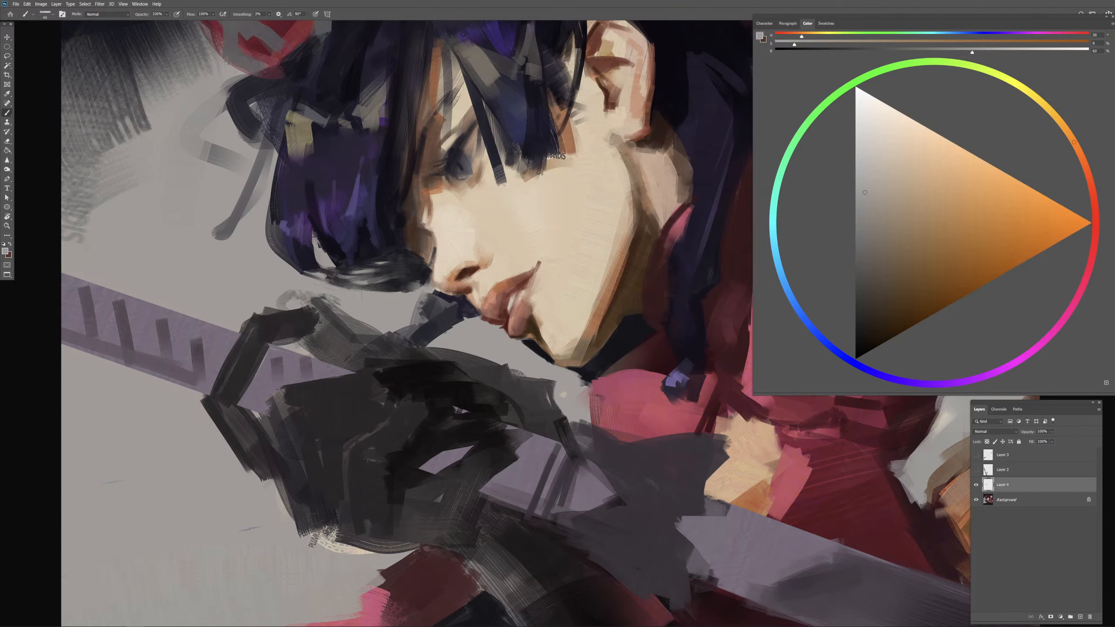
drag(363, 295, 396, 296)
mouse_move(368, 294)
mouse_down()
mouse_move(412, 298)
mouse_move(353, 289)
mouse_move(376, 290)
mouse_up()
drag(400, 289, 372, 291)
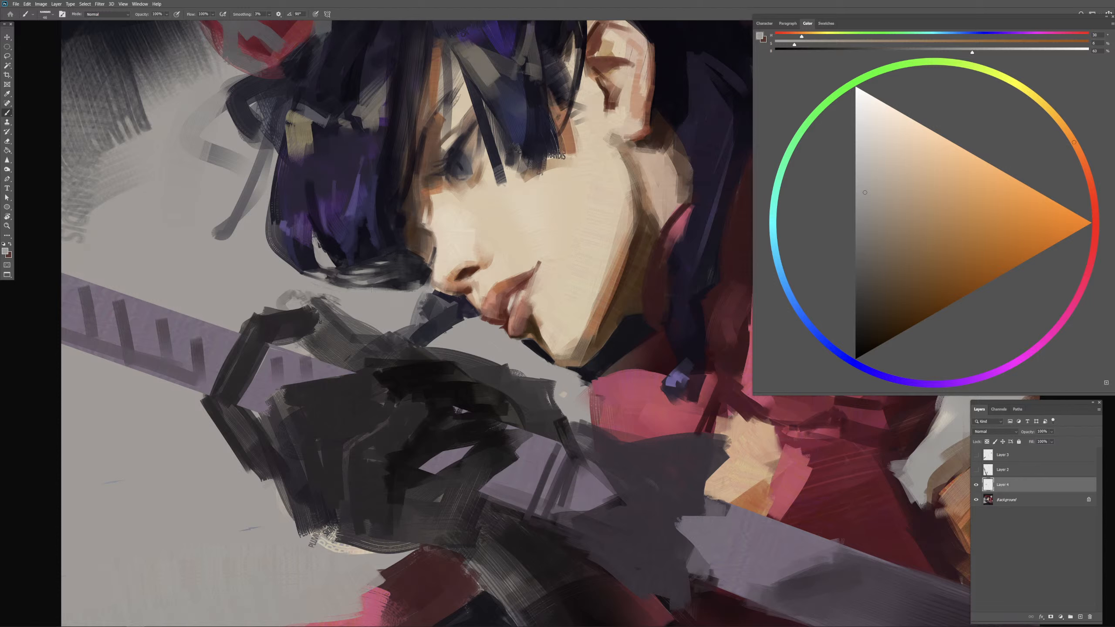
alt+click(408, 283)
alt+click(419, 277)
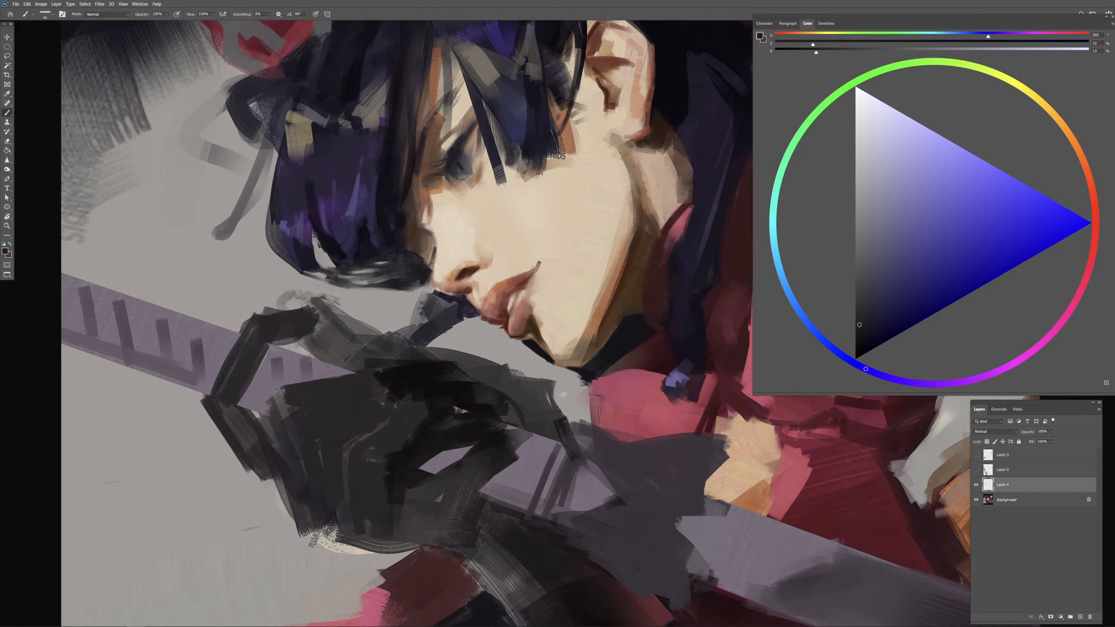
Step: Resample the warm background gray to clean up the curl's lower outline and retouch its dark edge with sampled blue-black
alt+click(402, 298)
key(bracketleft)
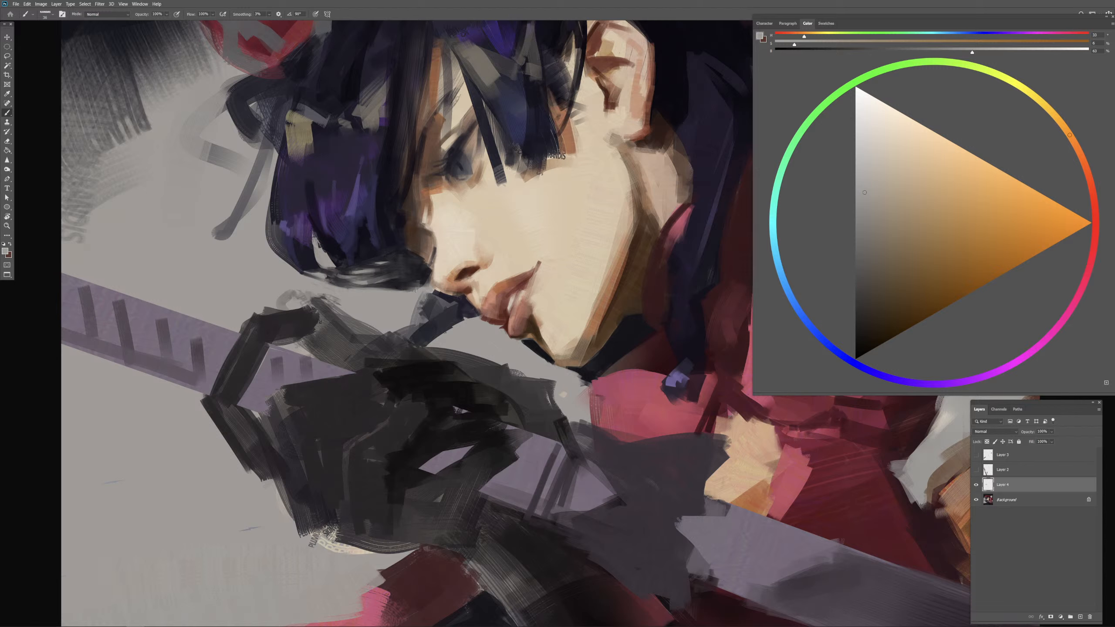
alt+click(393, 294)
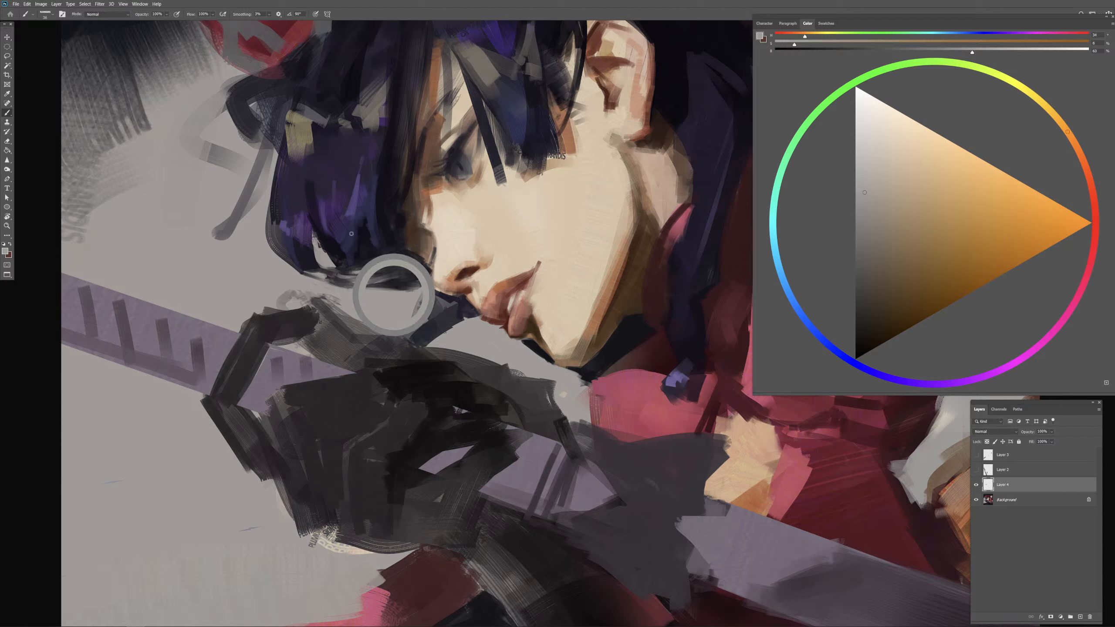
alt+click(367, 295)
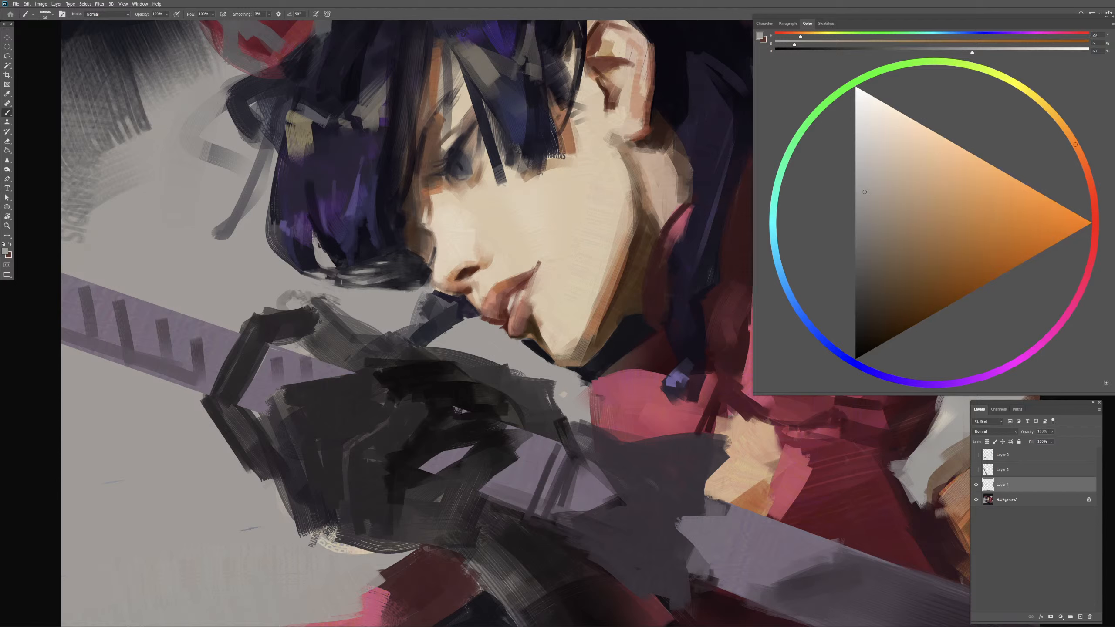
drag(349, 283, 336, 286)
alt+click(382, 284)
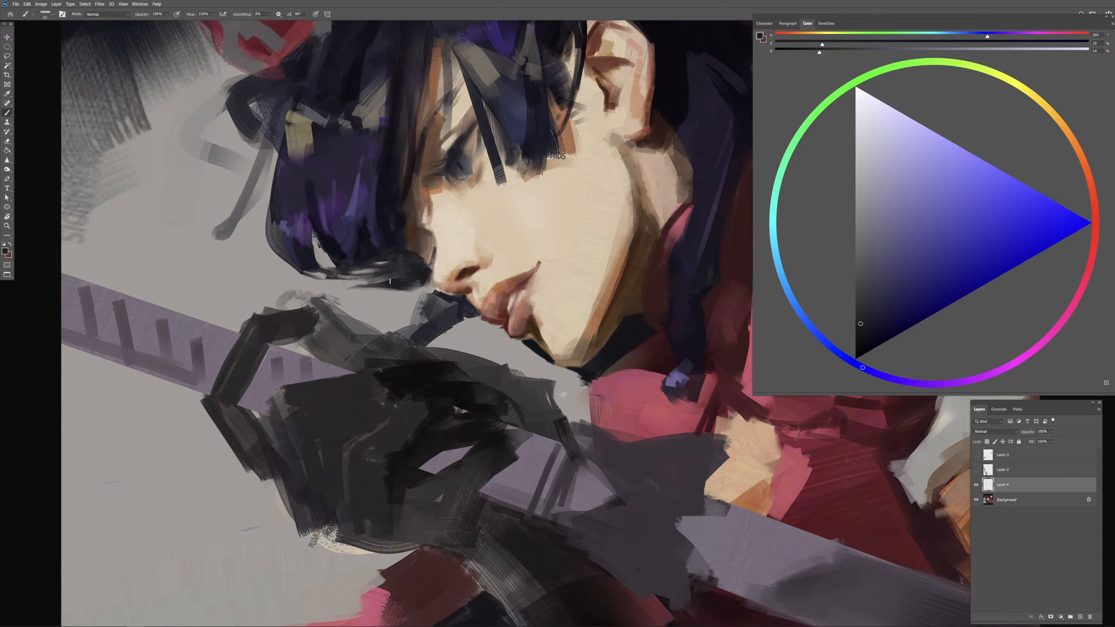
alt+click(360, 291)
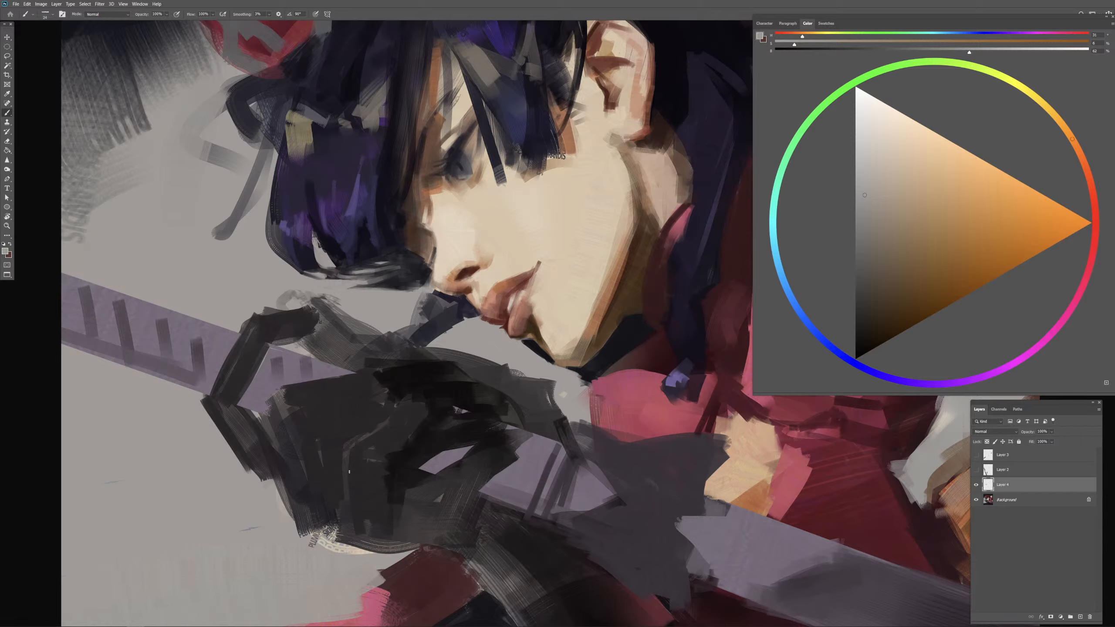
Step: Examine the whole portrait at reduced and enlarged scale to judge the reshaped hair against the composition
key(ctrl+minus)
key(ctrl+minus)
key(ctrl+minus)
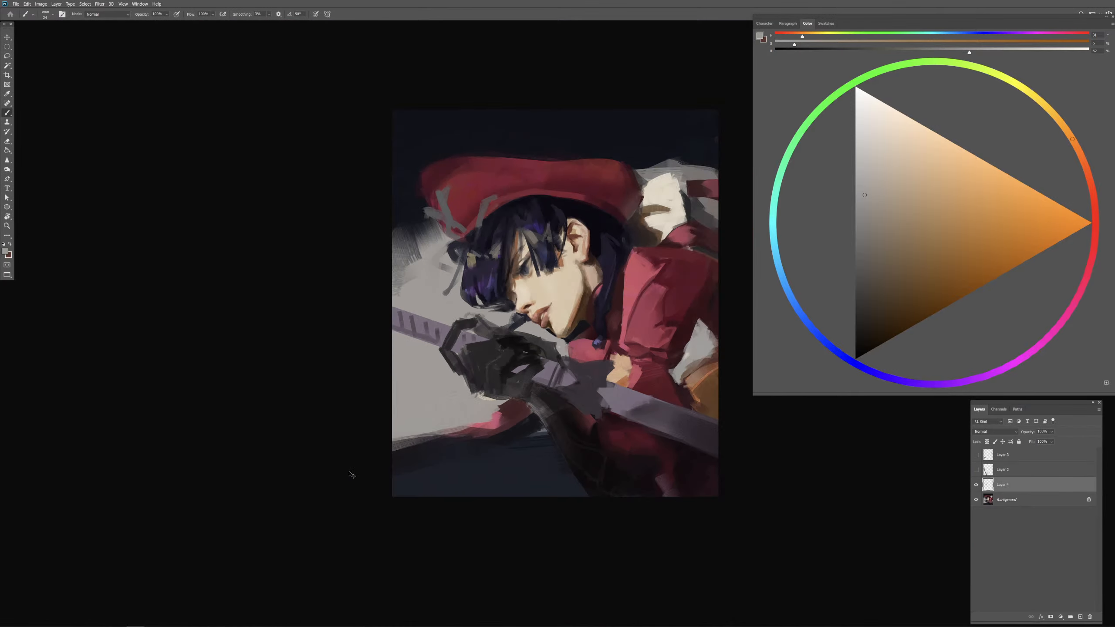
key(ctrl+plus)
key(ctrl+plus)
key(ctrl+minus)
key(ctrl+plus)
drag(588, 268, 438, 291)
Step: Sample dark warm brown from the shadow behind the beret and paint it into the underside of the lower curl
alt+click(596, 161)
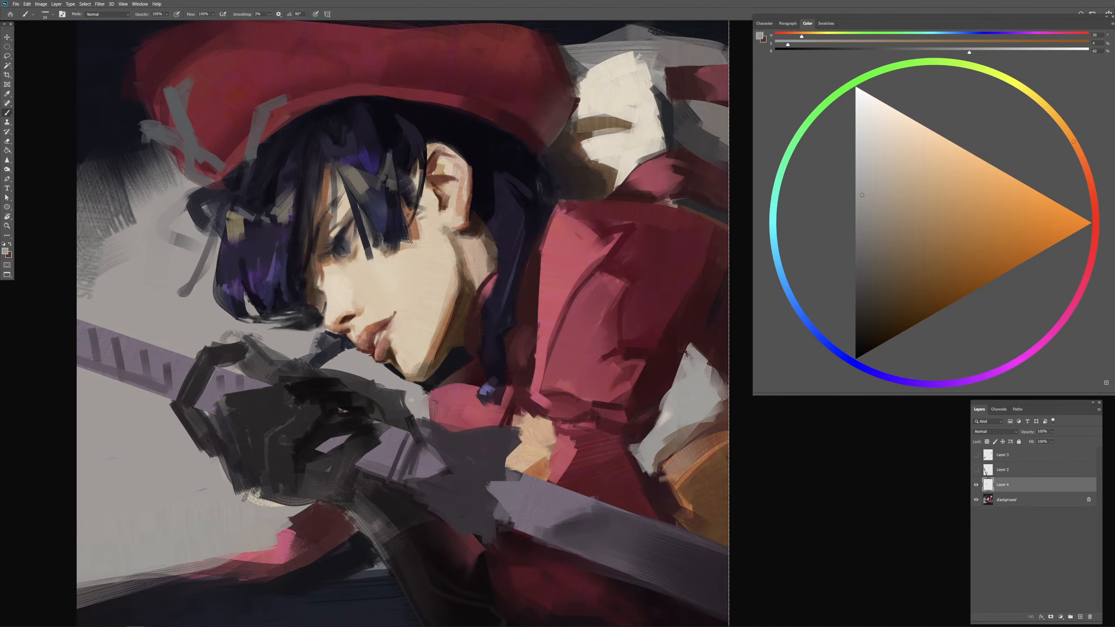
alt+click(595, 164)
key(ctrl+plus)
key(ctrl+plus)
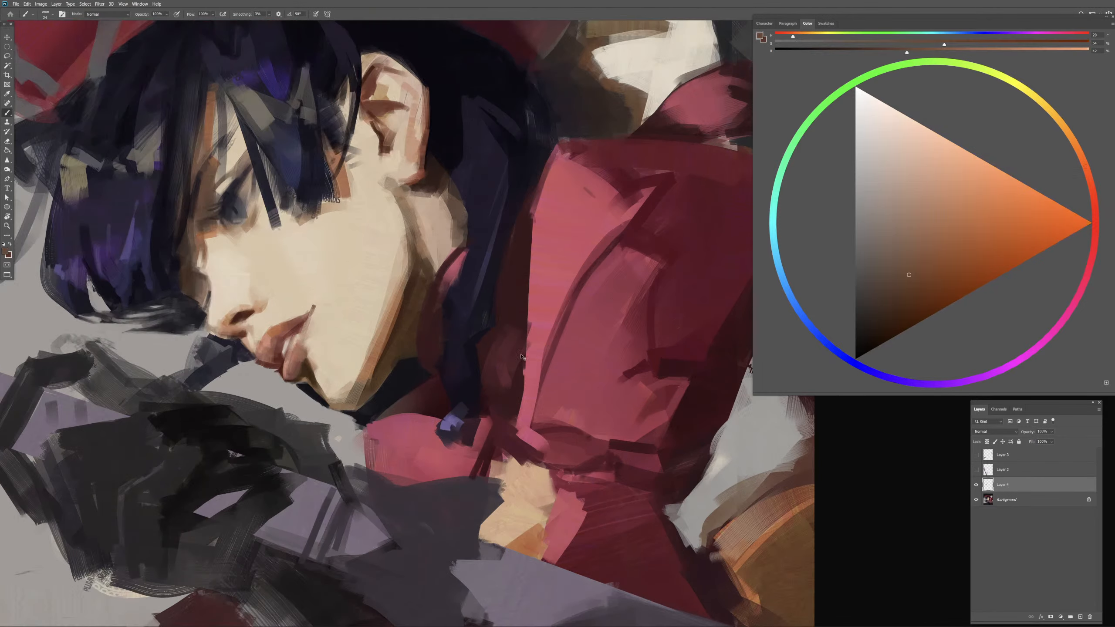
drag(346, 323, 540, 295)
drag(645, 129, 468, 305)
alt+click(644, 162)
drag(175, 505, 672, 319)
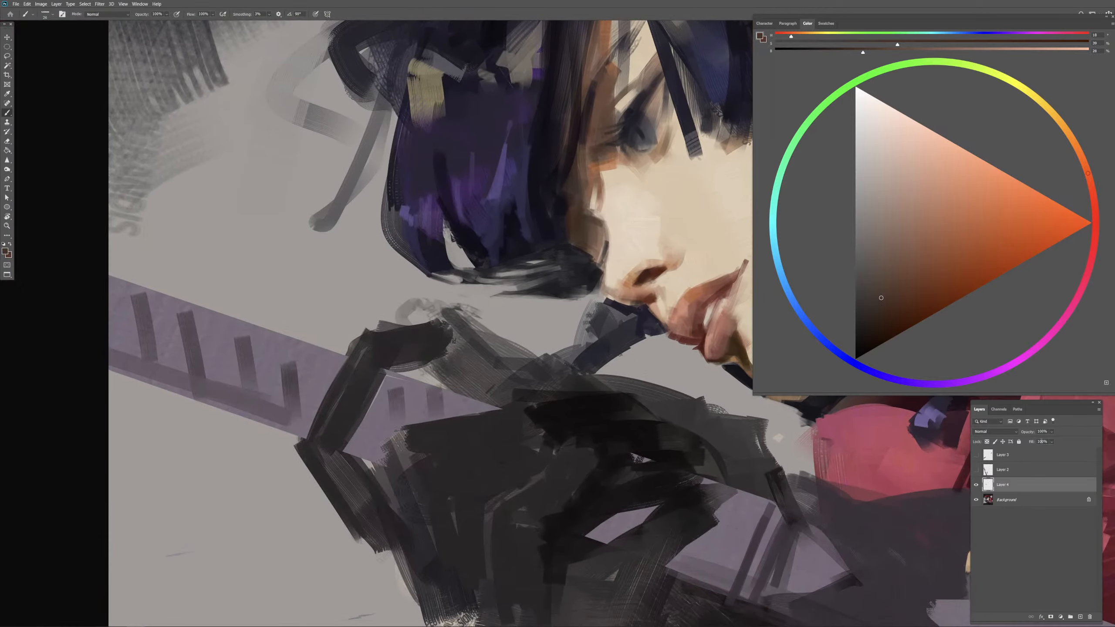
mouse_move(506, 278)
mouse_down()
mouse_move(518, 278)
mouse_move(469, 280)
mouse_move(516, 280)
mouse_move(527, 293)
mouse_up()
drag(505, 295, 538, 288)
alt+click(553, 289)
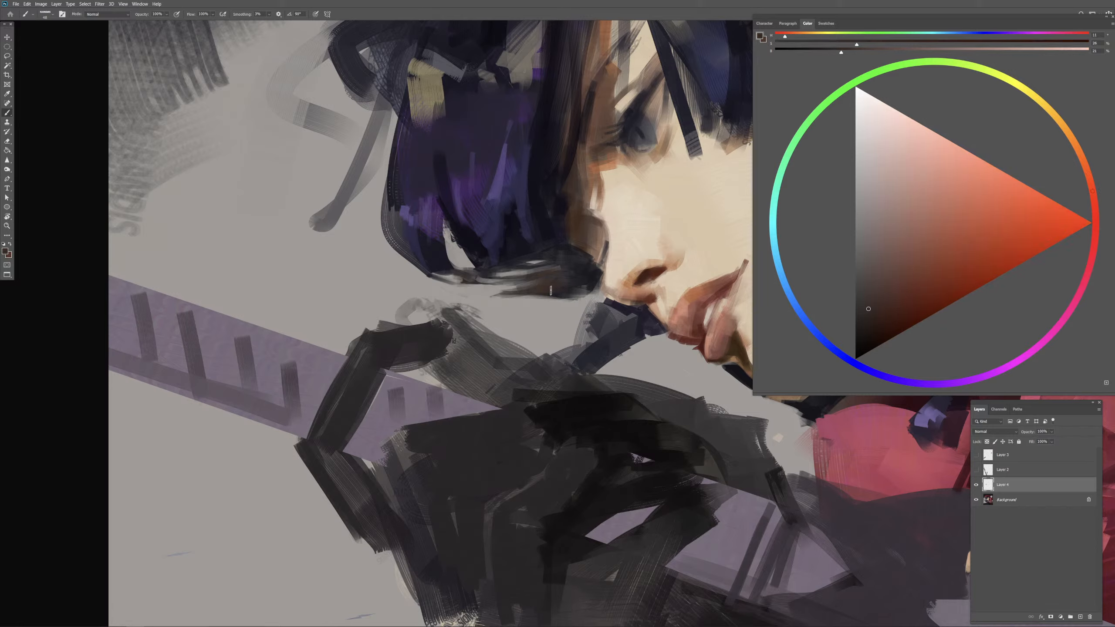
Step: Paint a small background-gray gap between the hair strands above the curl and shape its edges with dark indigo
mouse_move(547, 270)
mouse_down()
mouse_move(527, 259)
mouse_move(542, 248)
mouse_move(508, 261)
mouse_move(517, 267)
mouse_move(501, 256)
mouse_move(514, 243)
mouse_up()
alt+click(451, 256)
drag(517, 222, 512, 245)
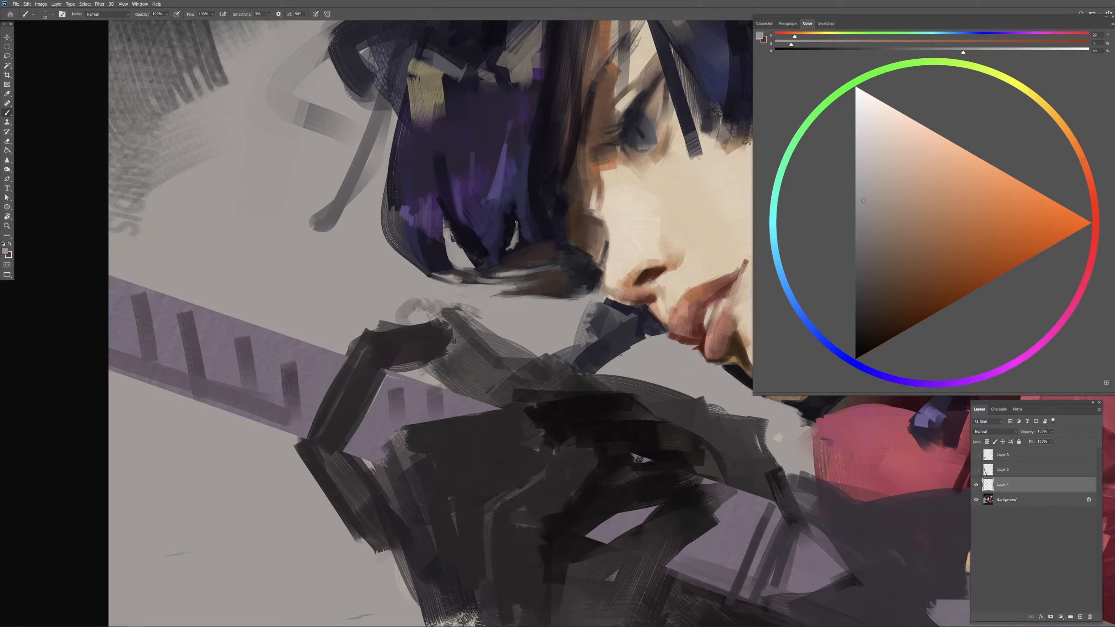
drag(517, 220, 515, 236)
drag(514, 246, 505, 256)
mouse_move(520, 233)
mouse_down()
mouse_move(510, 254)
mouse_move(521, 250)
mouse_move(507, 250)
mouse_up()
alt+click(510, 225)
drag(514, 240, 503, 258)
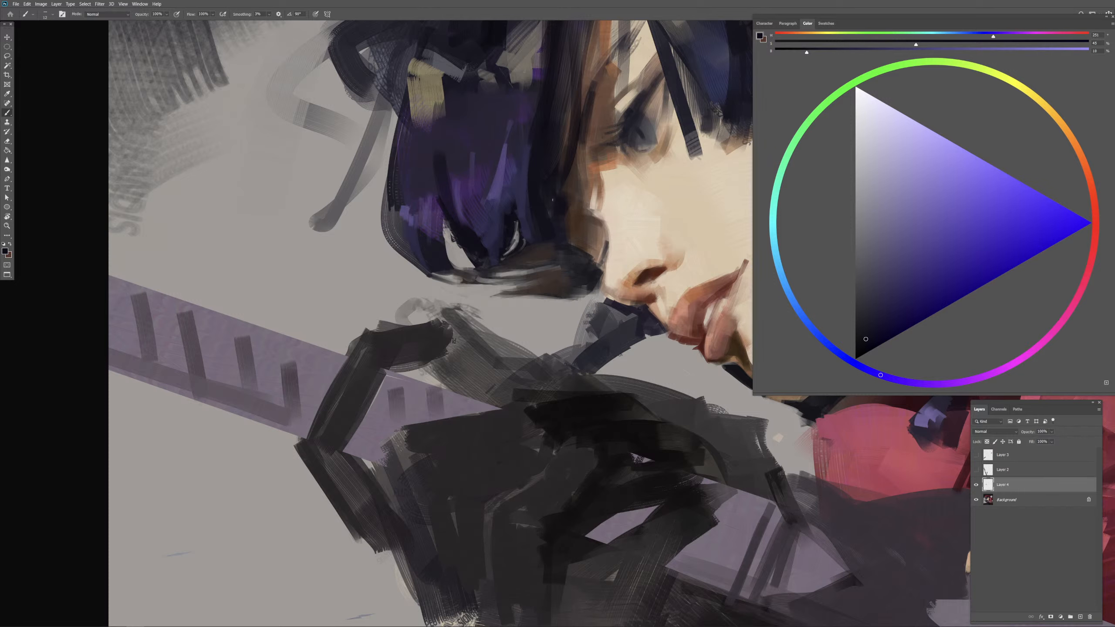
alt+click(517, 233)
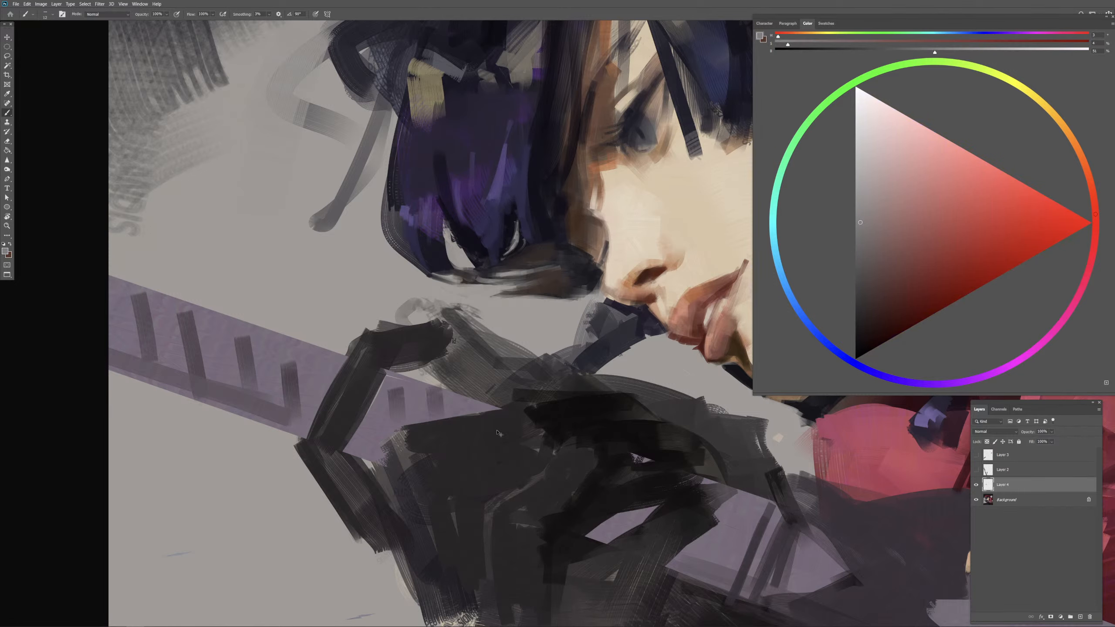
Step: Extend the gray gap upward and divide it with a thin strand in sampled dark indigo
key(ctrl+minus)
drag(574, 419, 521, 420)
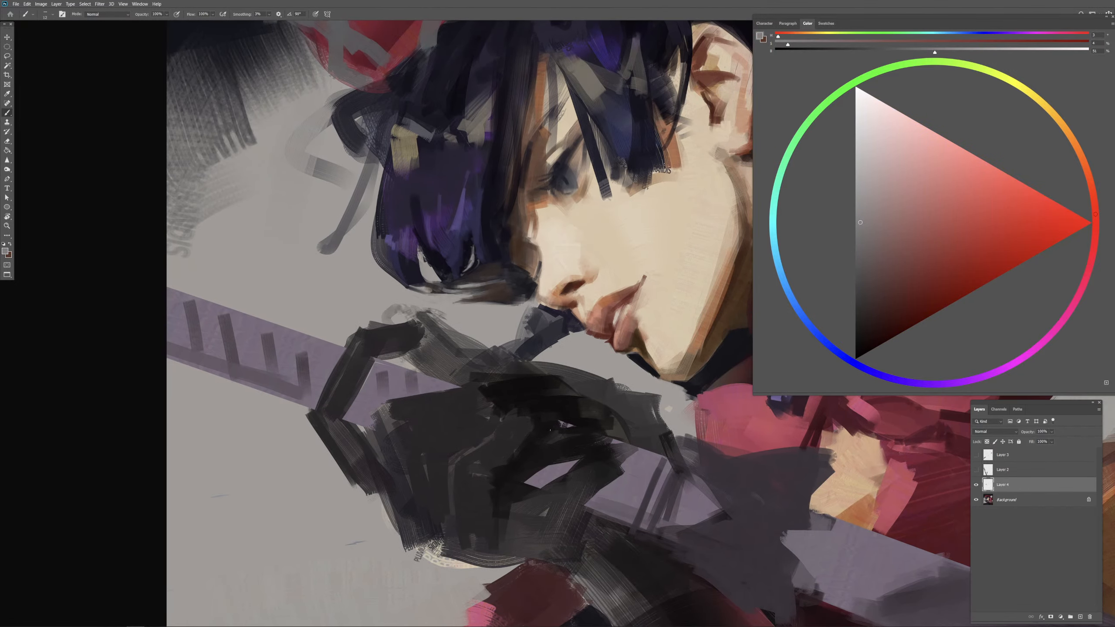
key(ctrl+plus)
key(ctrl+plus)
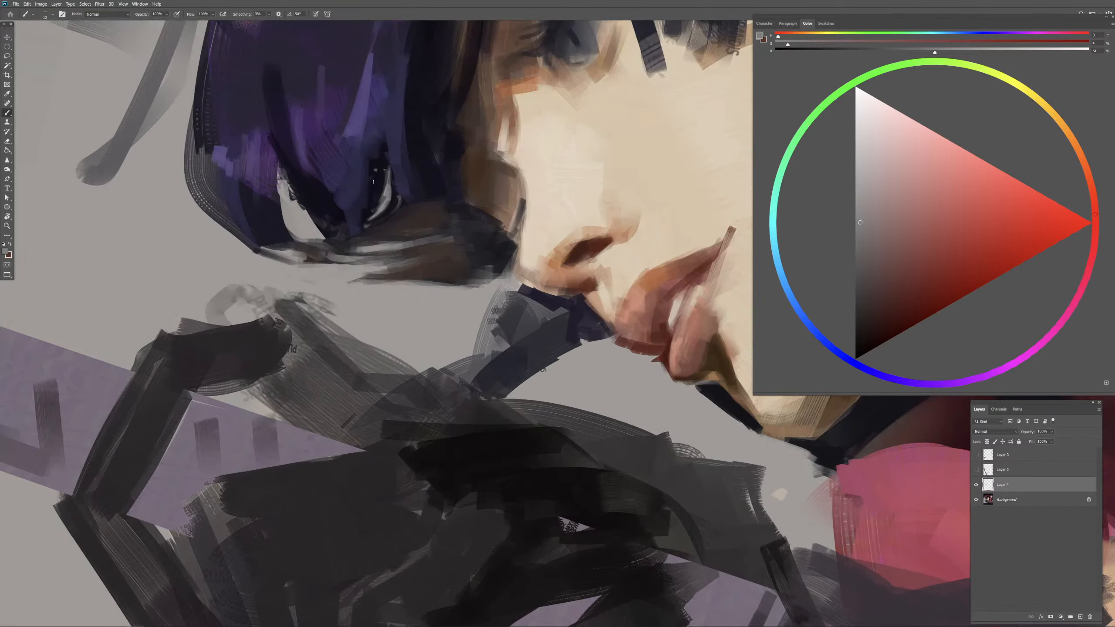
alt+click(380, 166)
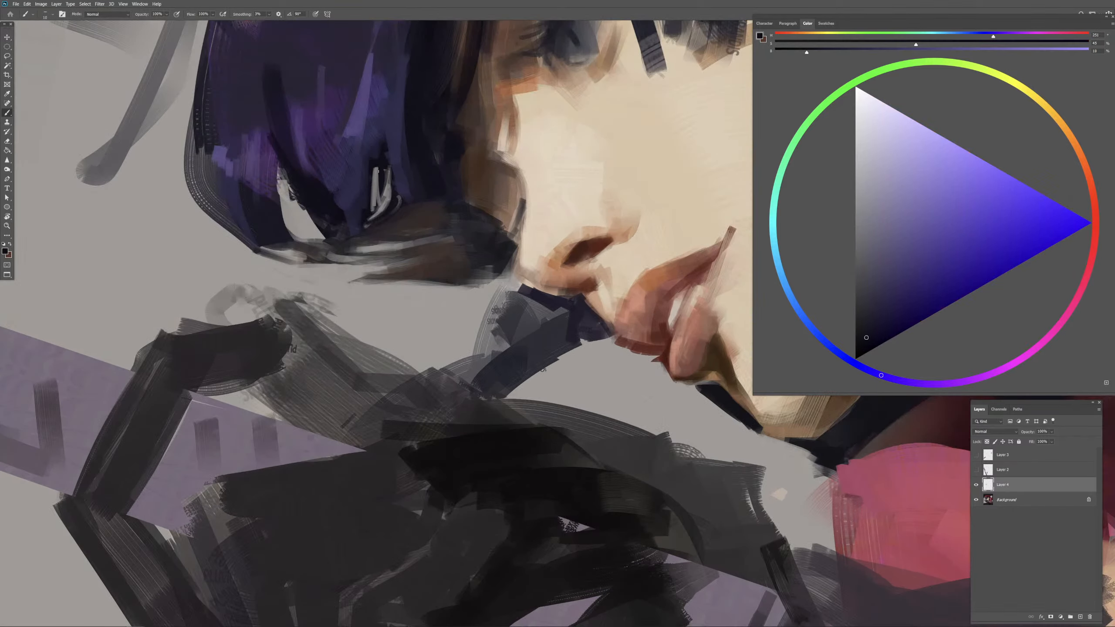
drag(379, 171, 377, 189)
Step: Switch to another brush preset and refine the thin strands crossing the gap with dark indigo and blue sampled from the bob
right_click(378, 191)
click(384, 173)
key([)
key(.)
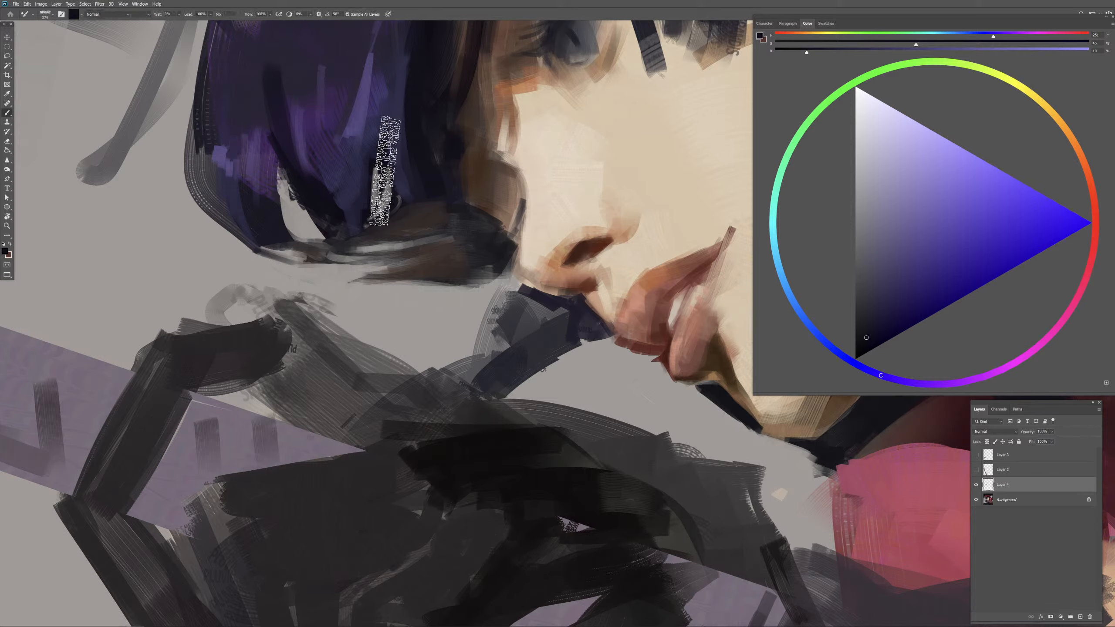
key(.)
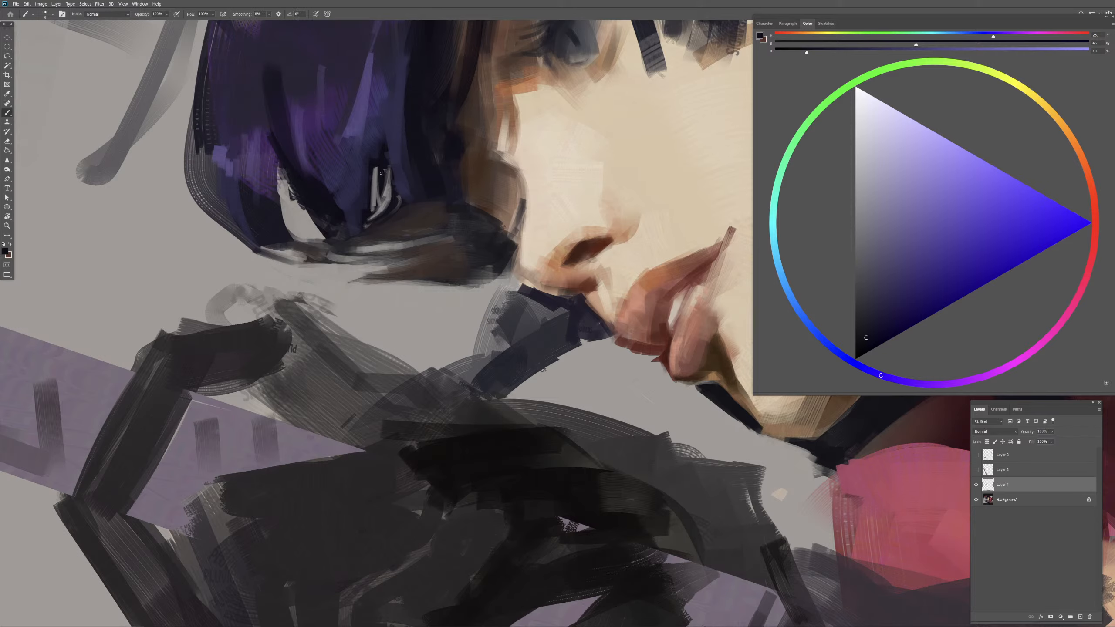
drag(380, 174, 383, 210)
alt+click(396, 147)
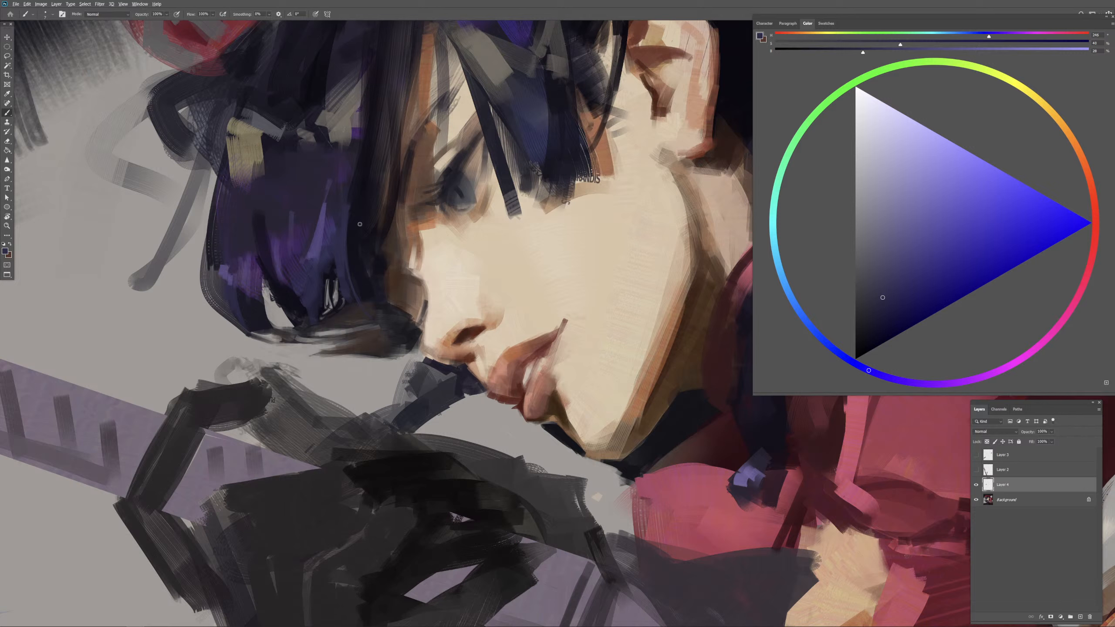
alt+click(360, 225)
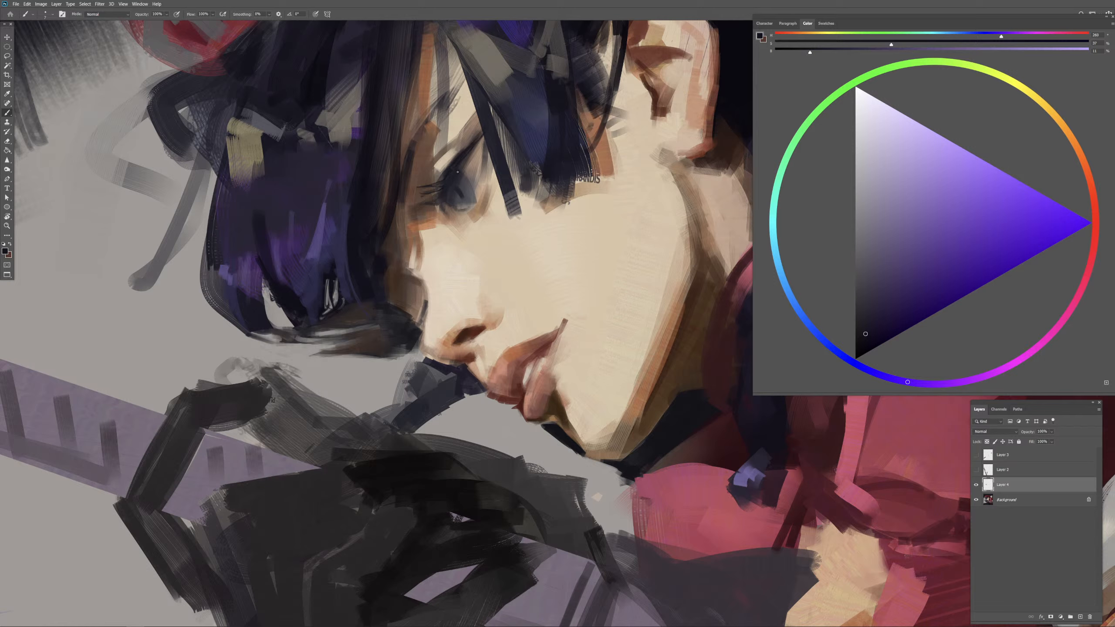
Step: Refine the eye with blue-gray sampled from the iris and dark violet for the pupil and upper lash line
alt+click(467, 193)
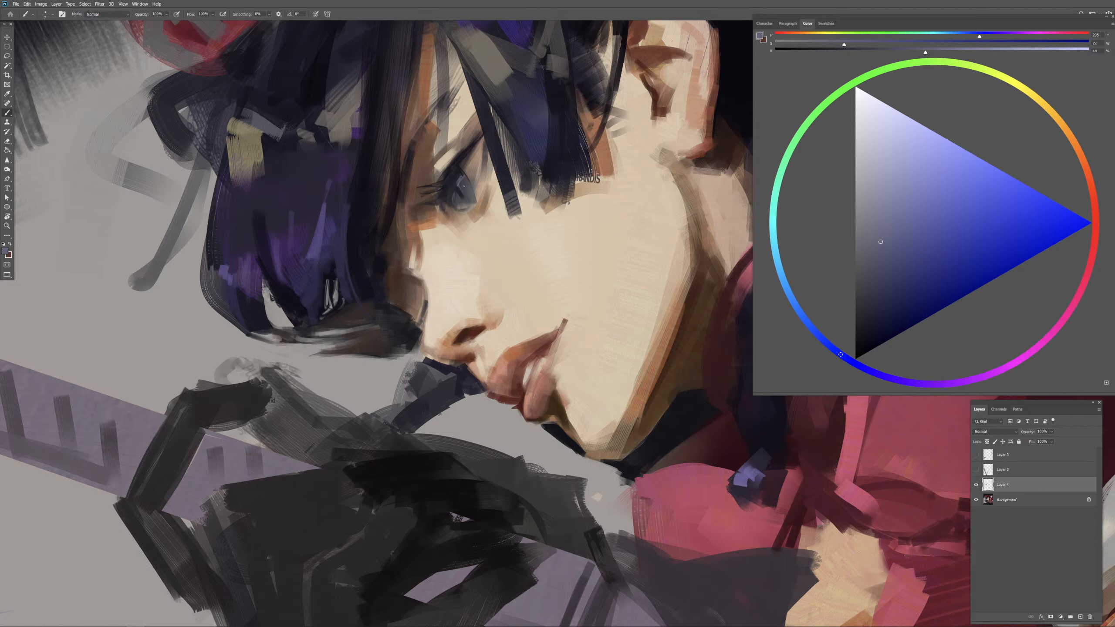
alt+click(462, 187)
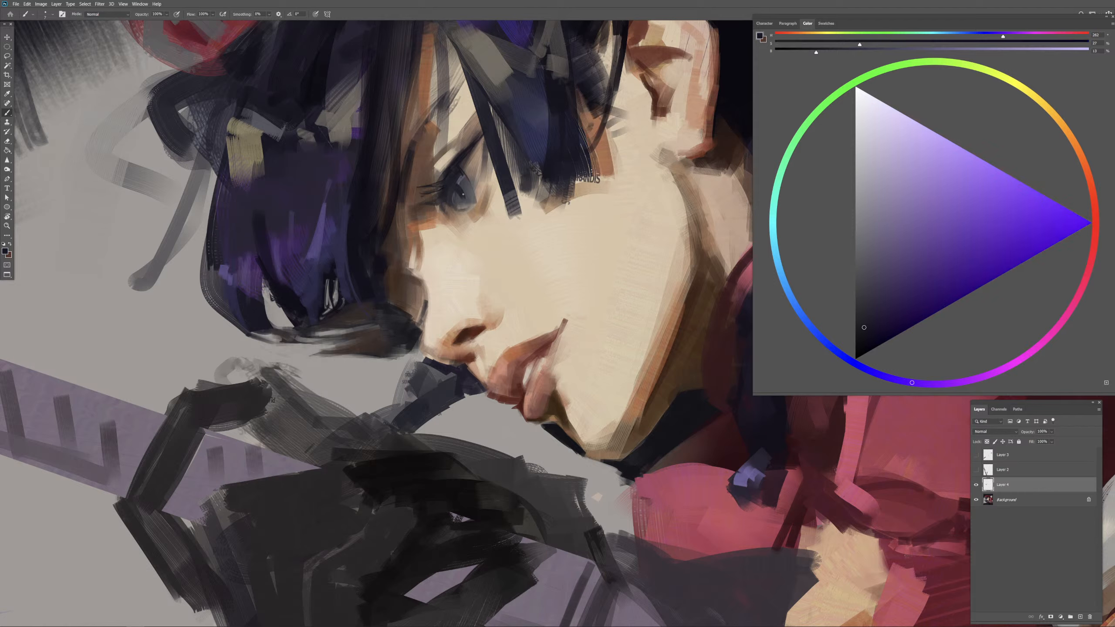
alt+click(467, 150)
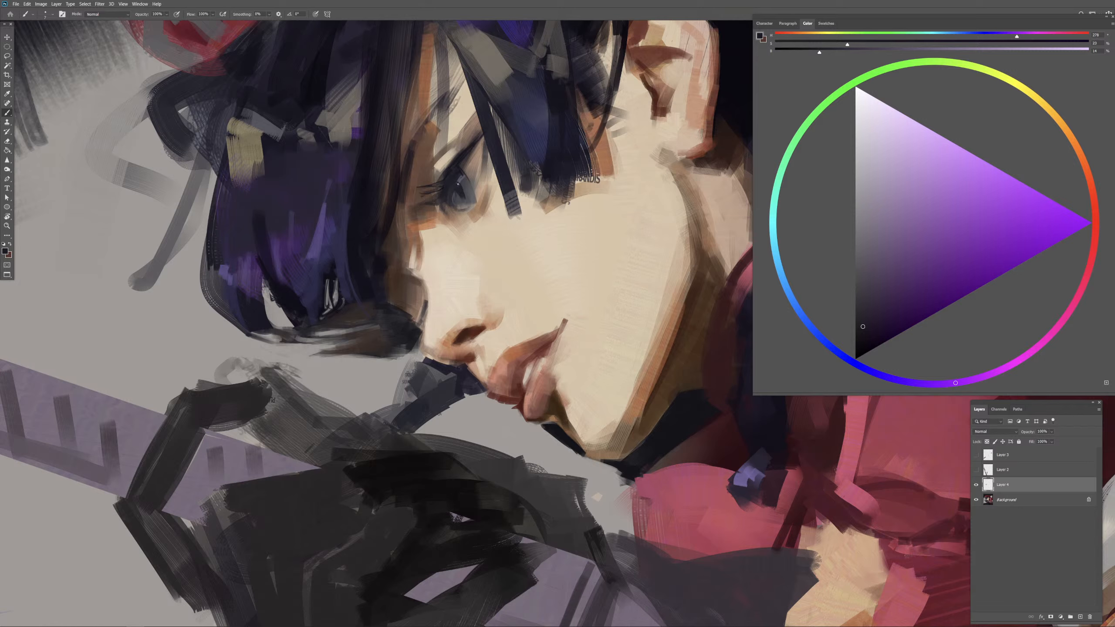
Step: Touch up the eye's lids and surrounding skin with sampled dark violet, beige, brown and muted gray tones
key(ctrl+0)
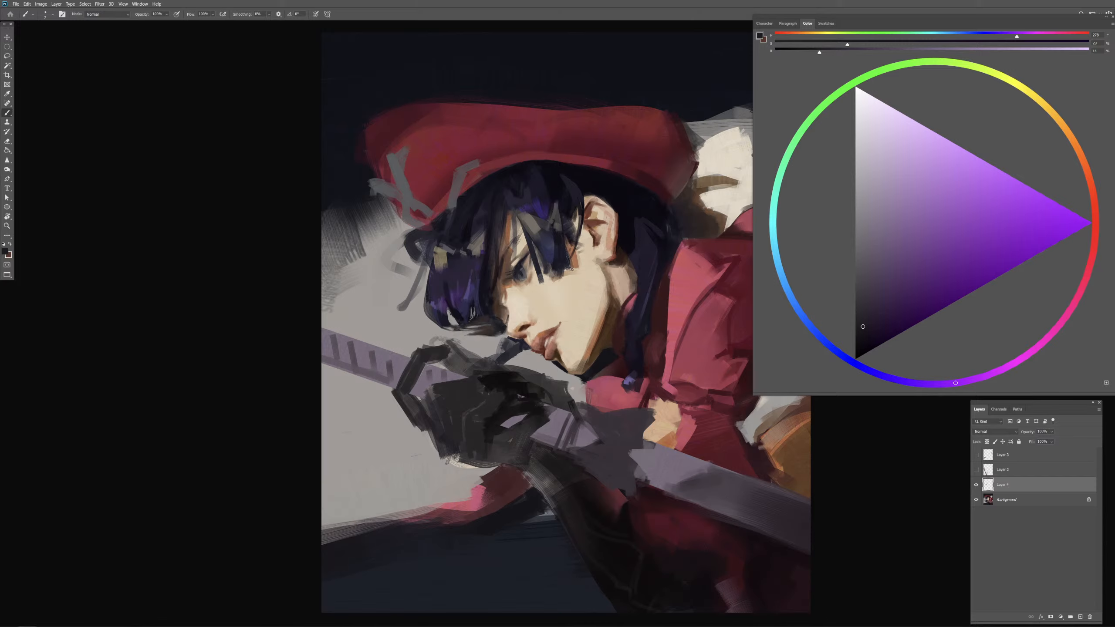
key(ctrl+plus)
key(ctrl+plus)
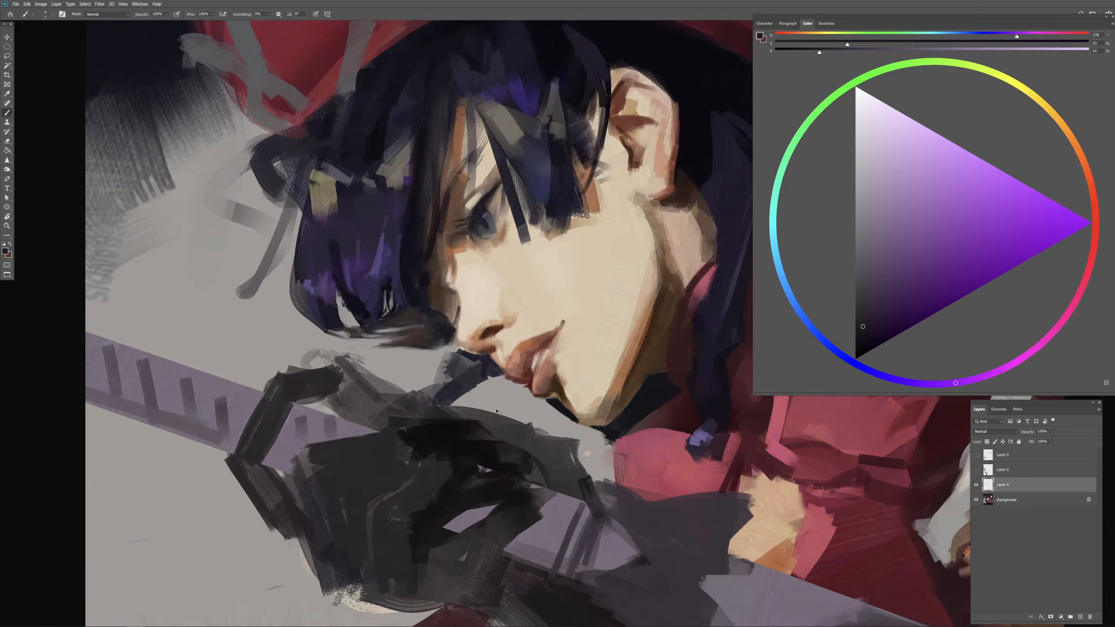
alt+click(484, 222)
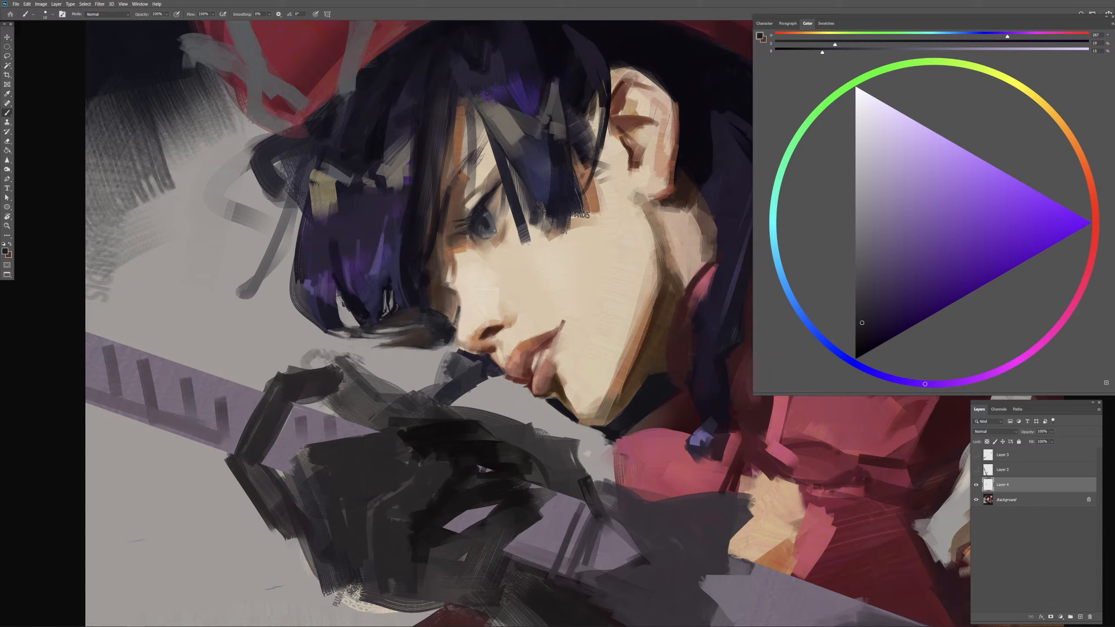
alt+click(486, 230)
alt+click(509, 244)
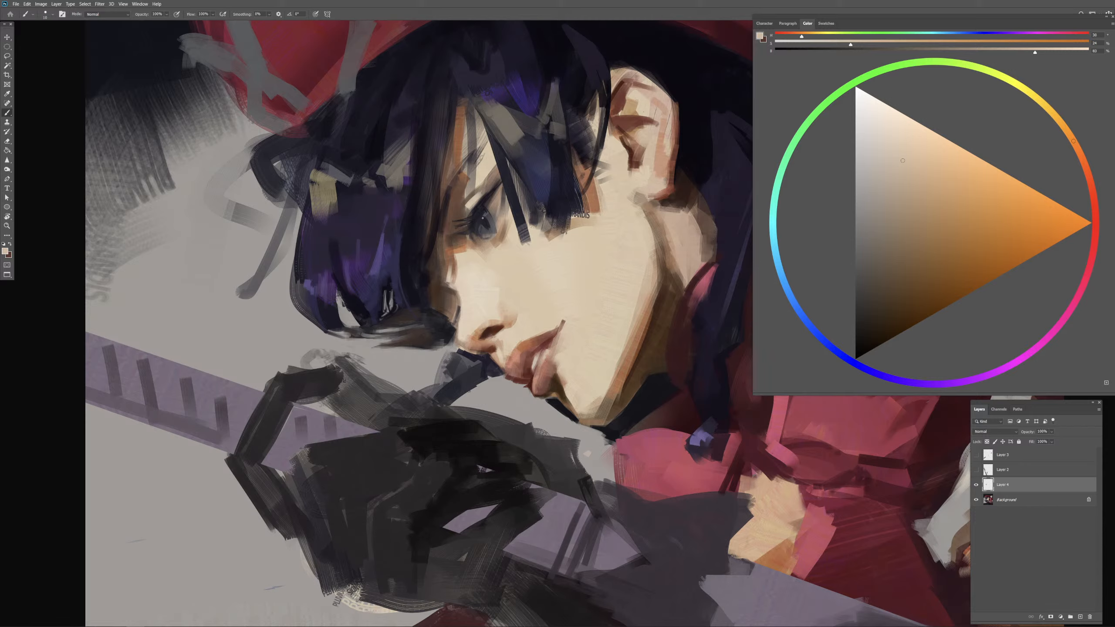
alt+click(464, 203)
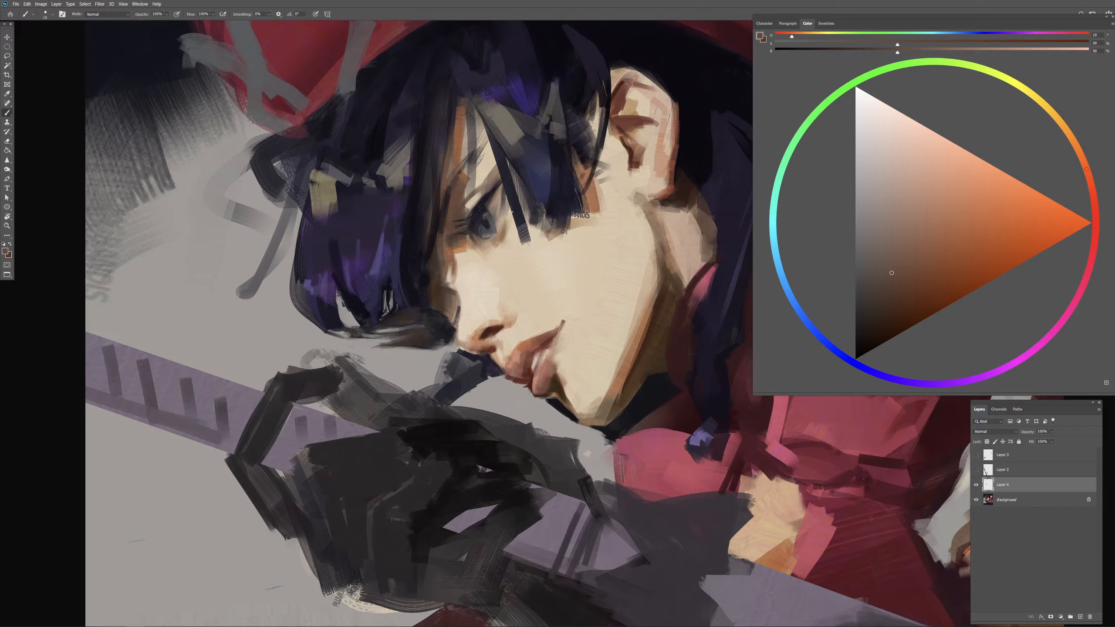
alt+click(481, 213)
alt+click(492, 218)
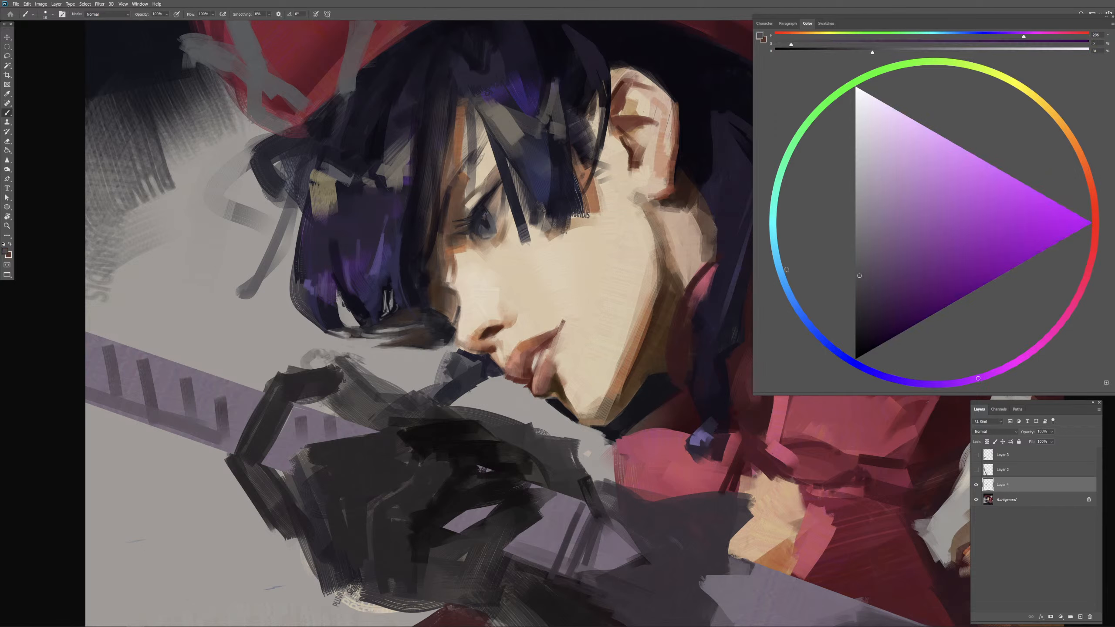
Step: Mix progressively lighter slate blues for the iris, paint them in, and sample dark violet for the lash line
click(870, 287)
click(875, 373)
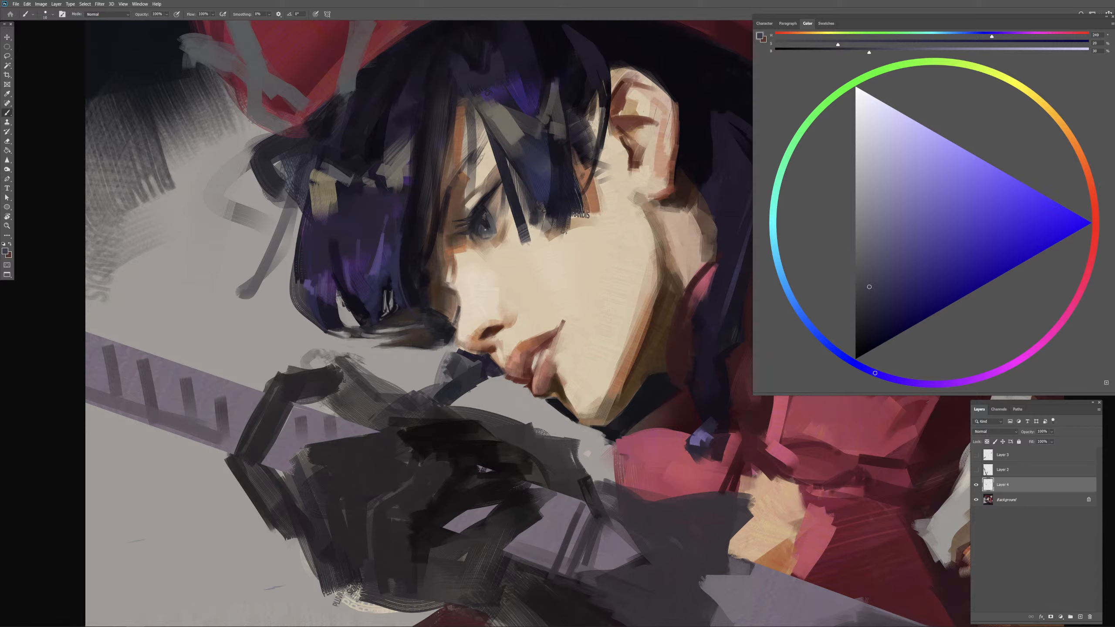
click(889, 265)
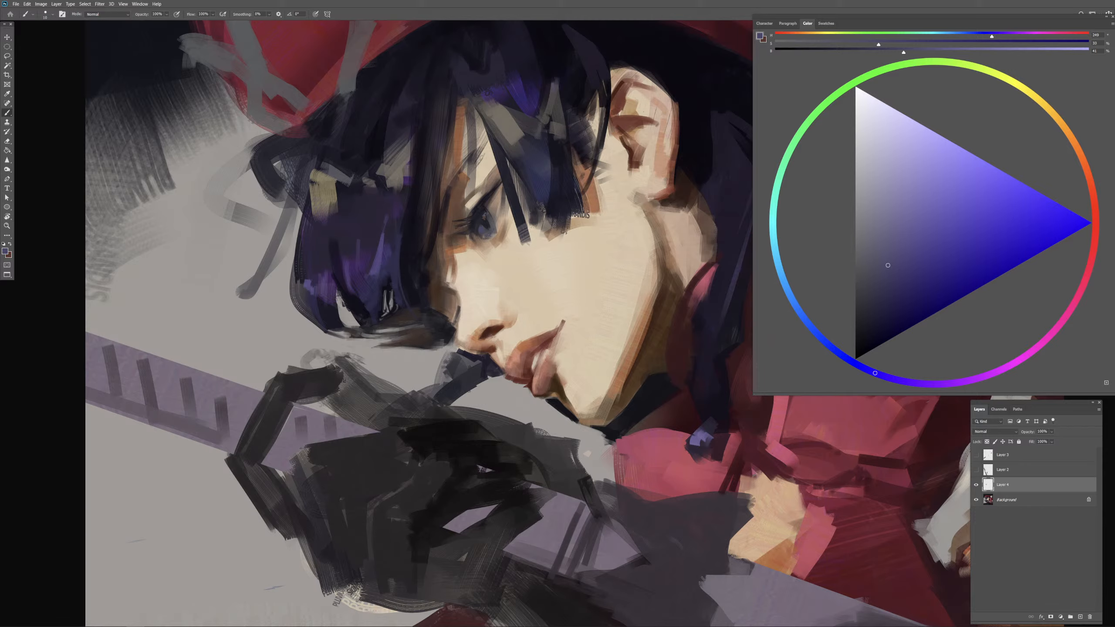
click(886, 236)
drag(874, 373, 824, 341)
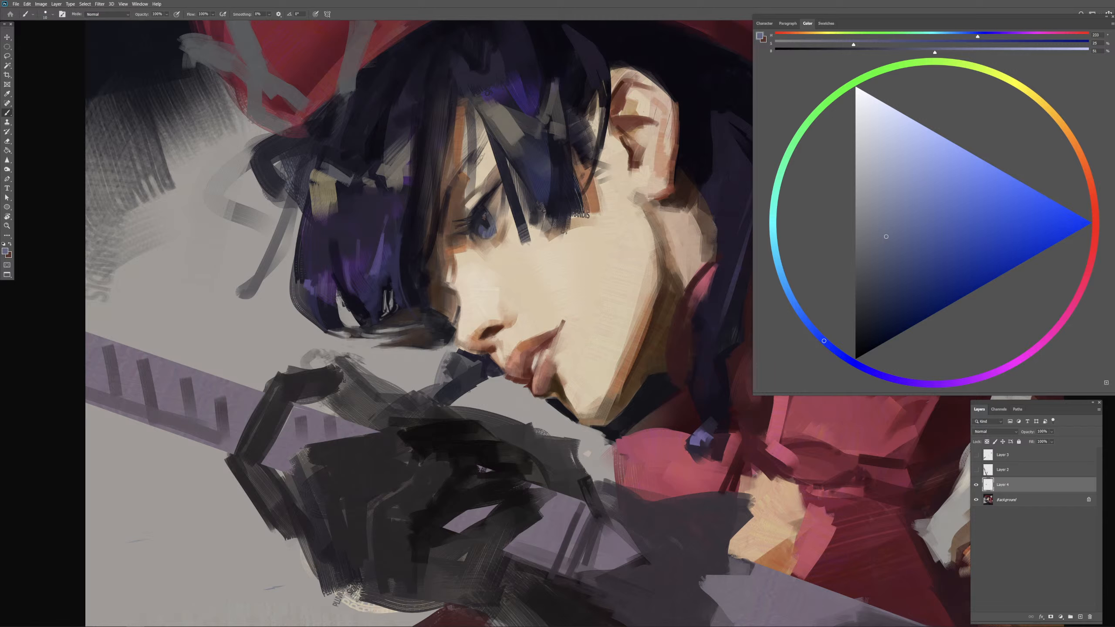
alt+click(482, 204)
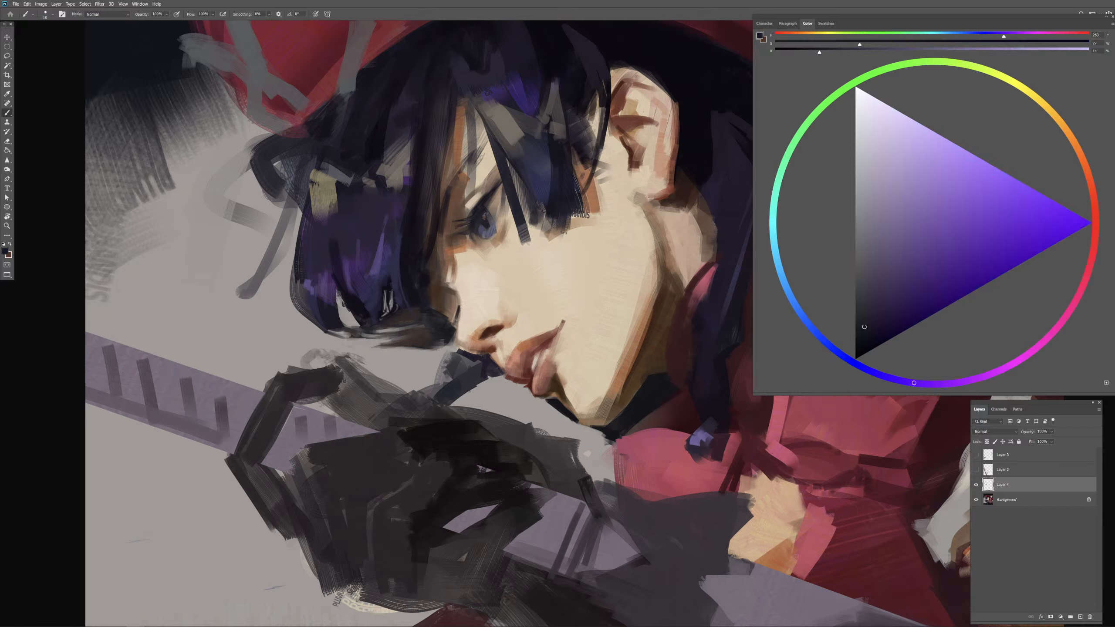
Step: Rework the hair edge beside the nose with short strokes of sampled dark and brown tones
alt+drag(449, 282, 447, 281)
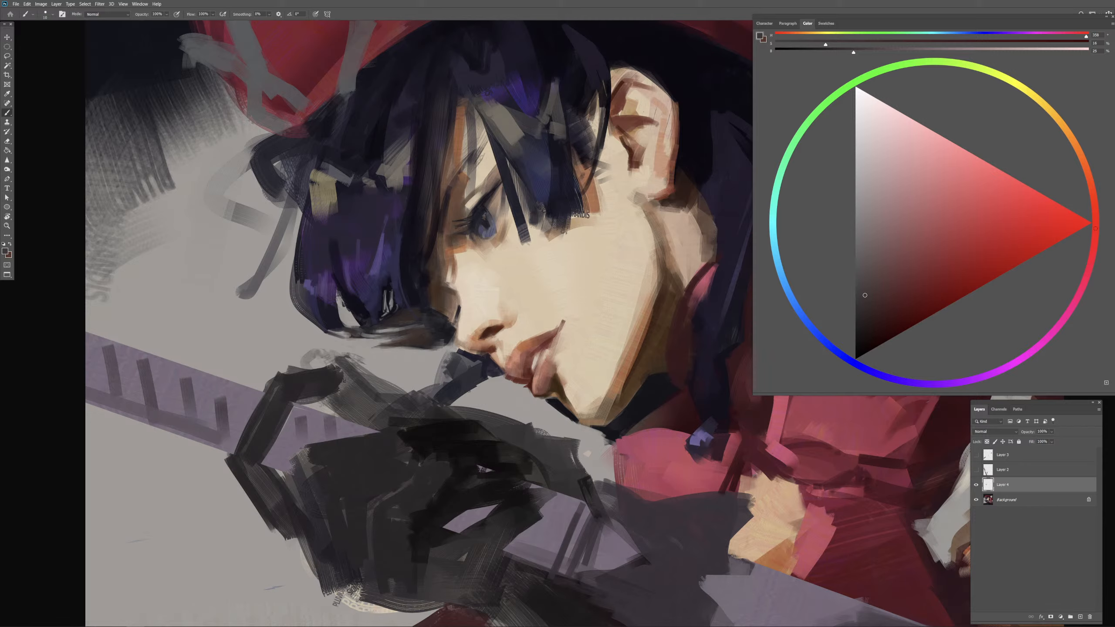
drag(454, 318, 455, 300)
alt+click(450, 305)
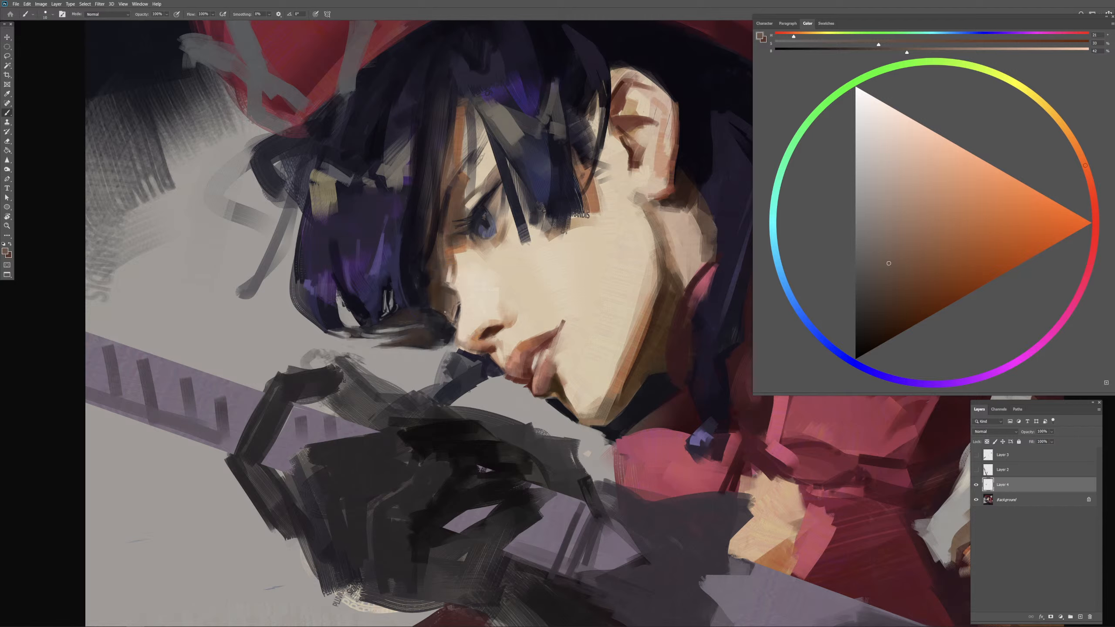
Step: Touch up the hair edge beside the nose with sampled brown, dark violet and blue-black tones
alt+click(430, 301)
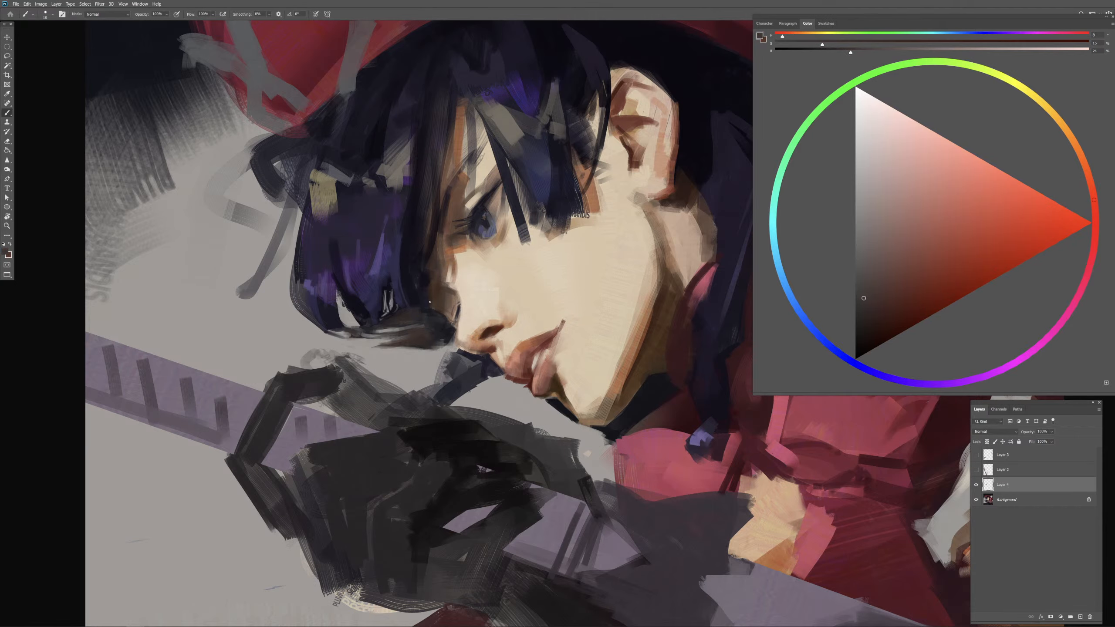
alt+click(448, 323)
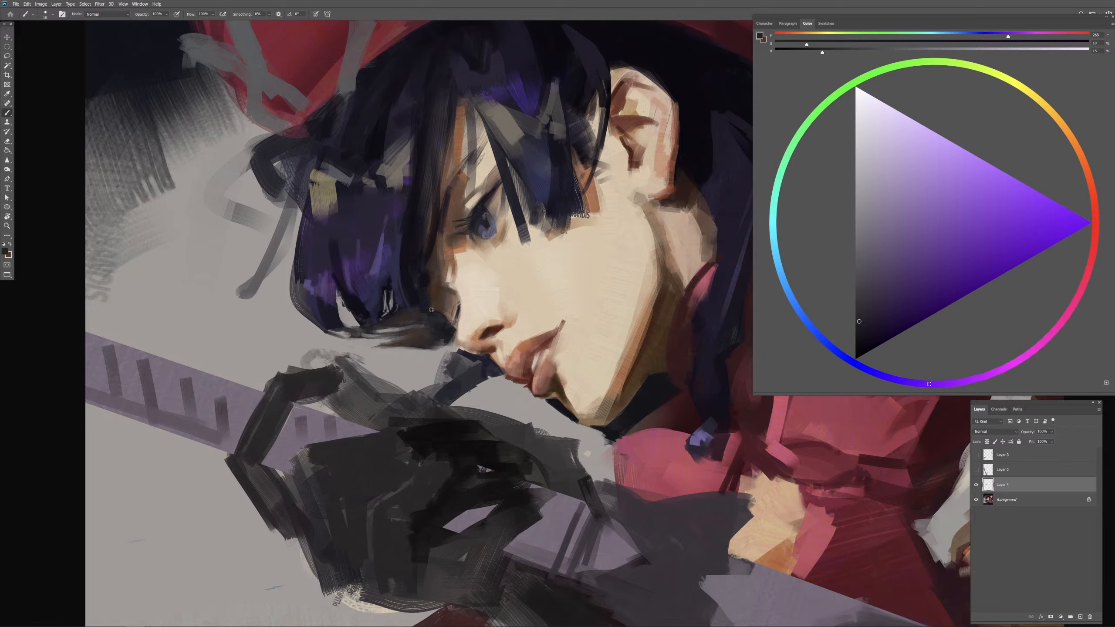
alt+click(433, 310)
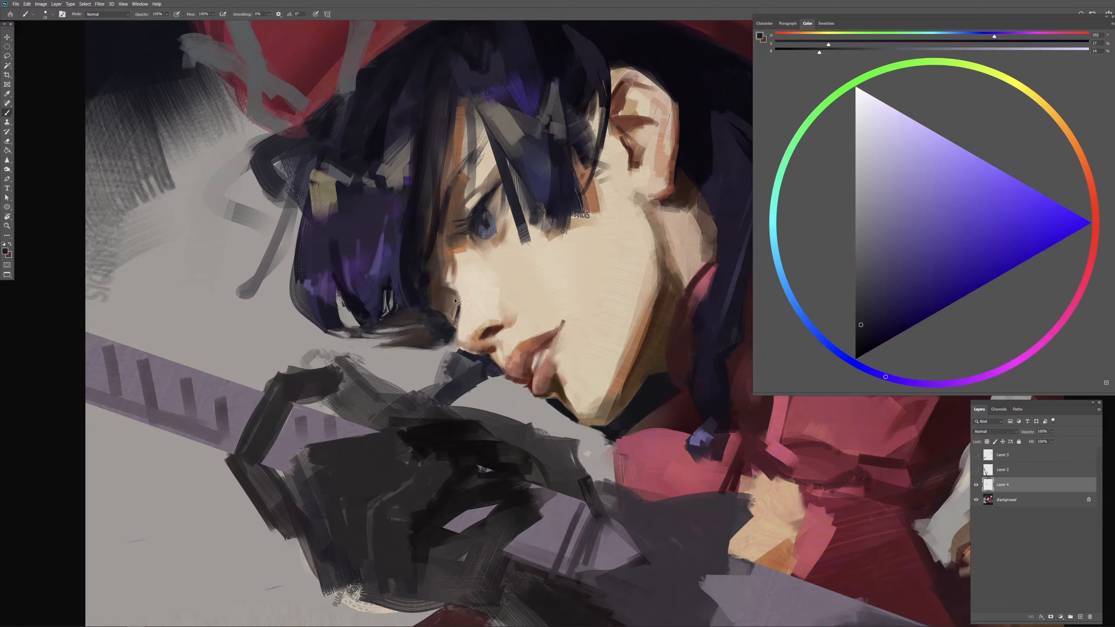
alt+click(415, 291)
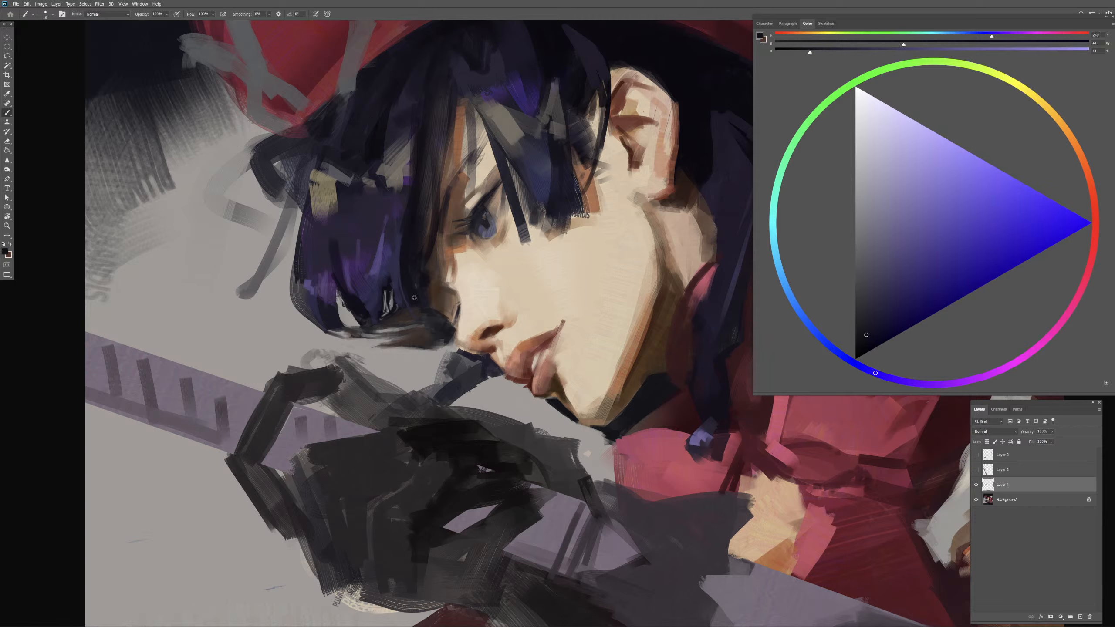
Step: Make a freehand lasso selection around the curled hair tip beneath the bob, shaping its lower edge into thin strands
alt+right_click(417, 309)
click(6, 56)
mouse_move(429, 307)
mouse_down()
mouse_move(371, 327)
mouse_move(324, 330)
mouse_move(429, 350)
mouse_move(452, 343)
mouse_move(431, 310)
mouse_up()
key(b)
key(l)
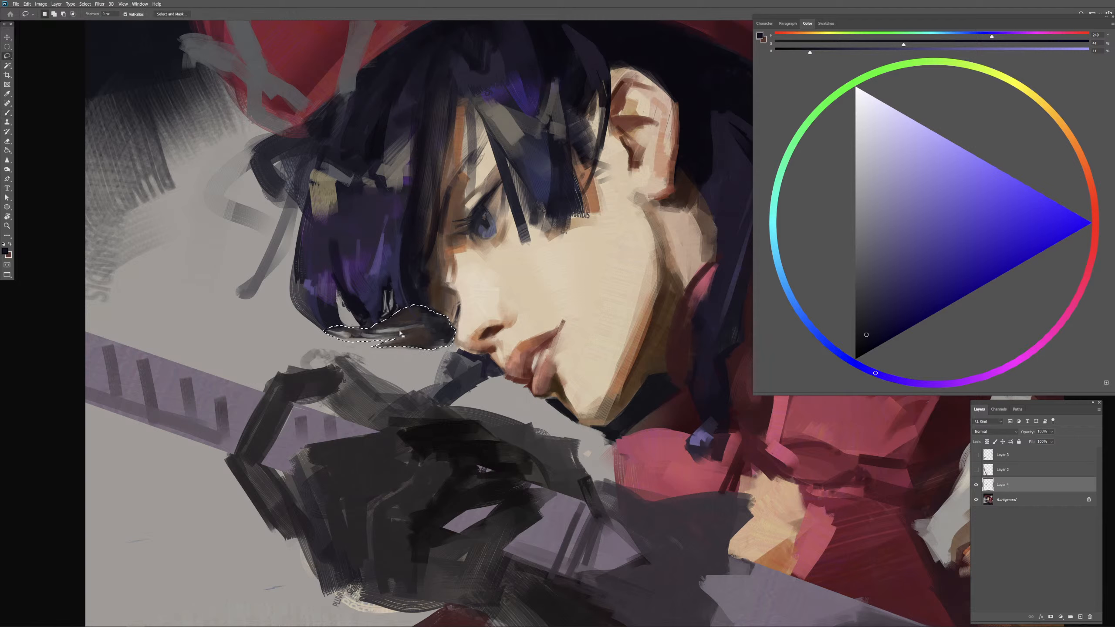
key(alt)
drag(360, 348, 337, 344)
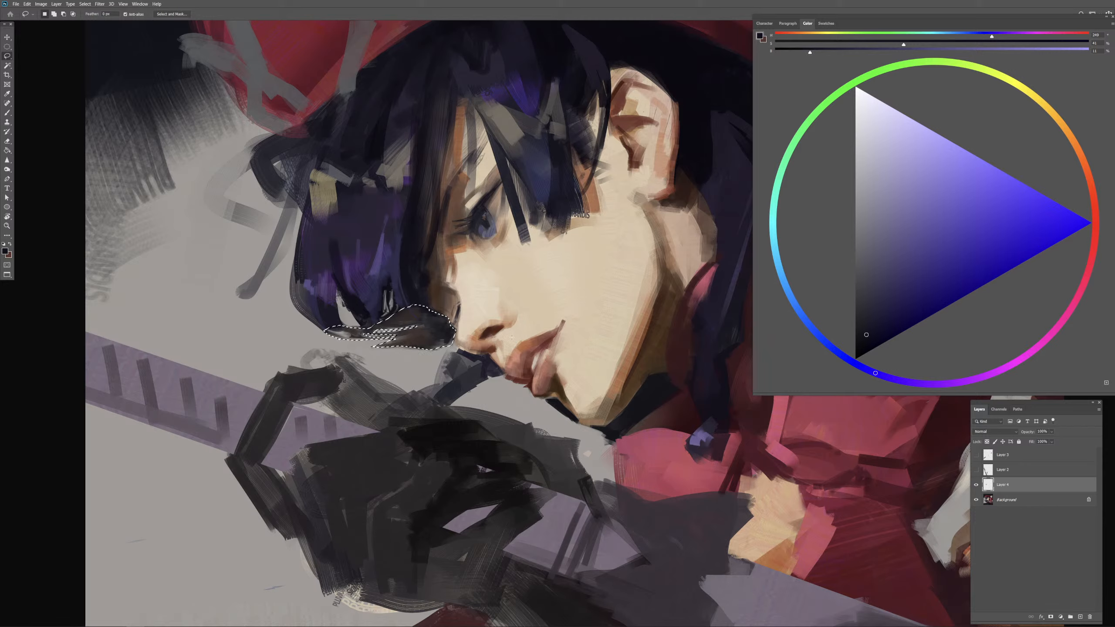
Step: Lighten the selected curl softly with beige sampled from the face, mix a darker blue-black from the hair, and deselect
key(b)
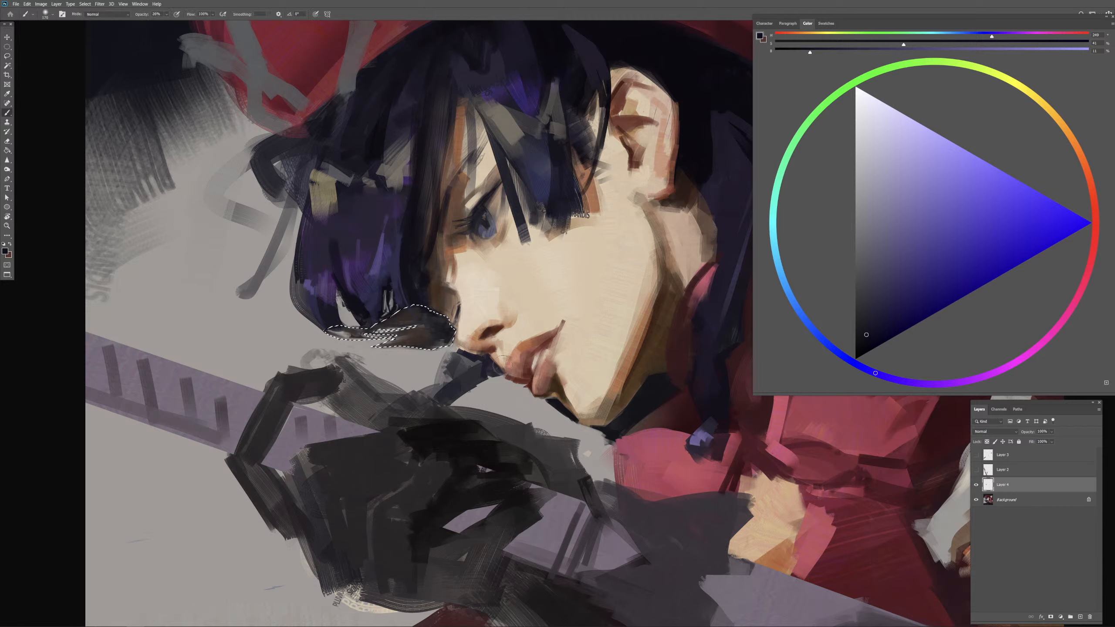
key(period)
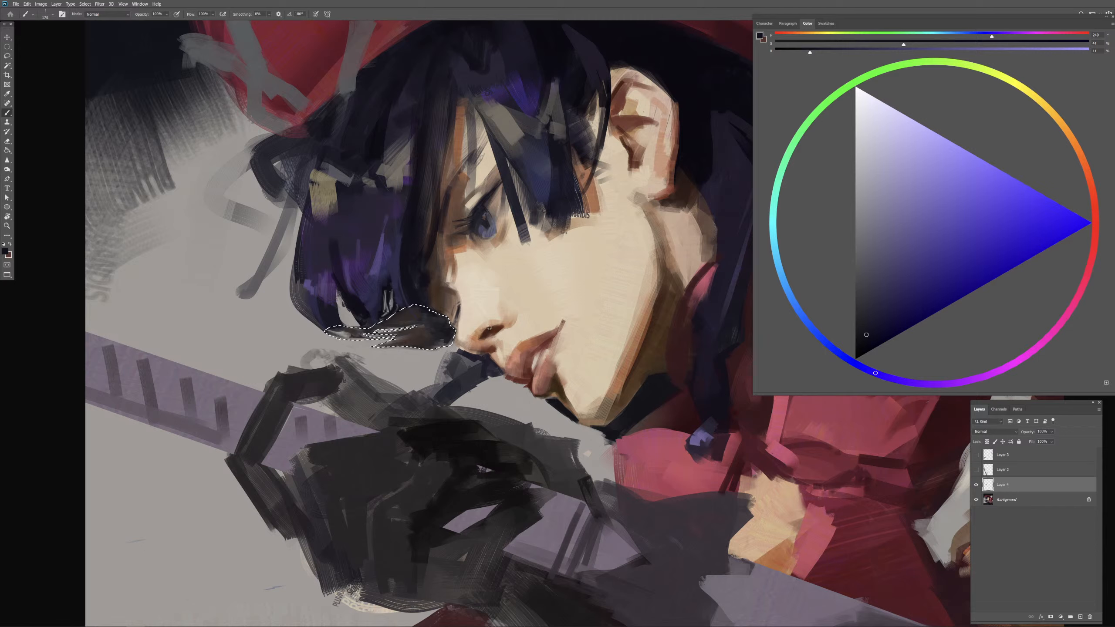
alt+click(483, 304)
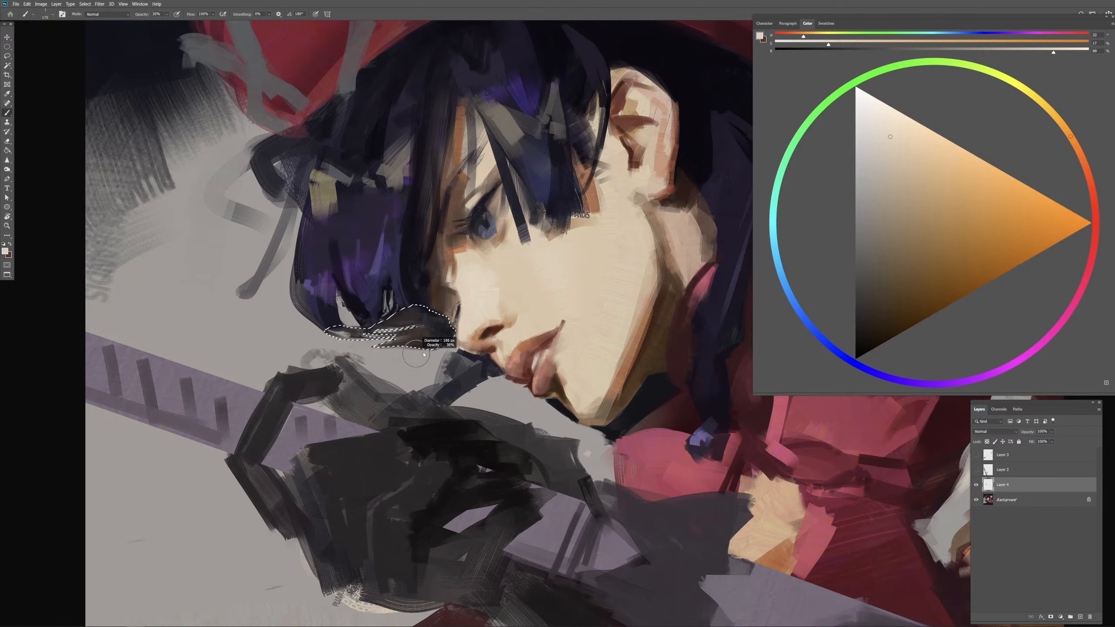
drag(424, 354, 456, 356)
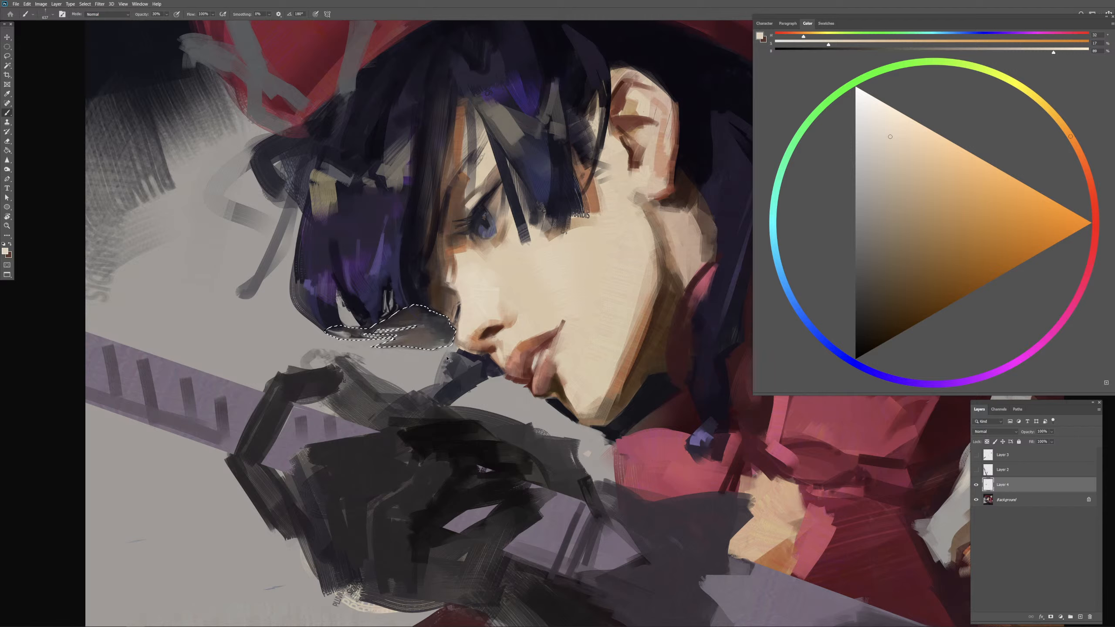
drag(439, 366, 422, 366)
alt+click(410, 294)
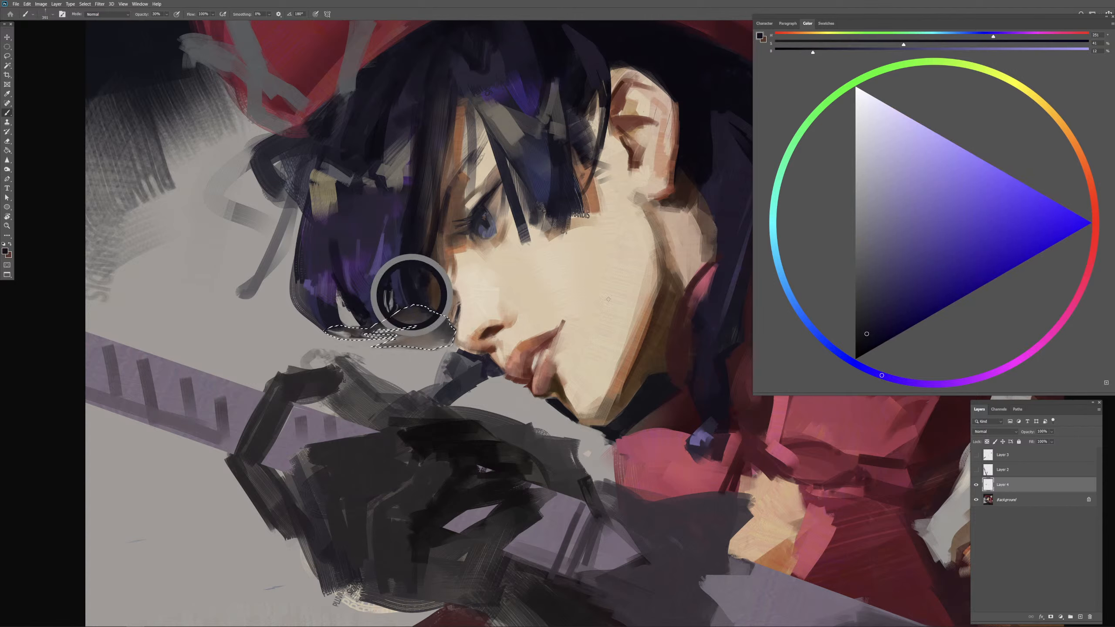
drag(867, 341, 863, 342)
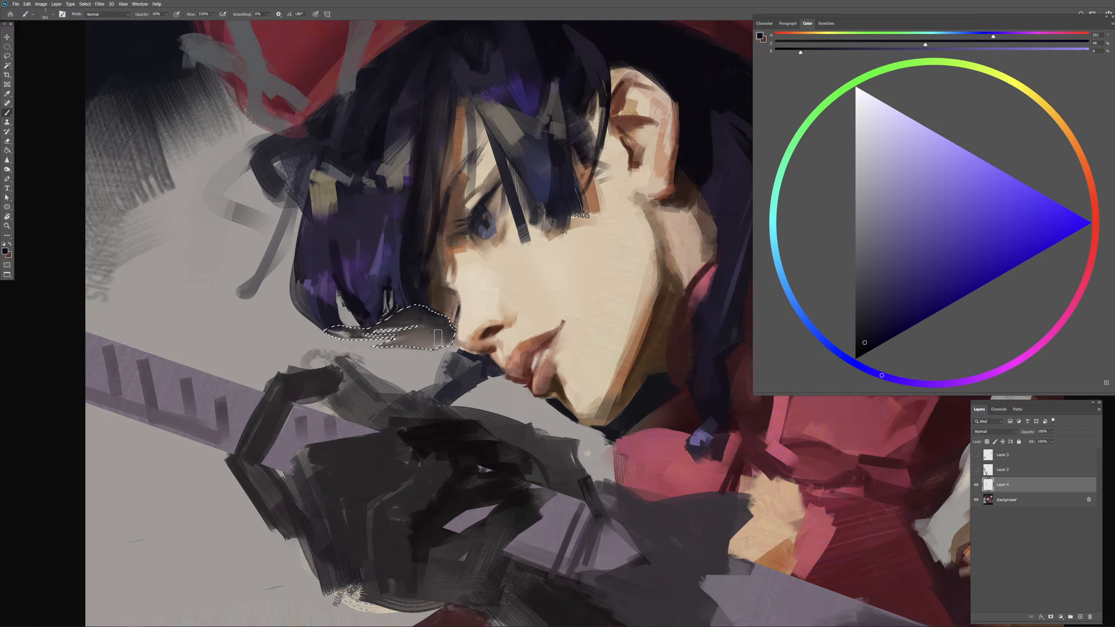
key(ctrl+d)
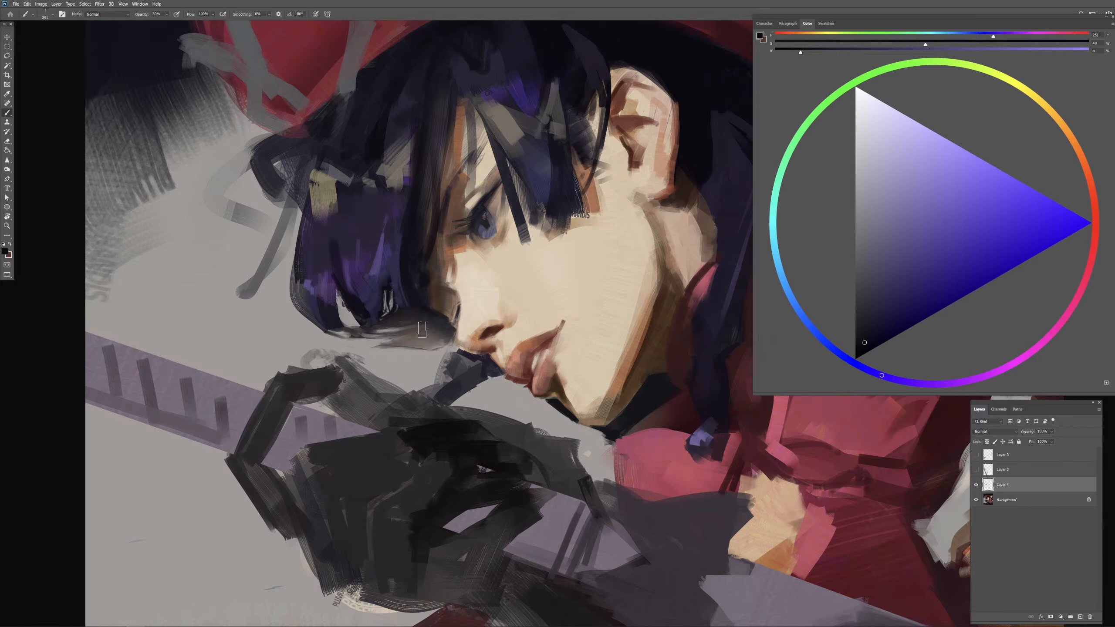
Step: Rework the curled hair tip with blue-black strokes, adjusting the brush tip for softer blending
drag(422, 329, 397, 342)
key(comma)
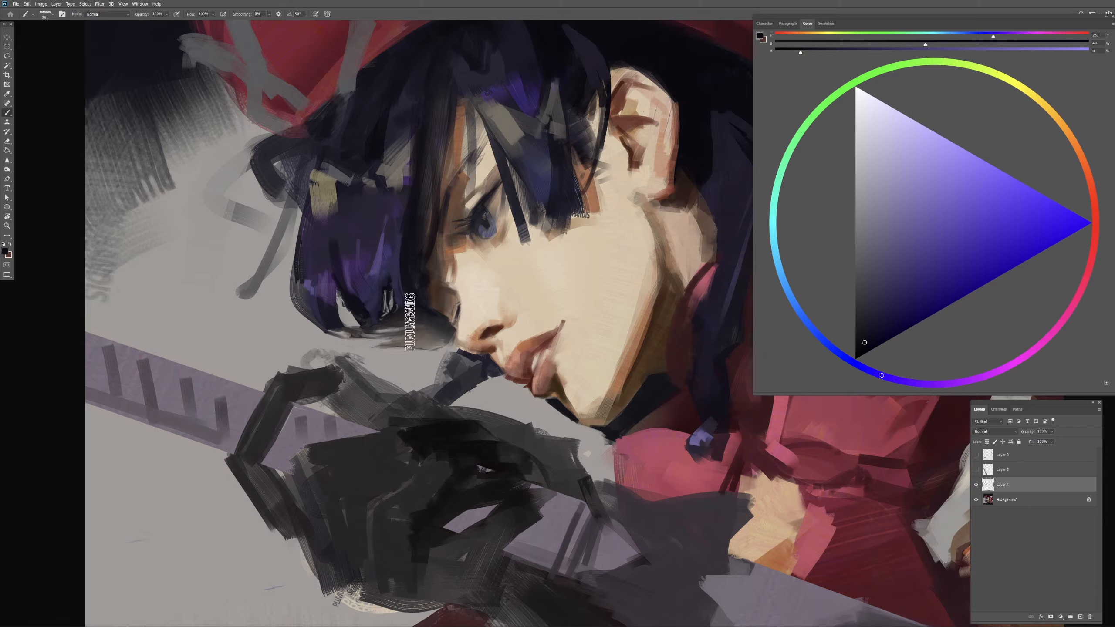
key(comma)
drag(408, 325, 419, 328)
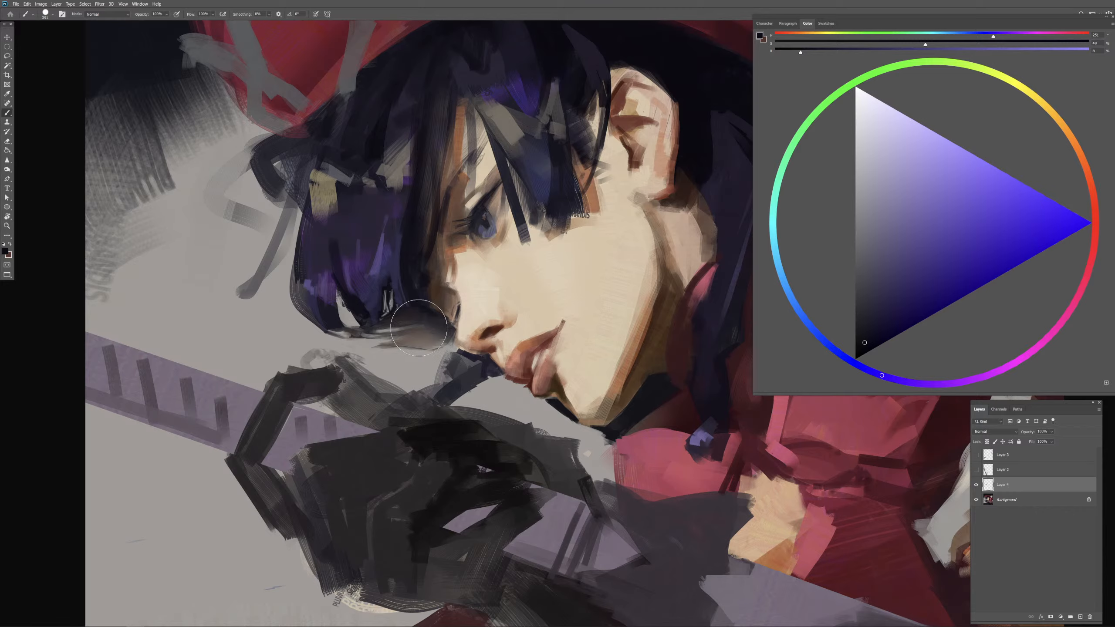
Step: Refine the gaps between strands and the curl's upper edge with sampled background gray, mid-gray and dark blue
key(ctrl+equal)
key(ctrl+equal)
mouse_move(279, 304)
mouse_down()
mouse_move(636, 282)
mouse_move(522, 274)
mouse_up()
alt+click(503, 288)
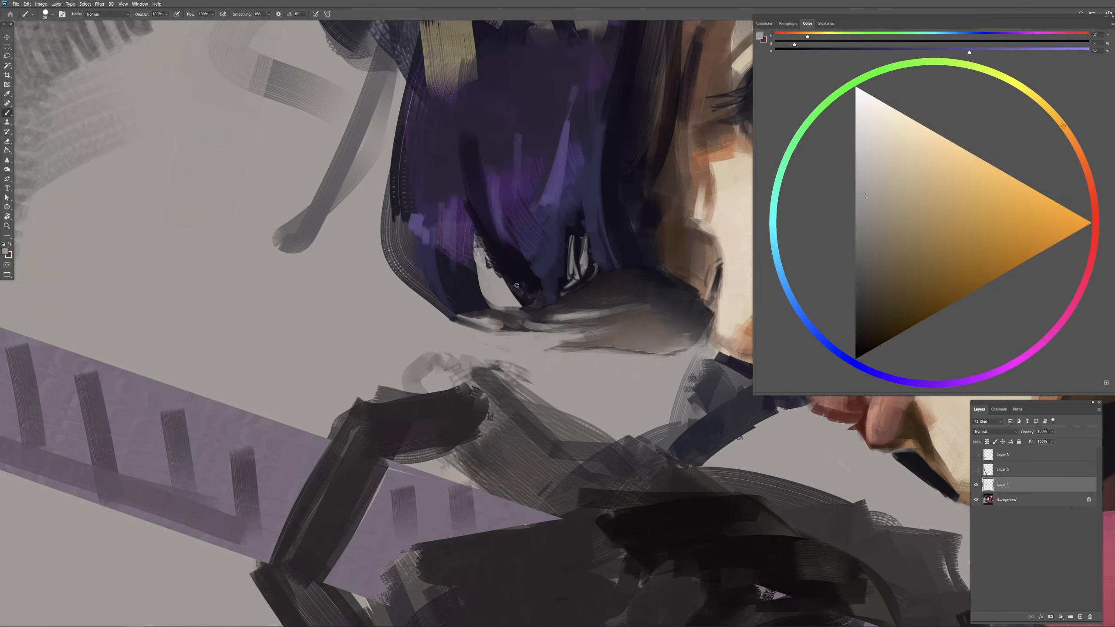
alt+click(496, 290)
mouse_move(597, 290)
mouse_down()
mouse_move(575, 286)
mouse_move(608, 281)
mouse_move(565, 292)
mouse_up()
alt+click(588, 313)
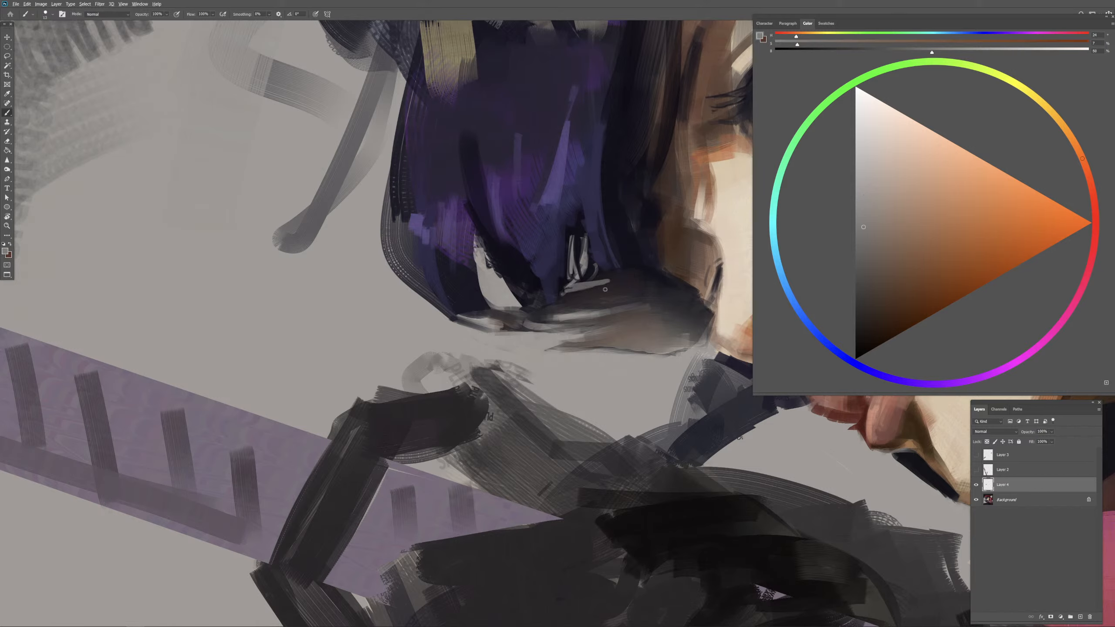
alt+click(605, 289)
alt+click(582, 285)
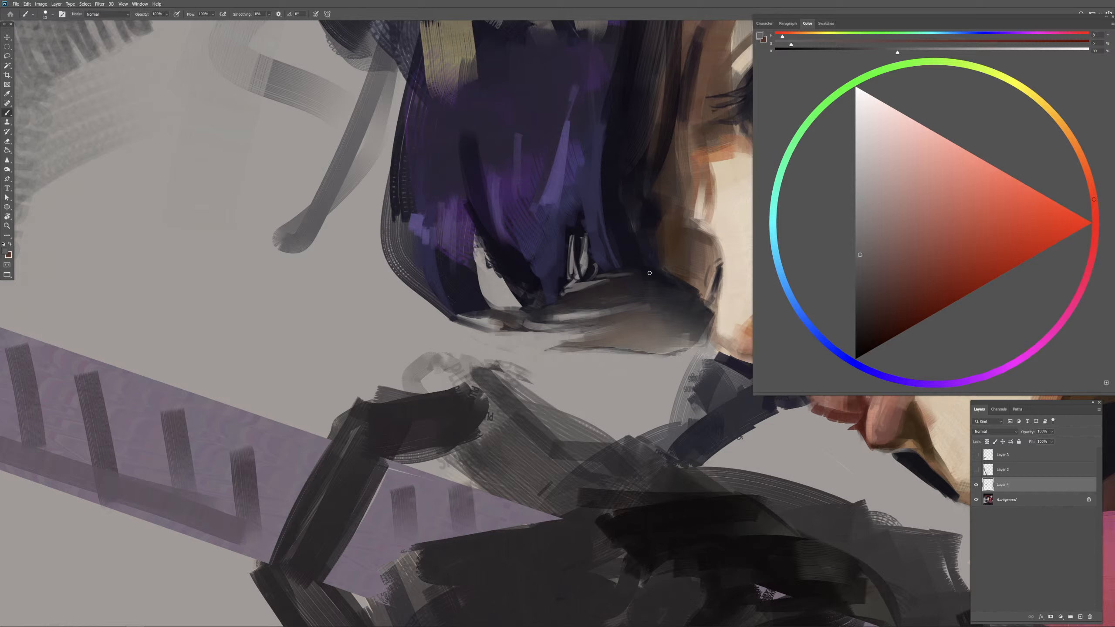
alt+click(645, 279)
alt+click(650, 275)
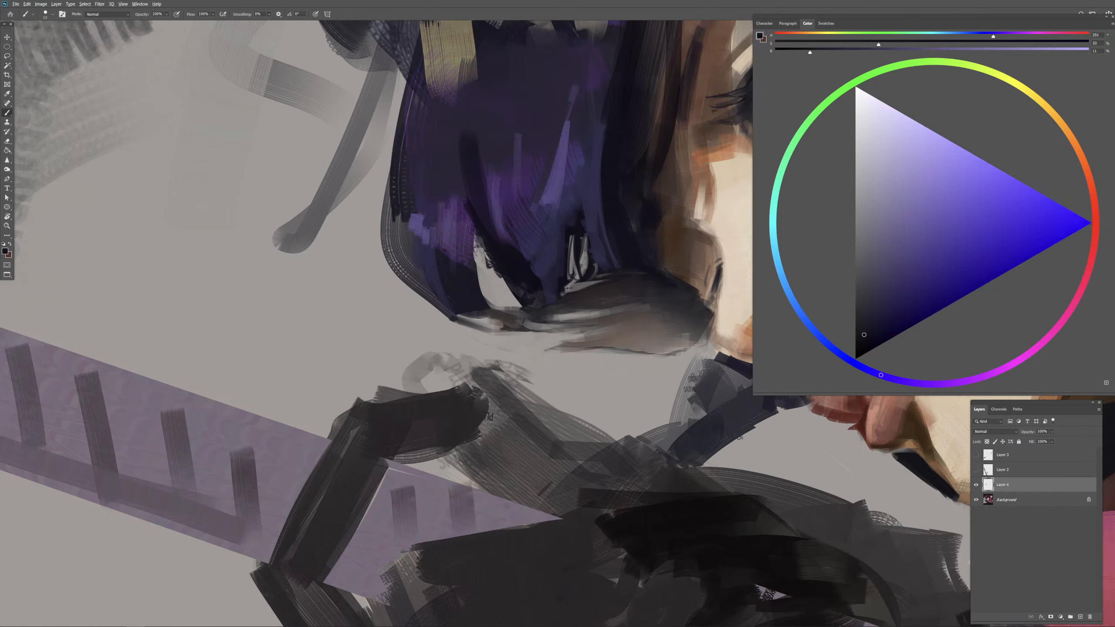
alt+click(510, 298)
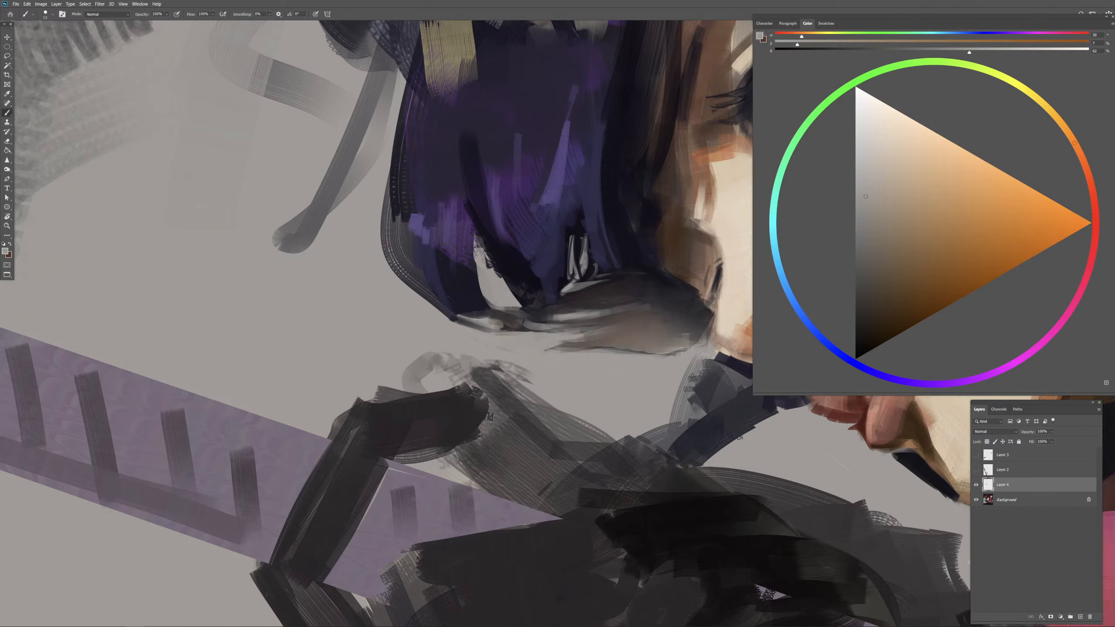
Step: Clean up the bob's outer contour and lower gap with sampled background grays
scroll(559, 348, down, 4)
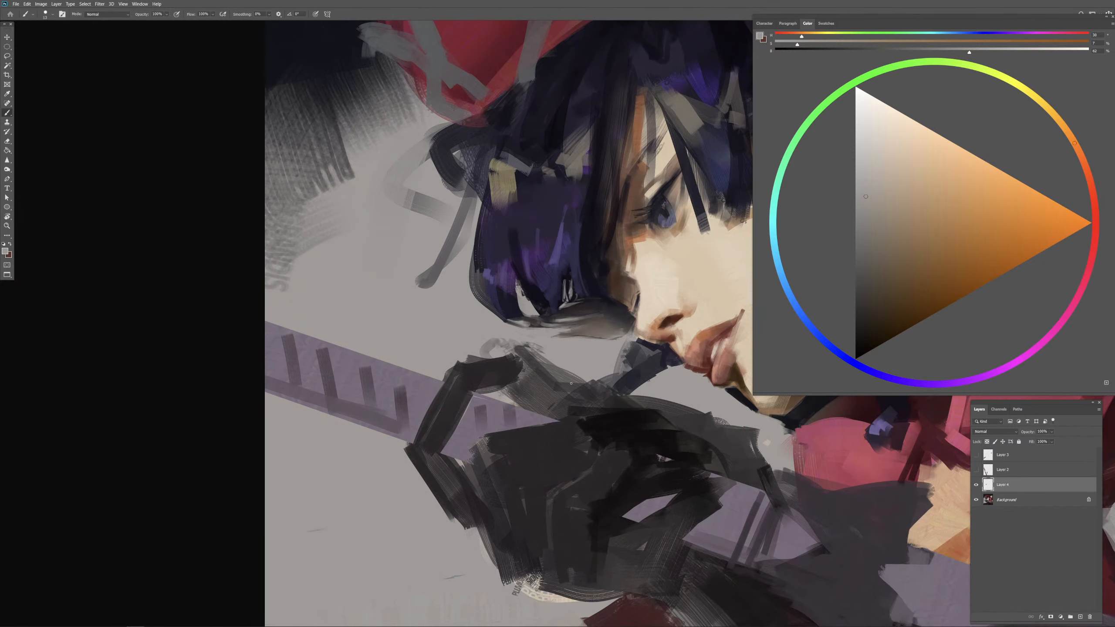
scroll(571, 384, right, 5)
scroll(547, 397, up, 3)
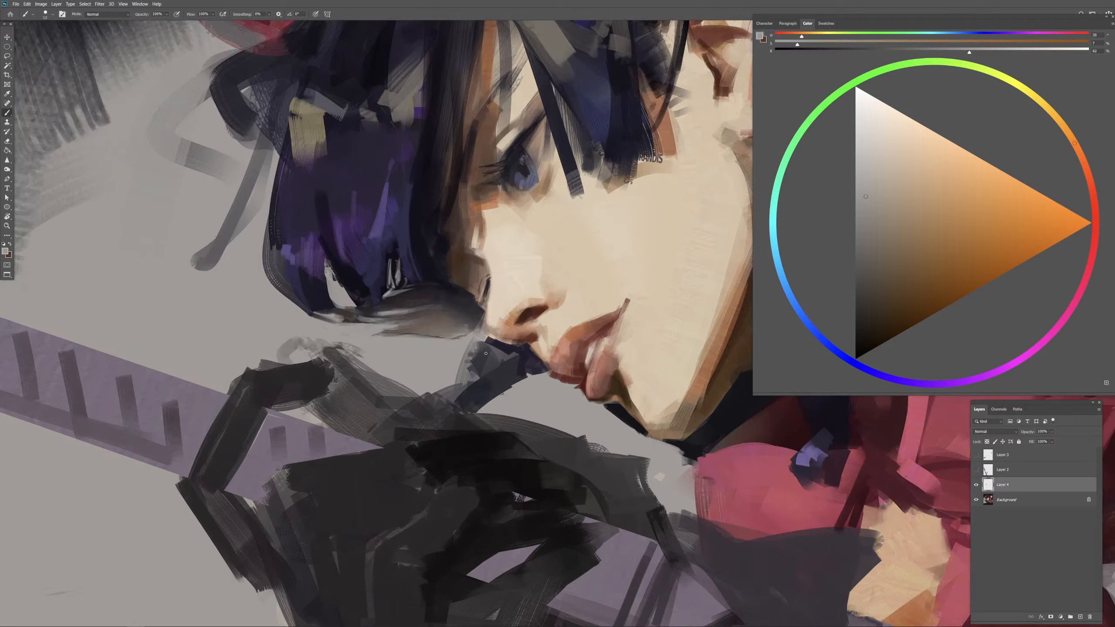
alt+click(350, 294)
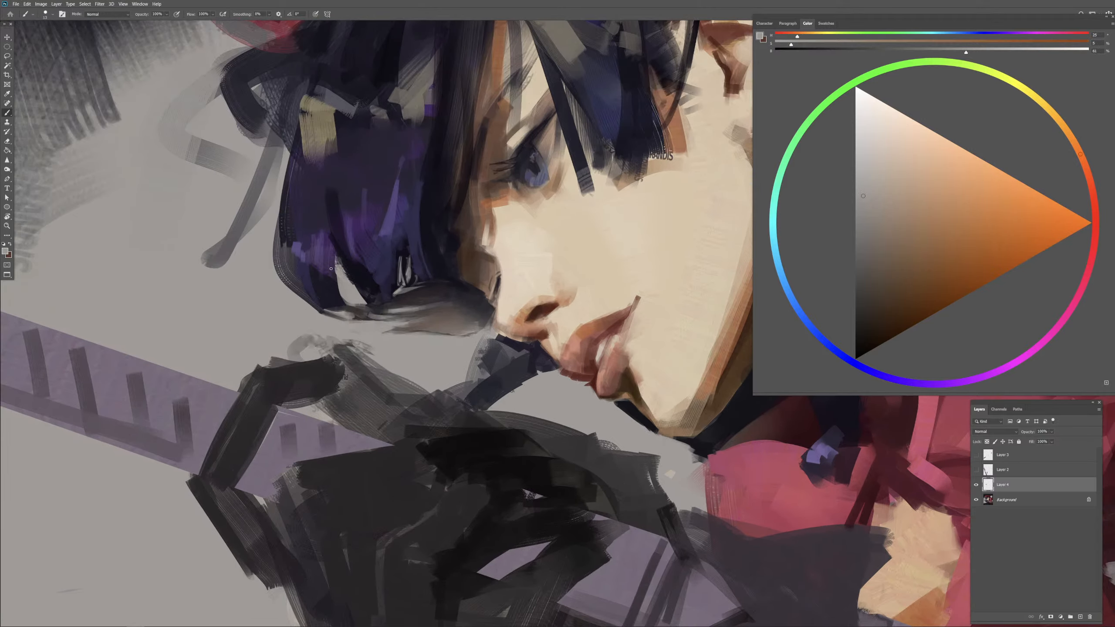
alt+click(267, 272)
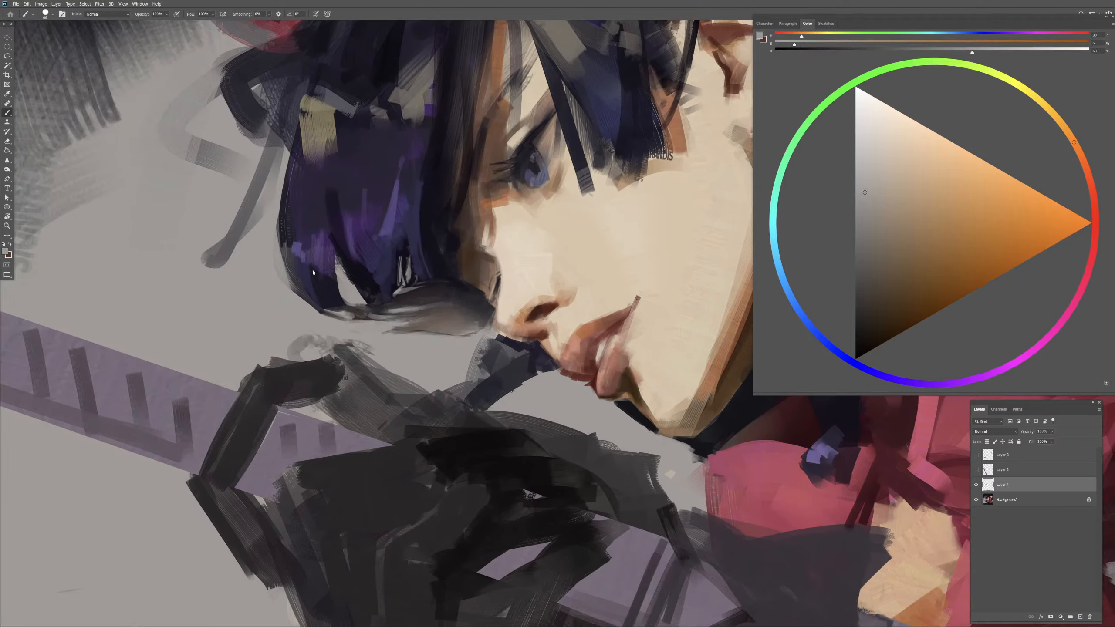
Step: Reshape the loose gray strand beside the bob into a thin taper using its own gray and the background gray
alt+click(217, 259)
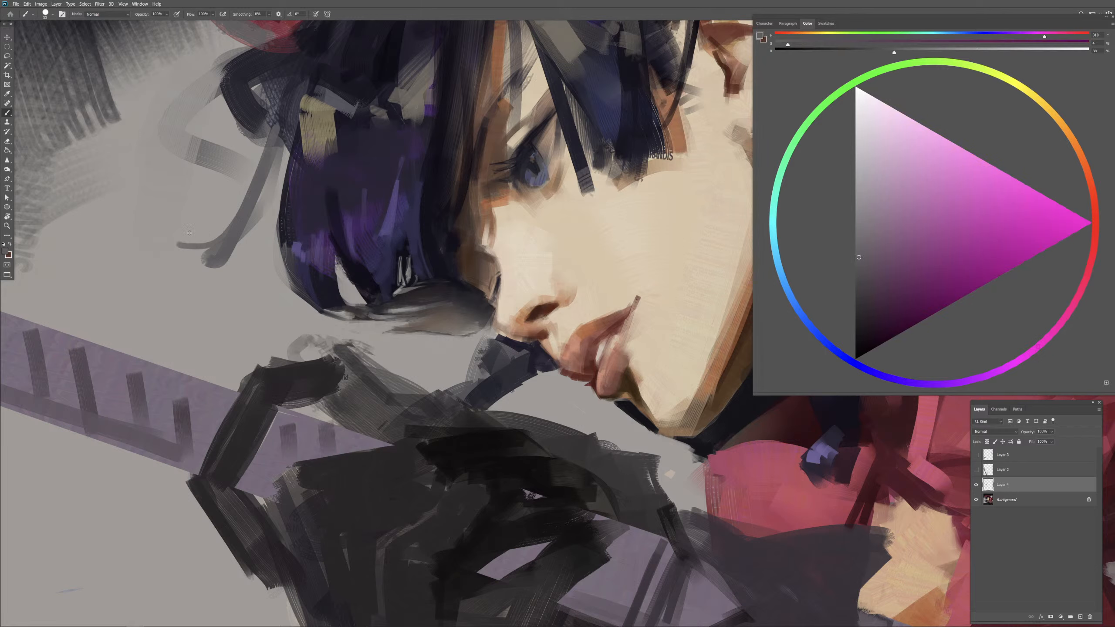
alt+click(212, 225)
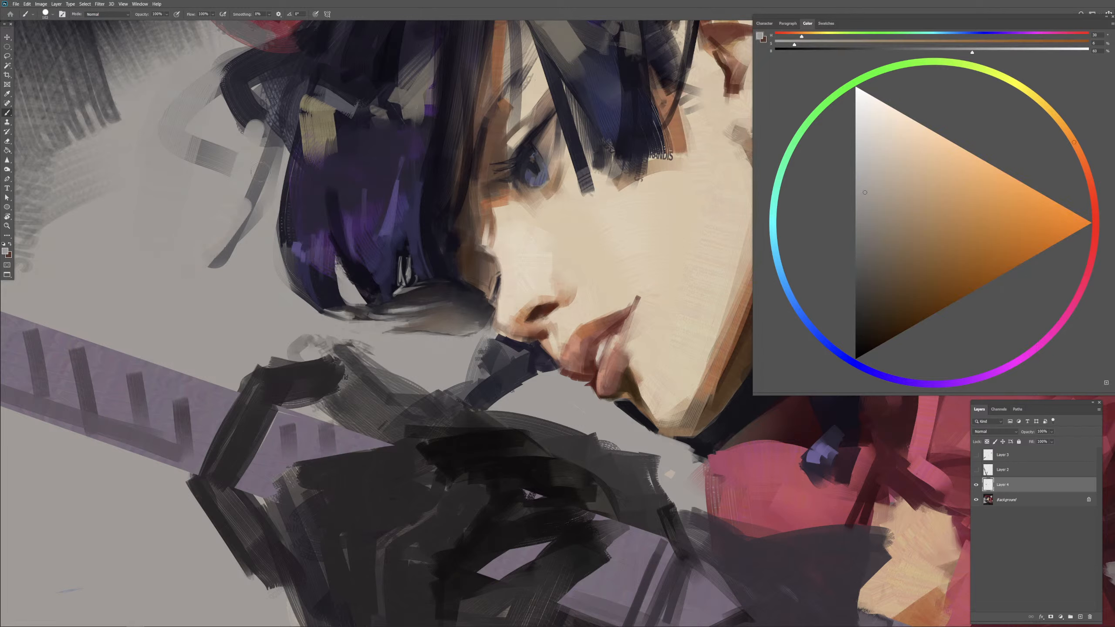
drag(266, 133, 225, 250)
Step: Start shading the gray ornament at the beret's edge with dark blue sampled from the hair
key(ctrl+minus)
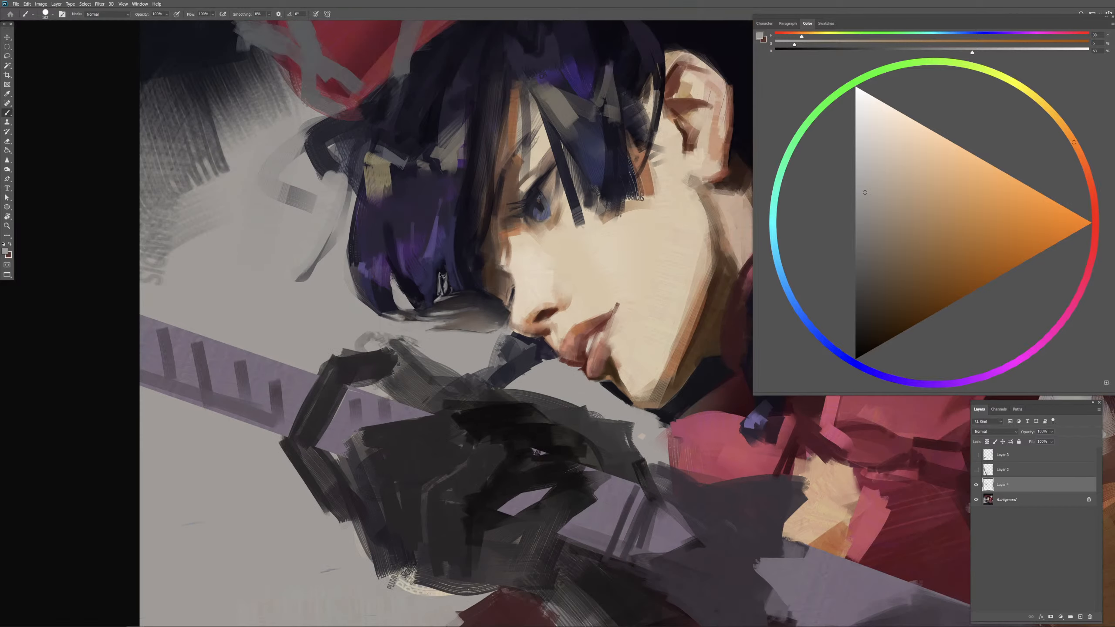
drag(498, 320, 505, 373)
alt+click(392, 295)
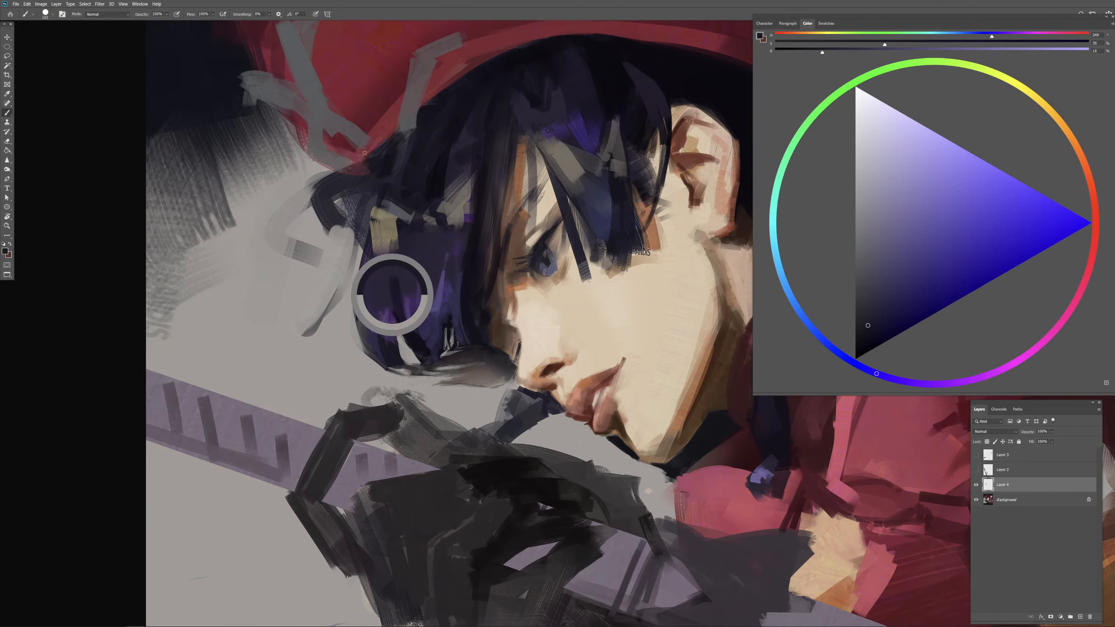
key(ctrl+minus)
drag(411, 182, 372, 186)
alt+right_click(332, 166)
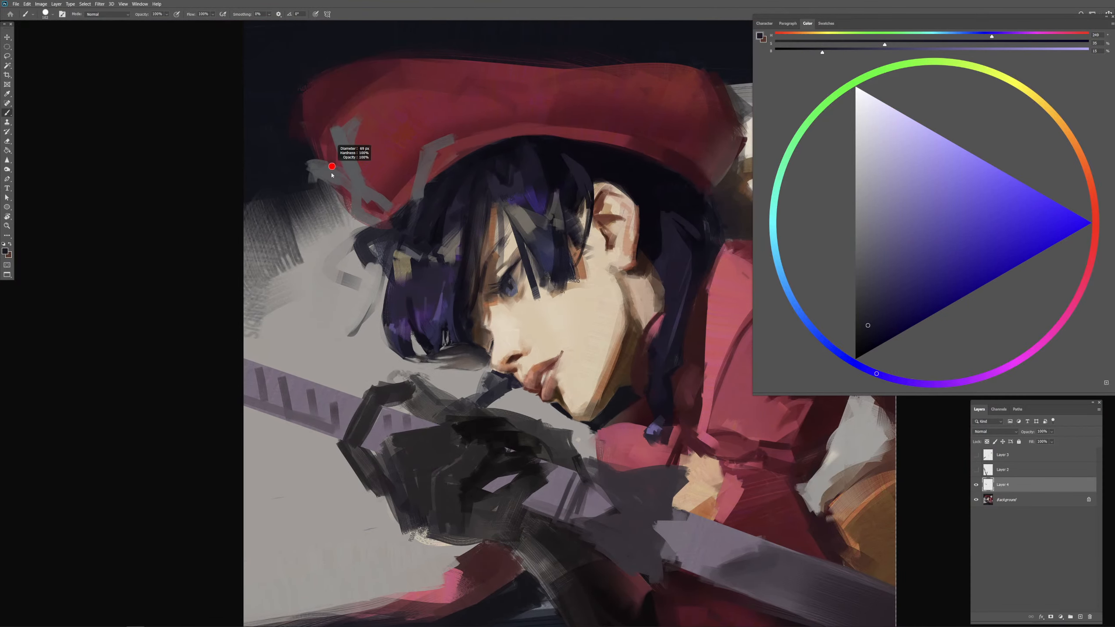
alt+click(324, 171)
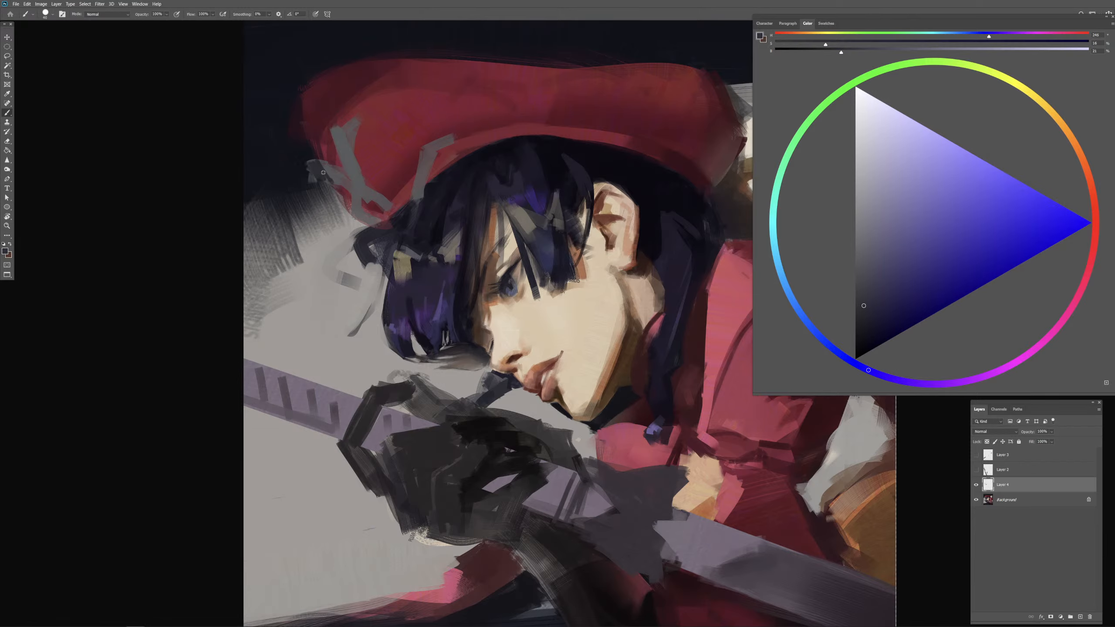
mouse_move(324, 172)
mouse_down()
mouse_move(345, 150)
mouse_move(365, 199)
mouse_move(346, 146)
mouse_up()
Step: Extend the dark blue-gray shading down the ornament's crossing bands on the beret
alt+right_click(355, 173)
alt+click(420, 231)
alt+right_click(354, 174)
alt+click(353, 176)
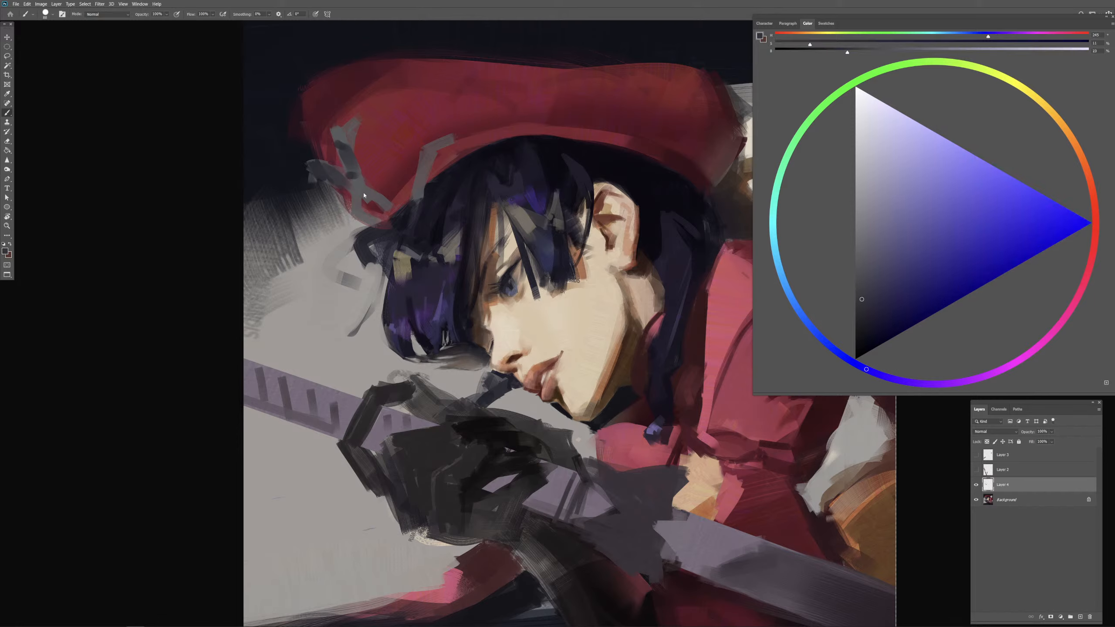
mouse_move(364, 193)
mouse_down()
mouse_move(377, 195)
mouse_move(356, 206)
mouse_move(370, 193)
mouse_move(365, 200)
mouse_up()
alt+right_click(411, 203)
alt+right_click(366, 205)
Step: Highlight the beret's edge ornament with light gray sampled from the background and beige sampled from the face
alt+click(338, 277)
drag(340, 140, 351, 184)
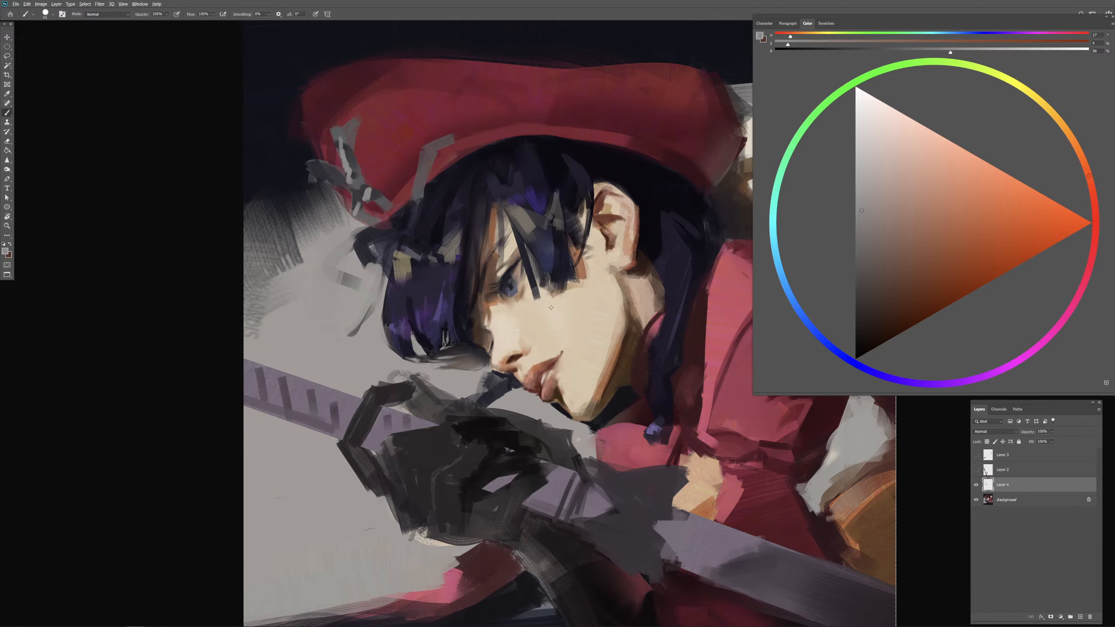
alt+click(536, 310)
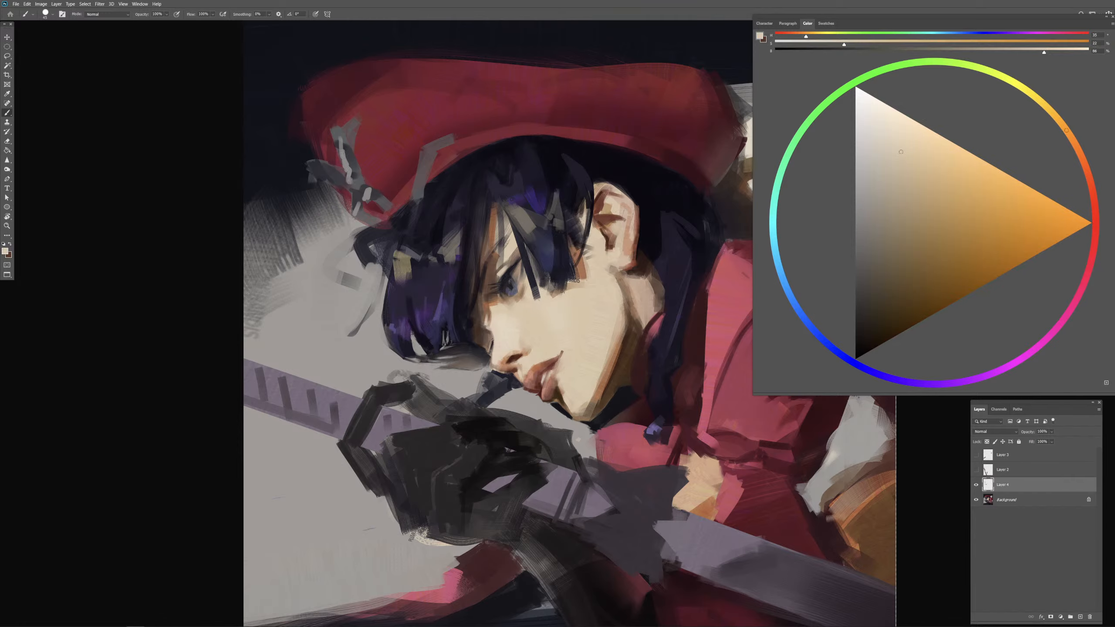
mouse_move(348, 170)
mouse_down()
mouse_move(366, 195)
mouse_move(358, 221)
mouse_up()
Step: Paint the ornament on the beret's brim above the bangs with a beige highlight and sampled dark violet and gray shading
drag(426, 152, 414, 191)
alt+click(449, 196)
drag(428, 153, 419, 187)
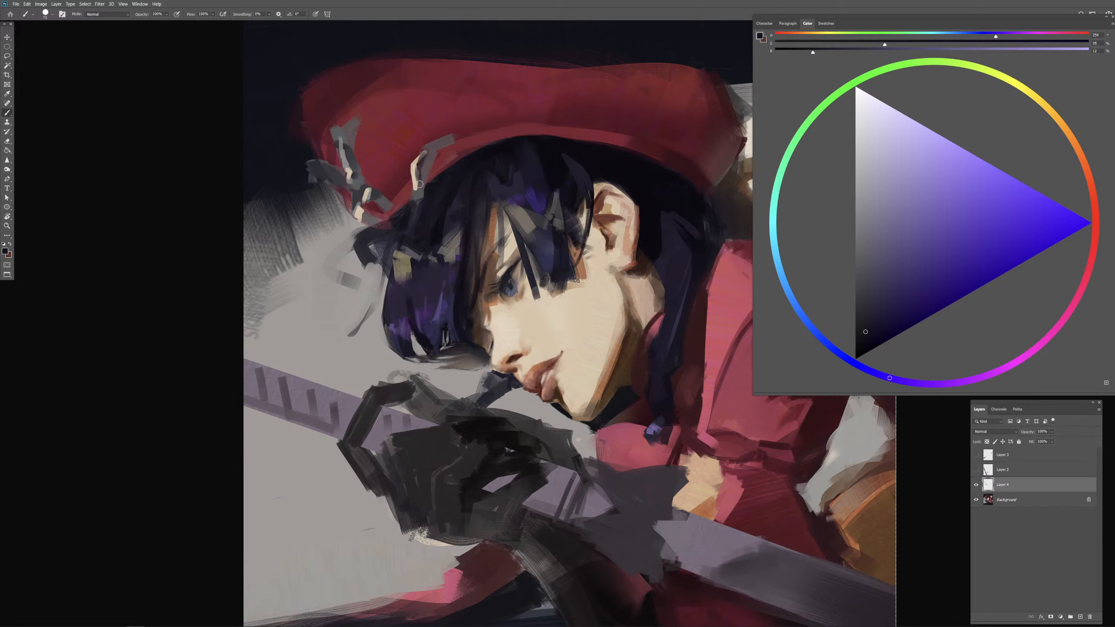
alt+click(419, 167)
mouse_move(429, 149)
mouse_down()
mouse_move(419, 185)
mouse_move(432, 151)
mouse_move(415, 151)
mouse_move(446, 139)
mouse_move(412, 203)
mouse_move(425, 197)
mouse_up()
alt+click(440, 193)
alt+click(434, 154)
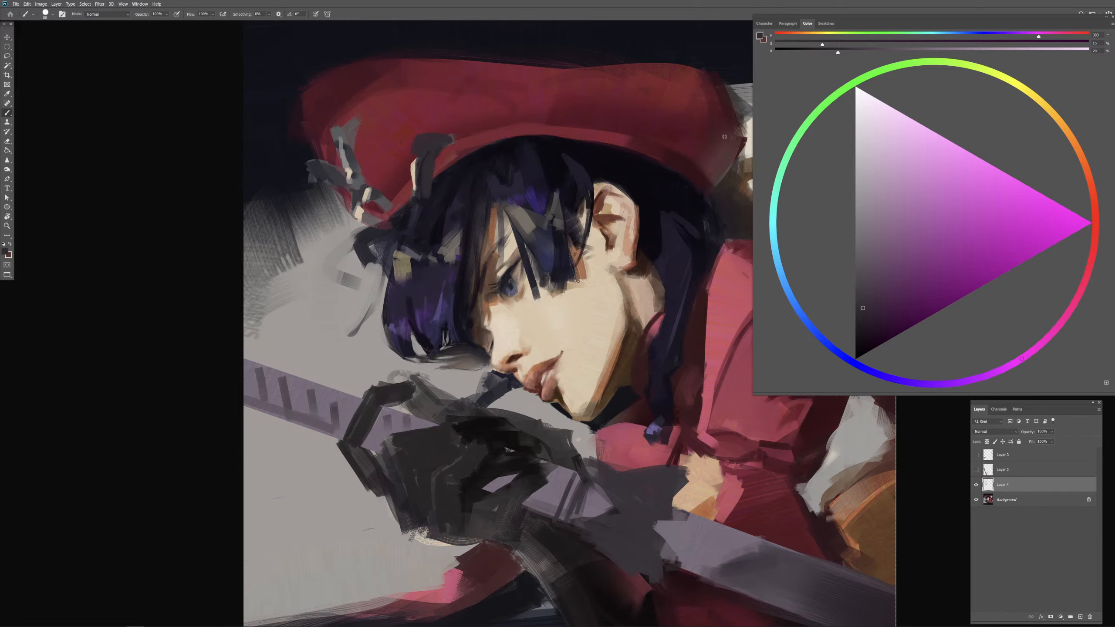
Step: Paint dark red shading along the brim ornament above the bangs, using color sampled from the beret's shadow
alt+click(698, 175)
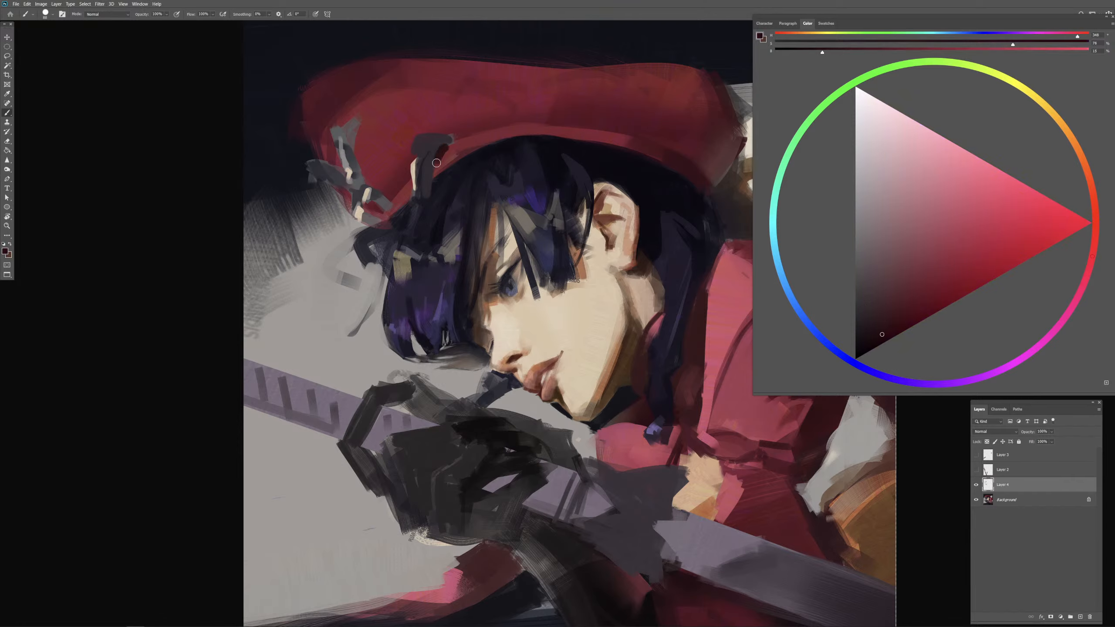
mouse_move(437, 163)
mouse_down()
mouse_move(437, 173)
mouse_move(450, 146)
mouse_up()
mouse_move(448, 144)
mouse_down()
mouse_move(458, 138)
mouse_move(443, 132)
mouse_up()
alt+click(457, 125)
alt+click(465, 128)
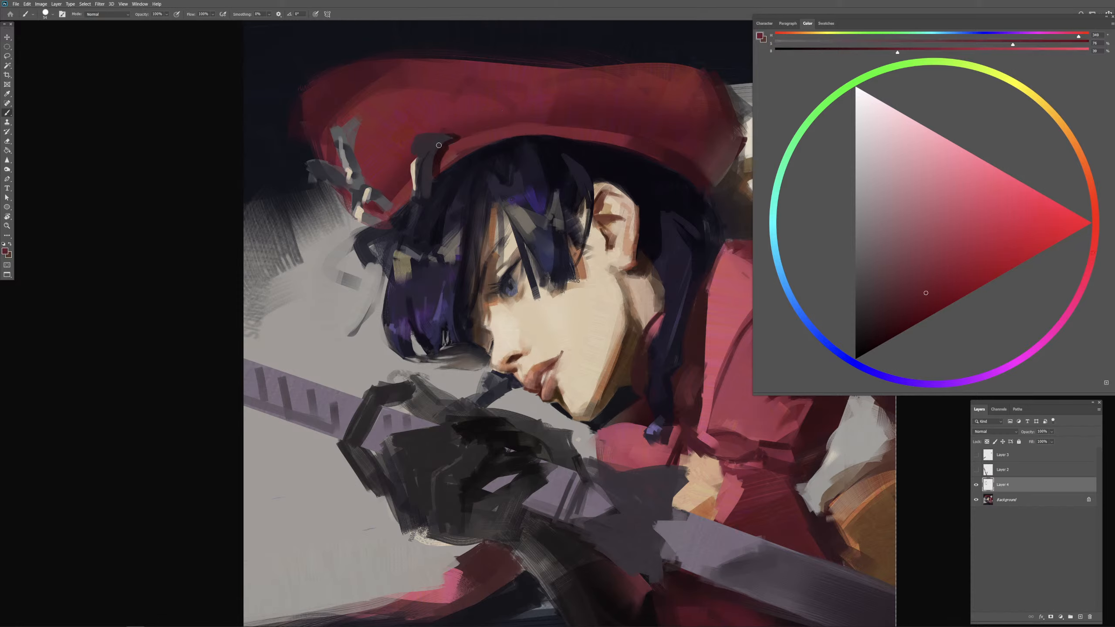
Step: Refine the brim ornament's upper curve with sampled beret red and a darker brownish red
drag(440, 150, 438, 151)
alt+click(392, 132)
alt+click(449, 140)
key(bracketright)
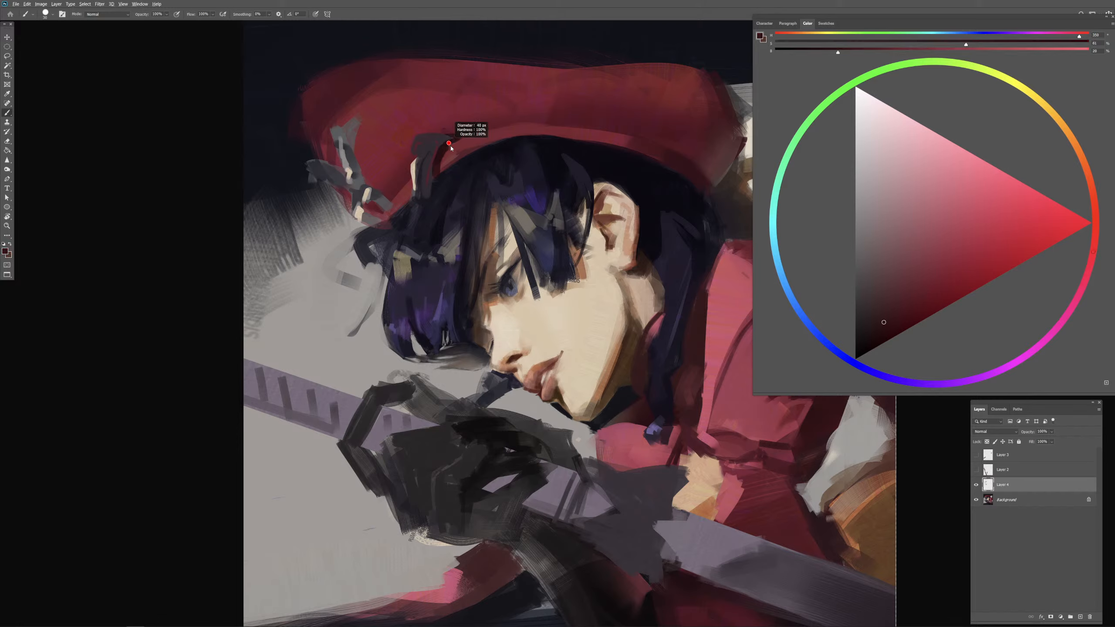
drag(451, 141, 441, 136)
Step: Clean up the bob's lower tips with light gray sampled from the background and dark blue sampled from the hair
drag(477, 326, 456, 275)
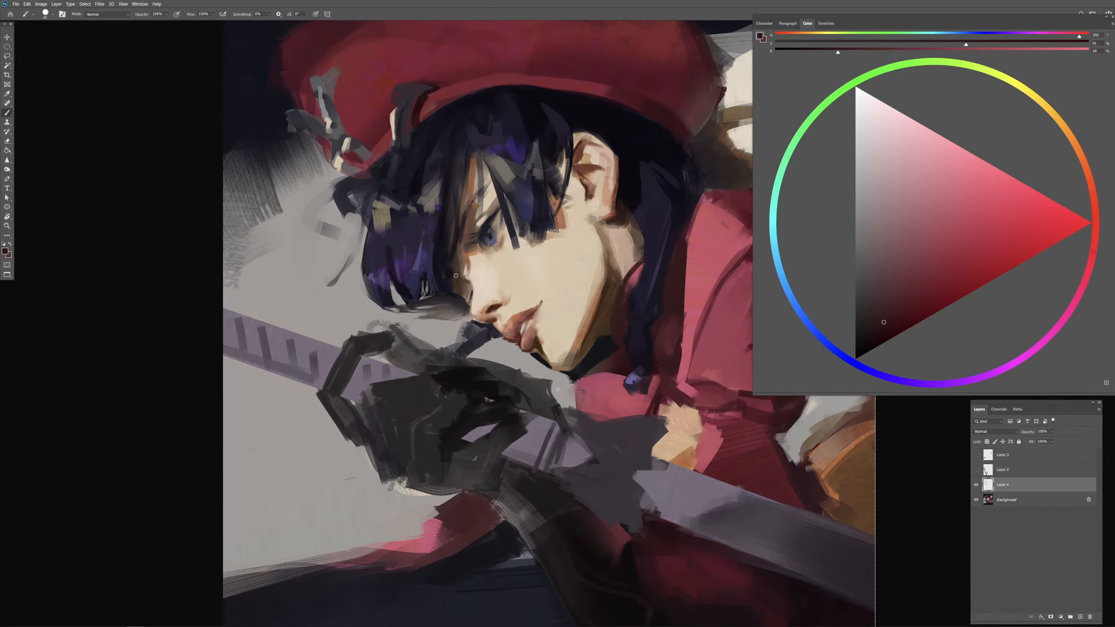
scroll(465, 330, up, 4)
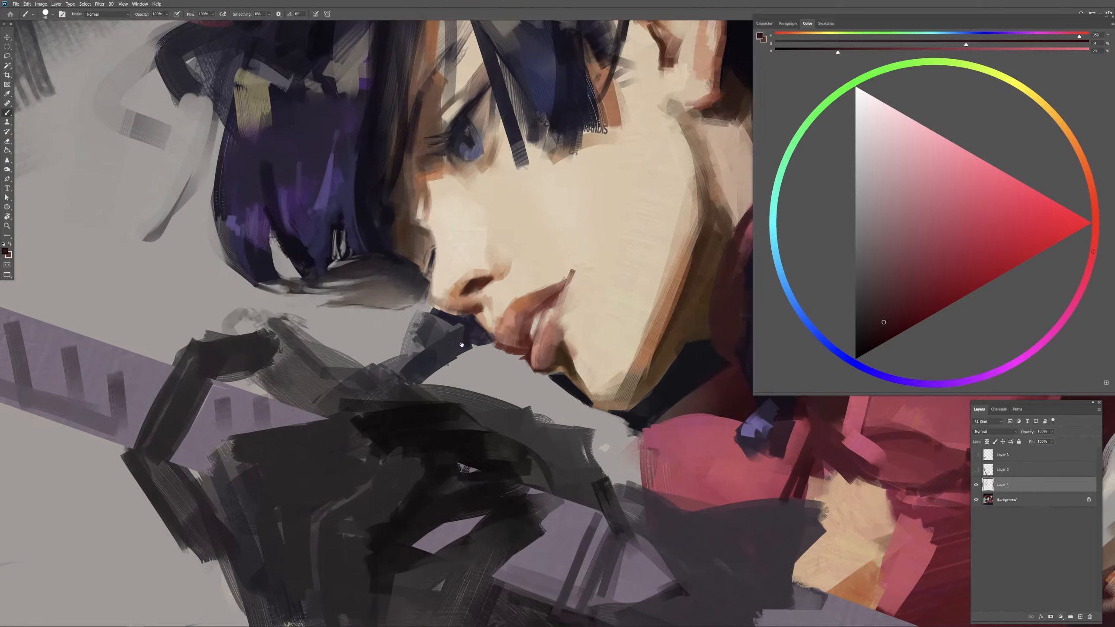
alt+click(353, 309)
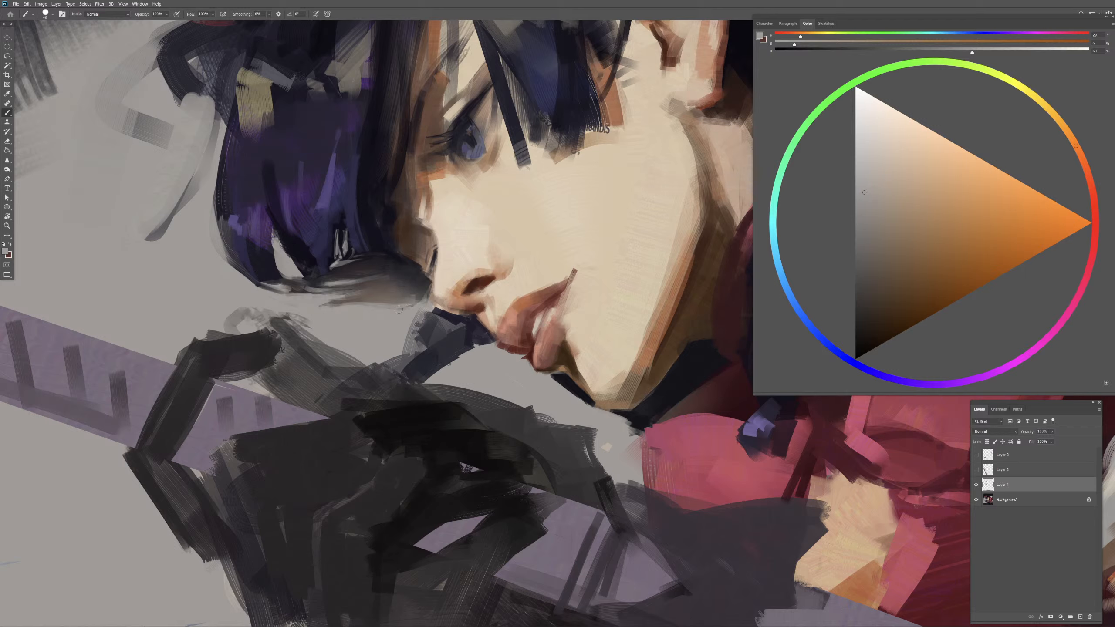
alt+click(269, 276)
alt+right_click(336, 294)
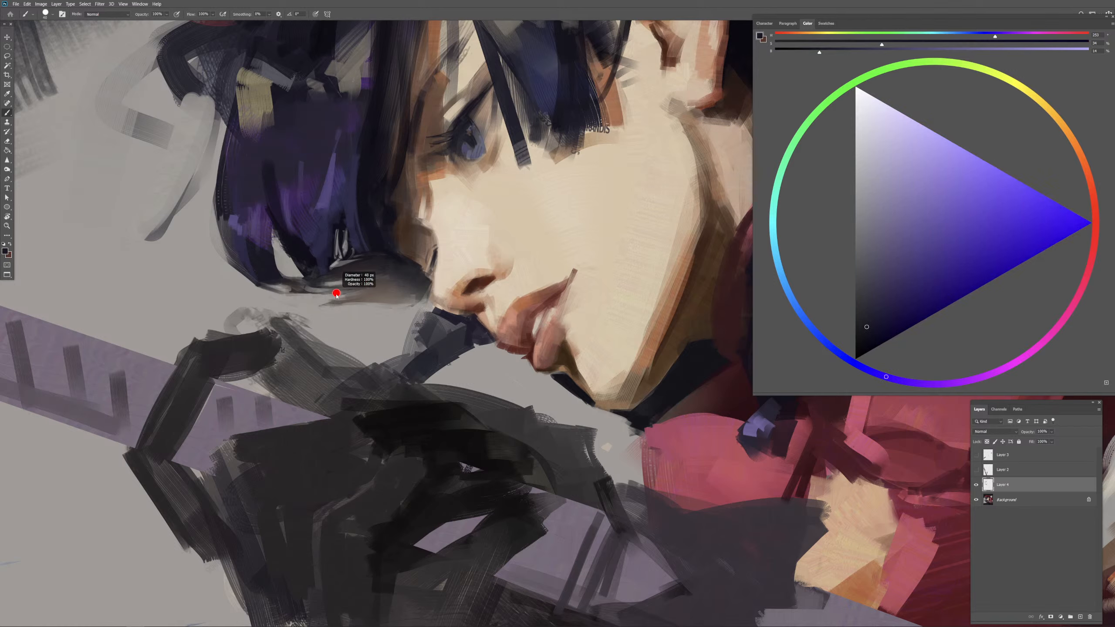
alt+click(291, 272)
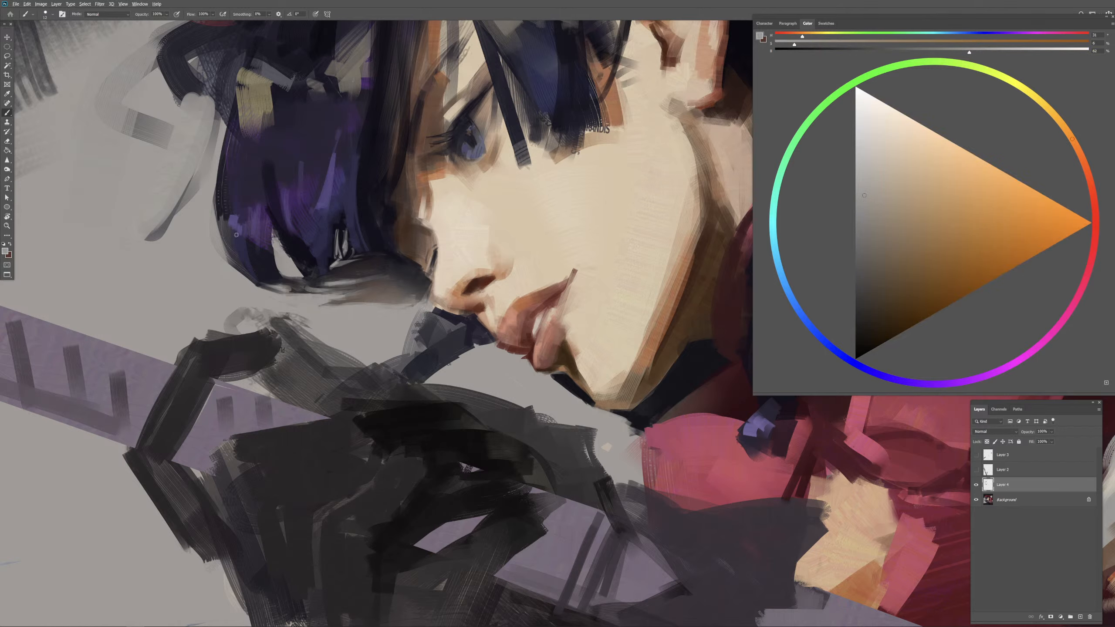
Step: Add muted violet and dark blue strands to the side and lower curl of the bobbed hair
alt+click(250, 223)
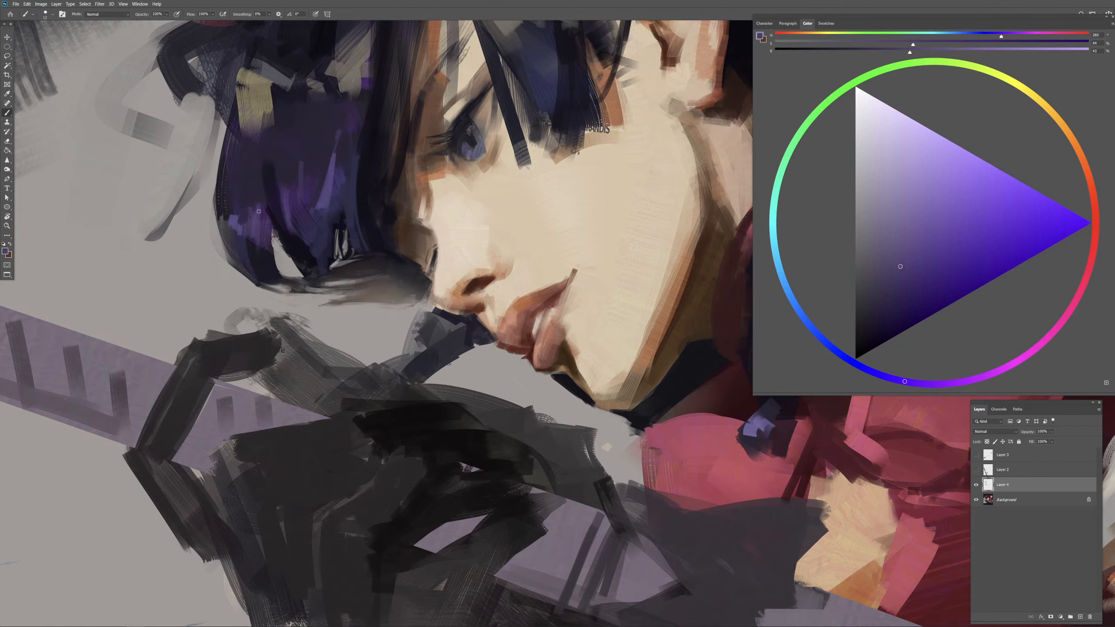
alt+click(259, 212)
alt+click(327, 215)
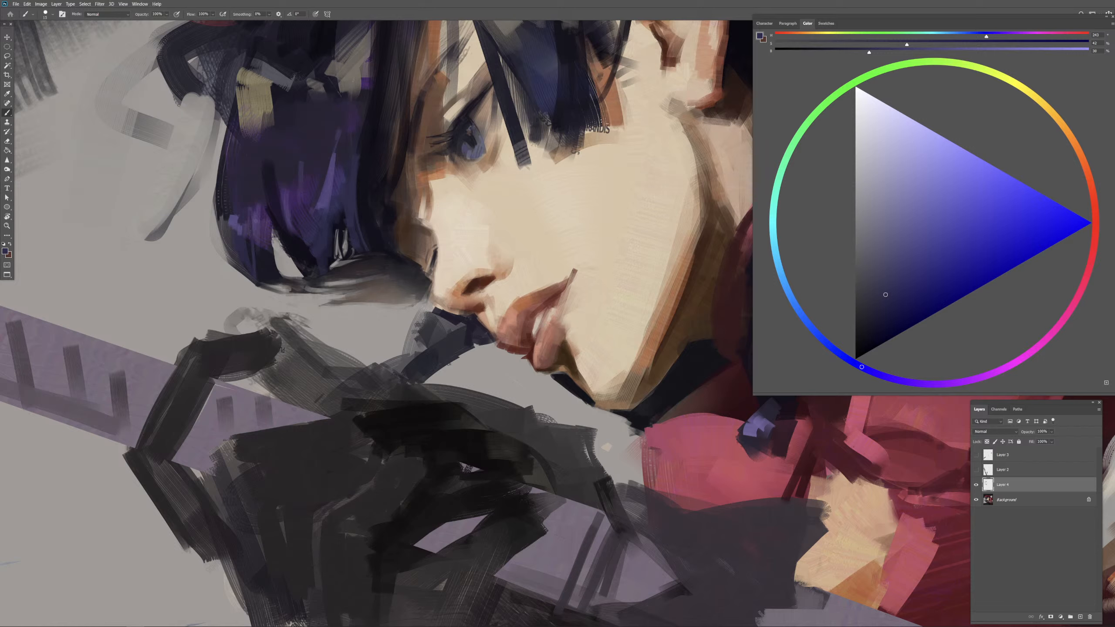
drag(257, 283, 272, 295)
alt+right_click(263, 200)
drag(255, 202, 257, 204)
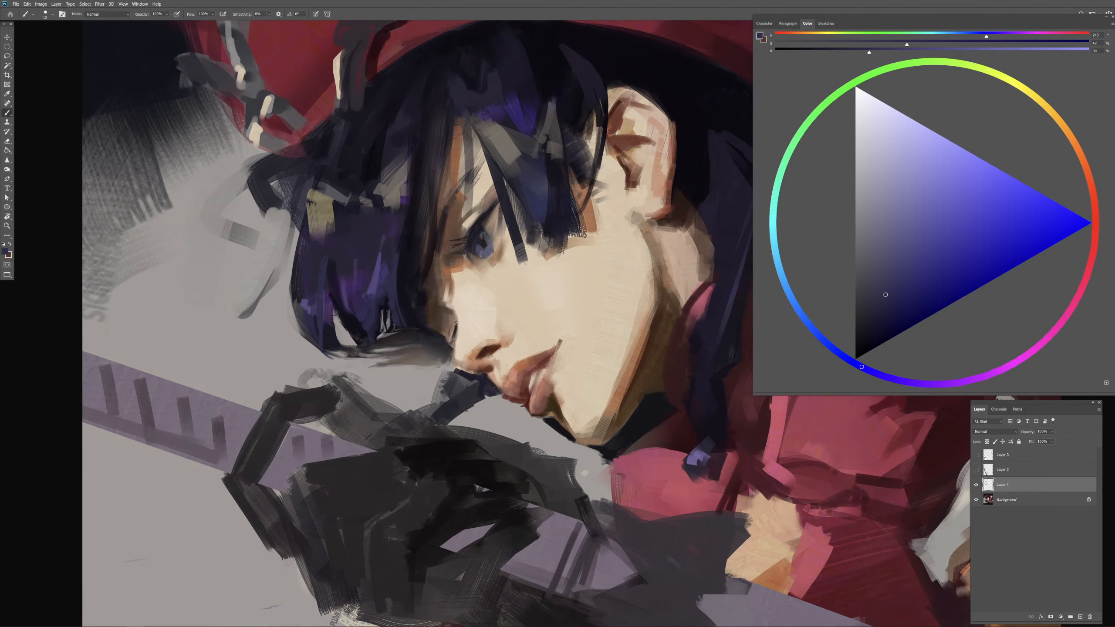
Step: Touch up the skin between the bangs above the eye with sampled beige, and sample a near-black hair color
alt+click(478, 185)
drag(476, 181, 471, 205)
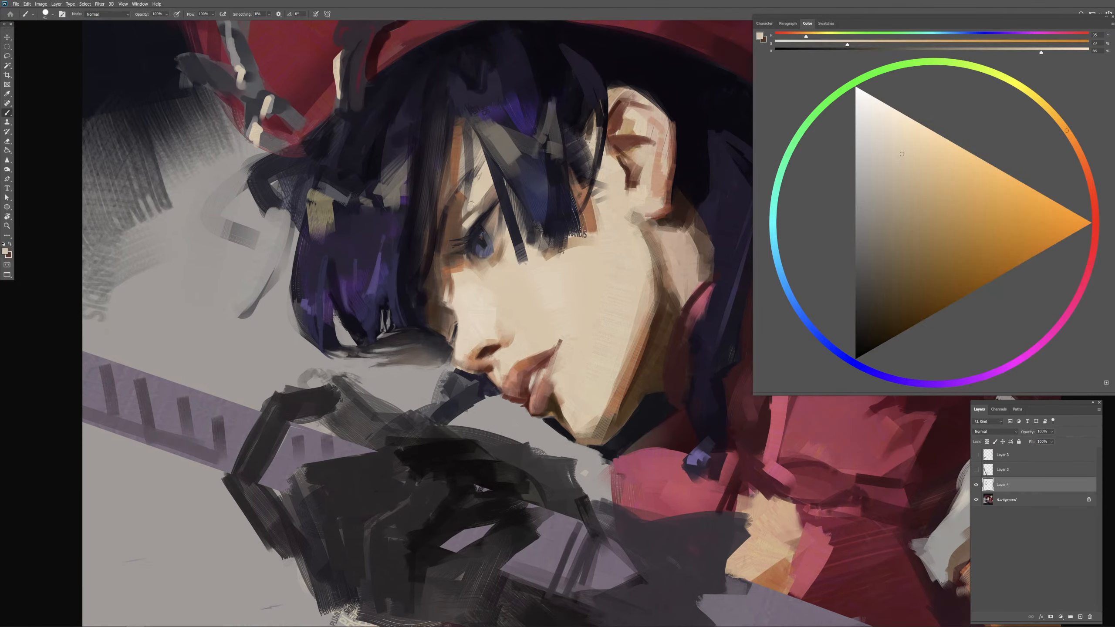
mouse_move(473, 108)
mouse_down()
mouse_move(470, 85)
mouse_move(470, 166)
mouse_up()
alt+click(472, 87)
alt+click(468, 82)
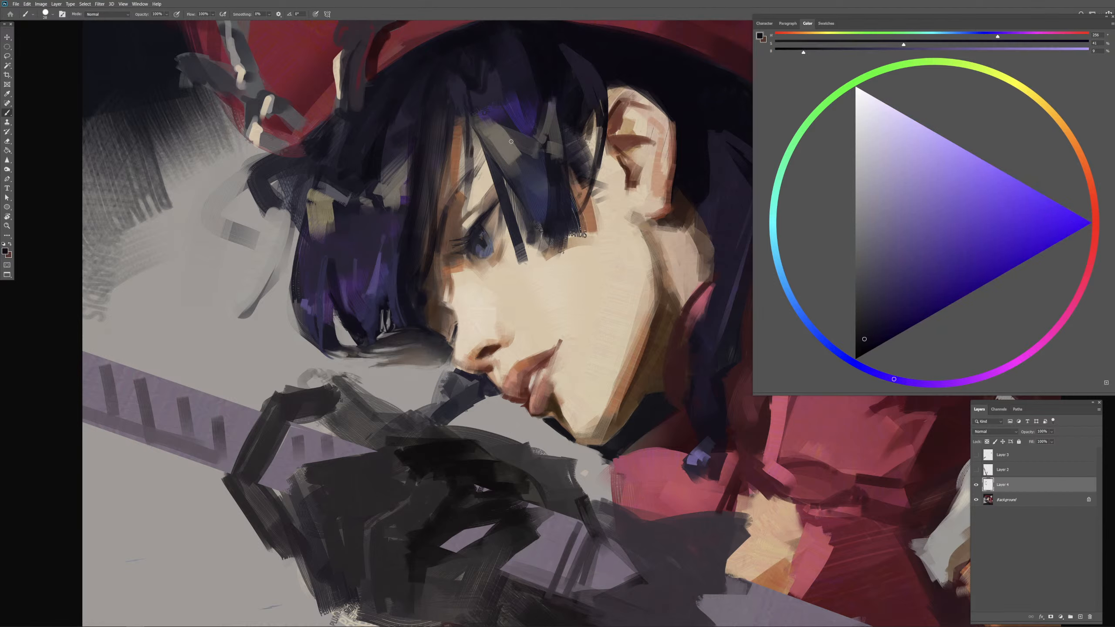
Step: Darken the bangs over the forehead with near-black and dark blue strands down to their tips
mouse_move(490, 115)
mouse_down()
mouse_move(520, 178)
mouse_move(526, 162)
mouse_move(525, 176)
mouse_move(537, 166)
mouse_up()
alt+click(520, 157)
key(ctrl+z)
drag(520, 155, 558, 224)
alt+click(530, 176)
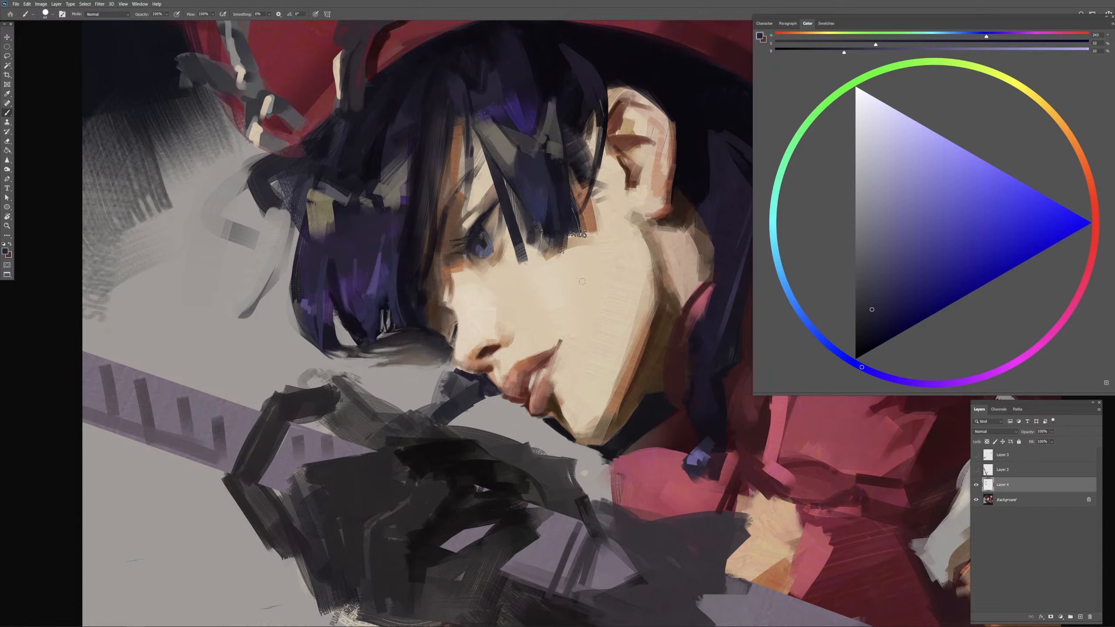
drag(551, 184, 559, 230)
key(.)
drag(578, 233, 582, 234)
drag(404, 356, 401, 356)
drag(330, 354, 457, 365)
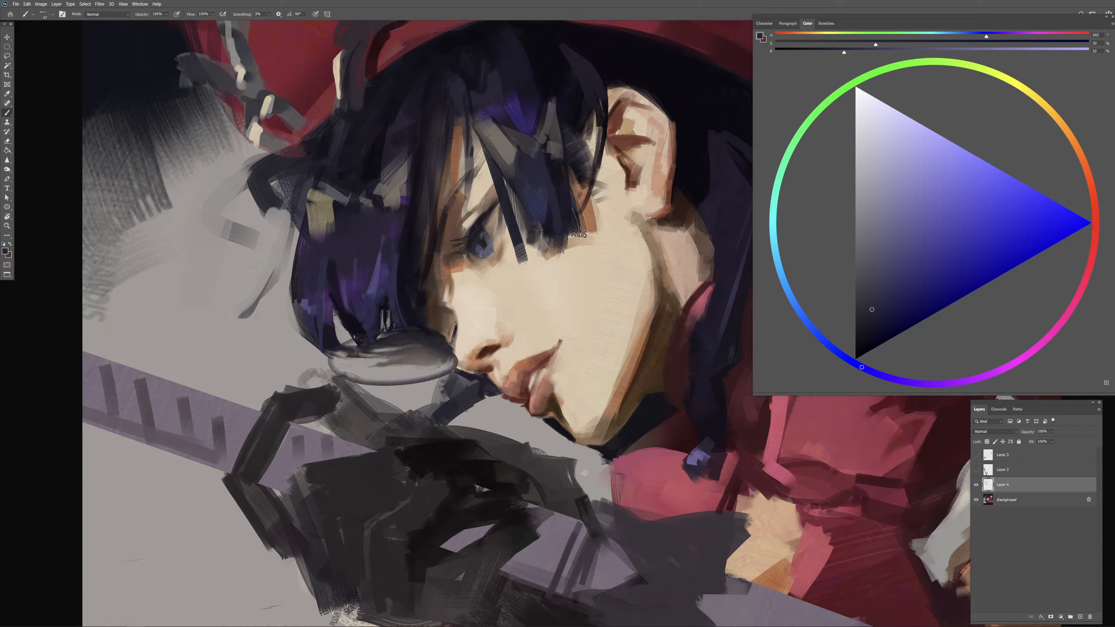
mouse_move(355, 337)
mouse_down()
mouse_move(342, 333)
mouse_move(393, 382)
mouse_up()
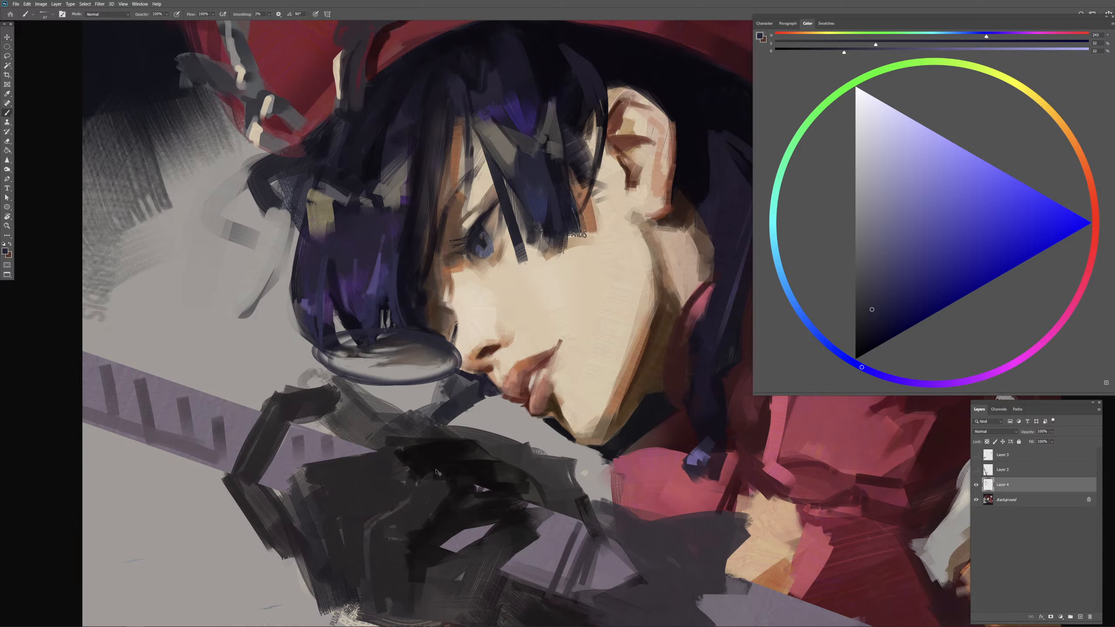
key(ctrl+z)
key(ctrl+minus)
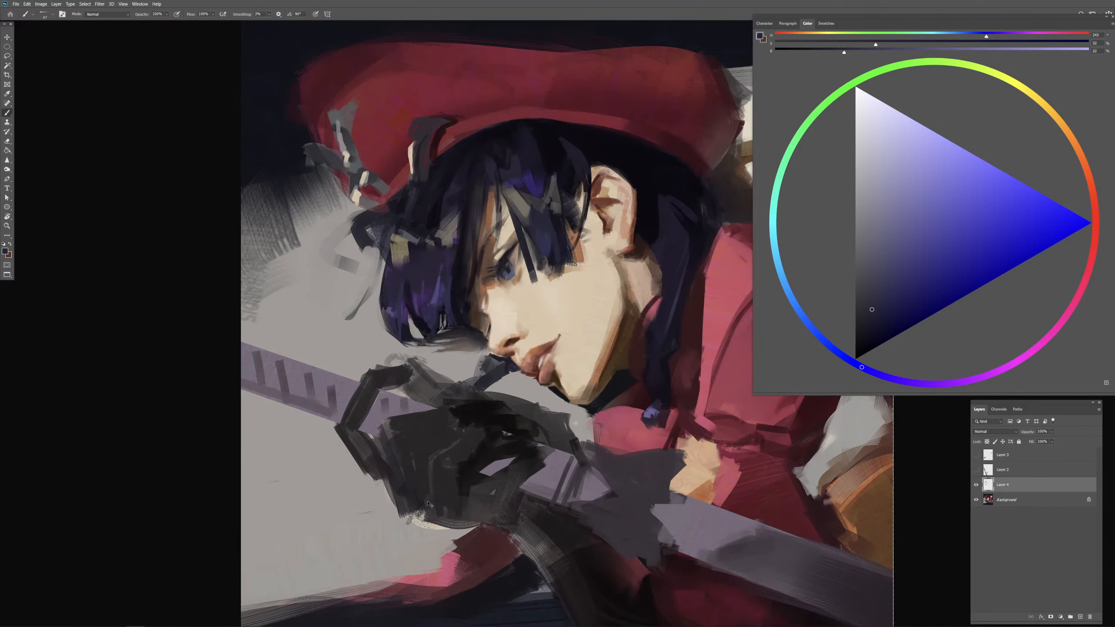
key(ctrl+plus)
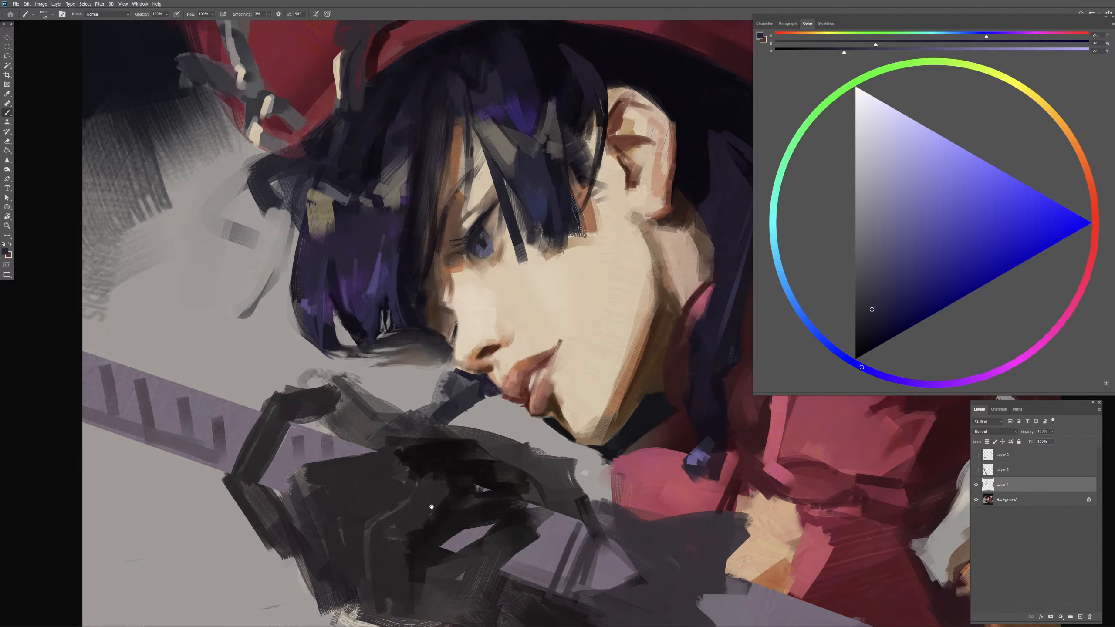
Step: Blend the face's edge between the hair and the near eye with sampled brown and orange tones
alt+click(437, 271)
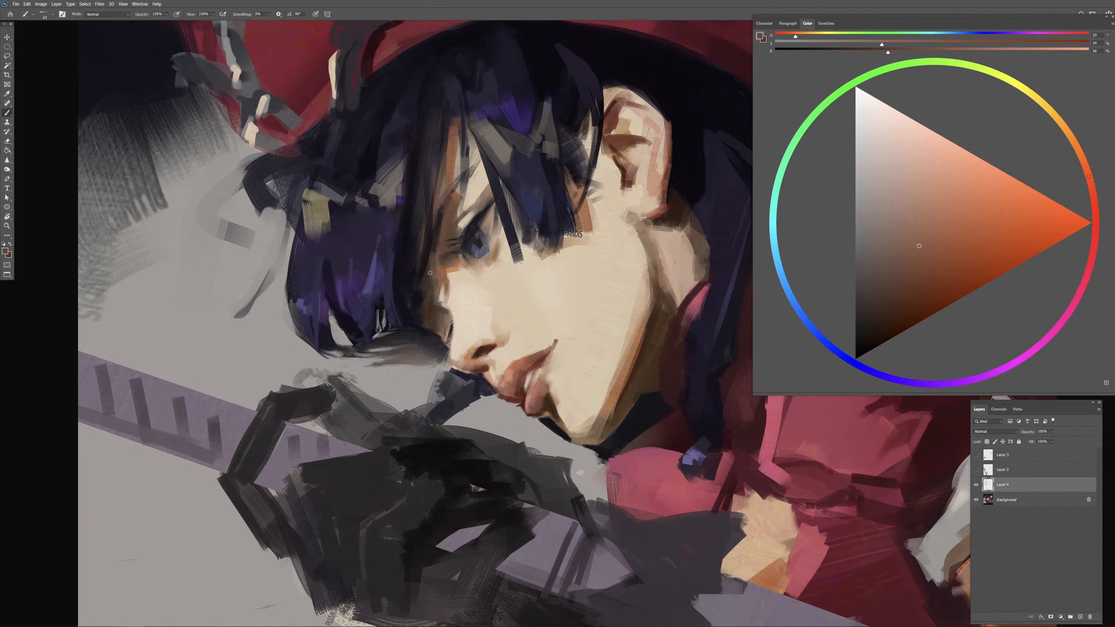
alt+click(433, 272)
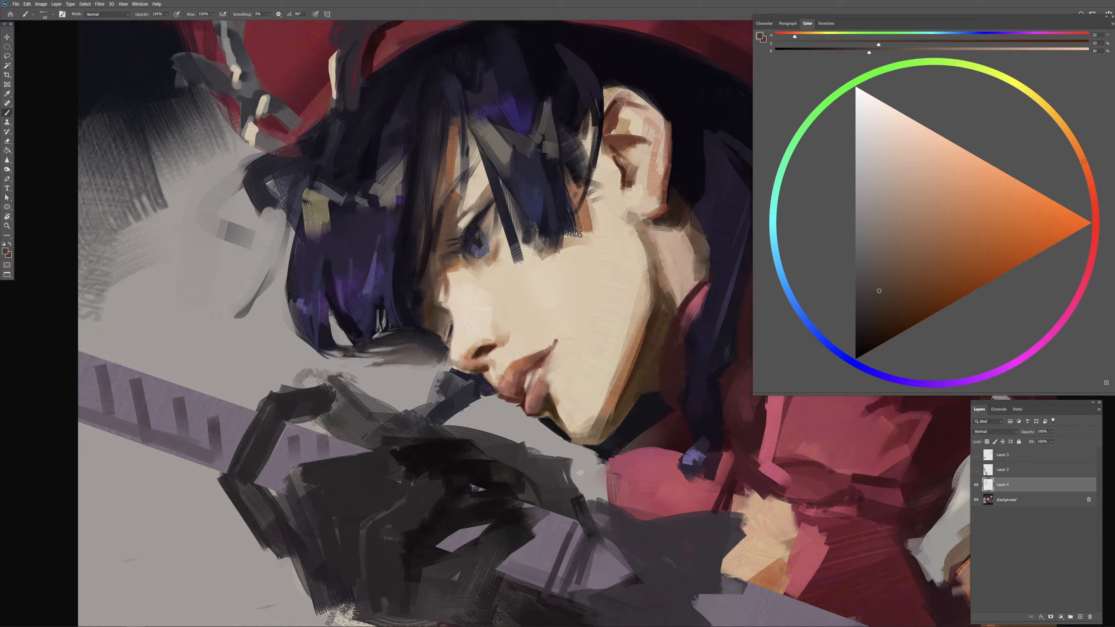
alt+right_click(448, 265)
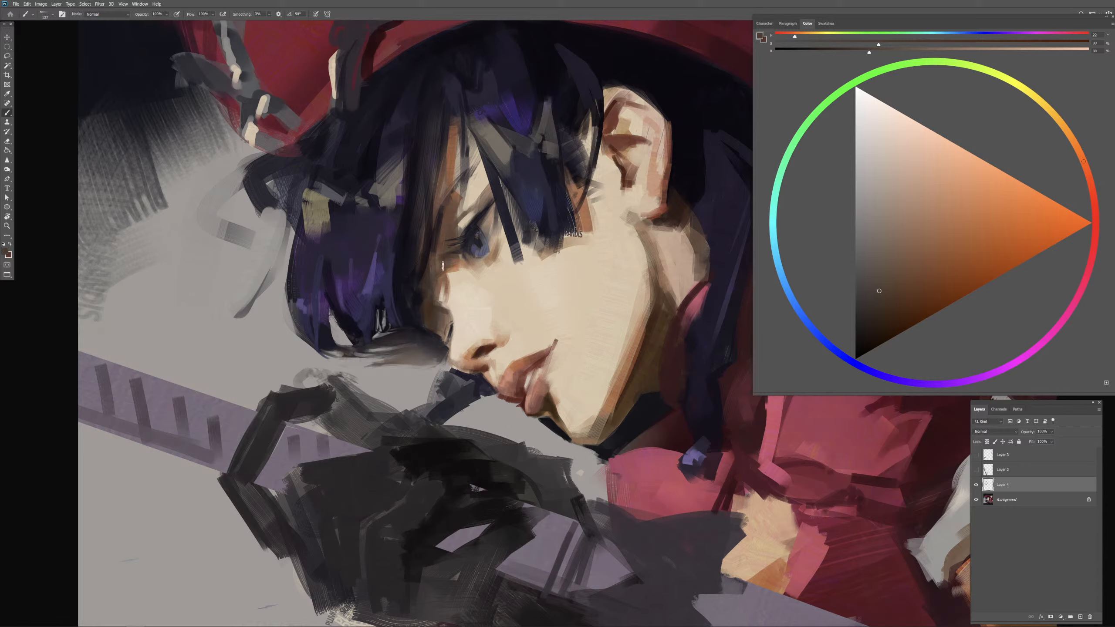
alt+right_click(444, 269)
alt+click(455, 269)
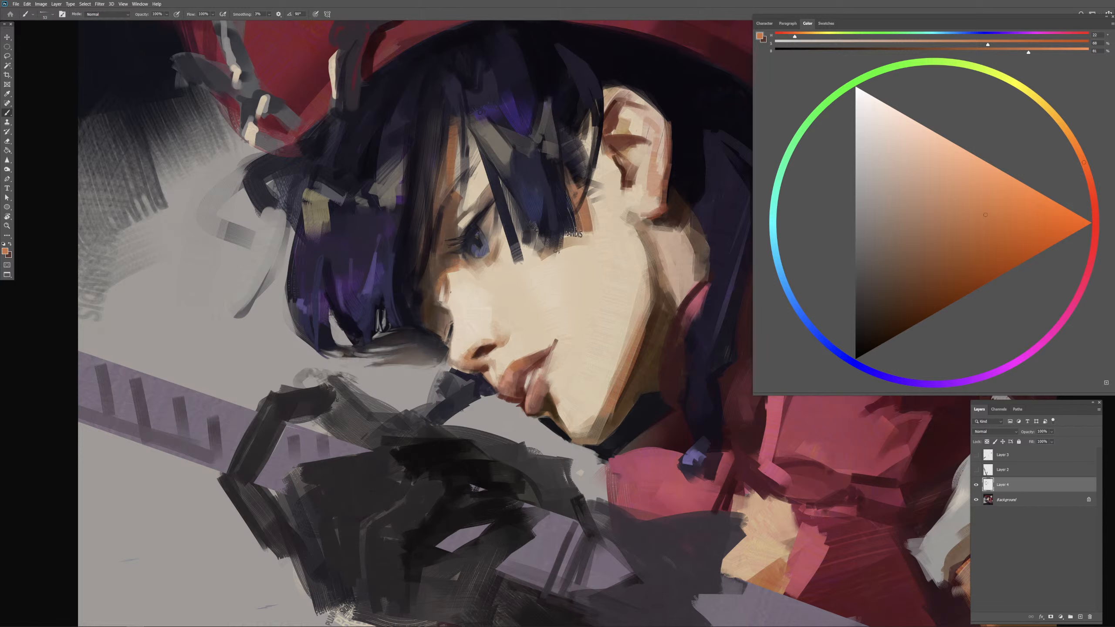
Step: Shade the far eye area beside the nose bridge with dark brown, and touch it up with sampled pale beige
alt+right_click(451, 293)
alt+click(437, 305)
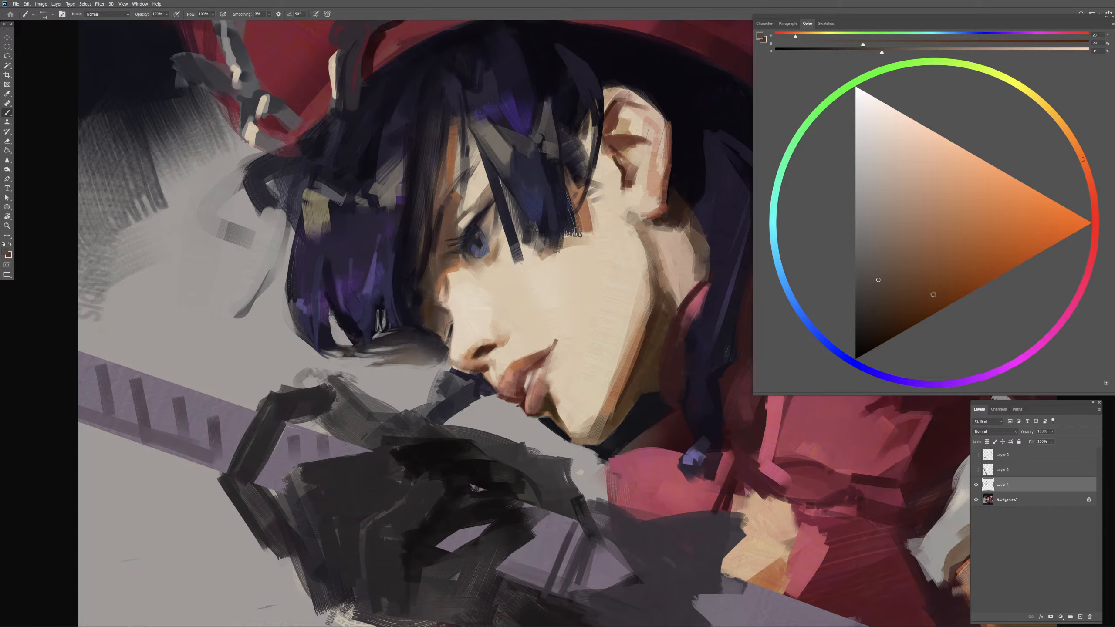
click(887, 308)
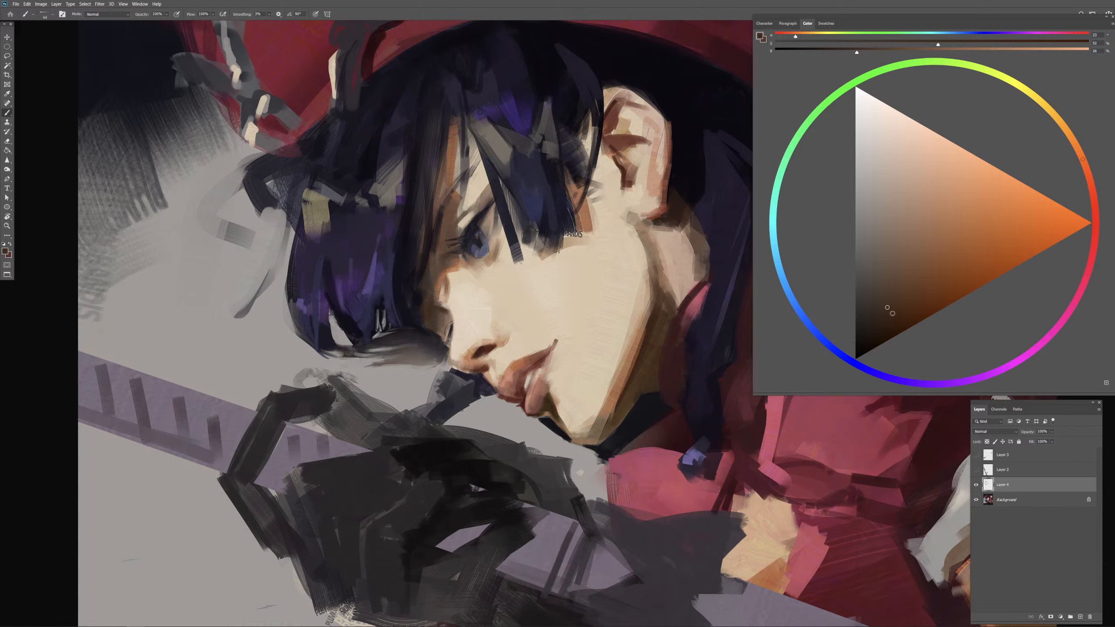
click(900, 314)
alt+click(441, 312)
alt+click(467, 314)
drag(452, 329, 451, 331)
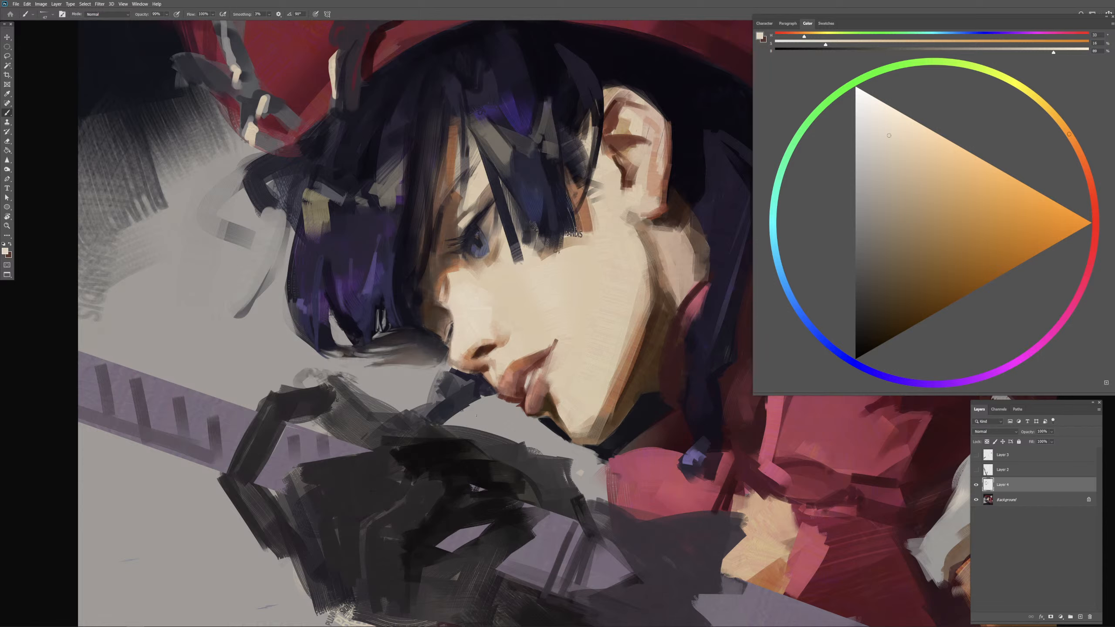
Step: Paint the far eye's dark shape beside the nose with dark blue sampled from the near eye, varying the brush's opacity and hardness
alt+click(473, 226)
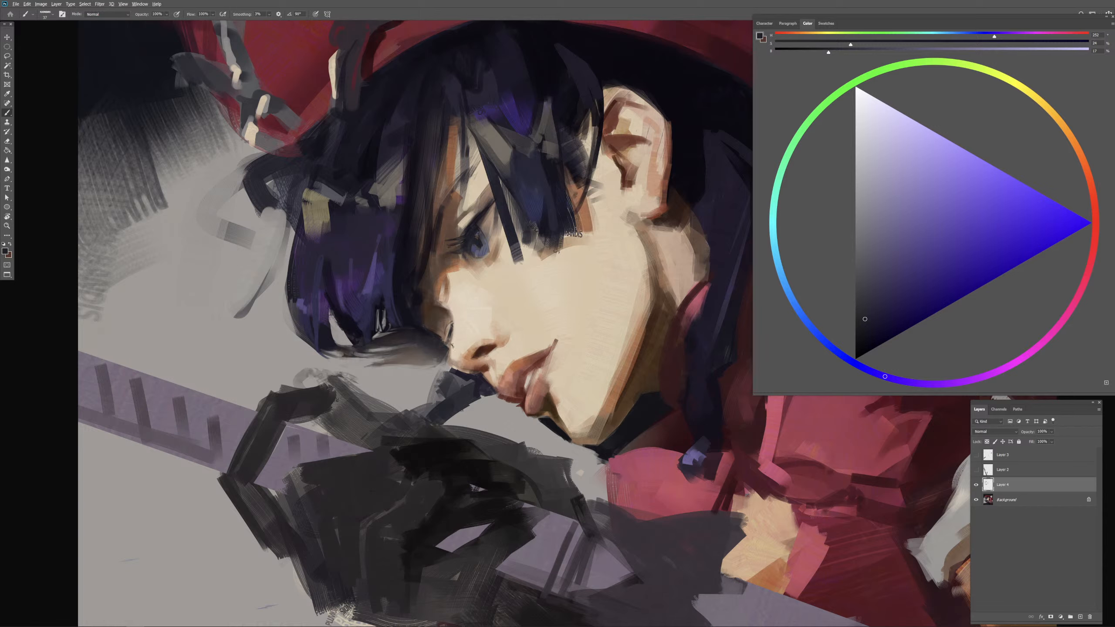
key(period)
drag(451, 342, 449, 341)
key(2)
key(6)
key(shift+bracketleft)
key(0)
key(shift+bracketright)
Step: Refine the far eye's lashes with dark violet-gray, and resample dark blue from the near eye
key(period)
key(period)
alt+click(456, 345)
alt+click(448, 338)
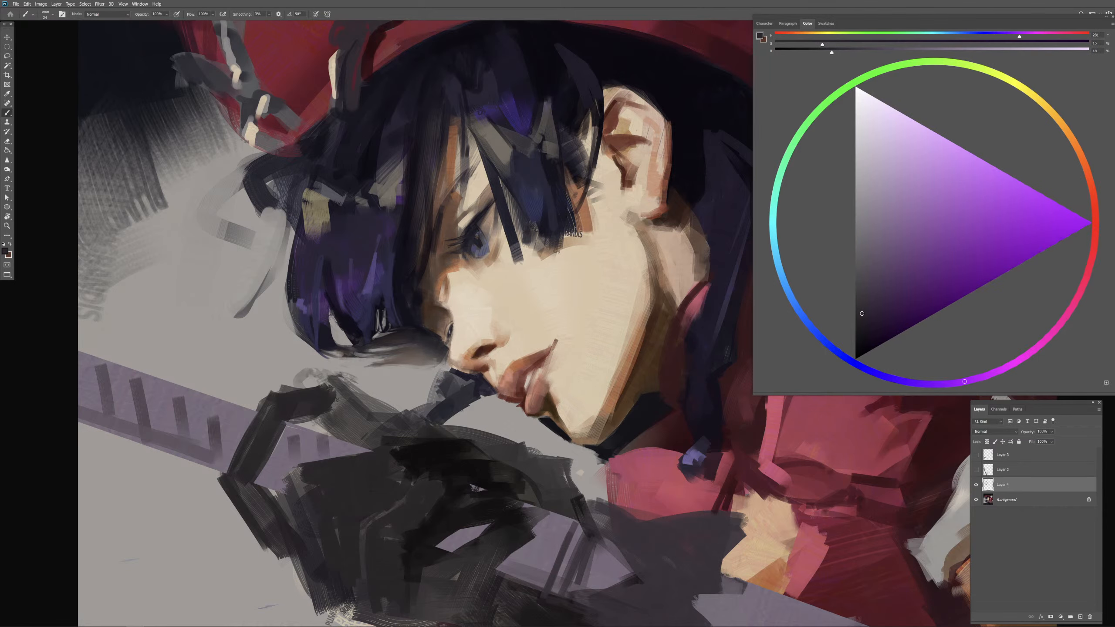
alt+click(468, 376)
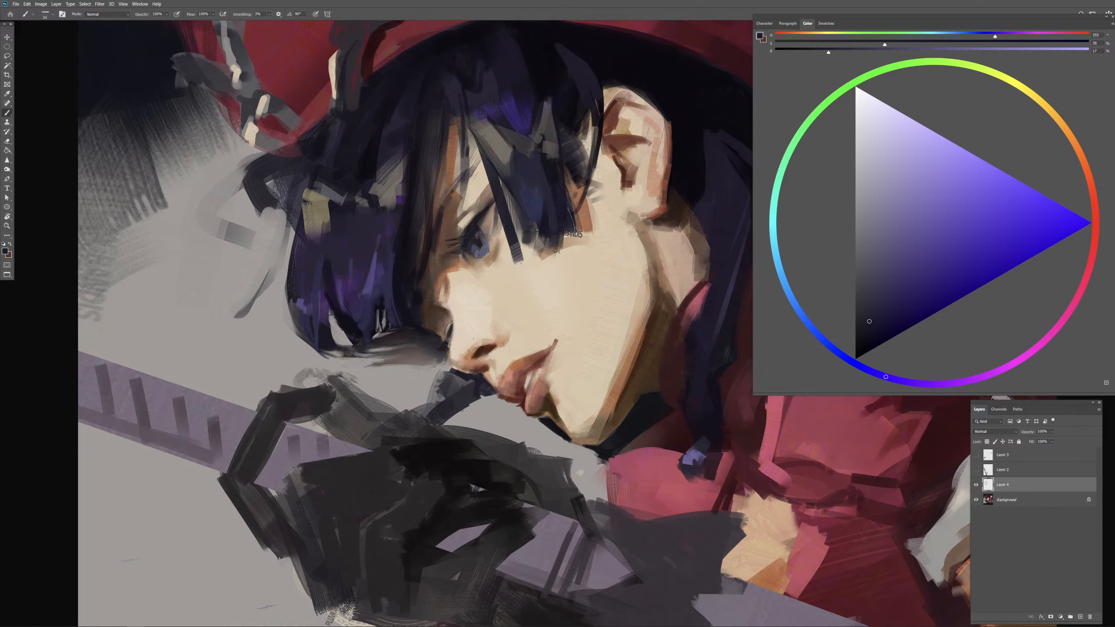
alt+click(473, 222)
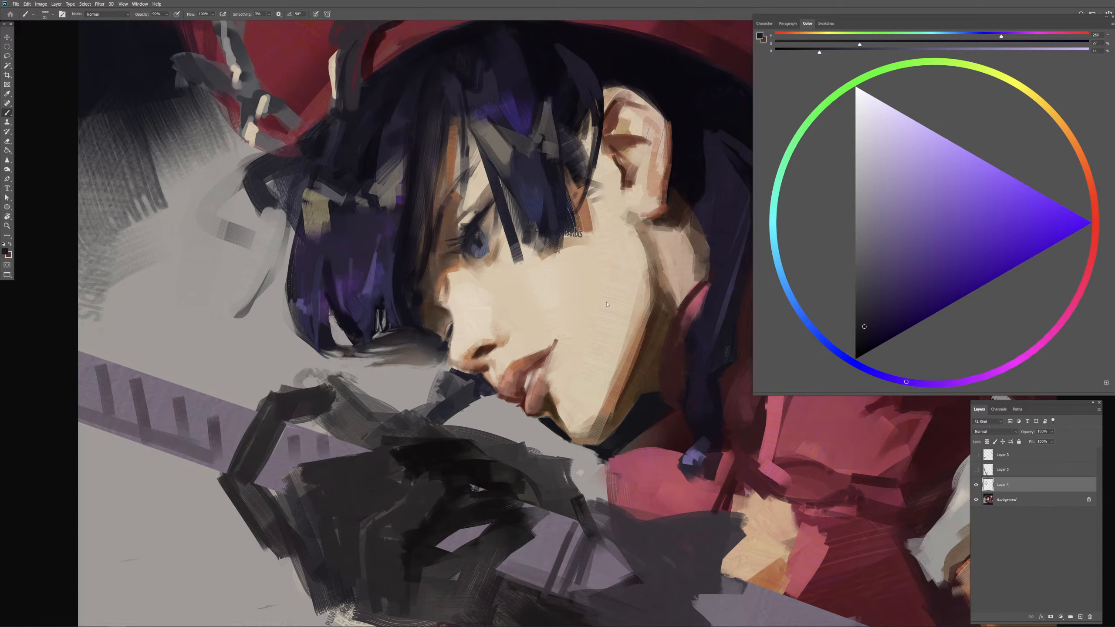
Step: Block in a shadow on the cheek beneath the bangs with orange-brown sampled from the skin beside the hair
alt+click(589, 223)
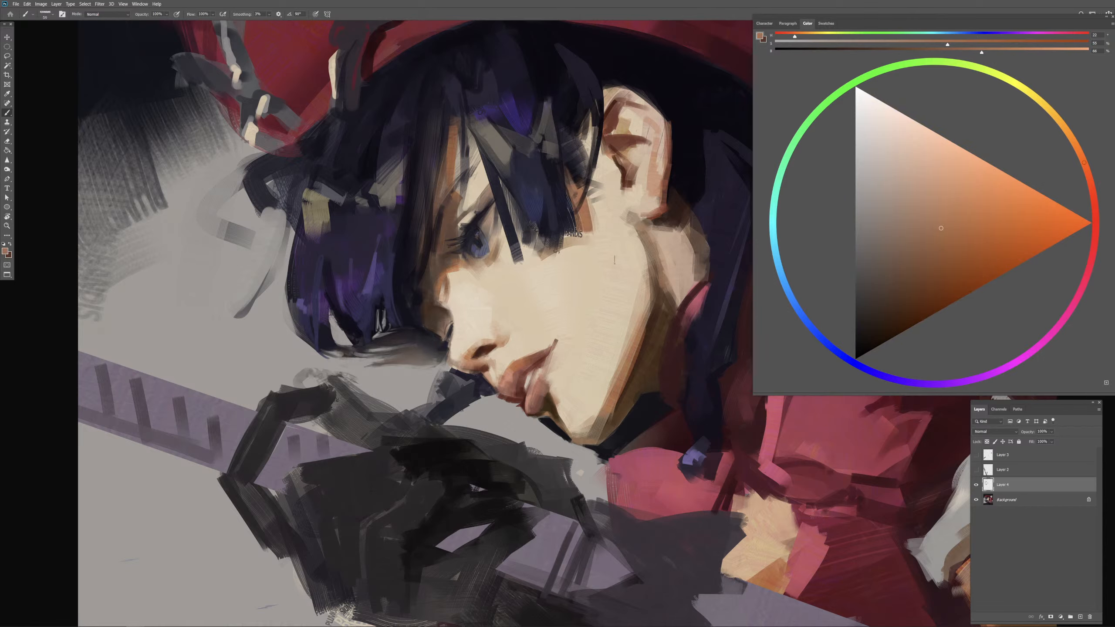
mouse_move(531, 255)
mouse_down()
mouse_move(594, 254)
mouse_move(569, 245)
mouse_move(593, 245)
mouse_move(591, 232)
mouse_move(554, 250)
mouse_up()
alt+click(547, 268)
alt+right_click(537, 258)
alt+click(584, 224)
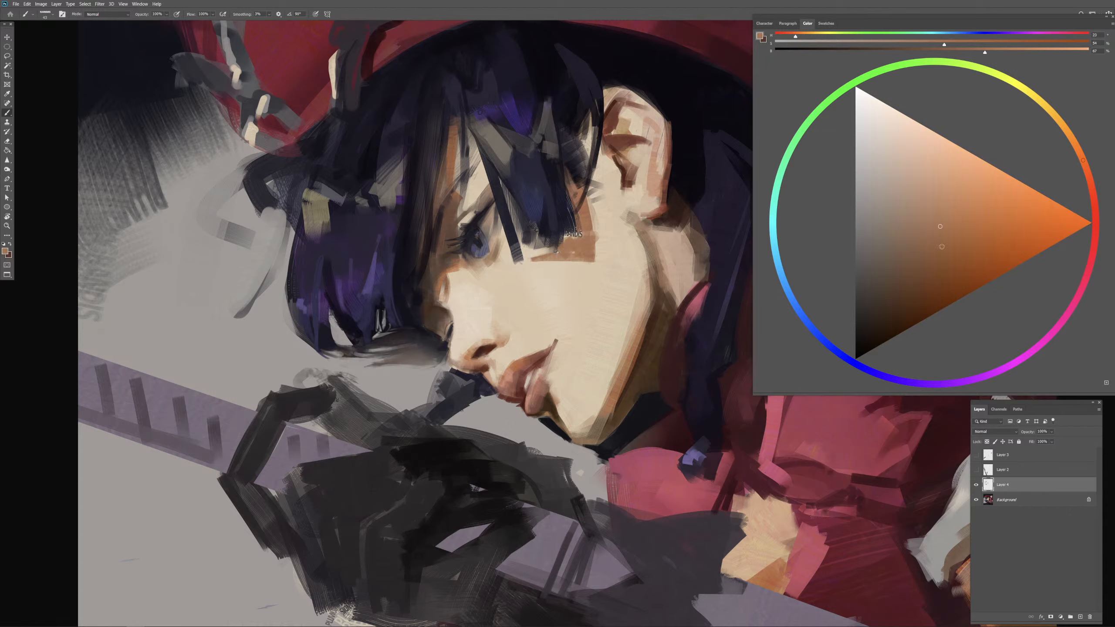
alt+right_click(554, 260)
alt+right_click(536, 262)
drag(531, 263, 594, 263)
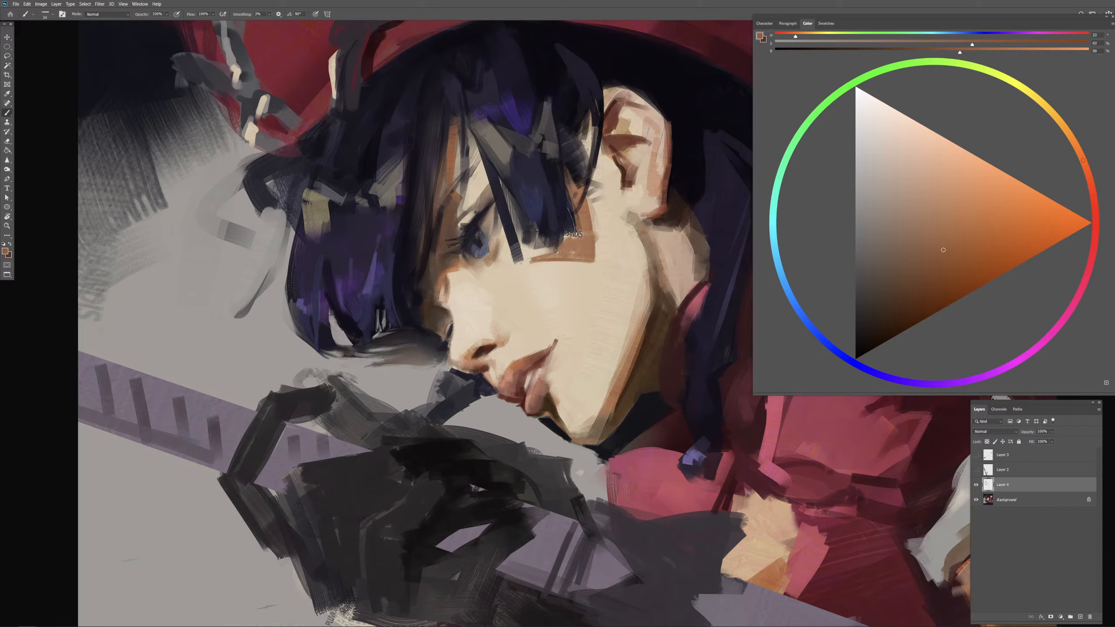
Step: Narrow the cheek shadow under the bangs by cutting back its lower edge with sampled beige skin tone
alt+click(546, 275)
mouse_move(543, 265)
mouse_down()
mouse_move(577, 265)
mouse_move(566, 257)
mouse_move(591, 269)
mouse_move(566, 259)
mouse_up()
alt+click(603, 255)
alt+click(576, 251)
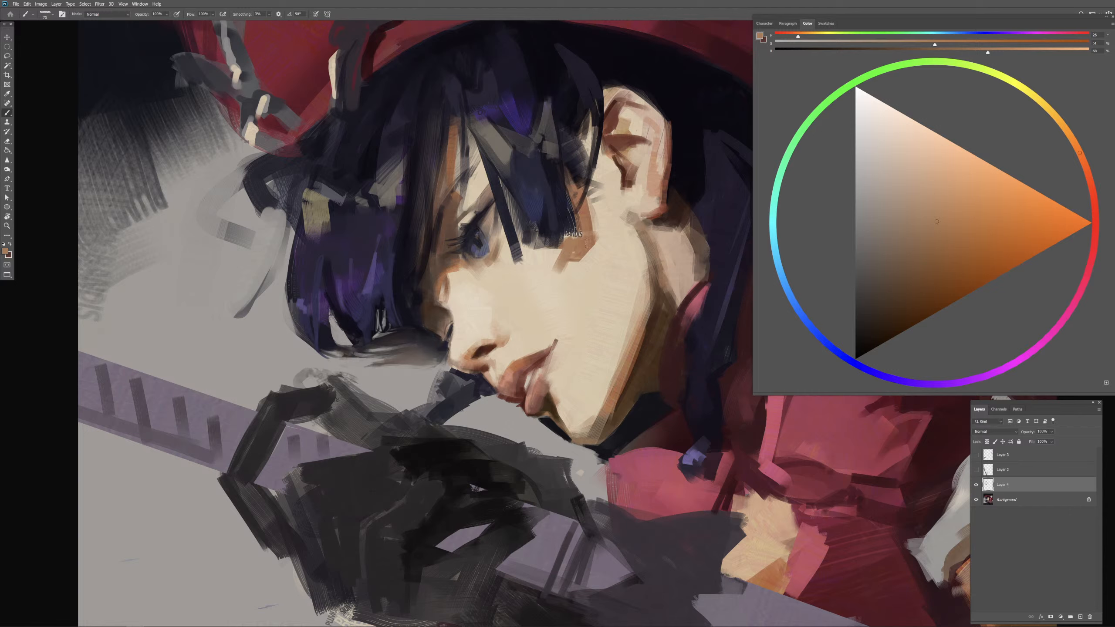
alt+click(572, 279)
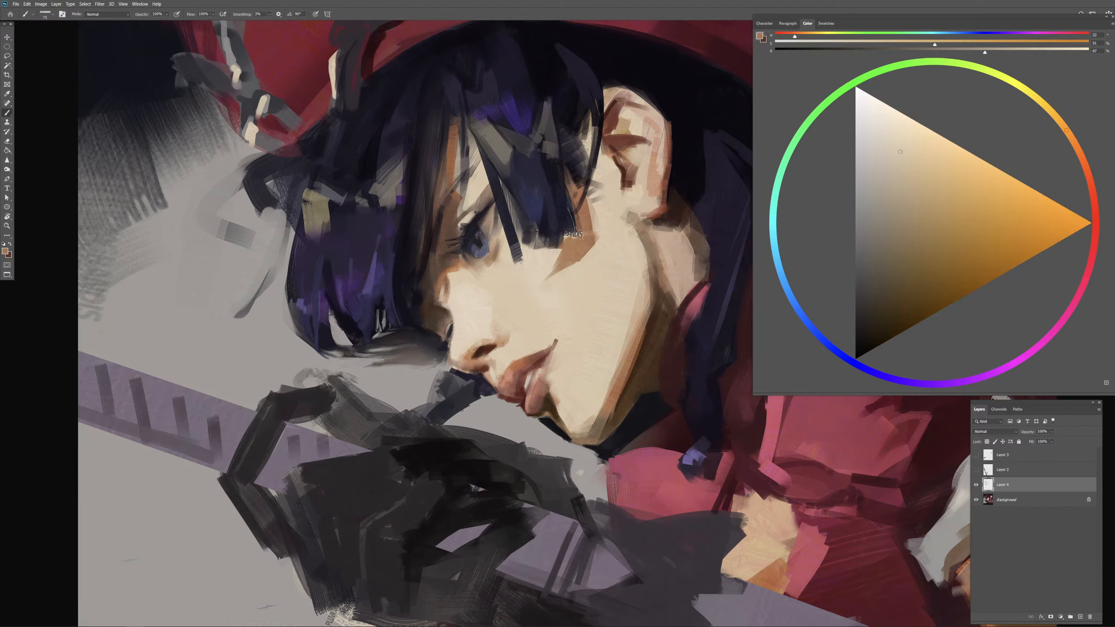
Step: Reshape the cheek shadow into an angular patch, alternating sampled brown with pale beige skin tone along its edges
alt+click(582, 240)
mouse_move(577, 242)
mouse_down()
mouse_move(552, 263)
mouse_move(615, 240)
mouse_move(594, 265)
mouse_move(567, 268)
mouse_move(551, 253)
mouse_move(573, 243)
mouse_move(572, 252)
mouse_up()
alt+click(577, 279)
alt+click(589, 242)
alt+click(560, 251)
mouse_move(553, 273)
mouse_down()
mouse_move(578, 252)
mouse_move(571, 265)
mouse_move(574, 242)
mouse_move(547, 263)
mouse_up()
alt+click(565, 279)
alt+click(588, 237)
drag(546, 258, 546, 281)
alt+click(585, 268)
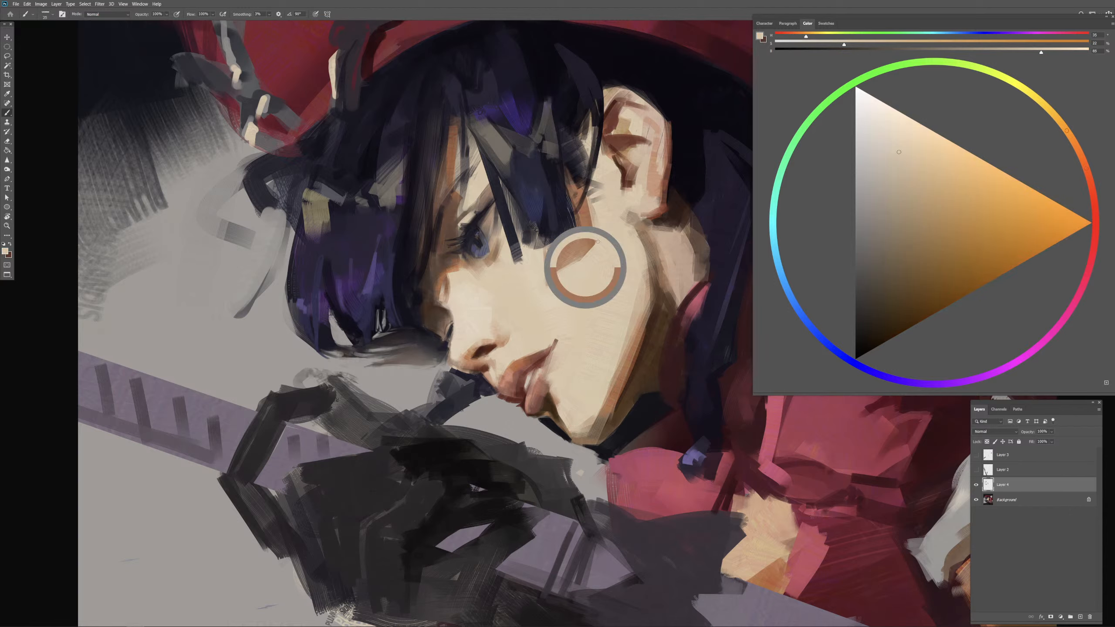
Step: Repaint the cheek shadow and the skin beside the bangs with sampled orange-brown
key(period)
mouse_move(597, 212)
mouse_down()
mouse_move(584, 260)
mouse_move(579, 232)
mouse_move(595, 239)
mouse_move(588, 258)
mouse_move(570, 263)
mouse_up()
alt+click(585, 225)
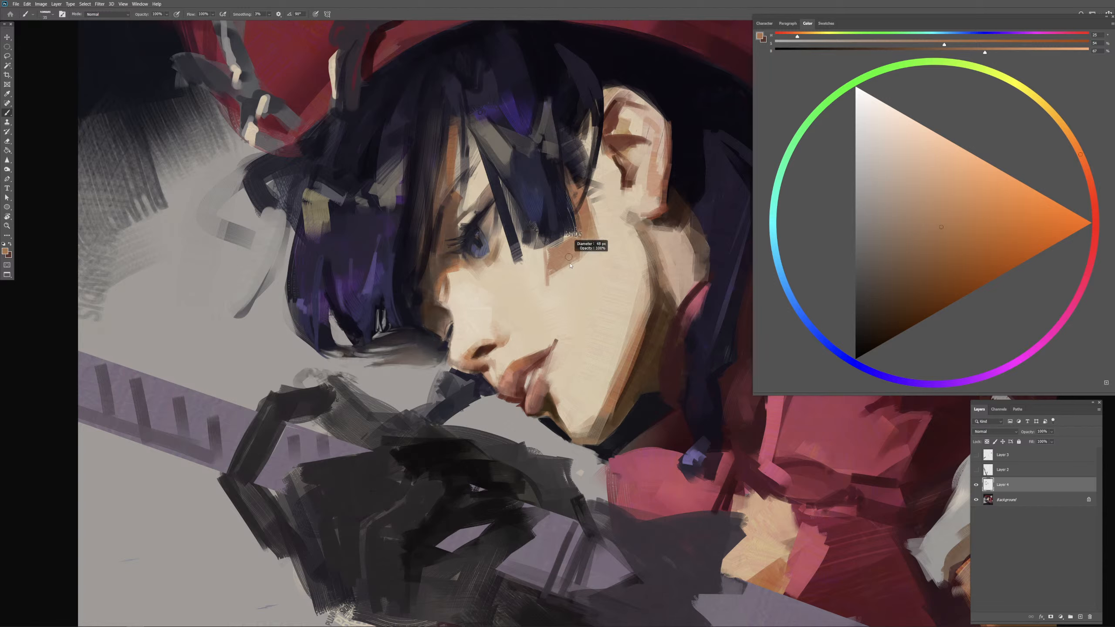
key(comma)
alt+click(566, 249)
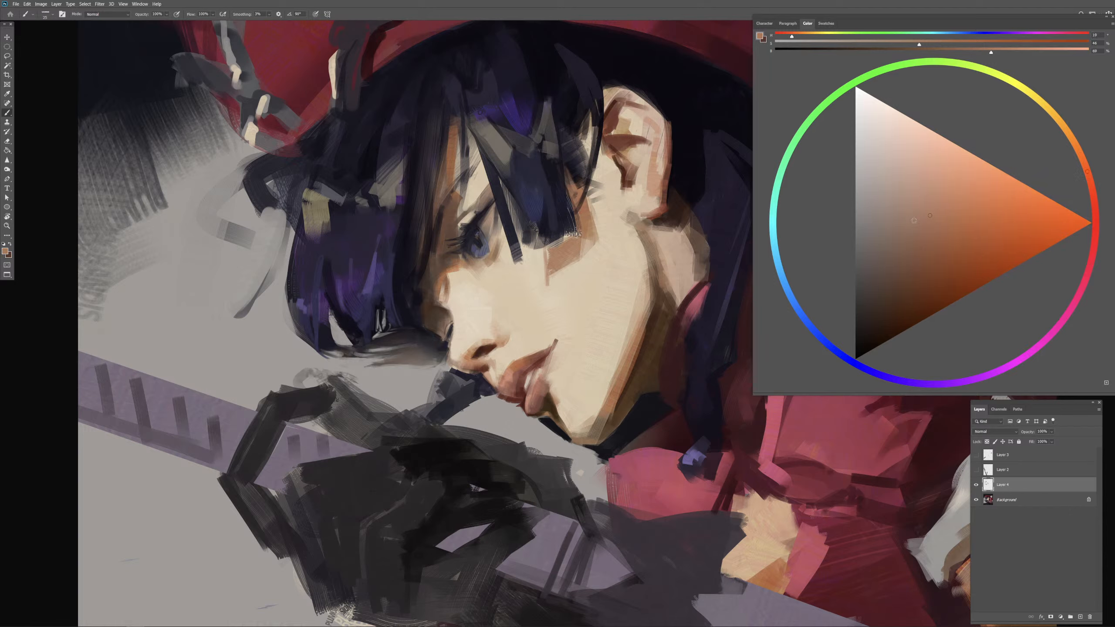
Step: Shift the brush color's hue from orange to a muted dusty red, and repaint the cheek shadow with it
click(1095, 223)
mouse_move(560, 244)
mouse_down()
mouse_move(569, 236)
mouse_move(551, 266)
mouse_up()
alt+right_click(571, 238)
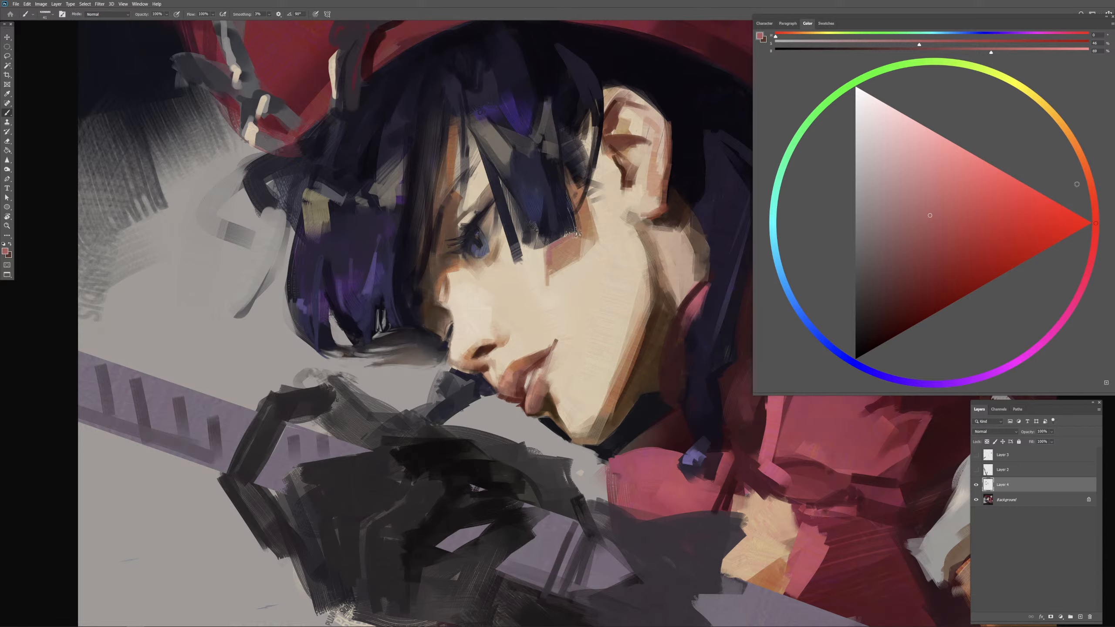
click(1096, 212)
drag(914, 224, 911, 227)
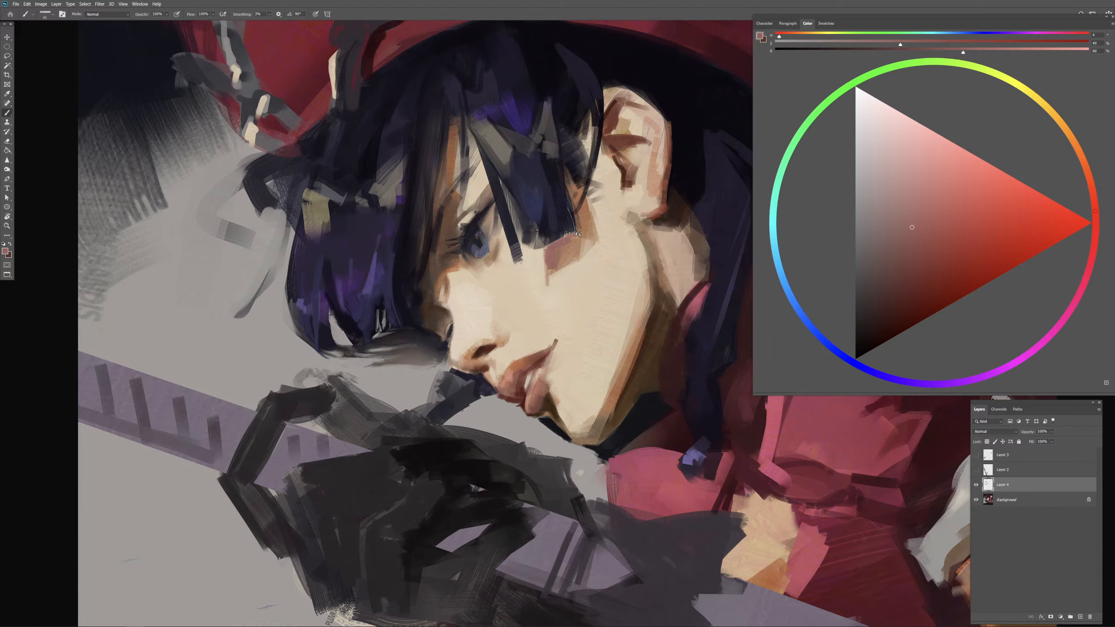
alt+click(565, 261)
Step: Trim the dusty red shadow's lower edges with sampled beige, and resample its pinkish tone
alt+click(585, 259)
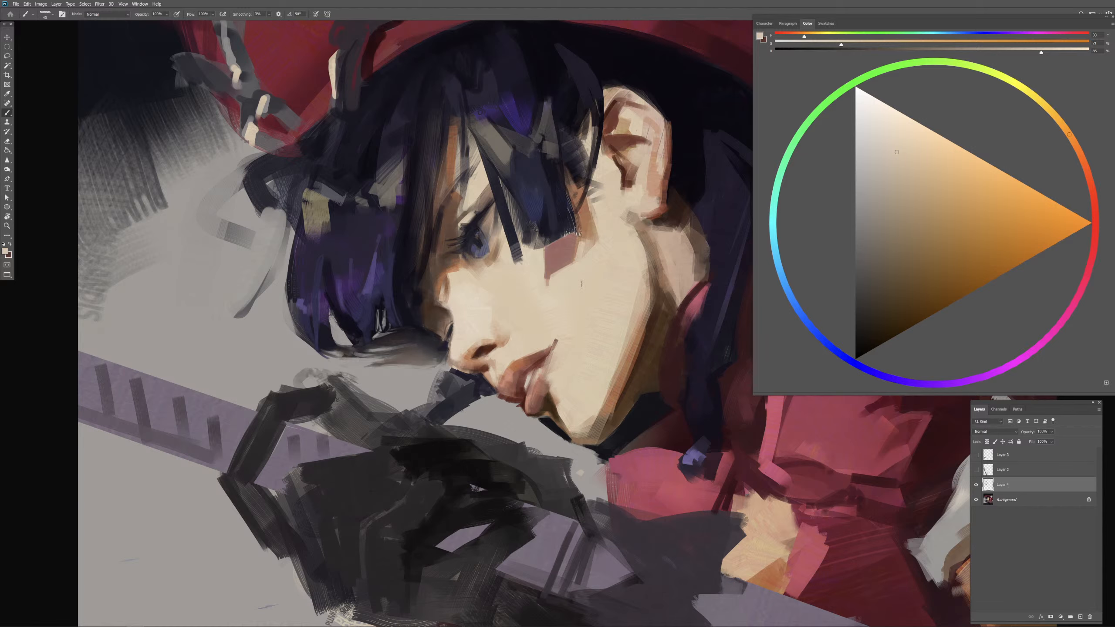
alt+click(588, 256)
mouse_move(579, 246)
mouse_down()
mouse_move(559, 269)
mouse_move(571, 255)
mouse_up()
alt+right_click(561, 268)
alt+right_click(557, 274)
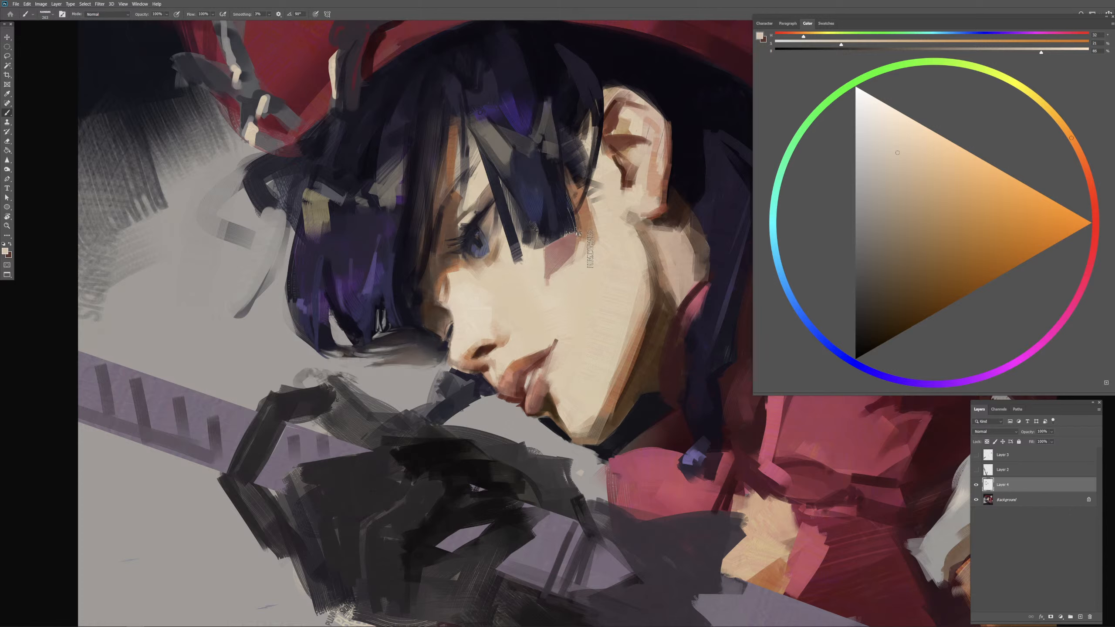
alt+right_click(583, 261)
alt+click(561, 258)
alt+right_click(567, 269)
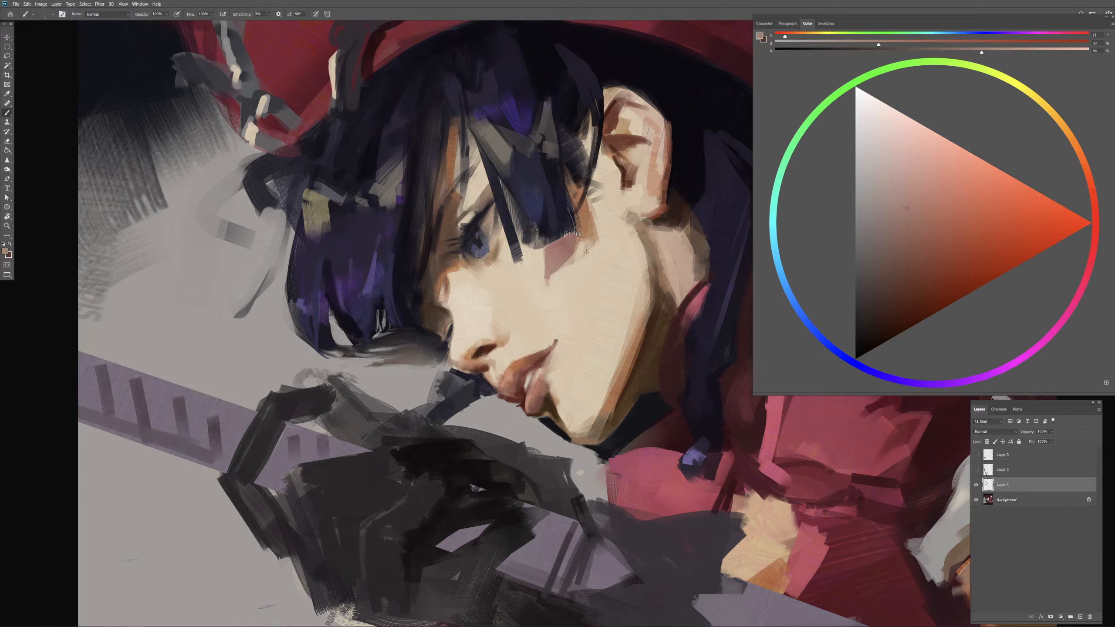
Step: Soften the transition between the cheek shadow and the skin beside the bangs with sampled beige and brown
alt+click(582, 260)
alt+right_click(587, 259)
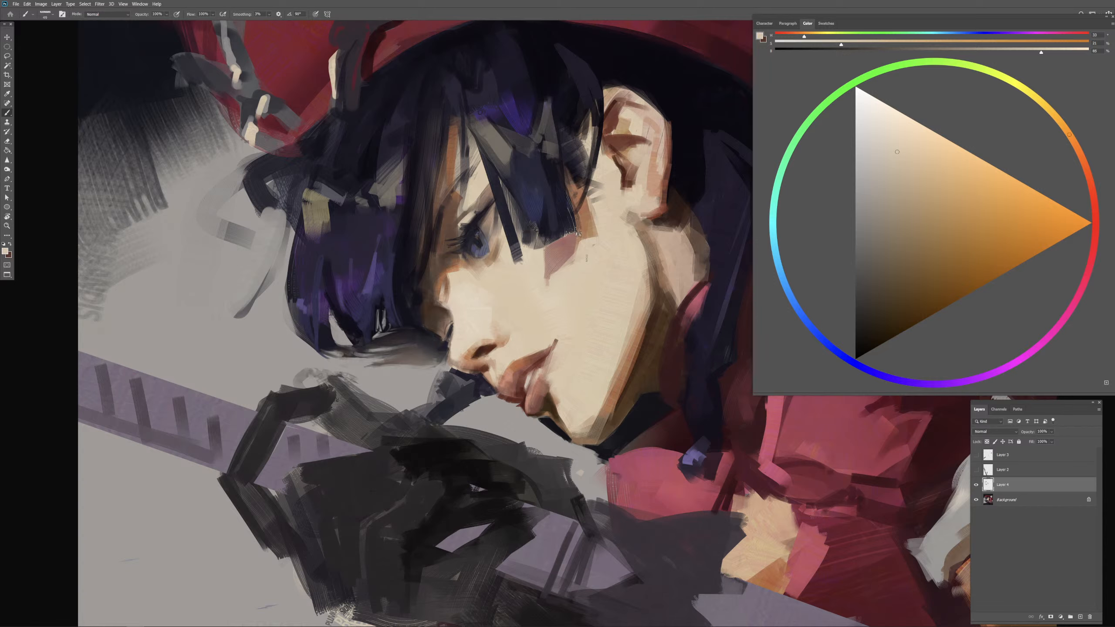
alt+click(591, 222)
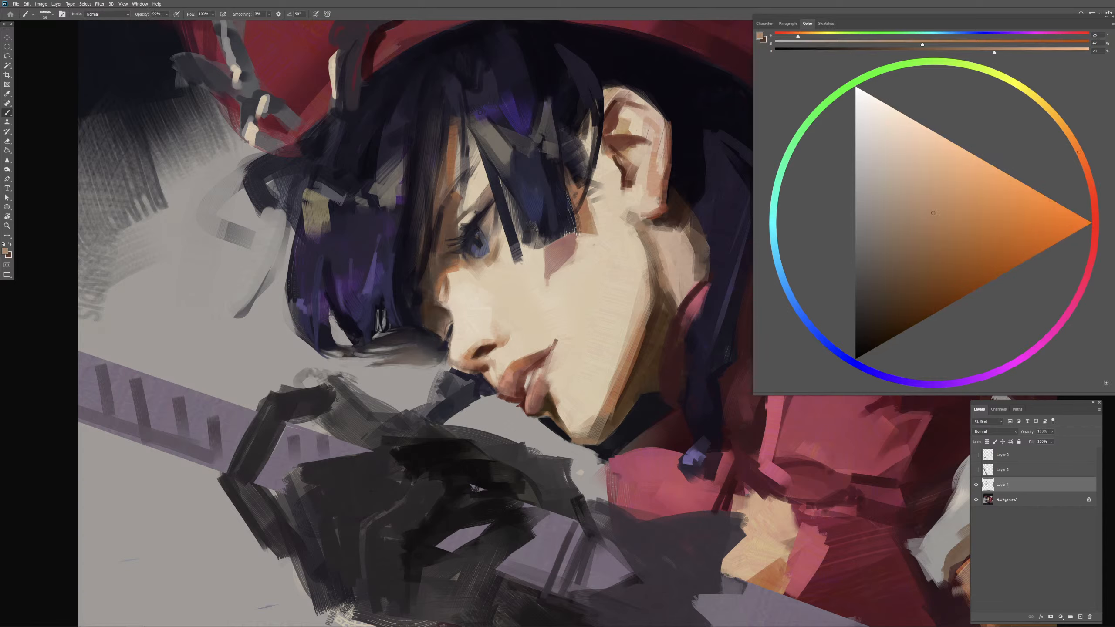
alt+click(562, 242)
key(0)
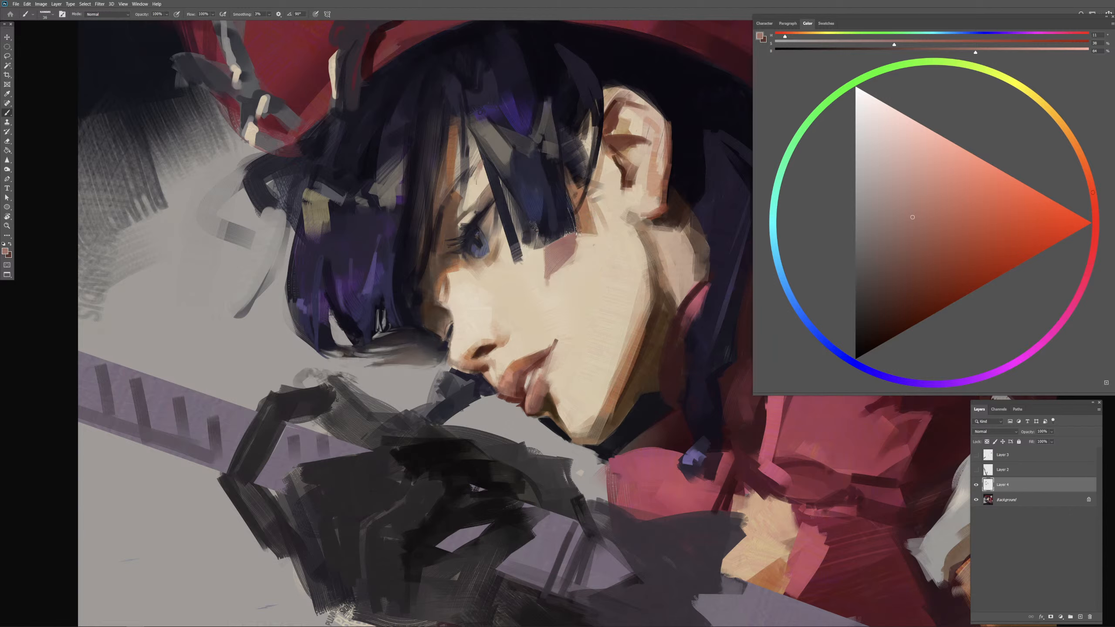
Step: Touch up the brow area with muted red-brown, and refine the hair strand beside the near eye with sampled dark blue
drag(477, 181, 480, 170)
alt+click(503, 201)
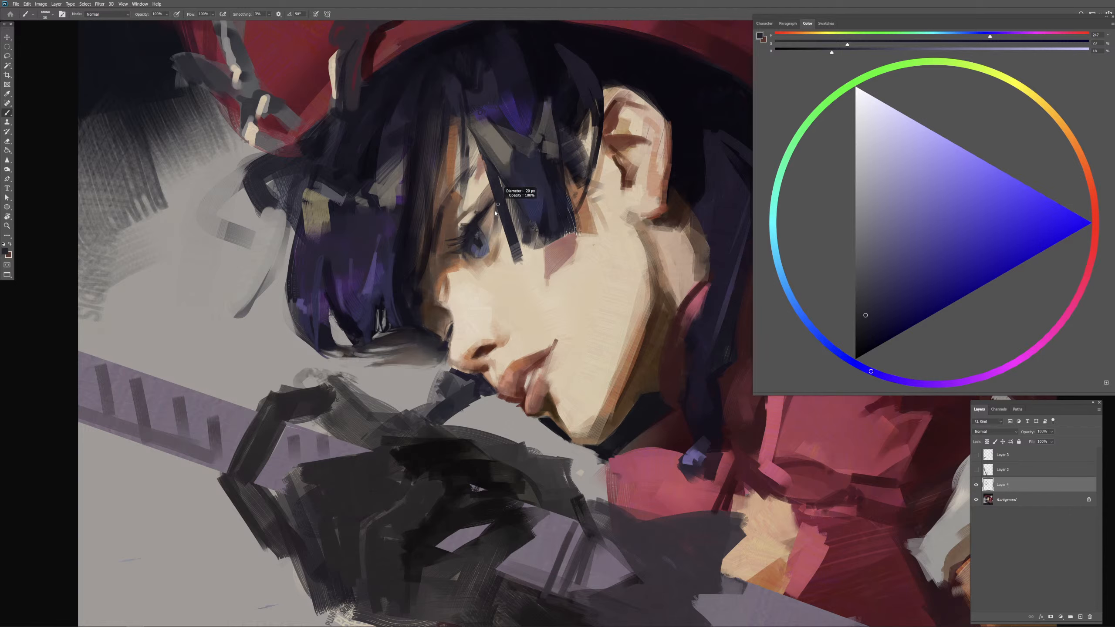
drag(499, 208, 492, 213)
alt+click(545, 169)
alt+click(549, 167)
Step: Paint a thin dark blue-violet stroke along the eyebrow, undoing the first two attempts
drag(441, 243, 460, 184)
drag(449, 221, 478, 168)
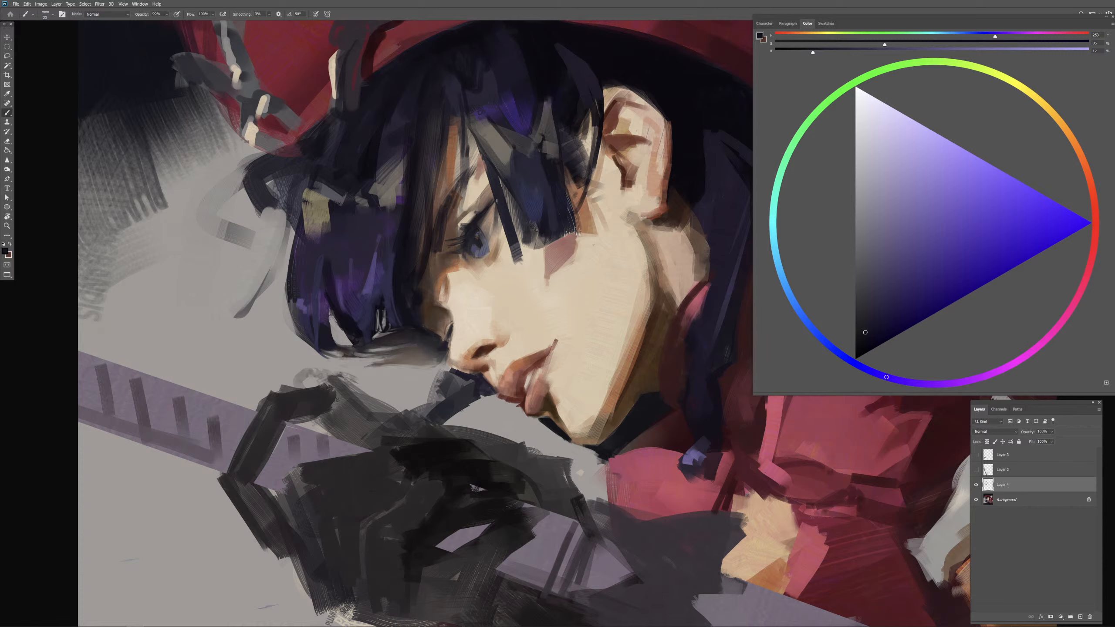
key(ctrl+z)
key(ctrl+z)
drag(444, 211, 468, 168)
Step: Warm the skin between the brow and the near eye with saturated red-orange, and touch up the upper lid with dark violet
alt+drag(459, 232, 455, 232)
alt+click(456, 219)
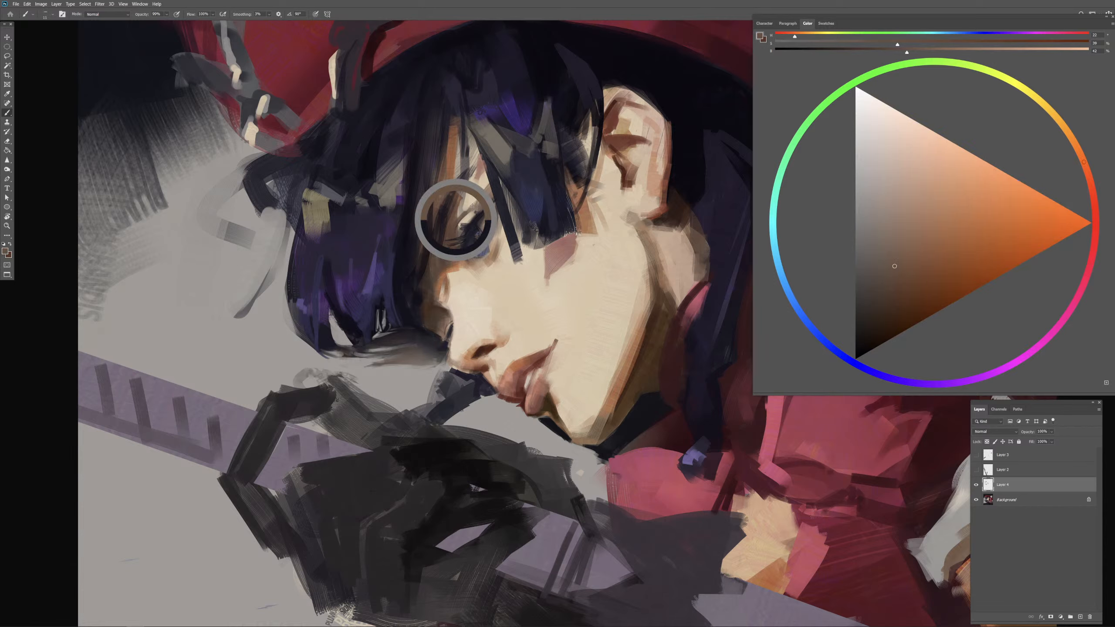
click(958, 254)
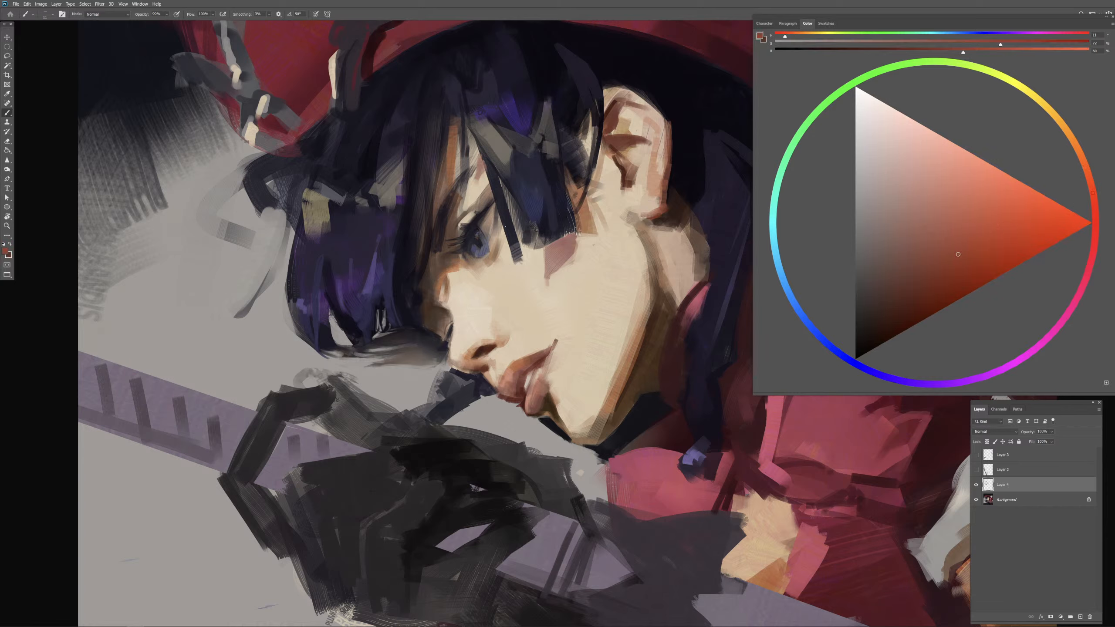
alt+drag(453, 214, 457, 214)
alt+click(483, 214)
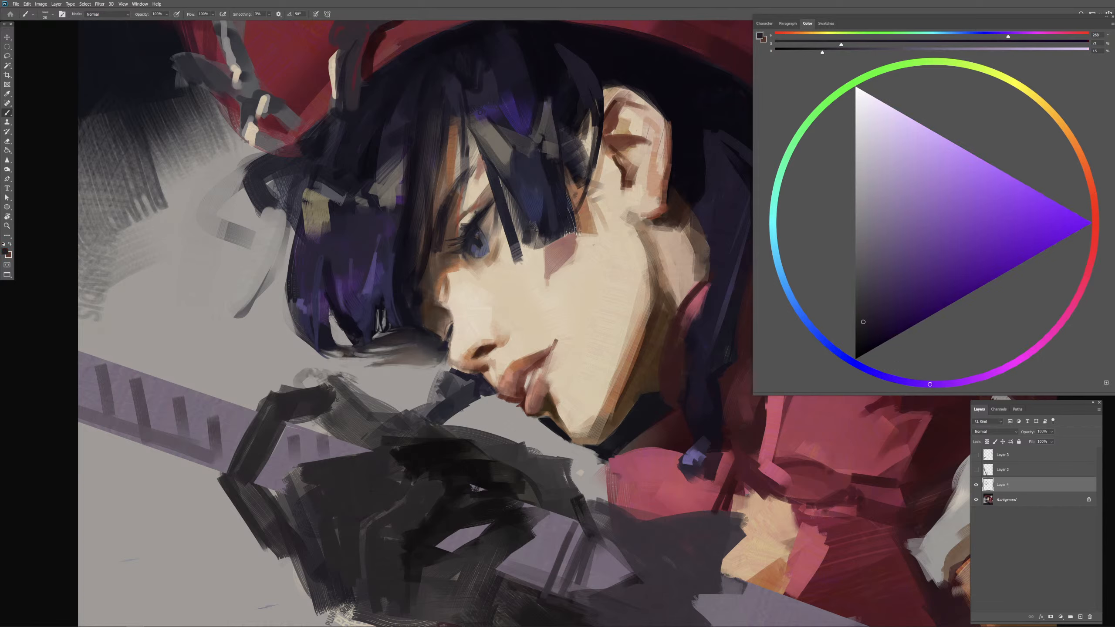
alt+click(488, 227)
Step: Try to lighten the near eye's outer corner with a light warm gray
click(878, 196)
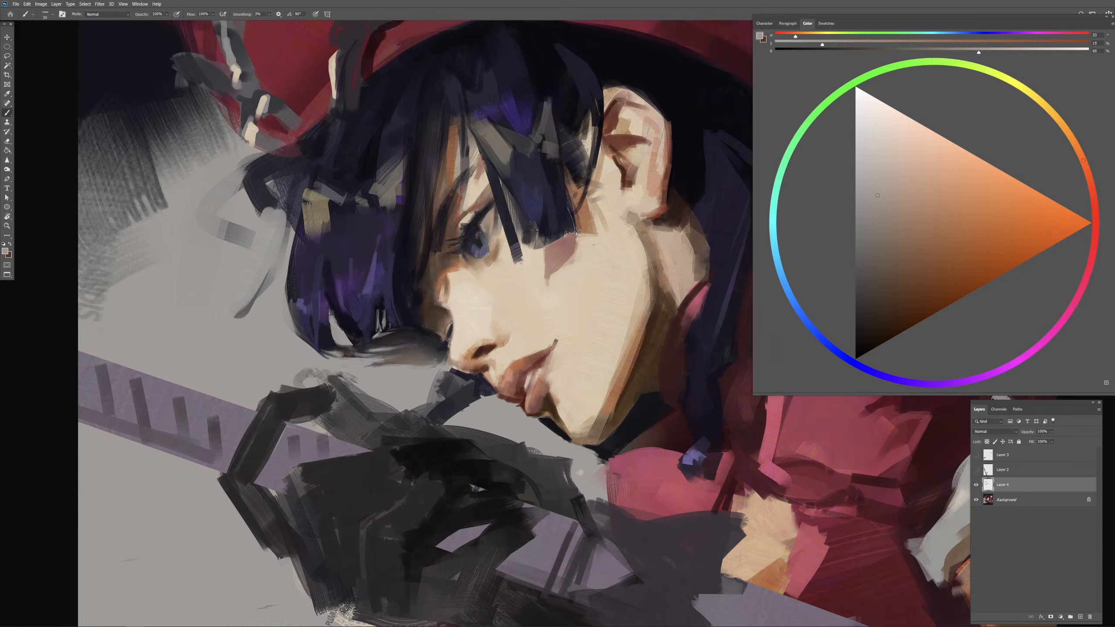
drag(485, 228, 488, 237)
alt+click(488, 215)
mouse_move(489, 215)
mouse_down()
mouse_move(482, 236)
mouse_move(487, 219)
mouse_up()
alt+click(473, 225)
key(ctrl+z)
key(ctrl+z)
key(ctrl+z)
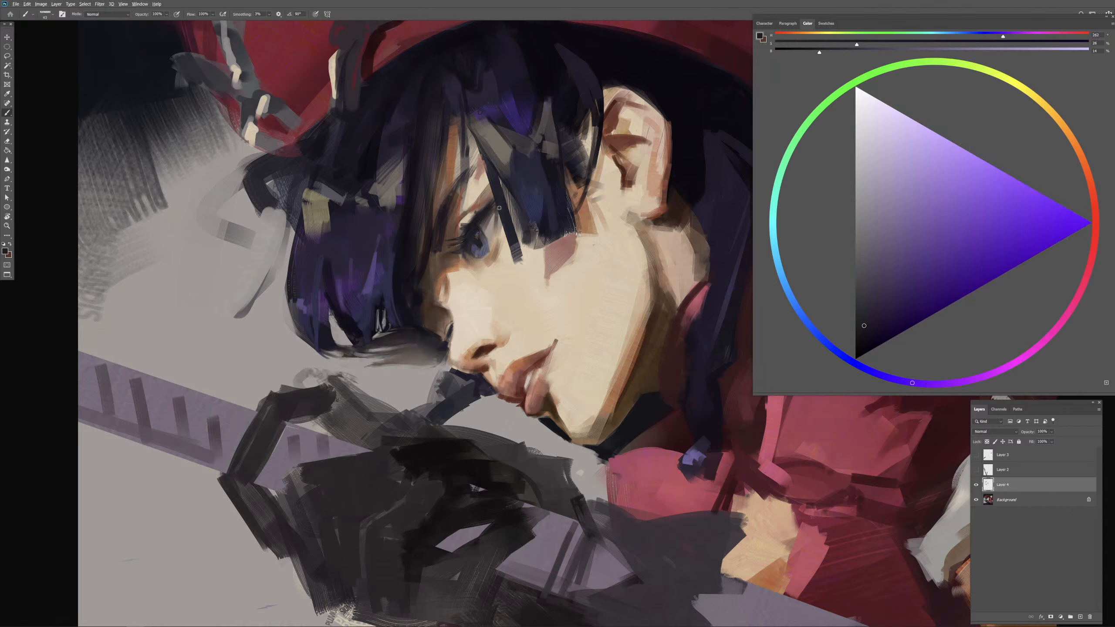
Step: Refine the near eye's outer corner and lower lid with a smaller brush, using warm gray, tan and sampled beige
key(bracketleft)
key(bracketleft)
alt+click(491, 220)
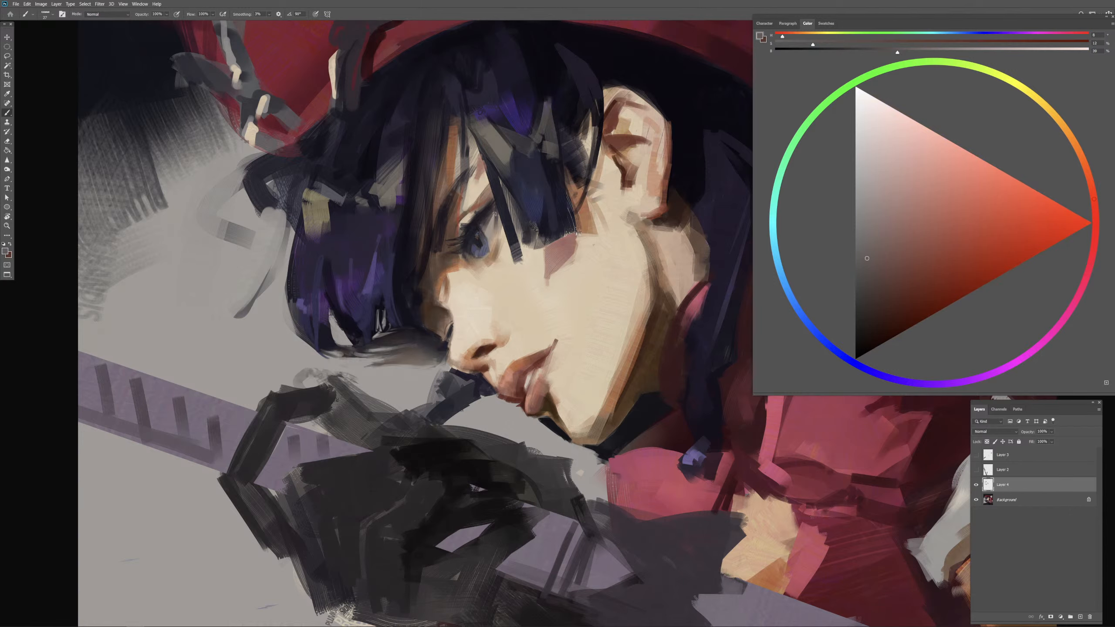
alt+click(491, 252)
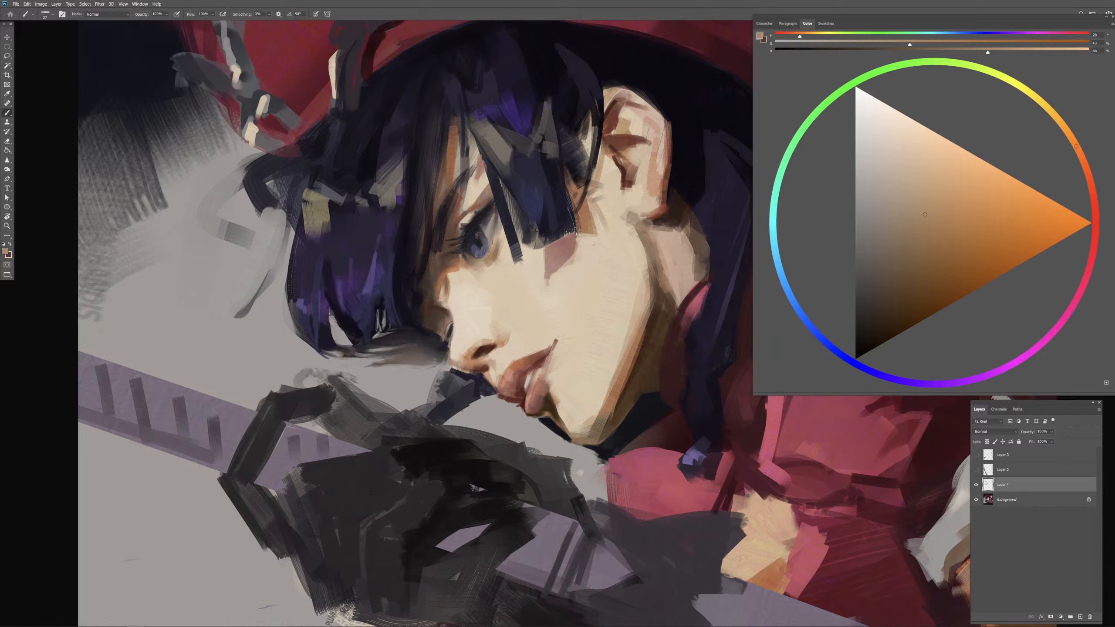
alt+click(491, 254)
key(bracketright)
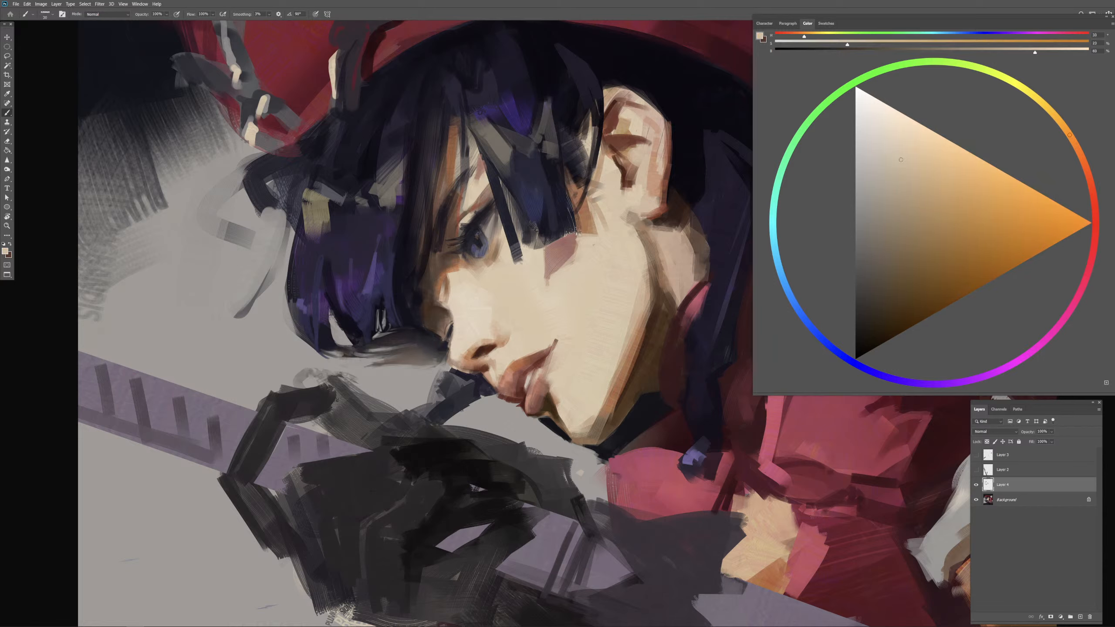
alt+click(490, 260)
Step: Brighten the side of the nose with a pale cream tone, and undo the last stroke
alt+click(504, 266)
alt+click(523, 332)
alt+click(465, 328)
click(875, 116)
drag(502, 311, 494, 312)
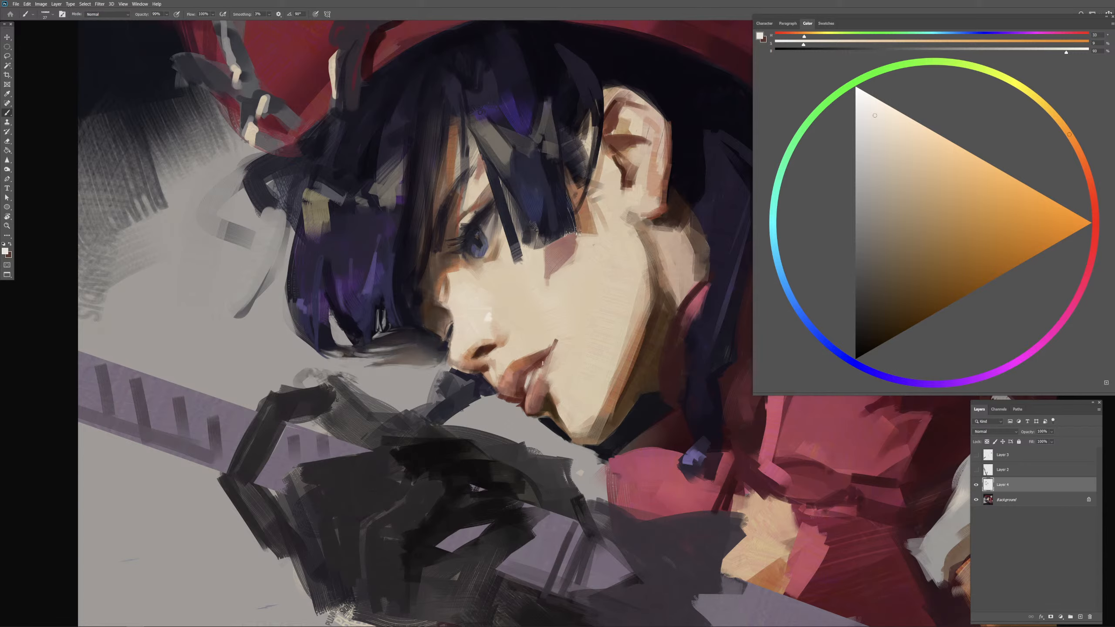
mouse_move(478, 305)
mouse_down()
mouse_move(509, 305)
mouse_move(488, 312)
mouse_up()
mouse_move(484, 303)
mouse_down()
mouse_move(463, 318)
mouse_move(451, 290)
mouse_move(451, 301)
mouse_up()
mouse_move(475, 295)
mouse_down()
mouse_move(463, 305)
mouse_move(486, 308)
mouse_move(467, 343)
mouse_up()
key(ctrl+z)
Step: Strengthen the nose highlight with a near-white cream
click(868, 100)
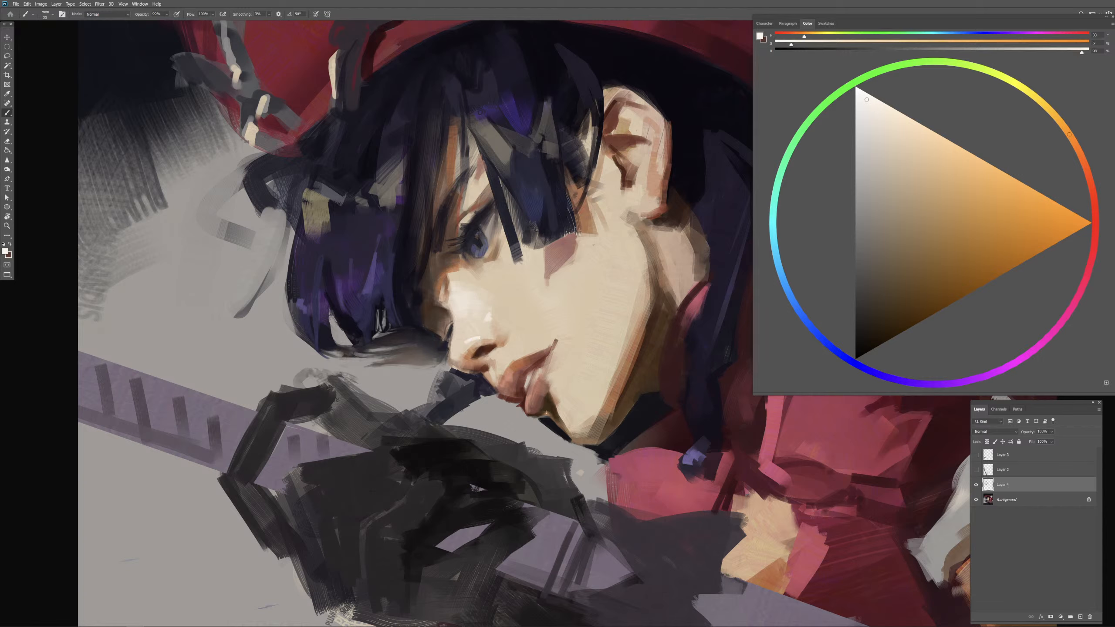
drag(484, 313, 485, 326)
alt+click(483, 325)
drag(490, 316, 498, 304)
Step: Extend the pale cream highlight from the nose across the upper cheek beneath the near eye
drag(568, 321, 552, 277)
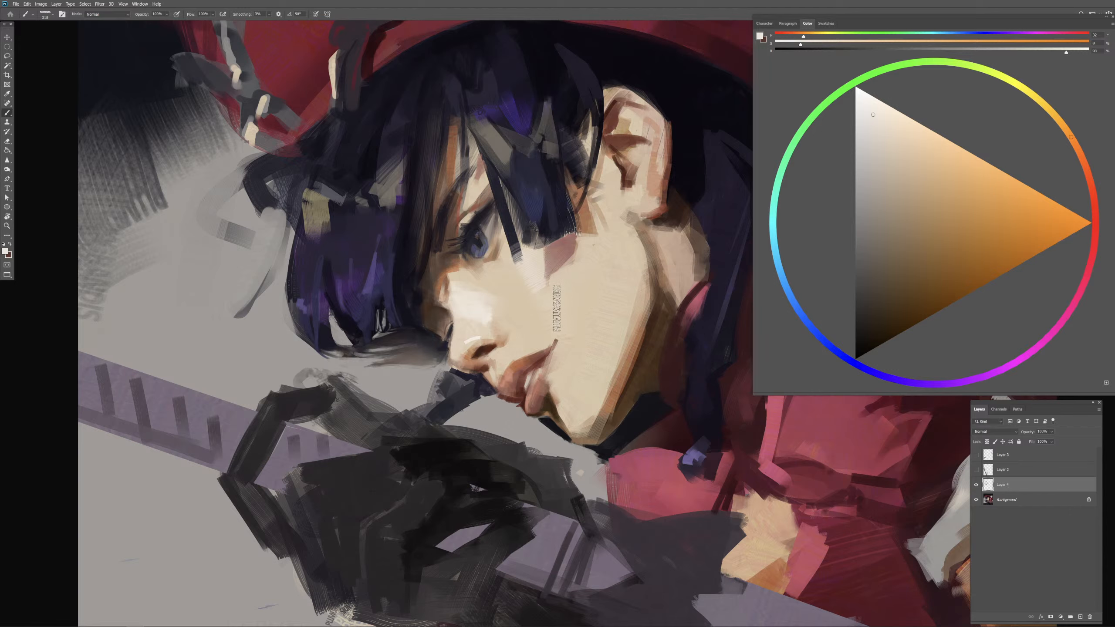
alt+click(520, 300)
mouse_move(518, 299)
mouse_down()
mouse_move(483, 303)
mouse_move(490, 314)
mouse_up()
alt+click(461, 309)
Step: Cover the olive patch in the front hair with sampled dark violet and refine the dark strands near the crown
alt+click(410, 215)
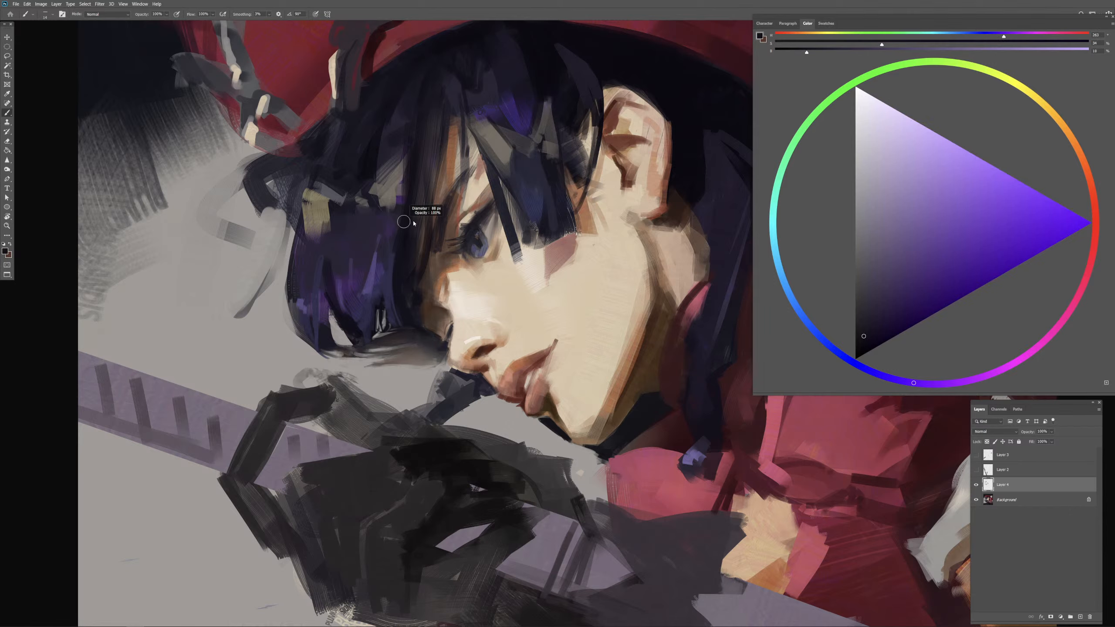
mouse_move(324, 180)
mouse_down()
mouse_move(313, 230)
mouse_move(338, 189)
mouse_up()
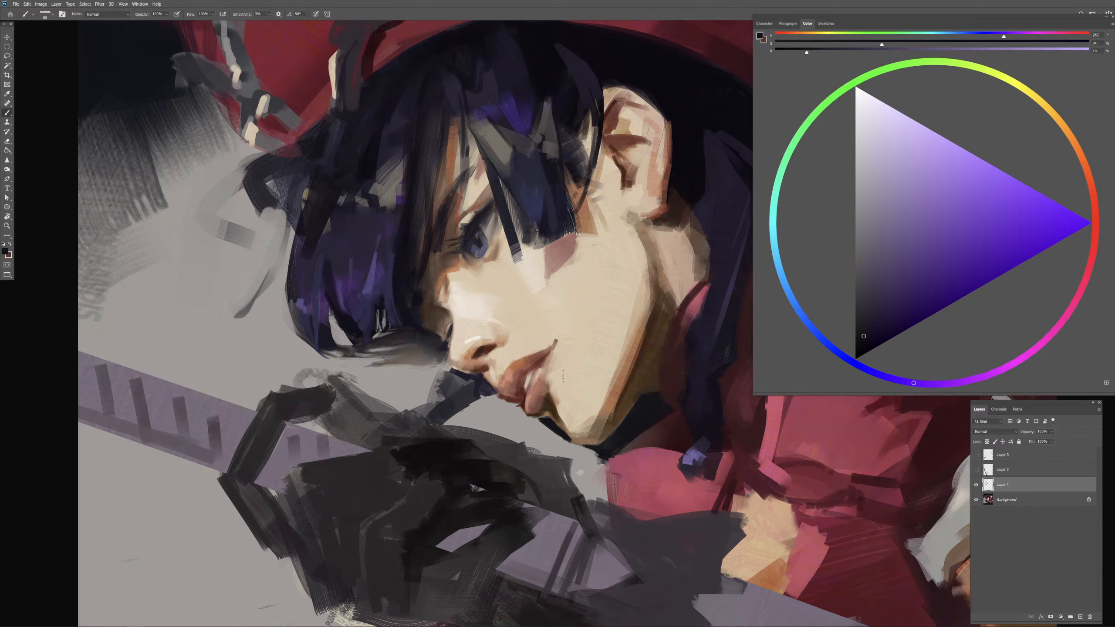
scroll(563, 377, down, 1)
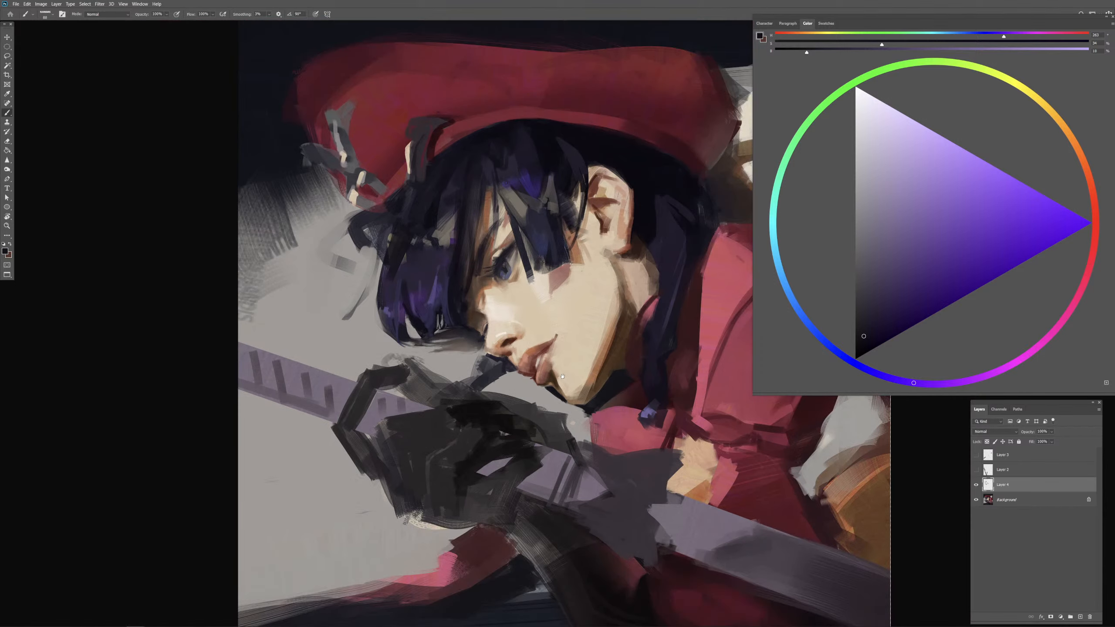
mouse_move(687, 459)
mouse_down()
mouse_move(595, 403)
mouse_move(596, 419)
mouse_up()
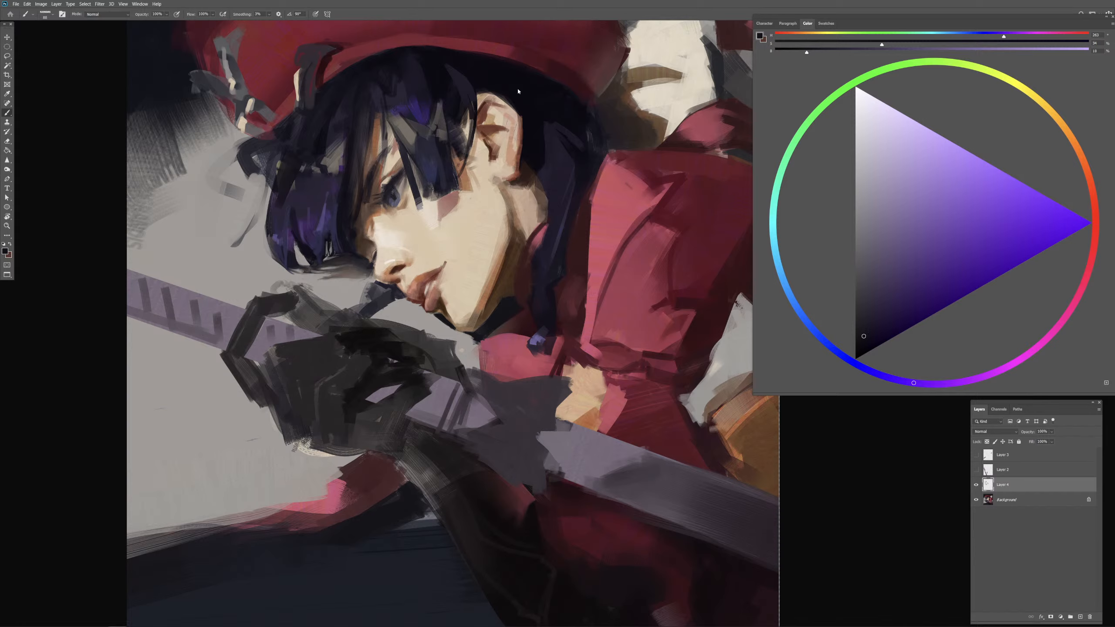
alt+click(470, 68)
alt+click(456, 73)
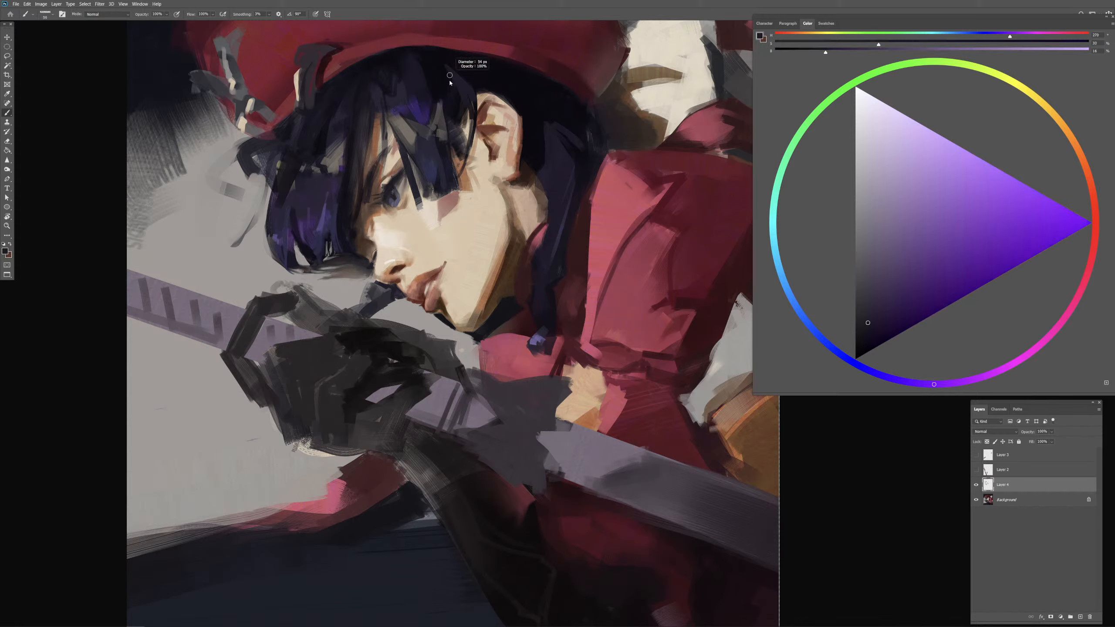
drag(445, 74, 439, 71)
Step: Deepen the hair behind the ear with a sampled near-black violet
alt+click(585, 128)
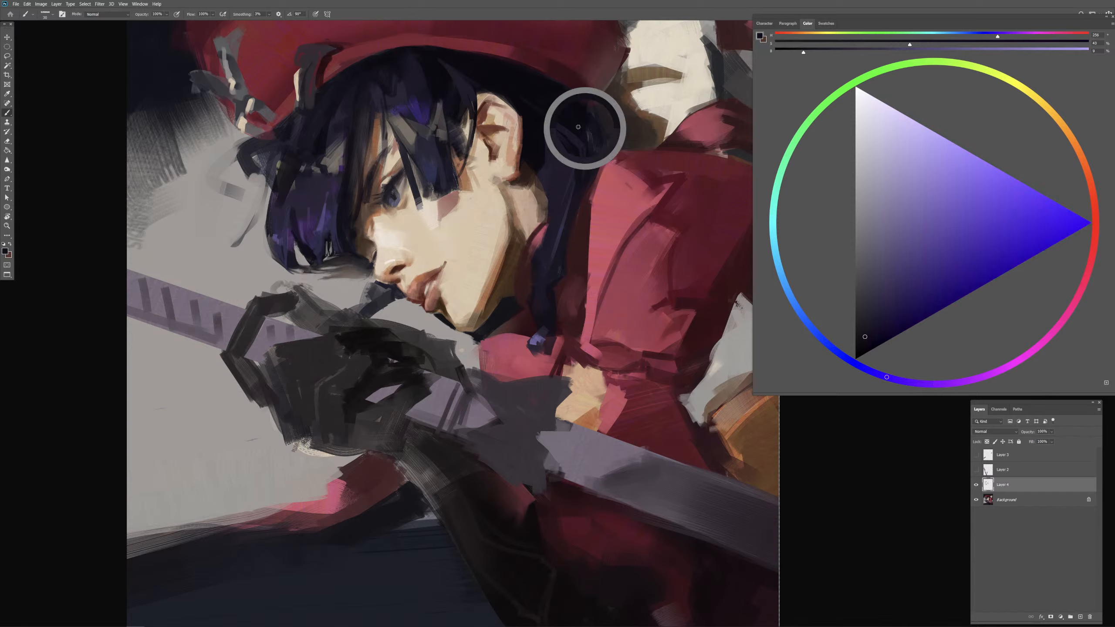
drag(565, 152, 570, 152)
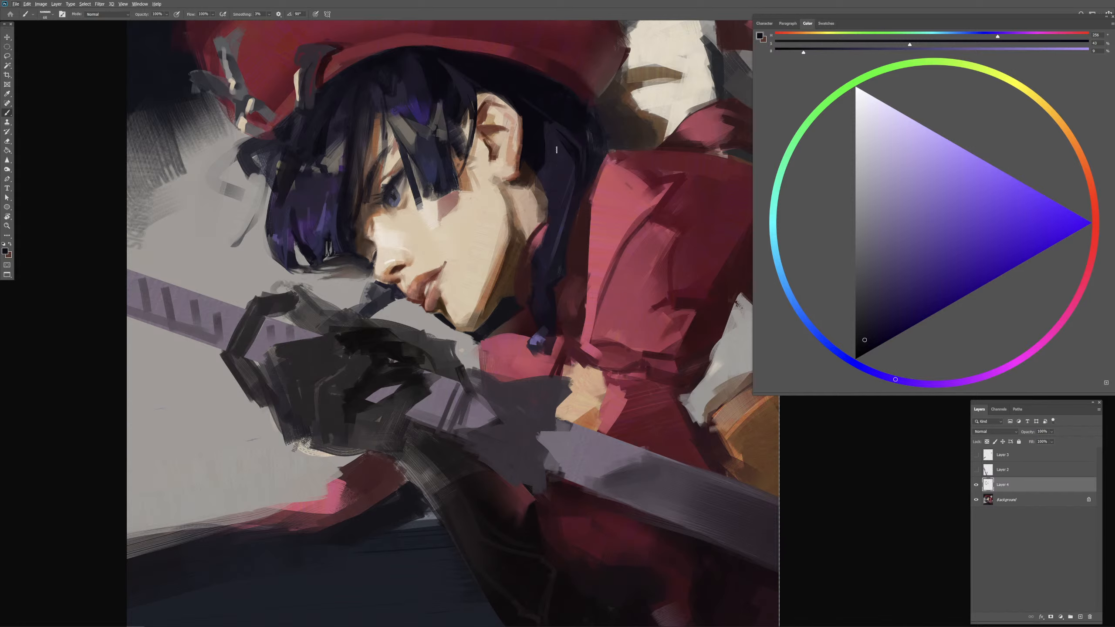
key(period)
Step: Try lighter slate-blue strokes down the long side lock, and undo them
alt+click(457, 149)
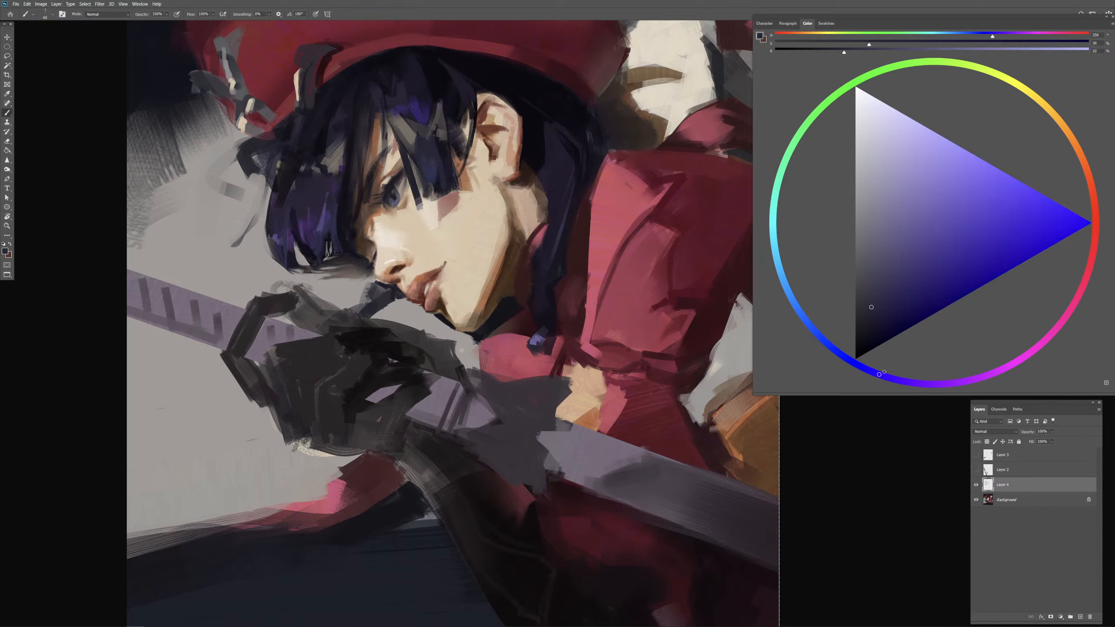
click(878, 284)
mouse_move(543, 158)
mouse_down()
mouse_move(557, 210)
mouse_move(551, 236)
mouse_up()
key(ctrl+z)
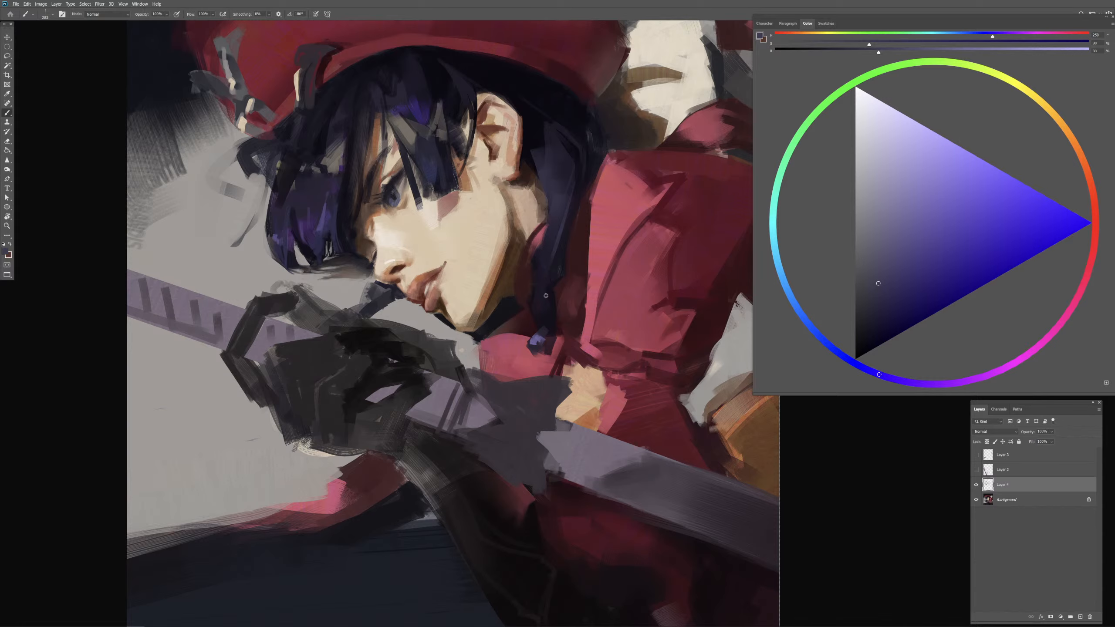
mouse_move(542, 304)
mouse_down()
mouse_move(546, 352)
mouse_move(542, 319)
mouse_move(553, 340)
mouse_move(545, 332)
mouse_move(545, 361)
mouse_move(552, 332)
mouse_up()
key(ctrl+z)
key(ctrl+z)
Step: Refine the long side lock beside the neck with sampled navy and near-black blue, and undo the last stroke
drag(558, 290, 552, 266)
alt+click(542, 135)
alt+click(542, 123)
mouse_move(524, 220)
mouse_down()
mouse_move(548, 242)
mouse_move(538, 268)
mouse_up()
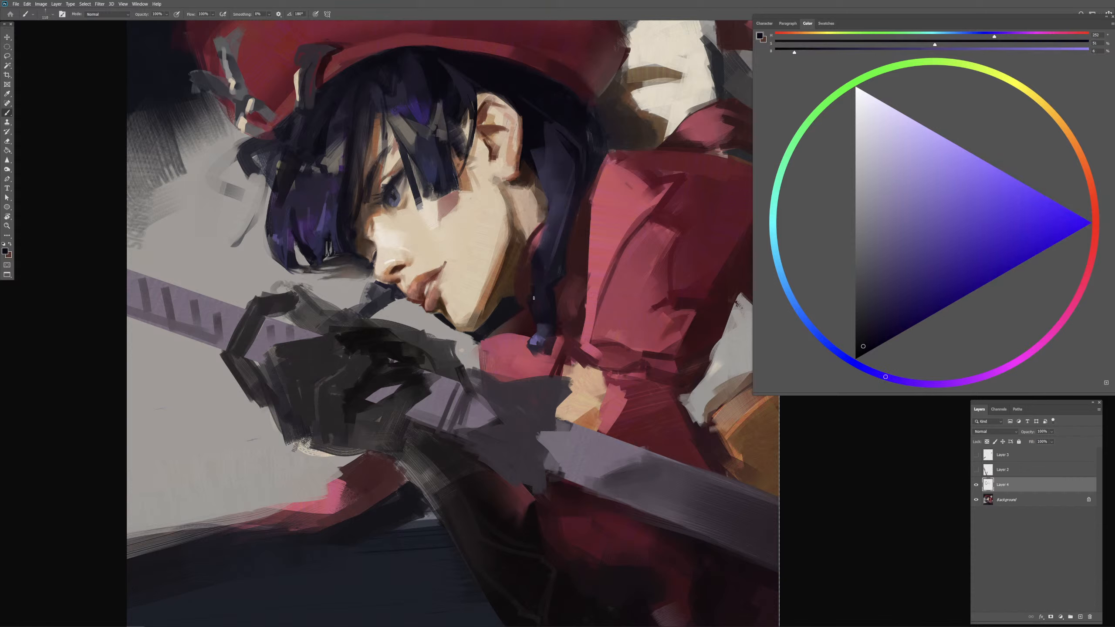
alt+click(551, 225)
drag(549, 262, 548, 278)
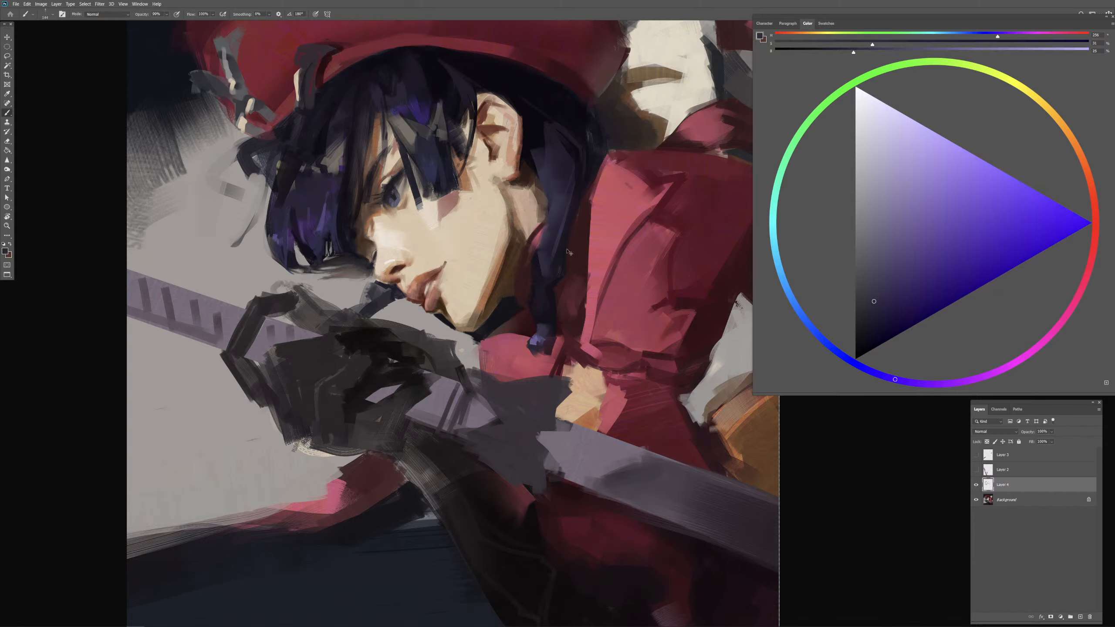
key(ctrl+z)
Step: Clean up the coat's front edge beside the side lock with sampled pink-red and dark maroon
alt+click(584, 259)
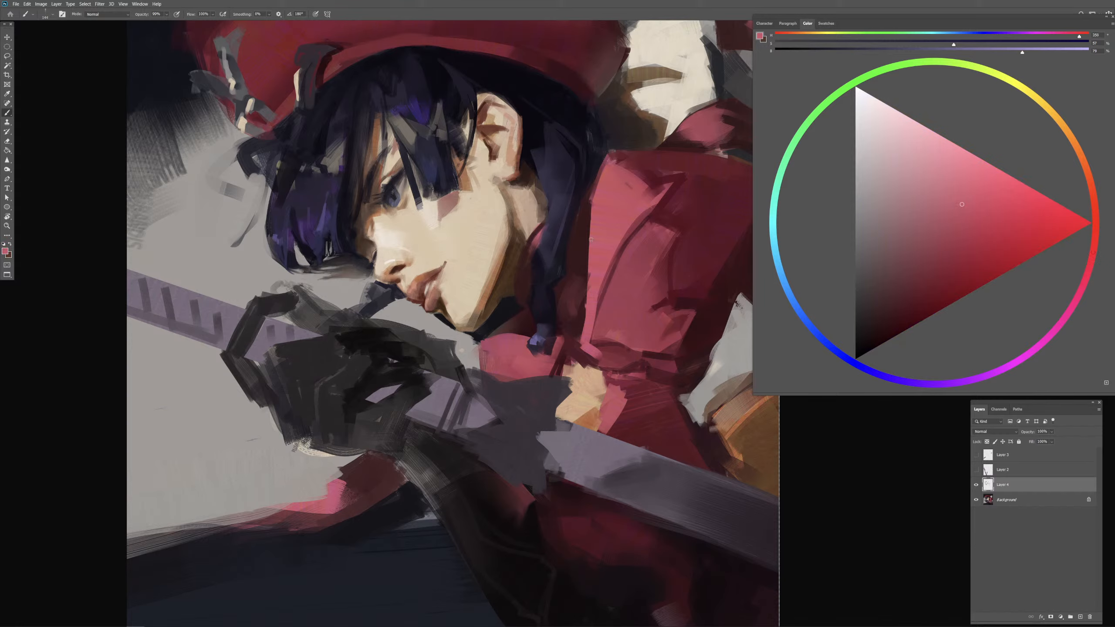
key(ctrl+z)
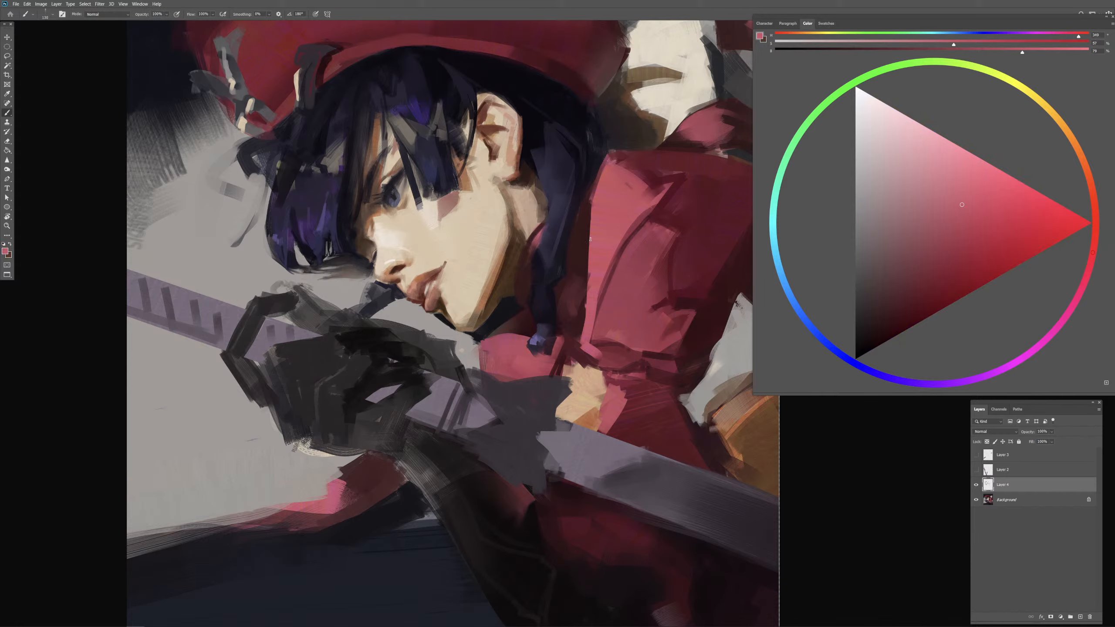
mouse_move(588, 238)
mouse_down()
mouse_move(574, 268)
mouse_move(587, 270)
mouse_up()
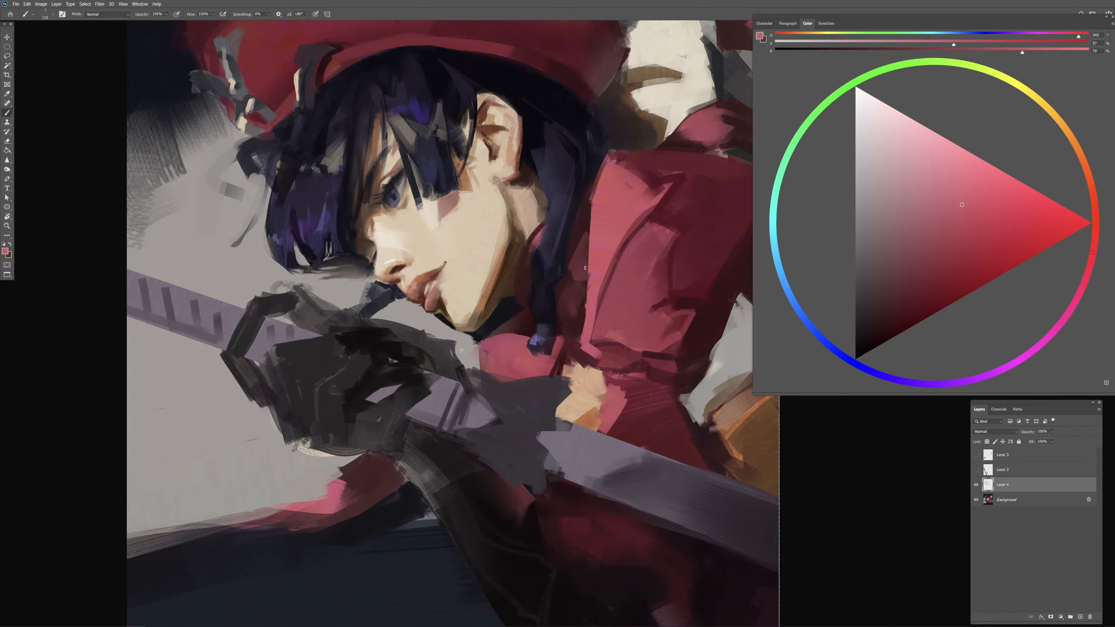
alt+click(583, 237)
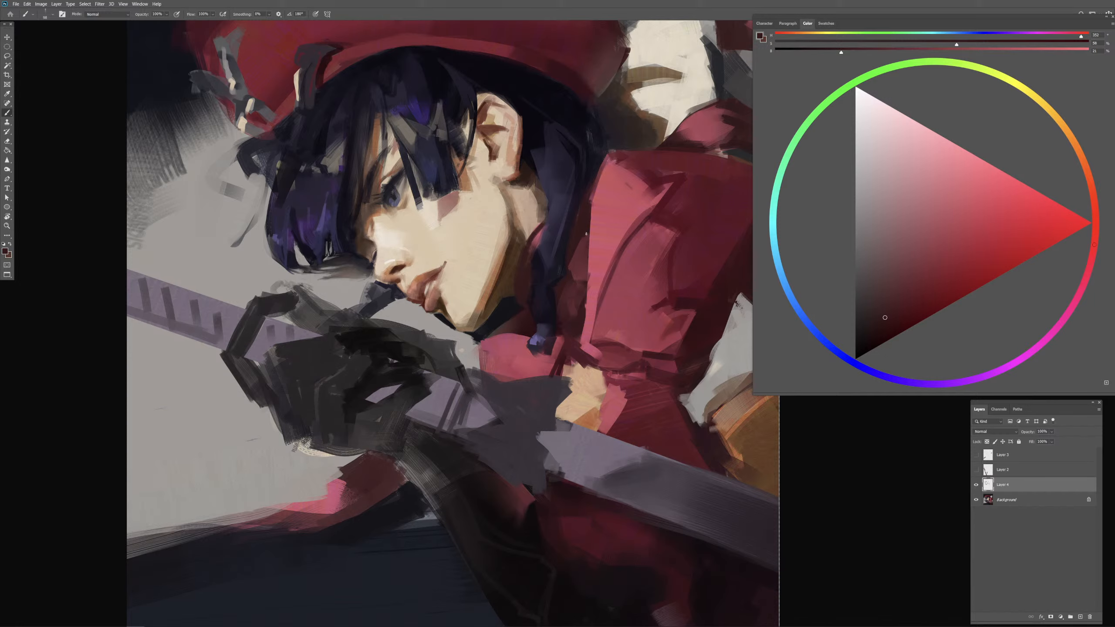
alt+drag(573, 257, 575, 257)
Step: Deepen the shadow between the side lock and the coat front with a darker maroon
drag(655, 353, 593, 355)
alt+click(704, 262)
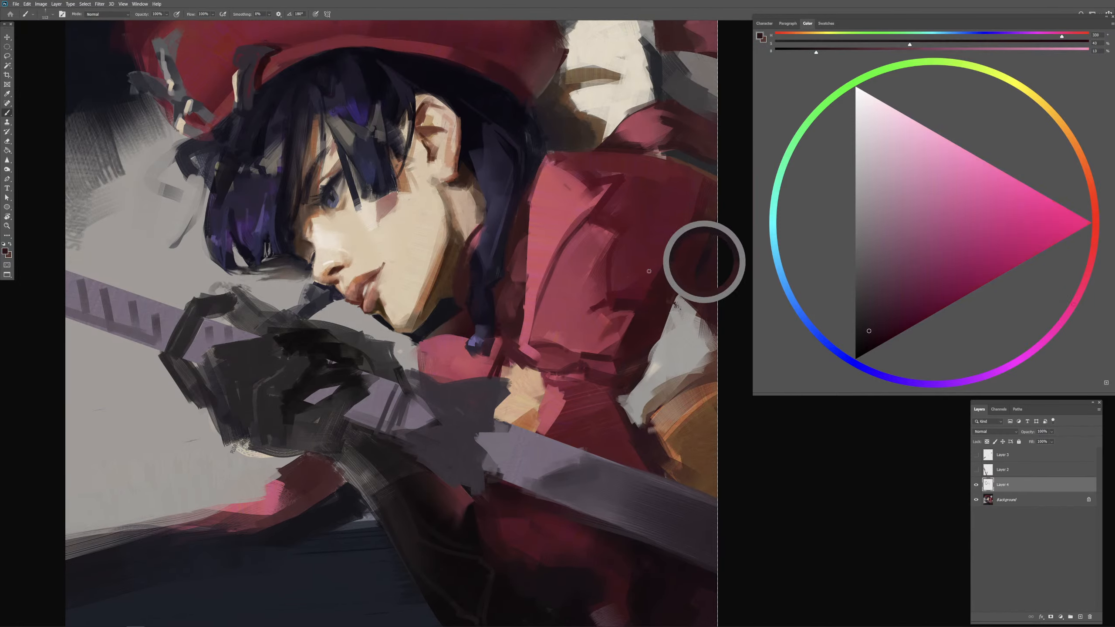
alt+click(519, 223)
click(880, 332)
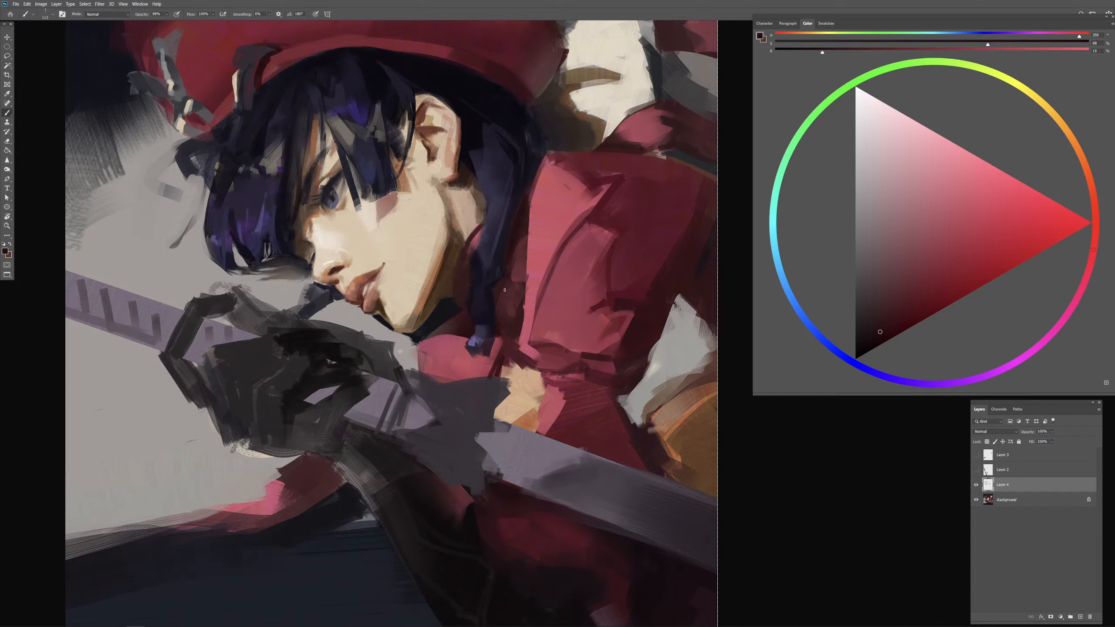
drag(504, 306, 559, 306)
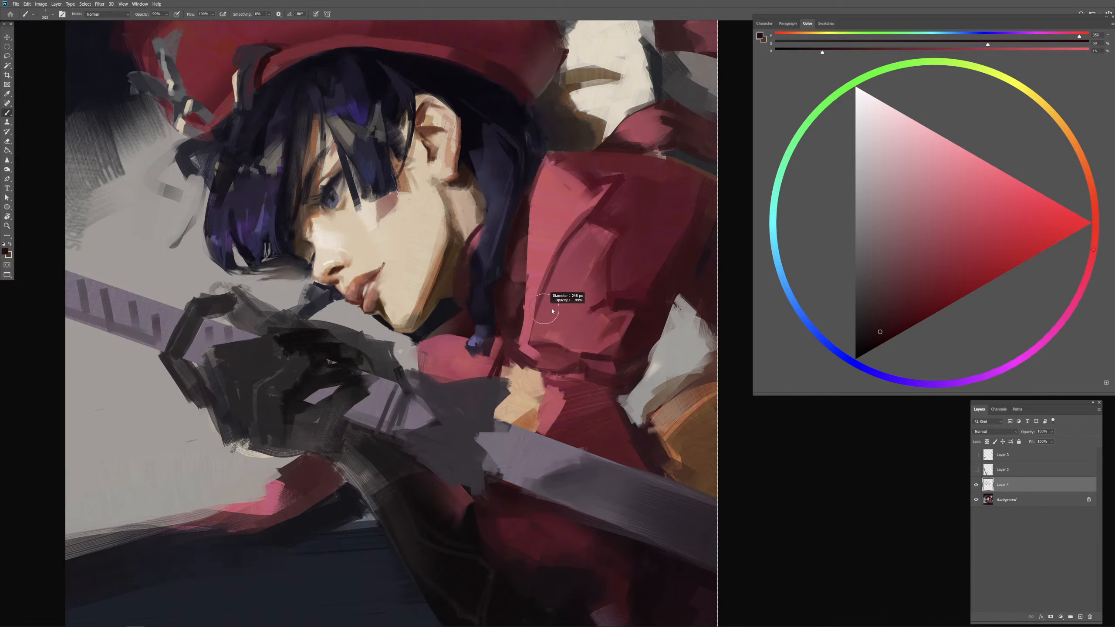
Step: Soften the folds on the coat sleeve and paint over the dark crease near the elbow with sampled pink-reds
alt+click(603, 216)
mouse_move(599, 243)
mouse_down()
mouse_move(552, 285)
mouse_move(580, 284)
mouse_move(545, 297)
mouse_up()
alt+click(550, 243)
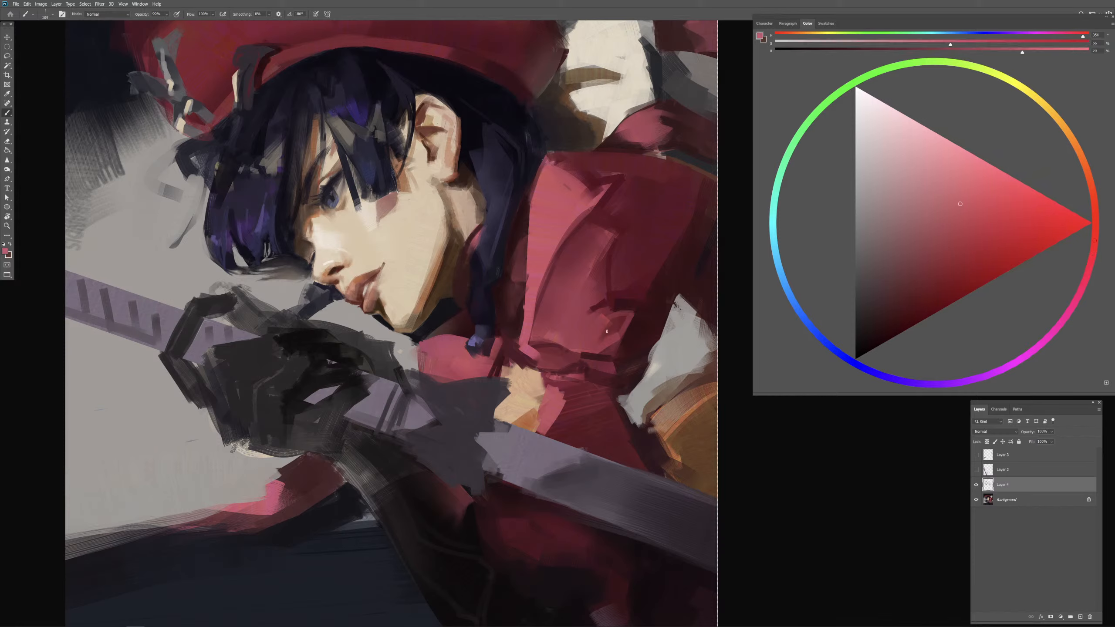
mouse_move(611, 323)
mouse_down()
mouse_move(603, 347)
mouse_move(583, 341)
mouse_move(625, 317)
mouse_up()
alt+click(589, 340)
alt+click(620, 316)
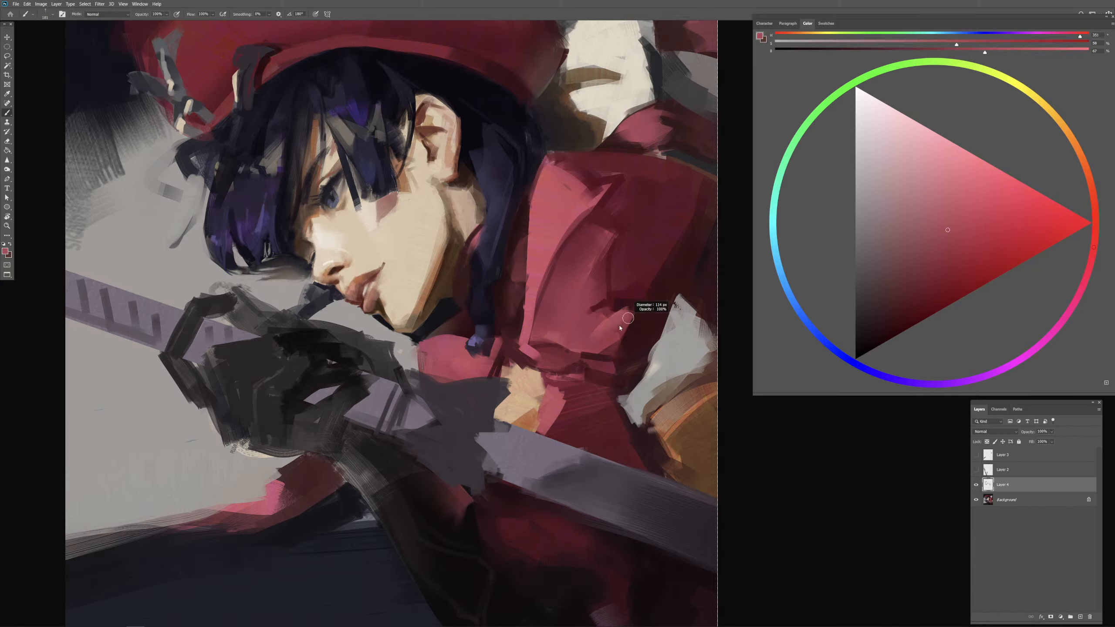
Step: Blend the sleeve's middle and the lower lapel with sampled reds, enlarging the brush to 511 px
alt+click(641, 326)
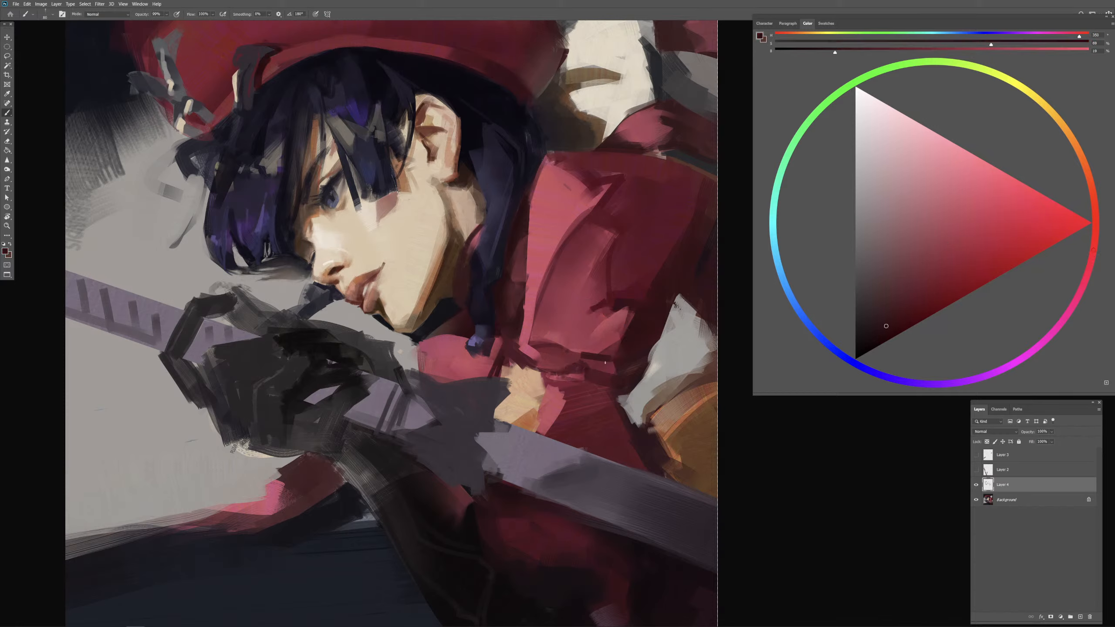
alt+click(639, 263)
drag(591, 282, 613, 274)
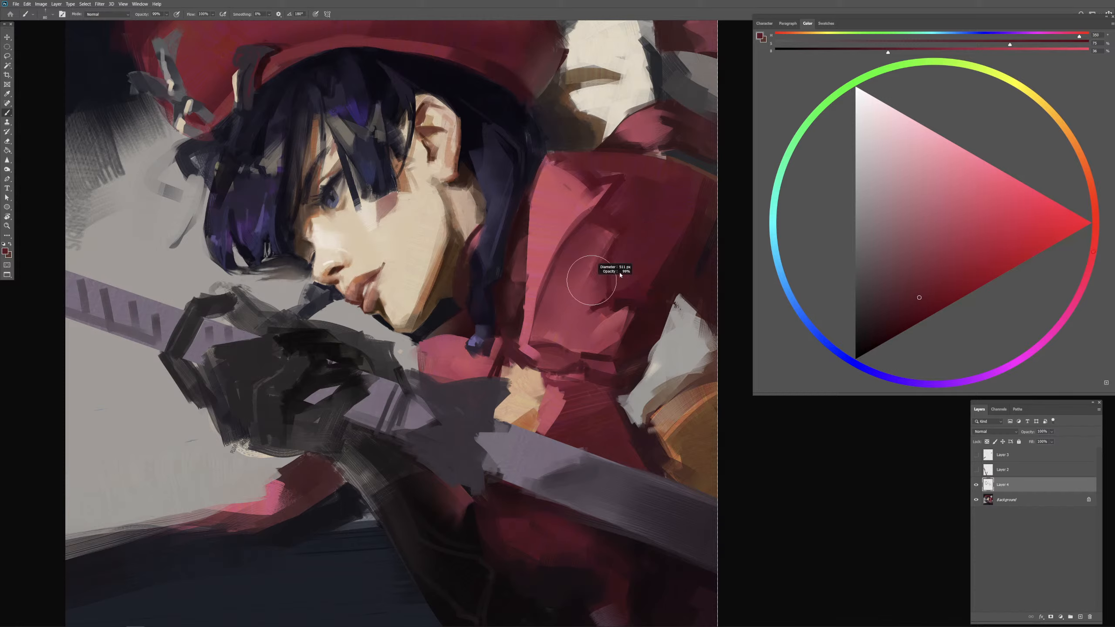
drag(546, 308, 523, 334)
alt+click(545, 291)
alt+click(526, 332)
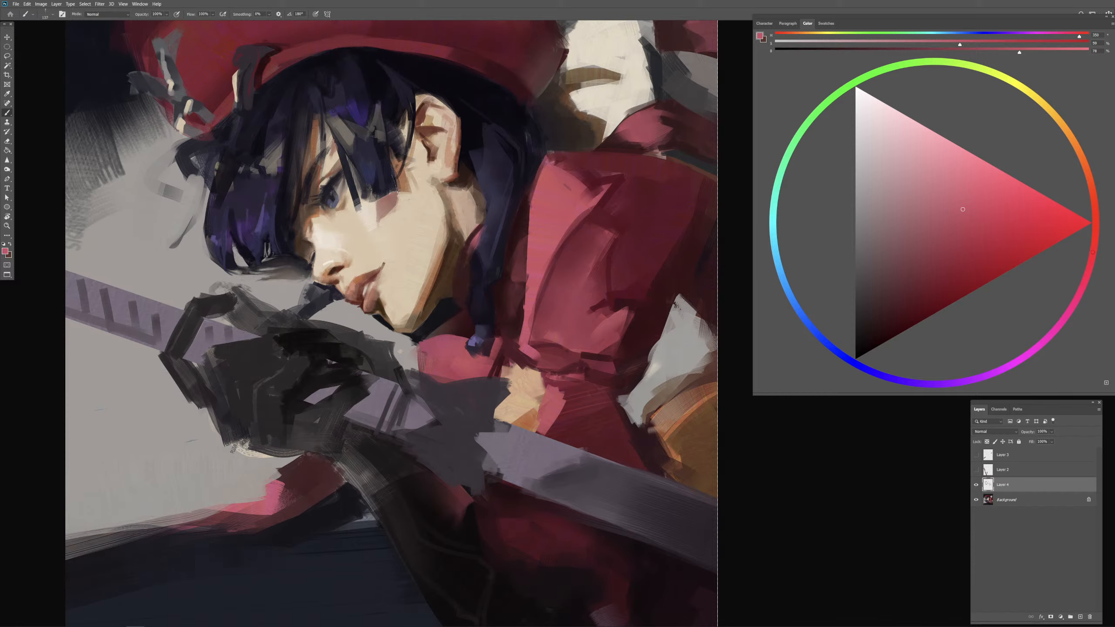
Step: Smooth the upper lapel and shoulder of the coat with alternating sampled pinks and reds
alt+click(544, 236)
drag(538, 228, 539, 213)
alt+click(578, 207)
alt+click(617, 175)
drag(617, 176, 615, 196)
alt+click(685, 251)
drag(624, 239, 607, 202)
alt+click(669, 258)
alt+click(609, 194)
Step: Darken the outer edge of the coat's shoulder and sleeve with sampled dark maroon
alt+click(690, 244)
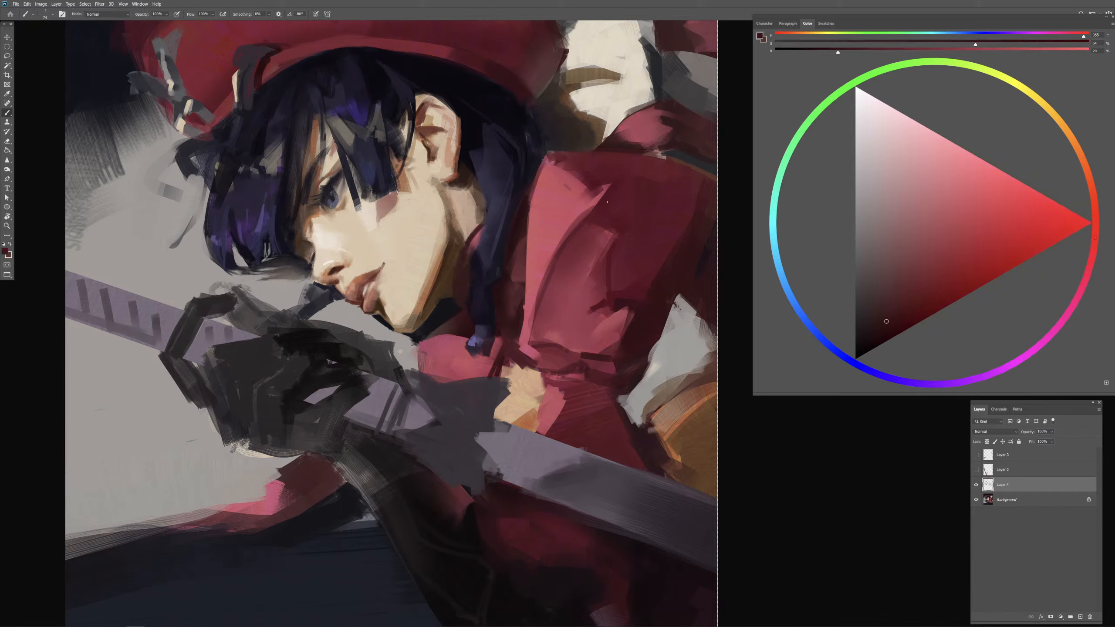
alt+click(701, 210)
drag(680, 213, 685, 213)
mouse_move(680, 203)
mouse_down()
mouse_move(679, 176)
mouse_move(636, 189)
mouse_move(662, 189)
mouse_move(652, 182)
mouse_up()
Step: Try strokes across the coat's shoulder with a sampled cream, and undo them
alt+click(634, 103)
key(ctrl+z)
drag(662, 179, 594, 176)
key(ctrl+z)
key(ctrl+z)
Step: Set the brush opacity to 30% and glaze sampled dark maroon over the sleeve's outer edge
key(3)
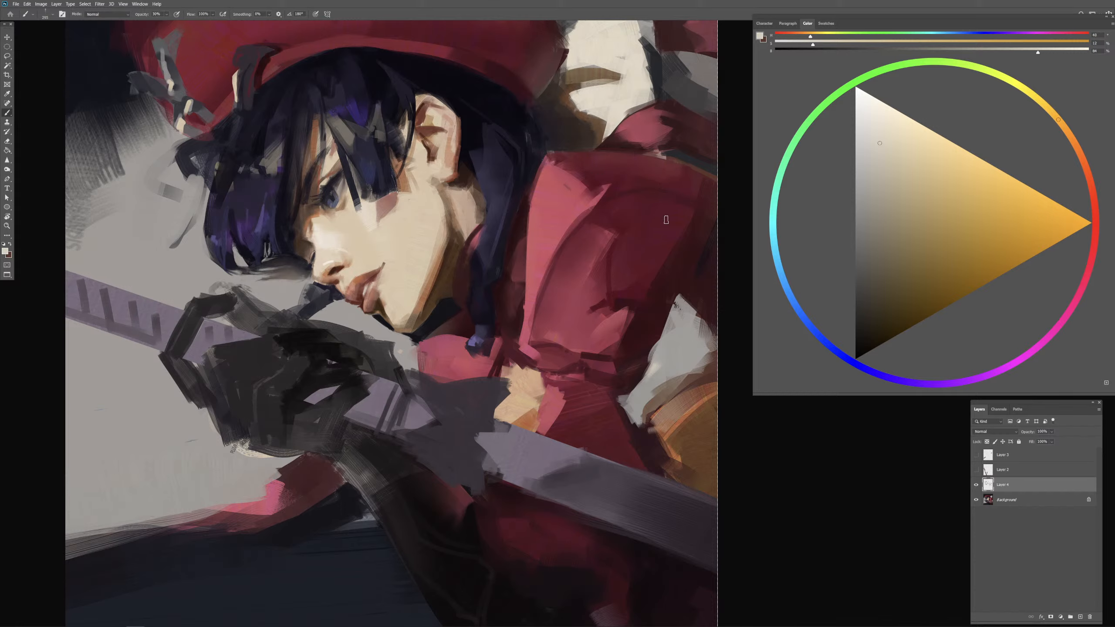
alt+click(712, 244)
mouse_move(694, 198)
mouse_down()
mouse_move(705, 204)
mouse_move(656, 201)
mouse_up()
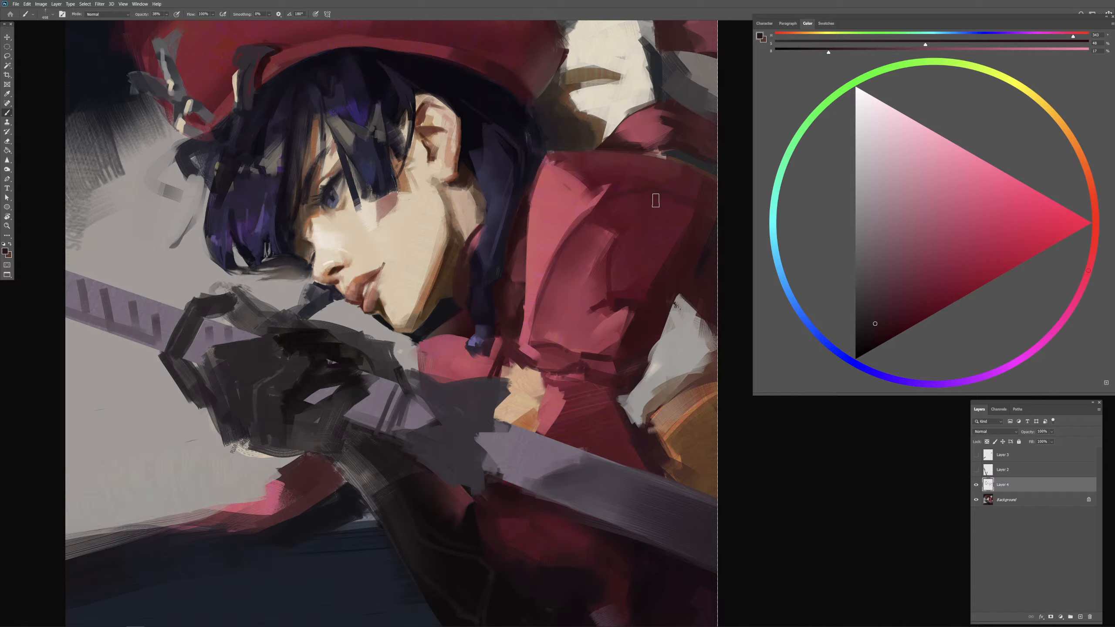
alt+click(707, 251)
Step: Extend the dark maroon shading down the sleeve's shadow side to the pale cloth beneath it
key(ctrl+minus)
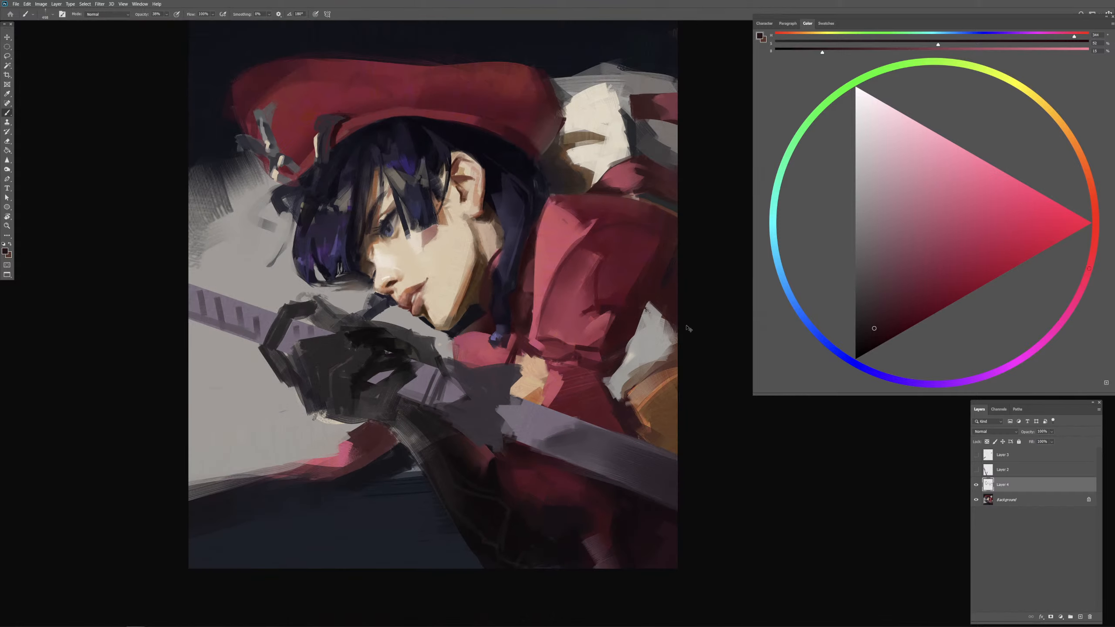
drag(681, 333, 661, 326)
alt+click(652, 269)
mouse_move(654, 283)
mouse_down()
mouse_move(627, 323)
mouse_move(632, 342)
mouse_up()
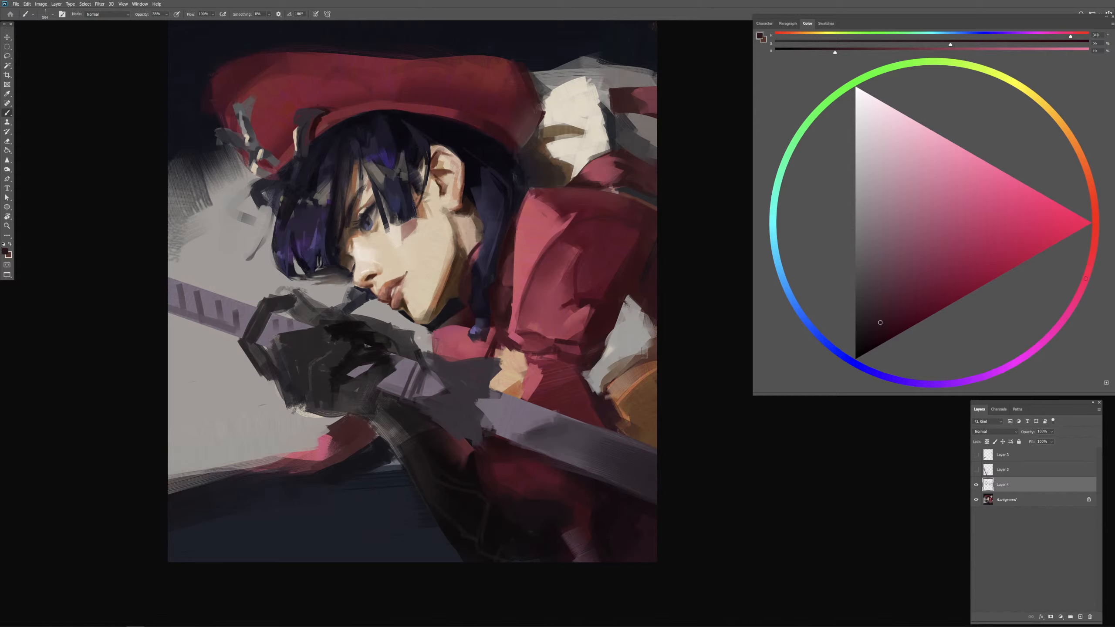
drag(635, 312, 654, 338)
Step: Shade the pale gray cloth beneath the sleeve with sampled gray and a darker brown-gray
alt+click(644, 335)
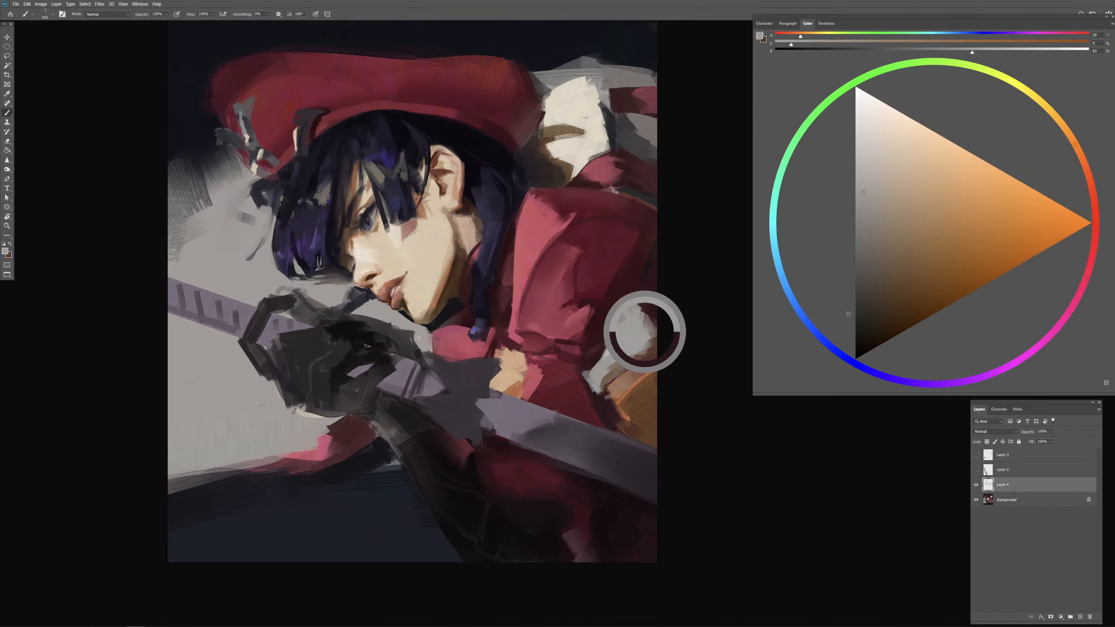
mouse_move(643, 327)
mouse_down()
mouse_move(654, 354)
mouse_move(650, 320)
mouse_up()
click(869, 300)
alt+right_click(657, 347)
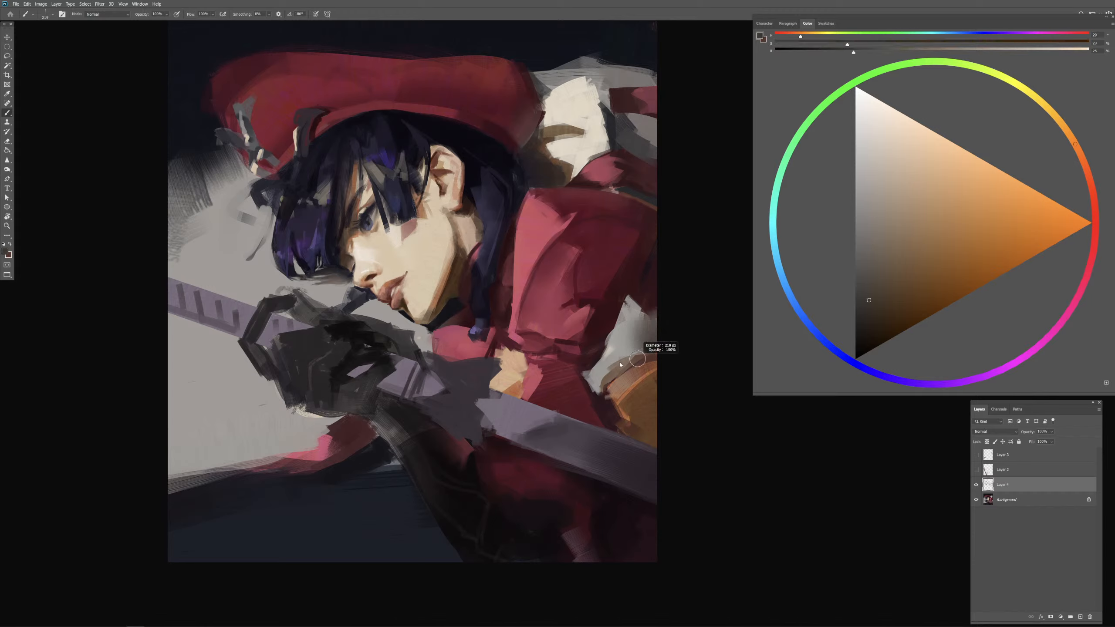
mouse_move(616, 372)
mouse_down()
mouse_move(656, 347)
mouse_move(620, 374)
mouse_up()
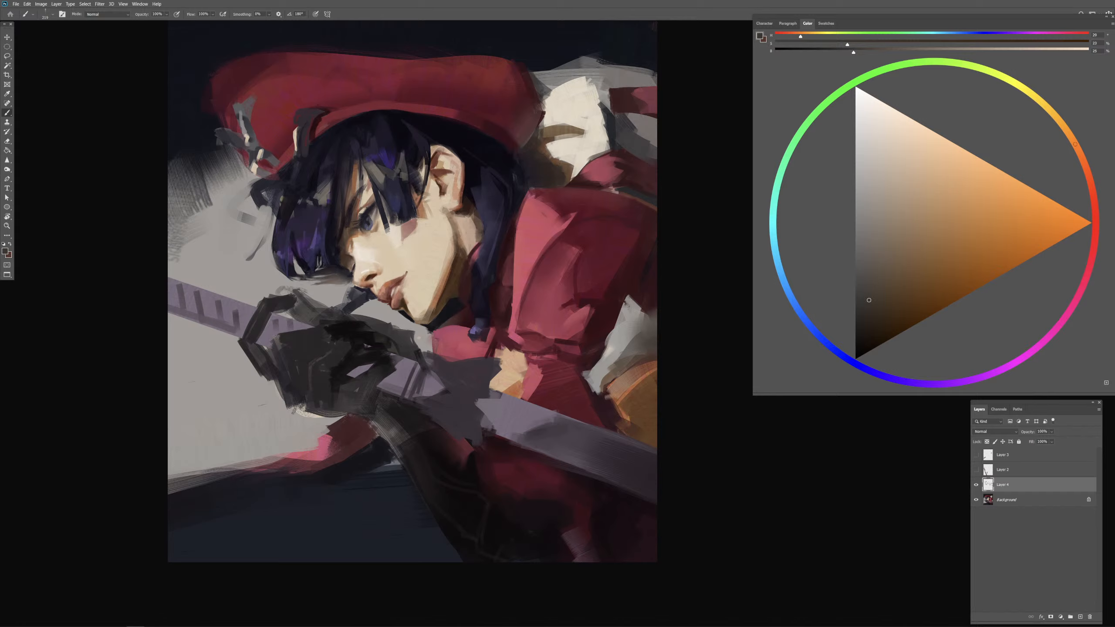
alt+click(624, 335)
alt+click(632, 333)
alt+click(636, 342)
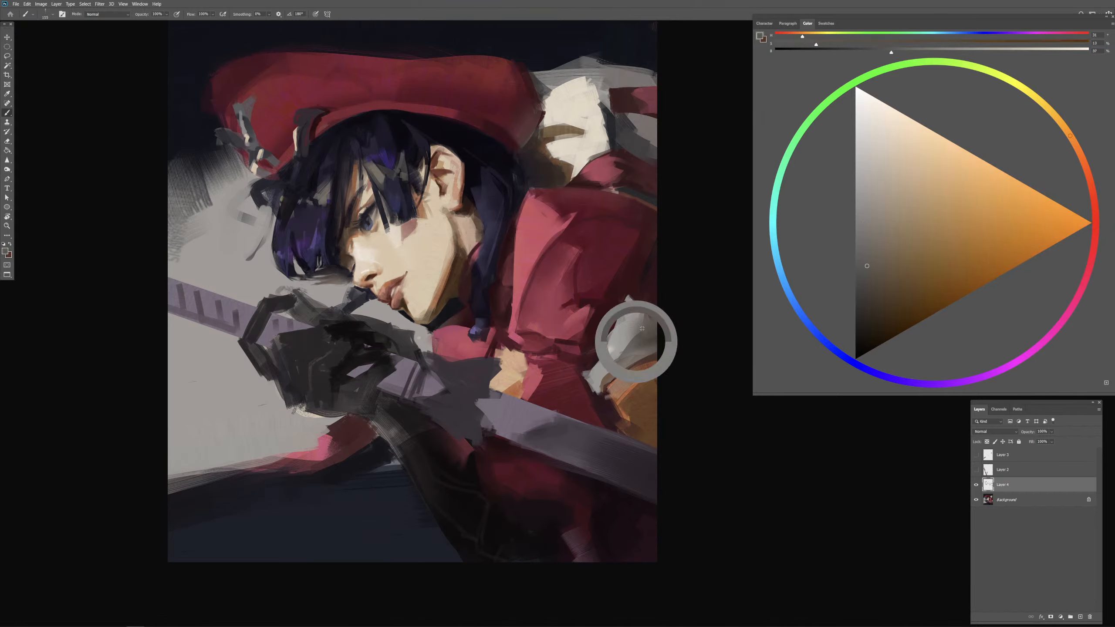
Step: Restate the sleeve's dark edge above the pale cloth with sampled near-black maroon
alt+click(652, 296)
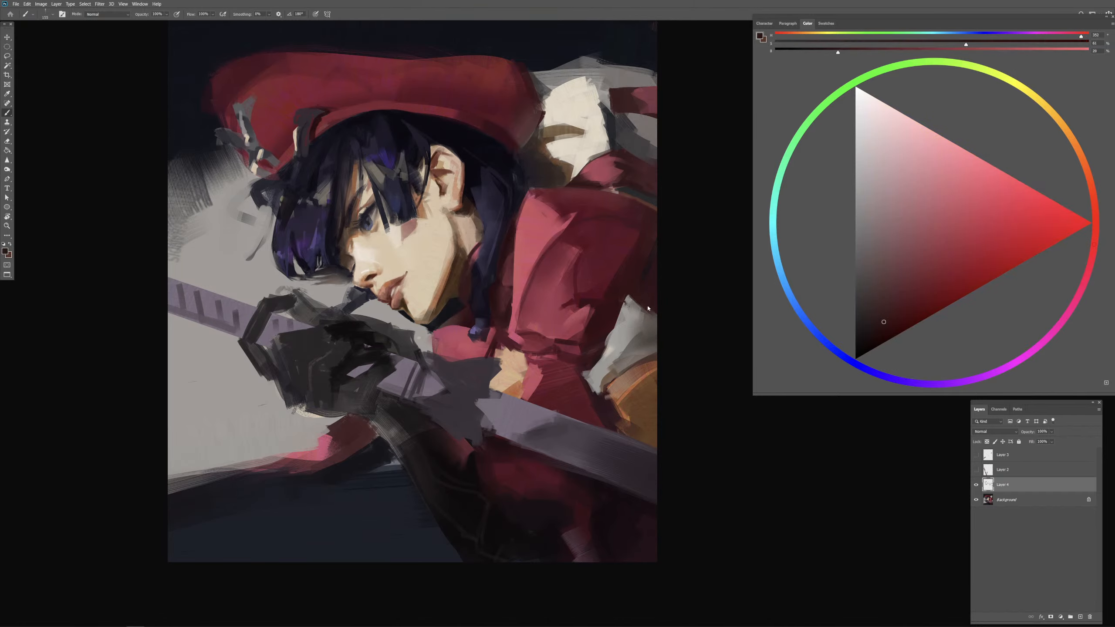
alt+click(650, 269)
mouse_move(642, 298)
mouse_down()
mouse_move(667, 319)
mouse_move(654, 265)
mouse_up()
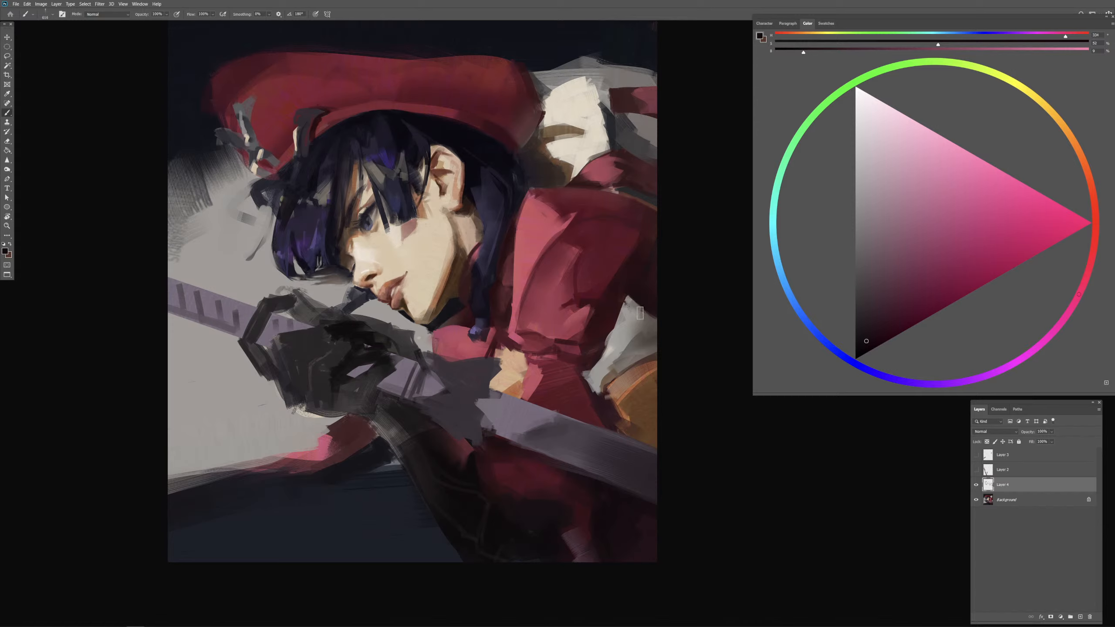
Step: Cover the tip of the pale cloth and blend the sleeve's lower shadow with sampled maroons
mouse_move(639, 297)
mouse_down()
mouse_move(642, 307)
mouse_move(608, 297)
mouse_move(627, 289)
mouse_move(631, 260)
mouse_move(637, 279)
mouse_move(623, 251)
mouse_move(616, 279)
mouse_move(628, 258)
mouse_move(640, 265)
mouse_move(628, 283)
mouse_move(629, 266)
mouse_move(590, 263)
mouse_up()
alt+click(598, 280)
alt+click(629, 297)
alt+click(606, 257)
alt+click(643, 279)
alt+click(586, 264)
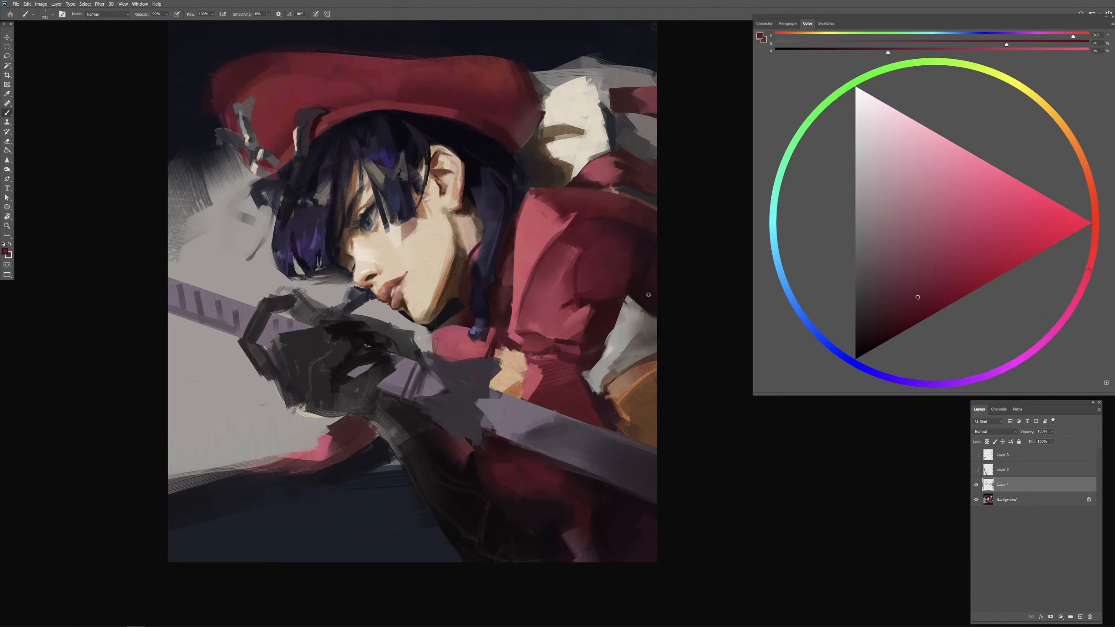
Step: Extend the lower red cloth over its dark edge beneath the glove with broad sampled maroon strokes
drag(650, 296, 638, 303)
mouse_move(483, 399)
mouse_down()
mouse_move(472, 399)
mouse_move(587, 380)
mouse_up()
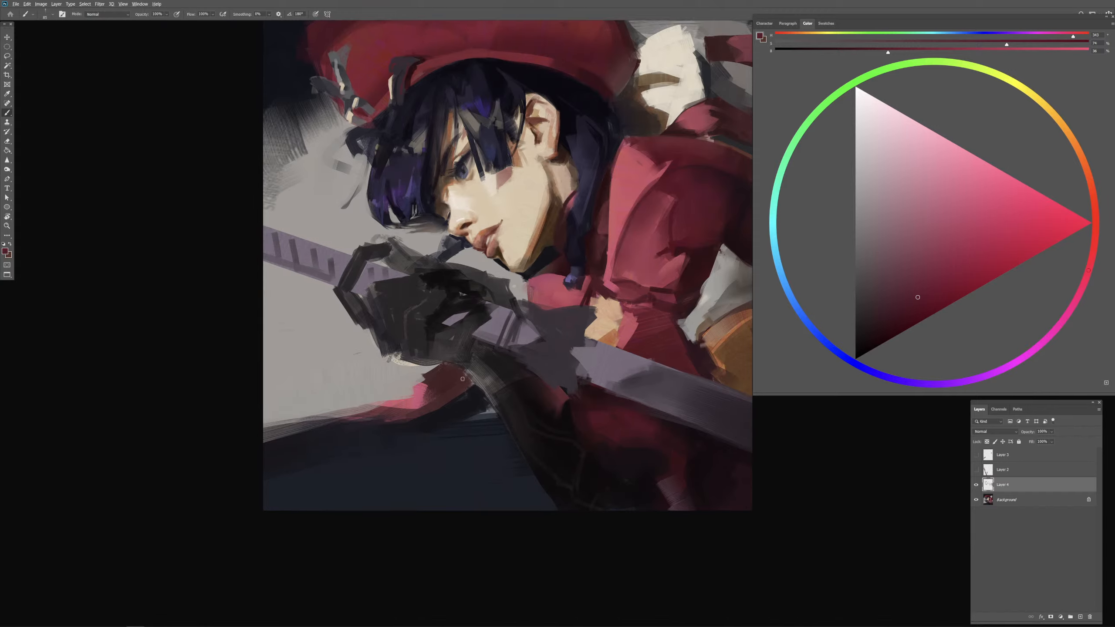
alt+click(458, 380)
mouse_move(313, 449)
mouse_down()
mouse_move(346, 450)
mouse_move(291, 456)
mouse_move(411, 433)
mouse_move(304, 458)
mouse_move(417, 422)
mouse_move(334, 464)
mouse_move(373, 465)
mouse_move(434, 427)
mouse_move(340, 475)
mouse_up()
alt+click(429, 449)
alt+click(418, 459)
drag(441, 434, 375, 470)
alt+click(447, 416)
drag(460, 411, 387, 420)
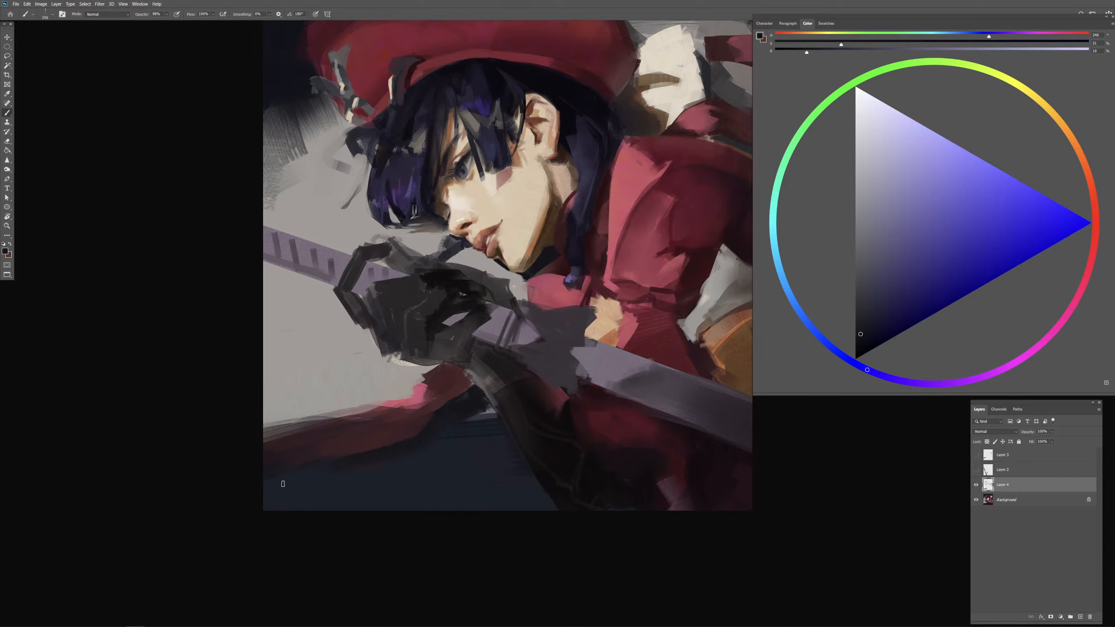
Step: Restate the navy area below the red cloth and beside the forearm with sampled dark blues
alt+click(409, 482)
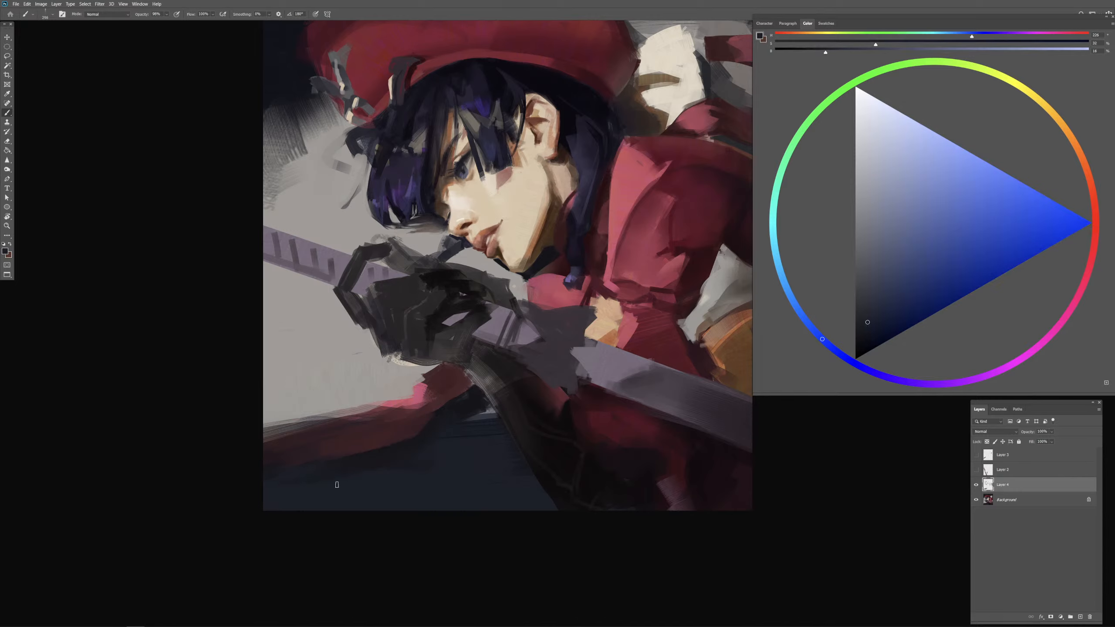
alt+click(437, 441)
drag(511, 445, 505, 419)
alt+click(495, 433)
alt+click(455, 380)
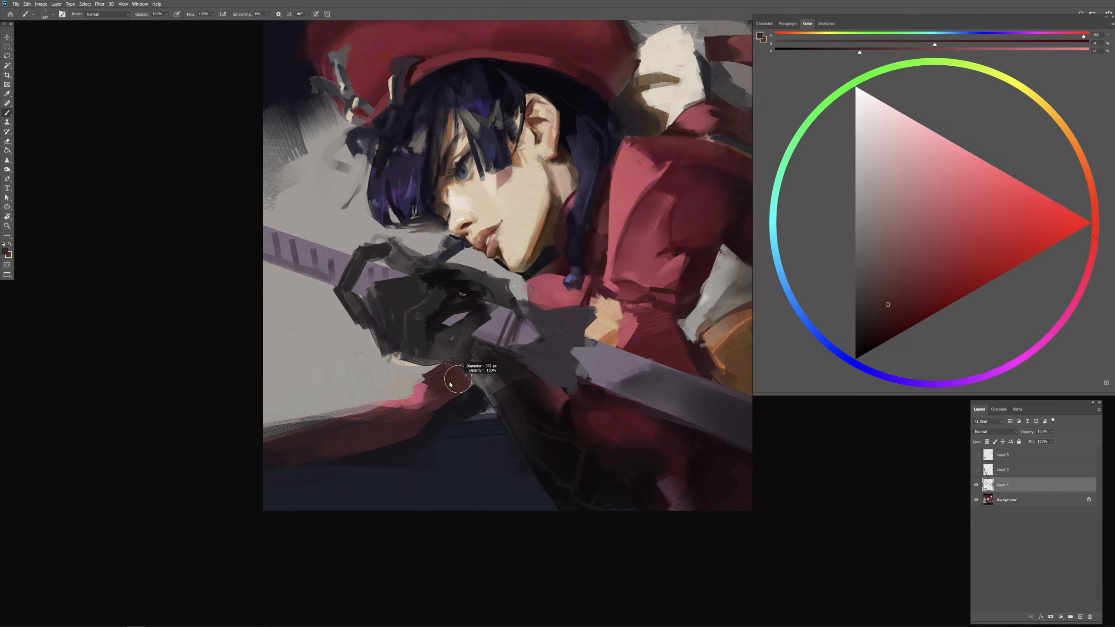
Step: Cover the light rim along the glove's lower edge with sampled near-black, adjusting the brush size for the contour
alt+click(443, 315)
alt+right_click(439, 355)
alt+right_click(402, 351)
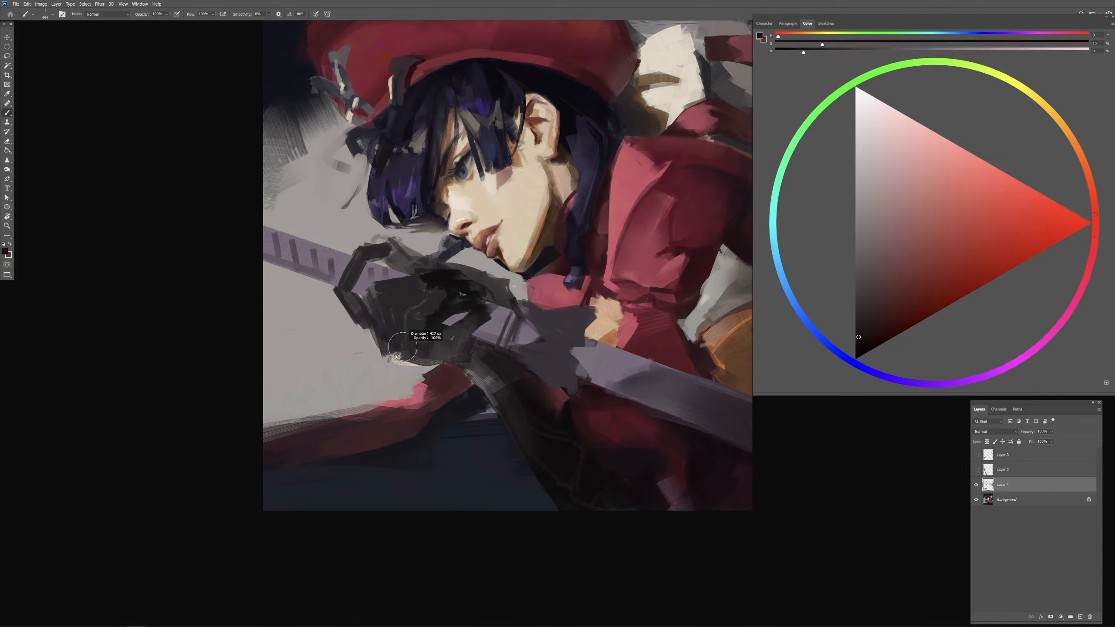
drag(383, 355, 414, 361)
alt+right_click(393, 360)
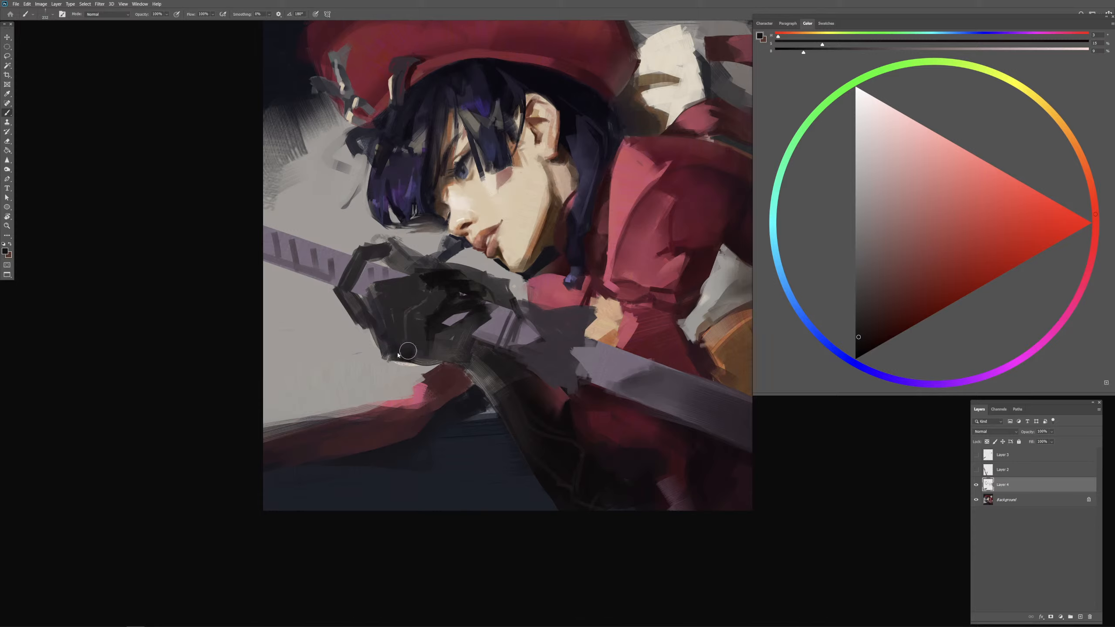
alt+right_click(433, 352)
alt+click(431, 326)
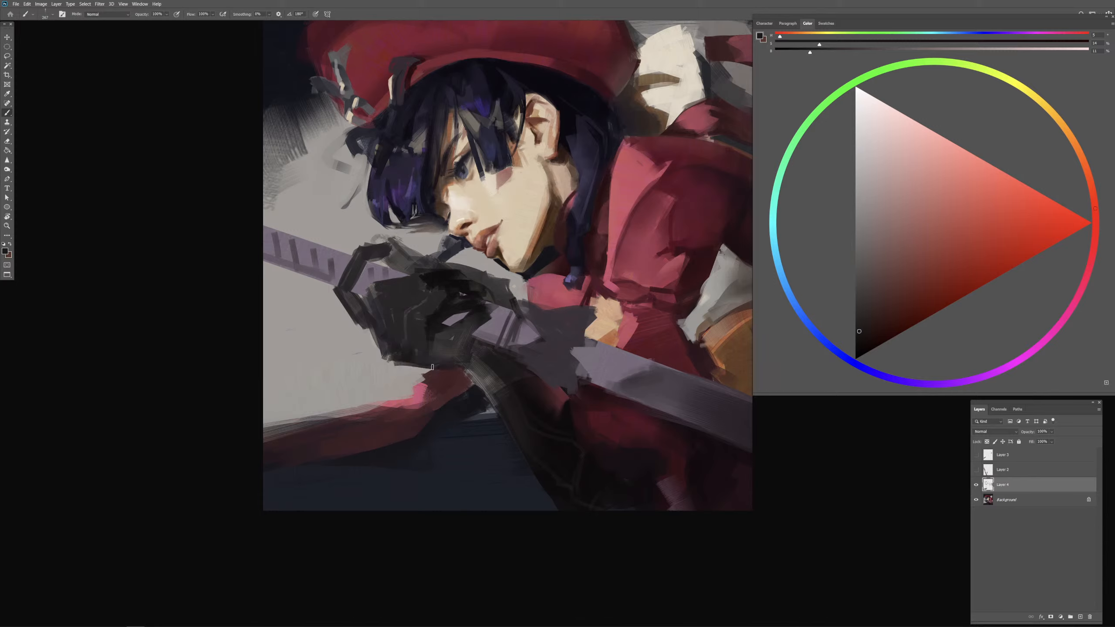
alt+click(433, 319)
Step: Darken the heel of the glove and its transition into the wrist with near-black strokes
mouse_move(413, 358)
mouse_down()
mouse_move(468, 364)
mouse_move(481, 386)
mouse_up()
alt+right_click(488, 373)
alt+right_click(476, 368)
alt+right_click(495, 367)
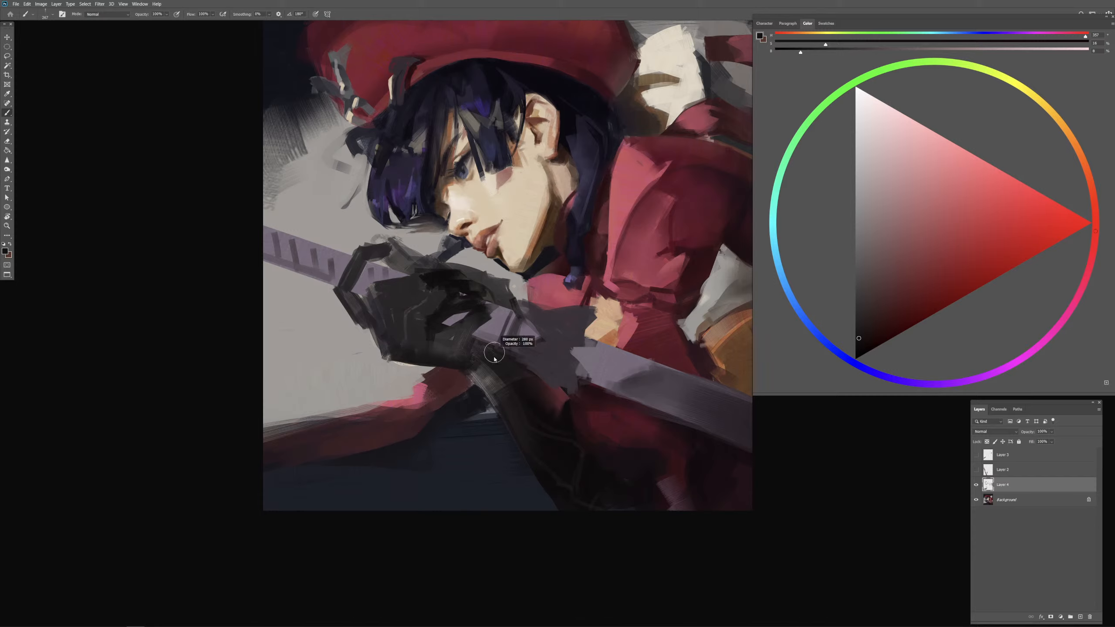
alt+right_click(477, 355)
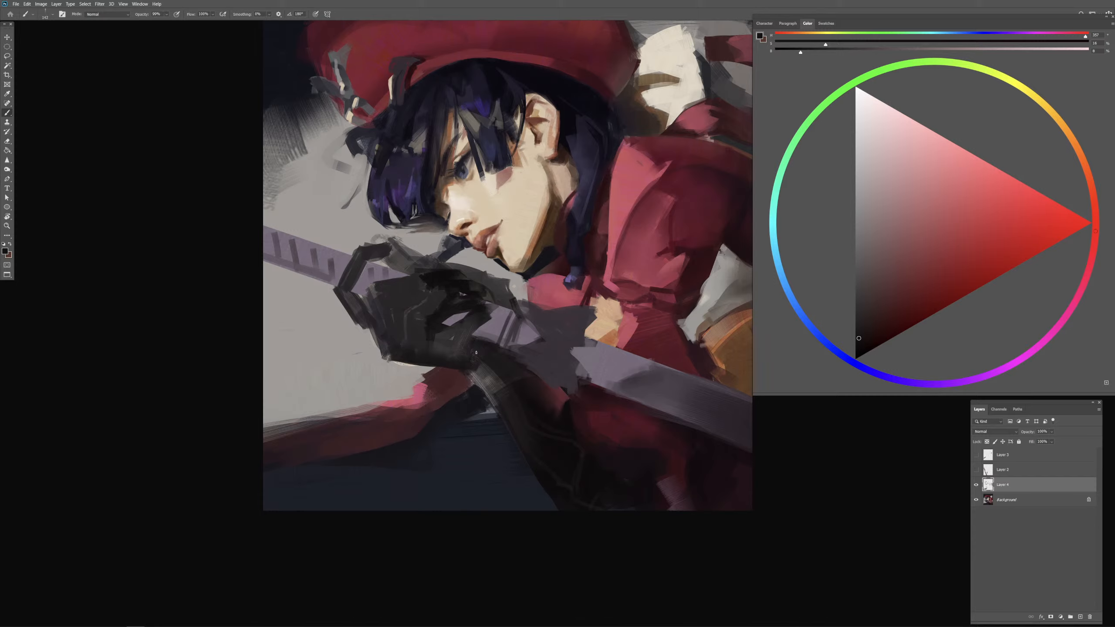
alt+right_click(477, 351)
Step: Reduce the pale gap in the glove's palm and reshape the surrounding shadows with sampled blacks and dark gray
alt+click(465, 282)
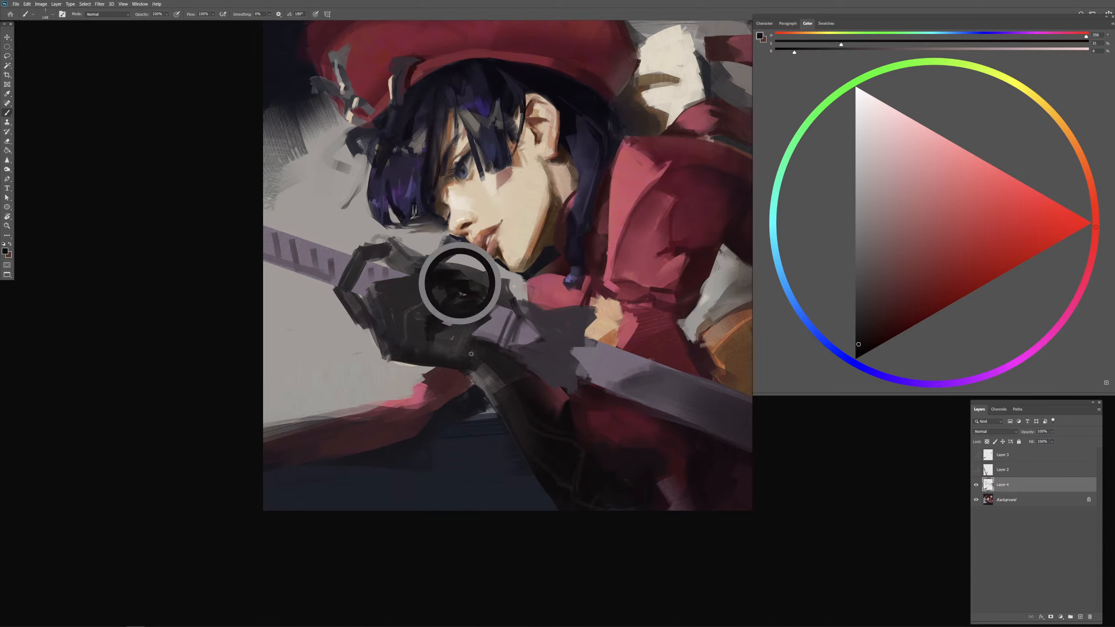
alt+right_click(472, 351)
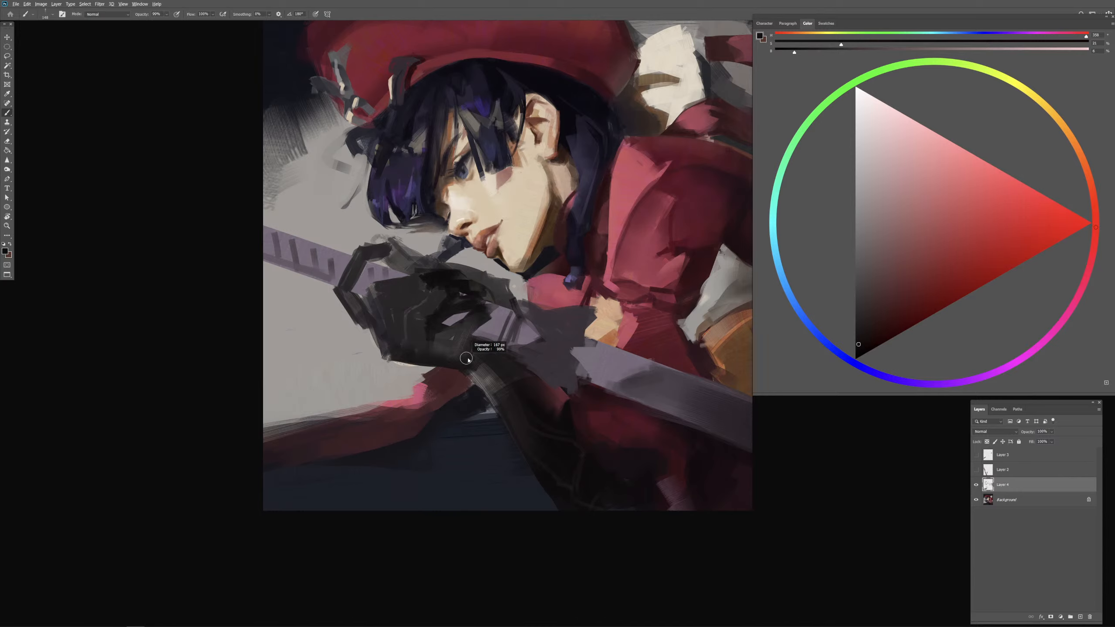
alt+click(454, 331)
alt+right_click(463, 325)
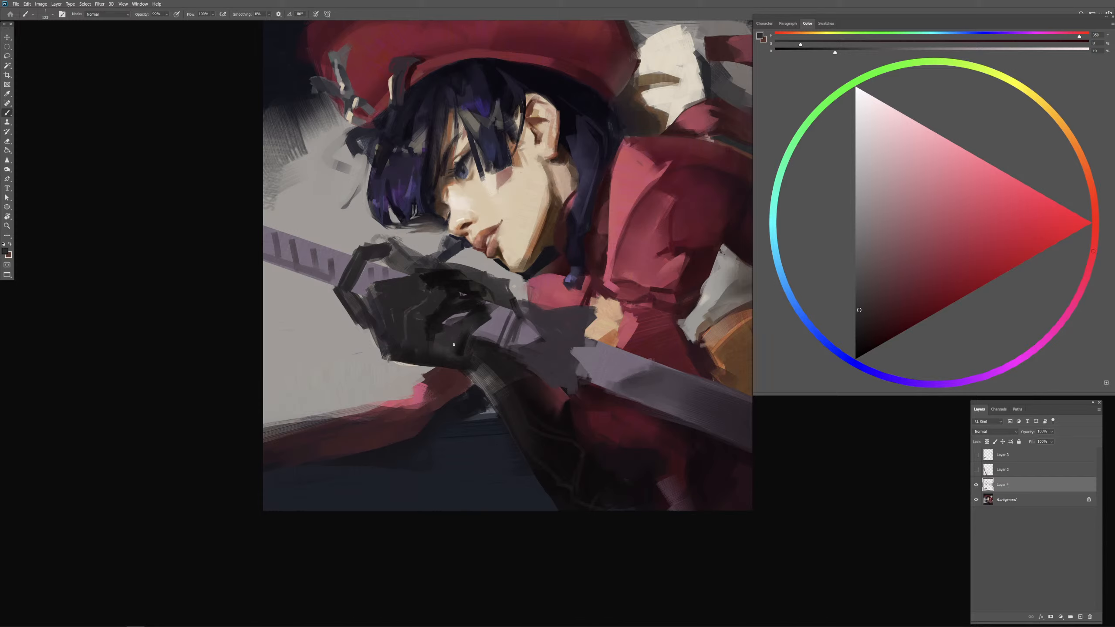
alt+click(434, 329)
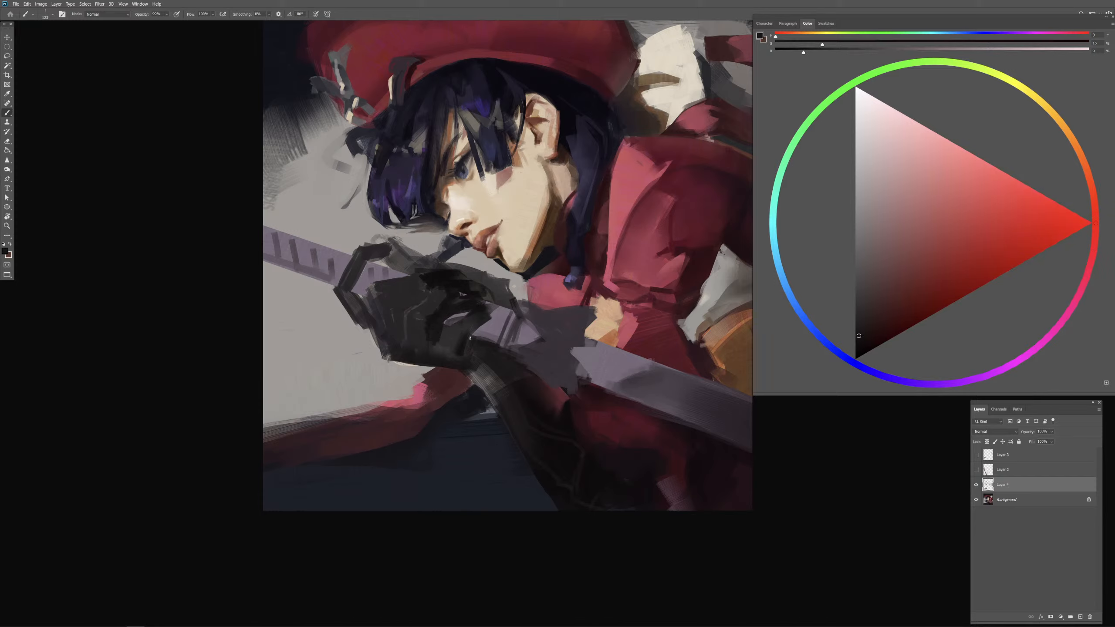
alt+click(422, 332)
alt+click(445, 314)
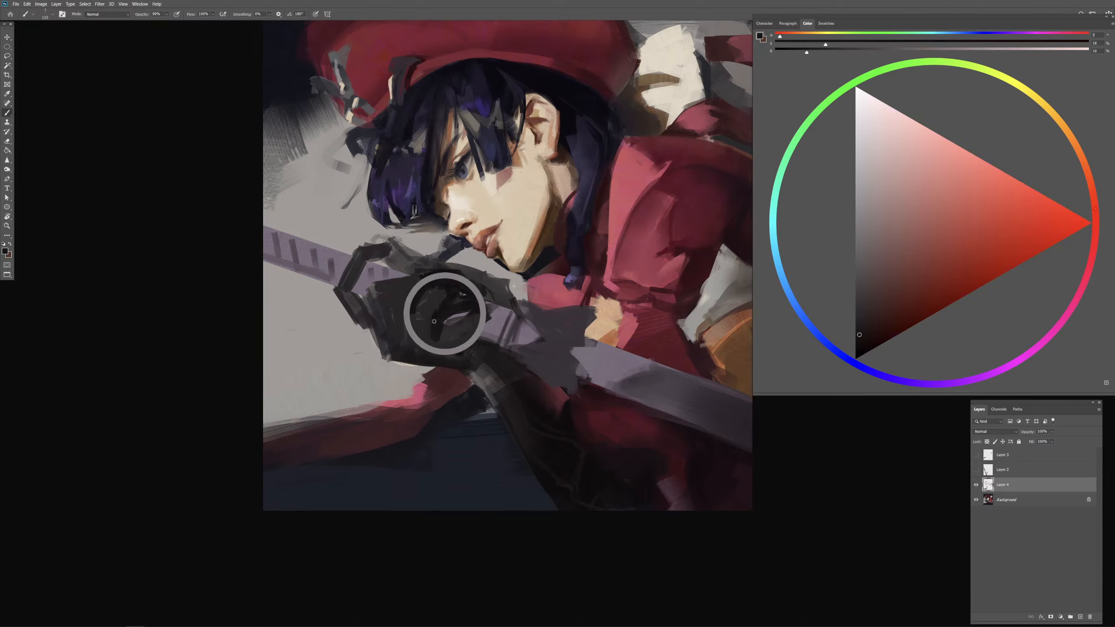
alt+click(424, 314)
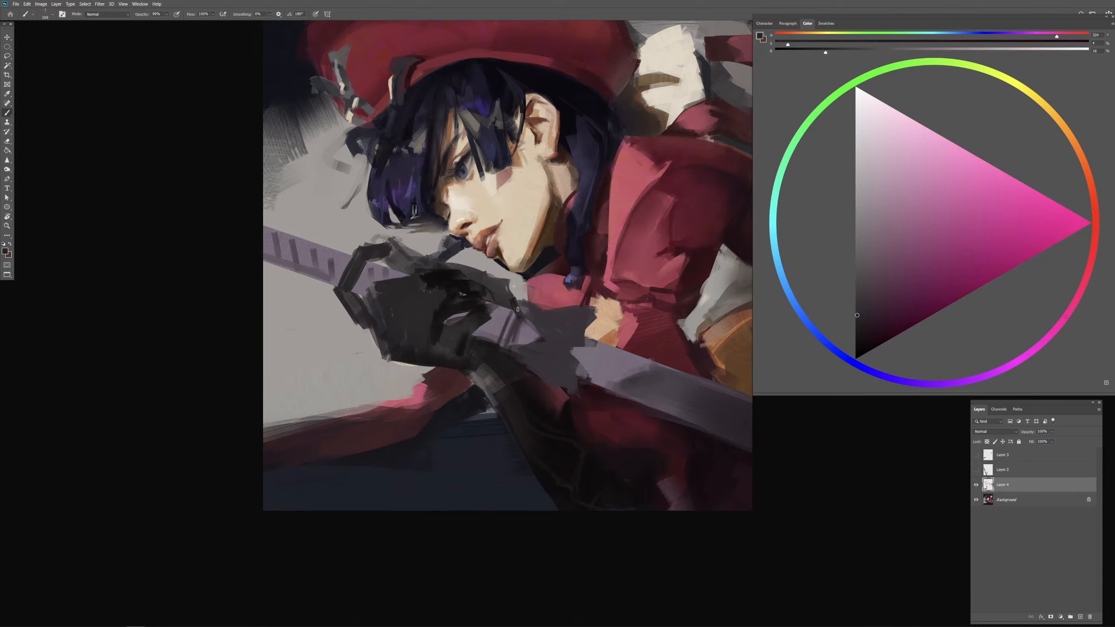
Step: Smooth the thin light lines on the back of the glove into dark planes with sampled gray and near-black
alt+click(376, 278)
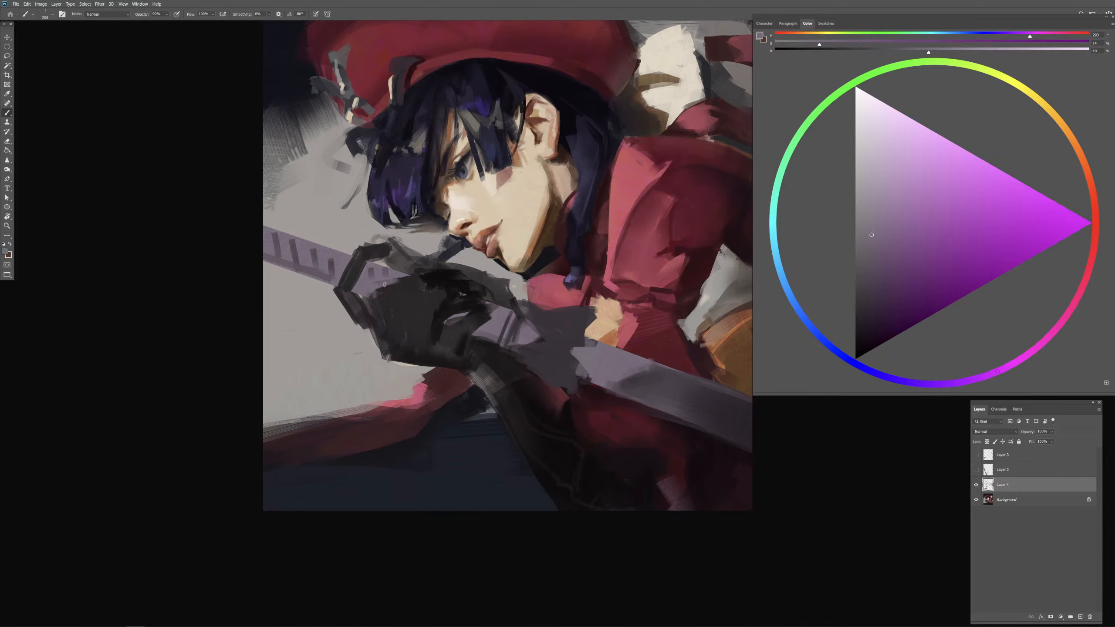
alt+click(438, 288)
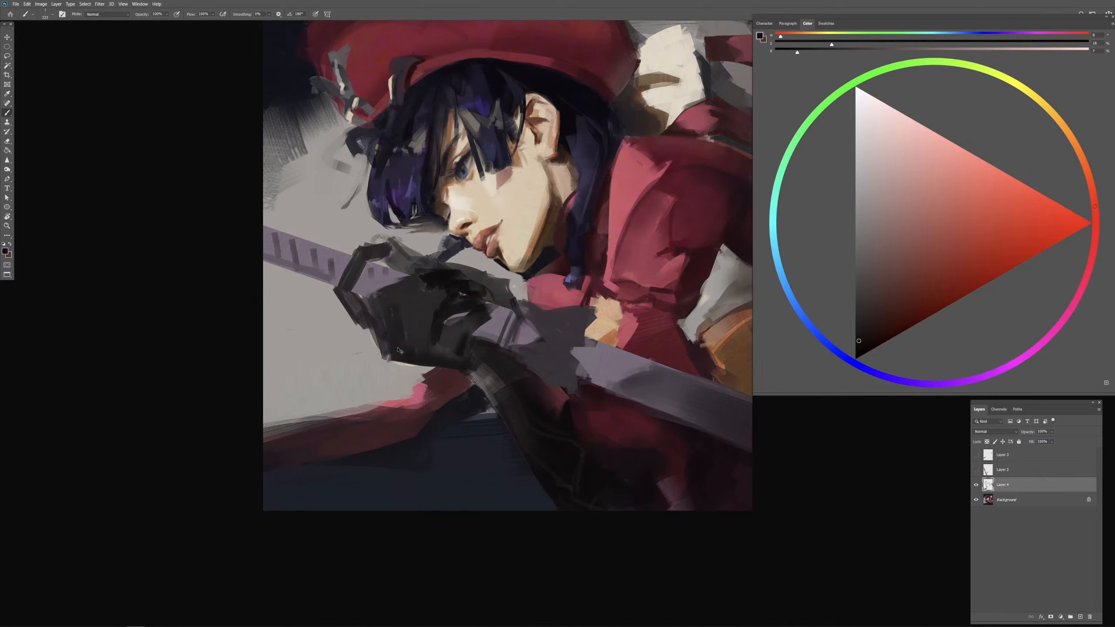
drag(406, 339, 400, 313)
drag(454, 357, 446, 357)
alt+click(435, 311)
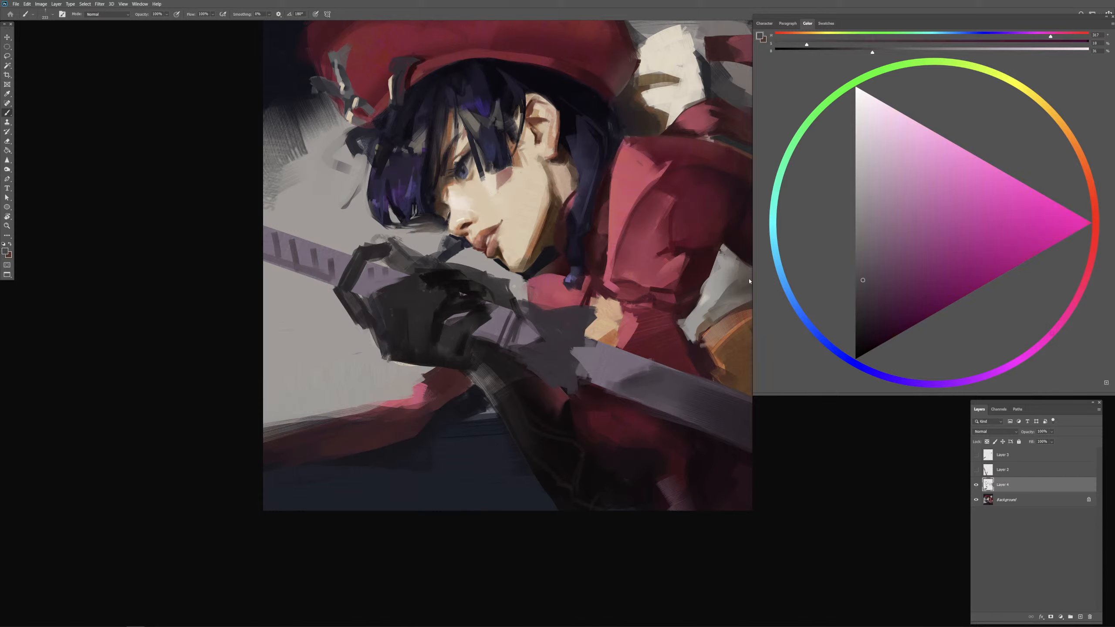
drag(430, 306, 417, 307)
alt+click(447, 282)
drag(416, 302, 419, 301)
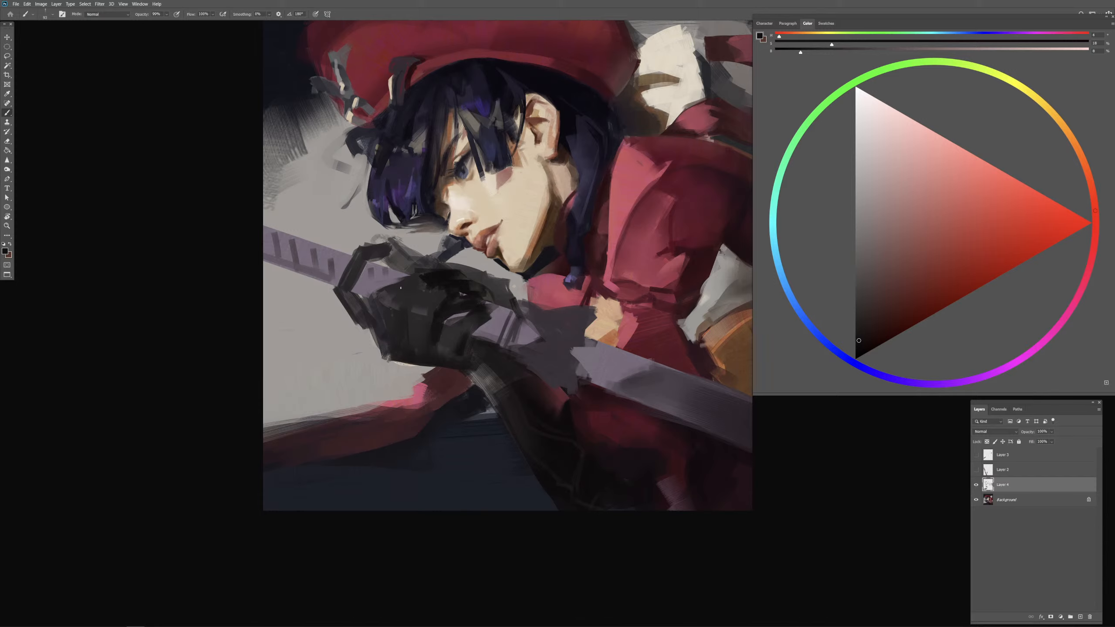
Step: Try to reshape the glove's outer edge beside the curled finger with sampled dark gray and near-black strokes
alt+click(356, 268)
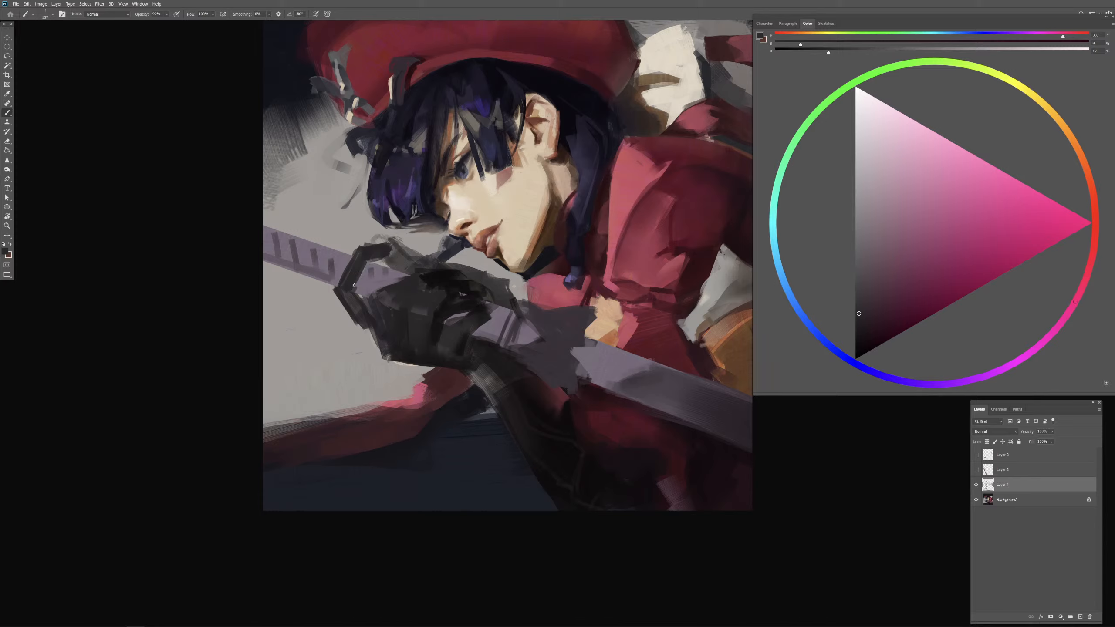
drag(358, 292, 378, 356)
key(ctrl+z)
key(ctrl+z)
key(ctrl+z)
alt+click(407, 294)
alt+click(443, 276)
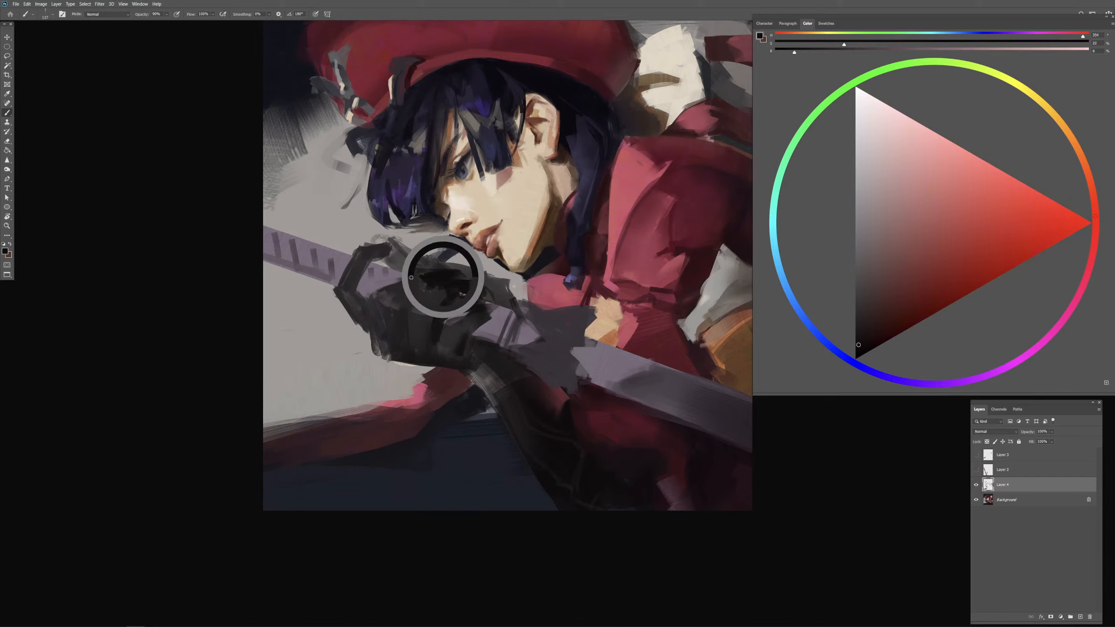
mouse_move(419, 278)
mouse_down()
mouse_move(393, 274)
mouse_move(373, 301)
mouse_move(422, 277)
mouse_move(381, 277)
mouse_move(373, 335)
mouse_up()
key(ctrl+z)
key(ctrl+z)
Step: Try to block in the back of the glove with a hard near-black edge and dark gray fill
drag(388, 304, 382, 340)
drag(425, 285, 409, 285)
drag(396, 271, 414, 273)
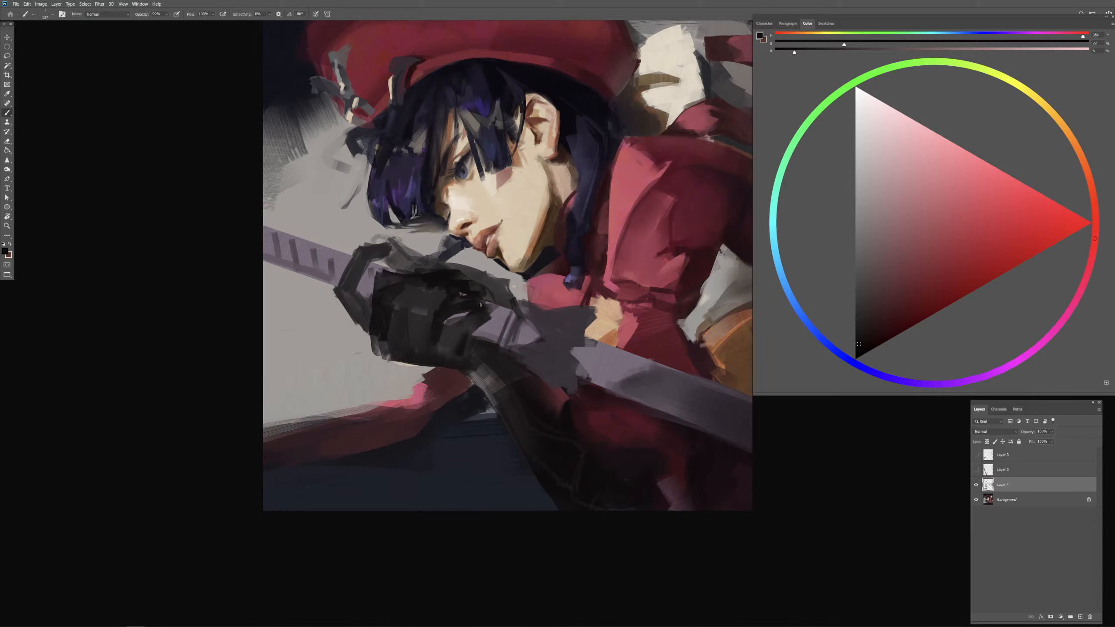
alt+click(404, 298)
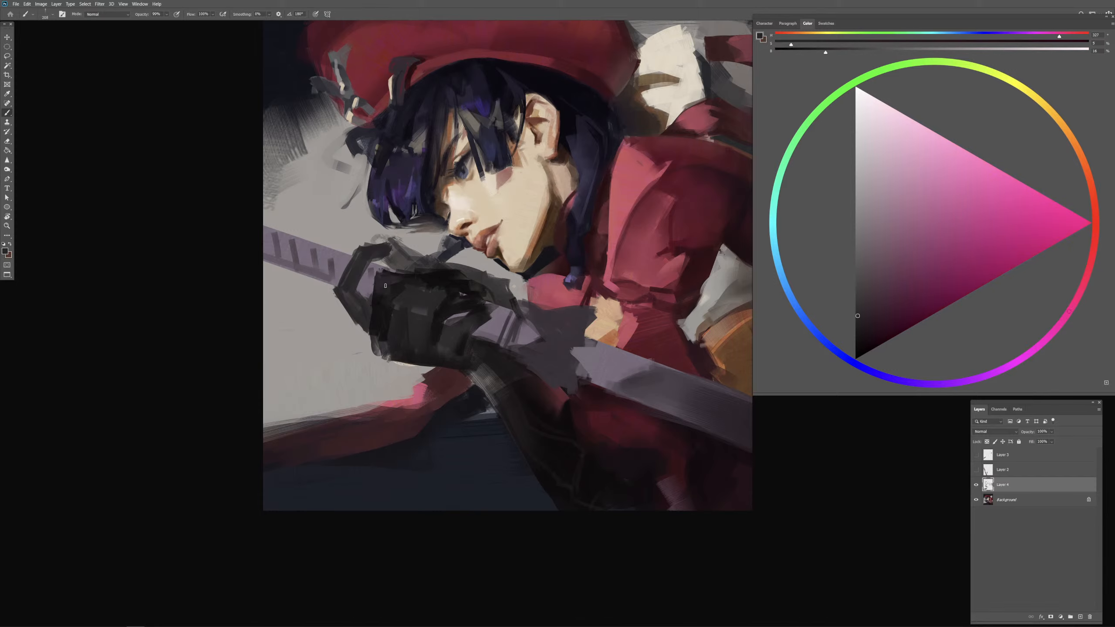
drag(385, 286, 382, 335)
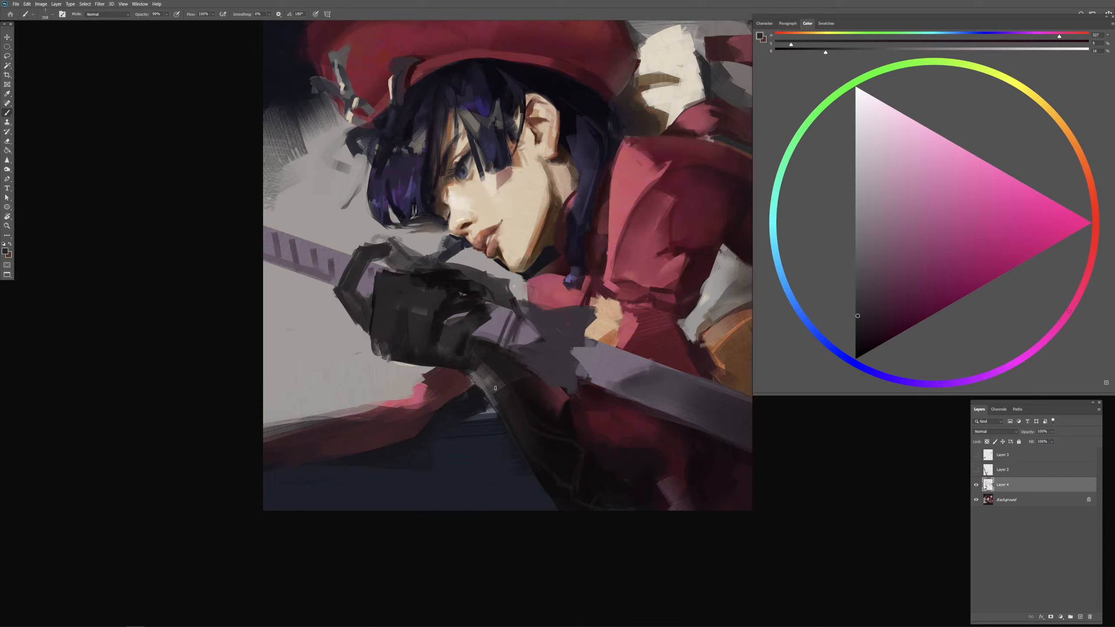
key(ctrl+z)
key(ctrl+z)
key(ctrl+z)
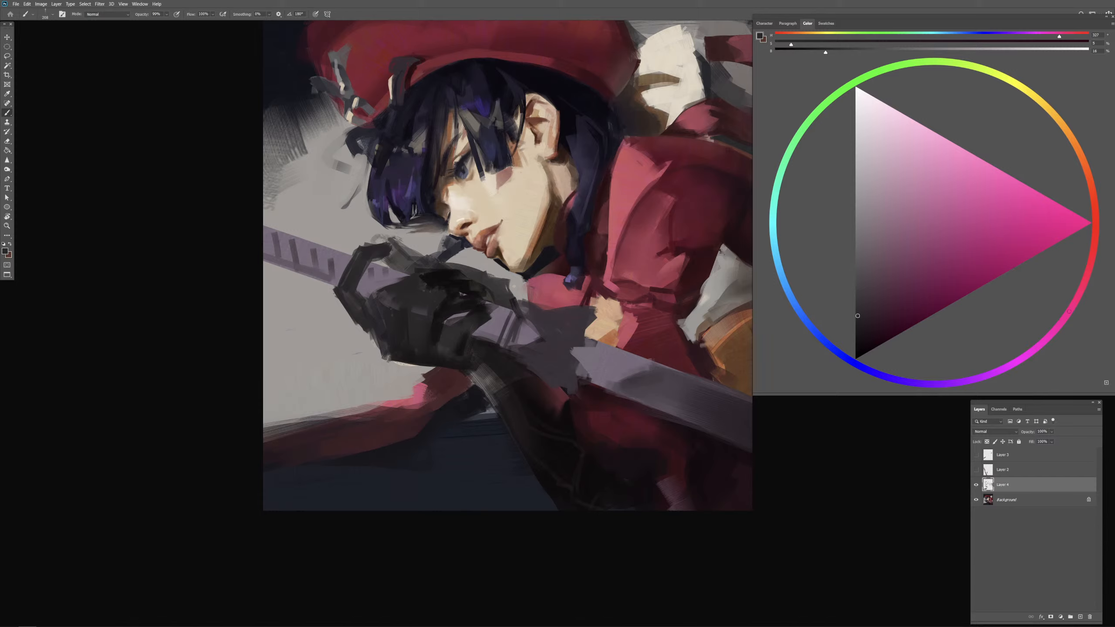
Step: Sample colors from the hair and cheek, and pick a saturated orange based on the skin tone
drag(467, 182, 452, 215)
alt+click(458, 168)
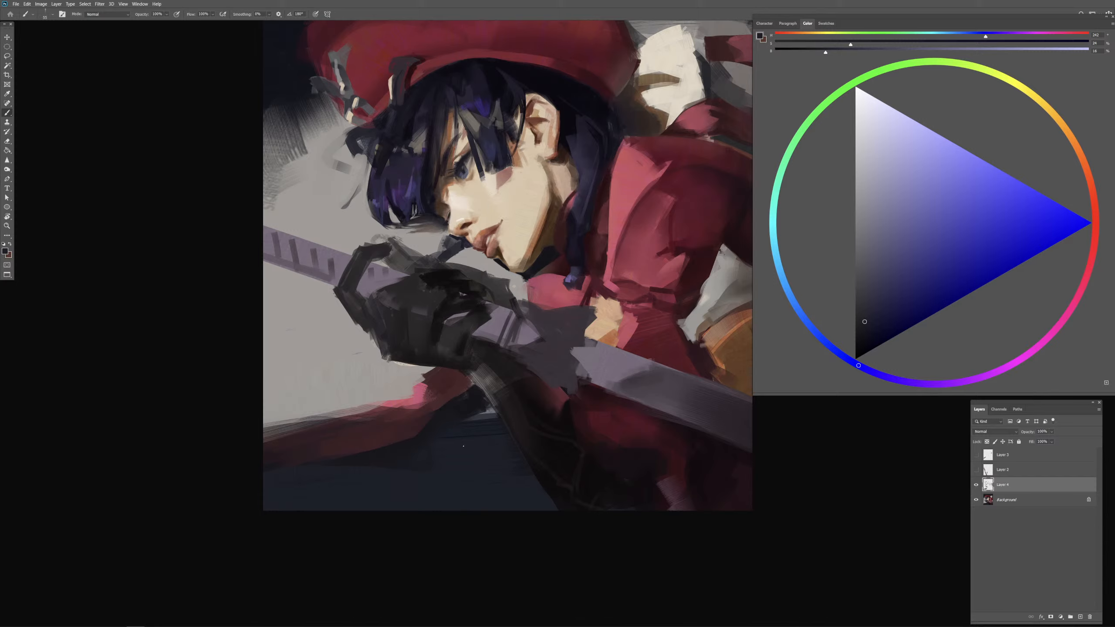
alt+click(509, 219)
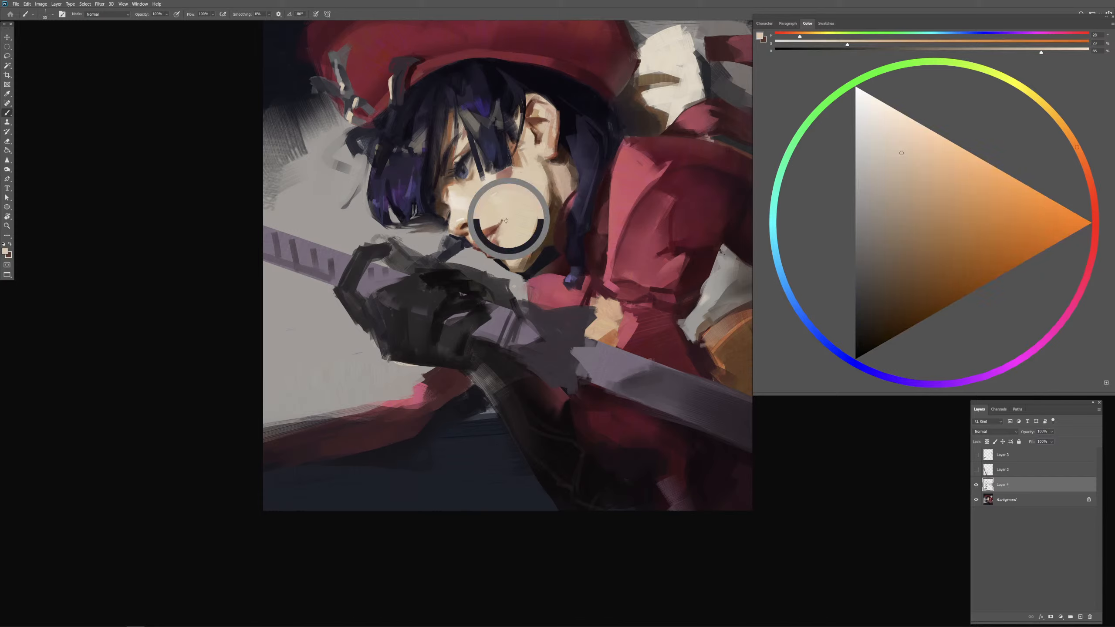
drag(509, 219, 512, 219)
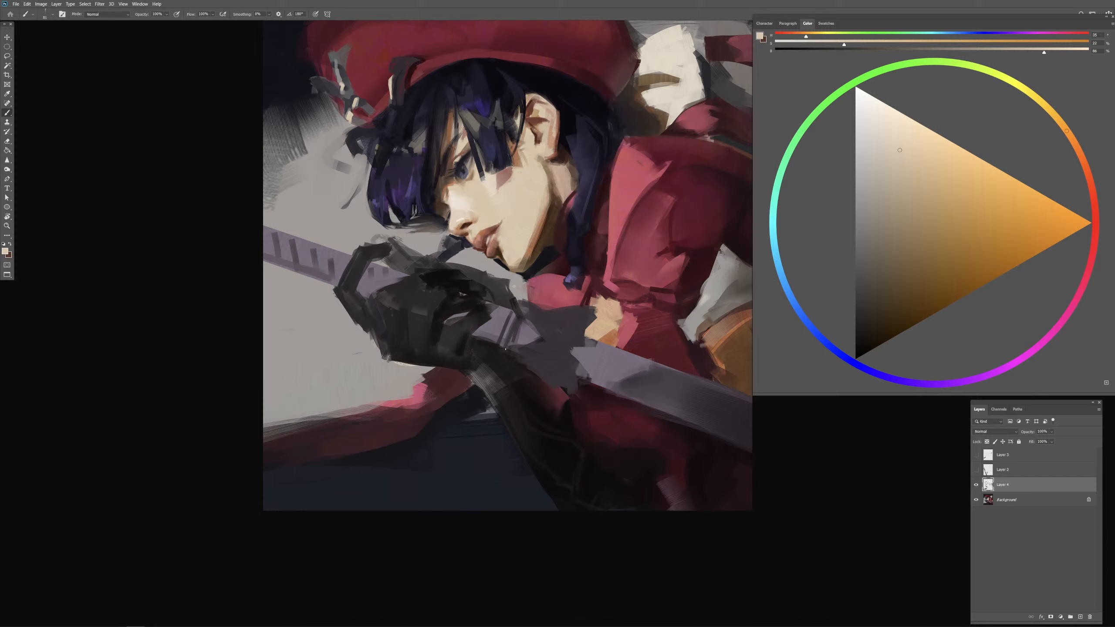
click(1035, 190)
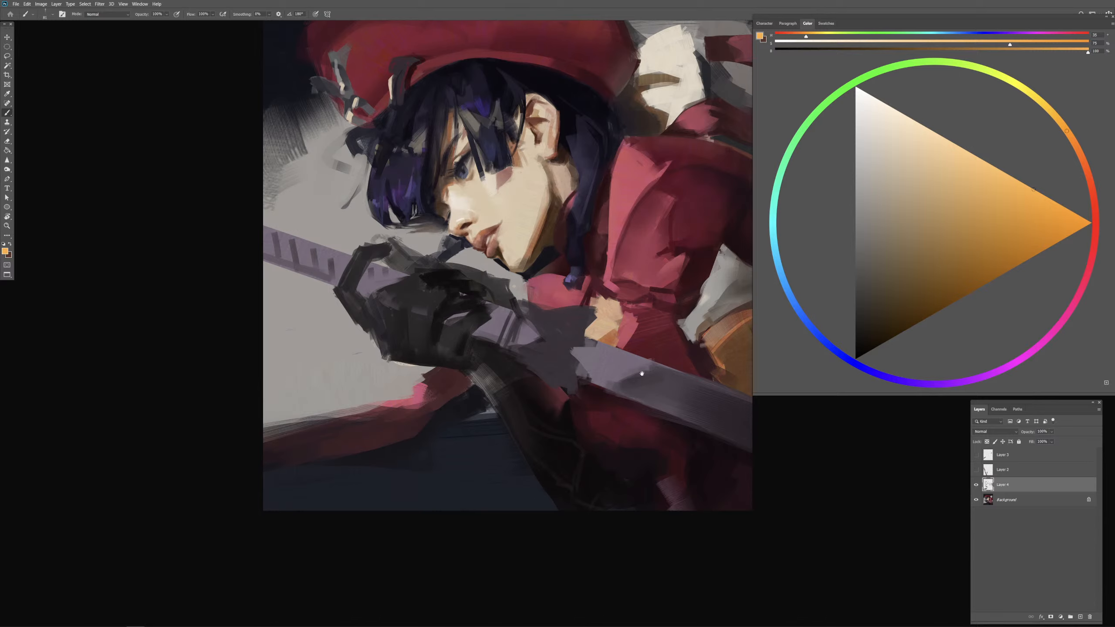
drag(642, 373, 607, 461)
drag(601, 388, 590, 405)
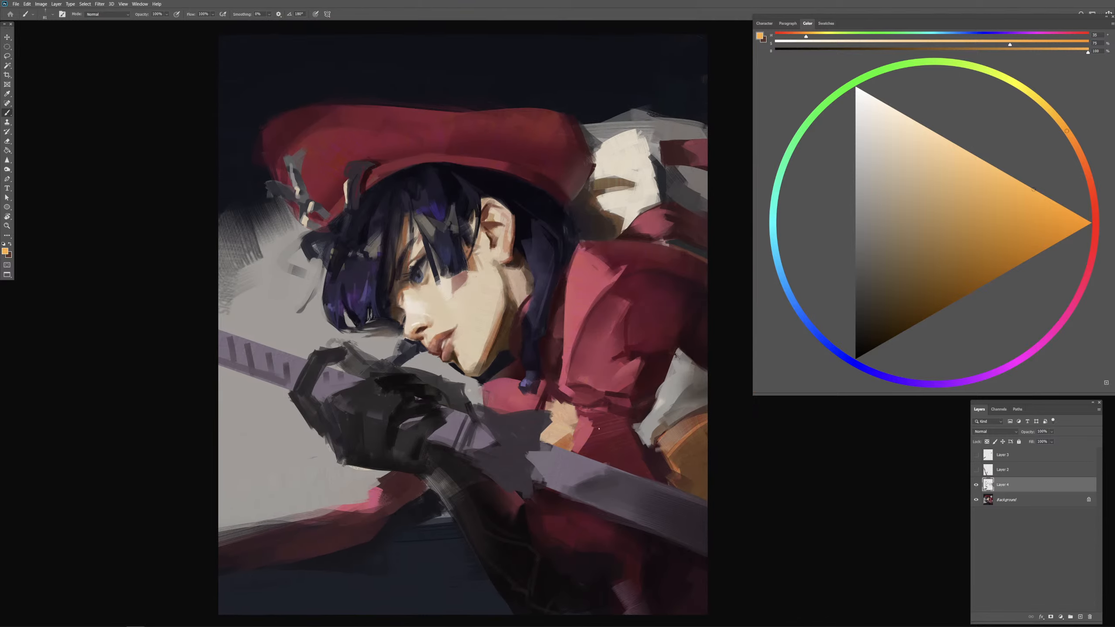
Step: Darken the background with a very large brush, using navy sampled above the beret and deeper near-black tones
alt+click(512, 68)
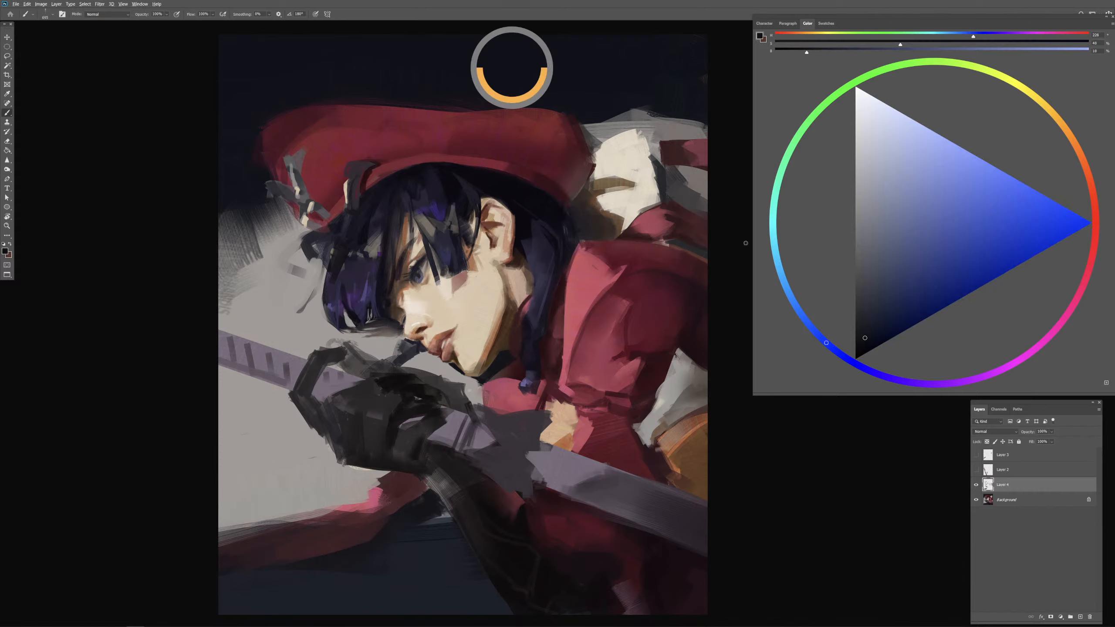
click(1098, 205)
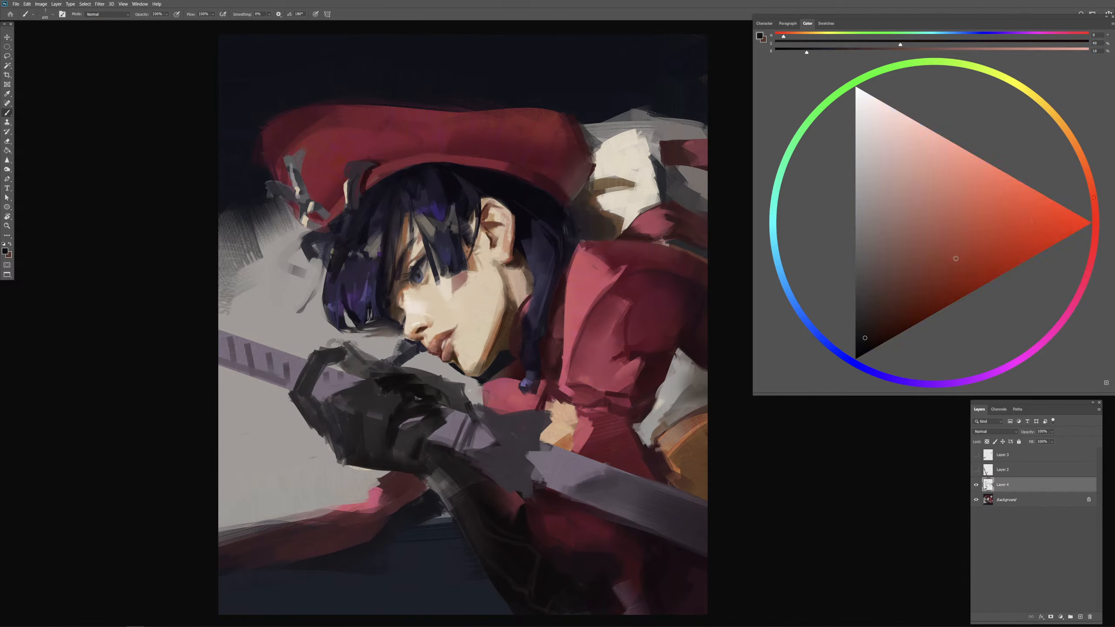
click(868, 345)
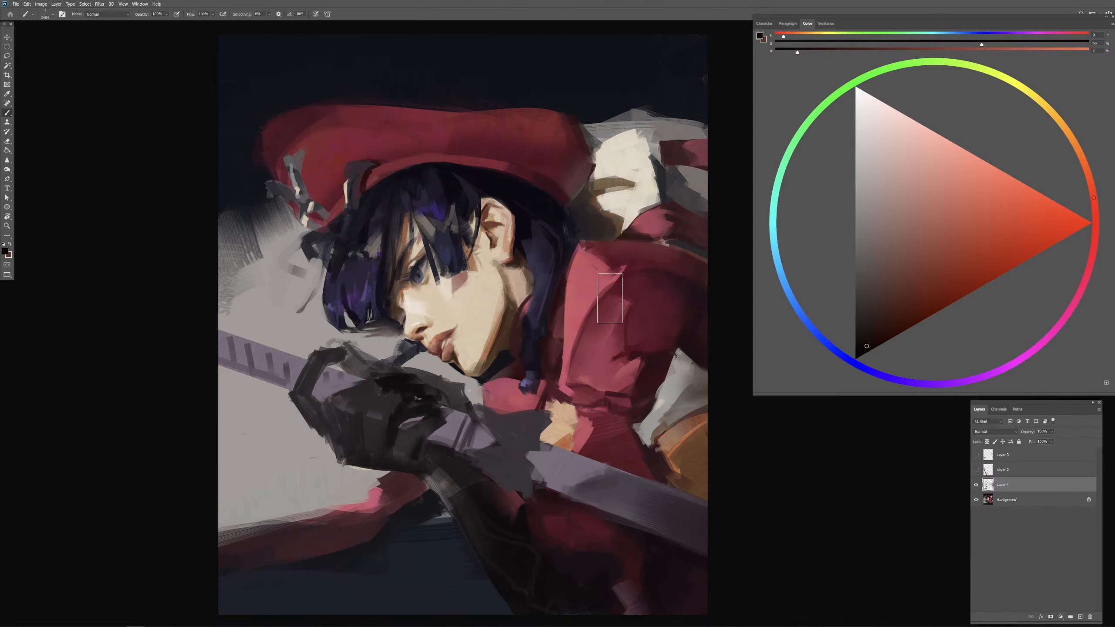
key(ctrl+minus)
drag(614, 151, 585, 150)
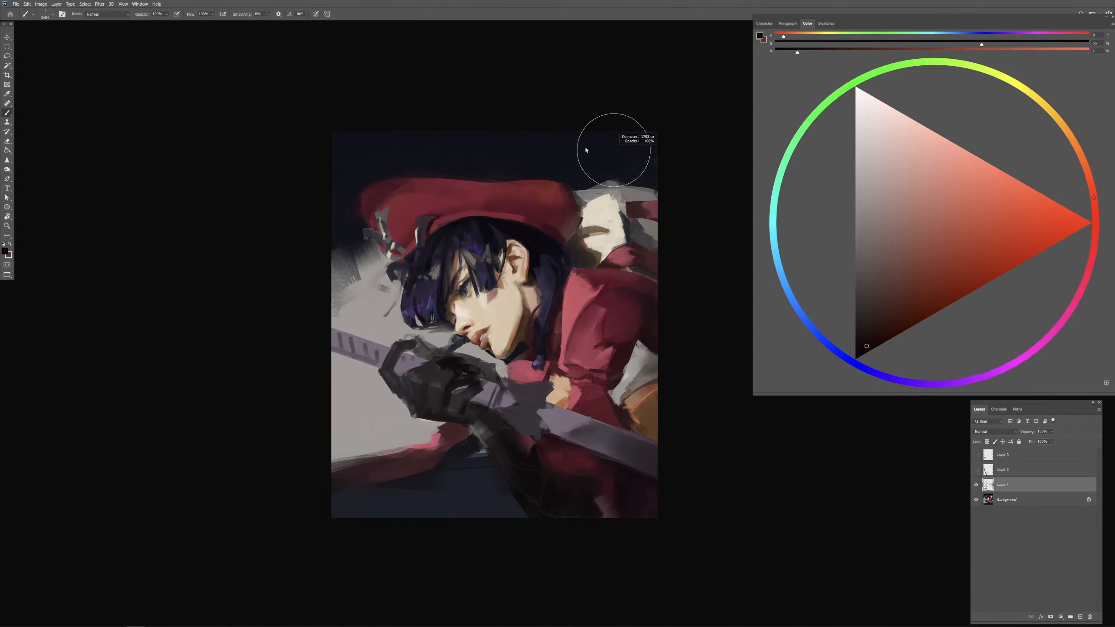
alt+click(551, 154)
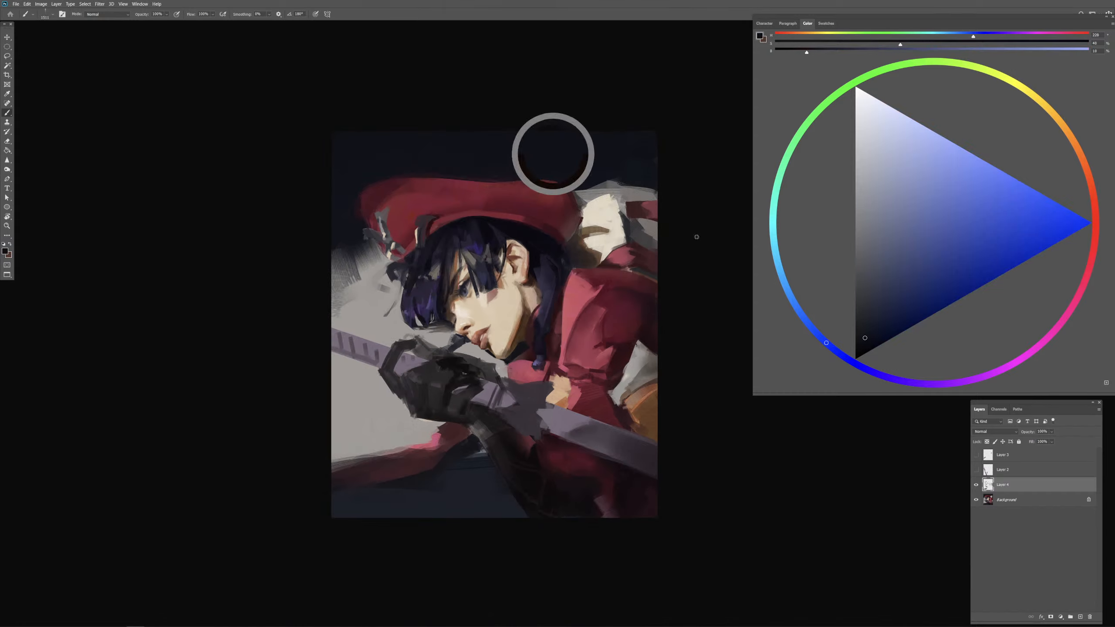
drag(505, 171, 519, 172)
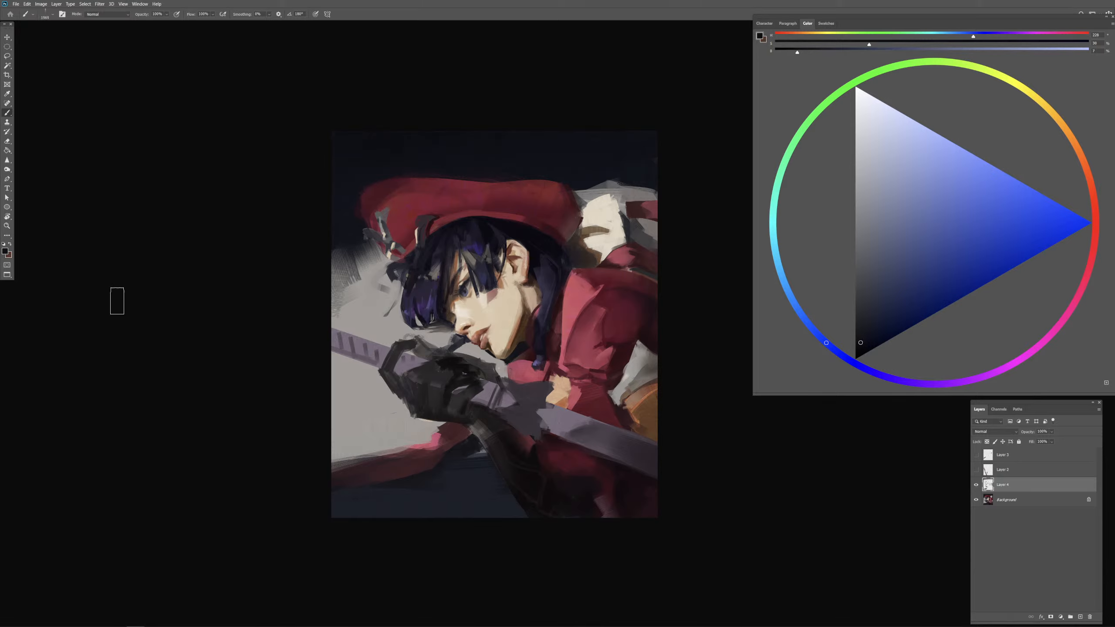
alt+click(517, 315)
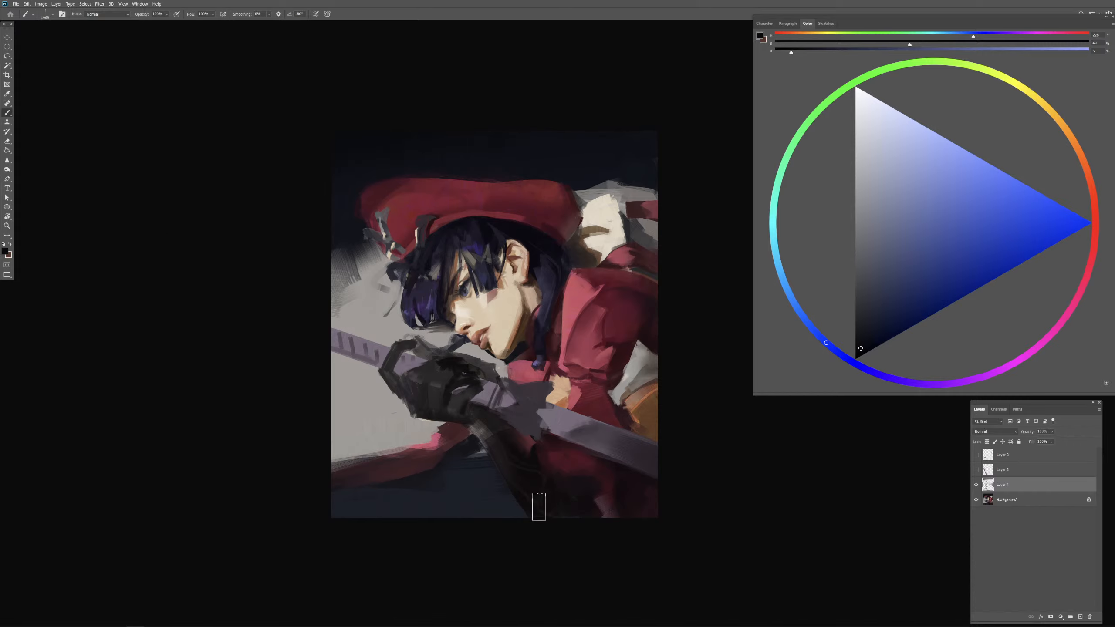
Step: Soften the navy background's edge beside the beret and the gray cloth's upper edge with sampled gray, navy and off-white
alt+click(361, 279)
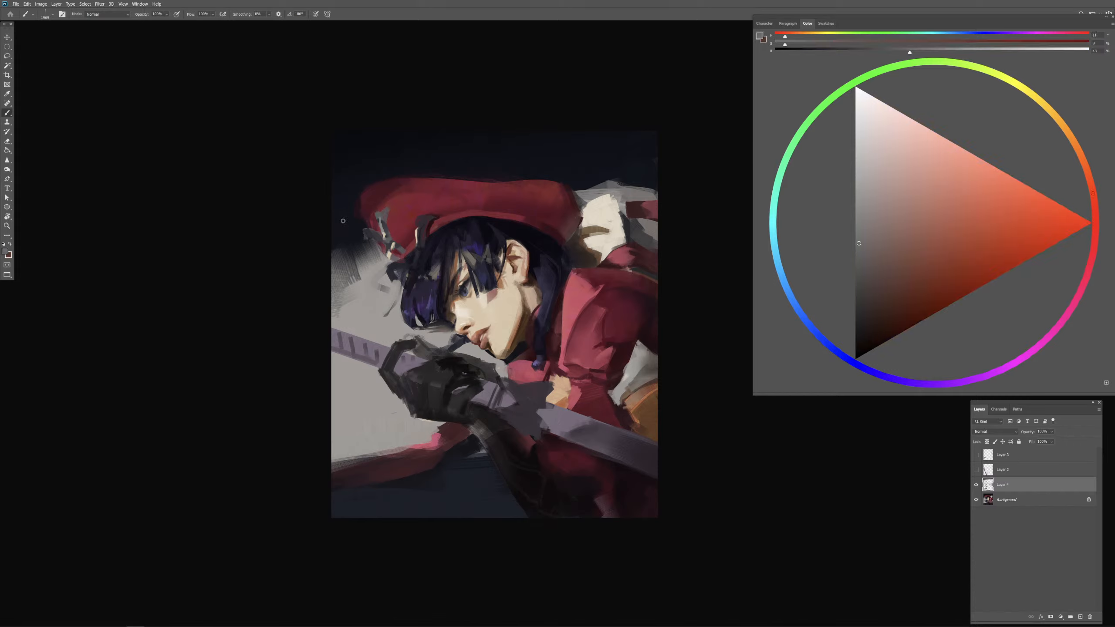
alt+click(344, 220)
alt+click(345, 169)
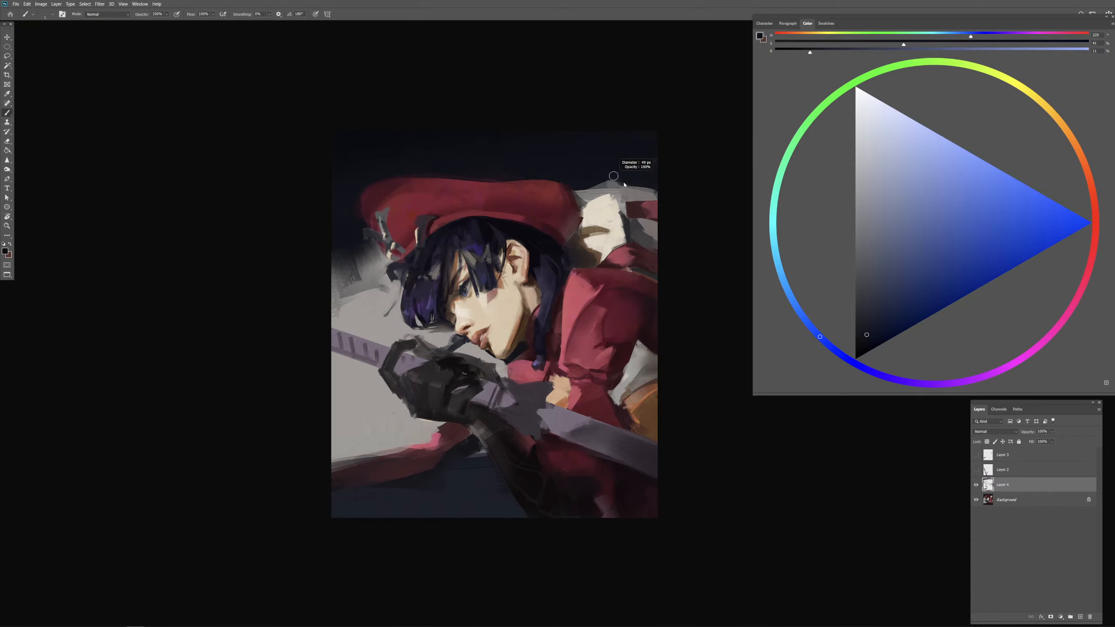
alt+click(615, 198)
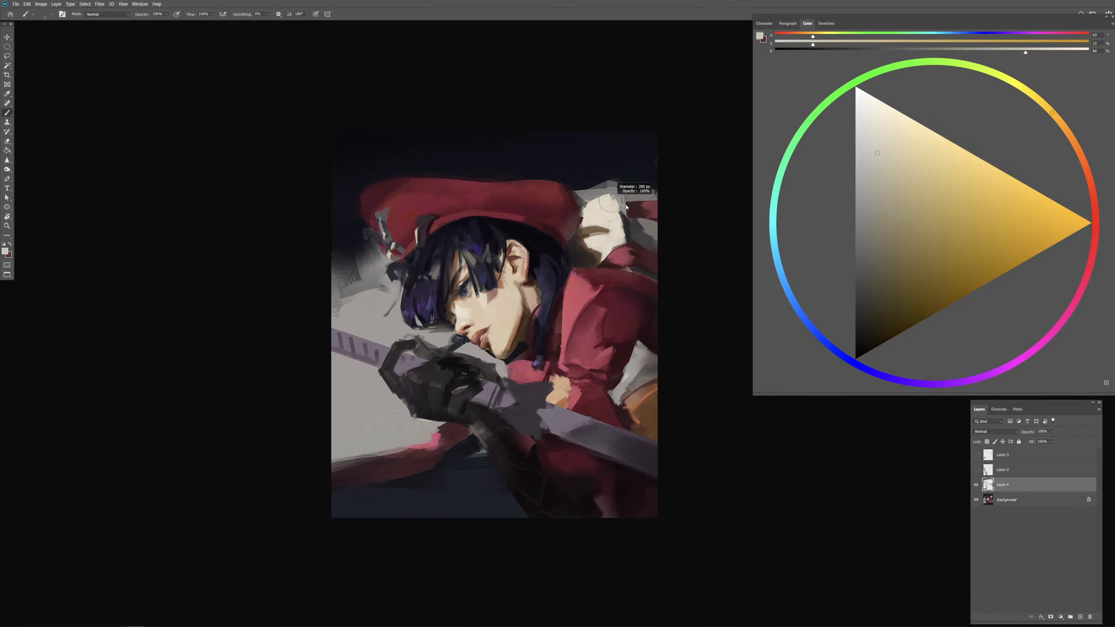
mouse_move(578, 203)
mouse_down()
mouse_move(669, 198)
mouse_move(638, 200)
mouse_move(633, 183)
mouse_move(636, 206)
mouse_move(670, 195)
mouse_up()
key(ctrl+z)
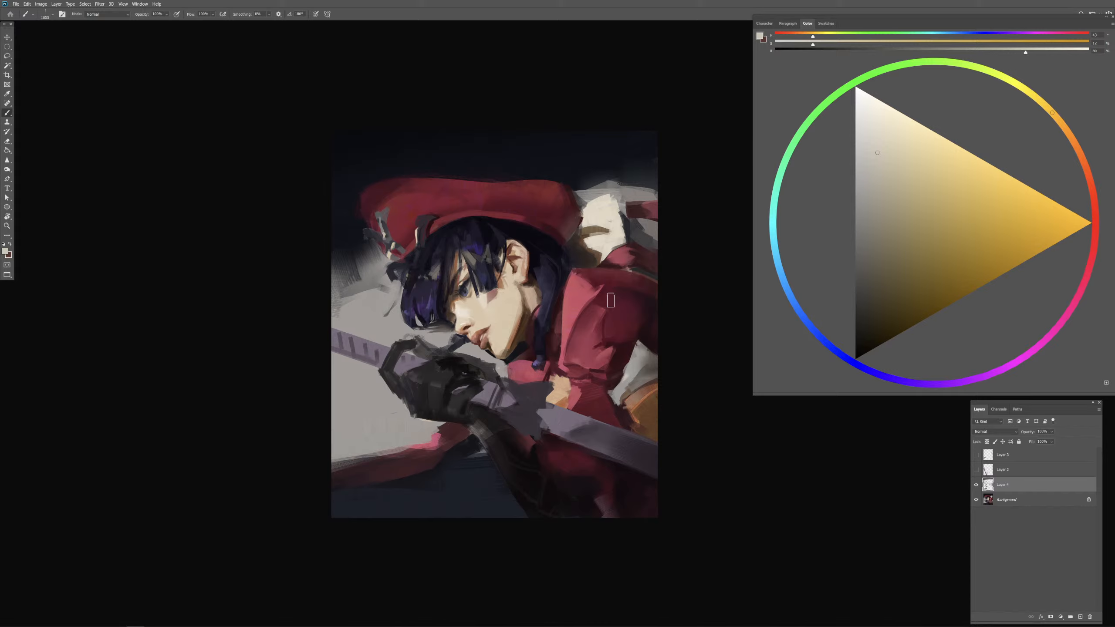
Step: Blend the background beside the beret and front hair into a soft gradient from off-white to navy
mouse_move(384, 287)
mouse_down()
mouse_move(394, 297)
mouse_move(348, 287)
mouse_move(347, 311)
mouse_move(377, 303)
mouse_move(370, 293)
mouse_move(347, 300)
mouse_move(377, 329)
mouse_move(367, 292)
mouse_up()
key(ctrl+z)
key(ctrl+z)
drag(350, 245, 361, 245)
drag(326, 304, 378, 257)
mouse_move(384, 257)
mouse_down()
mouse_move(356, 260)
mouse_move(371, 254)
mouse_move(365, 269)
mouse_move(371, 259)
mouse_move(381, 281)
mouse_move(365, 256)
mouse_move(330, 265)
mouse_move(370, 264)
mouse_up()
alt+click(606, 216)
key(ctrl+z)
alt+click(356, 299)
alt+click(343, 223)
Step: Paint dark fold strokes across the top of the beret with a darkened red sampled from its edge
drag(412, 220, 403, 219)
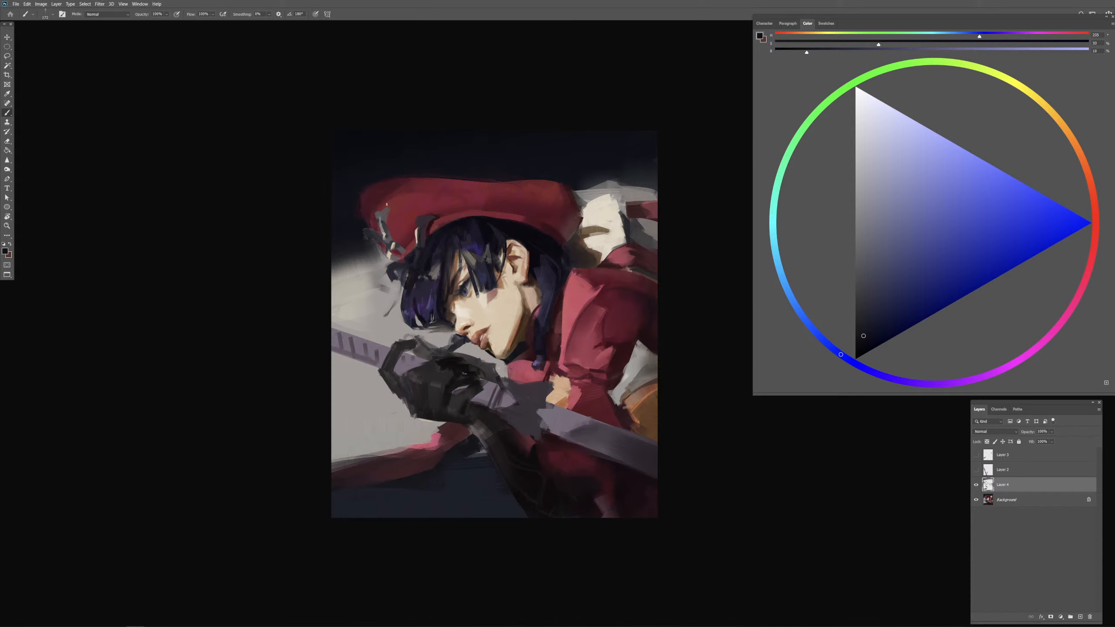
alt+click(374, 201)
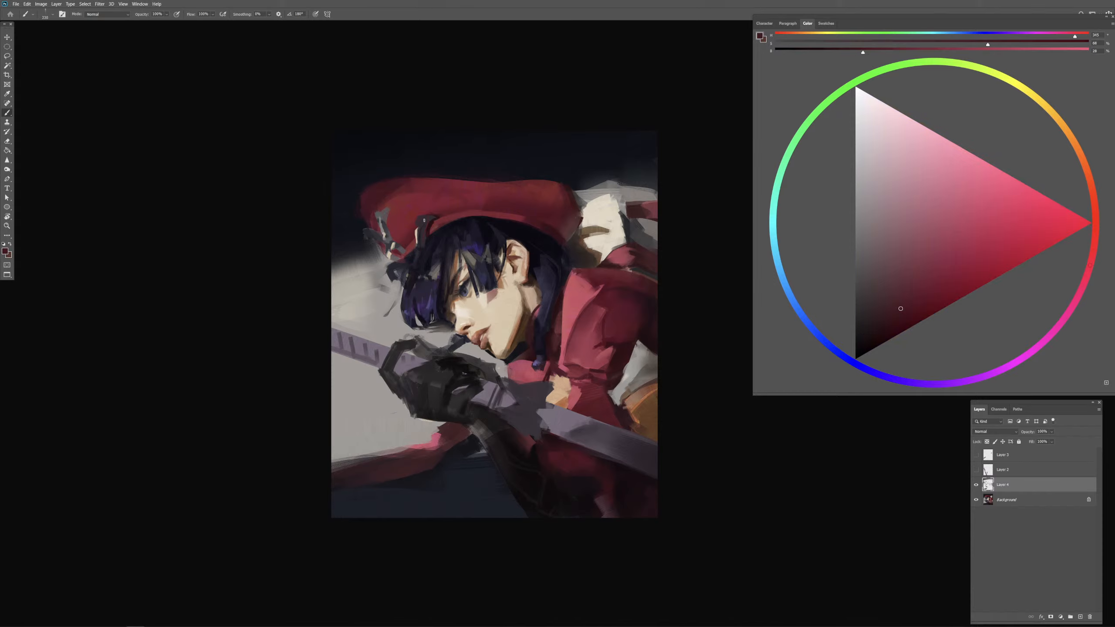
click(894, 322)
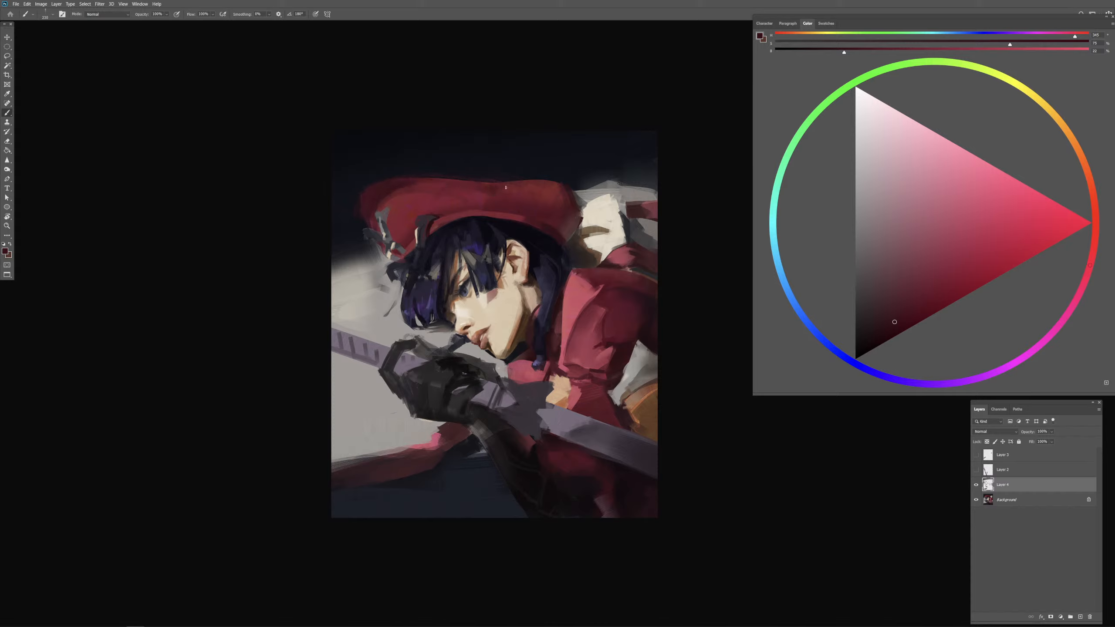
mouse_move(513, 205)
mouse_down()
mouse_move(464, 206)
mouse_move(493, 190)
mouse_up()
alt+click(491, 191)
alt+click(492, 192)
key(period)
key(period)
key(period)
key(comma)
key(comma)
drag(465, 194, 460, 195)
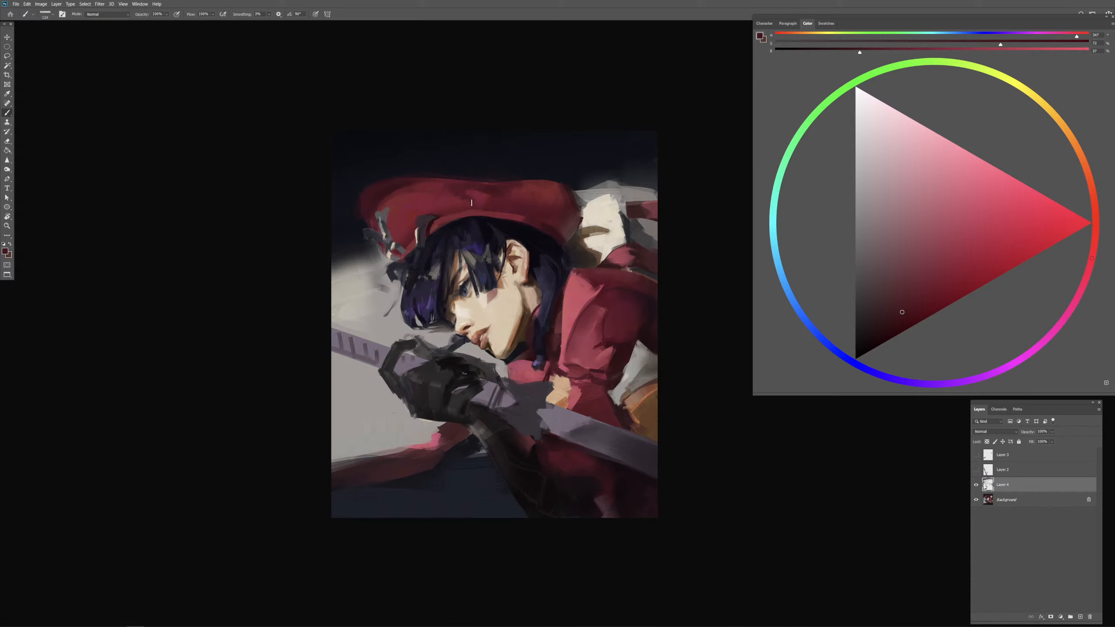
Step: Shape the beret's central and rear folds with sampled mid and dark reds
mouse_move(488, 204)
mouse_down()
mouse_move(550, 205)
mouse_move(535, 182)
mouse_move(561, 196)
mouse_move(474, 194)
mouse_up()
alt+click(476, 192)
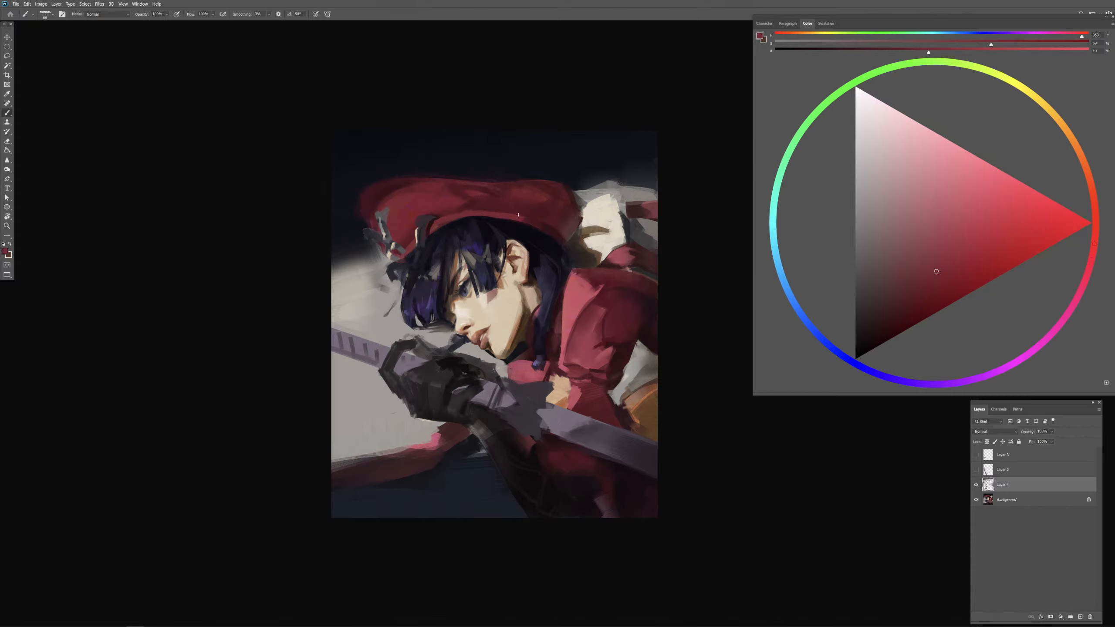
drag(489, 198, 499, 198)
alt+click(559, 194)
alt+click(568, 190)
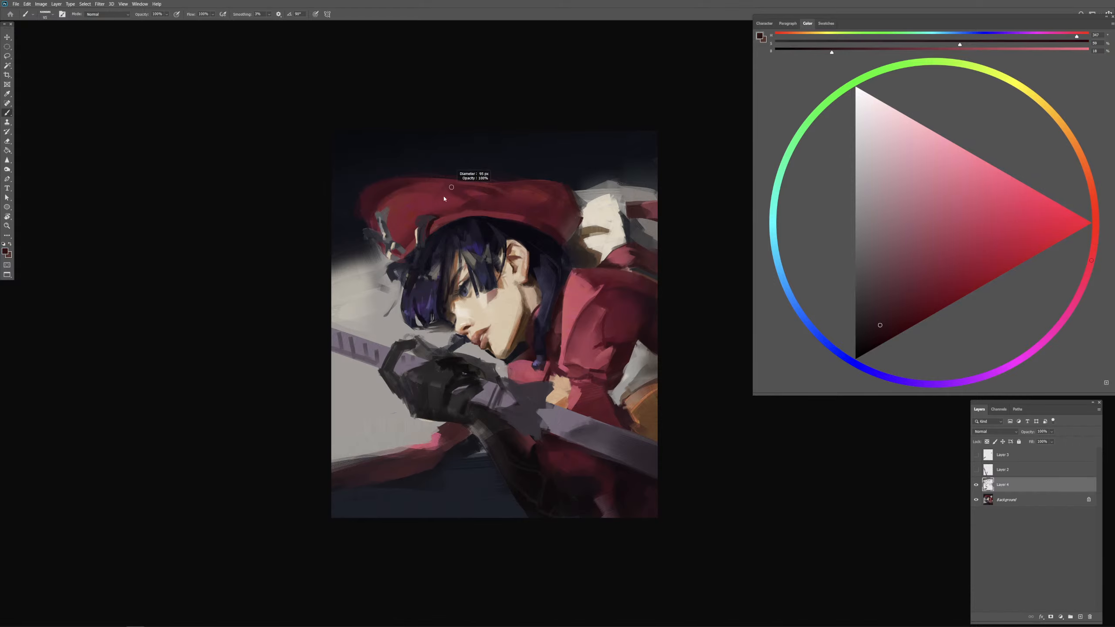
Step: Refine the beret's upper rim and front folds with small strokes of sampled dark red
drag(441, 200, 452, 197)
alt+click(445, 191)
drag(458, 192, 454, 192)
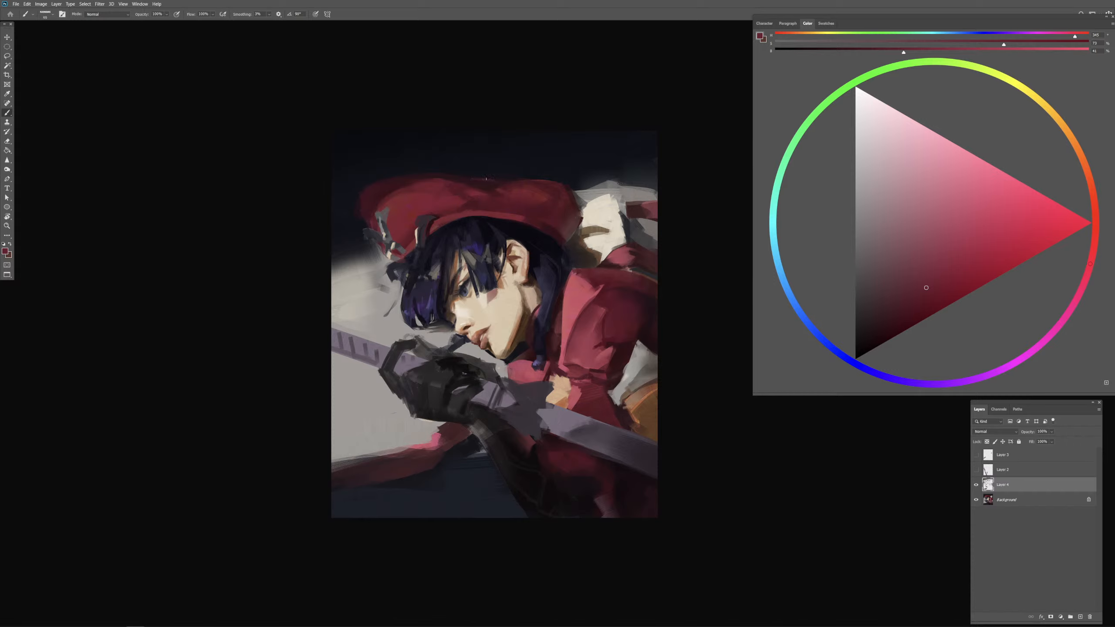
alt+click(490, 182)
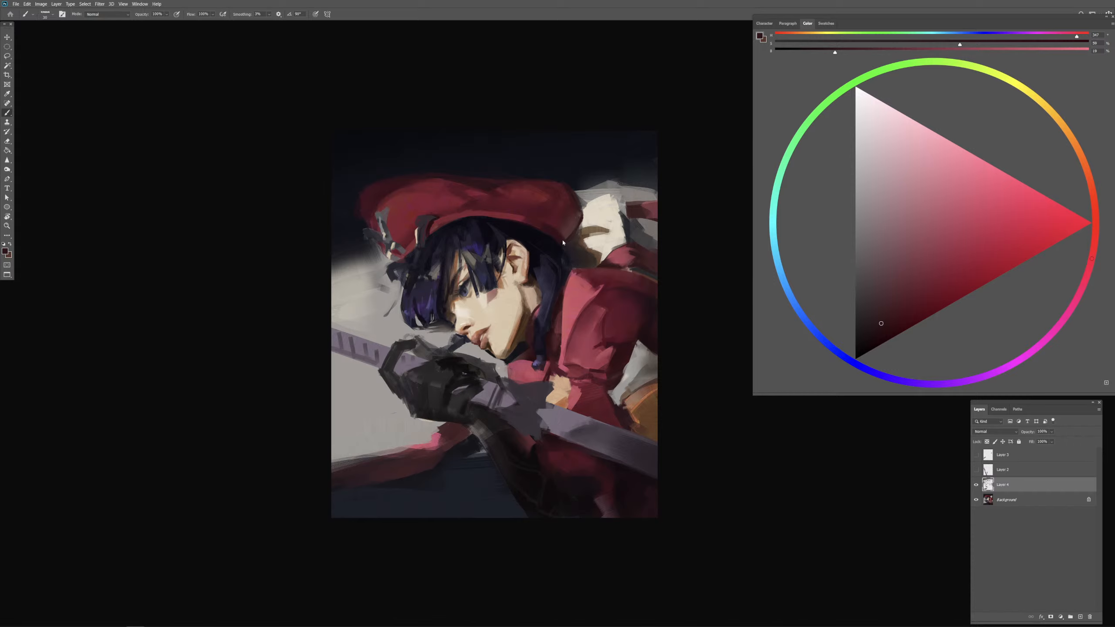
Step: Shade the red cloth strip behind the shoulder with dark red, adjusting the brush preset and size
alt+click(561, 241)
key(period)
alt+click(636, 211)
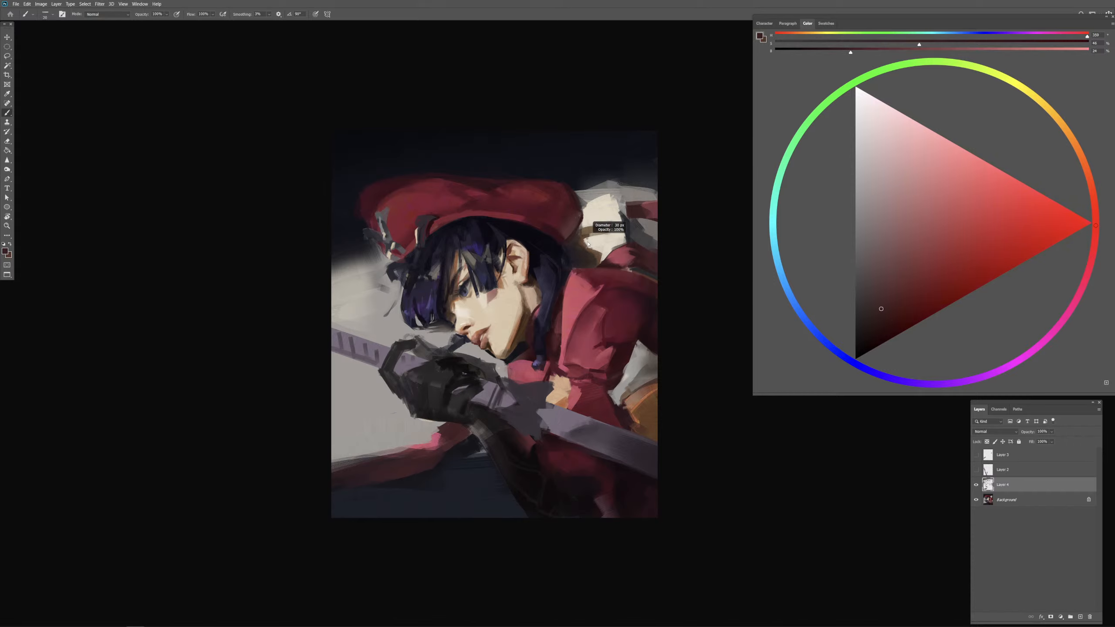
key(comma)
key(bracketright)
drag(633, 206, 659, 200)
Step: Work dark red into the gap between the jaw and the hanging hair strand with a smaller brush
alt+click(467, 429)
key(bracketright)
alt+click(558, 335)
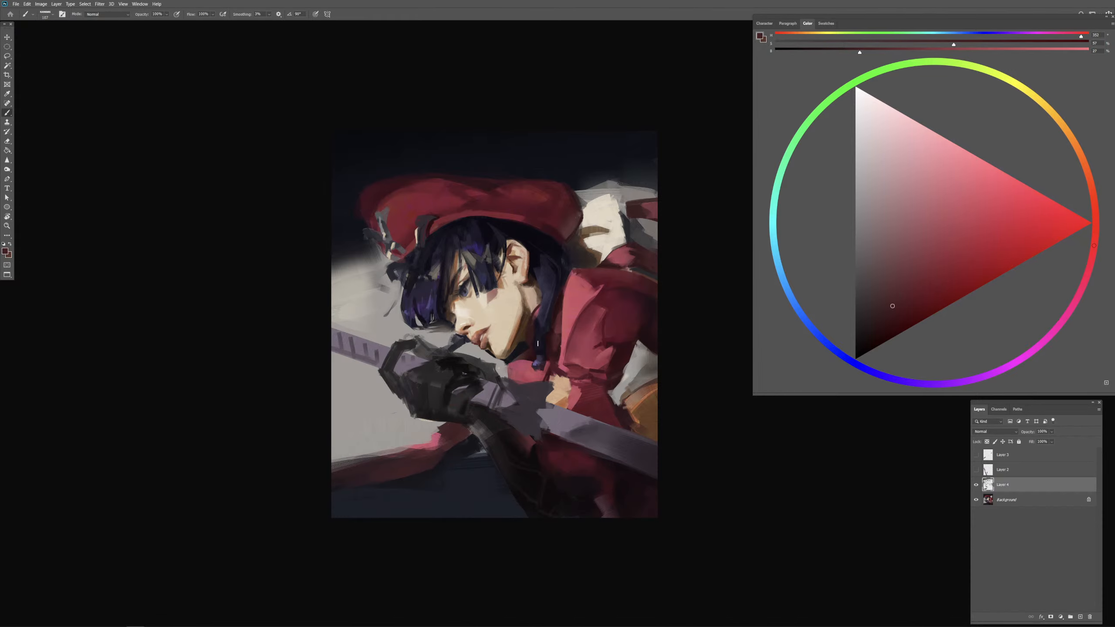
scroll(531, 351, up, 5)
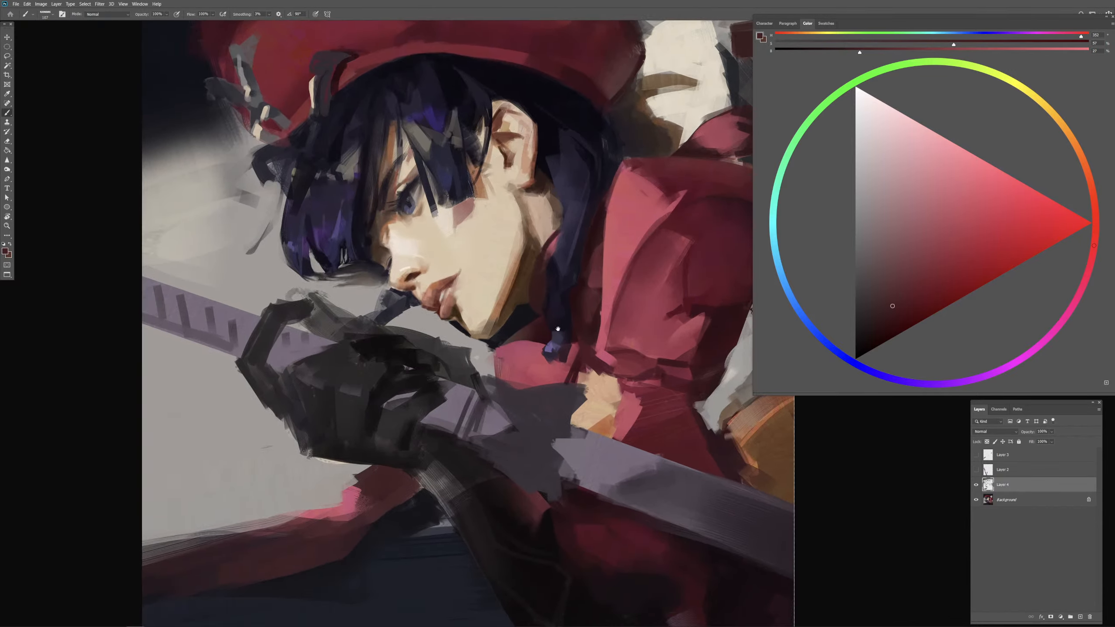
alt+click(549, 328)
key(bracketleft)
key(bracketleft)
key(bracketleft)
key(bracketleft)
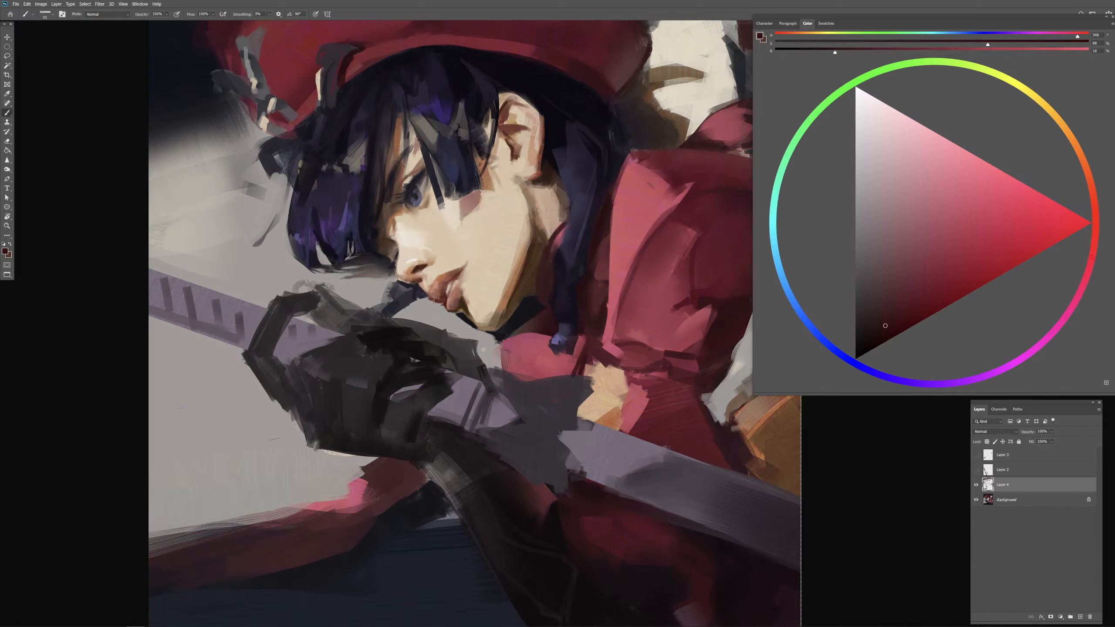
Step: Block in a dark red patch of clothing between the chin and the glove with red sampled from the coat
mouse_move(434, 302)
mouse_down()
mouse_move(437, 325)
mouse_move(443, 307)
mouse_move(458, 322)
mouse_move(440, 325)
mouse_move(447, 318)
mouse_move(457, 330)
mouse_move(432, 337)
mouse_move(447, 325)
mouse_move(435, 343)
mouse_move(464, 329)
mouse_move(437, 339)
mouse_move(445, 349)
mouse_move(466, 342)
mouse_up()
key(ctrl+z)
key(ctrl+z)
key(ctrl+z)
alt+click(671, 171)
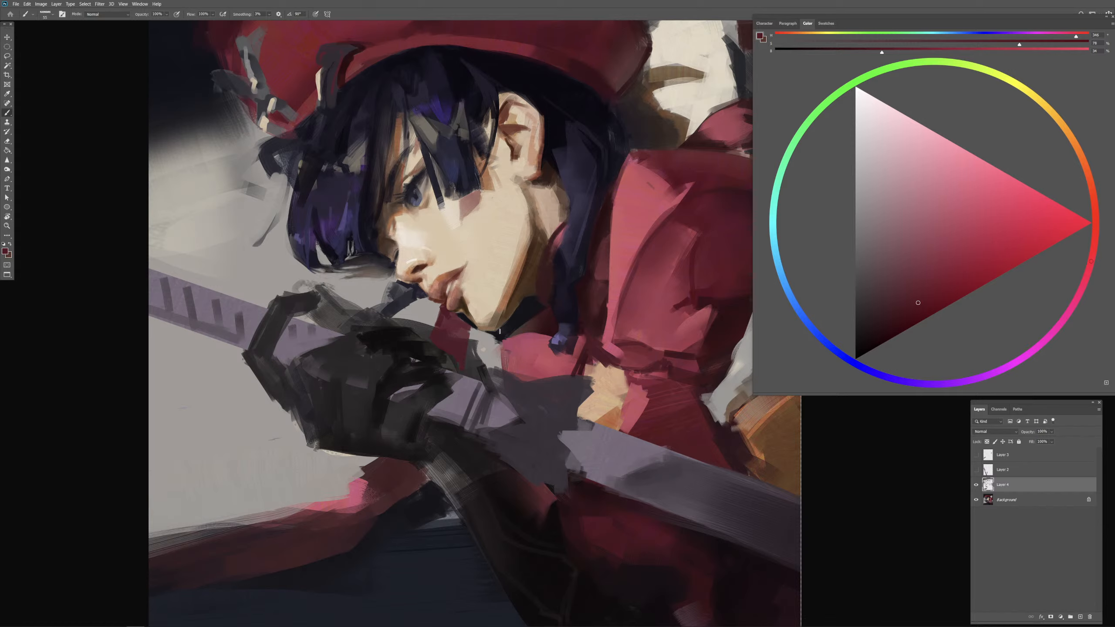
drag(643, 337, 531, 377)
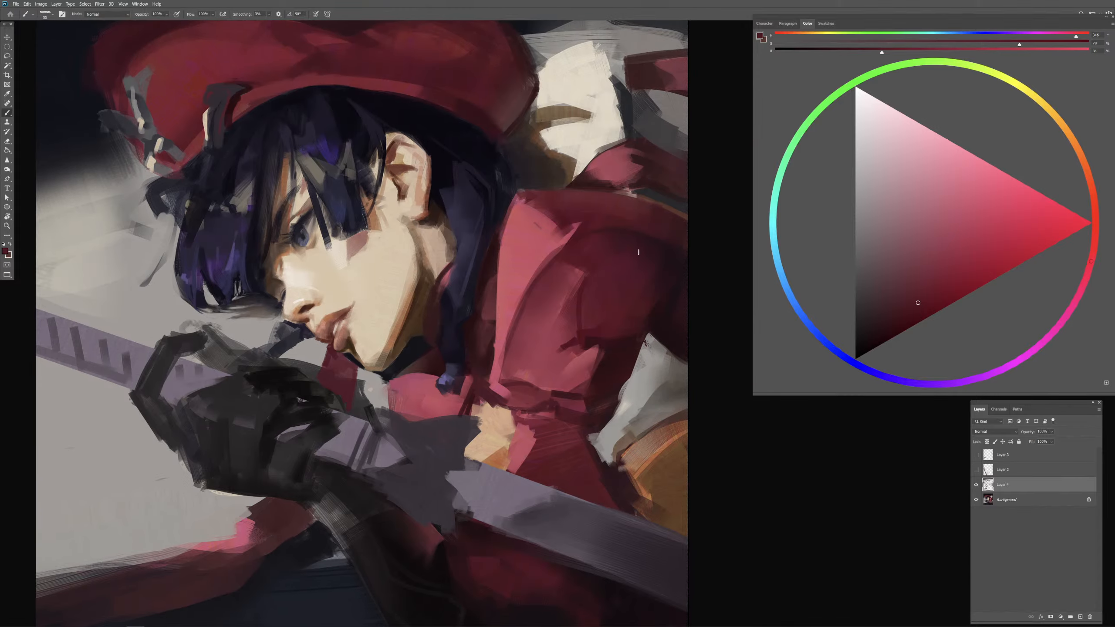
alt+click(670, 285)
drag(669, 285, 723, 248)
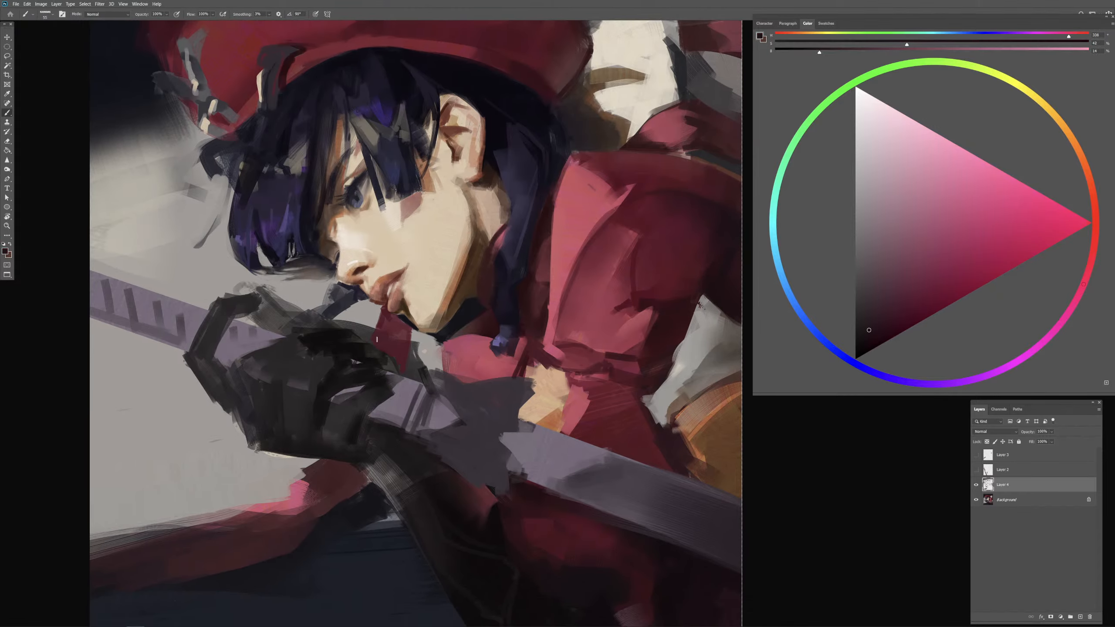
Step: Model the red patch below the chin with near-black shadow strokes and pinkish red sampled from the coat's lapel
mouse_move(377, 333)
mouse_down()
mouse_move(399, 341)
mouse_move(376, 332)
mouse_move(396, 342)
mouse_move(380, 332)
mouse_move(368, 346)
mouse_move(391, 338)
mouse_move(388, 354)
mouse_move(393, 339)
mouse_move(404, 340)
mouse_move(398, 356)
mouse_move(408, 341)
mouse_move(400, 375)
mouse_up()
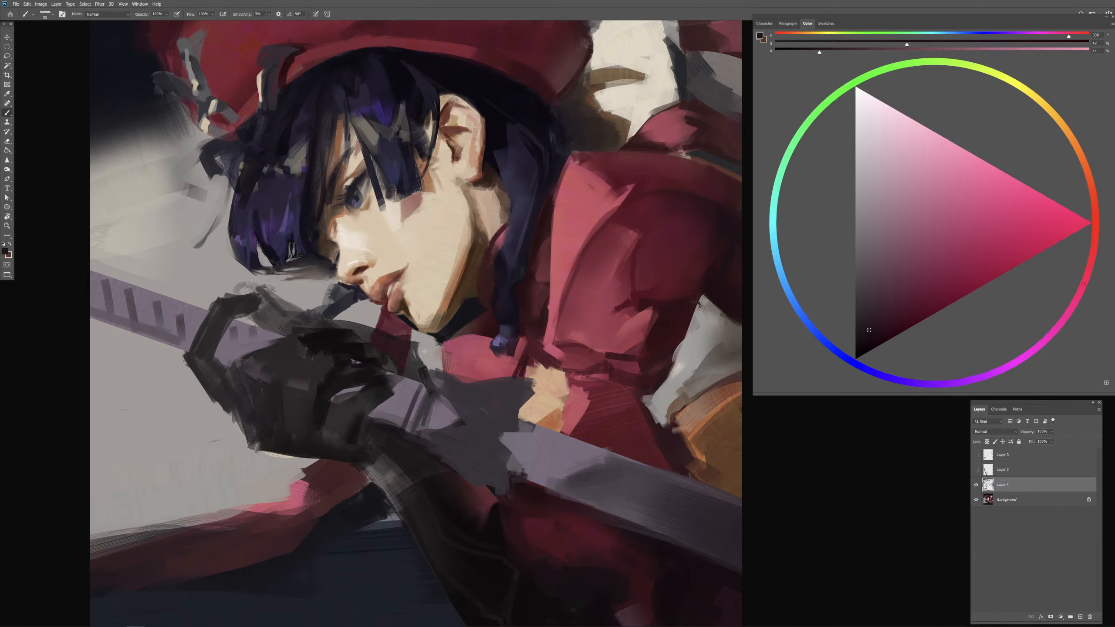
alt+click(398, 324)
alt+click(577, 199)
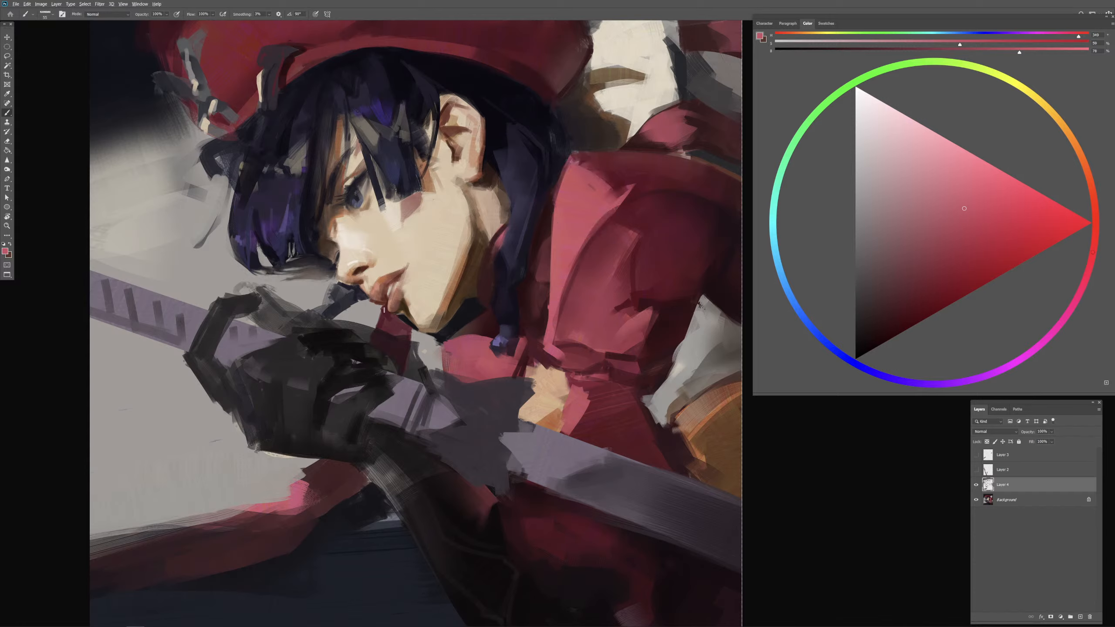
mouse_move(385, 308)
mouse_down()
mouse_move(380, 326)
mouse_move(400, 332)
mouse_up()
alt+click(394, 324)
alt+click(390, 341)
alt+click(397, 339)
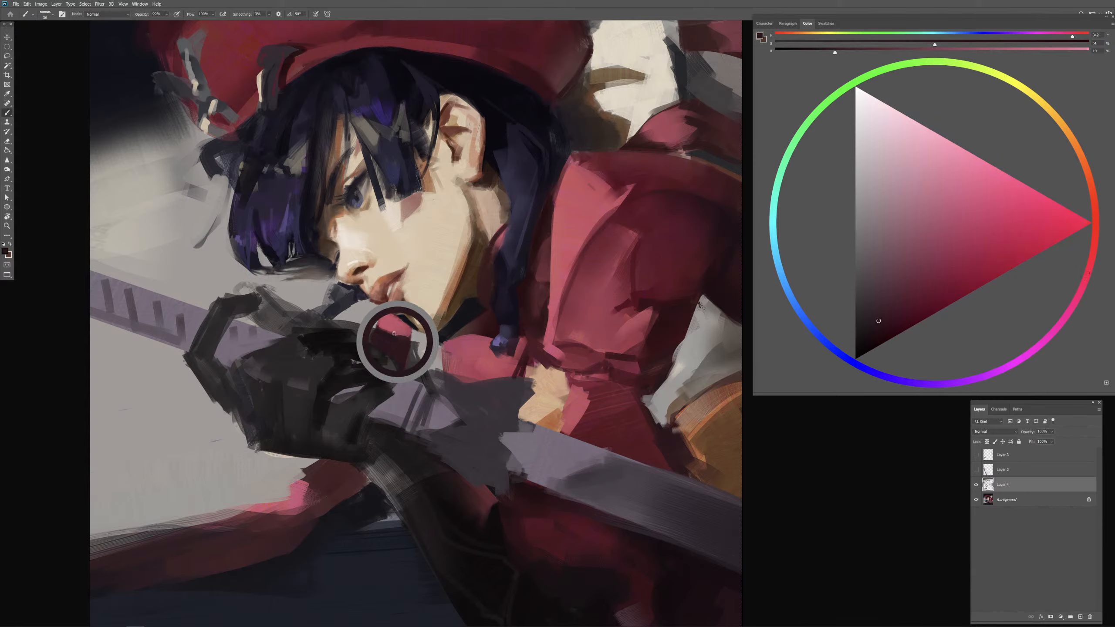
alt+click(404, 329)
alt+click(399, 340)
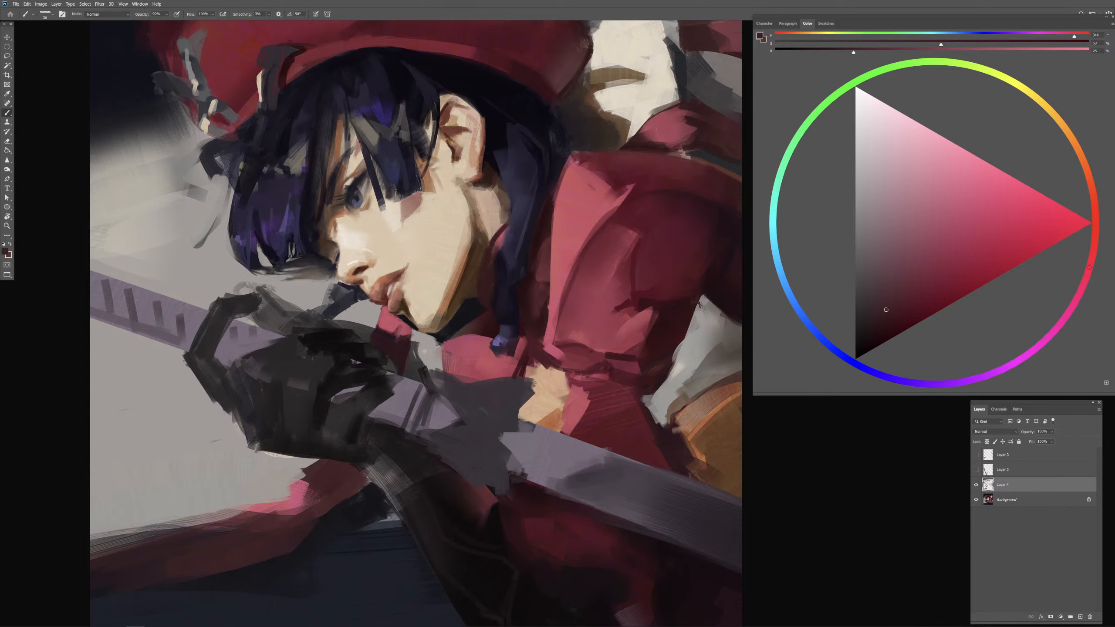
Step: Touch up the red cloth strip behind the shoulder with short strokes of sampled reds
key(ctrl+minus)
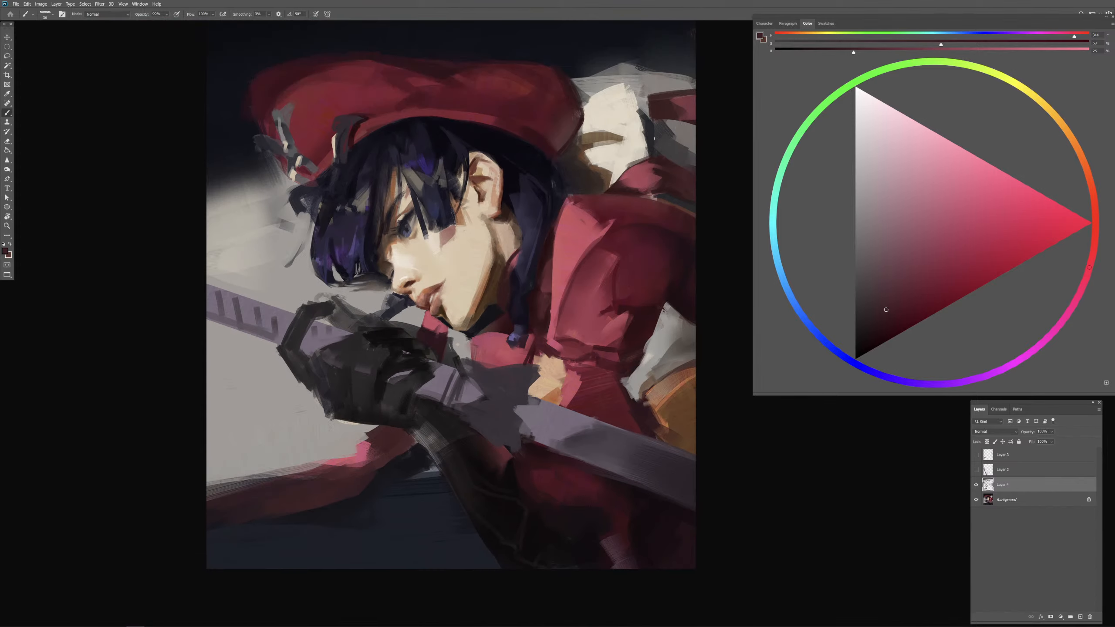
drag(663, 111, 673, 107)
alt+click(659, 101)
alt+click(684, 104)
alt+click(685, 104)
alt+click(664, 106)
alt+click(675, 111)
drag(677, 112, 681, 108)
alt+click(684, 106)
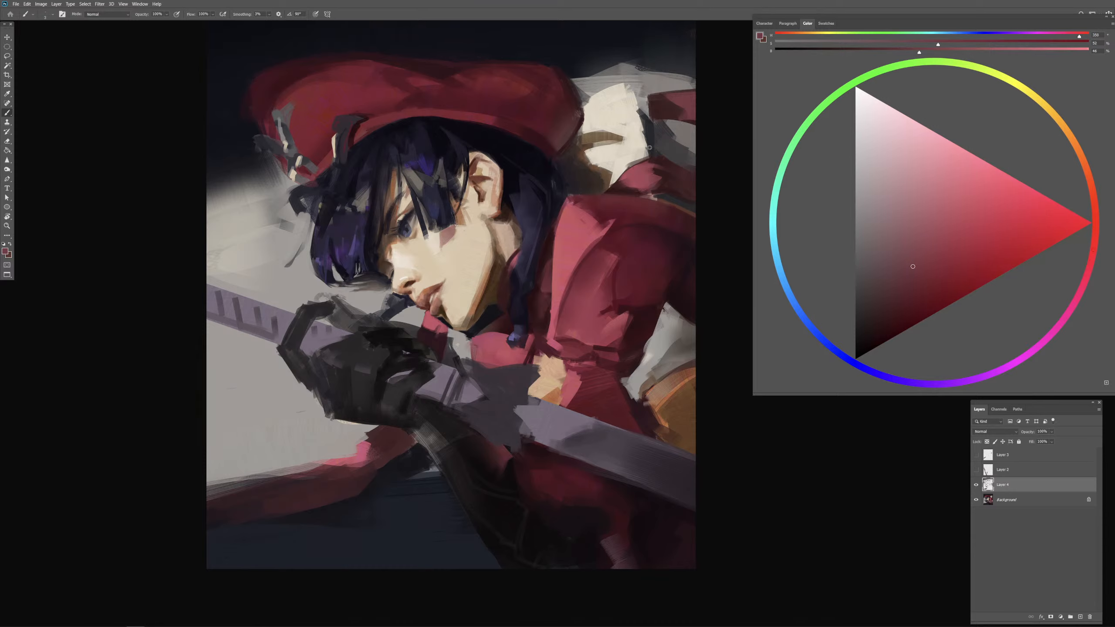
Step: Refine the edge between the cream cloth and the red strip with sampled muted and dark reds
alt+click(645, 172)
alt+click(673, 100)
alt+click(661, 103)
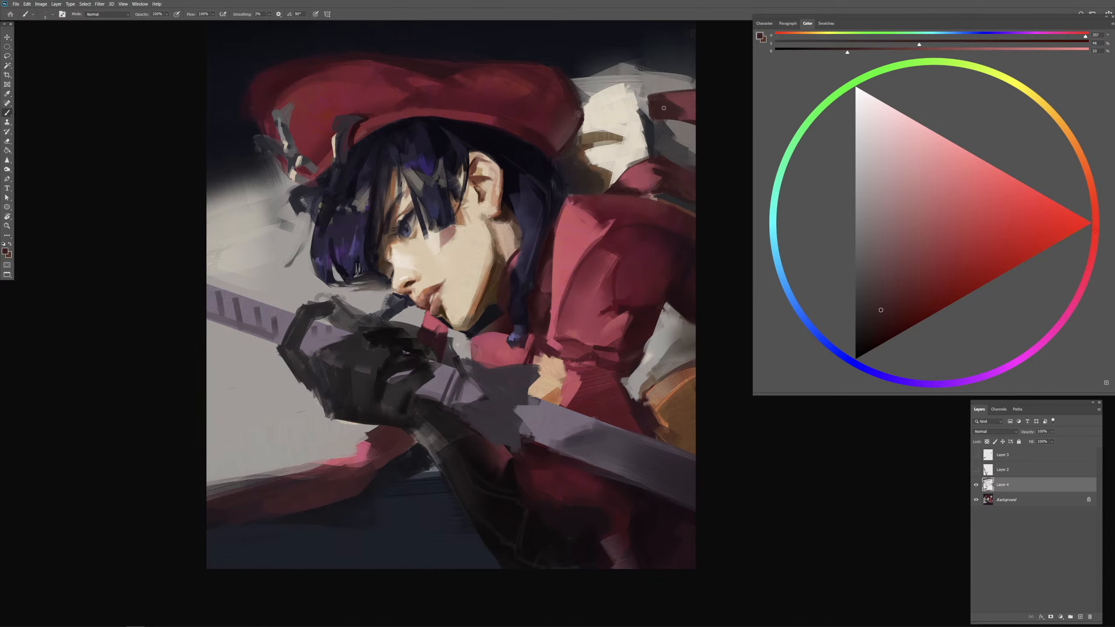
alt+click(646, 129)
Step: Tighten the red patch between chin and glove and the neck shadow with sampled pinkish and very dark reds
alt+click(692, 259)
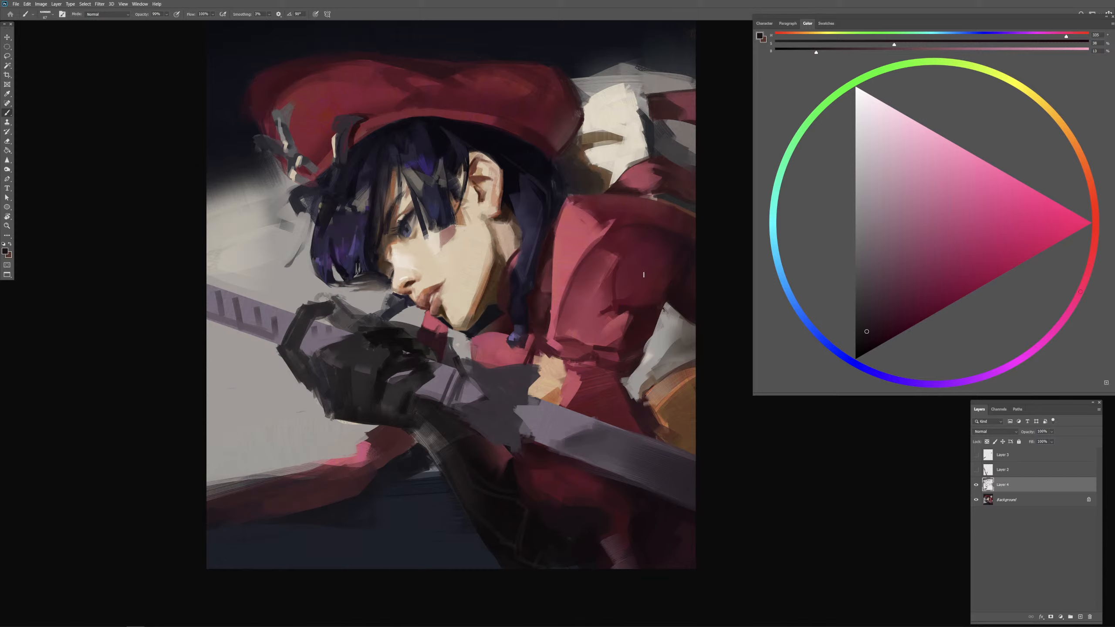
alt+right_click(446, 332)
alt+click(446, 332)
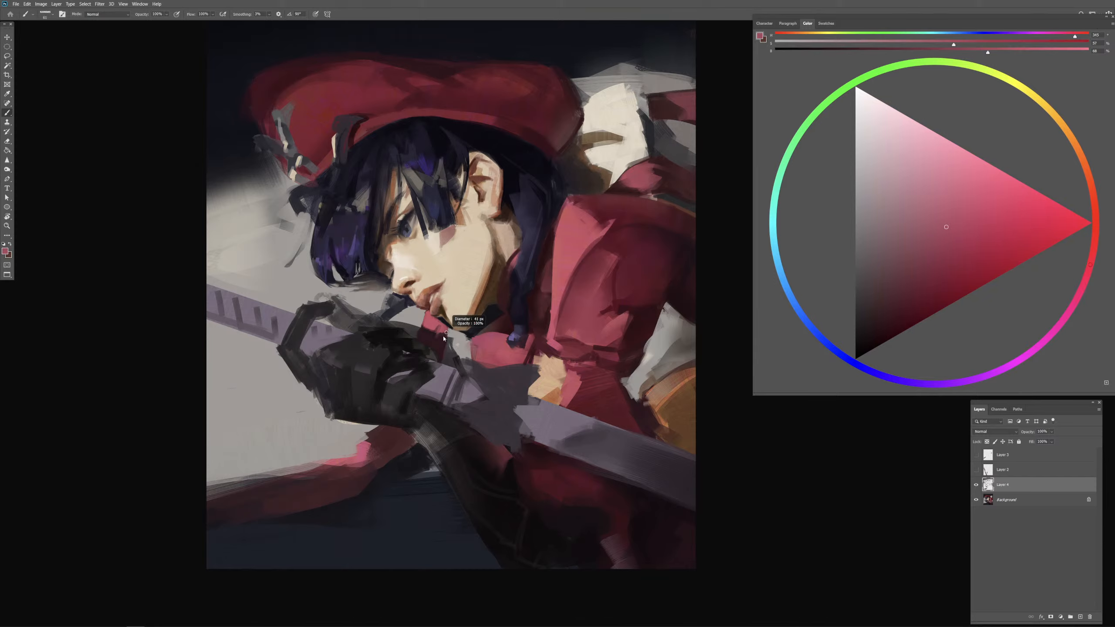
alt+click(437, 343)
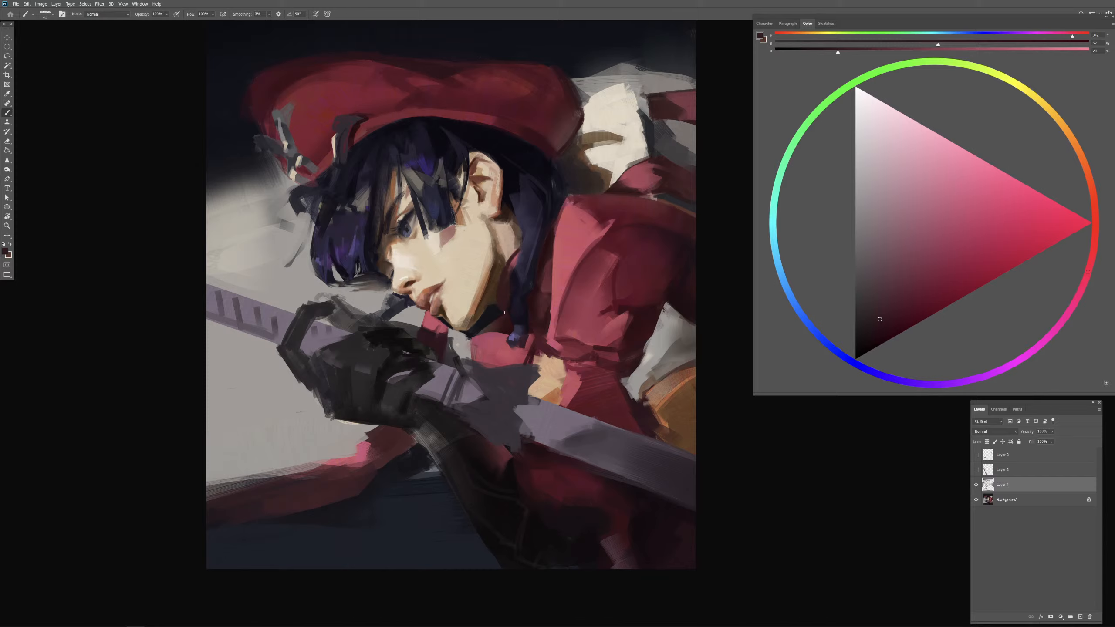
drag(511, 289, 516, 274)
scroll(525, 302, up, 2)
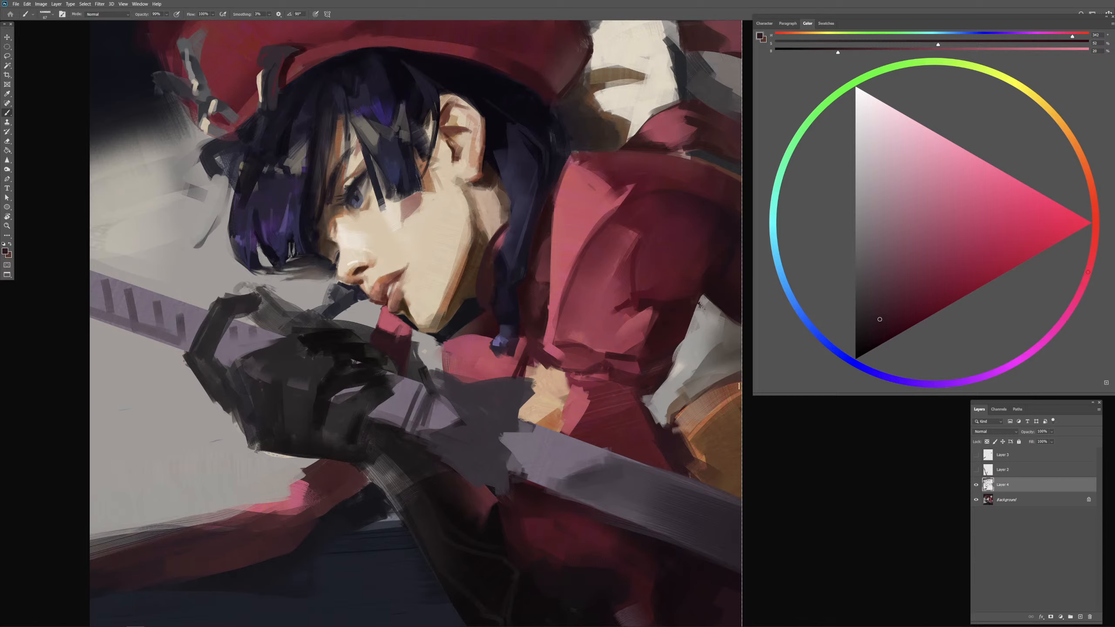
Step: Show and hide the two hidden upper layers in turn to examine their contents over the painting
click(976, 455)
click(977, 455)
click(977, 456)
click(977, 470)
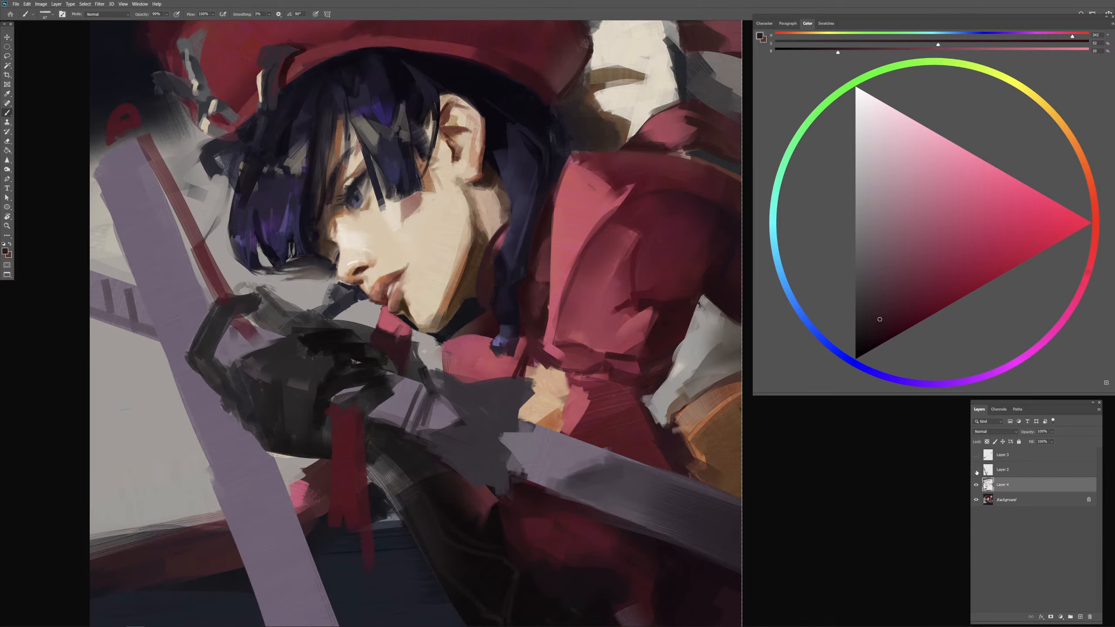
click(977, 470)
Step: Add a new layer above the topmost hidden layer and switch the painting color to a saturated red
click(1039, 457)
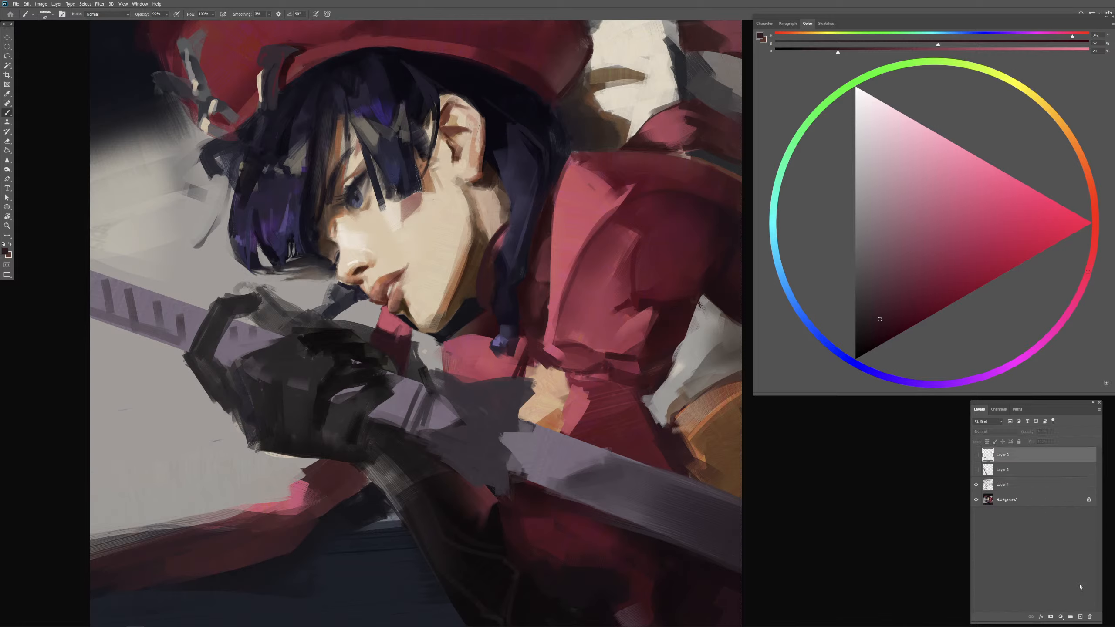
click(1081, 617)
key(x)
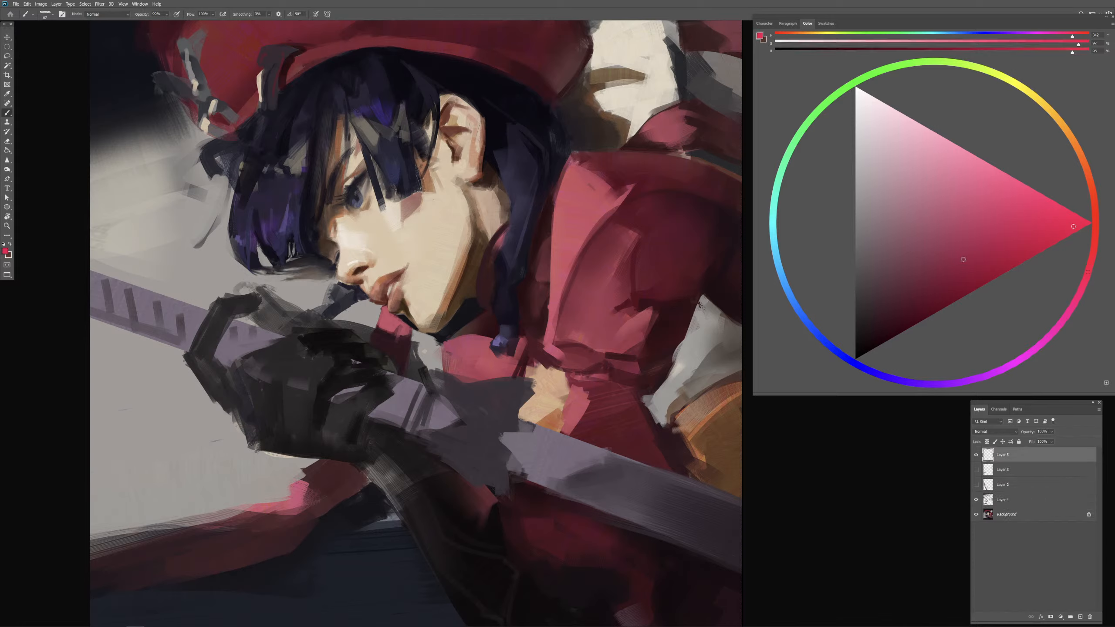